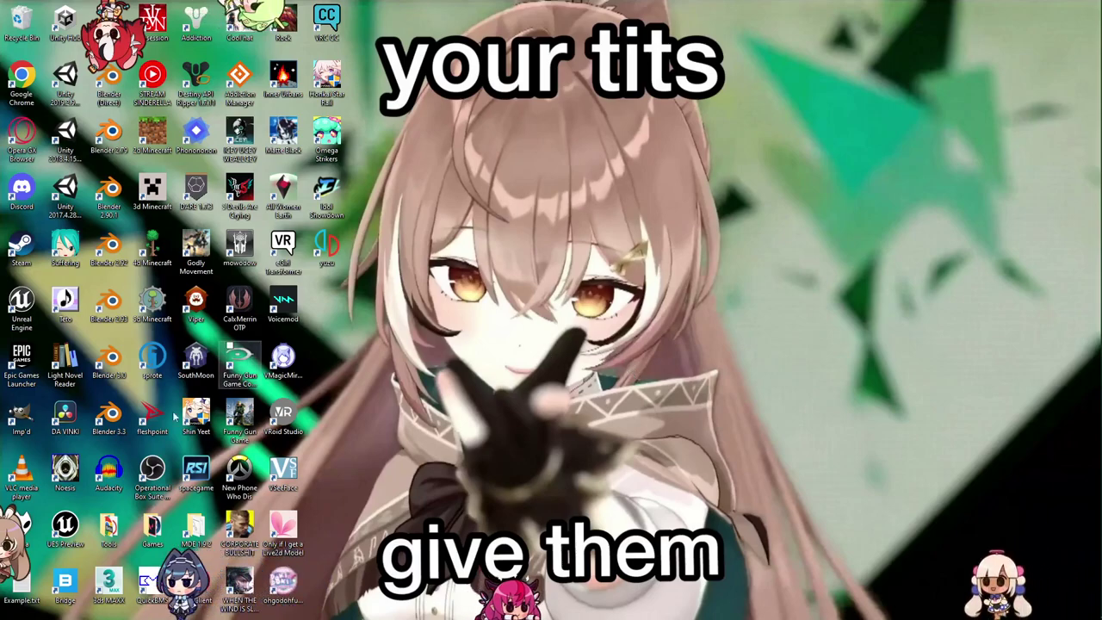
# Step: Launch Blender 3.3 from the desktop, dismiss the splash screen and delete all default objects from the scene
pyautogui.doubleClick(108, 415)
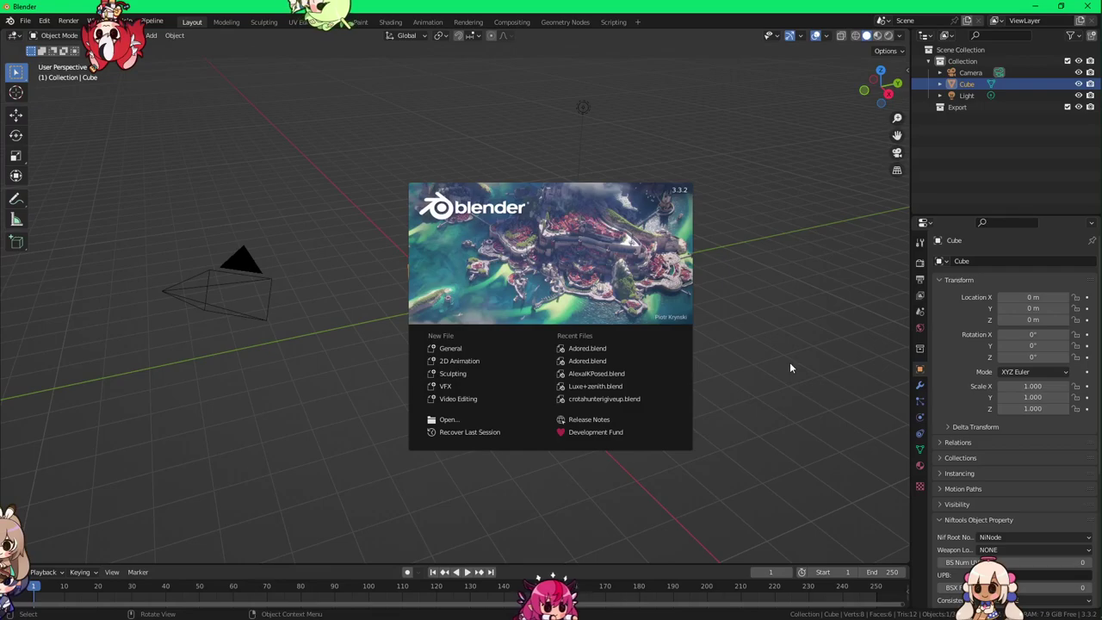
pyautogui.click(788, 358)
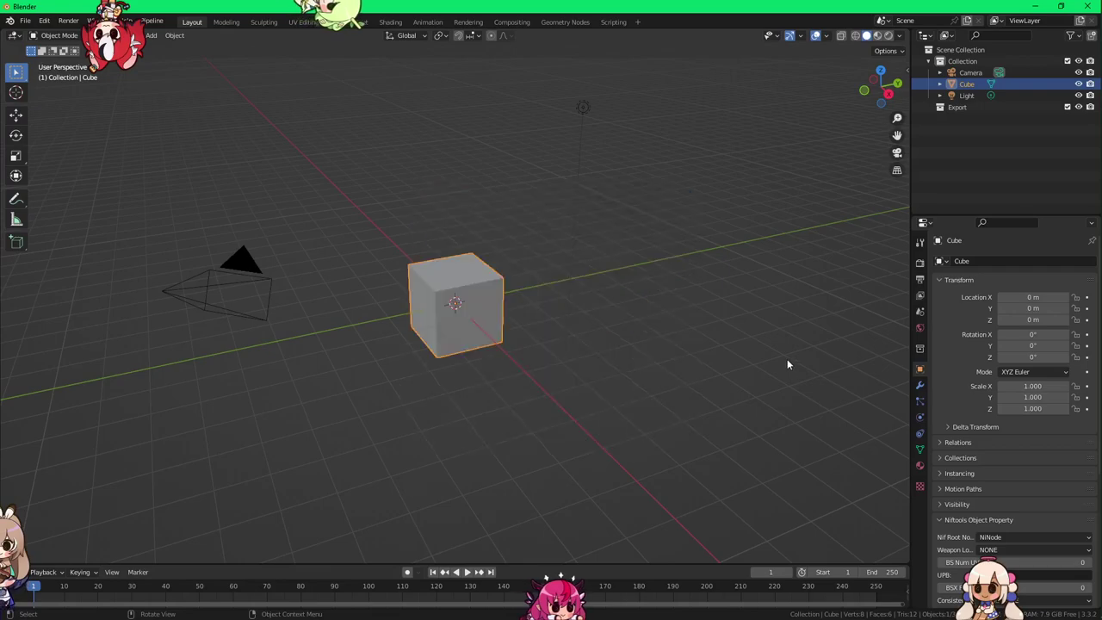
pyautogui.press('a')
pyautogui.press('Delete')
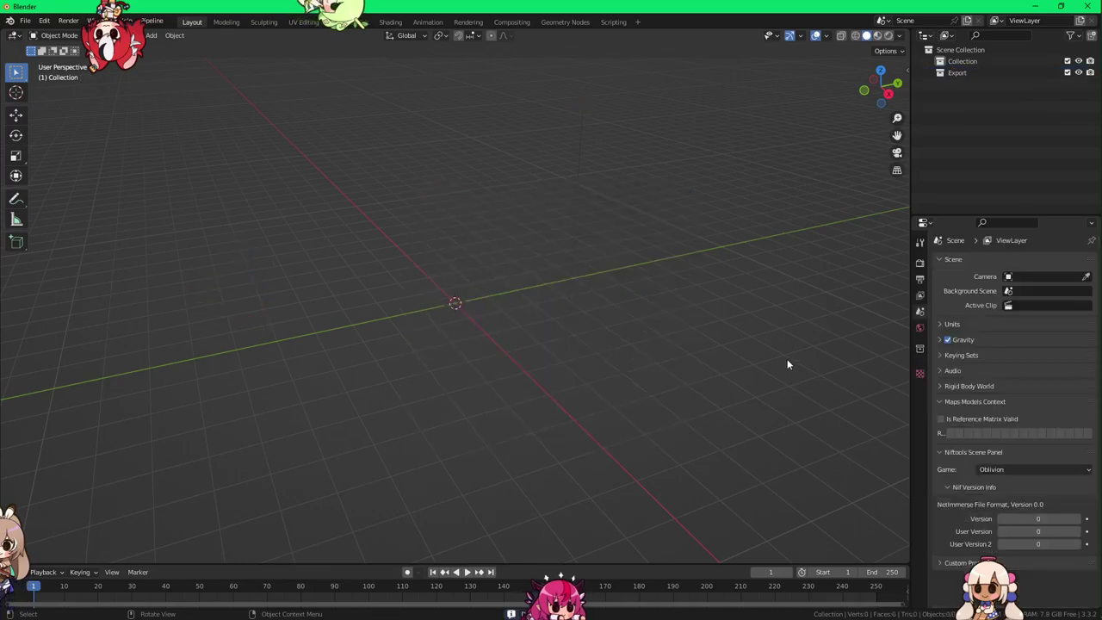
# Step: In the PSK/PSA import settings, enable Reorient bones and set bone length ratio to 0.10 and alternative bone length to 1.00
pyautogui.click(25, 21)
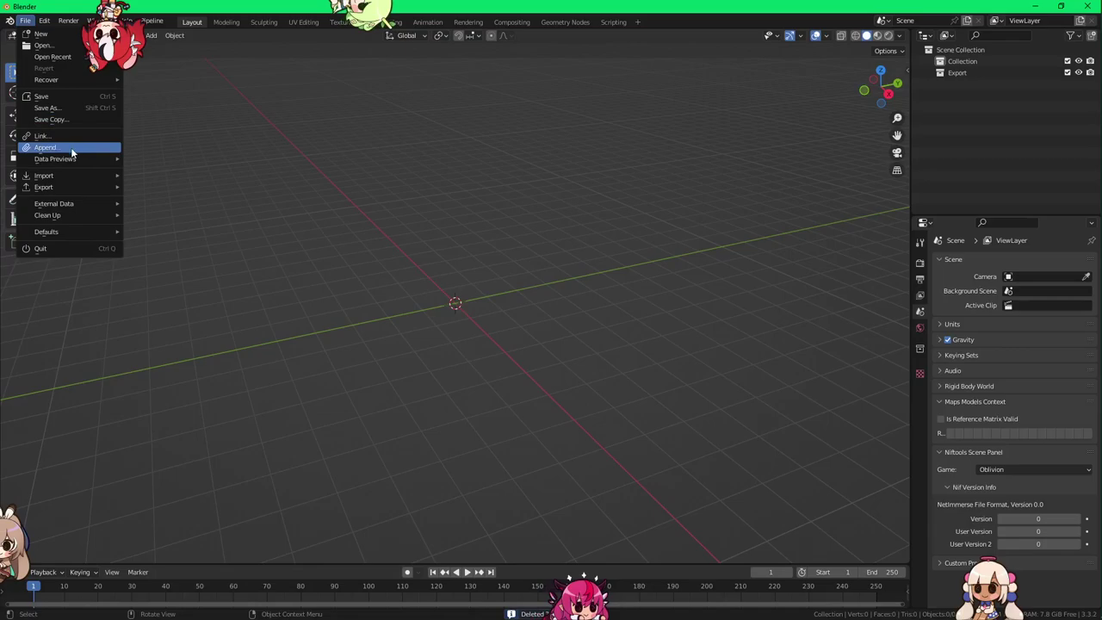
pyautogui.moveTo(59, 175)
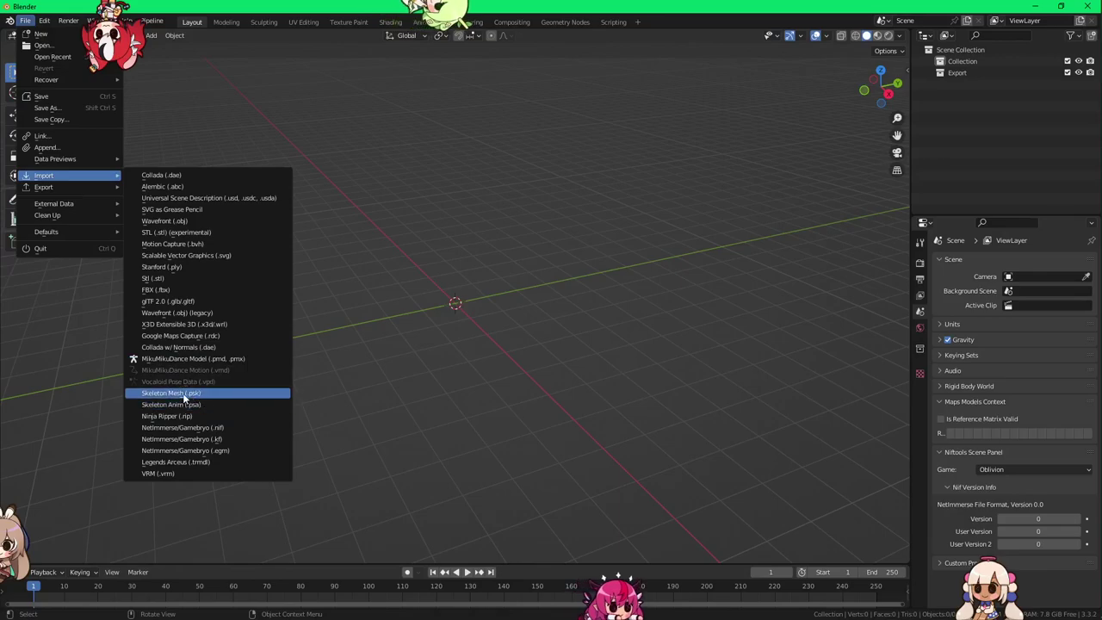
pyautogui.press('n')
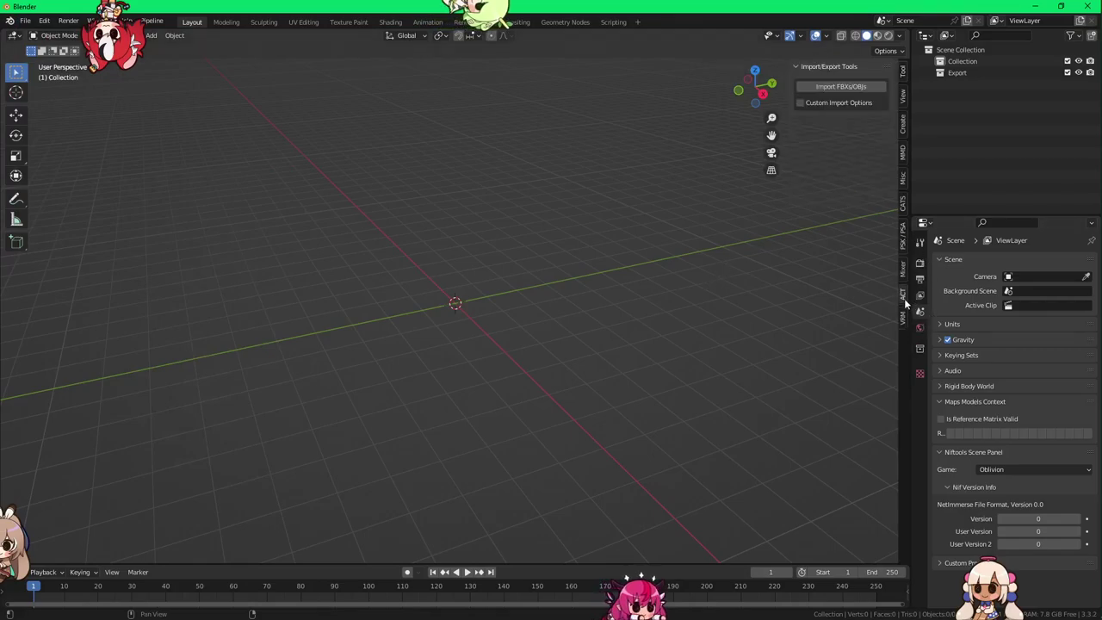
pyautogui.click(902, 245)
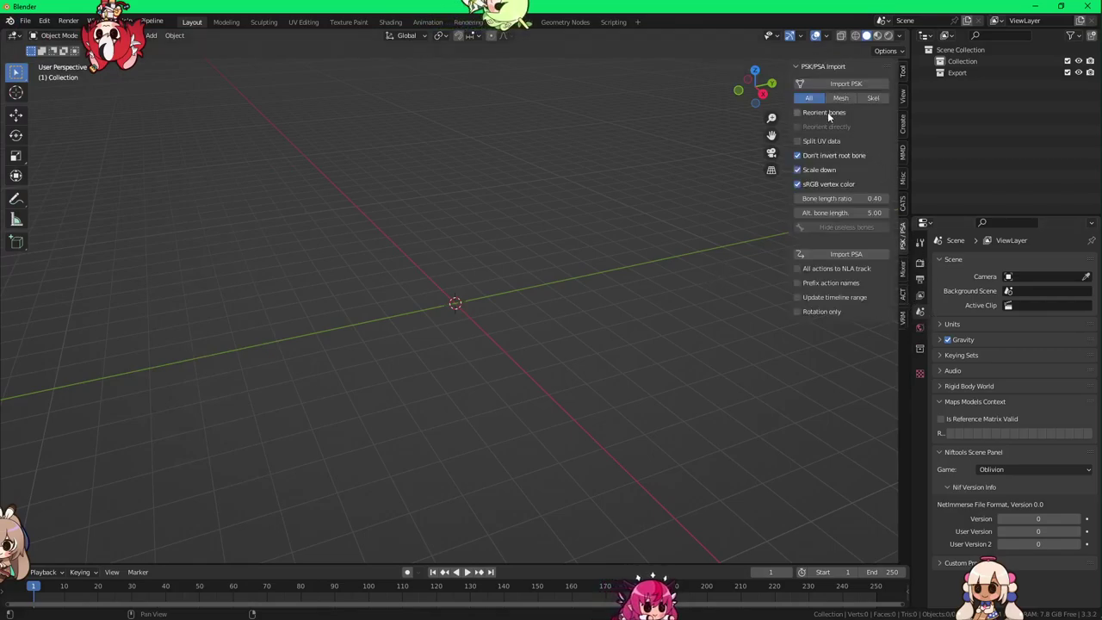
pyautogui.click(828, 112)
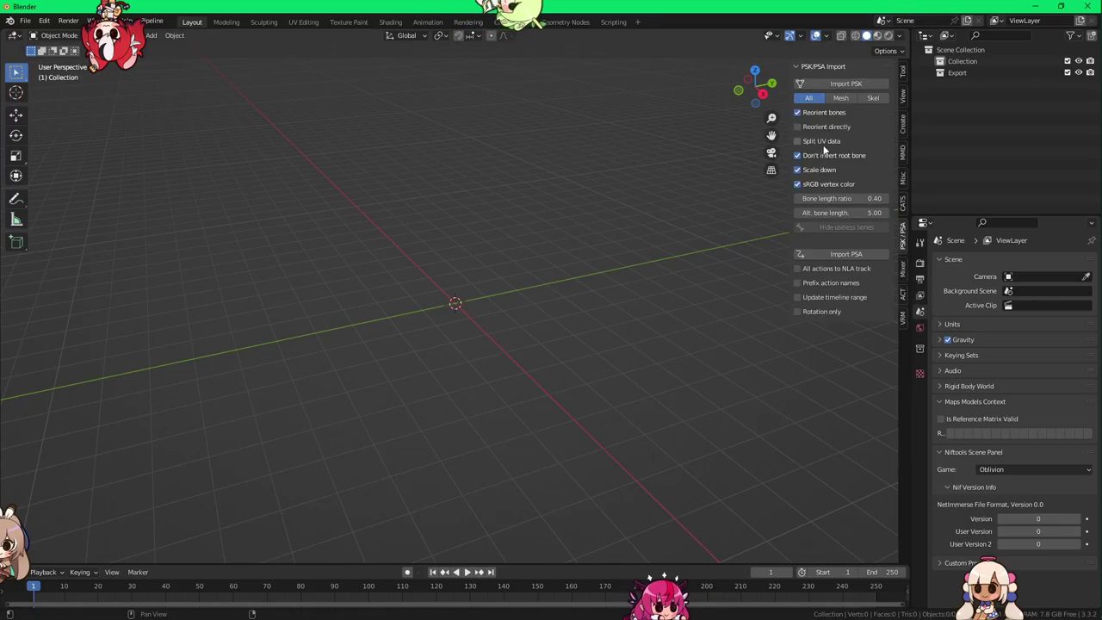
pyautogui.click(856, 198)
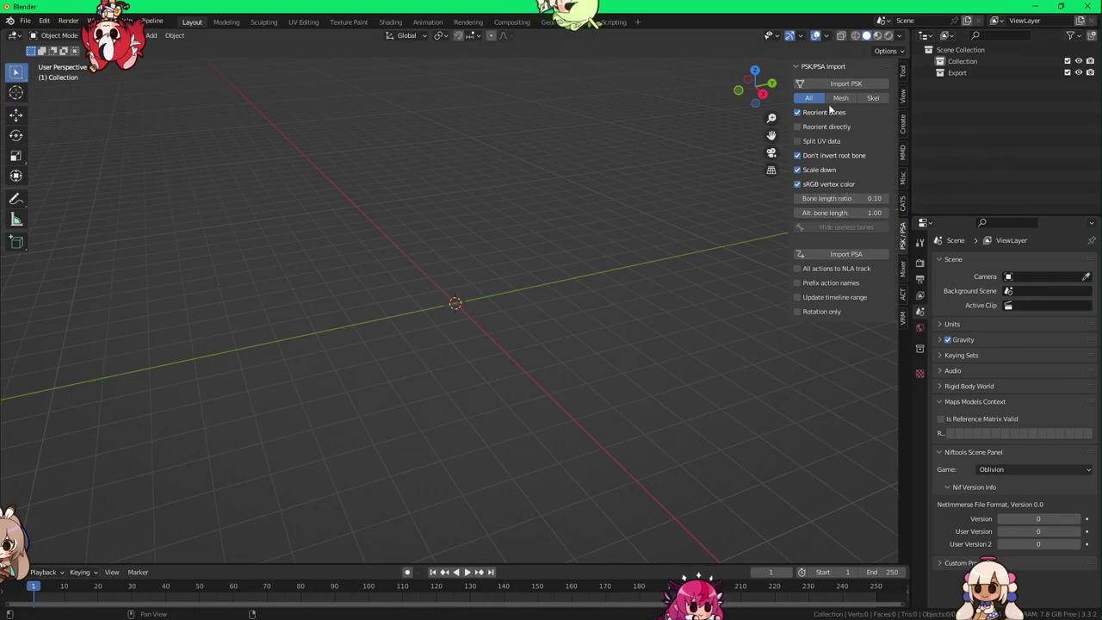
# Step: Start a PSK import and browse from the SAOFBRIP bookmark to the folder Game\Product\Character\Human\Common\Model
pyautogui.click(848, 84)
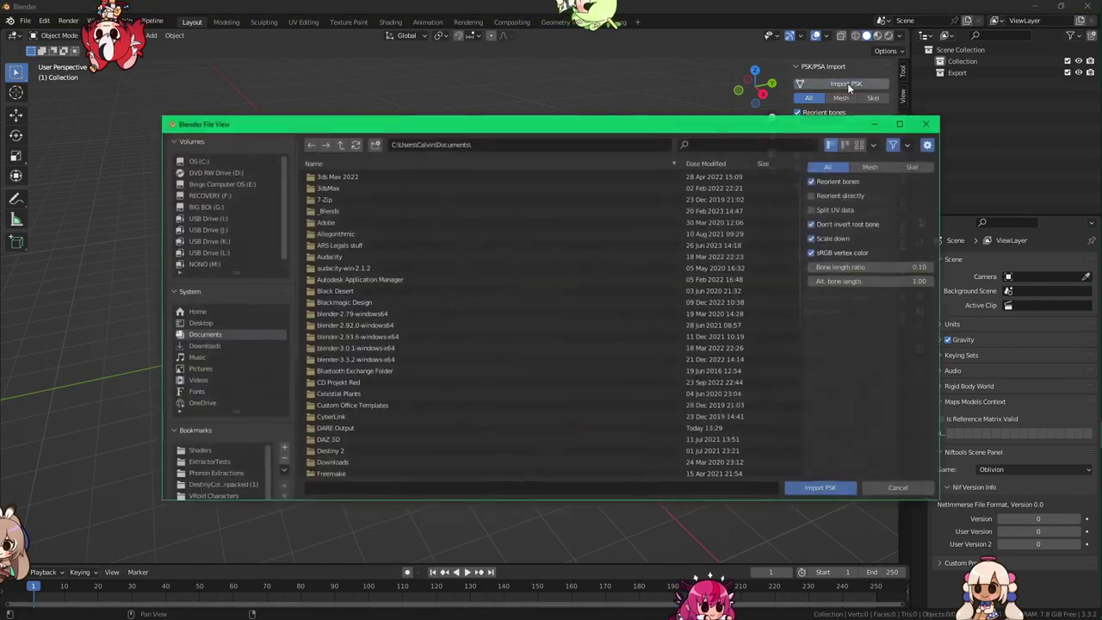
pyautogui.scroll(-5, 281, 360)
pyautogui.scroll(-1, 280, 360)
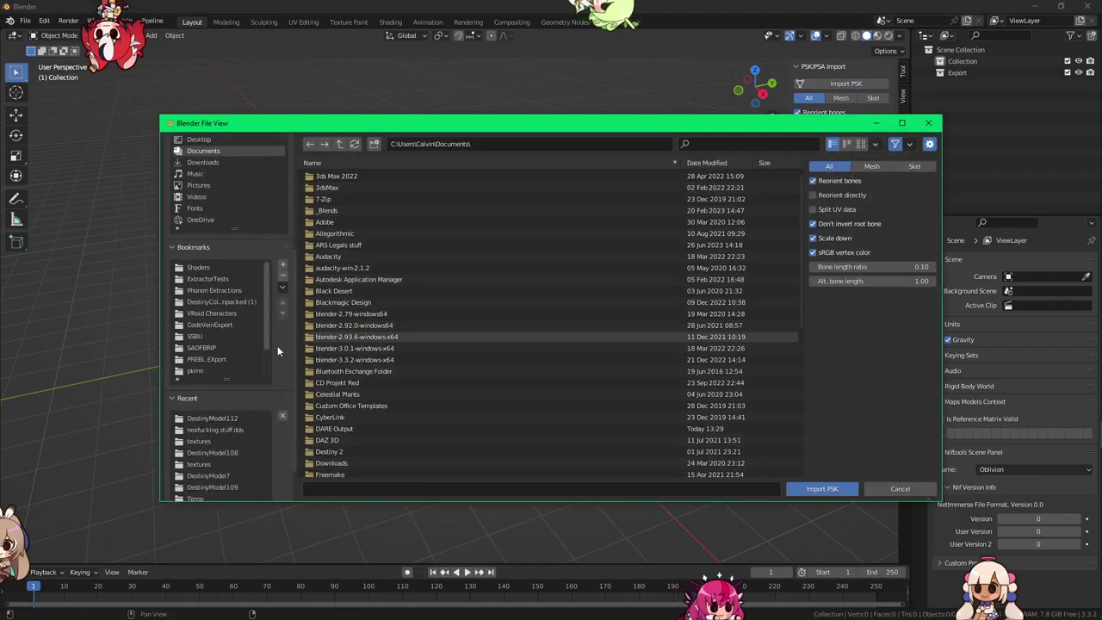
pyautogui.click(198, 347)
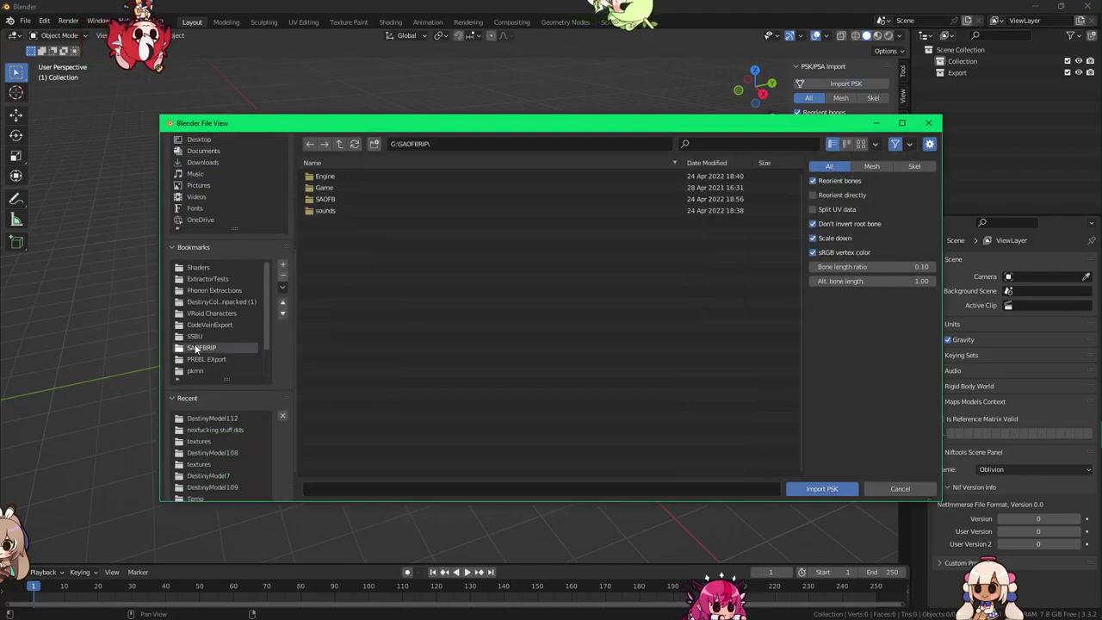
pyautogui.doubleClick(353, 187)
pyautogui.doubleClick(355, 187)
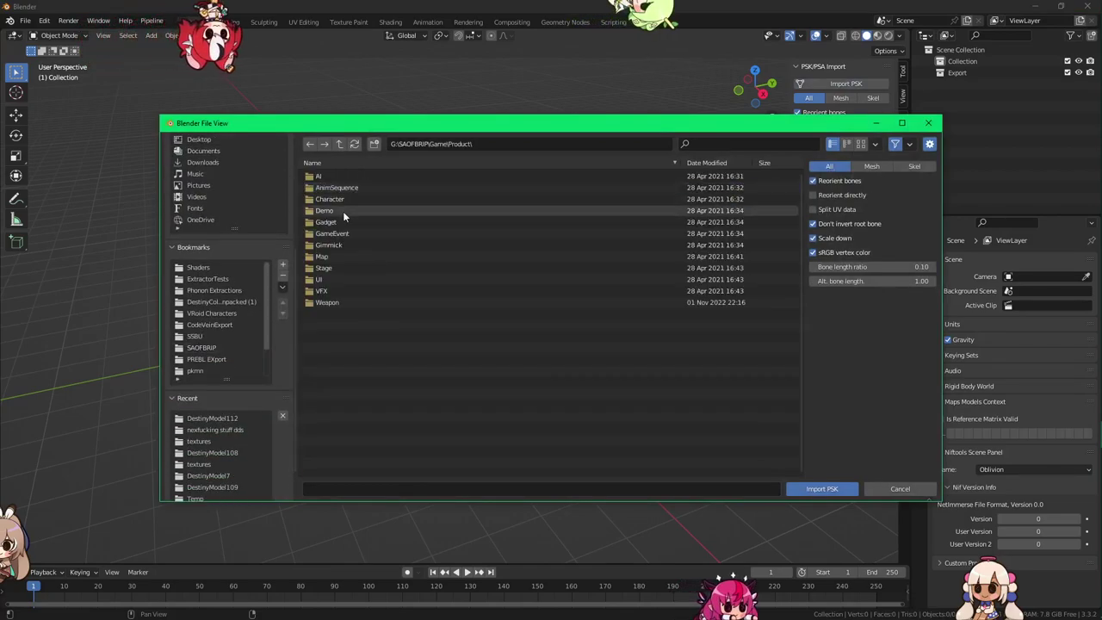
pyautogui.doubleClick(351, 200)
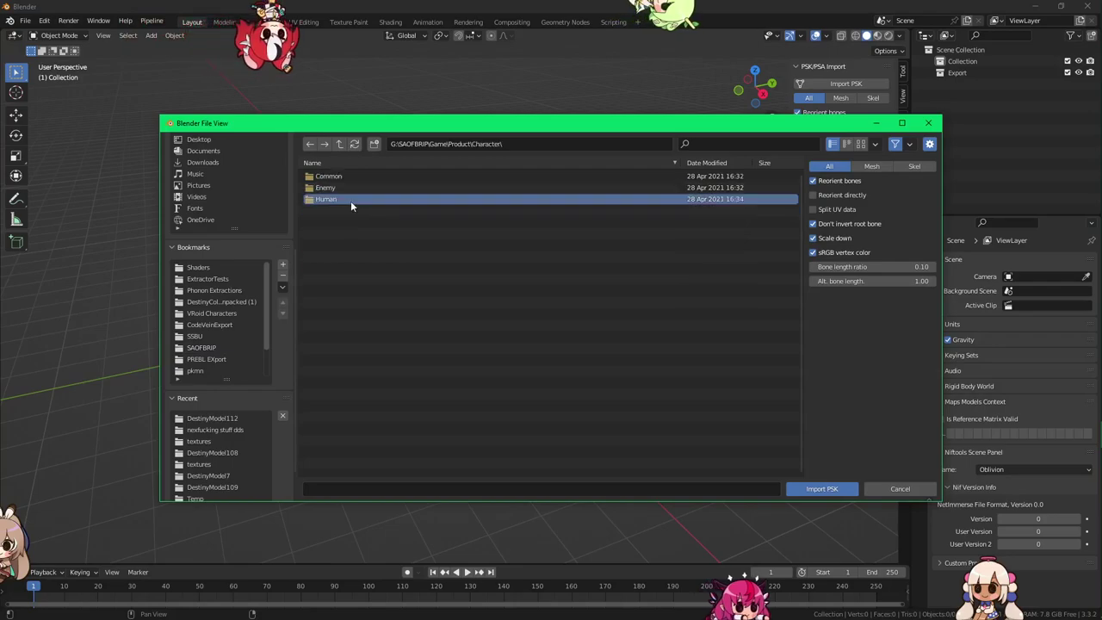
pyautogui.doubleClick(351, 199)
pyautogui.doubleClick(348, 177)
pyautogui.click(346, 177)
pyautogui.doubleClick(346, 177)
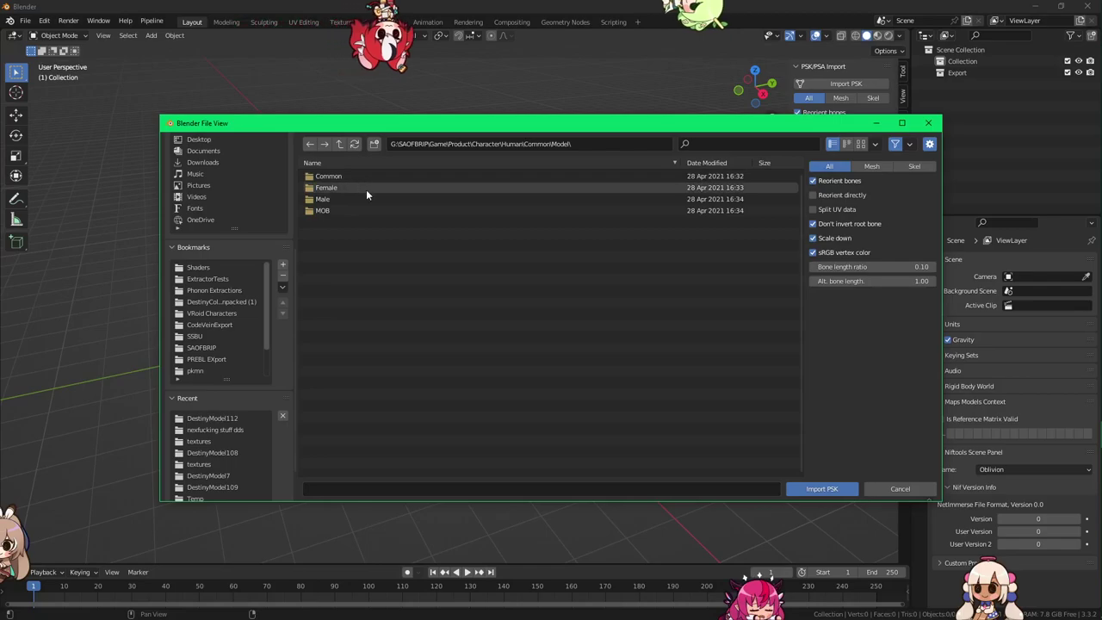
# Step: Import SKM_AF_BODY_007_000.psk from the Female\Body\AF_BODY_007_000 folder
pyautogui.doubleClick(362, 187)
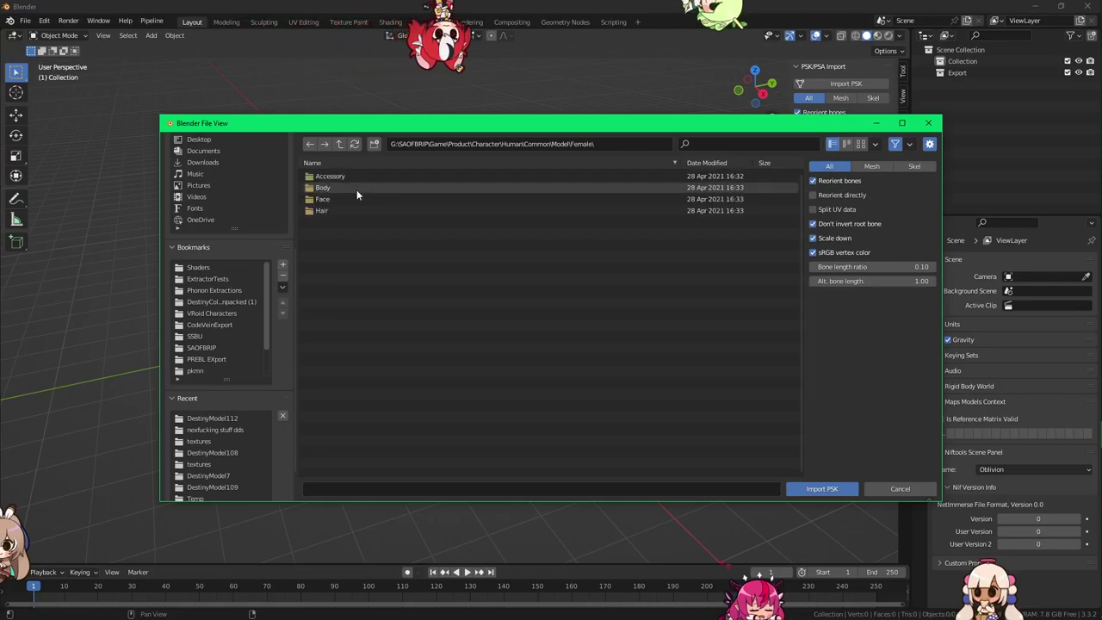
pyautogui.click(357, 189)
pyautogui.doubleClick(356, 190)
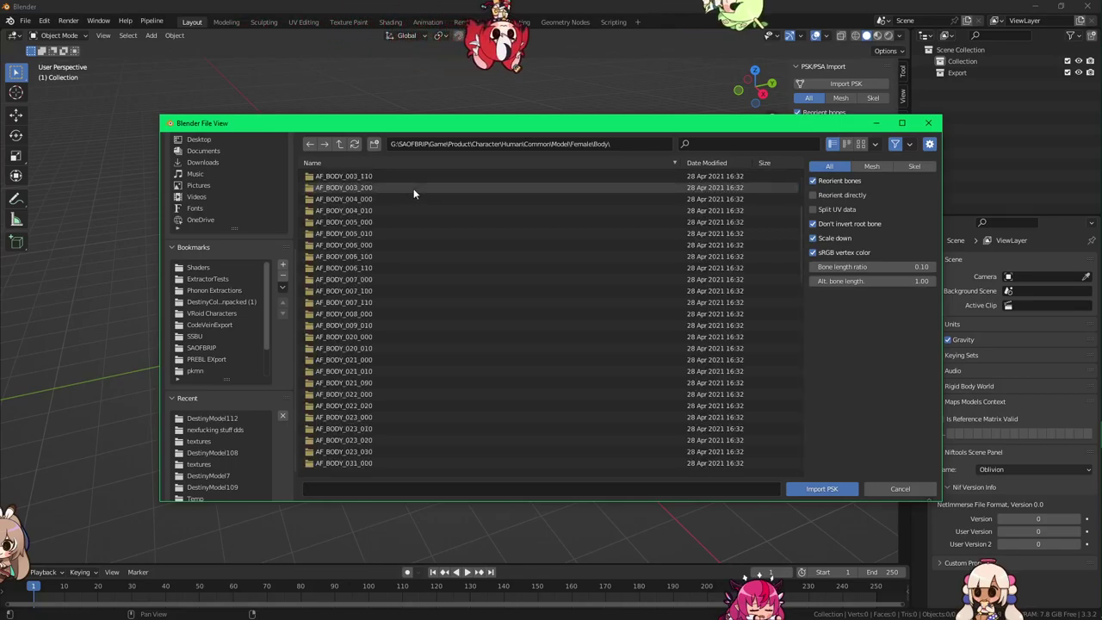
pyautogui.scroll(-2, 414, 193)
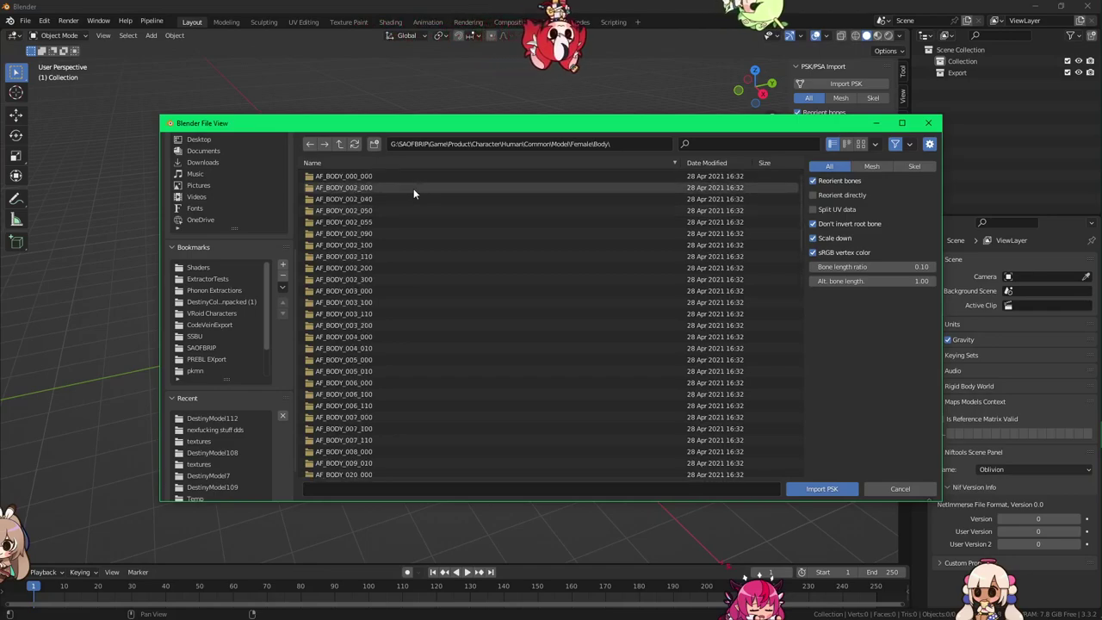
pyautogui.scroll(-2, 386, 249)
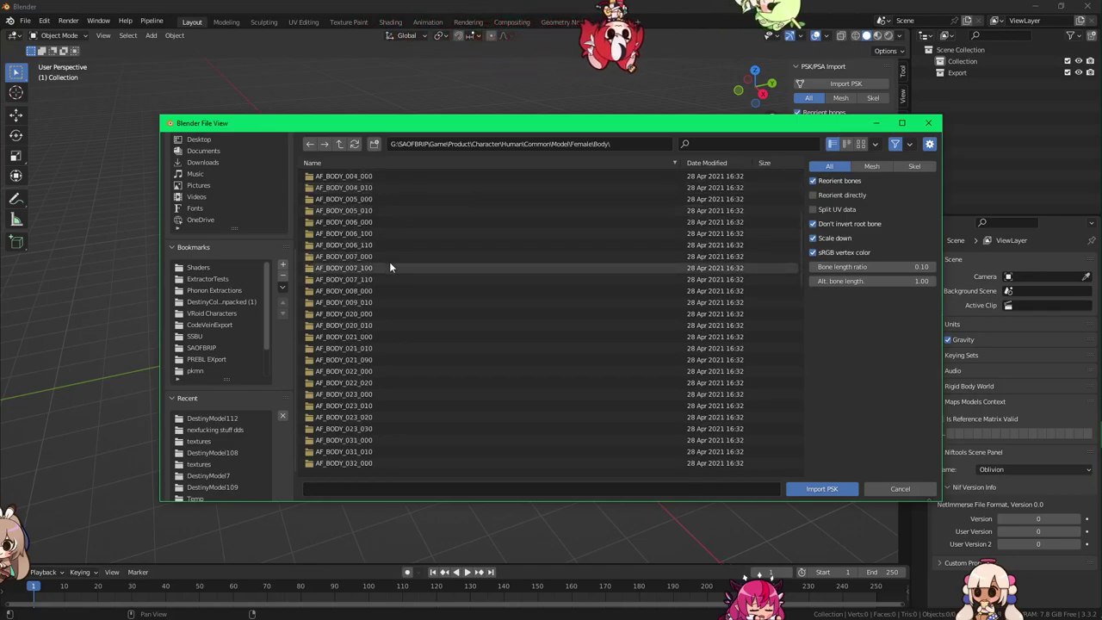
pyautogui.click(389, 258)
pyautogui.doubleClick(389, 259)
pyautogui.doubleClick(355, 188)
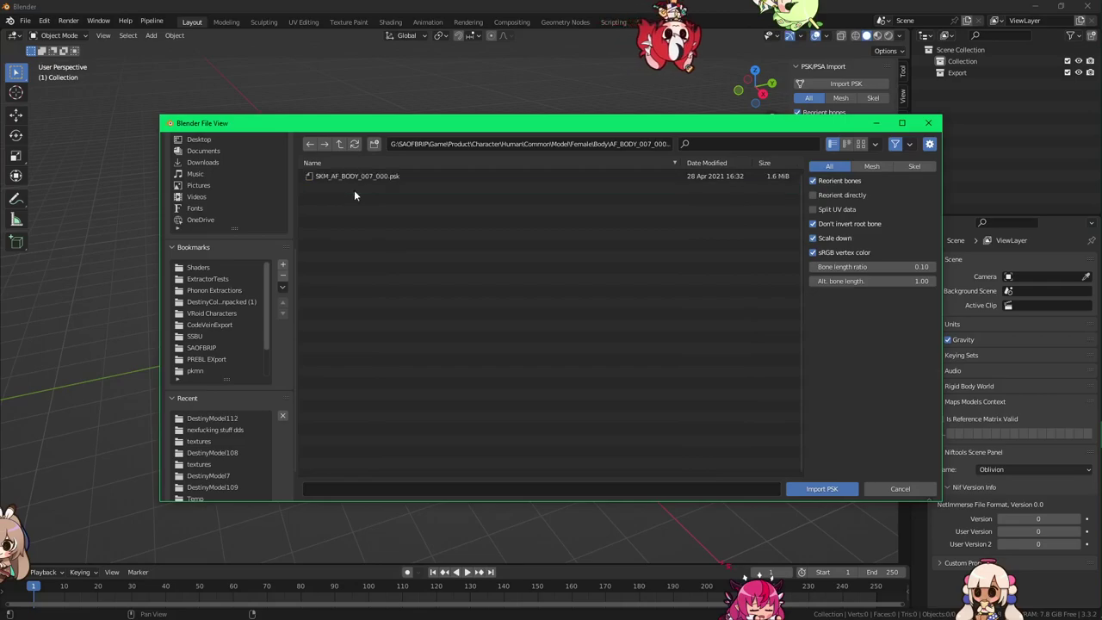
pyautogui.doubleClick(358, 176)
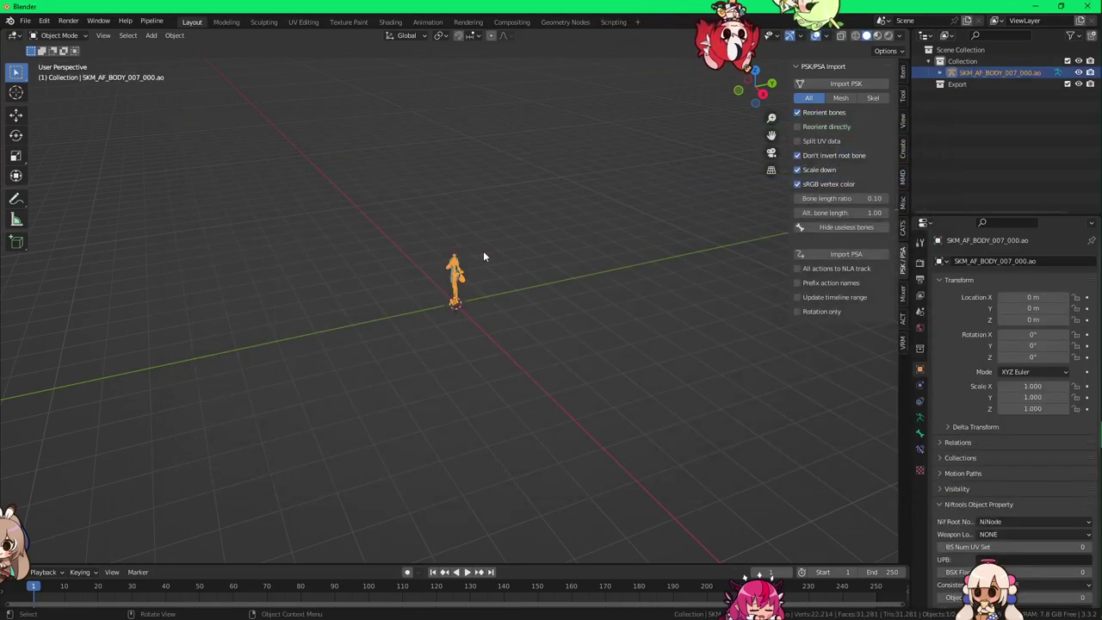
# Step: Hide the imported armature and apply smooth shading to the body mesh
pyautogui.scroll(8, 485, 251)
pyautogui.moveTo(486, 252); pyautogui.dragTo(521, 368, button='middle')
pyautogui.scroll(4, 516, 363)
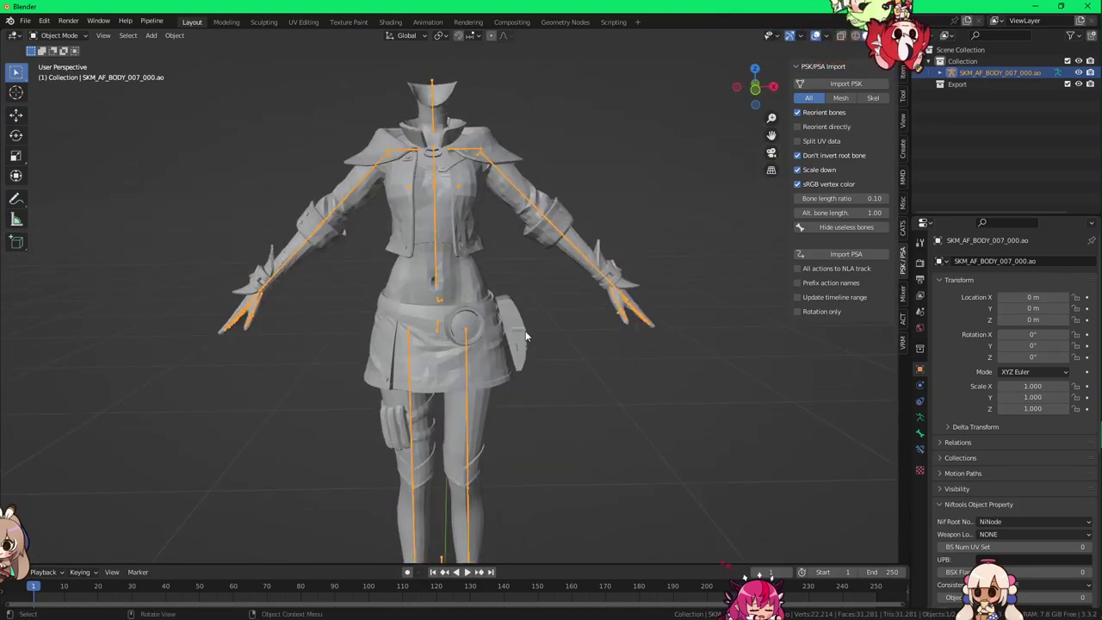
pyautogui.press('h')
pyautogui.click(481, 261)
pyautogui.rightClick(451, 261)
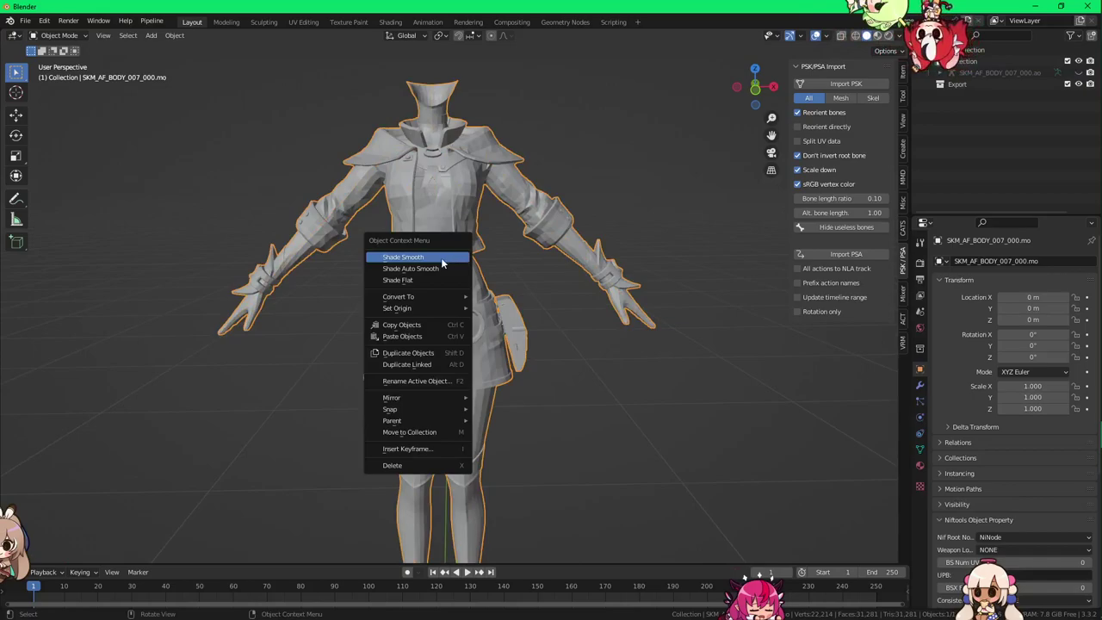
pyautogui.click(441, 257)
pyautogui.moveTo(509, 269); pyautogui.dragTo(581, 385, button='middle')
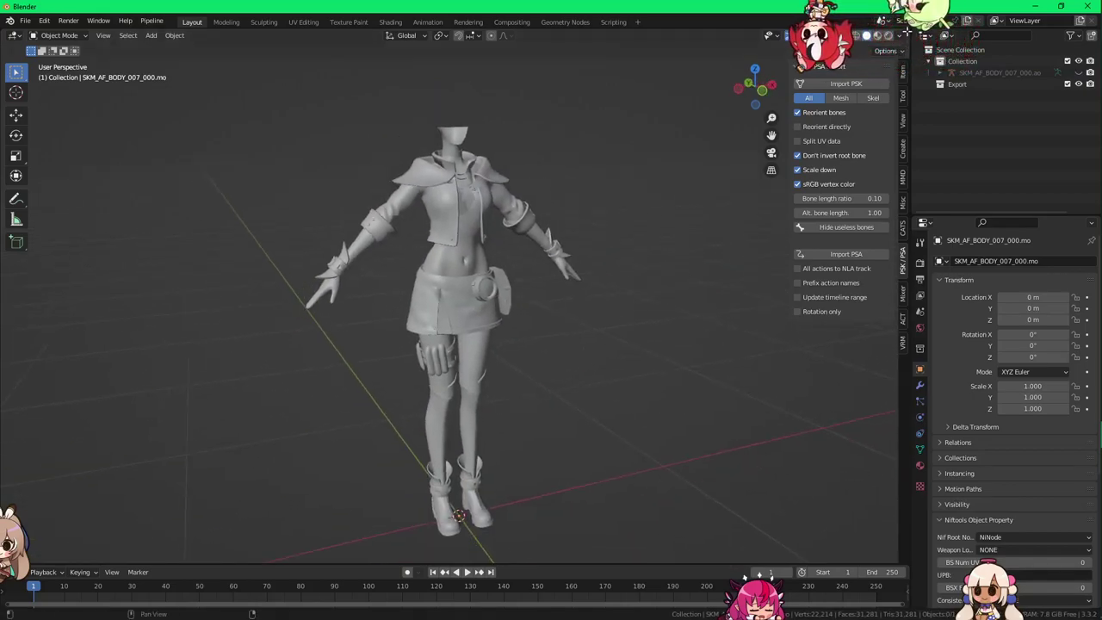
# Step: Split the 3D viewport vertically into two areas and merge them back into one
pyautogui.moveTo(907, 32); pyautogui.dragTo(435, 61)
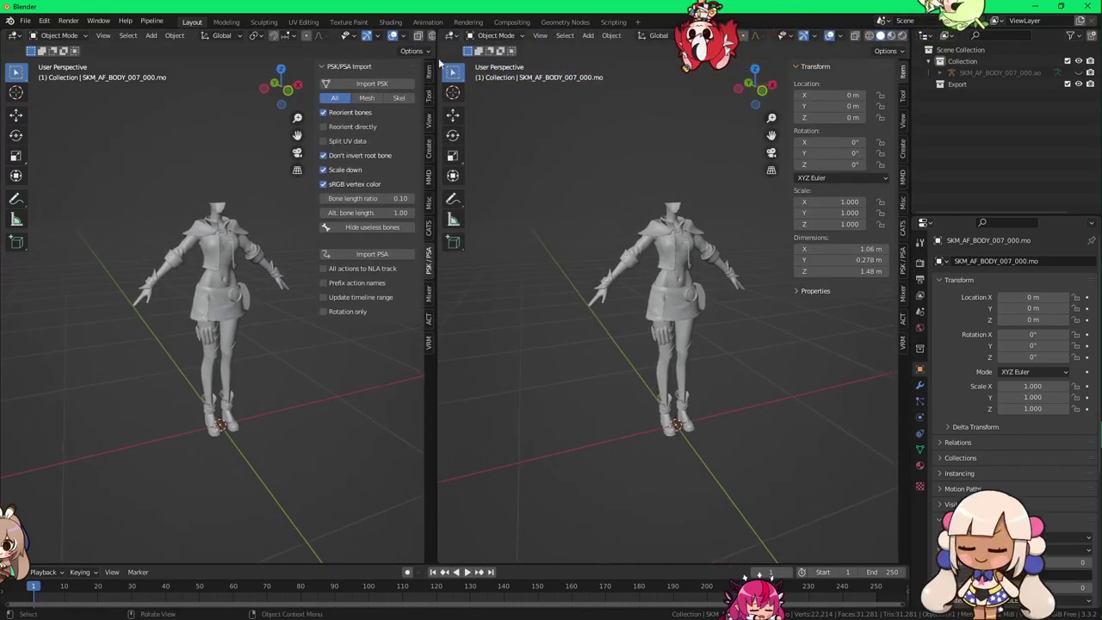
pyautogui.rightClick(431, 55)
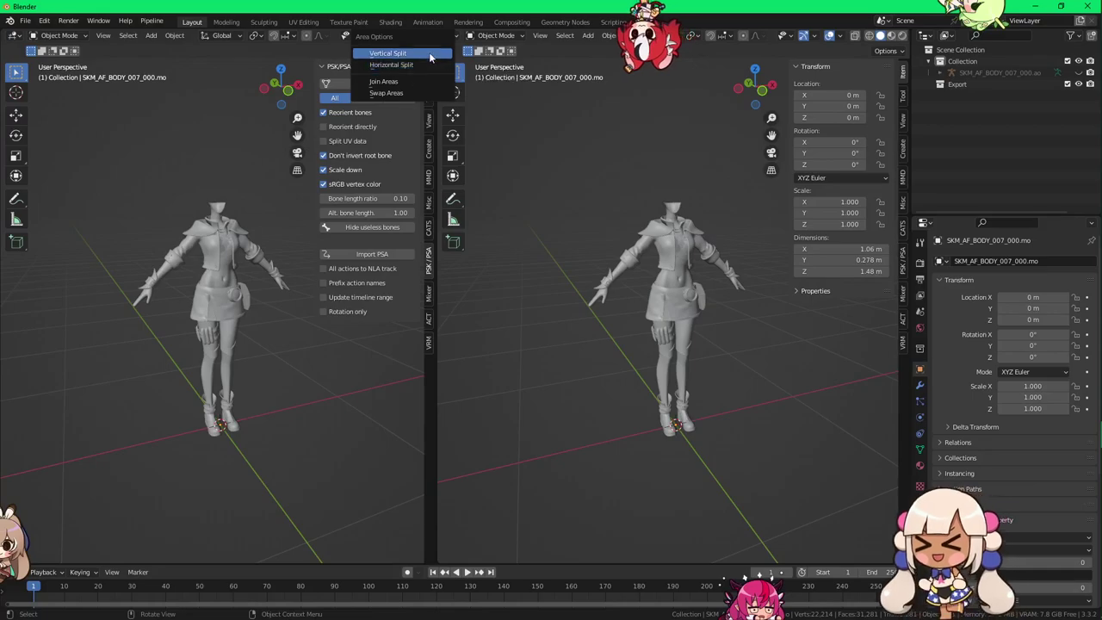
pyautogui.click(430, 54)
pyautogui.press('Escape')
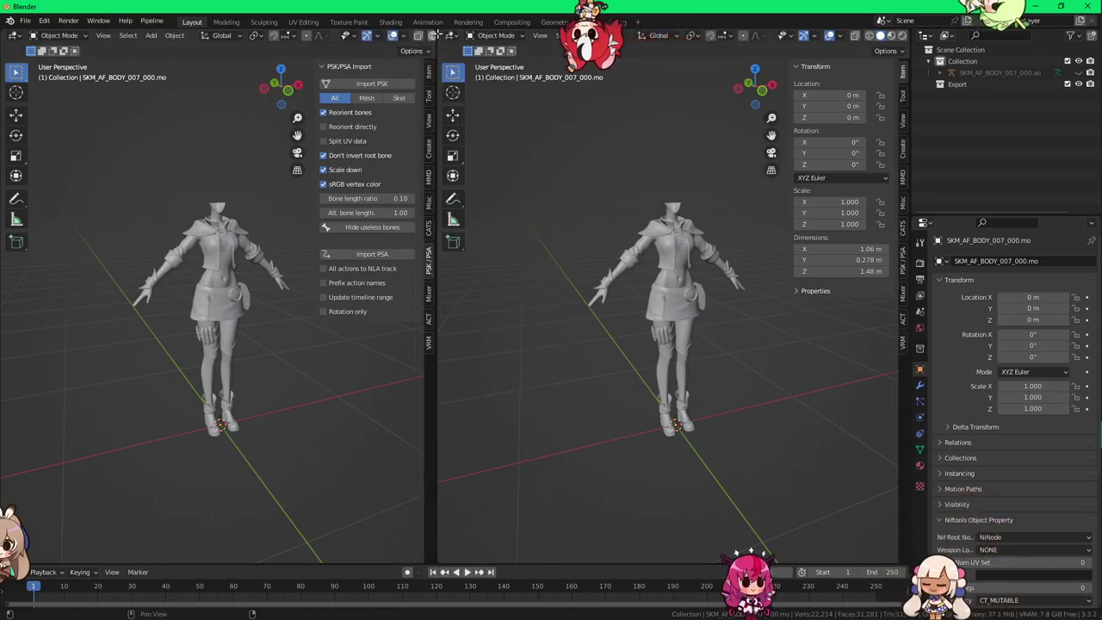
pyautogui.moveTo(435, 35); pyautogui.dragTo(696, 71)
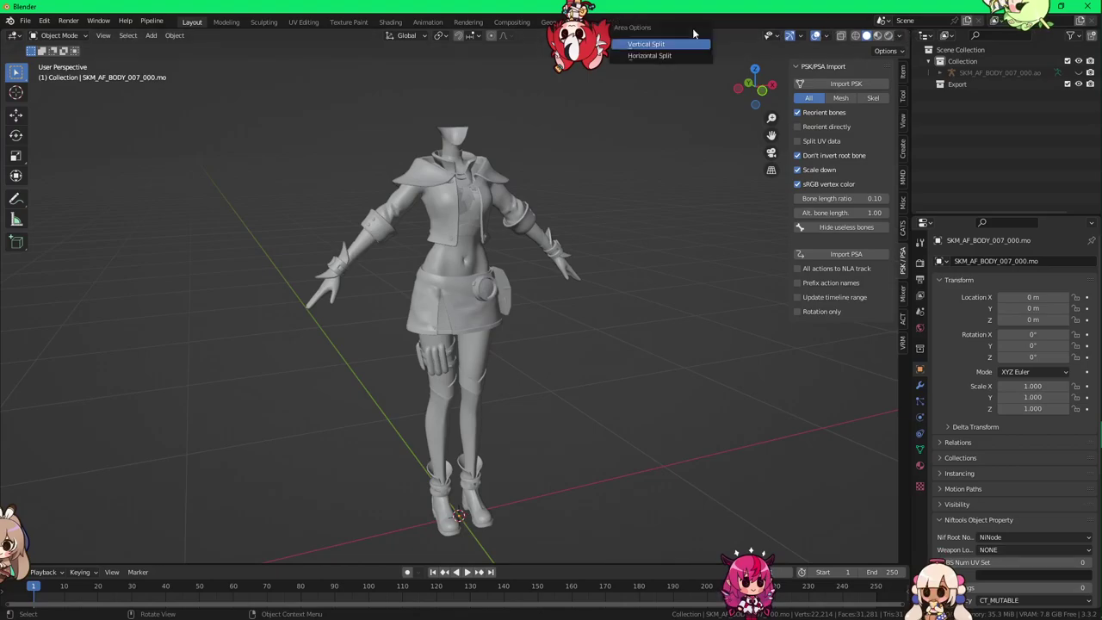
# Step: Split the viewport again with the Vertical Split area option and rejoin both halves with Join Areas
pyautogui.click(674, 47)
pyautogui.click(462, 143)
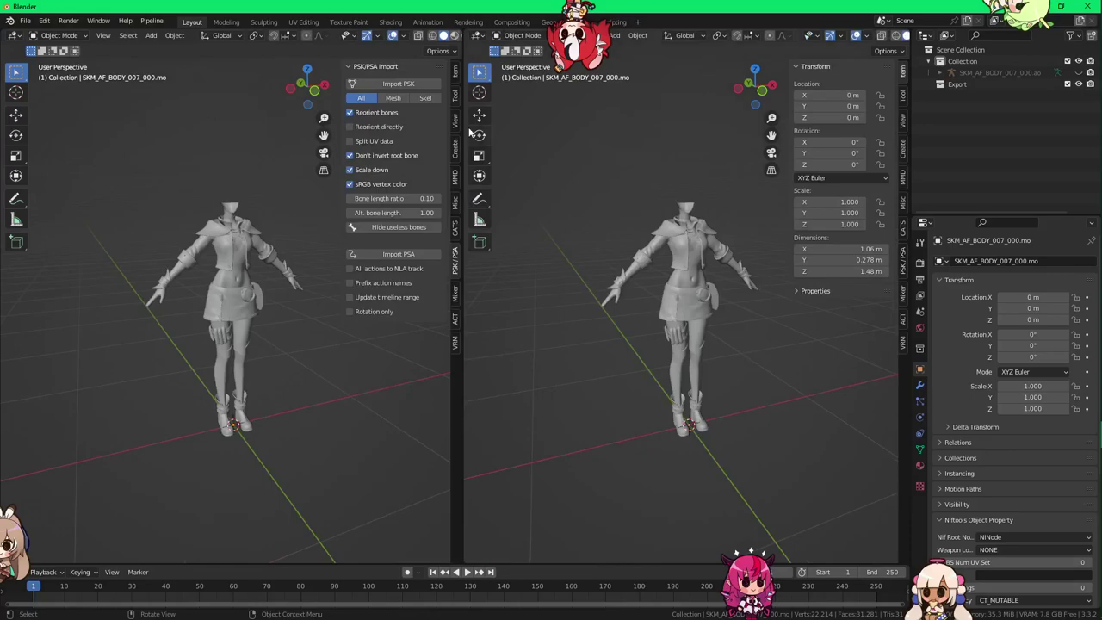
pyautogui.rightClick(464, 129)
pyautogui.click(450, 164)
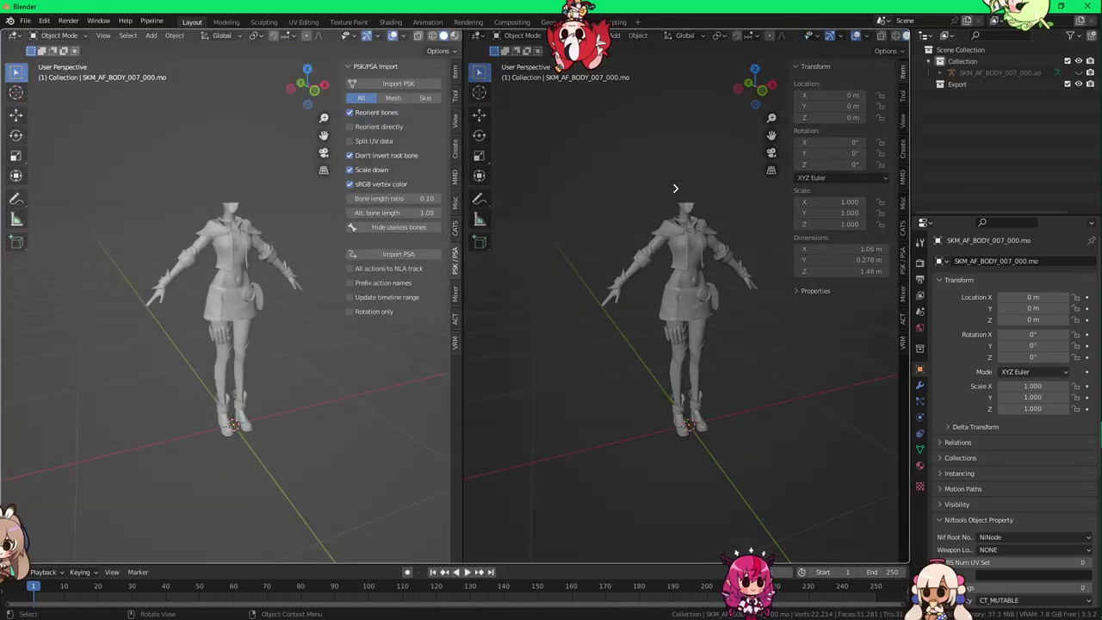
pyautogui.click(737, 182)
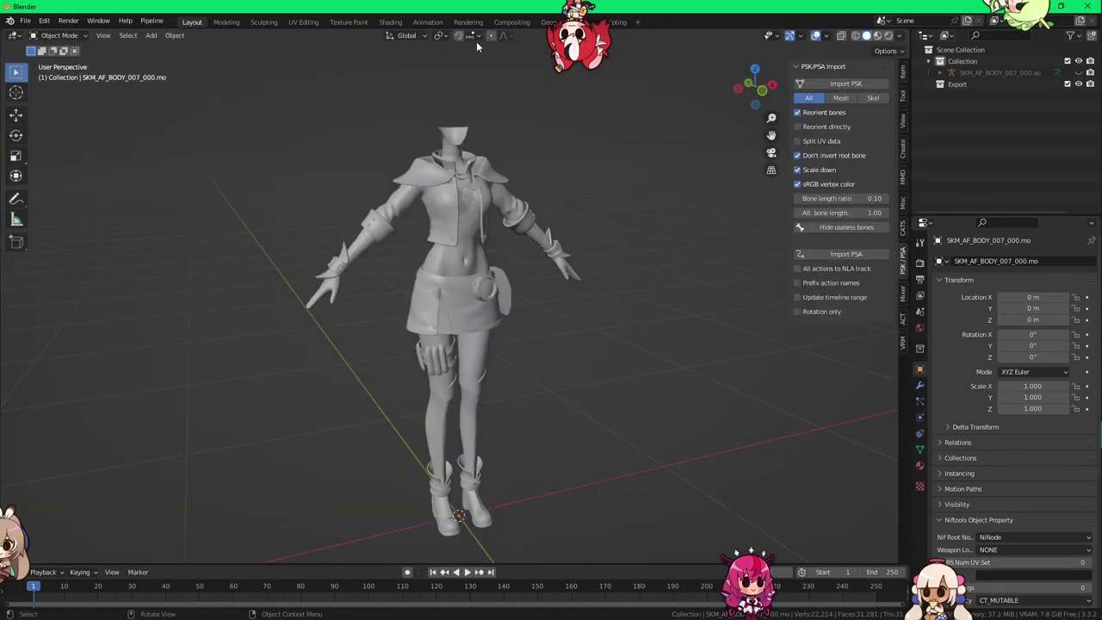
# Step: Split the 3D viewport side by side and turn the new area into a Shader Editor without its sidebar
pyautogui.moveTo(905, 36); pyautogui.dragTo(426, 52)
pyautogui.click(441, 35)
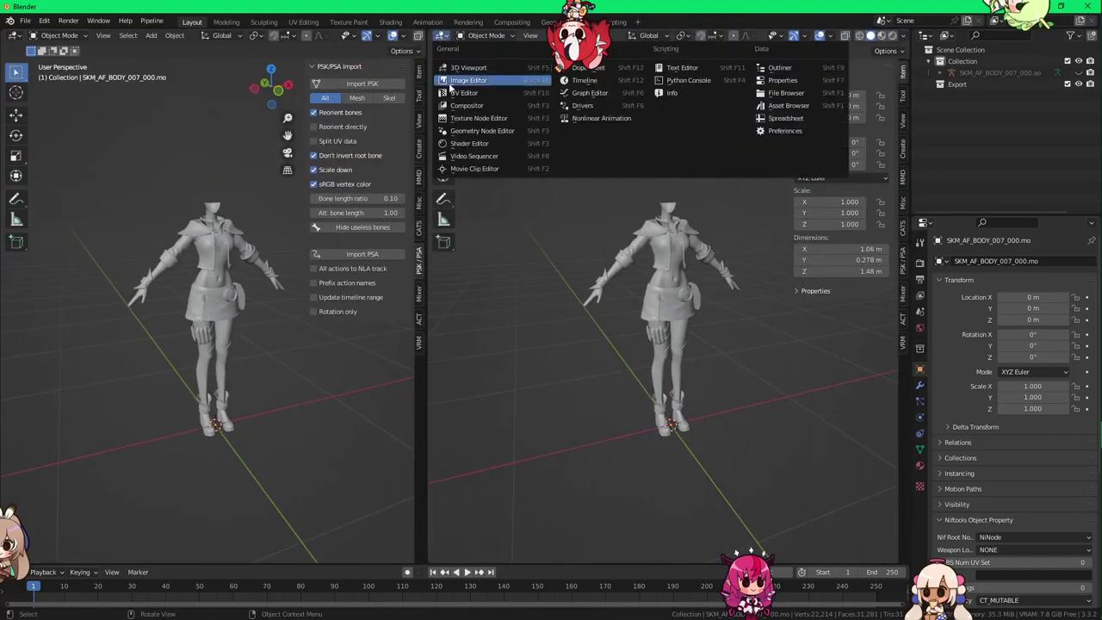
pyautogui.click(478, 143)
pyautogui.press('n')
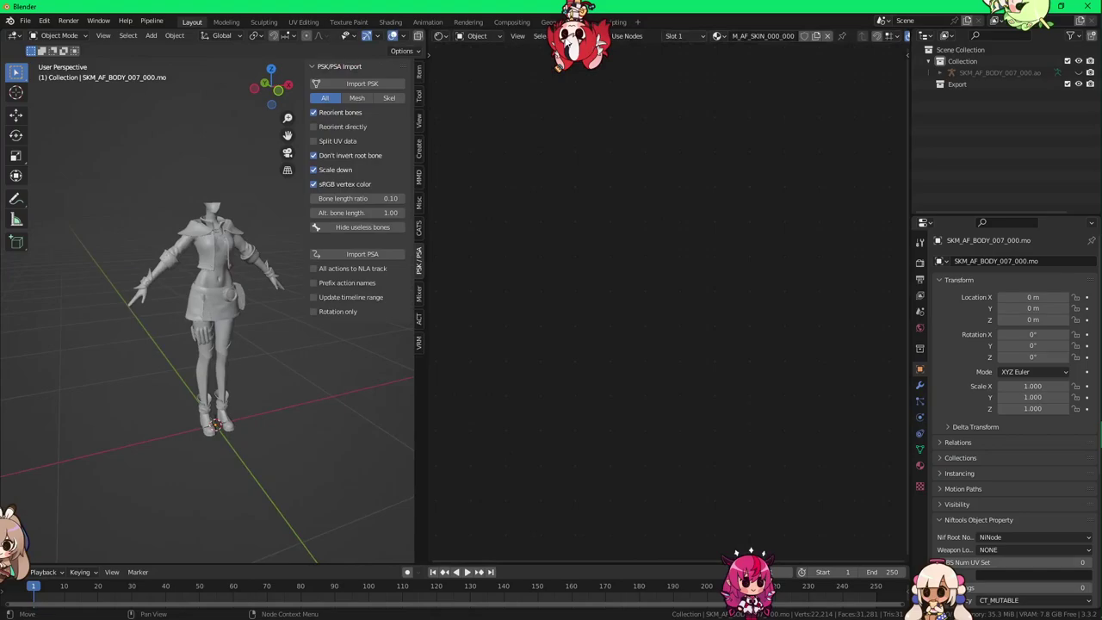
# Step: Enable Use Nodes for the M_AF_SKIN_000_000 material and hide the 3D viewport's sidebar
pyautogui.click(606, 36)
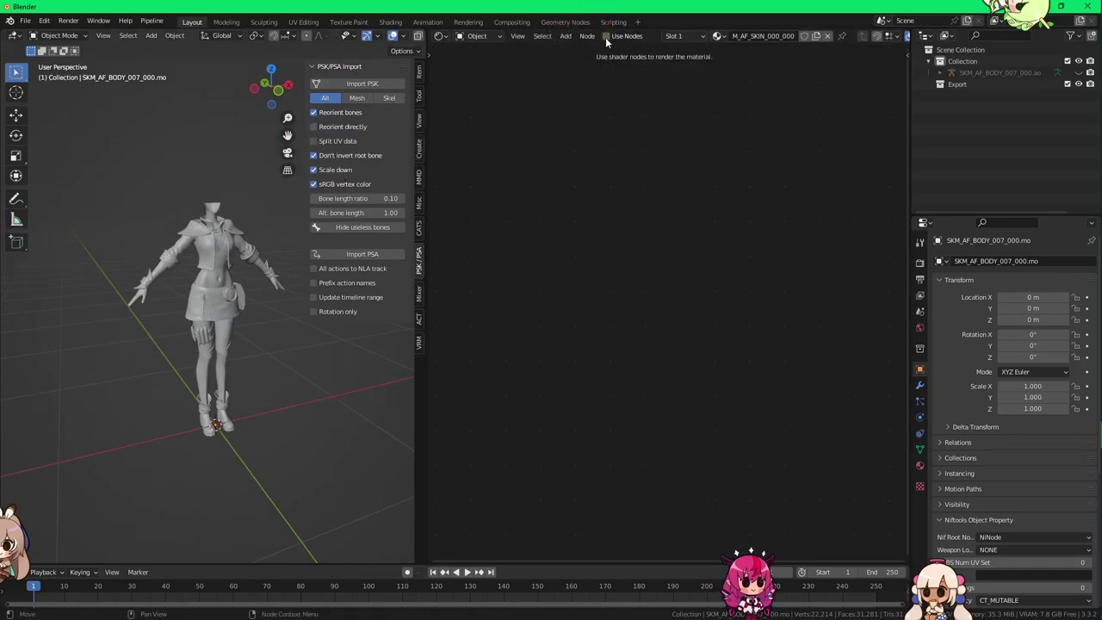
pyautogui.press('n')
pyautogui.scroll(5, 238, 345)
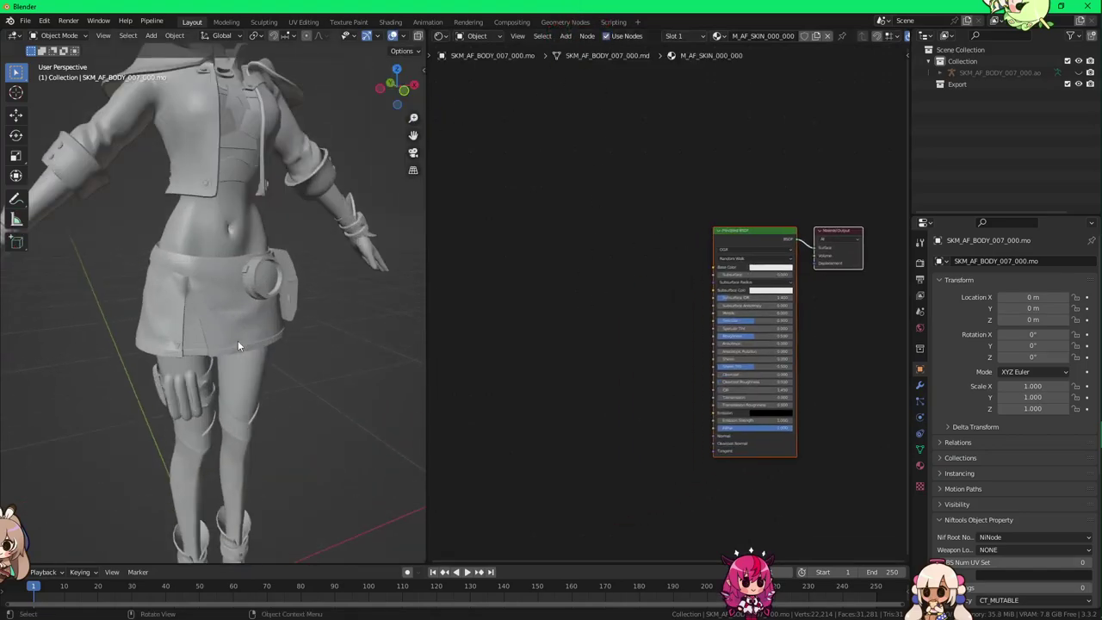
# Step: Delete the Principled BSDF node from the M_AF_SKIN_000_000 material and show the body's material properties
pyautogui.moveTo(238, 346); pyautogui.dragTo(274, 310, button='middle')
pyautogui.scroll(-1, 224, 313)
pyautogui.scroll(2, 811, 217)
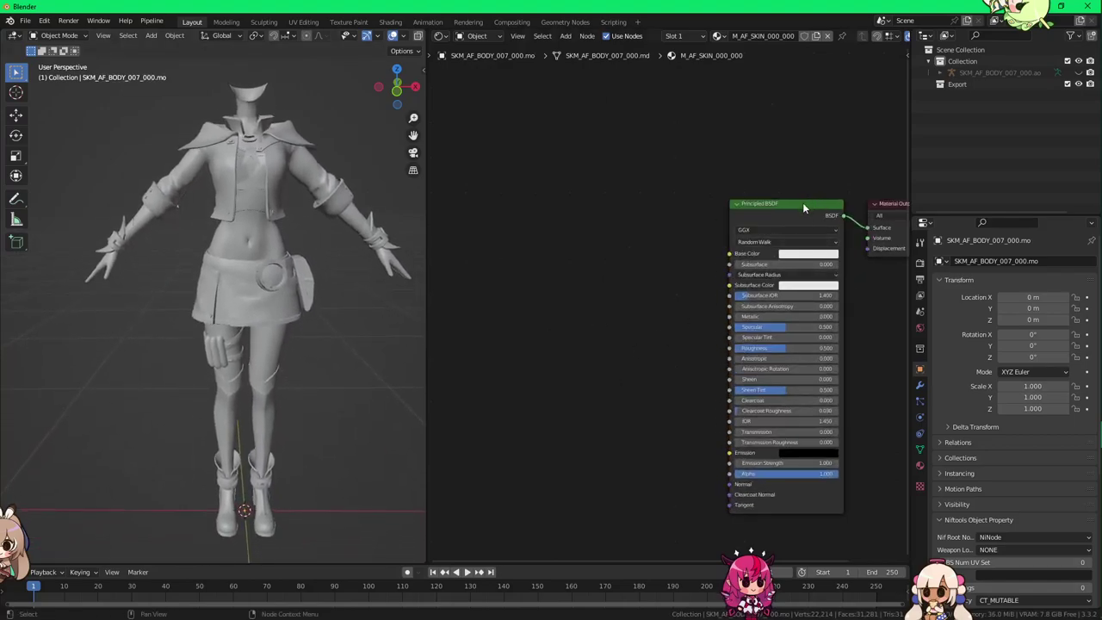
pyautogui.click(803, 204)
pyautogui.press('x')
pyautogui.moveTo(785, 303); pyautogui.dragTo(751, 320, button='middle')
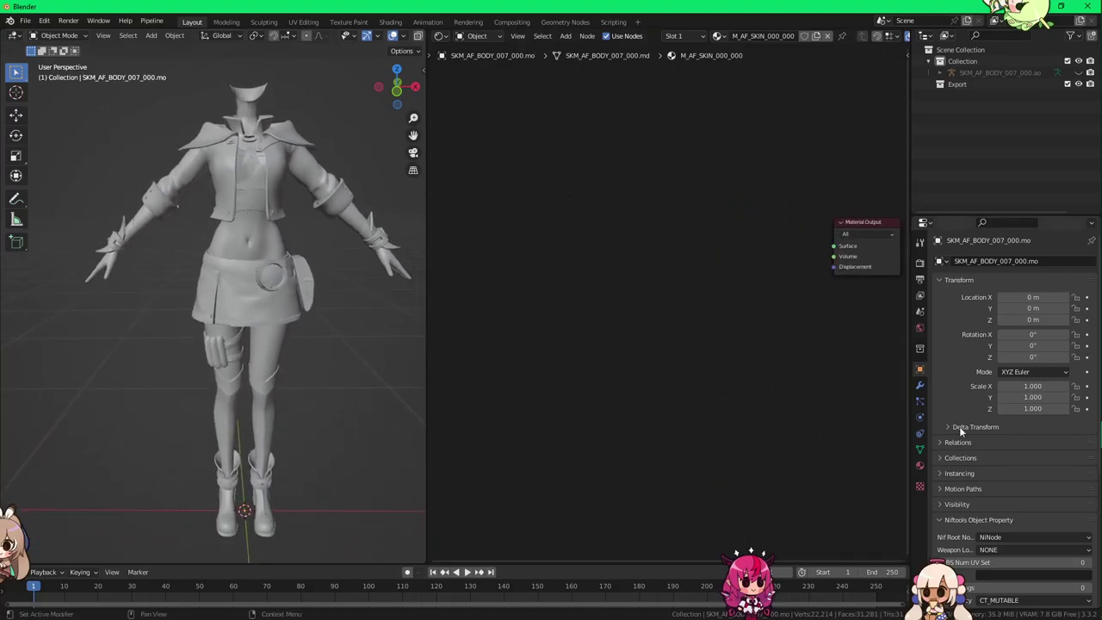
pyautogui.click(920, 465)
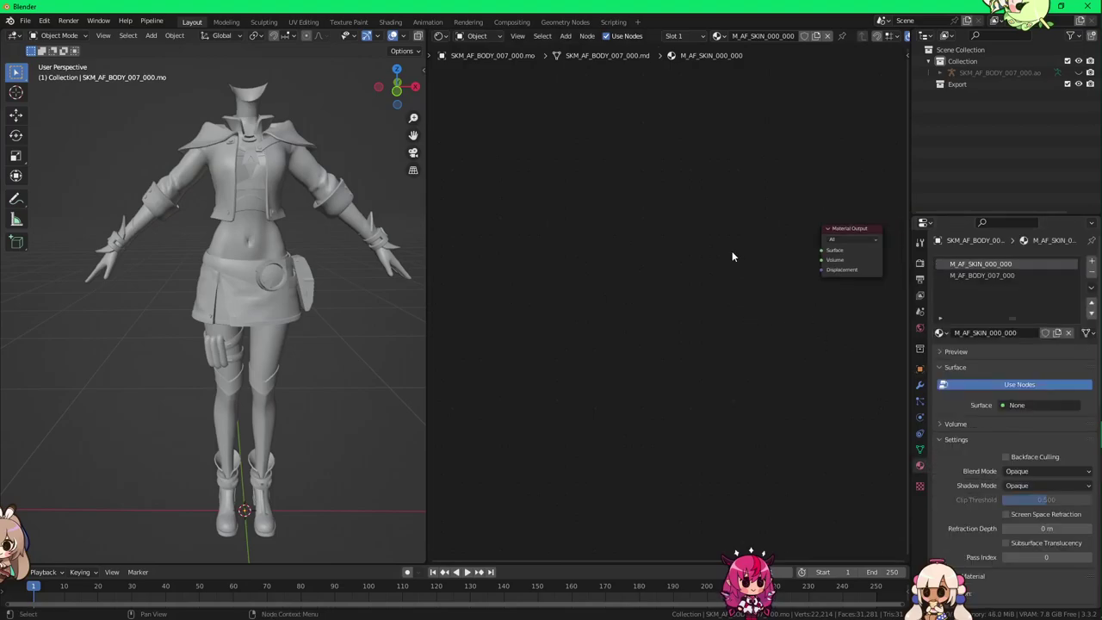
pyautogui.scroll(1, 700, 260)
pyautogui.moveTo(701, 259); pyautogui.dragTo(643, 296, button='middle')
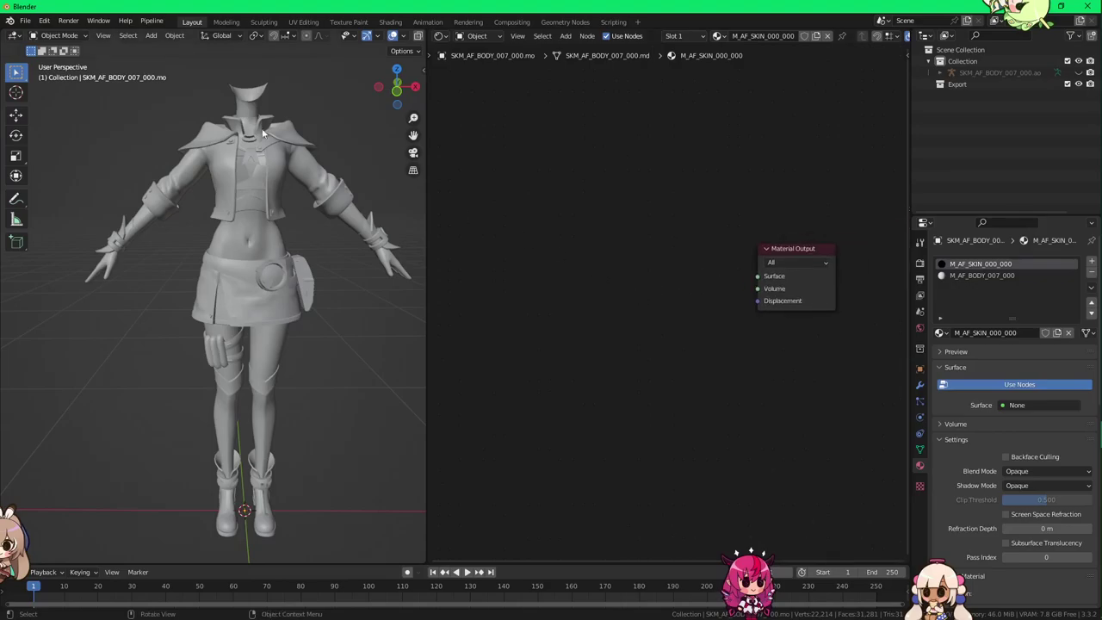
# Step: Start appending data from another blend file and browse to the SAOFB Shaders folder on drive G
pyautogui.click(26, 21)
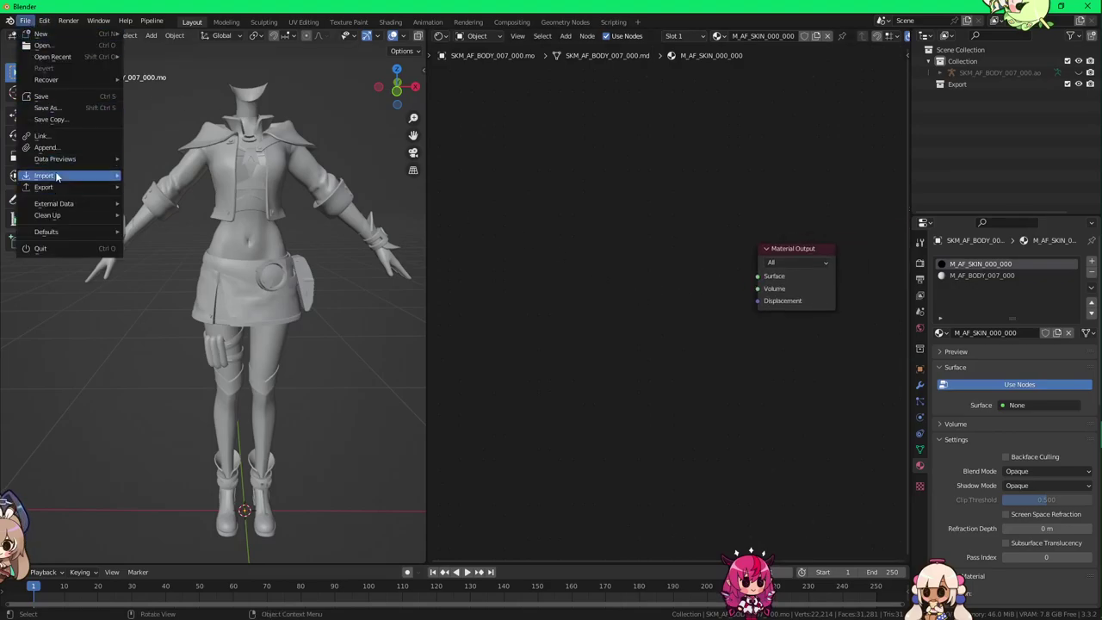
pyautogui.click(46, 147)
pyautogui.scroll(-6, 233, 387)
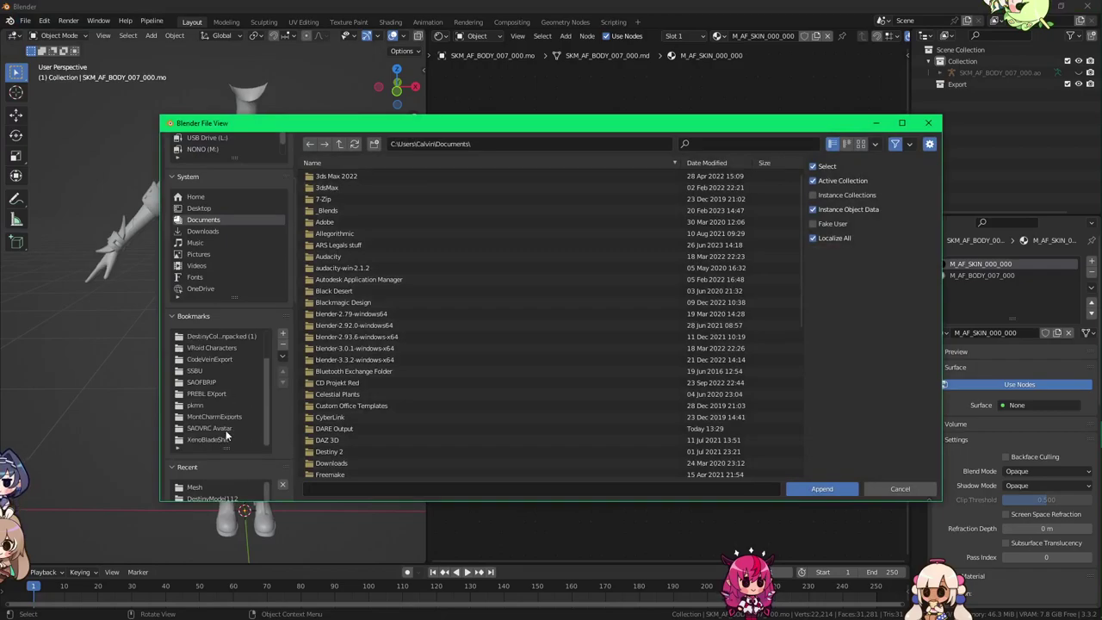
pyautogui.click(226, 430)
pyautogui.click(341, 144)
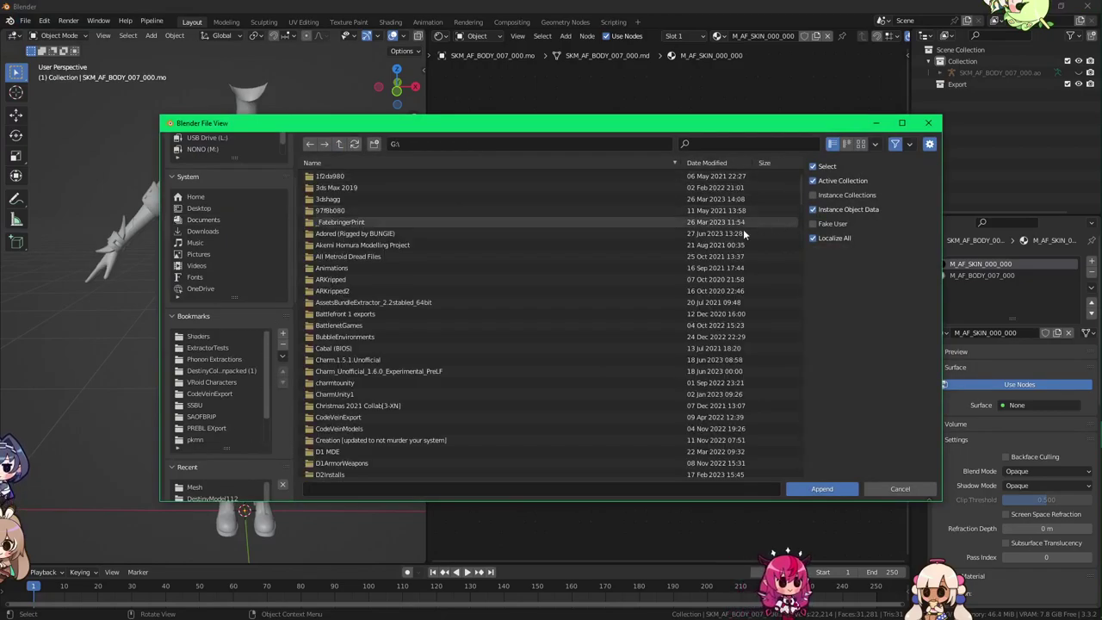
pyautogui.scroll(-2, 259, 405)
pyautogui.scroll(-5, 514, 381)
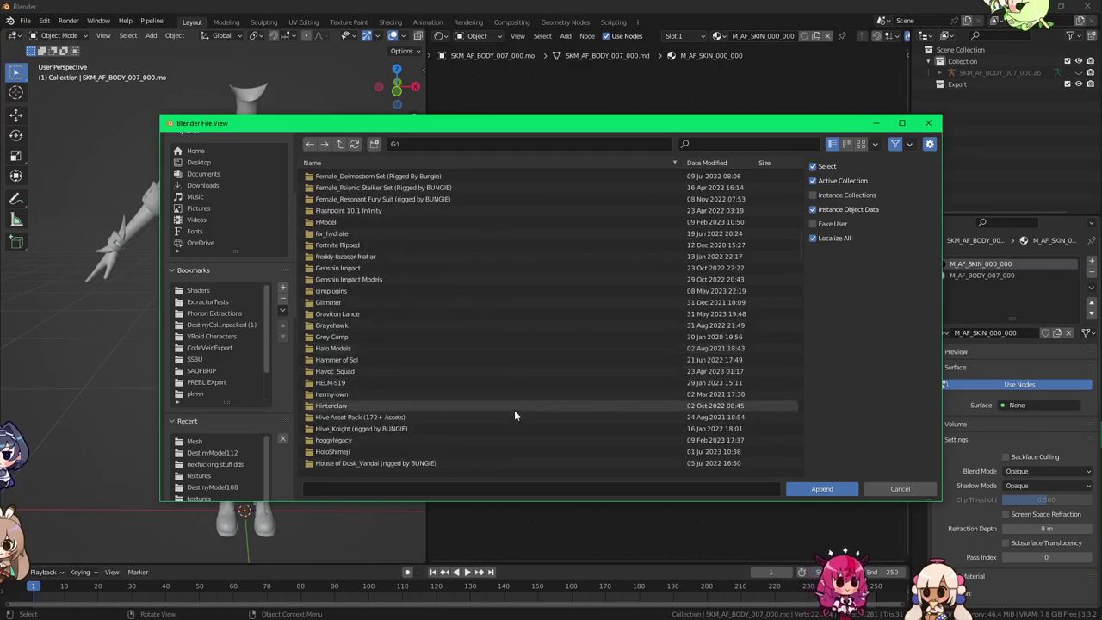
pyautogui.scroll(-20, 516, 412)
pyautogui.scroll(10, 534, 303)
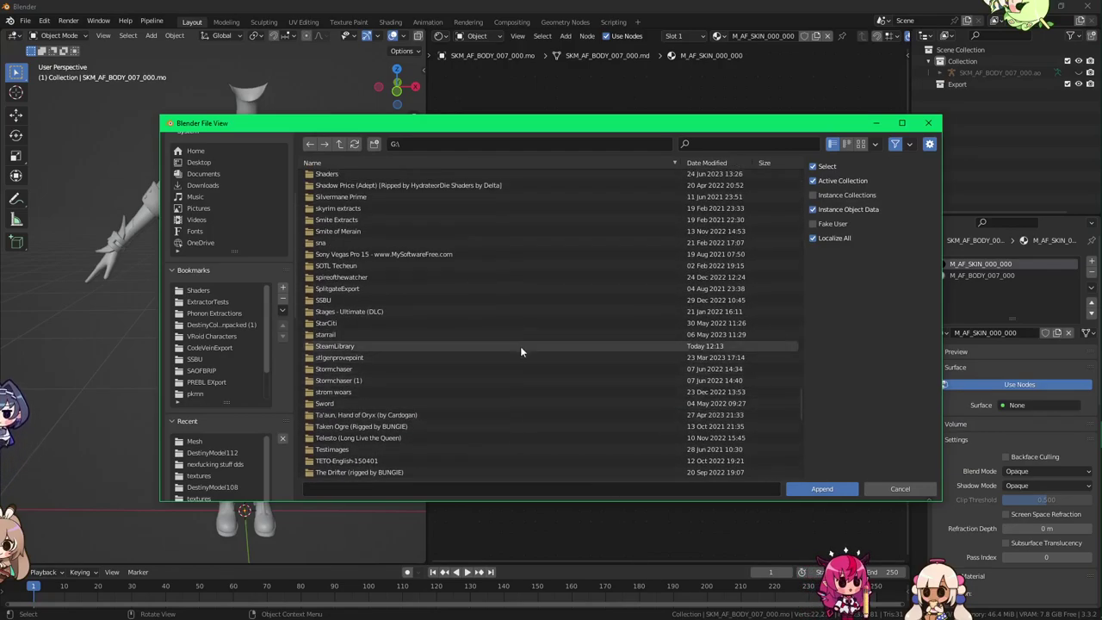
pyautogui.scroll(5, 520, 346)
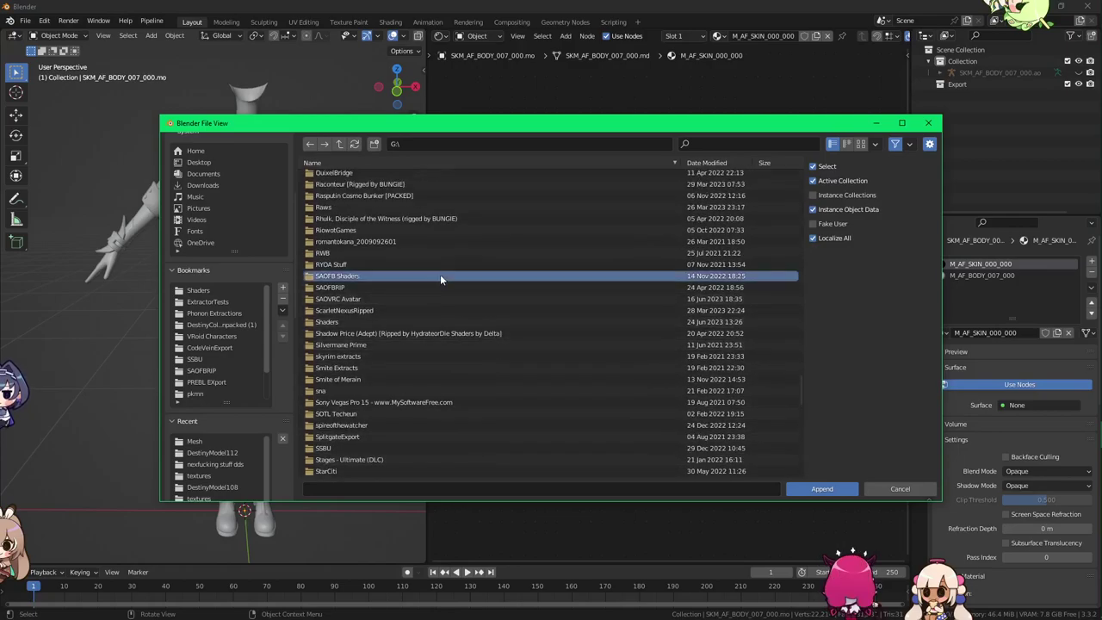
pyautogui.doubleClick(440, 275)
# Step: Look into Oldies-Testing, go back, and open the NodeTree category of SAOFB Nodegroups v1.0.0.blend in Official Releases
pyautogui.doubleClick(360, 175)
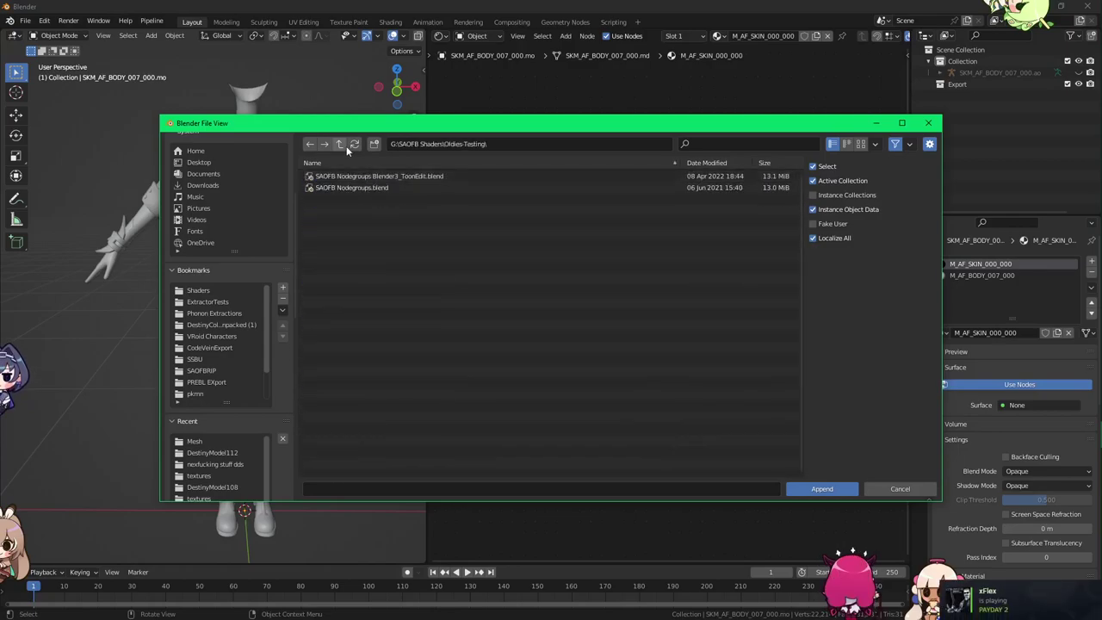
pyautogui.click(341, 145)
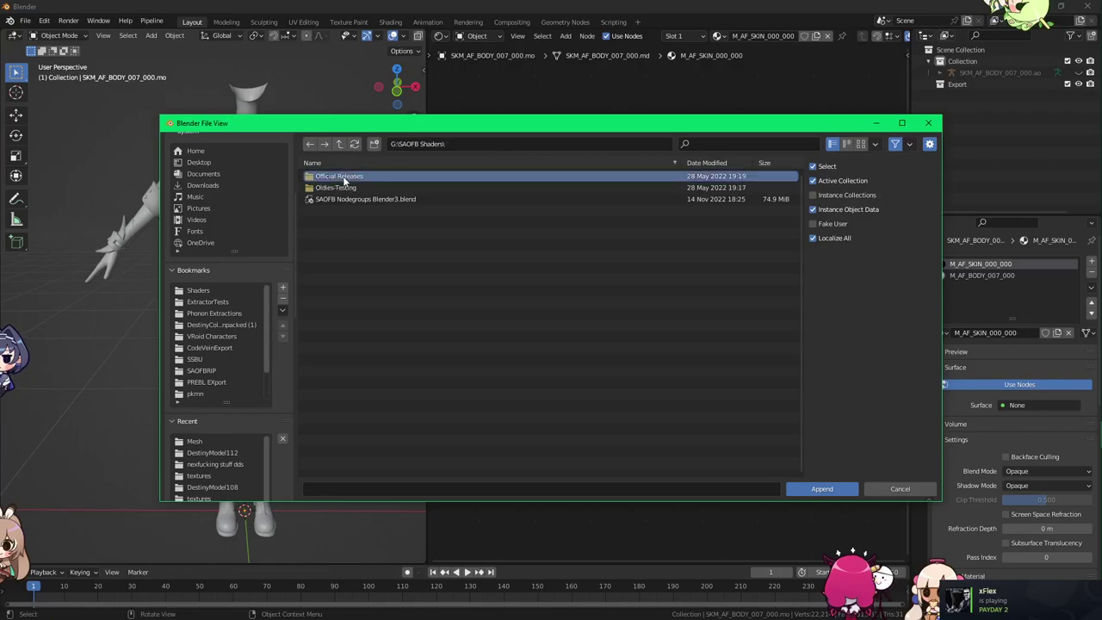
pyautogui.doubleClick(343, 175)
pyautogui.doubleClick(343, 175)
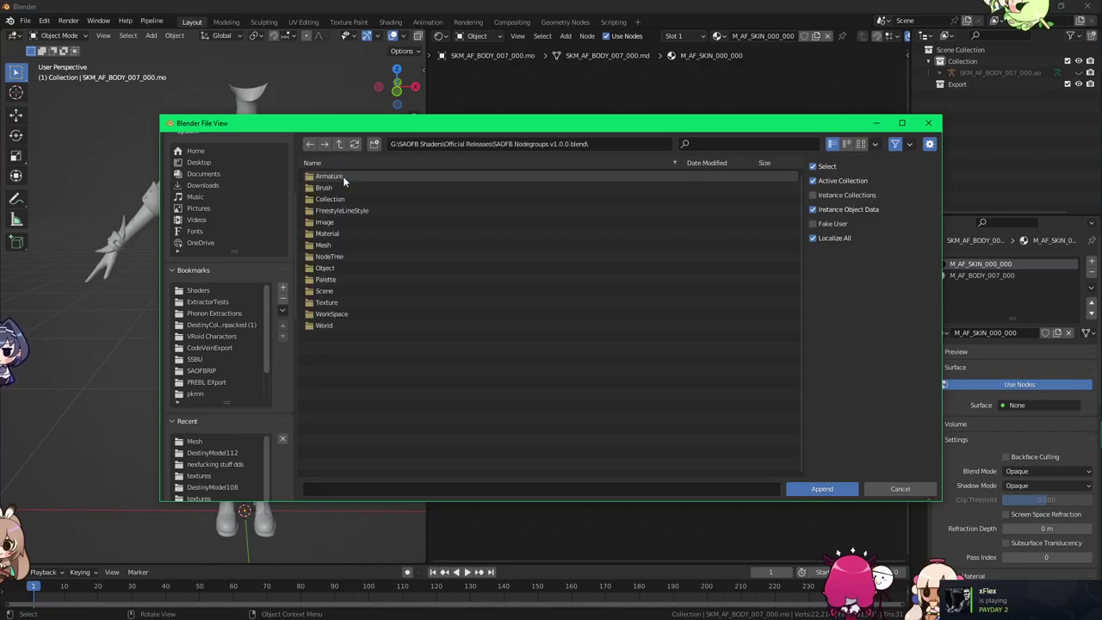
pyautogui.doubleClick(355, 255)
# Step: Try to append all node groups from SAOFB Accessory through SAOFB Weapons and check the shader editor for them
pyautogui.moveTo(357, 292); pyautogui.dragTo(353, 187)
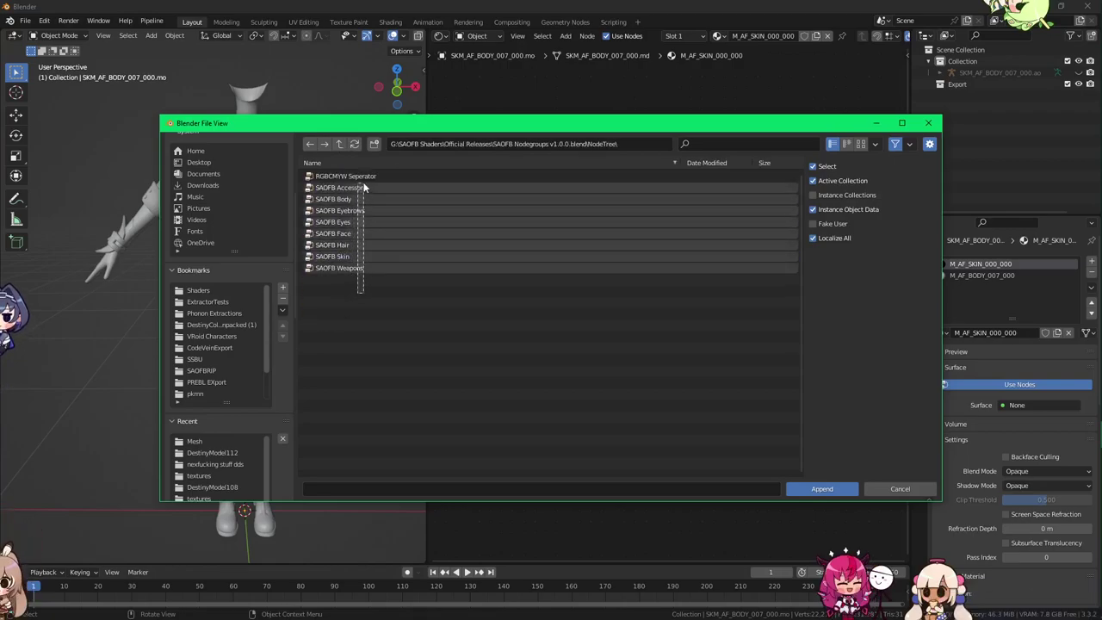
pyautogui.click(545, 344)
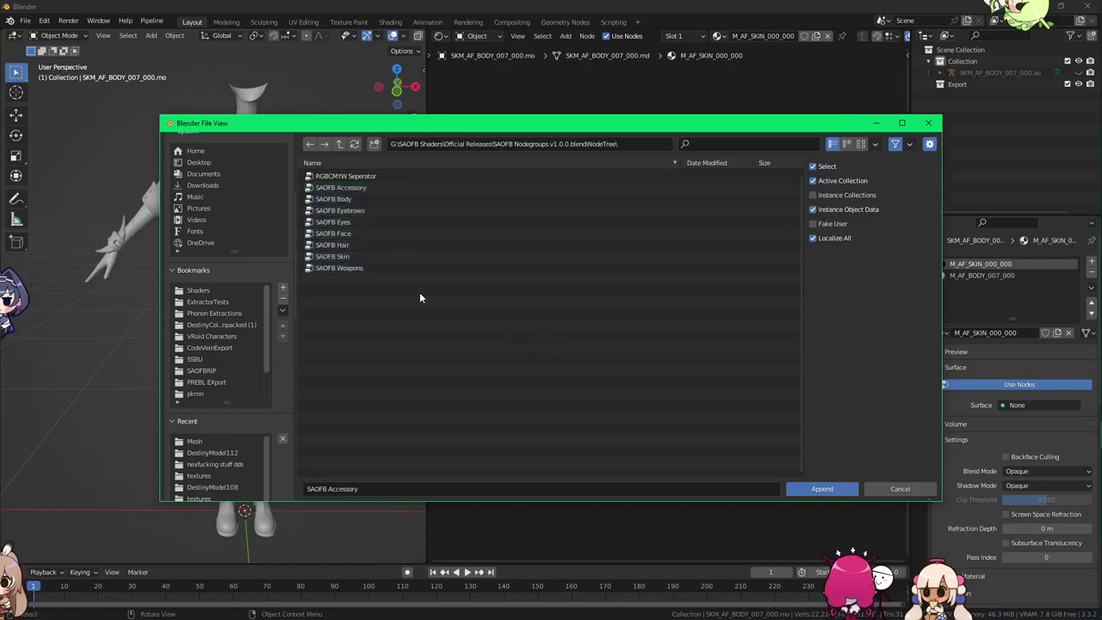
pyautogui.click(358, 256)
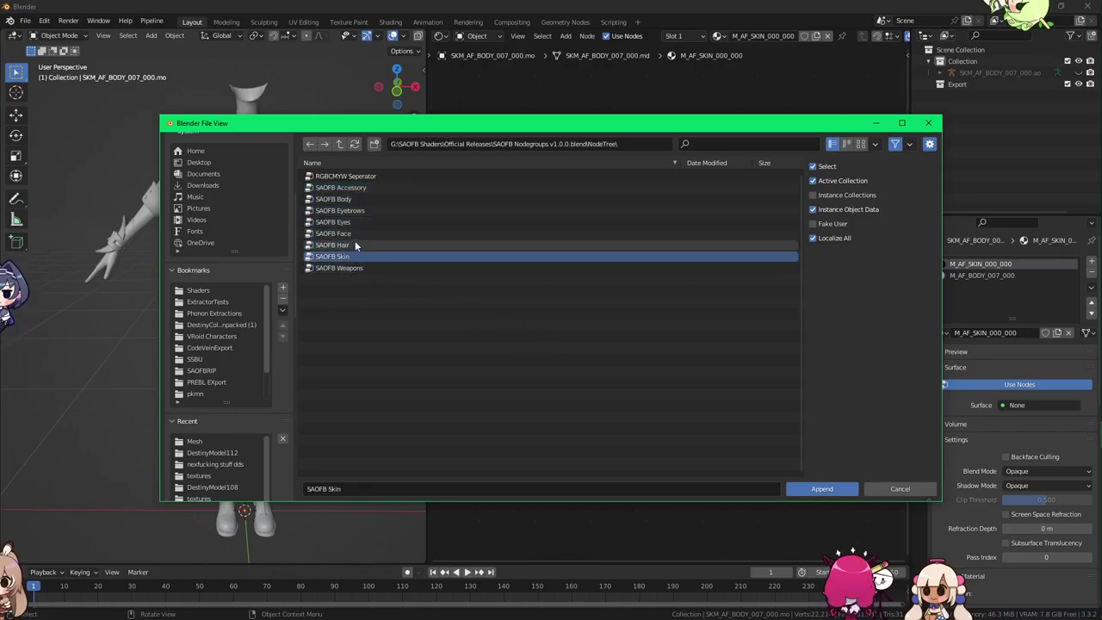
pyautogui.keyDown('shift'); pyautogui.click(373, 184); pyautogui.keyUp('shift')
pyautogui.moveTo(402, 284); pyautogui.dragTo(387, 188)
pyautogui.click(822, 490)
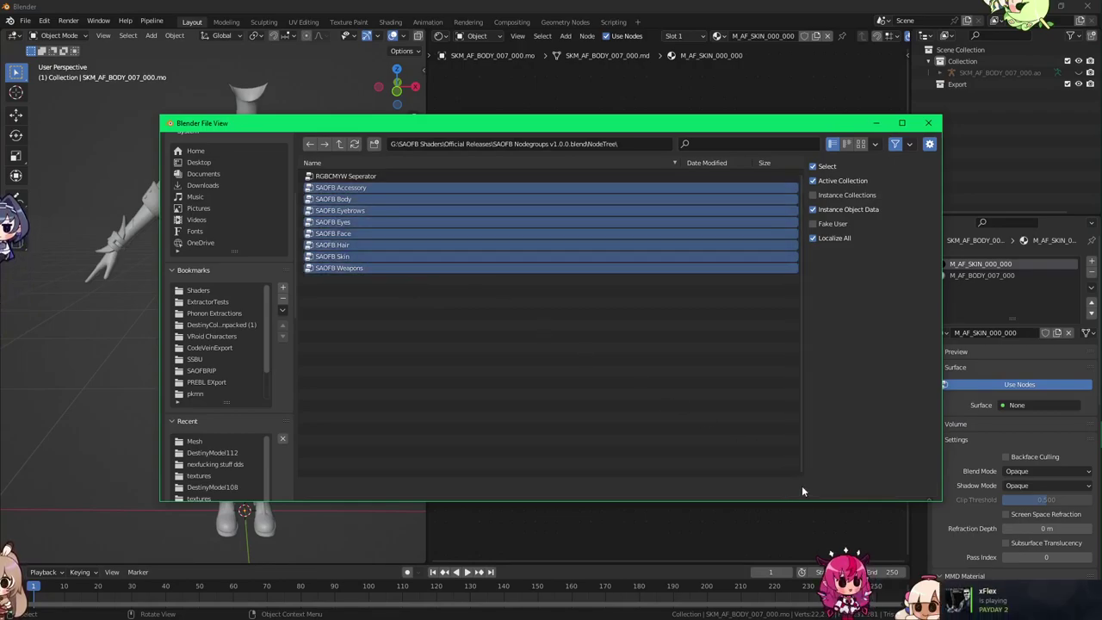
pyautogui.moveTo(456, 125); pyautogui.dragTo(413, 146)
pyautogui.click(883, 133)
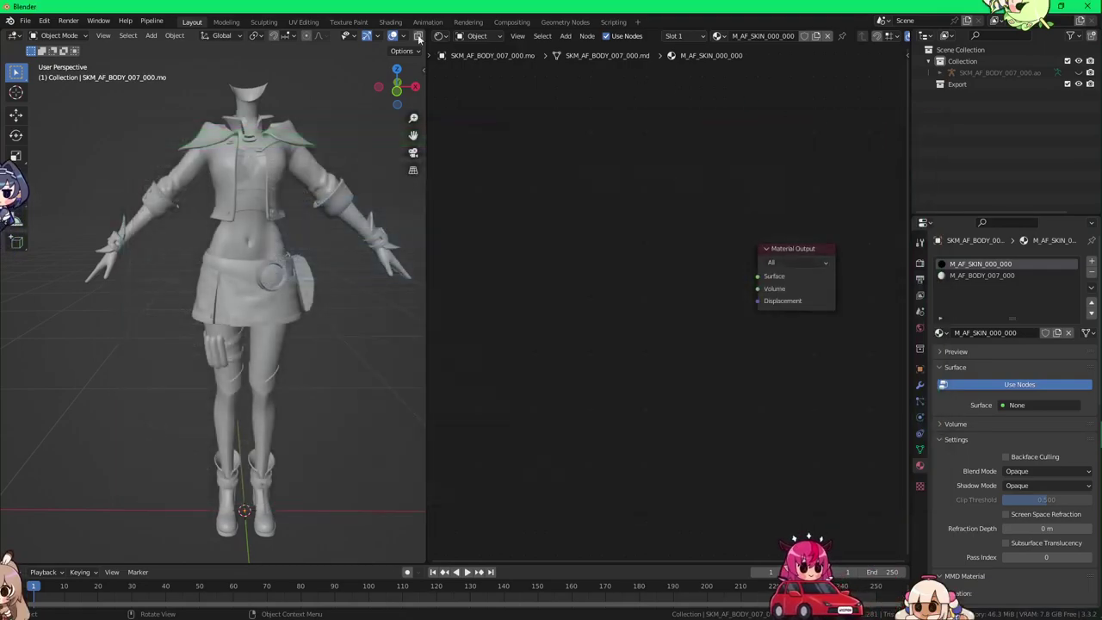
pyautogui.click(25, 21)
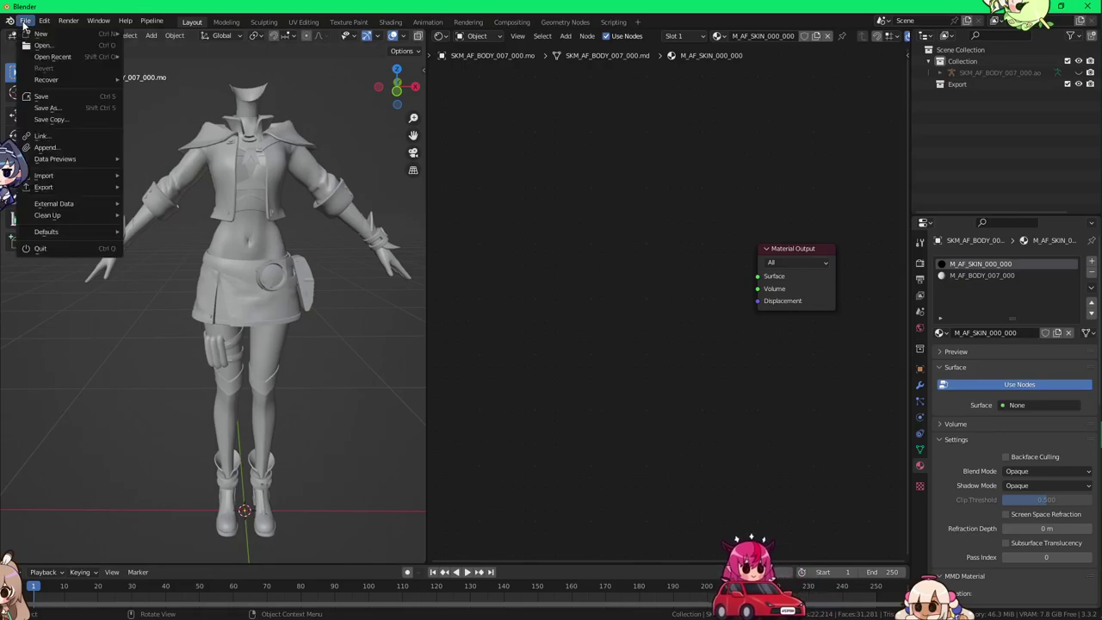
pyautogui.hotkey('shift', 'a')
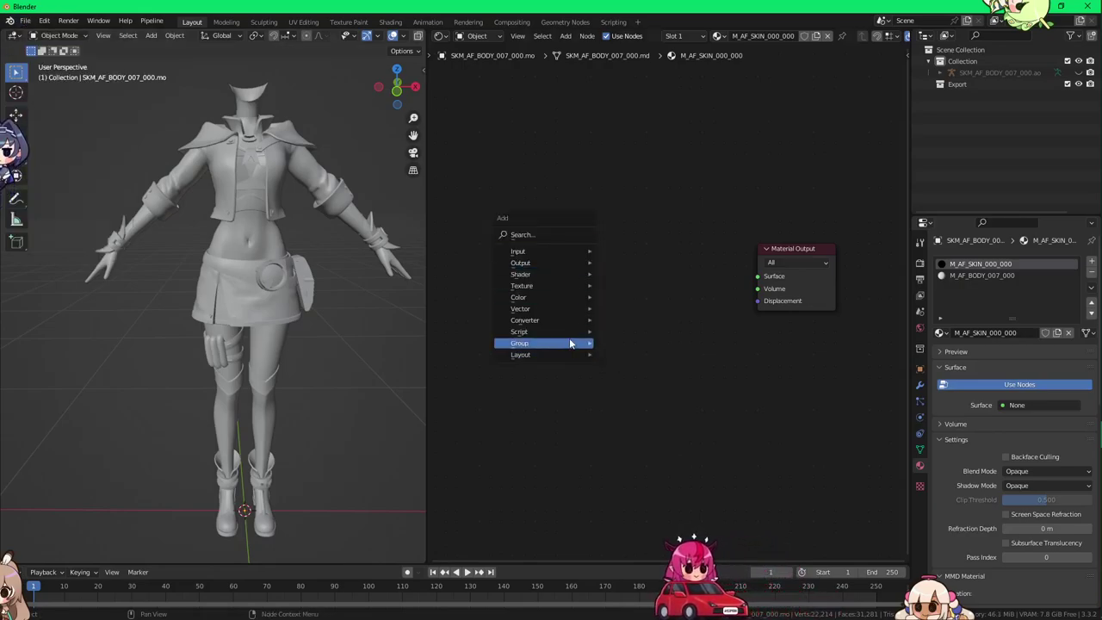
# Step: Start the append again and open the G:\SAOFB Shaders folder
pyautogui.click(26, 20)
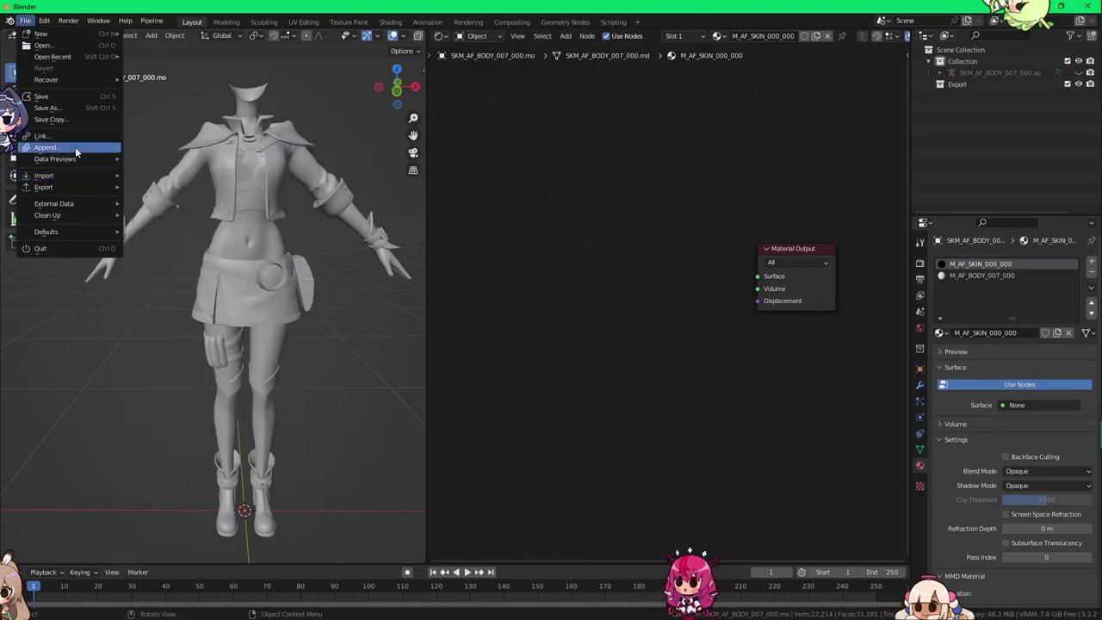
pyautogui.click(75, 147)
pyautogui.scroll(-3, 280, 395)
pyautogui.scroll(-1, 280, 395)
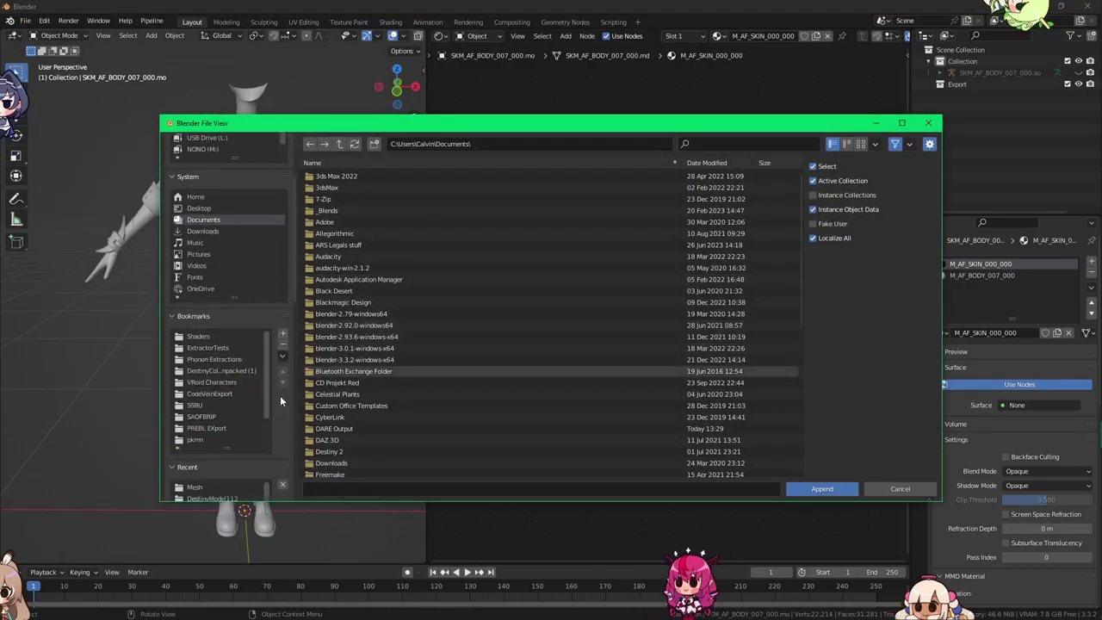
pyautogui.scroll(-3, 214, 408)
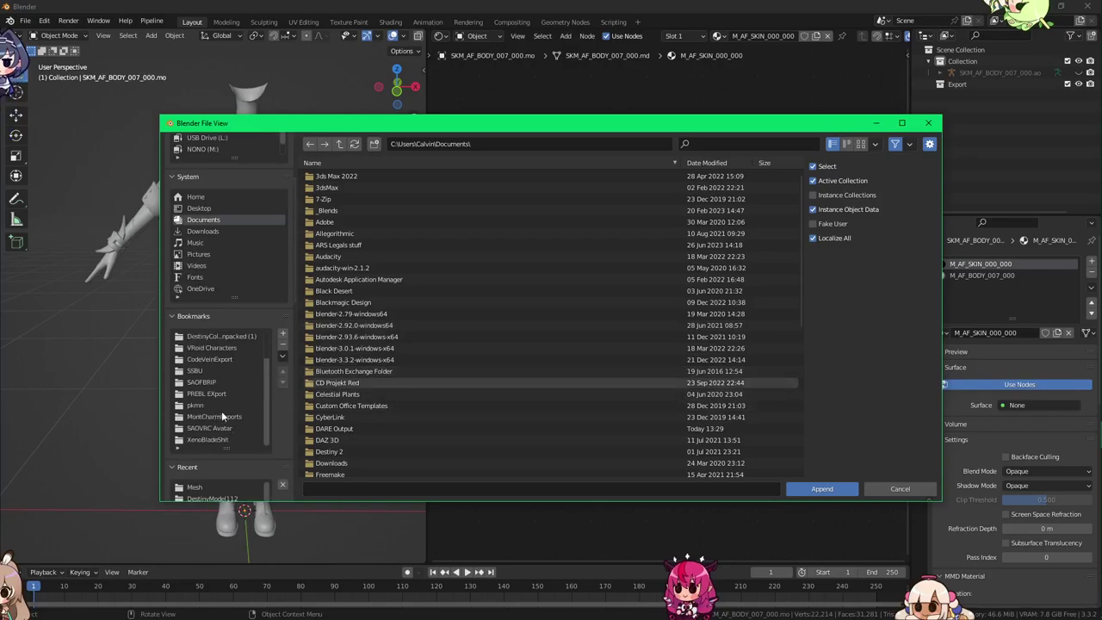
pyautogui.click(214, 430)
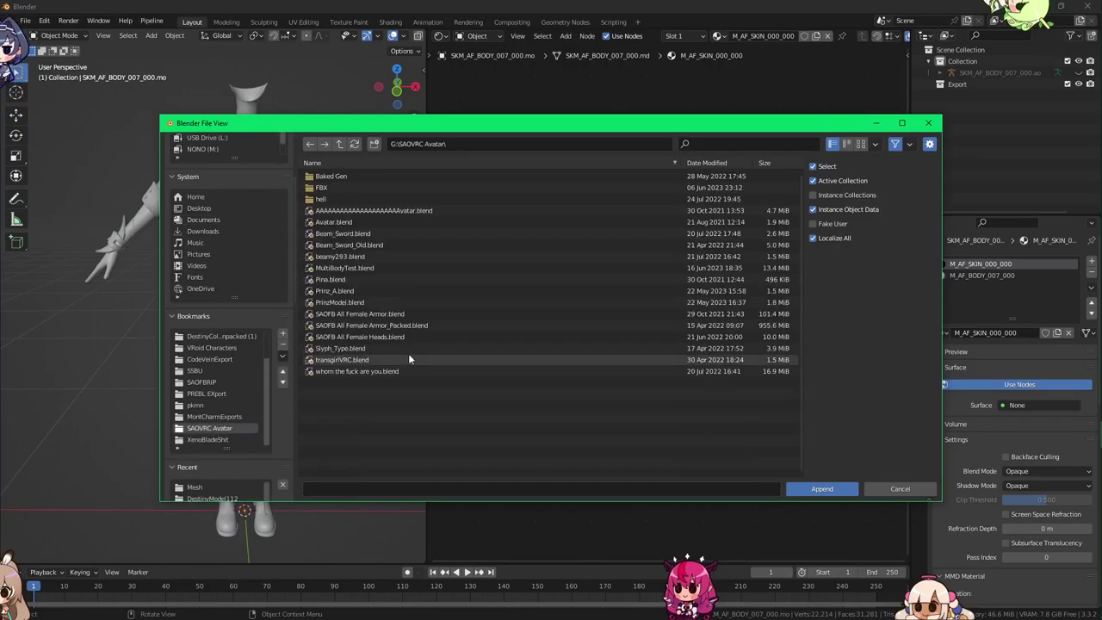
pyautogui.click(340, 144)
pyautogui.scroll(-5, 373, 239)
pyautogui.scroll(-20, 375, 232)
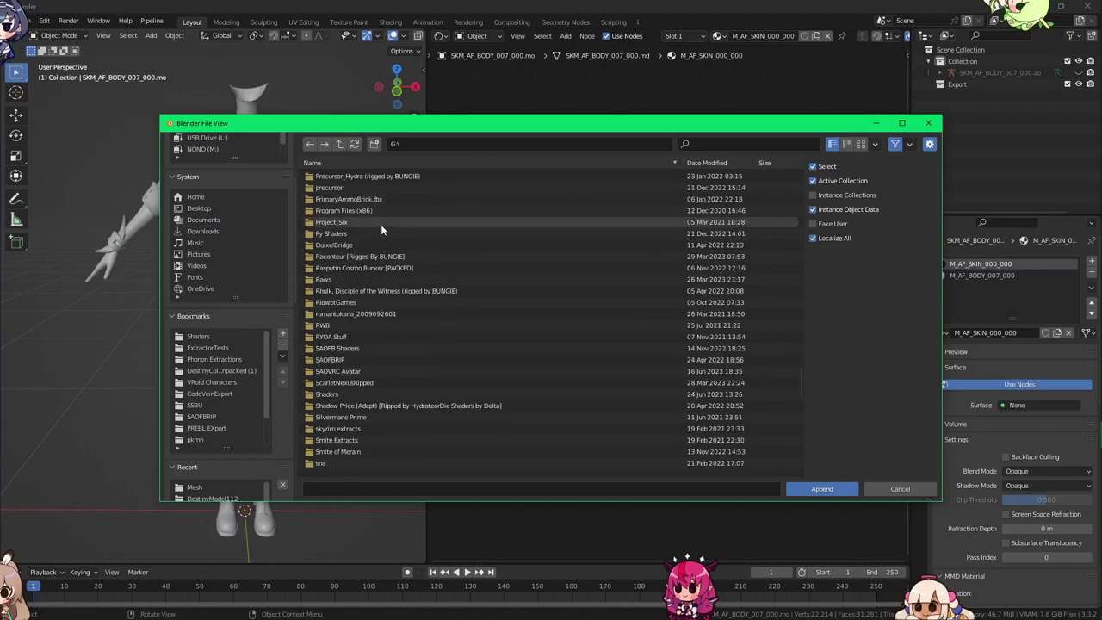
pyautogui.scroll(5, 381, 228)
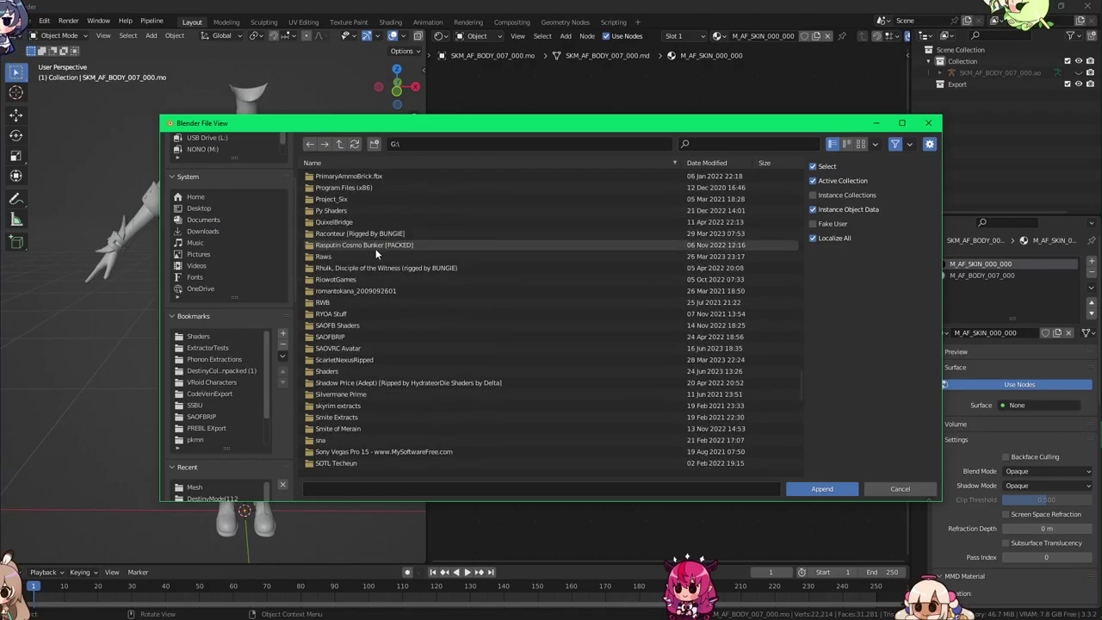
pyautogui.doubleClick(371, 324)
# Step: Append the NodeTree entries SAOFB Accessory through SAOFB Weapons from SAOFB Nodegroups v1.0.0.blend in the Official Releases folder
pyautogui.doubleClick(364, 177)
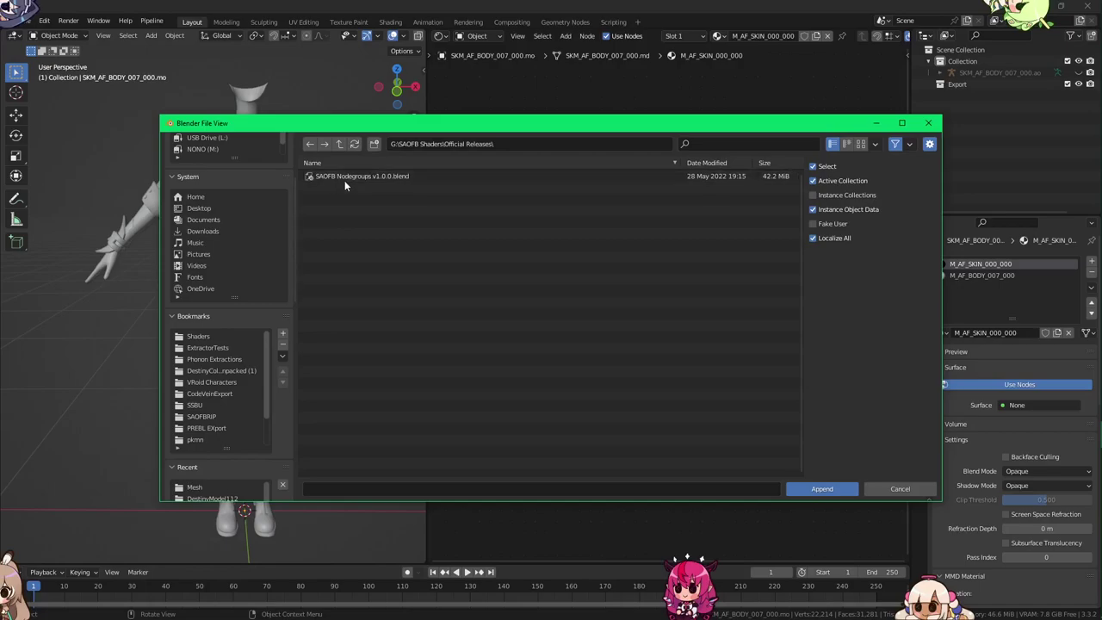
pyautogui.doubleClick(345, 177)
pyautogui.doubleClick(350, 257)
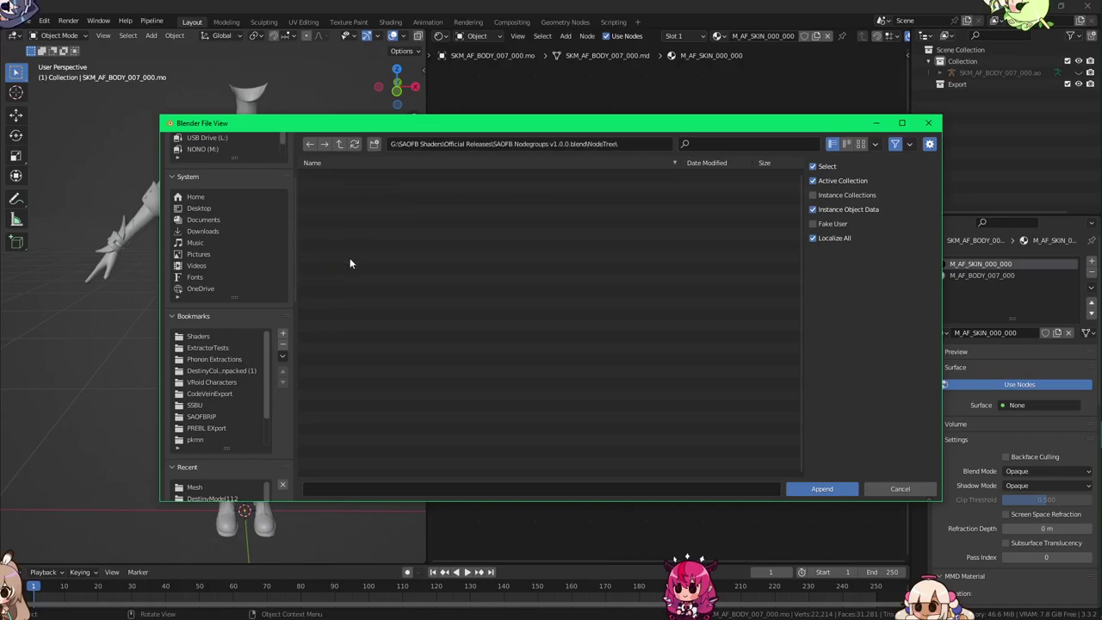
pyautogui.moveTo(359, 310); pyautogui.dragTo(358, 186)
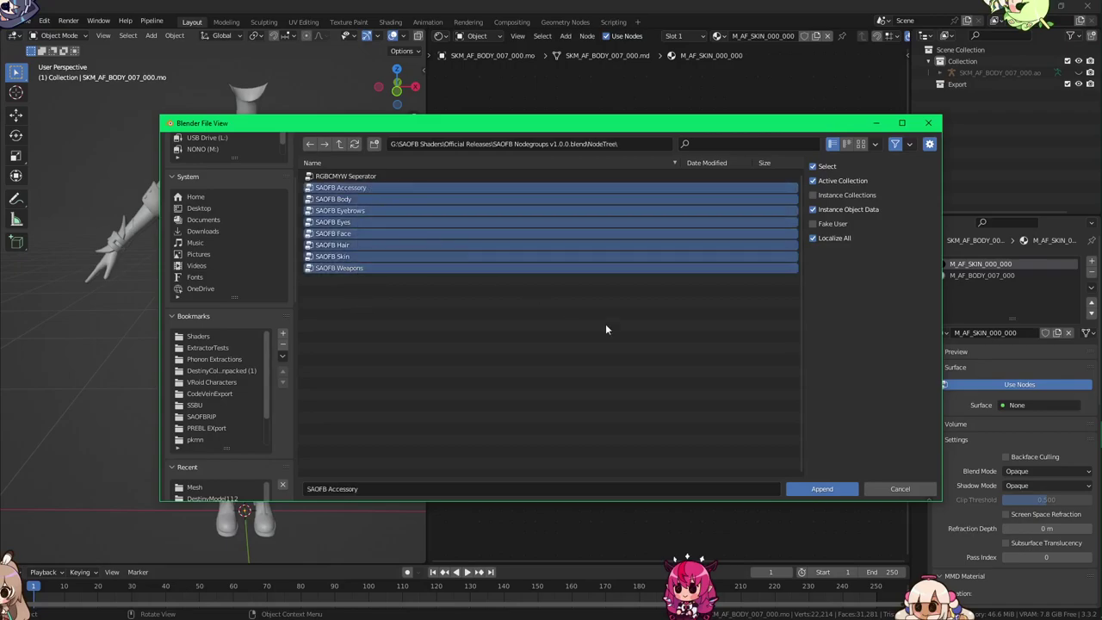
pyautogui.click(821, 490)
# Step: Add the SAOFB Skin node group before the Material Output and connect its Output to Surface
pyautogui.moveTo(667, 318); pyautogui.dragTo(684, 328, button='middle')
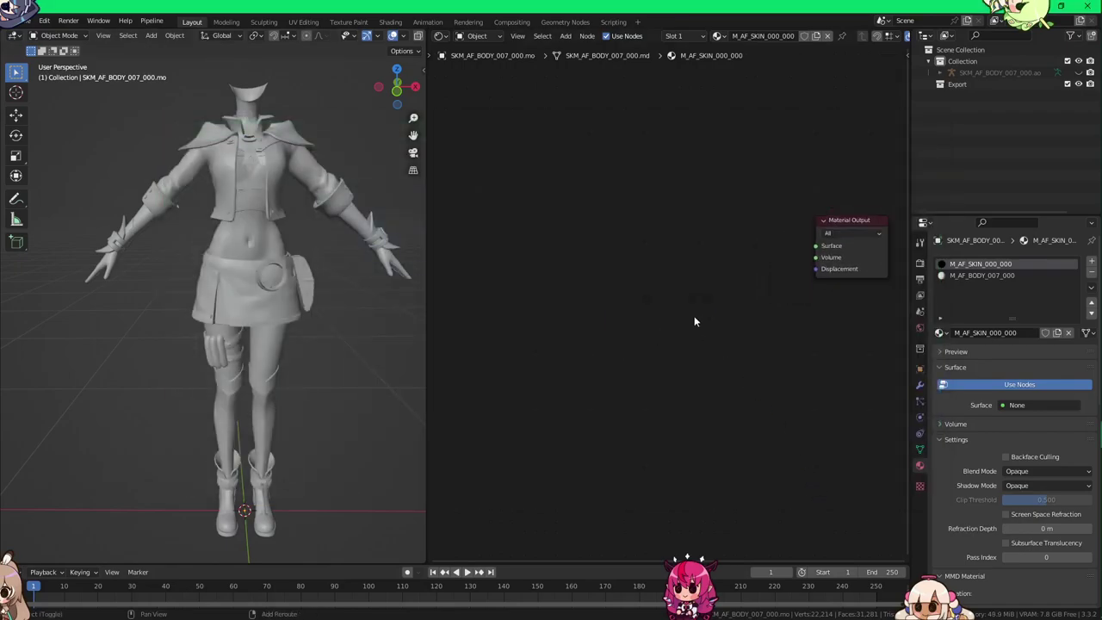
pyautogui.moveTo(678, 430)
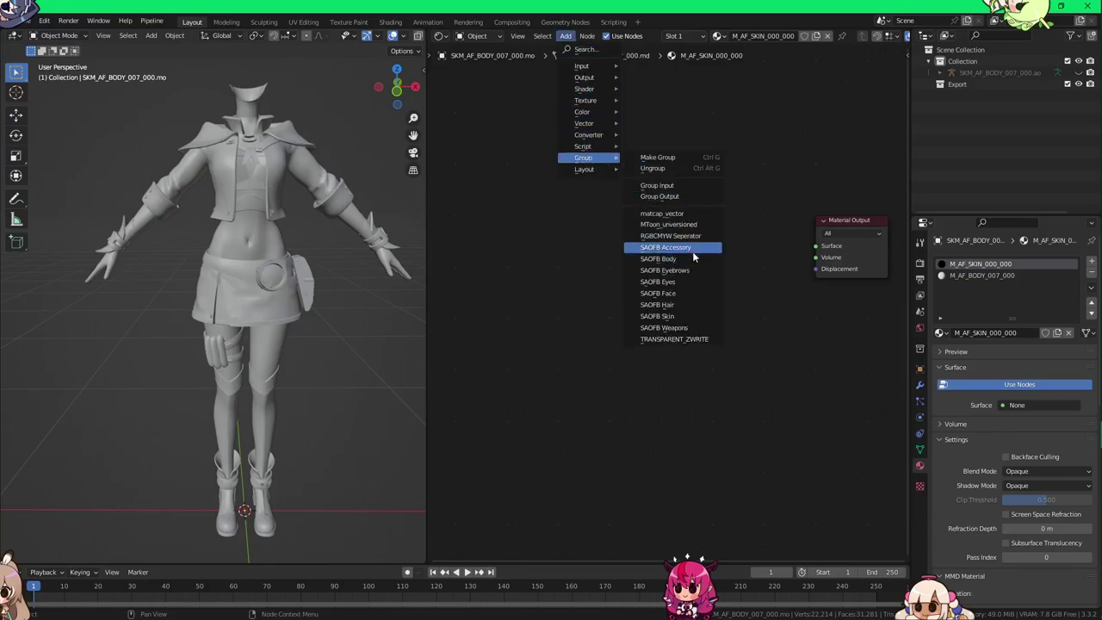
pyautogui.hotkey('shift', 'a')
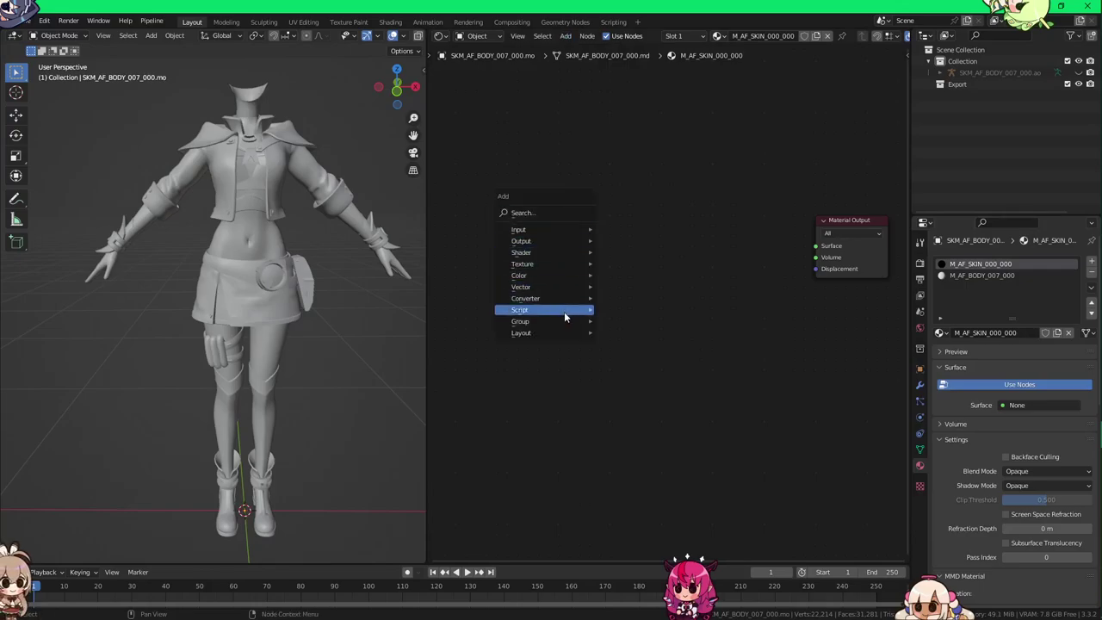
pyautogui.moveTo(566, 322)
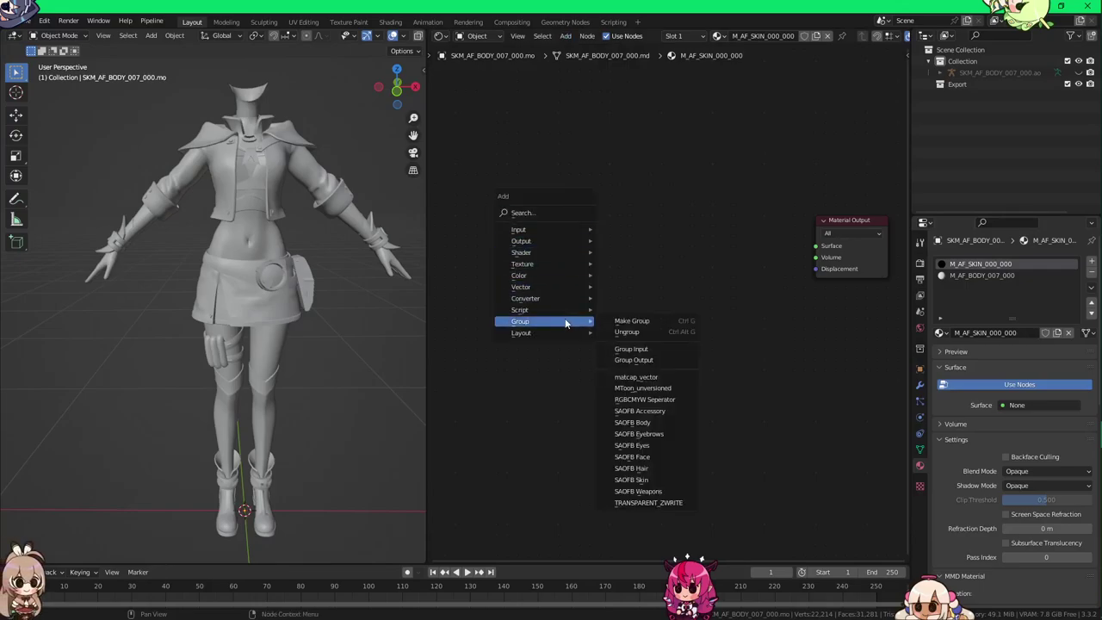
pyautogui.click(642, 480)
pyautogui.click(704, 228)
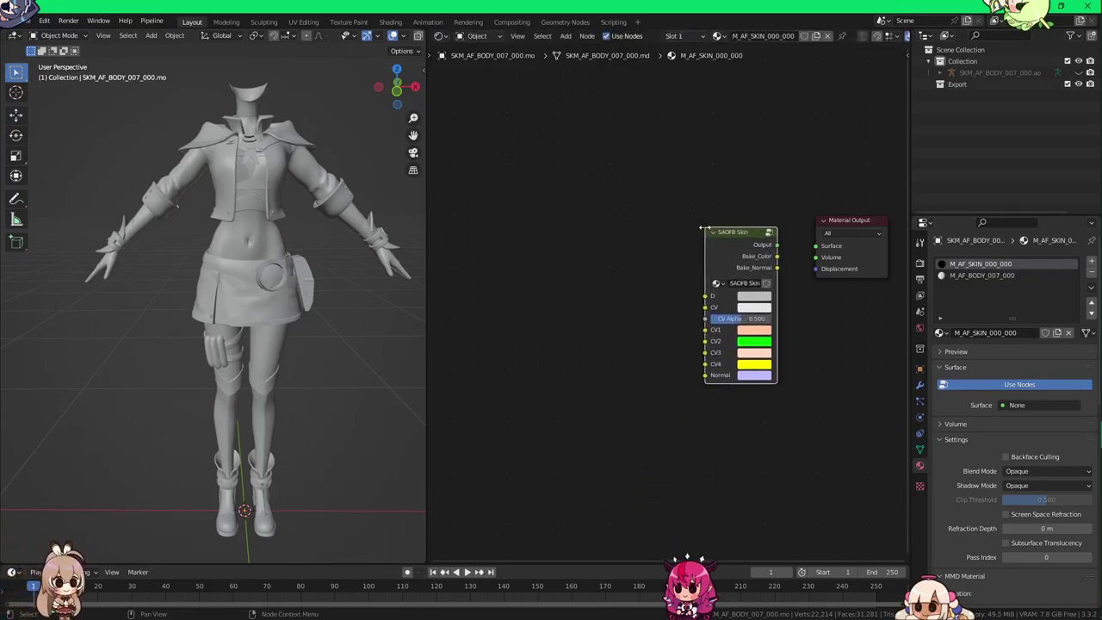
pyautogui.moveTo(832, 250); pyautogui.dragTo(829, 248)
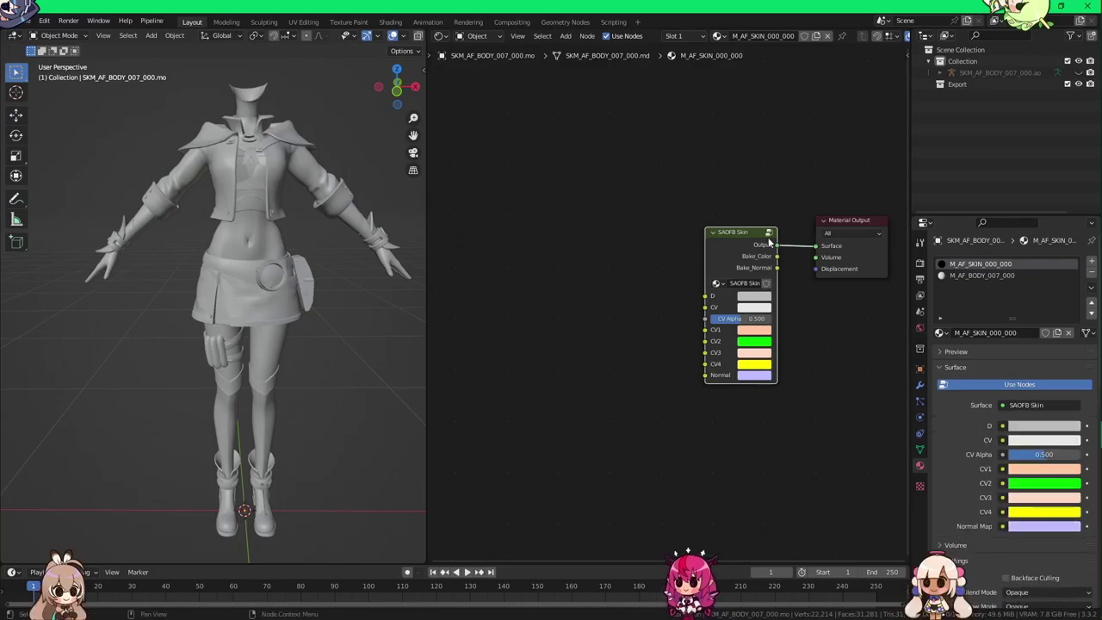
# Step: Cut the link between SAOFB Skin's Output and the Material Output, and open the add-ons section of the Preferences
pyautogui.keyDown('ctrl'); pyautogui.moveTo(791, 233); pyautogui.dragTo(792, 268, button='right'); pyautogui.keyUp('ctrl')
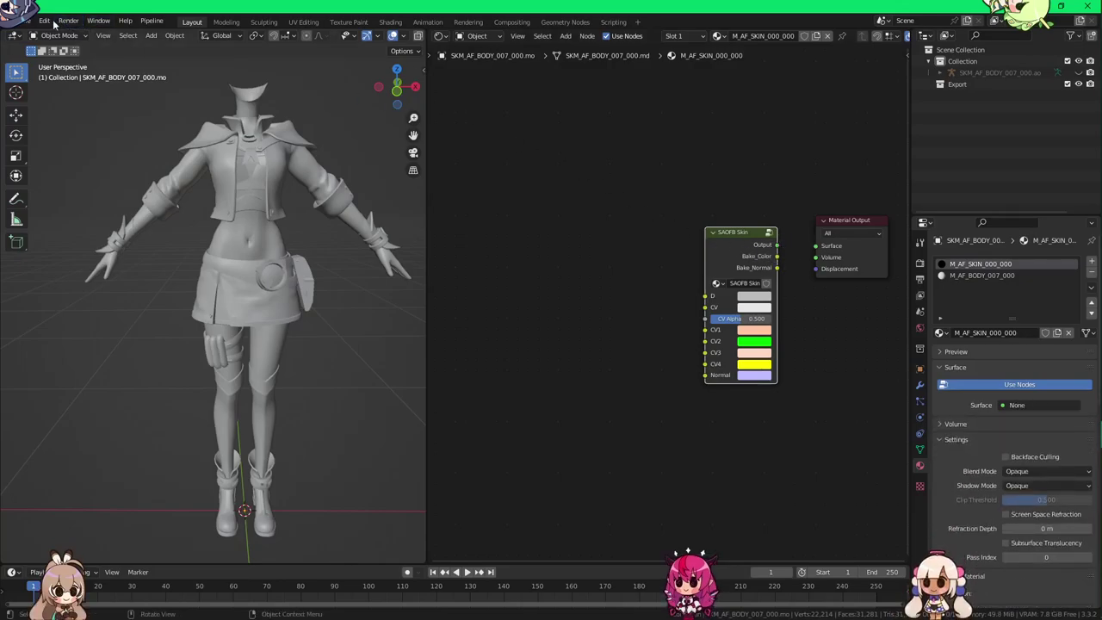
pyautogui.click(47, 22)
pyautogui.click(88, 191)
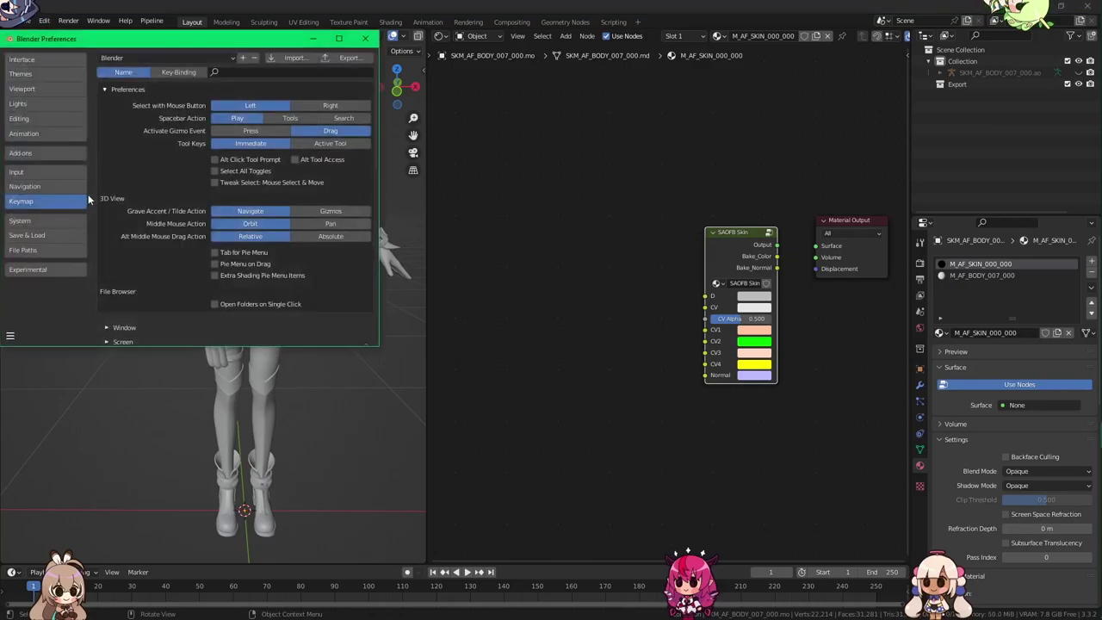
pyautogui.click(46, 221)
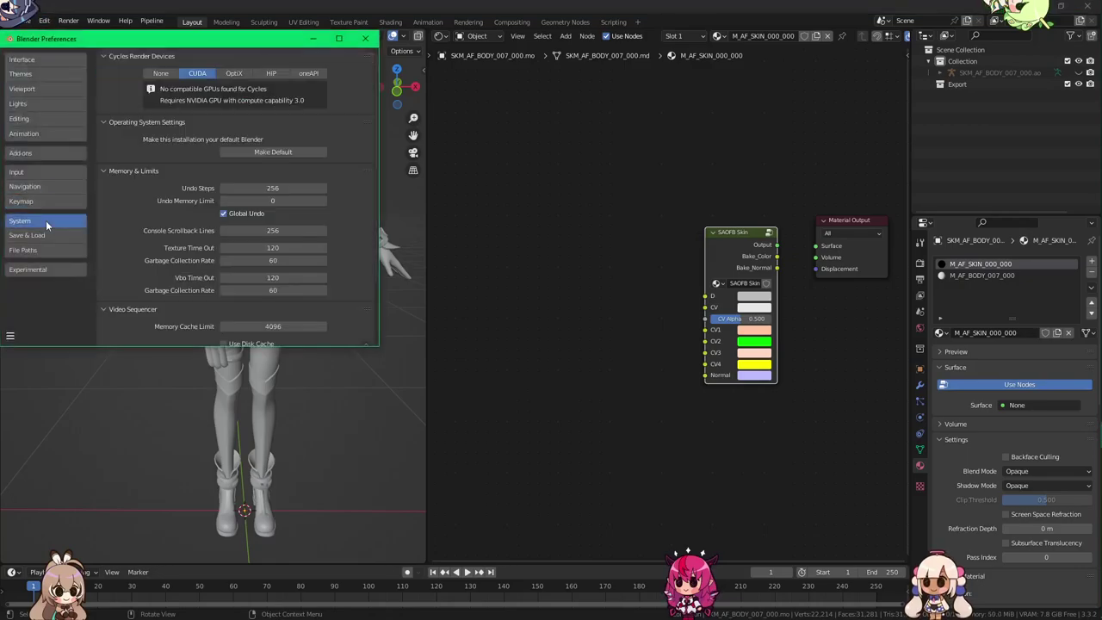
pyautogui.click(47, 153)
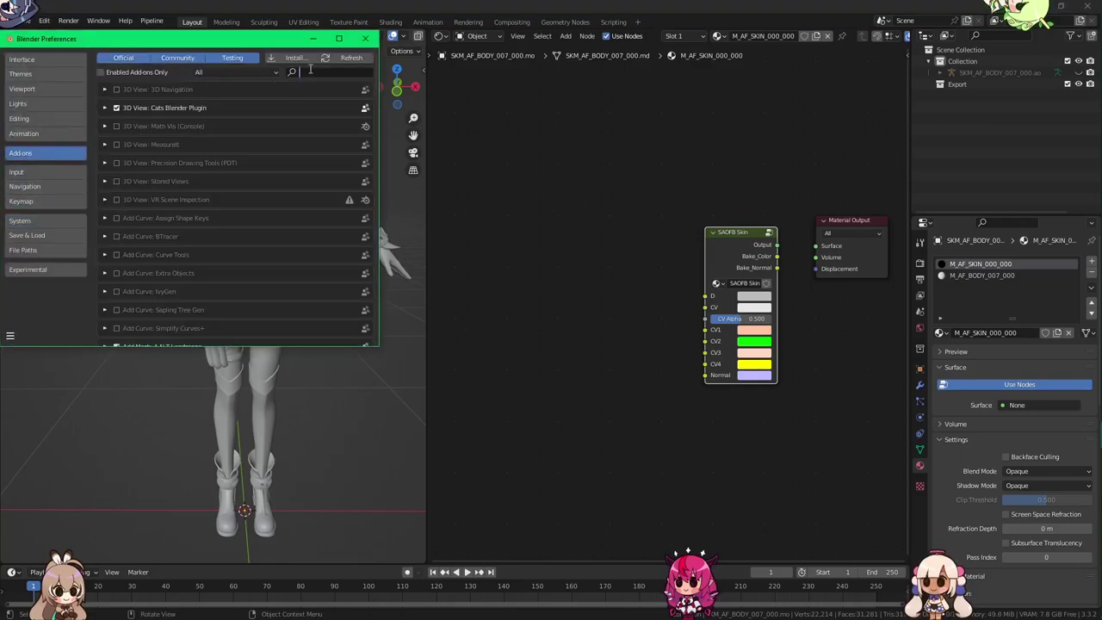
# Step: Filter the add-on list to enabled add-ons only and expand the details of Node: Node Wrangler
pyautogui.scroll(-8, 288, 125)
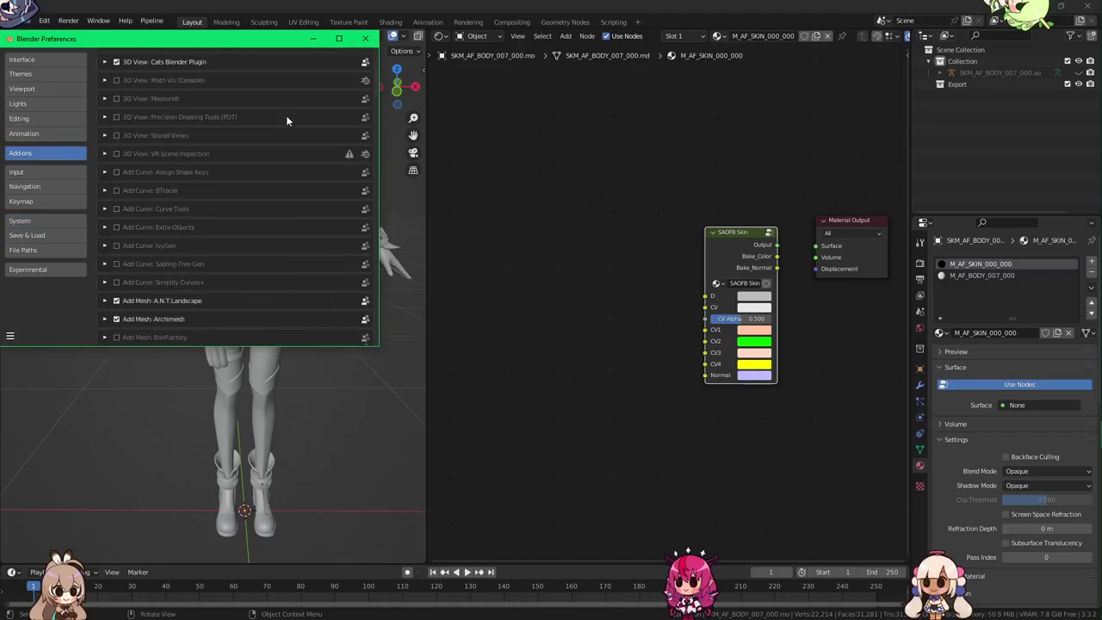
pyautogui.scroll(10, 286, 116)
pyautogui.click(134, 72)
pyautogui.scroll(-5, 229, 127)
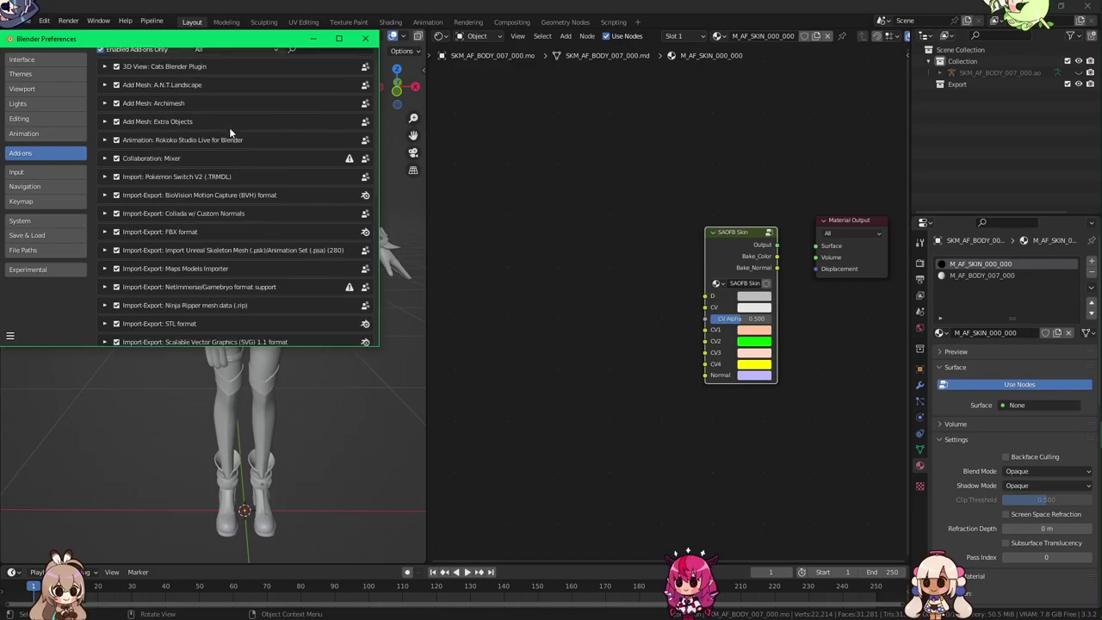
pyautogui.scroll(-5, 229, 128)
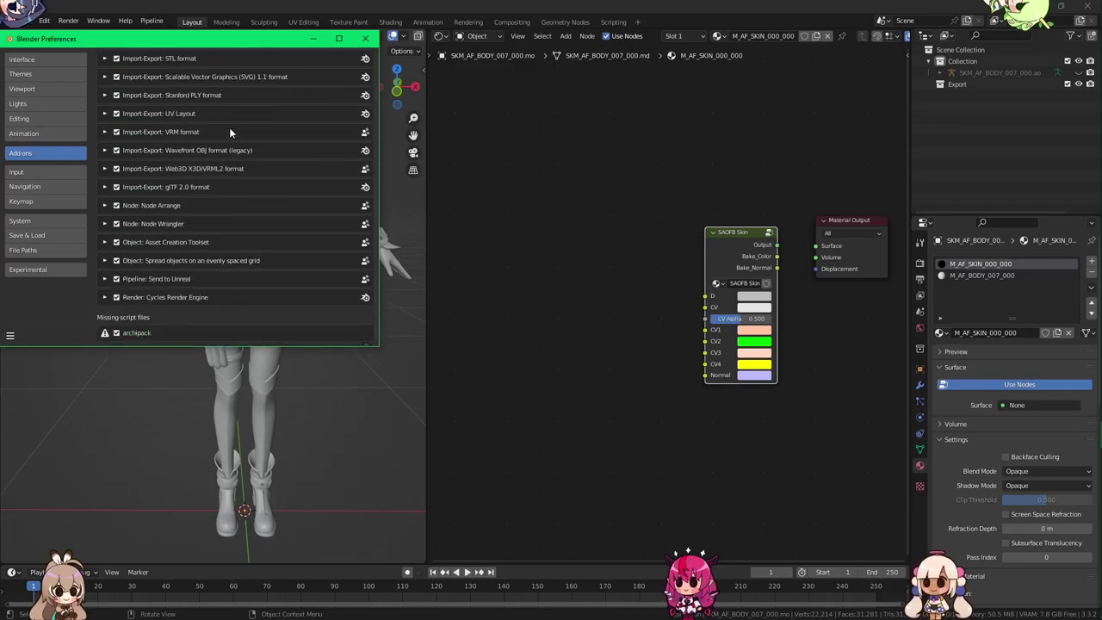
pyautogui.click(104, 224)
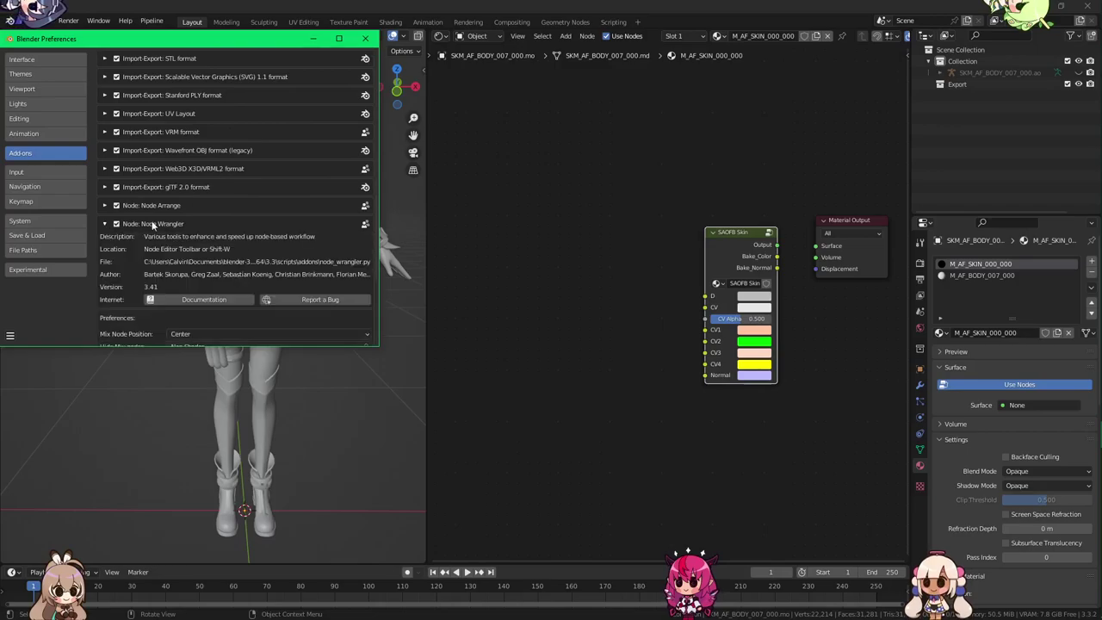
# Step: Reconnect SAOFB Skin's Output to the Material Output's Surface with Node Wrangler and close the Preferences
pyautogui.click(571, 267)
pyautogui.keyDown('ctrl'); pyautogui.keyDown('shift'); pyautogui.click(734, 251); pyautogui.keyUp('shift'); pyautogui.keyUp('ctrl')
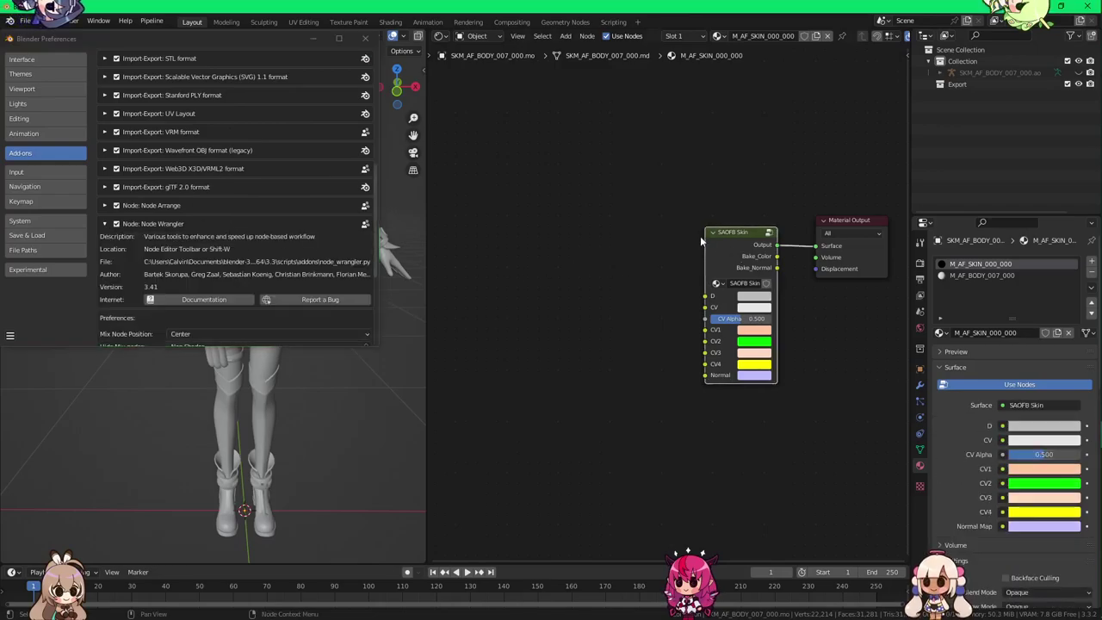
pyautogui.click(365, 38)
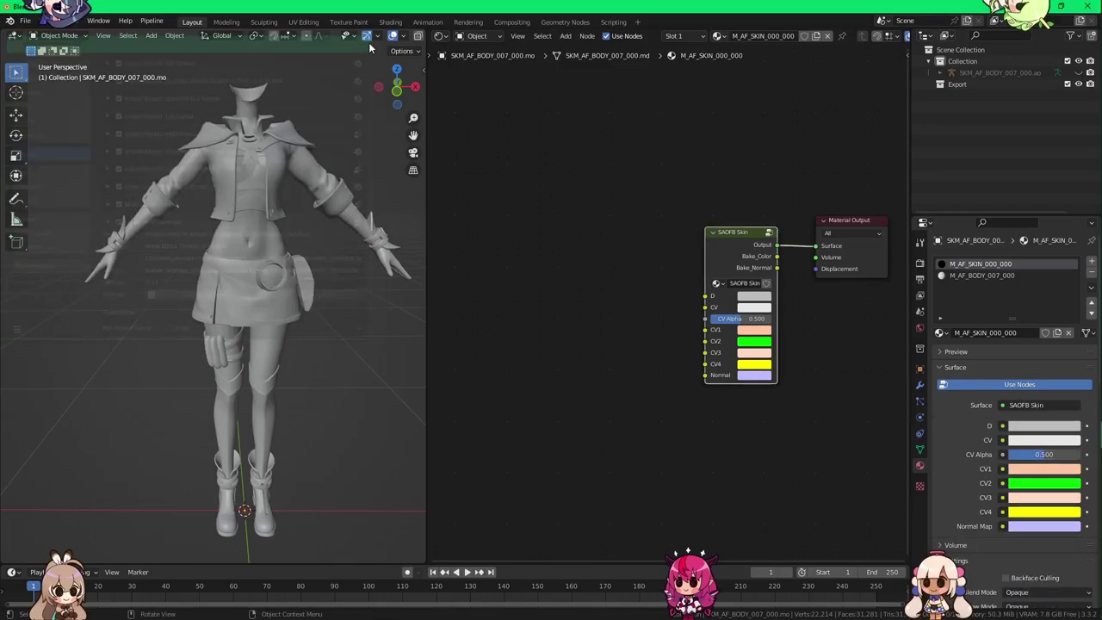
# Step: Deselect the SAOFB Skin node, make room beside it and switch to the File Explorer window holding the SAOFBRIP body textures
pyautogui.scroll(-1, 654, 315)
pyautogui.rightClick(652, 315)
pyautogui.click(591, 214)
pyautogui.moveTo(575, 270); pyautogui.dragTo(632, 293, button='middle')
pyautogui.scroll(-1, 665, 304)
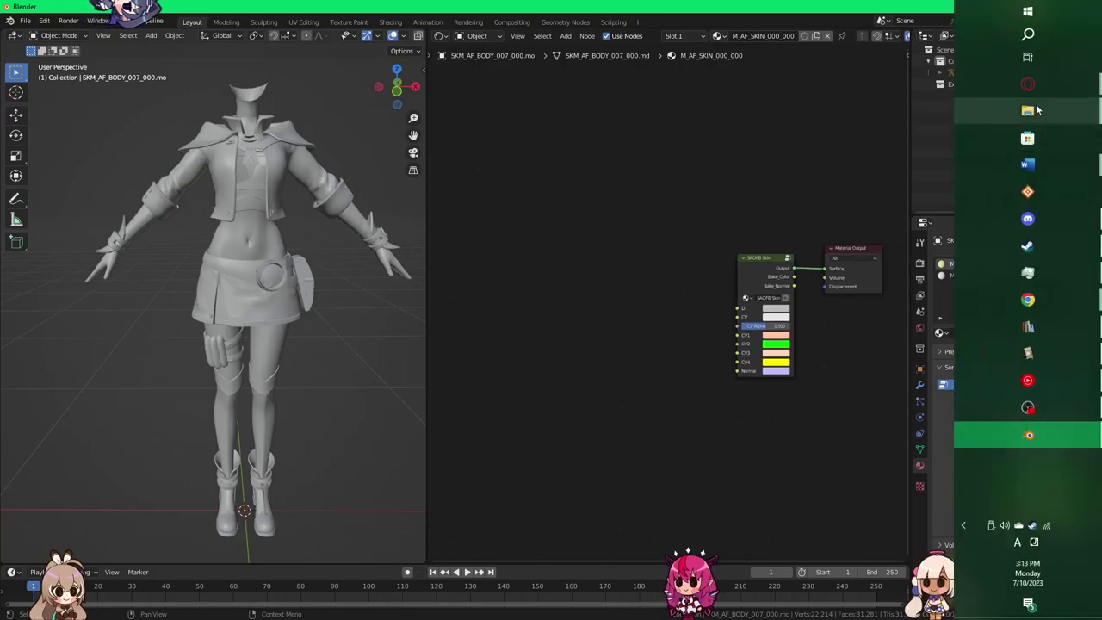
pyautogui.moveTo(1027, 110)
pyautogui.moveTo(896, 288)
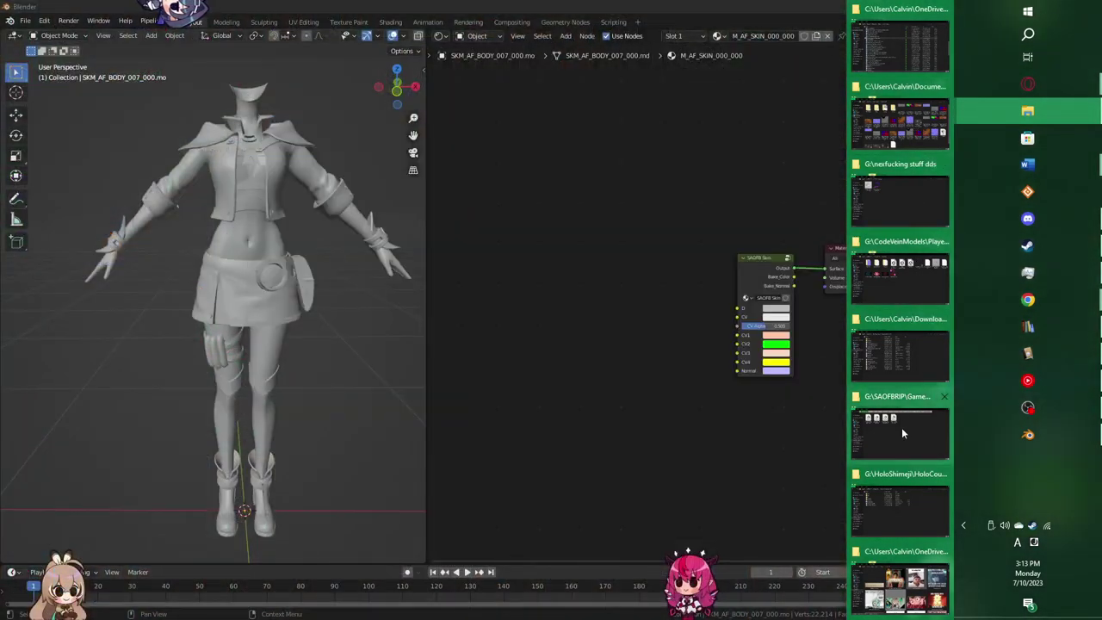
pyautogui.click(902, 433)
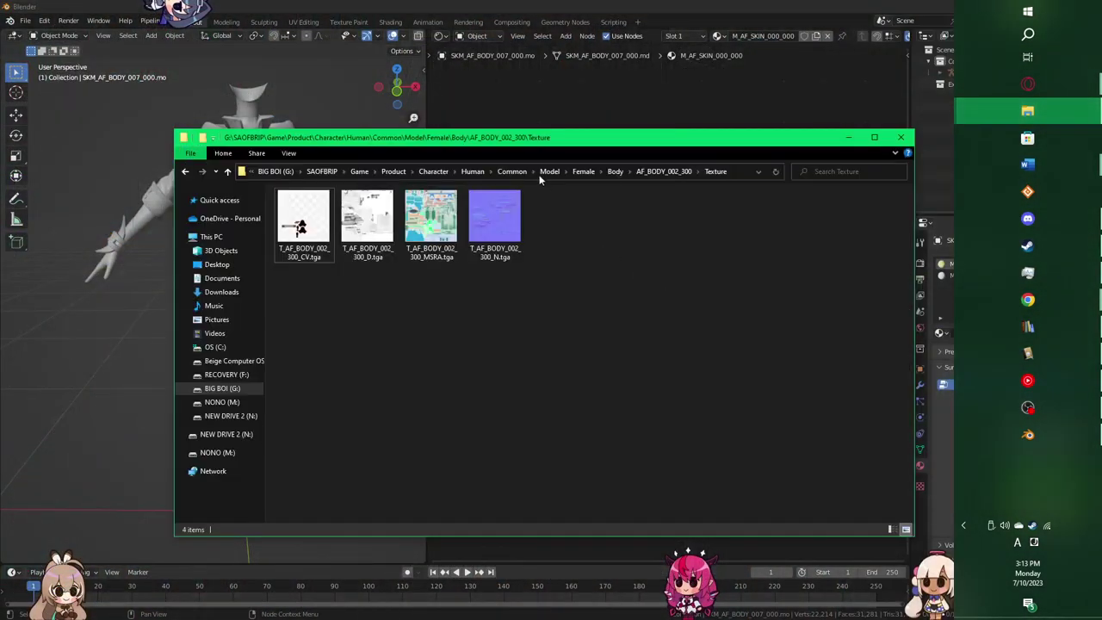
# Step: Browse to the AF_BODY_000_000\Texture folder inside Female\Body
pyautogui.moveTo(523, 135); pyautogui.dragTo(299, 137)
pyautogui.click(353, 172)
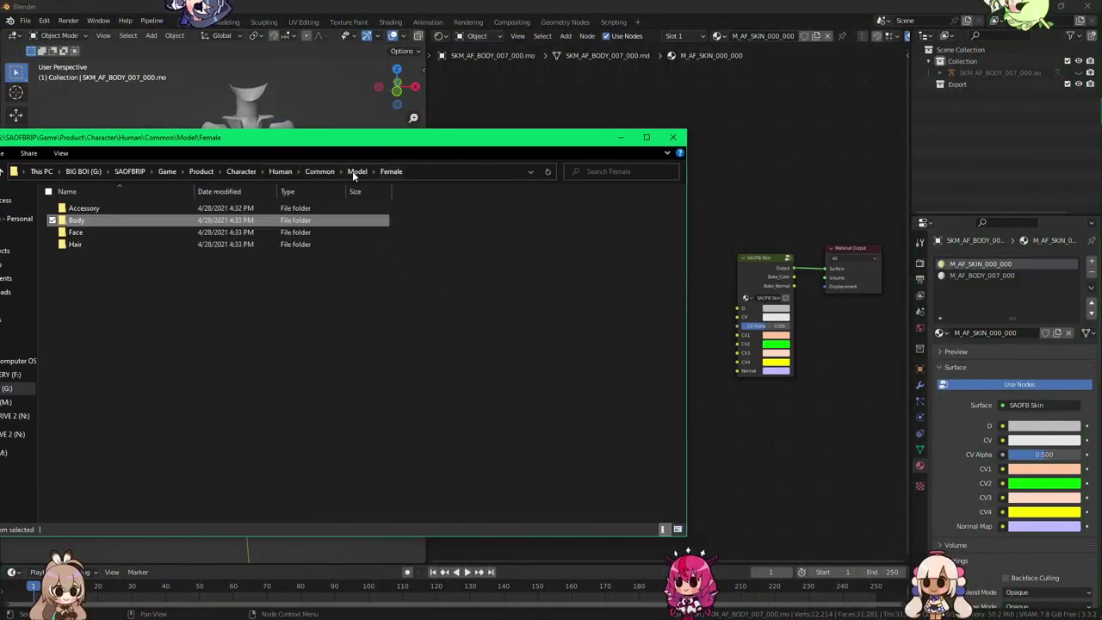
pyautogui.doubleClick(157, 222)
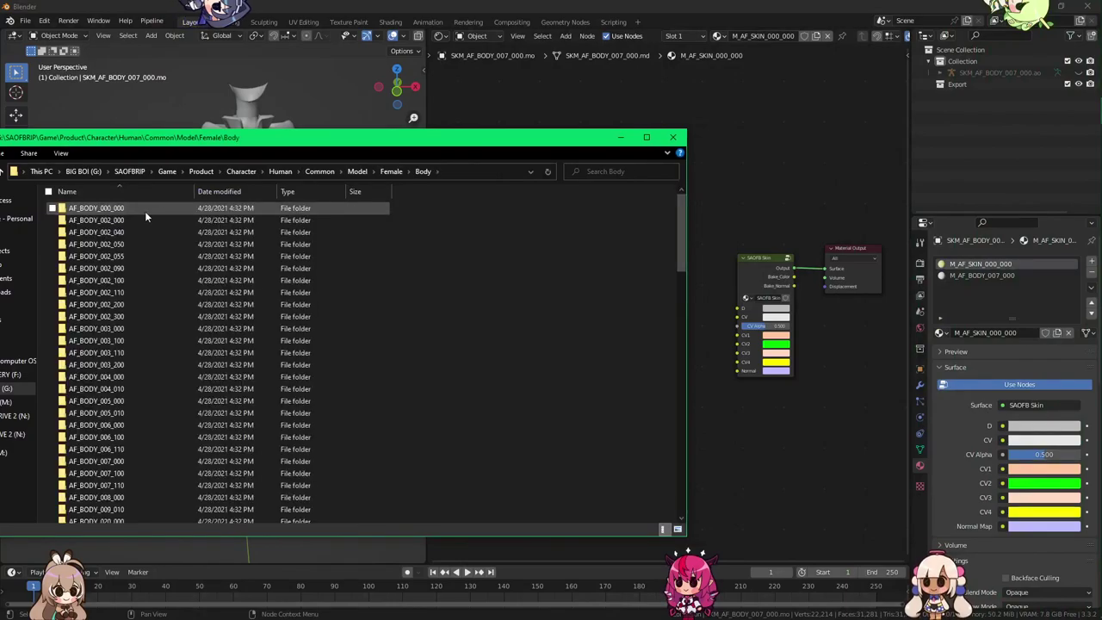
pyautogui.doubleClick(147, 211)
pyautogui.doubleClick(137, 233)
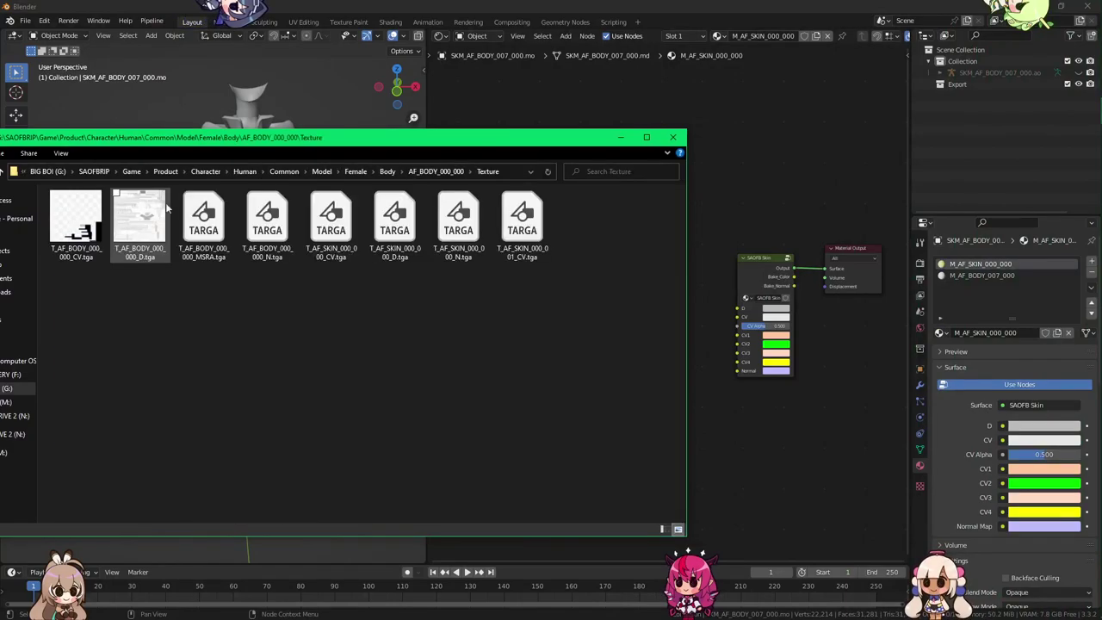
pyautogui.moveTo(291, 141); pyautogui.dragTo(366, 121)
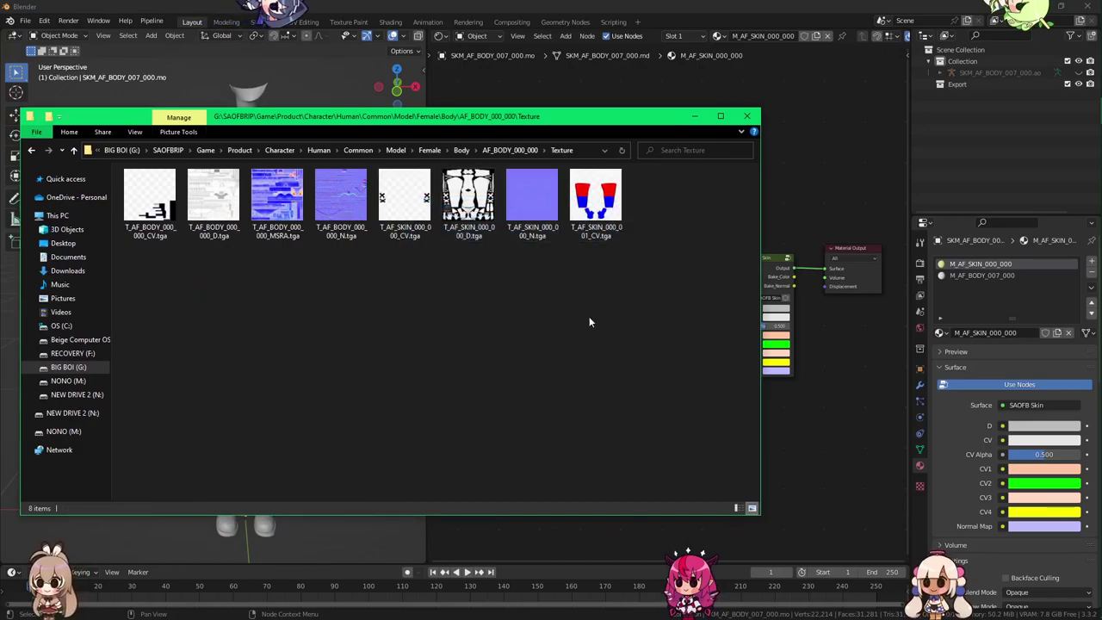
# Step: Add the T_AF_SKIN textures 000_000_D, 000_000_N, 000_001_CV and 000_000_CV to the M_AF_SKIN_000_000 material as image nodes
pyautogui.moveTo(391, 253); pyautogui.dragTo(637, 174)
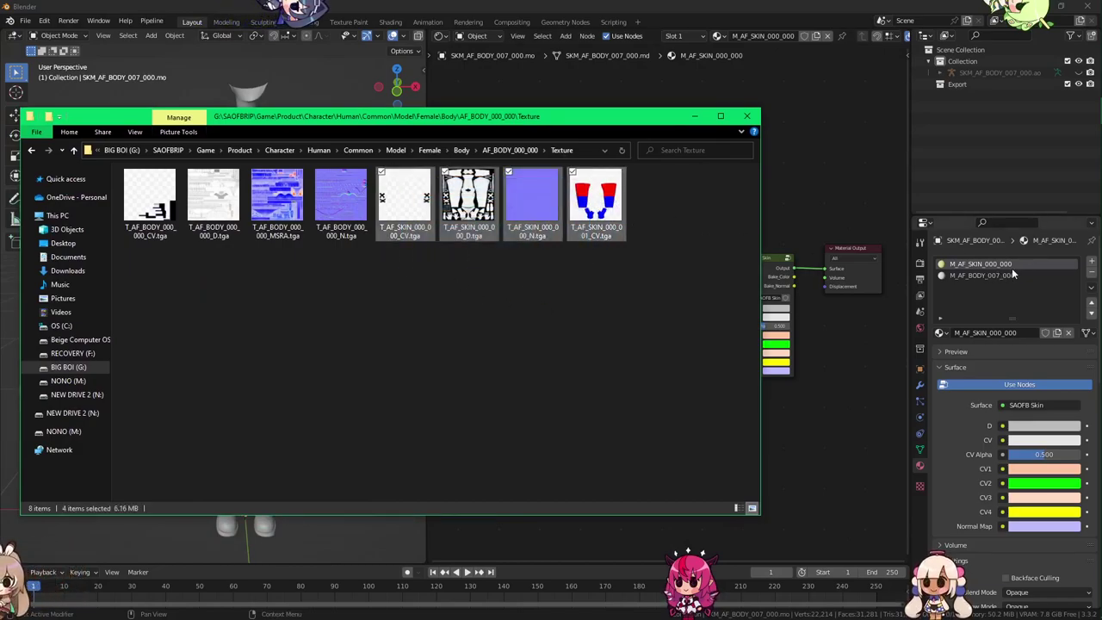
pyautogui.click(523, 308)
pyautogui.moveTo(487, 118); pyautogui.dragTo(485, 357)
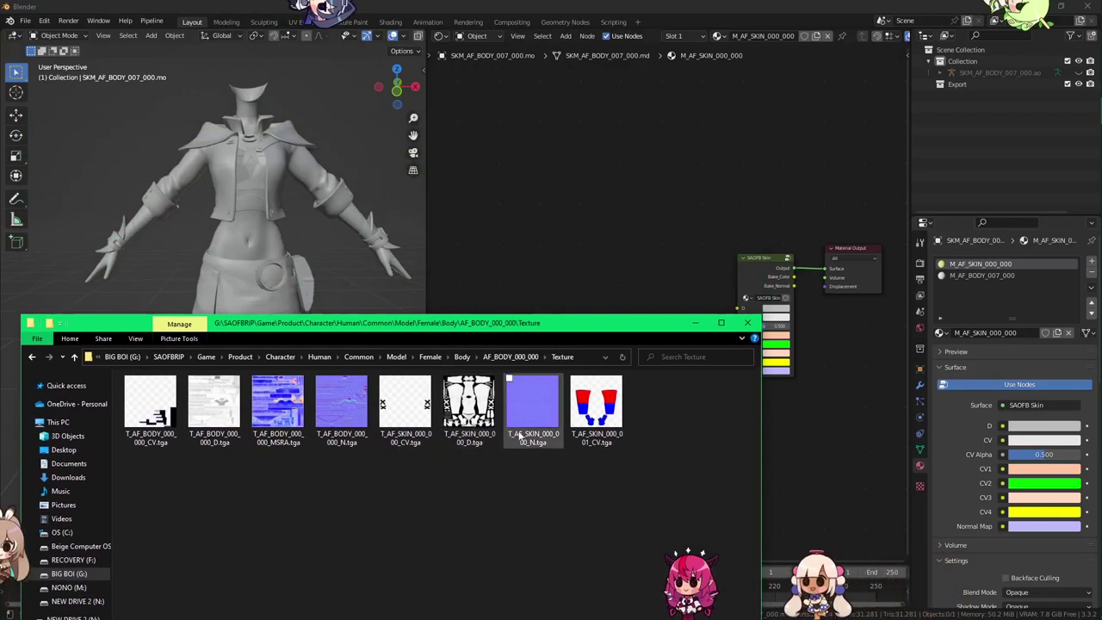
pyautogui.moveTo(474, 412); pyautogui.dragTo(583, 193)
pyautogui.moveTo(533, 405); pyautogui.dragTo(526, 190)
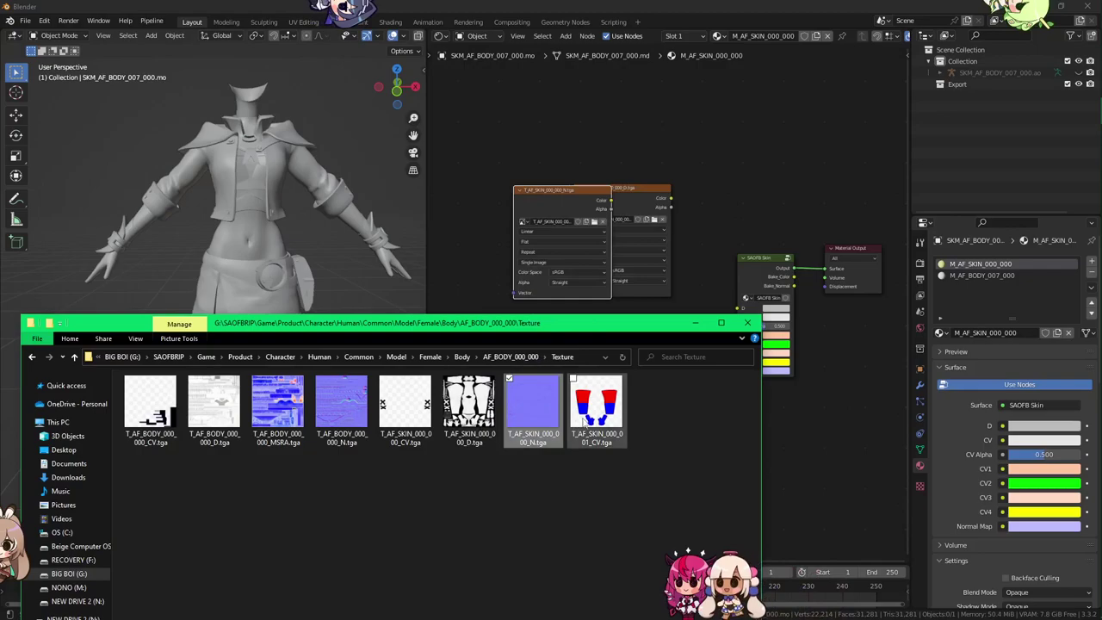
pyautogui.moveTo(596, 405); pyautogui.dragTo(557, 205)
pyautogui.moveTo(405, 405); pyautogui.dragTo(513, 202)
pyautogui.click(525, 100)
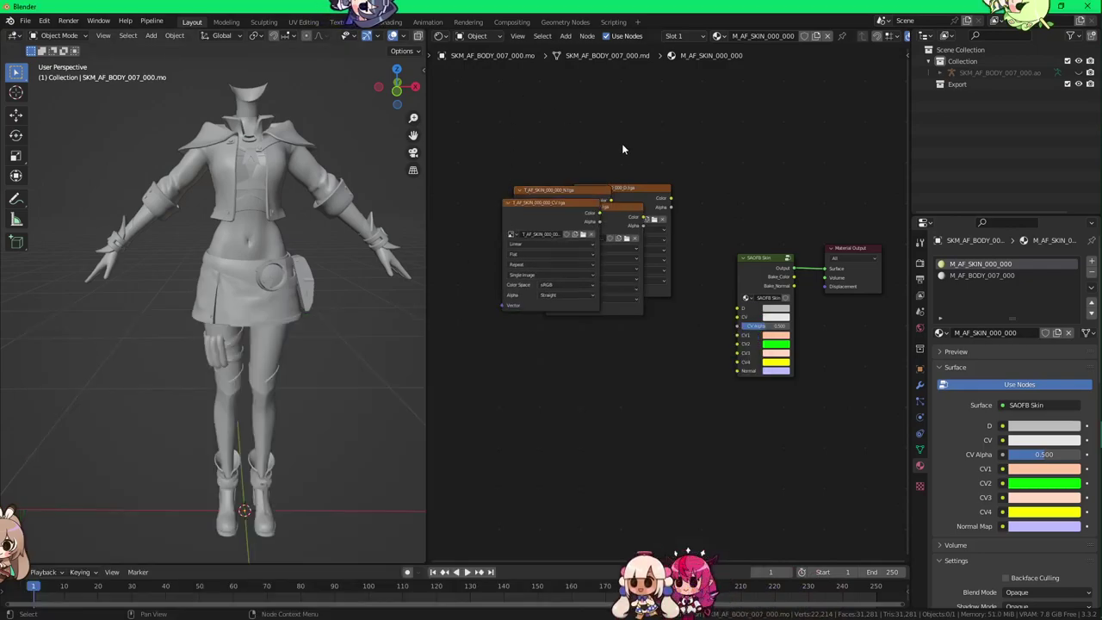
# Step: Spread the four overlapping skin texture nodes apart, with the D texture uppermost and the N texture beneath it
pyautogui.moveTo(639, 173); pyautogui.dragTo(674, 164, button='middle')
pyautogui.scroll(3, 674, 163)
pyautogui.moveTo(567, 179); pyautogui.dragTo(575, 460)
pyautogui.moveTo(617, 180); pyautogui.dragTo(411, 402)
pyautogui.moveTo(551, 258); pyautogui.dragTo(520, 388)
pyautogui.moveTo(651, 163); pyautogui.dragTo(547, 92)
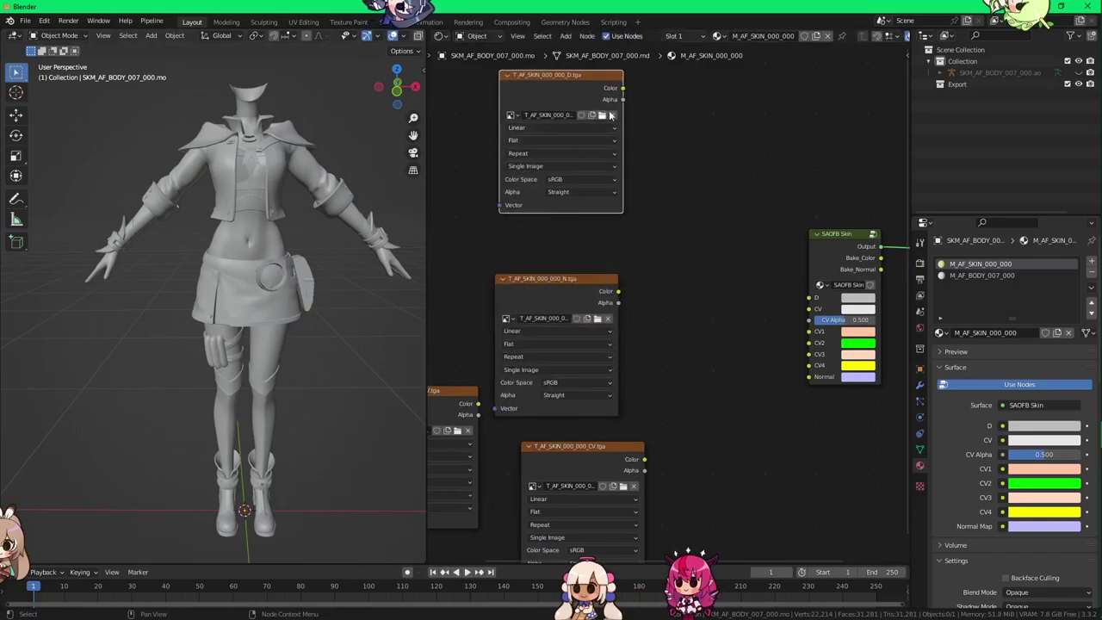
# Step: Connect the D texture's Color to D and the N texture's Color to Normal on SAOFB Skin, using Channel Packed alpha for both
pyautogui.moveTo(821, 297); pyautogui.dragTo(818, 297)
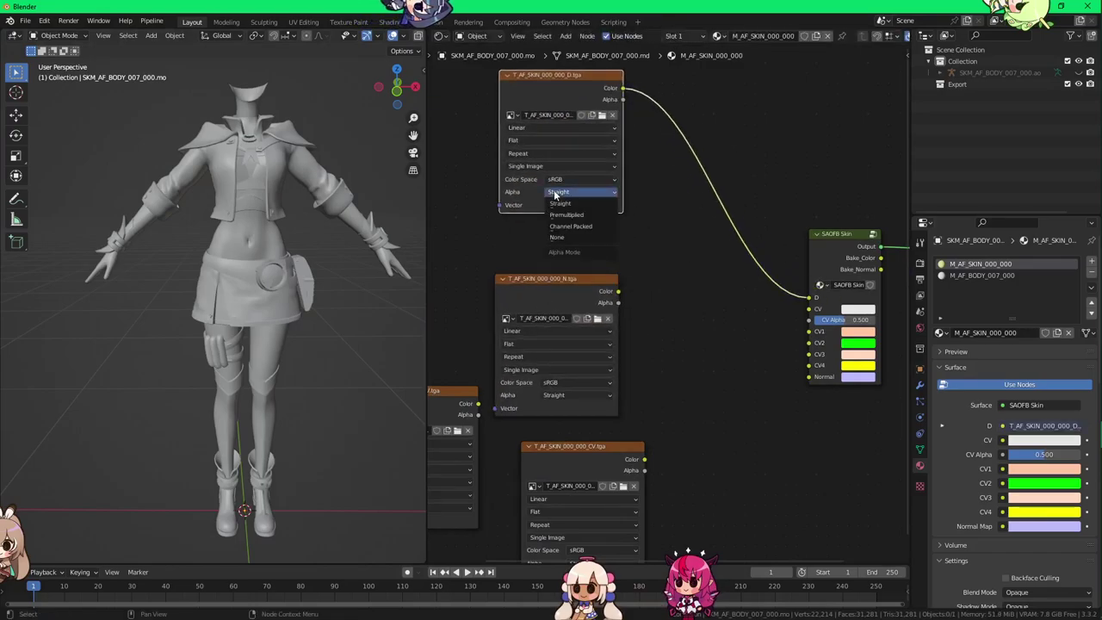
pyautogui.moveTo(594, 282); pyautogui.dragTo(592, 258)
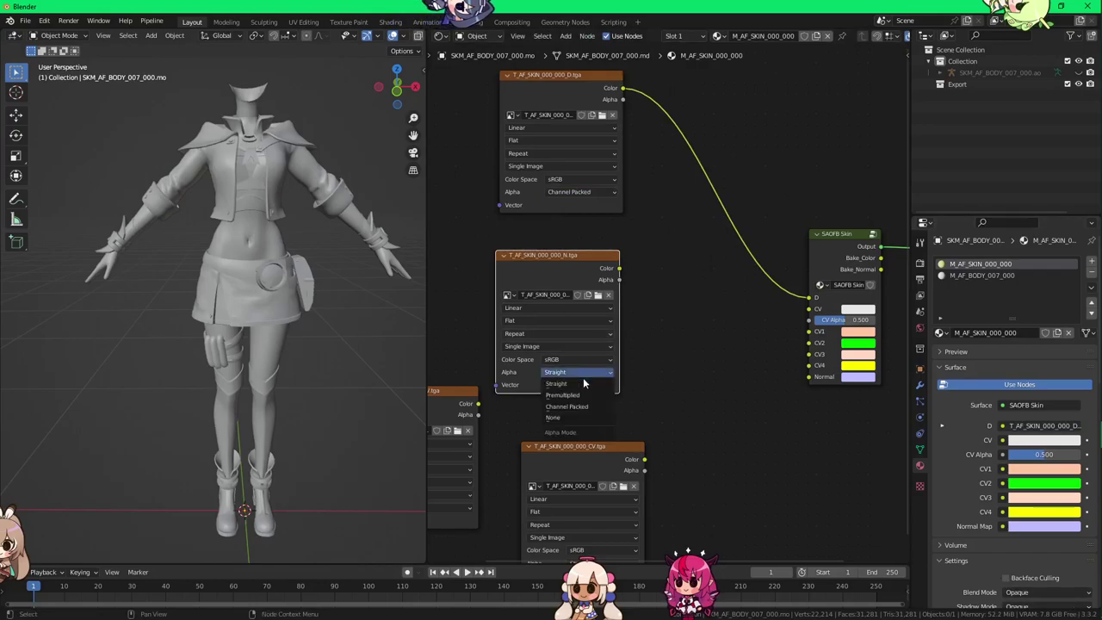
pyautogui.click(588, 406)
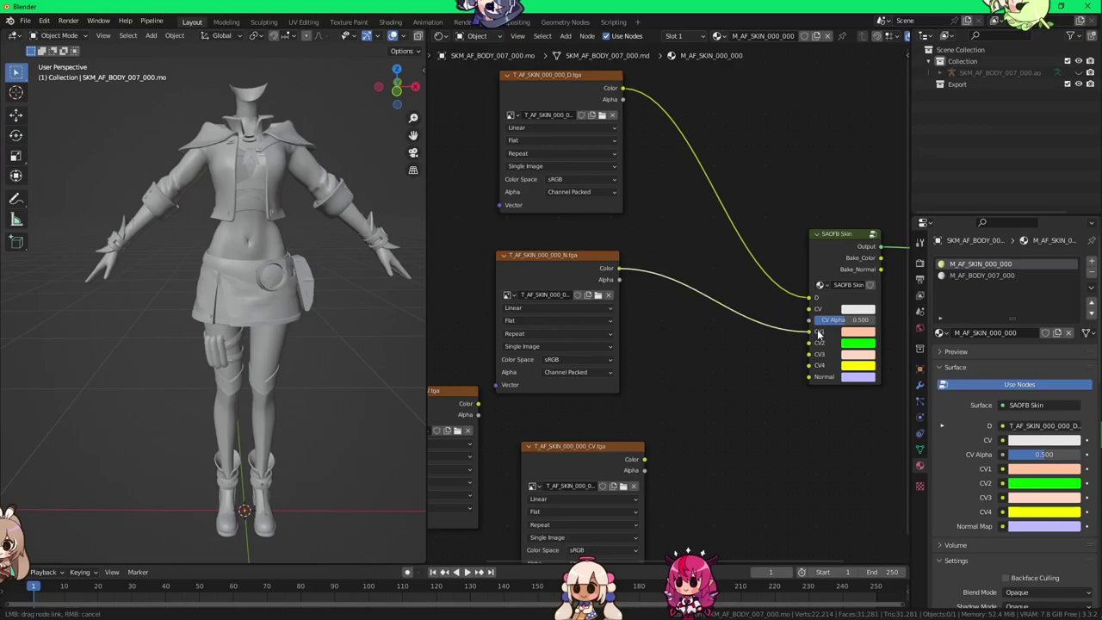
pyautogui.moveTo(818, 379); pyautogui.dragTo(813, 377)
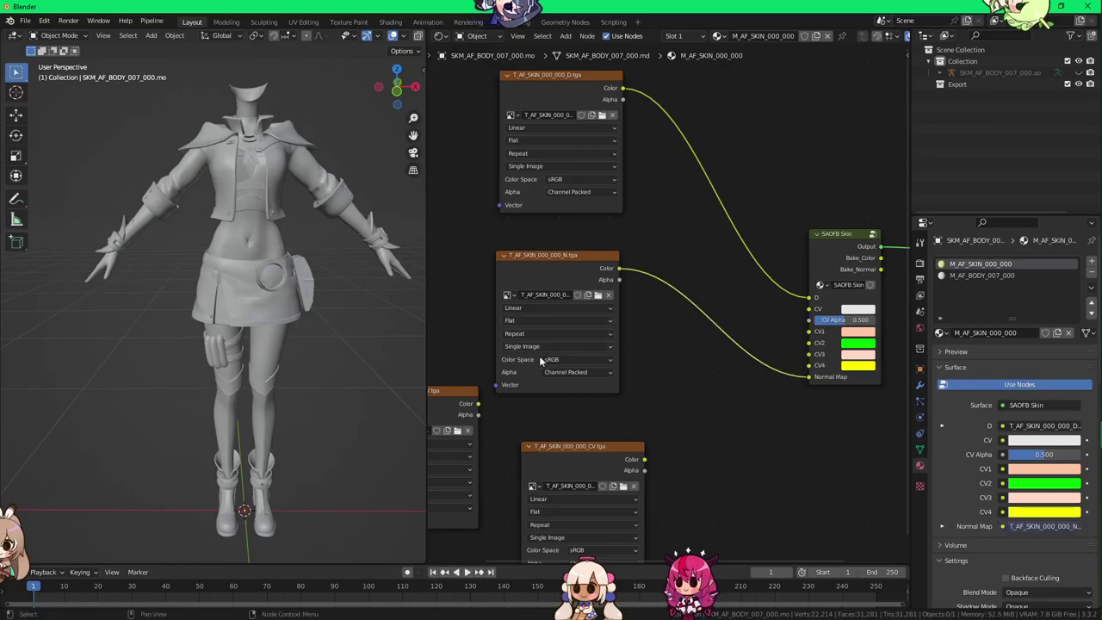
# Step: Try the Non-Color color space on the T_AF_SKIN_000_000_N texture, check its node properties and set it back to sRGB
pyautogui.click(551, 360)
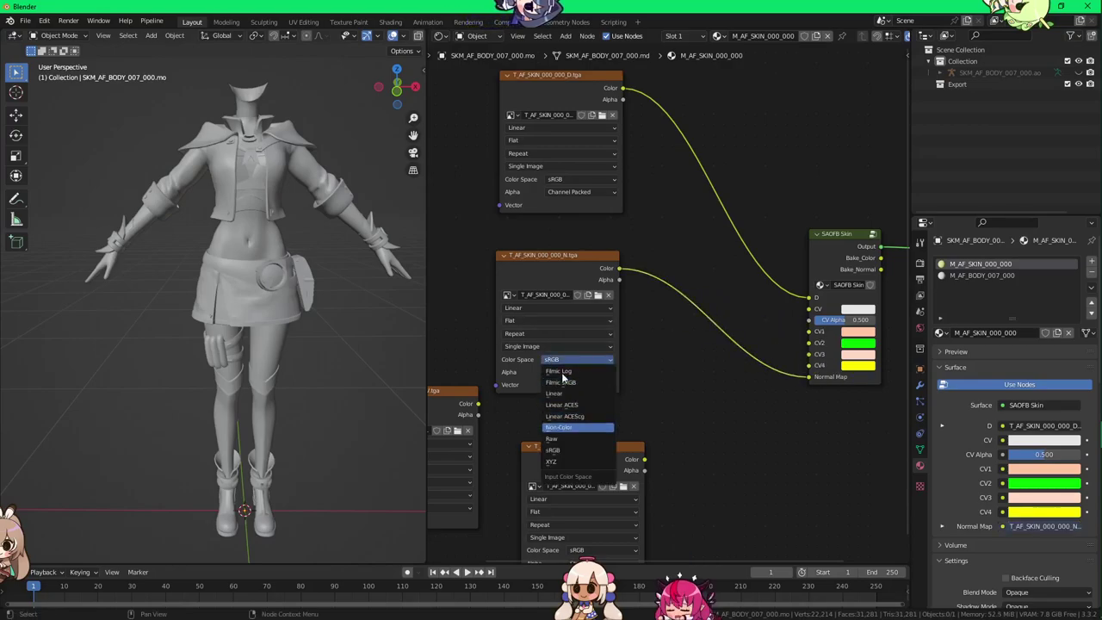
pyautogui.click(558, 427)
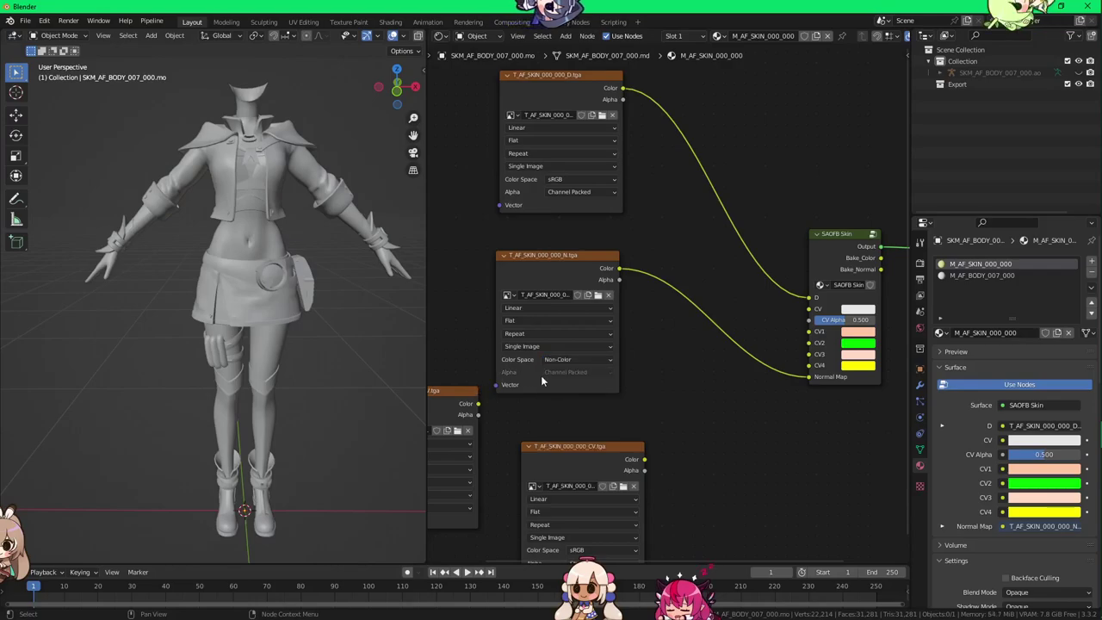
pyautogui.press('n')
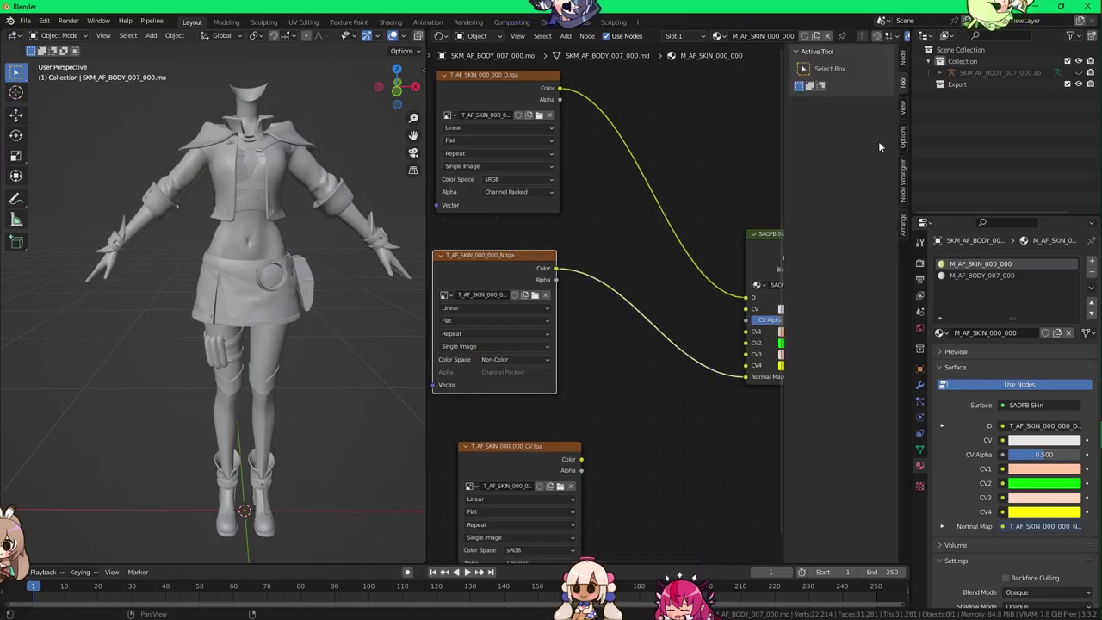
pyautogui.click(902, 57)
pyautogui.click(846, 135)
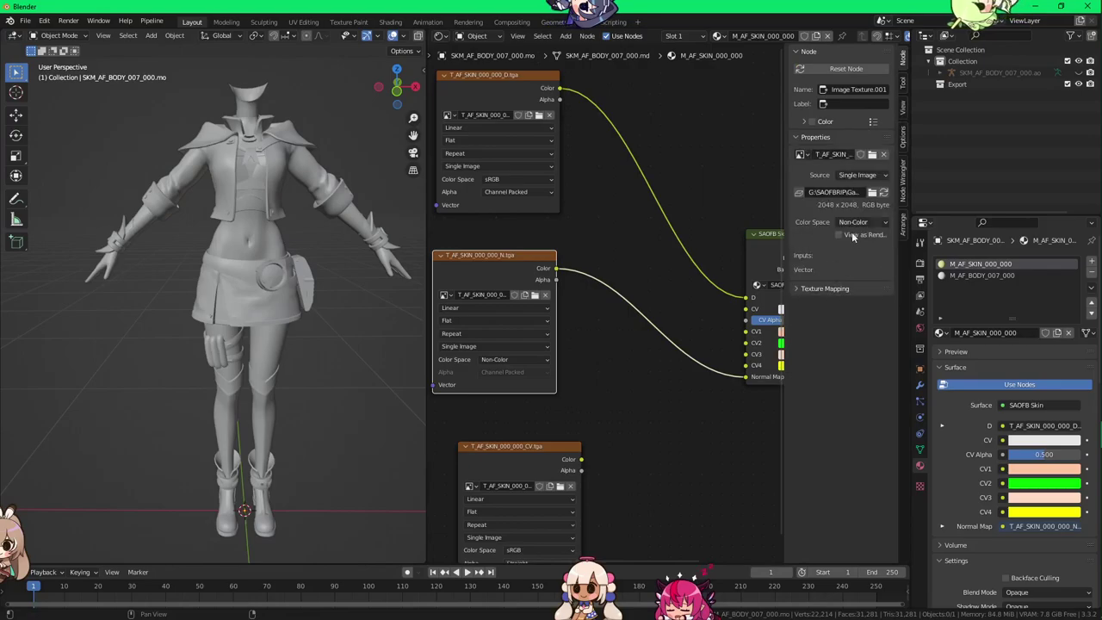
pyautogui.click(508, 359)
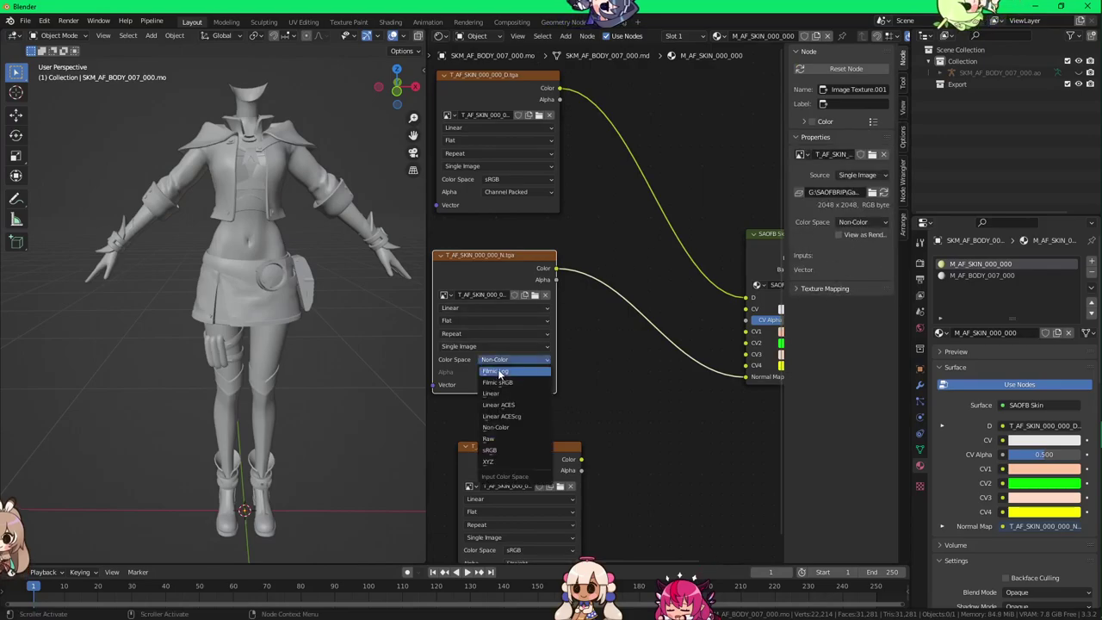
pyautogui.click(496, 451)
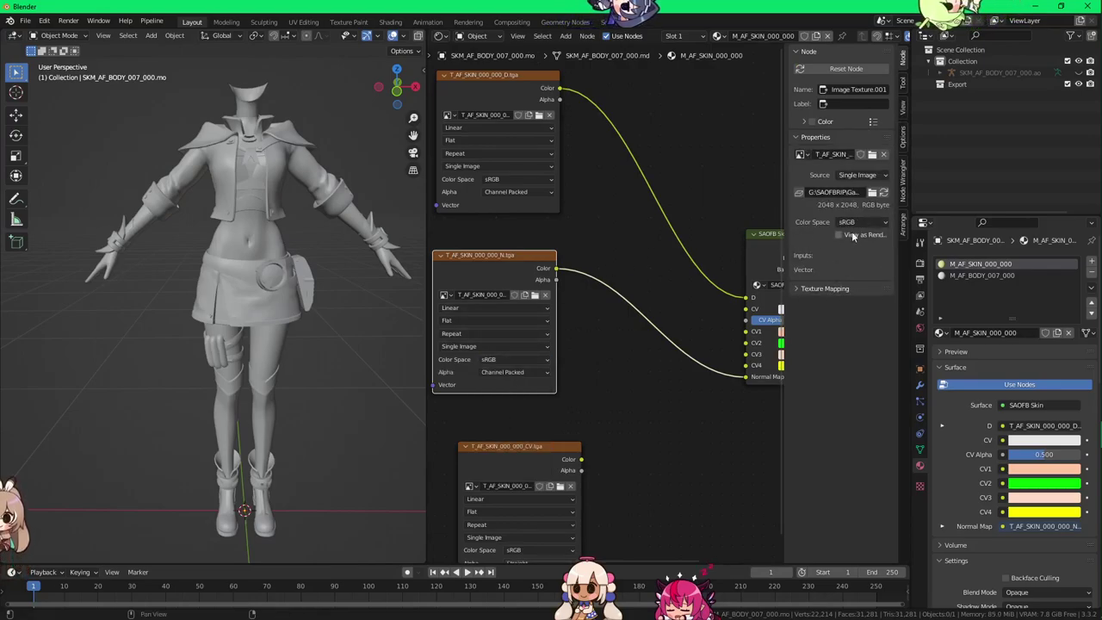
# Step: Examine the color space and texture mapping properties of the T_AF_SKIN_000_000_D texture node
pyautogui.click(522, 146)
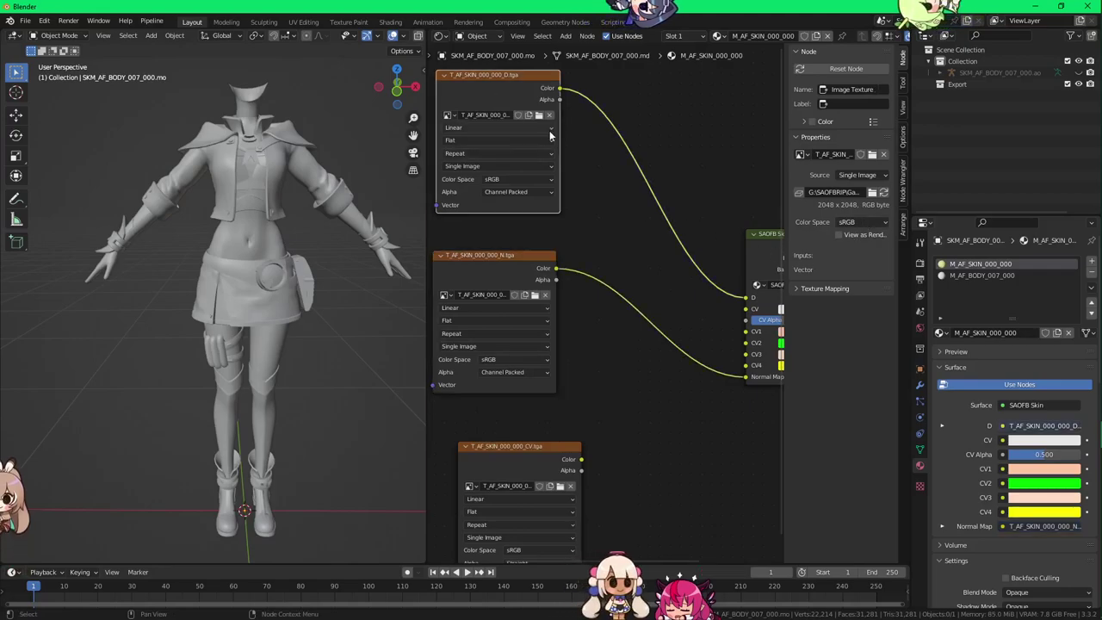
pyautogui.click(836, 223)
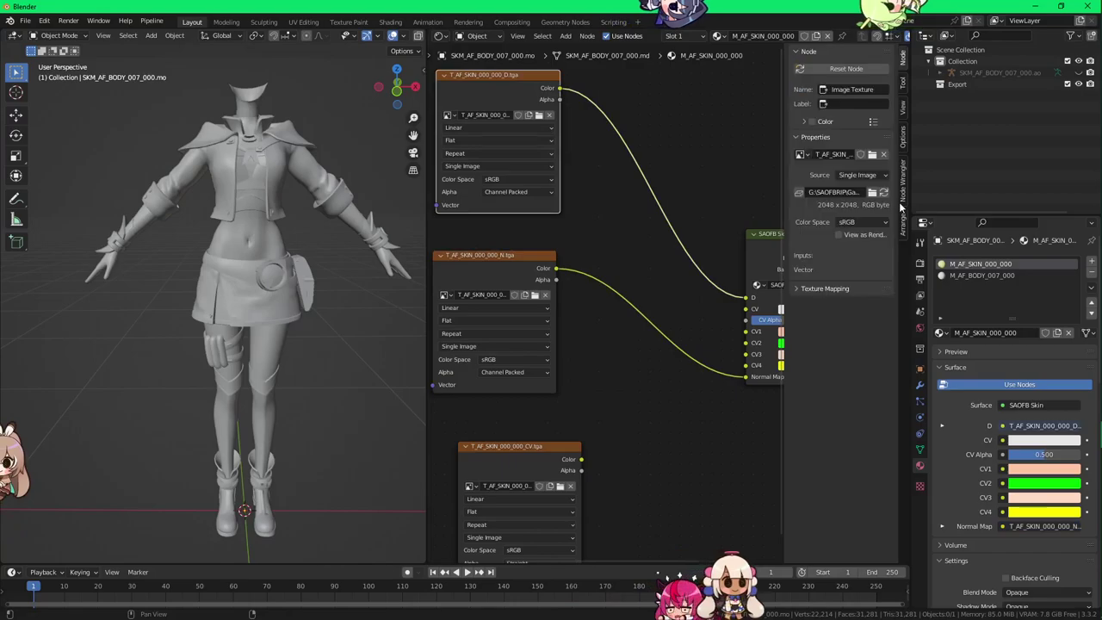
pyautogui.click(817, 292)
pyautogui.click(816, 291)
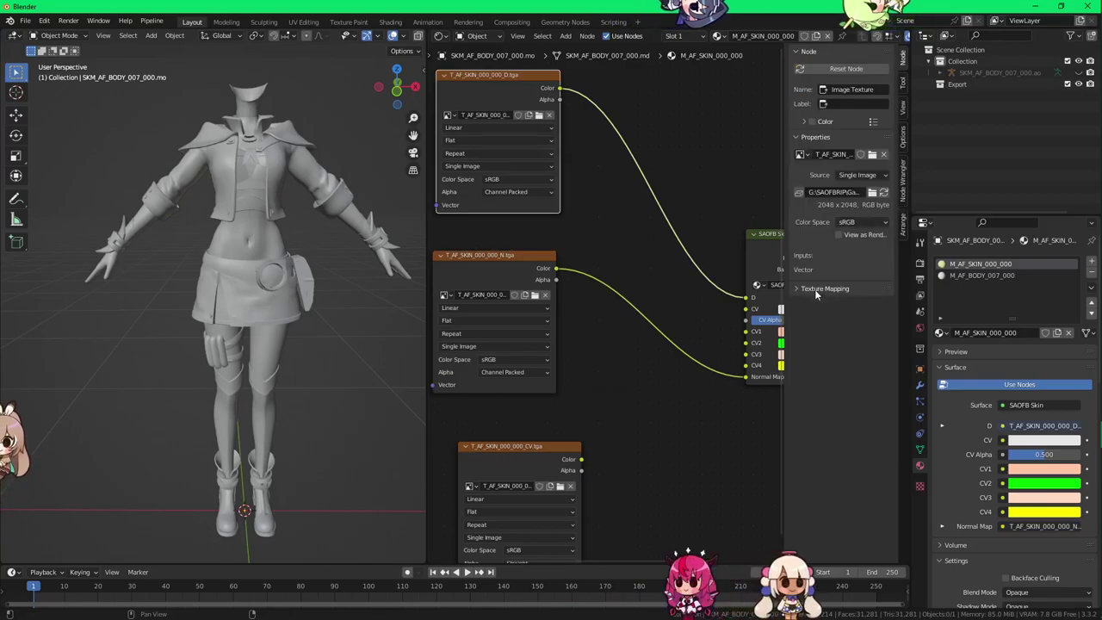
# Step: Close the node properties and set the T_AF_SKIN_000_000_N texture's color space to Non-Color
pyautogui.click(838, 225)
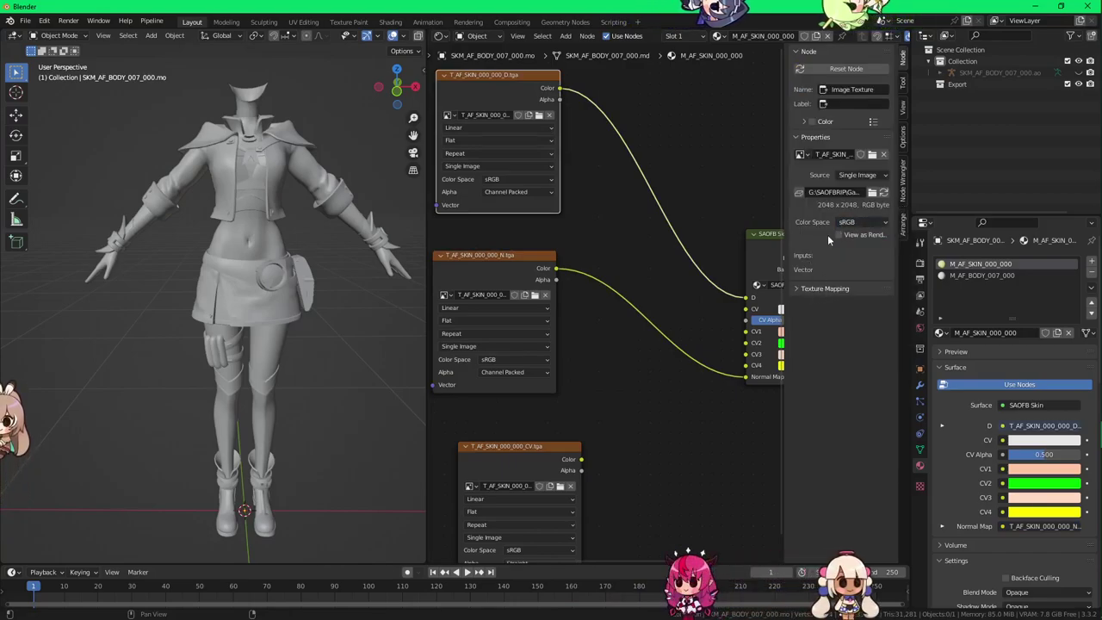
pyautogui.moveTo(584, 221); pyautogui.dragTo(622, 227, button='middle')
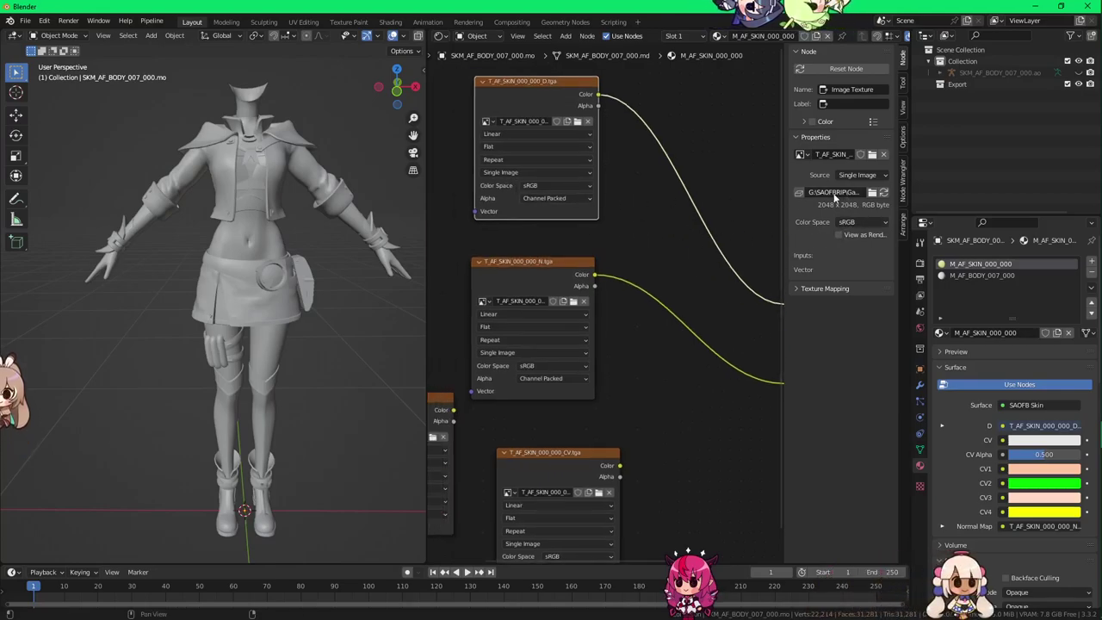
pyautogui.press('n')
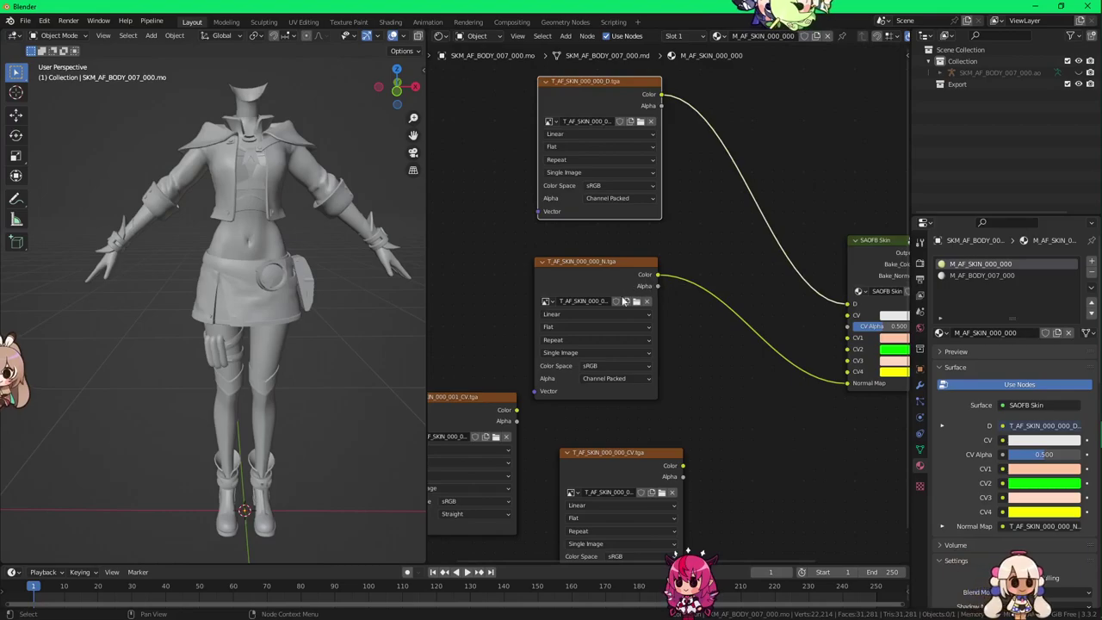
pyautogui.click(606, 367)
pyautogui.click(597, 433)
# Step: Move the N texture node away from the D texture and place the T_AF_SKIN_000_000_CV node above T_AF_SKIN_000_001_CV
pyautogui.moveTo(616, 275); pyautogui.dragTo(798, 415)
pyautogui.moveTo(625, 437); pyautogui.dragTo(727, 377, button='middle')
pyautogui.moveTo(723, 403)
pyautogui.mouseDown()
pyautogui.moveTo(706, 268)
pyautogui.moveTo(560, 174)
pyautogui.moveTo(534, 184)
pyautogui.mouseUp()
# Step: Switch the 3D view of the body to Material Preview shading
pyautogui.moveTo(291, 211); pyautogui.dragTo(265, 212, button='middle')
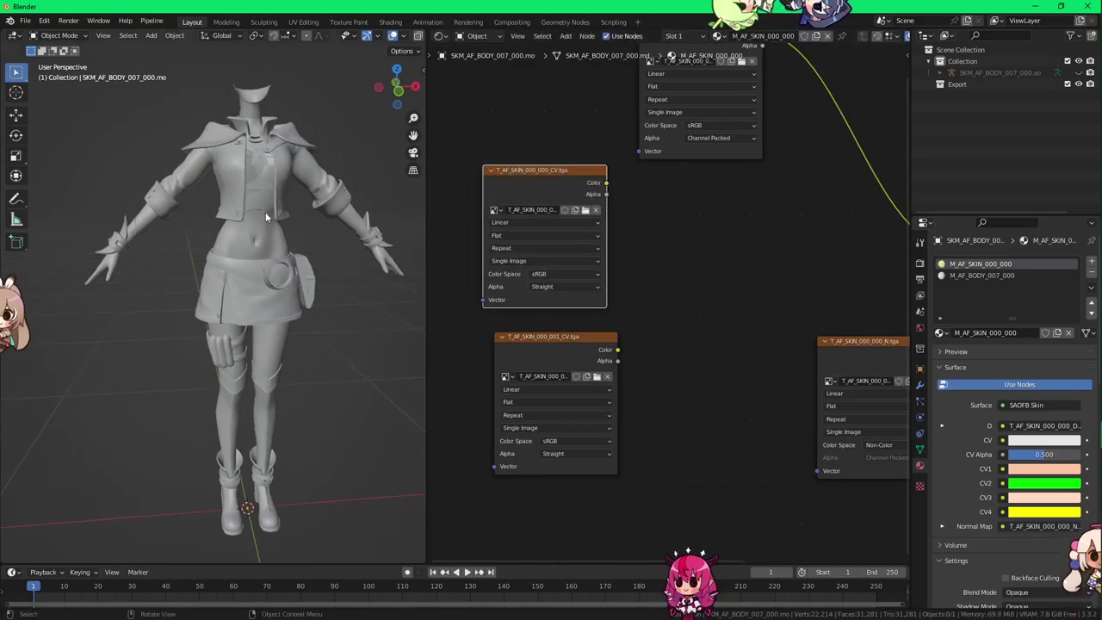
pyautogui.press('z')
pyautogui.press('2')
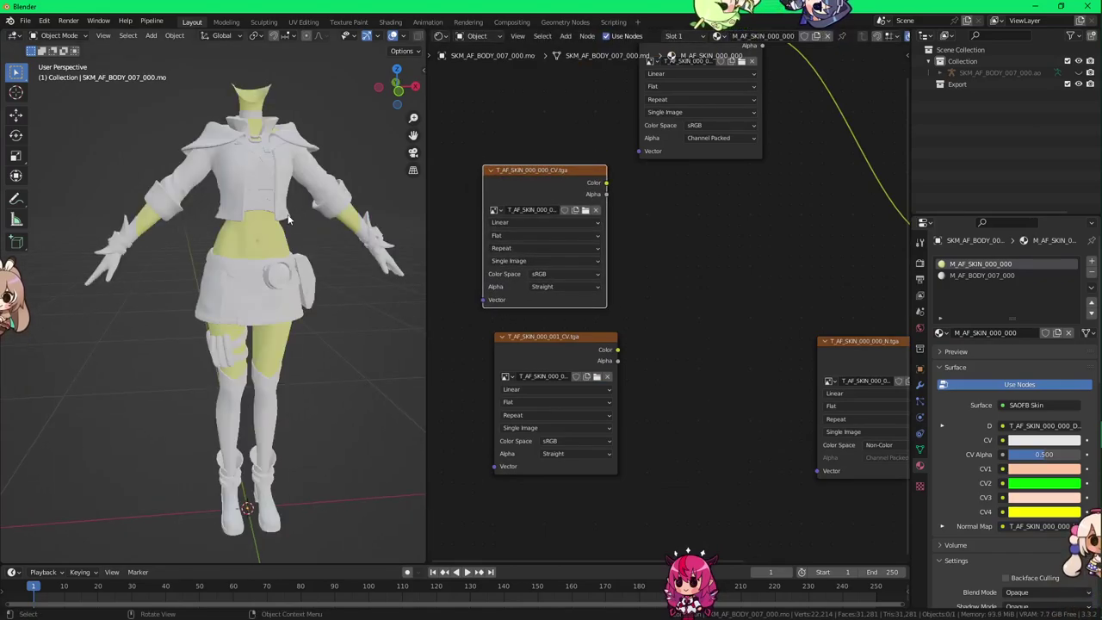
# Step: Preview T_AF_SKIN_000_000_CV and T_AF_SKIN_000_001_CV one after the other directly on the body
pyautogui.scroll(3, 290, 207)
pyautogui.moveTo(648, 263); pyautogui.dragTo(594, 299, button='middle')
pyautogui.keyDown('ctrl'); pyautogui.keyDown('shift'); pyautogui.click(525, 225); pyautogui.keyUp('shift'); pyautogui.keyUp('ctrl')
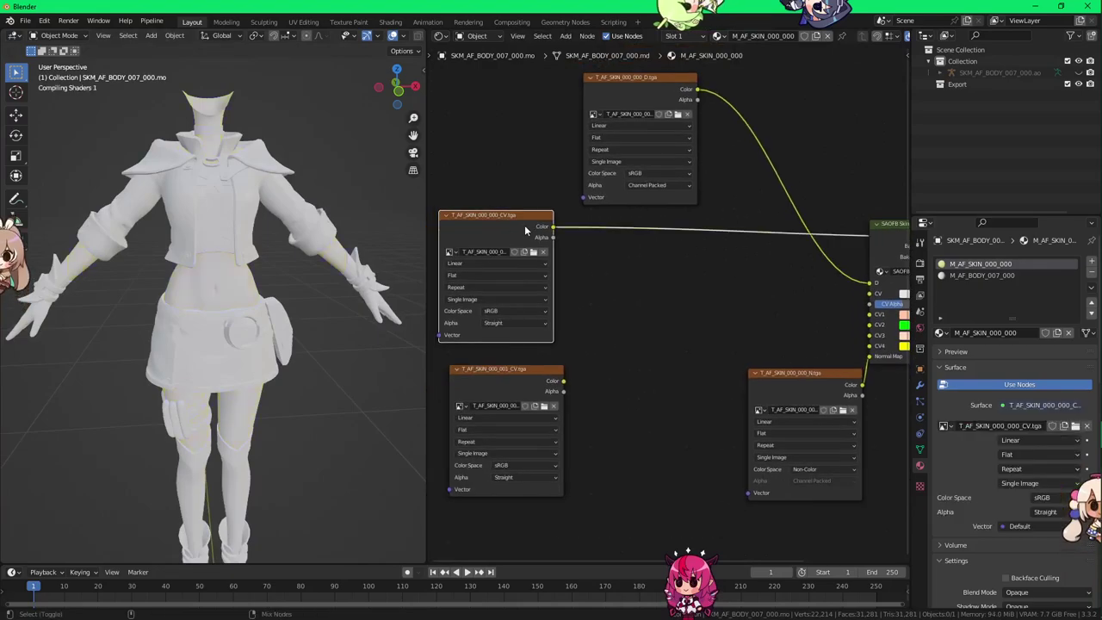
pyautogui.keyDown('ctrl'); pyautogui.keyDown('shift'); pyautogui.click(504, 389); pyautogui.keyUp('shift'); pyautogui.keyUp('ctrl')
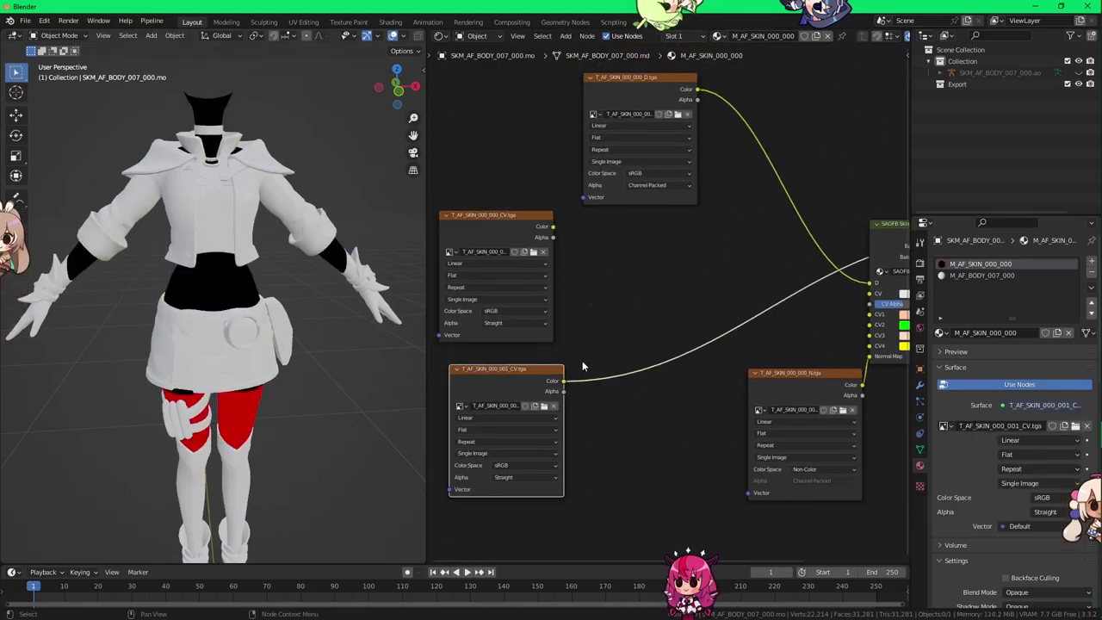
# Step: Connect the T_AF_SKIN_000_001_CV Color to CV on SAOFB Skin and route the group back to the Material Output
pyautogui.moveTo(563, 382); pyautogui.dragTo(871, 298)
pyautogui.moveTo(872, 298); pyautogui.dragTo(750, 331, button='middle')
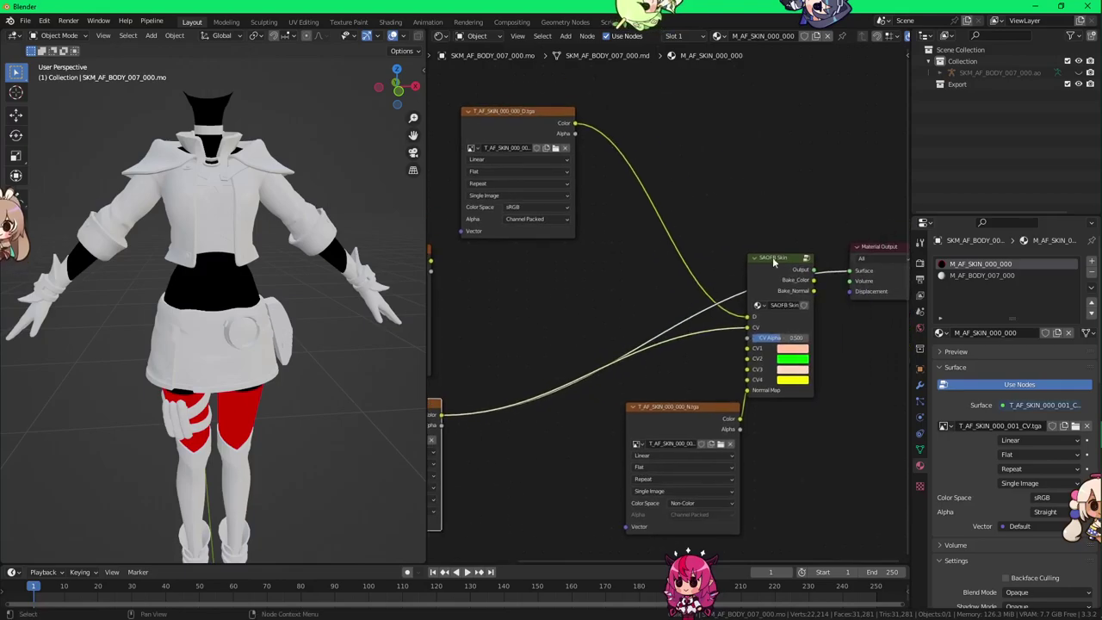
pyautogui.keyDown('ctrl'); pyautogui.keyDown('shift'); pyautogui.click(774, 258); pyautogui.keyUp('shift'); pyautogui.keyUp('ctrl')
pyautogui.moveTo(563, 366); pyautogui.dragTo(706, 281, button='middle')
pyautogui.scroll(-1, 562, 412)
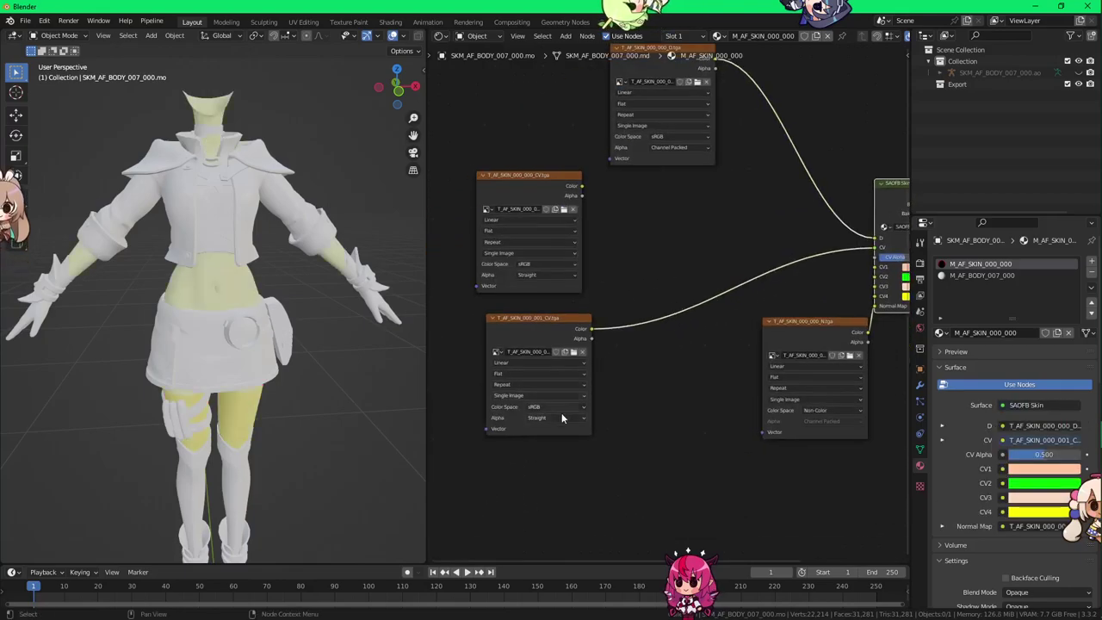
# Step: Set the alpha mode of both CV textures to Channel Packed, previewing T_AF_SKIN_000_000_CV on the body
pyautogui.click(561, 420)
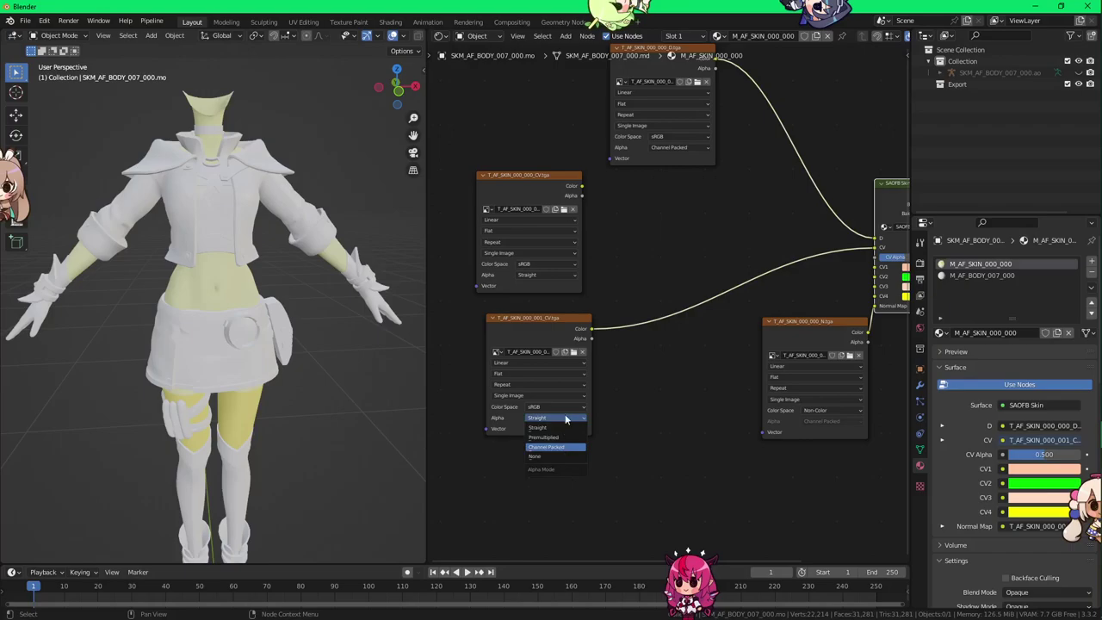
pyautogui.click(555, 447)
pyautogui.click(569, 323)
pyautogui.scroll(-1, 562, 322)
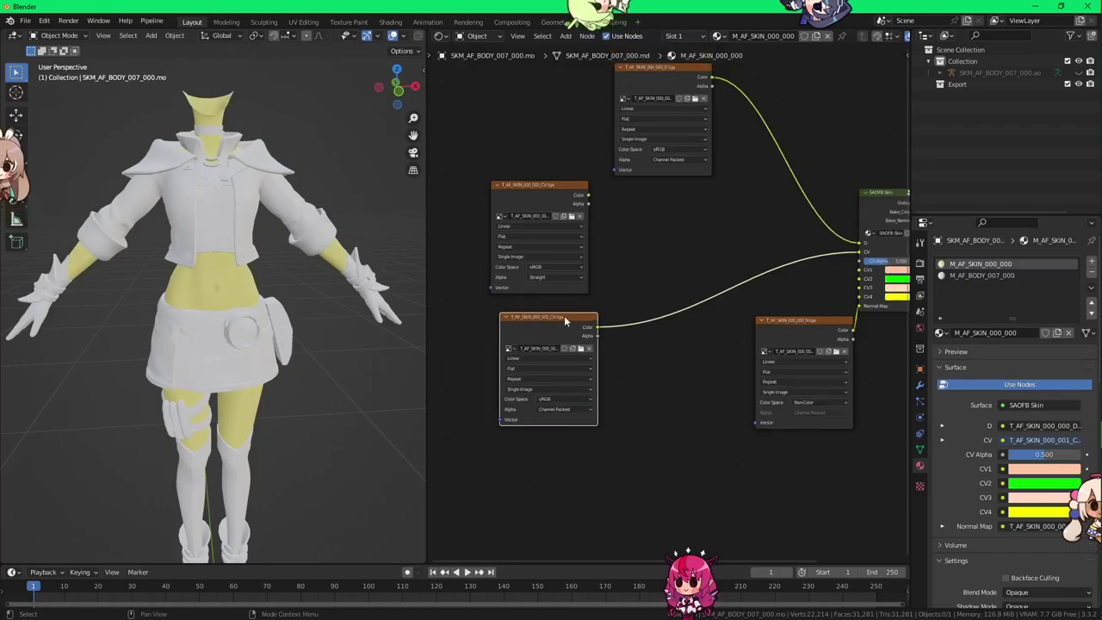
pyautogui.keyDown('ctrl'); pyautogui.keyDown('shift'); pyautogui.click(567, 321); pyautogui.keyUp('shift'); pyautogui.keyUp('ctrl')
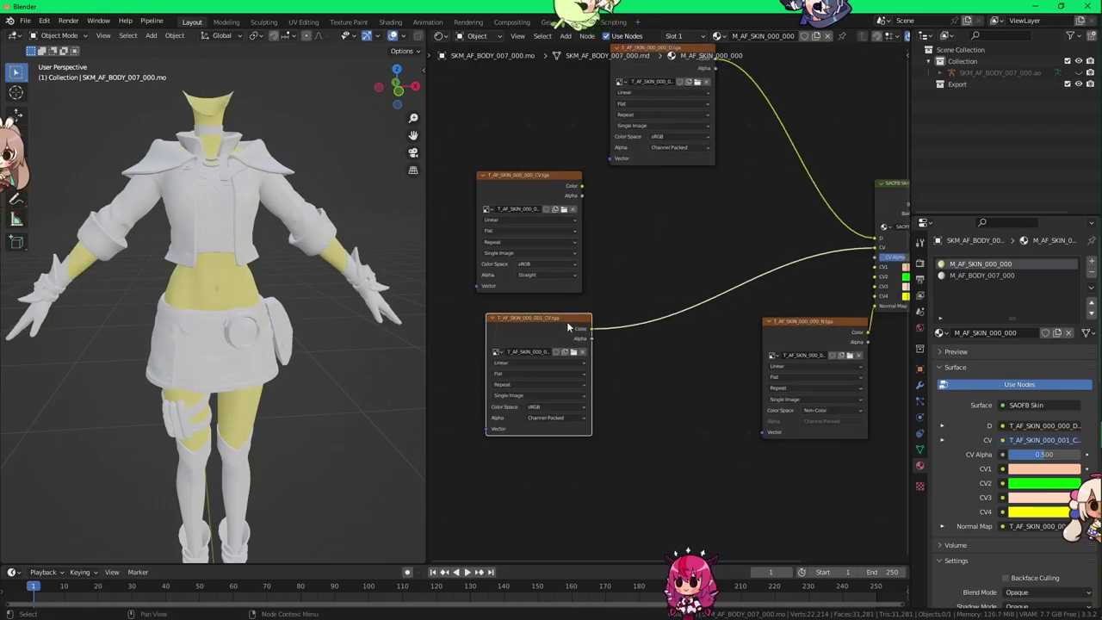
pyautogui.keyDown('ctrl'); pyautogui.keyDown('shift'); pyautogui.click(536, 200); pyautogui.keyUp('shift'); pyautogui.keyUp('ctrl')
pyautogui.click(553, 277)
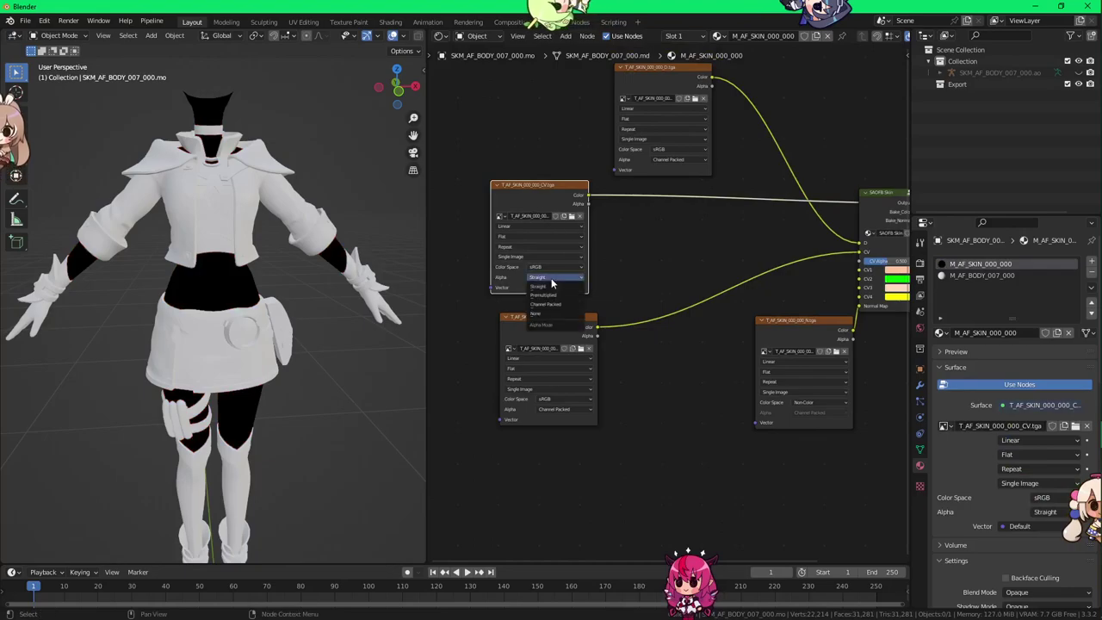
pyautogui.click(545, 304)
# Step: Connect the T_AF_SKIN_000_001_CV Alpha to CV Alpha, restore SAOFB Skin as the material output and move the CV nodes closer together
pyautogui.moveTo(631, 267); pyautogui.dragTo(582, 286, button='middle')
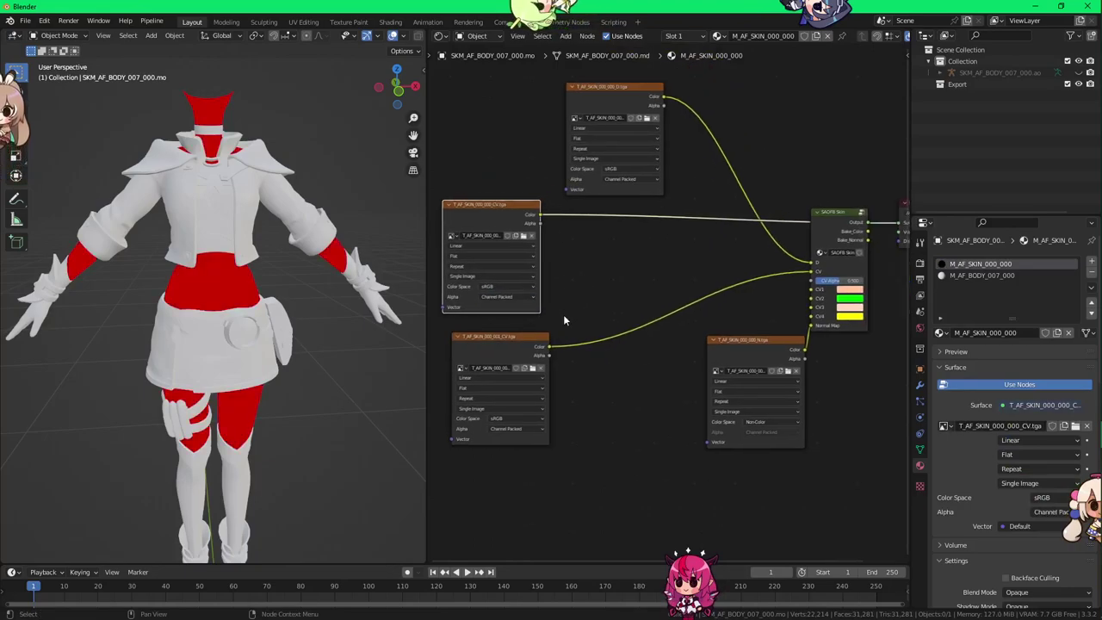
pyautogui.moveTo(548, 354); pyautogui.dragTo(818, 282)
pyautogui.keyDown('ctrl'); pyautogui.keyDown('shift'); pyautogui.click(824, 227); pyautogui.keyUp('shift'); pyautogui.keyUp('ctrl')
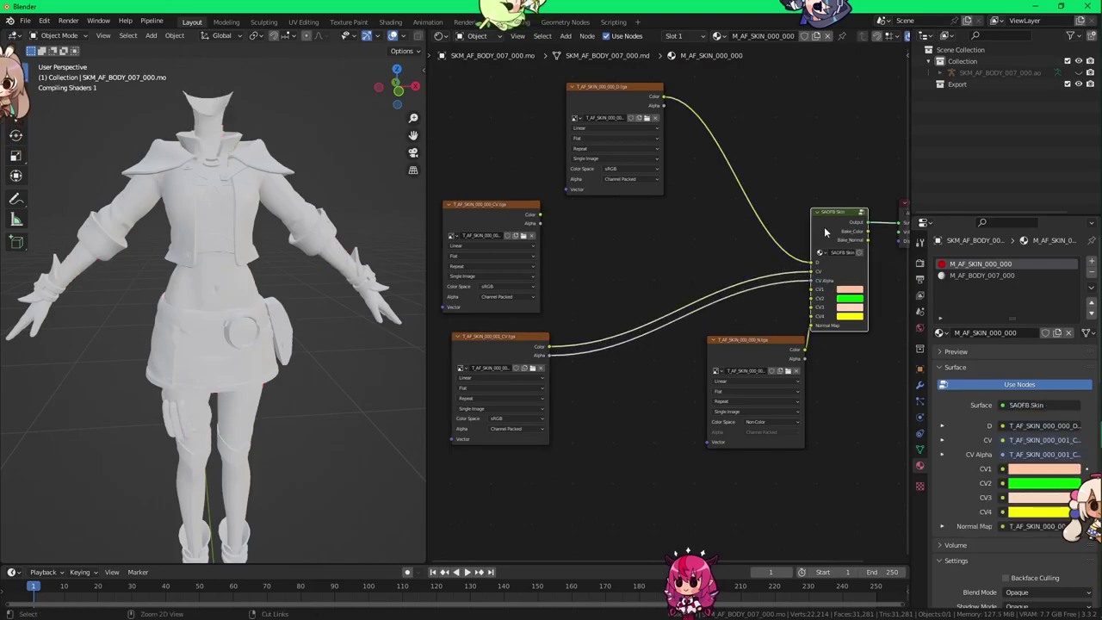
pyautogui.click(502, 204)
pyautogui.moveTo(488, 207); pyautogui.dragTo(484, 194)
pyautogui.moveTo(327, 316); pyautogui.dragTo(321, 273, button='middle')
pyautogui.moveTo(524, 350); pyautogui.dragTo(531, 297)
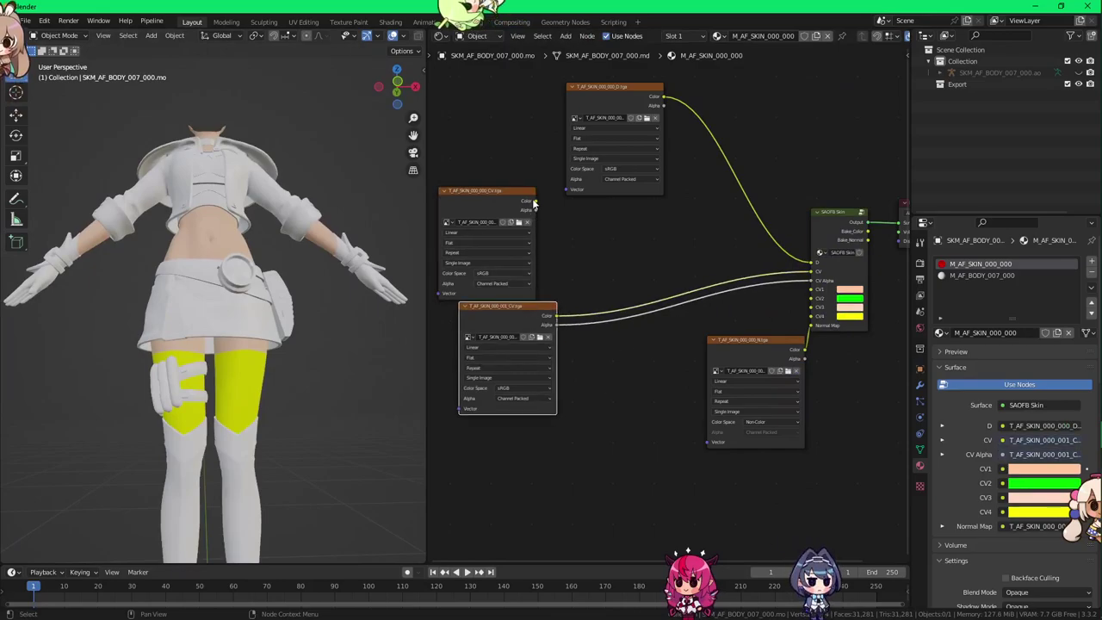
# Step: Connect the Color and Alpha of T_AF_SKIN_000_000_CV to CV and CV Alpha on SAOFB Skin
pyautogui.moveTo(535, 201); pyautogui.dragTo(814, 272)
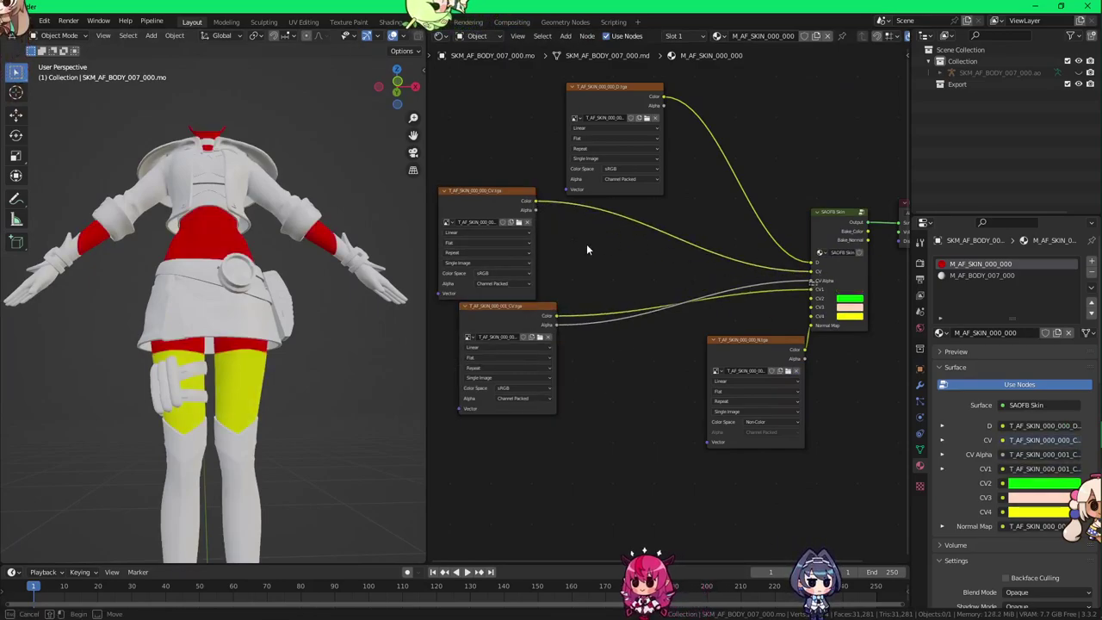
pyautogui.scroll(1, 545, 221)
pyautogui.moveTo(526, 204); pyautogui.dragTo(825, 279)
# Step: Move the T_AF_SKIN_000_001_CV node down and cut its link to CV1 on SAOFB Skin
pyautogui.doubleClick(485, 339)
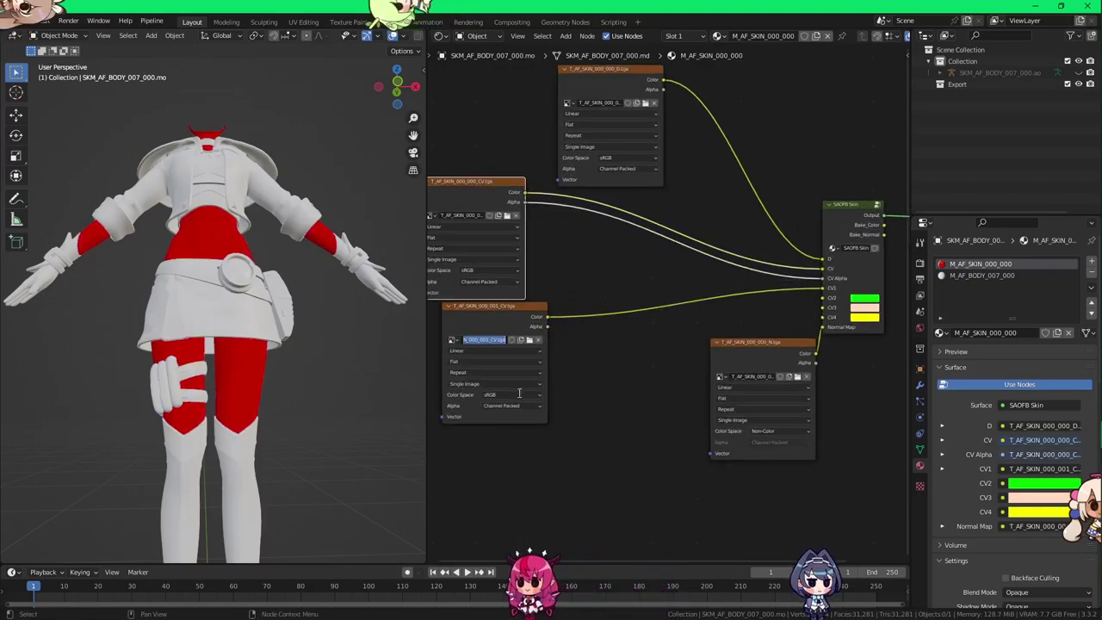
pyautogui.moveTo(529, 318); pyautogui.dragTo(541, 390)
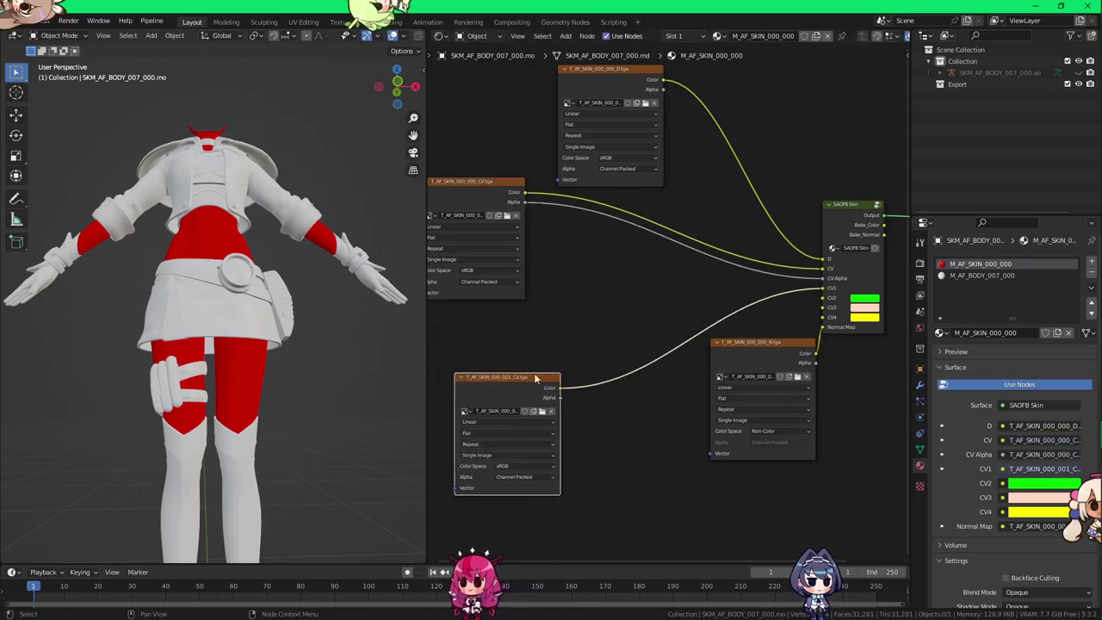
pyautogui.keyDown('ctrl'); pyautogui.moveTo(609, 338); pyautogui.dragTo(618, 389, button='right'); pyautogui.keyUp('ctrl')
pyautogui.scroll(-1, 681, 319)
pyautogui.moveTo(834, 251); pyautogui.dragTo(763, 266, button='middle')
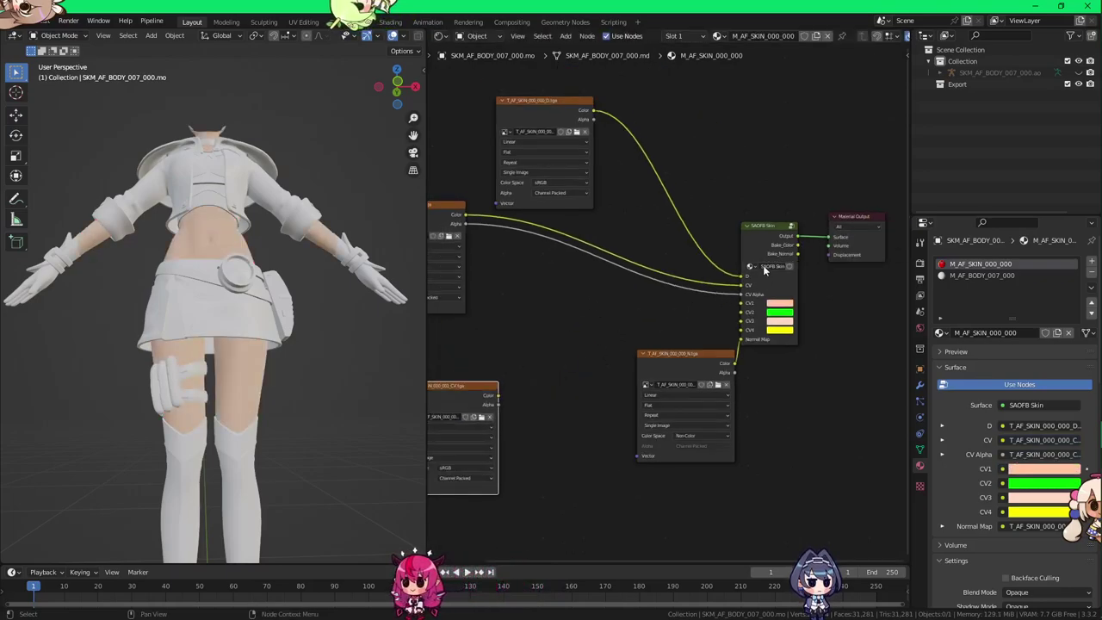
# Step: Check the skin on the body and delete the unconnected T_AF_SKIN_000_001_CV texture node
pyautogui.moveTo(348, 309); pyautogui.dragTo(154, 297, button='middle')
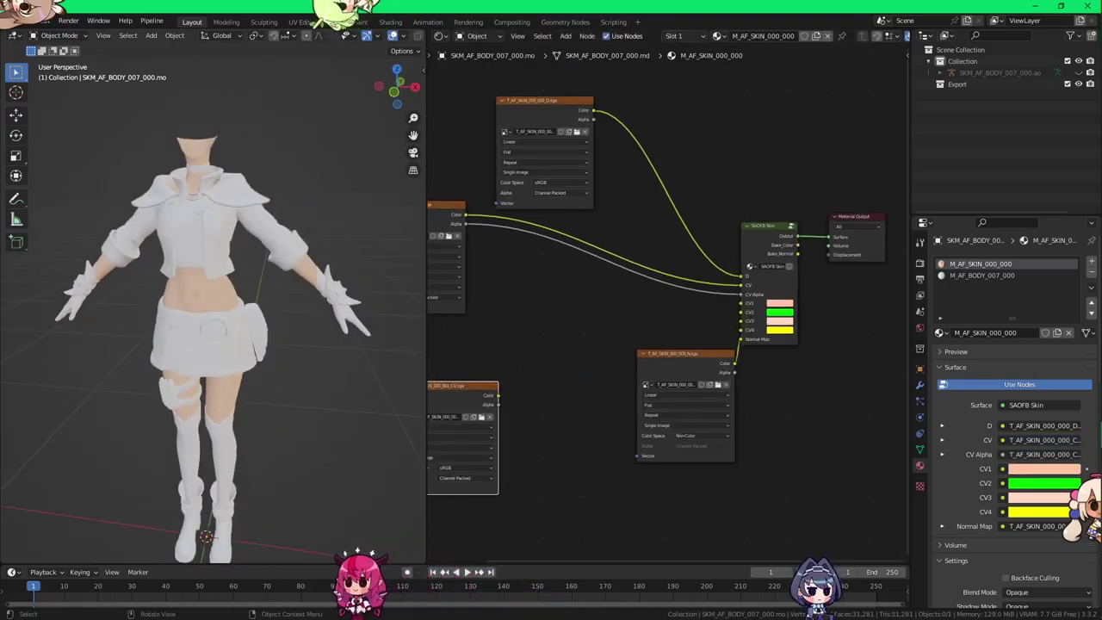
pyautogui.scroll(-1, 159, 299)
pyautogui.moveTo(233, 325); pyautogui.dragTo(302, 323, button='middle')
pyautogui.moveTo(518, 327); pyautogui.dragTo(679, 322, button='middle')
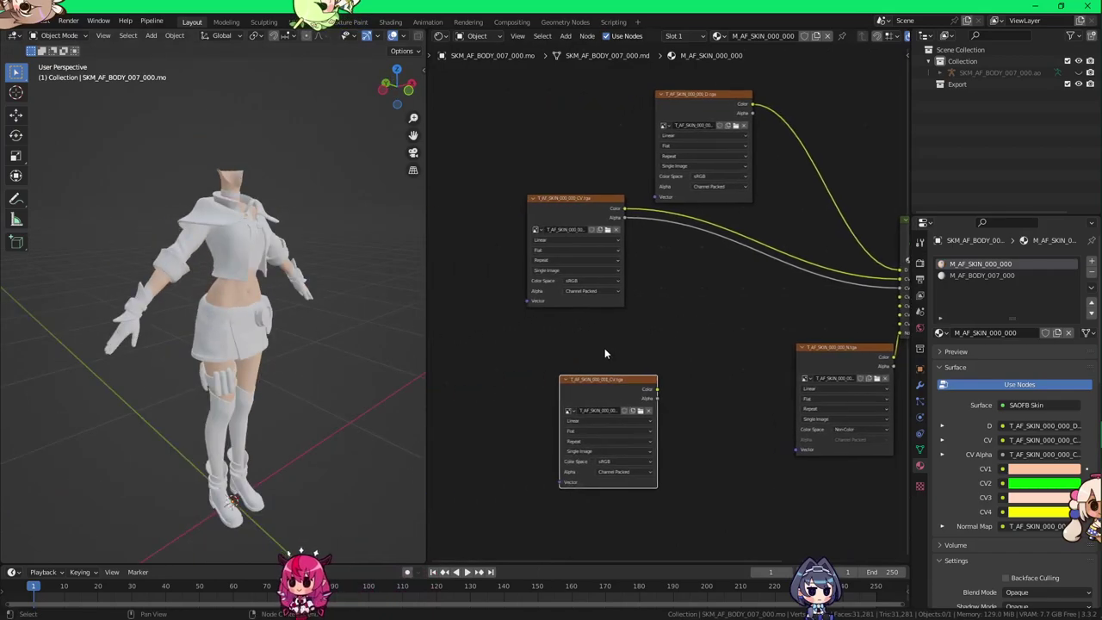
pyautogui.scroll(4, 609, 370)
pyautogui.moveTo(613, 394); pyautogui.dragTo(676, 356, button='middle')
pyautogui.moveTo(663, 390); pyautogui.dragTo(630, 329)
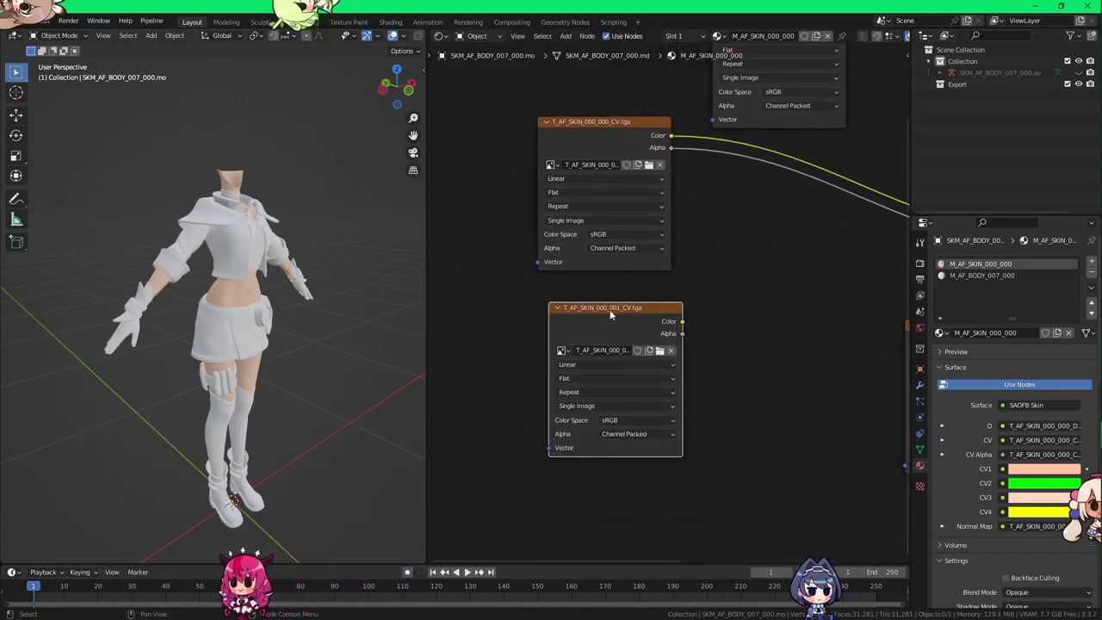
pyautogui.press('x')
# Step: Stack the T_AF_SKIN_000_000_CV and T_AF_SKIN_000_000_N texture nodes in one column beneath the D texture
pyautogui.scroll(-1, 677, 315)
pyautogui.moveTo(677, 315); pyautogui.dragTo(549, 343, button='middle')
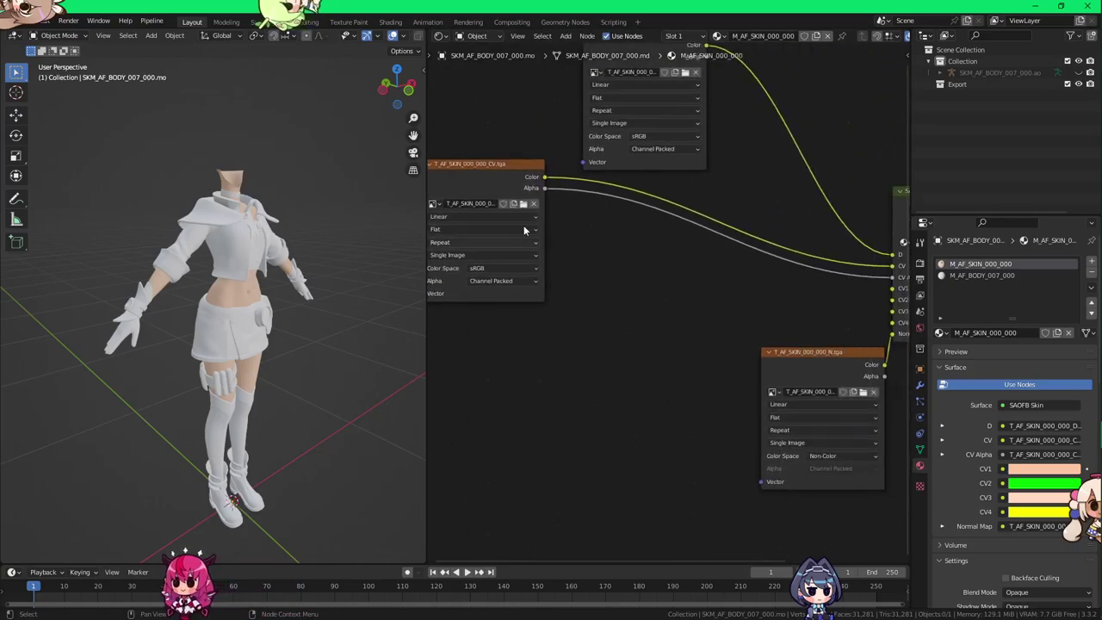
pyautogui.moveTo(510, 188); pyautogui.dragTo(669, 242)
pyautogui.moveTo(819, 355); pyautogui.dragTo(636, 372)
pyautogui.scroll(4, 246, 238)
pyautogui.moveTo(247, 238); pyautogui.dragTo(271, 341, button='middle')
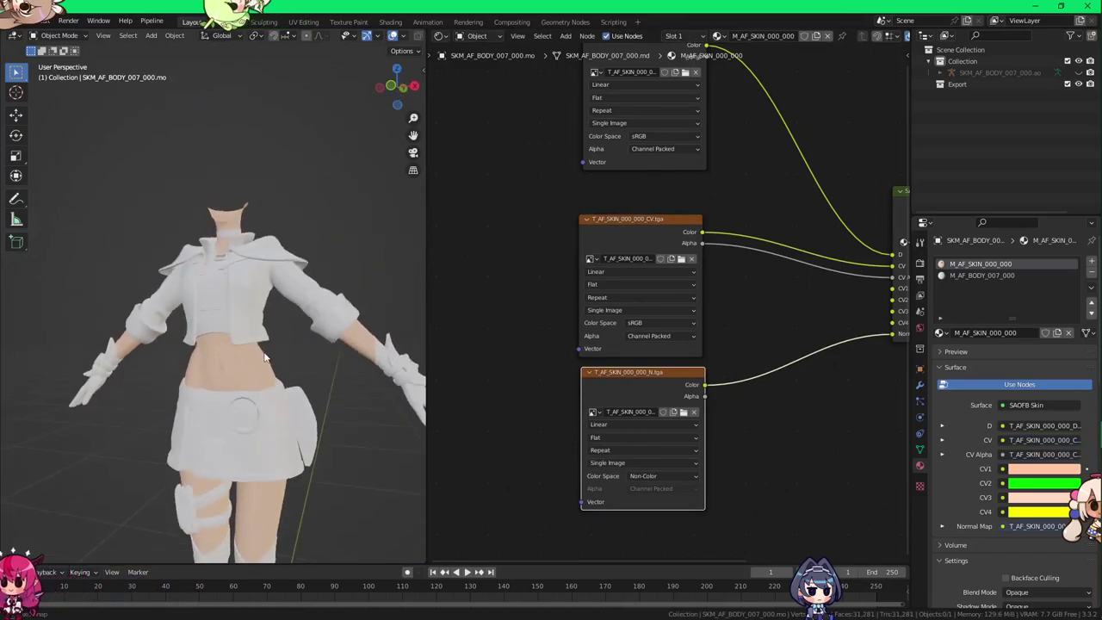
# Step: Switch to the M_AF_BODY_007_000 material and delete its Principled BSDF node
pyautogui.click(978, 275)
pyautogui.click(606, 36)
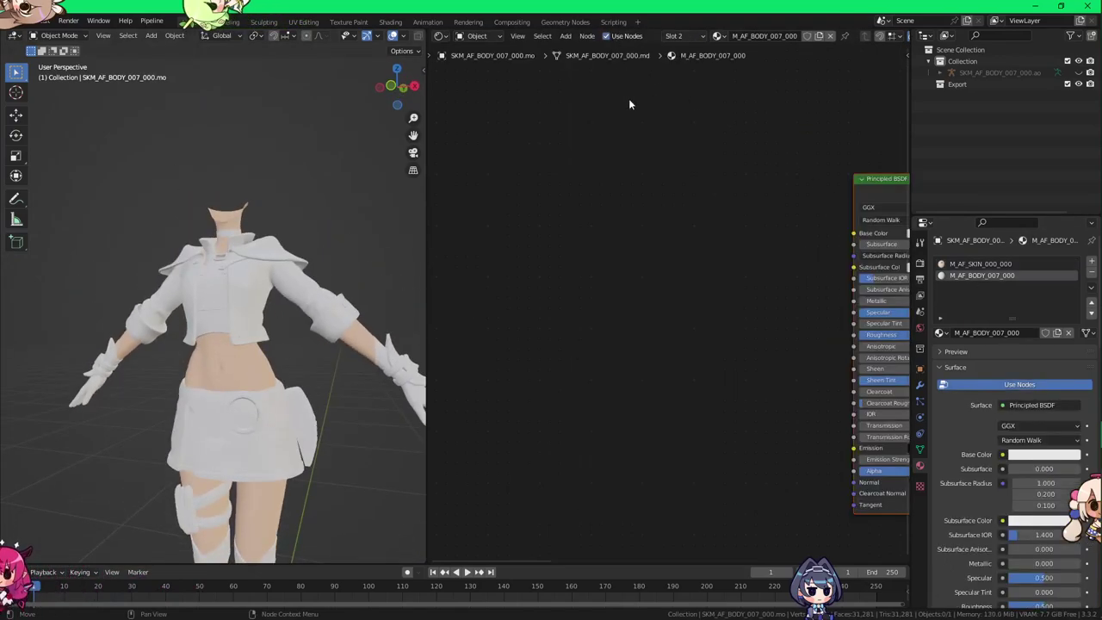
pyautogui.press('Home')
pyautogui.click(743, 201)
pyautogui.press('x')
pyautogui.scroll(-2, 701, 263)
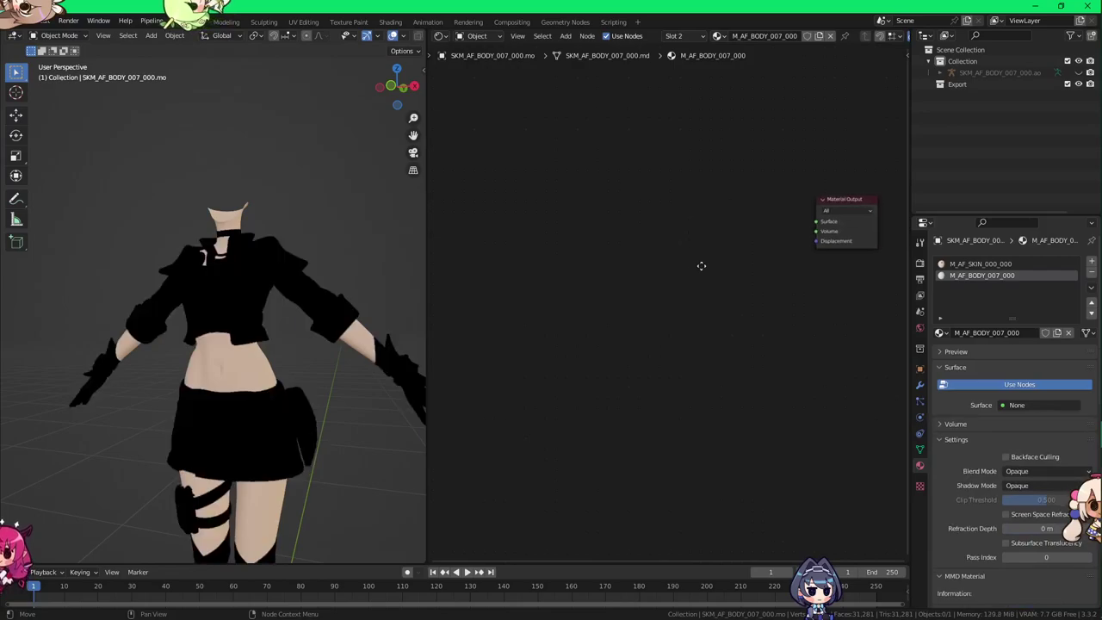
pyautogui.moveTo(701, 264); pyautogui.dragTo(718, 240, button='middle')
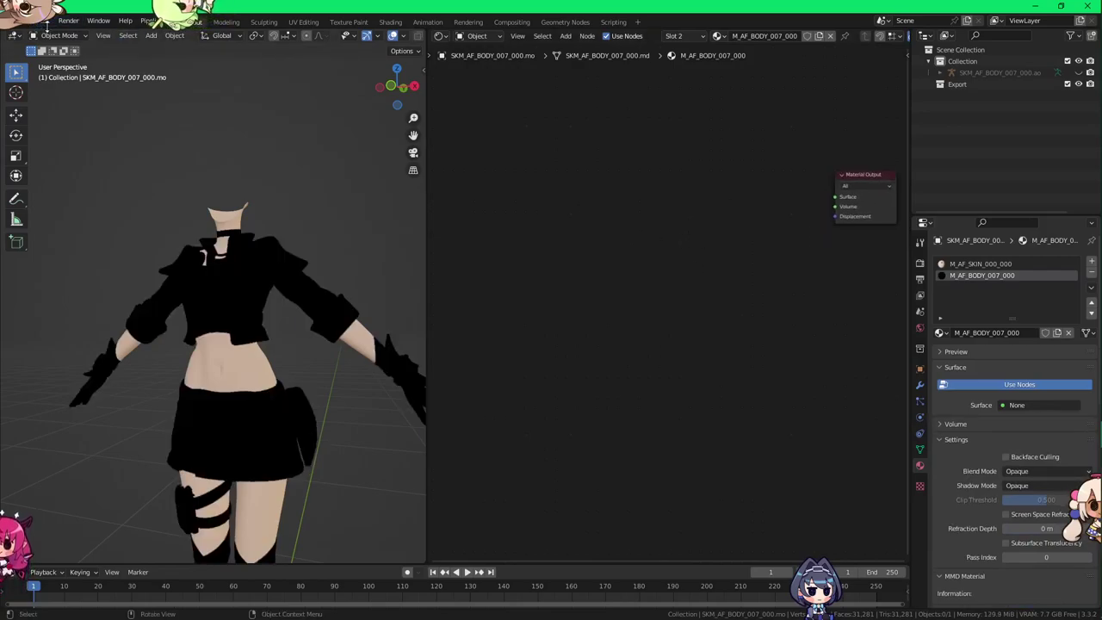
# Step: Add the SAOFB Body node group beside the Material Output and connect its Output to Surface
pyautogui.click(48, 24)
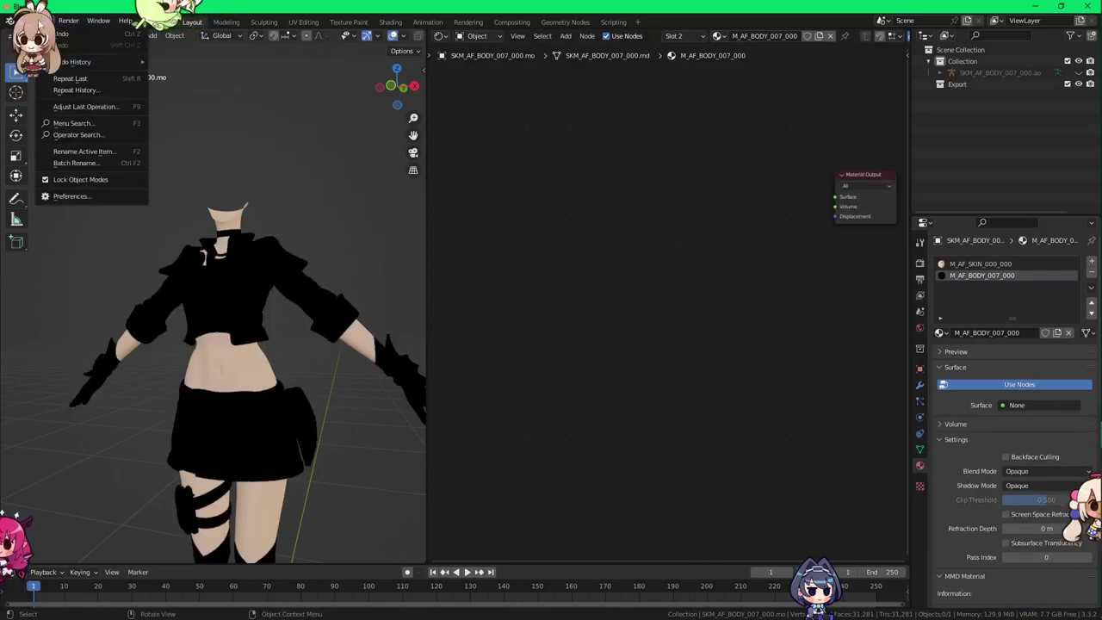
pyautogui.click(25, 20)
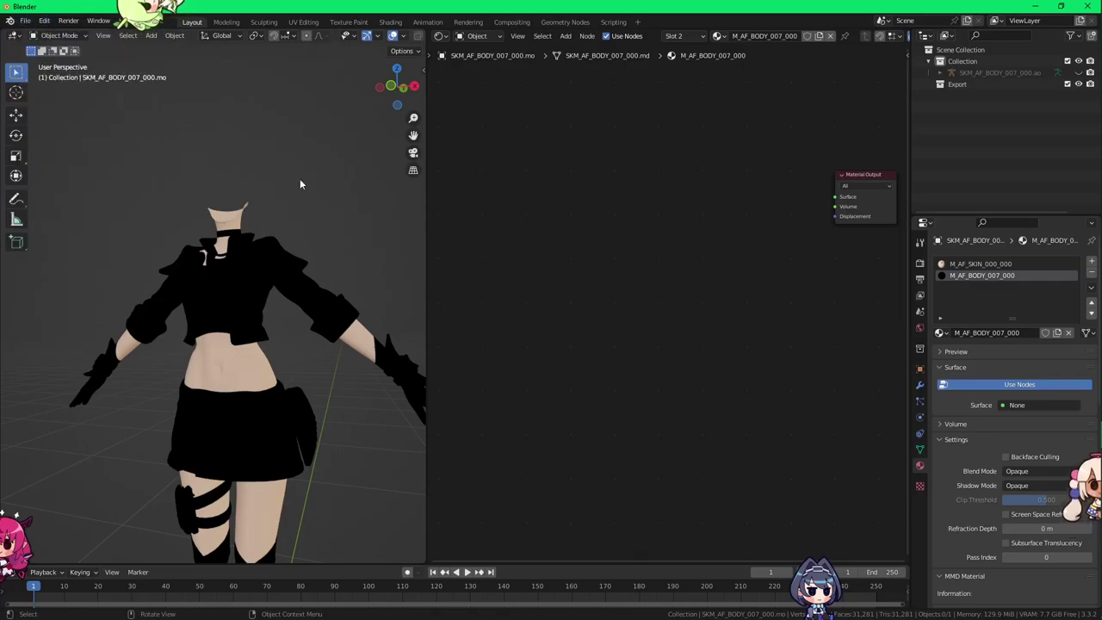
pyautogui.hotkey('shift', 'a')
pyautogui.moveTo(664, 219)
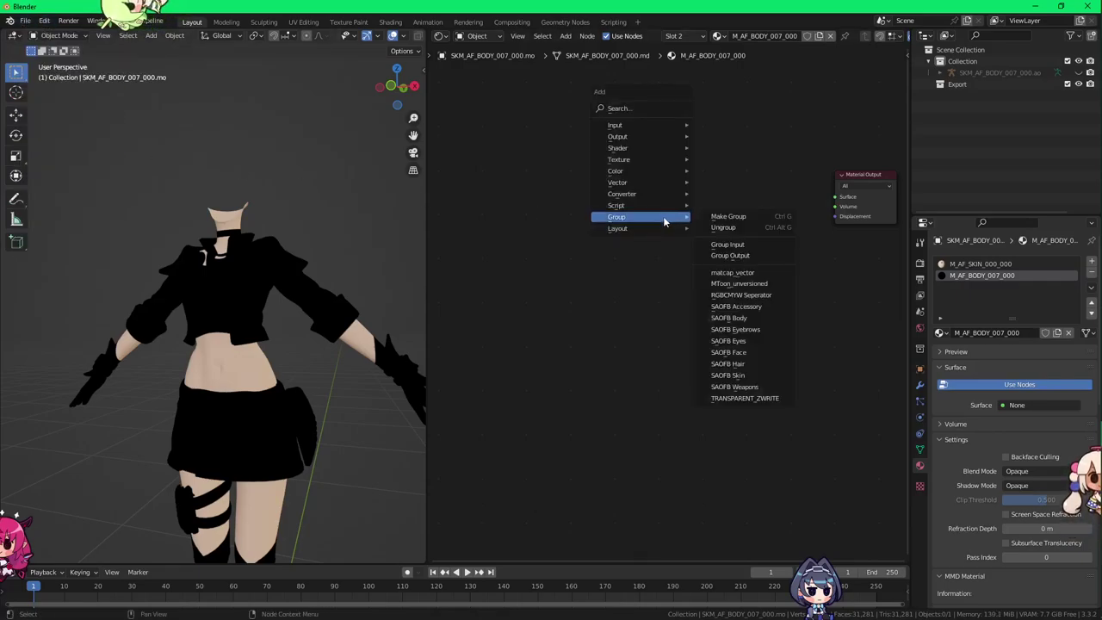
pyautogui.click(741, 318)
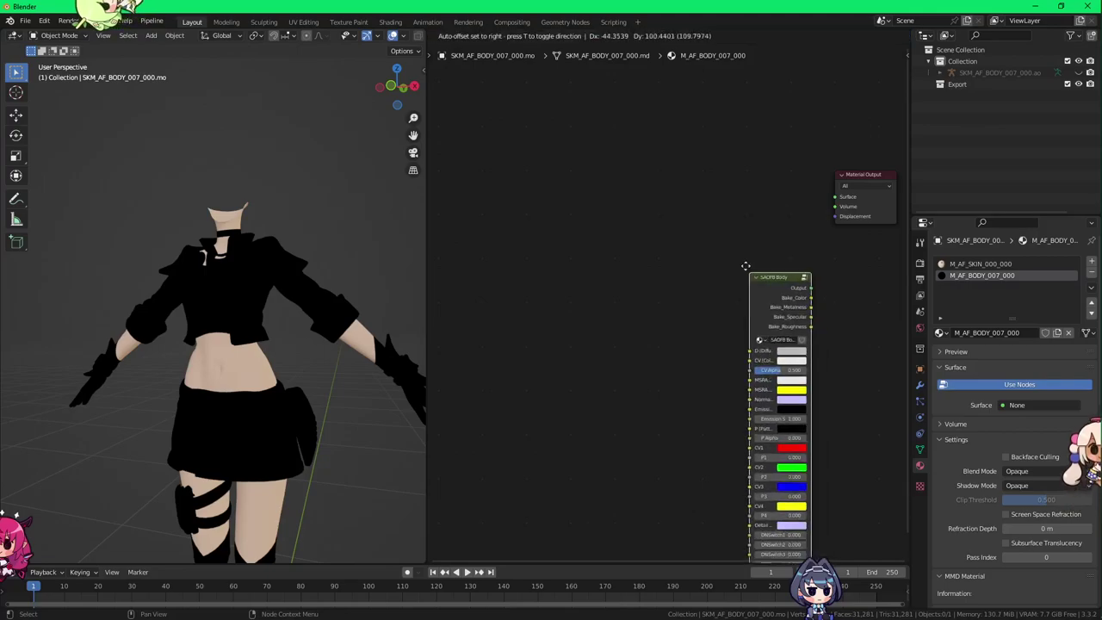
pyautogui.click(755, 187)
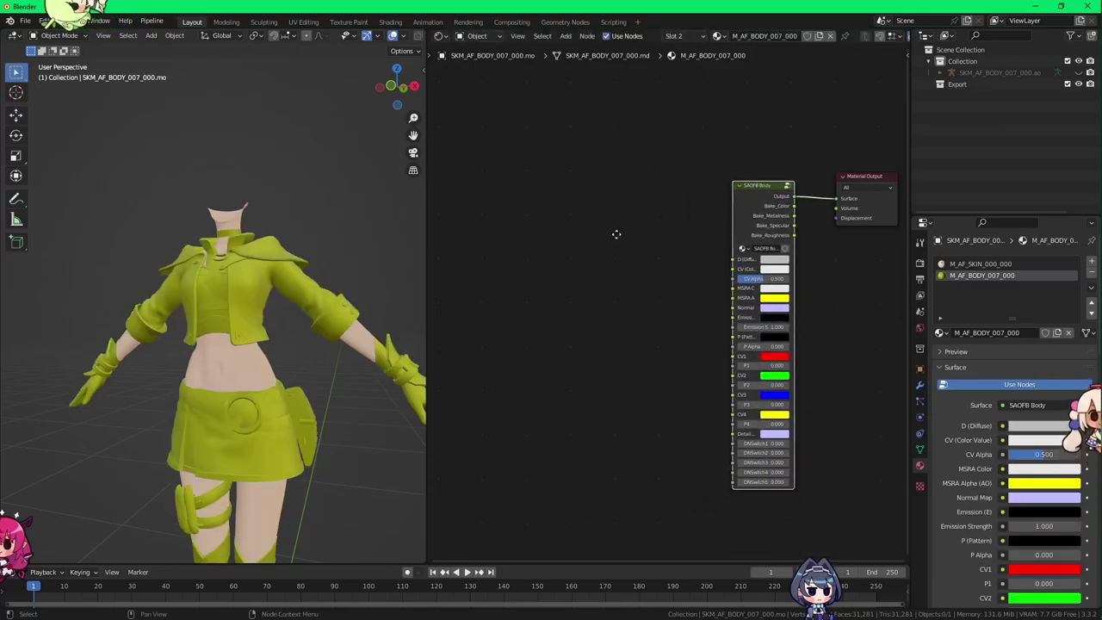
# Step: Switch to File Explorer and open the Texture folder of AF_BODY_007_000 inside the Female Body directory
pyautogui.hotkey('alt', 'Tab')
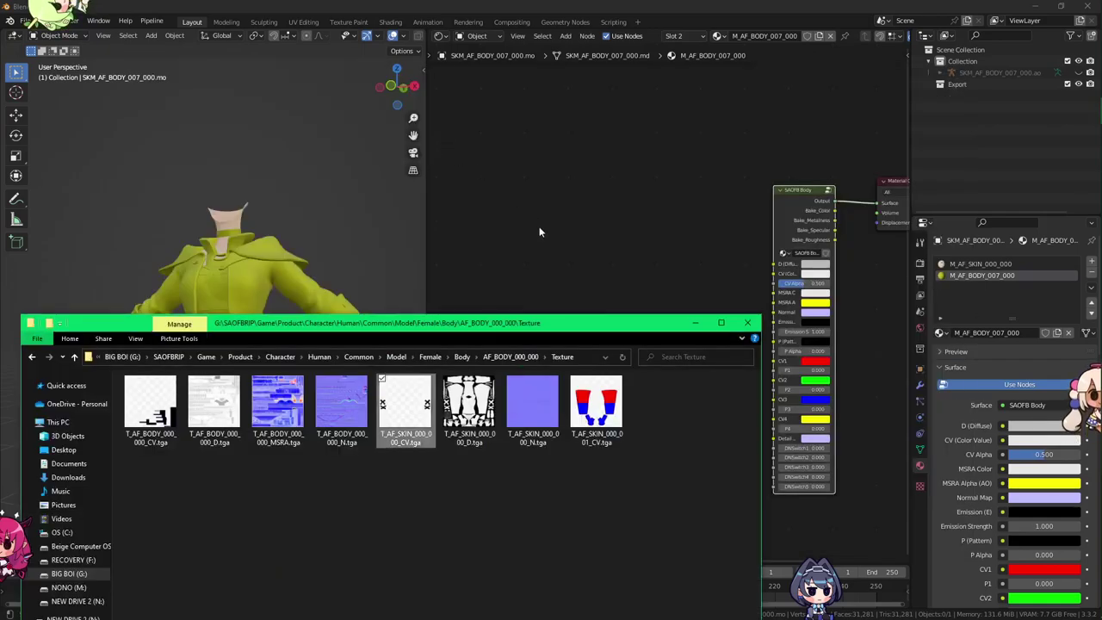
pyautogui.moveTo(454, 324); pyautogui.dragTo(459, 187)
pyautogui.click(466, 219)
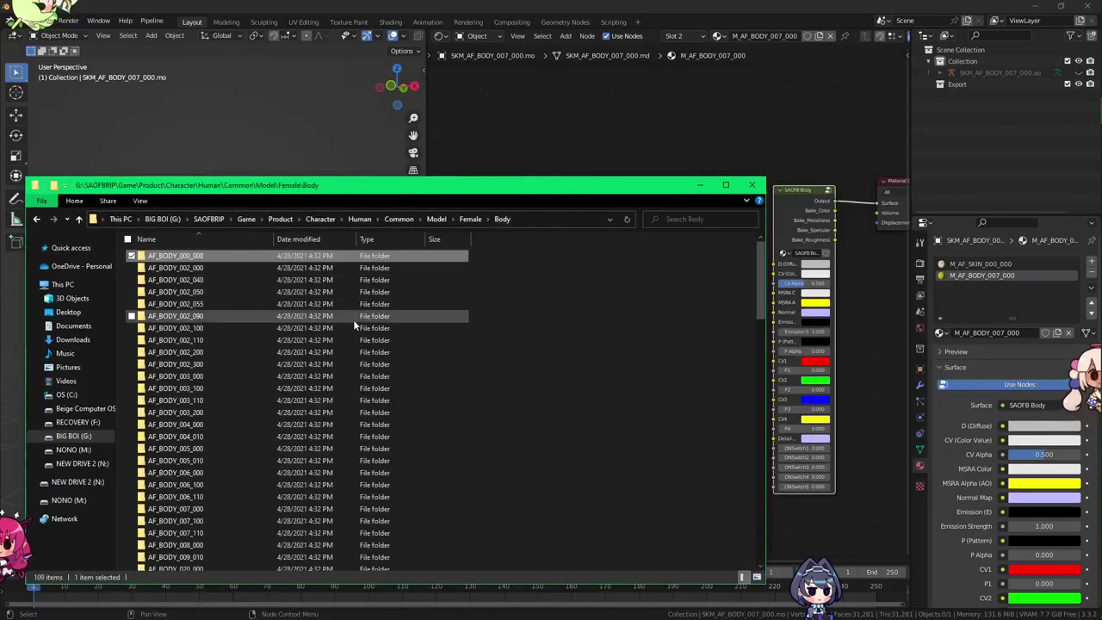
pyautogui.scroll(-4, 335, 337)
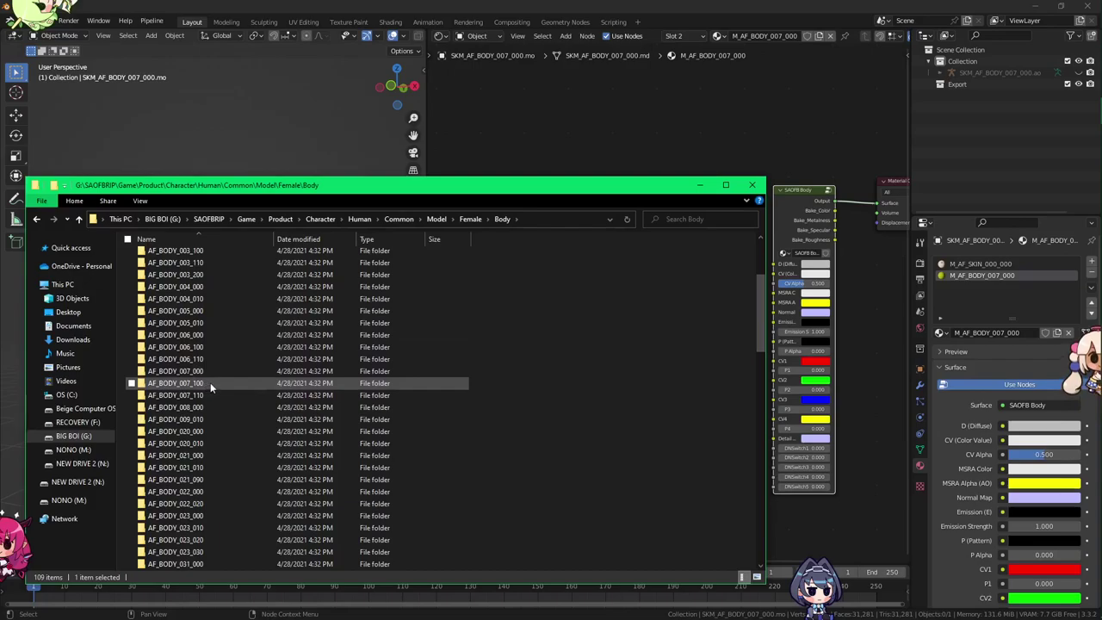
pyautogui.doubleClick(215, 376)
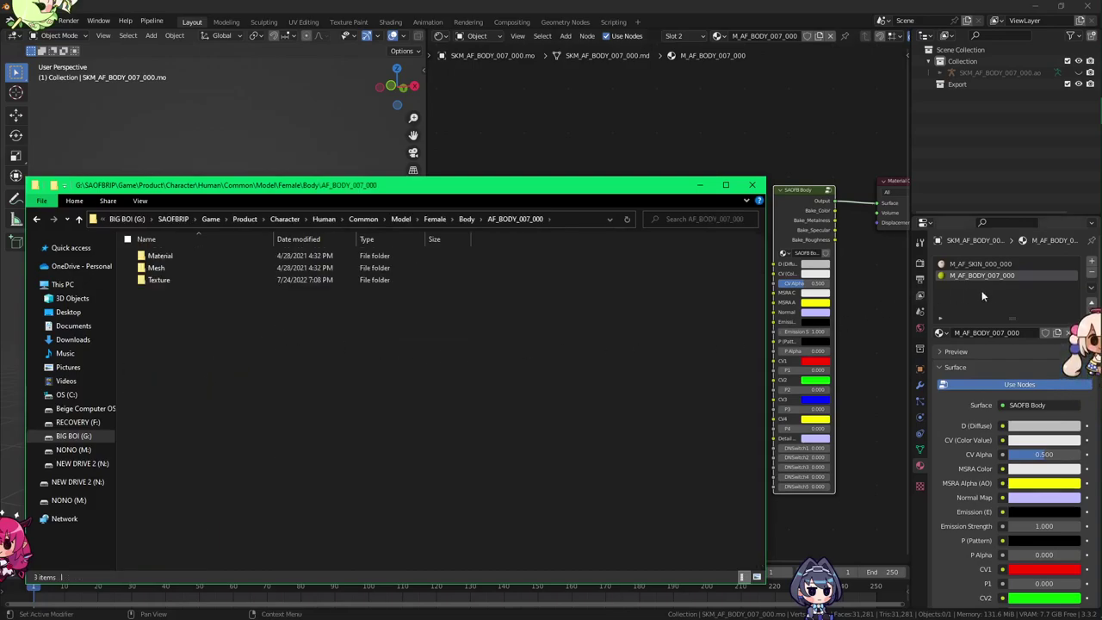
pyautogui.doubleClick(172, 280)
# Step: Bring the T_AF_BODY_007_000 CV, D, MSRA and N textures into Blender's shader editor as image texture nodes
pyautogui.click(170, 296)
pyautogui.moveTo(228, 282); pyautogui.dragTo(492, 149)
pyautogui.moveTo(289, 270); pyautogui.dragTo(499, 205)
pyautogui.moveTo(360, 281); pyautogui.dragTo(575, 421)
pyautogui.click(660, 109)
# Step: Set the T_AF_BODY_007_000_N texture's color space to Non-Color and connect its Color to the SAOFB Body group's Normal Map
pyautogui.moveTo(594, 348); pyautogui.dragTo(640, 216, button='middle')
pyautogui.scroll(2, 629, 285)
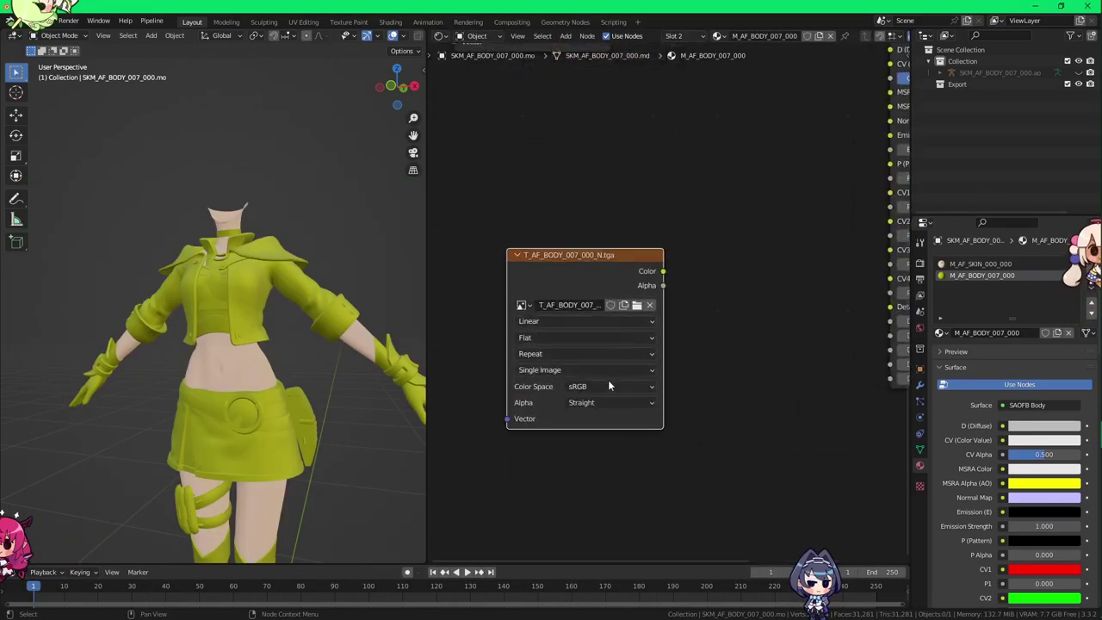
pyautogui.click(610, 385)
pyautogui.click(596, 473)
pyautogui.moveTo(655, 318); pyautogui.dragTo(556, 372, button='middle')
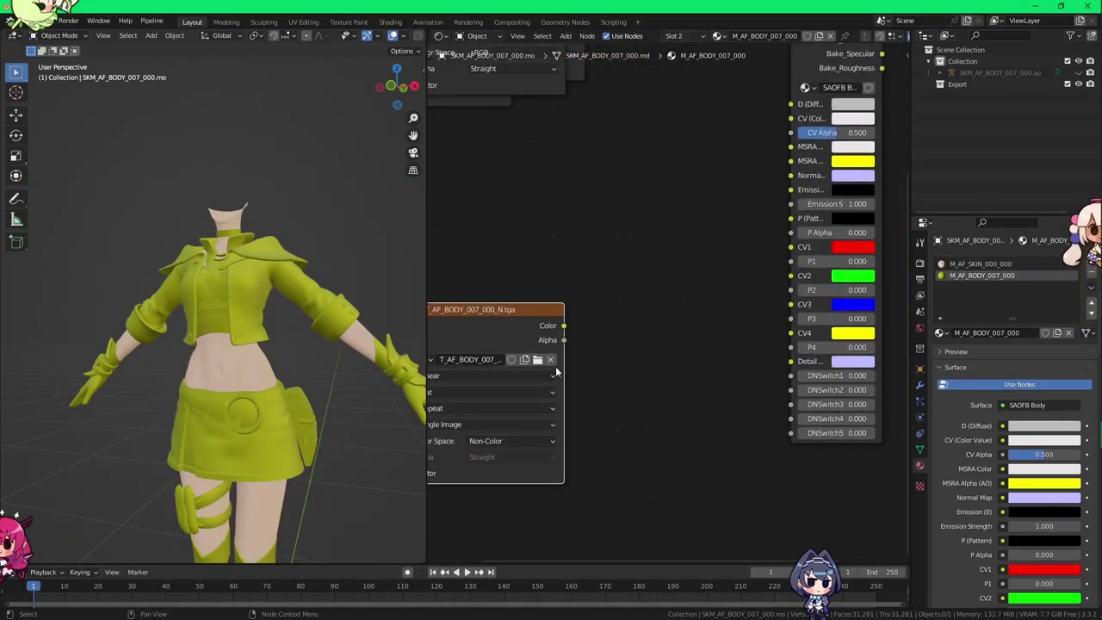
pyautogui.moveTo(565, 326); pyautogui.dragTo(637, 310)
pyautogui.moveTo(780, 184); pyautogui.dragTo(790, 176)
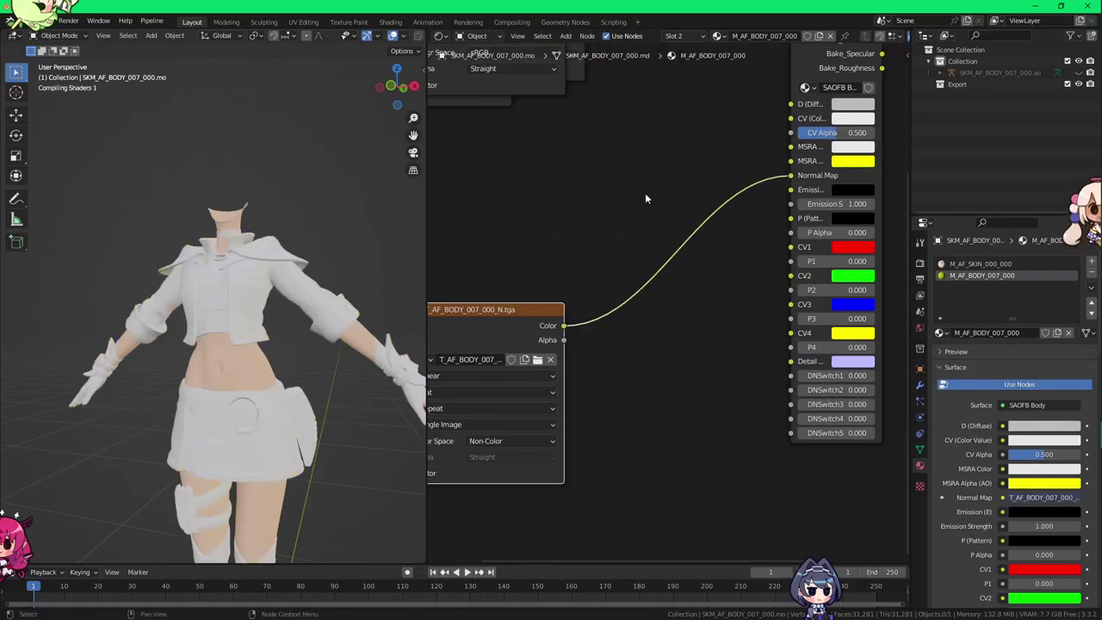
# Step: Move the T_AF_BODY_007_000_N texture node lower, well beneath the other body texture nodes
pyautogui.moveTo(636, 259); pyautogui.dragTo(638, 278, button='middle')
pyautogui.moveTo(610, 348); pyautogui.dragTo(624, 389, button='middle')
pyautogui.scroll(-1, 696, 236)
pyautogui.moveTo(551, 396); pyautogui.dragTo(584, 320, button='middle')
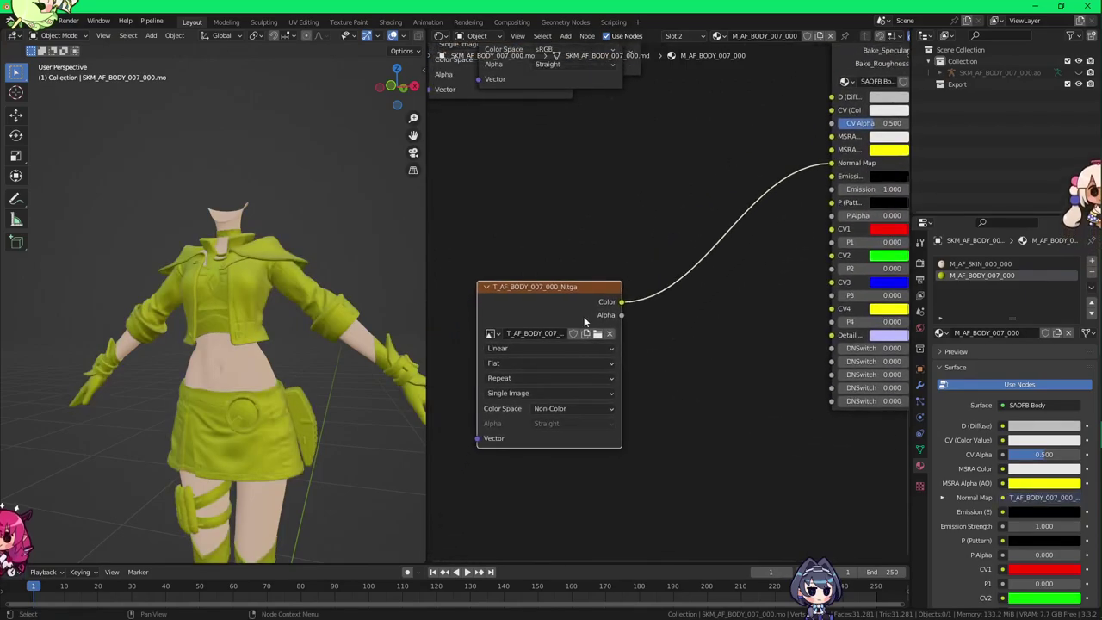
pyautogui.press('g')
pyautogui.click(422, 411)
pyautogui.moveTo(488, 351); pyautogui.dragTo(531, 325, button='middle')
pyautogui.press('g')
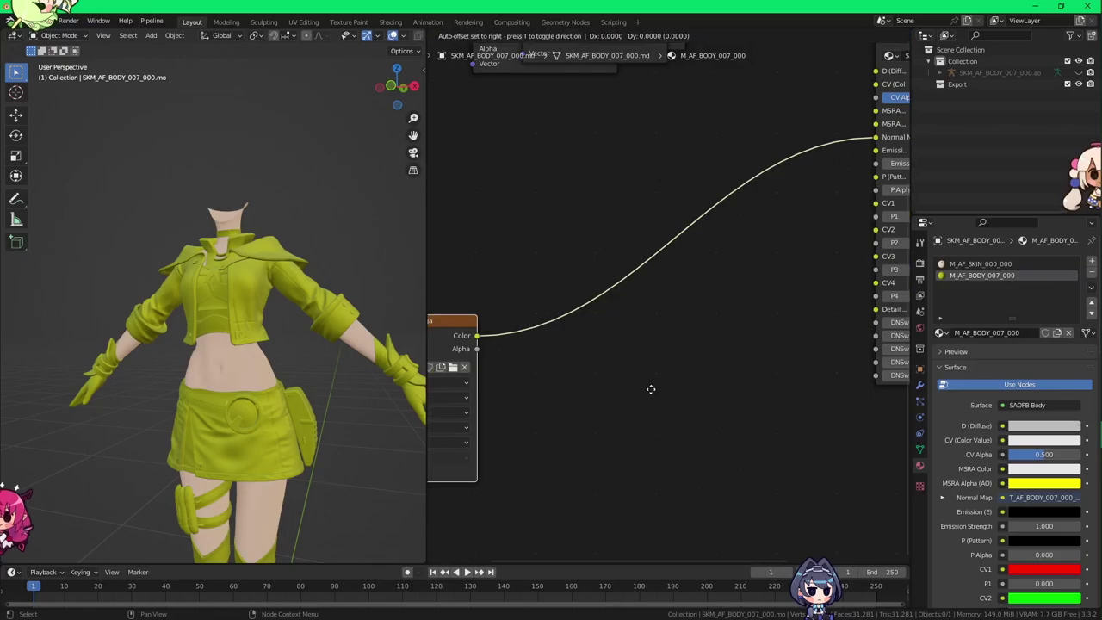
pyautogui.click(814, 427)
pyautogui.click(814, 427)
# Step: Place the T_AF_BODY_007_000_MSRA texture node above the N node and set its color space to Non-Color
pyautogui.scroll(5, 324, 352)
pyautogui.moveTo(325, 355); pyautogui.dragTo(337, 311, button='middle')
pyautogui.scroll(-3, 328, 384)
pyautogui.scroll(-2, 577, 237)
pyautogui.moveTo(637, 183); pyautogui.dragTo(675, 352, button='middle')
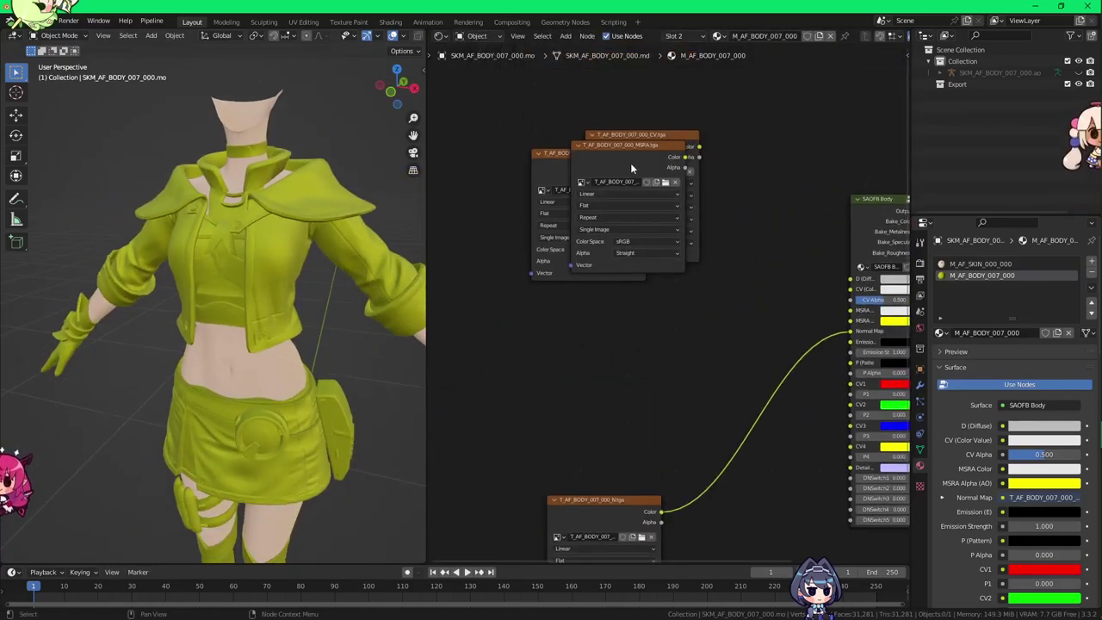
pyautogui.moveTo(630, 168); pyautogui.dragTo(538, 339)
pyautogui.scroll(2, 560, 334)
pyautogui.click(558, 335)
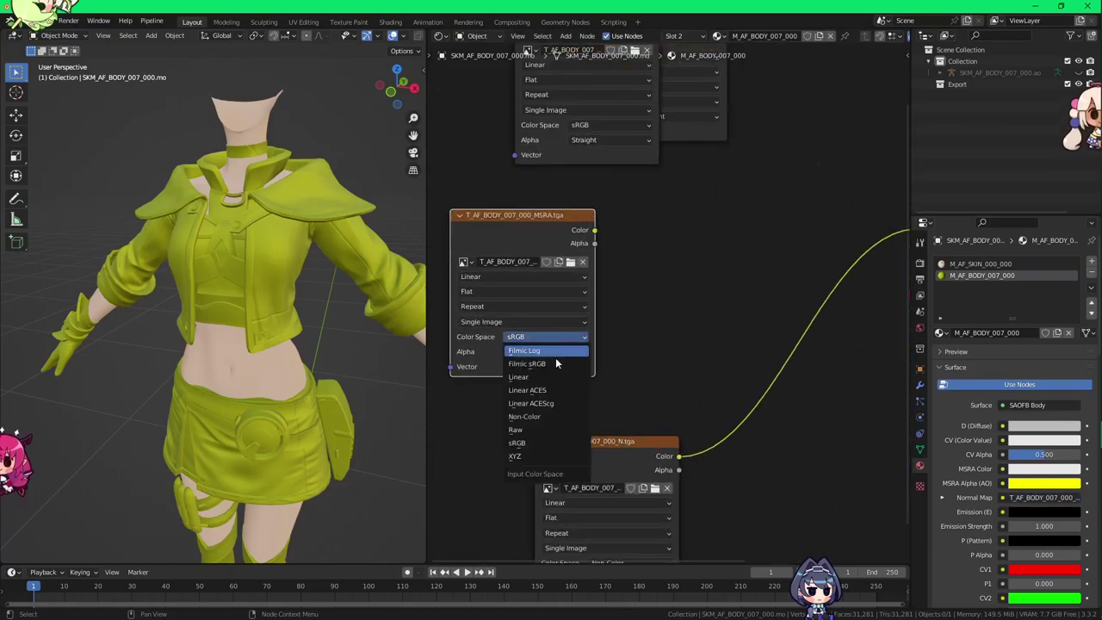
pyautogui.click(543, 416)
# Step: Connect the MSRA texture's Color to MSRA Color and its Alpha to MSRA Alpha (AO) on the SAOFB Body group
pyautogui.moveTo(606, 256); pyautogui.dragTo(509, 305, button='middle')
pyautogui.moveTo(497, 279); pyautogui.dragTo(529, 286)
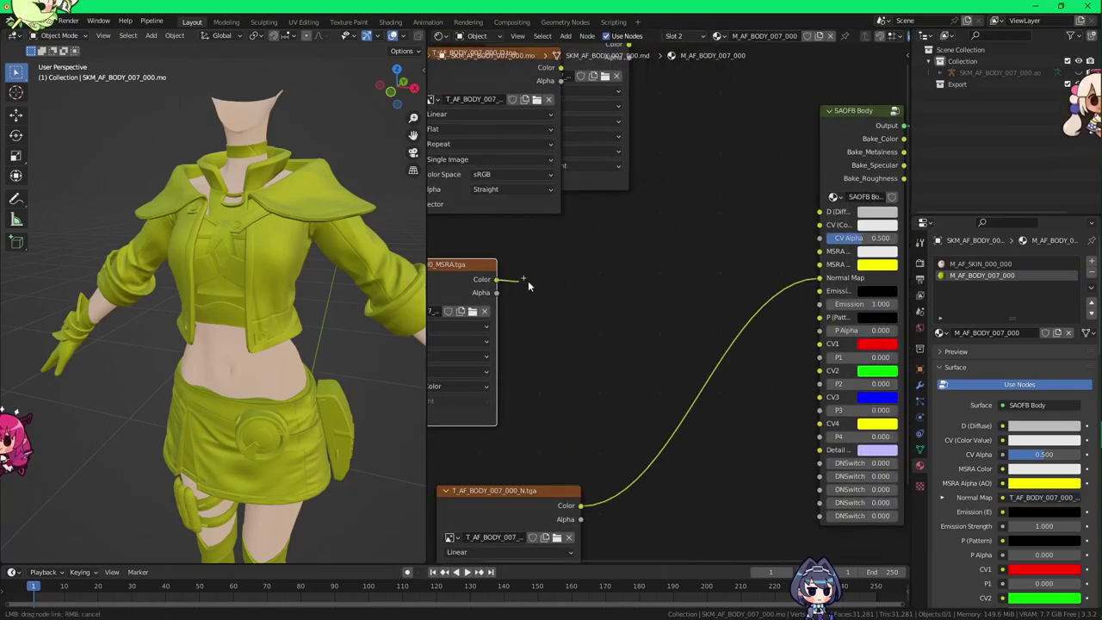
pyautogui.moveTo(822, 253); pyautogui.dragTo(820, 252)
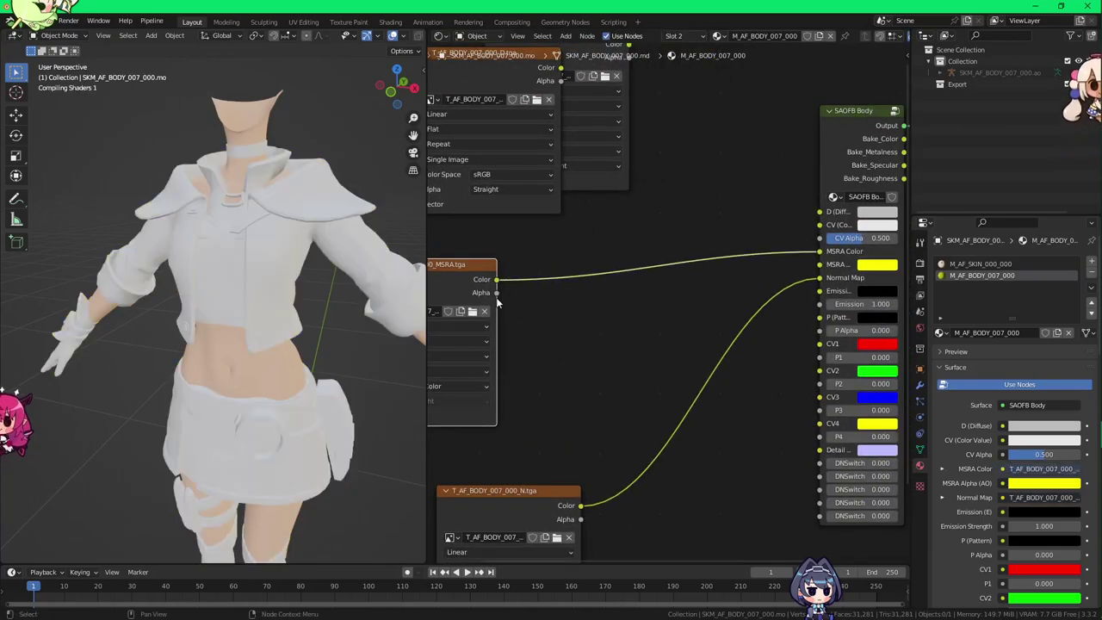
pyautogui.moveTo(710, 293); pyautogui.dragTo(827, 272)
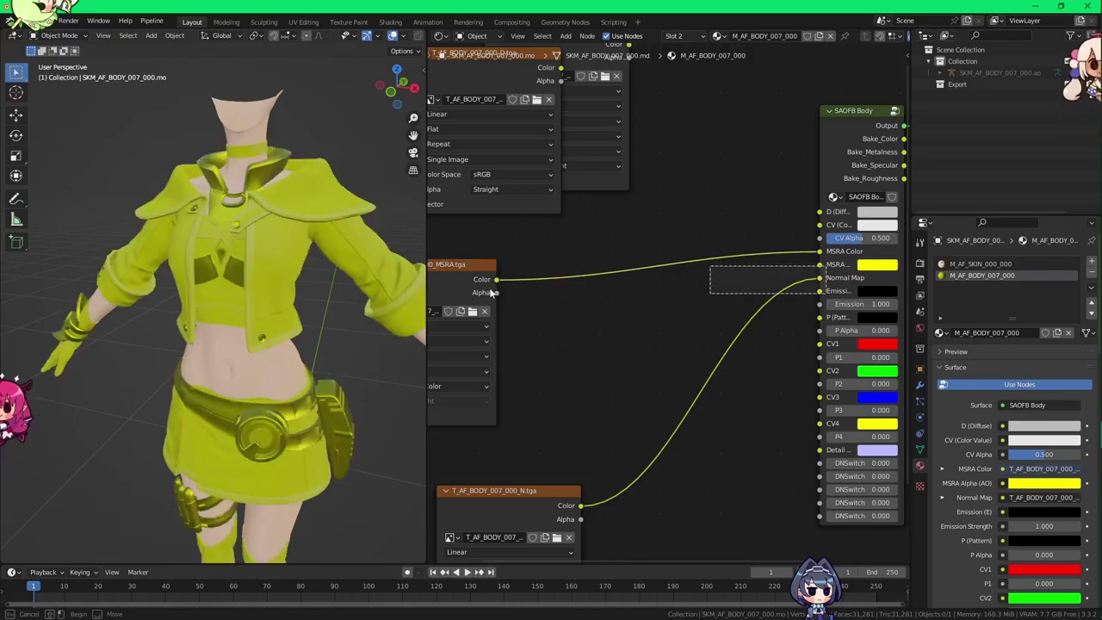
pyautogui.click(495, 294)
pyautogui.moveTo(816, 268); pyautogui.dragTo(819, 264)
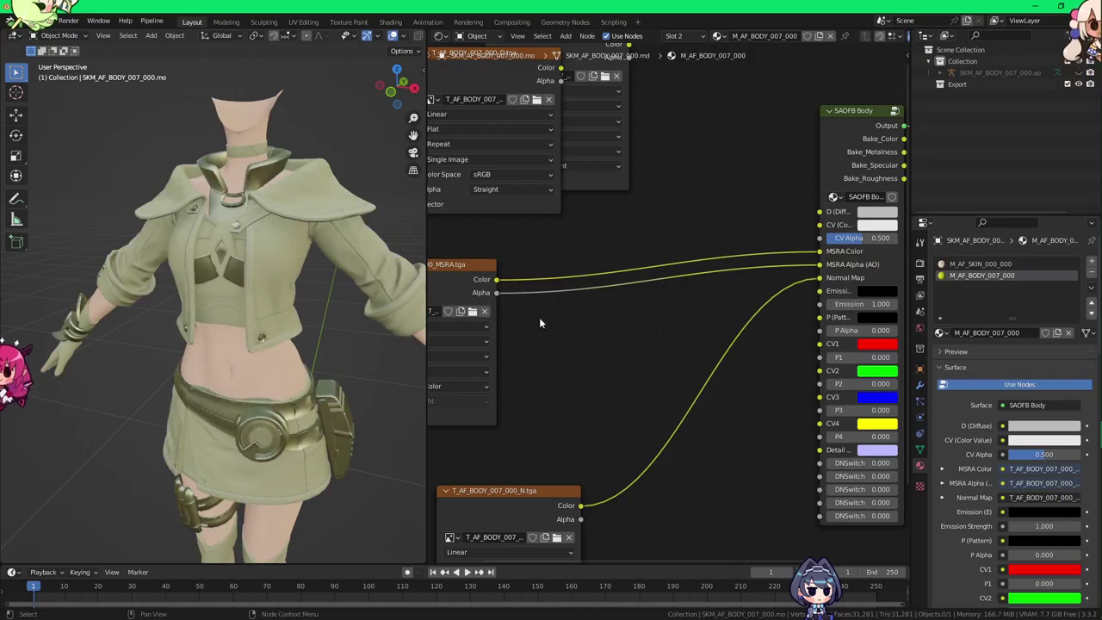
pyautogui.click(496, 273)
pyautogui.moveTo(508, 295); pyautogui.dragTo(559, 327)
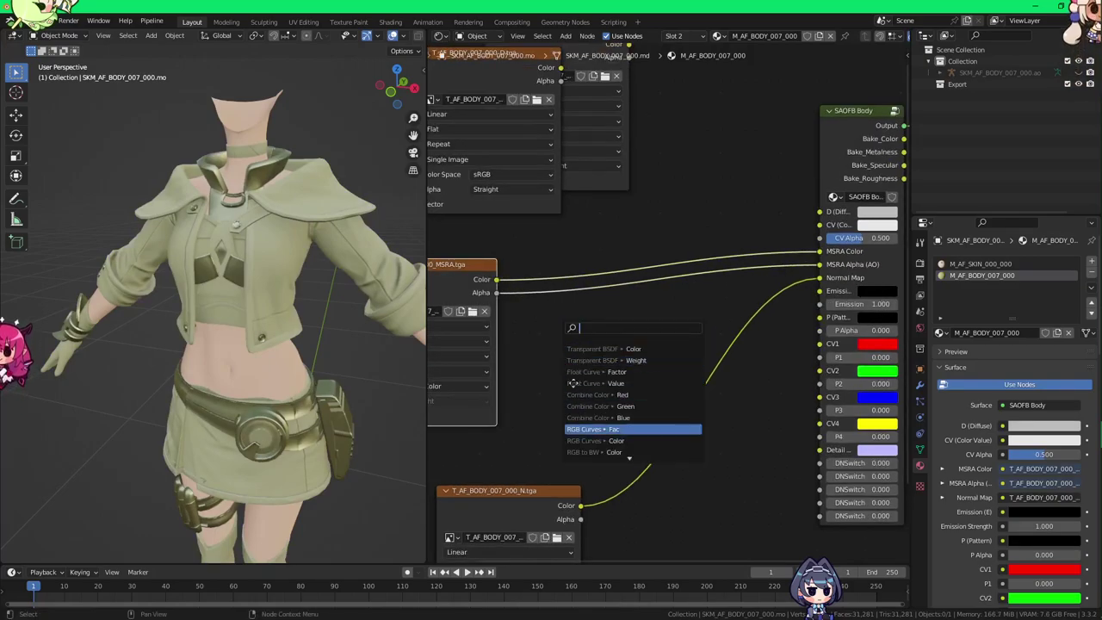
pyautogui.click(603, 429)
pyautogui.hotkey('ctrl', 'z')
pyautogui.hotkey('ctrl', 'z')
pyautogui.hotkey('ctrl', 'z')
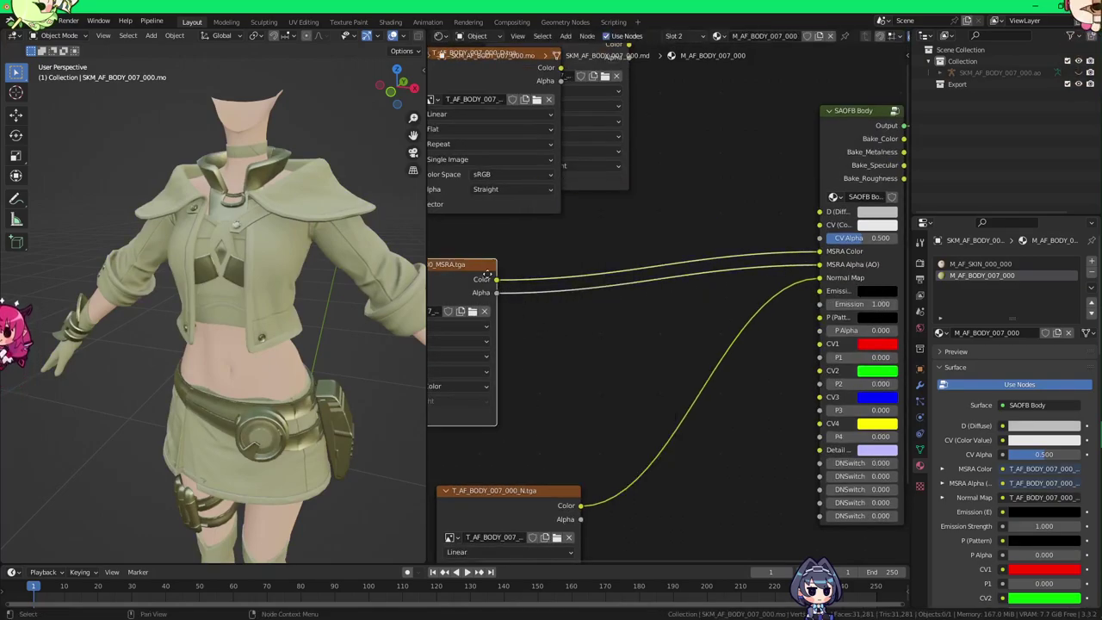
pyautogui.hotkey('ctrl', 'z')
# Step: Place the T_AF_BODY_007_000_CV texture node beneath the D texture and set its alpha mode to Channel Packed
pyautogui.moveTo(650, 280); pyautogui.dragTo(749, 335, button='middle')
pyautogui.moveTo(589, 135); pyautogui.dragTo(468, 263)
pyautogui.hotkey('ctrl', 'z')
pyautogui.hotkey('ctrl', 'z')
pyautogui.hotkey('ctrl', 'z')
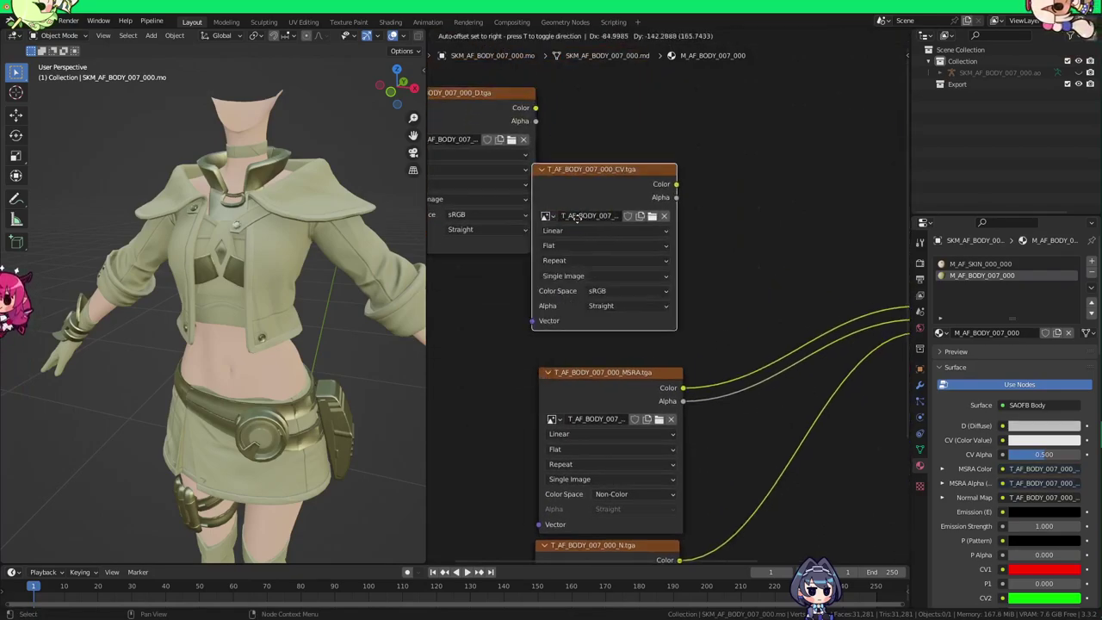
pyautogui.click(508, 414)
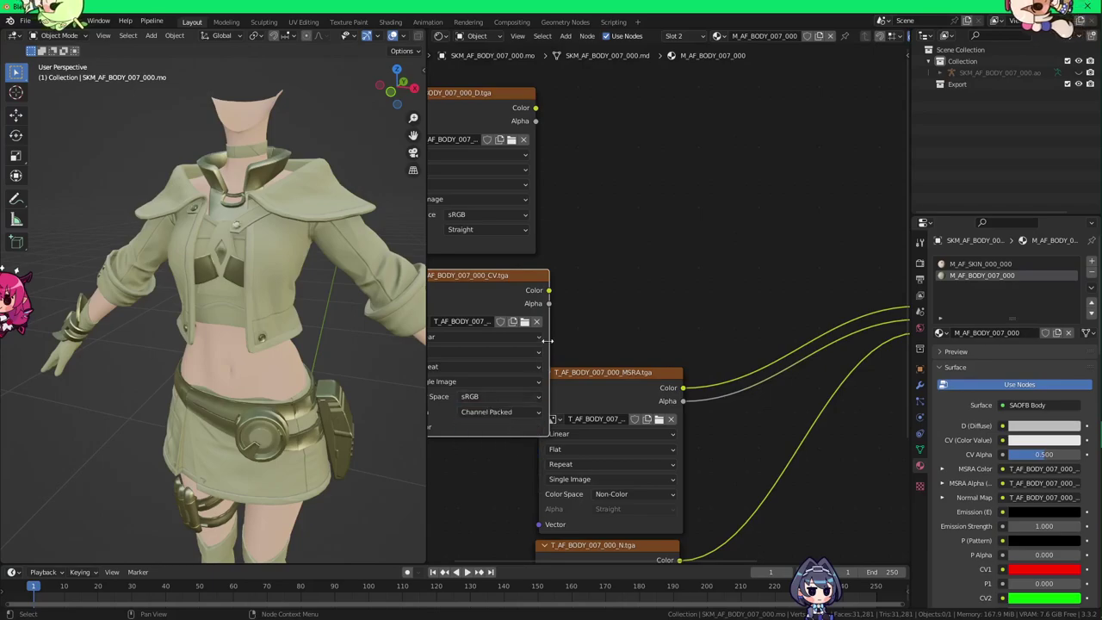
pyautogui.click(487, 444)
# Step: Connect the CV texture's Color to CV (Color Value) and its Alpha to CV Alpha on the SAOFB Body group
pyautogui.scroll(-1, 572, 316)
pyautogui.moveTo(571, 315); pyautogui.dragTo(485, 310, button='middle')
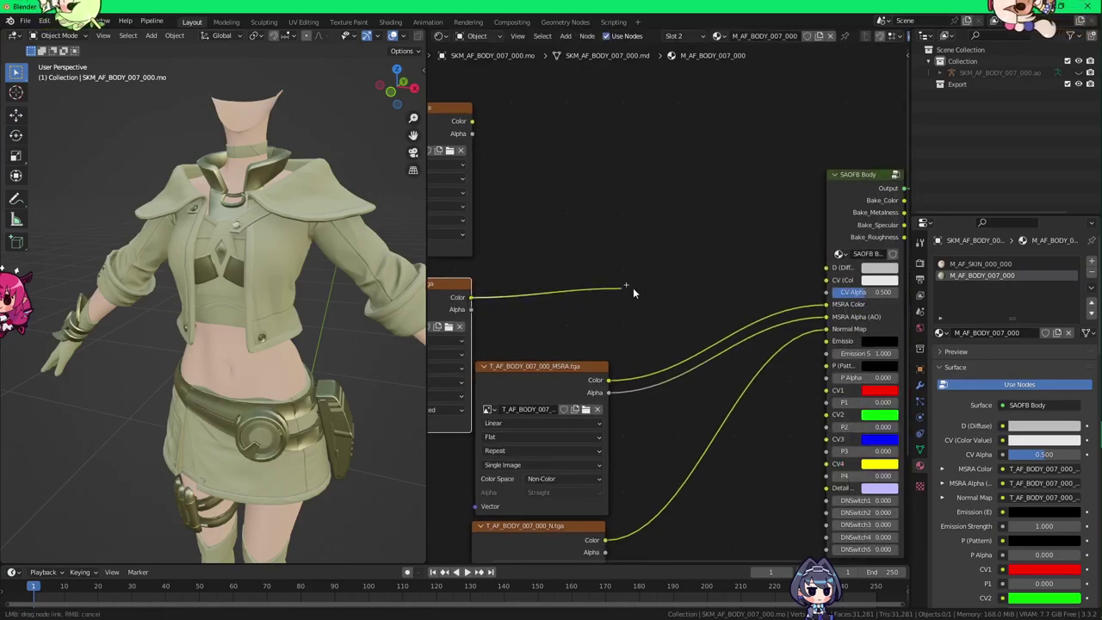
pyautogui.moveTo(634, 289); pyautogui.dragTo(808, 297)
pyautogui.moveTo(471, 309); pyautogui.dragTo(485, 311)
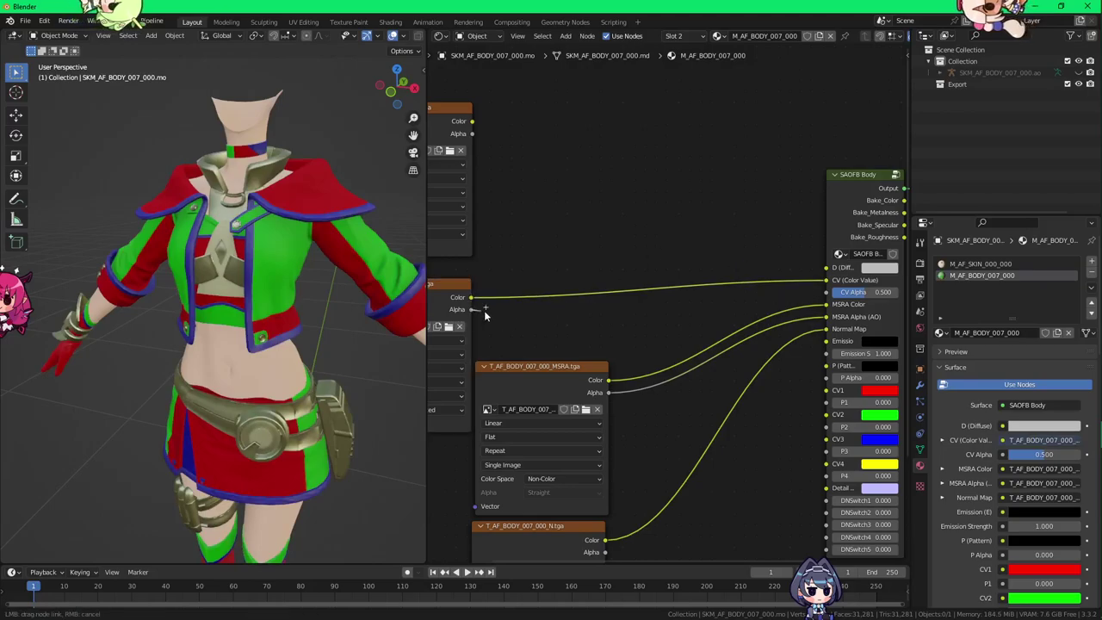
pyautogui.moveTo(802, 299); pyautogui.dragTo(825, 293)
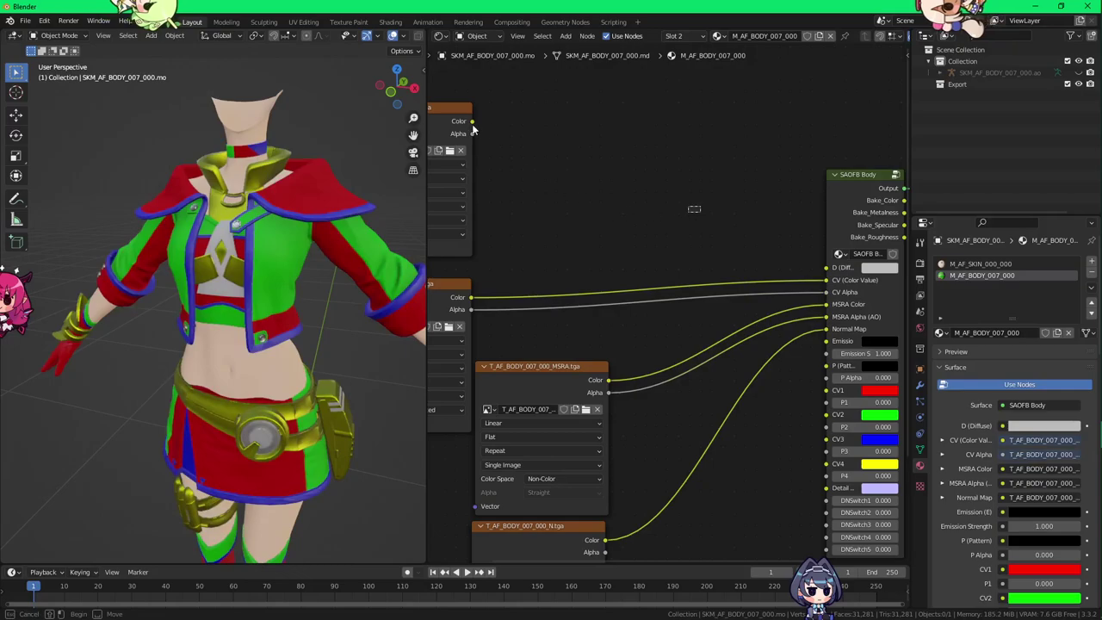
# Step: Connect the D texture's Color to D (Diffuse) on the SAOFB Body group and set the texture's alpha mode to Channel Packed
pyautogui.moveTo(768, 265); pyautogui.dragTo(822, 268)
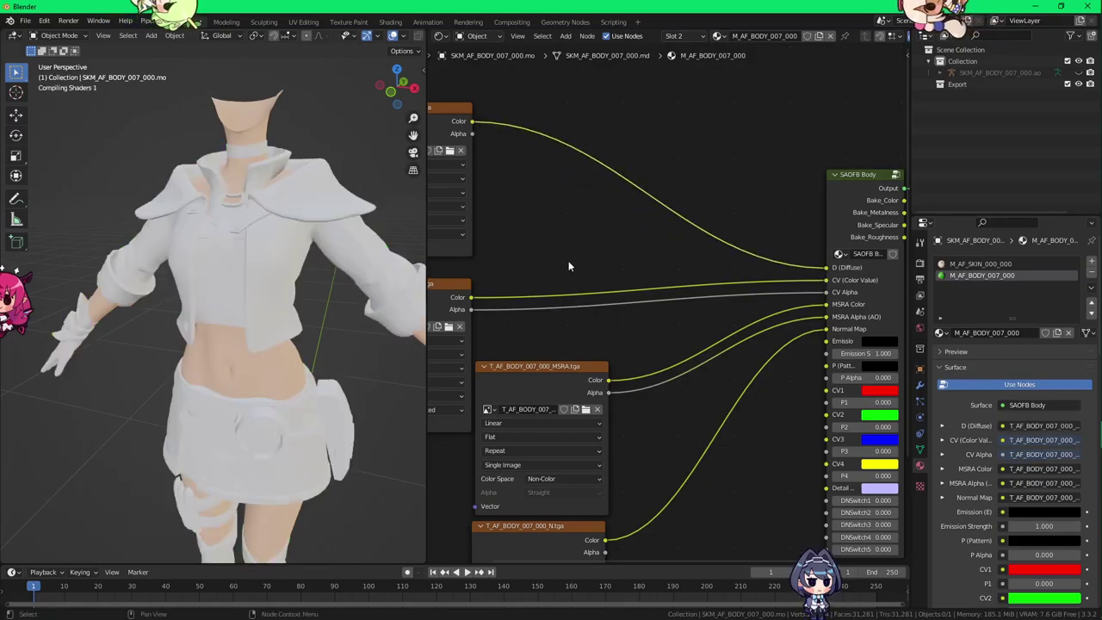
pyautogui.moveTo(569, 240); pyautogui.dragTo(553, 238, button='middle')
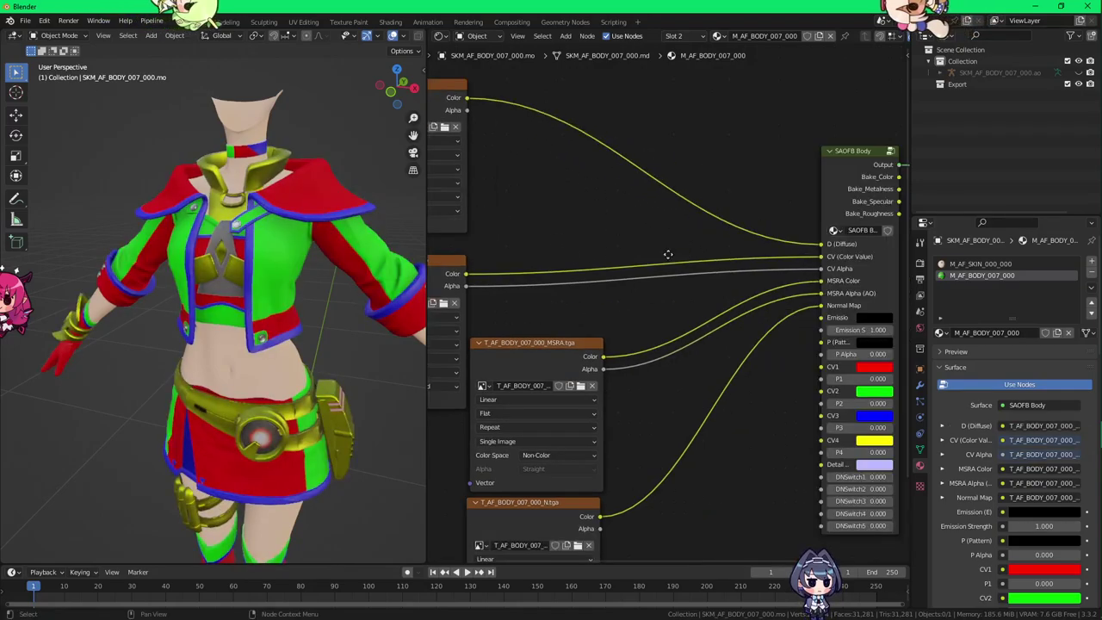
pyautogui.moveTo(668, 255); pyautogui.dragTo(636, 251, button='middle')
pyautogui.scroll(-1, 508, 229)
pyautogui.scroll(1, 508, 229)
pyautogui.moveTo(523, 231); pyautogui.dragTo(712, 261, button='middle')
pyautogui.click(579, 236)
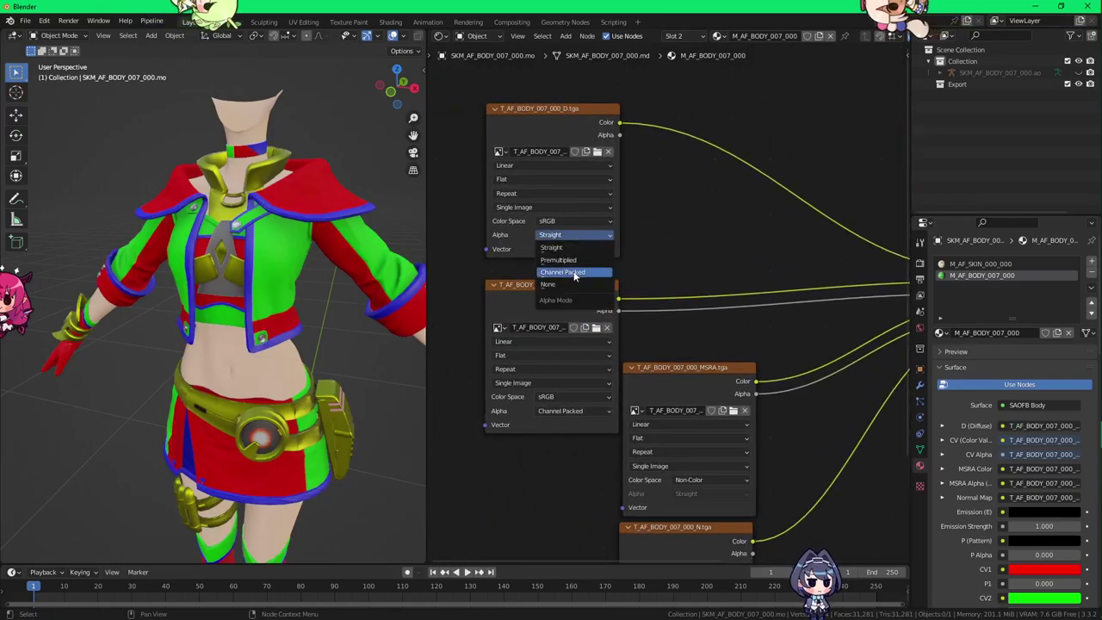
pyautogui.click(575, 272)
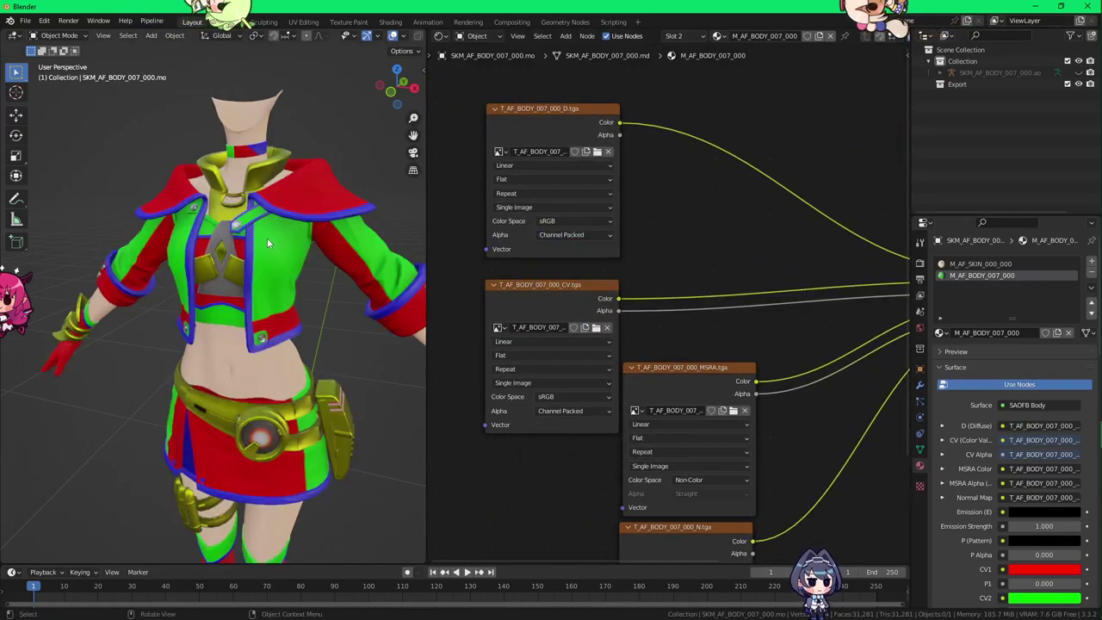
# Step: Check the textured outfit, then unhide the SKM_AF_BODY_007_000.ao armature and leave it deselected
pyautogui.moveTo(302, 275); pyautogui.dragTo(172, 157, button='middle')
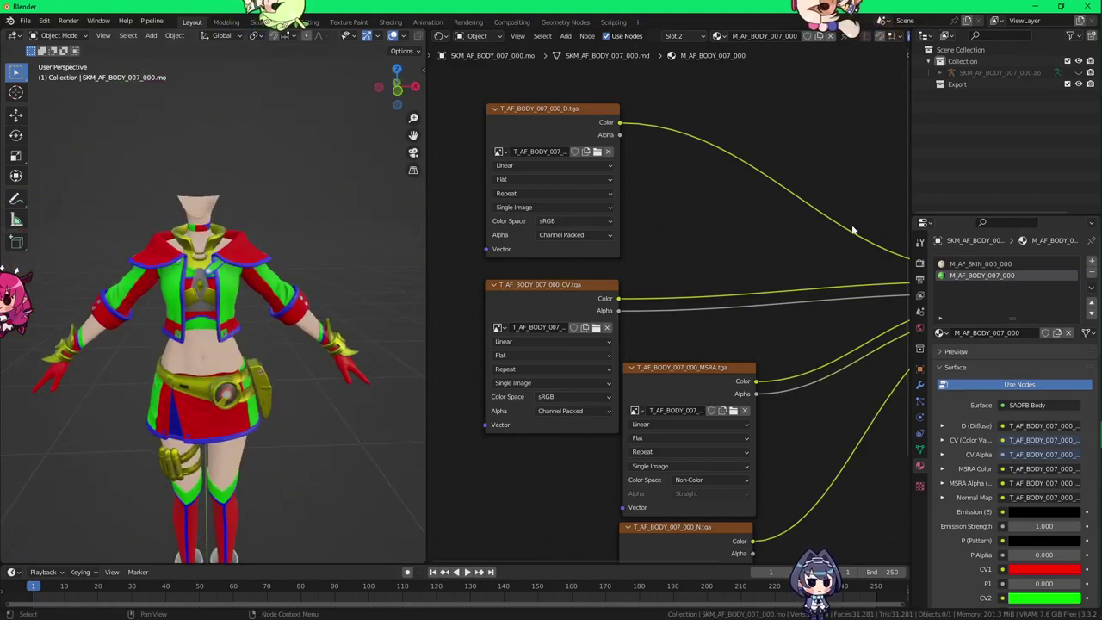
pyautogui.click(1081, 73)
pyautogui.click(951, 74)
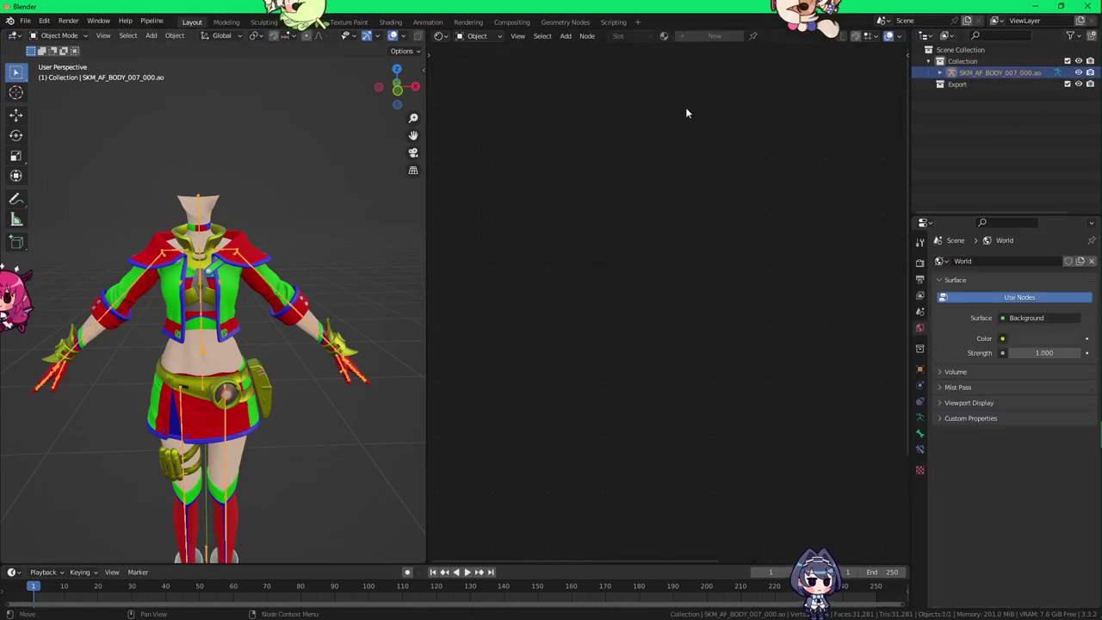
pyautogui.click(328, 219)
pyautogui.scroll(-4, 323, 222)
pyautogui.moveTo(207, 245); pyautogui.dragTo(292, 257, button='middle')
pyautogui.press('KP_1')
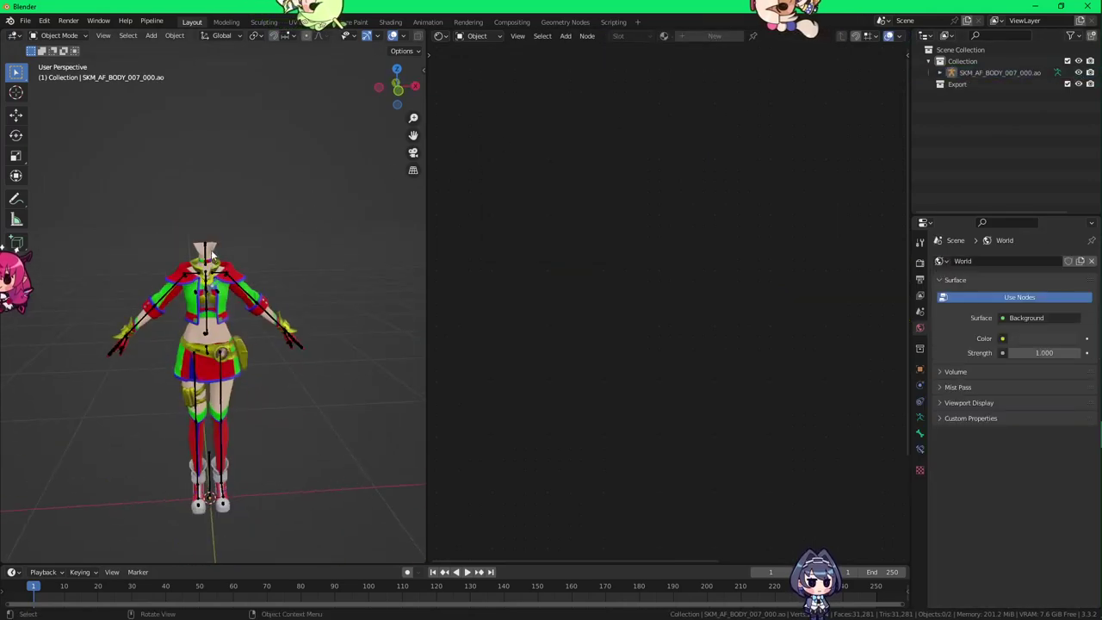
# Step: Start a PSK import and browse to the Female model's Face directory
pyautogui.press('n')
pyautogui.click(420, 258)
pyautogui.click(369, 83)
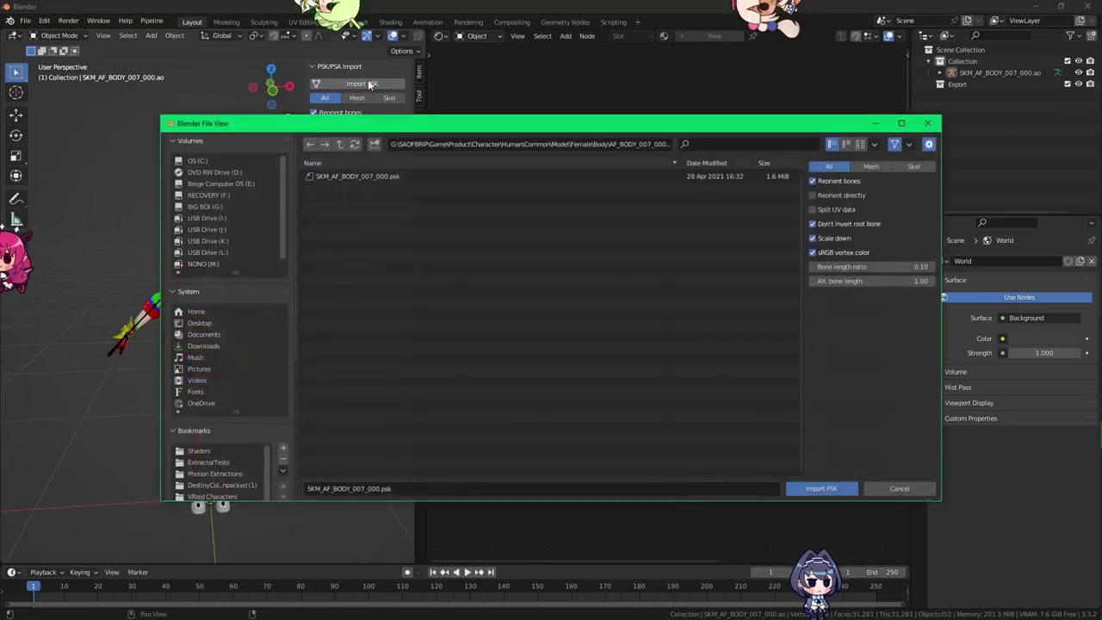
pyautogui.click(339, 145)
pyautogui.click(342, 146)
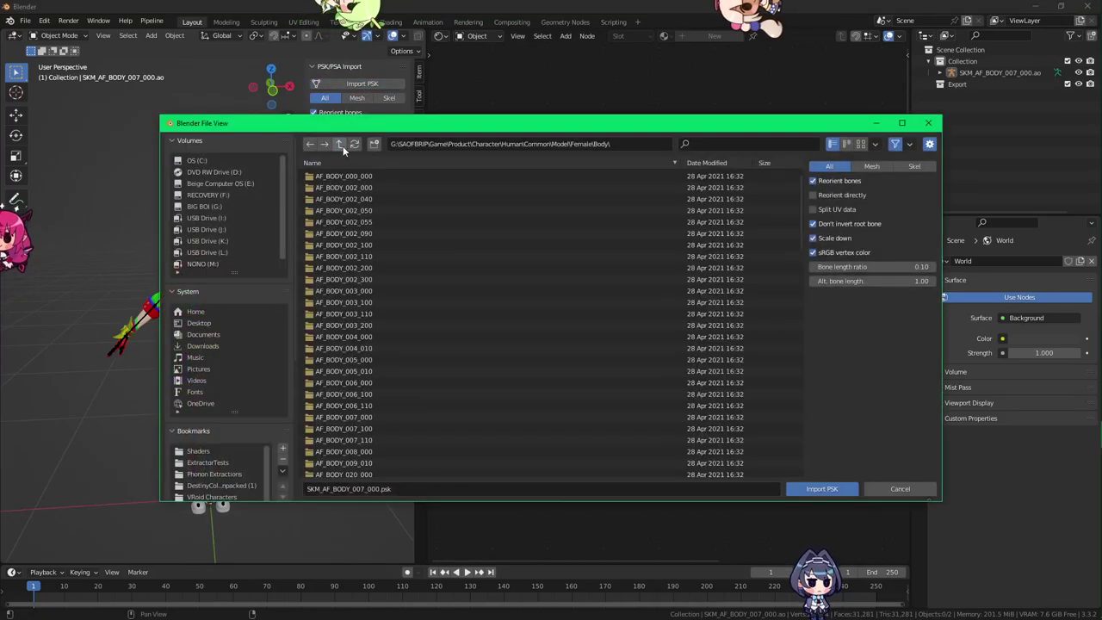
pyautogui.click(343, 145)
pyautogui.click(348, 200)
pyautogui.doubleClick(348, 200)
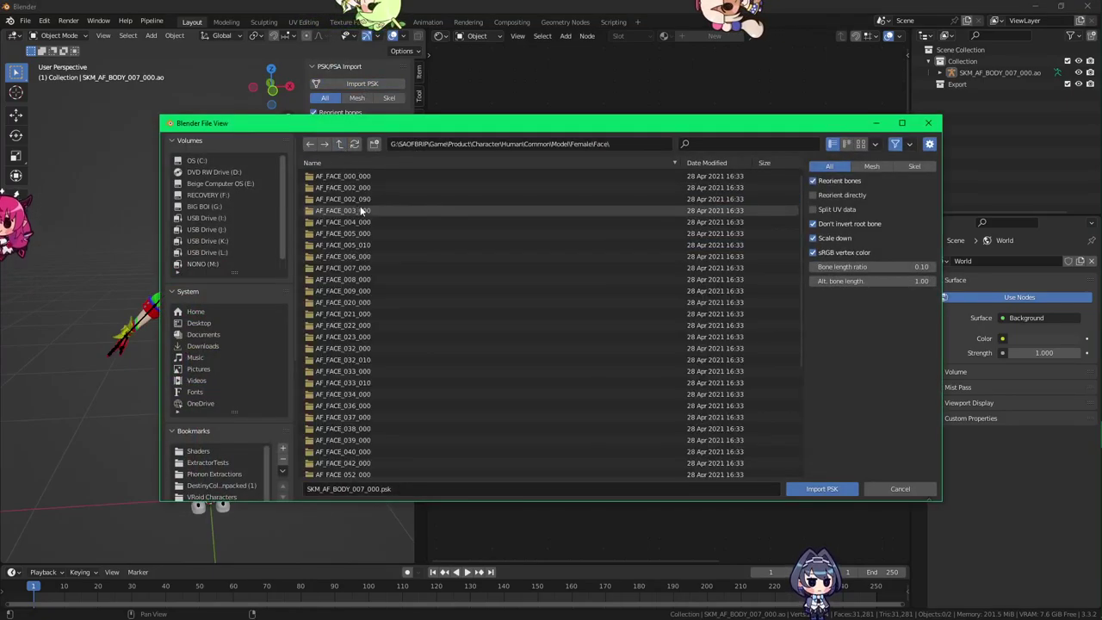
# Step: Import SKM_AF_FACE_042_000.psk from the AF_FACE_042_000 folder and inspect the face at the body's feet
pyautogui.scroll(-5, 386, 229)
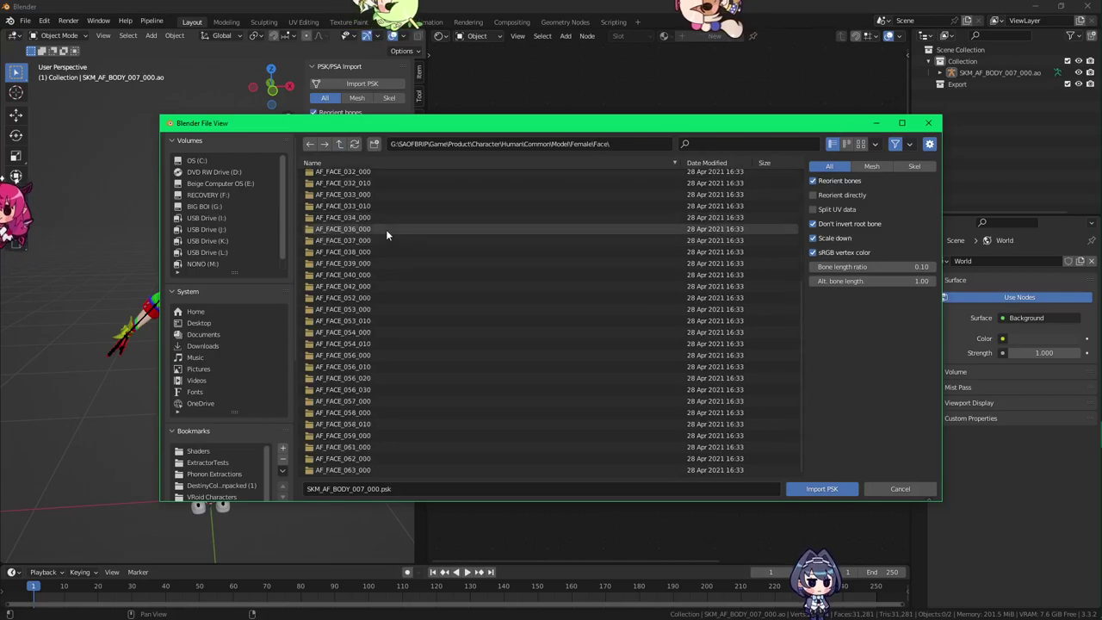
pyautogui.doubleClick(387, 286)
pyautogui.doubleClick(348, 187)
pyautogui.doubleClick(364, 179)
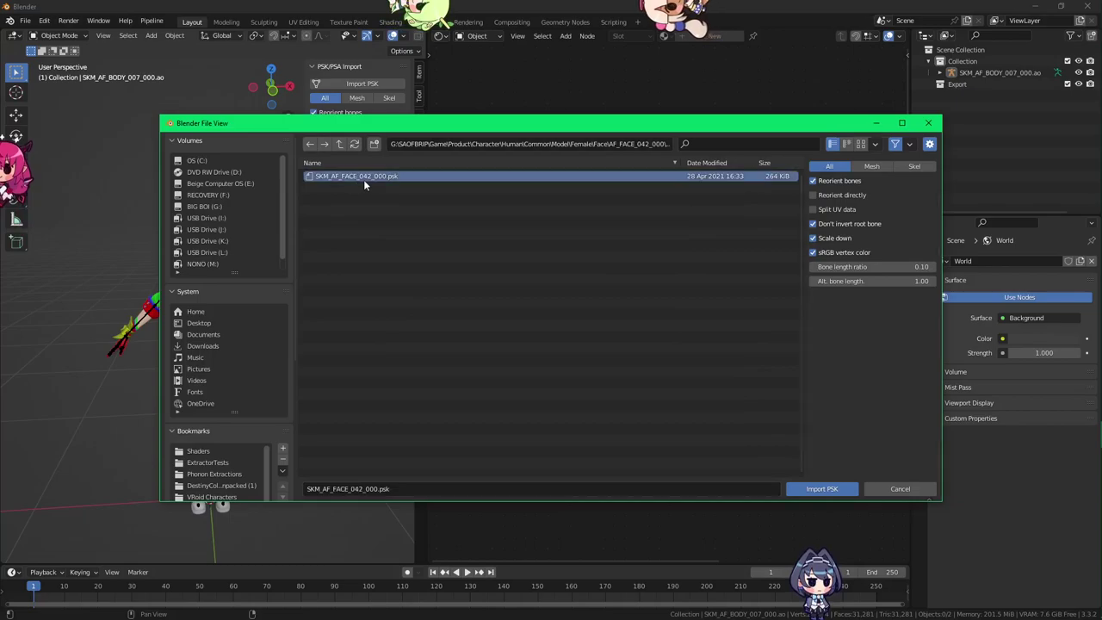
pyautogui.moveTo(220, 334); pyautogui.dragTo(244, 339, button='middle')
pyautogui.keyDown('shift'); pyautogui.moveTo(235, 377); pyautogui.dragTo(202, 196, button='middle'); pyautogui.keyUp('shift')
pyautogui.scroll(6, 201, 198)
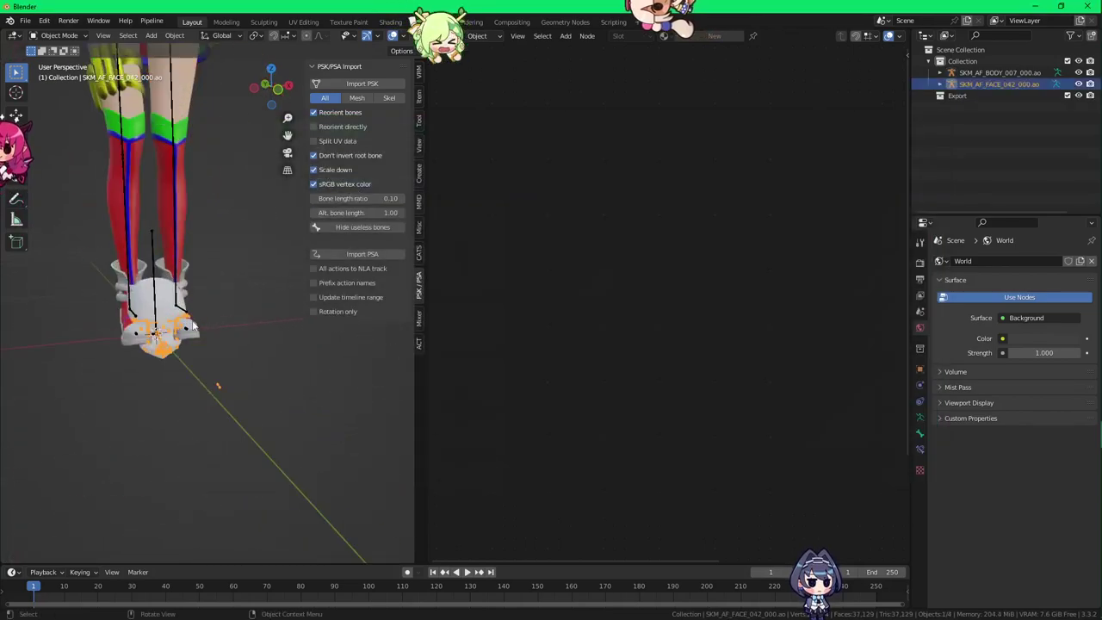
# Step: Select the SKM_AF_FACE_042_000 face mesh and shade it smooth
pyautogui.keyDown('shift'); pyautogui.moveTo(191, 320); pyautogui.dragTo(235, 259, button='middle'); pyautogui.keyUp('shift')
pyautogui.press('n')
pyautogui.scroll(3, 237, 311)
pyautogui.click(235, 258)
pyautogui.rightClick(235, 259)
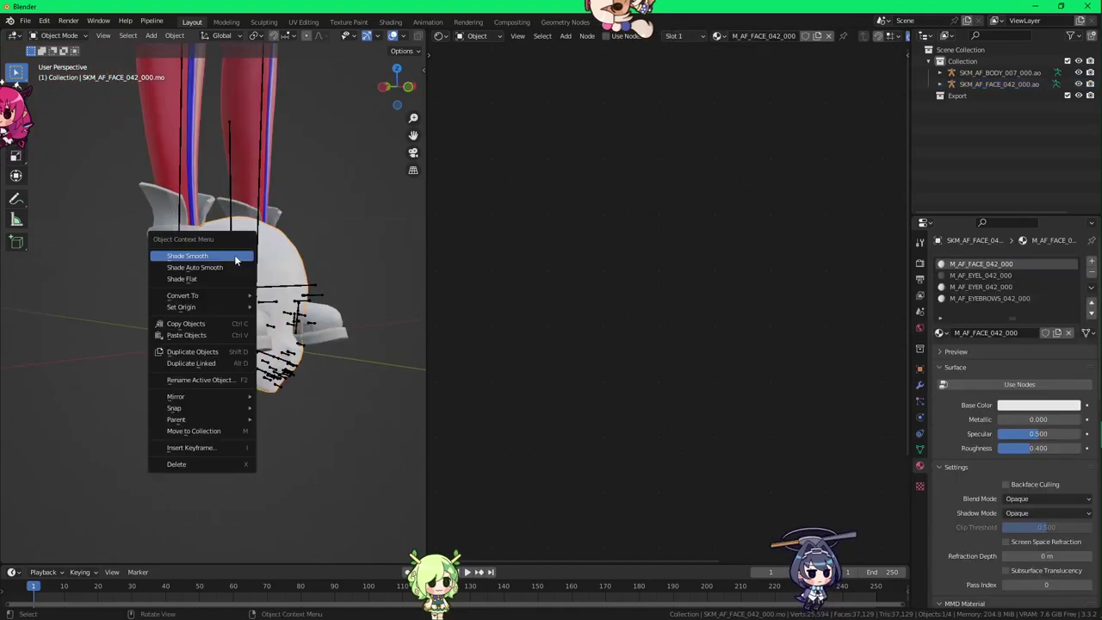
pyautogui.click(238, 256)
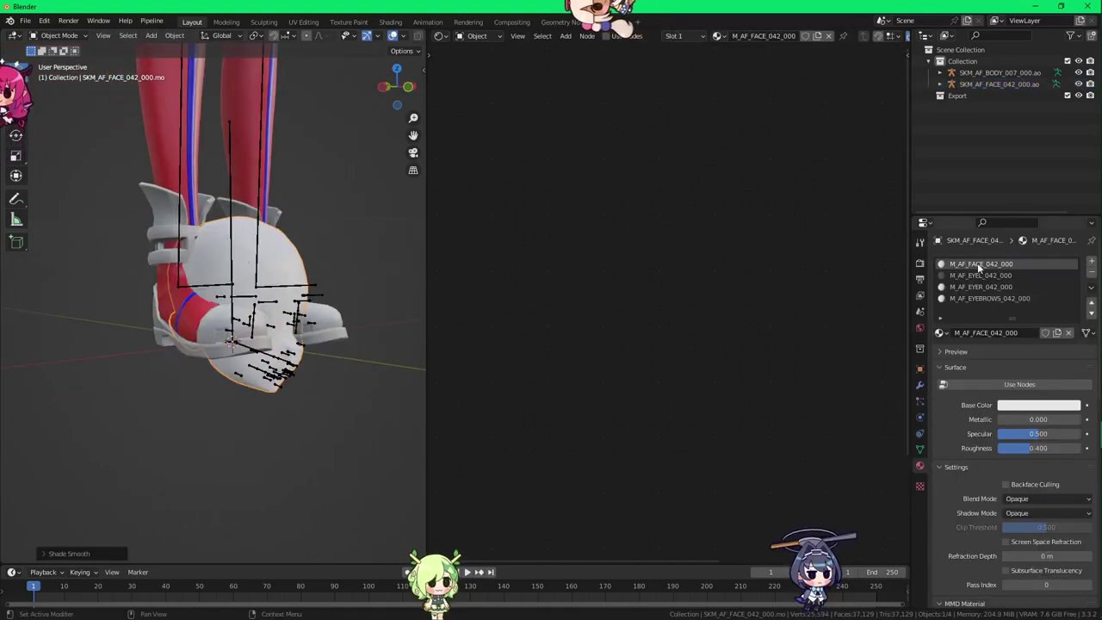
# Step: Enable nodes for the M_AF_FACE_042_000 material and delete its Principled BSDF node
pyautogui.click(628, 36)
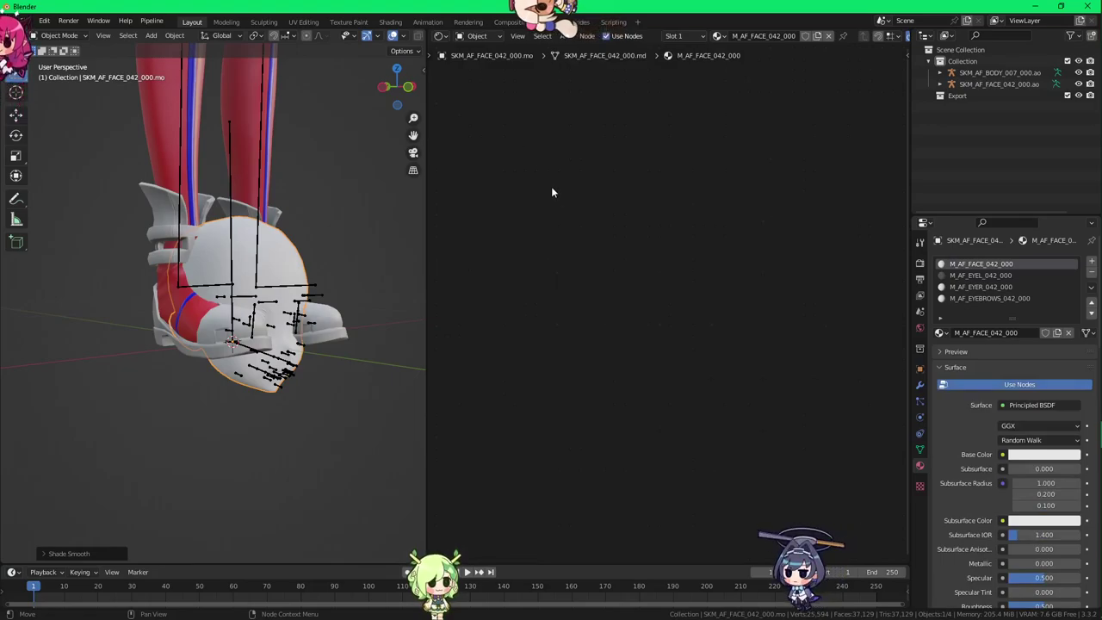
pyautogui.scroll(-5, 565, 172)
pyautogui.moveTo(729, 236); pyautogui.dragTo(596, 240, button='middle')
pyautogui.scroll(4, 679, 241)
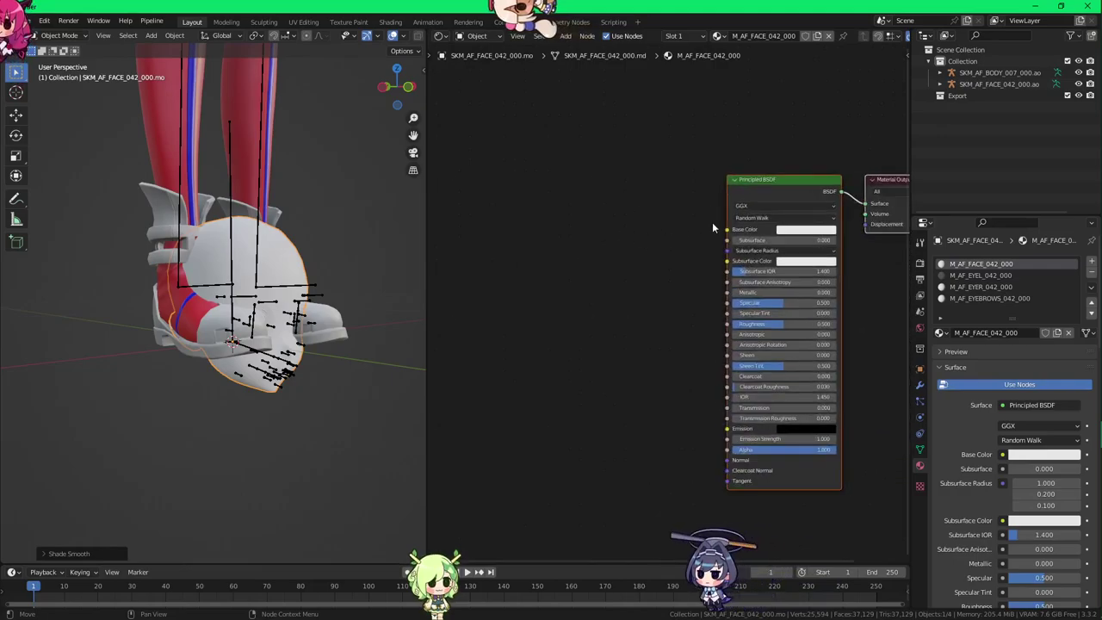
pyautogui.click(764, 188)
pyautogui.press('x')
# Step: Add the SAOFB Face group and connect its Output to the Material Output's Surface
pyautogui.moveTo(708, 230); pyautogui.dragTo(670, 237, button='middle')
pyautogui.hotkey('shift', 'a')
pyautogui.moveTo(648, 236)
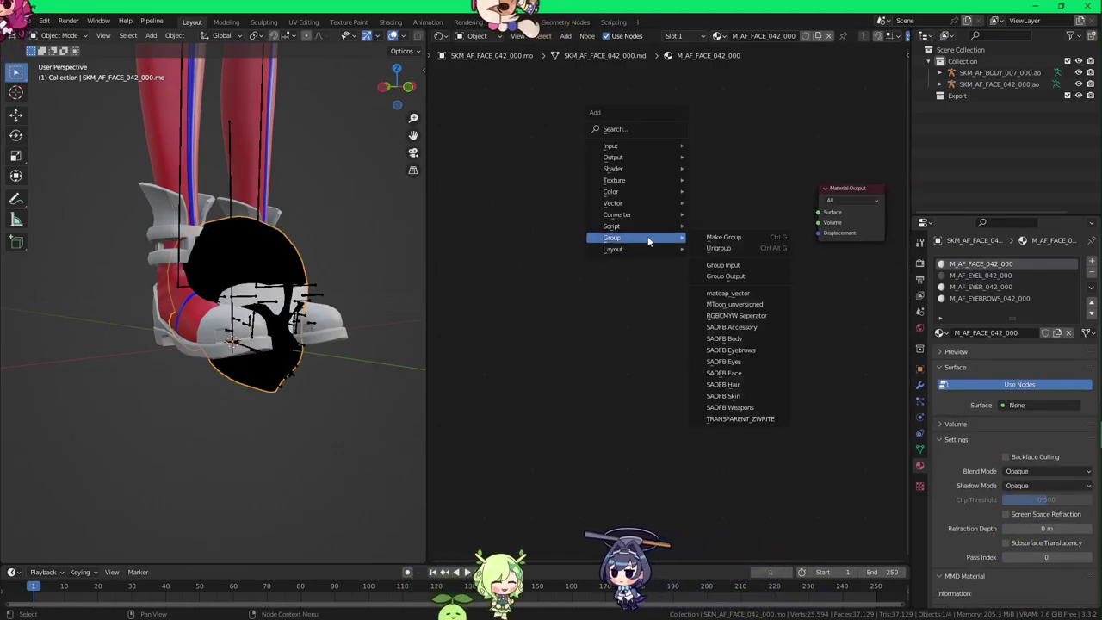
pyautogui.click(738, 373)
pyautogui.click(728, 203)
pyautogui.keyDown('ctrl'); pyautogui.keyDown('shift'); pyautogui.click(728, 204); pyautogui.keyUp('shift'); pyautogui.keyUp('ctrl')
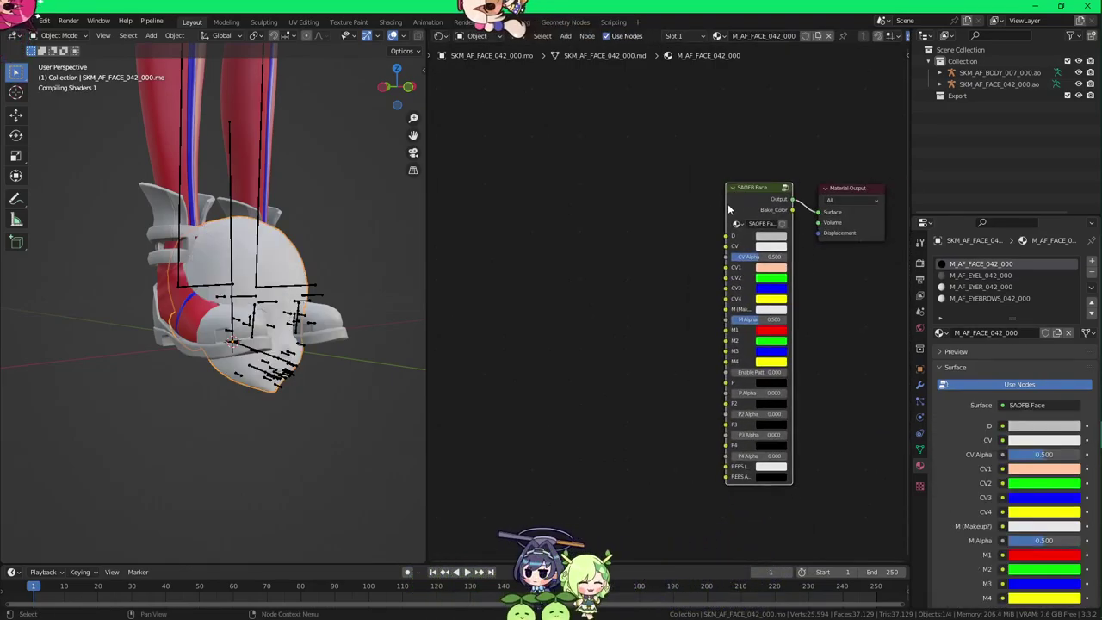
# Step: Switch to File Explorer and open AF_FACE_042_000's Texture folder under the Female model's Face directory
pyautogui.hotkey('alt', 'Tab')
pyautogui.click(441, 148)
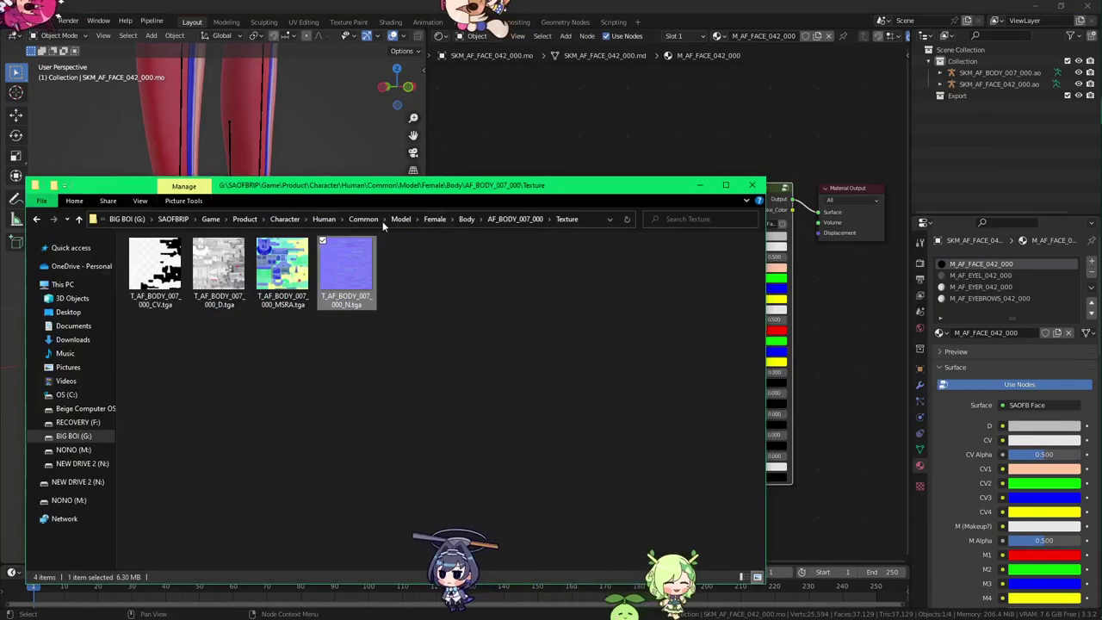
pyautogui.click(467, 222)
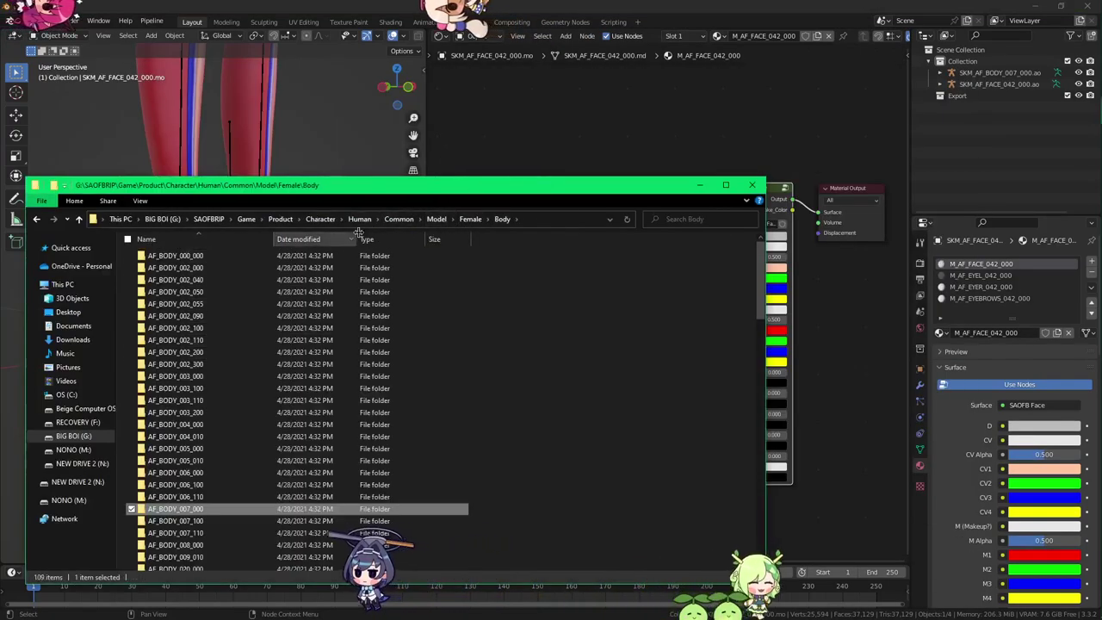
pyautogui.click(461, 221)
pyautogui.doubleClick(222, 284)
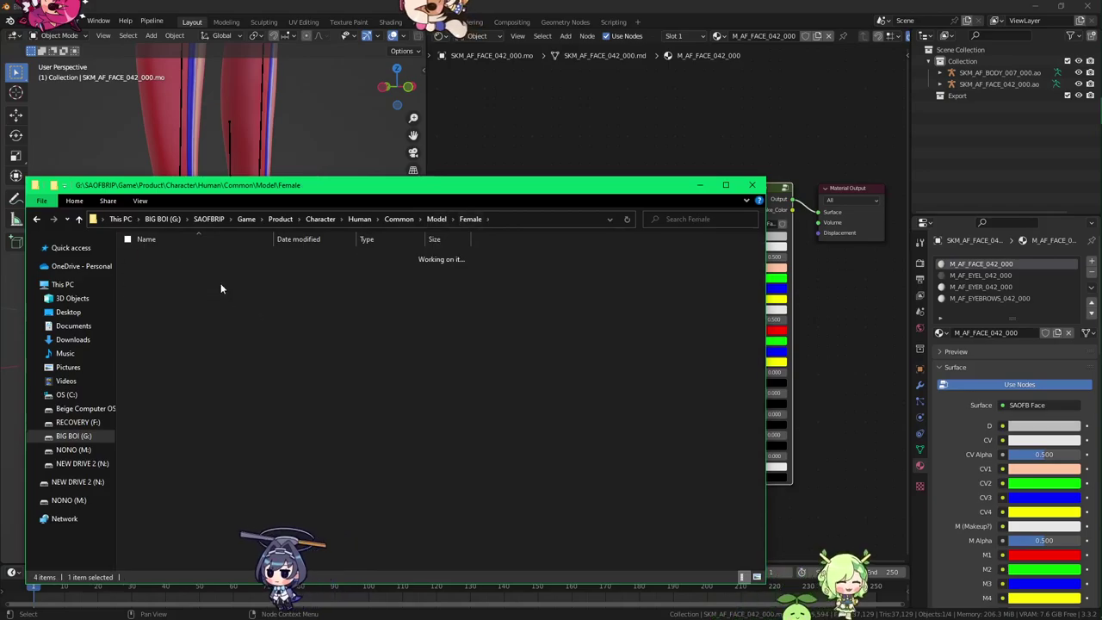
pyautogui.scroll(-1, 211, 362)
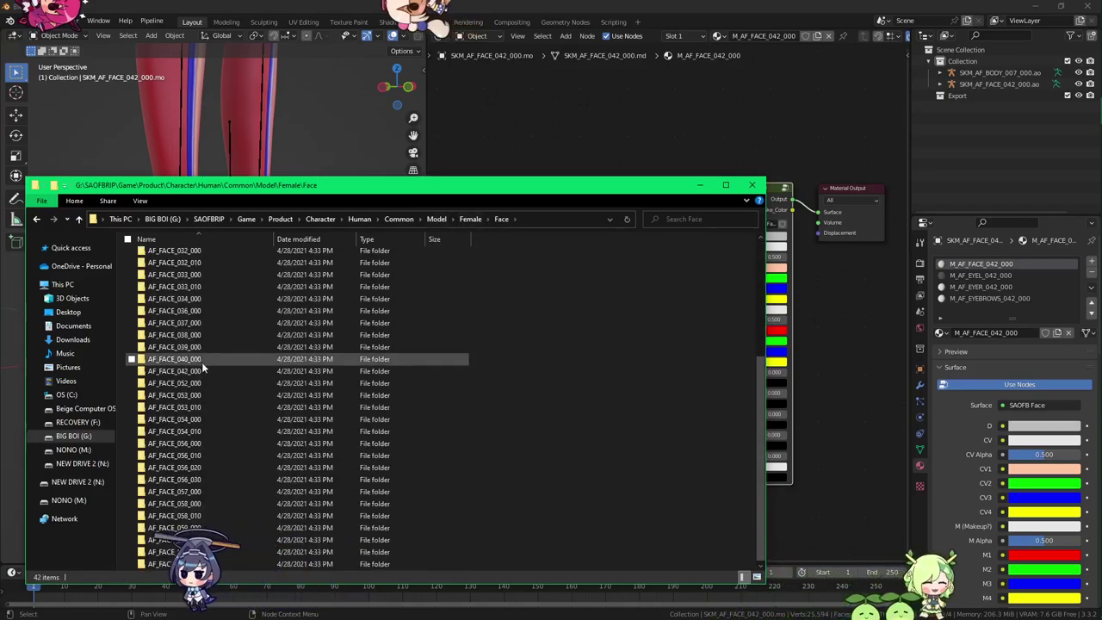
pyautogui.click(201, 370)
pyautogui.doubleClick(201, 371)
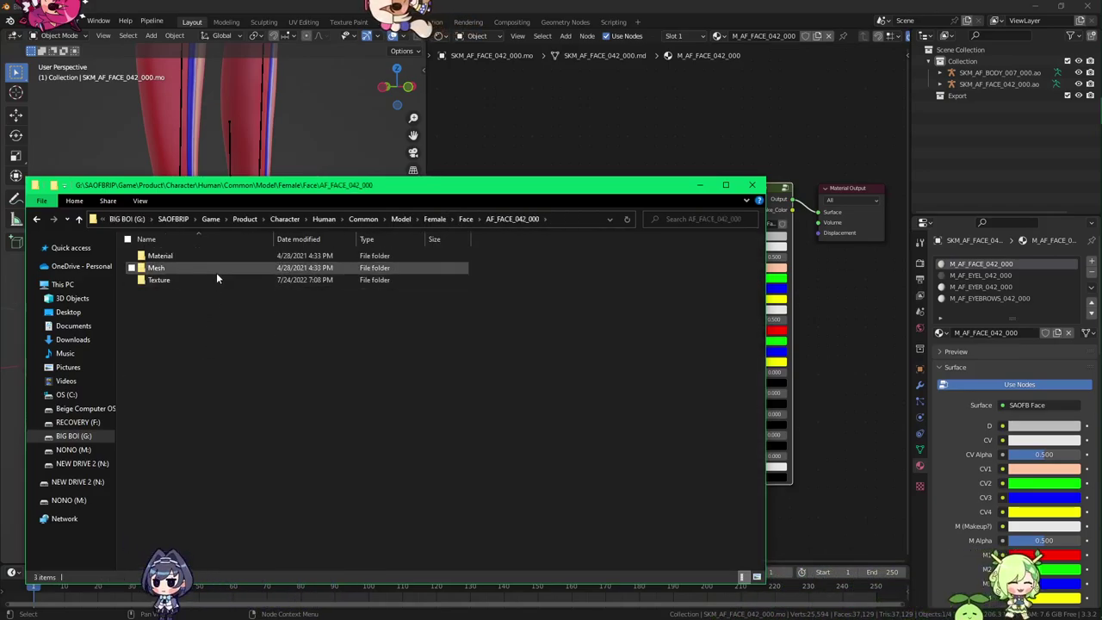
pyautogui.click(210, 280)
pyautogui.doubleClick(206, 280)
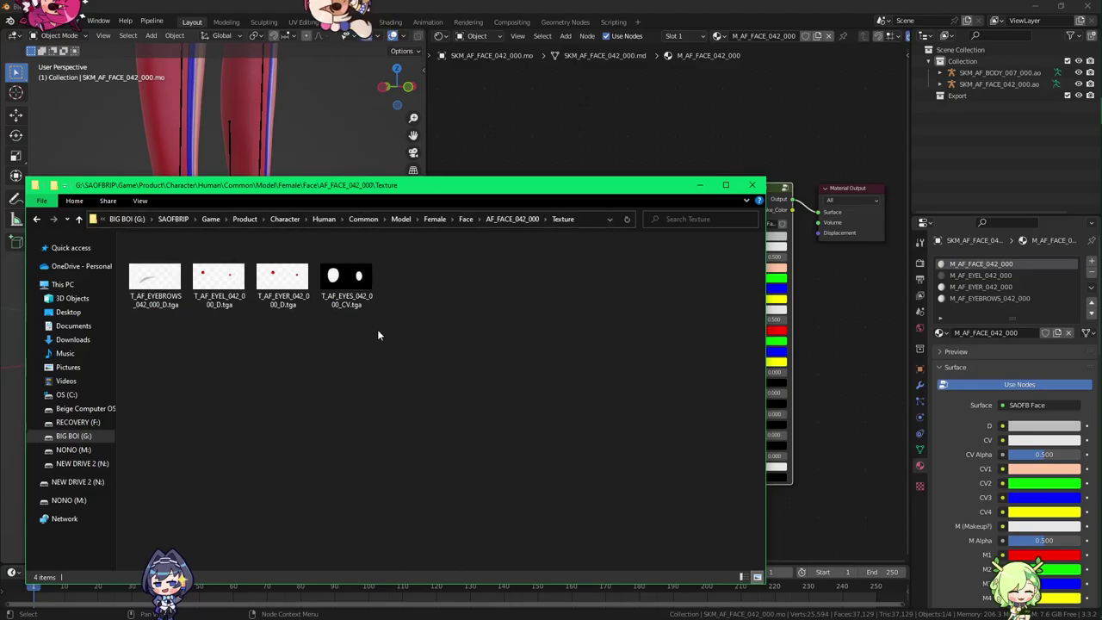
# Step: Check the face from the front in Blender, then open AF_FACE_000_000's Texture folder in File Explorer
pyautogui.click(517, 156)
pyautogui.moveTo(168, 291); pyautogui.dragTo(248, 314, button='middle')
pyautogui.hotkey('alt', 'Tab')
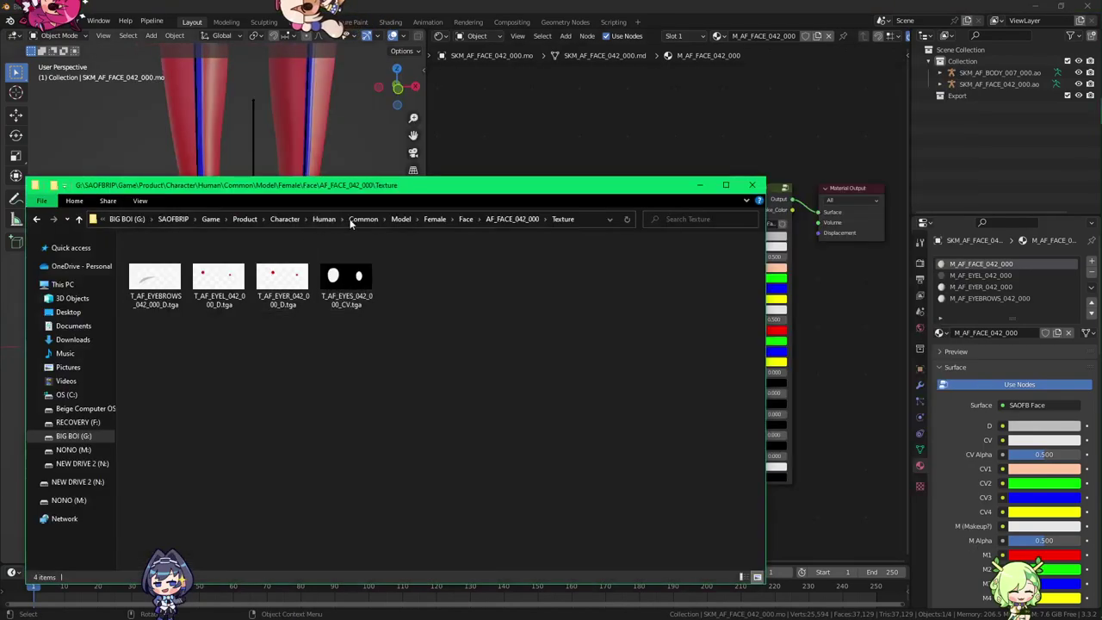
pyautogui.click(512, 219)
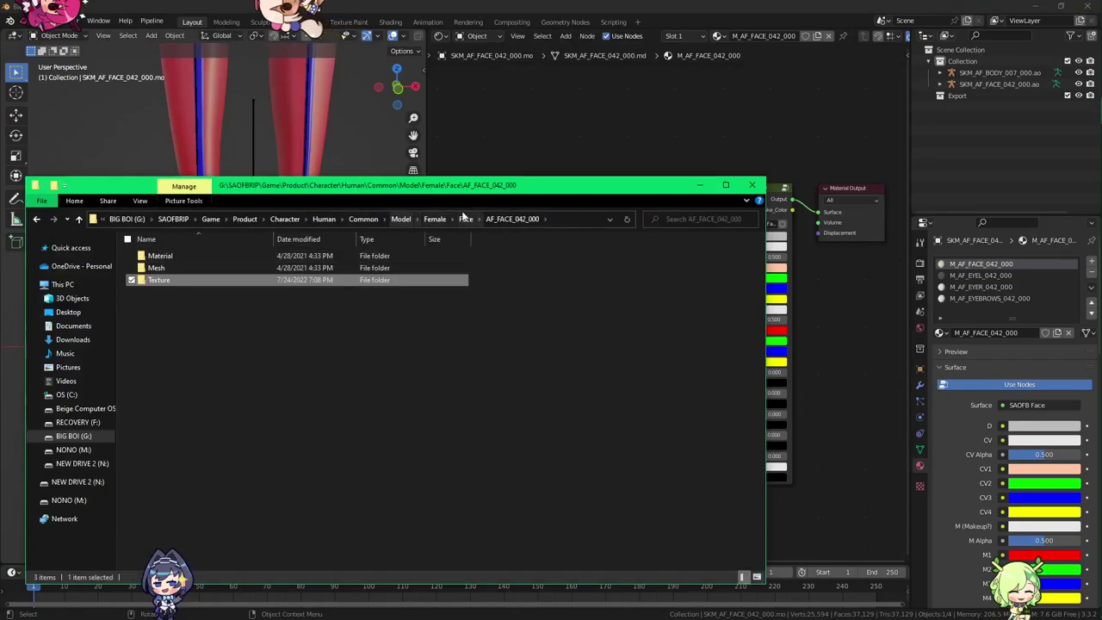
pyautogui.click(466, 219)
pyautogui.doubleClick(217, 258)
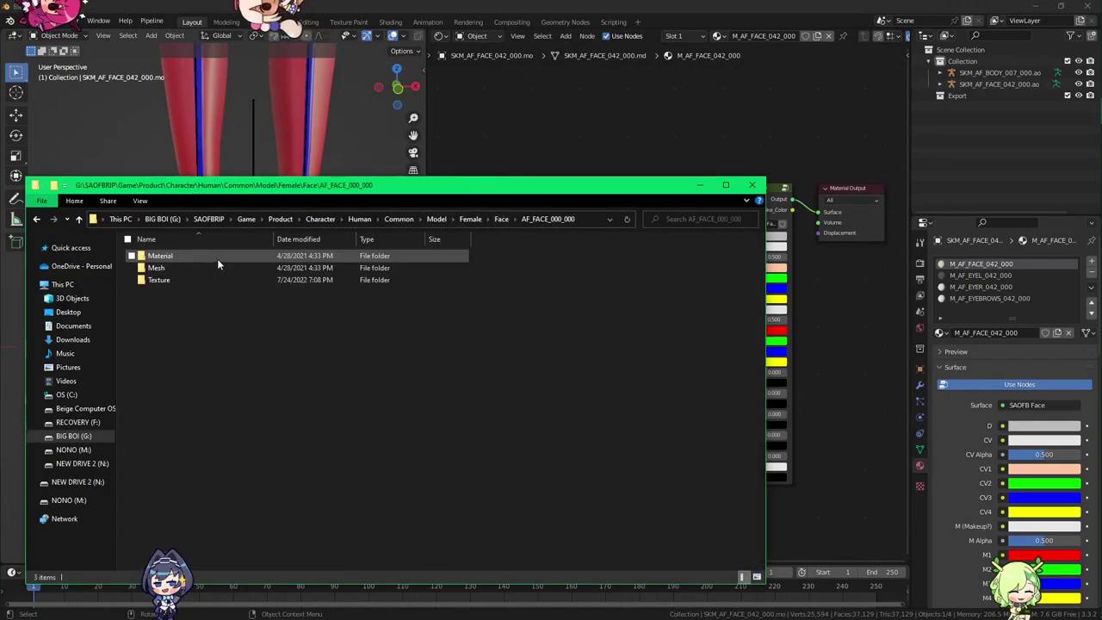
pyautogui.doubleClick(199, 280)
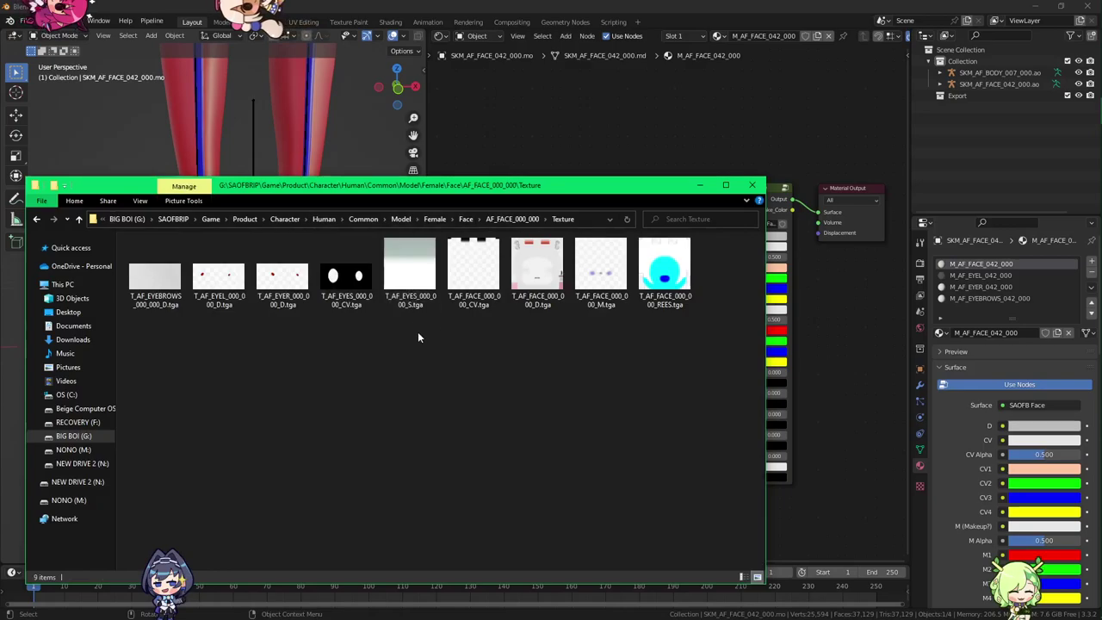
# Step: Uncover the node editor and bring in T_AF_FACE_000_000_CV.tga, T_AF_FACE_000_000_D.tga and T_AF_FACE_000_000_M.tga as image textures
pyautogui.moveTo(535, 185); pyautogui.dragTo(459, 239)
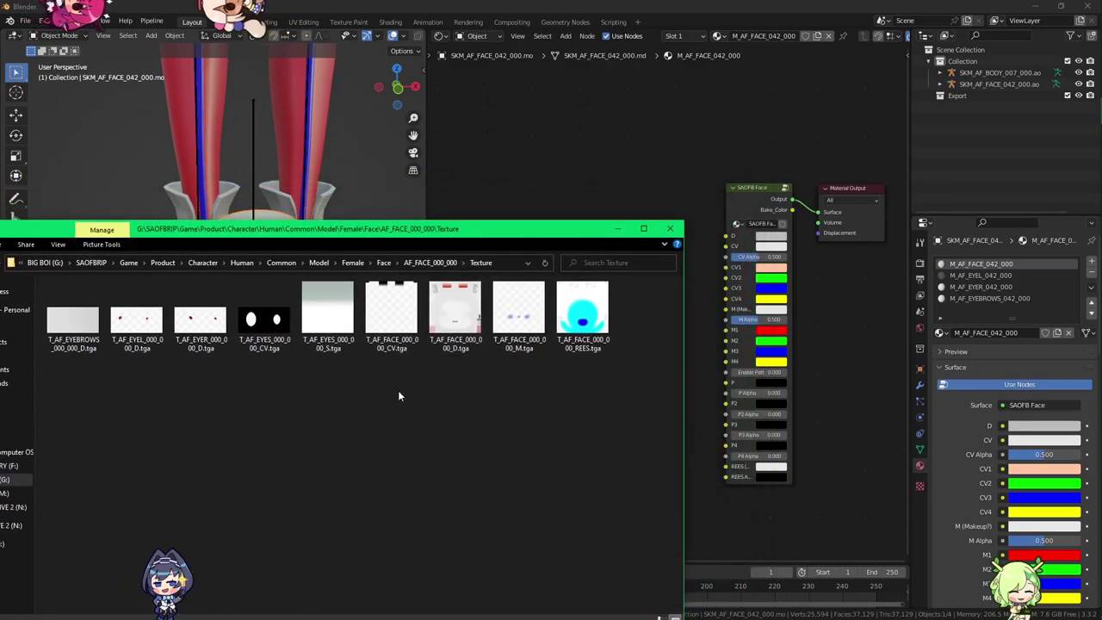
pyautogui.moveTo(394, 391); pyautogui.dragTo(567, 345)
pyautogui.click(532, 409)
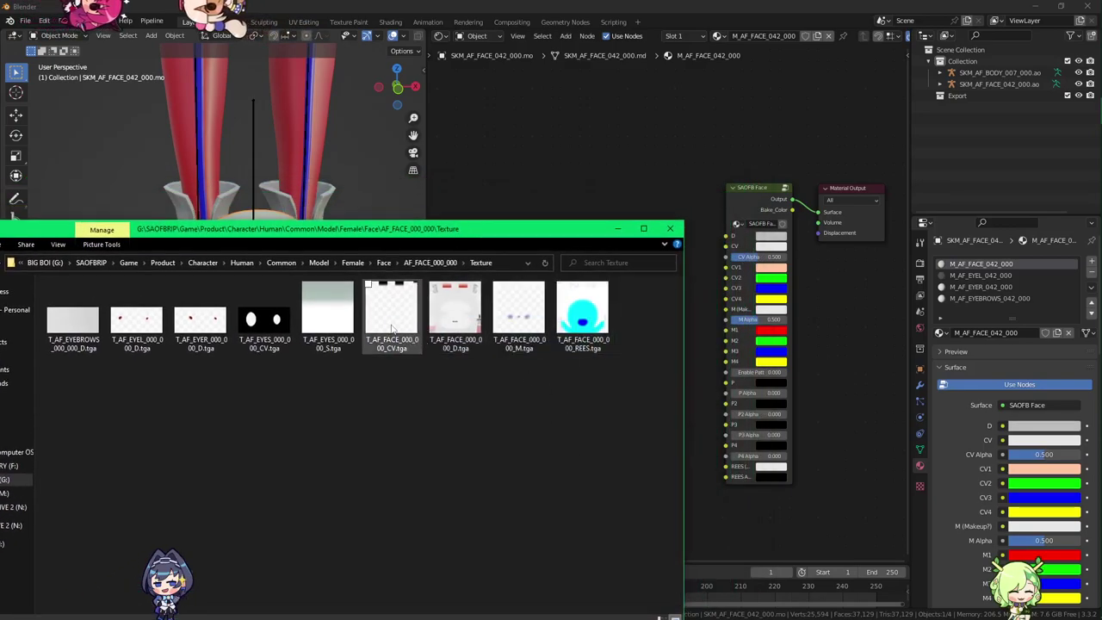
pyautogui.moveTo(399, 342); pyautogui.dragTo(544, 181)
pyautogui.moveTo(454, 340); pyautogui.dragTo(507, 143)
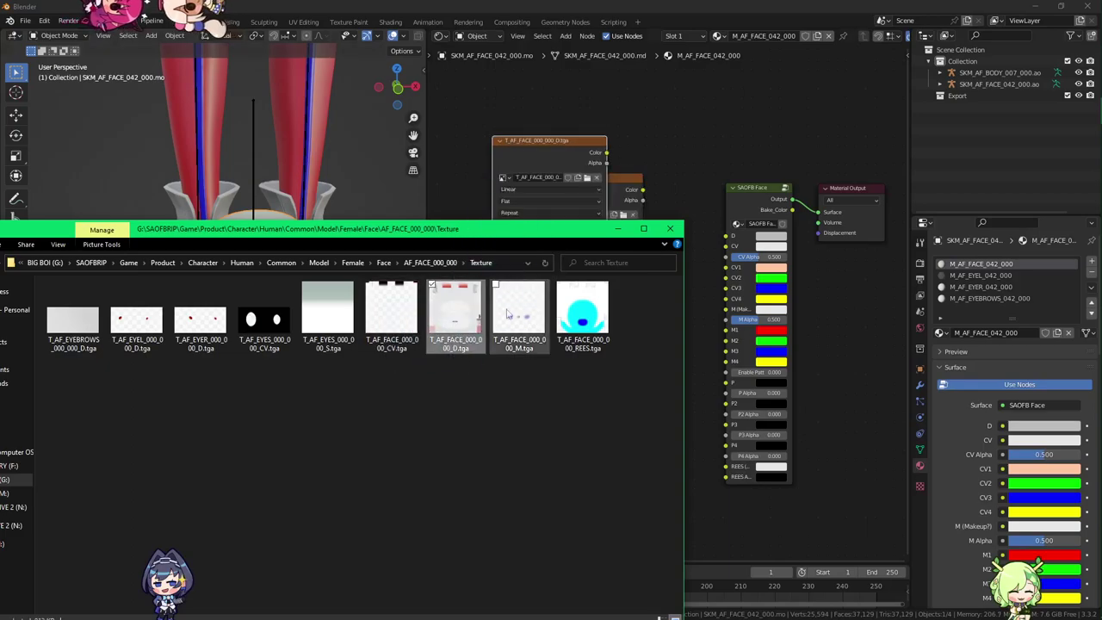
pyautogui.moveTo(508, 314); pyautogui.dragTo(508, 144)
pyautogui.click(658, 152)
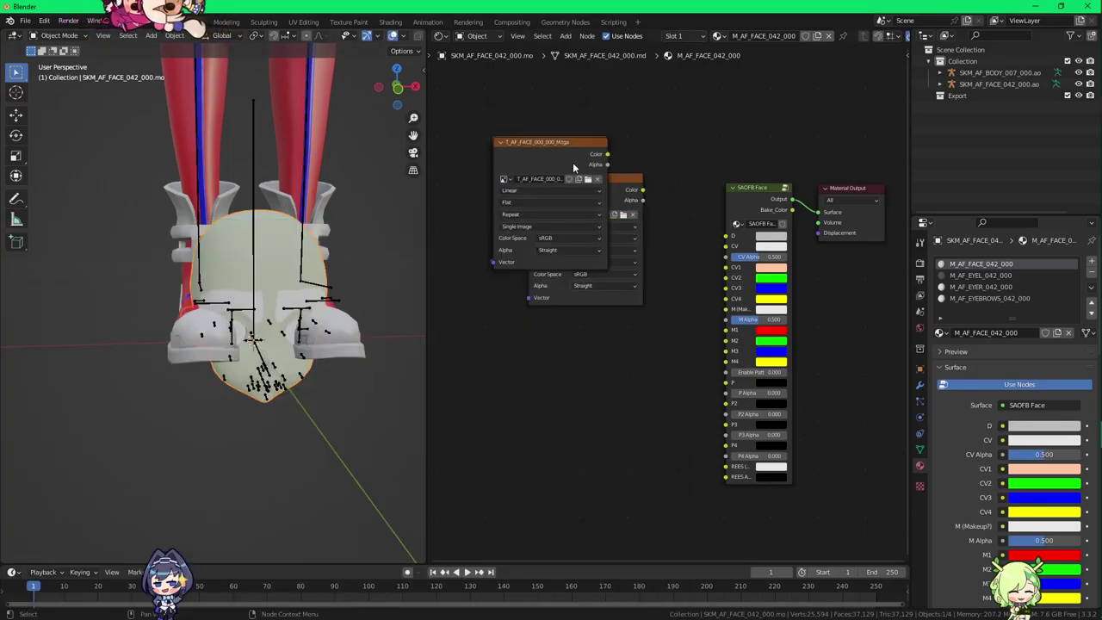
# Step: Spread out the D, CV and M texture nodes beside the SAOFB Face group so they no longer overlap
pyautogui.moveTo(574, 162); pyautogui.dragTo(541, 413)
pyautogui.moveTo(543, 407); pyautogui.dragTo(638, 356, button='middle')
pyautogui.moveTo(618, 112); pyautogui.dragTo(517, 173)
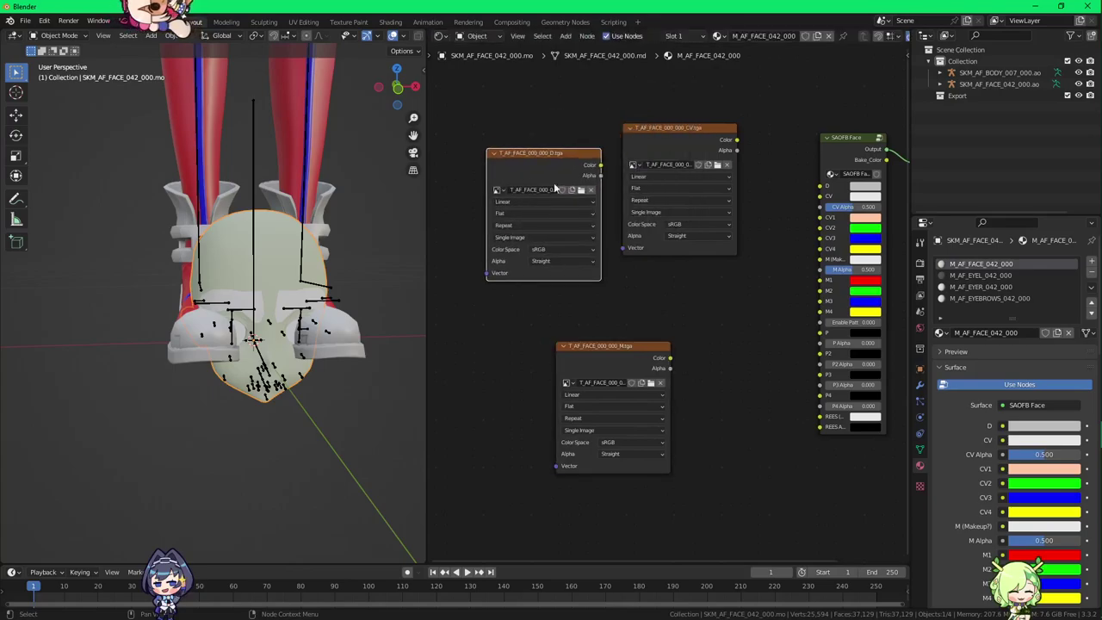
pyautogui.moveTo(663, 145); pyautogui.dragTo(469, 322)
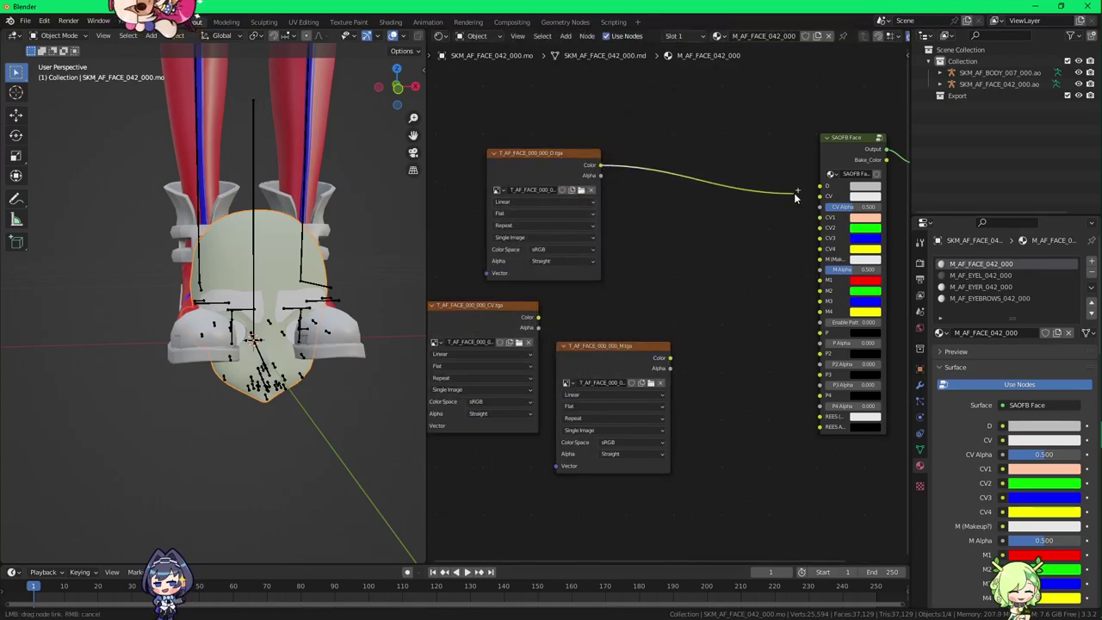
# Step: Connect the D texture's Color to D and the CV texture's Color and Alpha to CV and CV Alpha on SAOFB Face
pyautogui.moveTo(795, 197)
pyautogui.mouseDown()
pyautogui.moveTo(820, 186)
pyautogui.moveTo(825, 202)
pyautogui.moveTo(779, 209)
pyautogui.moveTo(514, 320)
pyautogui.moveTo(540, 319)
pyautogui.mouseUp()
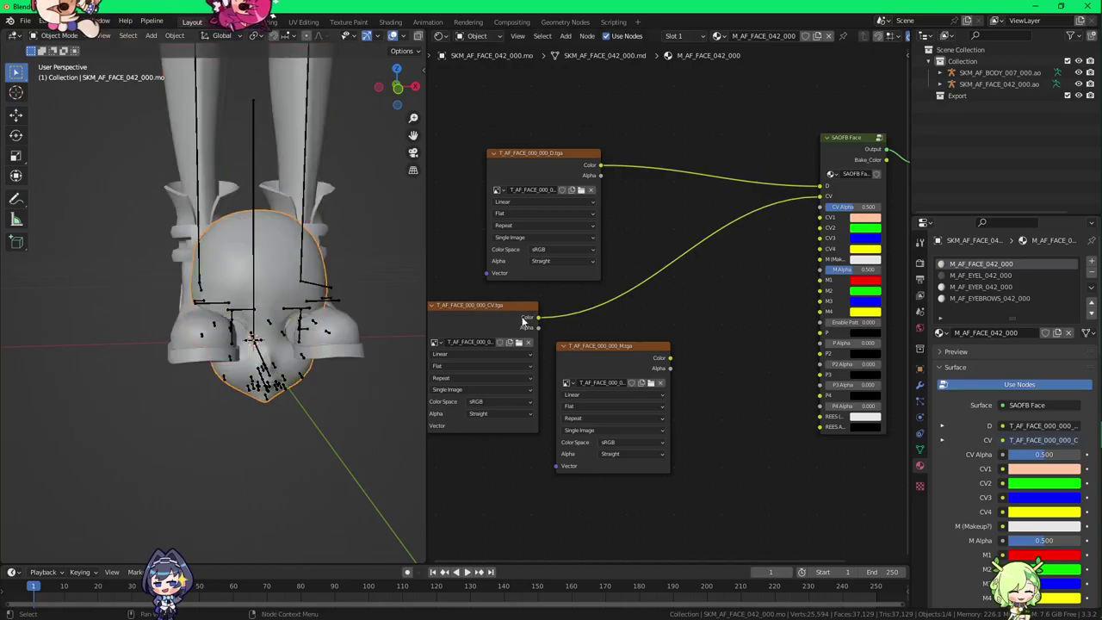
pyautogui.moveTo(537, 328); pyautogui.dragTo(821, 210)
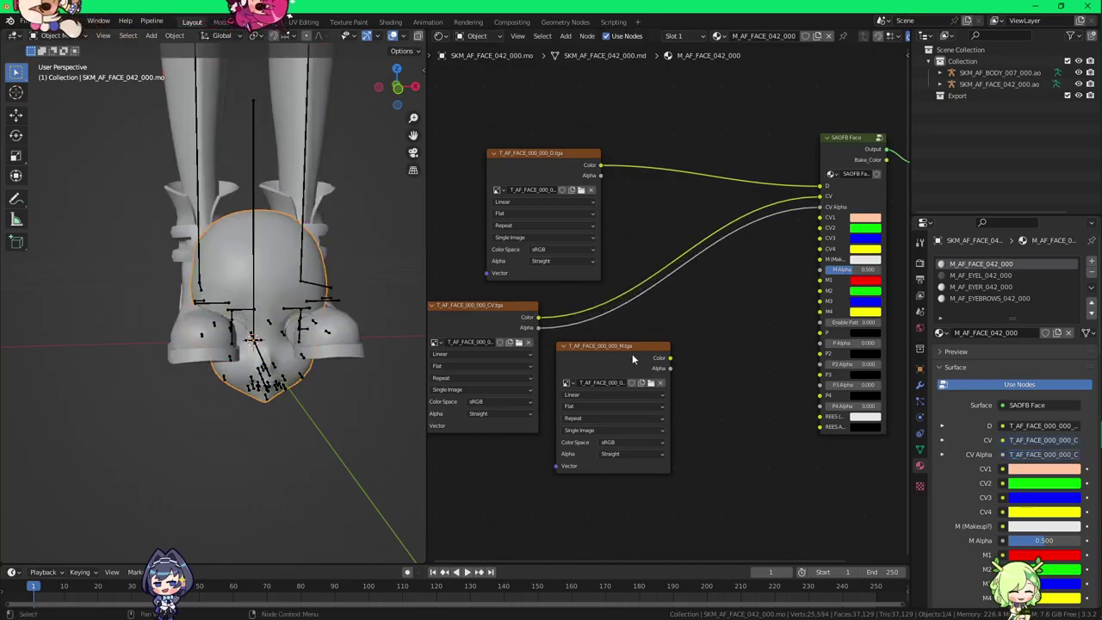
# Step: Move the M texture clear of the CV node and set all three textures' alpha mode to Channel Packed
pyautogui.moveTo(614, 362); pyautogui.dragTo(637, 363)
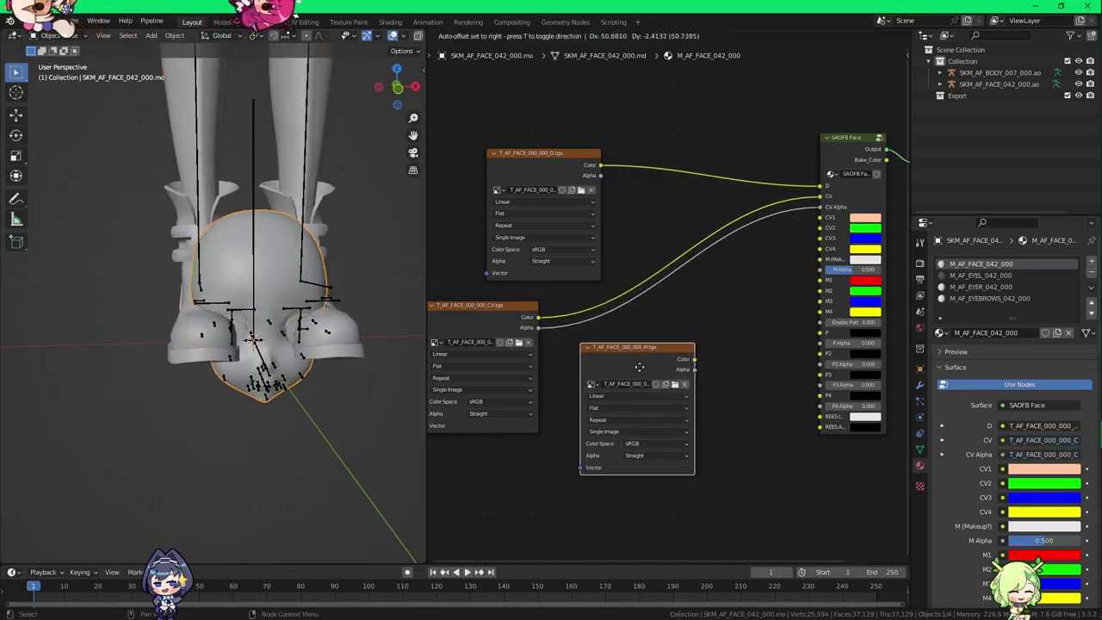
pyautogui.click(644, 440)
pyautogui.click(640, 455)
pyautogui.click(644, 488)
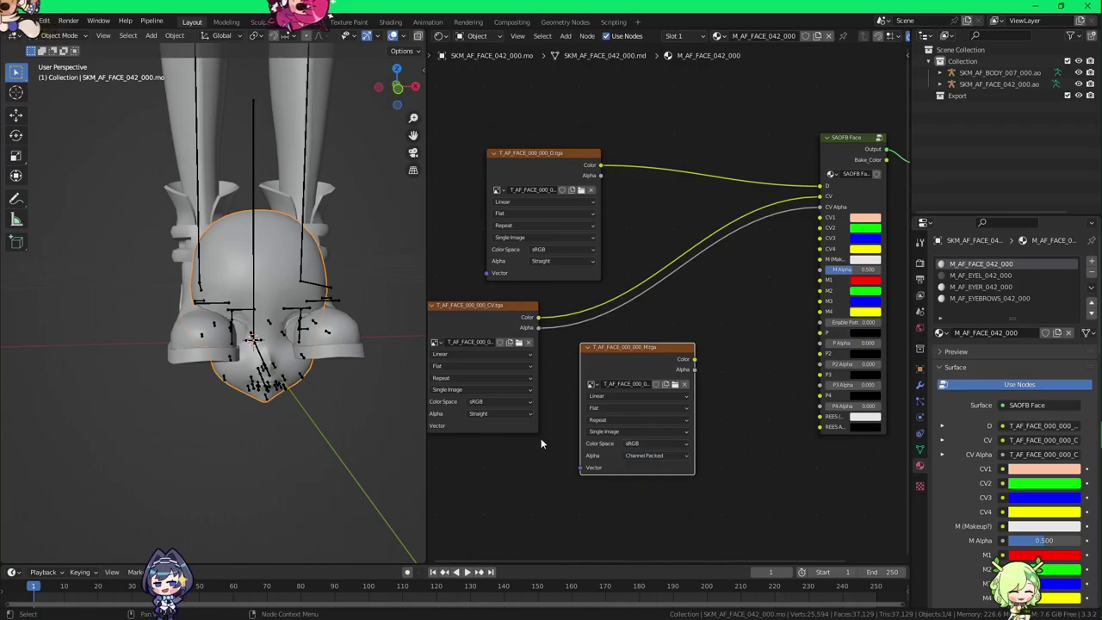
pyautogui.click(503, 414)
pyautogui.click(503, 414)
pyautogui.click(504, 443)
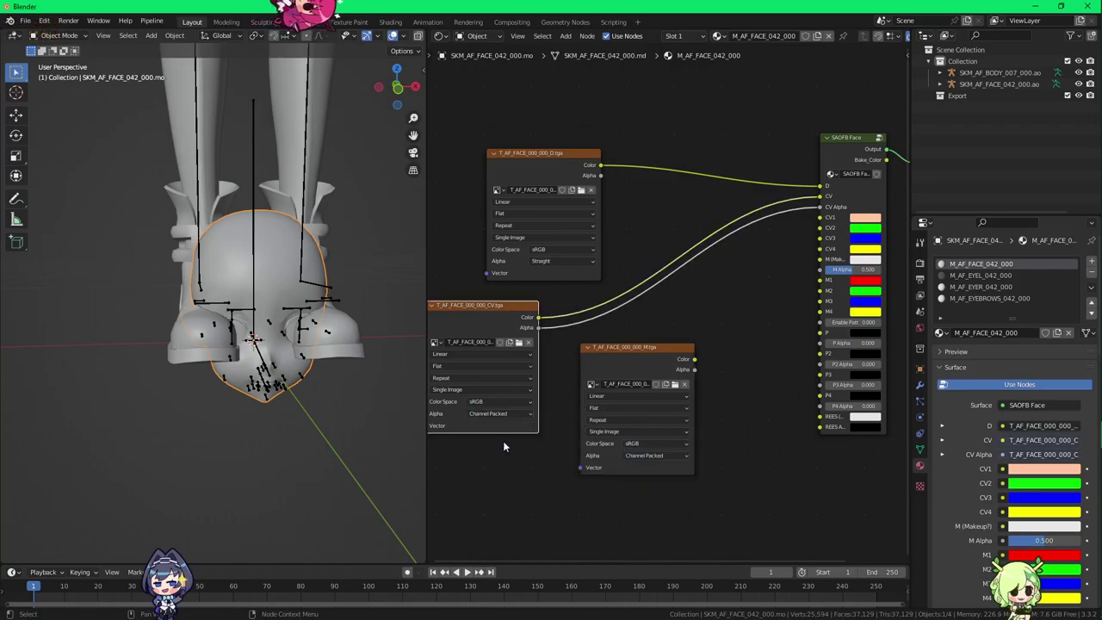
pyautogui.click(565, 262)
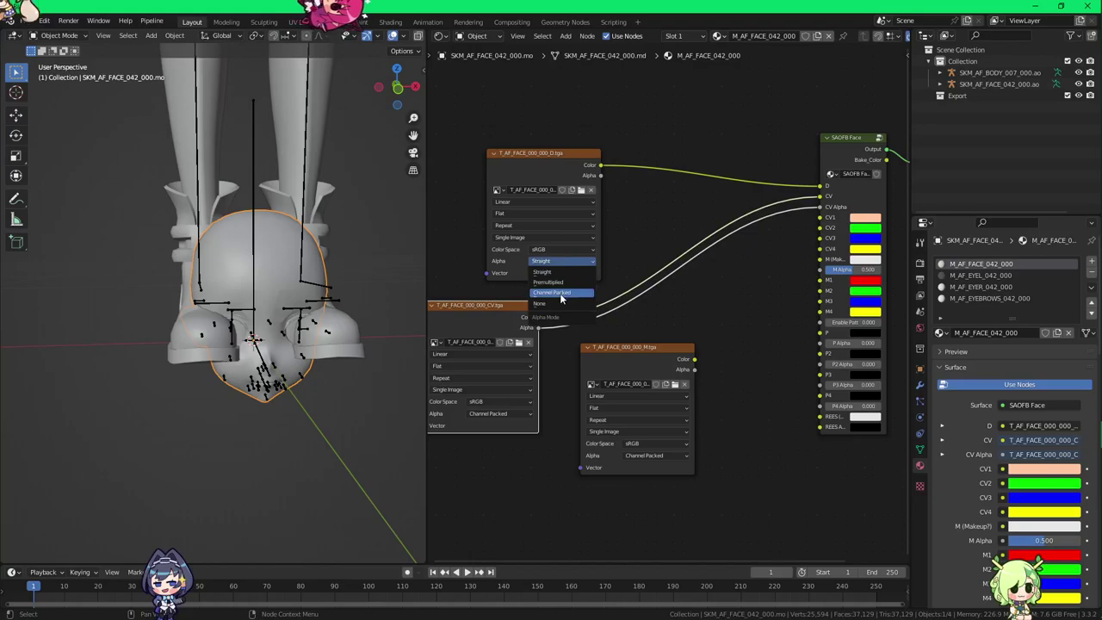
pyautogui.click(562, 293)
# Step: Connect the M texture's Color to M (Makeup?) and its Alpha to M Alpha, then reposition the M node
pyautogui.moveTo(694, 359); pyautogui.dragTo(784, 296)
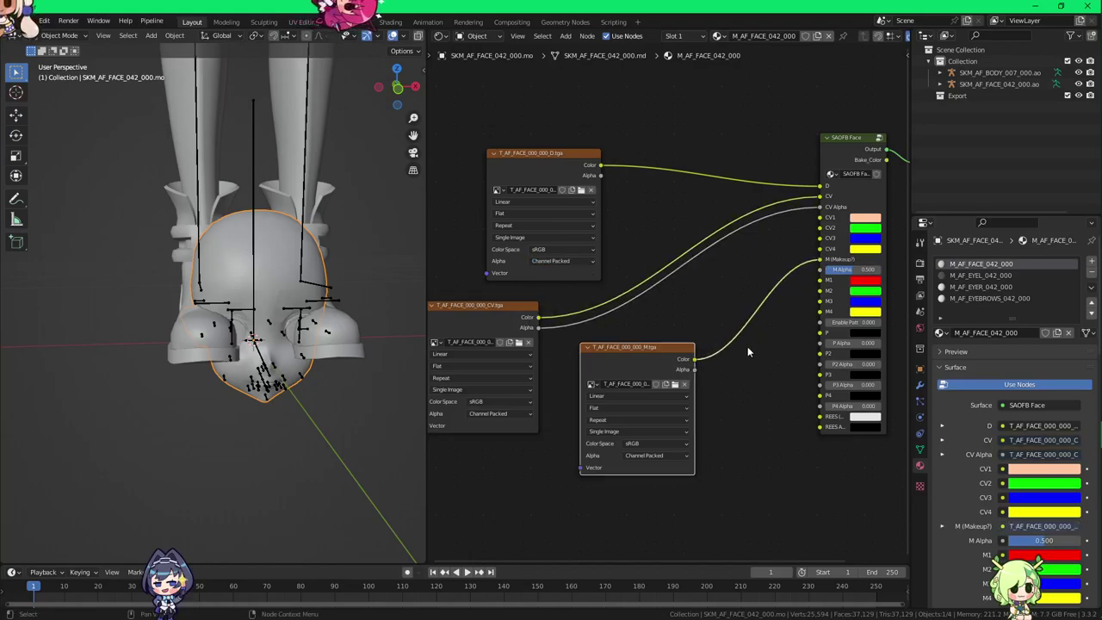
pyautogui.moveTo(707, 372)
pyautogui.mouseDown()
pyautogui.moveTo(789, 305)
pyautogui.moveTo(756, 328)
pyautogui.moveTo(716, 392)
pyautogui.mouseUp()
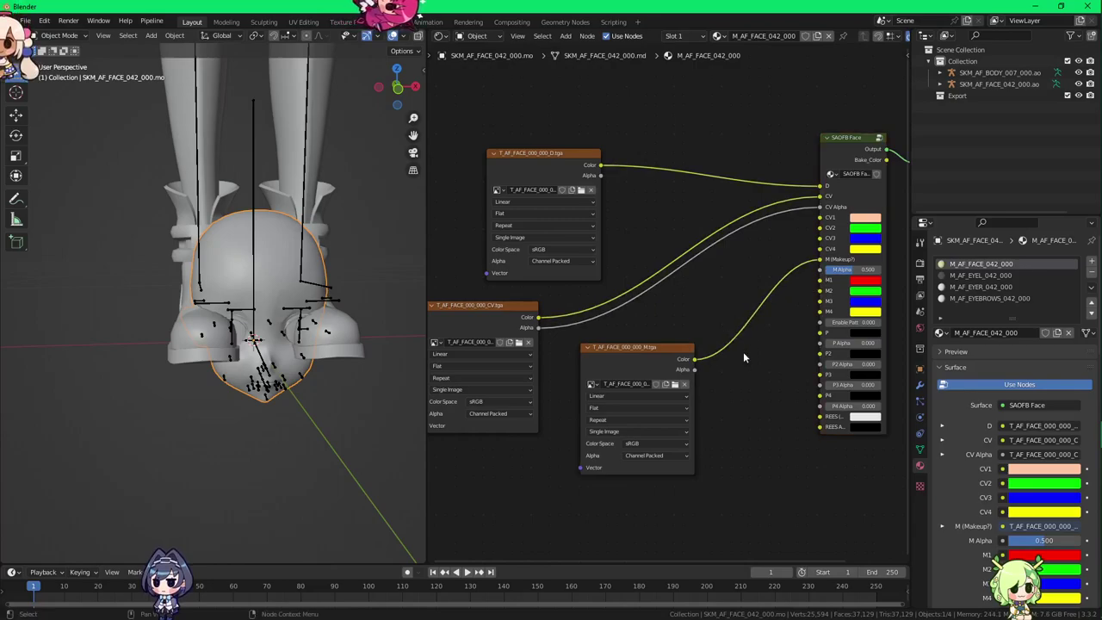
pyautogui.moveTo(694, 370); pyautogui.dragTo(731, 358)
pyautogui.moveTo(820, 270); pyautogui.dragTo(820, 270)
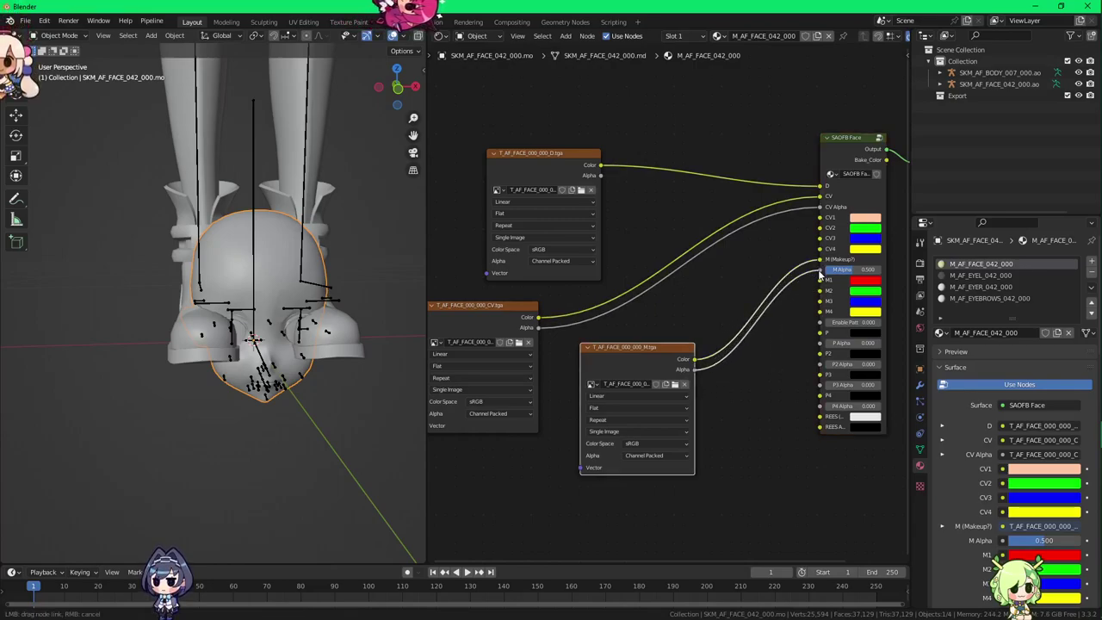
pyautogui.moveTo(638, 375); pyautogui.dragTo(606, 394)
pyautogui.moveTo(638, 320); pyautogui.dragTo(663, 340)
pyautogui.scroll(2, 670, 338)
pyautogui.moveTo(659, 332); pyautogui.dragTo(692, 344, button='middle')
pyautogui.scroll(-1, 365, 300)
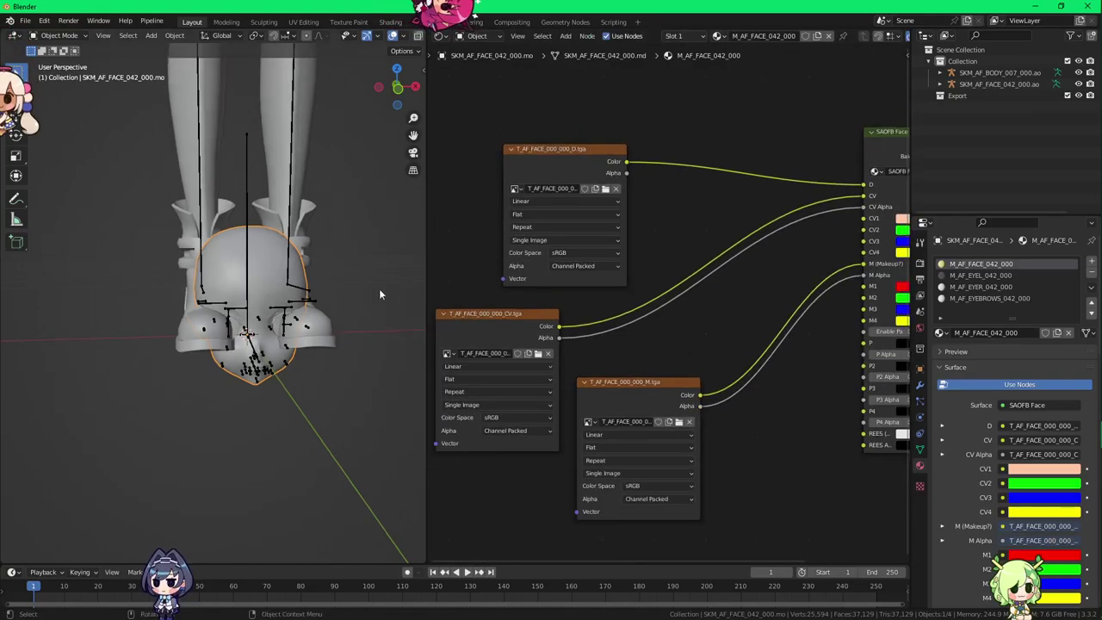
# Step: Switch the viewport to Material Preview and inspect the textured face and its node setup
pyautogui.moveTo(379, 289); pyautogui.dragTo(323, 279, button='middle')
pyautogui.press('z')
pyautogui.click(319, 328)
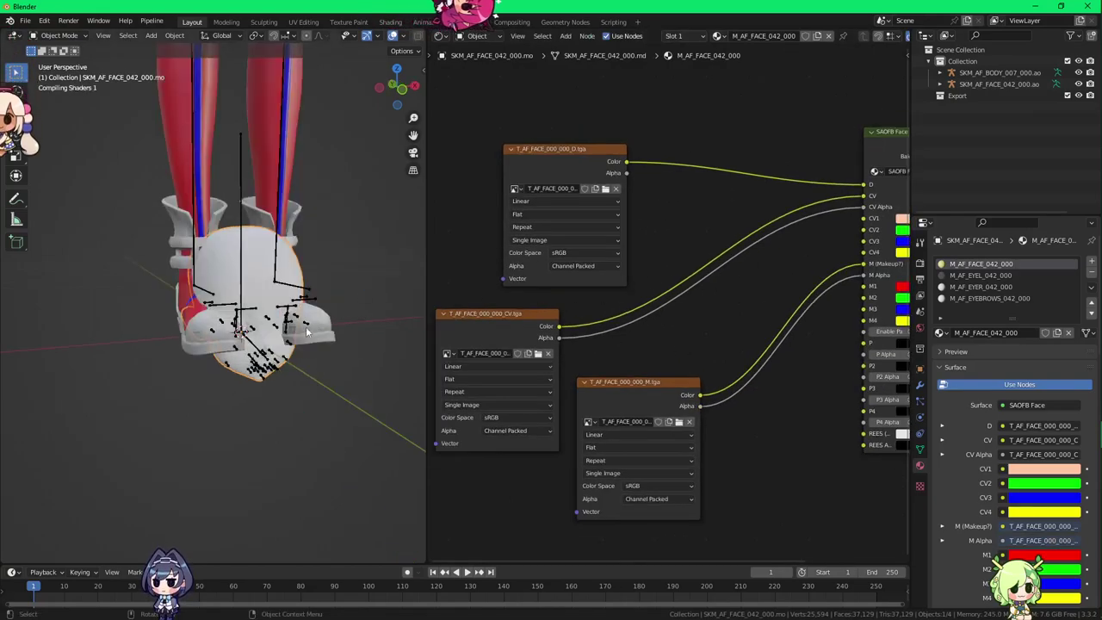
pyautogui.scroll(2, 319, 328)
pyautogui.moveTo(319, 328)
pyautogui.mouseDown(button='middle')
pyautogui.moveTo(212, 303)
pyautogui.moveTo(295, 234)
pyautogui.moveTo(259, 284)
pyautogui.moveTo(285, 258)
pyautogui.moveTo(297, 215)
pyautogui.moveTo(327, 250)
pyautogui.mouseUp(button='middle')
pyautogui.scroll(2, 212, 303)
pyautogui.scroll(-2, 680, 347)
pyautogui.moveTo(731, 353); pyautogui.dragTo(645, 354, button='middle')
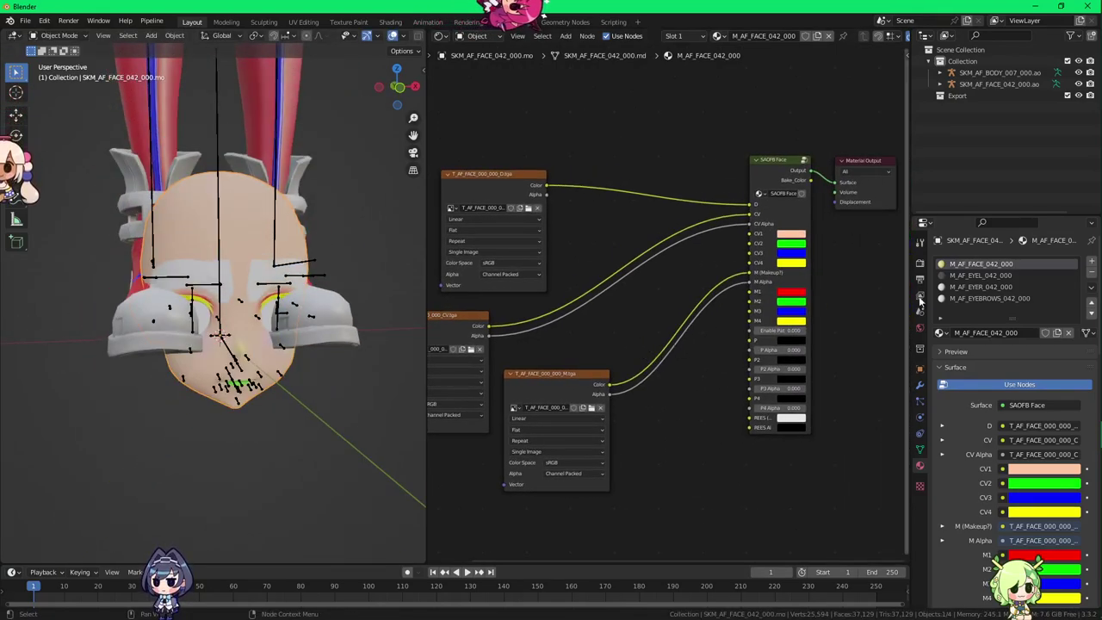
# Step: Select the M_AF_EYEL_042_000 material, then switch to File Explorer and open the Texture folder of AF_FACE_042_000
pyautogui.click(982, 277)
pyautogui.hotkey('alt', 'Tab')
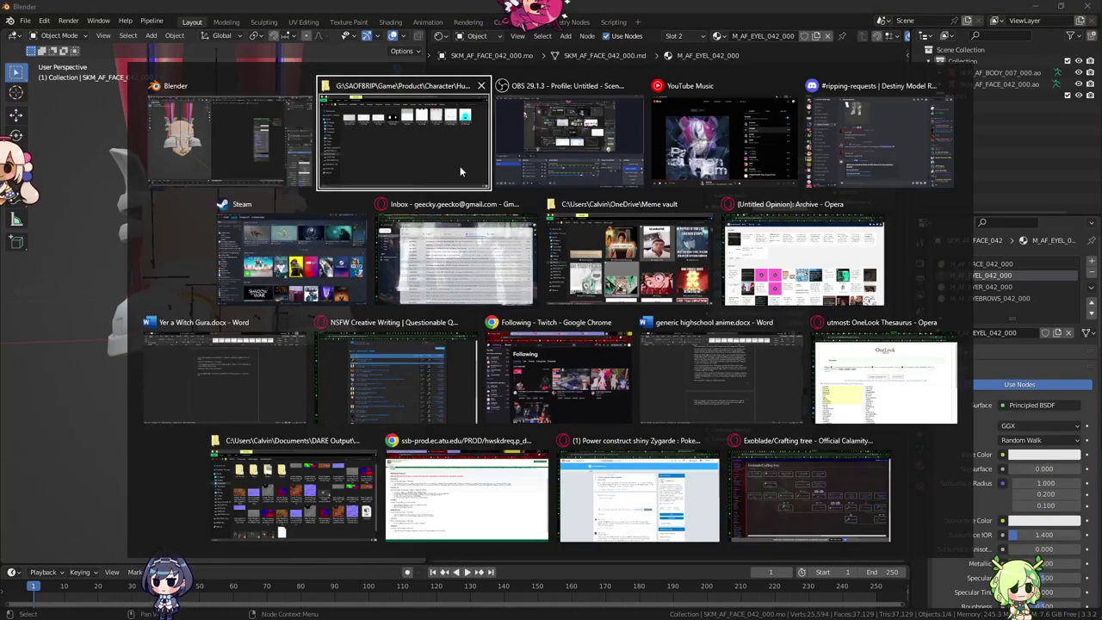
pyautogui.click(461, 172)
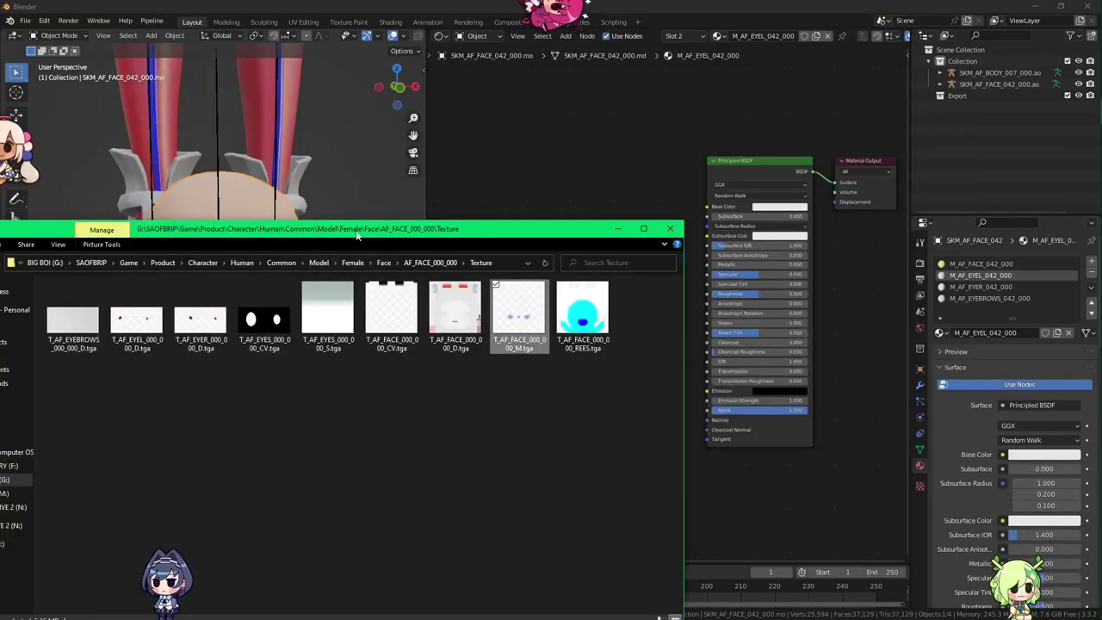
pyautogui.moveTo(357, 233); pyautogui.dragTo(428, 135)
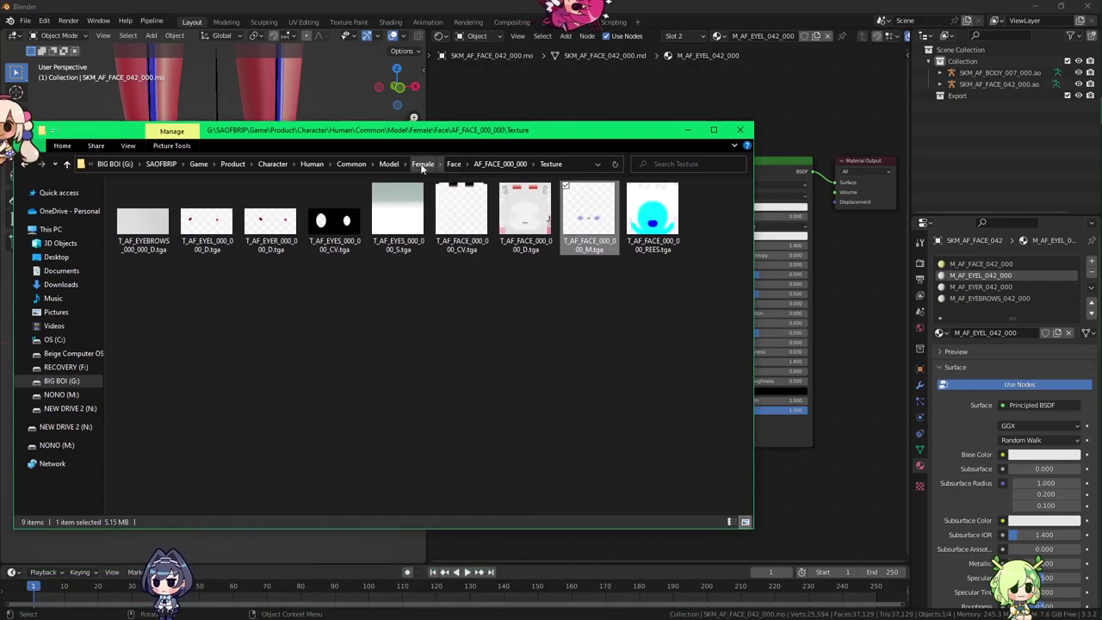
pyautogui.click(398, 215)
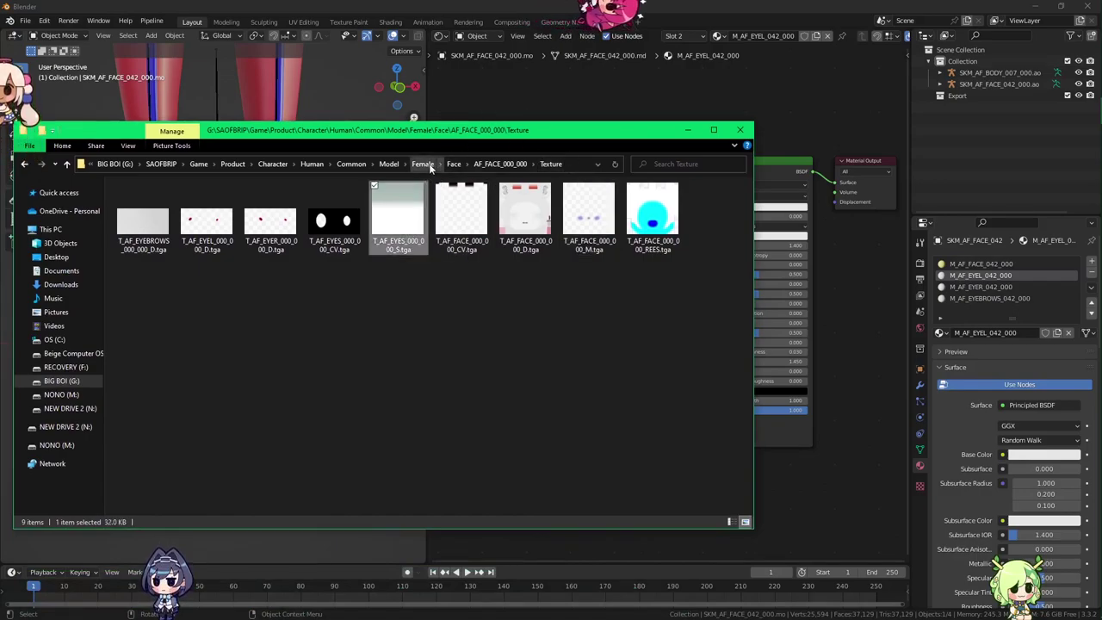
pyautogui.click(453, 163)
pyautogui.scroll(-5, 270, 235)
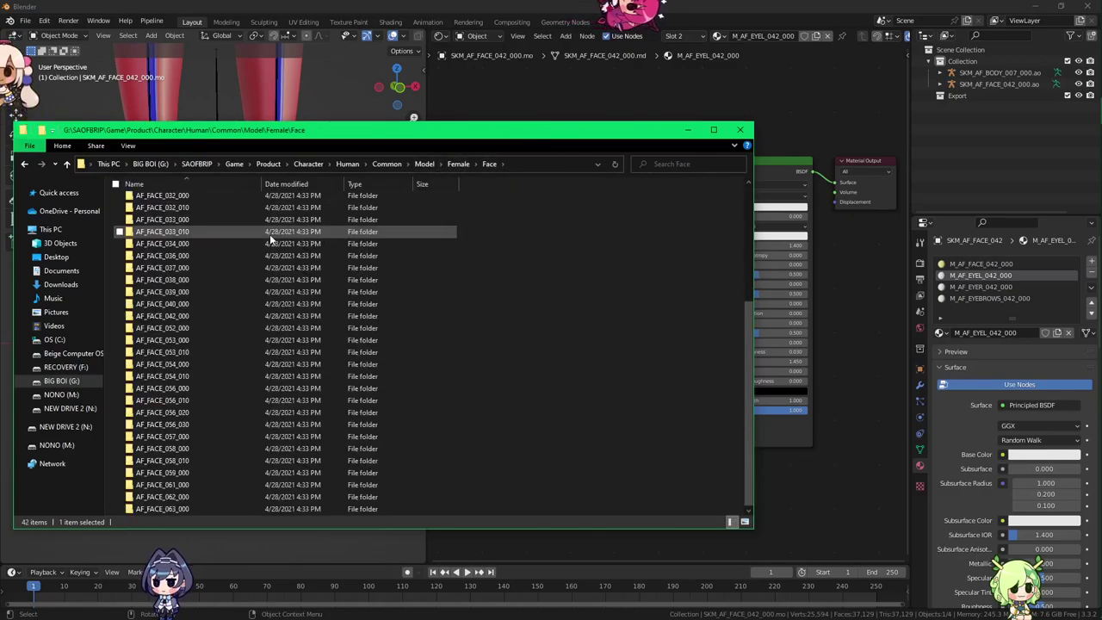
pyautogui.doubleClick(205, 316)
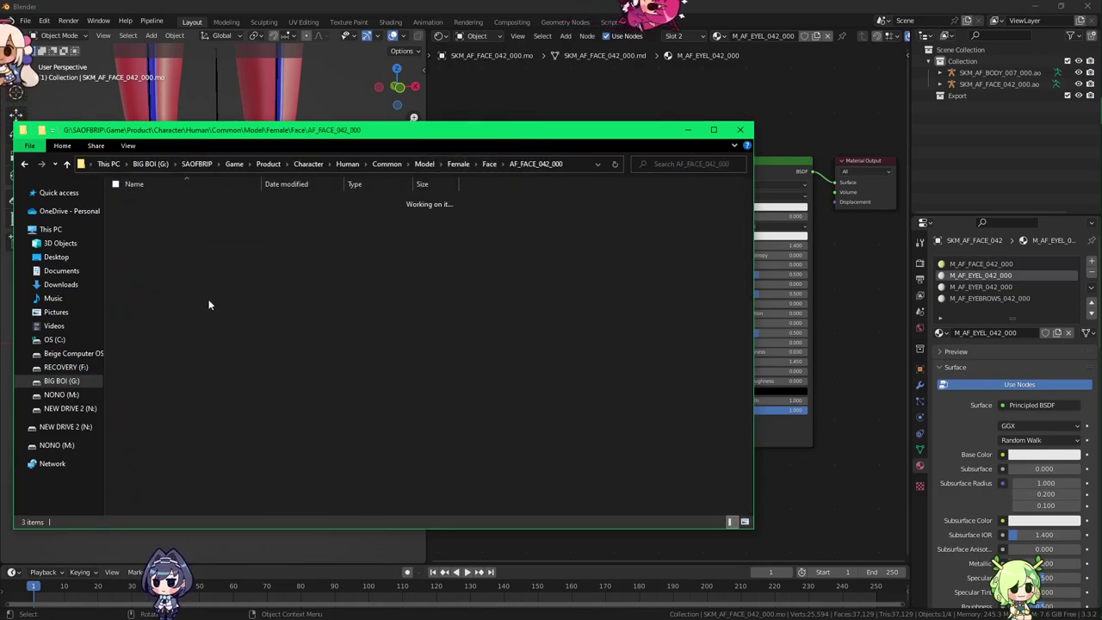
pyautogui.doubleClick(192, 224)
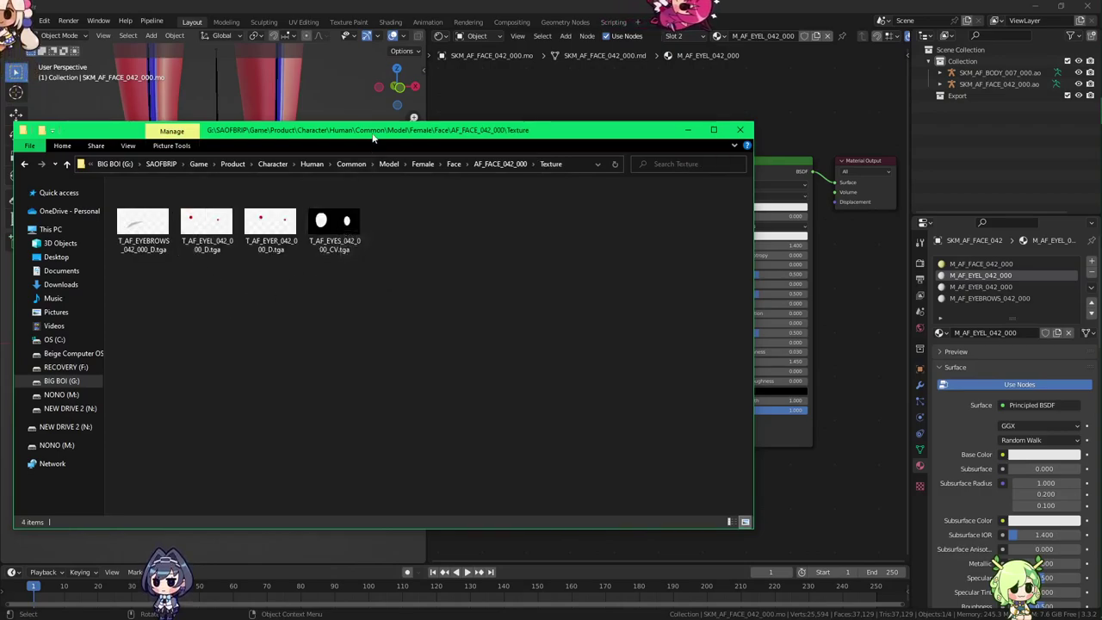
# Step: Add T_AF_EYES_042_000_CV.tga to the M_AF_EYEL_042_000 node graph as an image texture
pyautogui.moveTo(373, 138); pyautogui.dragTo(368, 300)
pyautogui.moveTo(329, 388); pyautogui.dragTo(526, 185)
pyautogui.moveTo(266, 387); pyautogui.dragTo(508, 220)
pyautogui.moveTo(508, 166); pyautogui.dragTo(507, 164)
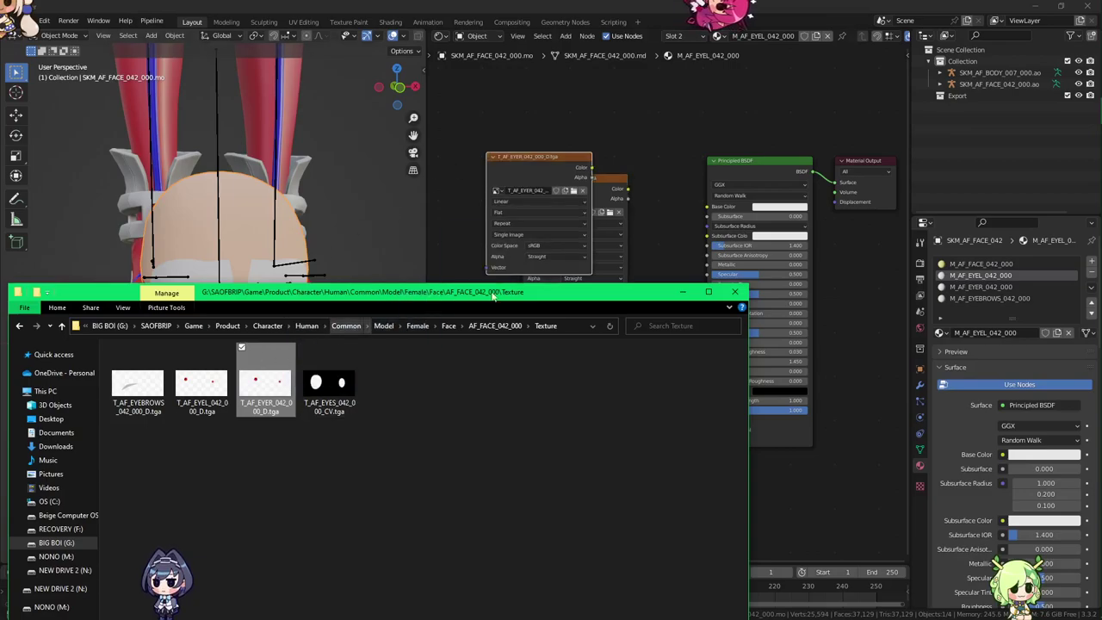
pyautogui.click(532, 163)
pyautogui.press('x')
# Step: Add T_AF_EYEL_042_000_D.tga to the node graph and move the EYES CV texture node below it
pyautogui.hotkey('alt', 'Tab')
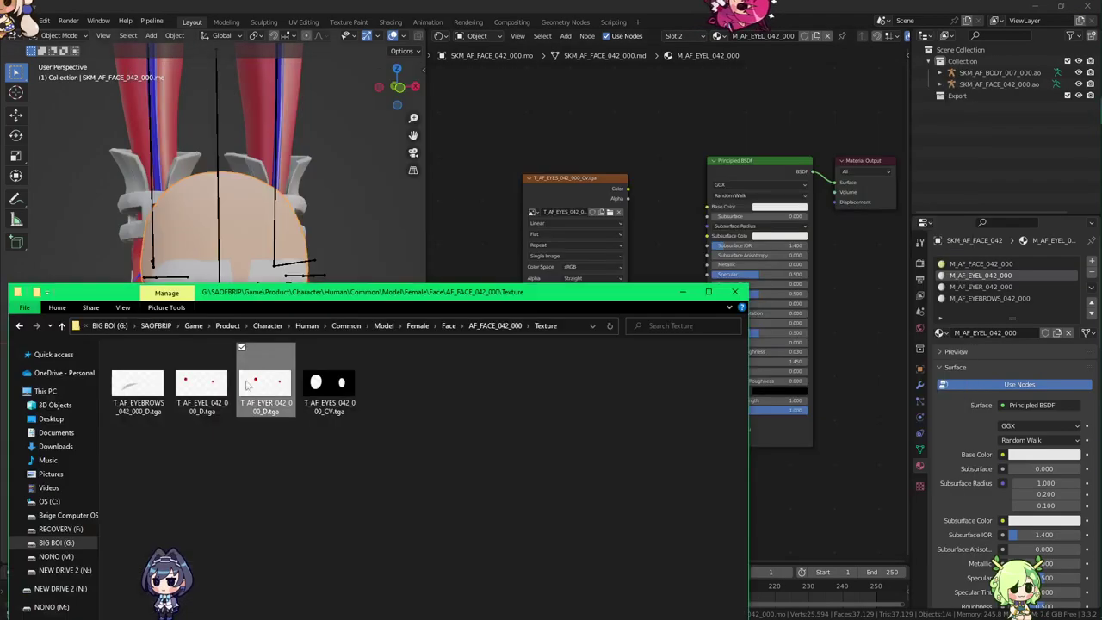
pyautogui.click(198, 413)
pyautogui.moveTo(199, 417); pyautogui.dragTo(513, 139)
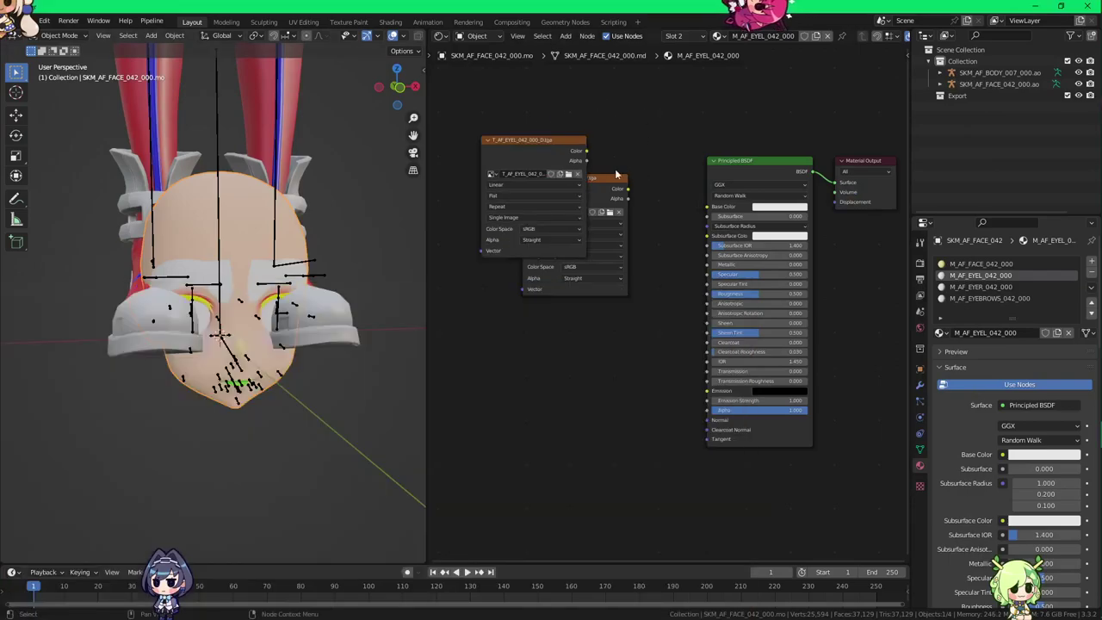
pyautogui.moveTo(589, 228); pyautogui.dragTo(537, 350)
# Step: Replace the Principled BSDF with the SAOFB Eyes group and connect its Output to the Material Output's Surface
pyautogui.press('x')
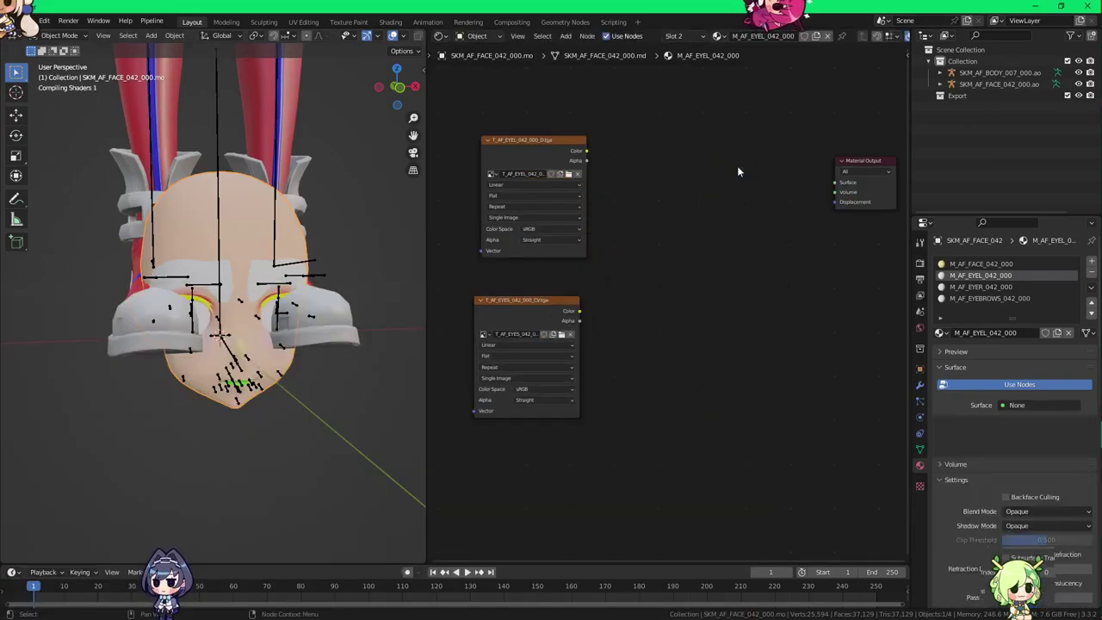
pyautogui.hotkey('shift', 'a')
pyautogui.moveTo(712, 169)
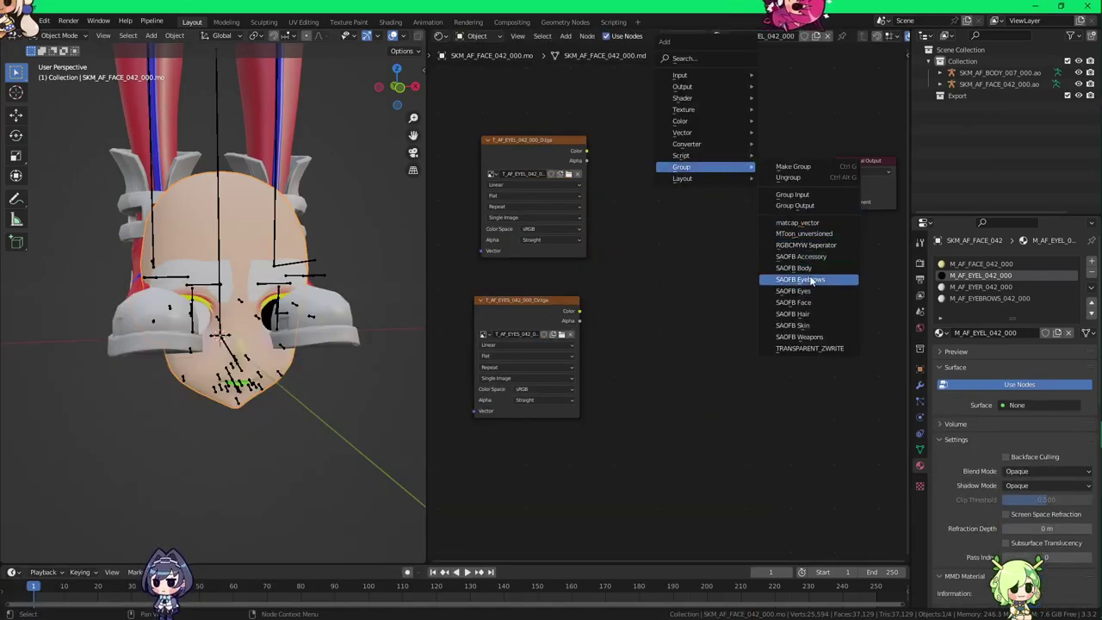
pyautogui.click(801, 291)
pyautogui.click(744, 173)
pyautogui.moveTo(787, 168); pyautogui.dragTo(836, 181)
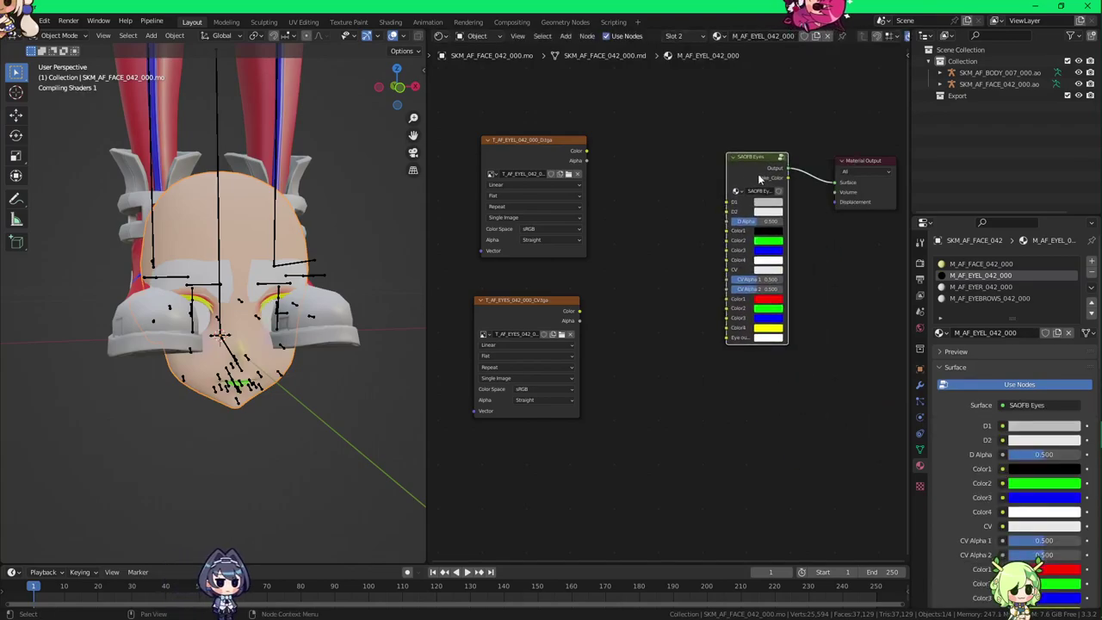
pyautogui.click(775, 190)
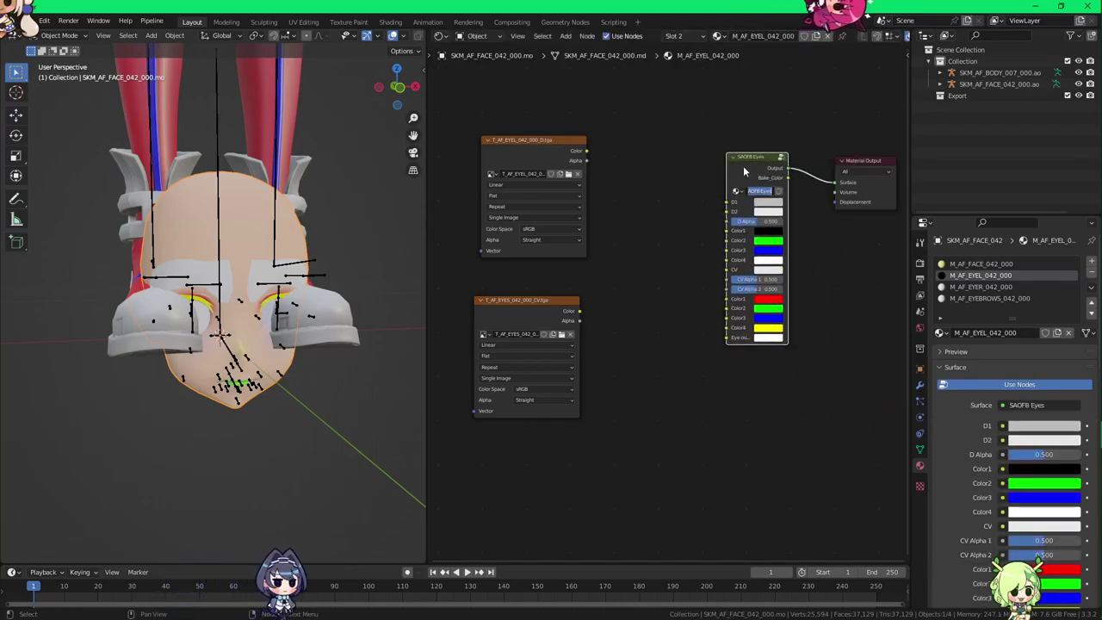
pyautogui.moveTo(742, 167); pyautogui.dragTo(765, 183)
# Step: Isolate the face mesh in local view and turn it to face the front
pyautogui.scroll(2, 638, 224)
pyautogui.moveTo(552, 252); pyautogui.dragTo(586, 252, button='middle')
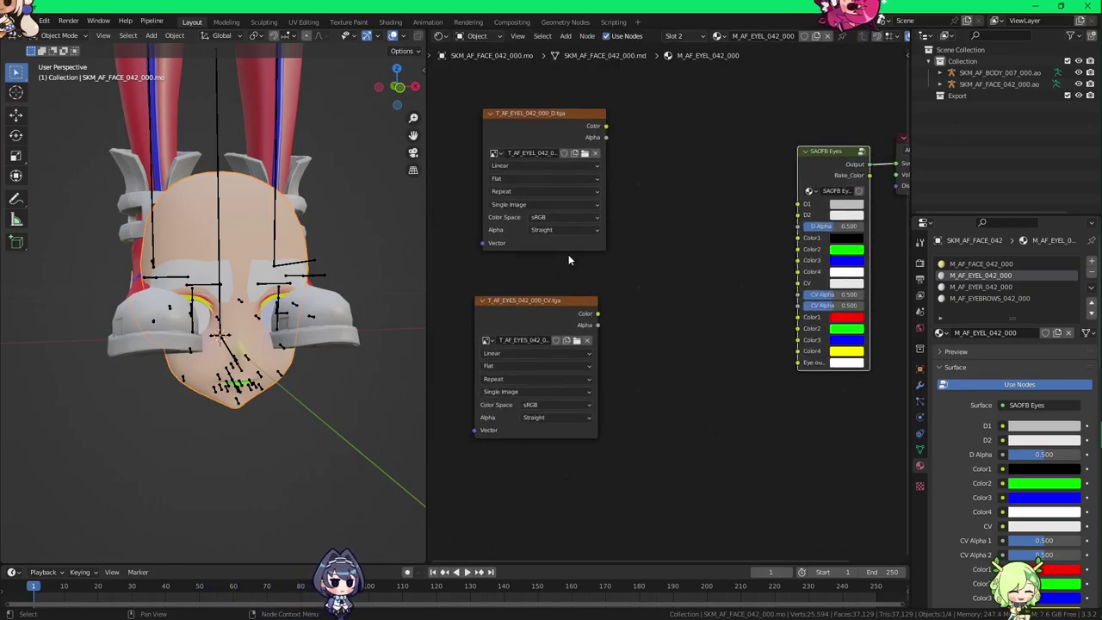
pyautogui.moveTo(250, 251); pyautogui.dragTo(223, 256, button='middle')
pyautogui.press('KP_Divide')
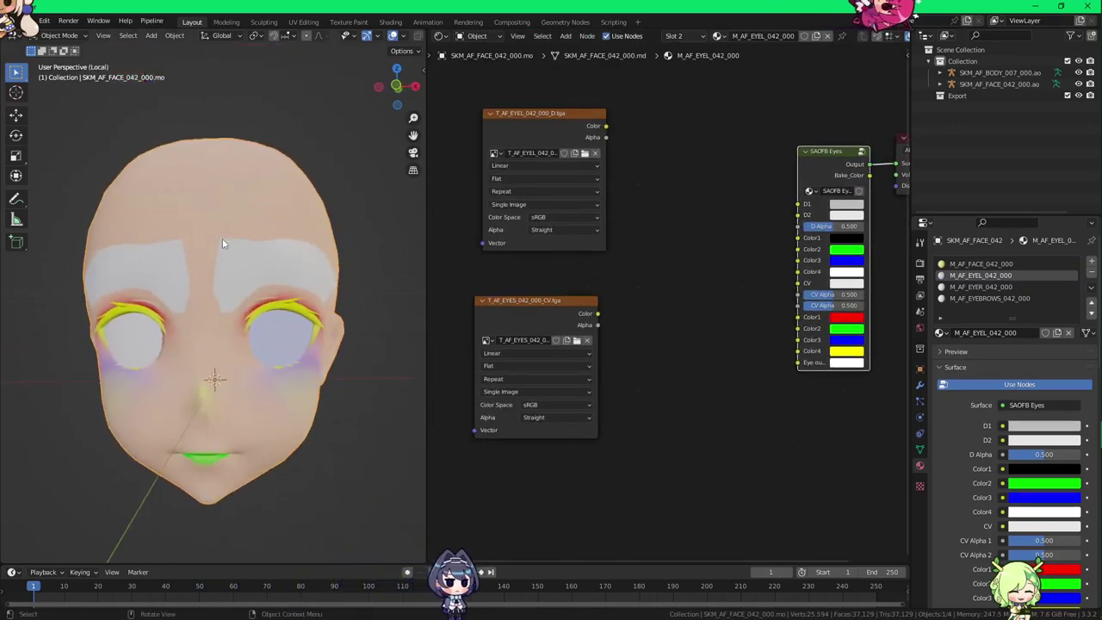
pyautogui.scroll(-1, 189, 241)
pyautogui.moveTo(189, 241); pyautogui.dragTo(256, 263, button='middle')
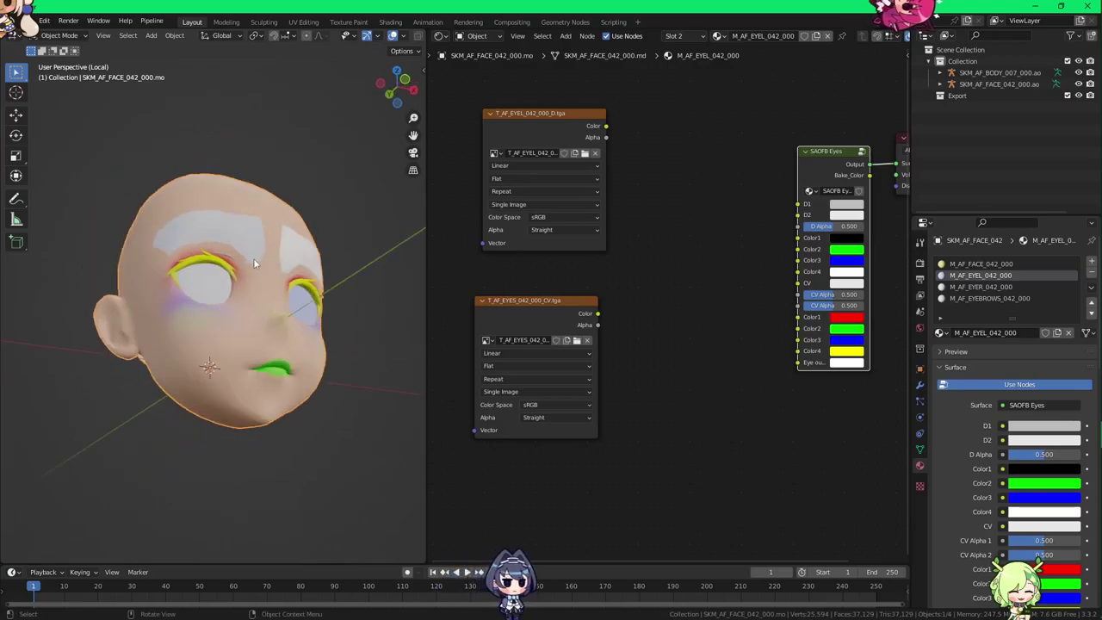
pyautogui.moveTo(625, 256); pyautogui.dragTo(604, 308, button='middle')
pyautogui.moveTo(256, 287); pyautogui.dragTo(203, 280, button='middle')
pyautogui.scroll(1, 562, 260)
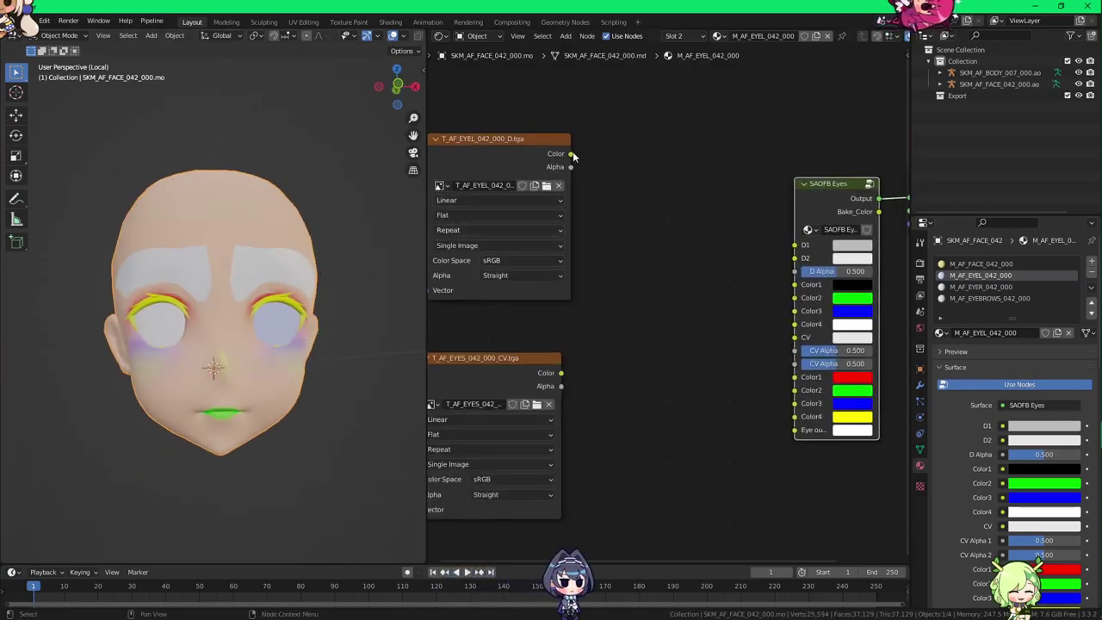
# Step: Connect the EYEL D texture's Color to D1 and D2 and its Alpha to D Alpha on SAOFB Eyes
pyautogui.moveTo(571, 154); pyautogui.dragTo(794, 244)
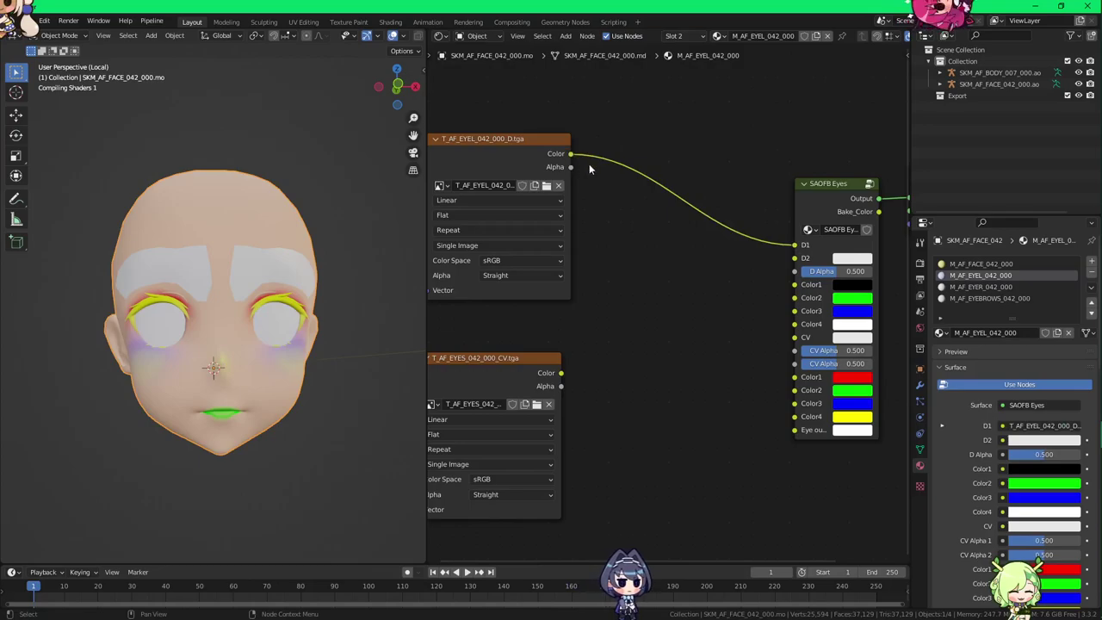
pyautogui.moveTo(571, 154); pyautogui.dragTo(794, 258)
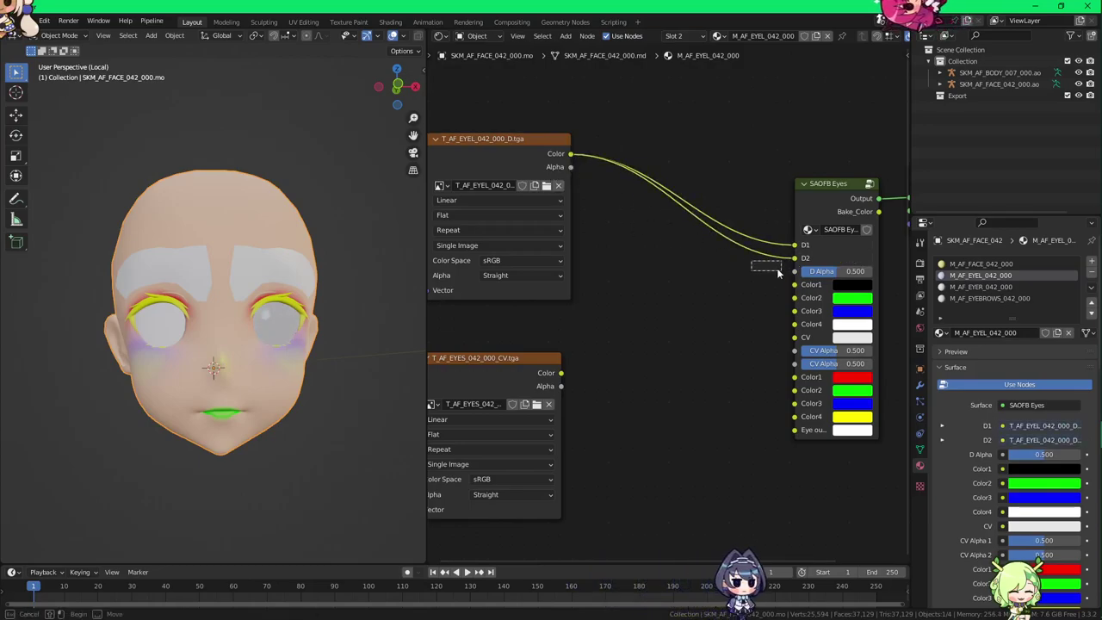
pyautogui.moveTo(714, 233); pyautogui.dragTo(796, 271)
pyautogui.moveTo(702, 292); pyautogui.dragTo(695, 246, button='middle')
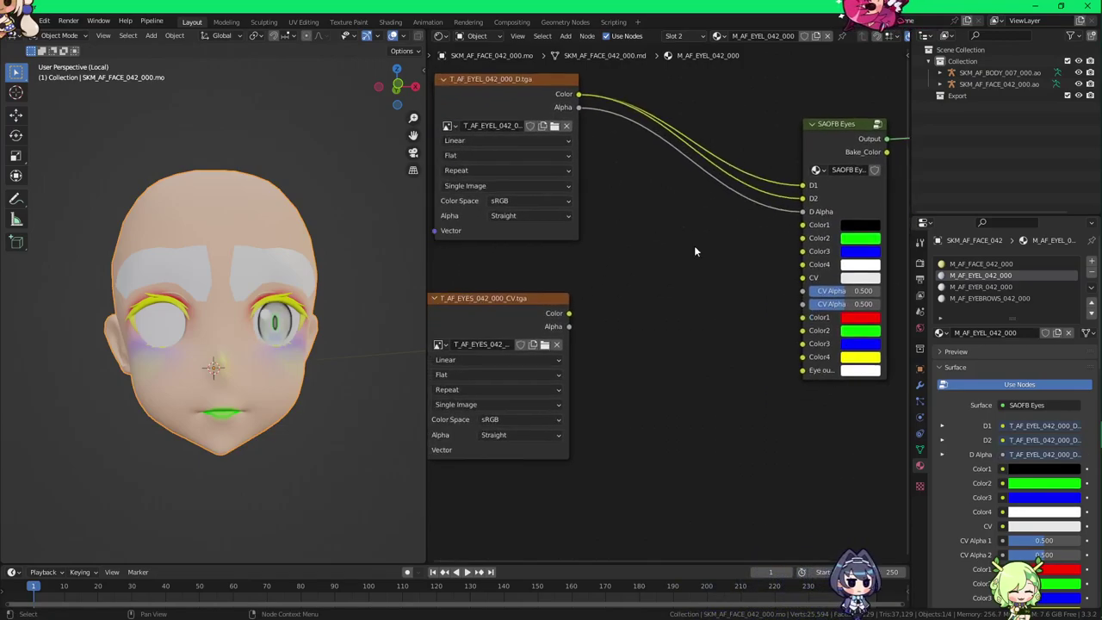
# Step: Connect the EYES CV texture's Color to CV and its Alpha to CV Alpha 1 and CV Alpha 2
pyautogui.moveTo(571, 317); pyautogui.dragTo(673, 304)
pyautogui.moveTo(749, 302); pyautogui.dragTo(749, 302)
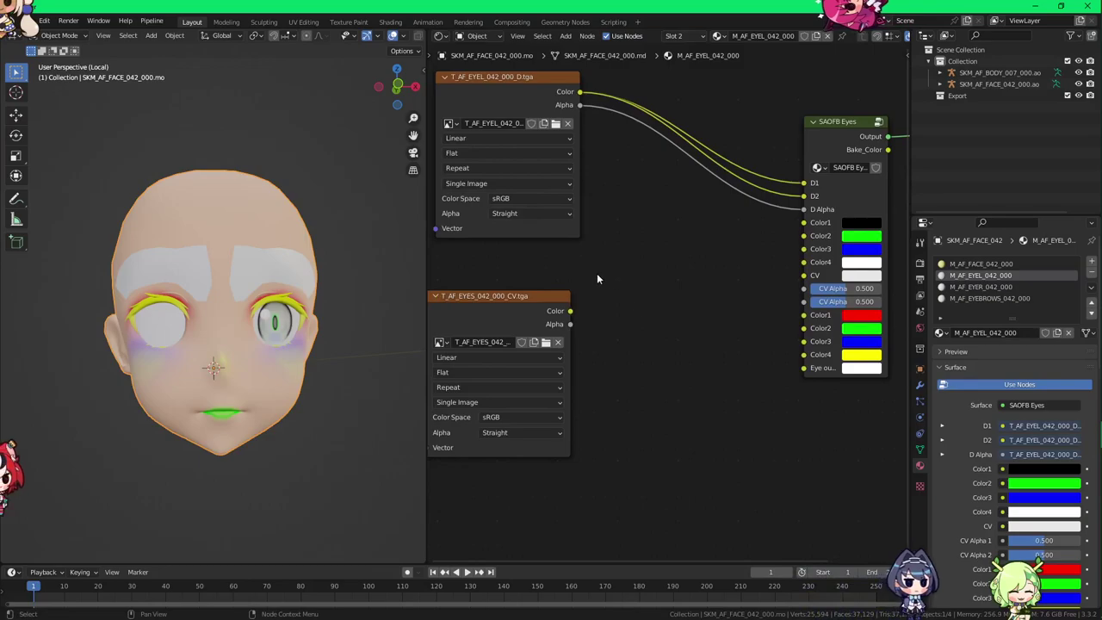
pyautogui.moveTo(570, 314); pyautogui.dragTo(805, 276)
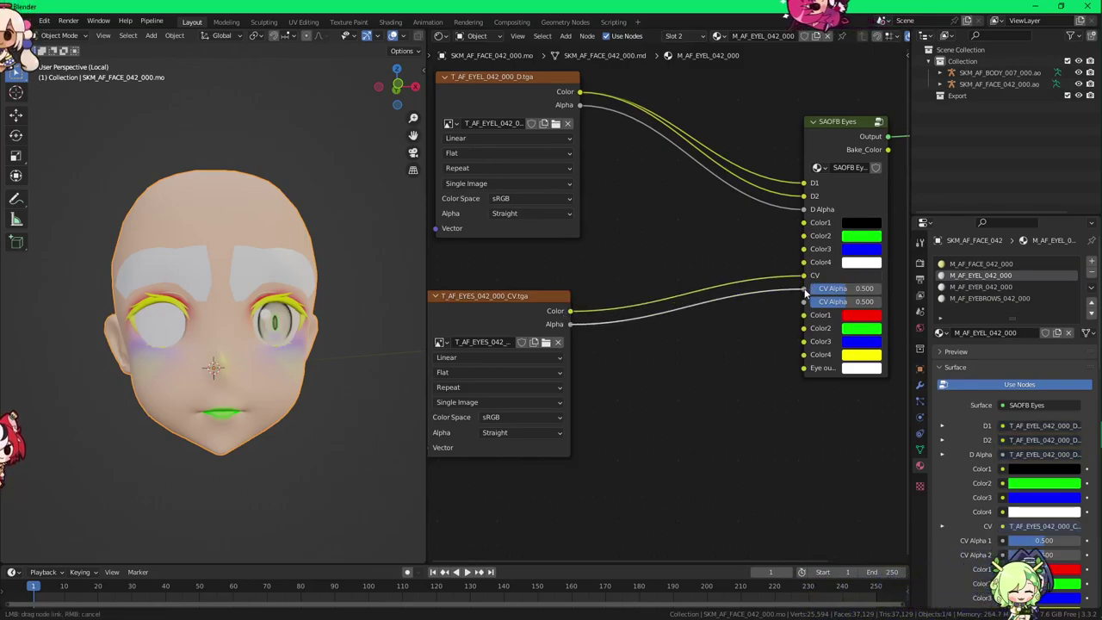
pyautogui.moveTo(806, 294); pyautogui.dragTo(799, 304)
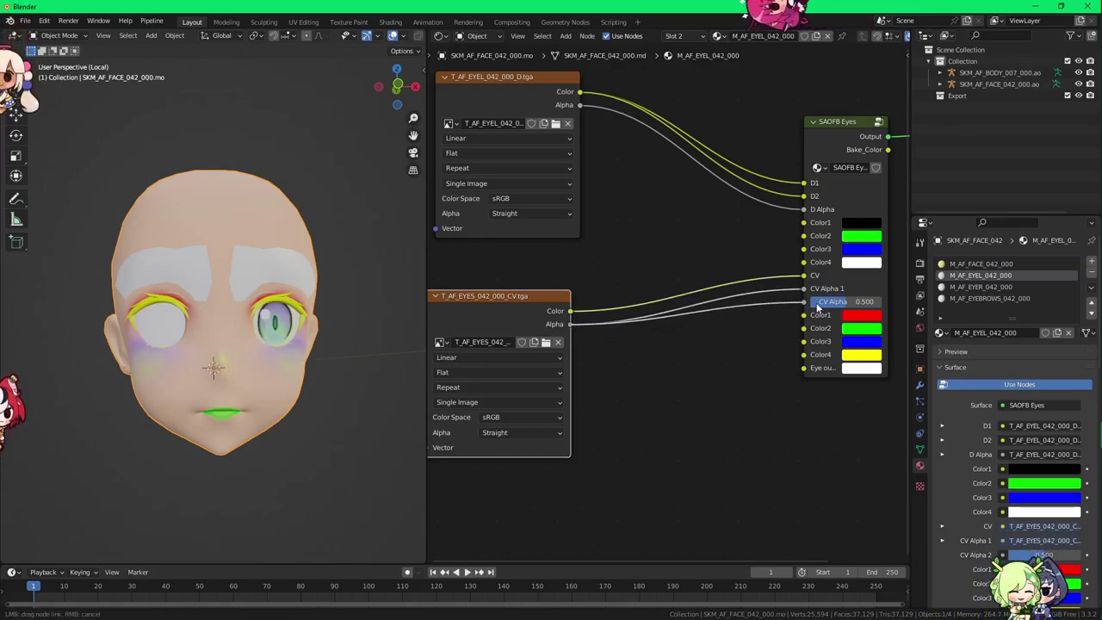
# Step: Shift the EYES CV node slightly and set both eye textures' alpha mode to Channel Packed
pyautogui.moveTo(511, 322); pyautogui.dragTo(518, 322)
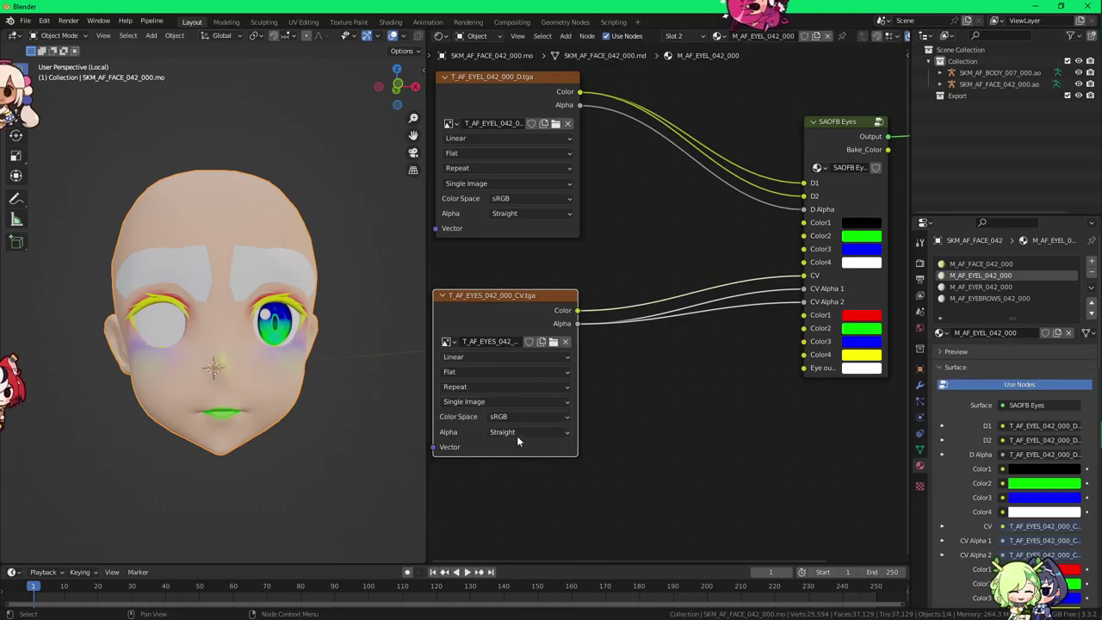
pyautogui.click(516, 472)
pyautogui.click(520, 214)
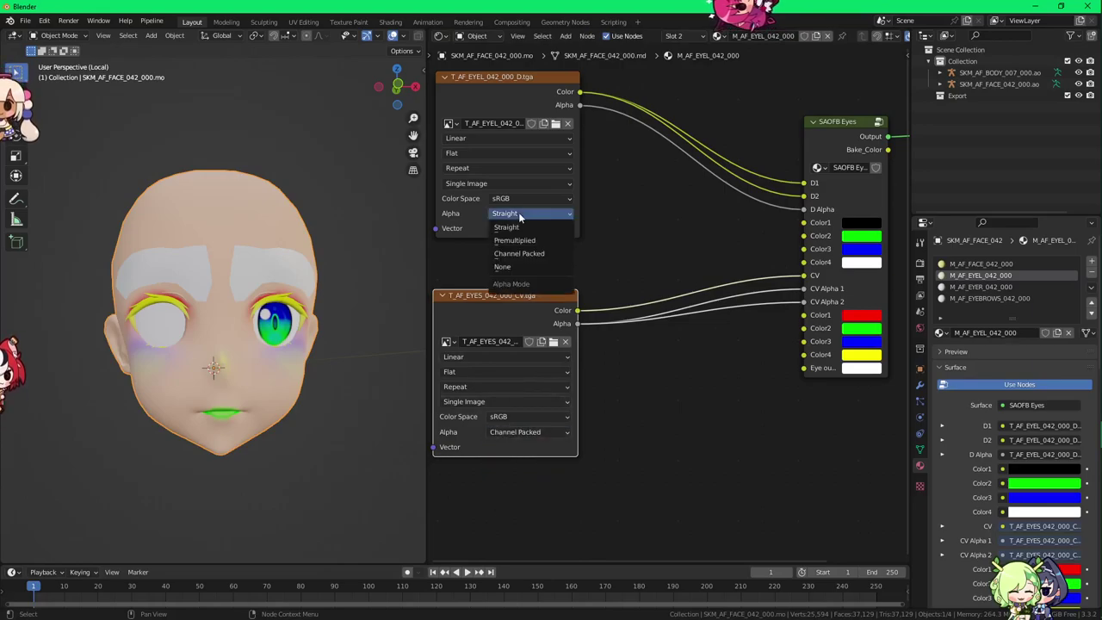
pyautogui.moveTo(297, 265); pyautogui.dragTo(284, 303, button='middle')
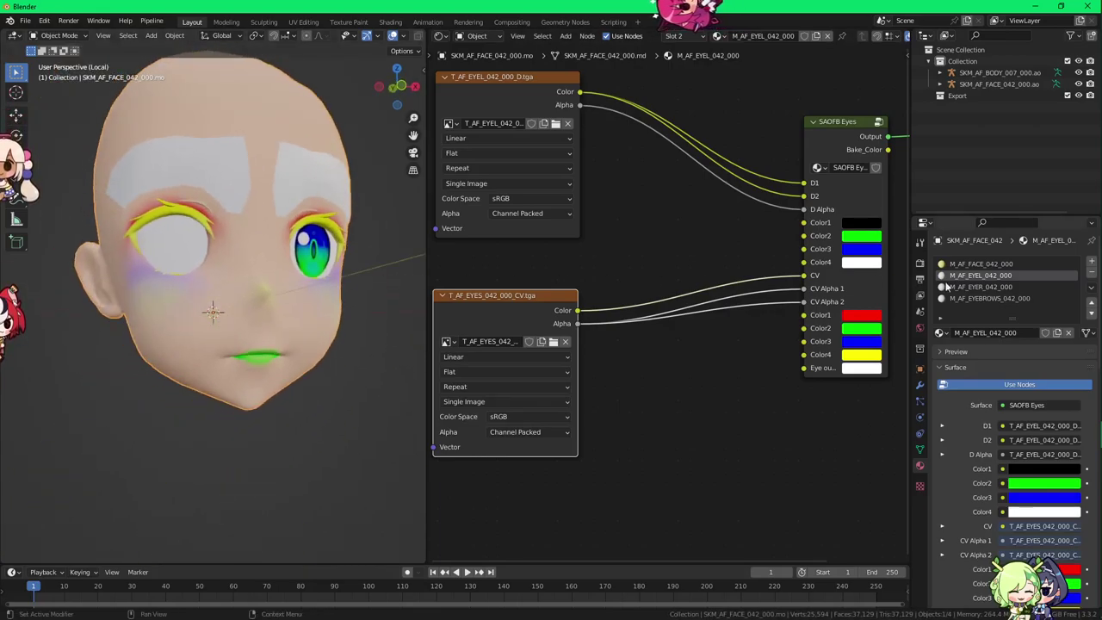
# Step: Enable nodes on the M_AF_EYER_042_000 material and delete its Principled BSDF
pyautogui.click(970, 288)
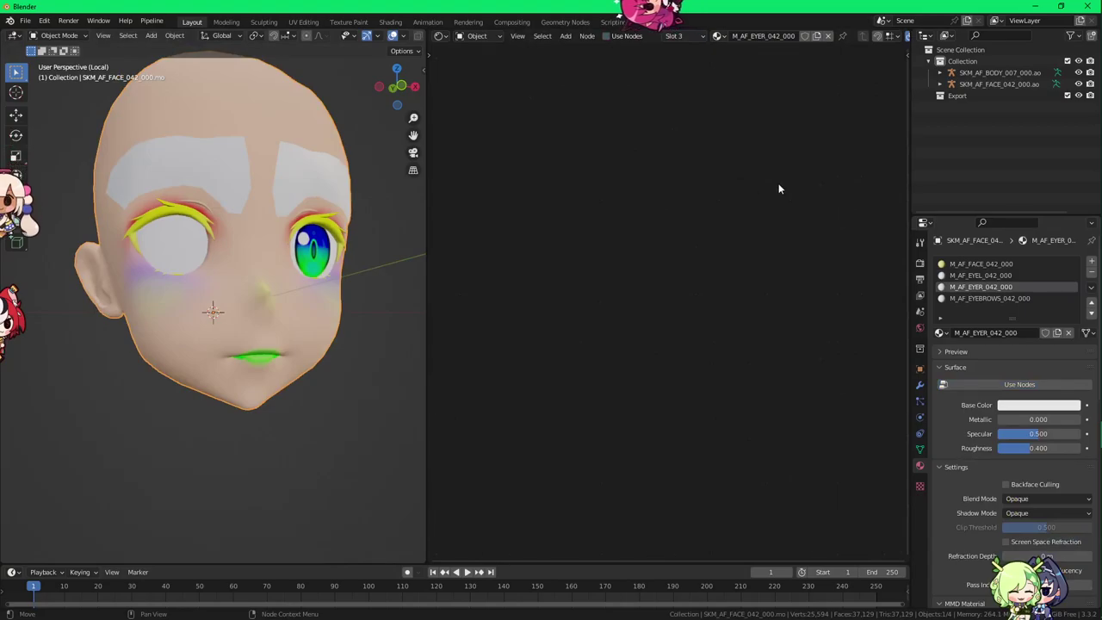
pyautogui.click(606, 36)
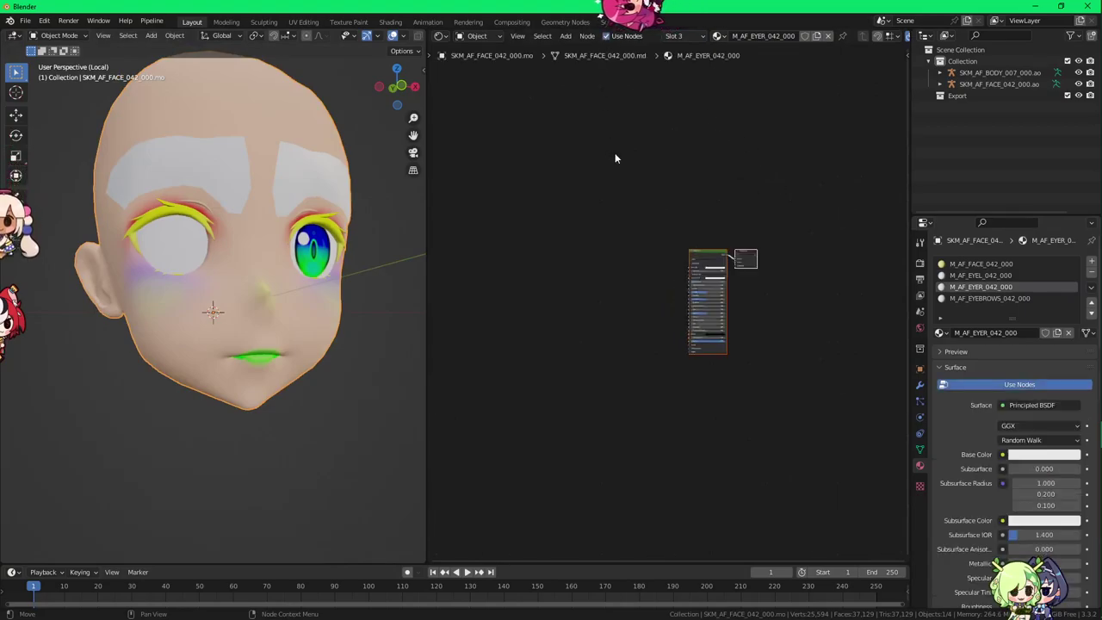
pyautogui.scroll(2, 731, 209)
pyautogui.press('x')
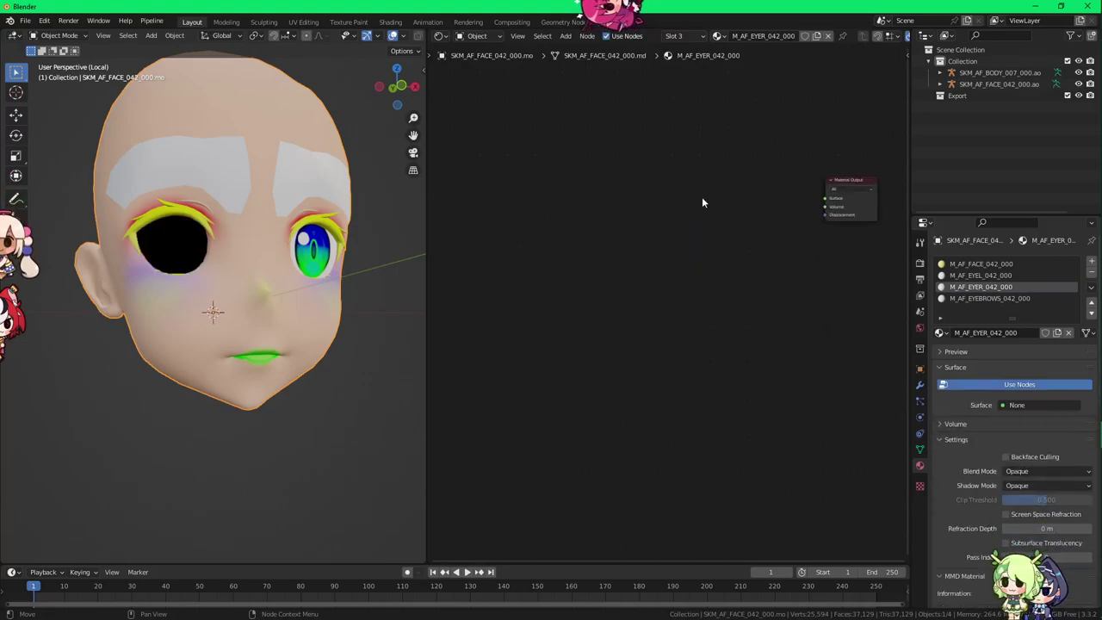
# Step: Add the SAOFB Eyes group to M_AF_EYER_042_000 and connect its Output to the Material Output's Surface
pyautogui.hotkey('shift', 'a')
pyautogui.moveTo(687, 205)
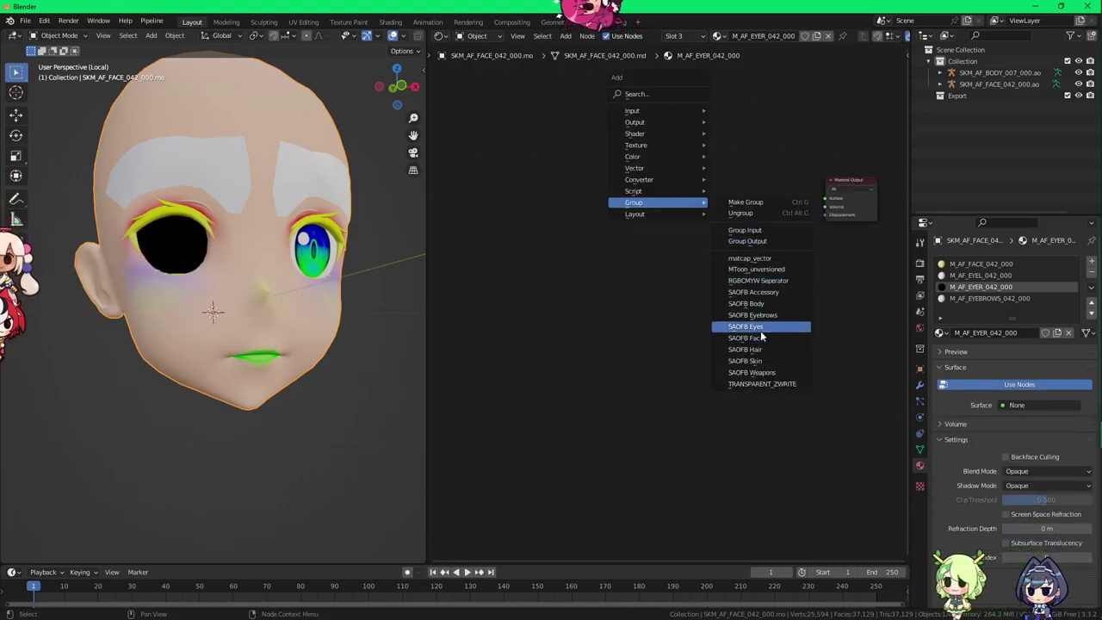
pyautogui.click(761, 328)
pyautogui.click(749, 183)
pyautogui.keyDown('ctrl'); pyautogui.keyDown('shift'); pyautogui.click(758, 196); pyautogui.keyUp('shift'); pyautogui.keyUp('ctrl')
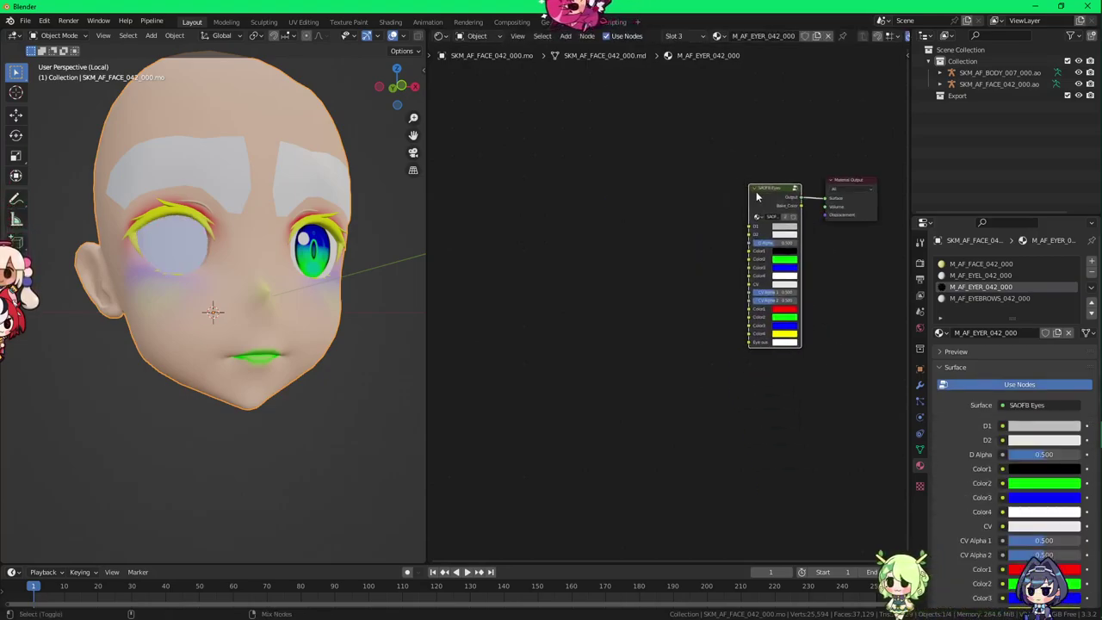
# Step: Add T_AF_EYER_042_000_D.tga and T_AF_EYES_042_000_CV.tga from the Texture folder to the M_AF_EYER_042_000 node graph
pyautogui.hotkey('alt', 'Tab')
pyautogui.moveTo(265, 384); pyautogui.dragTo(463, 156)
pyautogui.moveTo(330, 398); pyautogui.dragTo(533, 237)
pyautogui.click(618, 245)
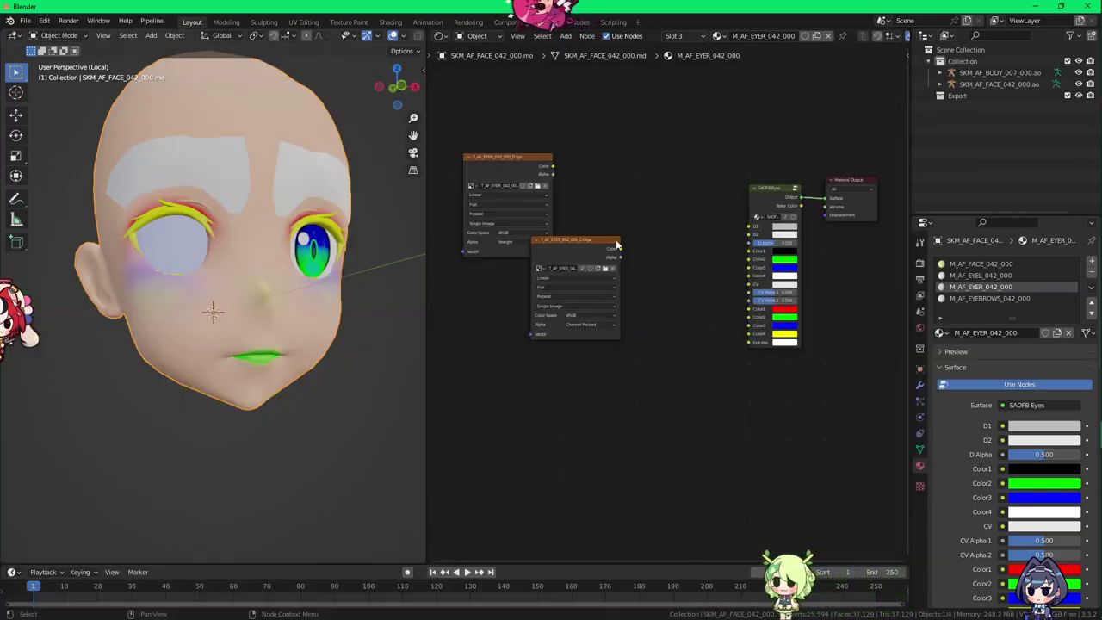
# Step: Switch the viewport to Solid shading and connect the EYES CV texture's Color to CV and Alpha to CV Alpha 1 and 2
pyautogui.moveTo(581, 263); pyautogui.dragTo(763, 281)
pyautogui.scroll(1, 539, 300)
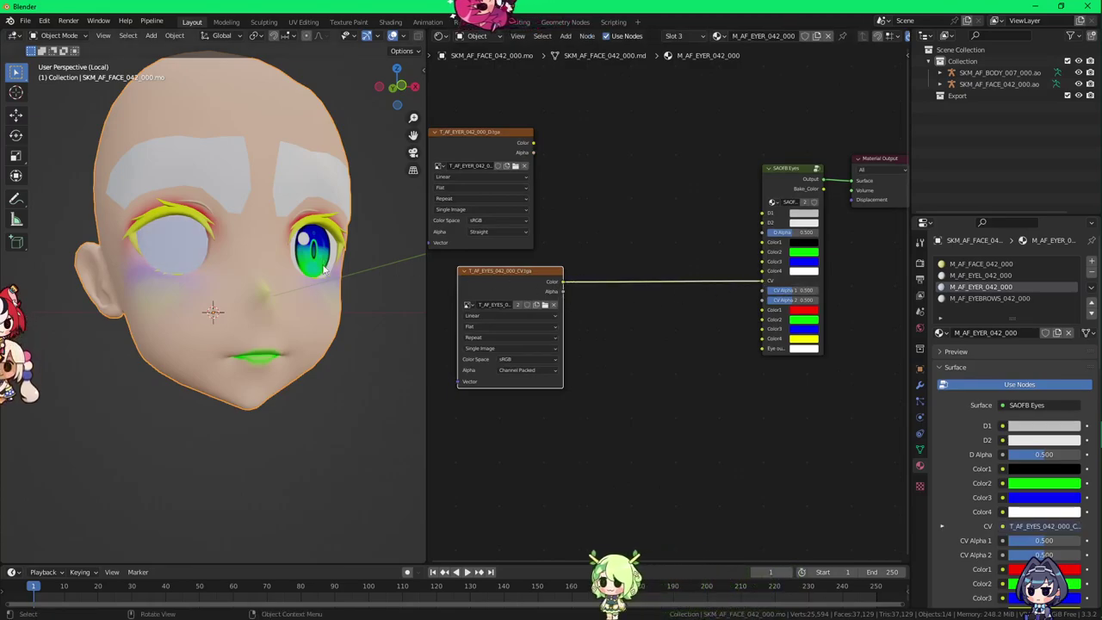
pyautogui.press('z')
pyautogui.click(396, 264)
pyautogui.scroll(3, 584, 298)
pyautogui.moveTo(535, 288); pyautogui.dragTo(786, 287)
pyautogui.moveTo(535, 288); pyautogui.dragTo(785, 299)
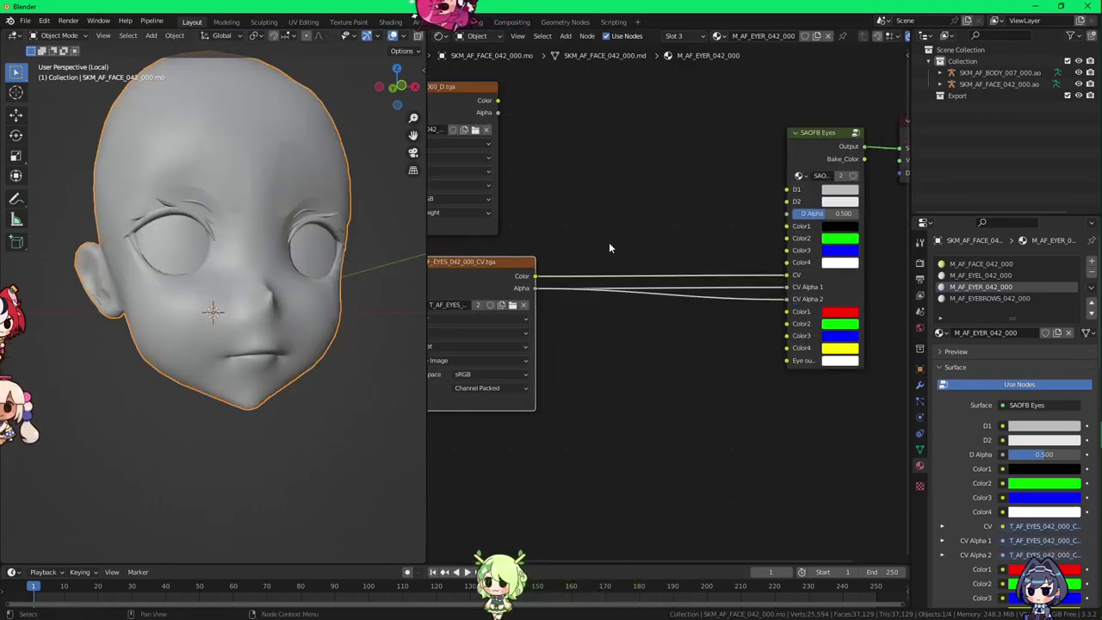
# Step: Connect the EYER D texture's Color to D1 and D2 and its Alpha to D Alpha, setting its alpha mode to Channel Packed
pyautogui.moveTo(484, 272); pyautogui.dragTo(492, 317)
pyautogui.moveTo(464, 99); pyautogui.dragTo(786, 189)
pyautogui.moveTo(548, 121); pyautogui.dragTo(745, 197)
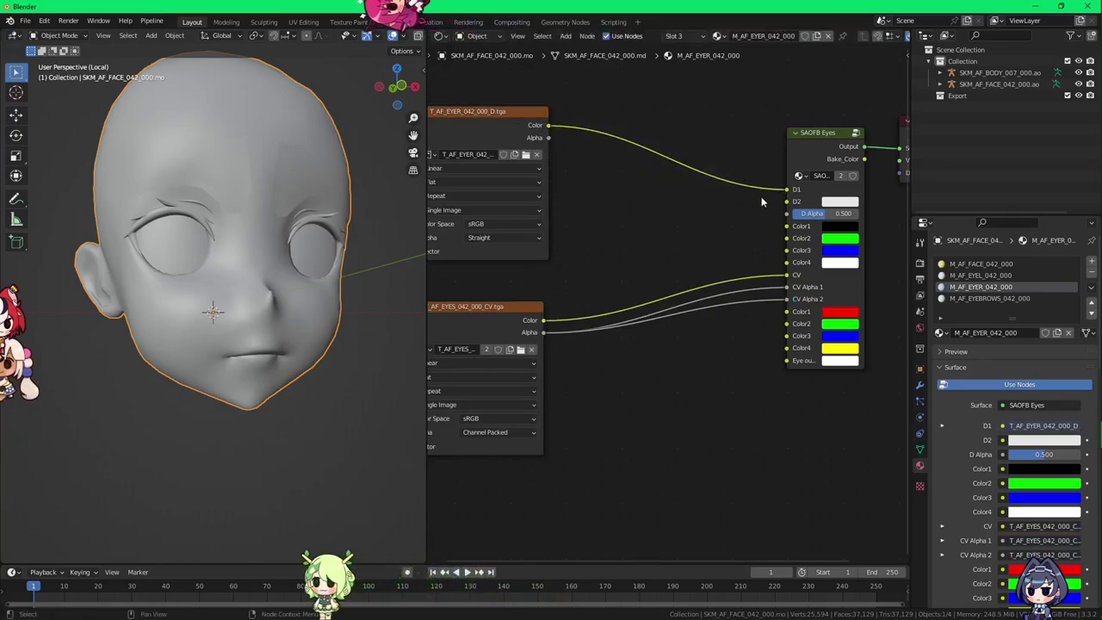
pyautogui.moveTo(549, 126); pyautogui.dragTo(614, 146)
pyautogui.moveTo(548, 125); pyautogui.dragTo(786, 201)
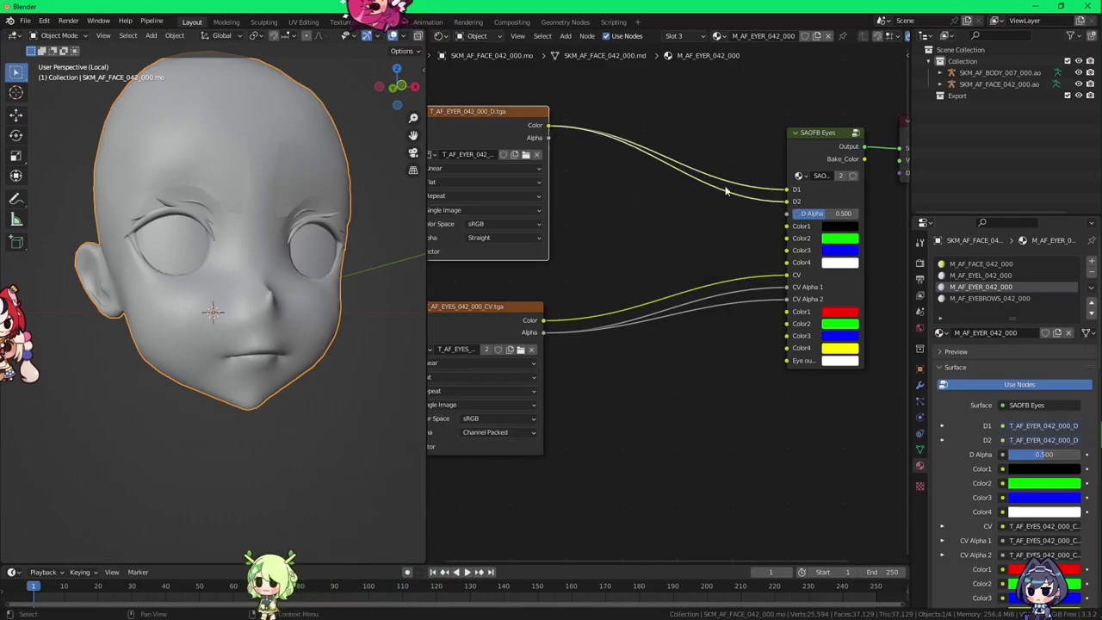
pyautogui.moveTo(547, 138); pyautogui.dragTo(786, 214)
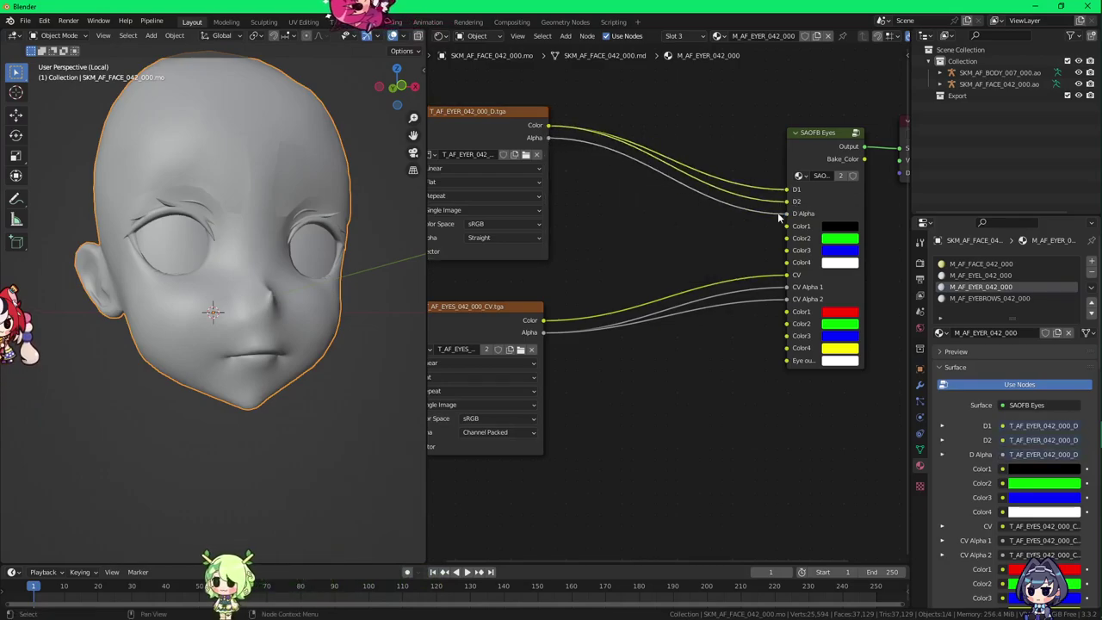
pyautogui.click(500, 237)
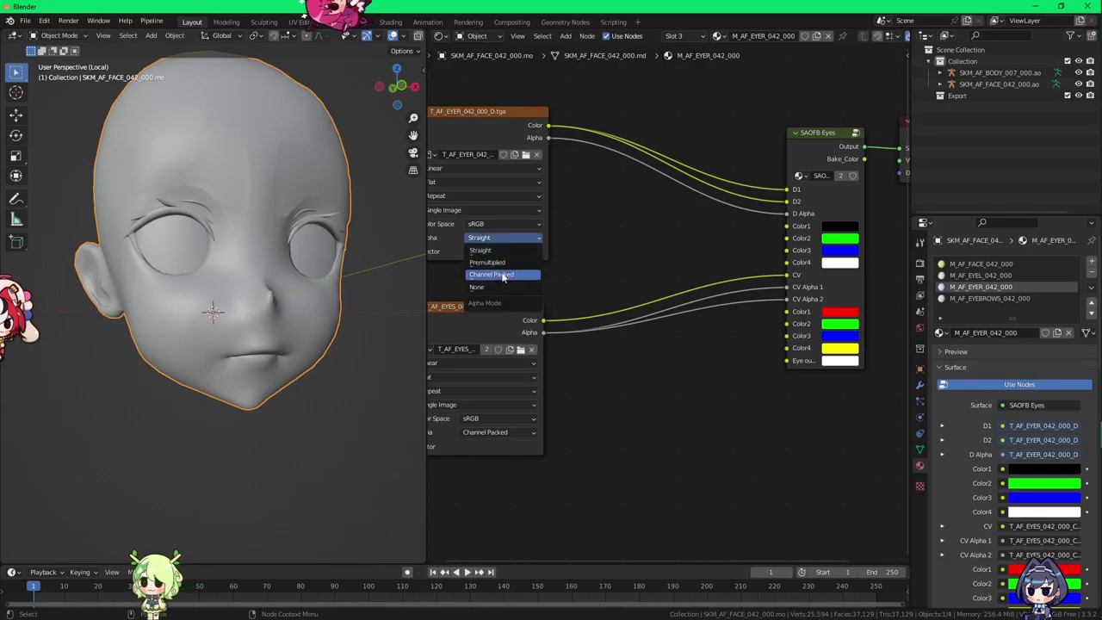
# Step: Return the viewport to material shading and check the textured eyes from the side
pyautogui.press('z')
pyautogui.click(277, 281)
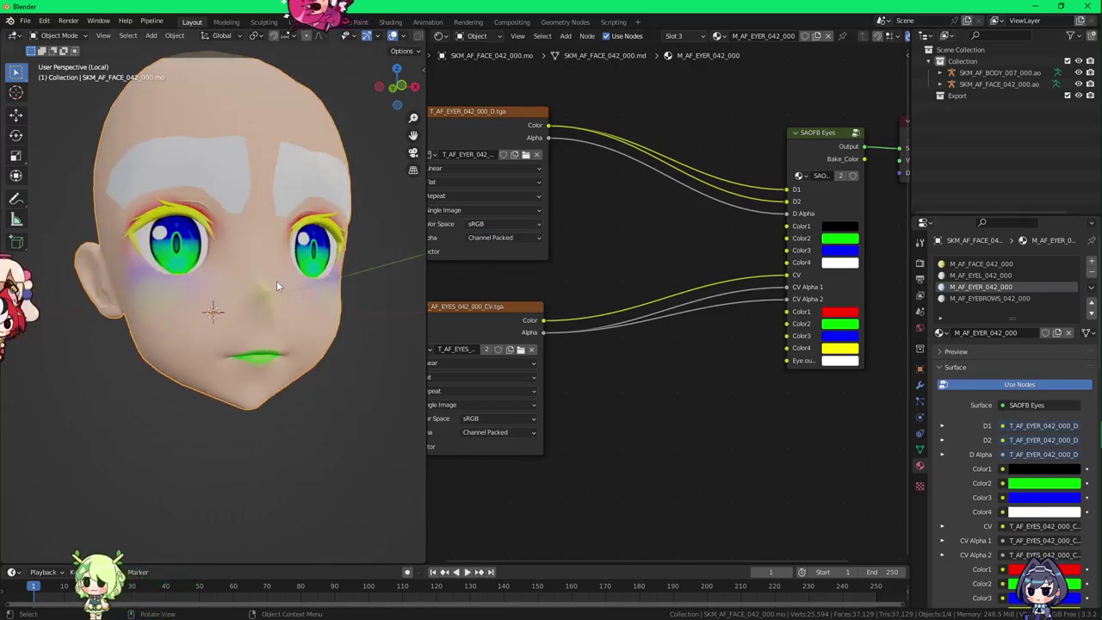
pyautogui.moveTo(276, 280)
pyautogui.mouseDown(button='middle')
pyautogui.moveTo(329, 295)
pyautogui.moveTo(215, 301)
pyautogui.moveTo(308, 291)
pyautogui.moveTo(300, 304)
pyautogui.moveTo(173, 322)
pyautogui.moveTo(362, 297)
pyautogui.mouseUp(button='middle')
pyautogui.scroll(3, 296, 318)
pyautogui.scroll(-3, 297, 319)
pyautogui.scroll(-1, 633, 296)
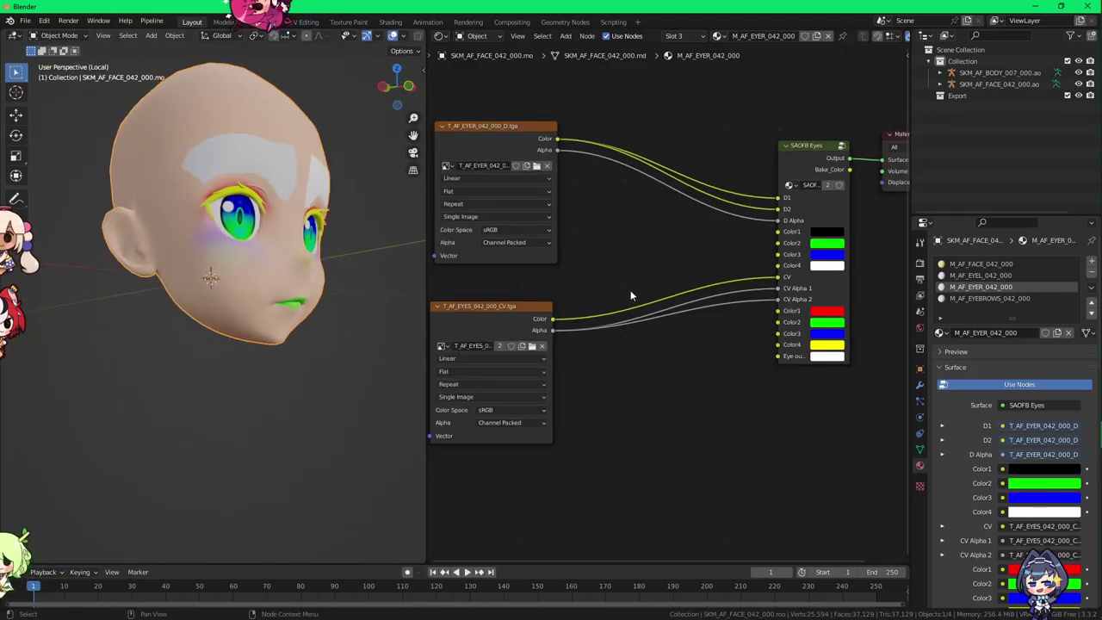
pyautogui.moveTo(629, 291); pyautogui.dragTo(680, 301, button='middle')
# Step: Enable nodes on M_AF_EYEBROWS_042_000 and replace its Principled BSDF with the T_AF_EYEBROWS_042_000_D.tga image from the Texture folder
pyautogui.click(972, 298)
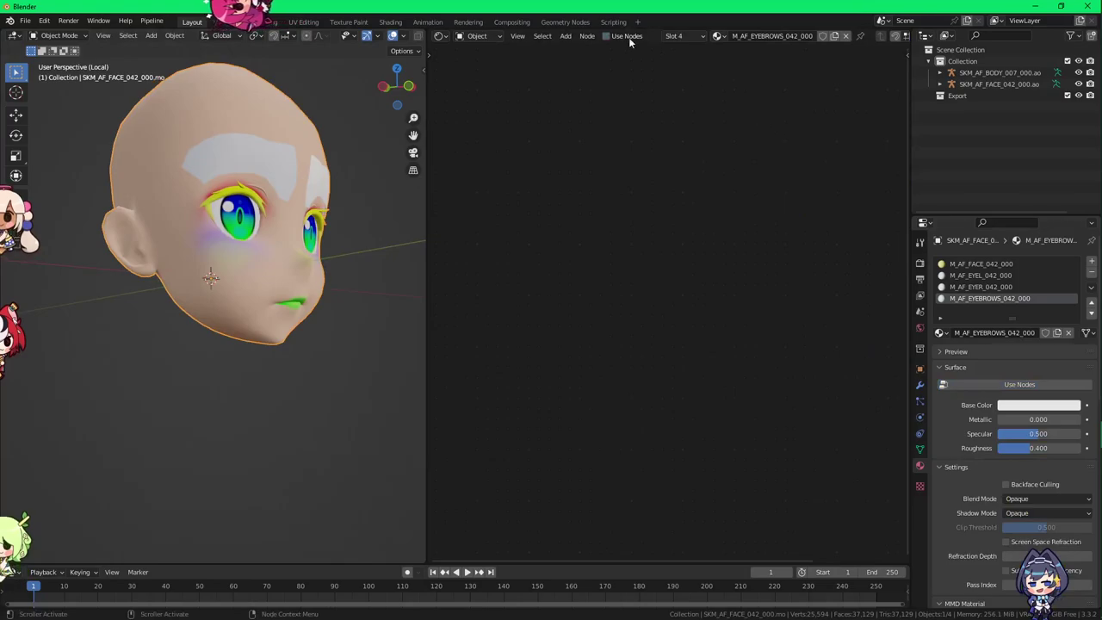
pyautogui.press('Delete')
pyautogui.hotkey('alt', 'Tab')
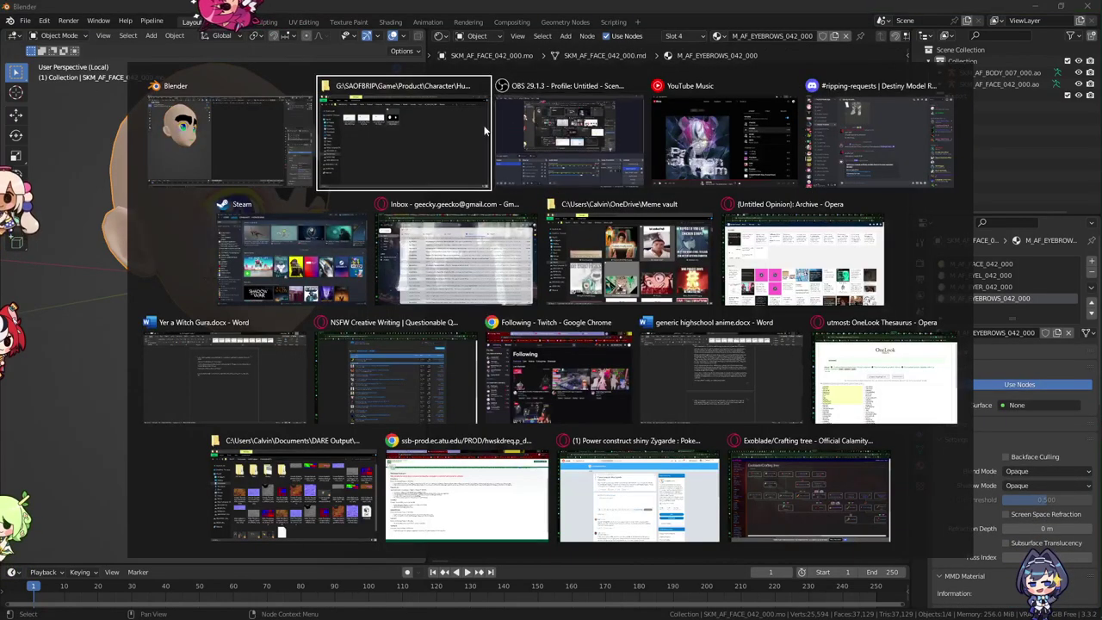
pyautogui.click(154, 397)
pyautogui.moveTo(168, 411); pyautogui.dragTo(556, 188)
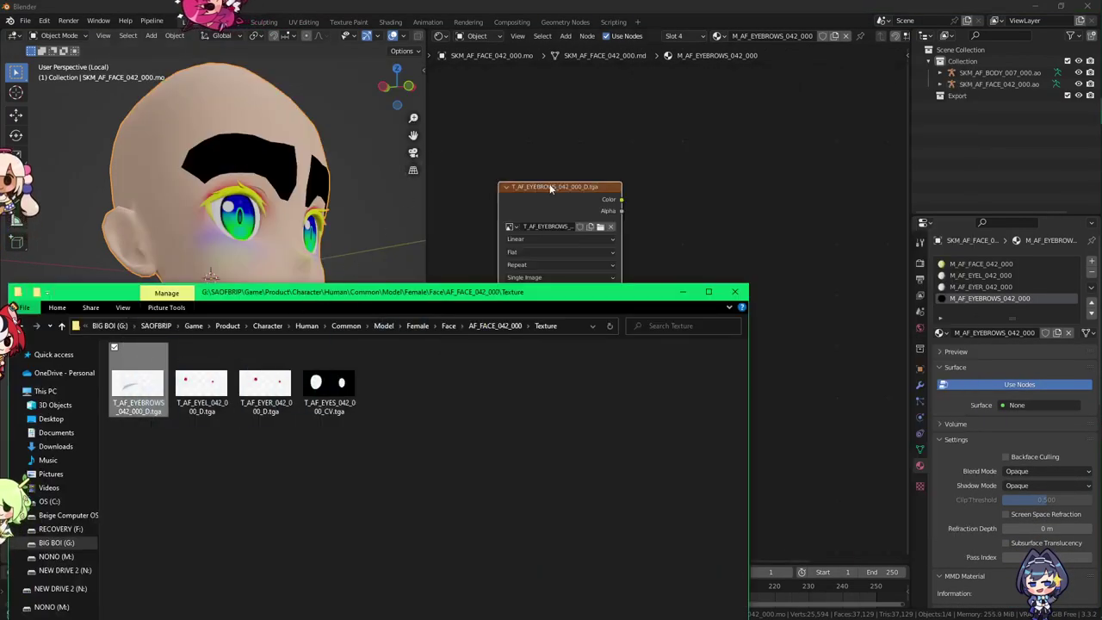
# Step: Add the SAOFB Eyebrows group to M_AF_EYEBROWS_042_000 and connect its Output to the Material Output's Surface
pyautogui.moveTo(715, 188); pyautogui.dragTo(644, 209, button='middle')
pyautogui.hotkey('shift', 'a')
pyautogui.moveTo(639, 201)
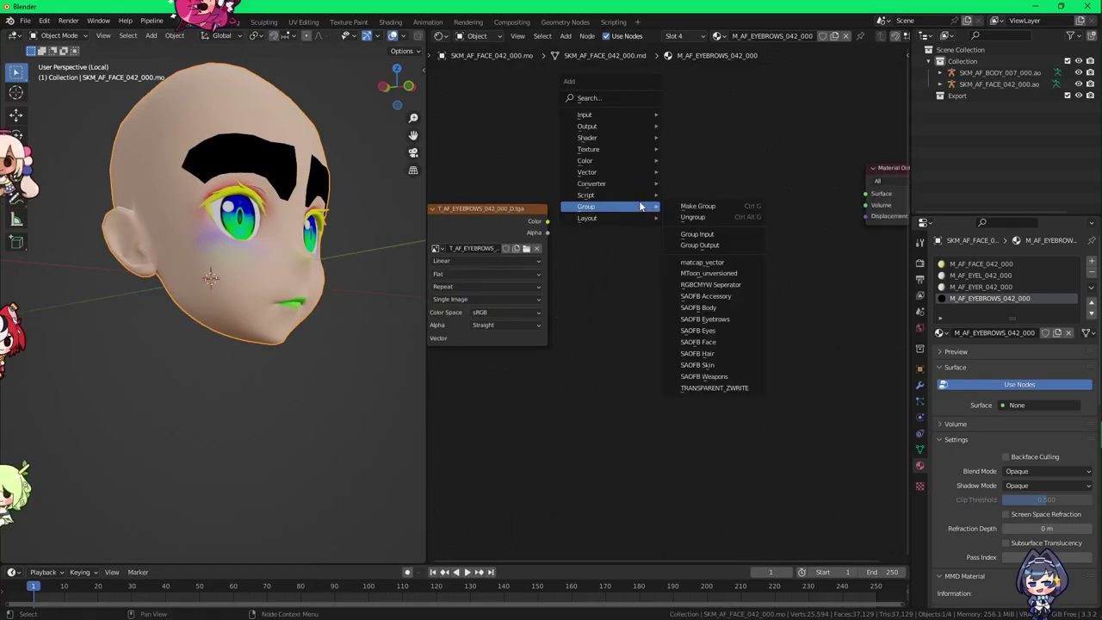
pyautogui.click(704, 319)
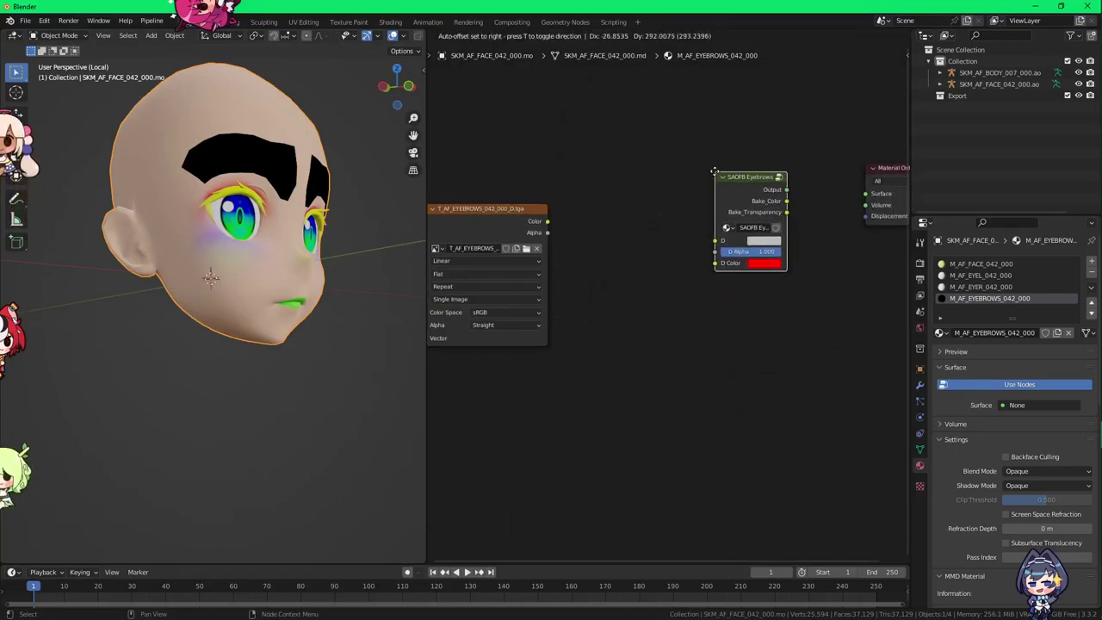
pyautogui.click(744, 175)
pyautogui.moveTo(786, 187); pyautogui.dragTo(866, 193)
# Step: Connect the eyebrow texture's Color to D and Alpha to D Alpha, and set its alpha mode to Channel Packed
pyautogui.moveTo(285, 203)
pyautogui.mouseDown(button='middle')
pyautogui.moveTo(226, 205)
pyautogui.moveTo(300, 210)
pyautogui.moveTo(272, 219)
pyautogui.mouseUp(button='middle')
pyautogui.moveTo(497, 215); pyautogui.dragTo(573, 185)
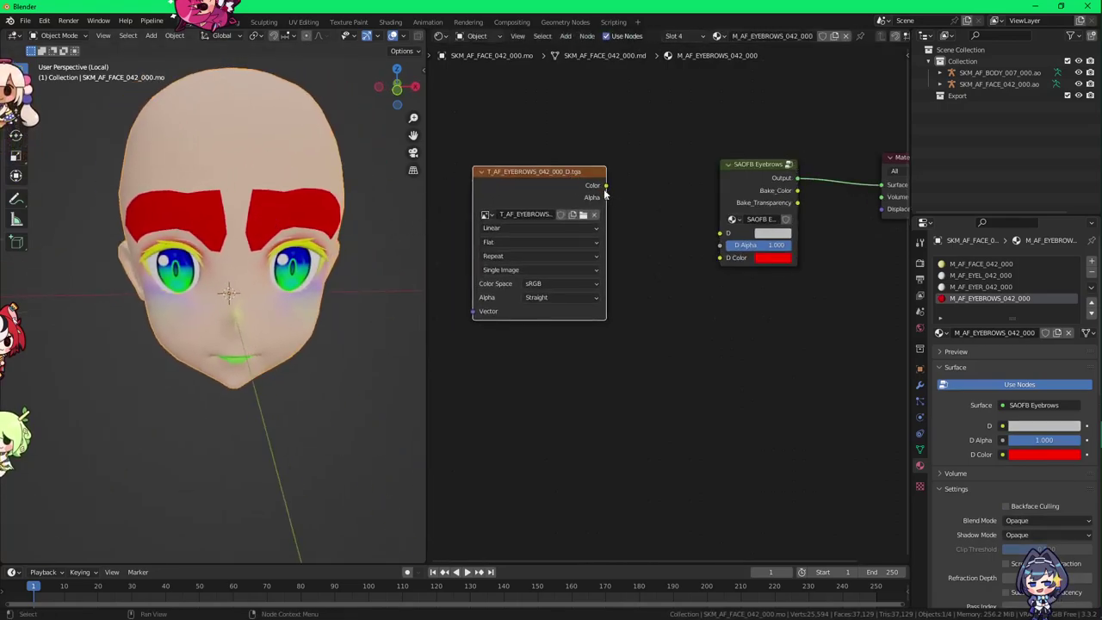
pyautogui.moveTo(728, 240); pyautogui.dragTo(794, 249)
pyautogui.click(755, 252)
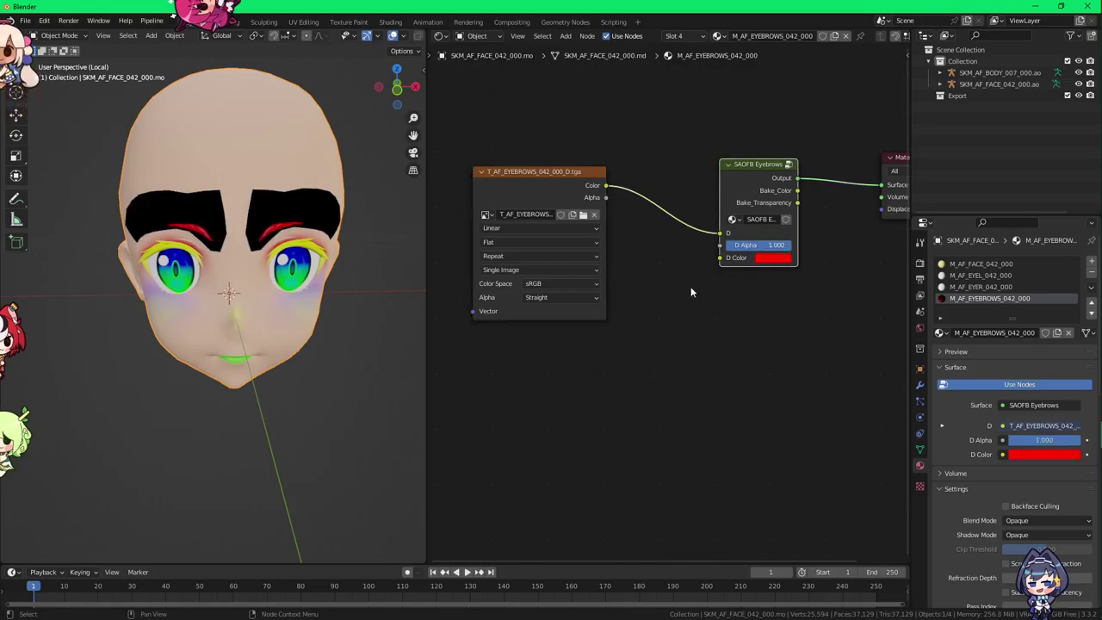
pyautogui.moveTo(605, 200); pyautogui.dragTo(604, 200)
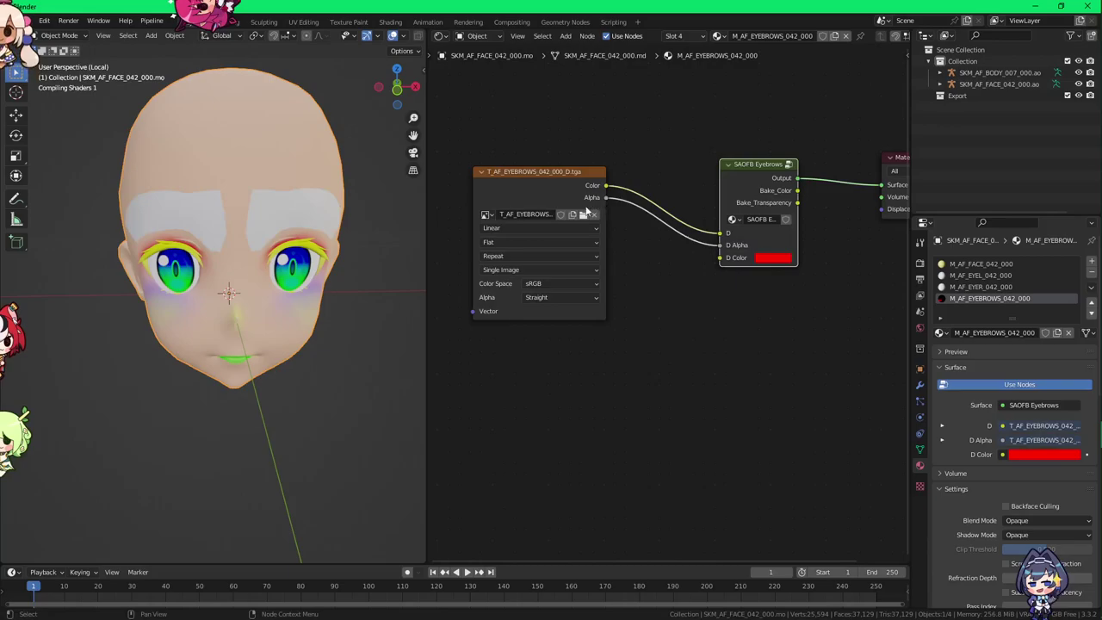
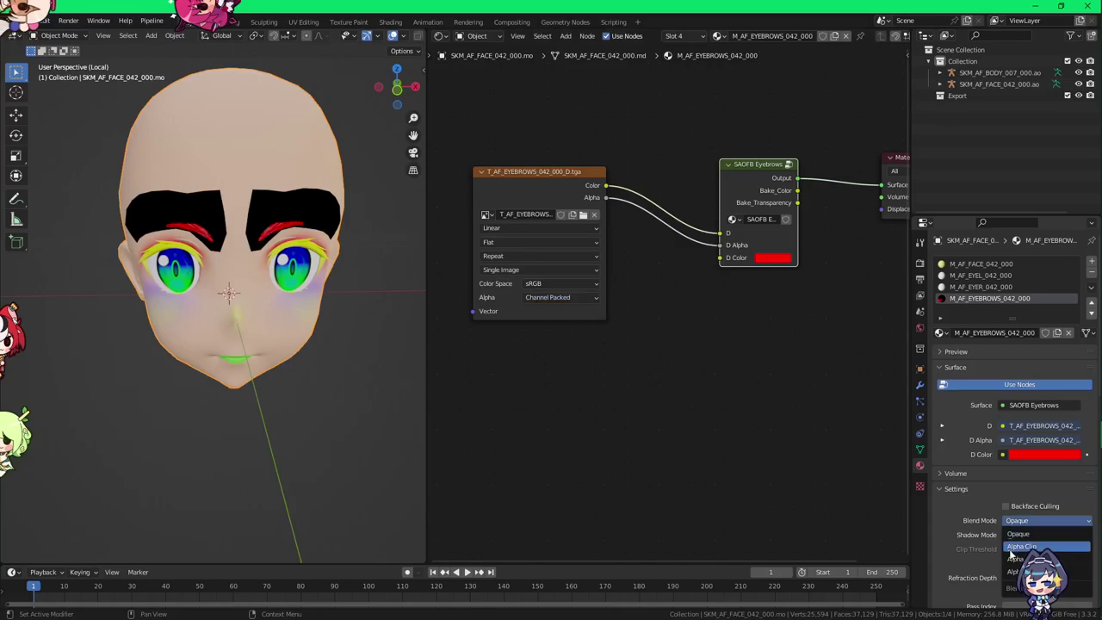
# Step: Try the Alpha Clip blend mode on the eyebrow material, and settle on Alpha Hashed
pyautogui.click(1021, 547)
pyautogui.scroll(-4, 993, 483)
pyautogui.click(1016, 407)
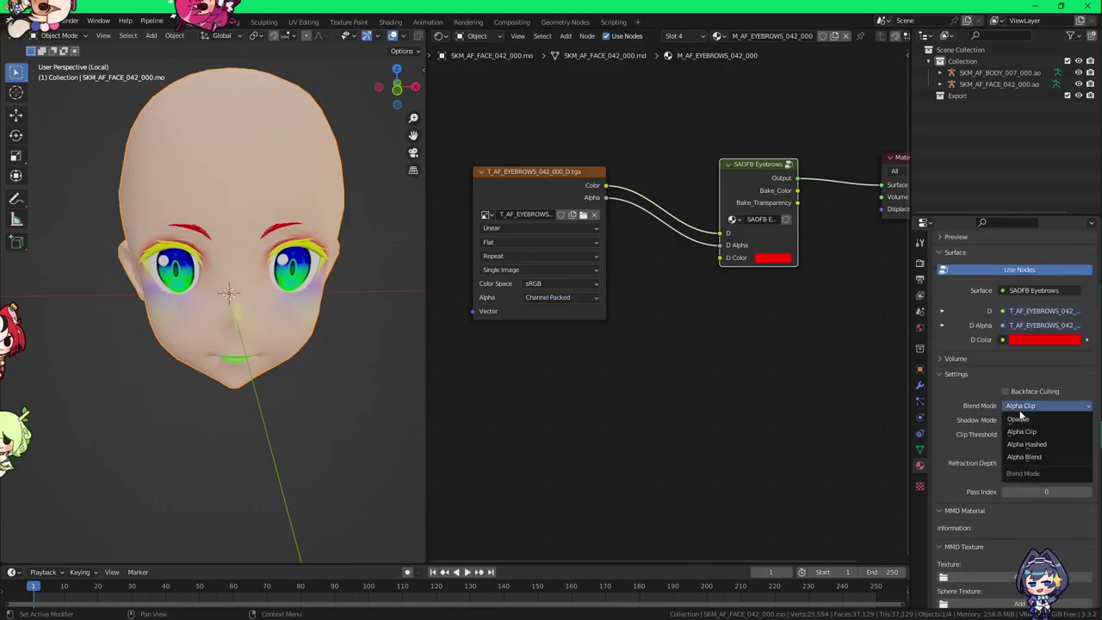
pyautogui.click(1027, 443)
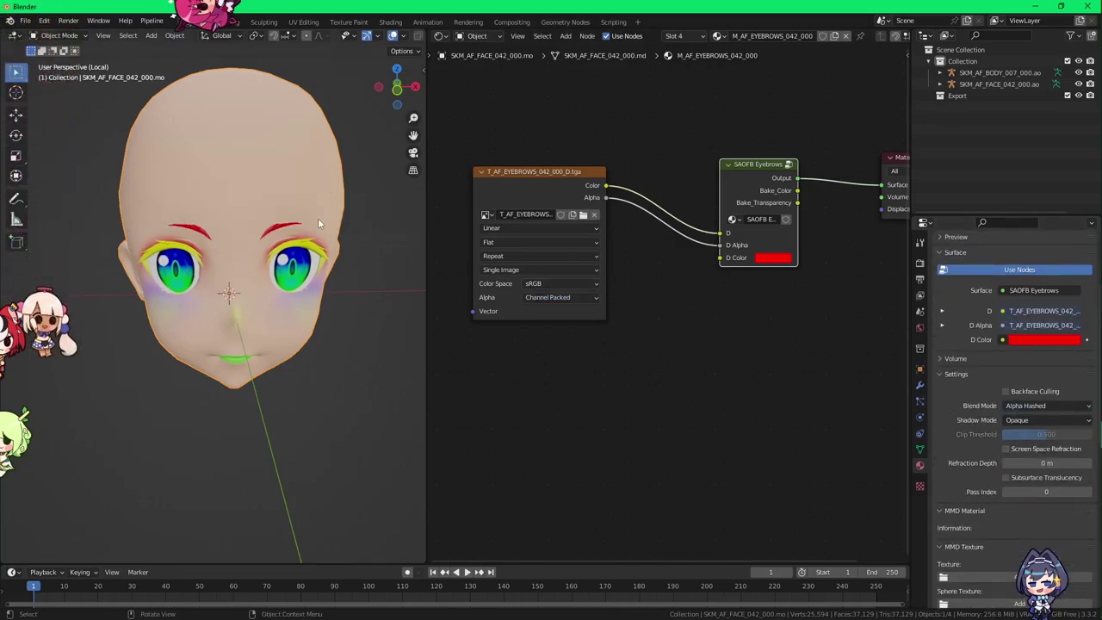
# Step: Examine the eyebrows' transparency on the face up close and from several angles
pyautogui.scroll(3, 318, 218)
pyautogui.moveTo(257, 229); pyautogui.dragTo(283, 266, button='middle')
pyautogui.scroll(8, 284, 262)
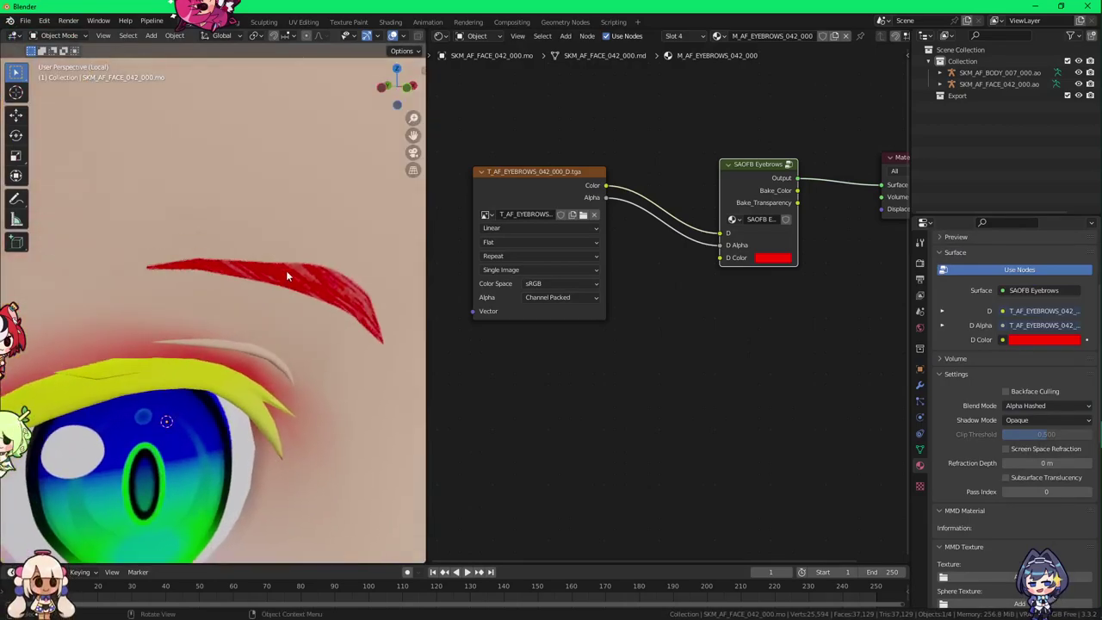
pyautogui.scroll(-3, 284, 248)
pyautogui.scroll(-7, 318, 293)
pyautogui.moveTo(317, 293); pyautogui.dragTo(410, 276, button='middle')
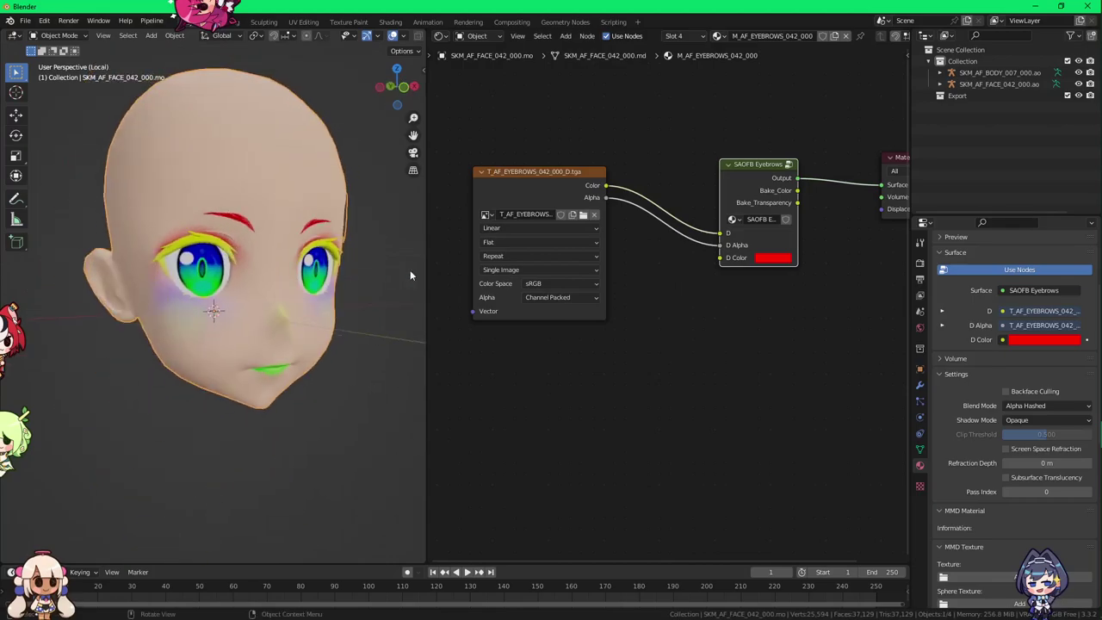
pyautogui.scroll(1, 304, 247)
pyautogui.moveTo(304, 245); pyautogui.dragTo(237, 272, button='middle')
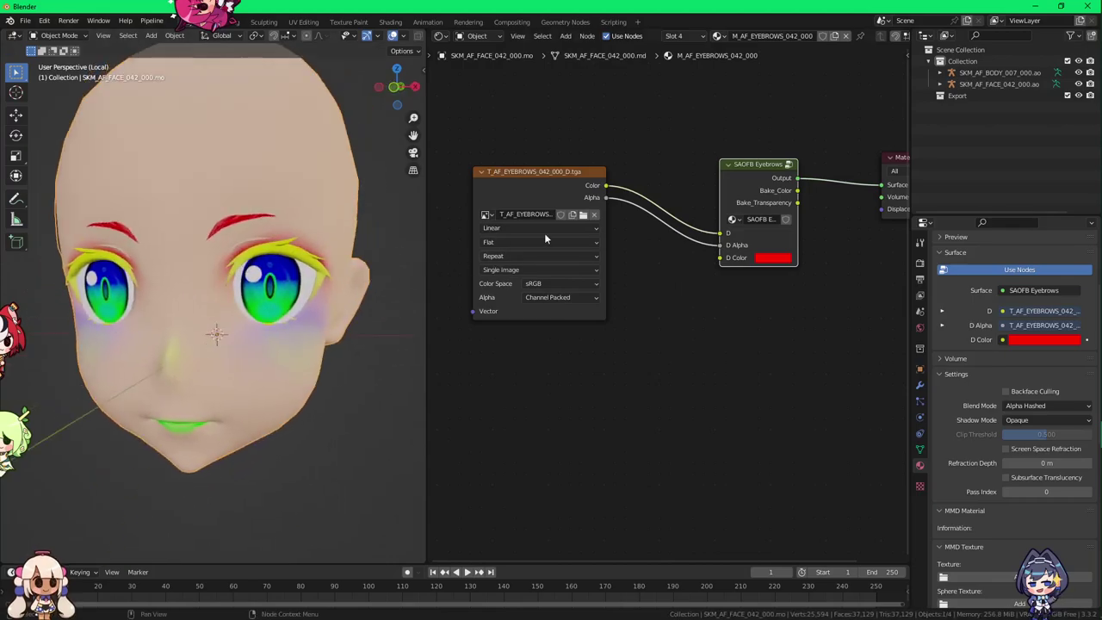
# Step: Try T_AF_EYEBROWS_053_000_D.tga from the AF_FACE_053_000 Texture folder as the eyebrow image
pyautogui.click(583, 215)
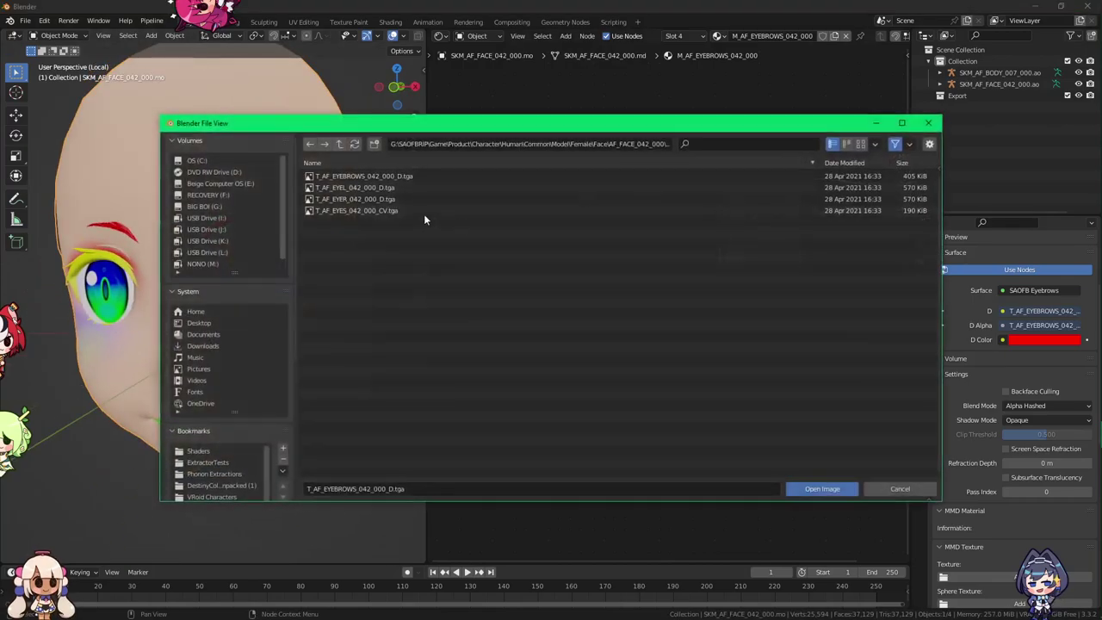
pyautogui.click(339, 144)
pyautogui.scroll(-5, 370, 266)
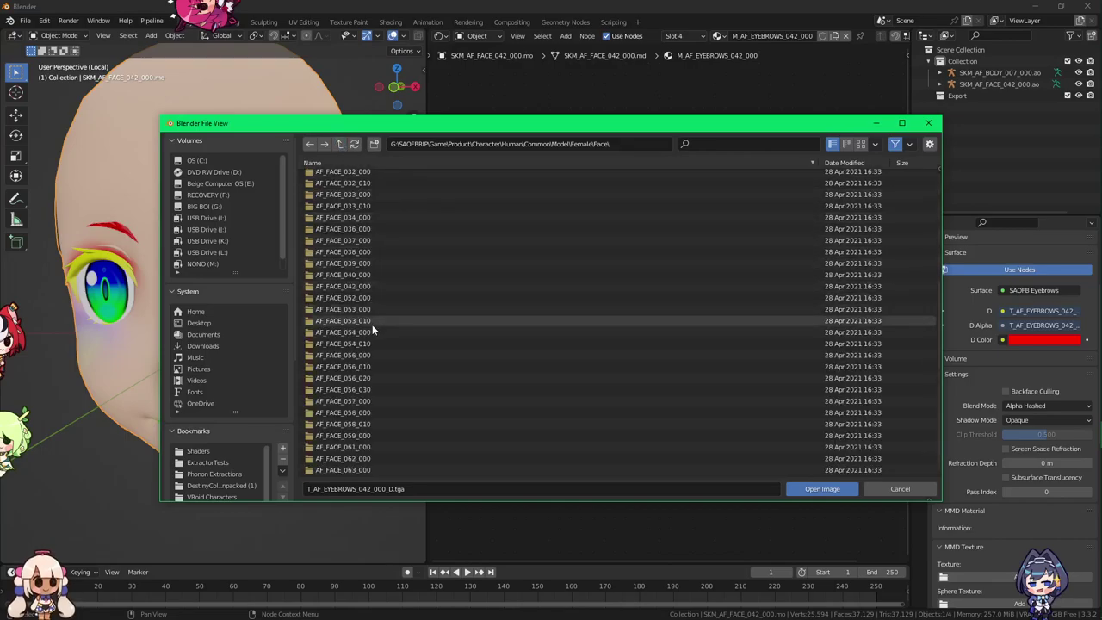
pyautogui.click(385, 311)
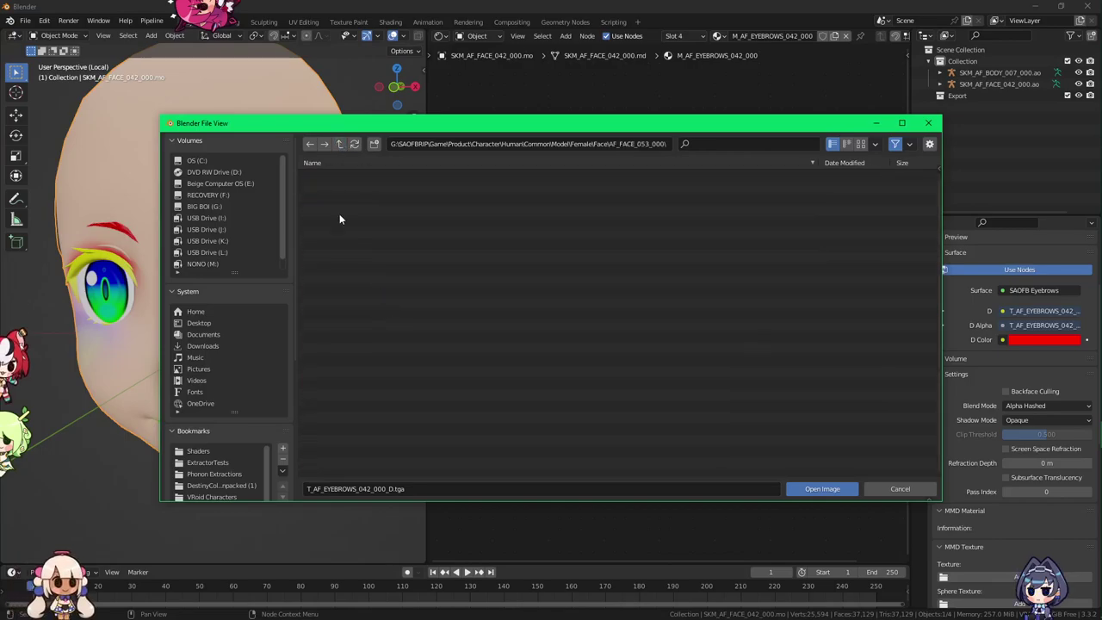
pyautogui.click(345, 200)
pyautogui.doubleClick(346, 178)
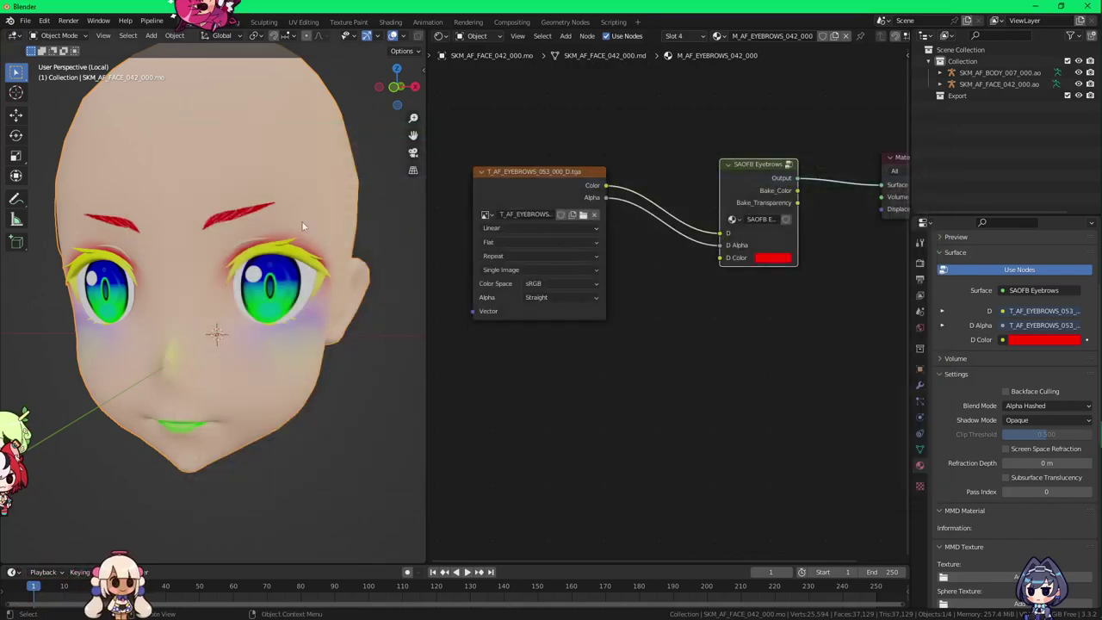
pyautogui.moveTo(303, 225); pyautogui.dragTo(269, 236, button='middle')
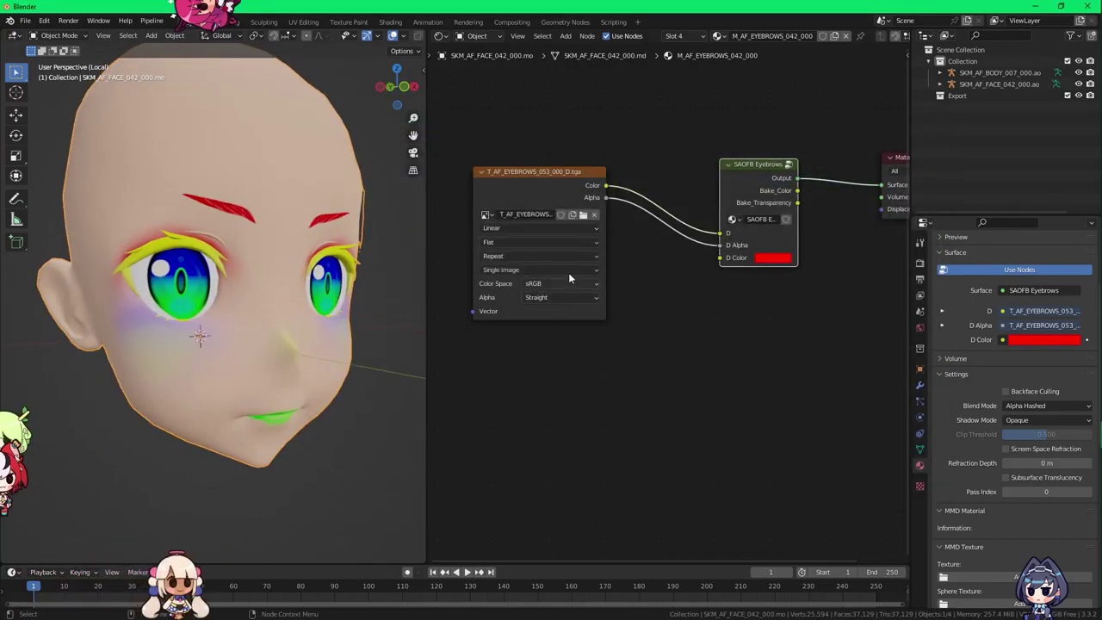
# Step: Replace the eyebrow image with T_AF_EYEBROWS_004_000_D.tga from the AF_FACE_004_000 Texture folder
pyautogui.click(582, 215)
pyautogui.click(340, 144)
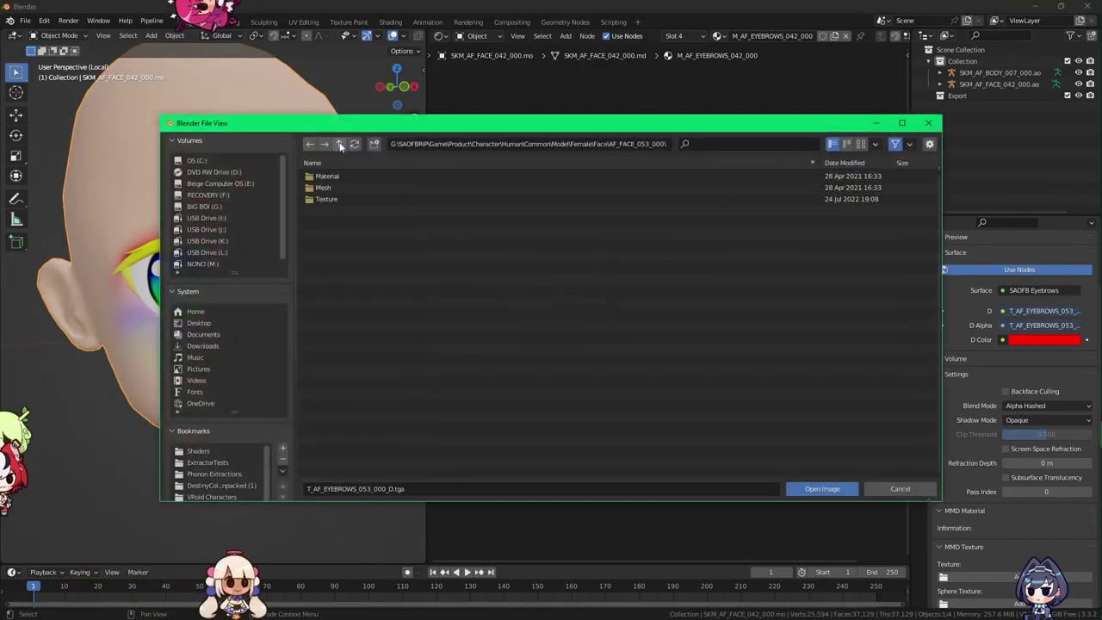
pyautogui.click(340, 144)
pyautogui.doubleClick(376, 222)
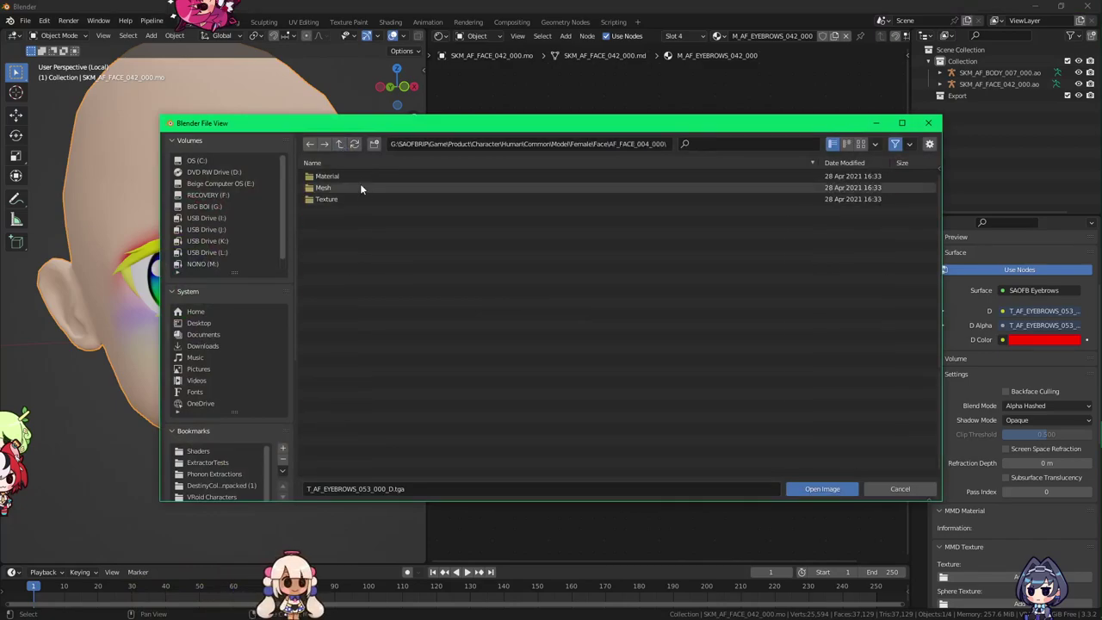
pyautogui.doubleClick(326, 198)
pyautogui.doubleClick(327, 176)
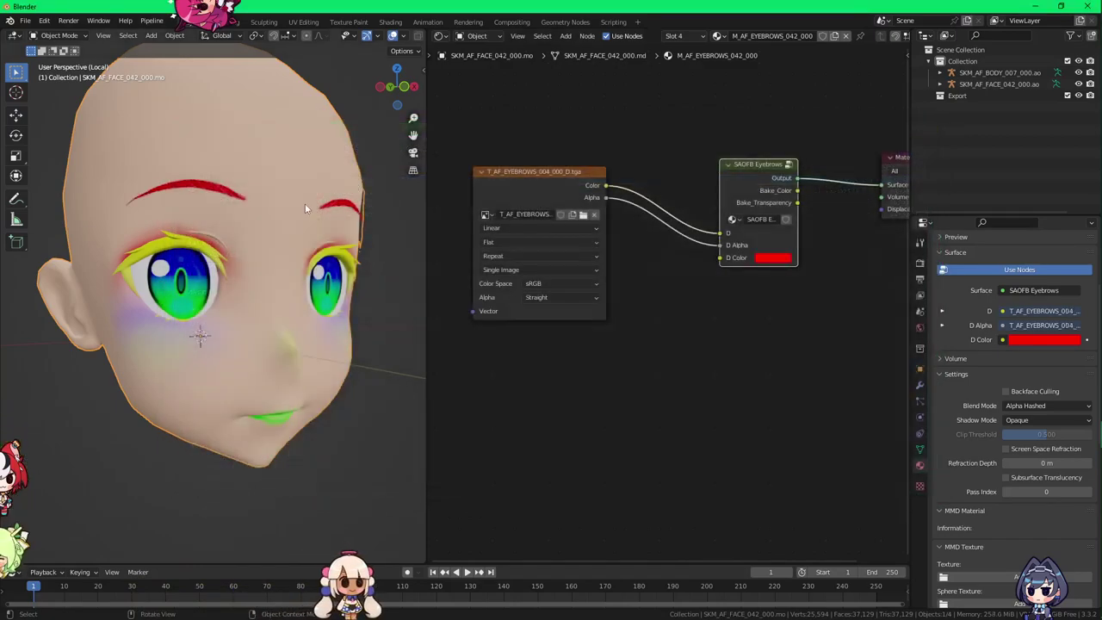
pyautogui.scroll(-1, 305, 204)
pyautogui.moveTo(305, 204); pyautogui.dragTo(293, 213, button='middle')
# Step: Set the alpha mode of the T_AF_EYEBROWS_004_000_D.tga texture to Channel Packed
pyautogui.moveTo(679, 358); pyautogui.dragTo(727, 392)
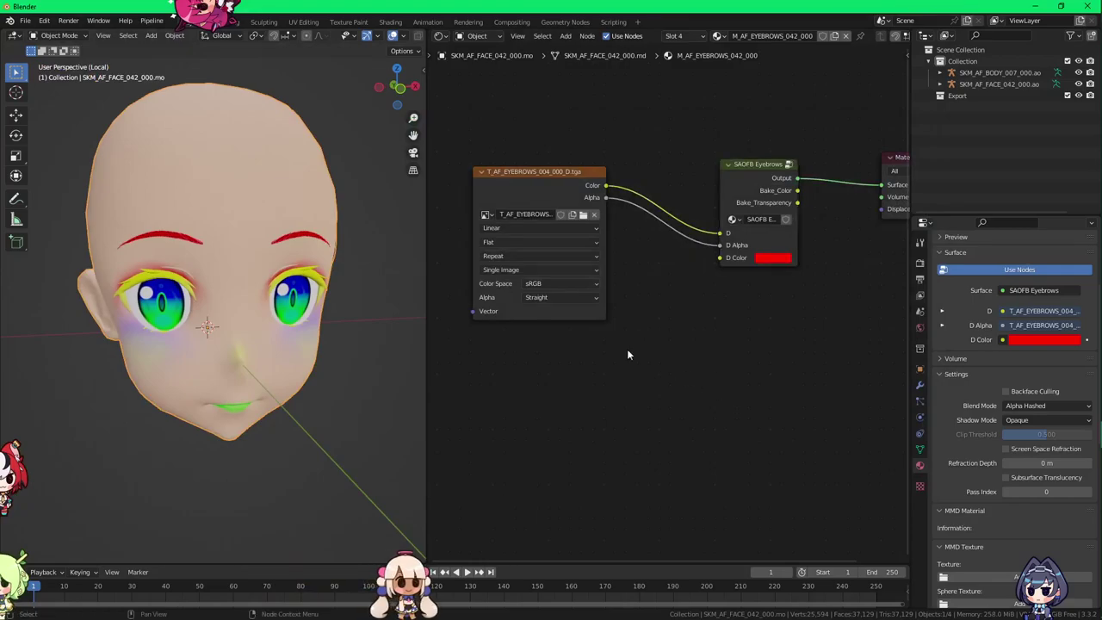
pyautogui.click(546, 298)
pyautogui.click(563, 335)
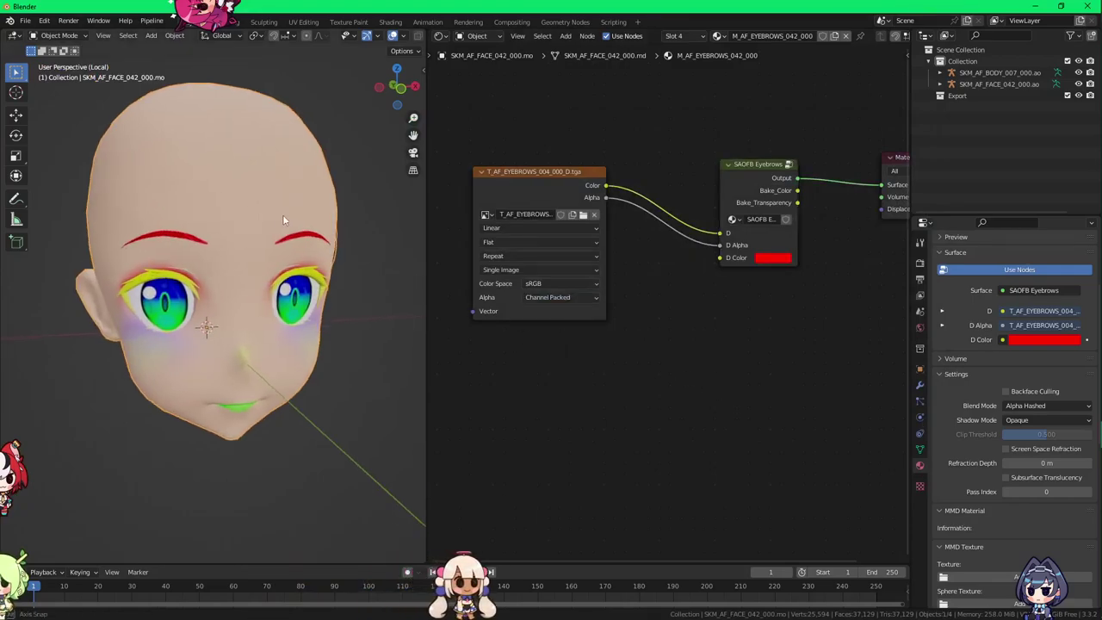
pyautogui.moveTo(283, 215)
pyautogui.mouseDown(button='middle')
pyautogui.moveTo(235, 217)
pyautogui.moveTo(272, 205)
pyautogui.mouseUp(button='middle')
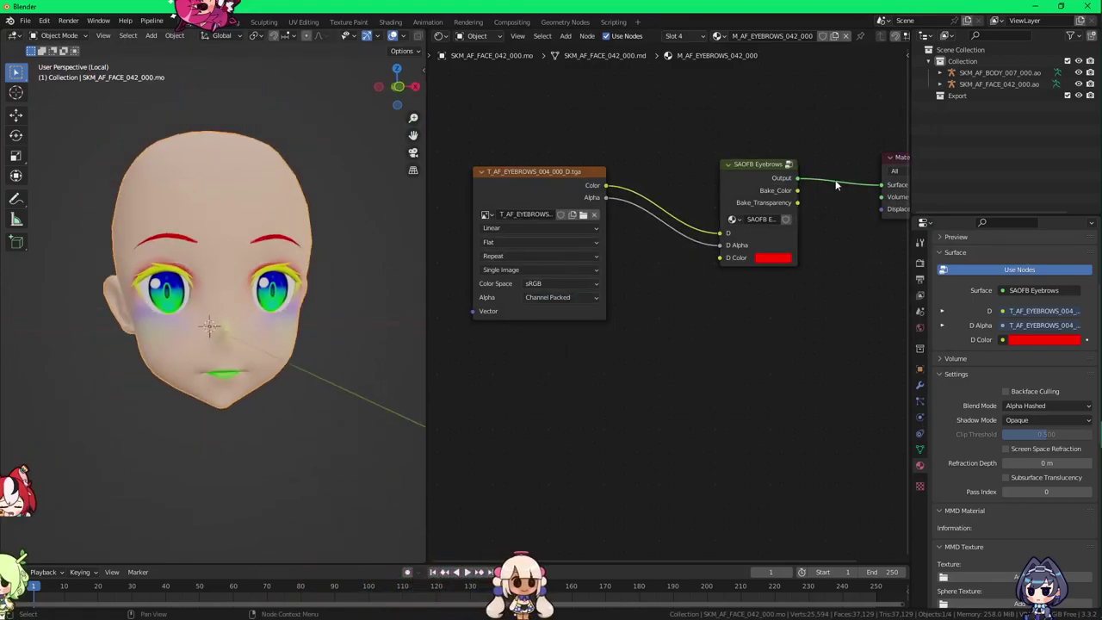
# Step: Exit the face's local view and bring the whole character into view
pyautogui.scroll(-5, 262, 185)
pyautogui.scroll(1, 262, 185)
pyautogui.press('/')
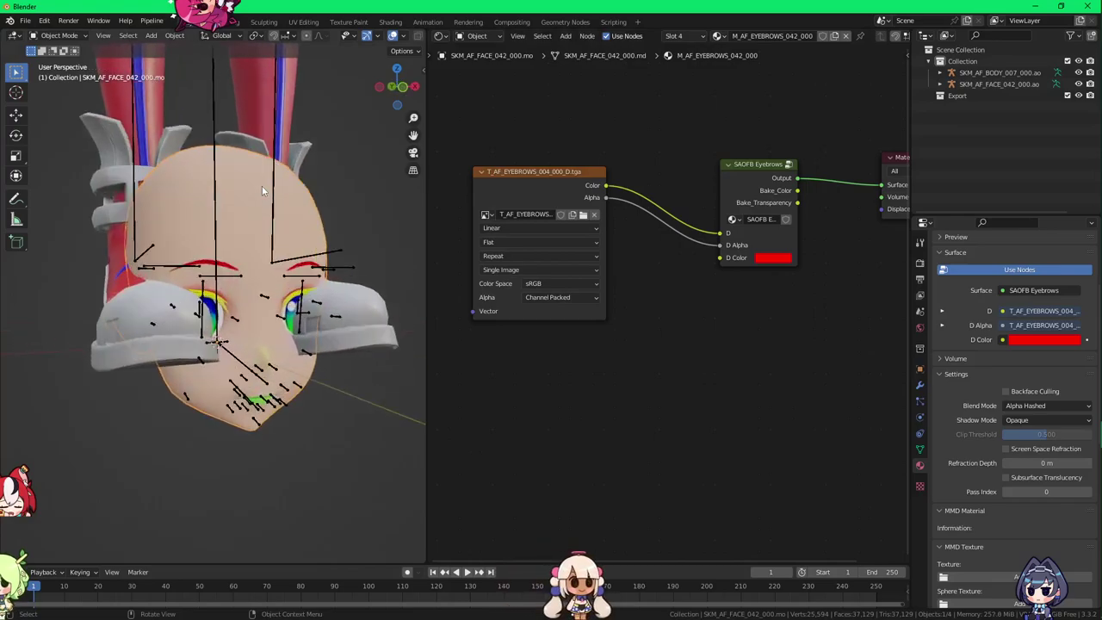
pyautogui.moveTo(262, 186); pyautogui.dragTo(288, 251, button='middle')
pyautogui.scroll(-2, 272, 324)
pyautogui.scroll(2, 287, 251)
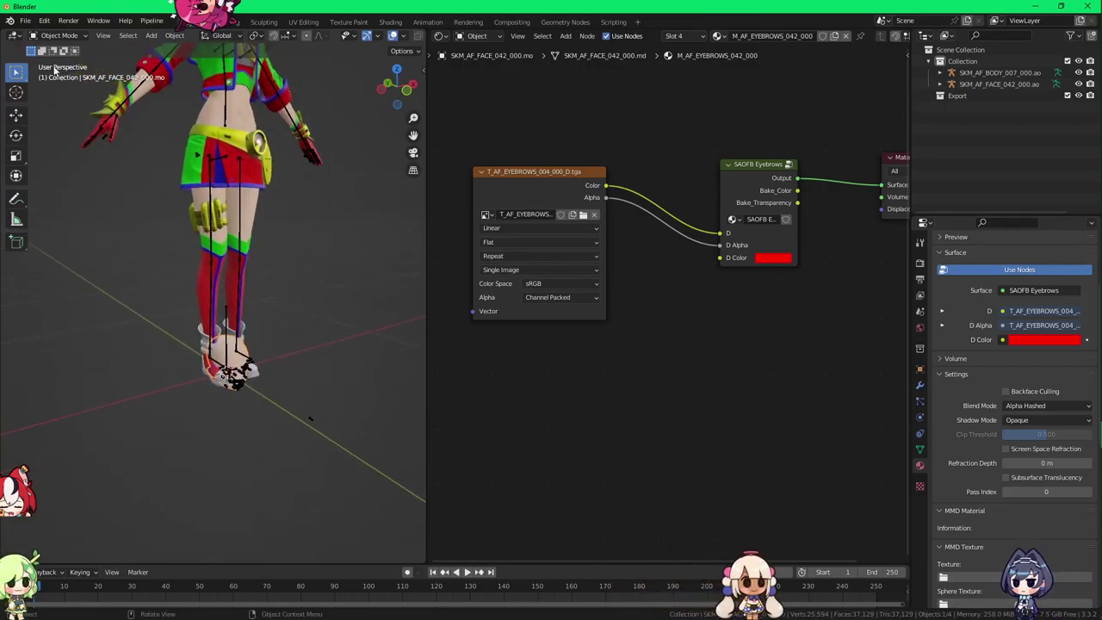
# Step: Open the PSK import file browser and go to the female characters' Hair folder
pyautogui.click(26, 21)
pyautogui.click(357, 209)
pyautogui.press('n')
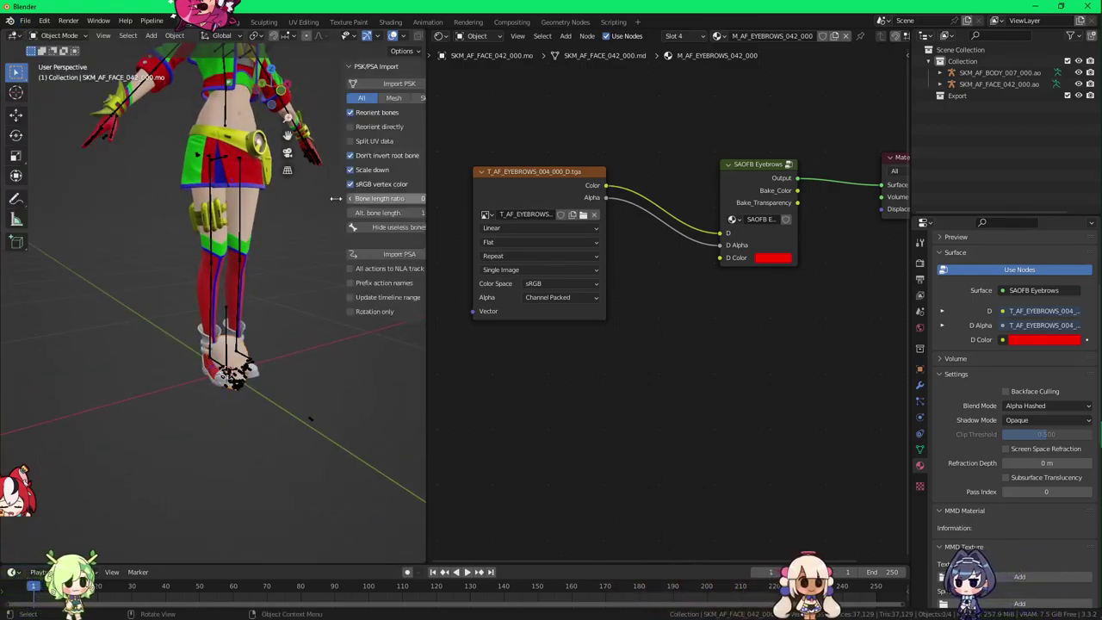
pyautogui.moveTo(336, 198); pyautogui.dragTo(307, 198)
pyautogui.click(361, 83)
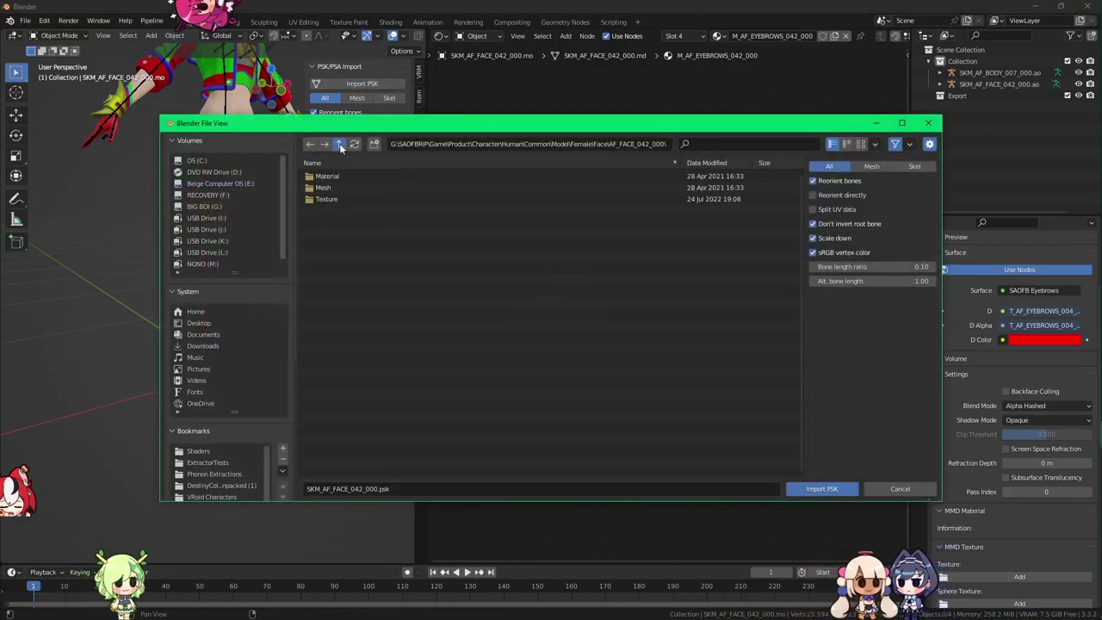
pyautogui.click(340, 145)
pyautogui.press('BackSpace')
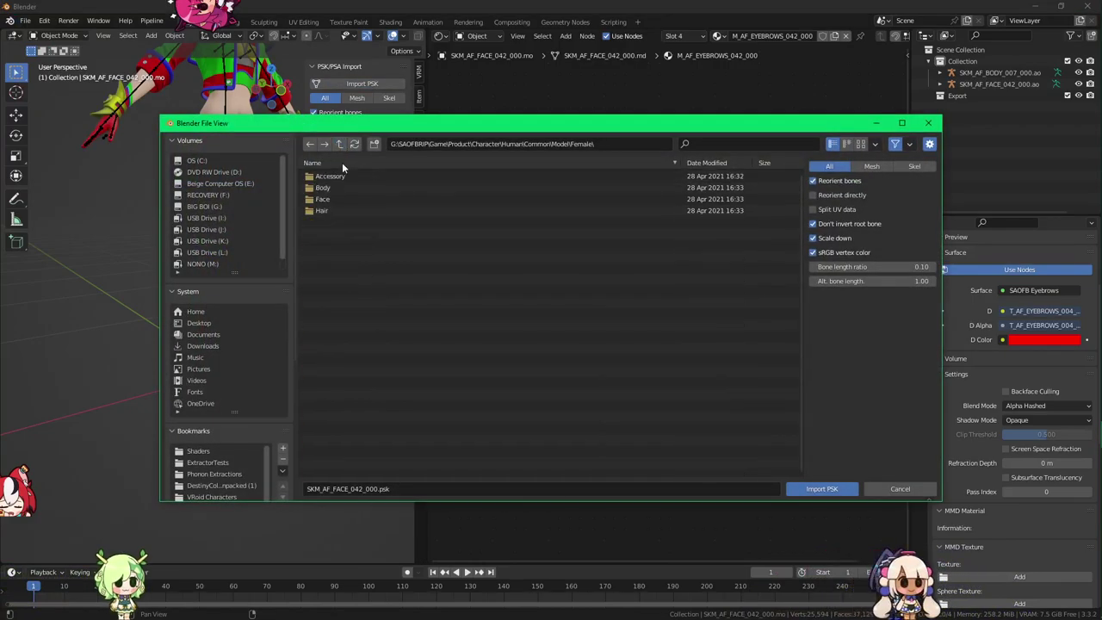
pyautogui.doubleClick(343, 210)
# Step: Try importing SKM_AF_HAIR_110_001.psk from the Mesh folder of AF_HAIR_110_000
pyautogui.scroll(-5, 358, 228)
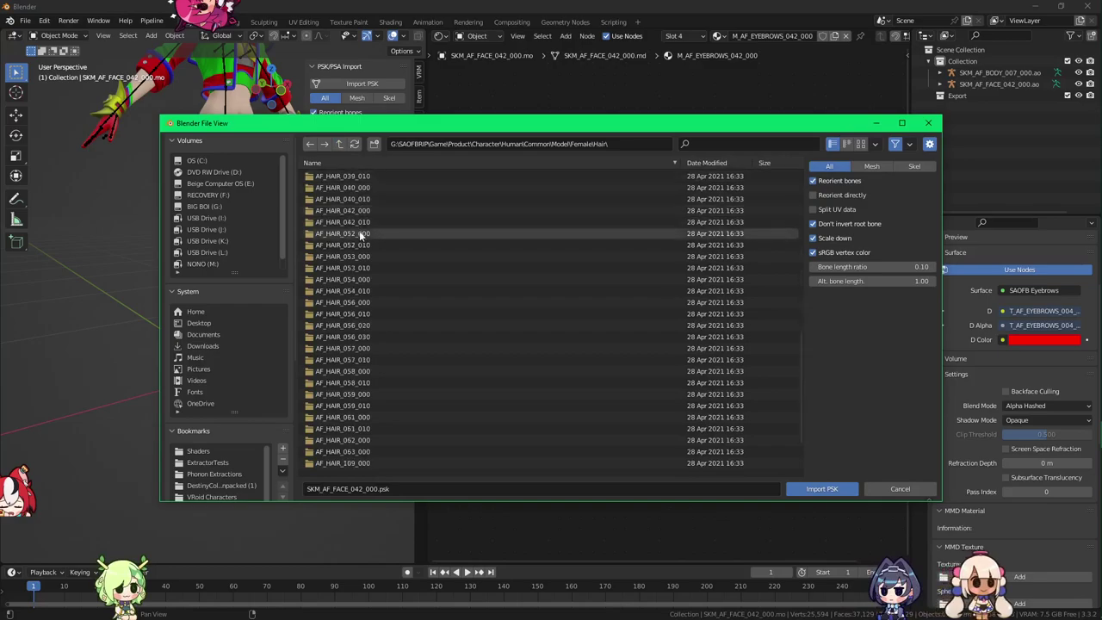
pyautogui.scroll(-3, 362, 250)
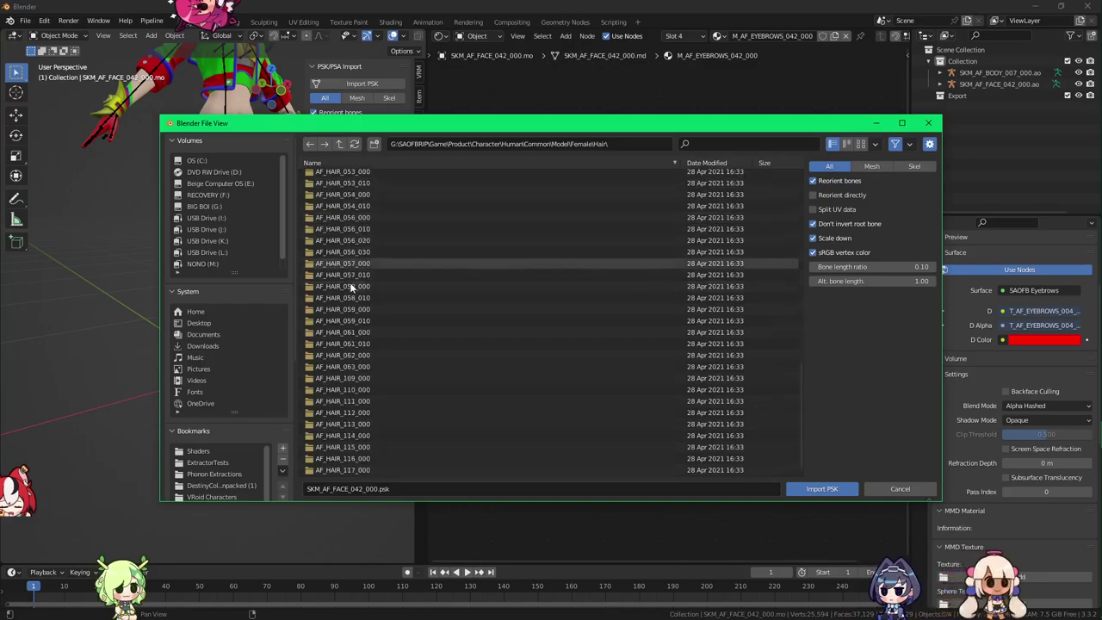
pyautogui.doubleClick(395, 390)
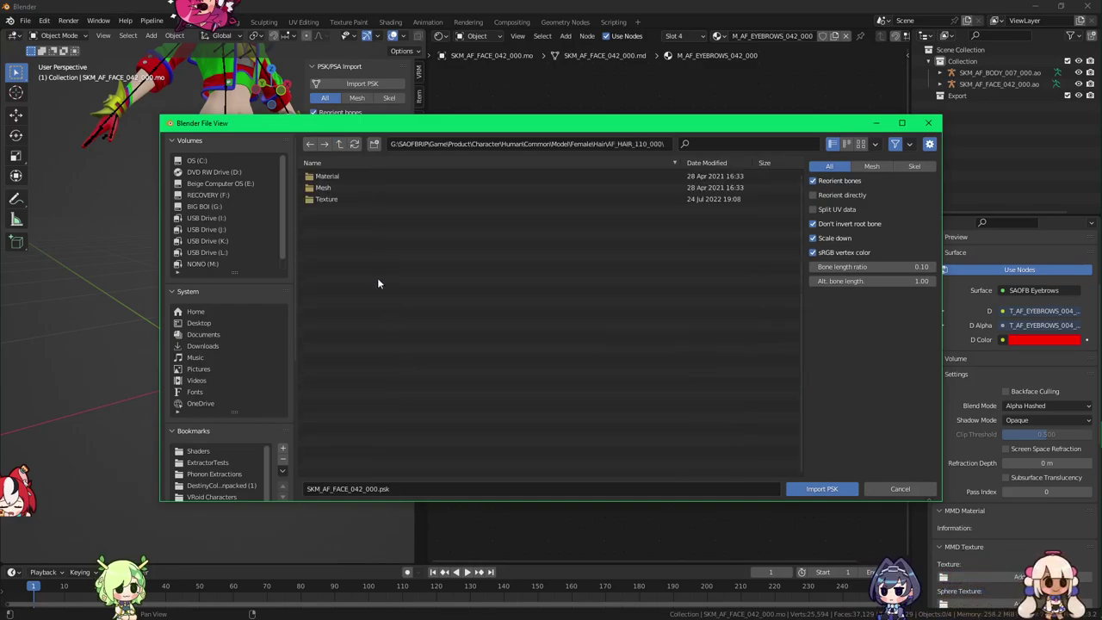
pyautogui.doubleClick(349, 187)
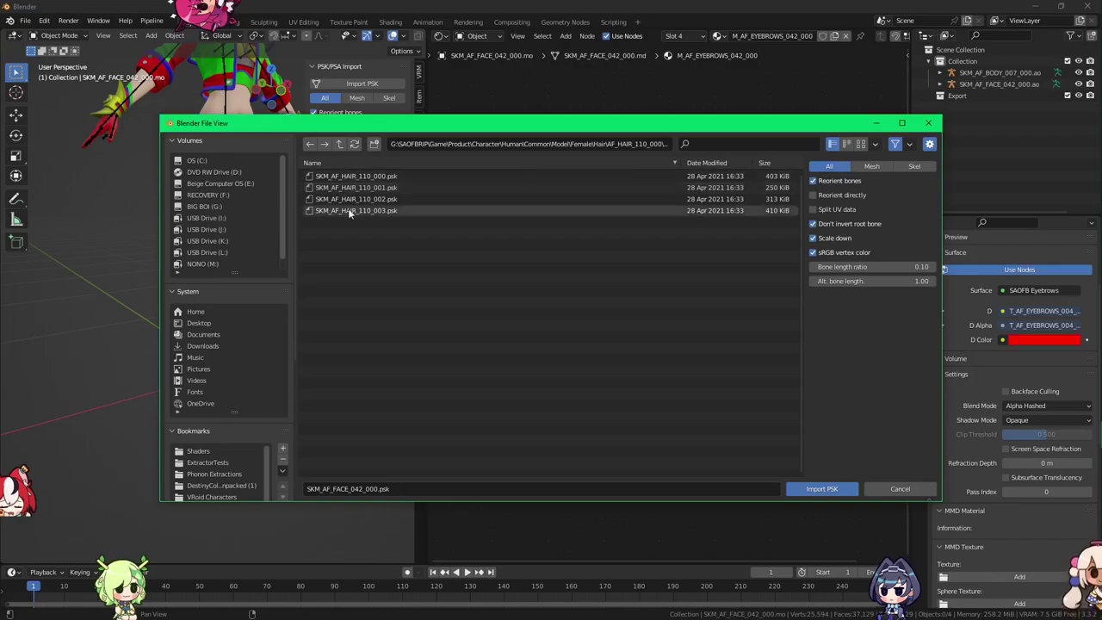
pyautogui.moveTo(367, 190); pyautogui.dragTo(421, 252)
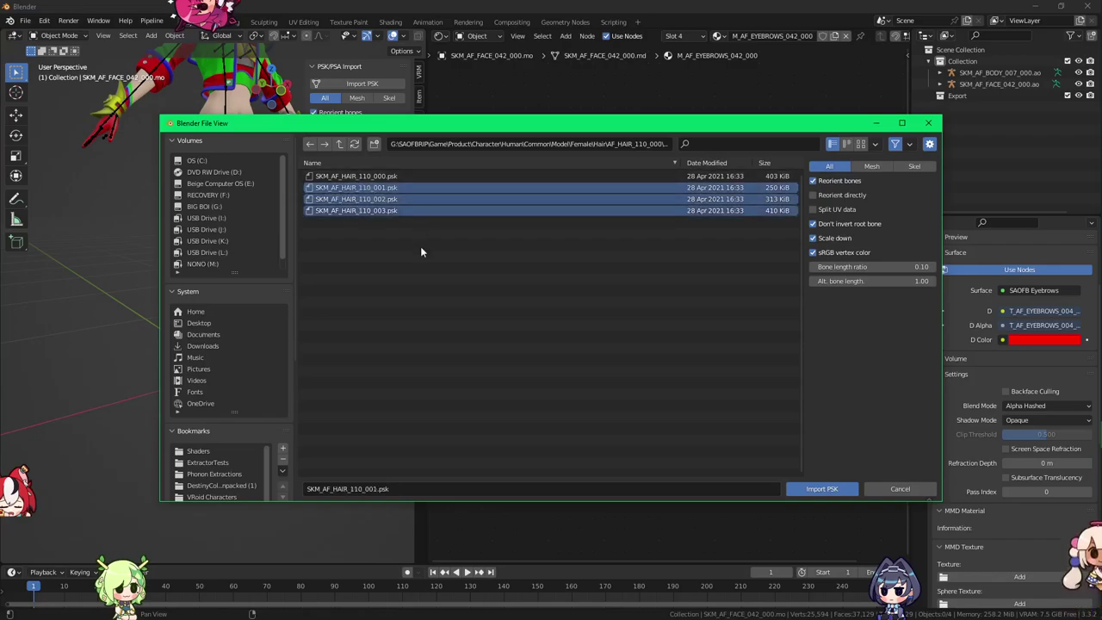
pyautogui.click(397, 248)
pyautogui.doubleClick(392, 188)
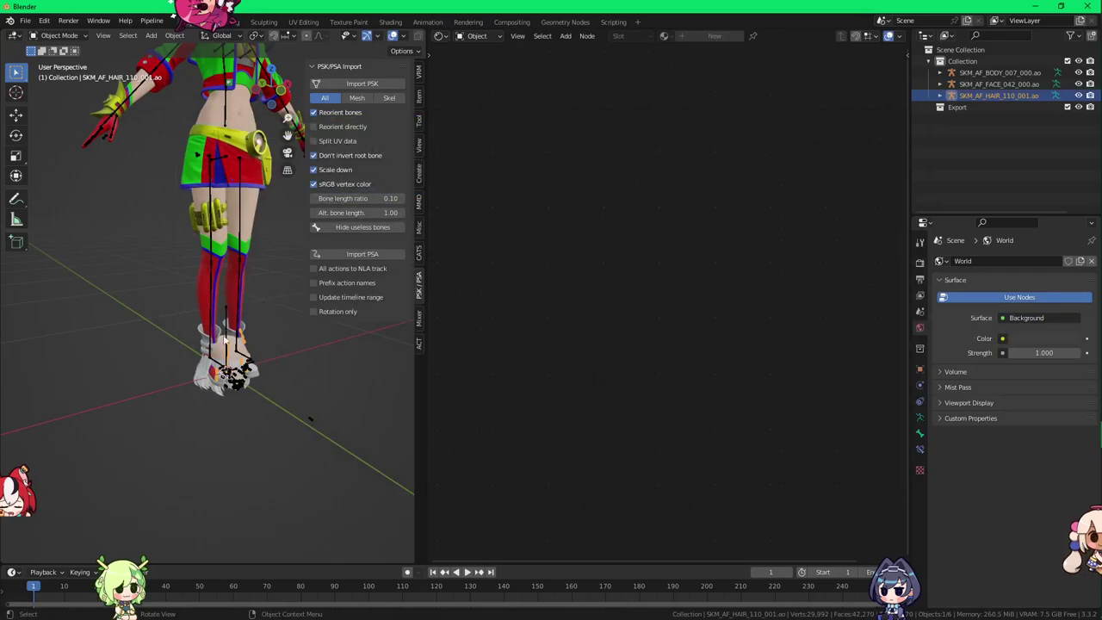
# Step: Inspect the imported hair at the character's feet and undo its import
pyautogui.scroll(2, 222, 291)
pyautogui.scroll(2, 221, 289)
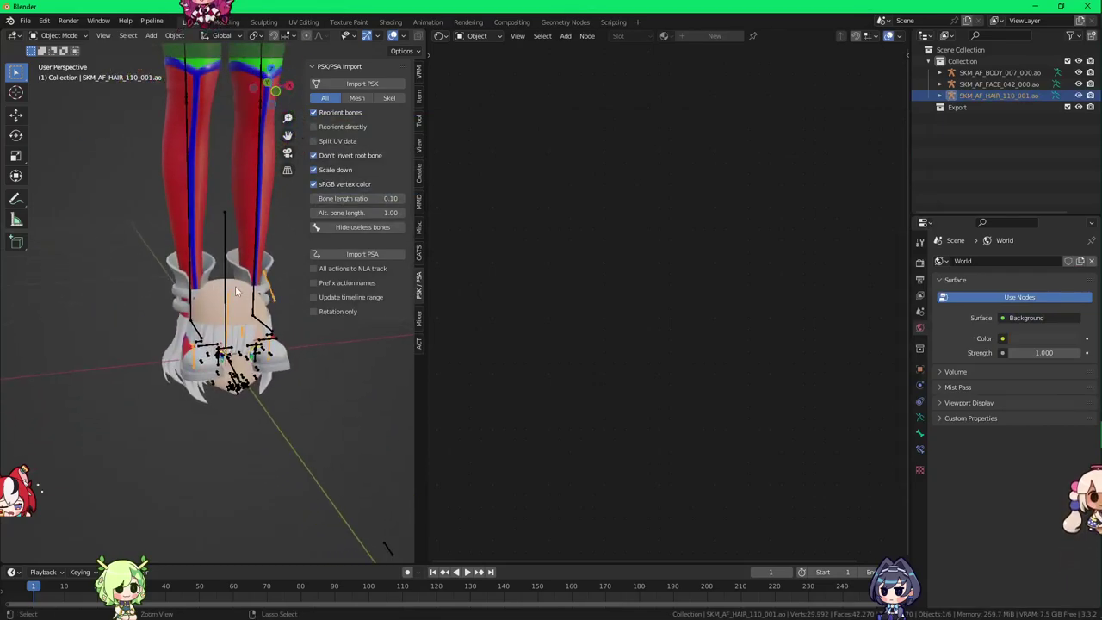
pyautogui.press('g')
pyautogui.rightClick(122, 274)
pyautogui.hotkey('ctrl', 'z')
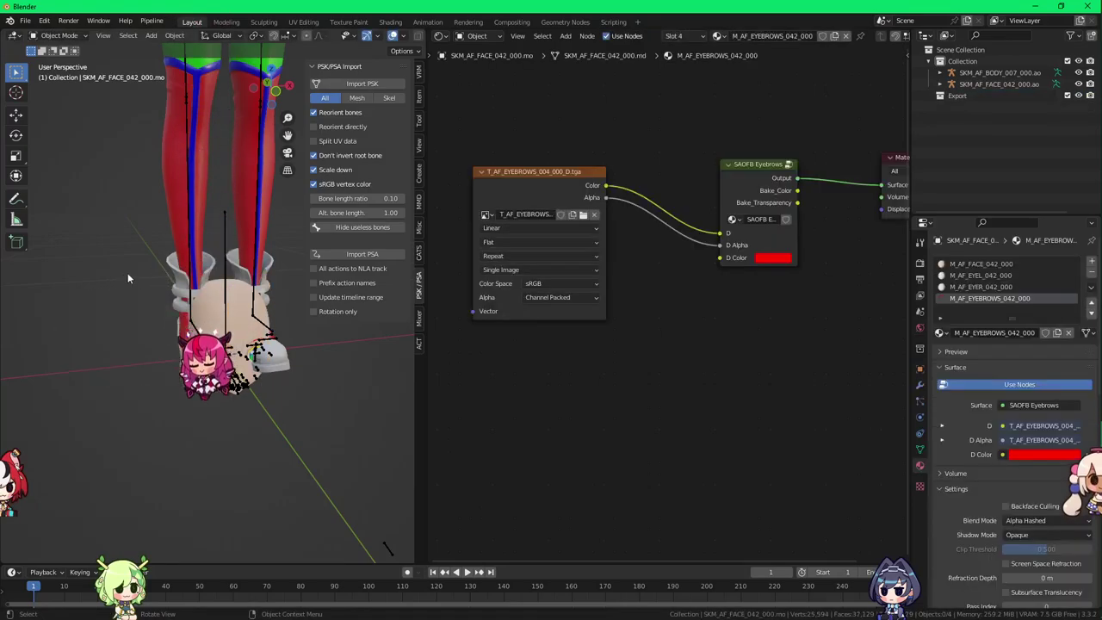
# Step: Try SKM_AF_HAIR_110_003.psk as the hair, moving it beside the head, and undo both the move and the import
pyautogui.click(356, 85)
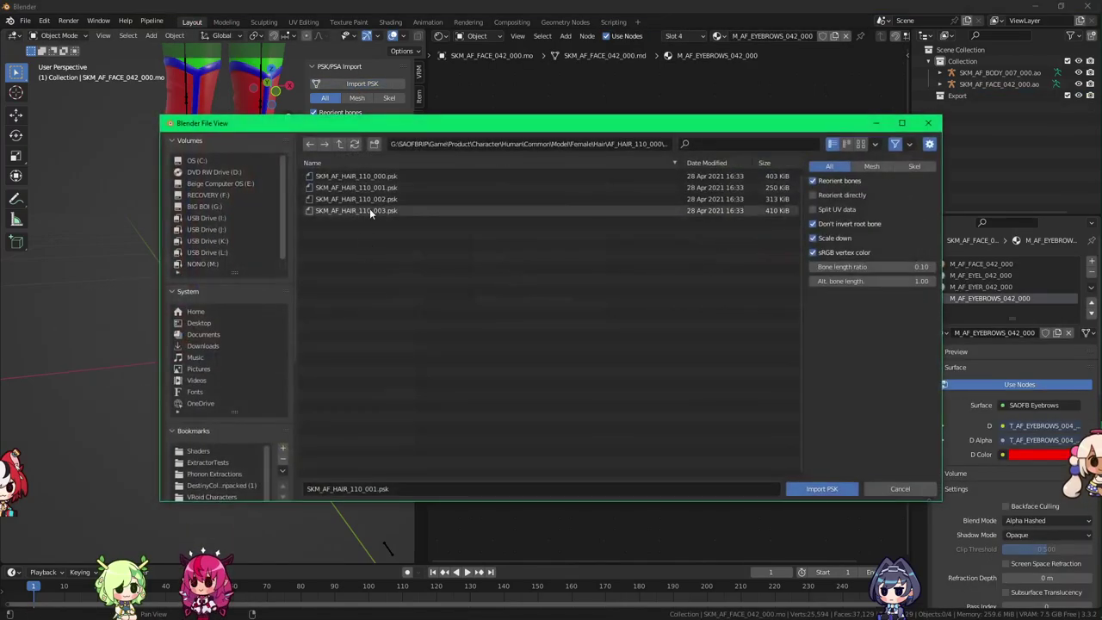
pyautogui.doubleClick(369, 210)
pyautogui.press('g')
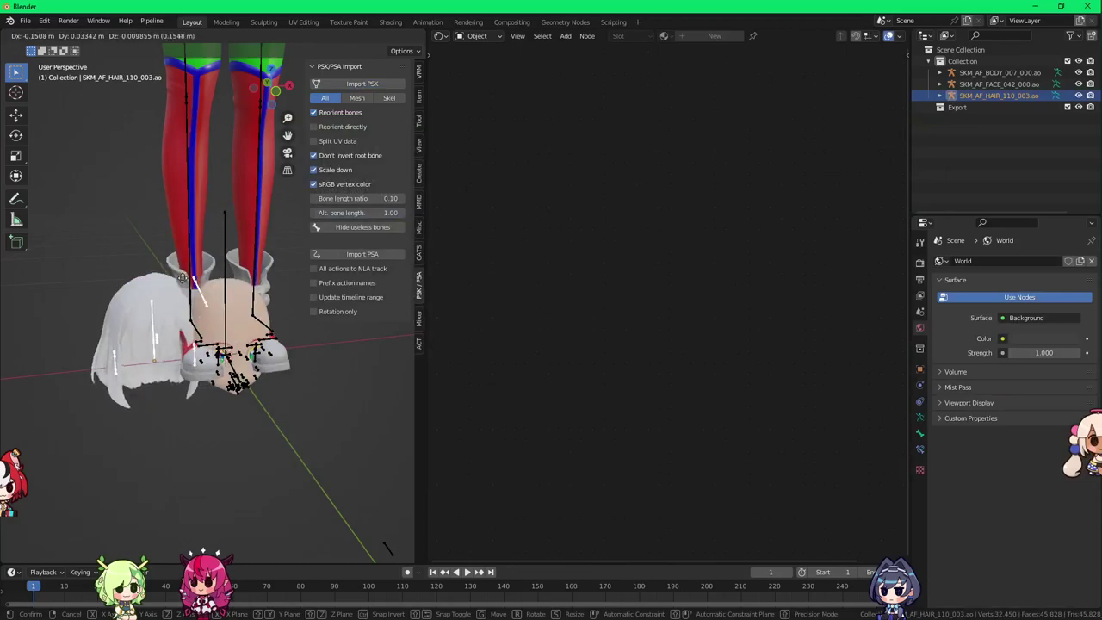
pyautogui.click(116, 272)
pyautogui.moveTo(116, 272)
pyautogui.mouseDown(button='middle')
pyautogui.moveTo(264, 257)
pyautogui.moveTo(115, 275)
pyautogui.mouseUp(button='middle')
pyautogui.hotkey('ctrl', 'z')
pyautogui.hotkey('ctrl', 'z')
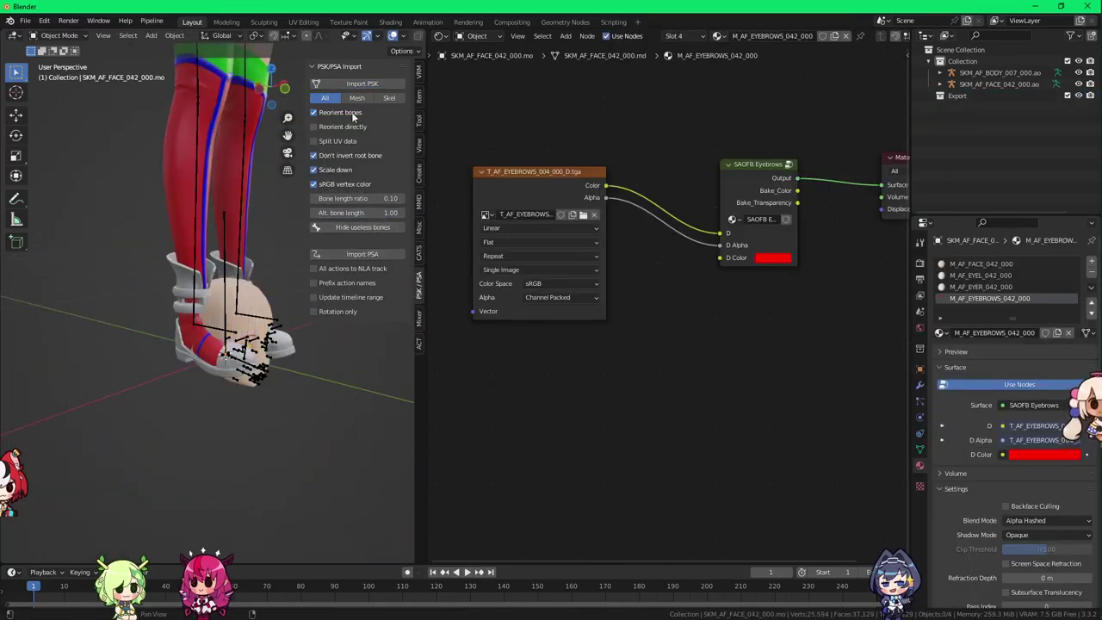
# Step: Import SKM_AF_HAIR_061_000.psk from the Mesh folder of AF_HAIR_061_000
pyautogui.click(354, 86)
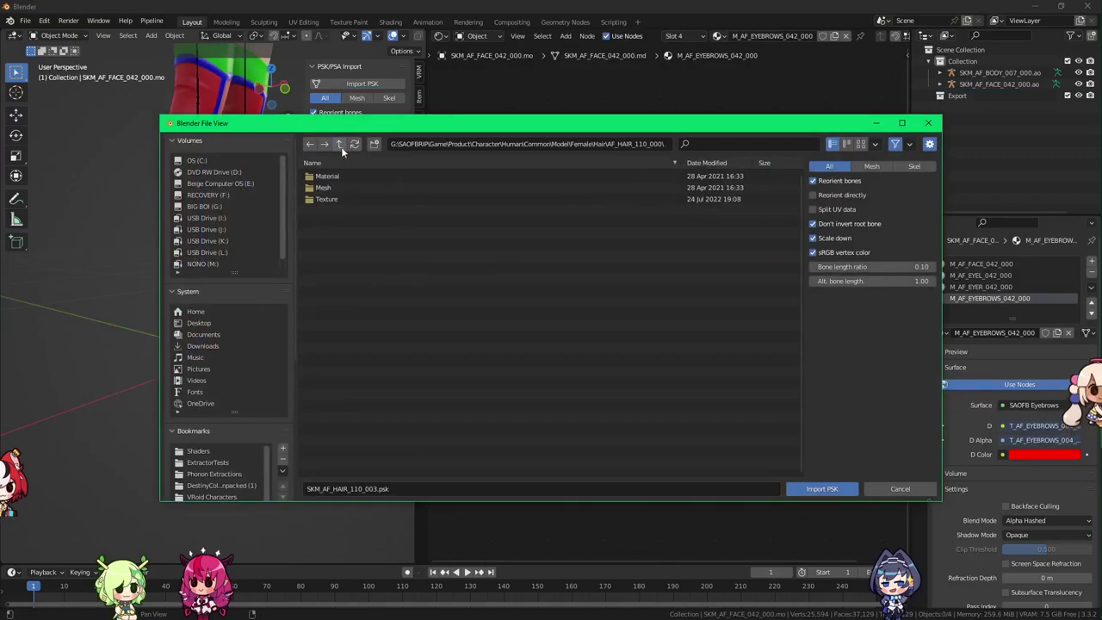
pyautogui.click(341, 144)
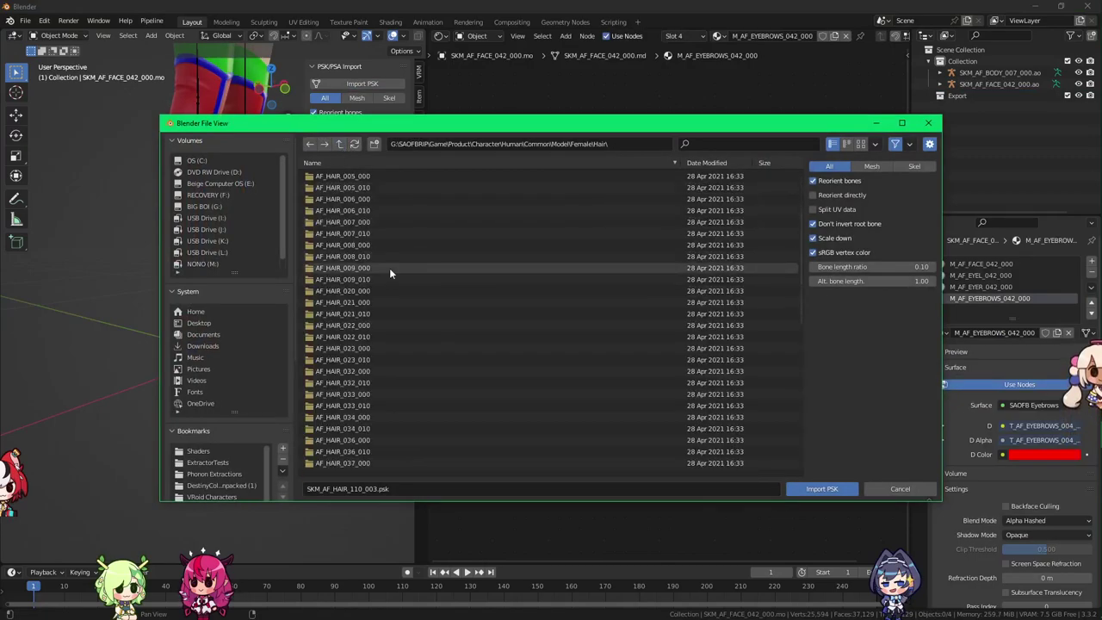
pyautogui.scroll(-10, 388, 266)
pyautogui.doubleClick(403, 332)
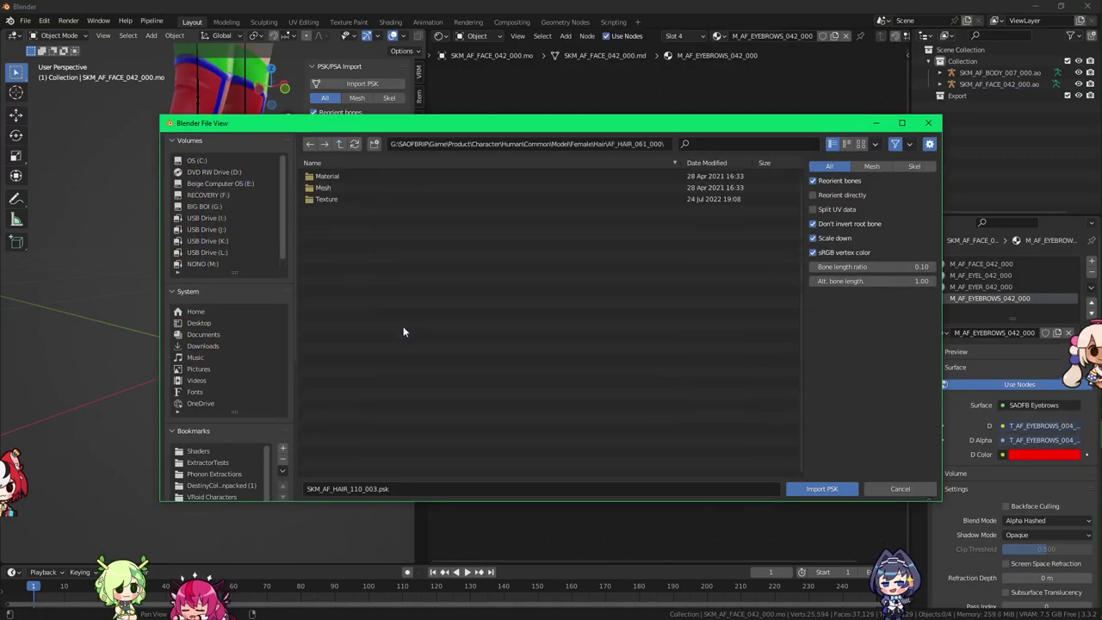
pyautogui.doubleClick(342, 176)
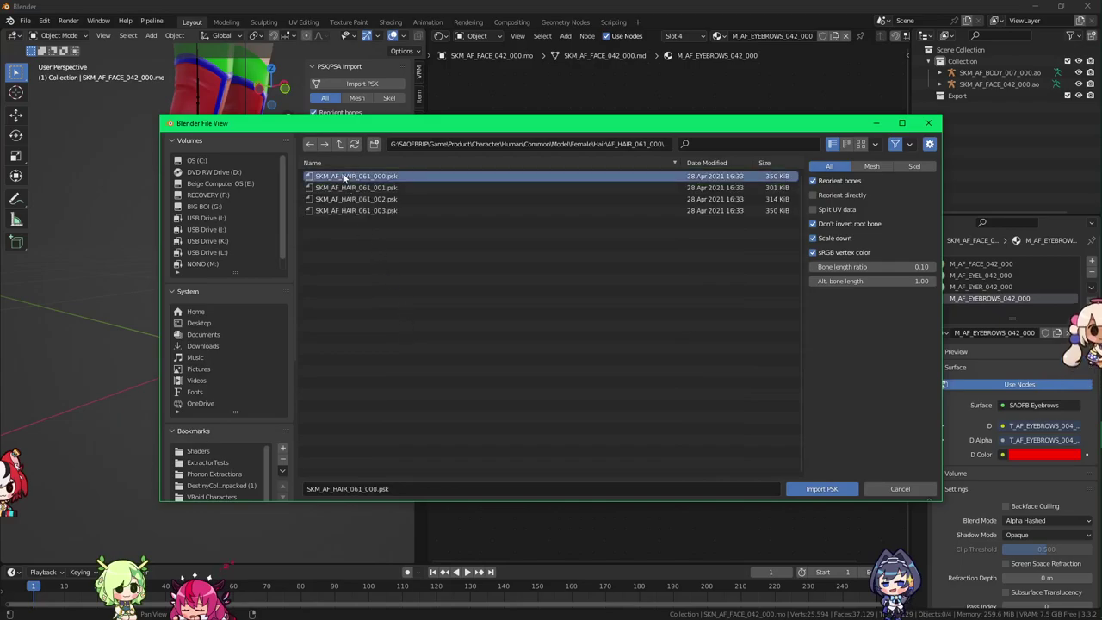
# Step: Try moving the imported AF_HAIR_061_000 hair away from the head to inspect its shape
pyautogui.moveTo(228, 257); pyautogui.dragTo(157, 266, button='middle')
pyautogui.press('g')
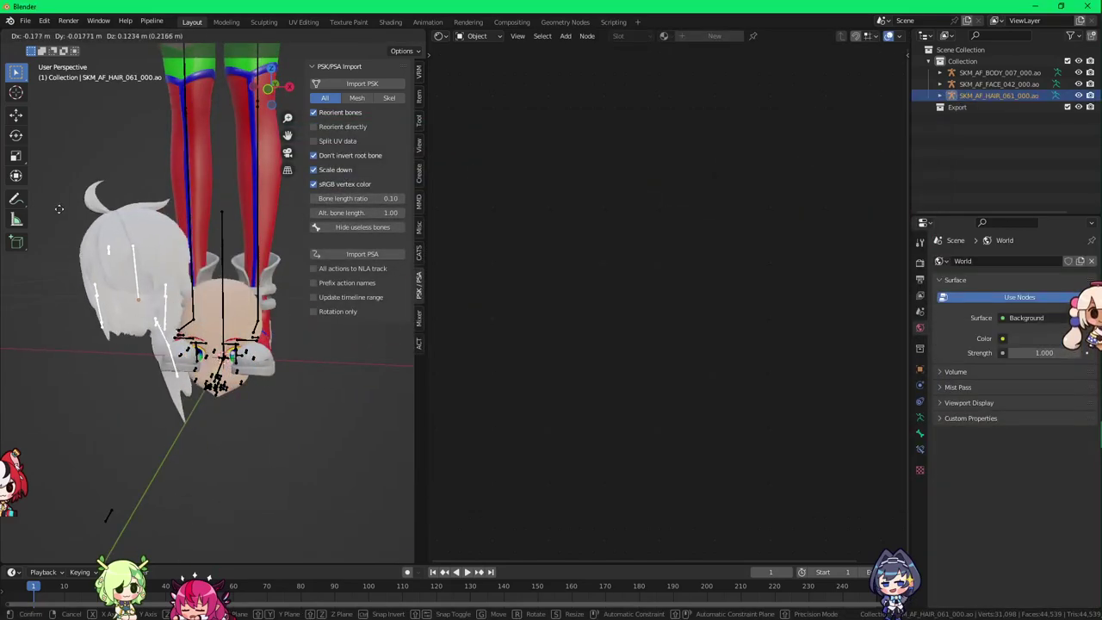
pyautogui.click(23, 203)
# Step: Apply smooth shading to the imported AF_HAIR_061_000 hair mesh
pyautogui.moveTo(131, 342); pyautogui.dragTo(219, 328, button='middle')
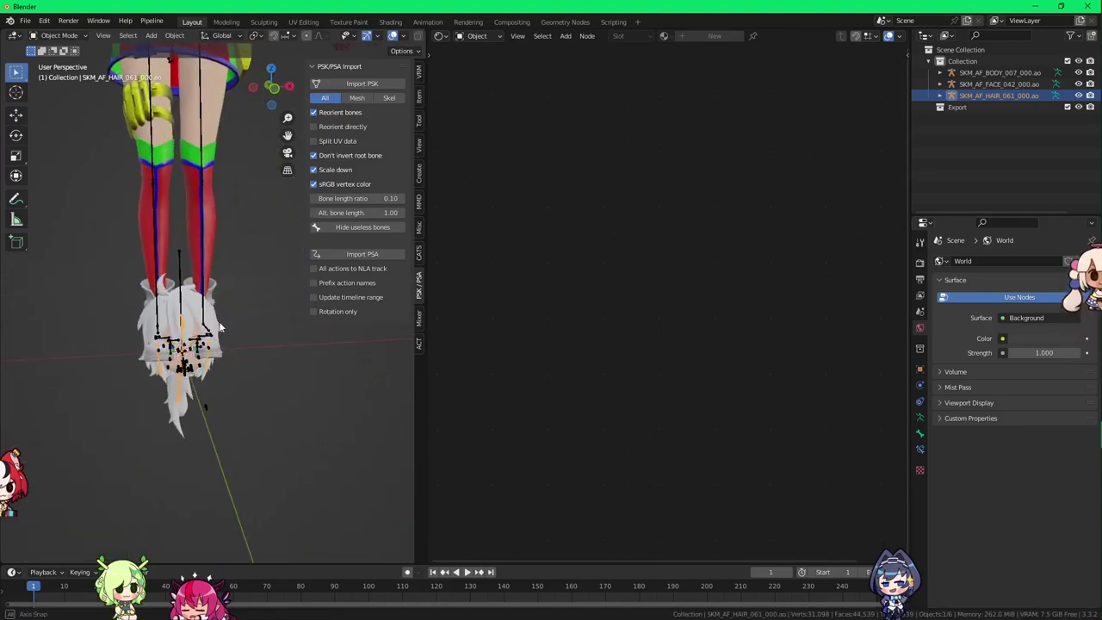
pyautogui.click(194, 314)
pyautogui.rightClick(194, 315)
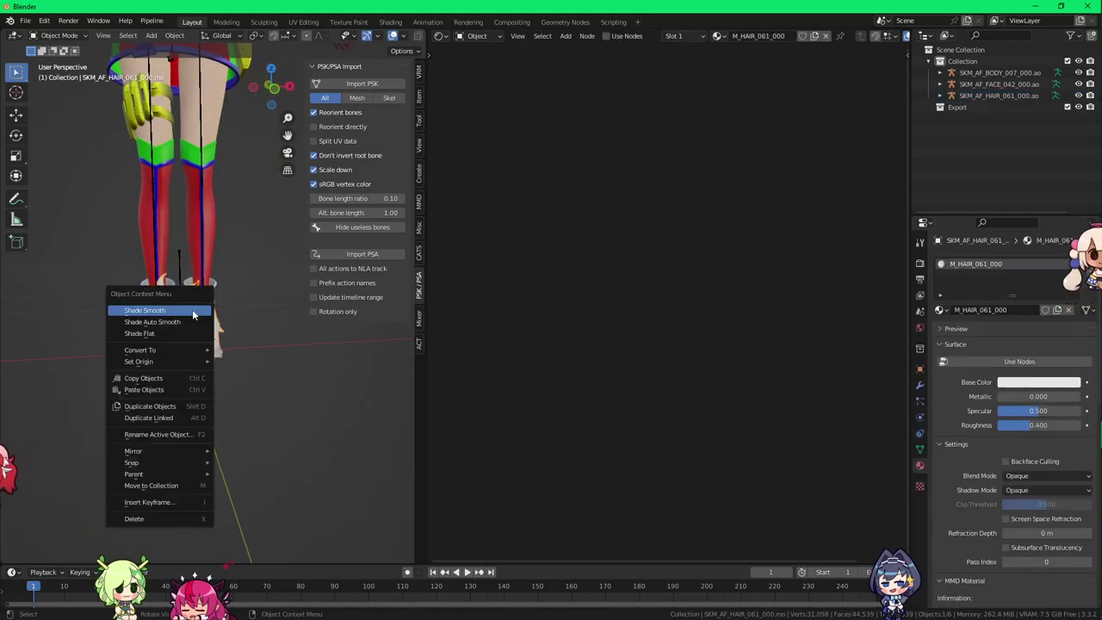
pyautogui.click(193, 316)
pyautogui.scroll(4, 193, 318)
pyautogui.keyDown('shift'); pyautogui.moveTo(193, 409); pyautogui.dragTo(228, 346, button='middle'); pyautogui.keyUp('shift')
pyautogui.click(194, 369)
pyautogui.rightClick(194, 369)
pyautogui.click(195, 370)
# Step: Isolate the hair mesh in local view and hide the viewport sidebar
pyautogui.click(190, 270)
pyautogui.press('KP_Divide')
pyautogui.press('n')
pyautogui.scroll(5, 196, 306)
pyautogui.scroll(-3, 228, 346)
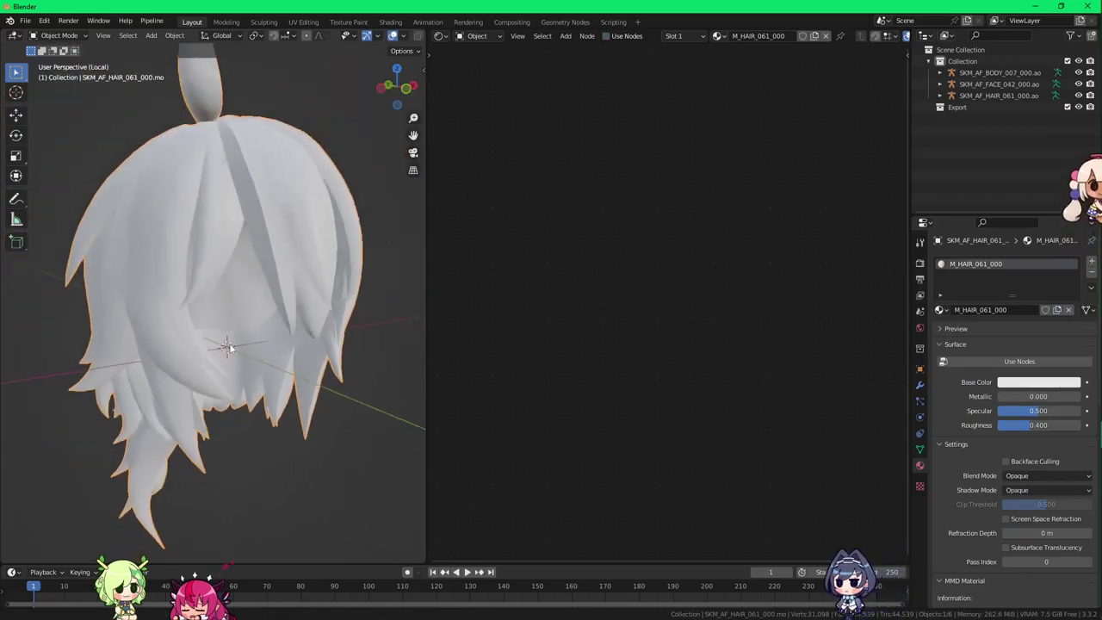
# Step: Enable nodes on the M_HAIR_061_000 material and delete its Principled BSDF node
pyautogui.click(608, 36)
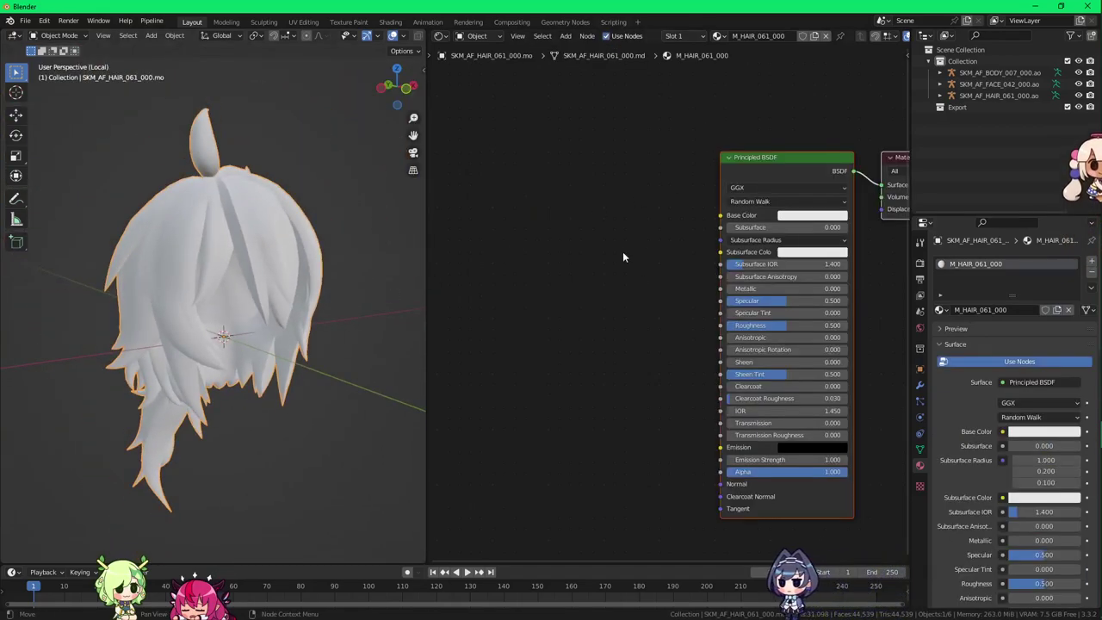
pyautogui.click(744, 173)
pyautogui.press('x')
# Step: Add the SAOFB Hair node group and connect its output to the Material Output surface
pyautogui.hotkey('shift', 'a')
pyautogui.moveTo(734, 177)
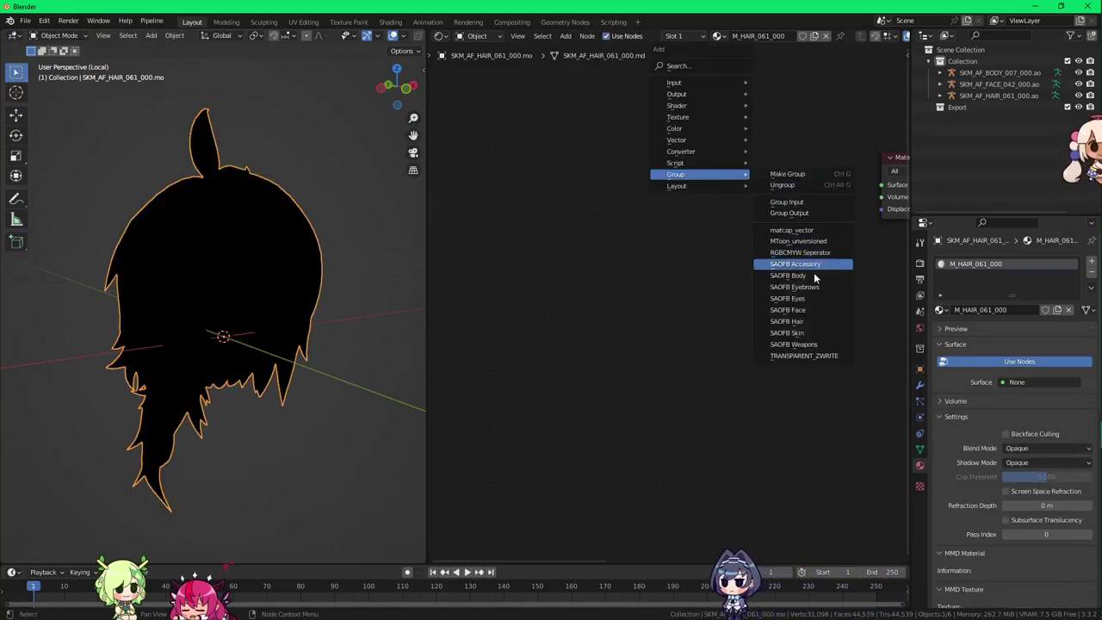
pyautogui.click(813, 322)
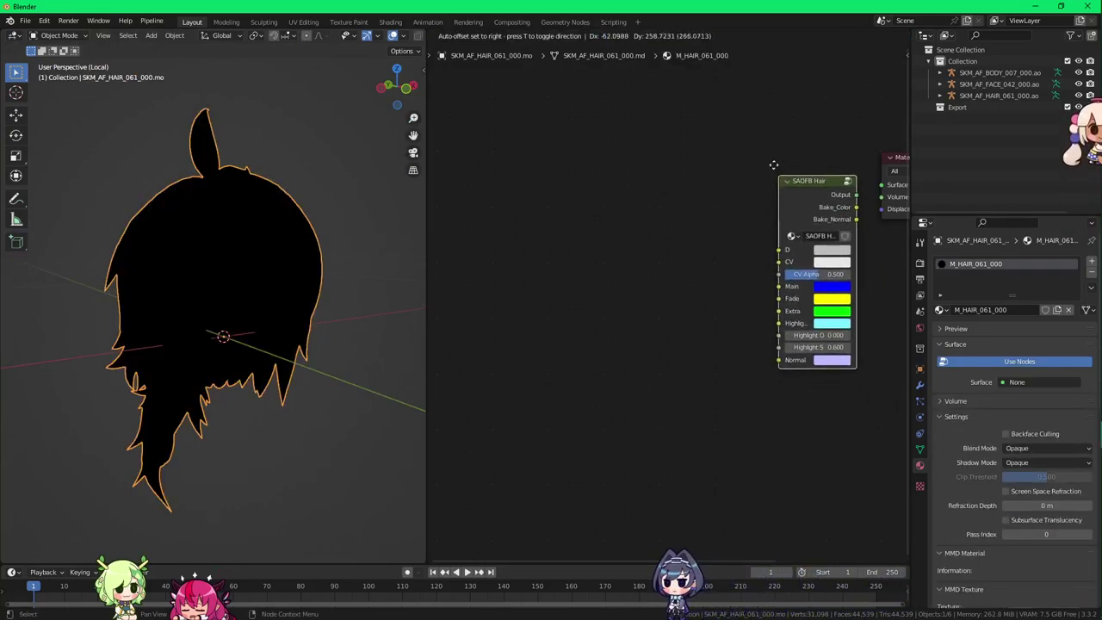
pyautogui.click(772, 150)
pyautogui.keyDown('ctrl'); pyautogui.keyDown('shift'); pyautogui.click(794, 181); pyautogui.keyUp('shift'); pyautogui.keyUp('ctrl')
pyautogui.scroll(-1, 613, 225)
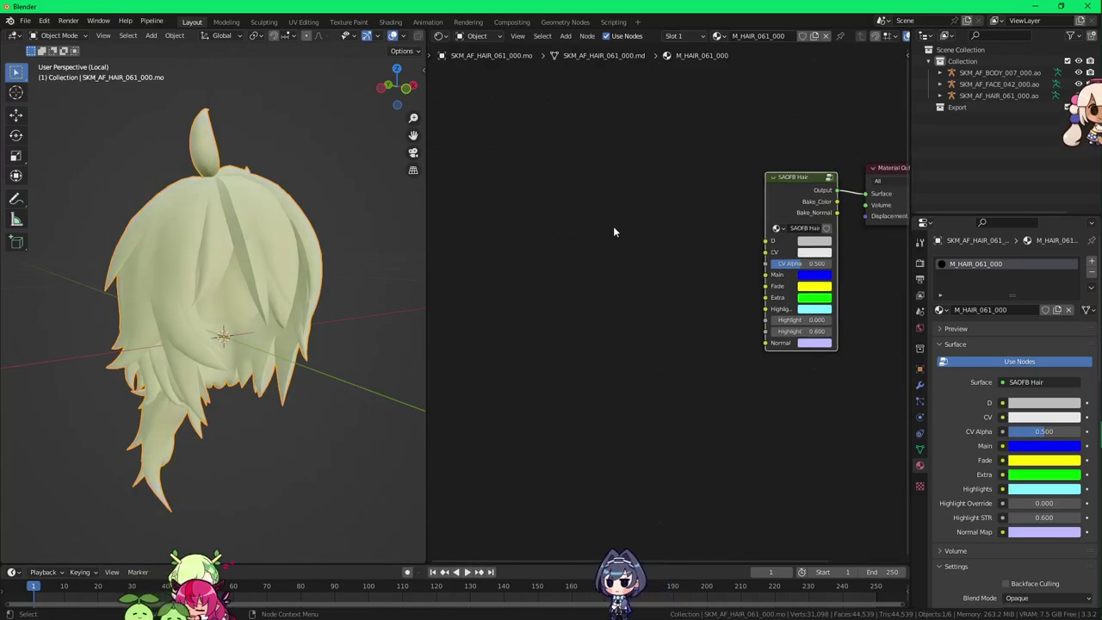
# Step: Switch to File Explorer and open the Texture folder of AF_HAIR_061_000 under the female Hair folder
pyautogui.press('Home')
pyautogui.press('super+Tab')
pyautogui.click(406, 147)
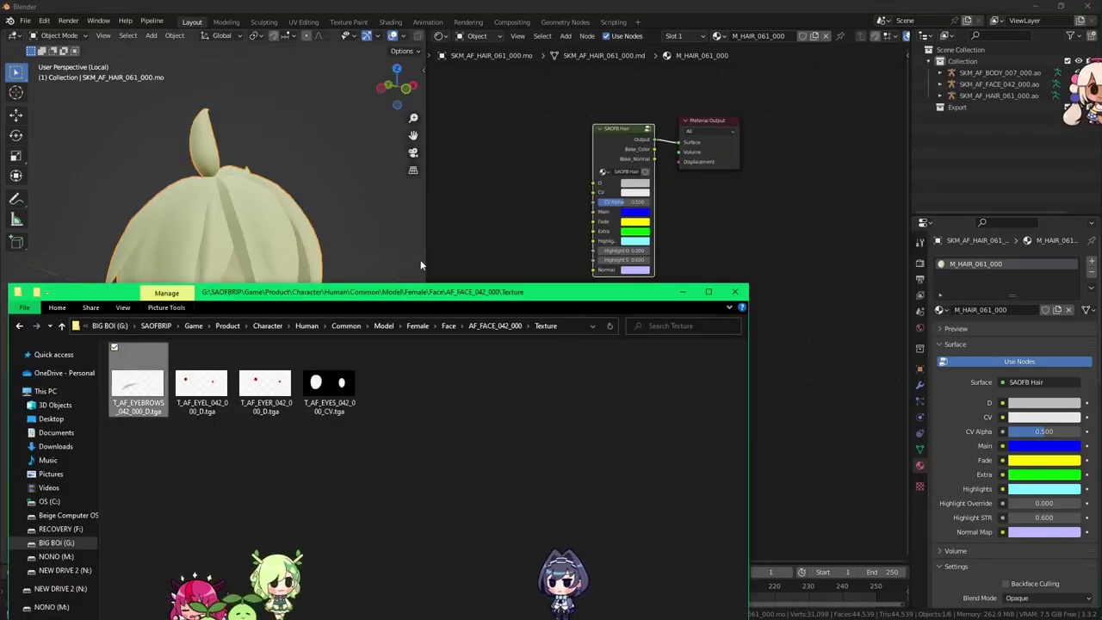
pyautogui.moveTo(434, 301); pyautogui.dragTo(541, 253)
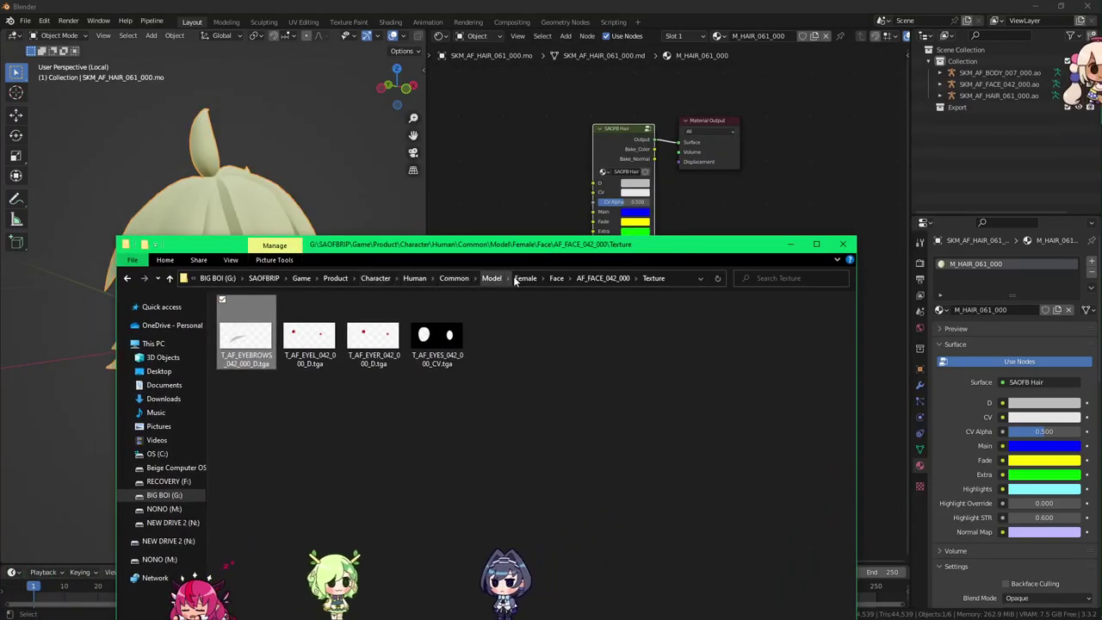
pyautogui.click(524, 278)
pyautogui.doubleClick(322, 353)
pyautogui.scroll(-5, 318, 343)
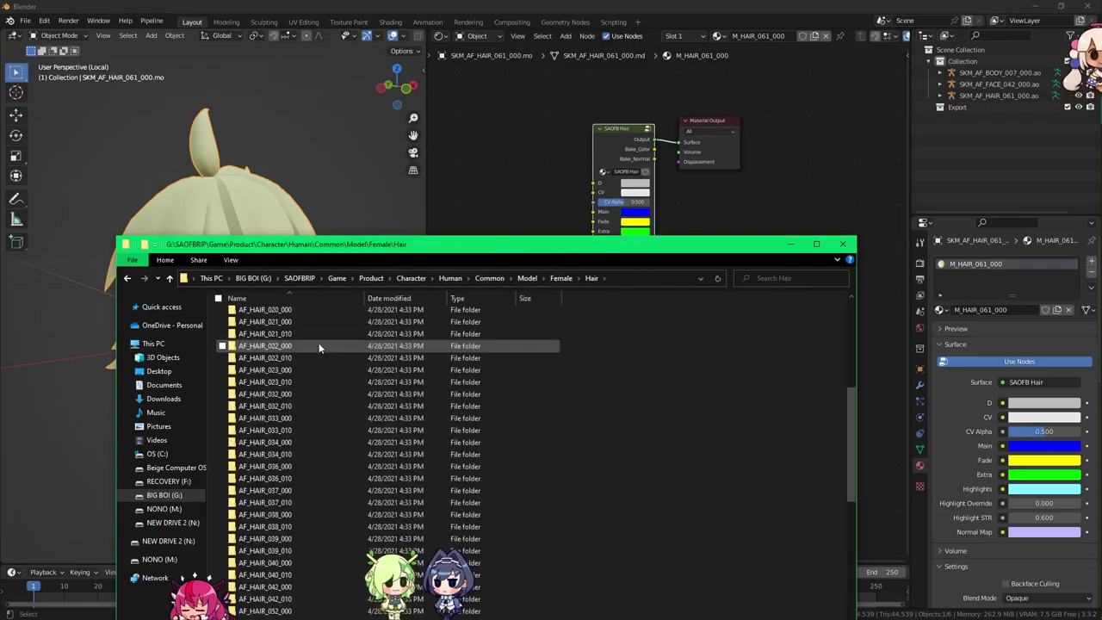
pyautogui.scroll(-9, 319, 343)
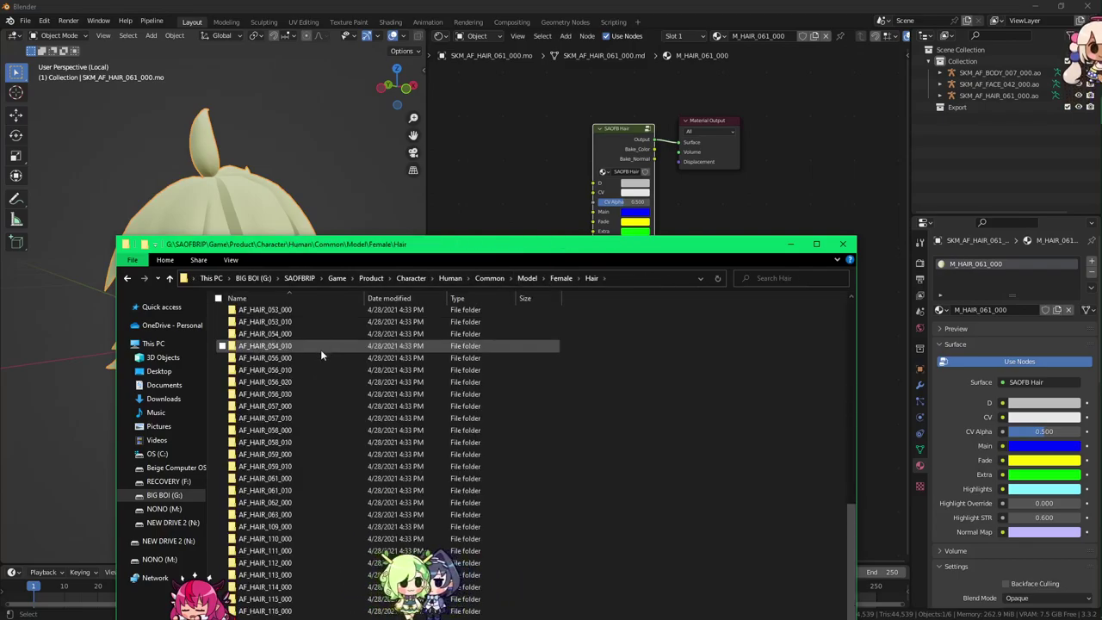
pyautogui.doubleClick(310, 478)
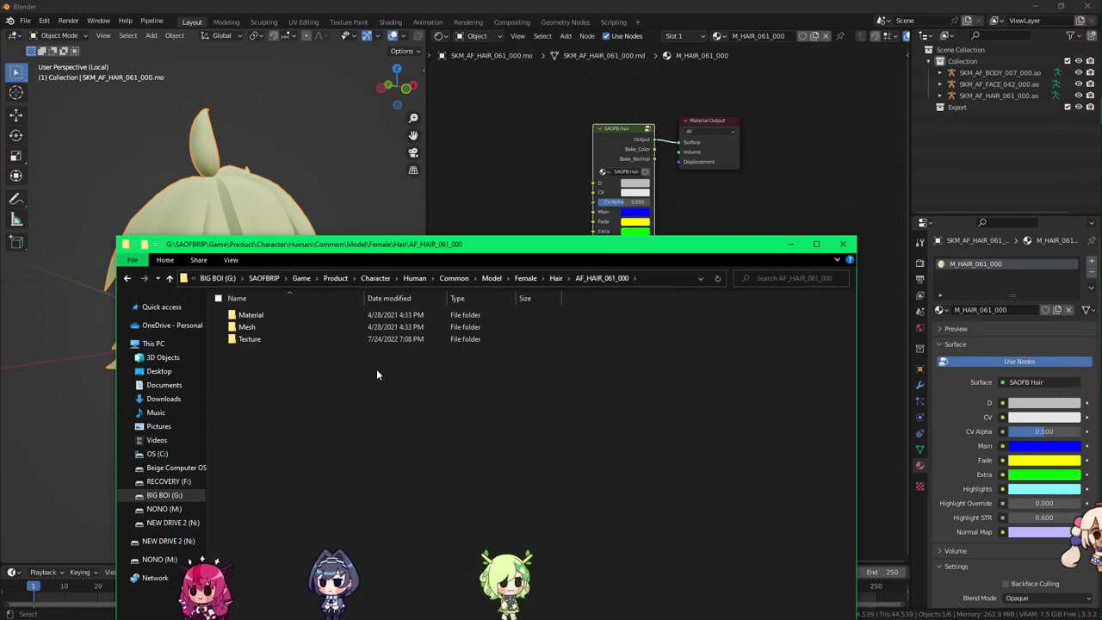
pyautogui.click(301, 340)
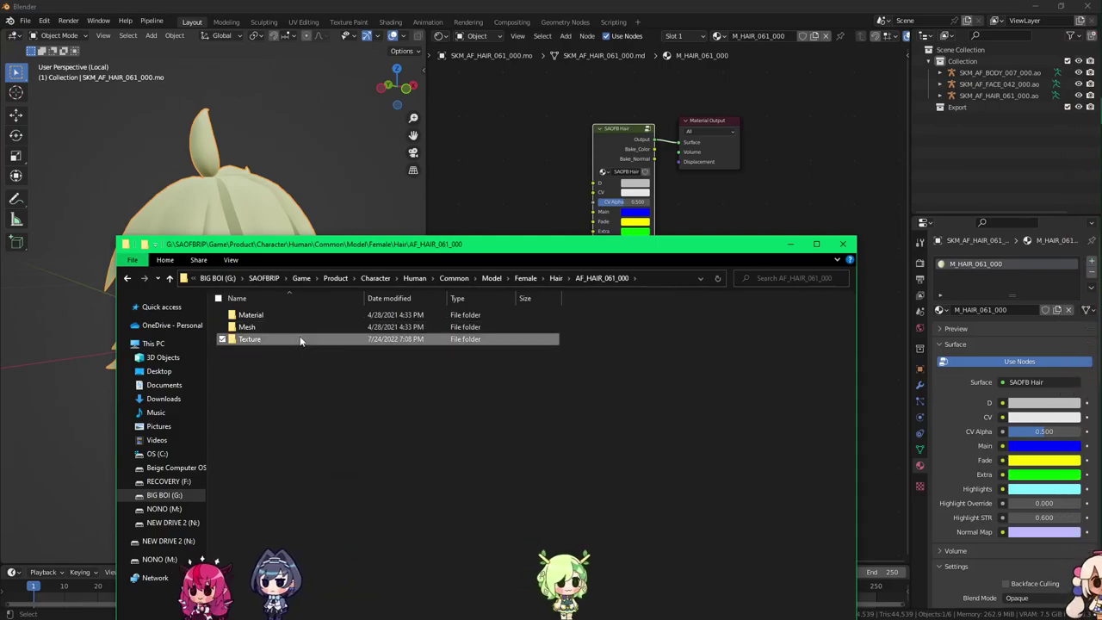
pyautogui.doubleClick(300, 339)
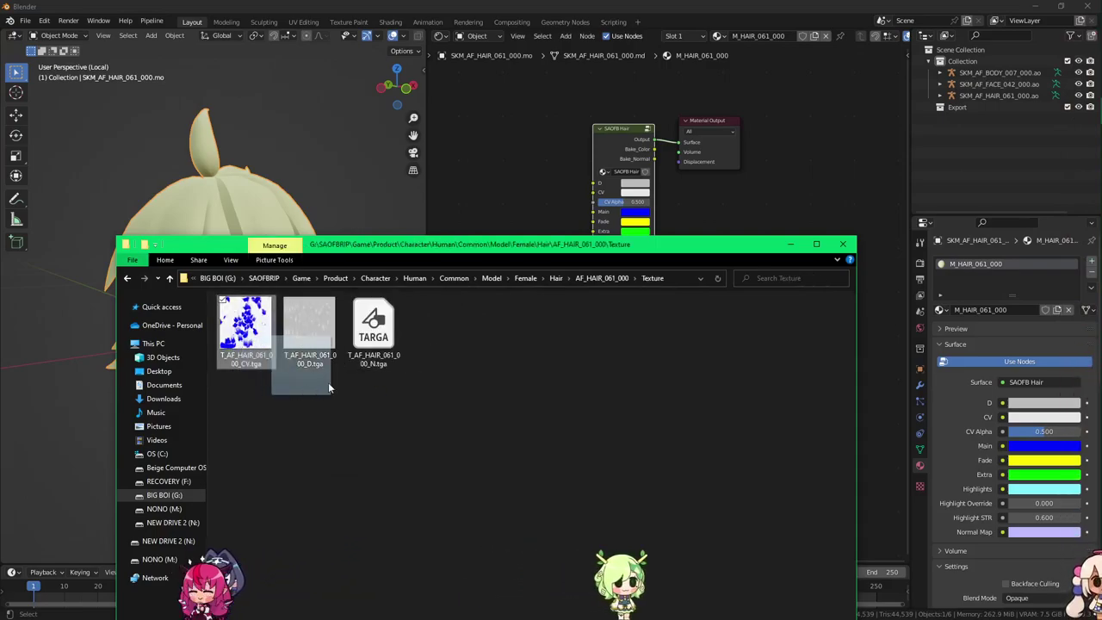
# Step: Add the T_AF_HAIR_061_000 CV, D and N textures as image nodes in the hair material
pyautogui.moveTo(328, 388); pyautogui.dragTo(452, 170)
pyautogui.moveTo(310, 332); pyautogui.dragTo(461, 191)
pyautogui.moveTo(373, 331); pyautogui.dragTo(515, 164)
pyautogui.click(538, 140)
# Step: Spread out the hair image nodes, placing the N texture below and the D texture above the others
pyautogui.moveTo(499, 297); pyautogui.dragTo(604, 314, button='middle')
pyautogui.scroll(3, 604, 314)
pyautogui.moveTo(684, 205); pyautogui.dragTo(711, 268, button='middle')
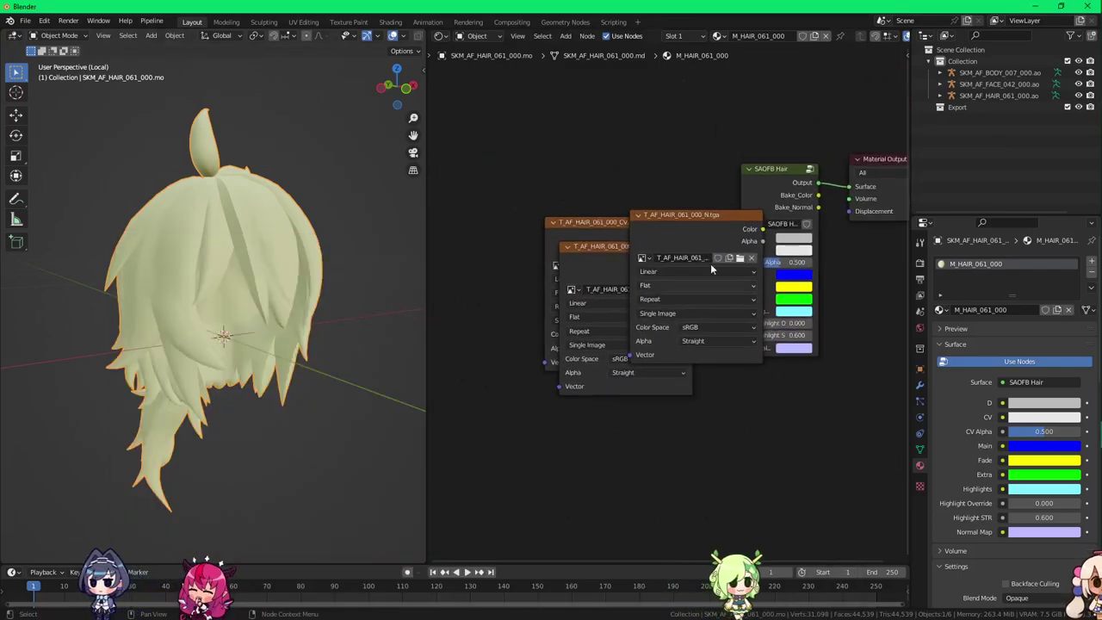
pyautogui.moveTo(711, 269); pyautogui.dragTo(580, 461)
pyautogui.moveTo(597, 235); pyautogui.dragTo(585, 78)
# Step: Open the alpha mode options of the T_AF_HAIR_061_000_D.tga texture
pyautogui.click(604, 202)
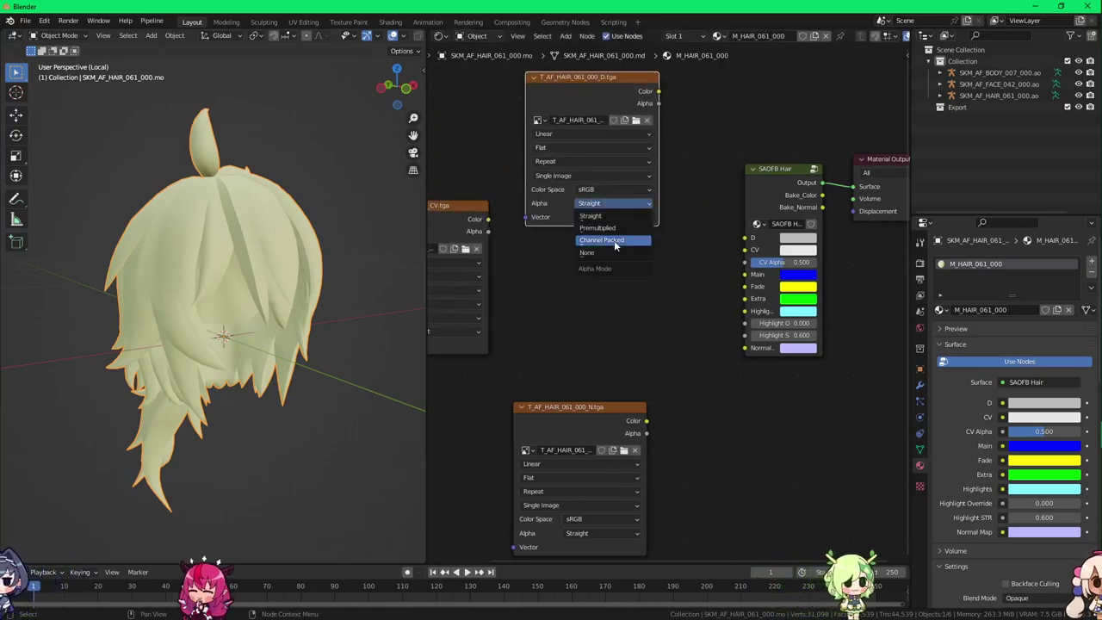
# Step: Set the alpha mode of the hair's D and CV image textures to Channel Packed
pyautogui.click(614, 240)
pyautogui.moveTo(615, 240); pyautogui.dragTo(673, 209, button='middle')
pyautogui.click(495, 299)
pyautogui.click(491, 336)
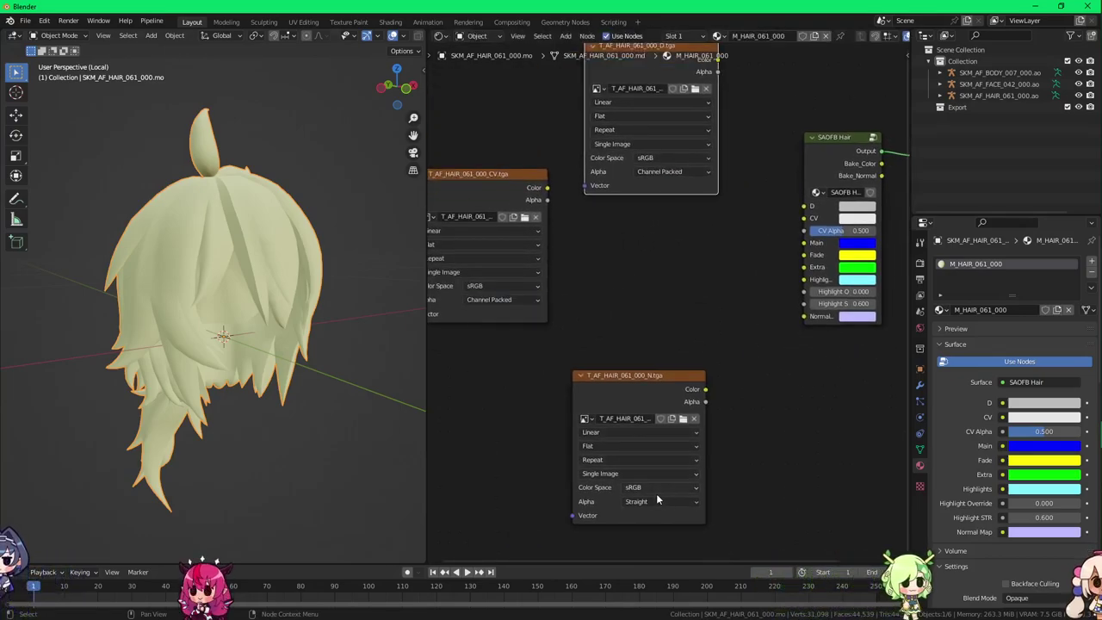
# Step: Set the hair's N texture to Non-Color and connect its Color output to the SAOFB Hair node's Normal Map input
pyautogui.click(657, 500)
pyautogui.click(657, 502)
pyautogui.click(659, 488)
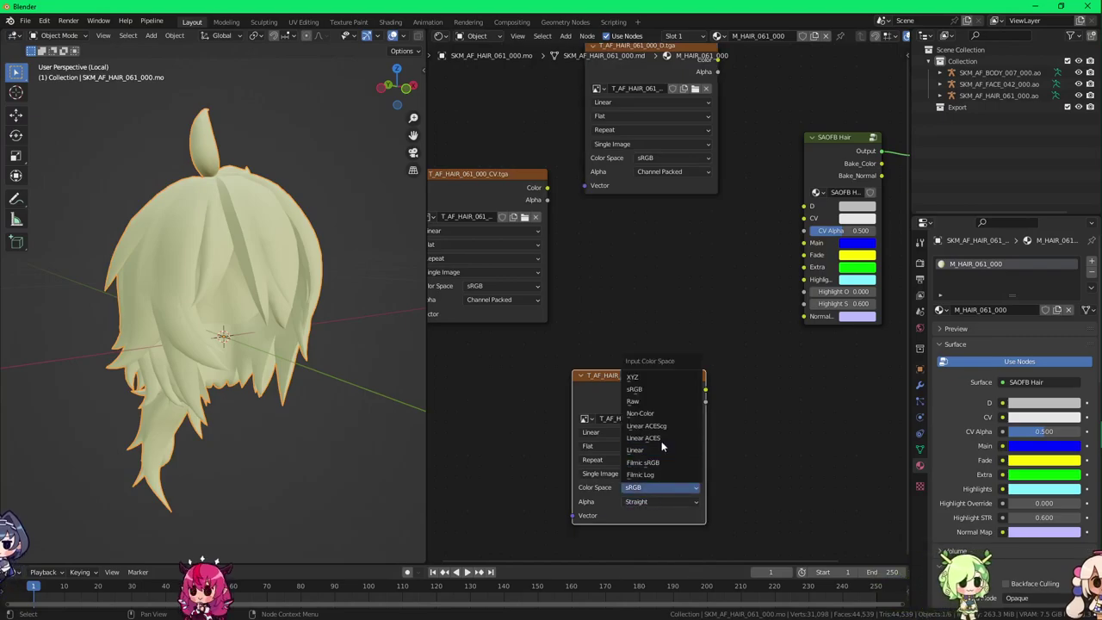
pyautogui.click(640, 414)
pyautogui.moveTo(684, 404); pyautogui.dragTo(642, 383)
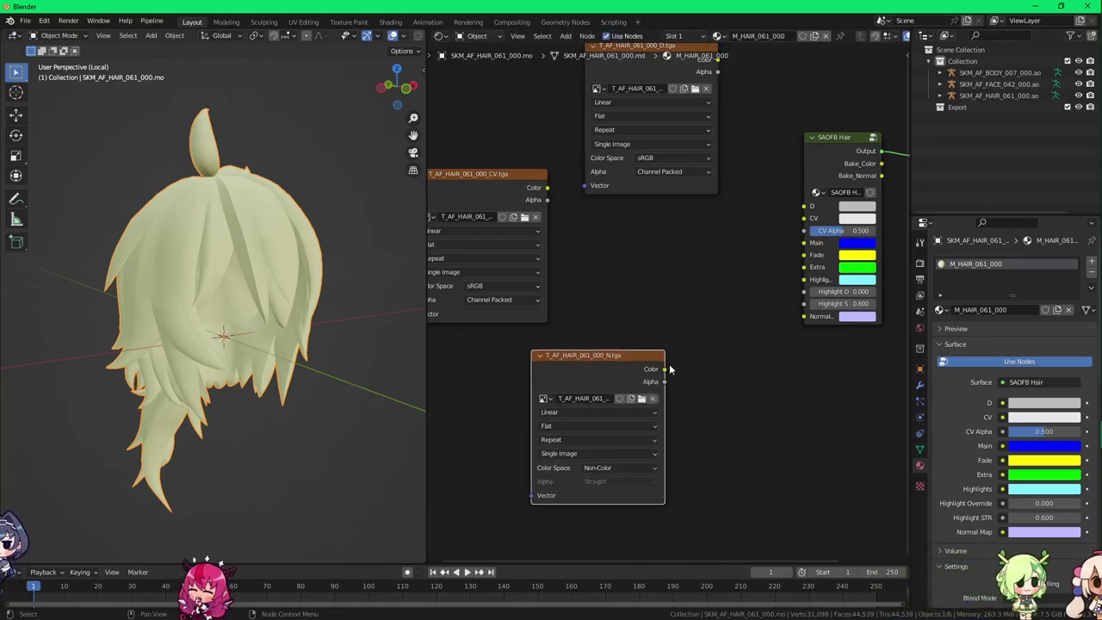
pyautogui.moveTo(801, 318); pyautogui.dragTo(803, 317)
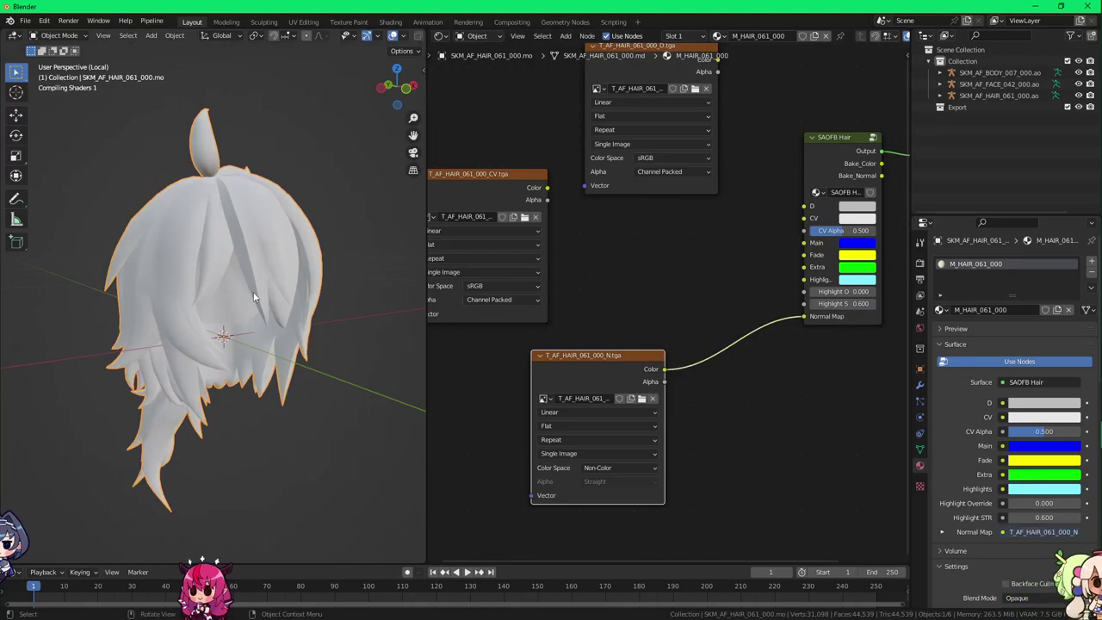
pyautogui.moveTo(253, 292); pyautogui.dragTo(560, 357, button='middle')
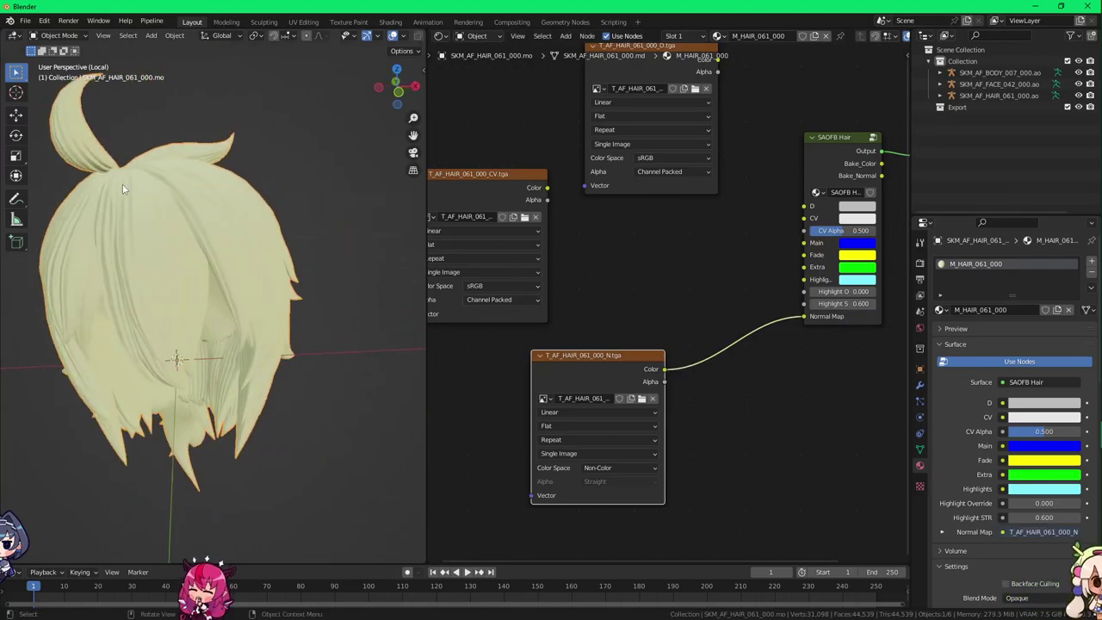
# Step: Connect the CV texture's Color and Alpha outputs to the SAOFB Hair node's CV and CV Alpha inputs, and reposition the texture node lower
pyautogui.moveTo(586, 221); pyautogui.dragTo(595, 244, button='middle')
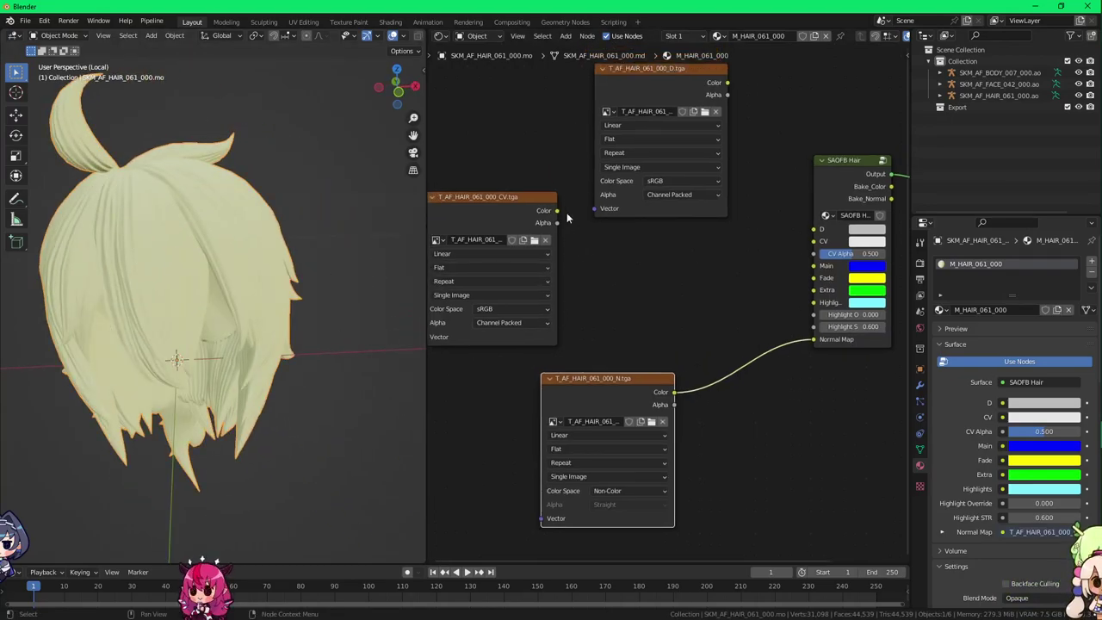
pyautogui.moveTo(557, 210); pyautogui.dragTo(718, 226)
pyautogui.moveTo(815, 250); pyautogui.dragTo(823, 257)
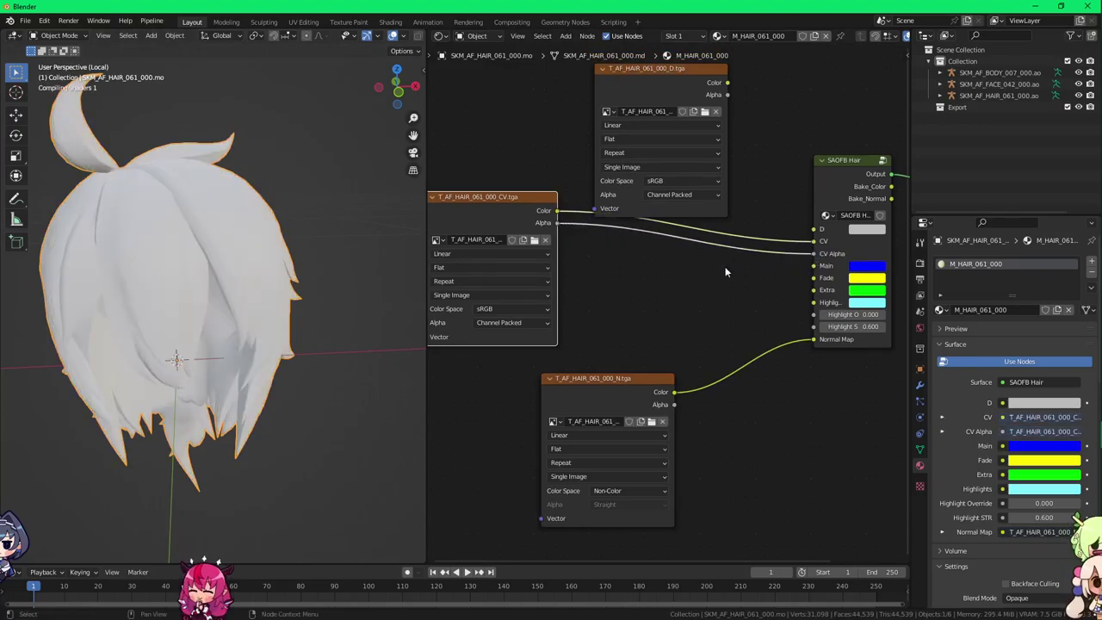
pyautogui.doubleClick(483, 239)
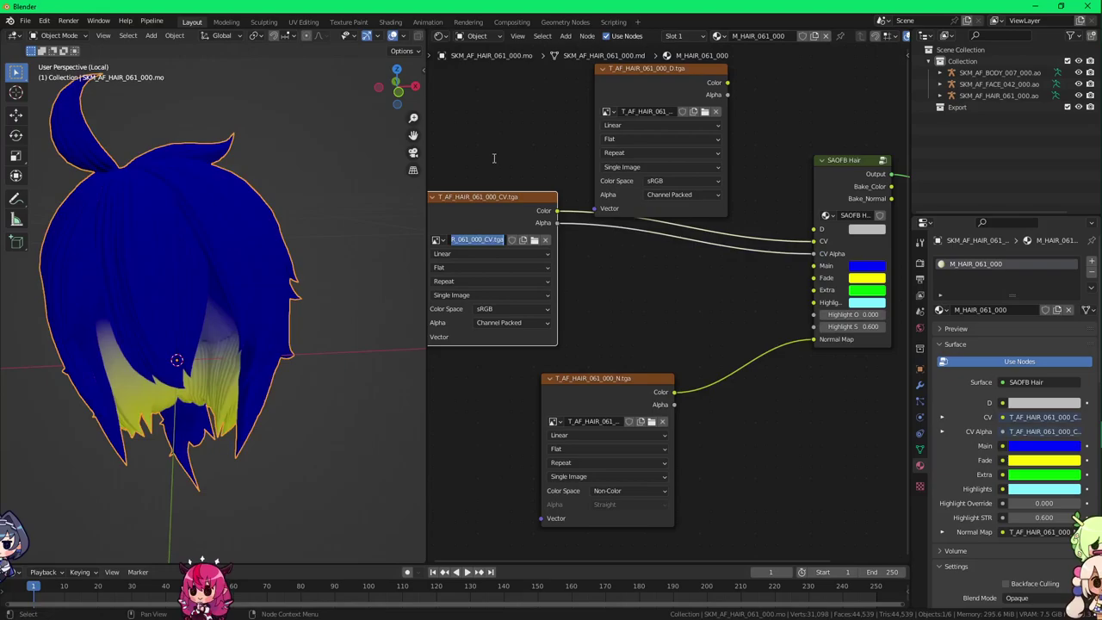
pyautogui.moveTo(500, 220); pyautogui.dragTo(482, 265)
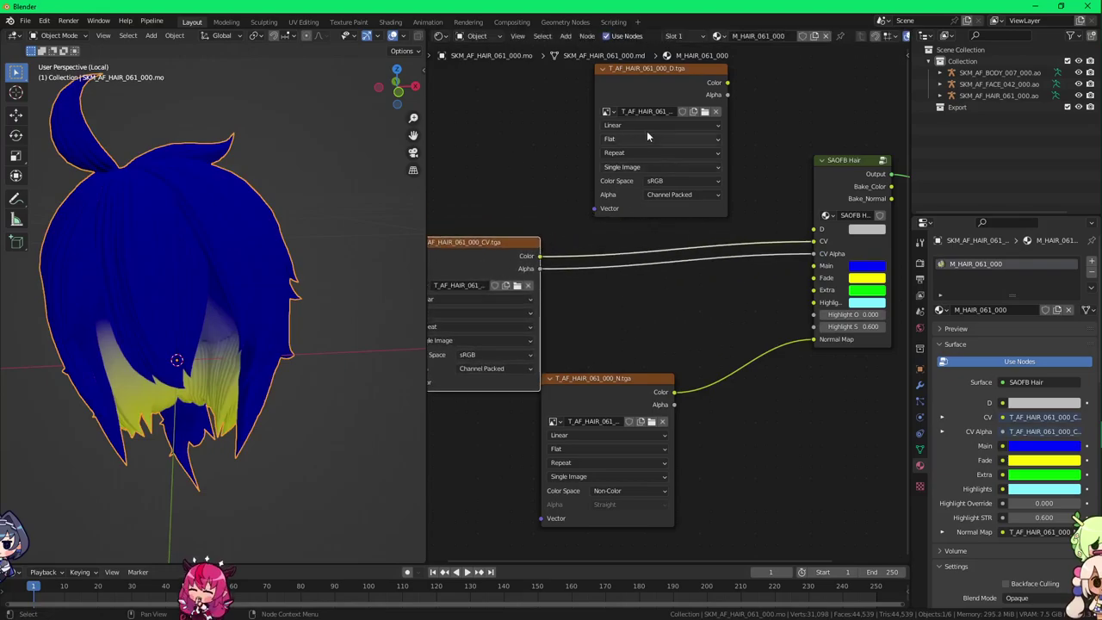
# Step: Connect the D texture's Color output to the hair shader's D input and exit local view to show the whole character
pyautogui.moveTo(613, 101); pyautogui.dragTo(543, 99)
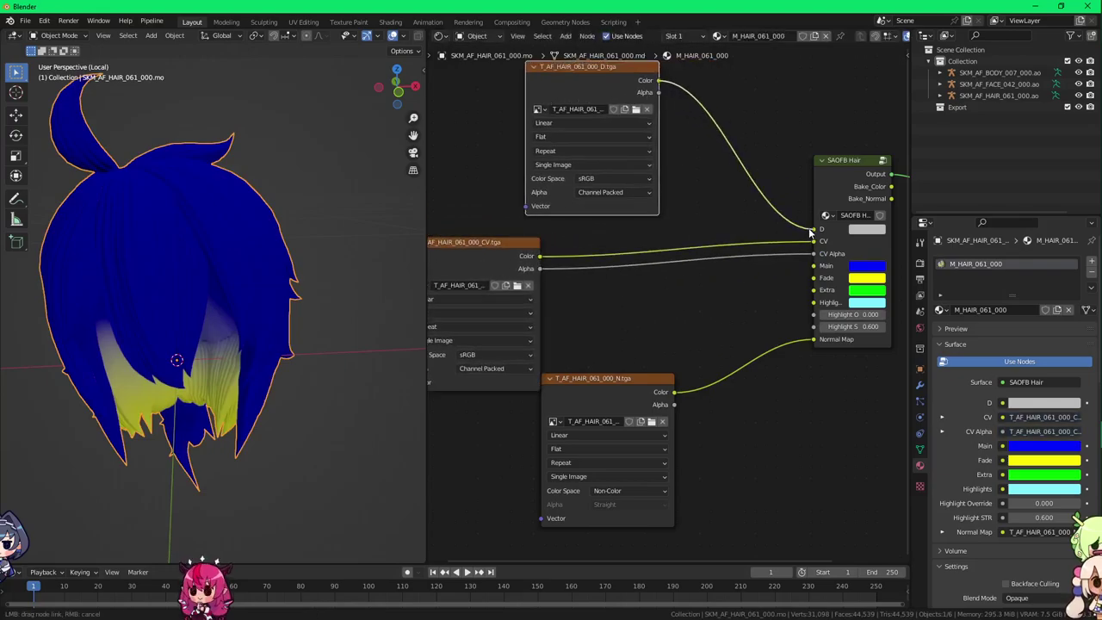
pyautogui.moveTo(810, 231); pyautogui.dragTo(812, 230)
pyautogui.scroll(-2, 267, 276)
pyautogui.scroll(2, 265, 275)
pyautogui.moveTo(266, 276)
pyautogui.mouseDown(button='middle')
pyautogui.moveTo(297, 267)
pyautogui.moveTo(289, 235)
pyautogui.moveTo(200, 254)
pyautogui.moveTo(377, 298)
pyautogui.moveTo(283, 306)
pyautogui.moveTo(215, 279)
pyautogui.moveTo(205, 303)
pyautogui.moveTo(239, 240)
pyautogui.moveTo(217, 270)
pyautogui.moveTo(260, 296)
pyautogui.mouseUp(button='middle')
pyautogui.scroll(-2, 271, 269)
pyautogui.press('KP_Divide')
# Step: Consult the ripping-requests channel in Discord and return to Blender
pyautogui.hotkey('alt', 'Tab')
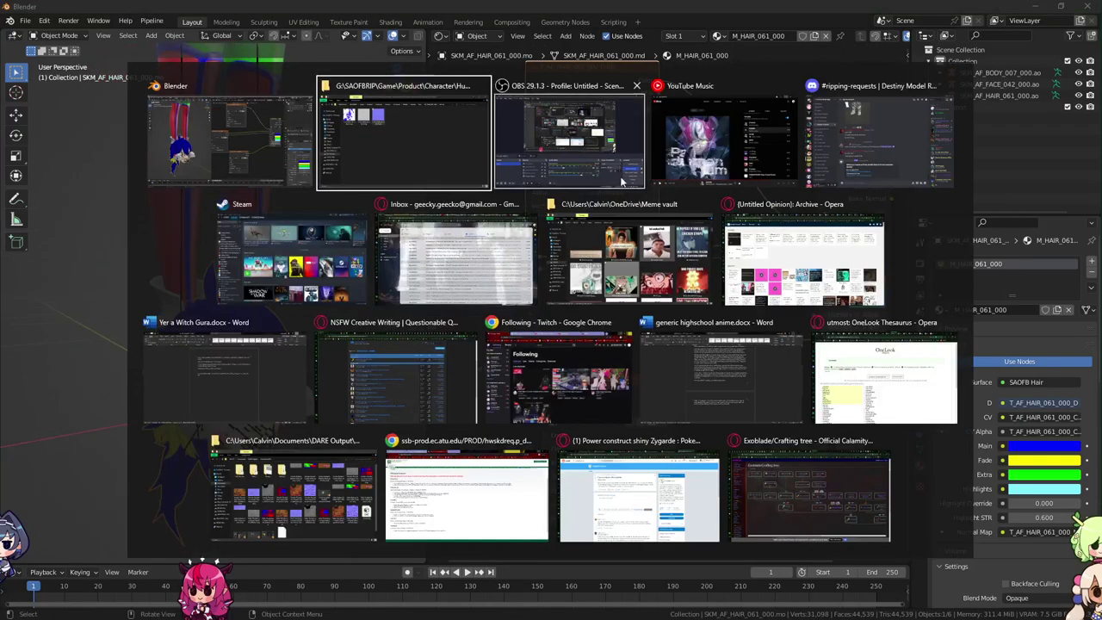
pyautogui.click(871, 147)
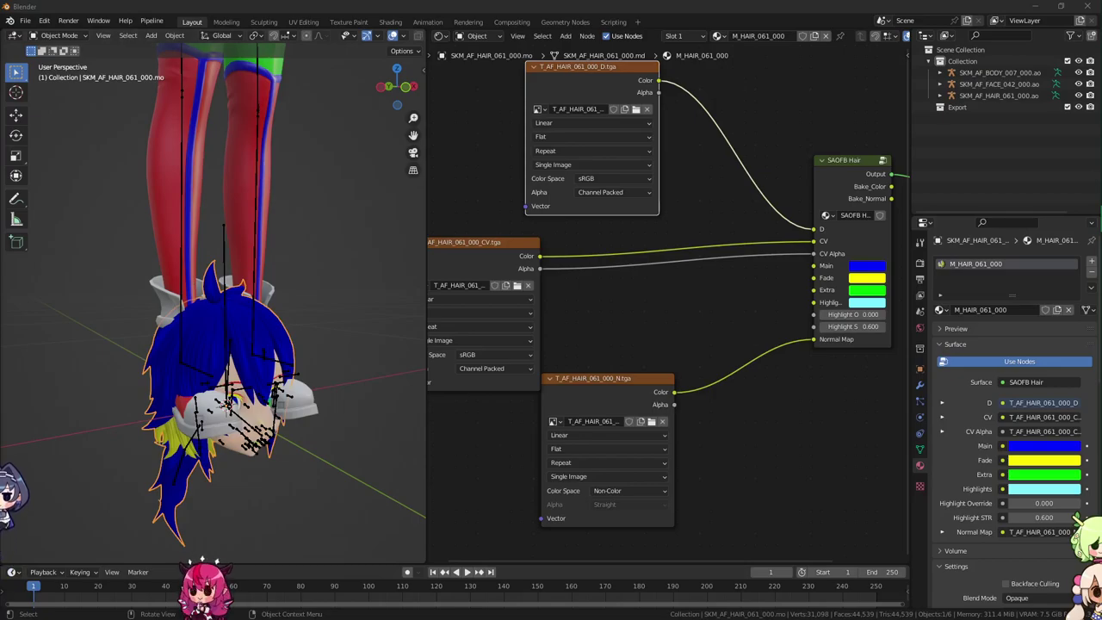
pyautogui.click(387, 5)
# Step: Select the face armature at the character's feet and show its object transform properties
pyautogui.scroll(-1, 241, 258)
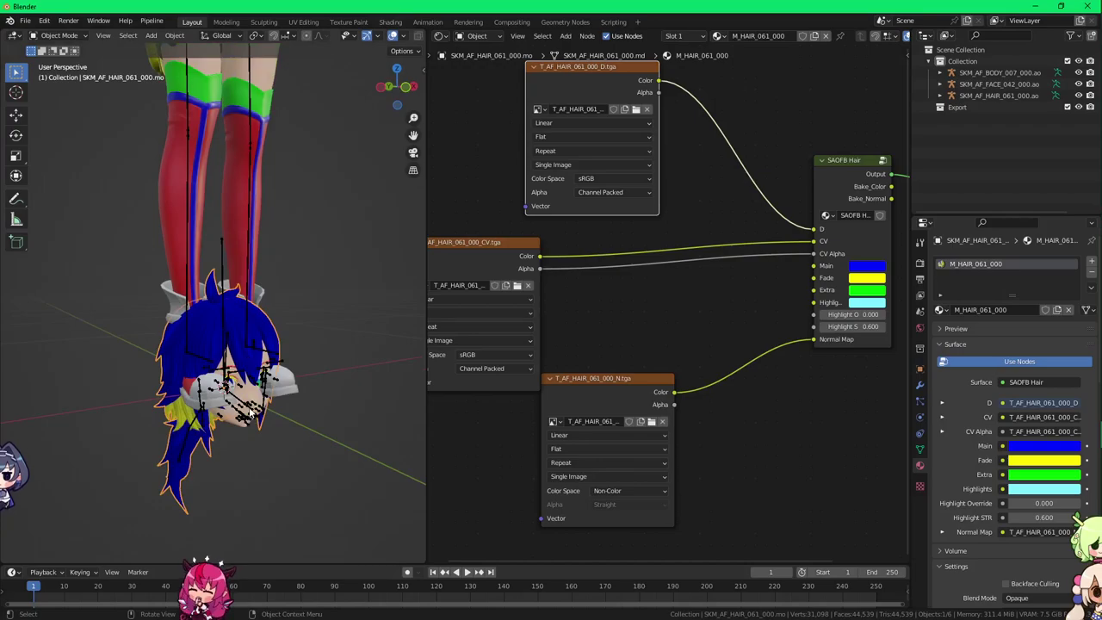
pyautogui.click(250, 412)
pyautogui.moveTo(253, 407); pyautogui.dragTo(220, 399, button='middle')
pyautogui.keyDown('shift'); pyautogui.moveTo(262, 326); pyautogui.dragTo(261, 389, button='middle'); pyautogui.keyUp('shift')
pyautogui.scroll(-2, 260, 384)
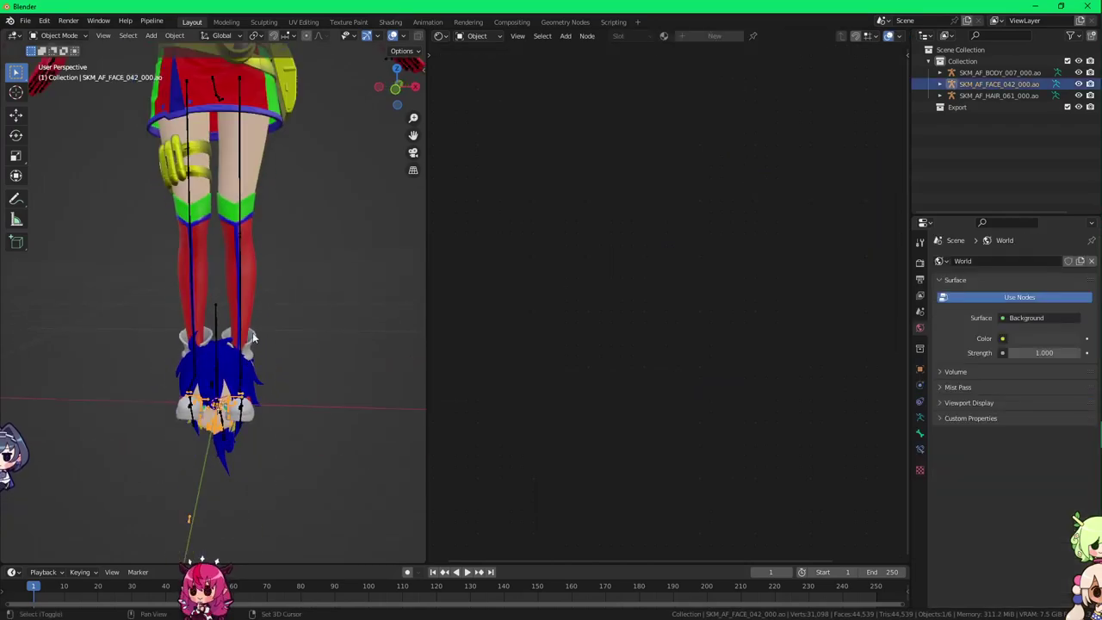
pyautogui.moveTo(252, 338)
pyautogui.mouseDown(button='middle')
pyautogui.moveTo(285, 393)
pyautogui.moveTo(250, 425)
pyautogui.moveTo(250, 327)
pyautogui.mouseUp(button='middle')
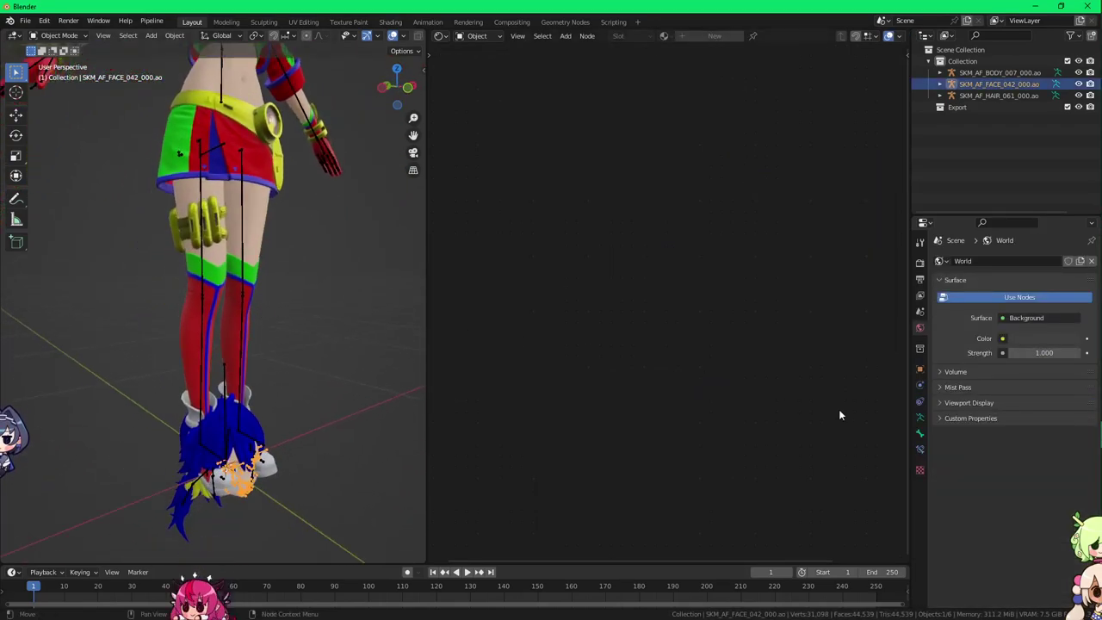
pyautogui.click(920, 369)
# Step: Inspect the face armature's bones in Edit and Pose modes and return to Object Mode
pyautogui.moveTo(368, 359); pyautogui.dragTo(301, 383, button='middle')
pyautogui.hotkey('ctrl', 'Tab')
pyautogui.press('Tab')
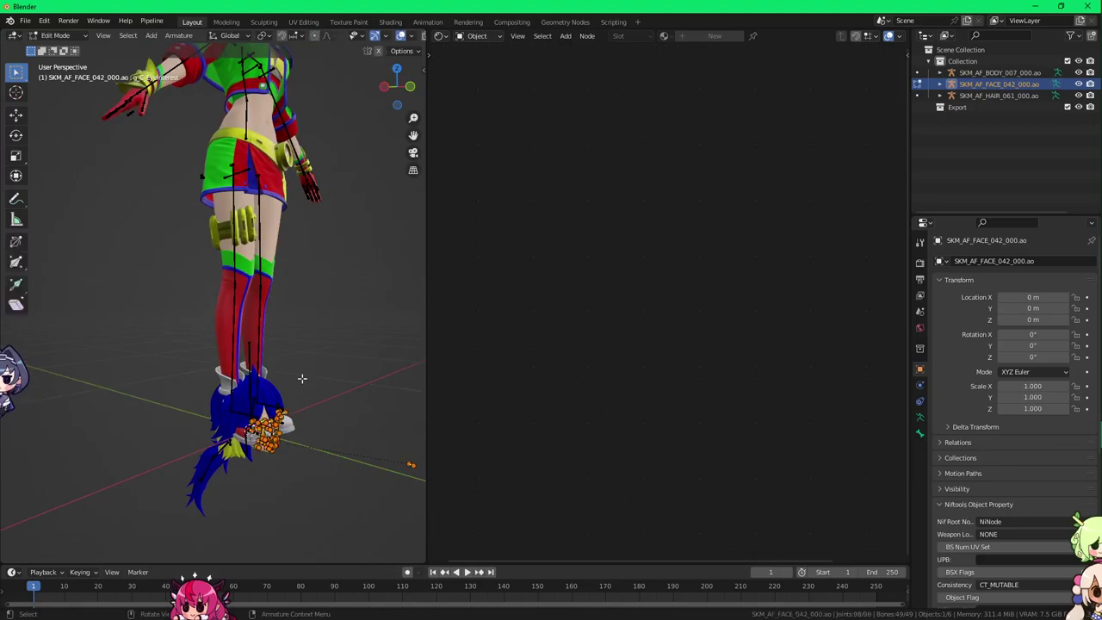
pyautogui.scroll(5, 288, 295)
pyautogui.keyDown('shift'); pyautogui.moveTo(286, 431); pyautogui.dragTo(267, 344, button='middle'); pyautogui.keyUp('shift')
pyautogui.press('Tab')
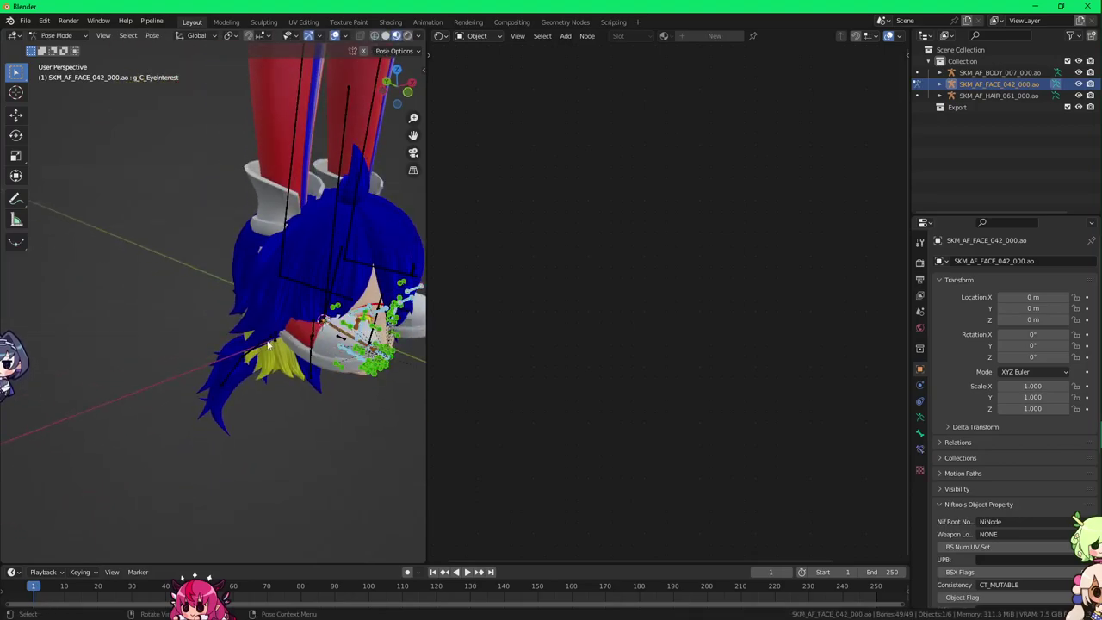
pyautogui.hotkey('ctrl', 'Tab')
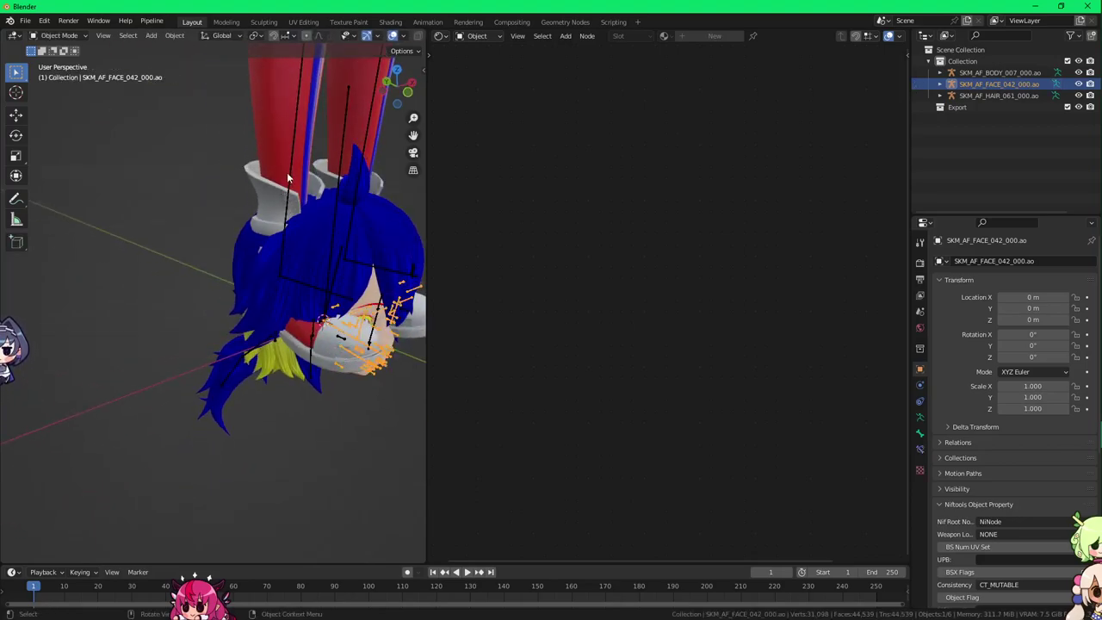
# Step: Inspect the body armature's bones in Edit Mode and return to Object Mode
pyautogui.click(287, 172)
pyautogui.click(289, 175)
pyautogui.press('Tab')
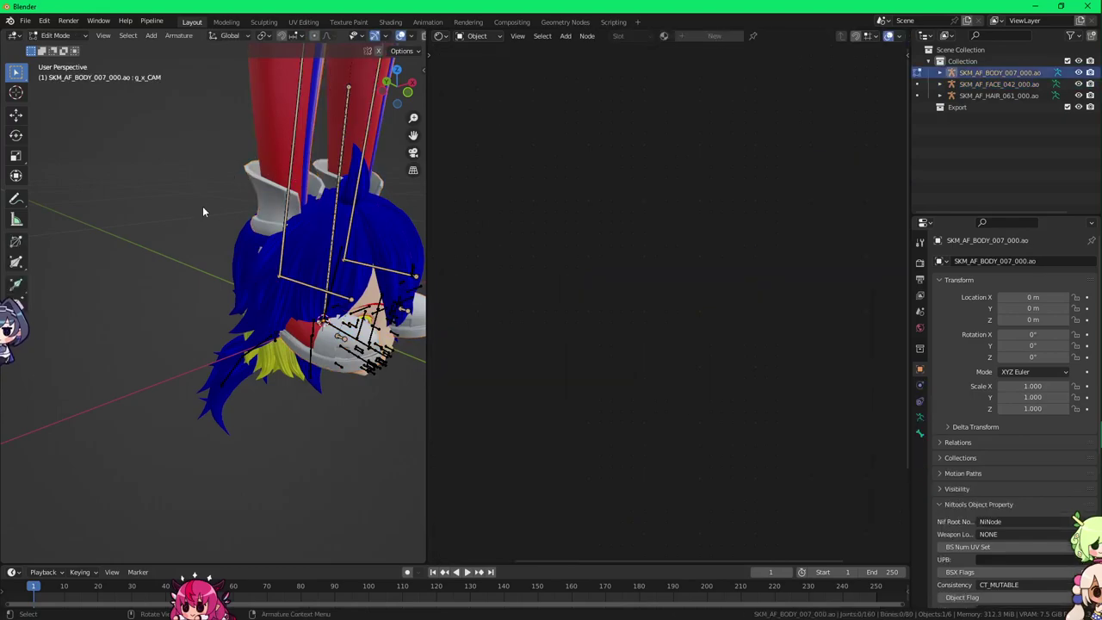
pyautogui.moveTo(202, 211); pyautogui.dragTo(234, 339, button='middle')
pyautogui.press('Tab')
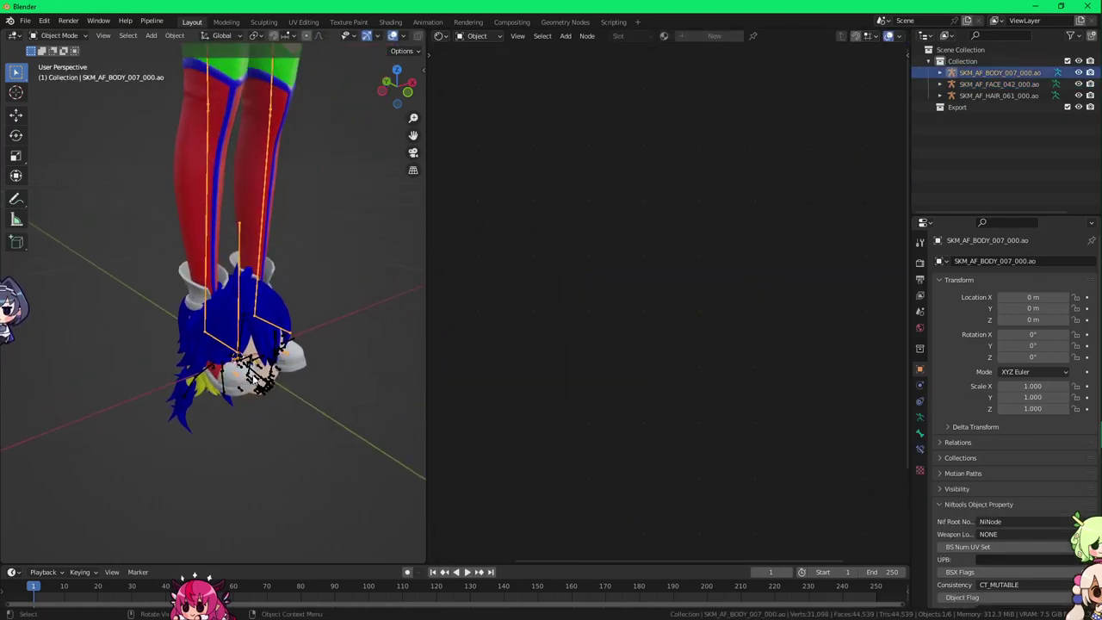
# Step: Set the face armature's location to Y -0.00054 m and Z 1.4675 m
pyautogui.click(258, 381)
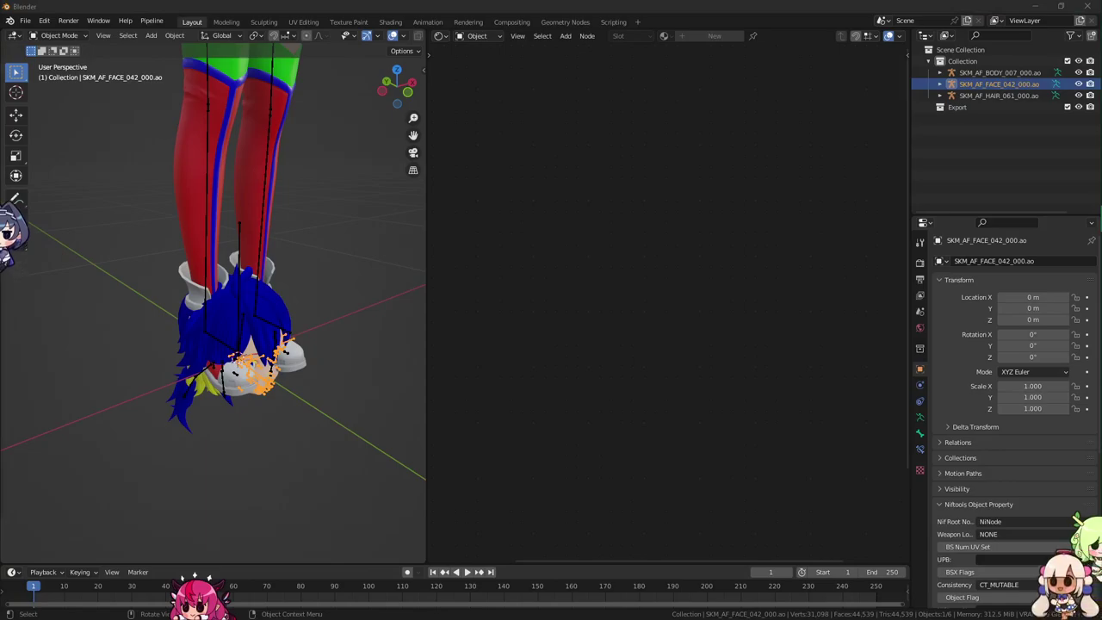
pyautogui.click(1033, 308)
pyautogui.write('-0.00054')
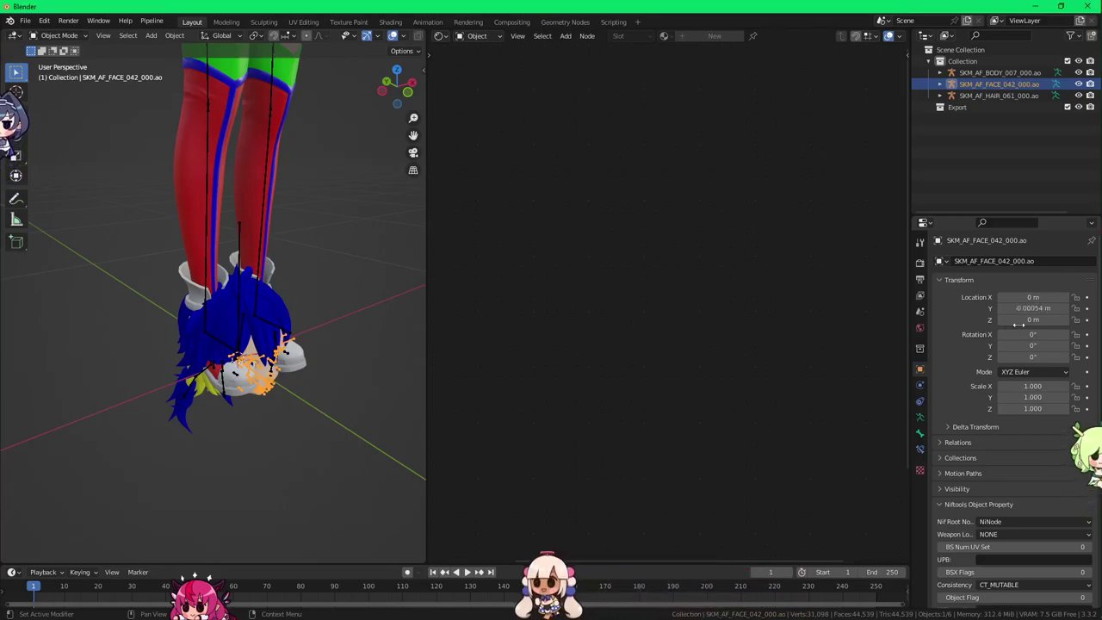
pyautogui.click(1029, 319)
pyautogui.write('1.46758')
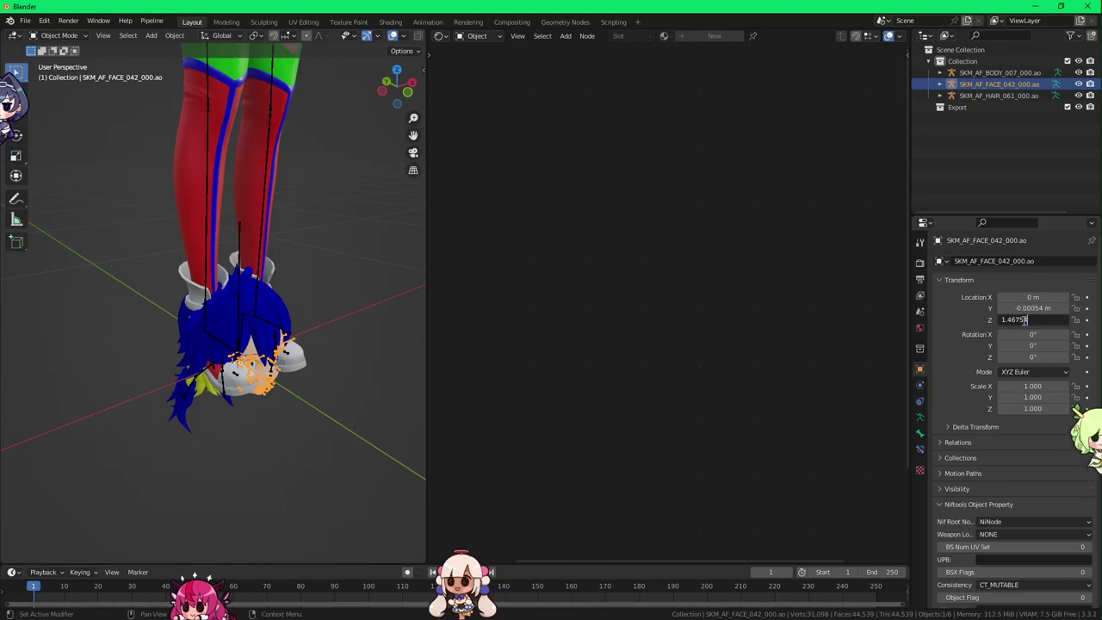
pyautogui.press('Return')
# Step: Examine how the face mesh and its bones line up with the body's neck and head bone
pyautogui.scroll(-4, 303, 301)
pyautogui.keyDown('shift'); pyautogui.moveTo(312, 255); pyautogui.dragTo(366, 556, button='middle'); pyautogui.keyUp('shift')
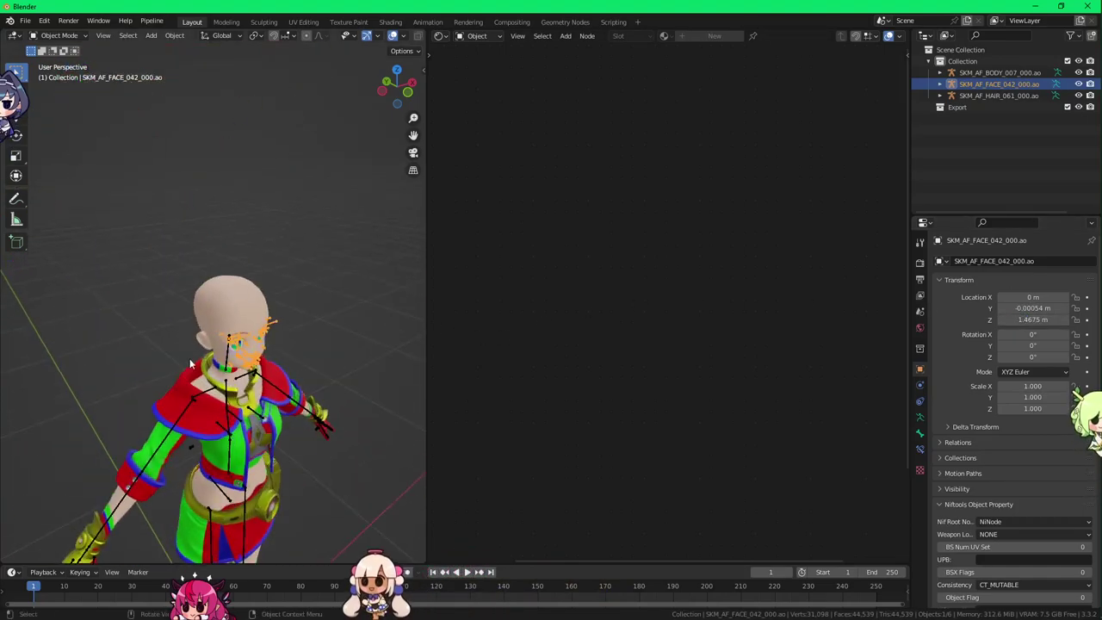
pyautogui.scroll(3, 199, 336)
pyautogui.moveTo(163, 340); pyautogui.dragTo(83, 329, button='middle')
pyautogui.scroll(4, 96, 361)
pyautogui.scroll(-3, 82, 329)
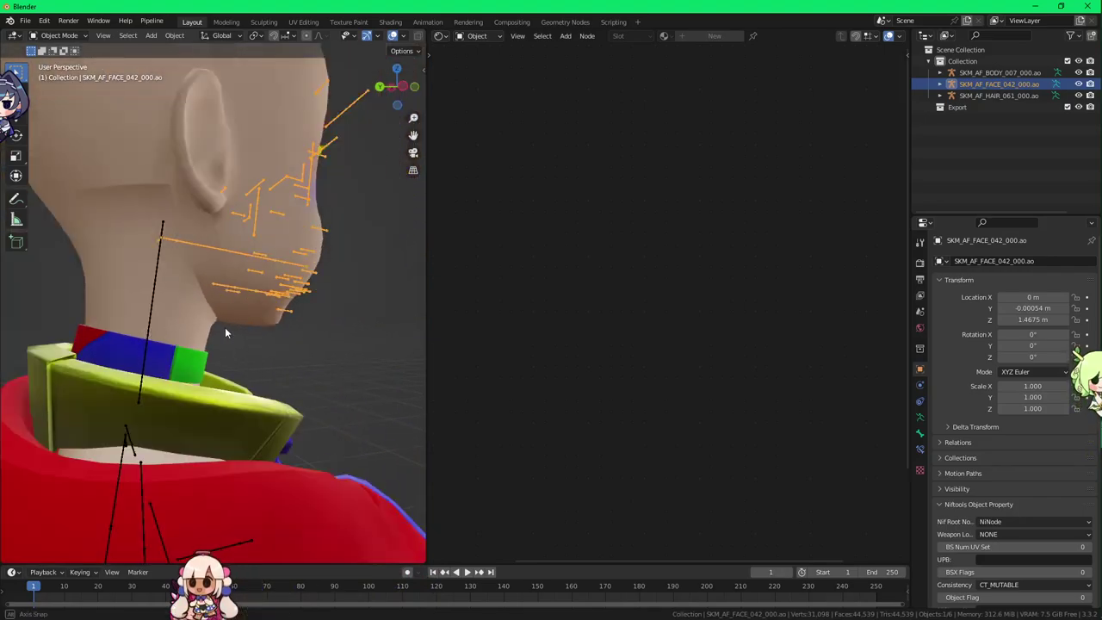
pyautogui.moveTo(225, 327)
pyautogui.mouseDown(button='middle')
pyautogui.moveTo(262, 356)
pyautogui.moveTo(220, 310)
pyautogui.mouseUp(button='middle')
pyautogui.press('Tab')
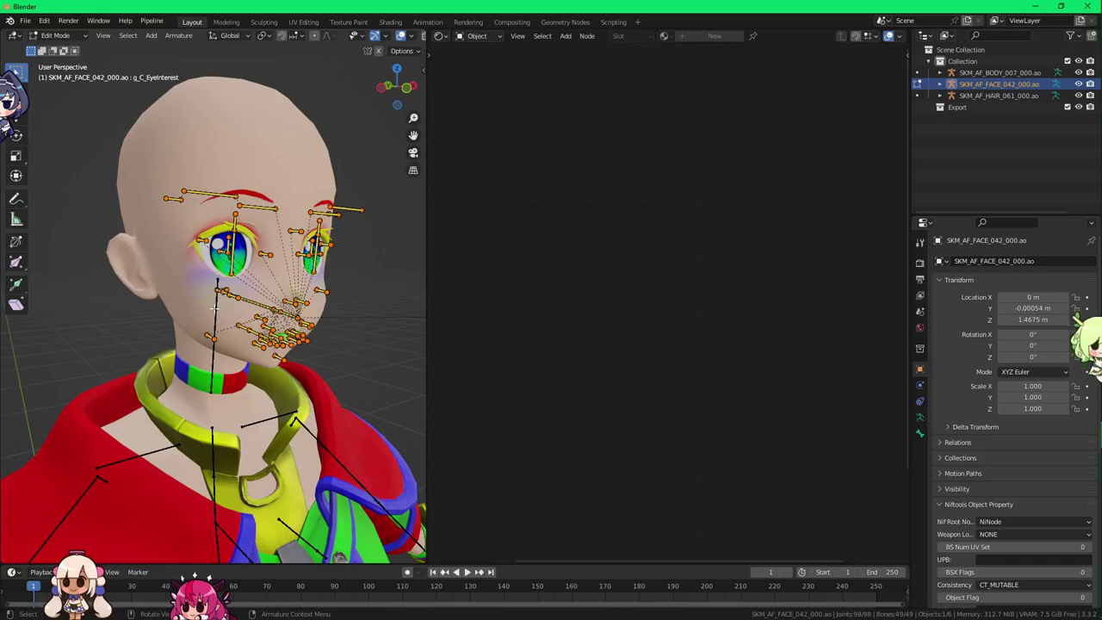
pyautogui.press('Tab')
# Step: Try to join the face armature into the body armature
pyautogui.keyDown('shift'); pyautogui.click(216, 315); pyautogui.keyUp('shift')
pyautogui.rightClick(215, 313)
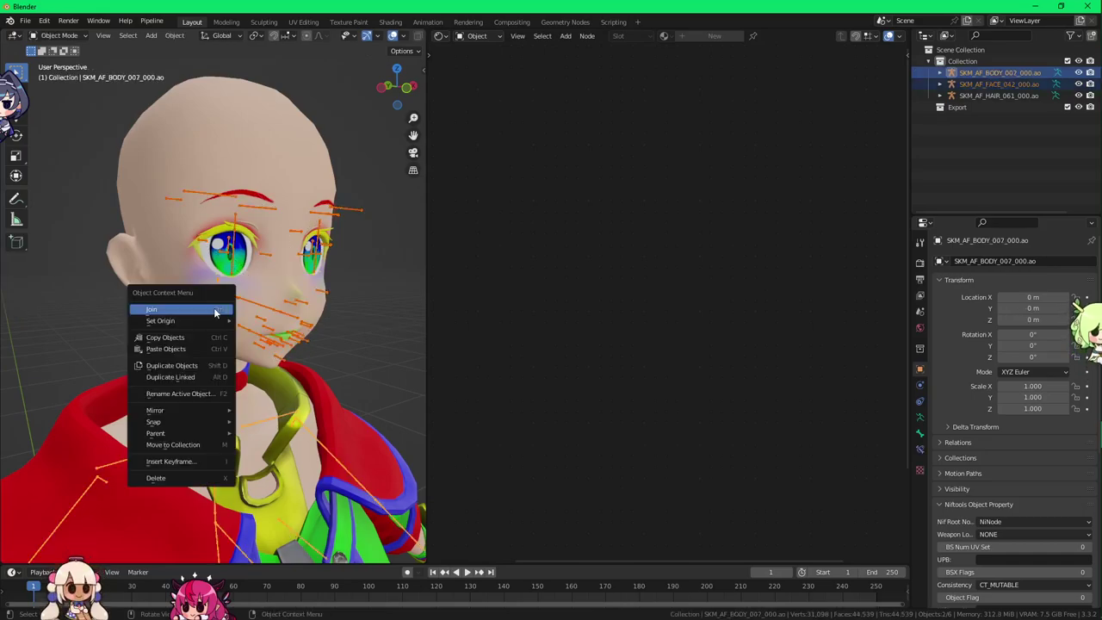
pyautogui.rightClick(342, 293)
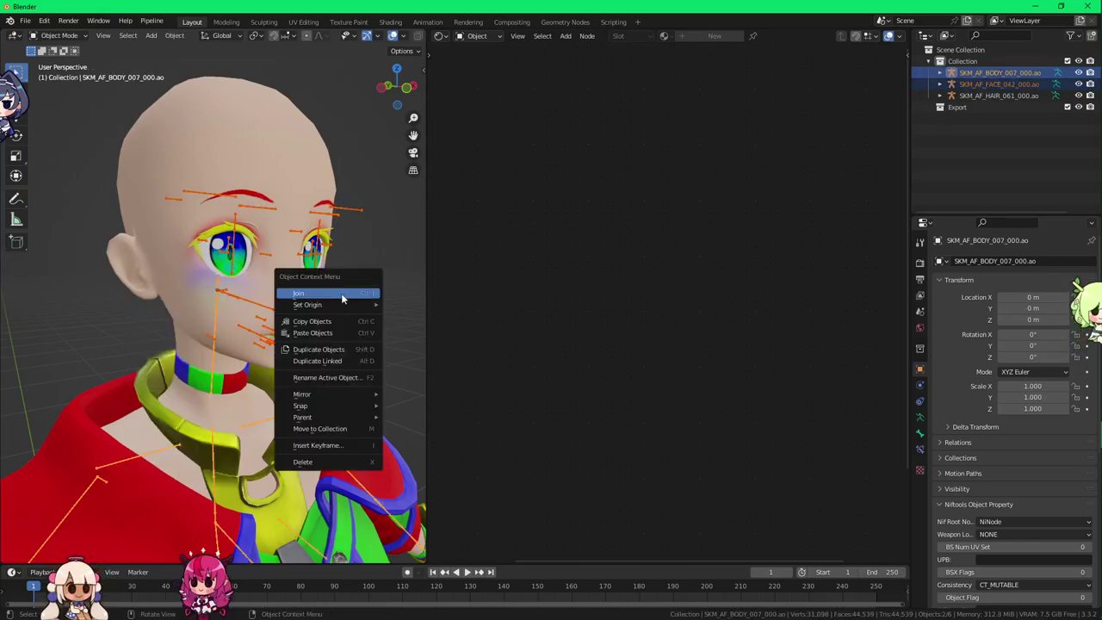
pyautogui.click(341, 293)
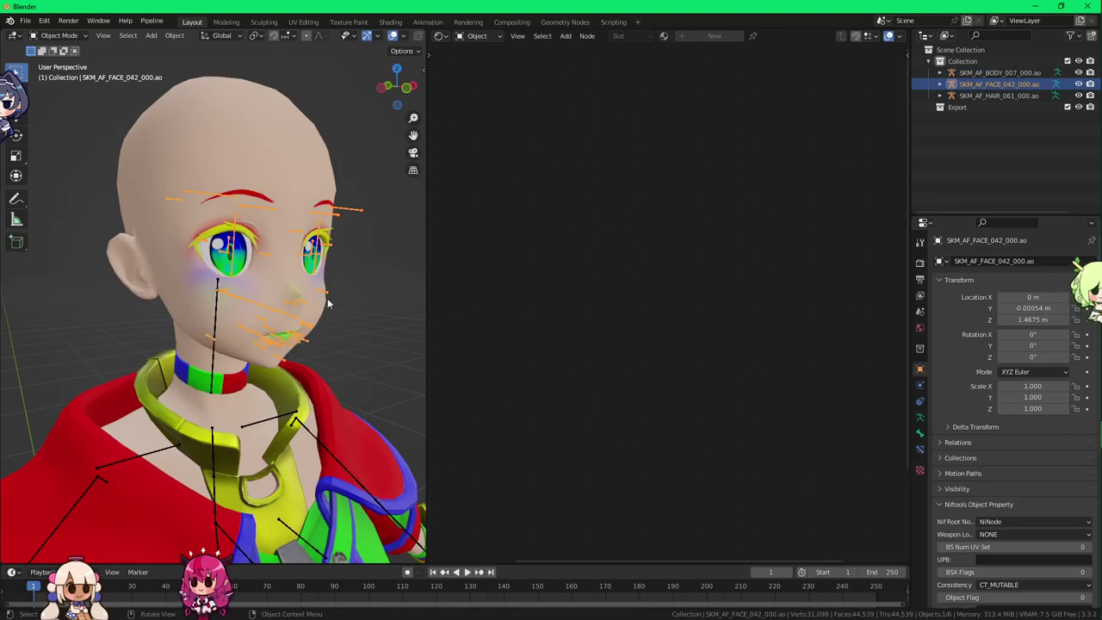
# Step: Undo the join of the face and body armatures
pyautogui.hotkey('ctrl', 'z')
pyautogui.hotkey('ctrl', 'z')
pyautogui.hotkey('ctrl', 'z')
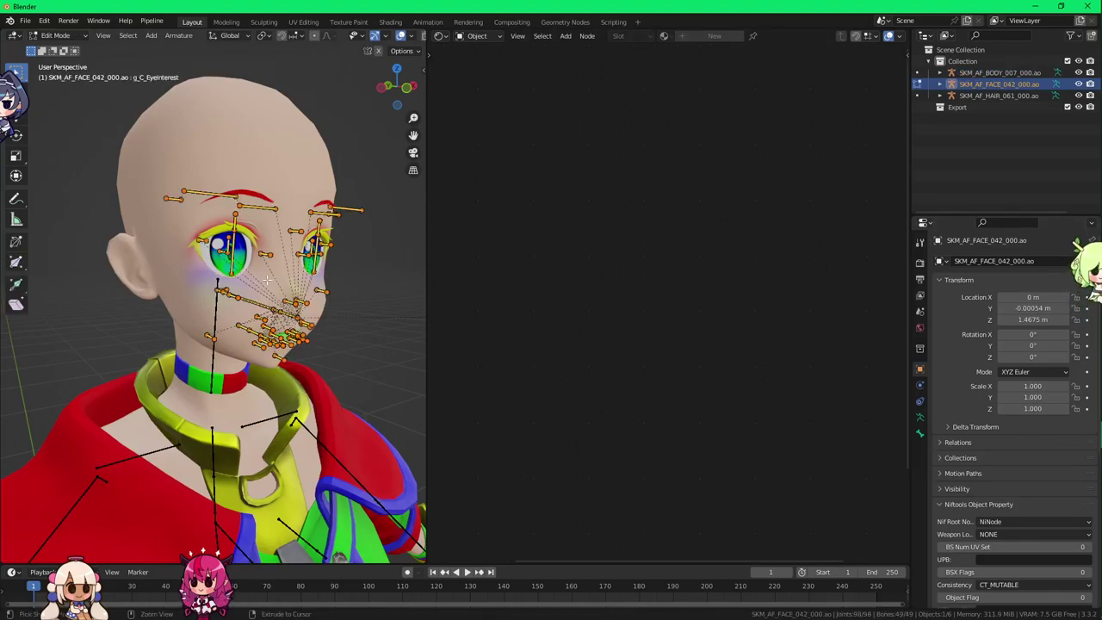
pyautogui.scroll(-3, 267, 280)
pyautogui.moveTo(263, 399); pyautogui.dragTo(302, 256, button='middle')
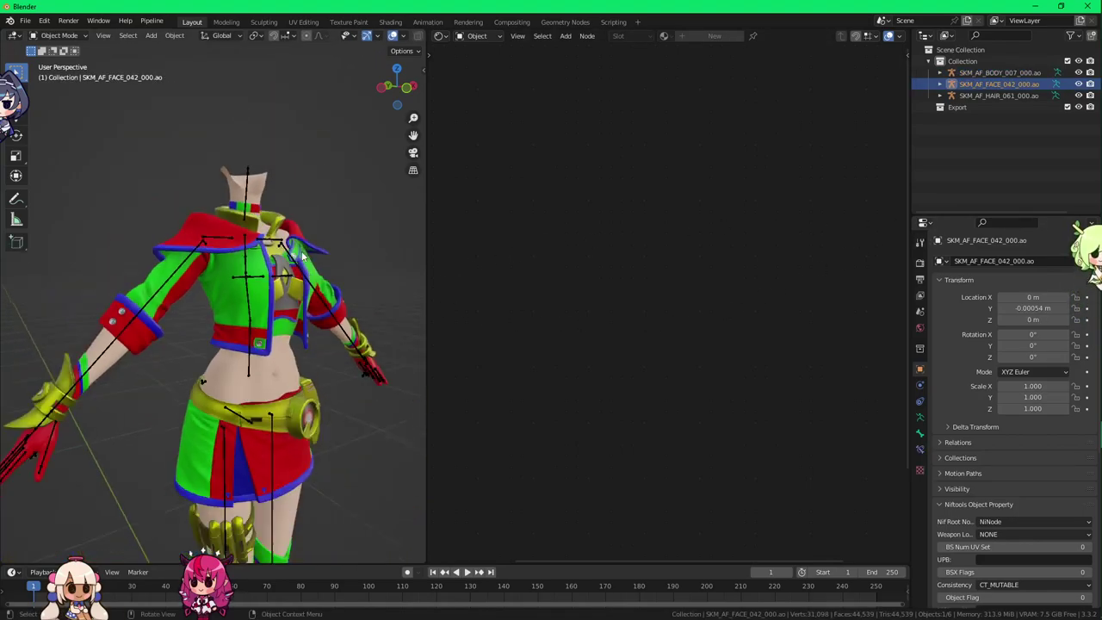
pyautogui.moveTo(276, 389); pyautogui.dragTo(176, 402, button='middle')
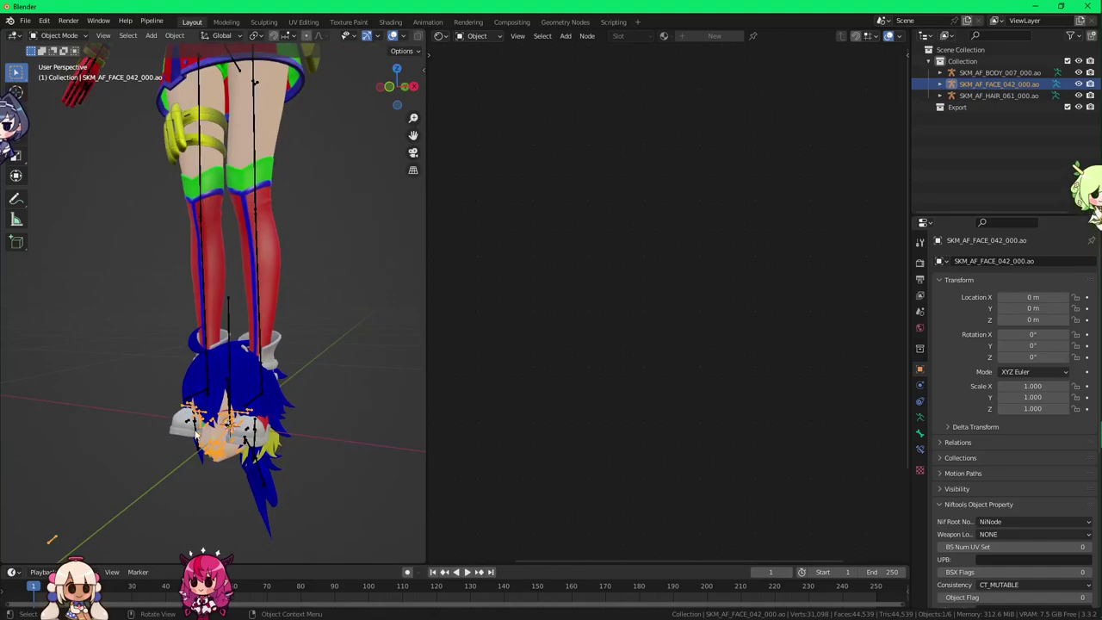
# Step: Reselect the face armature and check its placement on the body's neck
pyautogui.click(196, 435)
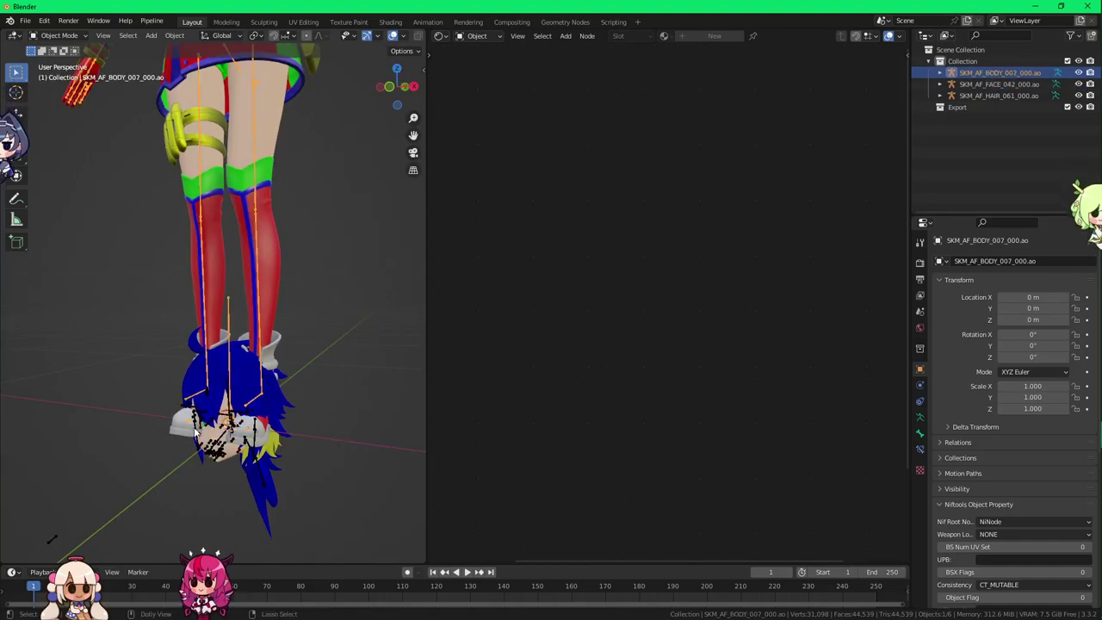
pyautogui.click(197, 435)
pyautogui.scroll(-5, 228, 368)
pyautogui.keyDown('shift'); pyautogui.moveTo(250, 302); pyautogui.dragTo(259, 424, button='middle'); pyautogui.keyUp('shift')
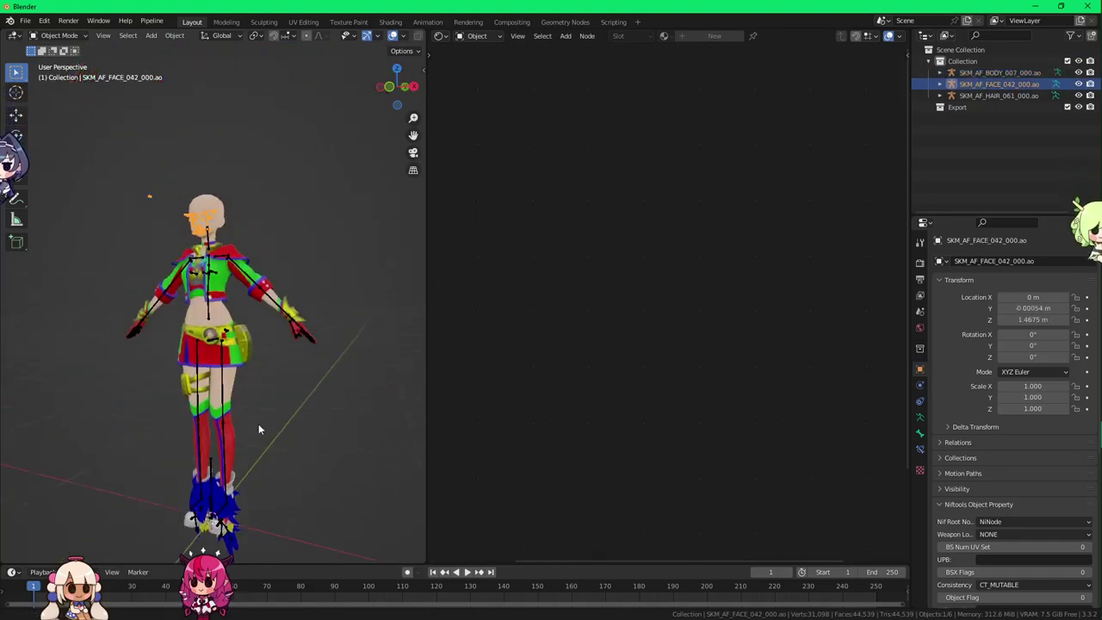
pyautogui.scroll(5, 231, 298)
pyautogui.moveTo(231, 298); pyautogui.dragTo(319, 293, button='middle')
pyautogui.keyDown('shift'); pyautogui.moveTo(221, 164); pyautogui.dragTo(193, 273, button='middle'); pyautogui.keyUp('shift')
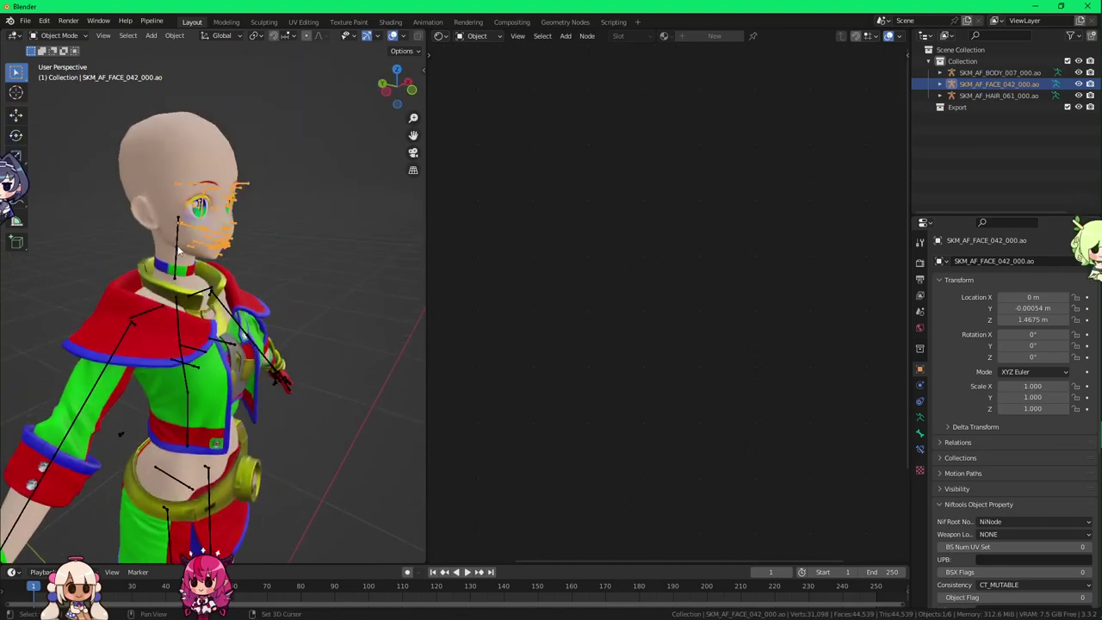
# Step: Join the face armature into the body armature, keeping the body armature as the active object
pyautogui.keyDown('shift'); pyautogui.click(179, 249); pyautogui.keyUp('shift')
pyautogui.rightClick(179, 250)
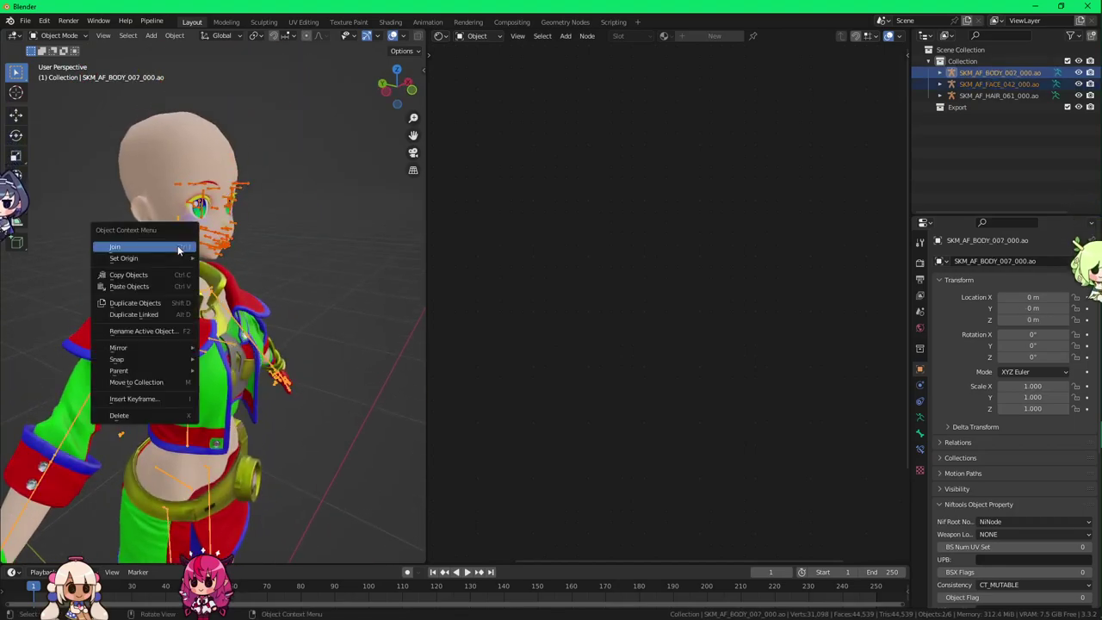
pyautogui.click(137, 247)
pyautogui.scroll(-5, 177, 245)
pyautogui.scroll(4, 177, 245)
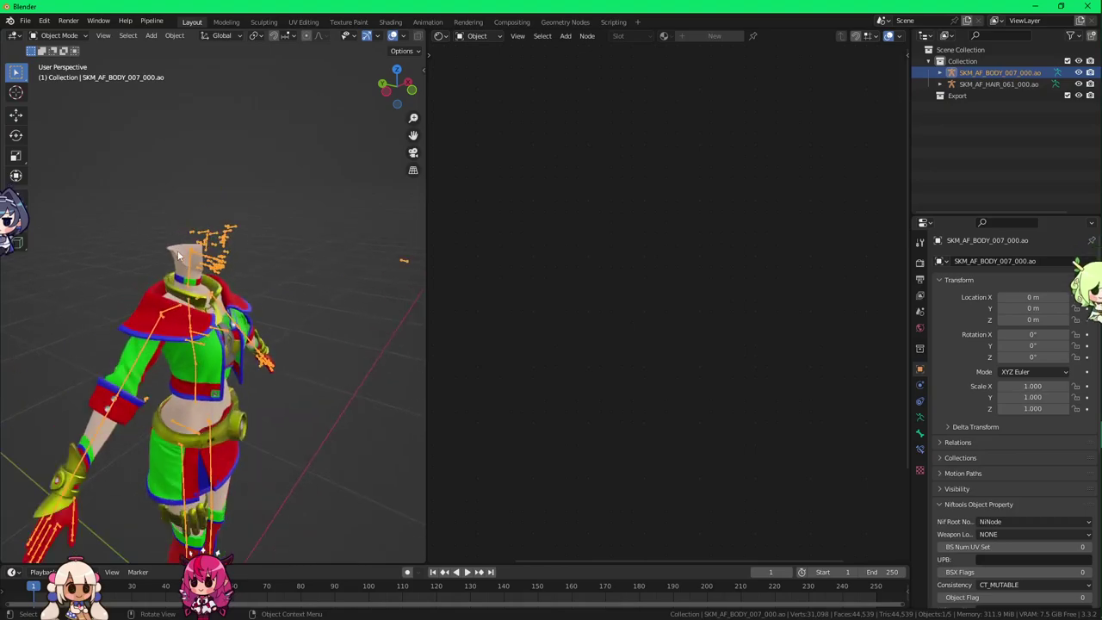
pyautogui.scroll(10, 178, 253)
# Step: Put the joined body armature in Edit Mode and turn the empty node editor area into a second Outliner
pyautogui.press('Tab')
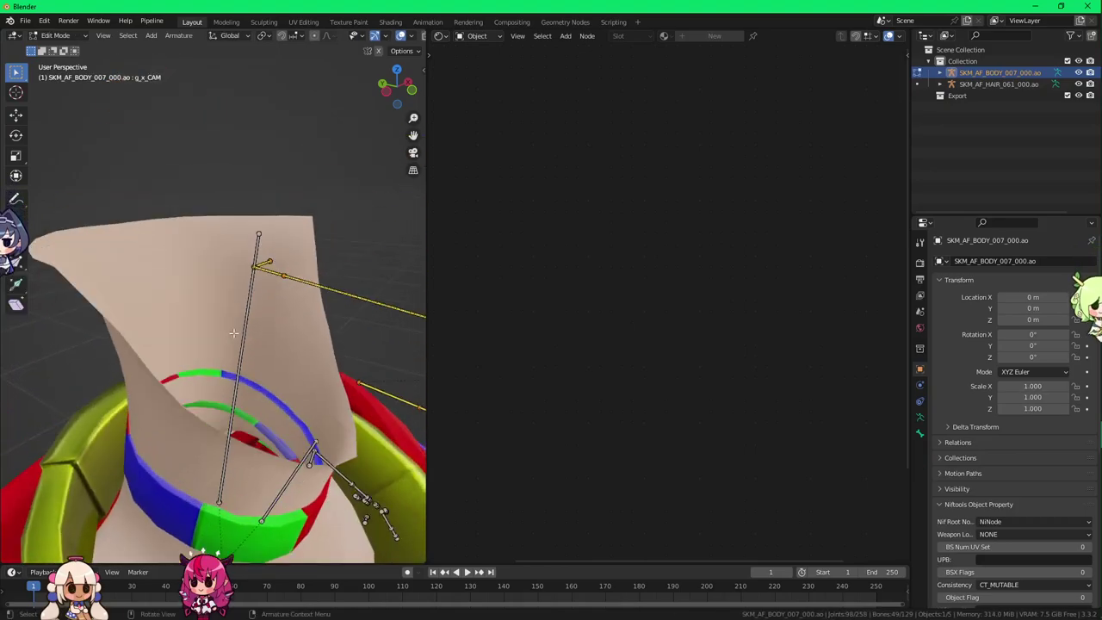
pyautogui.click(940, 73)
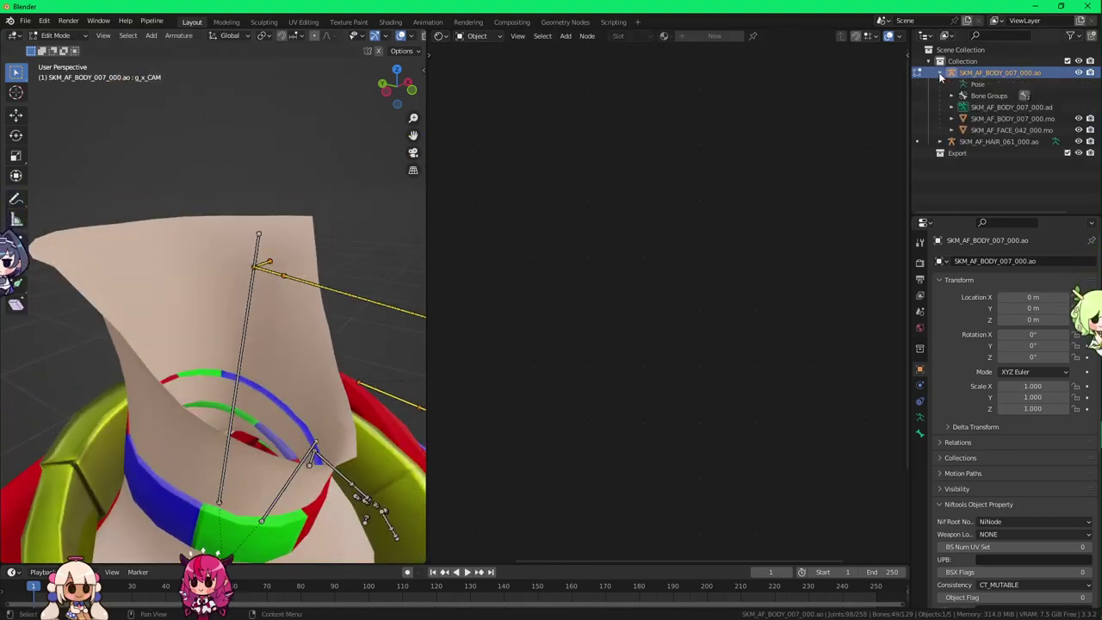
pyautogui.click(439, 38)
pyautogui.click(780, 70)
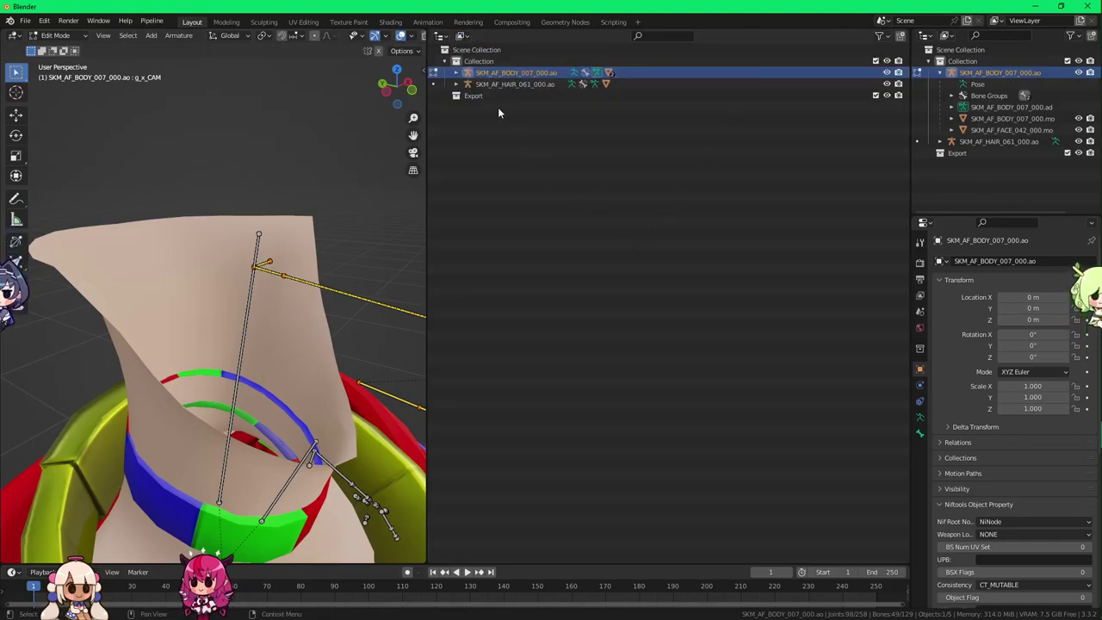
# Step: Expand the body armature's bone hierarchy from b_C_Base through the spine, chest and neck bones down to b_C_Head
pyautogui.press('Right')
pyautogui.press('Down')
pyautogui.press('Down')
pyautogui.press('Down')
pyautogui.press('Right')
pyautogui.press('Down')
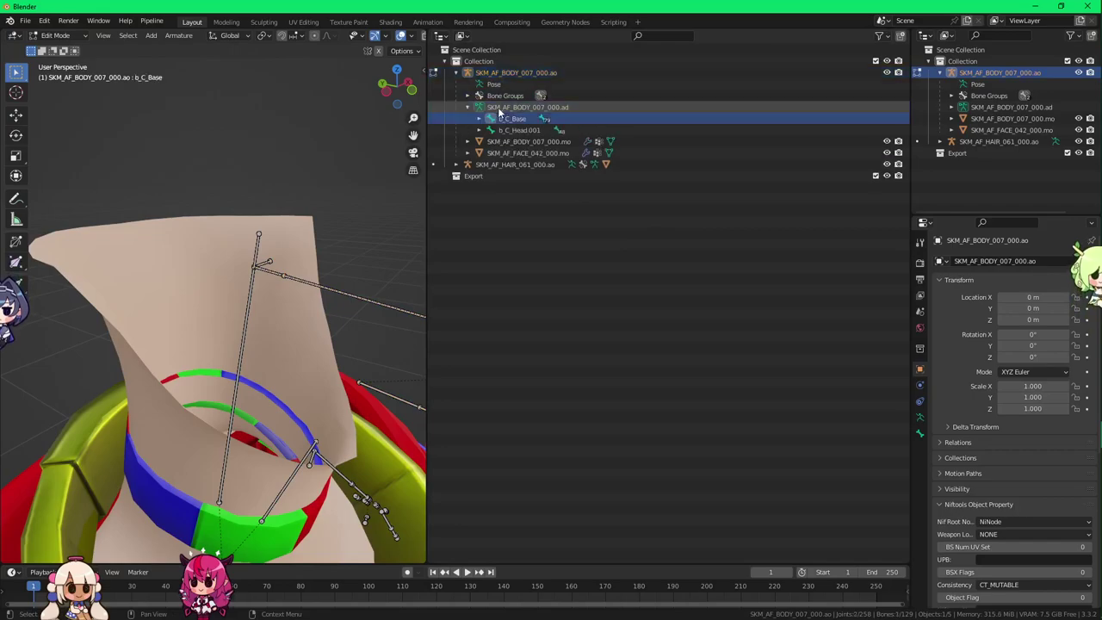
pyautogui.press('Right')
pyautogui.press('Down')
pyautogui.press('Right')
pyautogui.press('Down')
pyautogui.press('Right')
pyautogui.press('Down')
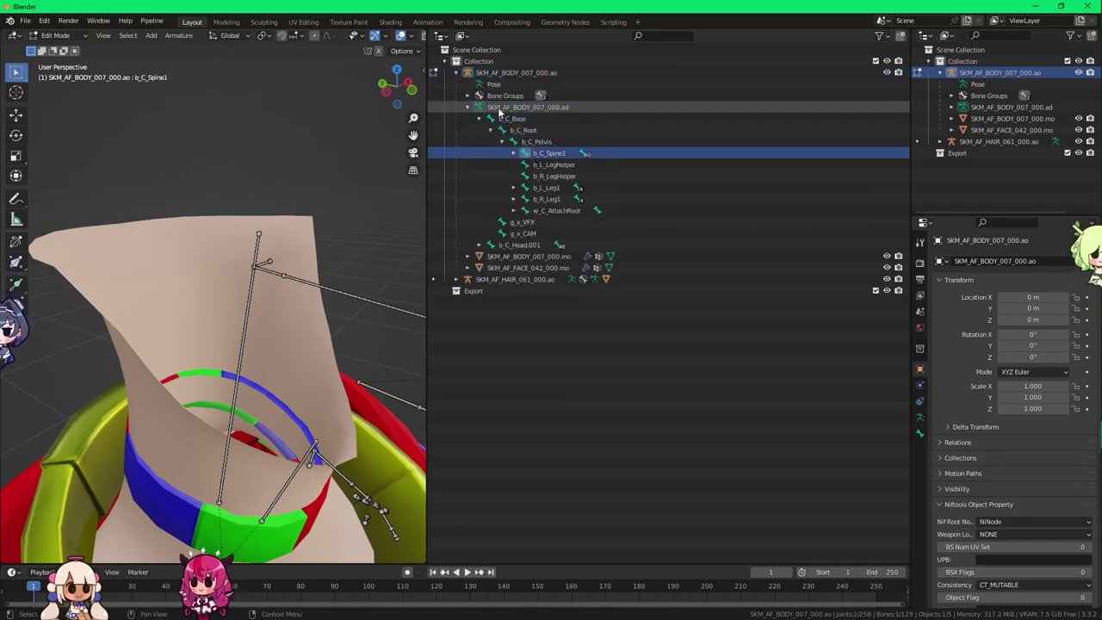
pyautogui.press('Right')
pyautogui.press('Down')
pyautogui.press('Right')
pyautogui.press('Down')
pyautogui.press('Right')
pyautogui.press('Down')
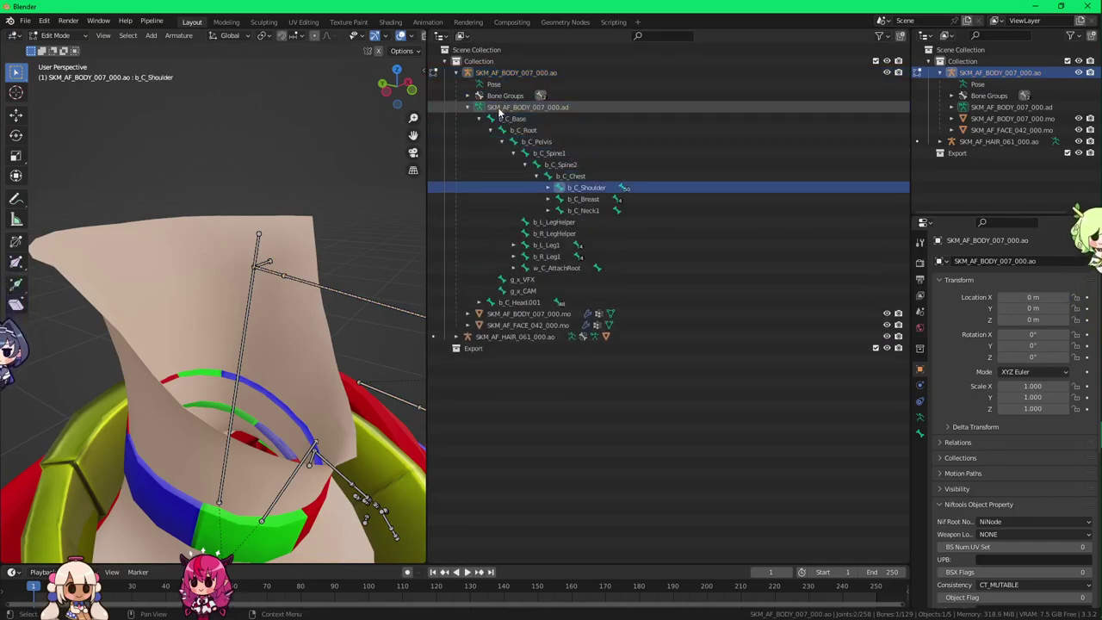
pyautogui.press('Down')
pyautogui.press('Down')
pyautogui.press('Right')
pyautogui.press('Down')
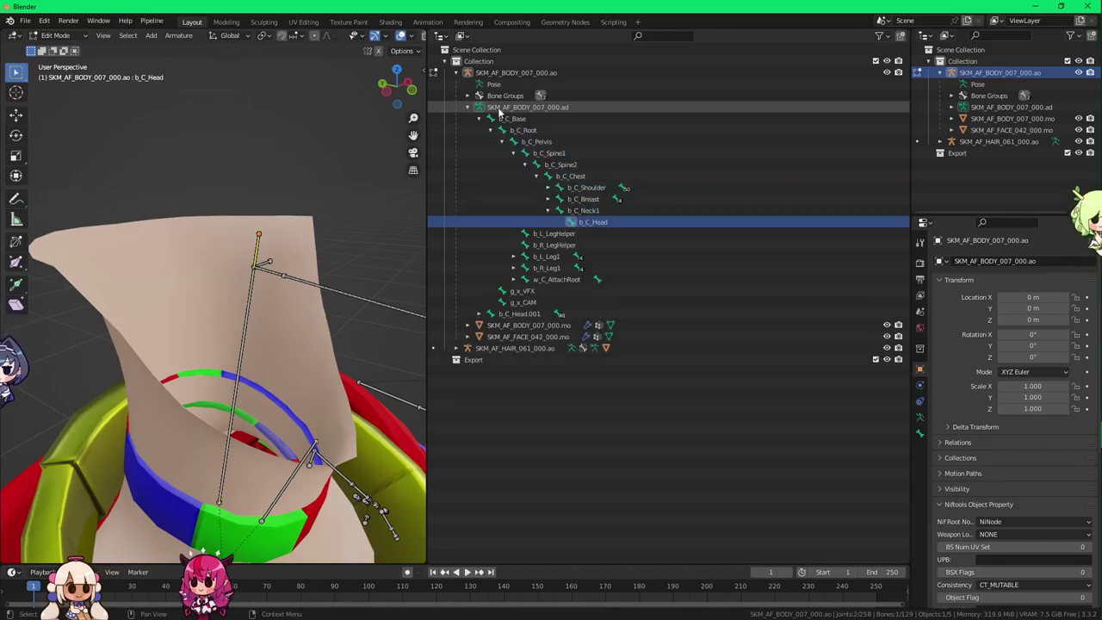
# Step: Expand the duplicate head bone b_C_Head.001 and select its child bone f_C_FaceRoot
pyautogui.click(503, 314)
pyautogui.press('Right')
pyautogui.press('Down')
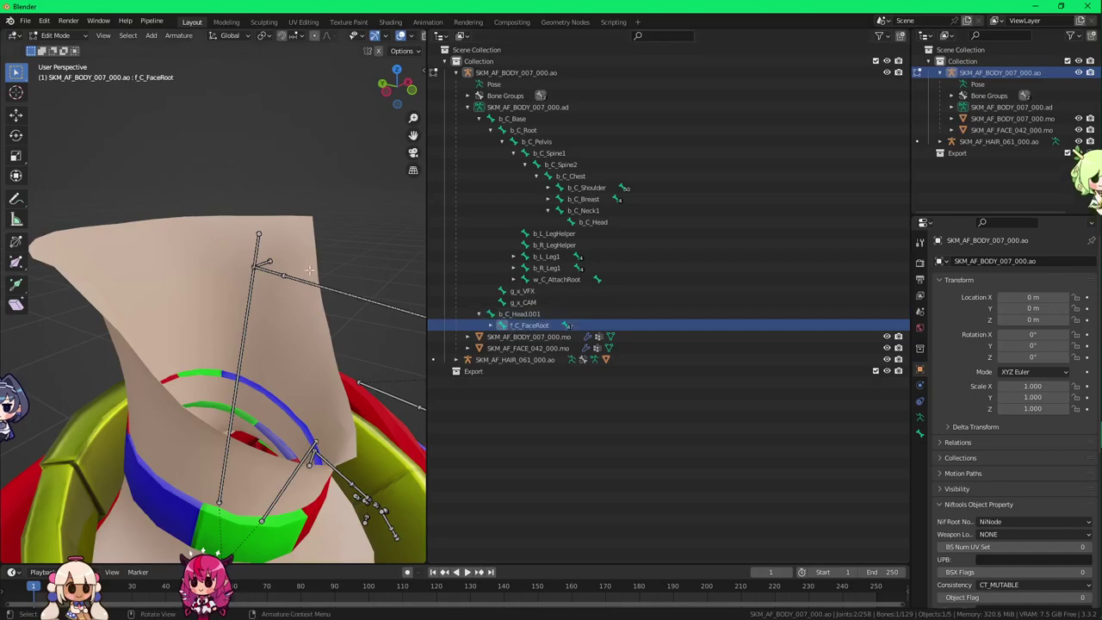
pyautogui.scroll(-3, 310, 270)
pyautogui.keyDown('shift'); pyautogui.moveTo(308, 375); pyautogui.dragTo(257, 275, button='middle'); pyautogui.keyUp('shift')
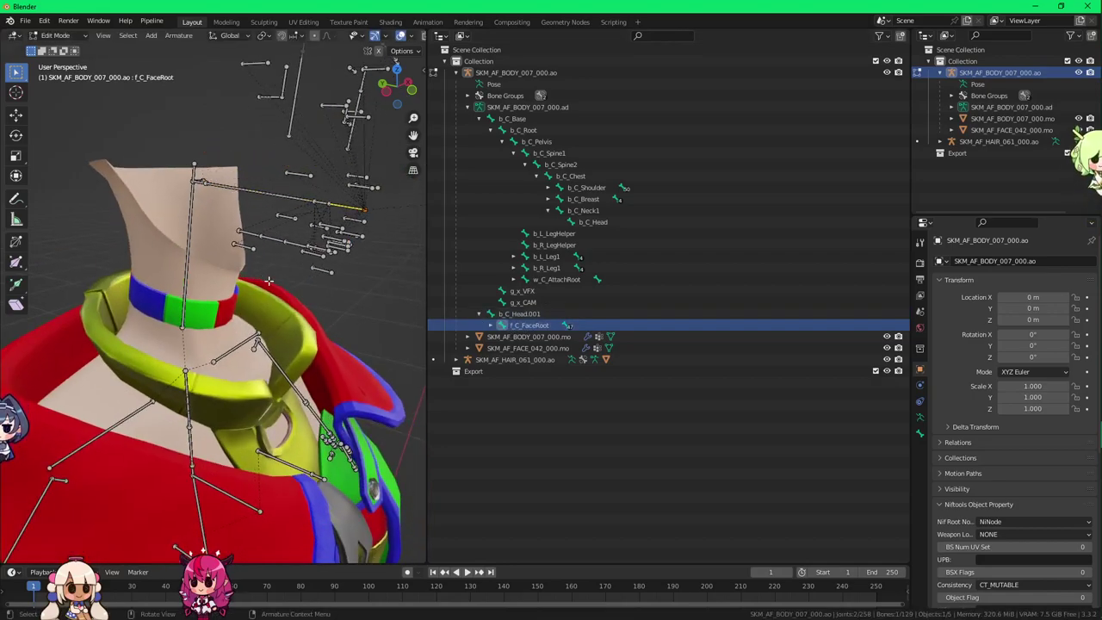
pyautogui.press('Tab')
pyautogui.press('Tab')
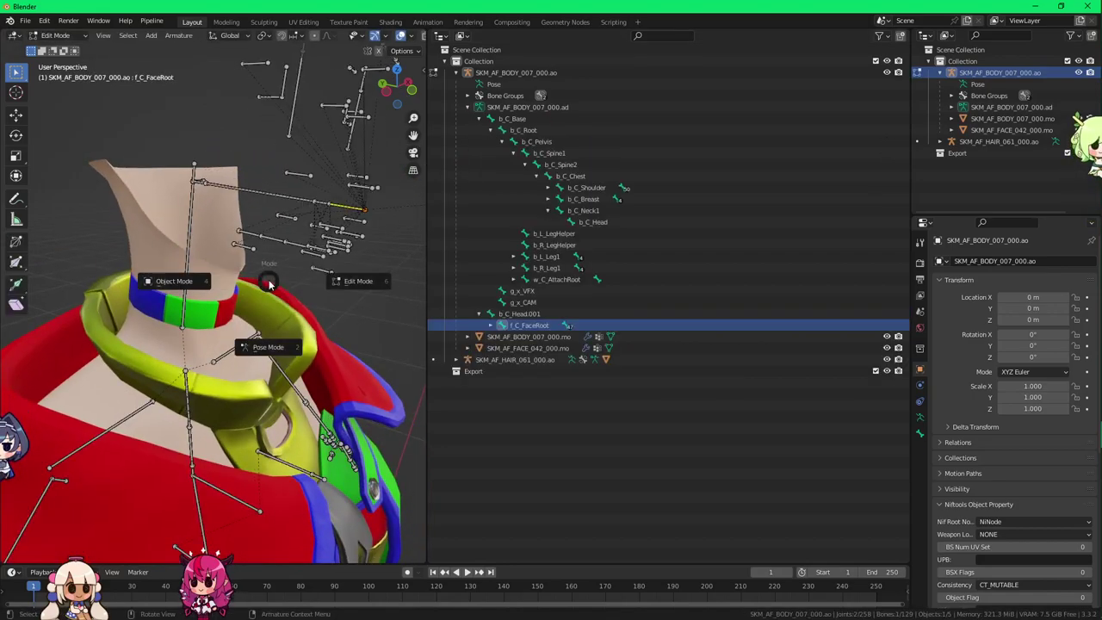
pyautogui.press('Tab')
pyautogui.hotkey('ctrl', 'Tab')
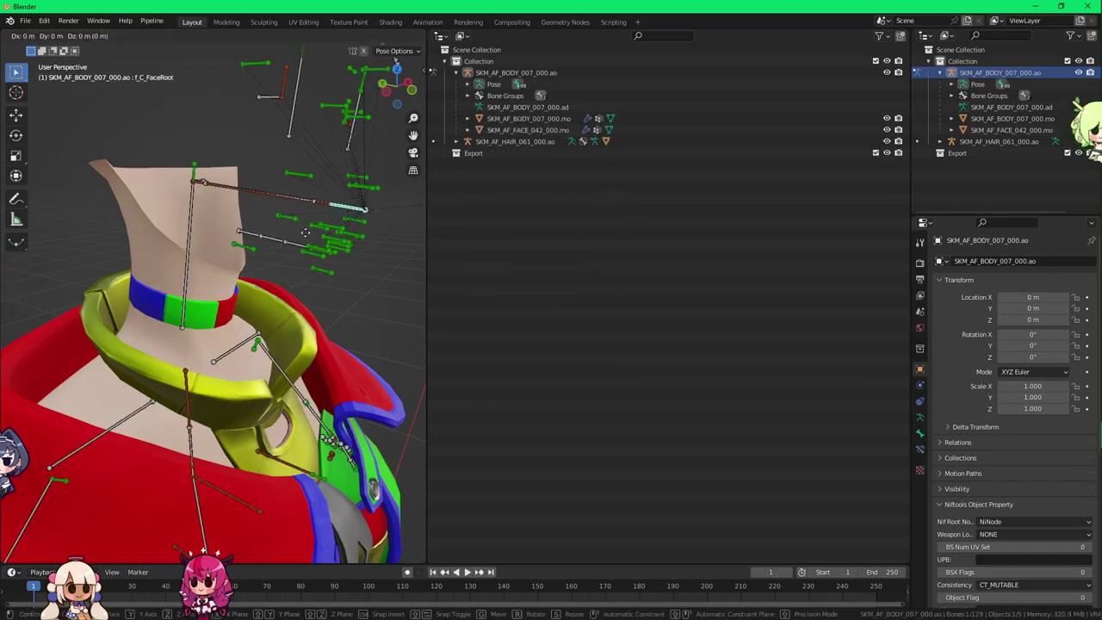
pyautogui.hotkey('ctrl', 'Tab')
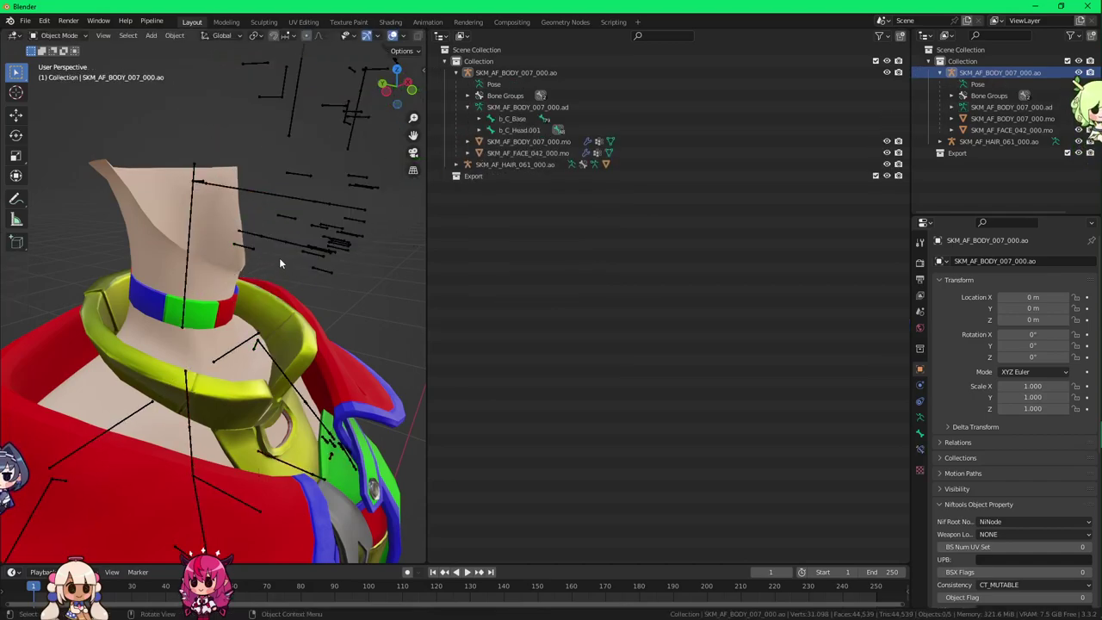
pyautogui.hotkey('ctrl', 'Tab')
pyautogui.press('Tab')
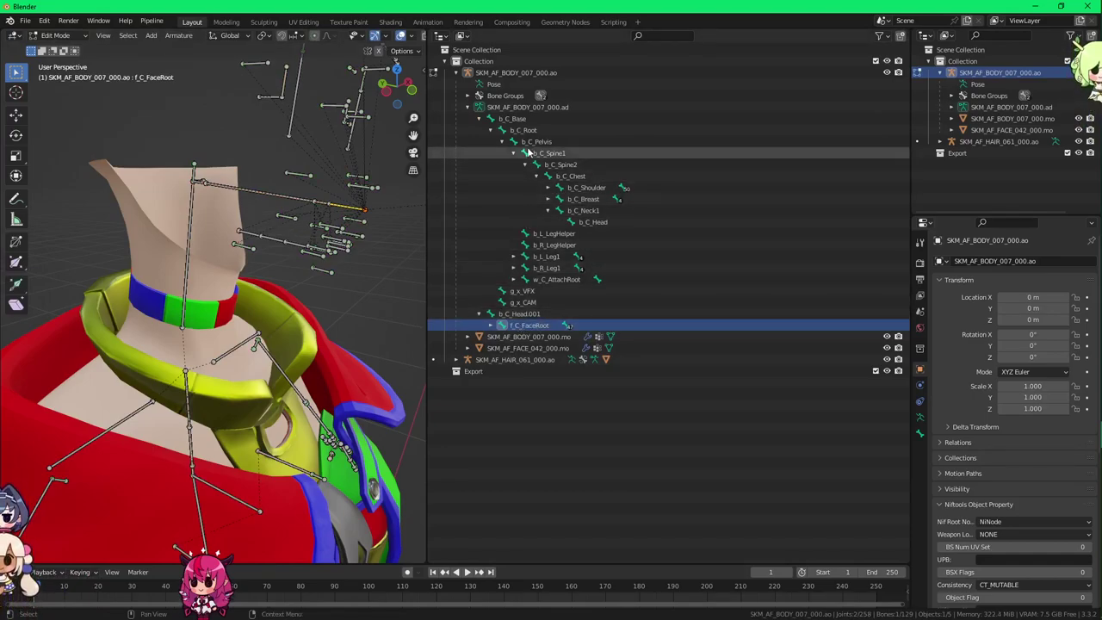
# Step: Add b_C_Head to the selection as the active bone and parent f_C_FaceRoot to it with Keep Offset
pyautogui.click(583, 223)
pyautogui.rightClick(238, 164)
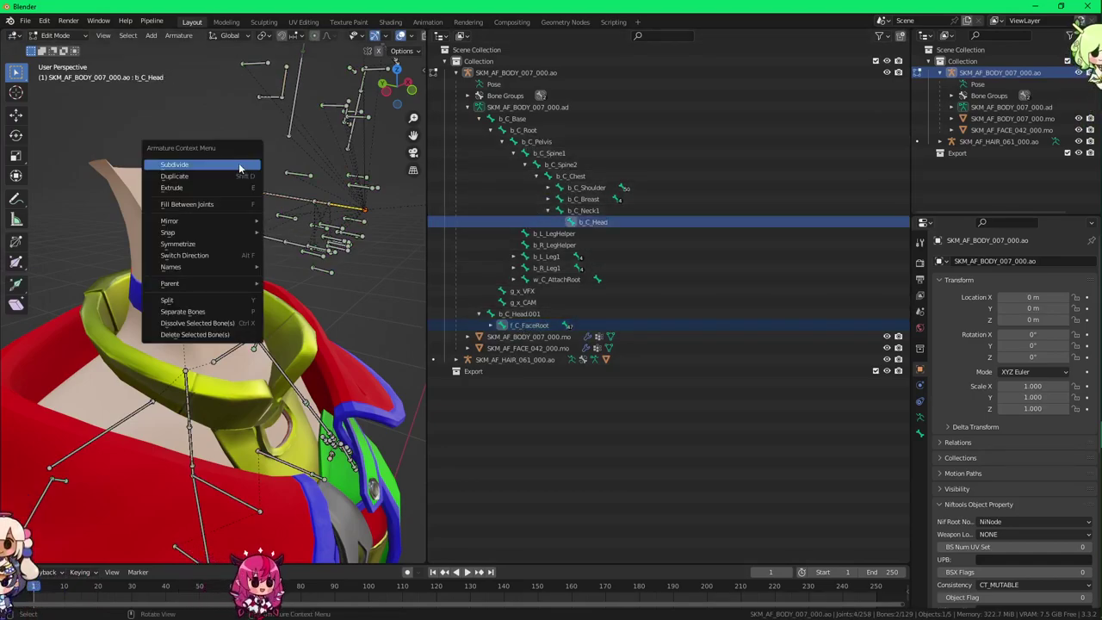
pyautogui.moveTo(242, 284)
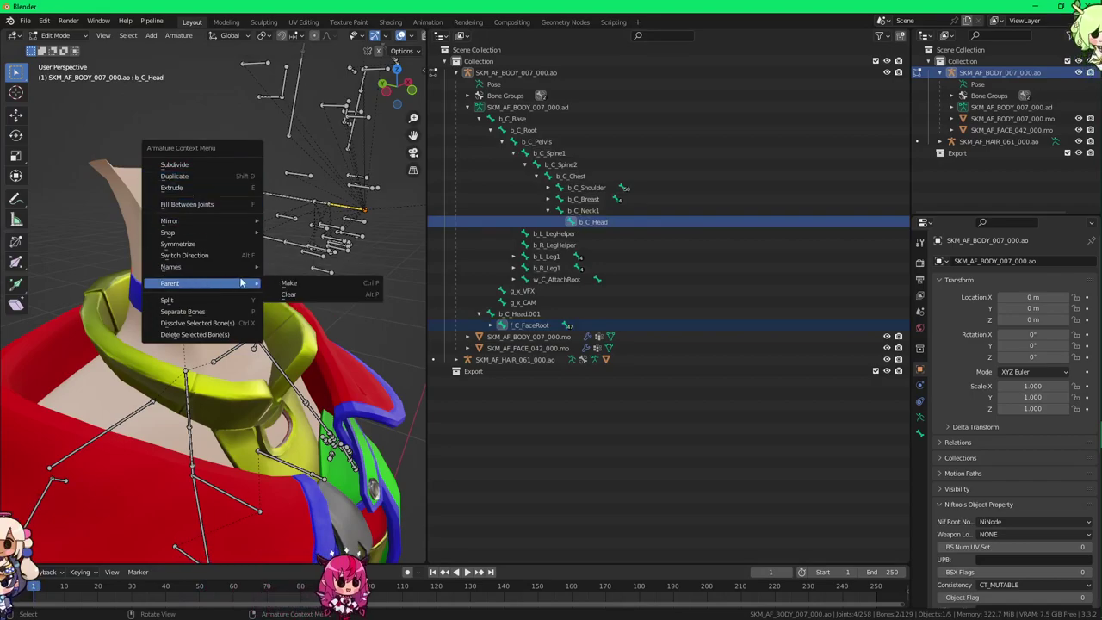
pyautogui.click(318, 286)
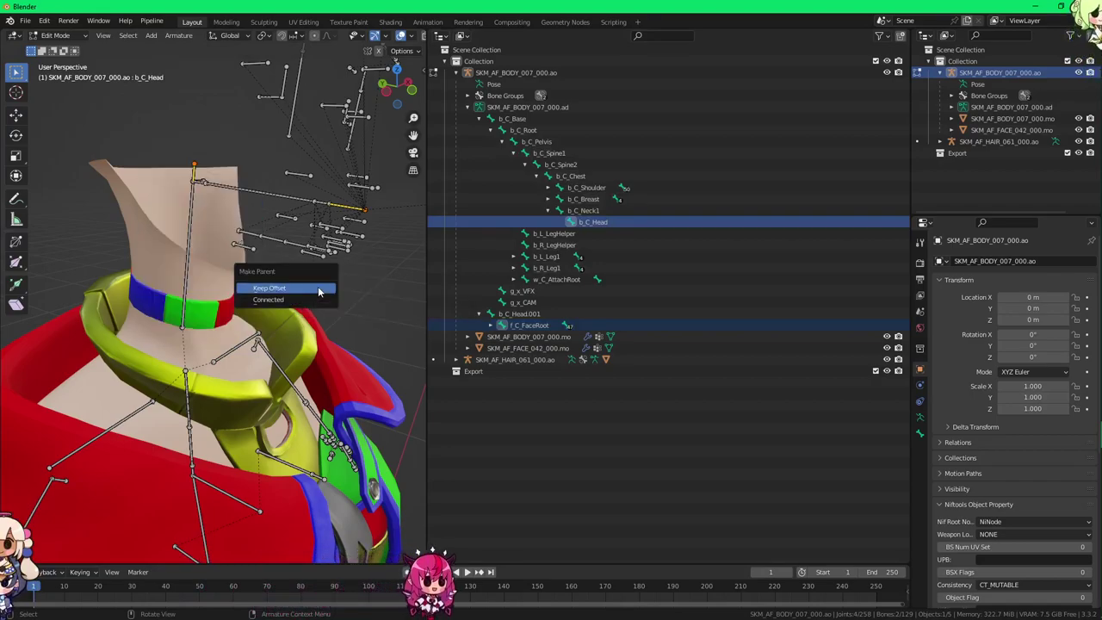
pyautogui.click(318, 289)
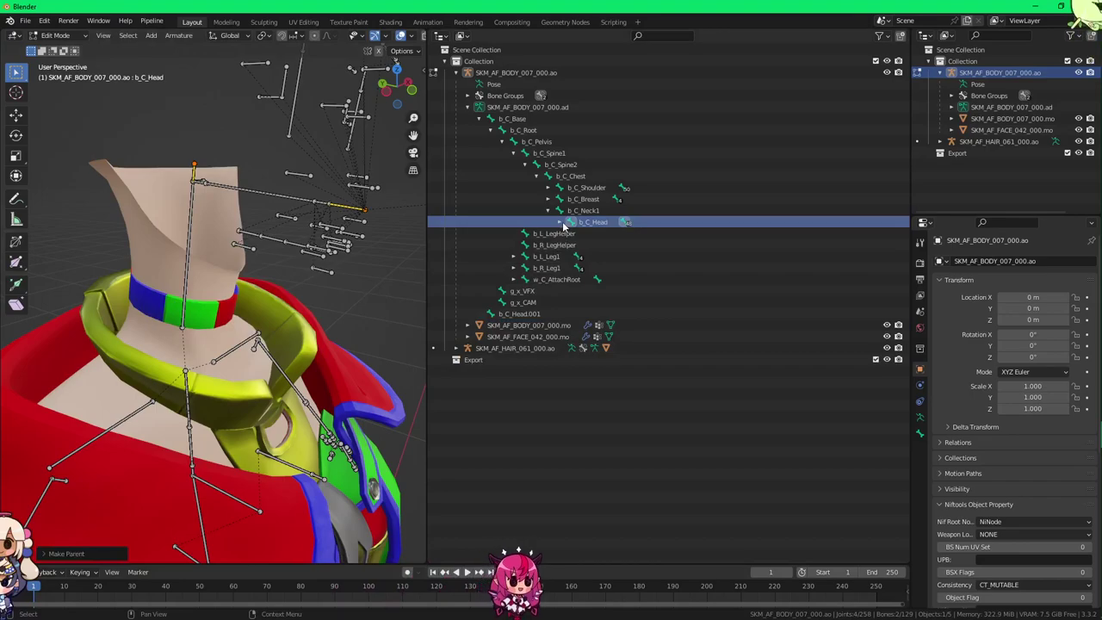
# Step: Delete the leftover duplicate head bone b_C_Head.001 from the armature
pyautogui.click(521, 315)
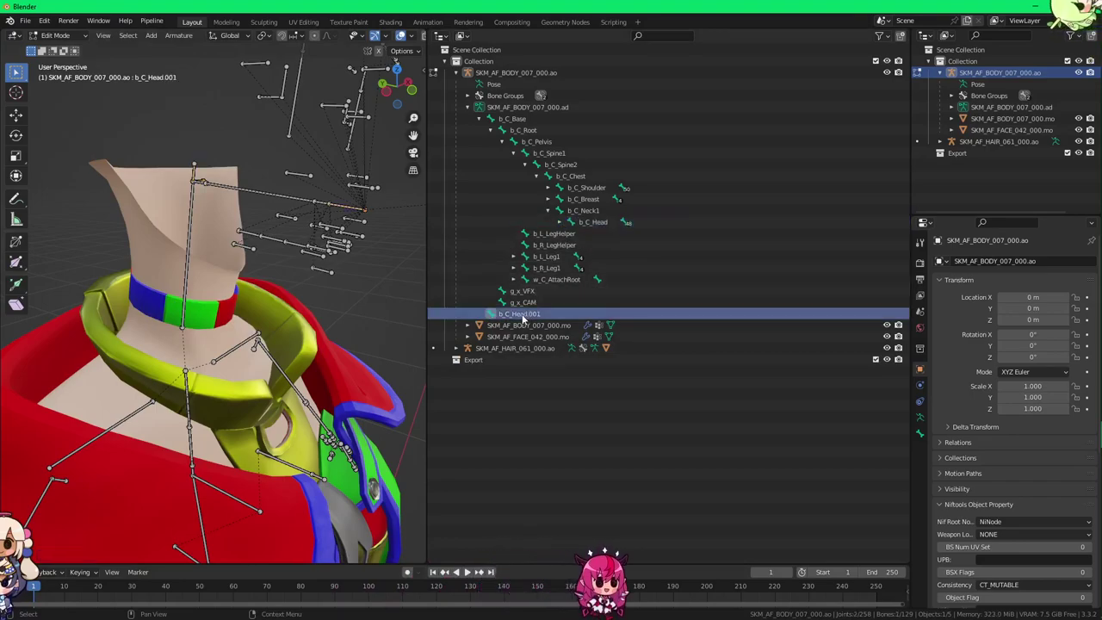
pyautogui.press('x')
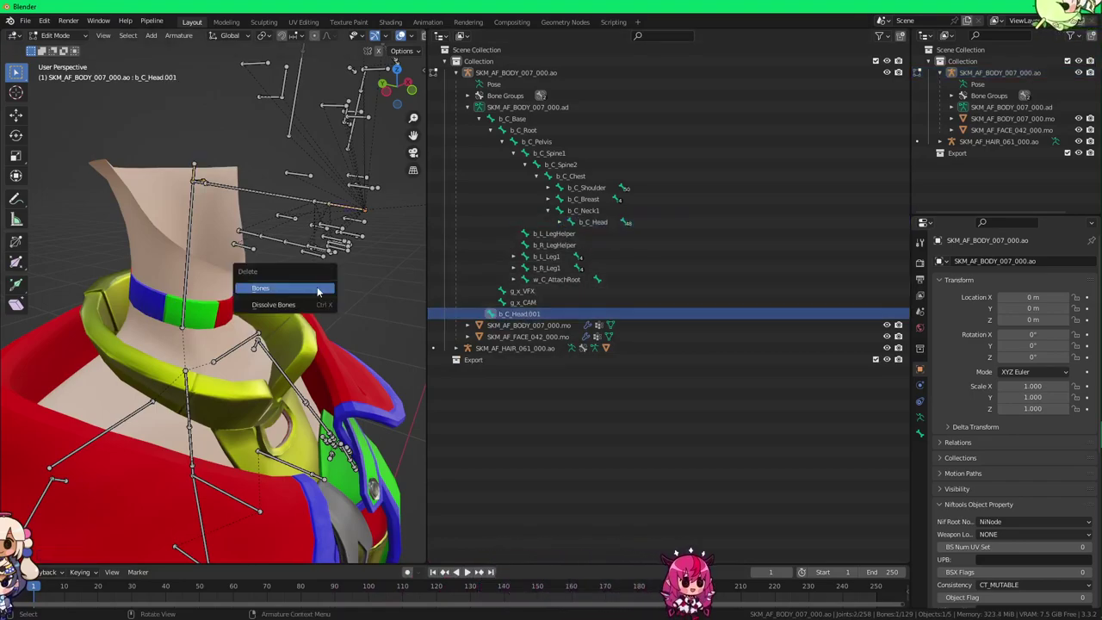
pyautogui.click(318, 291)
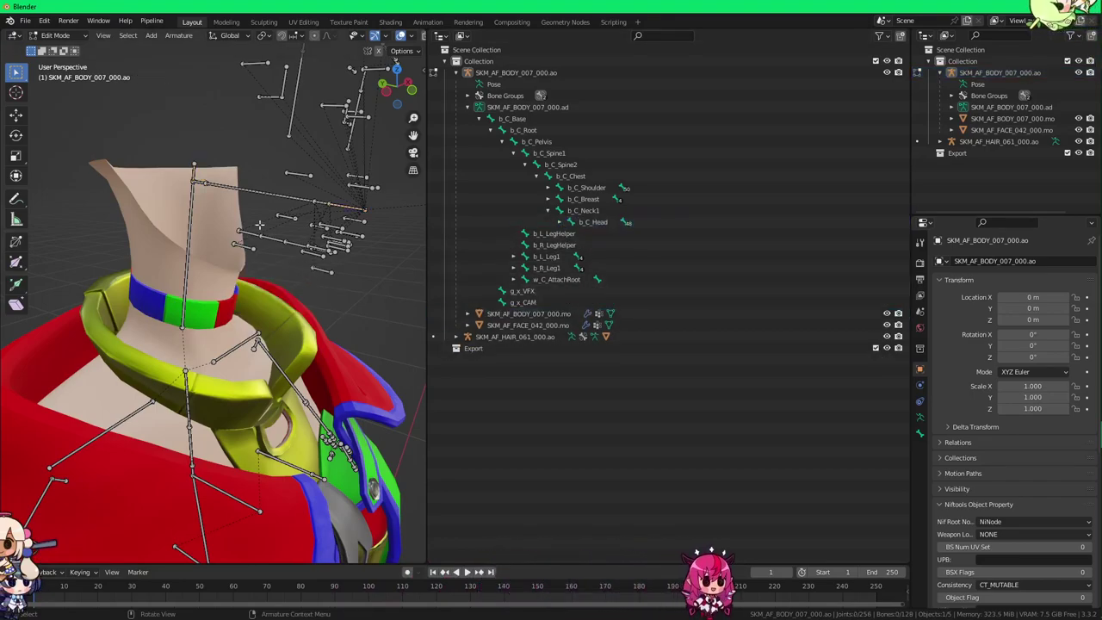
# Step: Examine the bones under b_C_Head and the parent relation of f_C_FaceRoot
pyautogui.click(920, 417)
pyautogui.click(920, 434)
pyautogui.click(919, 418)
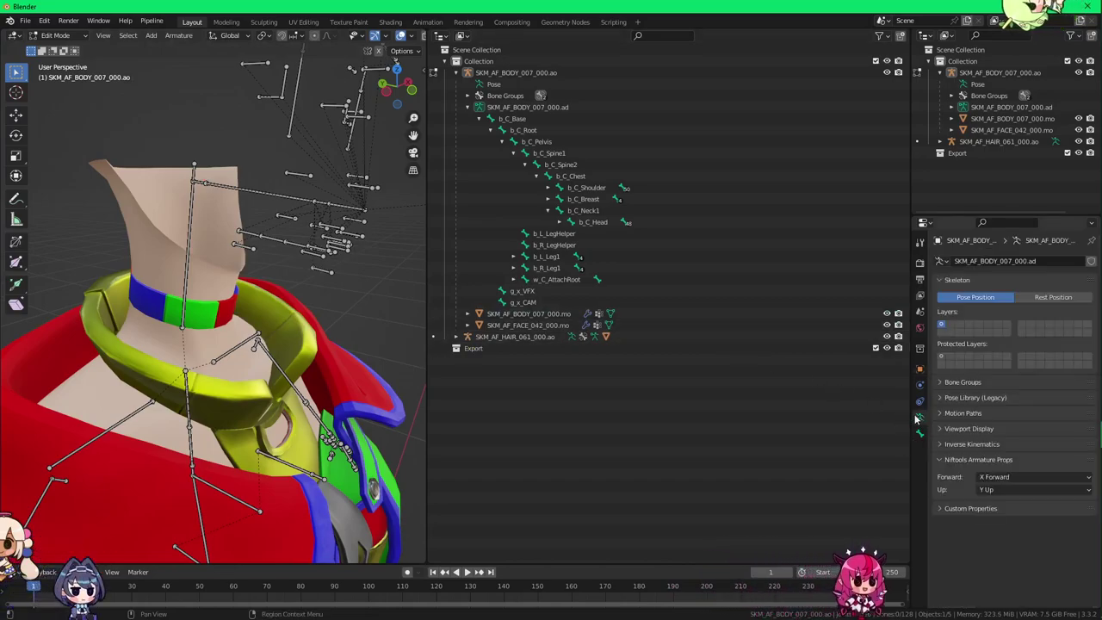
pyautogui.click(591, 223)
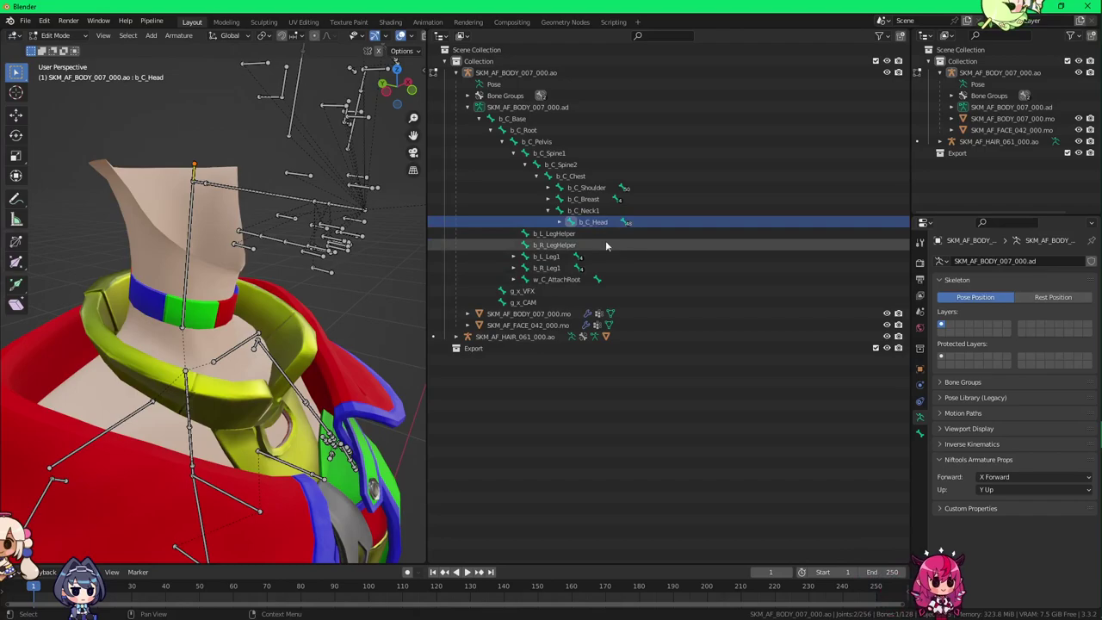
pyautogui.click(560, 222)
pyautogui.click(625, 235)
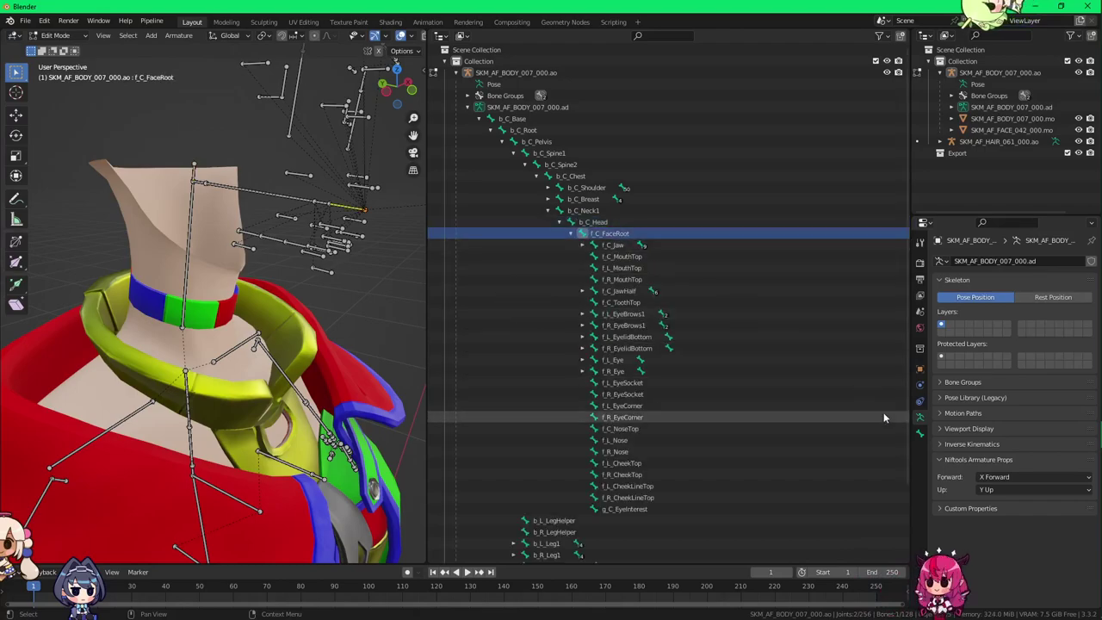
pyautogui.click(920, 433)
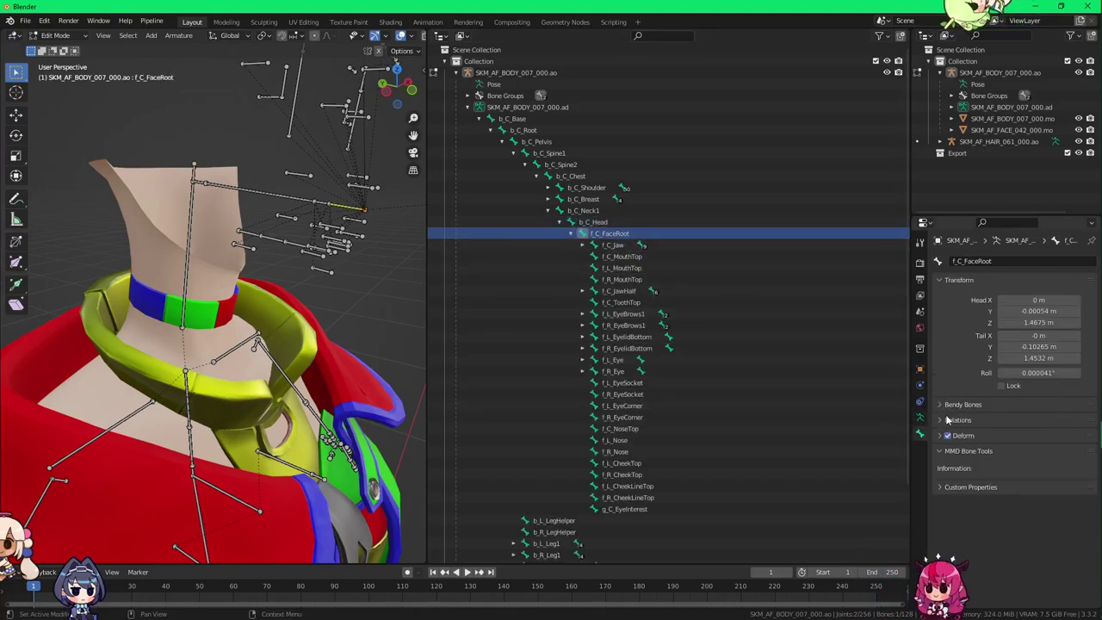
pyautogui.click(947, 420)
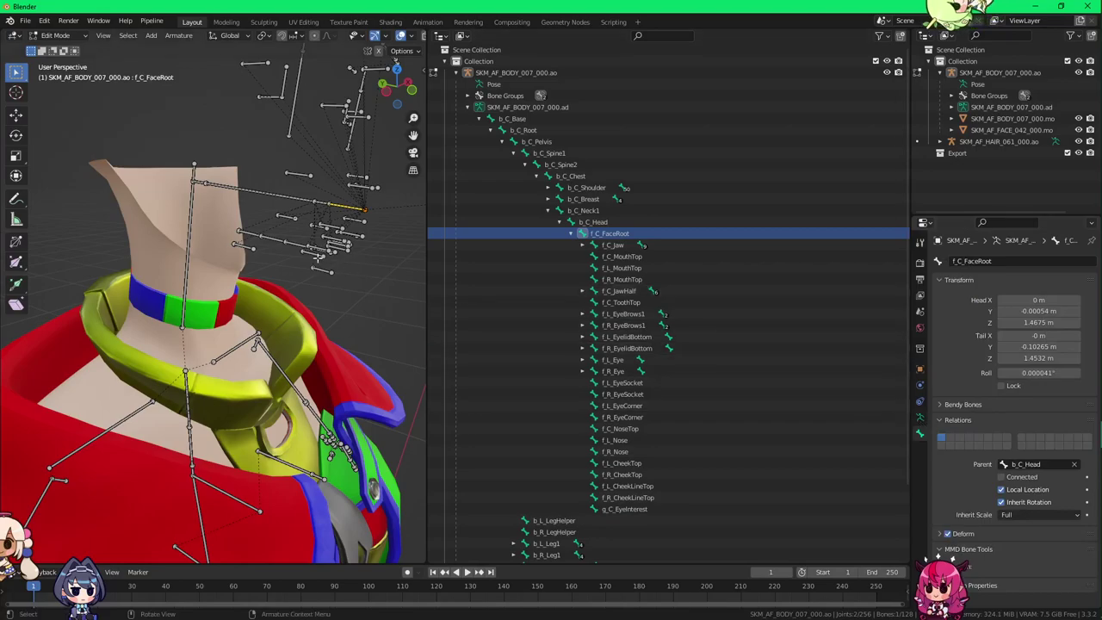
# Step: Return the body armature from bone editing to Object Mode
pyautogui.press('Tab')
pyautogui.scroll(-4, 285, 255)
pyautogui.keyDown('shift'); pyautogui.moveTo(276, 339); pyautogui.dragTo(303, 281, button='middle'); pyautogui.keyUp('shift')
pyautogui.press('Tab')
pyautogui.hotkey('ctrl', 'Tab')
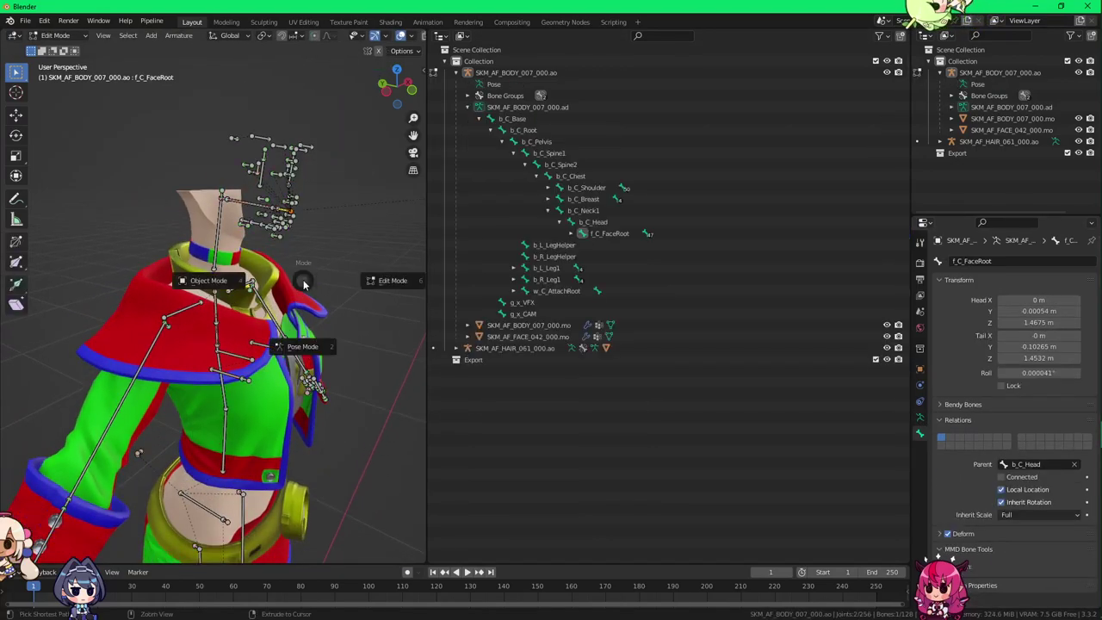
pyautogui.click(237, 285)
pyautogui.scroll(-4, 259, 297)
pyautogui.keyDown('shift'); pyautogui.moveTo(274, 379); pyautogui.dragTo(275, 224, button='middle'); pyautogui.keyUp('shift')
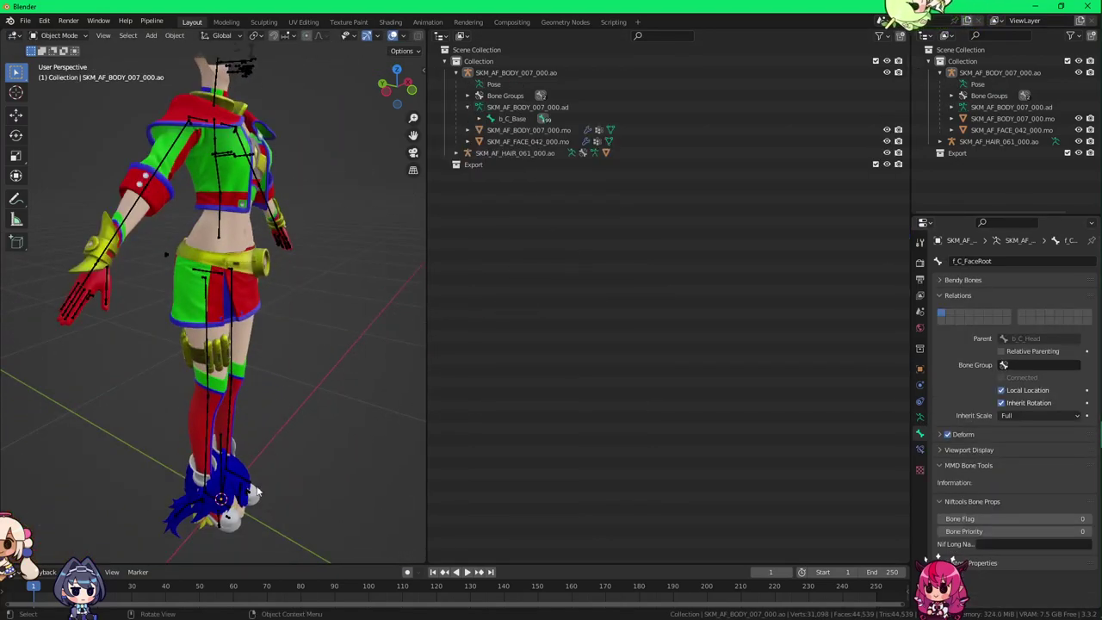
# Step: Select the face mesh at the model's feet and set its location to Y -0.00054 m and Z 1.4675 m
pyautogui.click(240, 514)
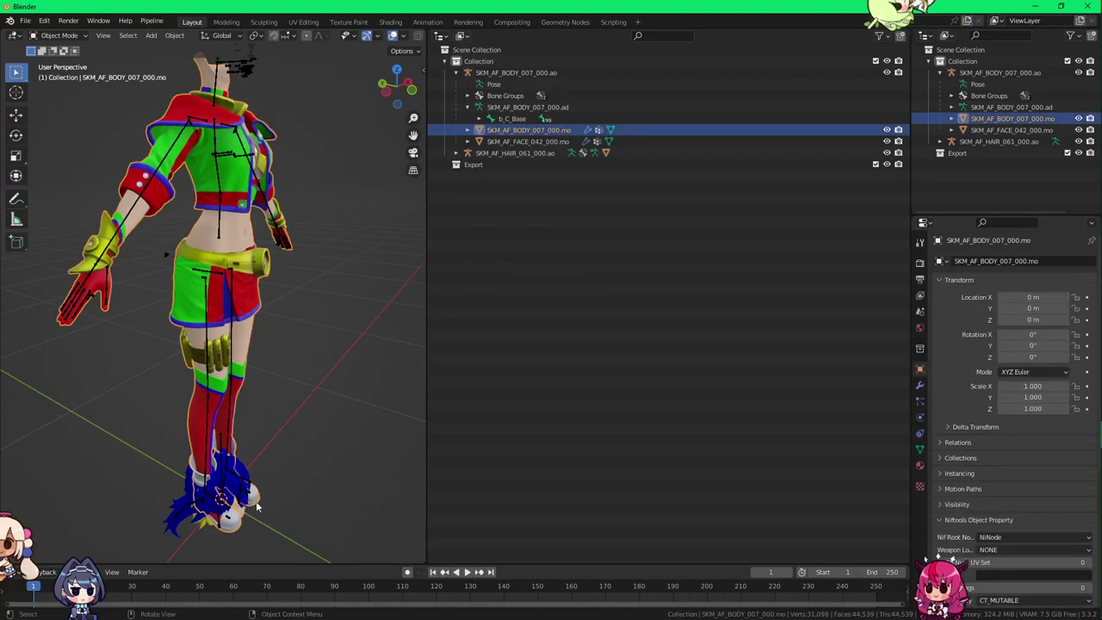
pyautogui.moveTo(256, 506); pyautogui.dragTo(466, 405, button='middle')
pyautogui.click(212, 377)
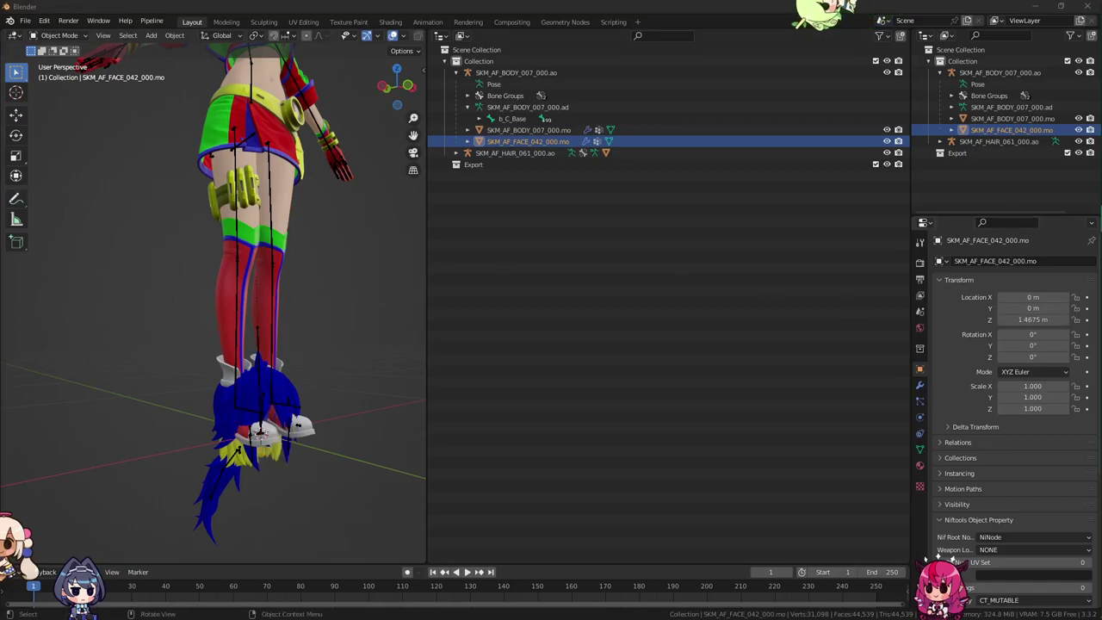
pyautogui.click(711, 82)
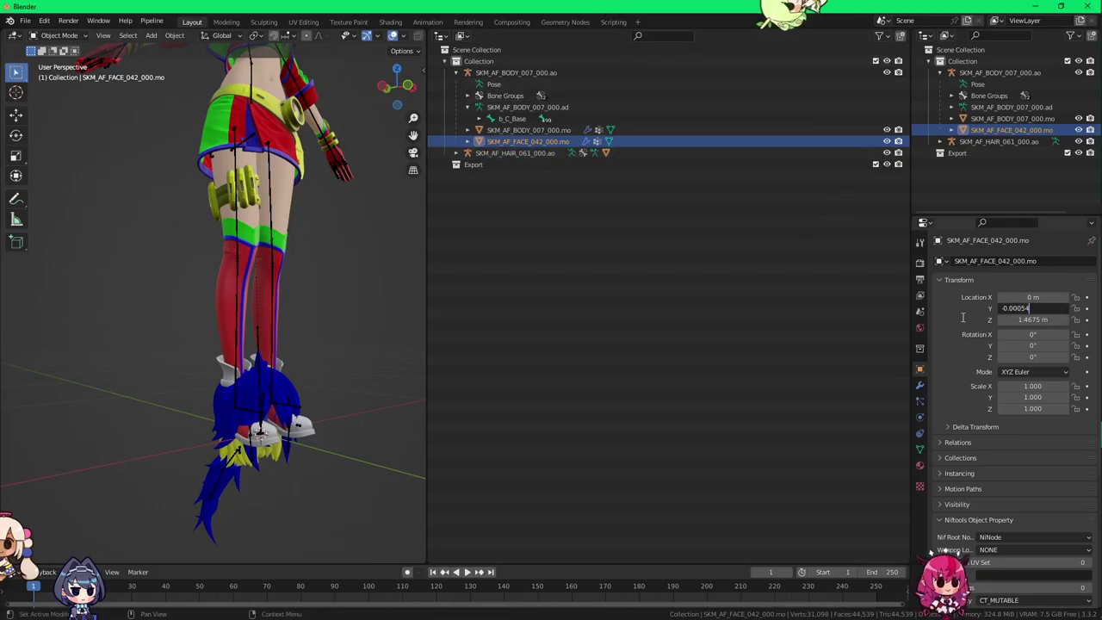
pyautogui.press('Return')
# Step: Check from several sides how the repositioned face mesh lines up with the neck and the face bones
pyautogui.scroll(-4, 302, 224)
pyautogui.keyDown('shift'); pyautogui.moveTo(315, 77); pyautogui.dragTo(268, 198, button='middle'); pyautogui.keyUp('shift')
pyautogui.scroll(5, 228, 258)
pyautogui.moveTo(164, 320); pyautogui.dragTo(234, 324, button='middle')
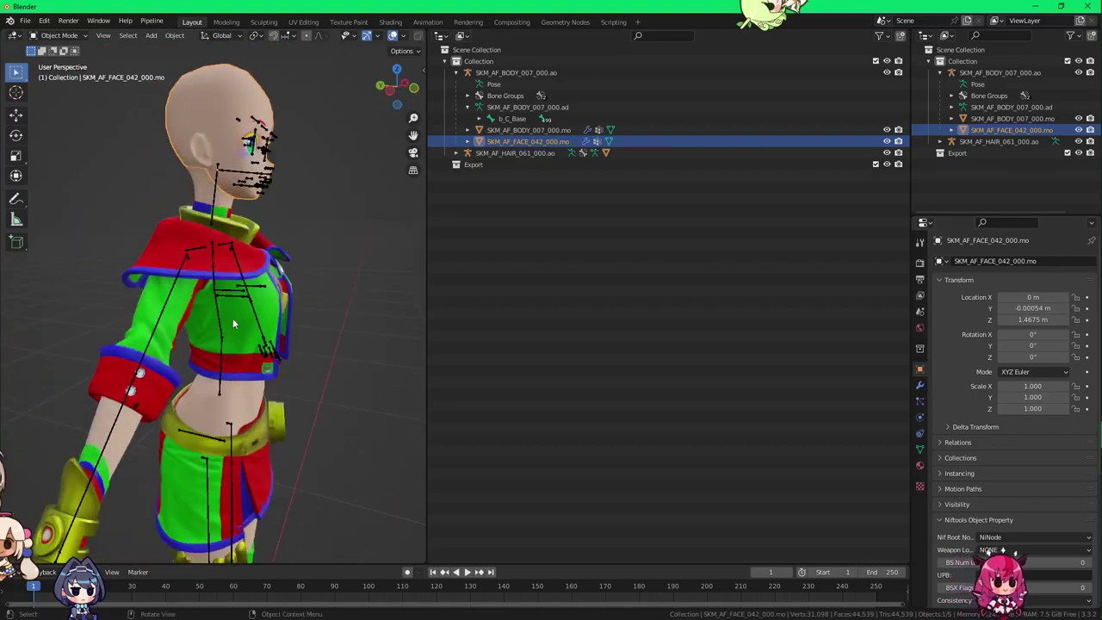
pyautogui.scroll(3, 259, 297)
pyautogui.click(306, 246)
pyautogui.scroll(2, 321, 270)
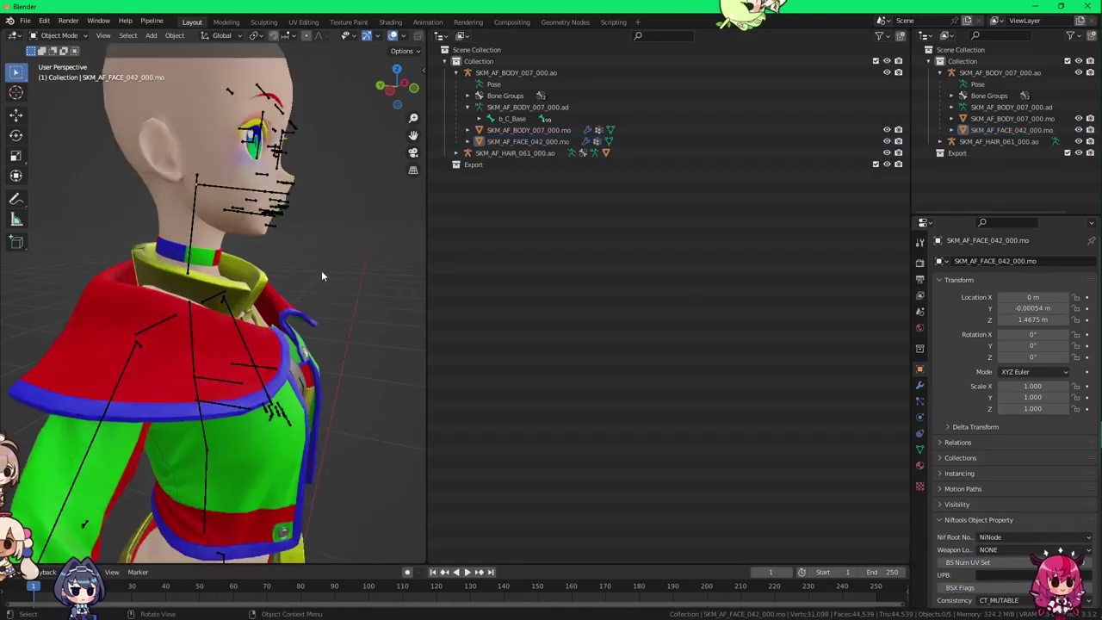
pyautogui.scroll(2, 315, 250)
pyautogui.moveTo(321, 271); pyautogui.dragTo(218, 371, button='middle')
pyautogui.scroll(2, 316, 251)
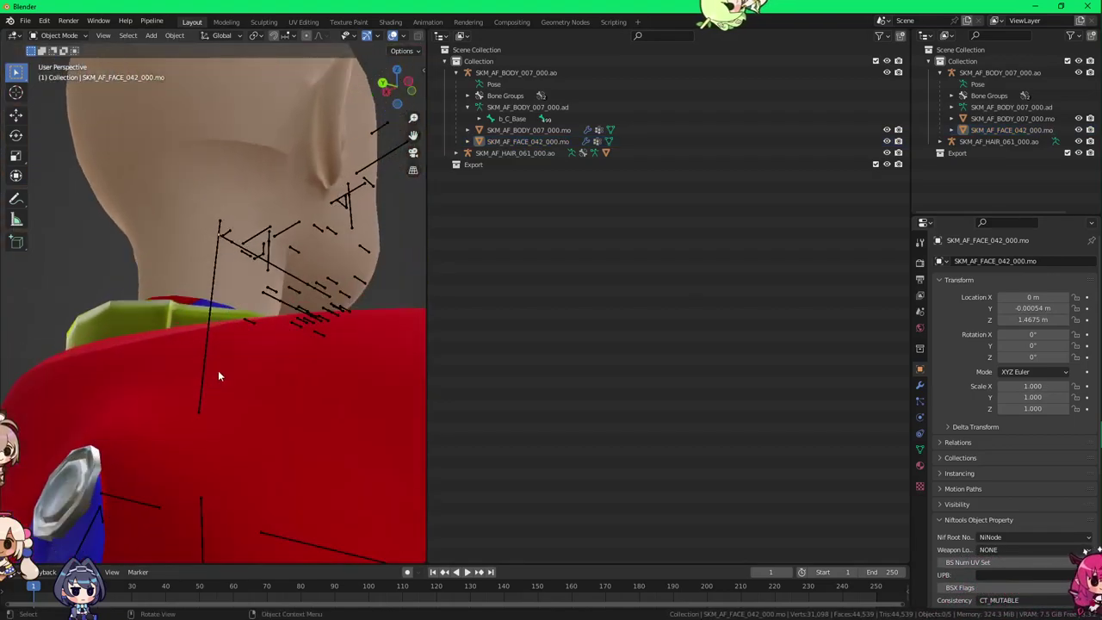
# Step: Inspect the back of the head, the neck seam and the face bones from behind and from the side
pyautogui.scroll(-2, 219, 371)
pyautogui.scroll(2, 229, 282)
pyautogui.click(236, 256)
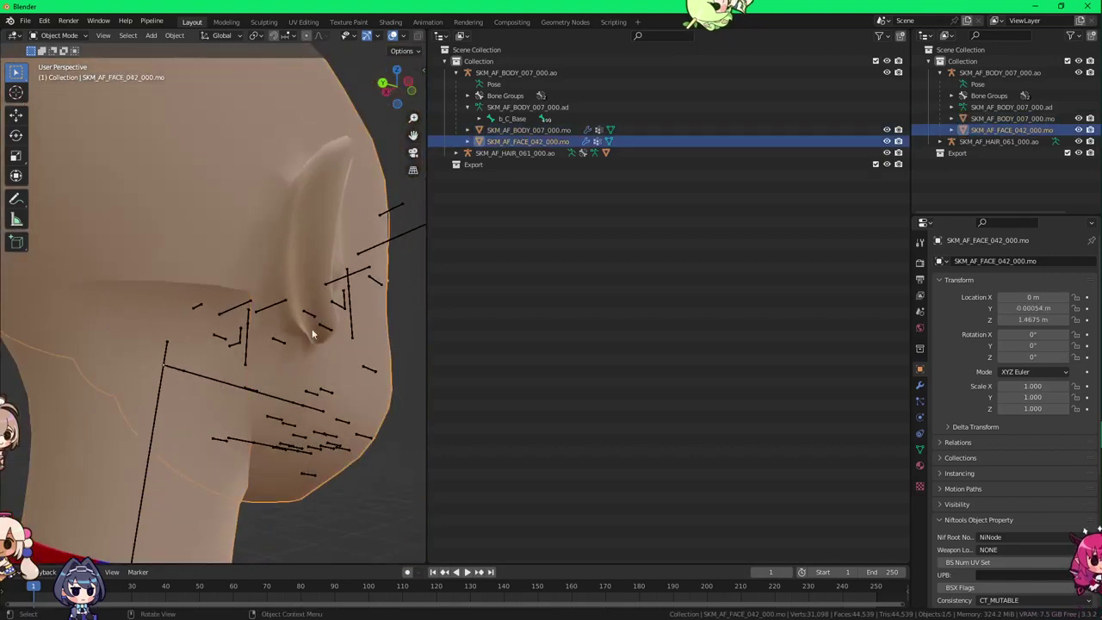
pyautogui.click(374, 462)
pyautogui.scroll(-6, 360, 414)
pyautogui.moveTo(360, 411); pyautogui.dragTo(285, 334, button='middle')
pyautogui.click(206, 308)
pyautogui.moveTo(210, 340); pyautogui.dragTo(264, 368, button='middle')
pyautogui.click(203, 374)
# Step: Select the face mesh and look through its vertex groups, from the cheek groups up to b_C_Head
pyautogui.click(207, 272)
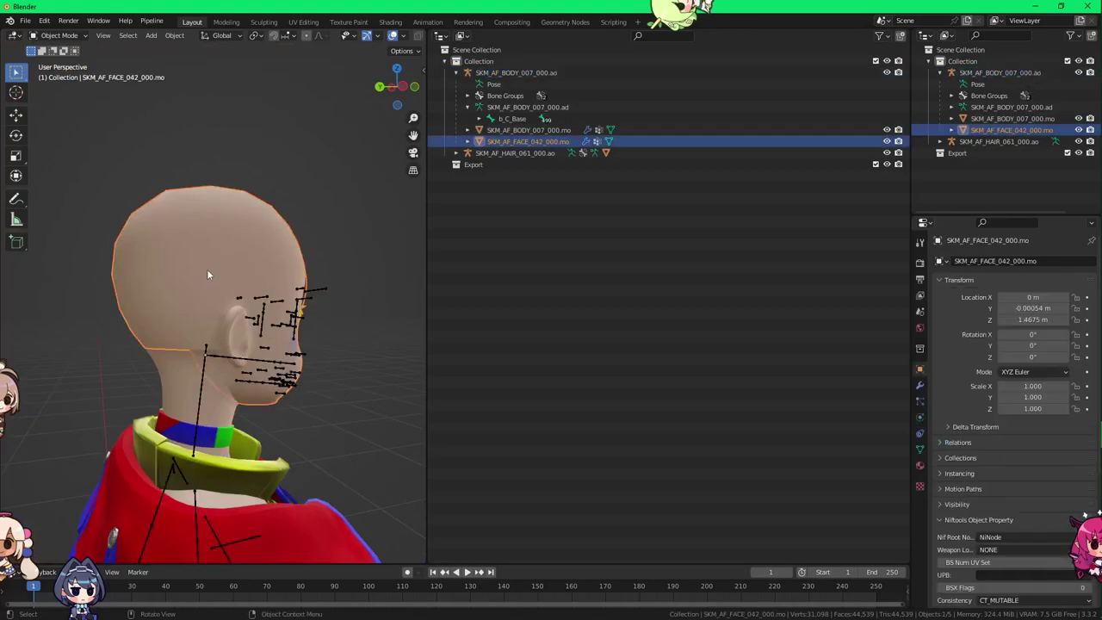
pyautogui.click(920, 450)
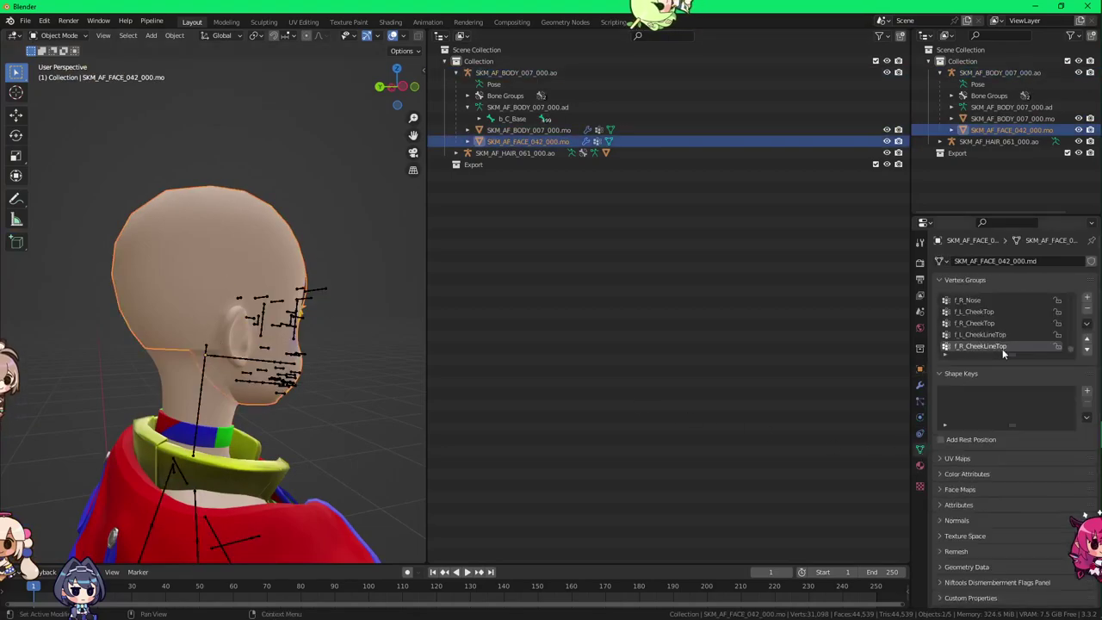
pyautogui.moveTo(1022, 383); pyautogui.dragTo(1022, 486)
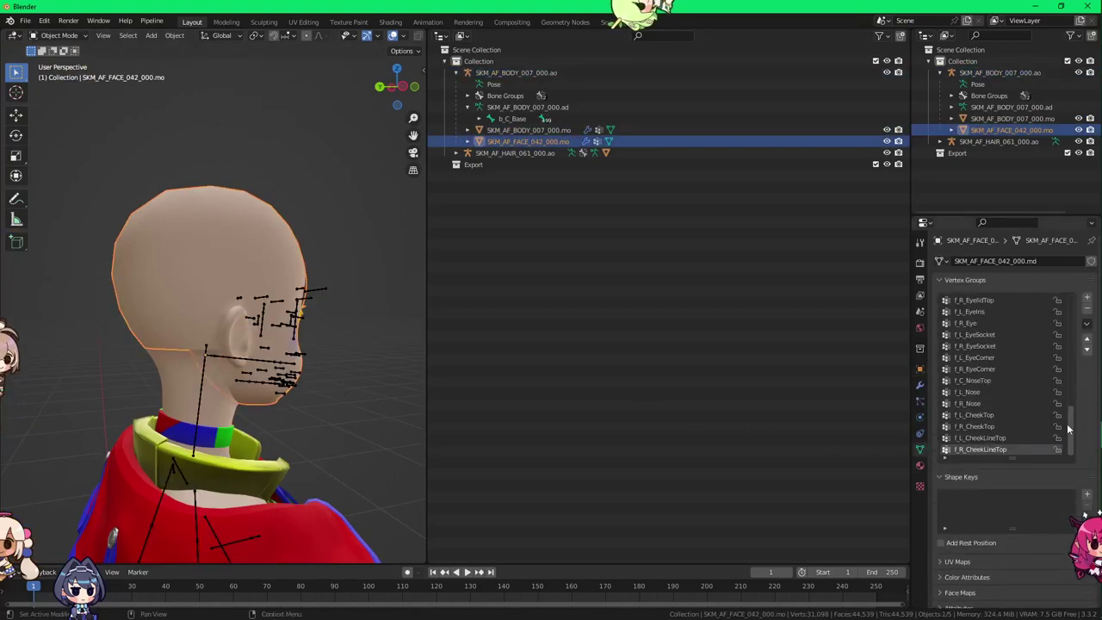
pyautogui.moveTo(1073, 431); pyautogui.dragTo(1064, 301)
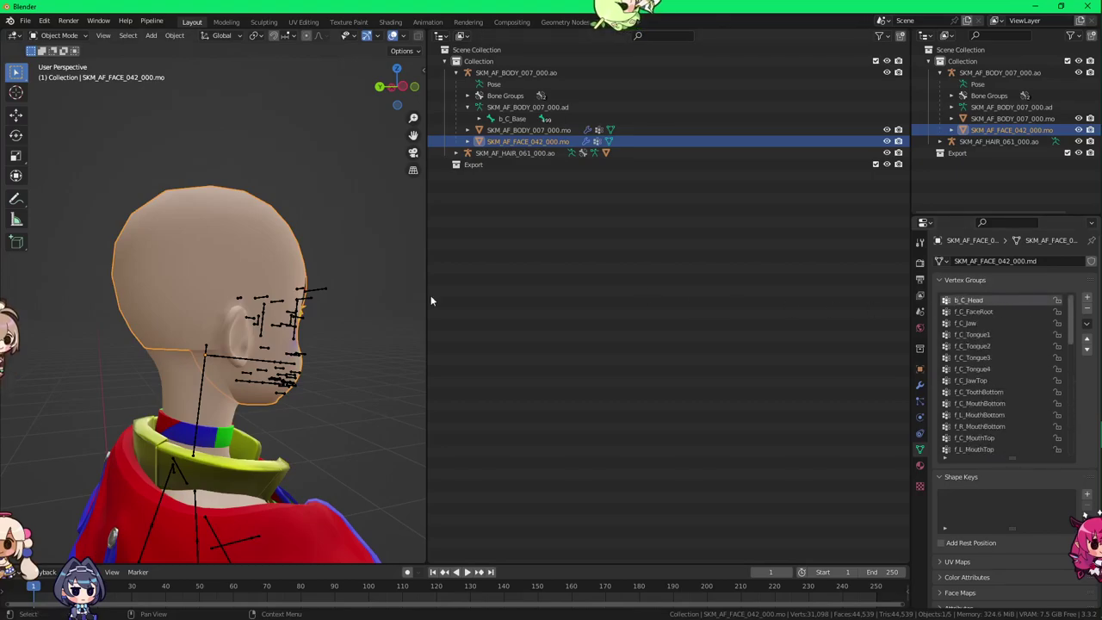
# Step: Test-rotate the f_C_JawHalf and b_C_Head bones in Pose Mode, cancel the rotations and return to Object Mode
pyautogui.click(239, 356)
pyautogui.hotkey('ctrl', 'Tab')
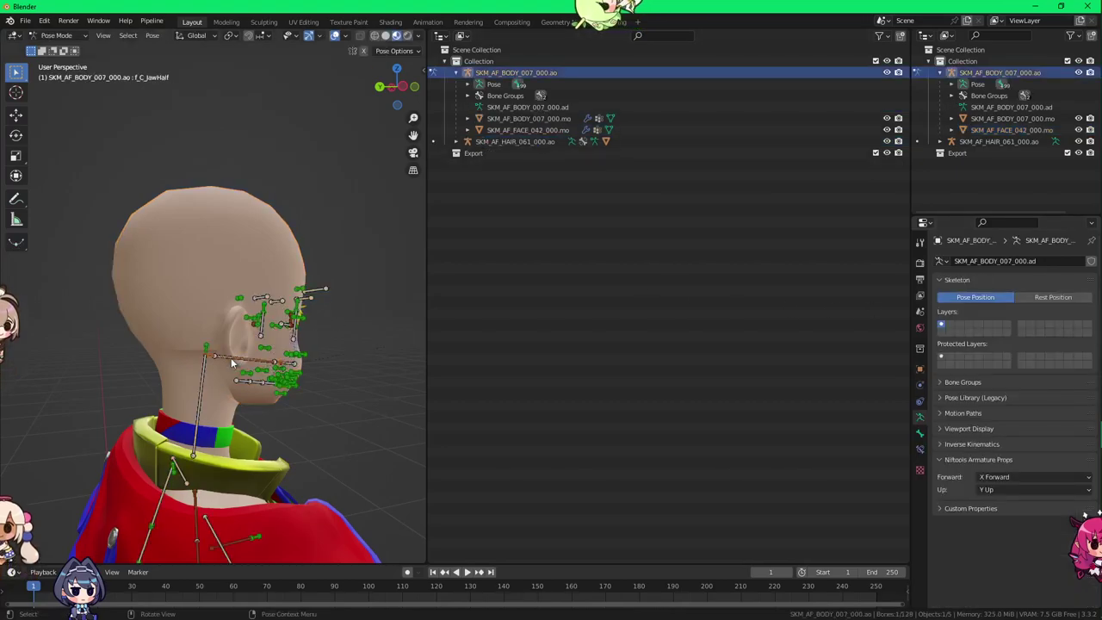
pyautogui.press('r')
pyautogui.press('r')
pyautogui.rightClick(227, 362)
pyautogui.click(207, 350)
pyautogui.press('r')
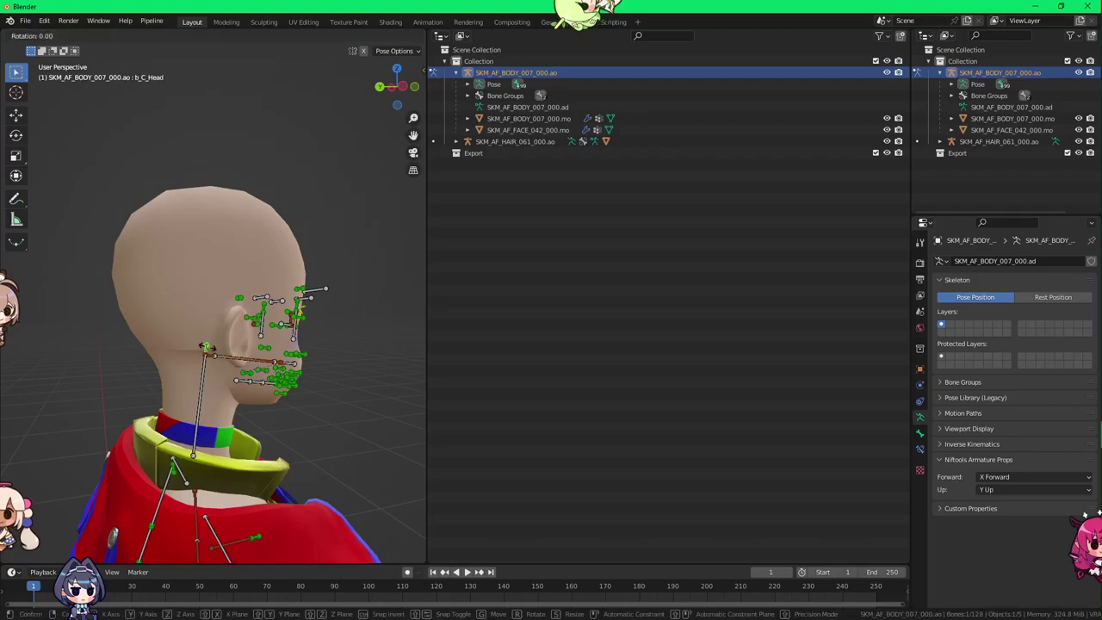
pyautogui.press('r')
pyautogui.press('Escape')
pyautogui.hotkey('ctrl', 'Tab')
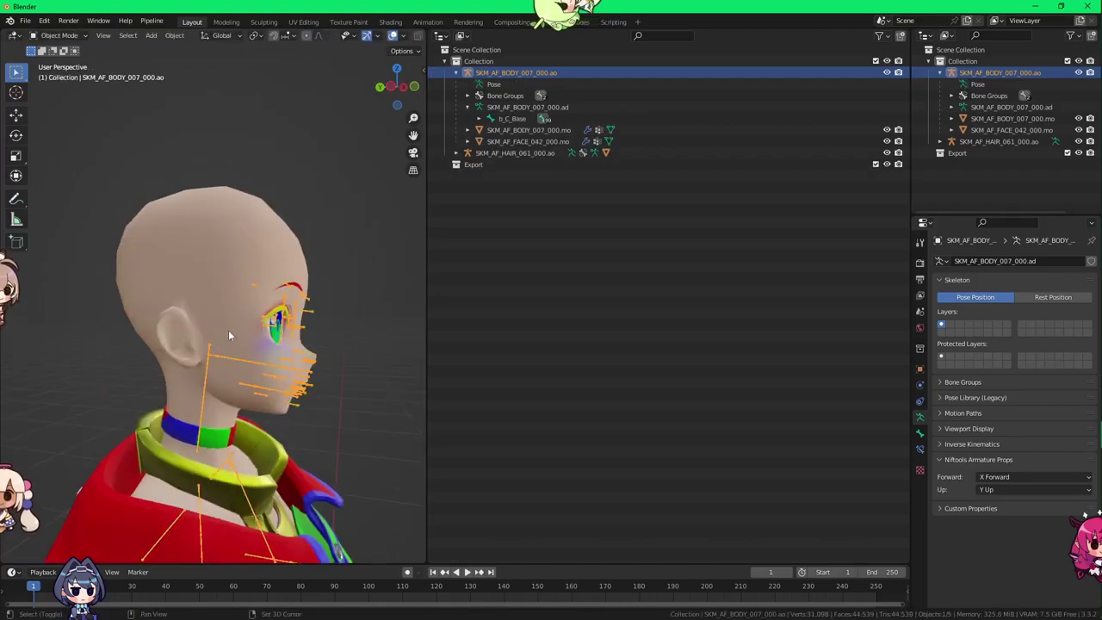
# Step: Parent the face mesh to the body armature with Armature Deform
pyautogui.click(228, 290)
pyautogui.moveTo(250, 261); pyautogui.dragTo(216, 366, button='middle')
pyautogui.keyDown('shift'); pyautogui.click(213, 364); pyautogui.keyUp('shift')
pyautogui.click(229, 274)
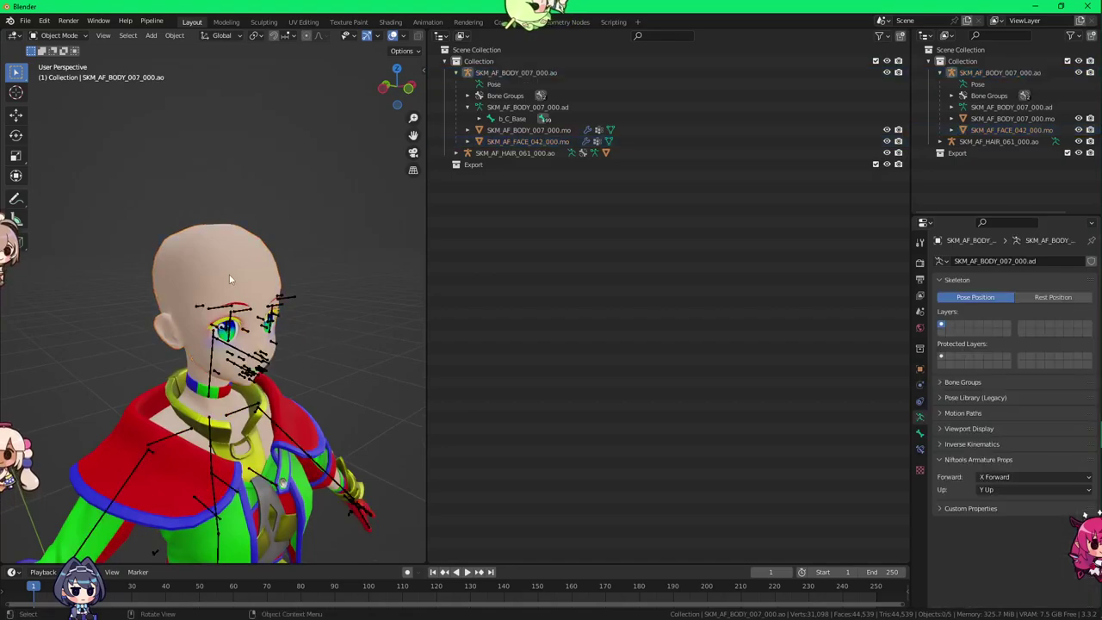
pyautogui.keyDown('ctrl'); pyautogui.click(520, 76); pyautogui.keyUp('ctrl')
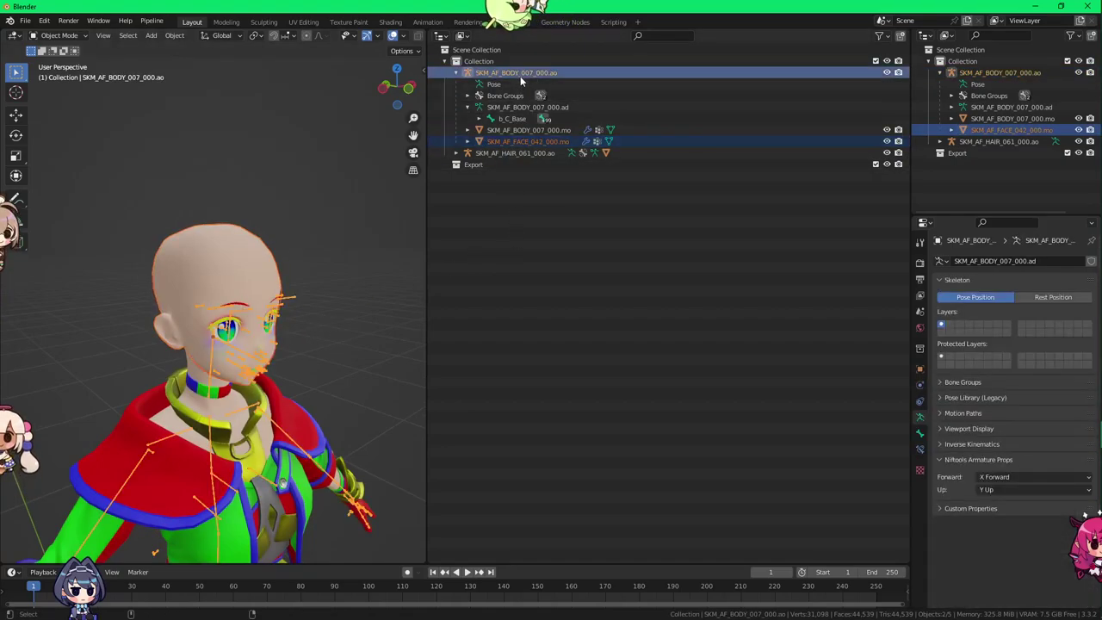
pyautogui.moveTo(281, 209); pyautogui.dragTo(294, 234, button='middle')
pyautogui.click(295, 258)
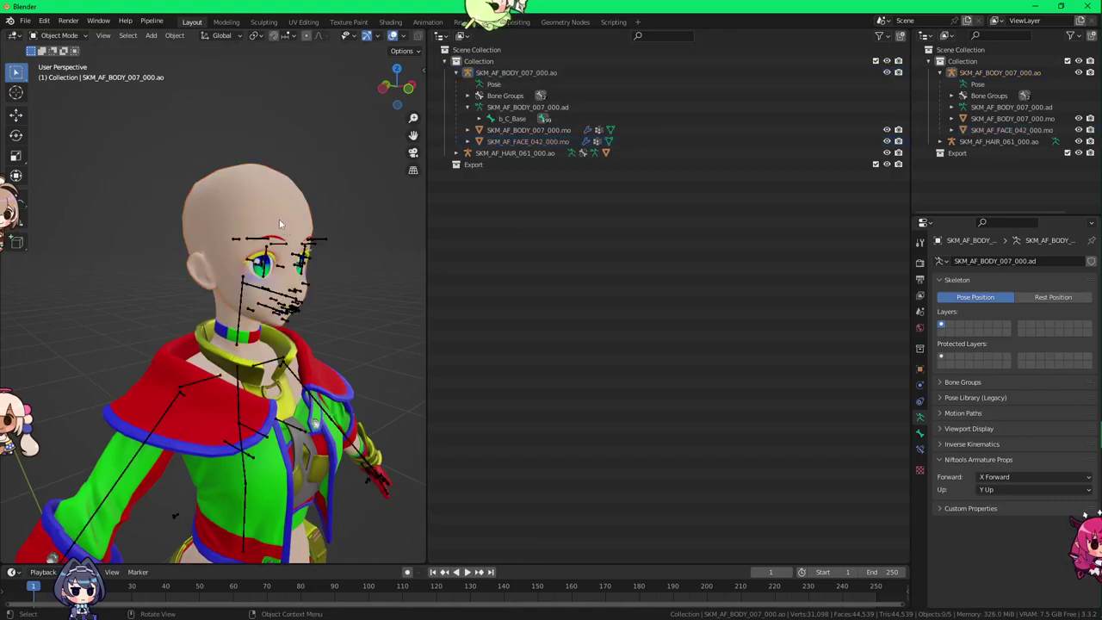
pyautogui.keyDown('shift'); pyautogui.click(326, 245); pyautogui.keyUp('shift')
pyautogui.rightClick(340, 263)
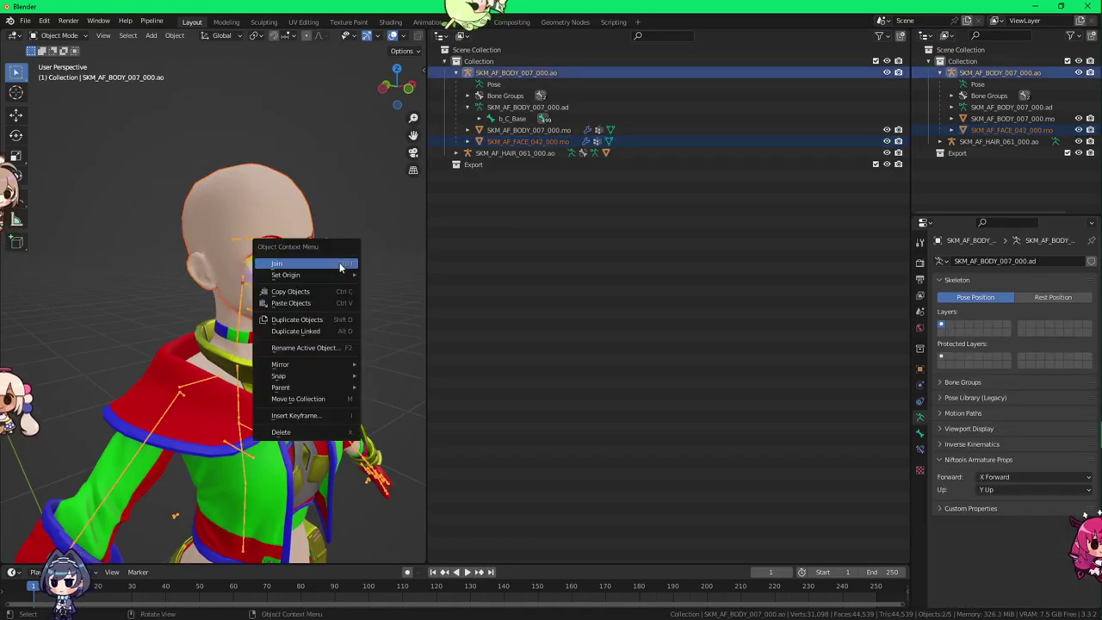
pyautogui.moveTo(297, 389)
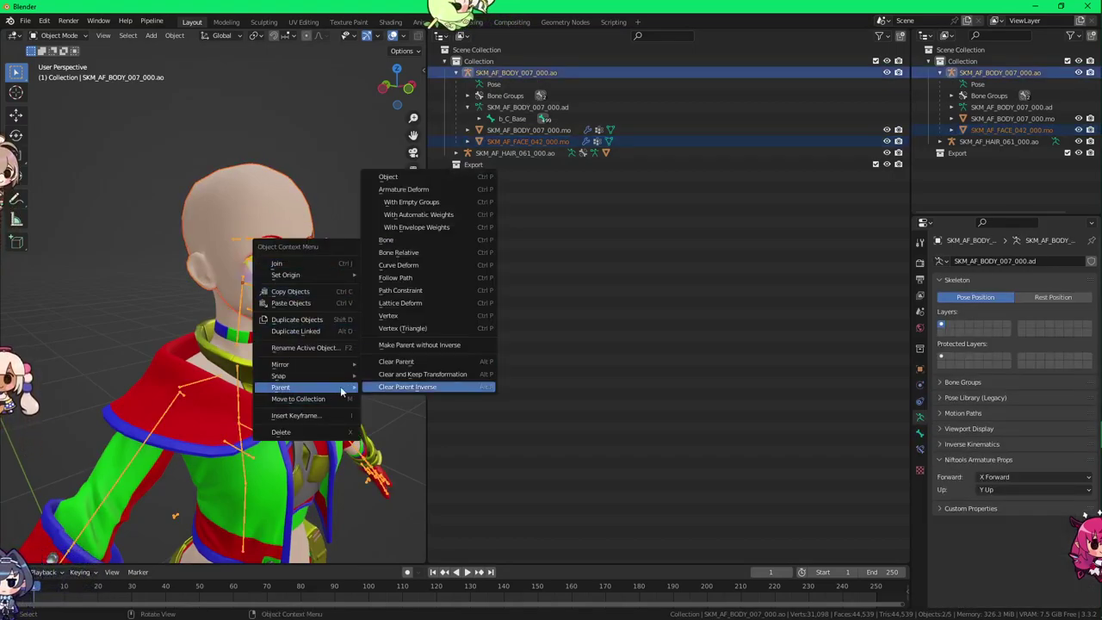
pyautogui.click(431, 190)
# Step: Test-rotate b_C_Head in Pose Mode to check the face deformation, cancel the rotation and return to Object Mode
pyautogui.hotkey('ctrl', 'Tab')
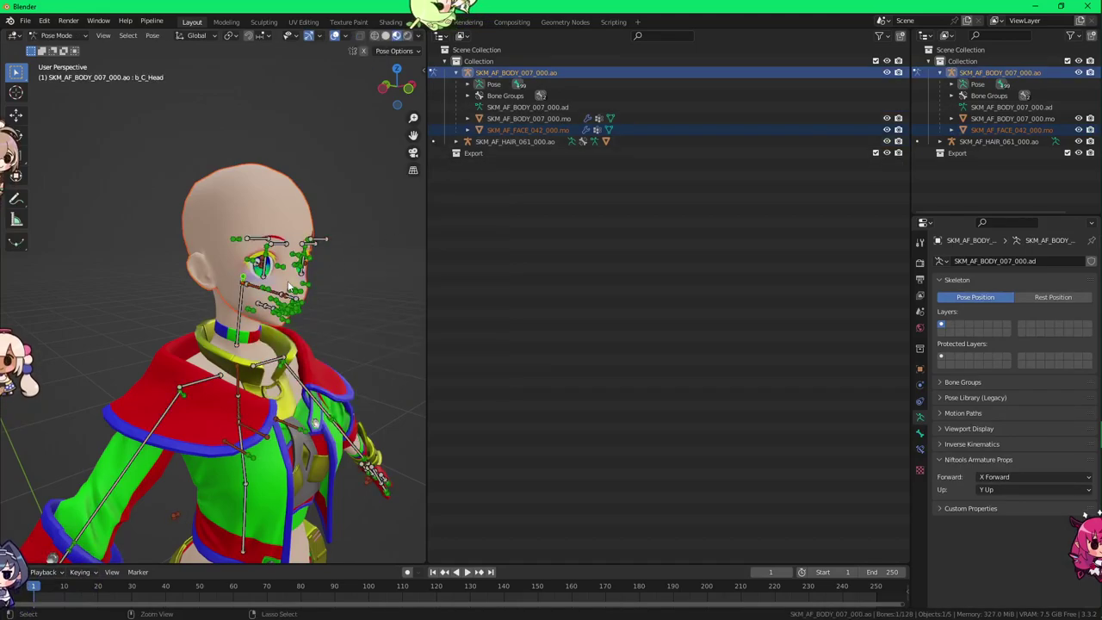
pyautogui.press('r')
pyautogui.press('r')
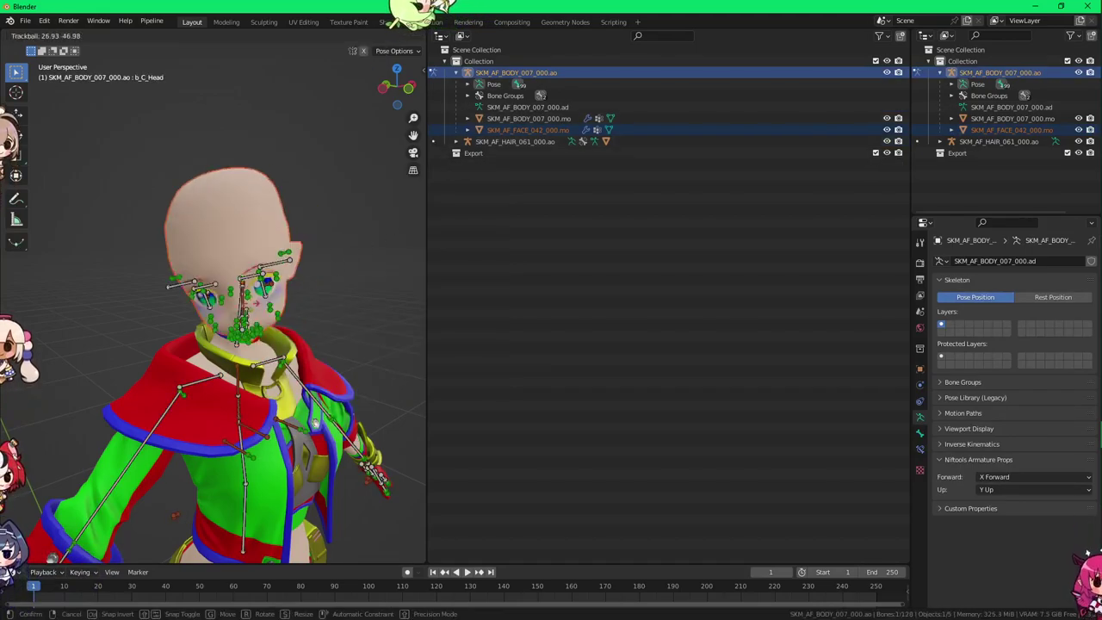
pyautogui.rightClick(223, 293)
pyautogui.click(334, 301)
pyautogui.scroll(-2, 339, 360)
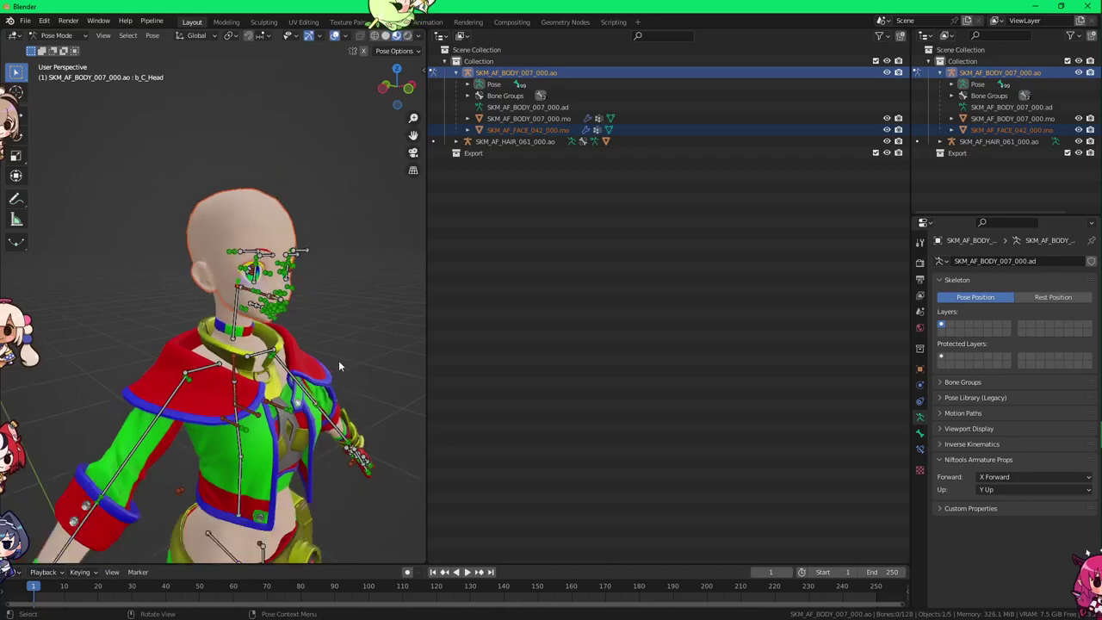
pyautogui.hotkey('ctrl', 'Tab')
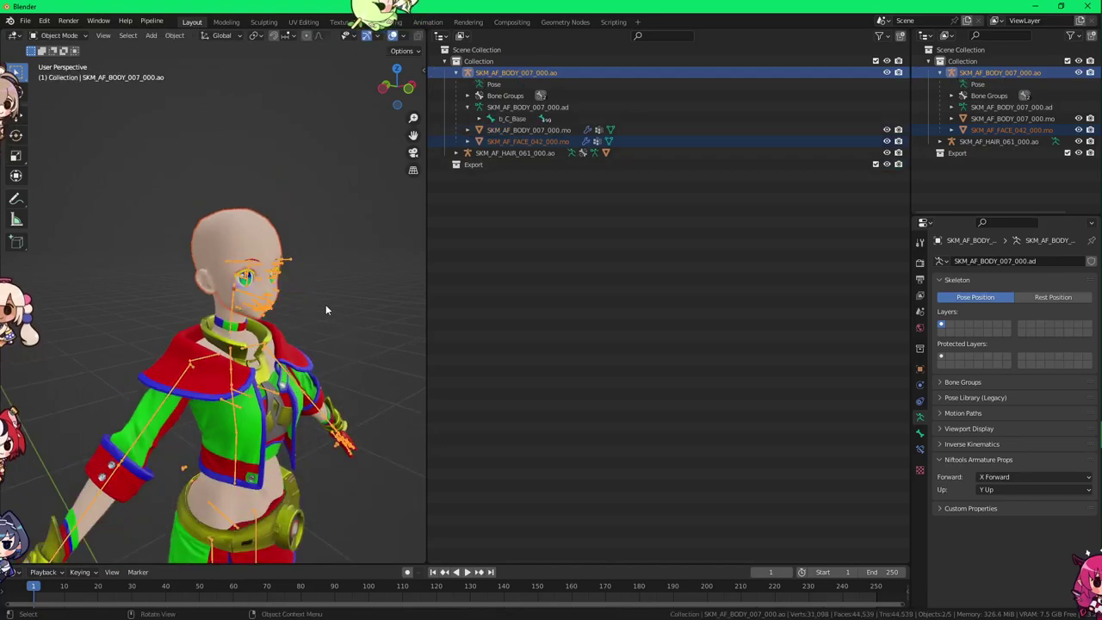
# Step: Deselect everything and look over the character from the front, from the head down to the feet
pyautogui.click(326, 308)
pyautogui.scroll(-2, 313, 311)
pyautogui.keyDown('shift'); pyautogui.moveTo(312, 312); pyautogui.dragTo(251, 320, button='middle'); pyautogui.keyUp('shift')
pyautogui.scroll(4, 318, 312)
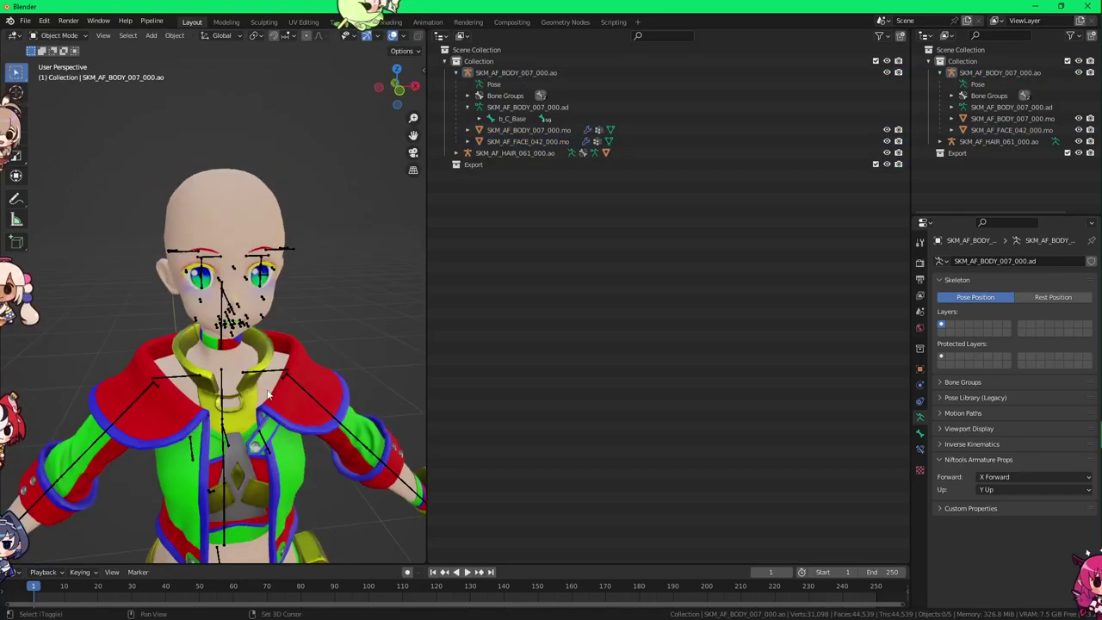
pyautogui.keyDown('shift'); pyautogui.moveTo(253, 448); pyautogui.dragTo(222, 267, button='middle'); pyautogui.keyUp('shift')
pyautogui.scroll(-2, 214, 370)
pyautogui.moveTo(214, 371); pyautogui.dragTo(231, 319, button='middle')
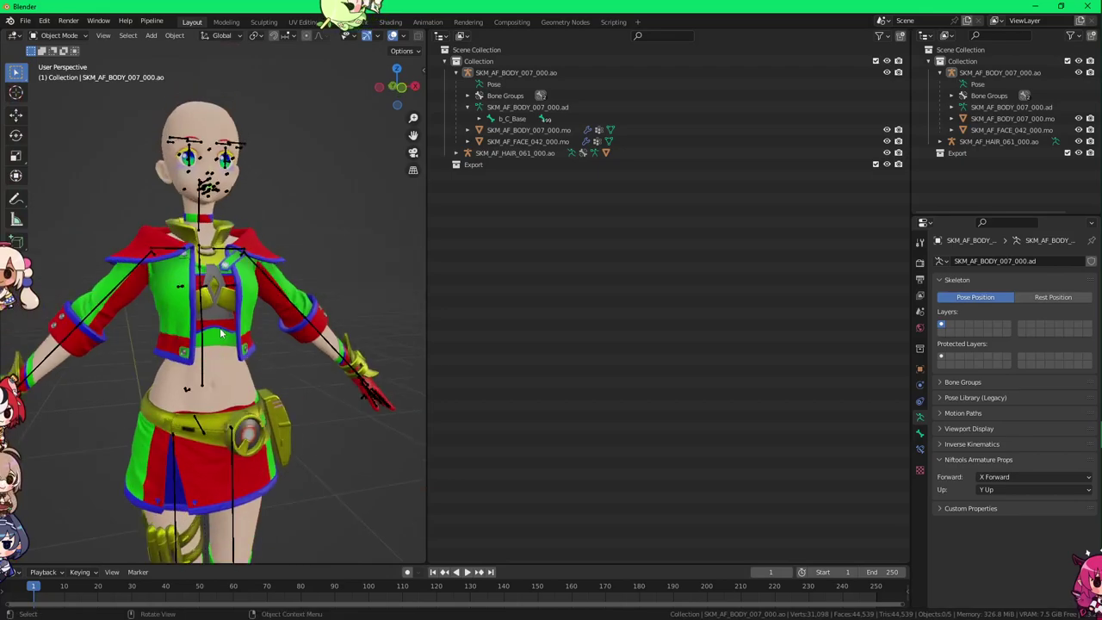
pyautogui.scroll(-3, 221, 334)
# Step: Set the hair armature's location to Y -0.00054 m and Z 1.46754 m, matching the face mesh
pyautogui.click(458, 153)
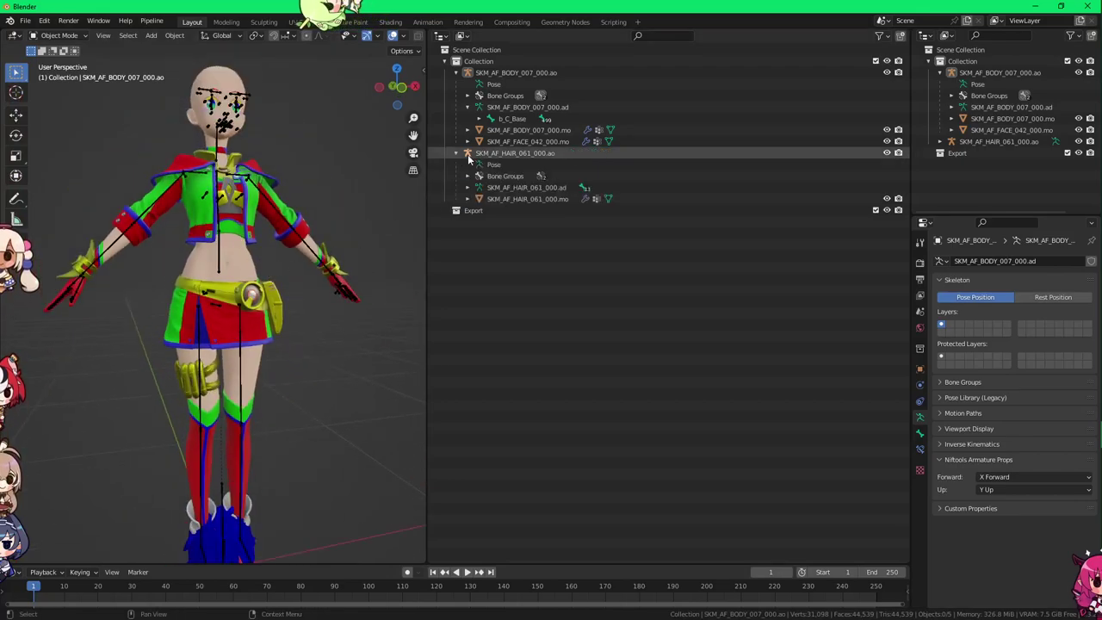
pyautogui.click(468, 155)
pyautogui.click(1040, 309)
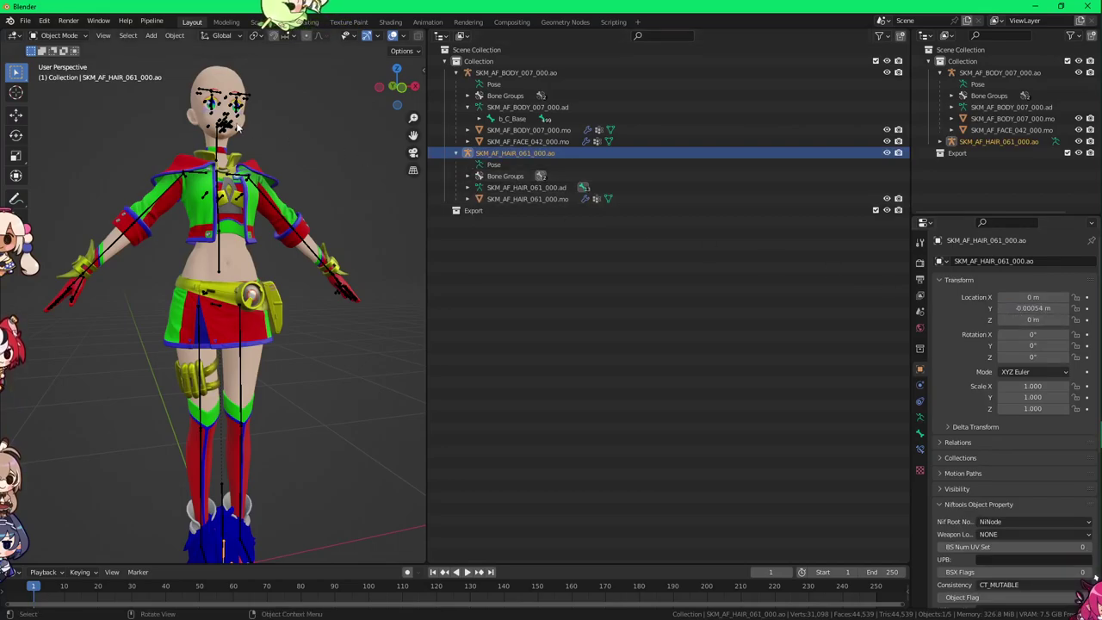
pyautogui.click(213, 75)
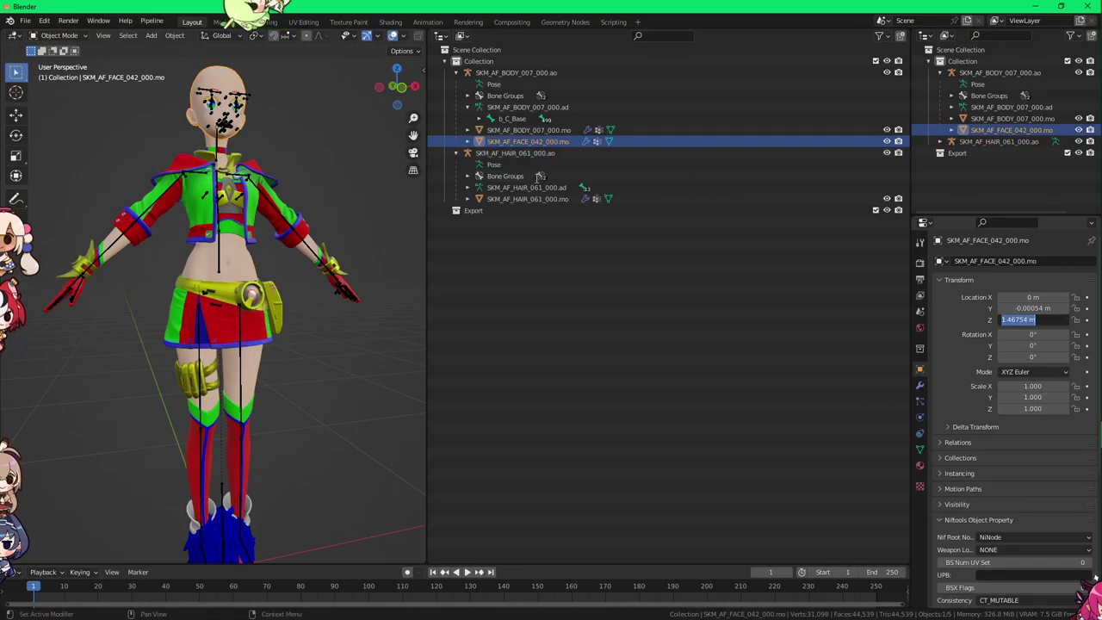
pyautogui.click(525, 155)
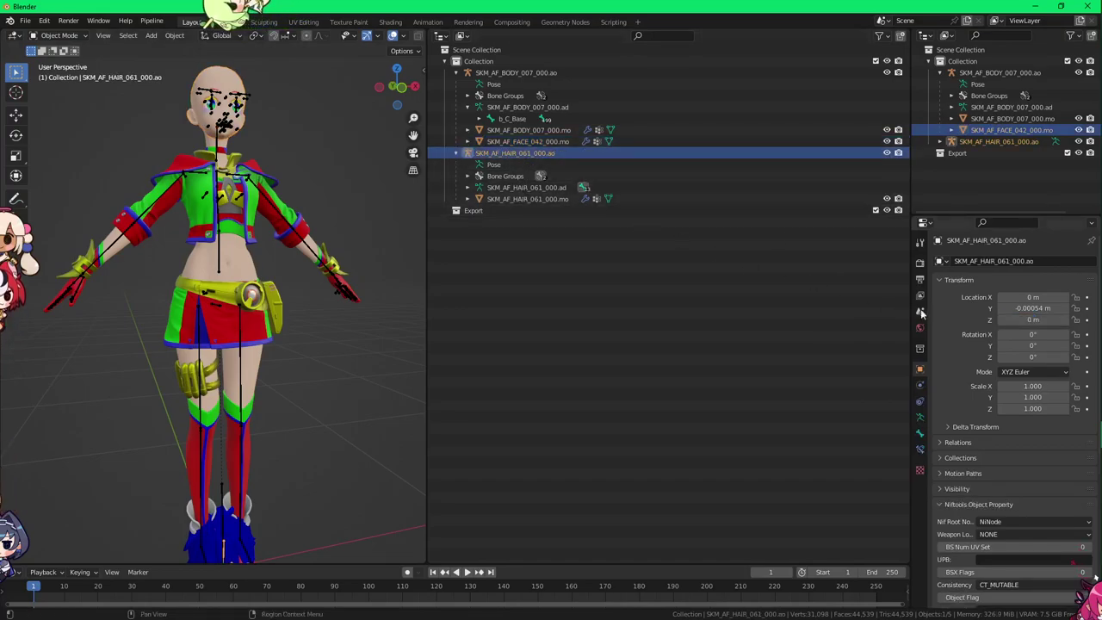
pyautogui.press('Return')
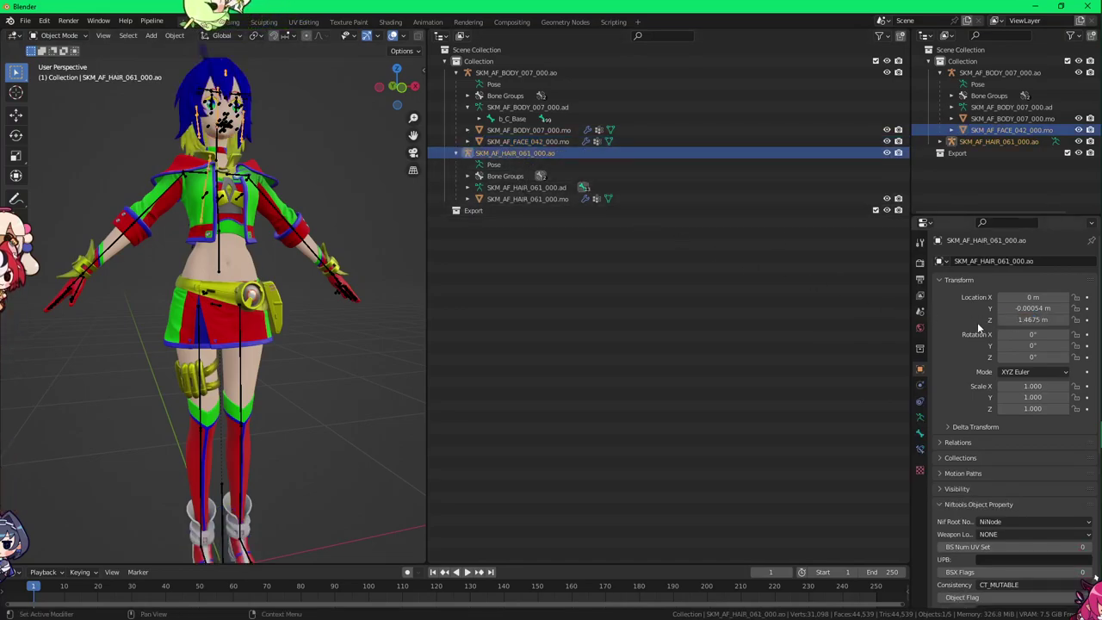
# Step: Check from the side and the front how the raised hair and its bones fit the head
pyautogui.keyDown('shift'); pyautogui.moveTo(221, 226); pyautogui.dragTo(345, 337, button='middle'); pyautogui.keyUp('shift')
pyautogui.scroll(5, 223, 349)
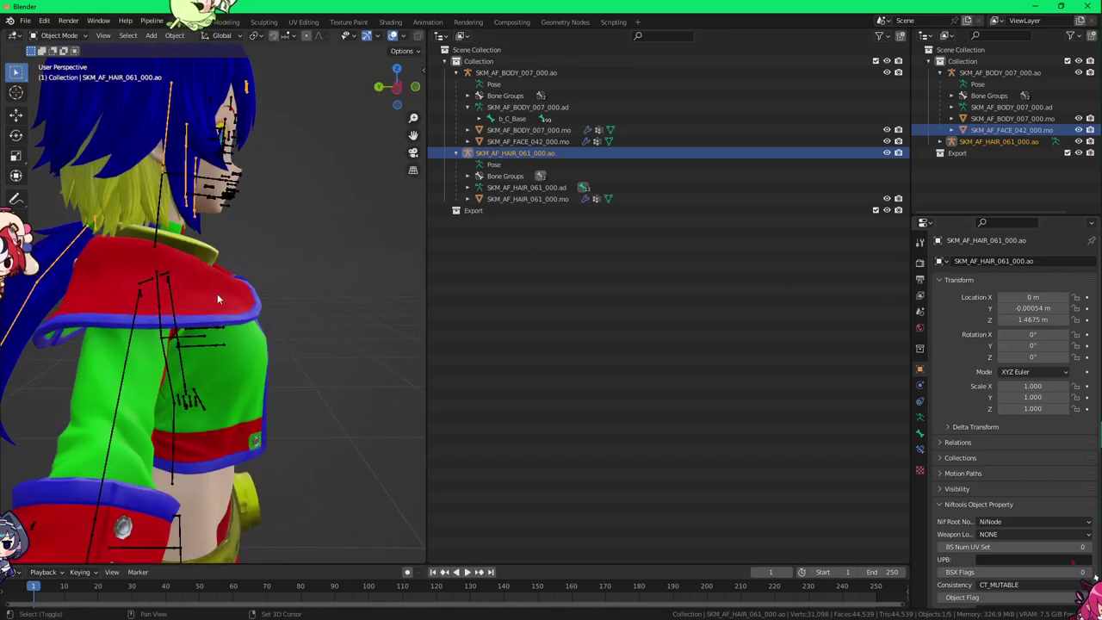
pyautogui.scroll(-3, 217, 296)
pyautogui.keyDown('shift'); pyautogui.moveTo(217, 296); pyautogui.dragTo(263, 283, button='middle'); pyautogui.keyUp('shift')
pyautogui.scroll(3, 239, 343)
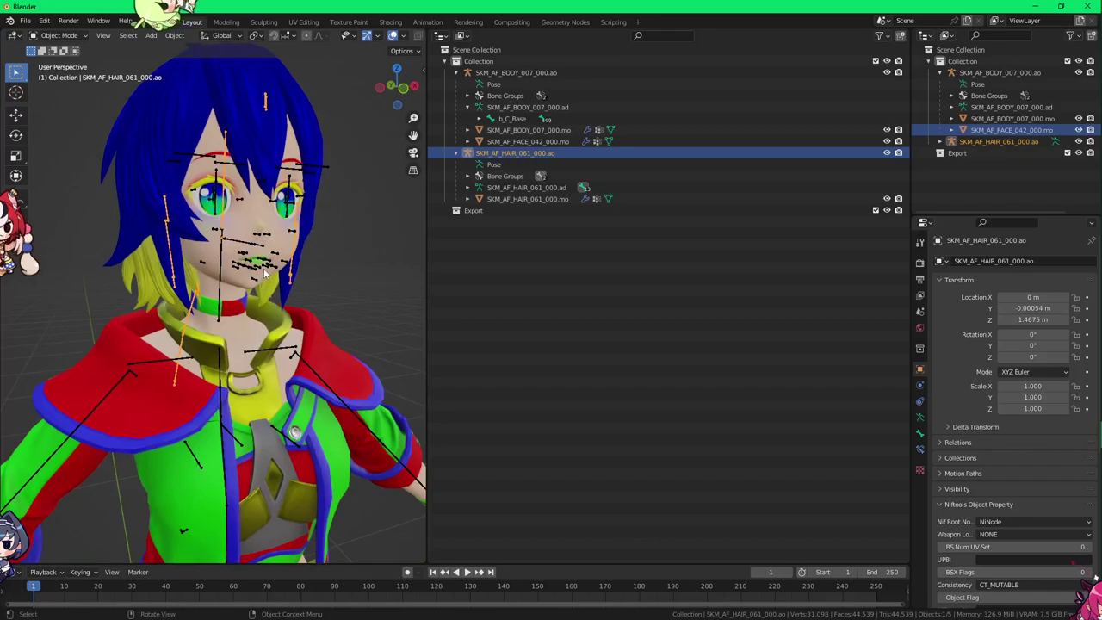
pyautogui.hotkey('ctrl', 'Tab')
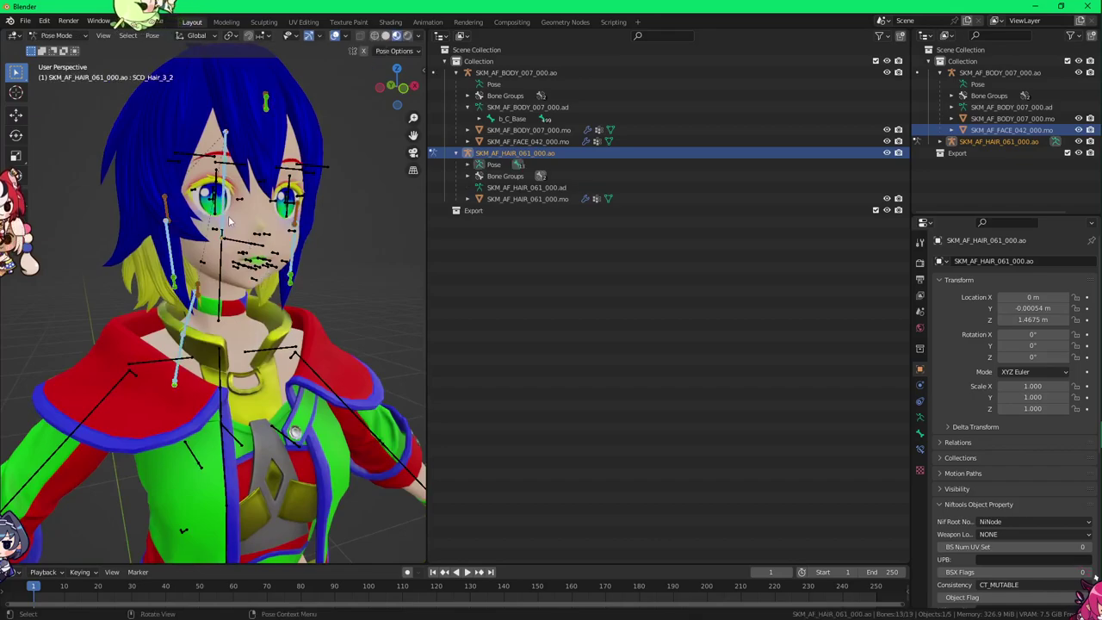
pyautogui.hotkey('ctrl', 'Tab')
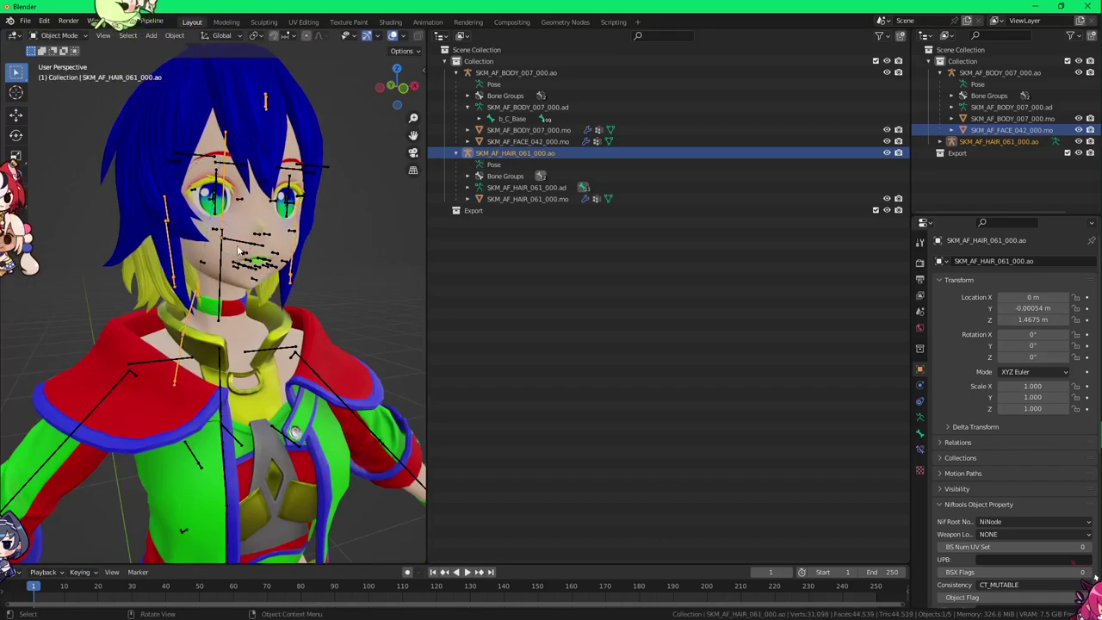
# Step: Join the hair armature into the body armature, keeping the body armature as the active object
pyautogui.click(244, 248)
pyautogui.press('Tab')
pyautogui.press('Tab')
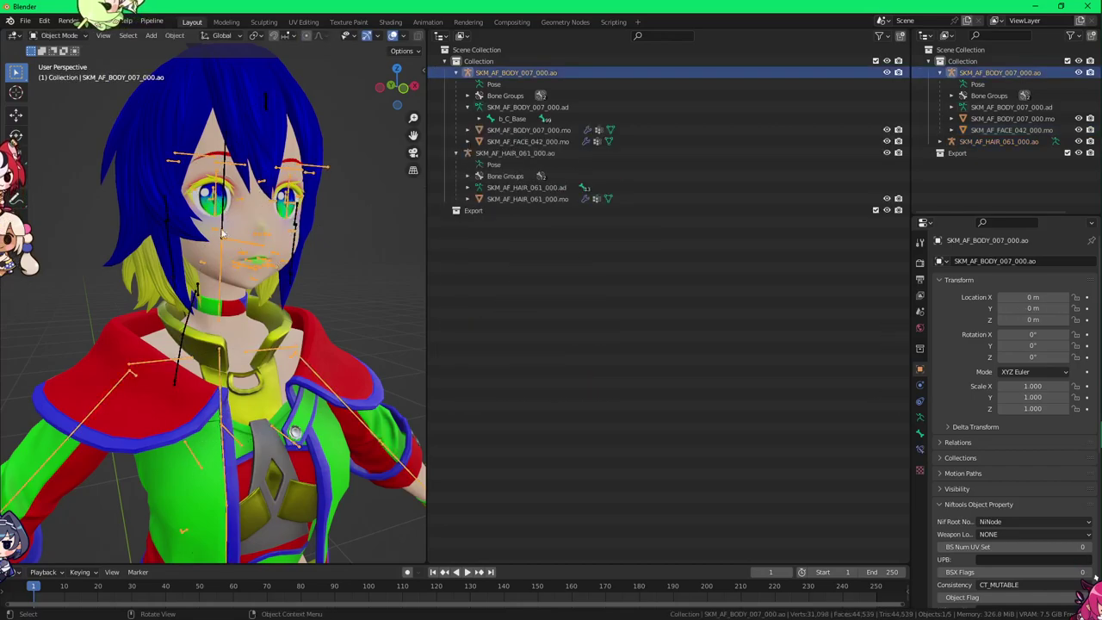
pyautogui.click(169, 229)
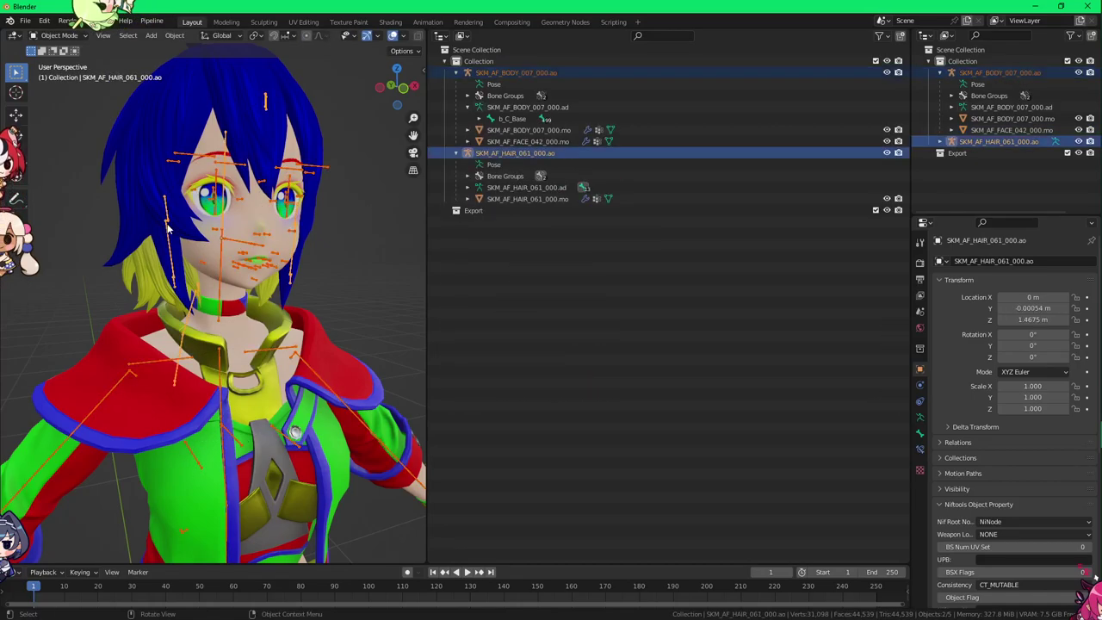
pyautogui.click(231, 242)
pyautogui.rightClick(231, 239)
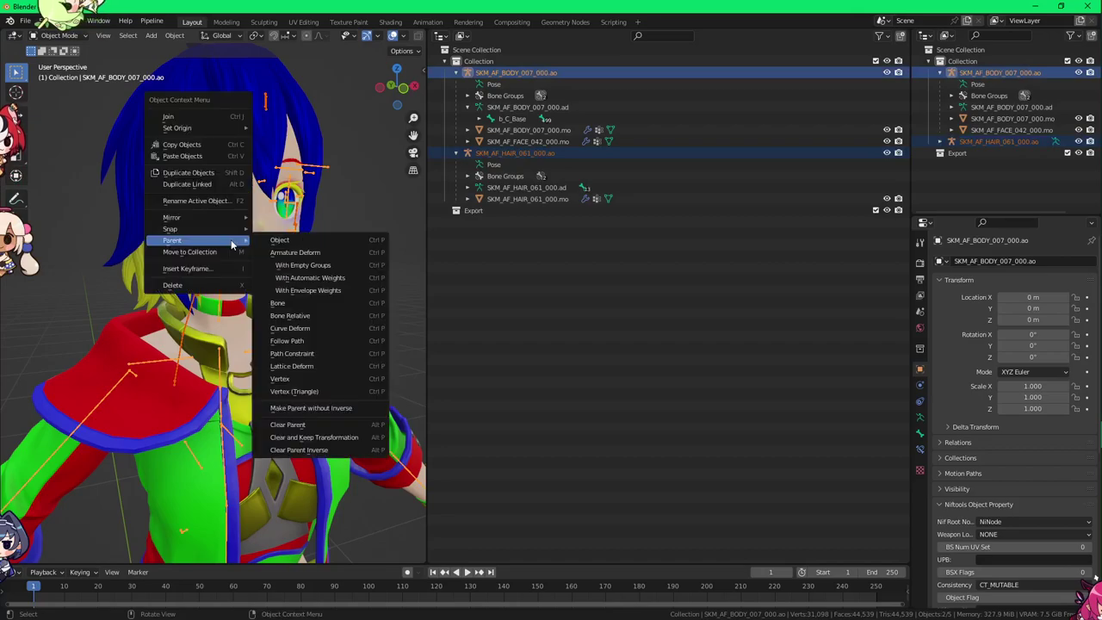
pyautogui.rightClick(179, 207)
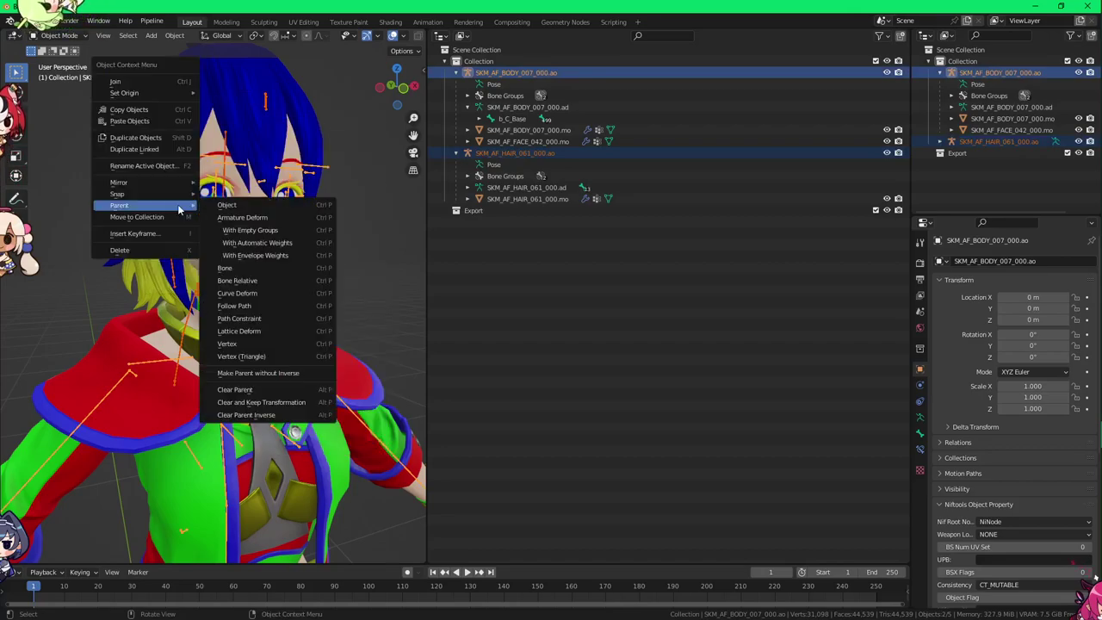
pyautogui.click(155, 82)
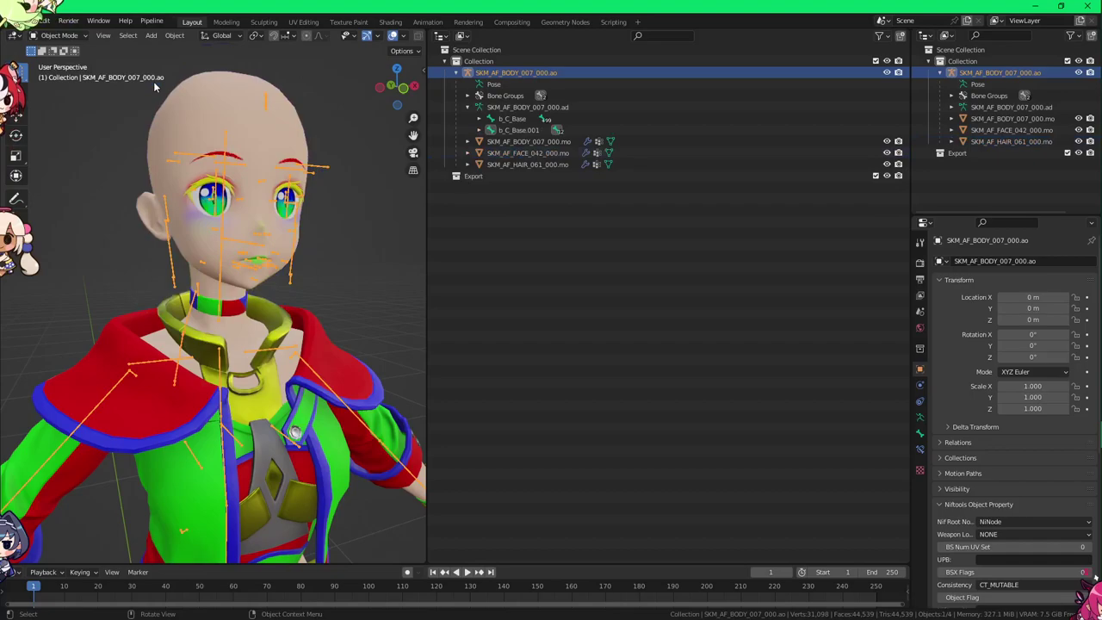
# Step: Unfold the hair root bone b_C_Base.001 and the body root bone b_C_Base in the armature's bone tree
pyautogui.click(479, 131)
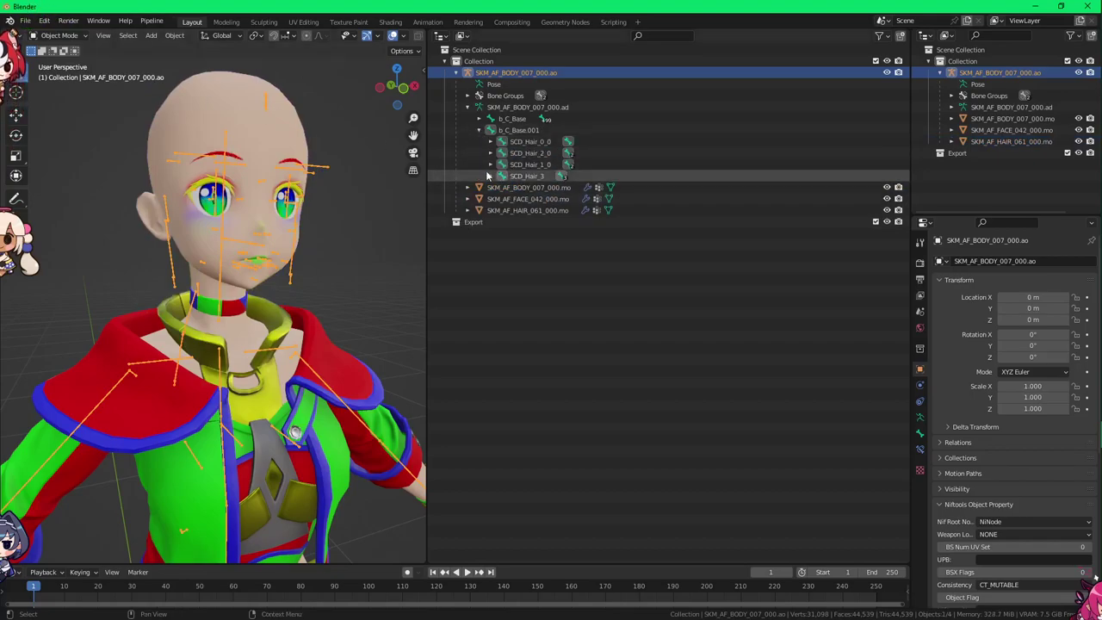
pyautogui.click(501, 133)
pyautogui.click(489, 120)
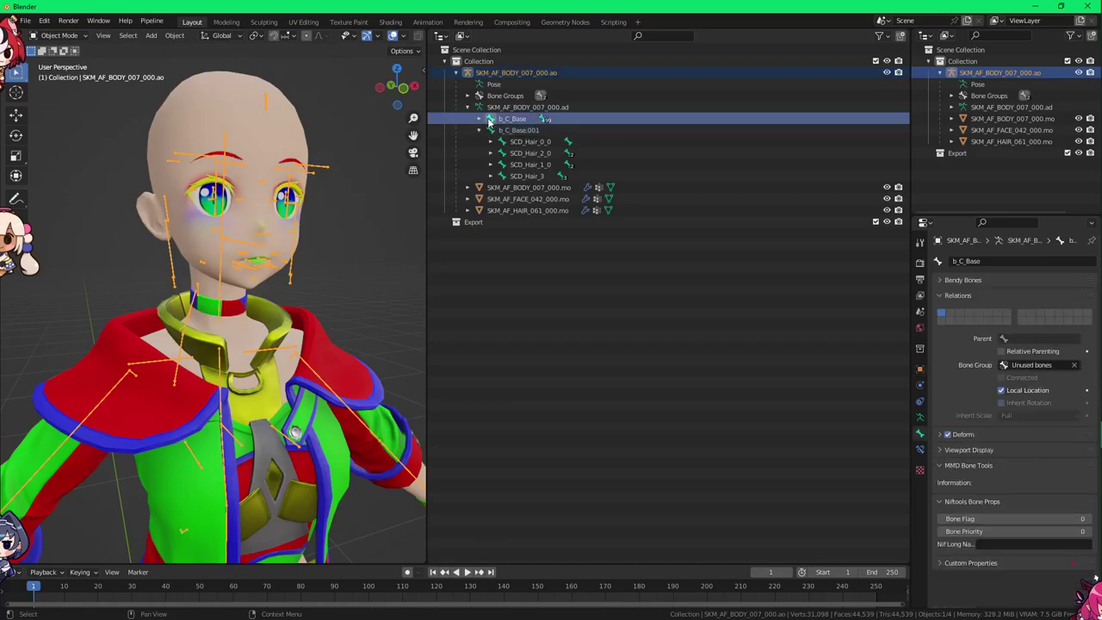
pyautogui.click(488, 120)
pyautogui.press('Down')
pyautogui.press('Right')
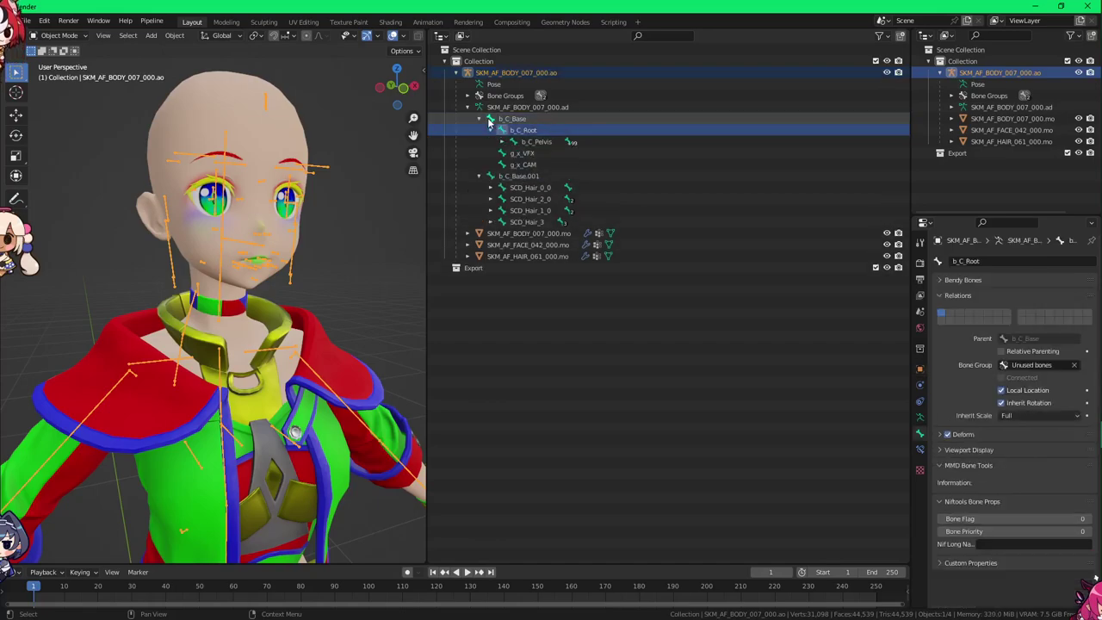
# Step: Unfold the body bone hierarchy from b_C_Root through the pelvis, spine, chest and neck to b_C_Head, leaving f_C_FaceRoot collapsed
pyautogui.press('Down')
pyautogui.press('Right')
pyautogui.press('Down')
pyautogui.press('Right')
pyautogui.press('Down')
pyautogui.press('Right')
pyautogui.press('Down')
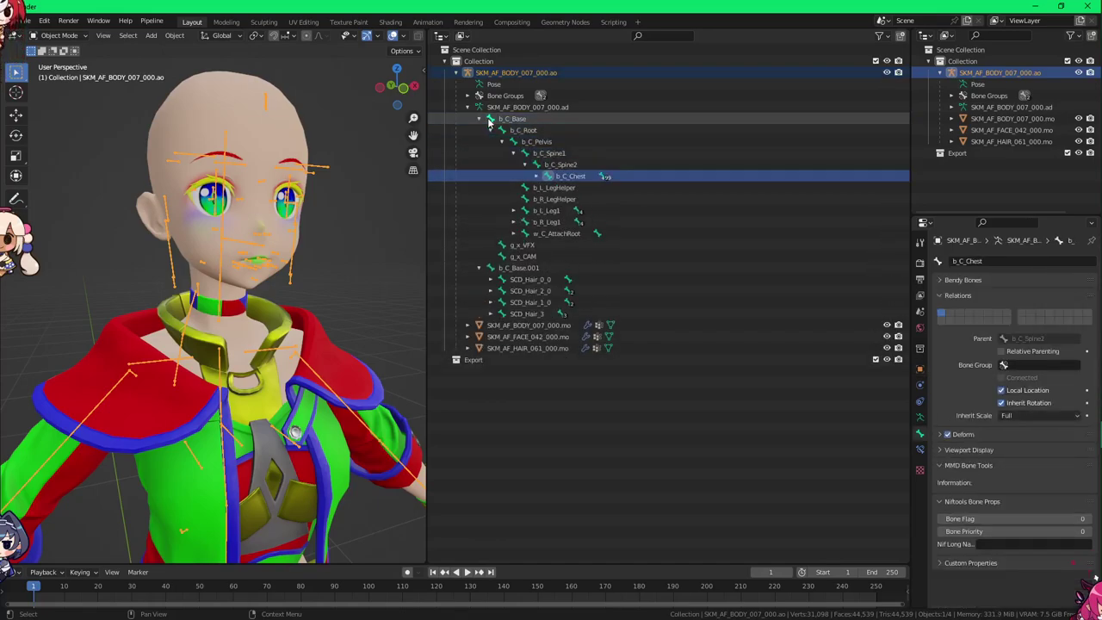
pyautogui.press('Right')
pyautogui.press('Down')
pyautogui.press('Right')
pyautogui.press('Left')
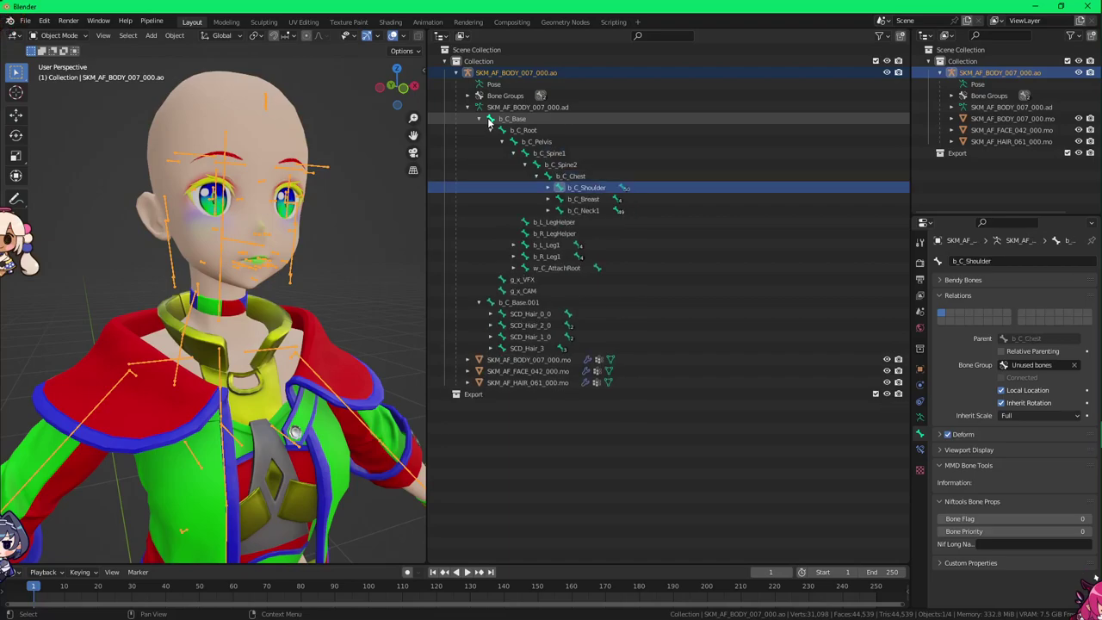
pyautogui.press('Down')
pyautogui.press('Down')
pyautogui.press('Right')
pyautogui.press('Down')
pyautogui.press('Right')
pyautogui.press('Down')
pyautogui.press('Right')
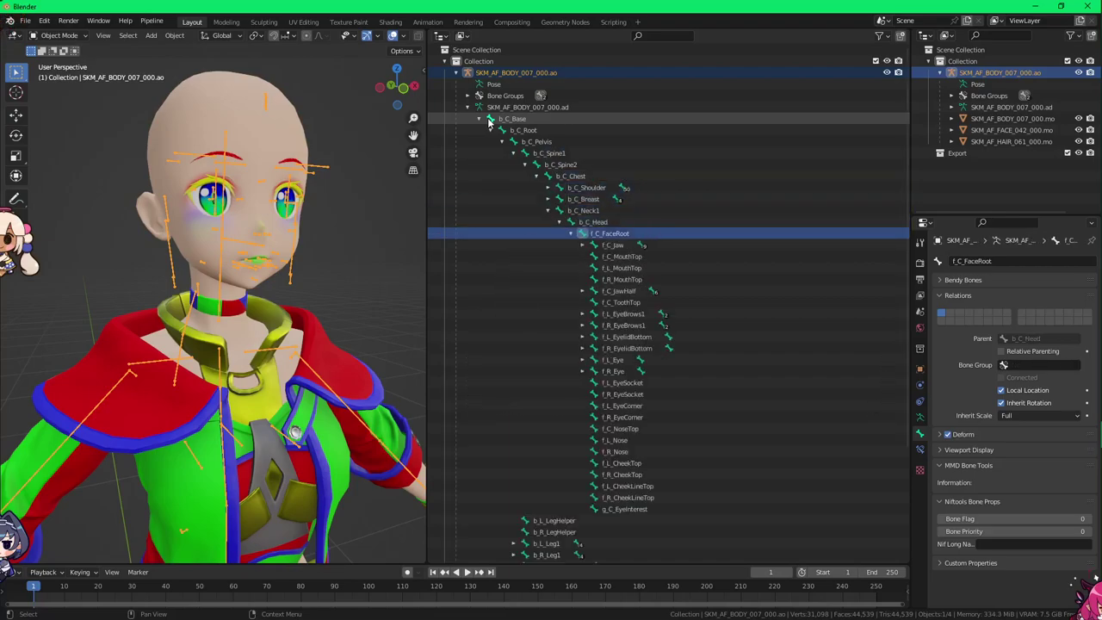
pyautogui.press('Left')
pyautogui.press('Left')
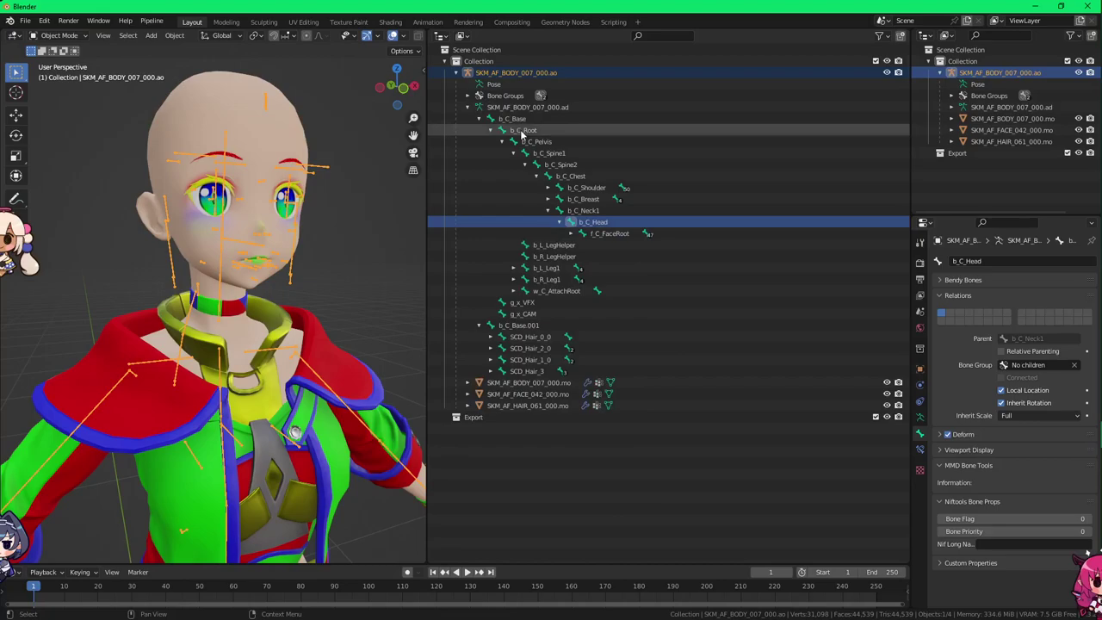
# Step: Try to parent the hair root bone b_C_Base.001 to b_C_Head while in Object Mode
pyautogui.click(534, 329)
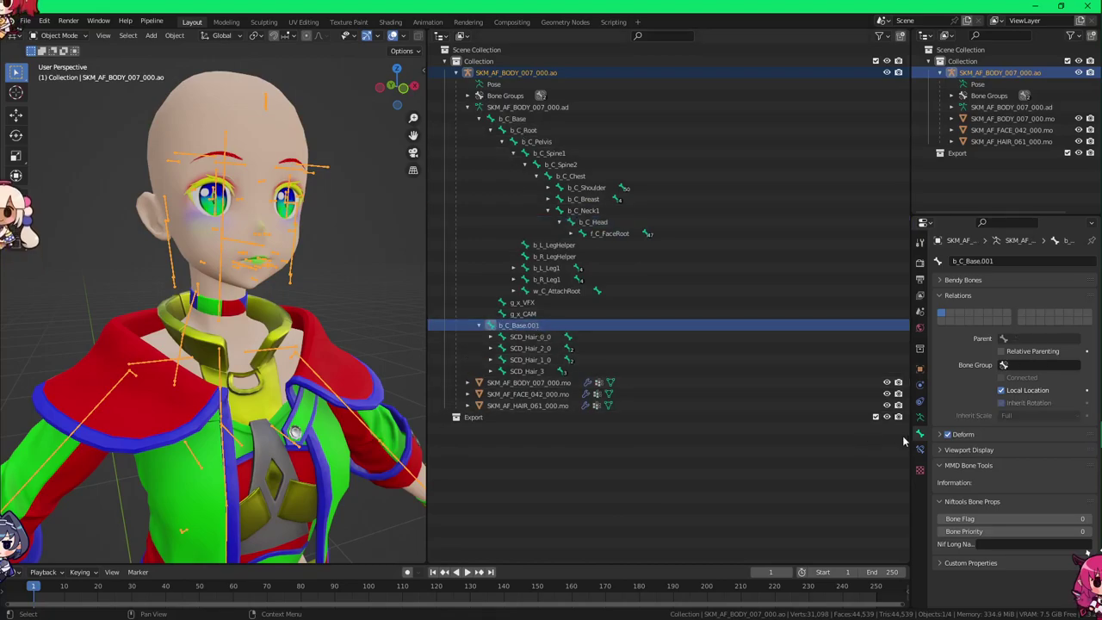
pyautogui.rightClick(539, 329)
pyautogui.click(539, 329)
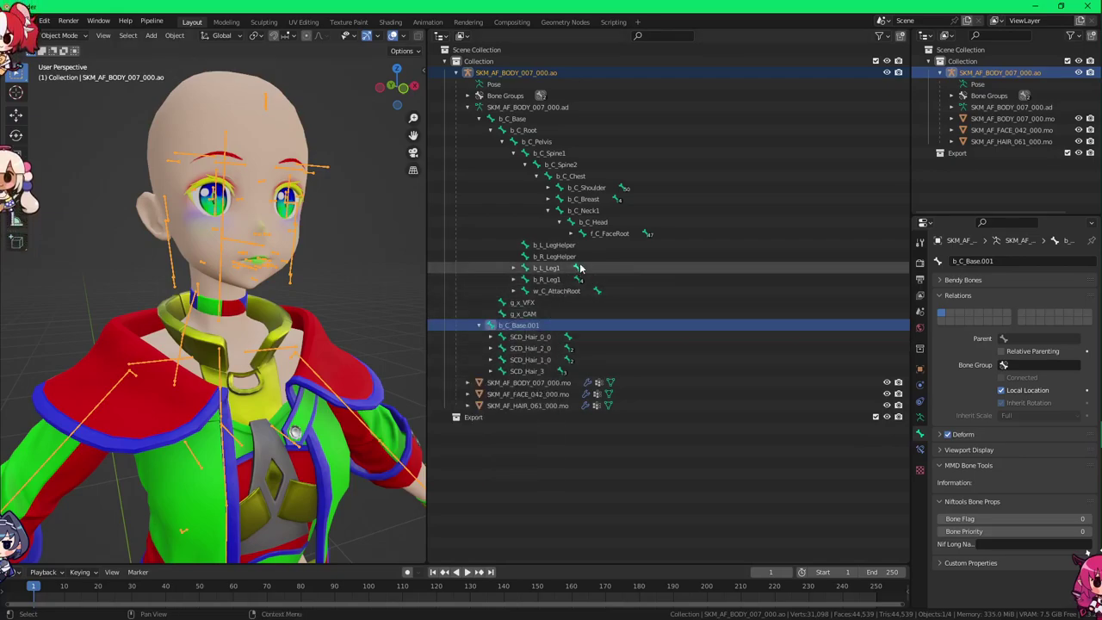
pyautogui.keyDown('shift'); pyautogui.click(583, 224); pyautogui.keyUp('shift')
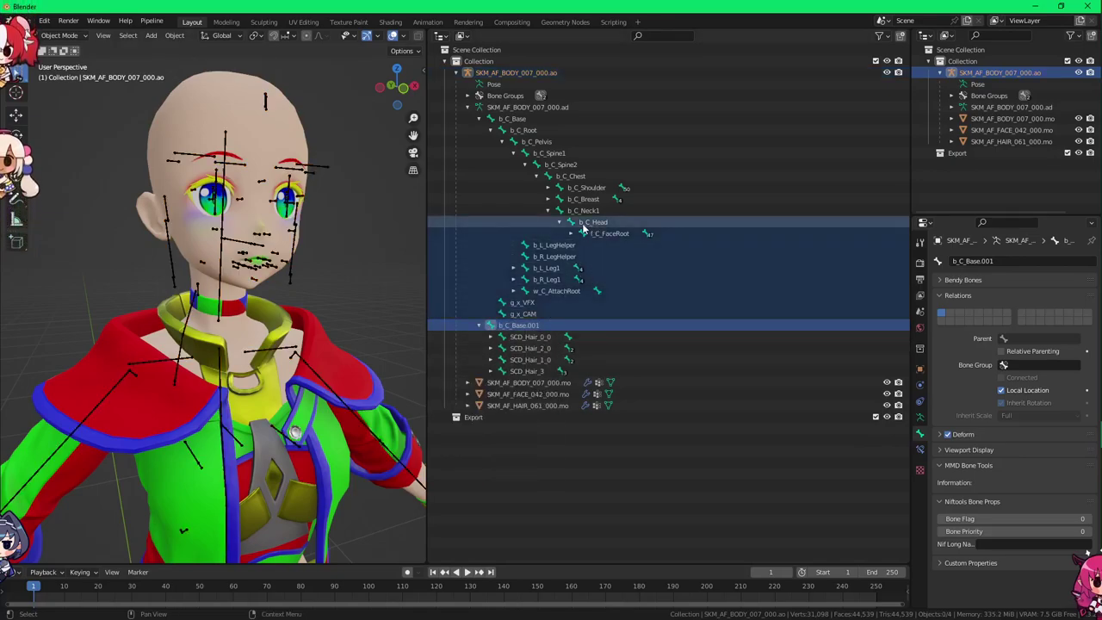
pyautogui.click(516, 323)
pyautogui.keyDown('ctrl'); pyautogui.click(590, 226); pyautogui.keyUp('ctrl')
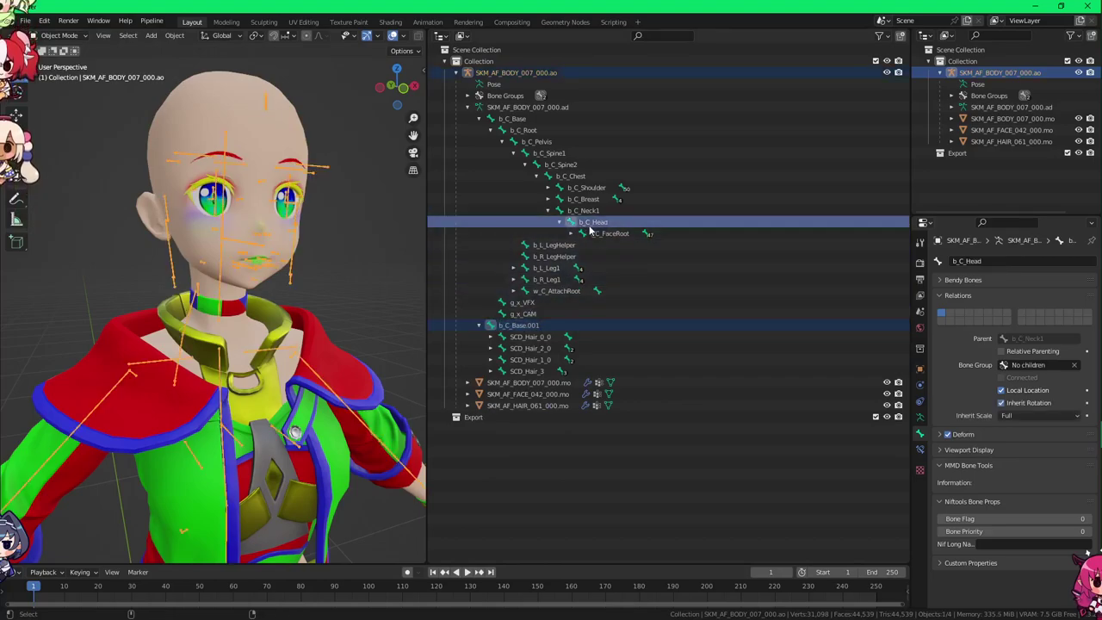
pyautogui.rightClick(310, 239)
pyautogui.moveTo(344, 242)
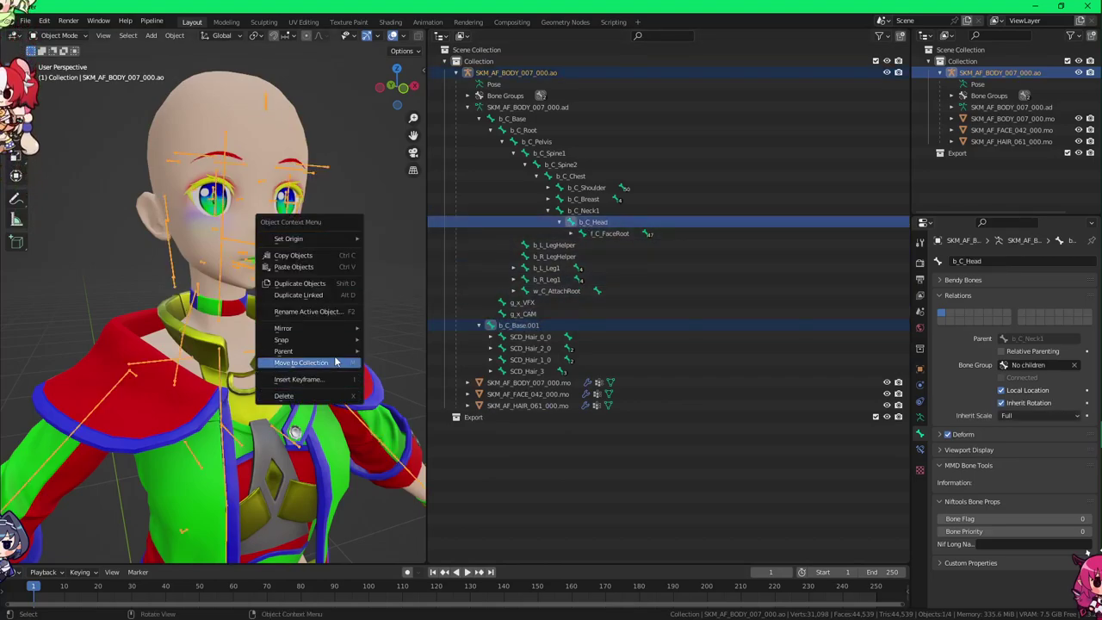
pyautogui.moveTo(335, 353)
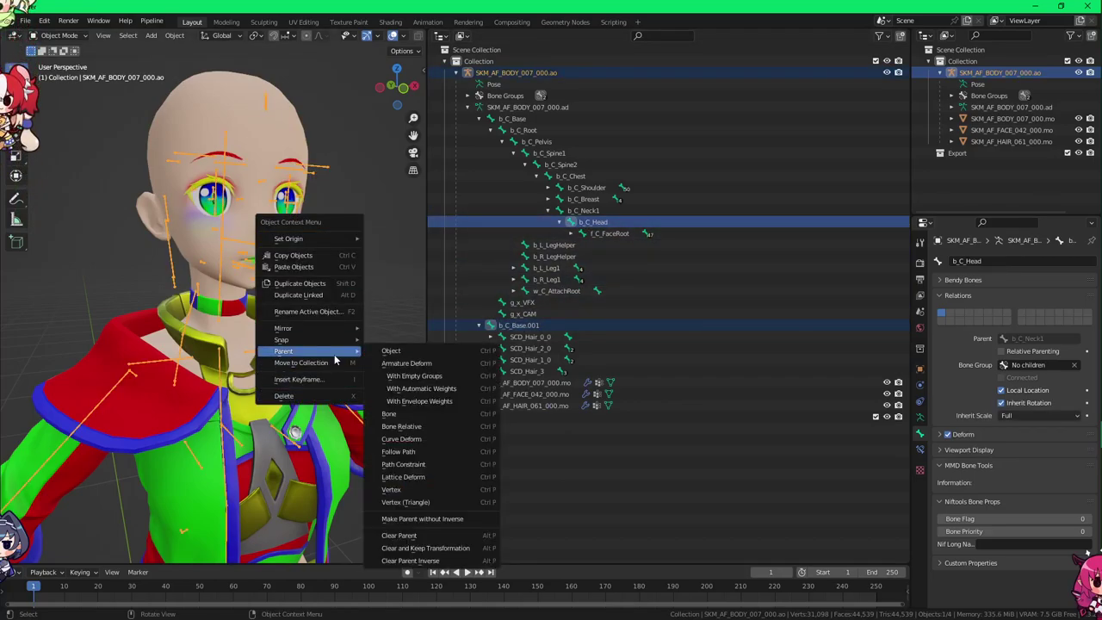
pyautogui.click(379, 363)
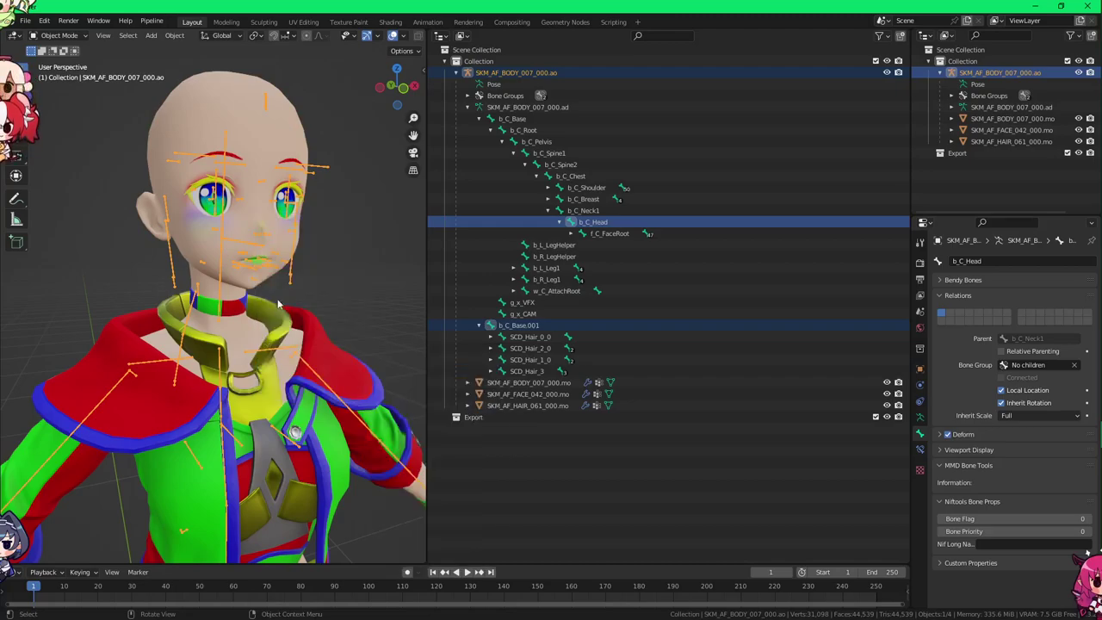
# Step: Switch the armature to Edit Mode and unfold the hair bones under b_C_Base.001
pyautogui.press('Tab')
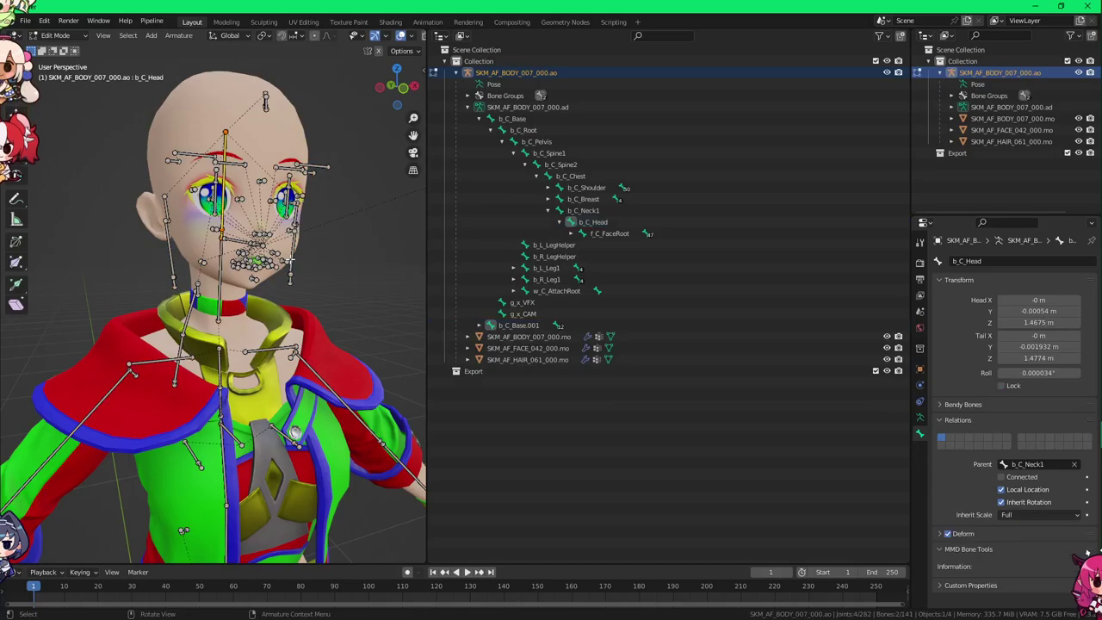
pyautogui.moveTo(277, 253)
pyautogui.mouseDown(button='middle')
pyautogui.moveTo(315, 270)
pyautogui.moveTo(286, 270)
pyautogui.mouseUp(button='middle')
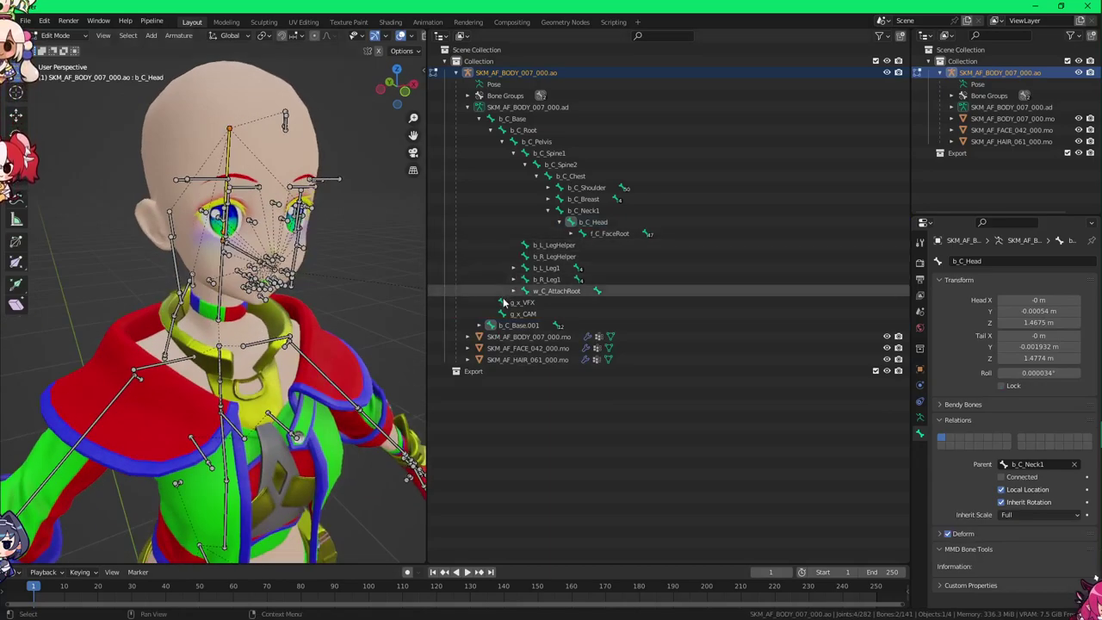
pyautogui.click(500, 327)
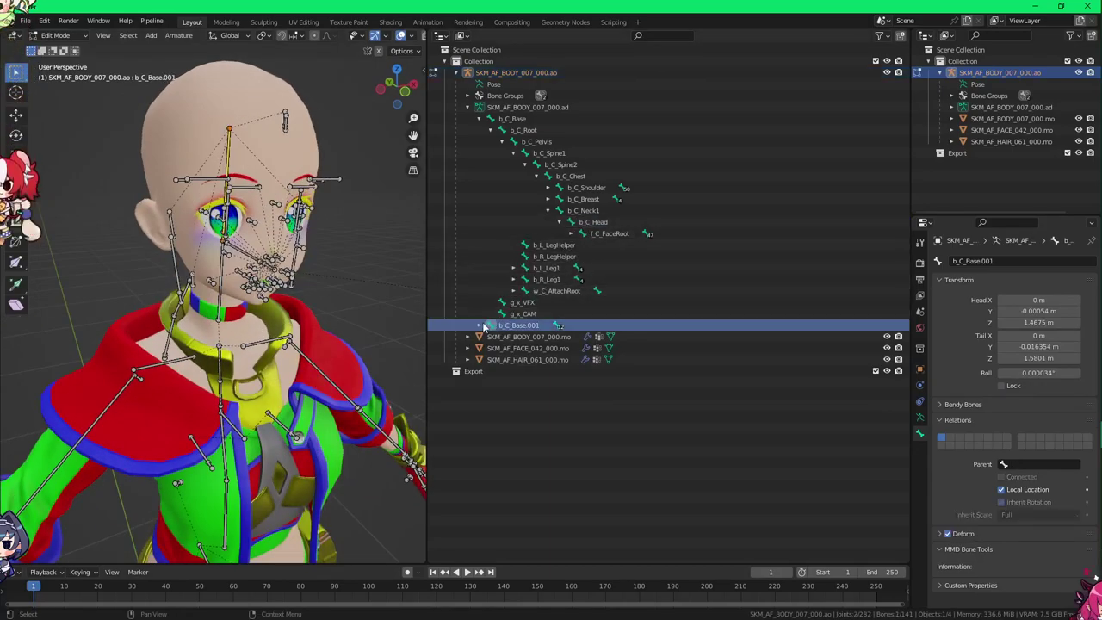
pyautogui.click(480, 325)
pyautogui.click(521, 337)
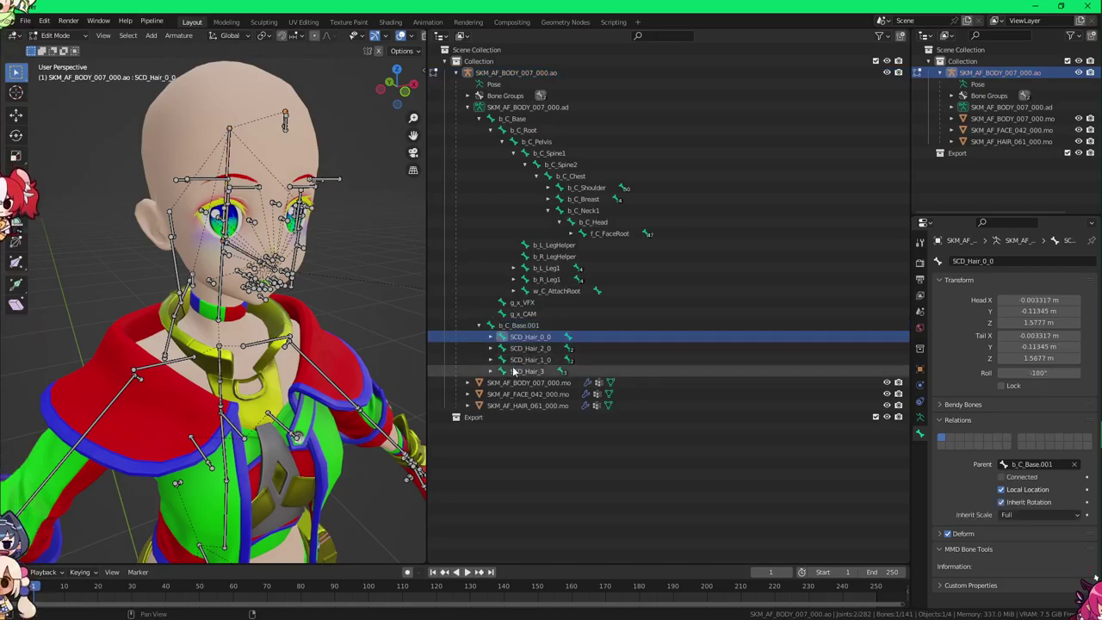
# Step: Parent the hair root bone b_C_Base.001 to b_C_Head with the Keep Offset option
pyautogui.click(517, 326)
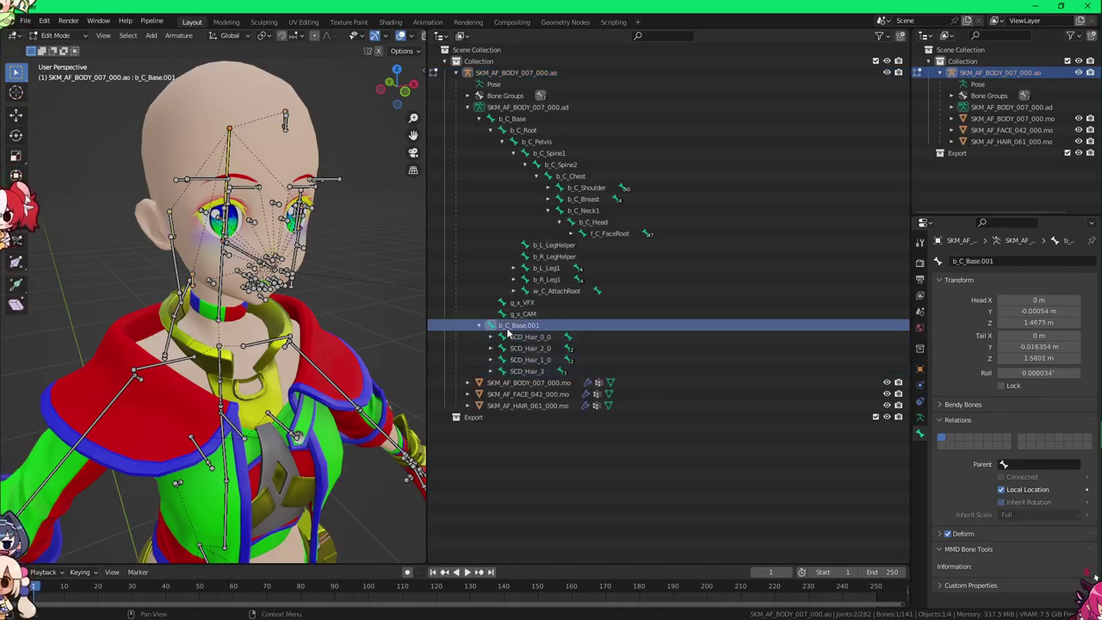
pyautogui.click(593, 222)
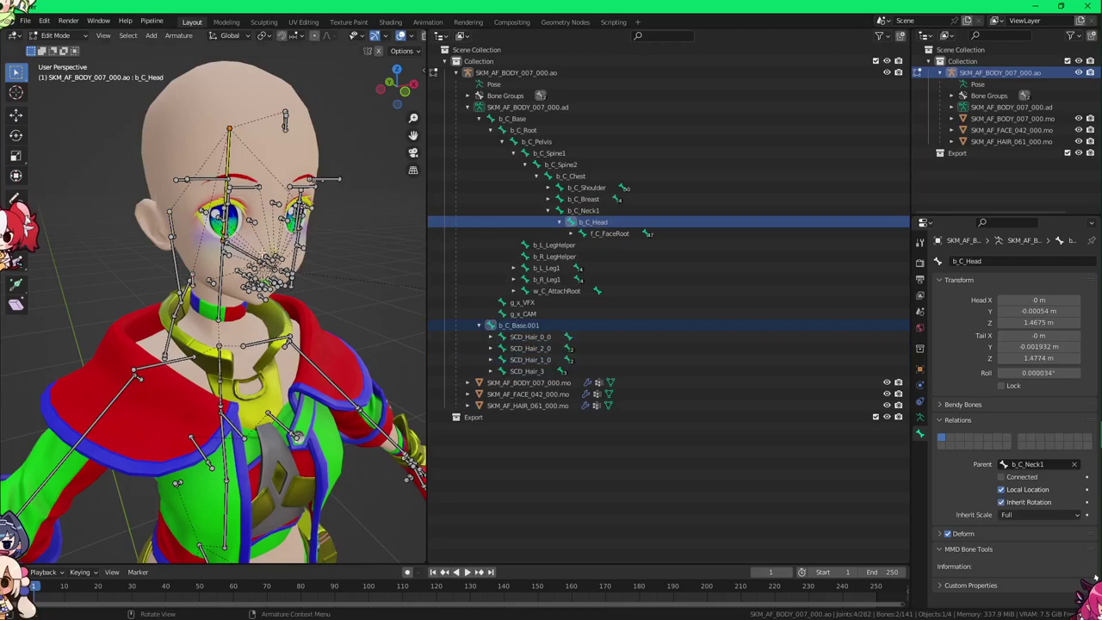
pyautogui.rightClick(263, 254)
pyautogui.moveTo(263, 255)
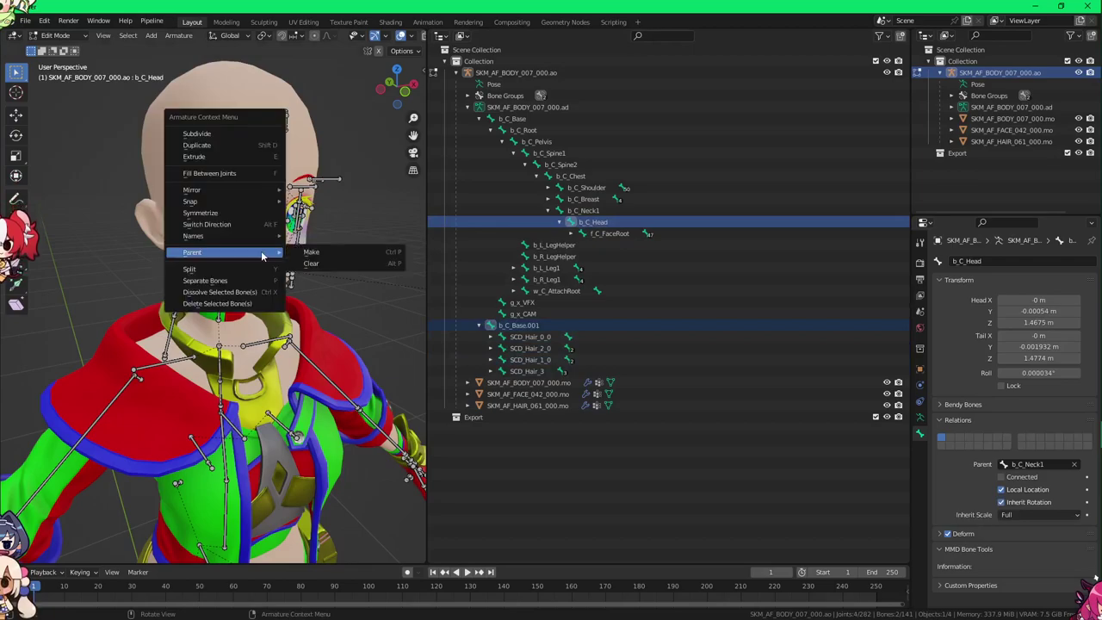
pyautogui.click(317, 258)
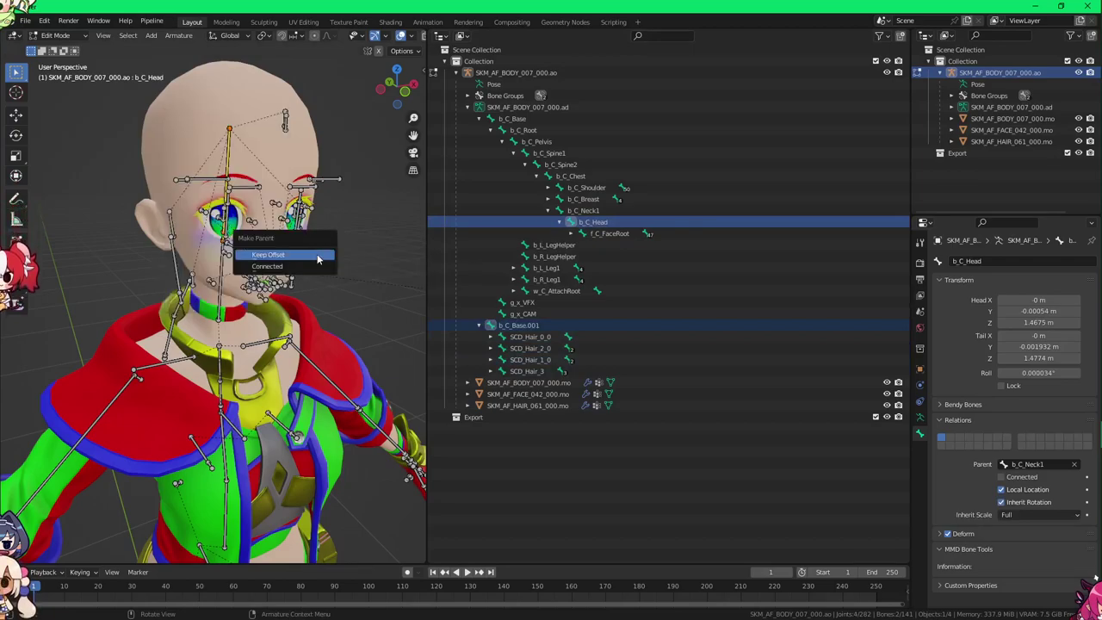
pyautogui.click(316, 260)
# Step: Delete the redundant hair root bone b_C_Base.001 from under b_C_Head
pyautogui.click(612, 247)
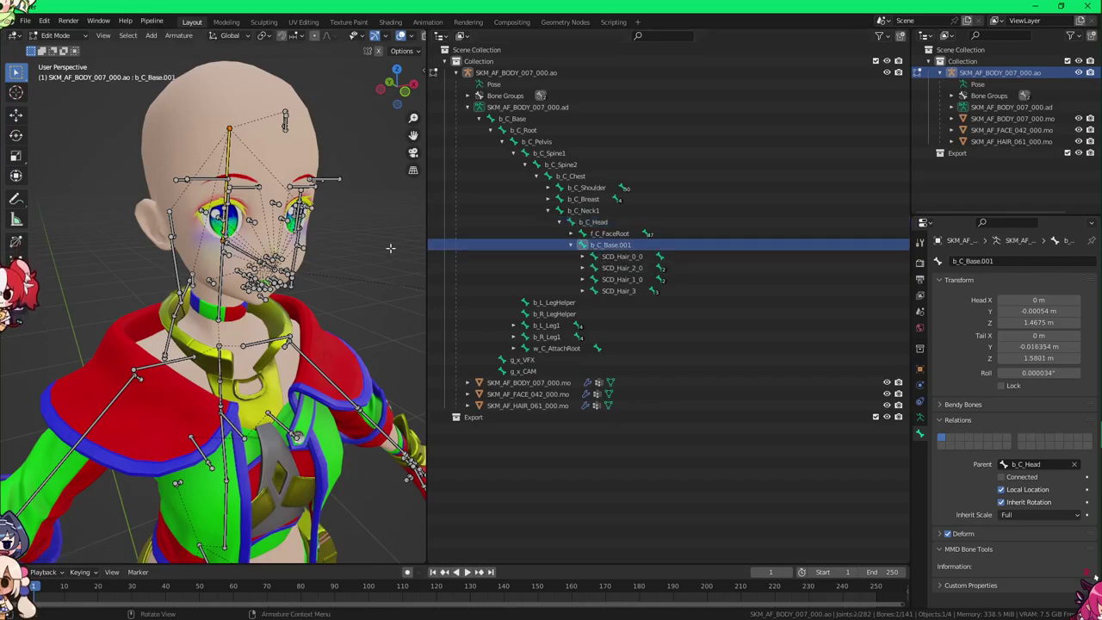
pyautogui.press('x')
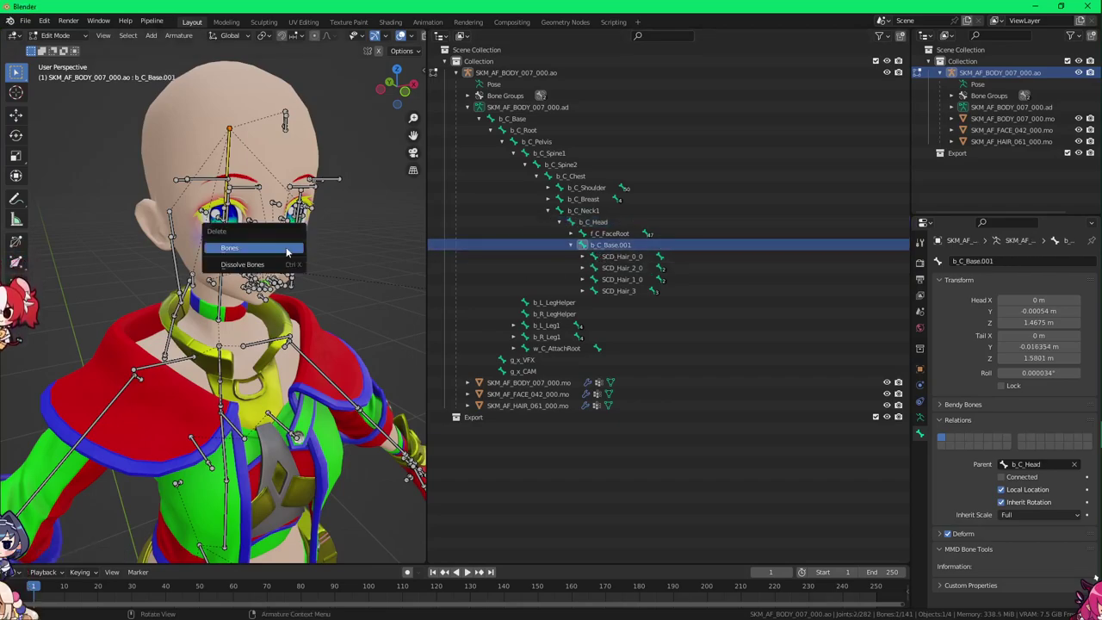
pyautogui.click(287, 248)
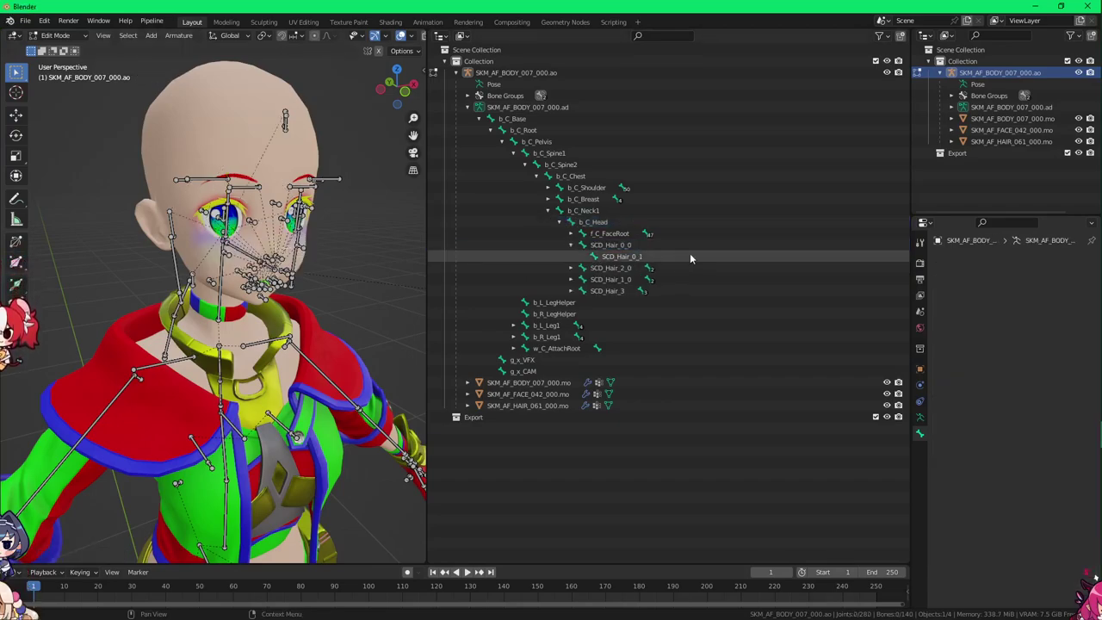
# Step: Check the parent of the SCD_Hair bones and of f_C_FaceRoot under b_C_Head
pyautogui.click(571, 245)
pyautogui.click(589, 246)
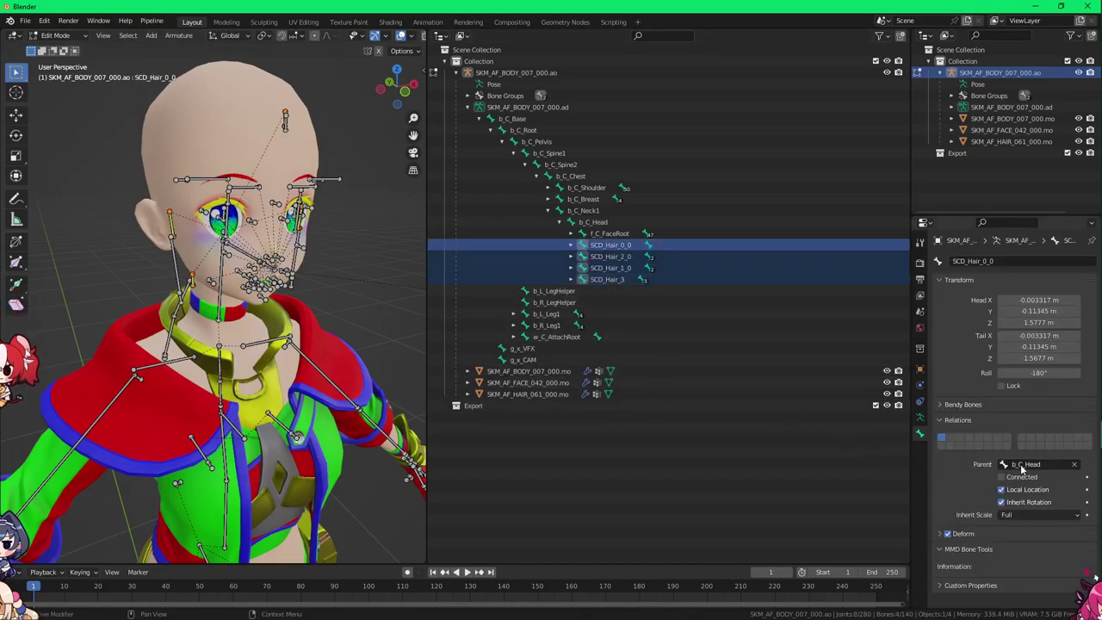
pyautogui.click(607, 246)
pyautogui.press('Down')
pyautogui.press('Down')
pyautogui.press('Down')
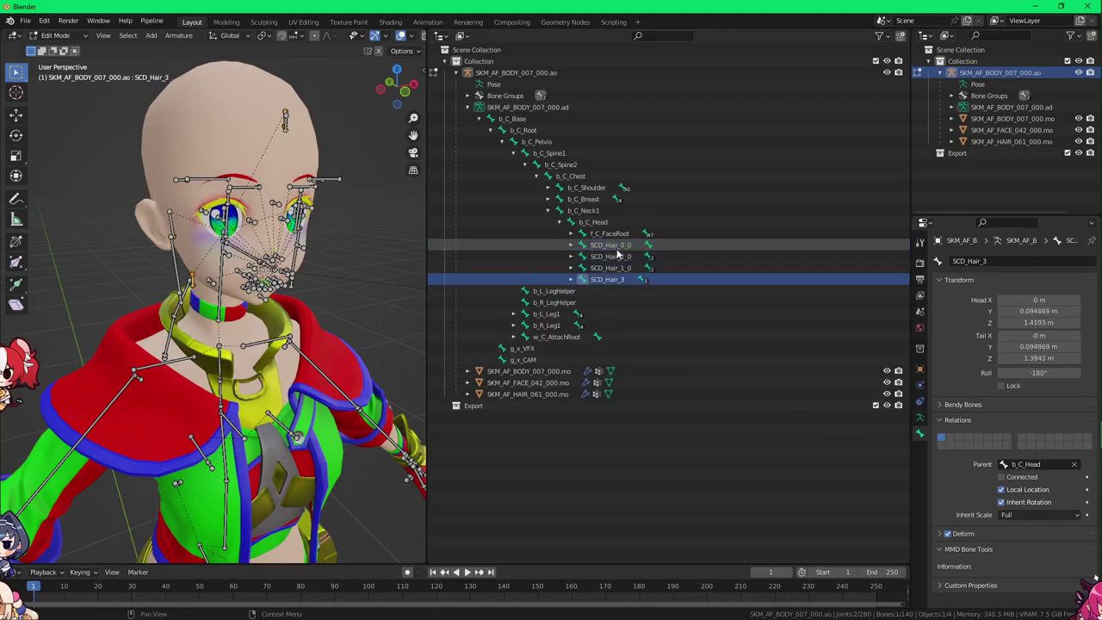
pyautogui.press('Up')
pyautogui.press('Up')
pyautogui.press('Up')
pyautogui.press('Up')
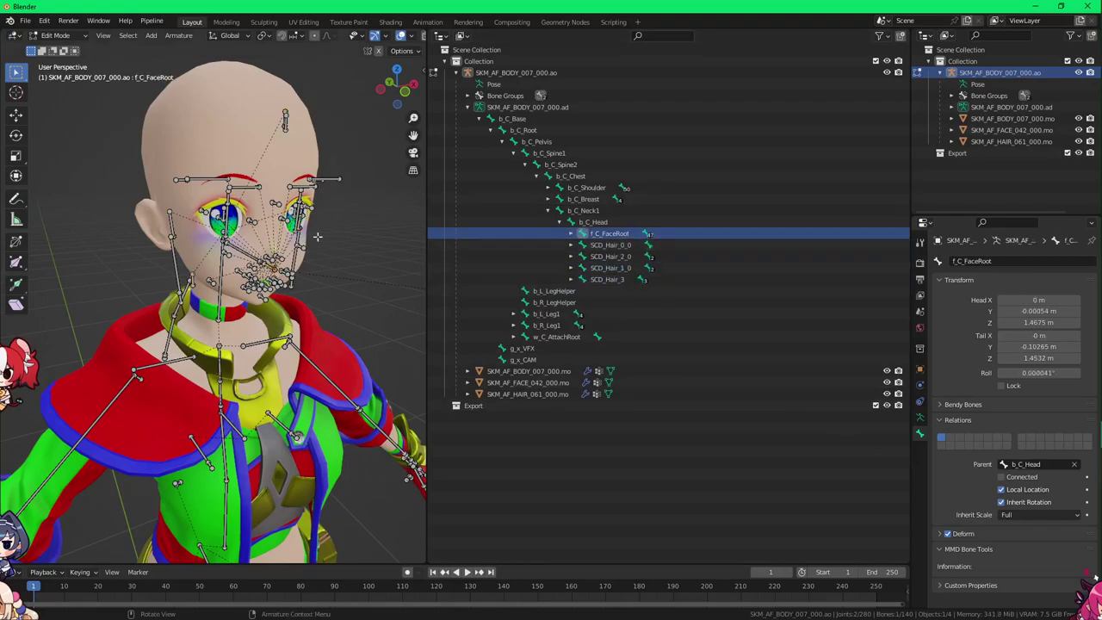
# Step: Deselect the bones, look over the armature and return to Object Mode
pyautogui.click(322, 253)
pyautogui.scroll(-1, 259, 271)
pyautogui.moveTo(228, 280); pyautogui.dragTo(245, 304, button='middle')
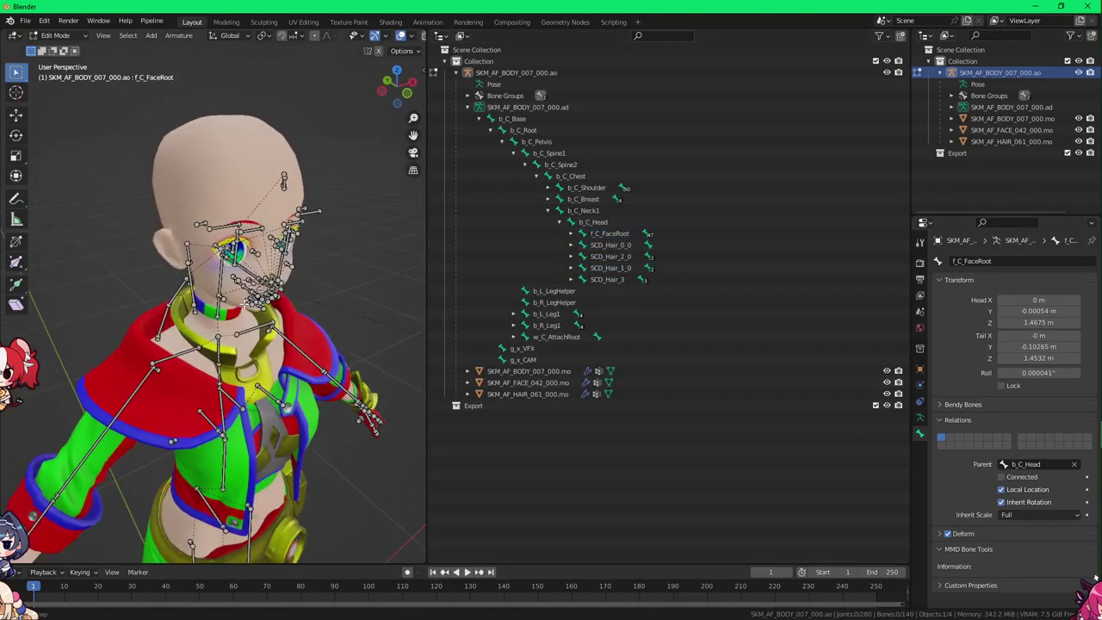
pyautogui.moveTo(370, 240); pyautogui.dragTo(269, 272, button='middle')
pyautogui.press('Tab')
pyautogui.scroll(-3, 269, 274)
pyautogui.keyDown('shift'); pyautogui.moveTo(278, 491); pyautogui.dragTo(283, 280, button='middle'); pyautogui.keyUp('shift')
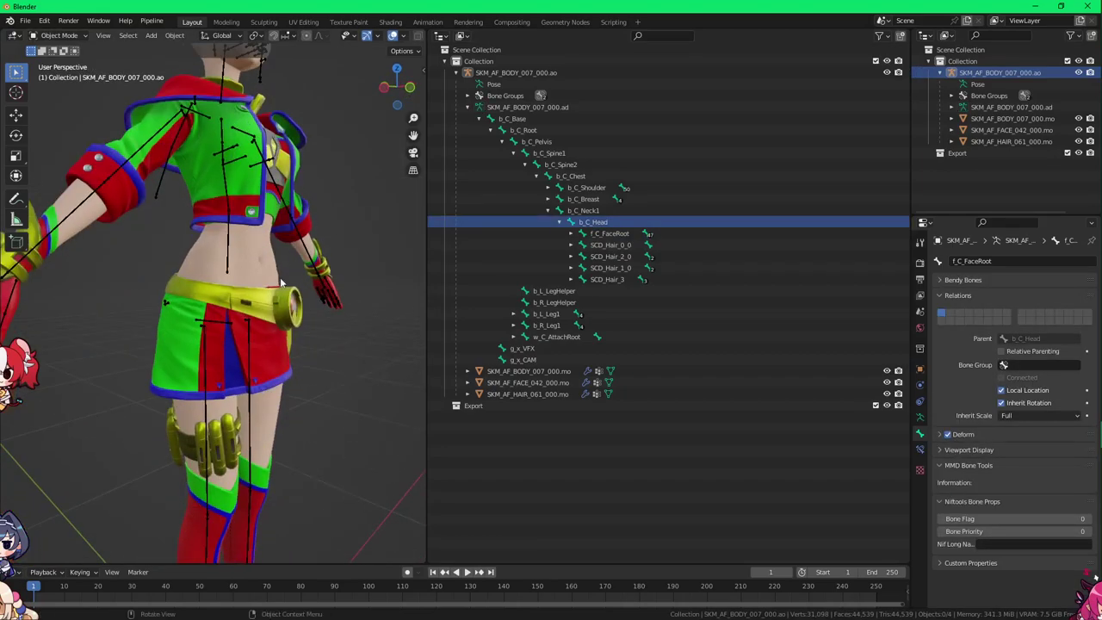
# Step: Set the hair mesh SKM_AF_HAIR_061_000.mo's location to Y -0.00054 m and Z 1.4675 m
pyautogui.scroll(-3, 291, 368)
pyautogui.hotkey('ctrl', 'Tab')
pyautogui.click(255, 520)
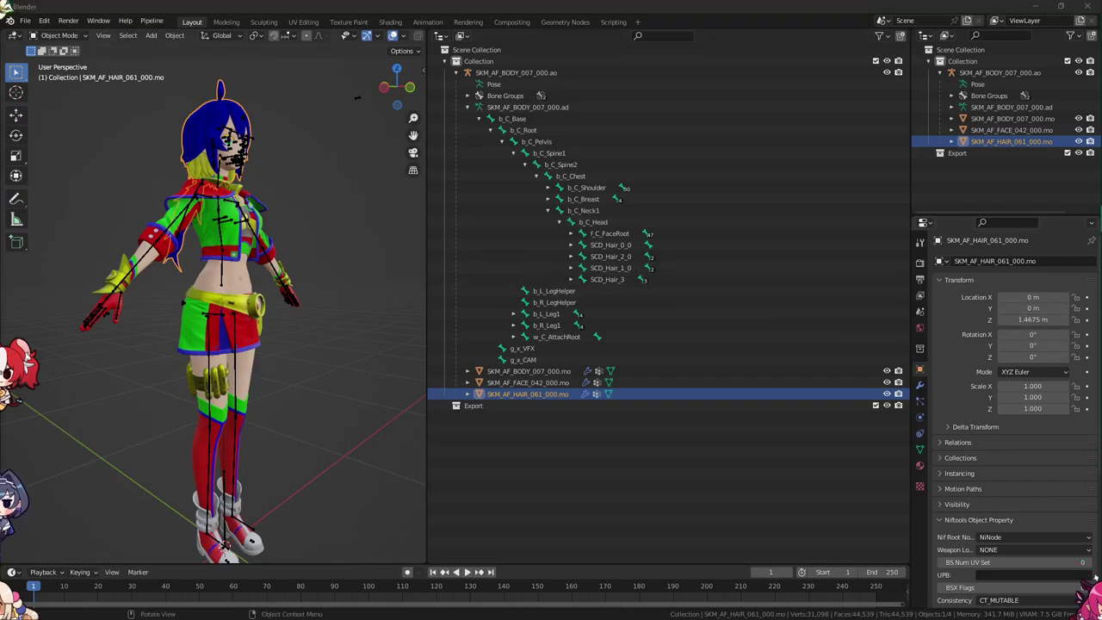
pyautogui.click(554, 5)
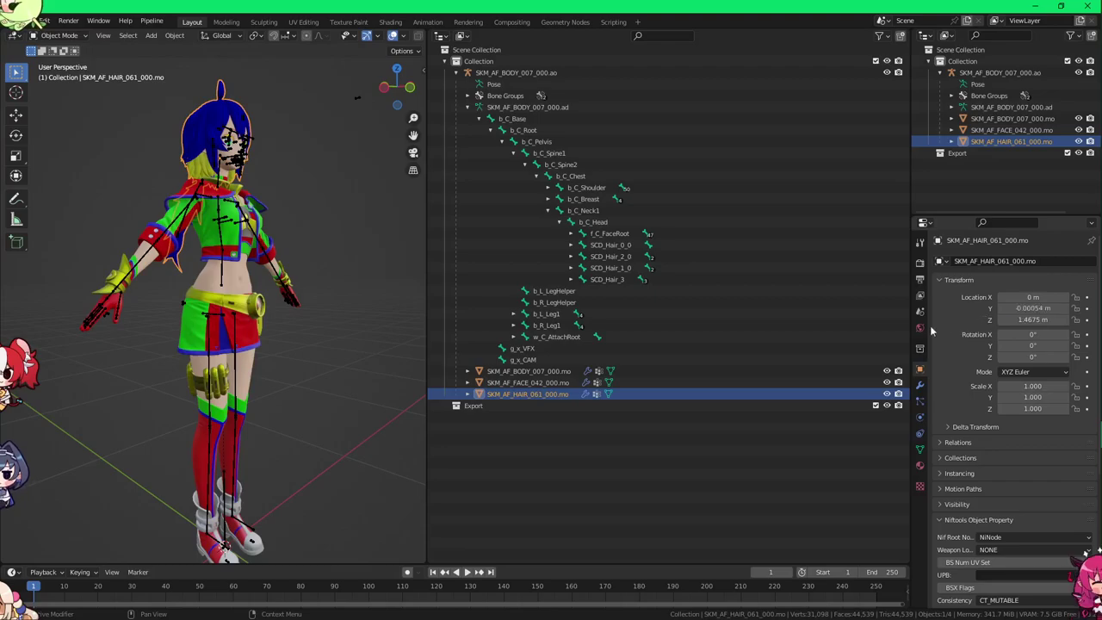
# Step: Check from the front and the side how the hair mesh fits the head
pyautogui.moveTo(349, 272); pyautogui.dragTo(291, 265, button='middle')
pyautogui.keyDown('shift'); pyautogui.moveTo(291, 216); pyautogui.dragTo(284, 345, button='middle'); pyautogui.keyUp('shift')
pyautogui.scroll(3, 284, 336)
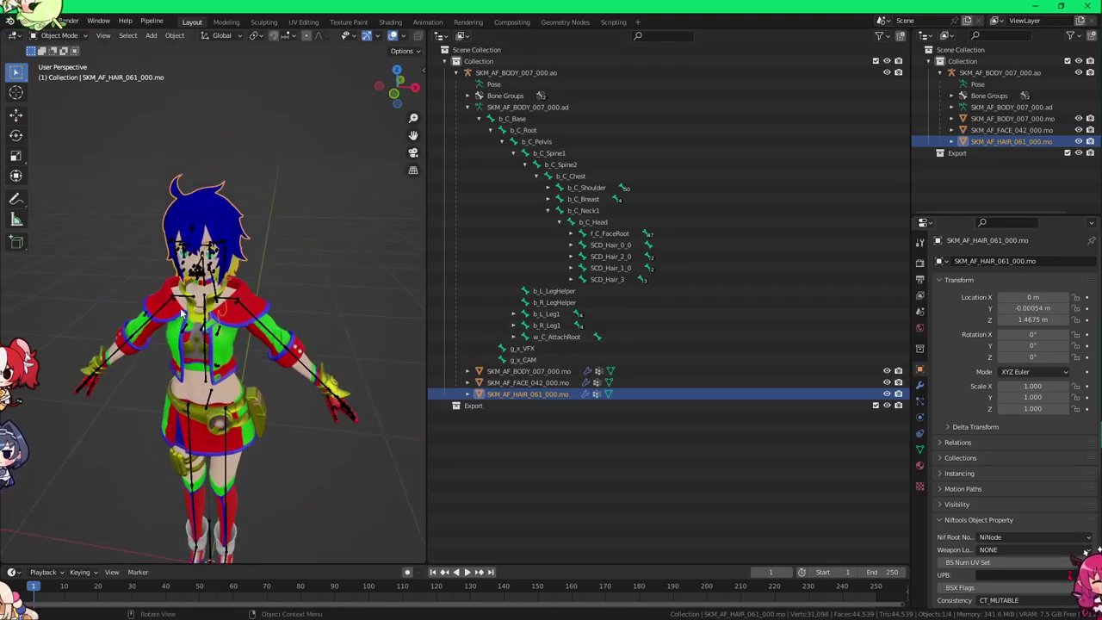
pyautogui.moveTo(267, 297); pyautogui.dragTo(172, 329, button='middle')
pyautogui.scroll(2, 230, 326)
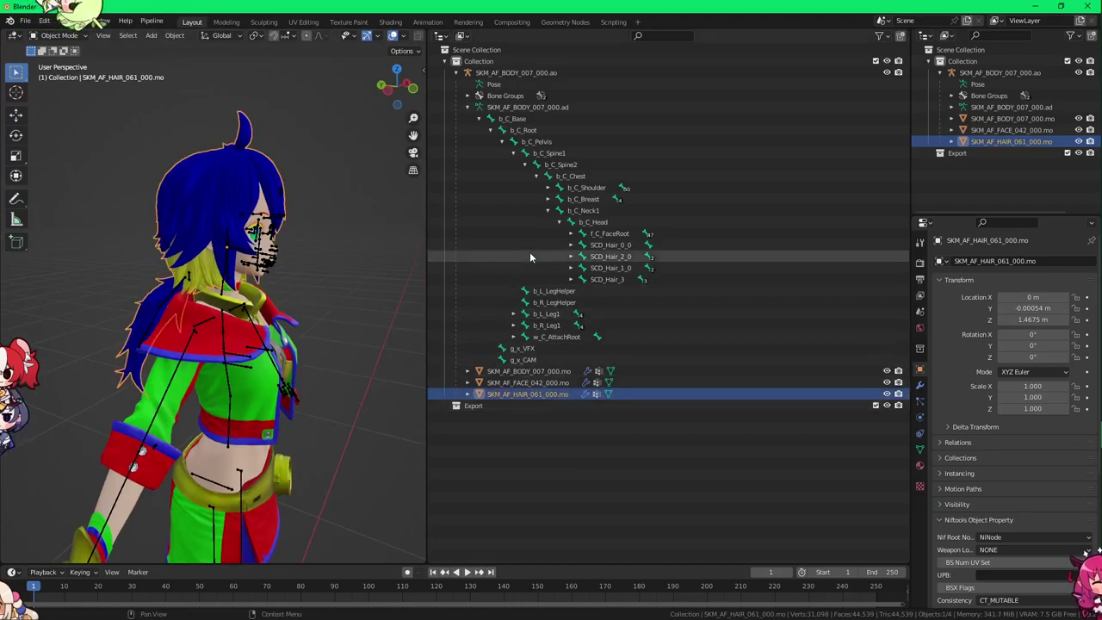
# Step: Add the body armature to the selection as the active object and collapse its bone tree
pyautogui.click(479, 75)
pyautogui.click(468, 107)
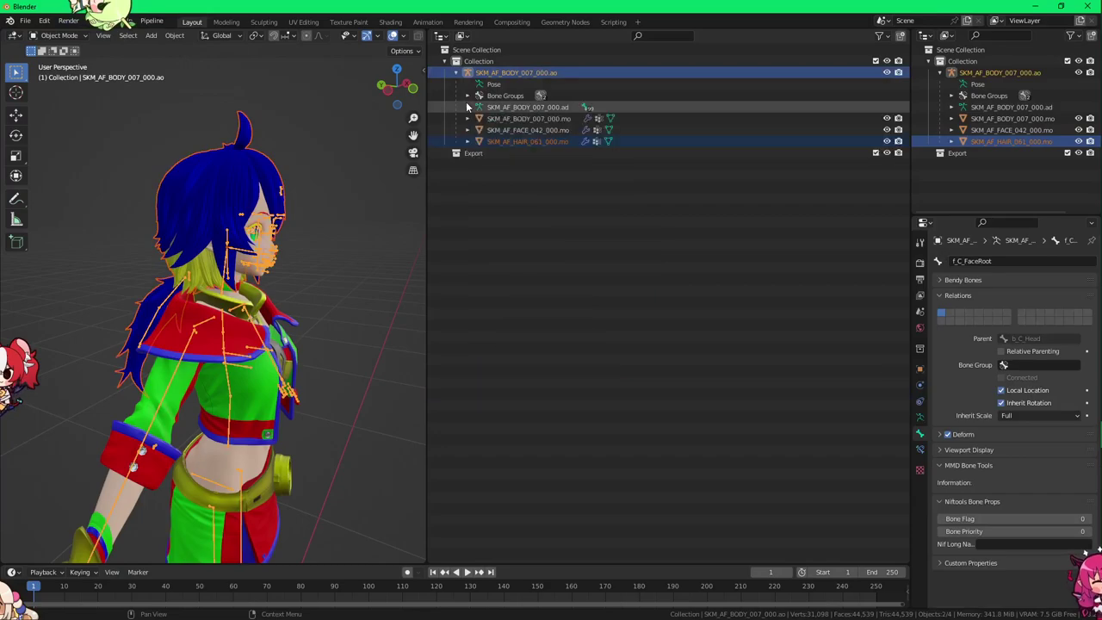
# Step: Parent the hair mesh SKM_AF_HAIR_061_000.mo to the body armature with Armature Deform
pyautogui.moveTo(273, 234); pyautogui.dragTo(292, 274, button='middle')
pyautogui.rightClick(295, 276)
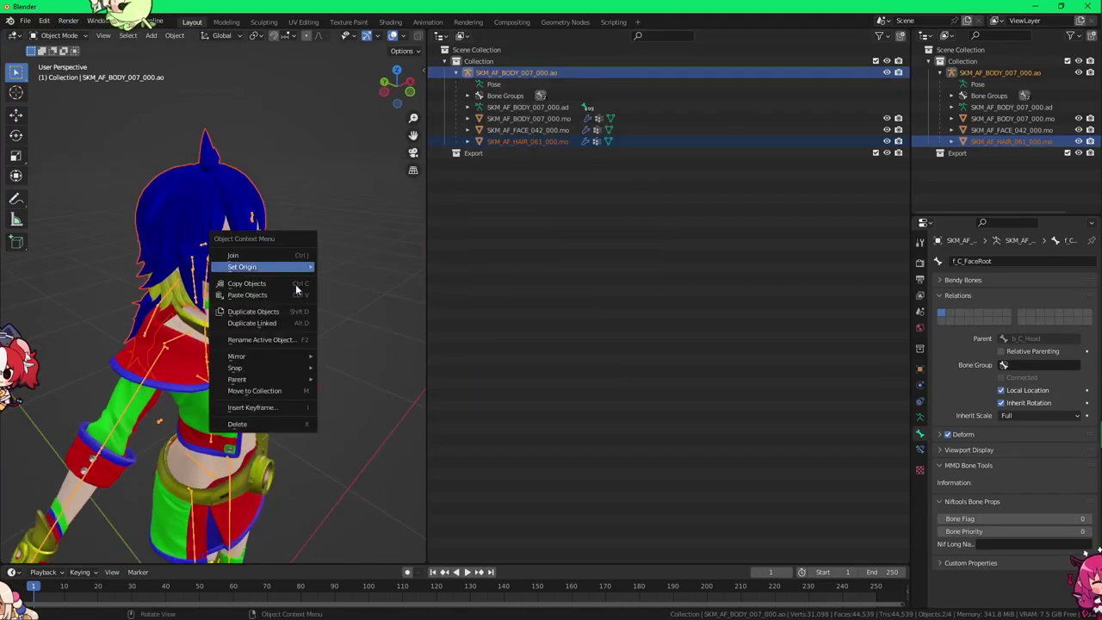
pyautogui.moveTo(286, 384)
pyautogui.click(354, 392)
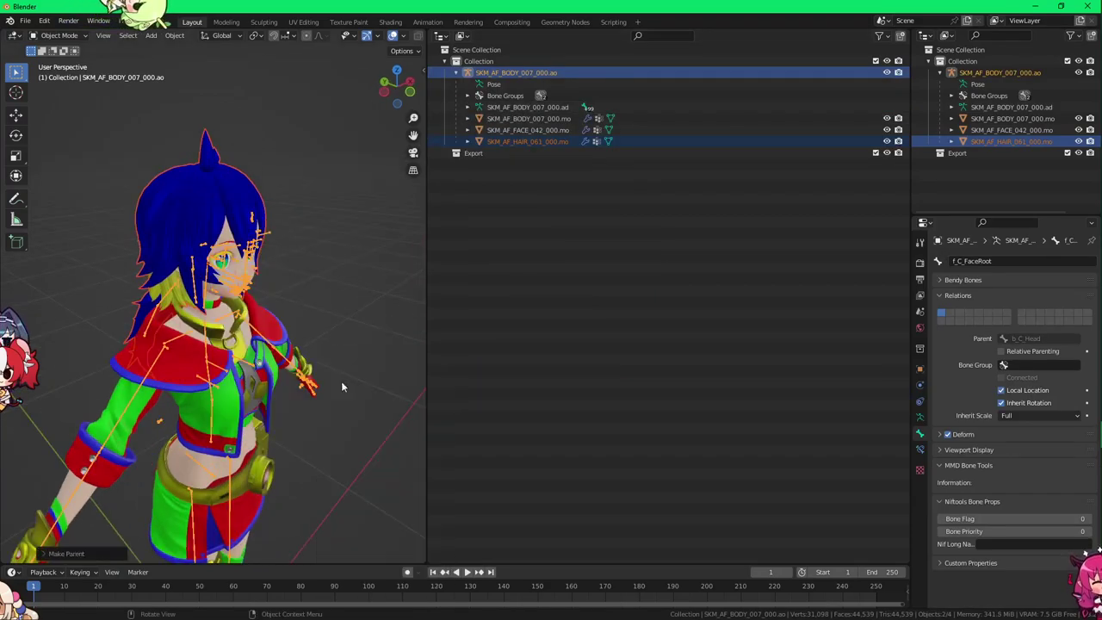
pyautogui.moveTo(341, 380); pyautogui.dragTo(297, 348, button='middle')
# Step: Test how the hair and face follow b_C_Neck1 by trial-rotating it in Pose Mode, cancel, and return to Object Mode
pyautogui.hotkey('ctrl', 'Tab')
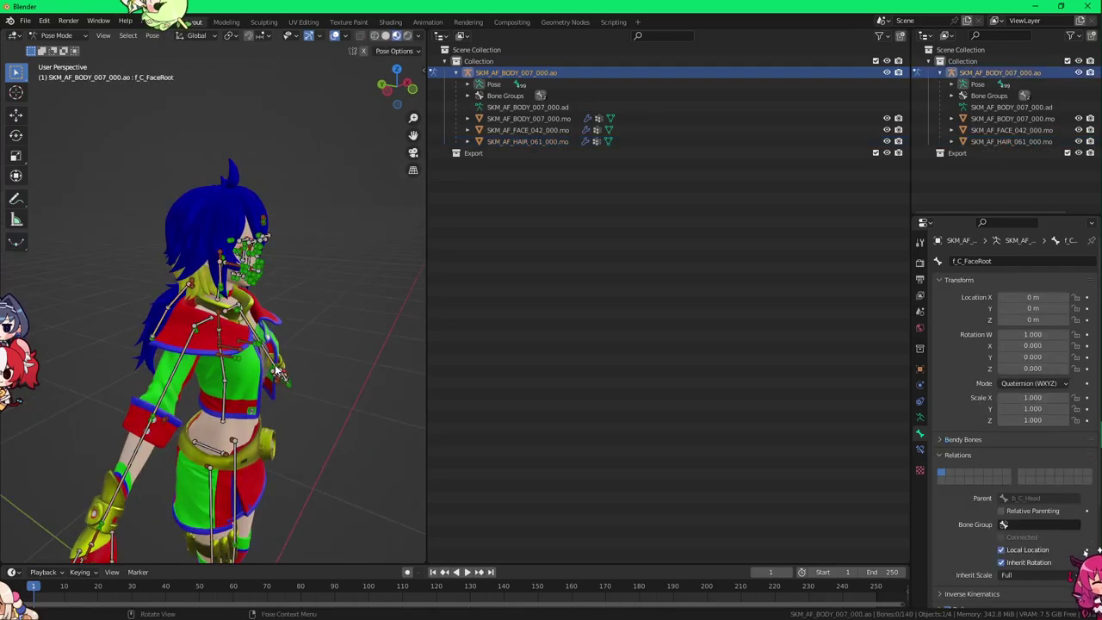
pyautogui.click(218, 297)
pyautogui.press('r')
pyautogui.press('r')
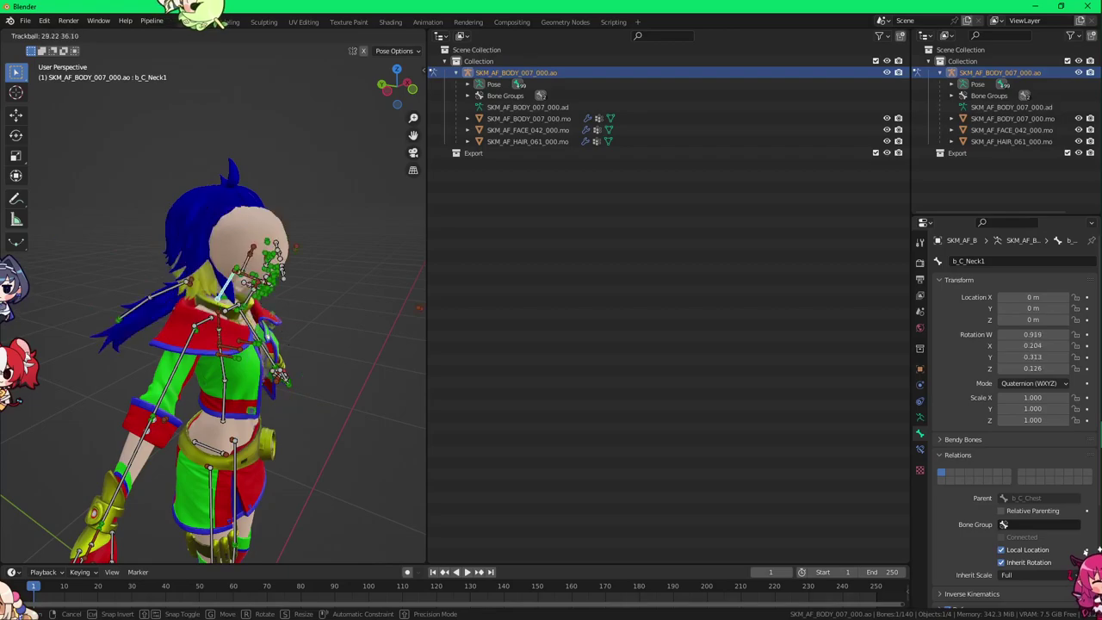
pyautogui.rightClick(273, 308)
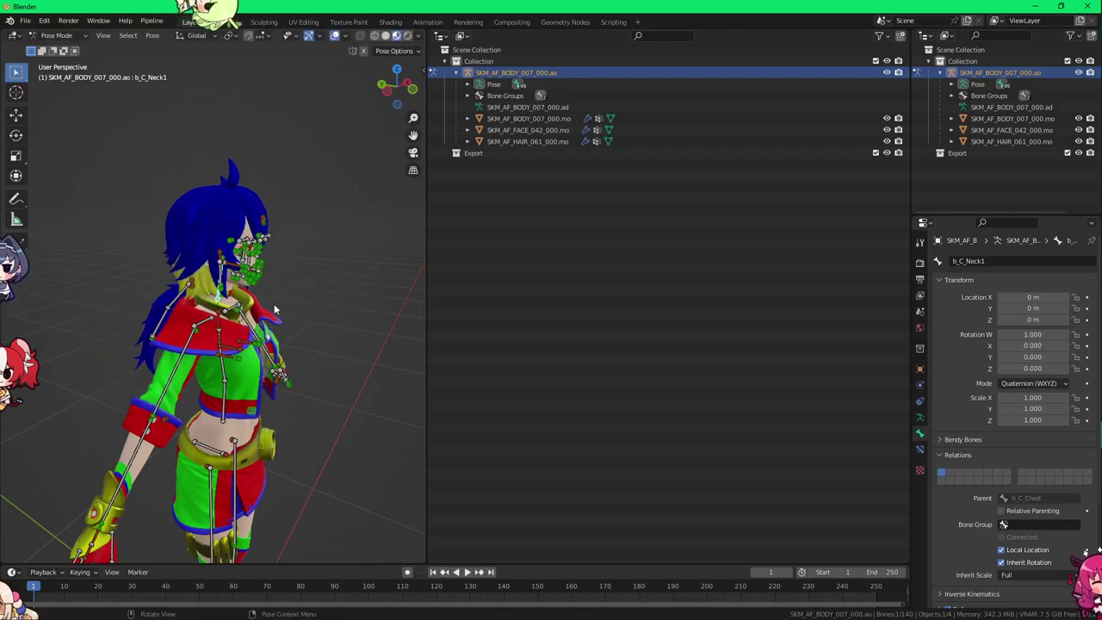
pyautogui.scroll(3, 286, 289)
pyautogui.moveTo(285, 289); pyautogui.dragTo(222, 247, button='middle')
pyautogui.hotkey('ctrl', 'Tab')
# Step: Compare the hair mesh's vertex groups with the armature's bone tree, select b_C_Head there and collapse the tree
pyautogui.click(273, 212)
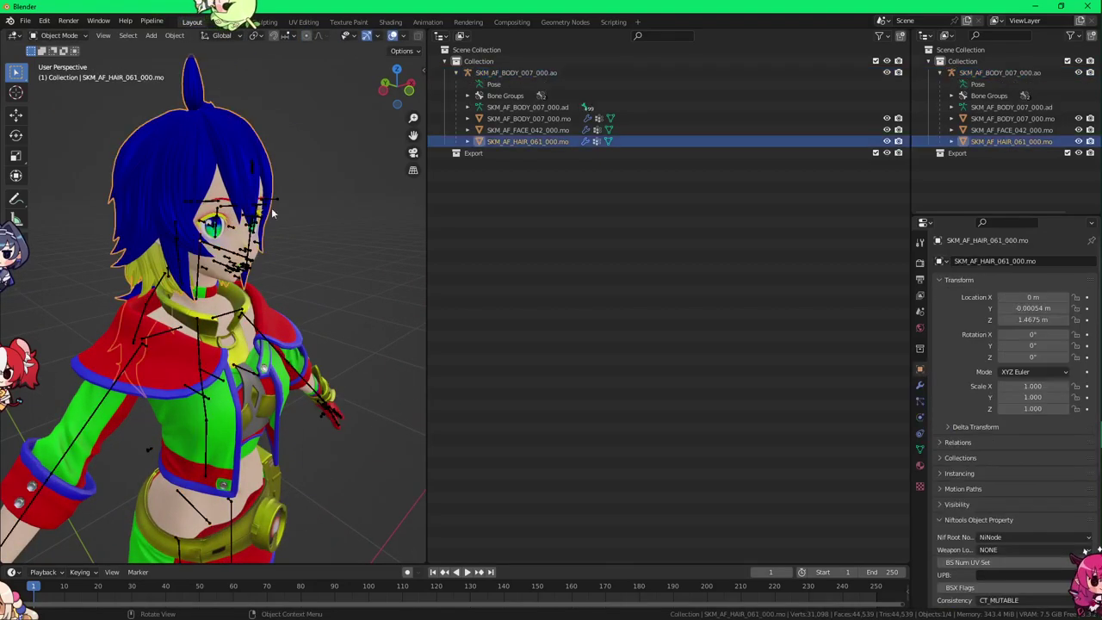
pyautogui.click(920, 449)
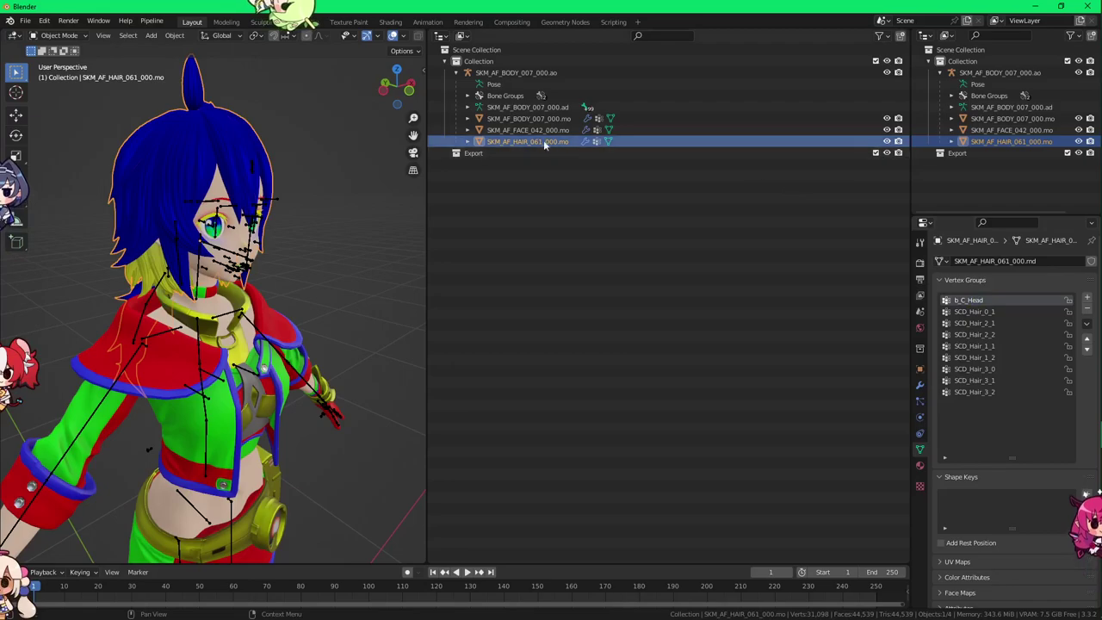
pyautogui.click(468, 106)
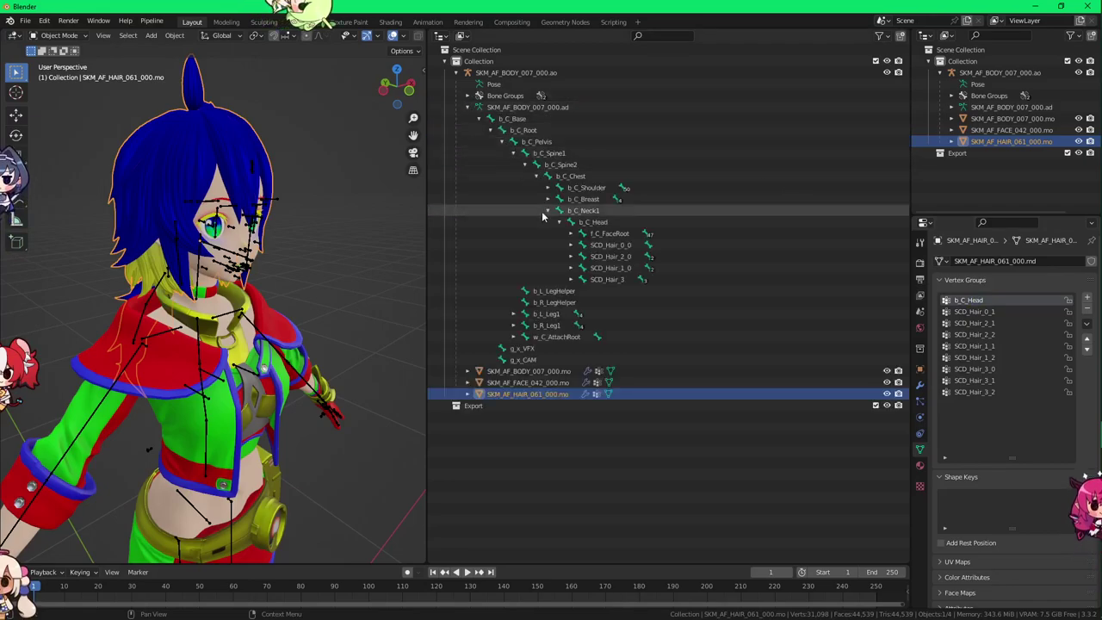
pyautogui.click(602, 224)
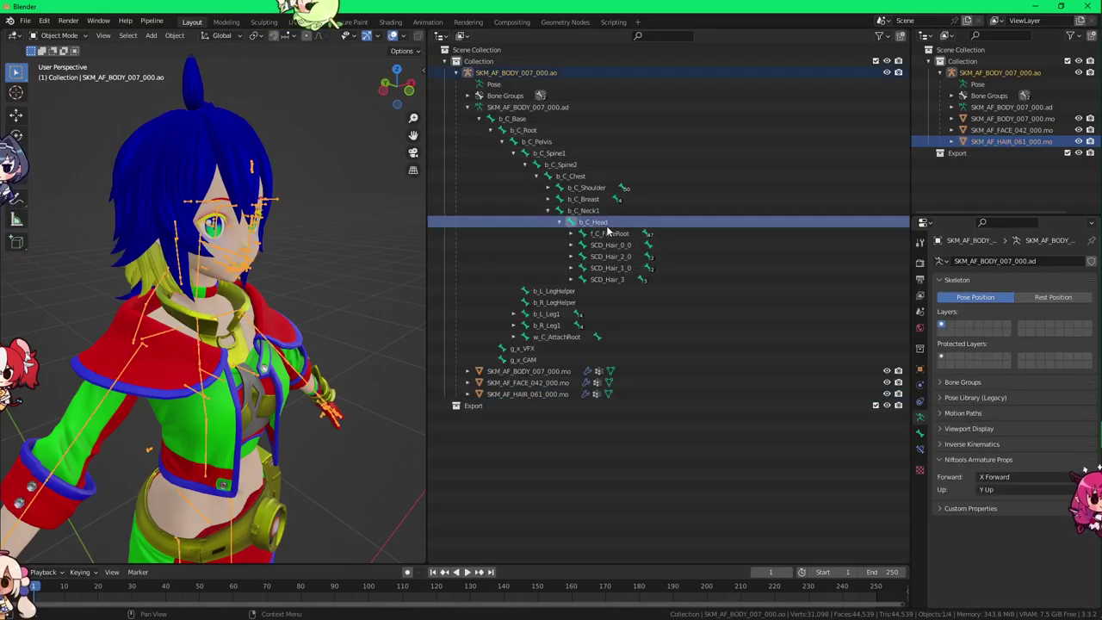
pyautogui.click(480, 119)
pyautogui.click(467, 107)
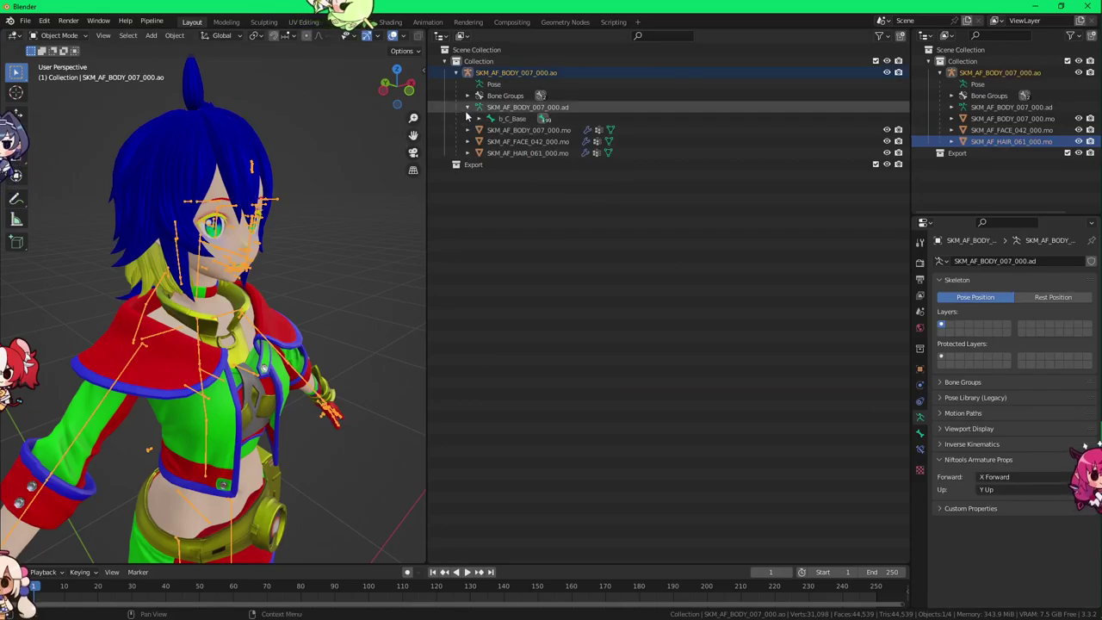
# Step: Trial-rotate b_C_Head in Pose Mode to check the head deformation, cancel the rotation, and deselect everything in Object Mode
pyautogui.click(253, 172)
pyautogui.hotkey('ctrl', 'Tab')
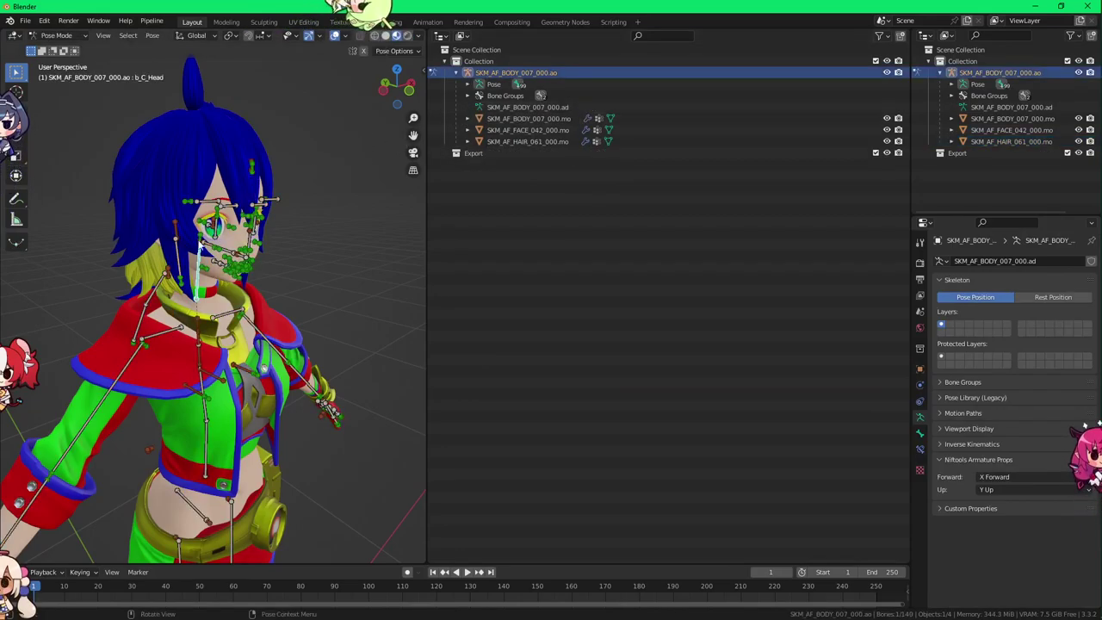
pyautogui.press('r')
pyautogui.press('r')
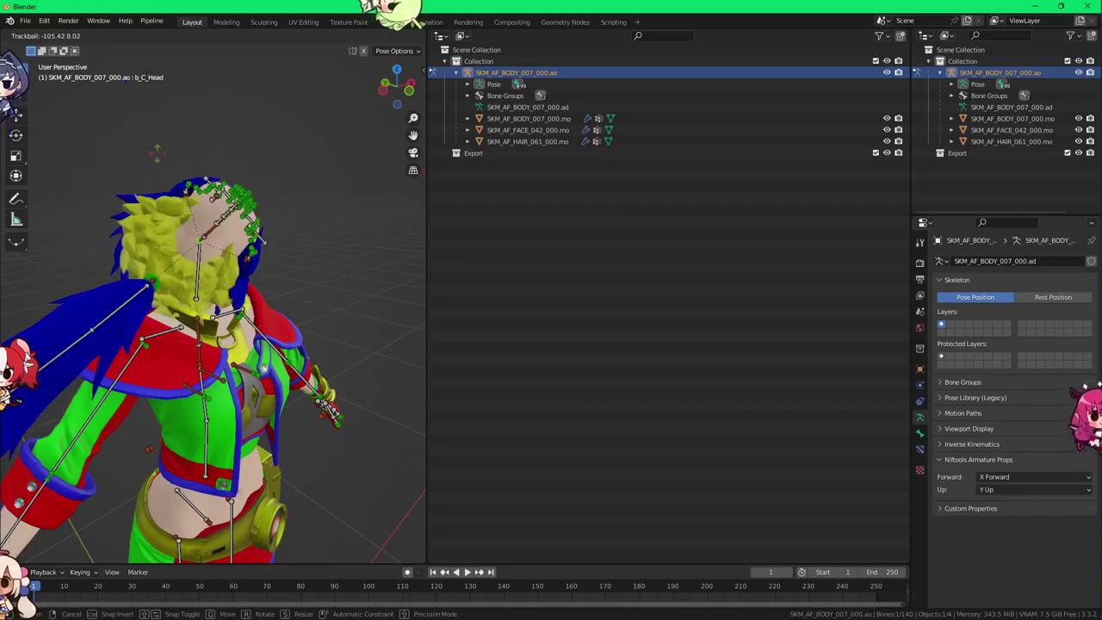
pyautogui.rightClick(236, 217)
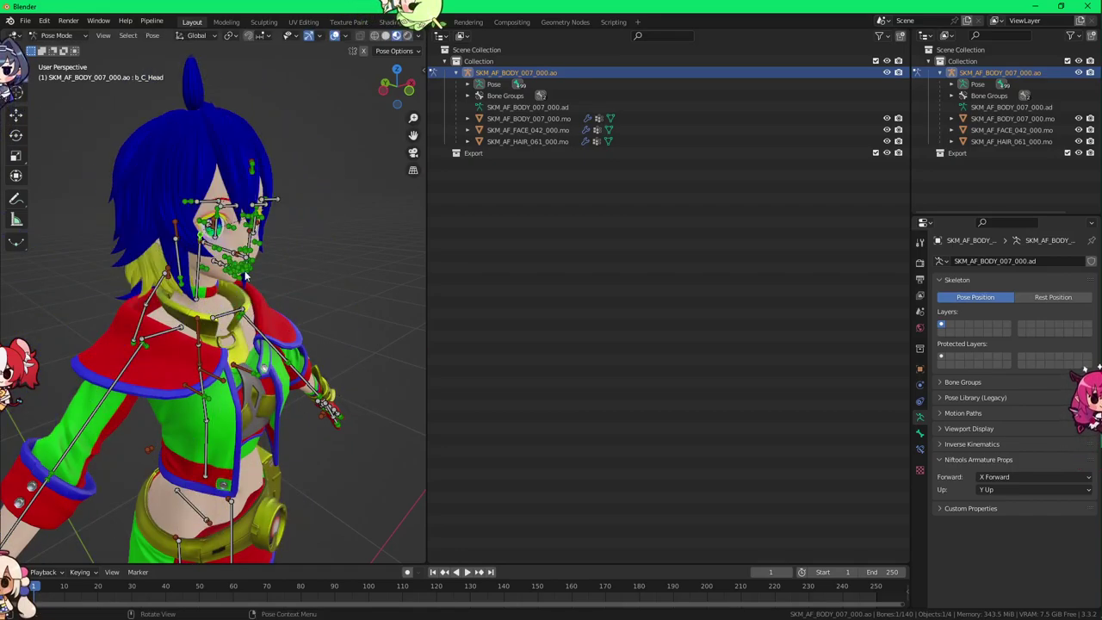
pyautogui.scroll(-3, 320, 281)
pyautogui.hotkey('ctrl', 'Tab')
pyautogui.moveTo(320, 281); pyautogui.dragTo(317, 328, button='middle')
pyautogui.click(319, 298)
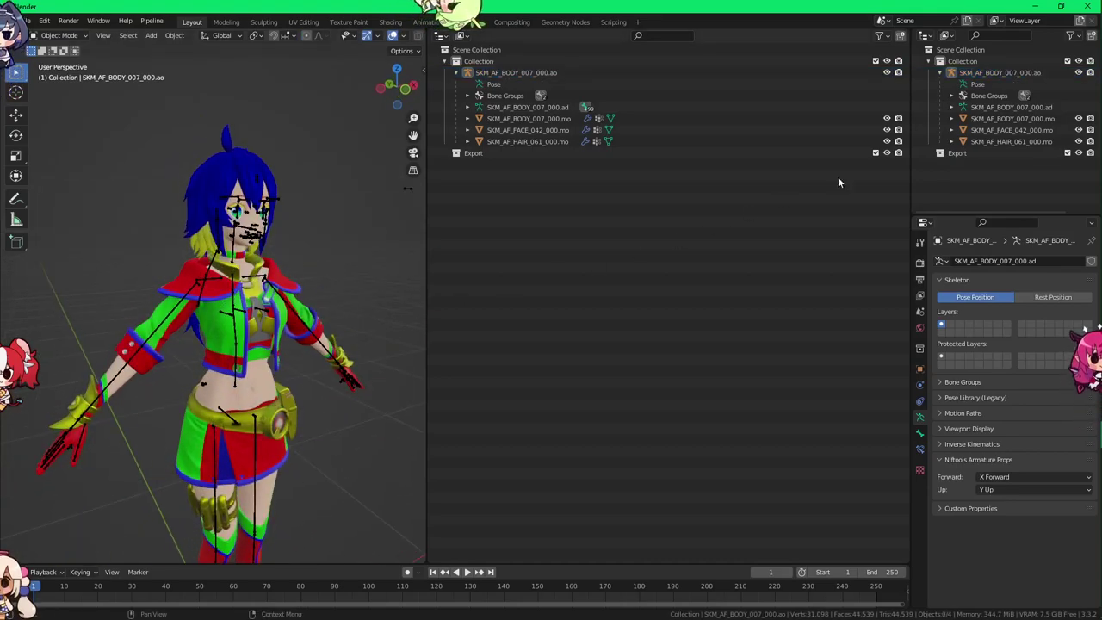
# Step: Join the hair and face meshes into the body mesh SKM_AF_BODY_007_000.mo and deselect it
pyautogui.click(1001, 142)
pyautogui.keyDown('shift'); pyautogui.click(1004, 120); pyautogui.keyUp('shift')
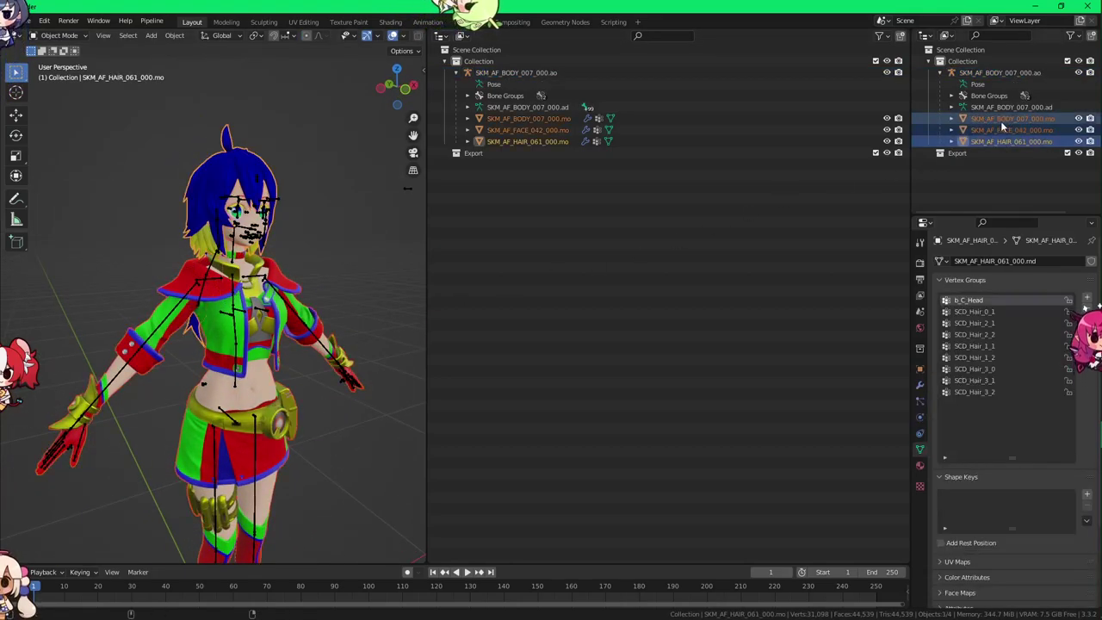
pyautogui.keyDown('shift'); pyautogui.moveTo(249, 336); pyautogui.dragTo(238, 295, button='middle'); pyautogui.keyUp('shift')
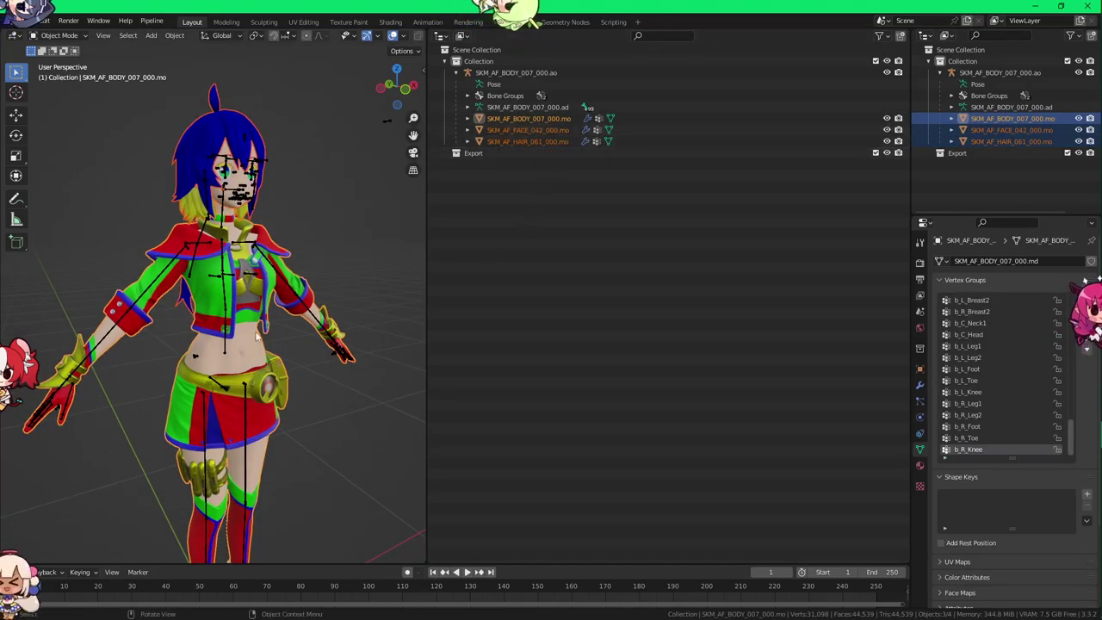
pyautogui.rightClick(256, 328)
pyautogui.moveTo(256, 324)
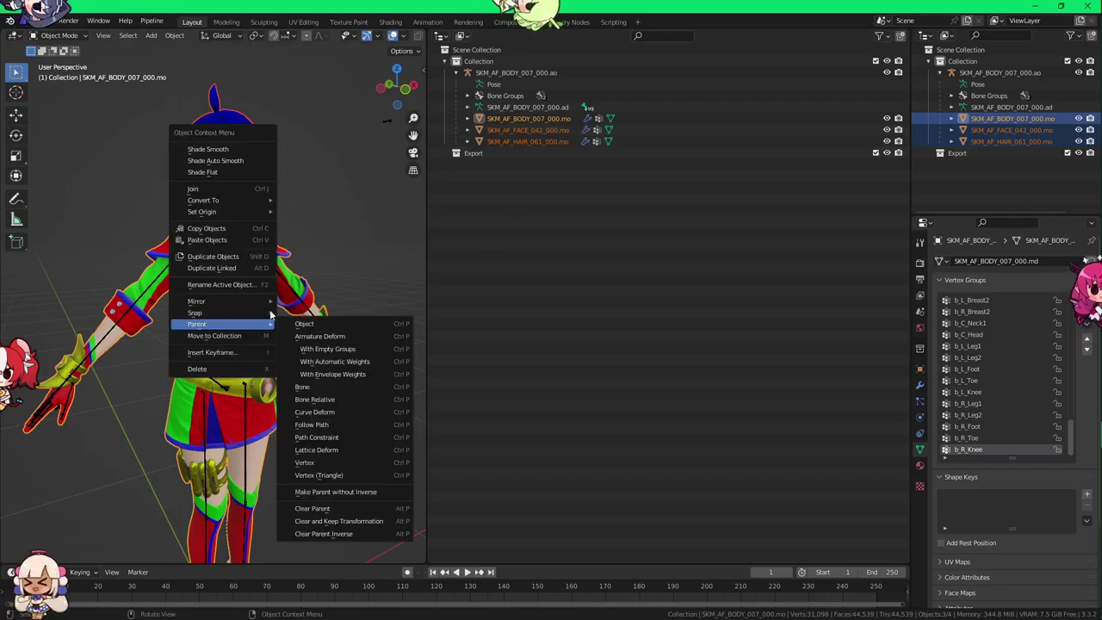
pyautogui.click(225, 189)
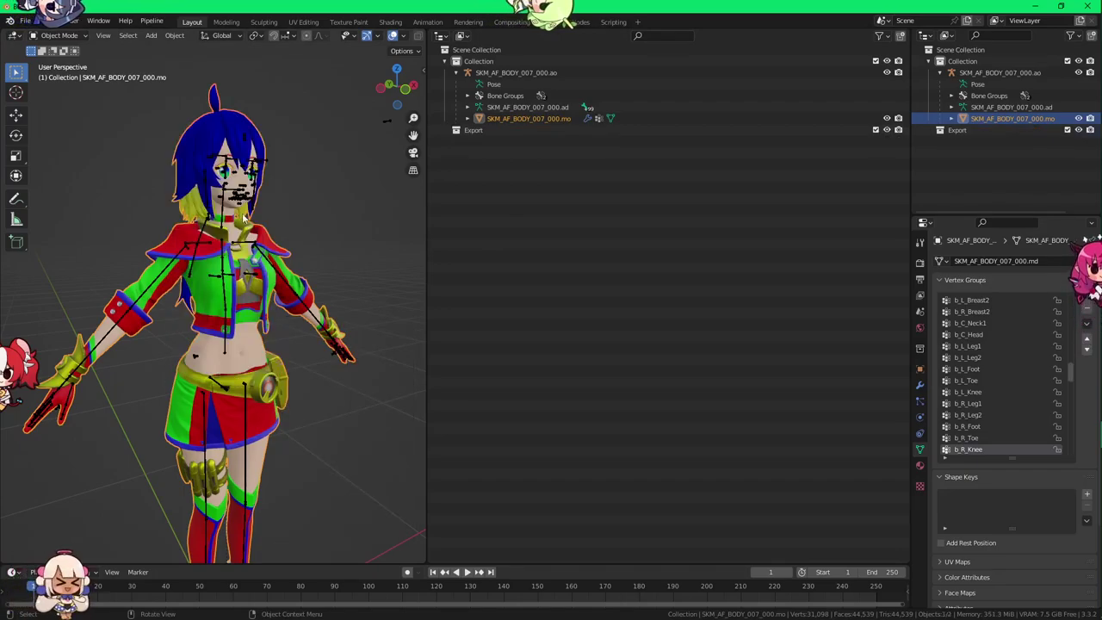
pyautogui.scroll(-2, 250, 217)
pyautogui.moveTo(343, 253); pyautogui.dragTo(343, 253)
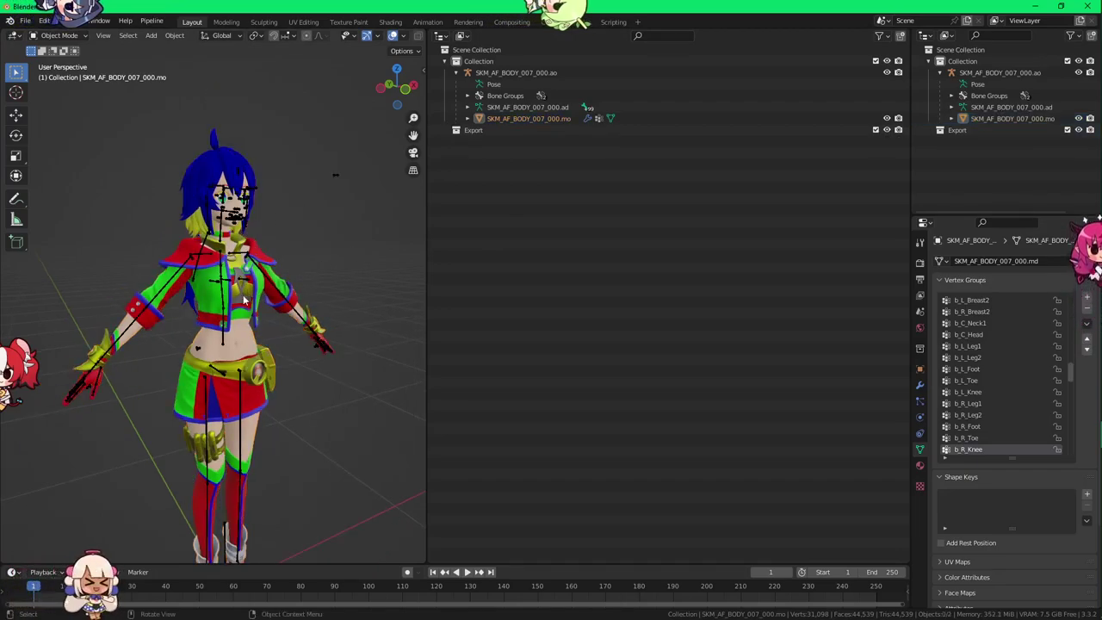
# Step: Check the joined mesh by trial-rotating b_C_Neck1 in Pose Mode, cancel the rotation and go back to Object Mode
pyautogui.click(246, 284)
pyautogui.hotkey('ctrl', 'Tab')
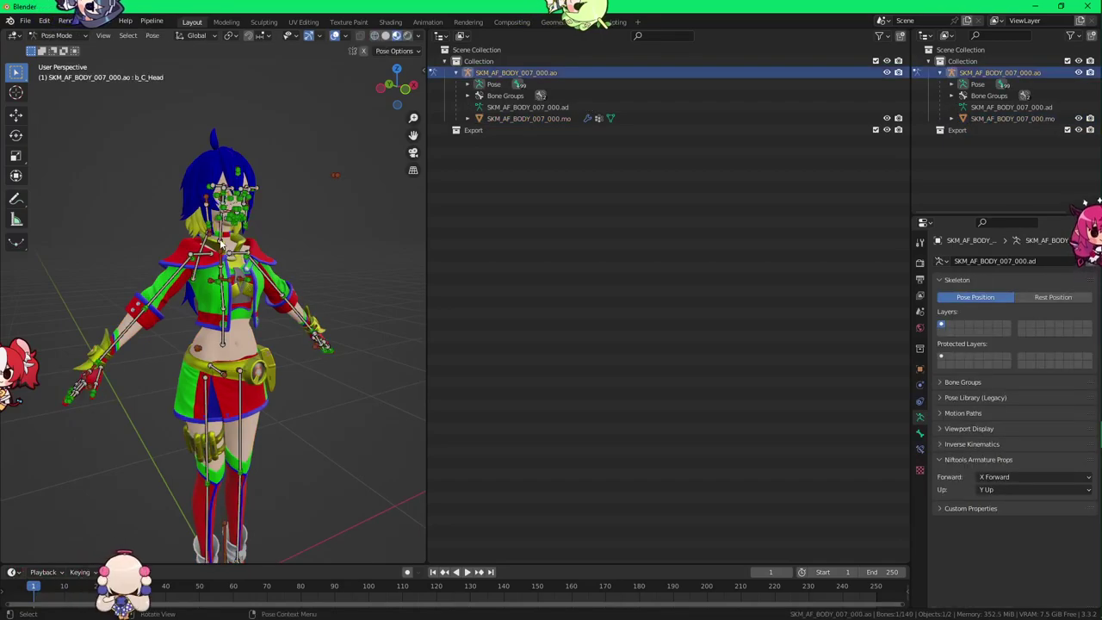
pyautogui.click(221, 244)
pyautogui.press('r')
pyautogui.press('r')
pyautogui.rightClick(214, 280)
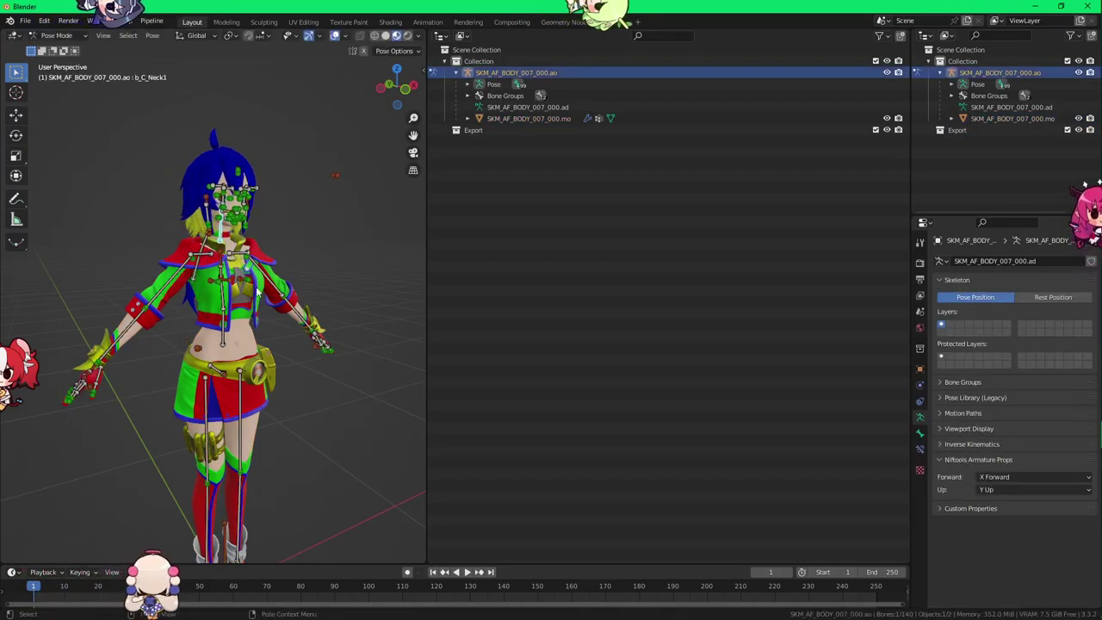
pyautogui.hotkey('ctrl', 'Tab')
# Step: Delete the b_C_Shoulder bone from the body armature in Edit Mode
pyautogui.scroll(8, 379, 226)
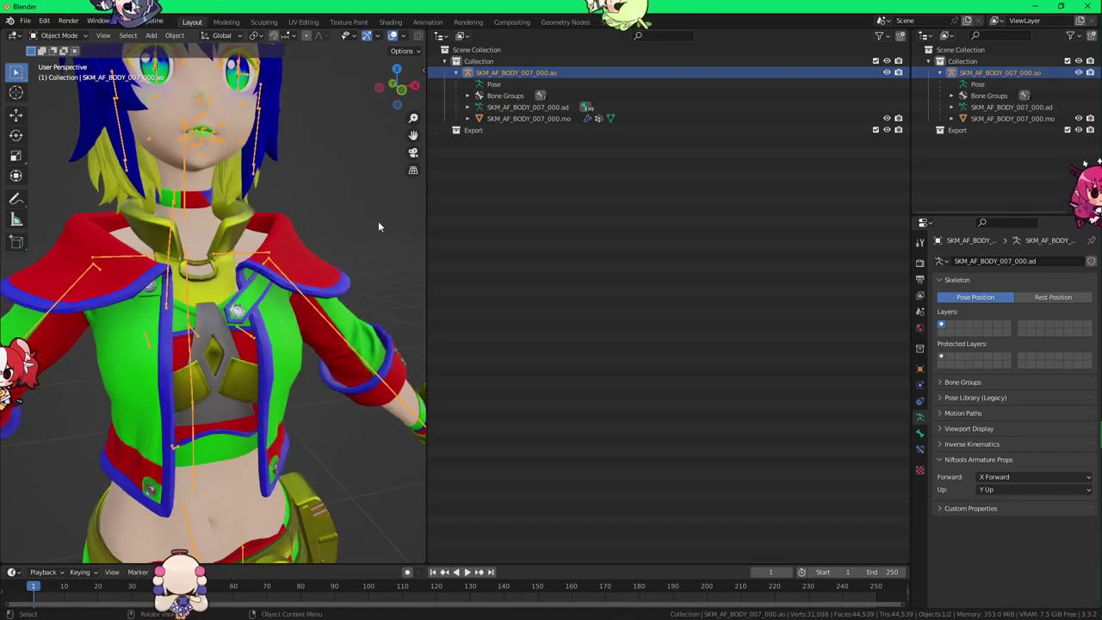
pyautogui.keyDown('shift'); pyautogui.click(468, 106); pyautogui.keyUp('shift')
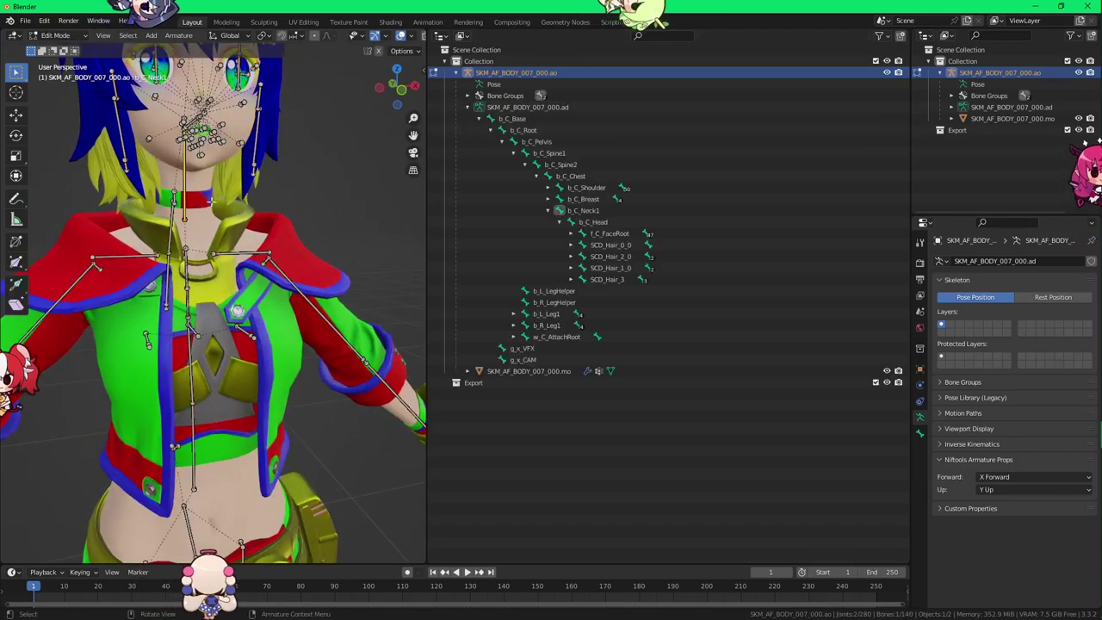
pyautogui.press('Tab')
pyautogui.click(221, 299)
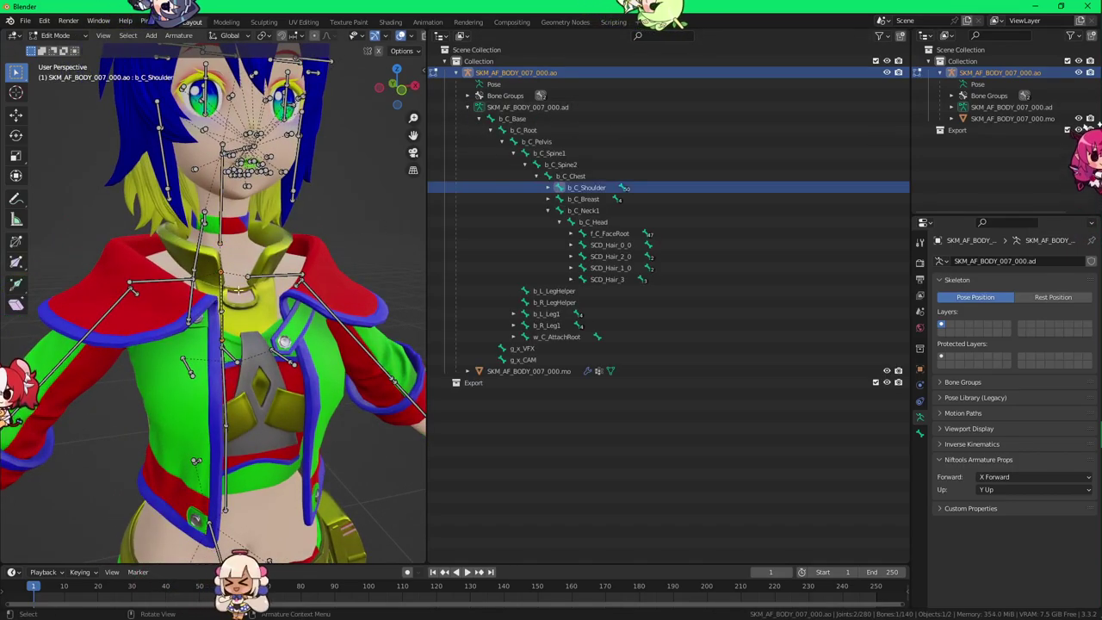
pyautogui.click(547, 187)
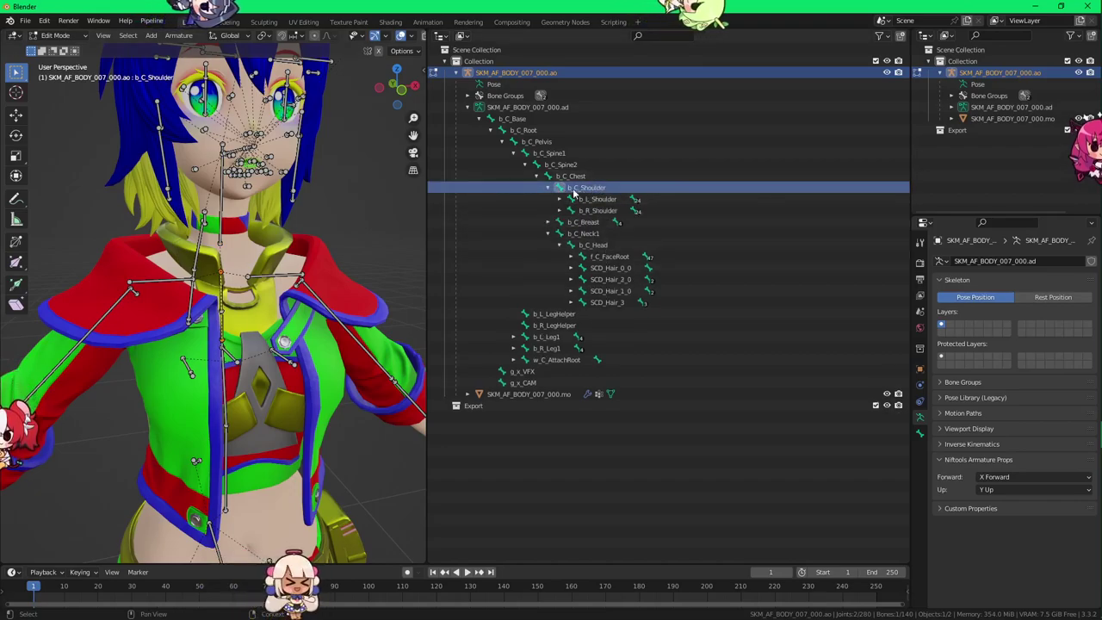
pyautogui.rightClick(297, 245)
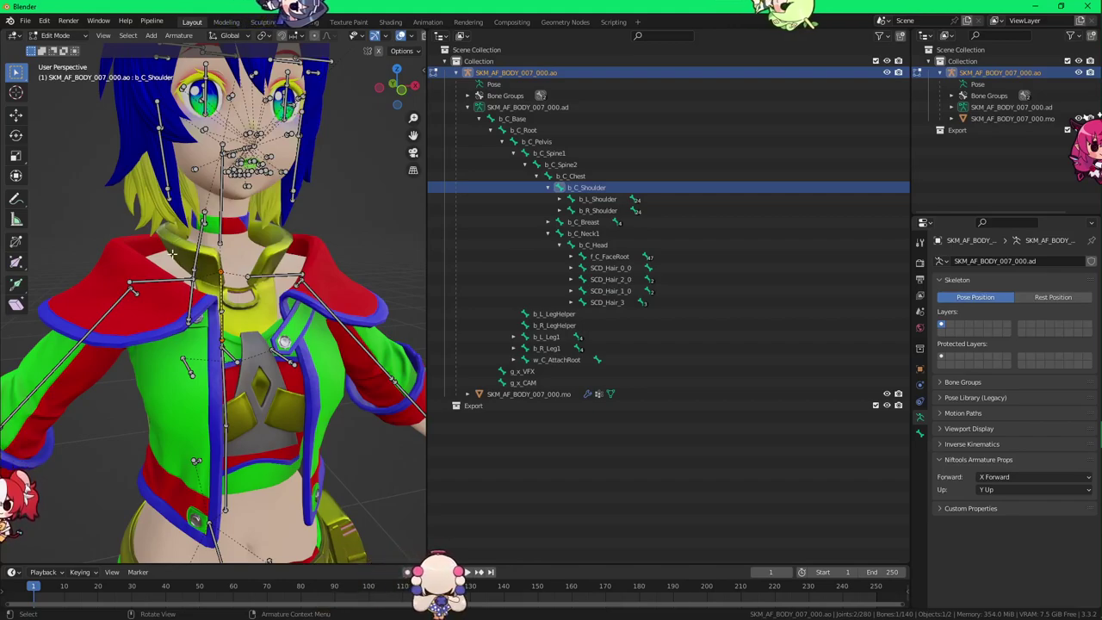
pyautogui.press('x')
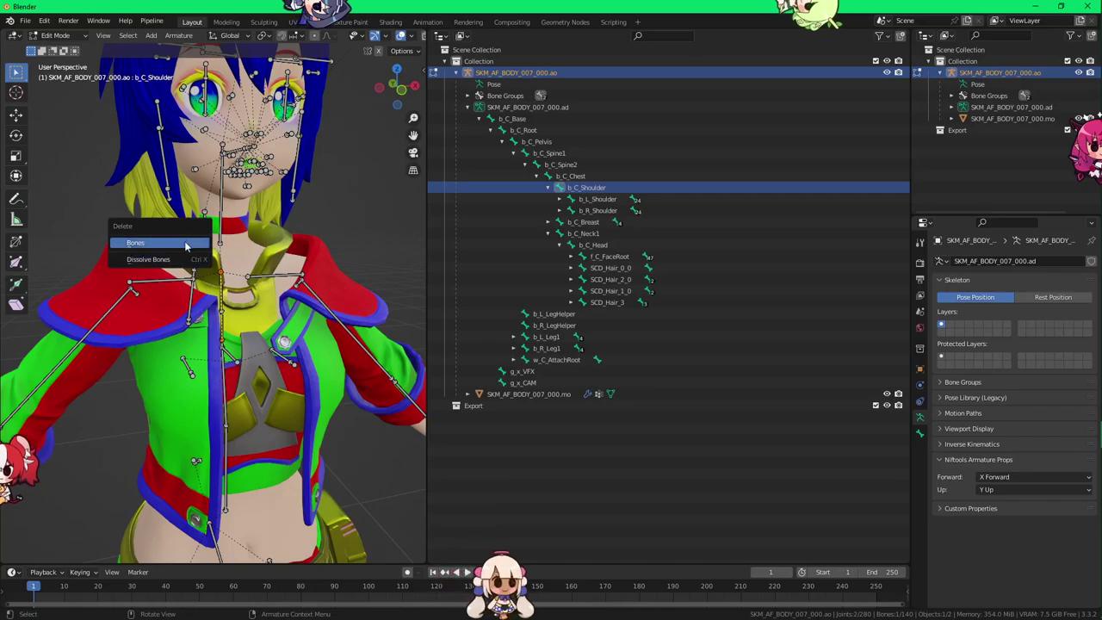
pyautogui.click(186, 246)
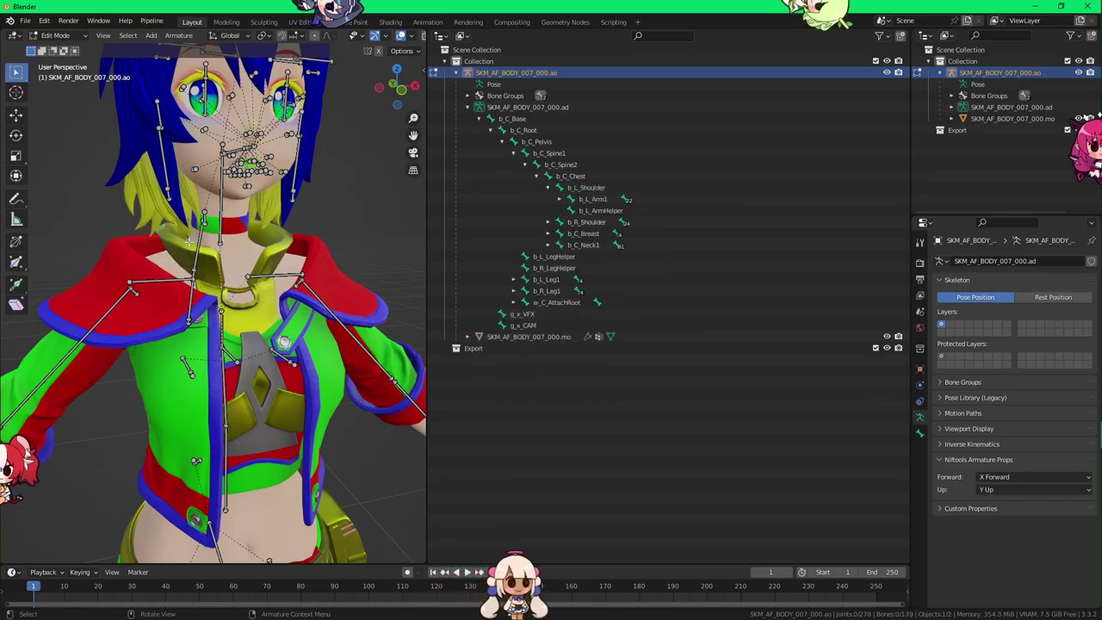
# Step: Check the parent of b_L_Shoulder in its bone properties, and widen the 3D viewport to look over the armature
pyautogui.click(587, 189)
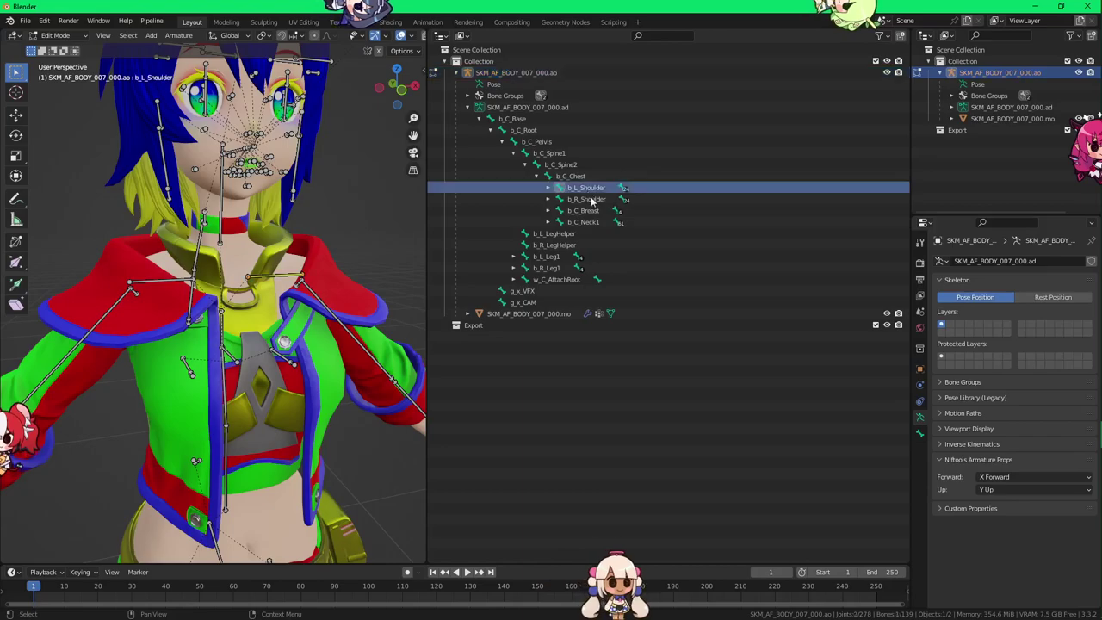
pyautogui.click(920, 434)
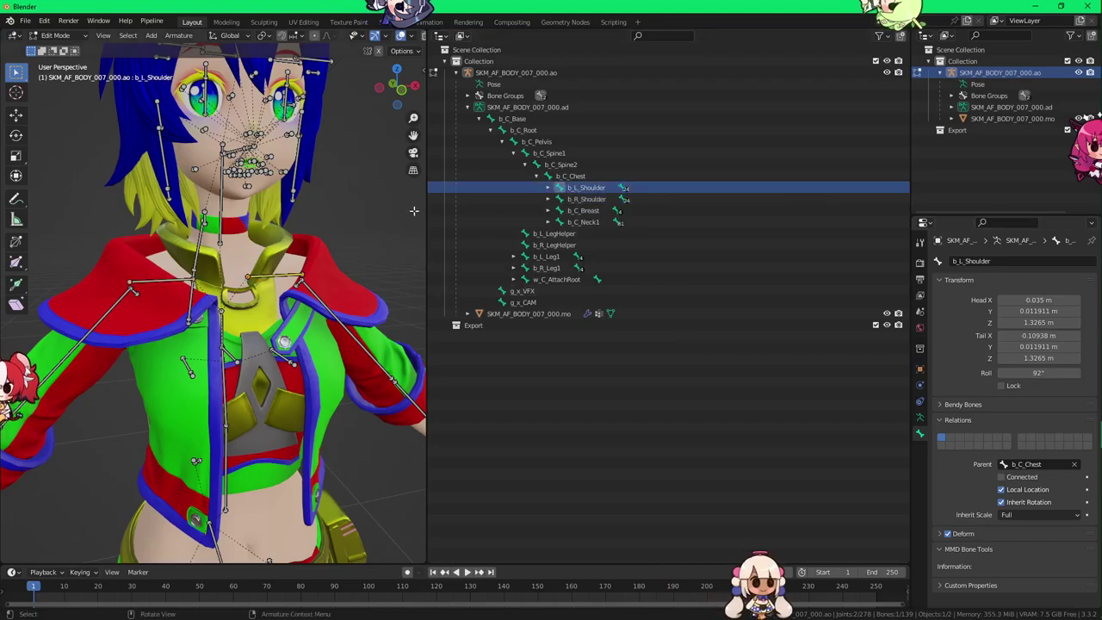
pyautogui.moveTo(428, 212); pyautogui.dragTo(642, 214)
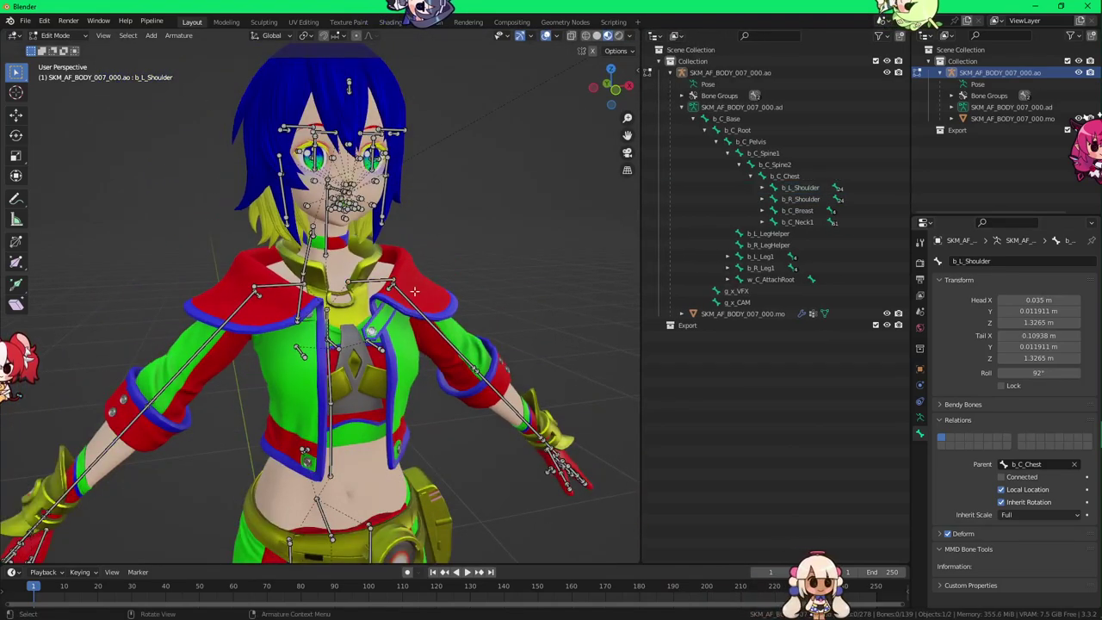
pyautogui.scroll(-4, 414, 291)
pyautogui.moveTo(415, 291); pyautogui.dragTo(652, 185, button='middle')
# Step: Select the joined body mesh in Object Mode and turn the large outliner area into a Shader Editor, widened over the 3D viewport
pyautogui.hotkey('ctrl', 'Tab')
pyautogui.click(448, 322)
pyautogui.click(330, 293)
pyautogui.scroll(3, 343, 278)
pyautogui.click(654, 37)
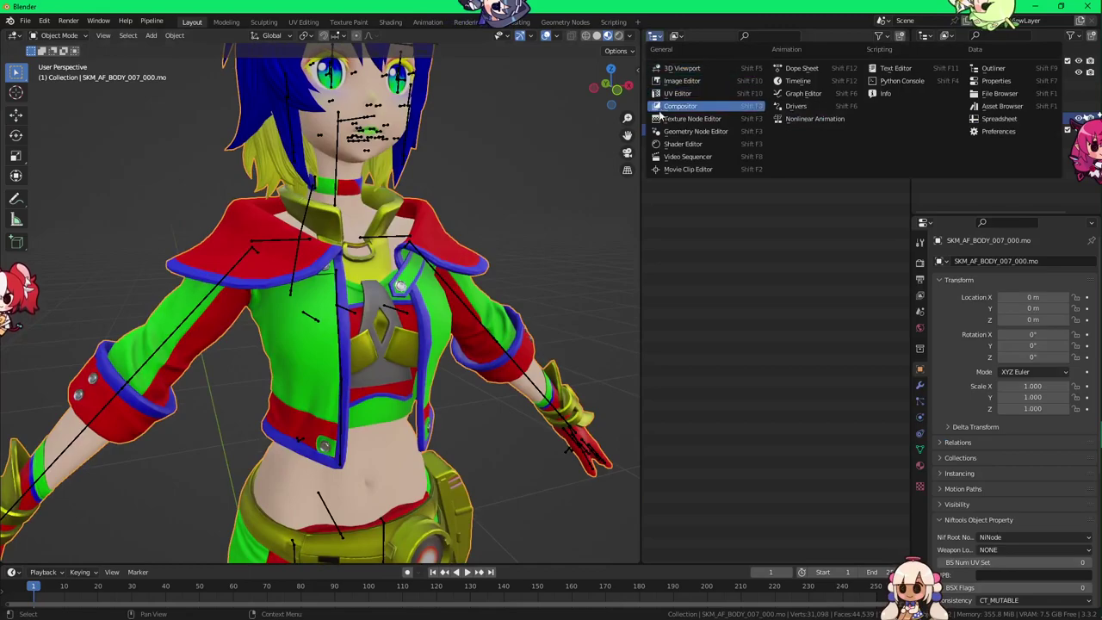
pyautogui.click(663, 151)
pyautogui.moveTo(642, 194); pyautogui.dragTo(366, 196)
pyautogui.moveTo(353, 258); pyautogui.dragTo(346, 305, button='middle')
pyautogui.moveTo(635, 342); pyautogui.dragTo(692, 285, button='middle')
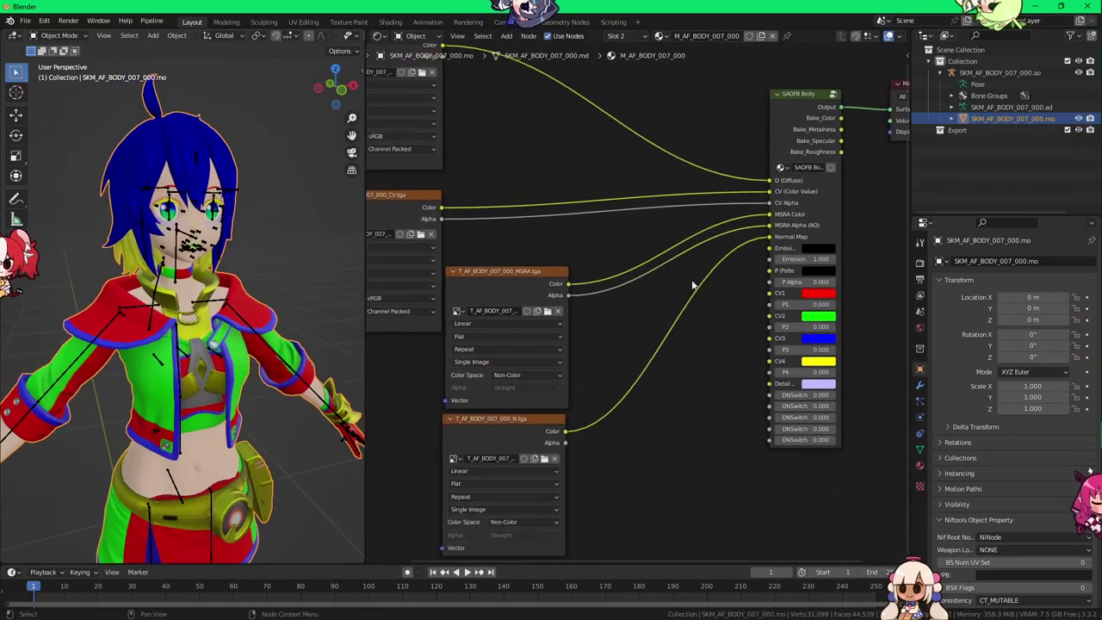
# Step: Show the body mesh's materials in an enlarged slot list and bring up the node setup of M_AF_BODY_007_000
pyautogui.click(919, 465)
pyautogui.moveTo(1018, 317); pyautogui.dragTo(1020, 342)
pyautogui.click(982, 264)
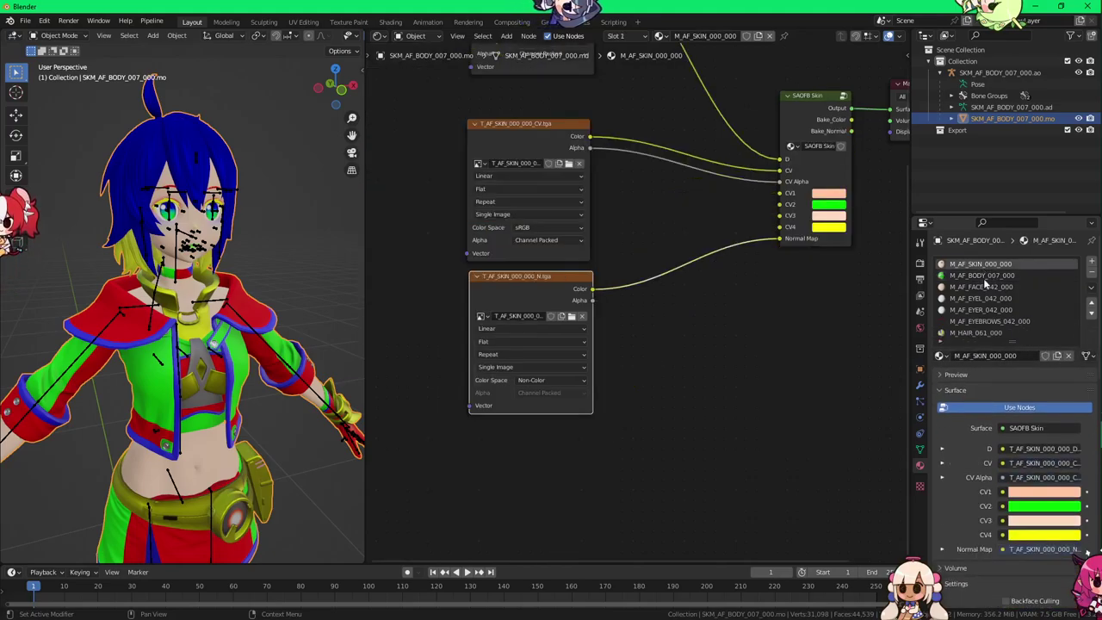
pyautogui.click(982, 287)
pyautogui.click(982, 274)
pyautogui.scroll(4, 660, 268)
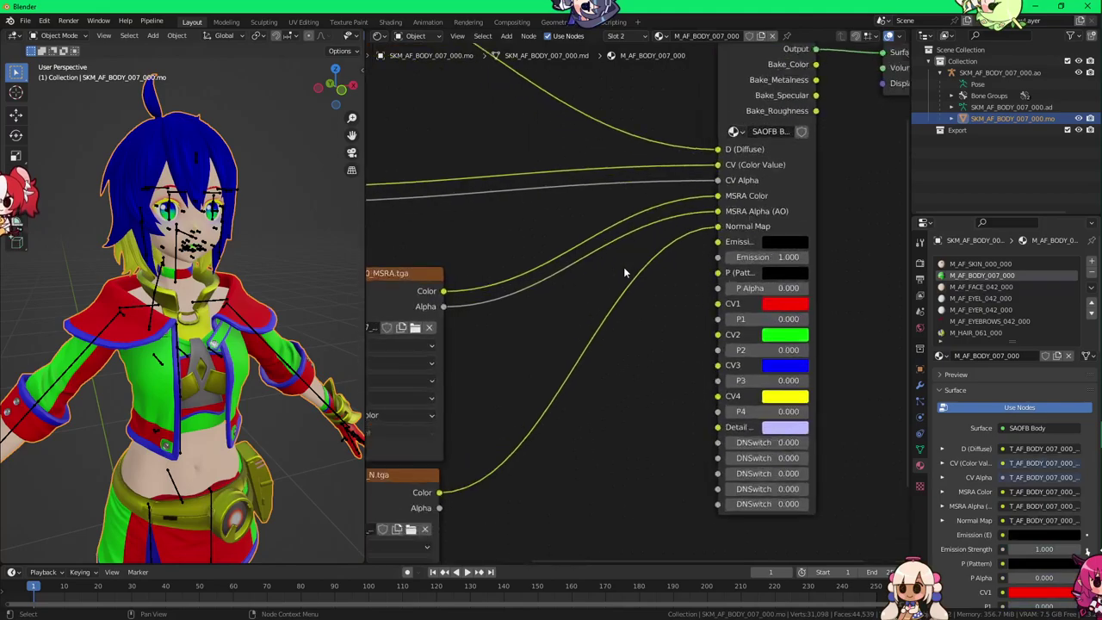
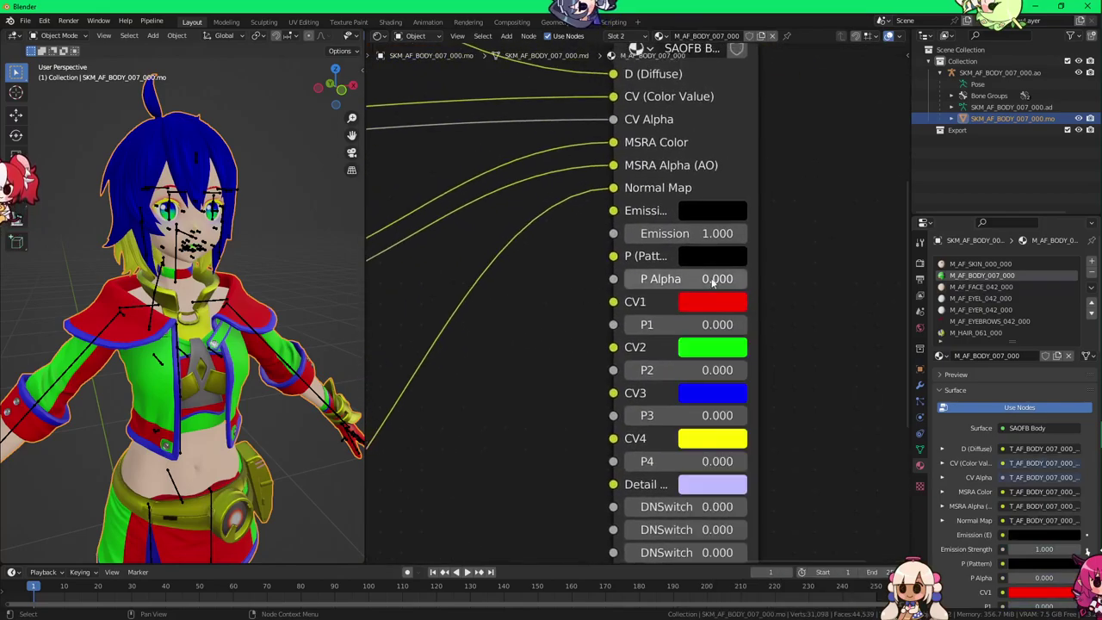
# Step: Set the SAOFB Body node's CV1 colour to light purple and its CV2 colour to pale blue
pyautogui.scroll(-2, 671, 249)
pyautogui.click(676, 232)
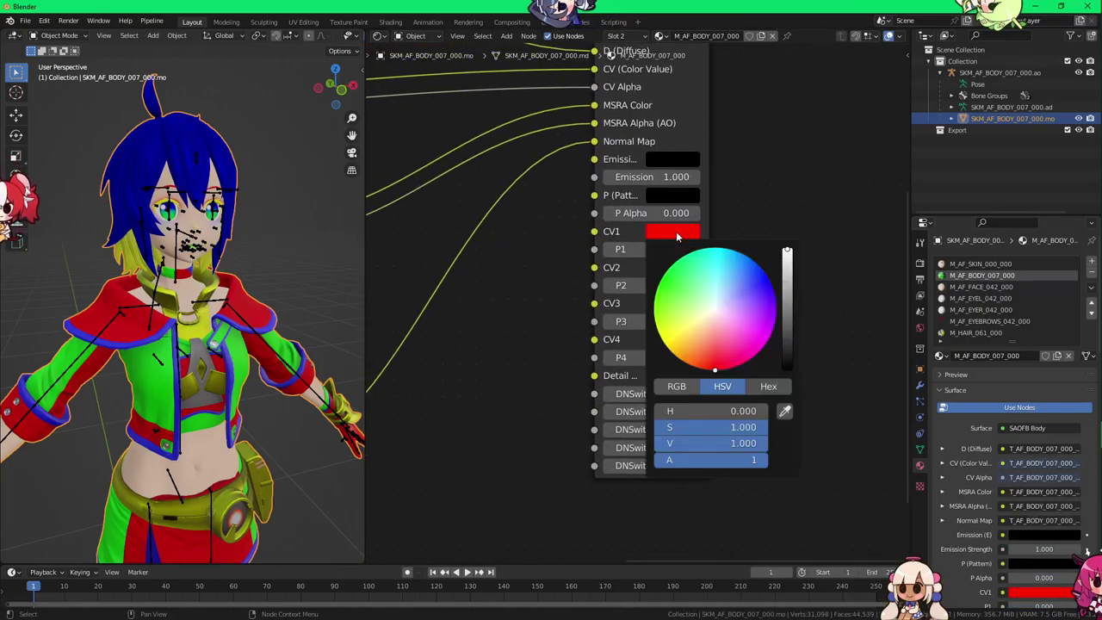
pyautogui.moveTo(714, 297)
pyautogui.mouseDown()
pyautogui.moveTo(734, 320)
pyautogui.moveTo(756, 288)
pyautogui.moveTo(741, 308)
pyautogui.mouseUp()
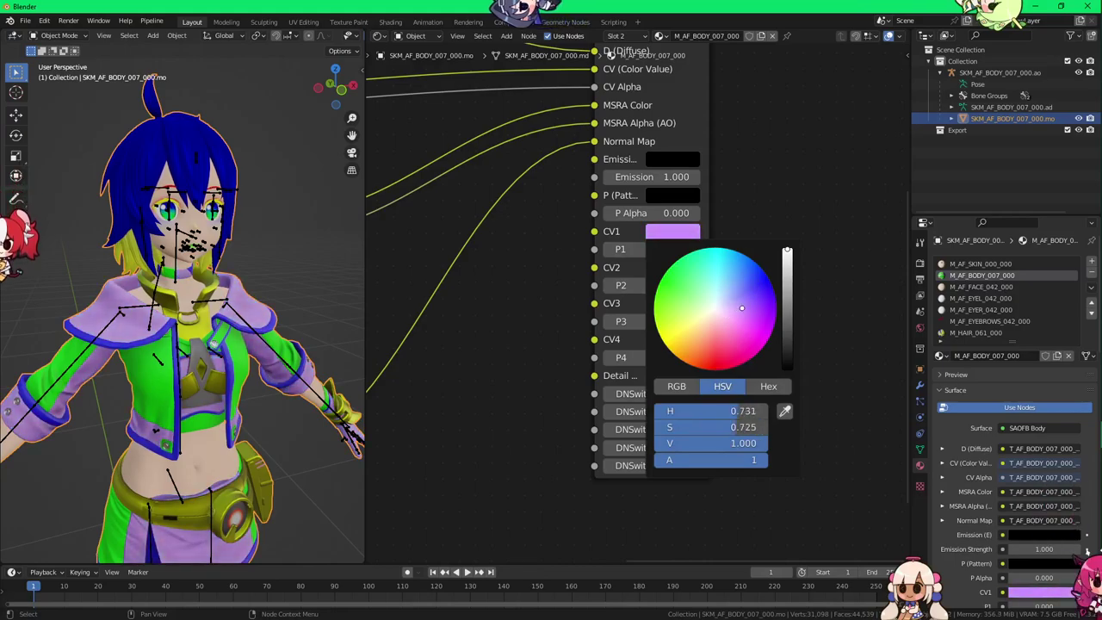
pyautogui.scroll(3, 219, 315)
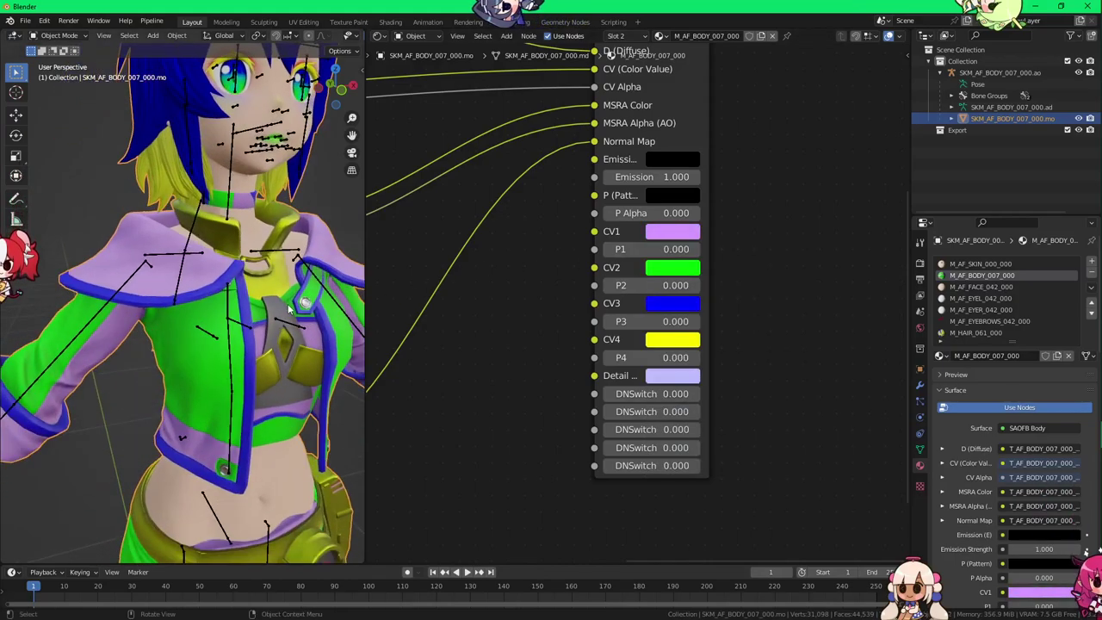
pyautogui.moveTo(263, 307); pyautogui.dragTo(307, 309, button='middle')
pyautogui.click(673, 271)
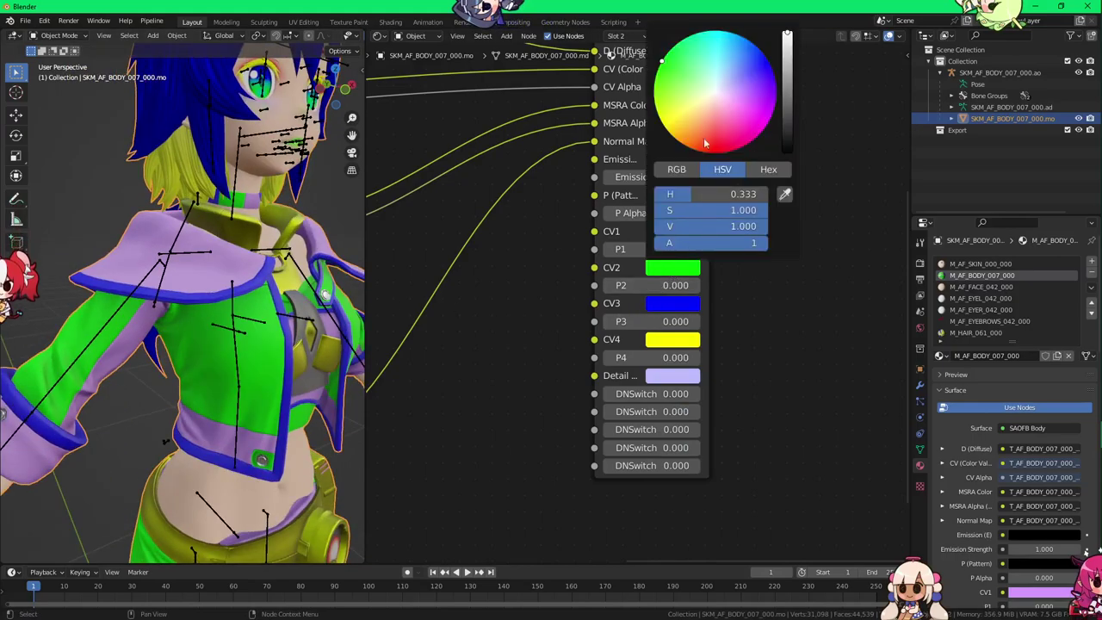
pyautogui.moveTo(704, 143)
pyautogui.mouseDown()
pyautogui.moveTo(713, 97)
pyautogui.moveTo(704, 129)
pyautogui.moveTo(691, 118)
pyautogui.moveTo(723, 79)
pyautogui.mouseUp()
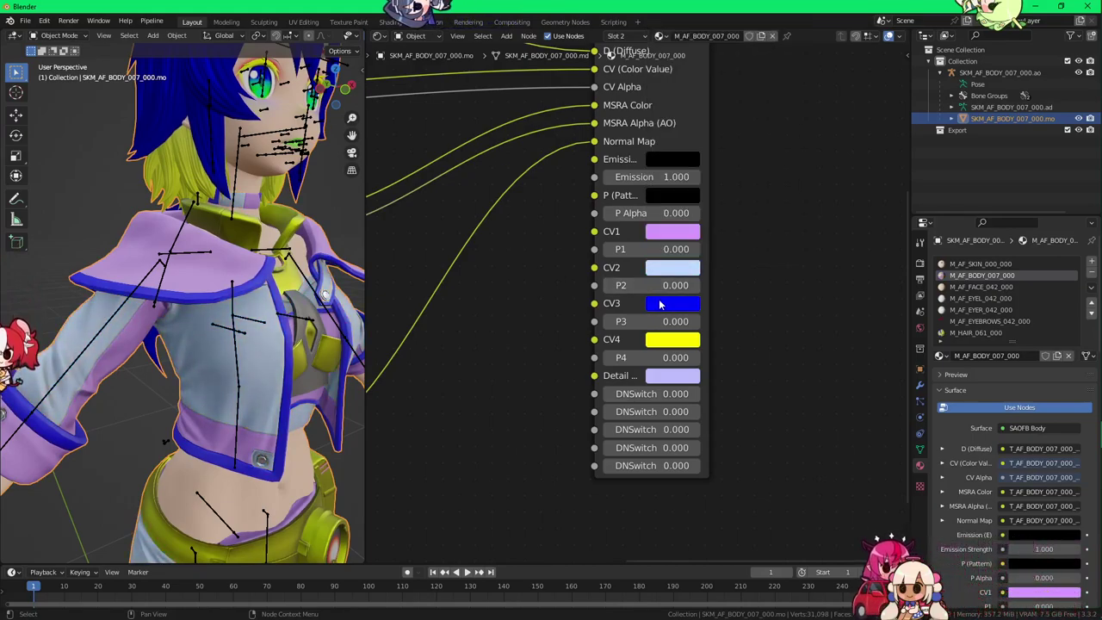
# Step: Set the SAOFB Body node's CV3 colour to pink for the outfit's trim
pyautogui.click(661, 305)
pyautogui.click(721, 149)
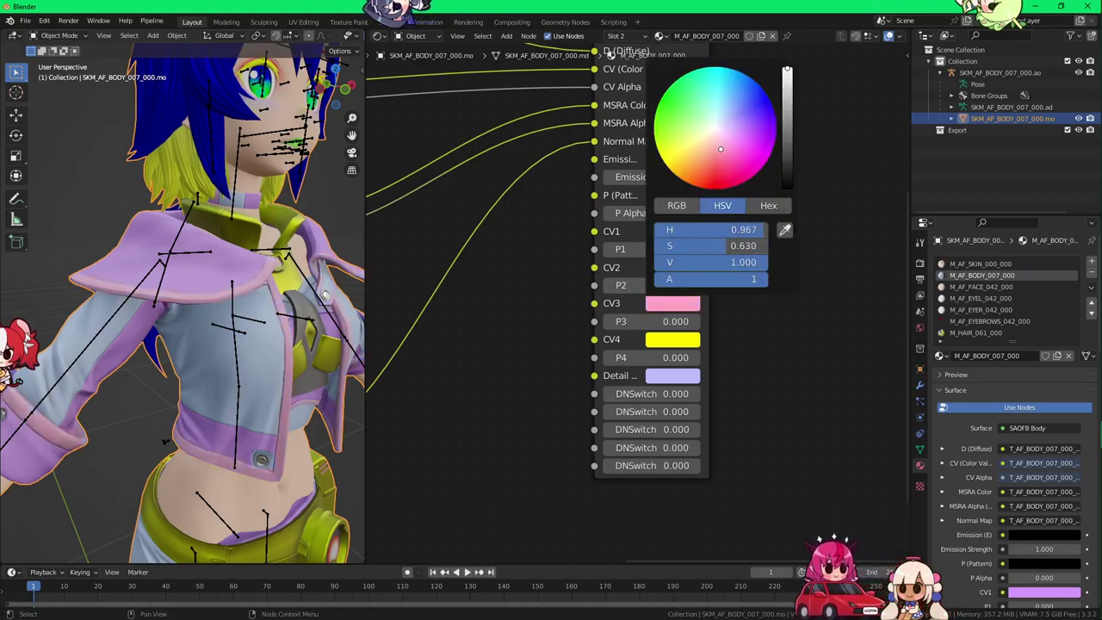
pyautogui.click(710, 152)
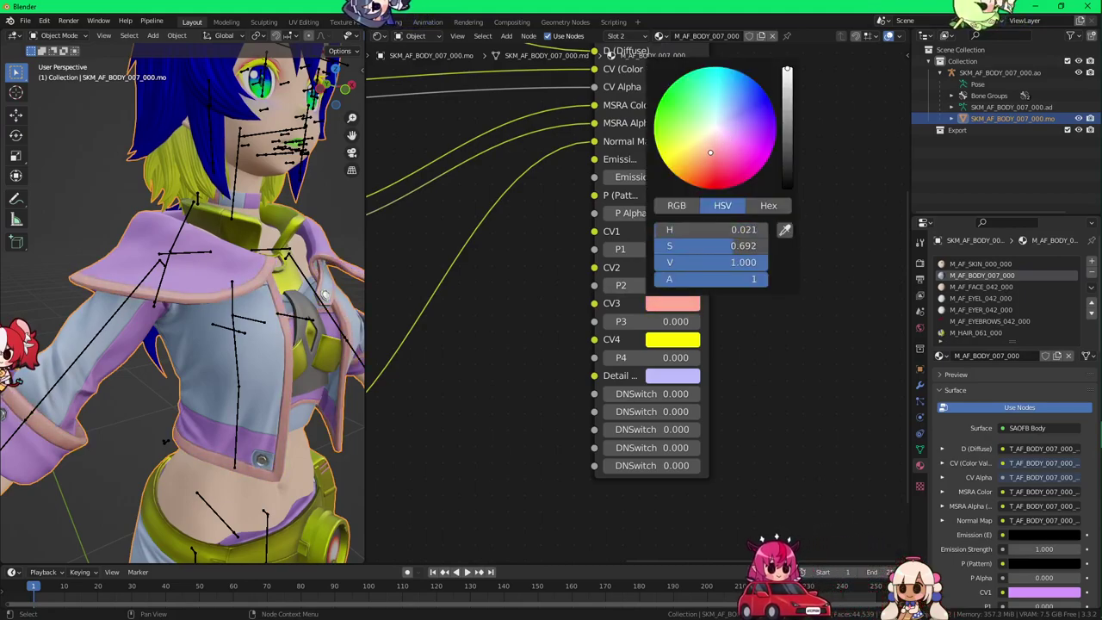
pyautogui.moveTo(725, 152); pyautogui.dragTo(725, 152)
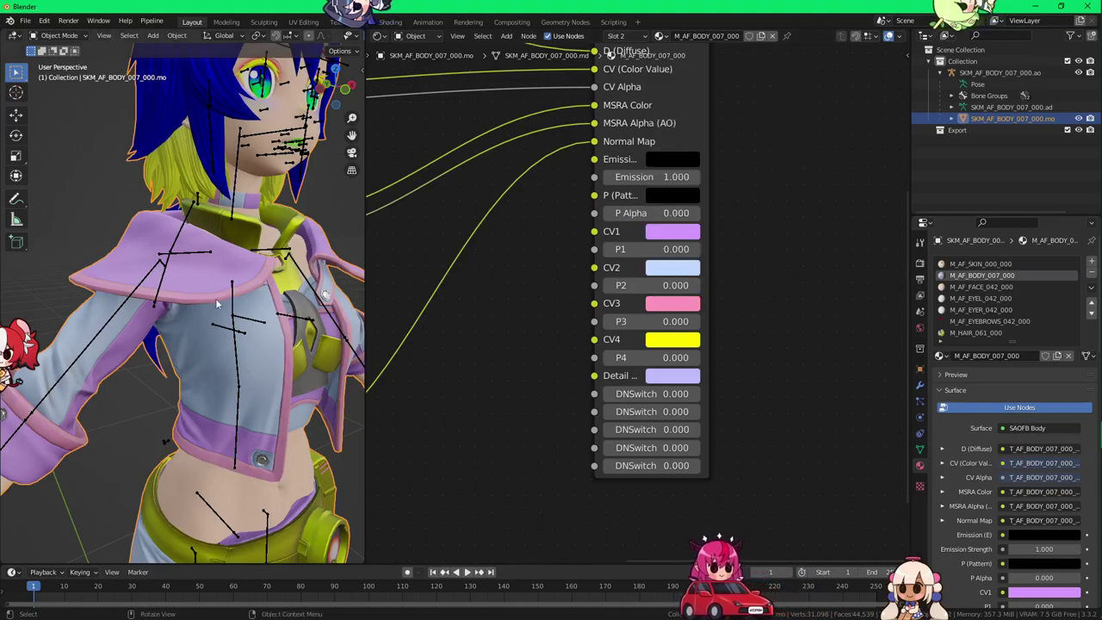
# Step: Set the SAOFB Body node's CV4 colour to a neutral mid grey with no saturation for the outfit's metal parts
pyautogui.moveTo(241, 284); pyautogui.dragTo(175, 252, button='middle')
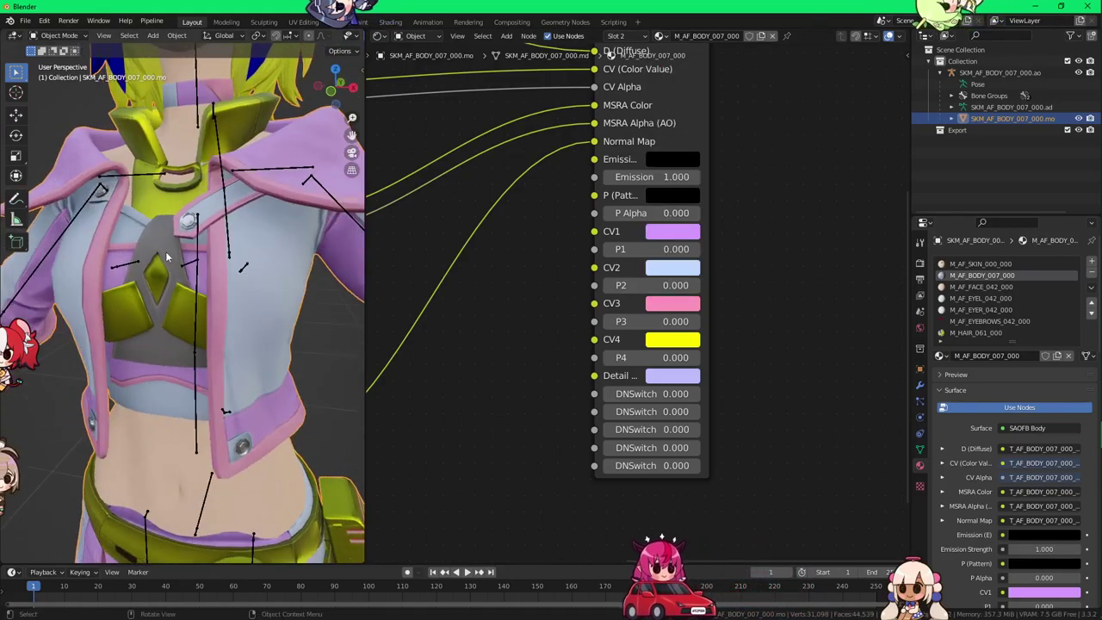
pyautogui.scroll(-1, 176, 253)
pyautogui.click(681, 342)
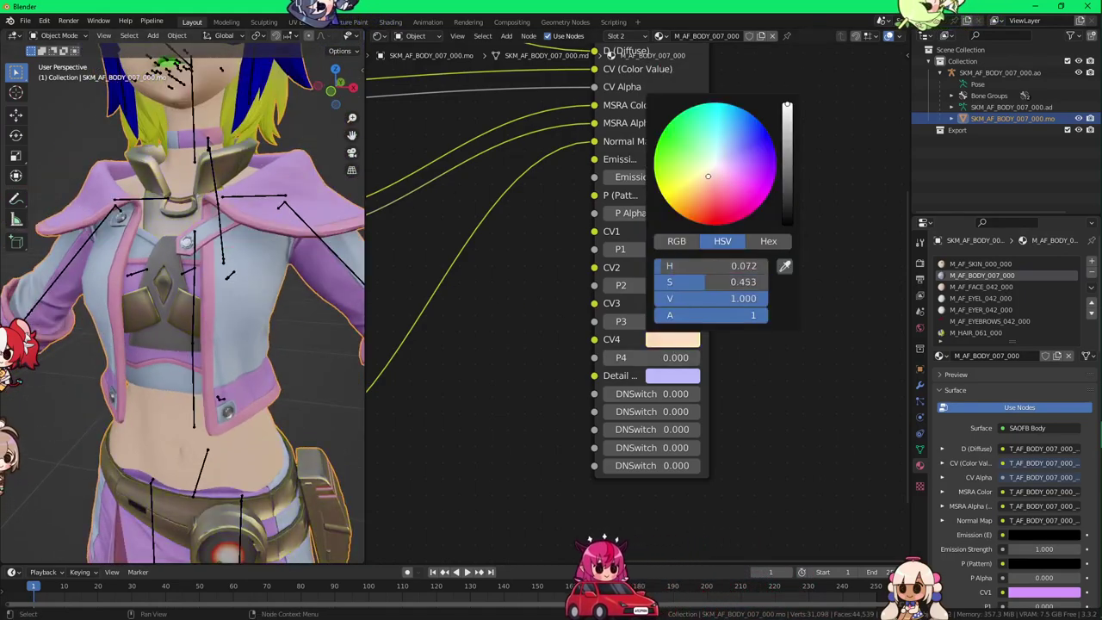
pyautogui.moveTo(708, 176); pyautogui.dragTo(711, 167)
pyautogui.moveTo(694, 282); pyautogui.dragTo(676, 274)
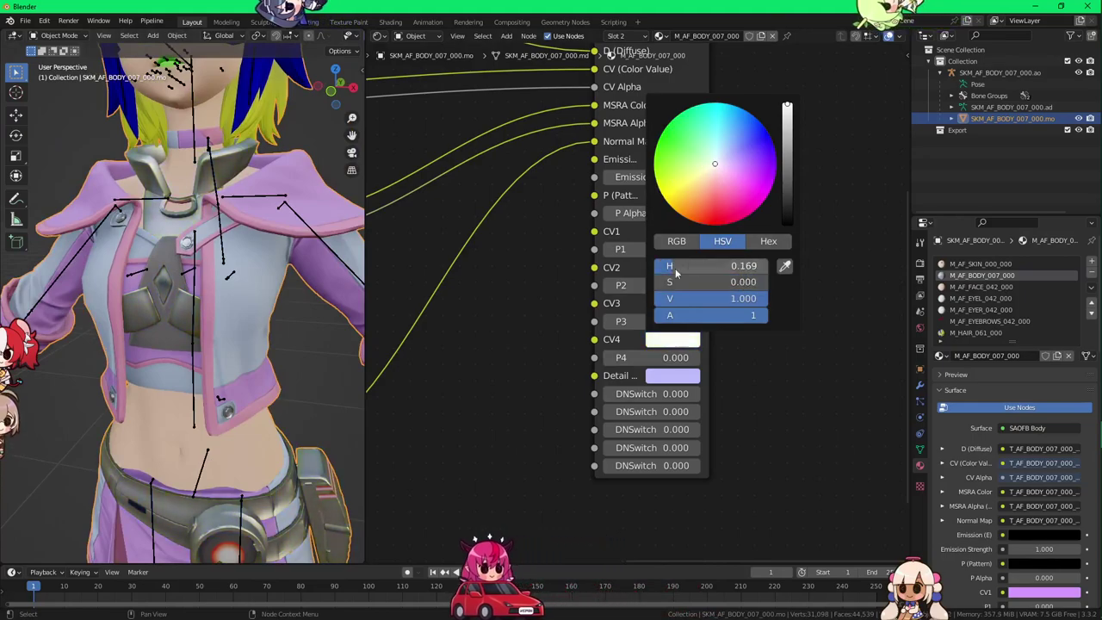
pyautogui.moveTo(285, 294); pyautogui.dragTo(338, 255, button='middle')
pyautogui.click(671, 341)
pyautogui.moveTo(789, 156); pyautogui.dragTo(788, 167)
# Step: Look over the recoloured outfit and inspect the SAOFB Body node's Emission colour values
pyautogui.scroll(-1, 249, 206)
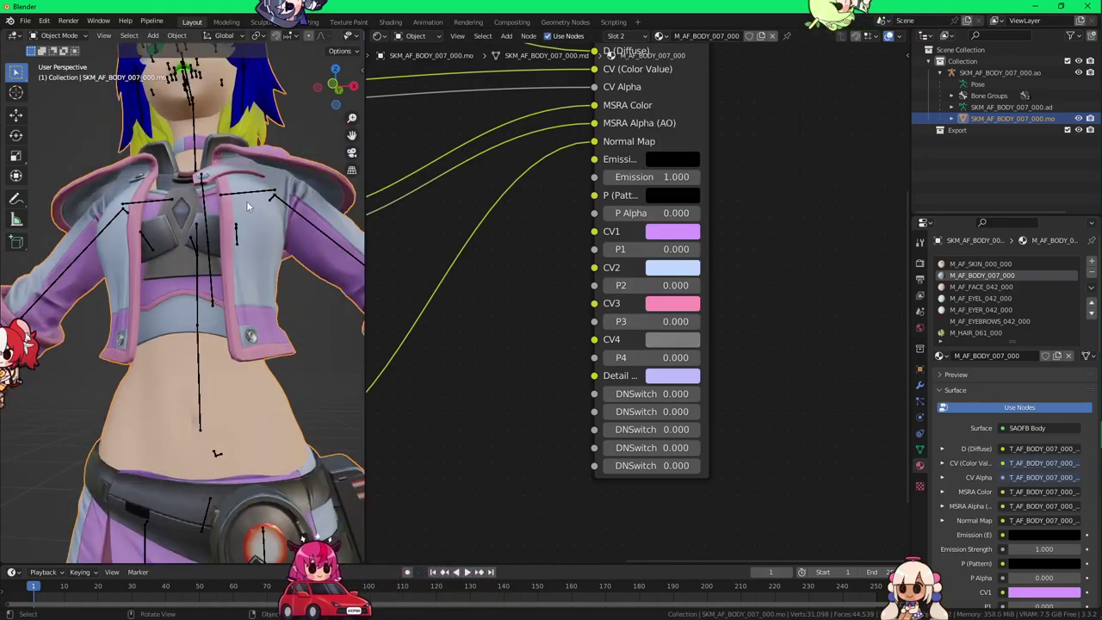
pyautogui.moveTo(246, 260)
pyautogui.mouseDown(button='middle')
pyautogui.moveTo(251, 297)
pyautogui.moveTo(237, 242)
pyautogui.moveTo(240, 277)
pyautogui.moveTo(241, 268)
pyautogui.moveTo(200, 287)
pyautogui.moveTo(256, 269)
pyautogui.moveTo(244, 209)
pyautogui.moveTo(133, 317)
pyautogui.moveTo(176, 247)
pyautogui.moveTo(232, 244)
pyautogui.moveTo(226, 258)
pyautogui.moveTo(253, 275)
pyautogui.moveTo(234, 284)
pyautogui.moveTo(246, 269)
pyautogui.mouseUp(button='middle')
pyautogui.click(673, 161)
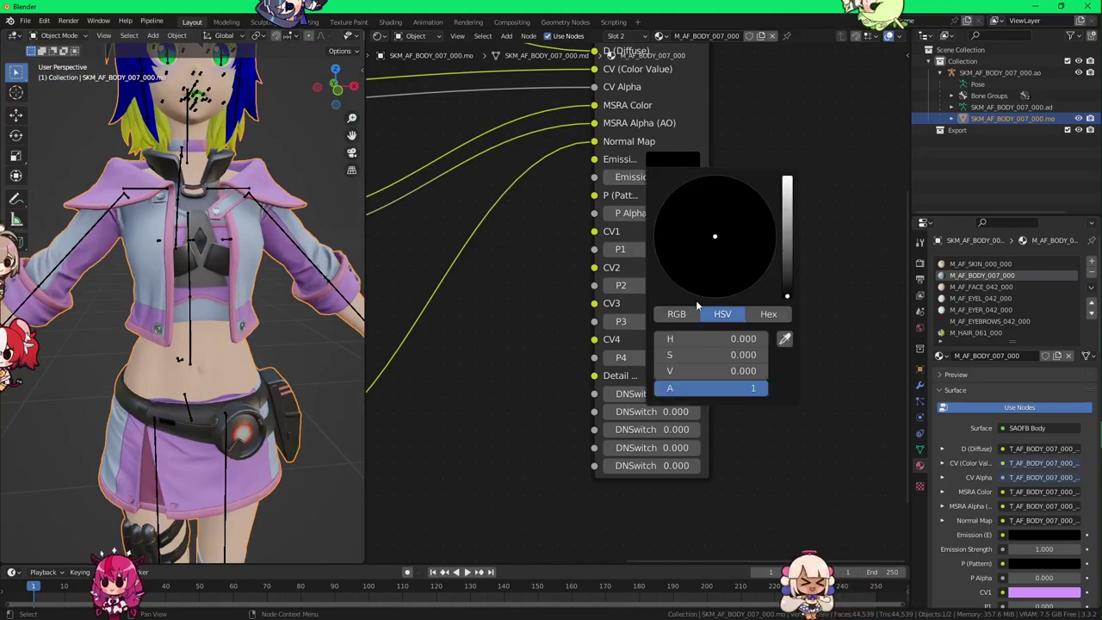
pyautogui.moveTo(708, 372)
pyautogui.mouseDown()
pyautogui.moveTo(775, 372)
pyautogui.moveTo(707, 372)
pyautogui.mouseUp()
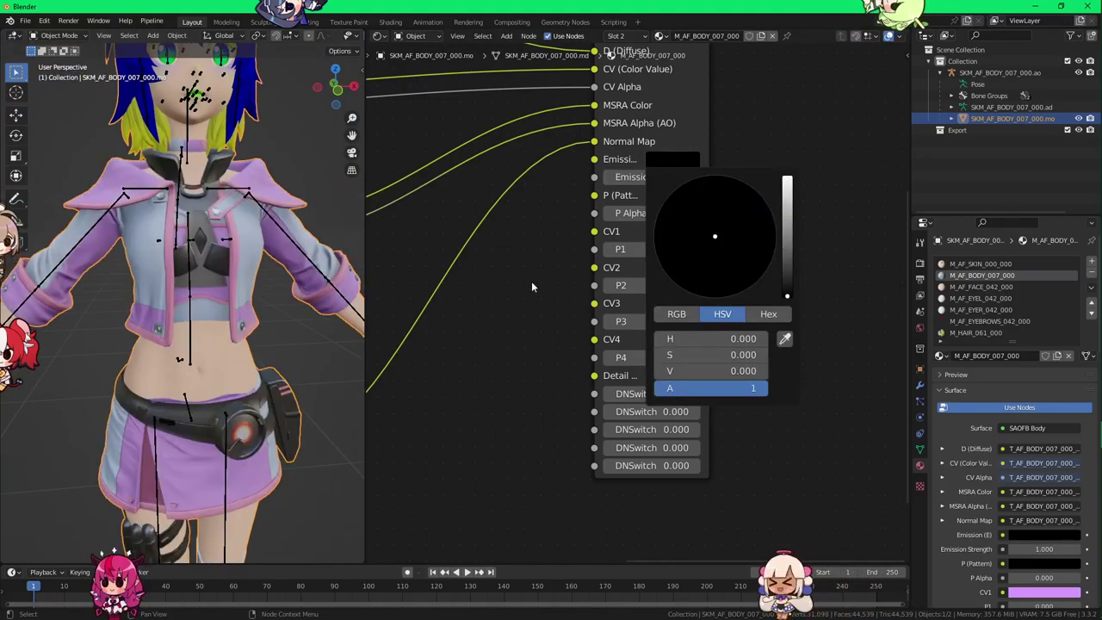
# Step: Preview the T_AF_BODY_007_000_D and T_AF_BODY_007_000_CV textures directly on the body mesh
pyautogui.scroll(-2, 536, 283)
pyautogui.moveTo(413, 276); pyautogui.dragTo(844, 458, button='middle')
pyautogui.keyDown('ctrl'); pyautogui.keyDown('shift'); pyautogui.click(592, 143); pyautogui.keyUp('shift'); pyautogui.keyUp('ctrl')
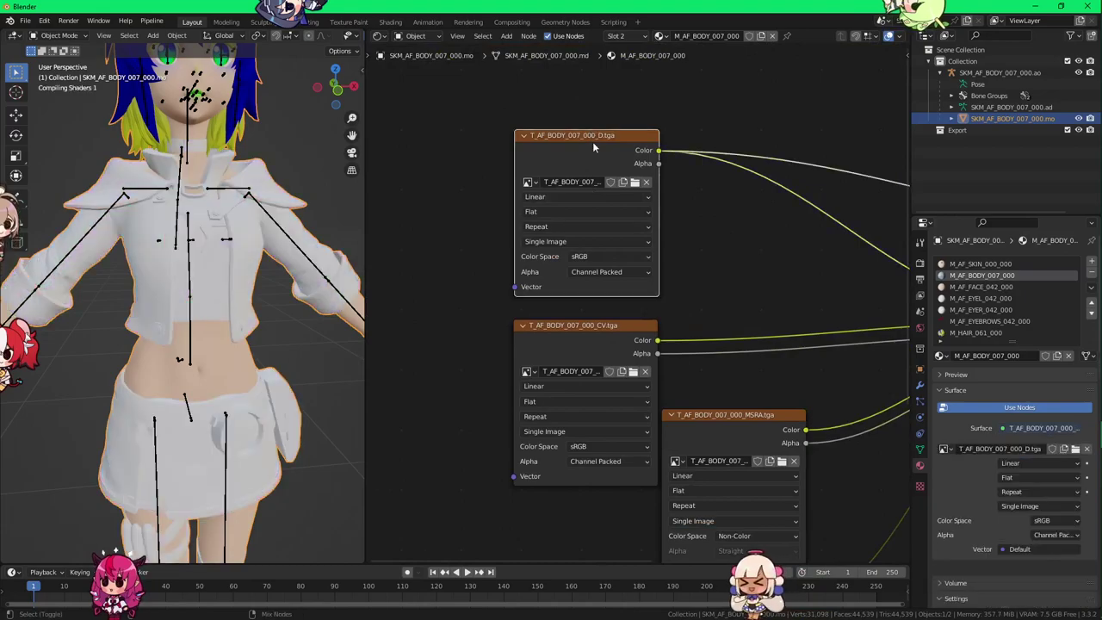
pyautogui.moveTo(293, 249); pyautogui.dragTo(220, 223, button='middle')
pyautogui.keyDown('ctrl'); pyautogui.keyDown('shift'); pyautogui.click(567, 351); pyautogui.keyUp('shift'); pyautogui.keyUp('ctrl')
pyautogui.moveTo(718, 429); pyautogui.dragTo(628, 358, button='middle')
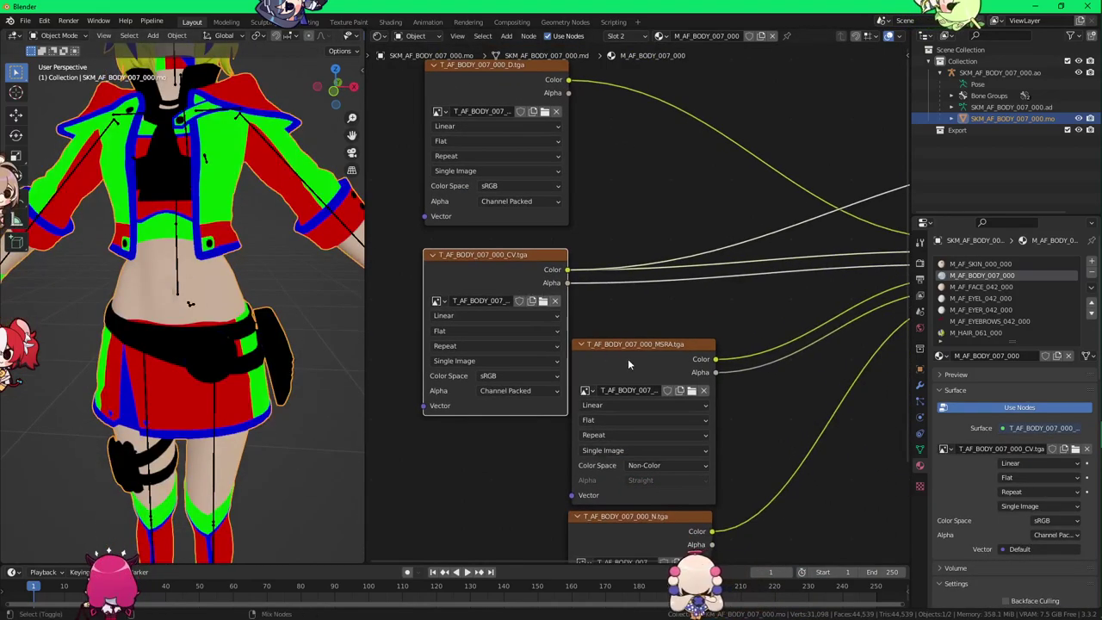
# Step: Preview the body's MSRA and normal map textures on the mesh, and reconnect the SAOFB Body shader to the material output
pyautogui.keyDown('ctrl'); pyautogui.keyDown('shift'); pyautogui.click(628, 358); pyautogui.keyUp('shift'); pyautogui.keyUp('ctrl')
pyautogui.moveTo(667, 517); pyautogui.dragTo(620, 394, button='middle')
pyautogui.keyDown('ctrl'); pyautogui.keyDown('shift'); pyautogui.click(617, 394); pyautogui.keyUp('shift'); pyautogui.keyUp('ctrl')
pyautogui.keyDown('ctrl'); pyautogui.keyDown('shift'); pyautogui.click(598, 232); pyautogui.keyUp('shift'); pyautogui.keyUp('ctrl')
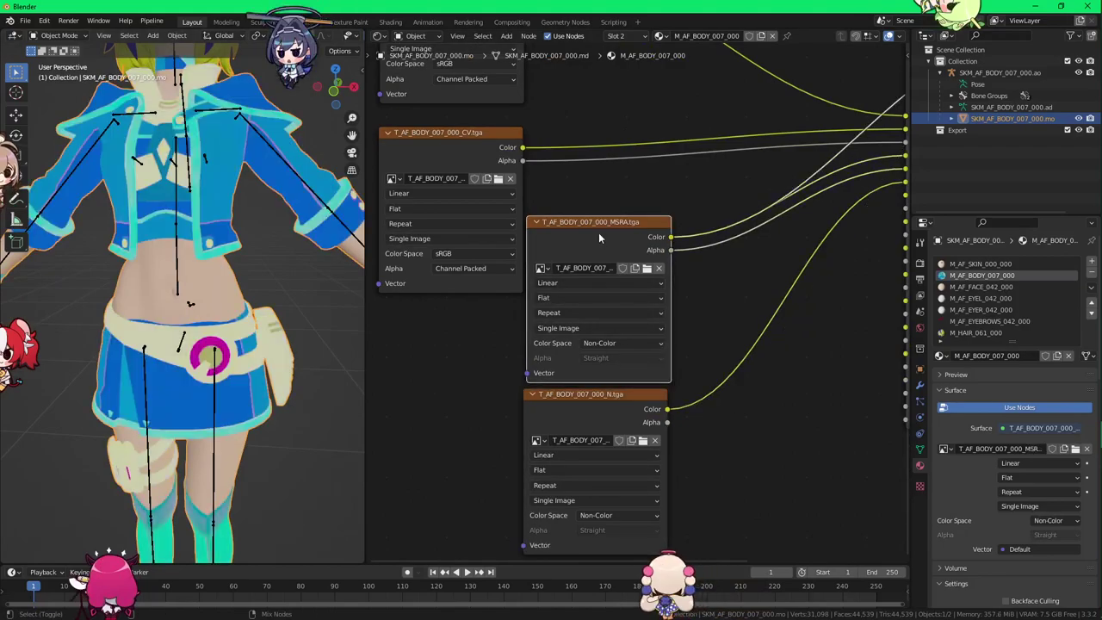
pyautogui.keyDown('ctrl'); pyautogui.keyDown('shift'); pyautogui.click(604, 238); pyautogui.keyUp('shift'); pyautogui.keyUp('ctrl')
pyautogui.keyDown('ctrl'); pyautogui.keyDown('shift'); pyautogui.click(604, 238); pyautogui.keyUp('shift'); pyautogui.keyUp('ctrl')
pyautogui.moveTo(604, 238); pyautogui.dragTo(453, 315, button='middle')
pyautogui.keyDown('ctrl'); pyautogui.keyDown('shift'); pyautogui.click(791, 148); pyautogui.keyUp('shift'); pyautogui.keyUp('ctrl')
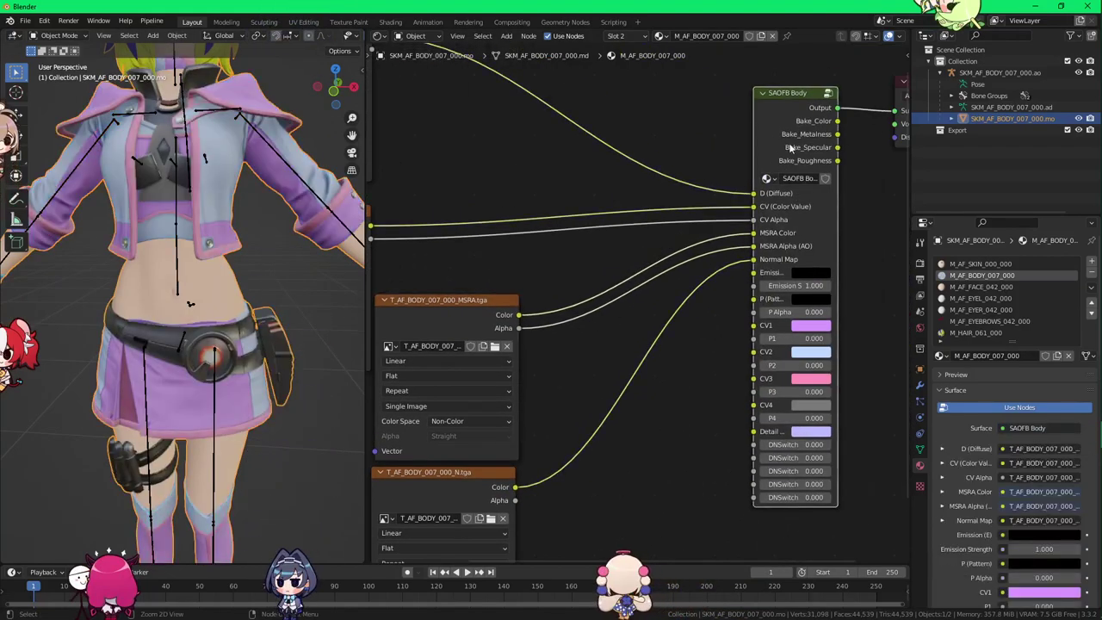
# Step: Compare the MSRA texture preview with the full SAOFB Body shader, leaving the shader's Output connected to the surface
pyautogui.keyDown('ctrl'); pyautogui.keyDown('shift'); pyautogui.click(465, 331); pyautogui.keyUp('shift'); pyautogui.keyUp('ctrl')
pyautogui.keyDown('ctrl'); pyautogui.keyDown('shift'); pyautogui.click(465, 331); pyautogui.keyUp('shift'); pyautogui.keyUp('ctrl')
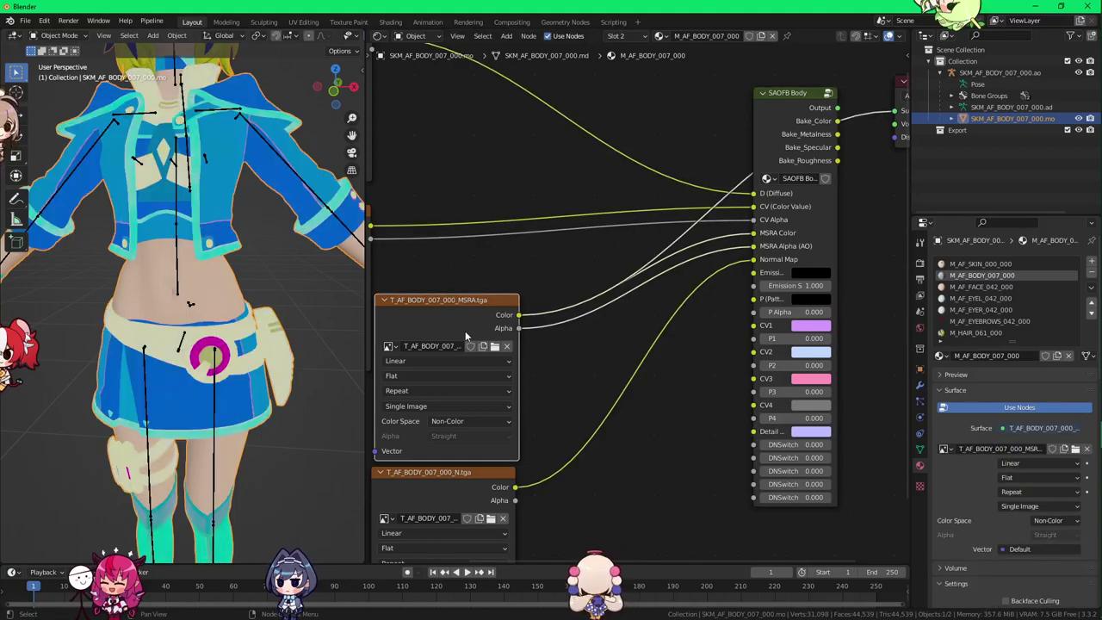
pyautogui.keyDown('ctrl'); pyautogui.keyDown('shift'); pyautogui.click(799, 127); pyautogui.keyUp('shift'); pyautogui.keyUp('ctrl')
pyautogui.moveTo(800, 127); pyautogui.dragTo(549, 262, button='middle')
pyautogui.click(548, 263)
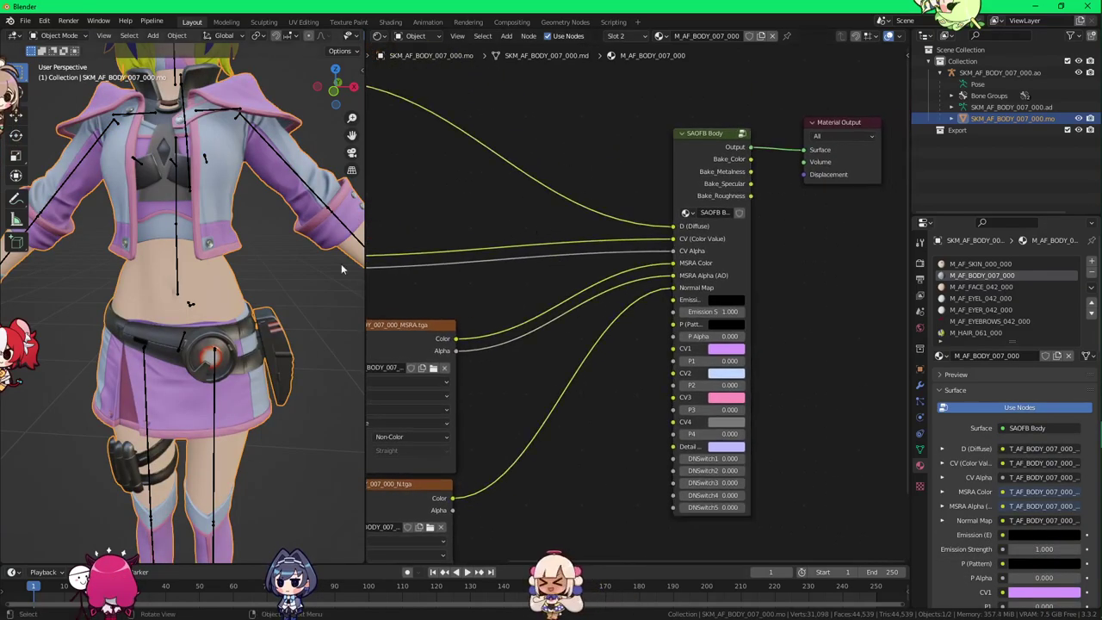
# Step: Examine the belt buckle up close, preview the D texture on it, and switch back to the SAOFB Body shader output
pyautogui.scroll(2, 233, 339)
pyautogui.moveTo(234, 339); pyautogui.dragTo(173, 310, button='middle')
pyautogui.scroll(3, 146, 276)
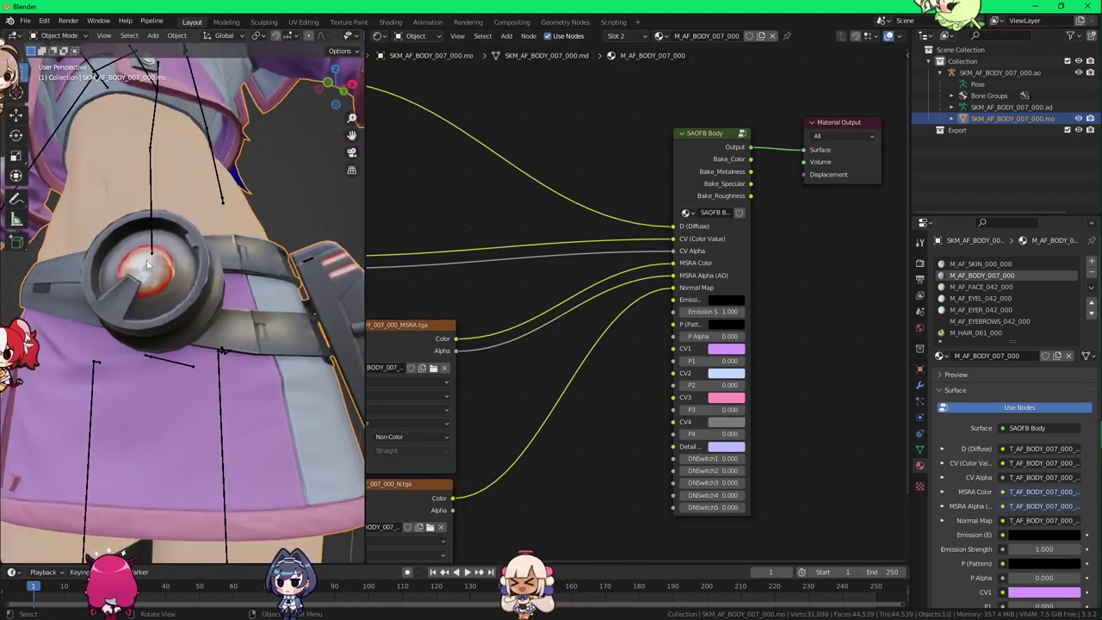
pyautogui.moveTo(147, 265); pyautogui.dragTo(202, 353, button='middle')
pyautogui.scroll(-2, 575, 279)
pyautogui.moveTo(491, 195); pyautogui.dragTo(671, 223, button='middle')
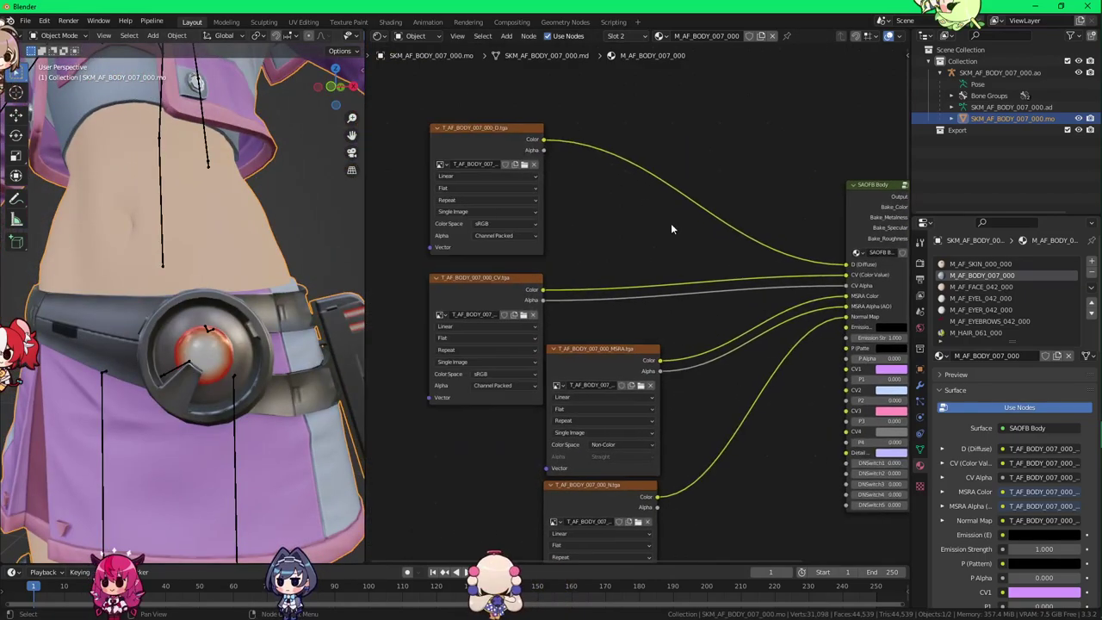
pyautogui.keyDown('ctrl'); pyautogui.keyDown('shift'); pyautogui.click(466, 151); pyautogui.keyUp('shift'); pyautogui.keyUp('ctrl')
pyautogui.moveTo(691, 302); pyautogui.dragTo(578, 291, button='middle')
pyautogui.keyDown('ctrl'); pyautogui.keyDown('shift'); pyautogui.click(771, 201); pyautogui.keyUp('shift'); pyautogui.keyUp('ctrl')
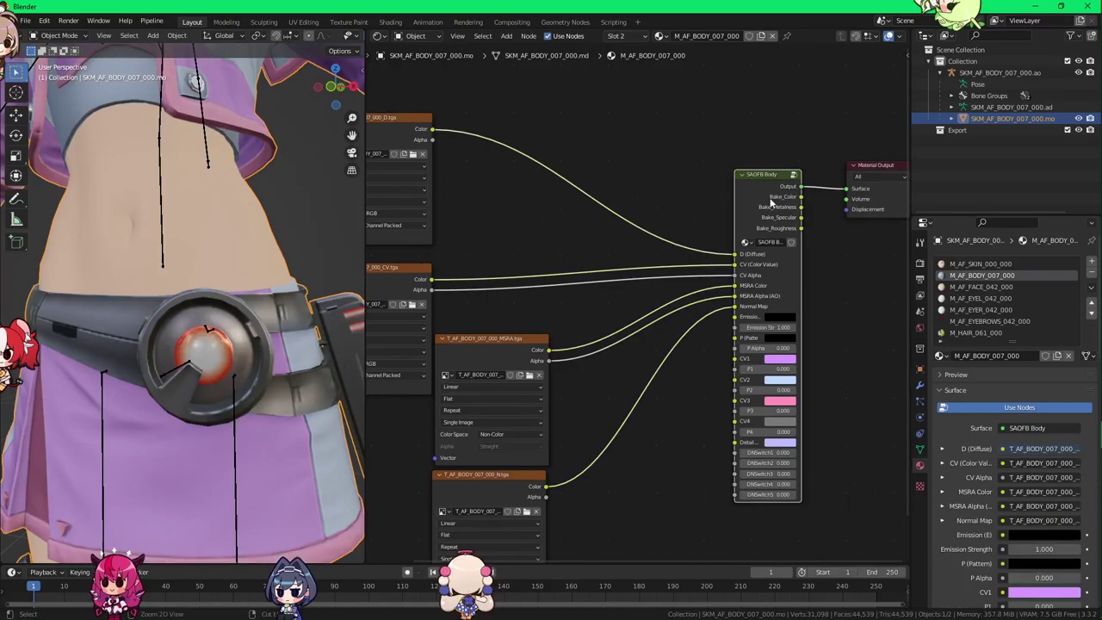
# Step: Bring up the M_HAIR_061_000 material and set the SAOFB Hair node's Main colour to a muted reddish brown
pyautogui.scroll(-3, 212, 222)
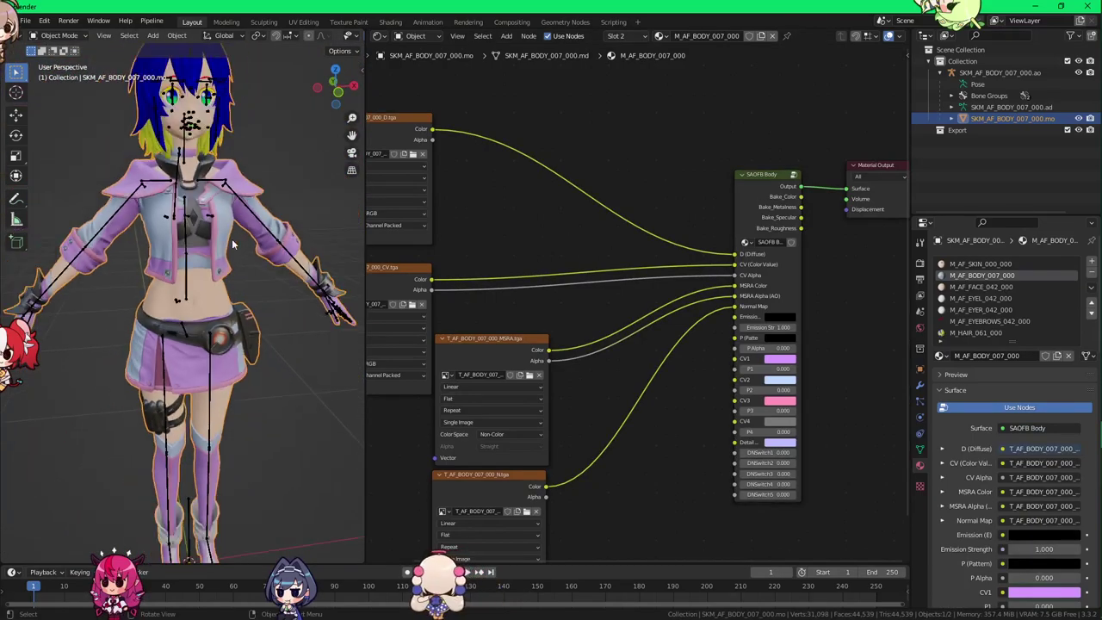
pyautogui.keyDown('shift'); pyautogui.moveTo(232, 238); pyautogui.dragTo(235, 293, button='middle'); pyautogui.keyUp('shift')
pyautogui.click(251, 204)
pyautogui.moveTo(176, 182); pyautogui.dragTo(267, 203, button='middle')
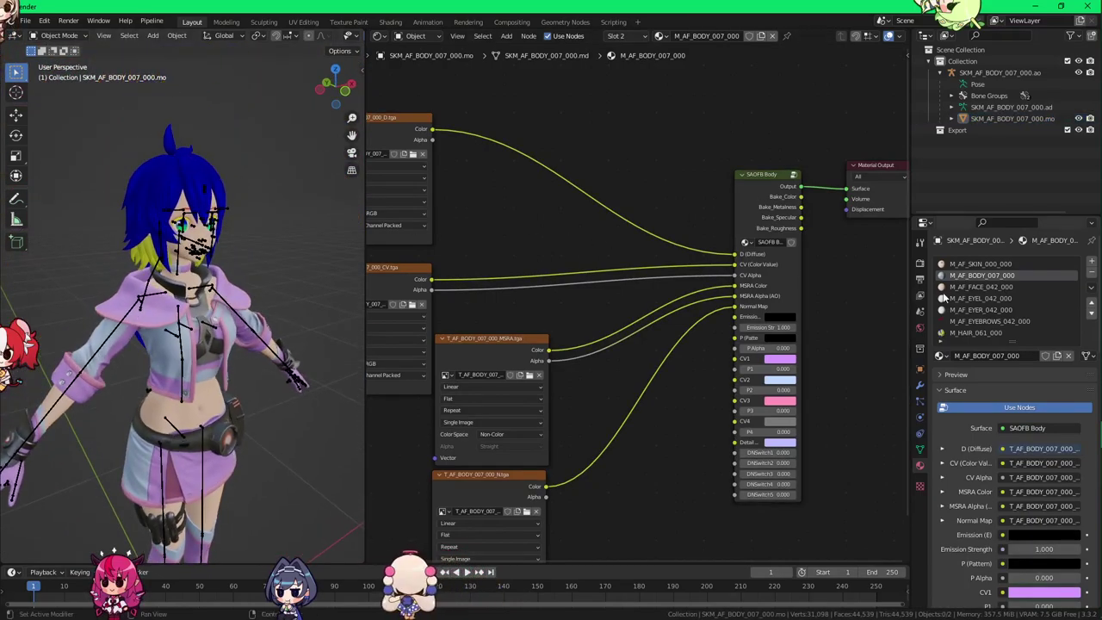
pyautogui.click(982, 332)
pyautogui.scroll(4, 751, 273)
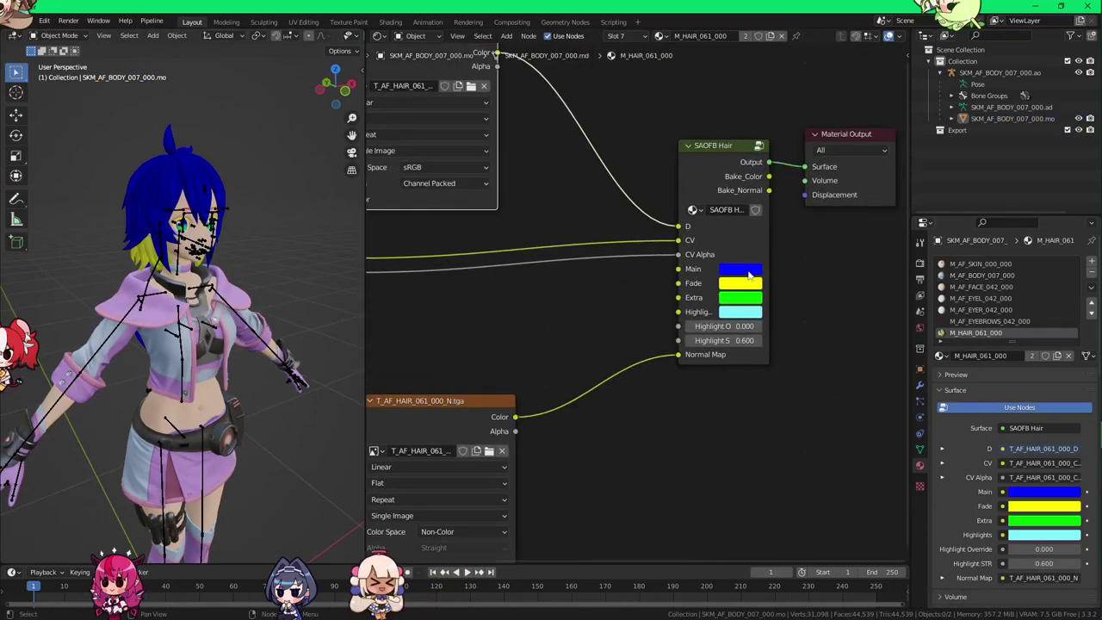
pyautogui.click(728, 268)
pyautogui.moveTo(784, 129)
pyautogui.mouseDown()
pyautogui.moveTo(747, 118)
pyautogui.moveTo(776, 123)
pyautogui.mouseUp()
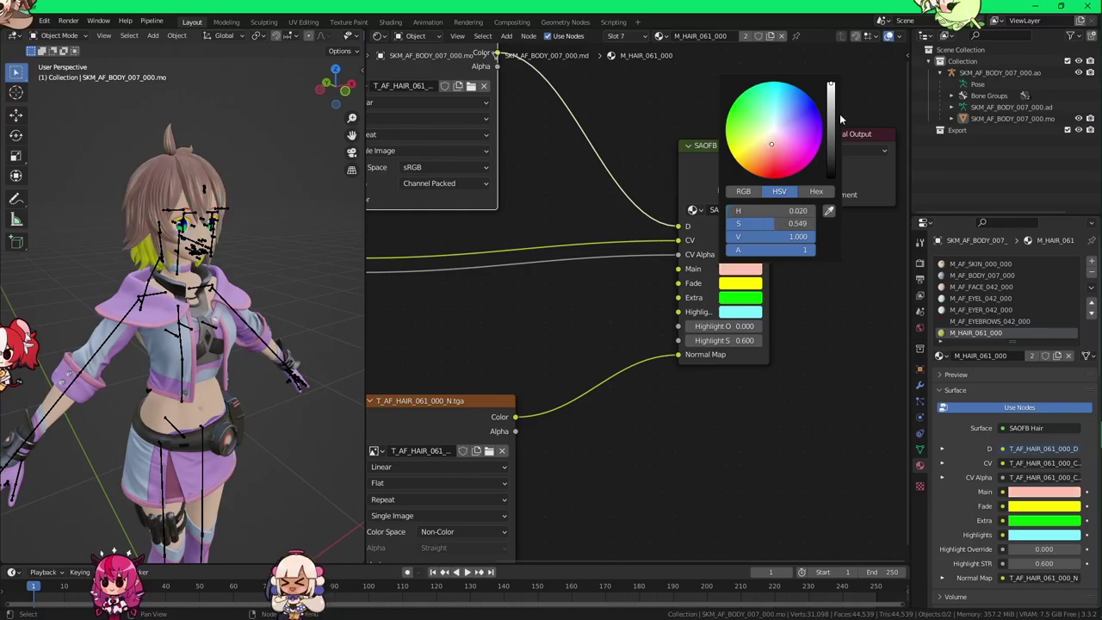
pyautogui.moveTo(832, 122); pyautogui.dragTo(831, 131)
# Step: Set the SAOFB Hair node's Fade colour to a very dark reddish brown with hue 0.014, saturation 0.826 and value 0.031
pyautogui.scroll(5, 185, 203)
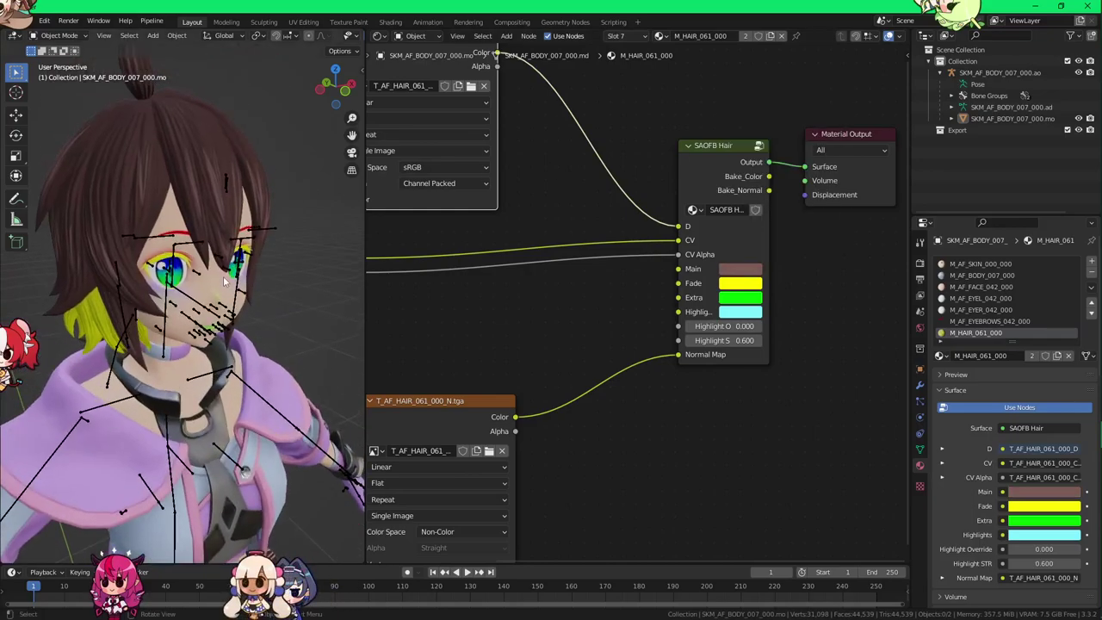
pyautogui.moveTo(267, 258); pyautogui.dragTo(349, 253, button='middle')
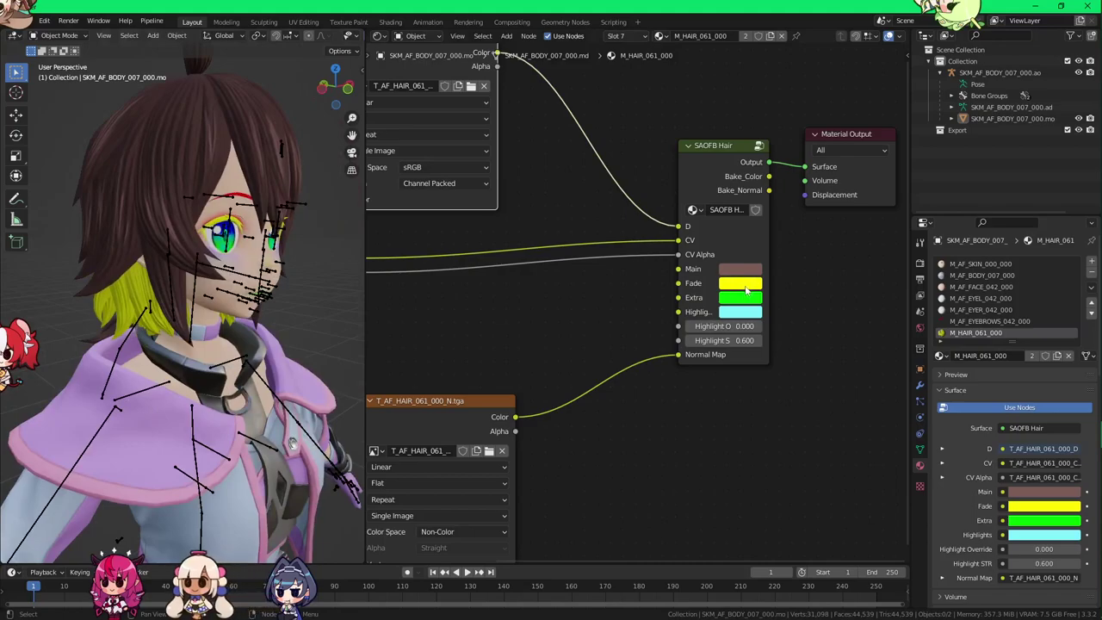
pyautogui.click(747, 291)
pyautogui.moveTo(770, 148)
pyautogui.mouseDown()
pyautogui.moveTo(758, 147)
pyautogui.moveTo(759, 173)
pyautogui.mouseUp()
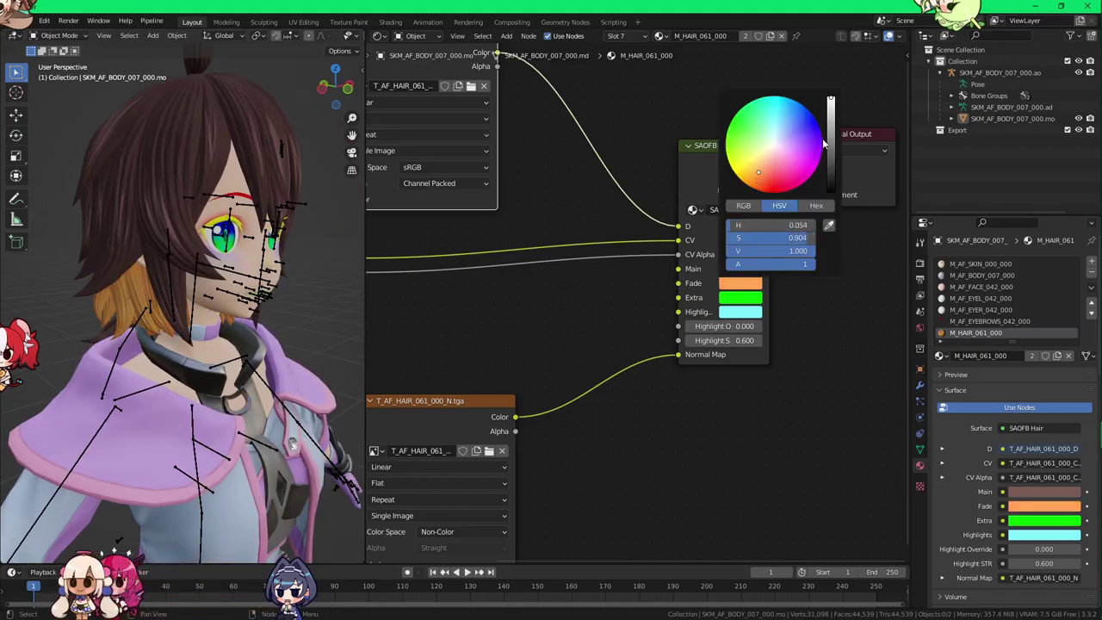
pyautogui.moveTo(825, 142); pyautogui.dragTo(829, 176)
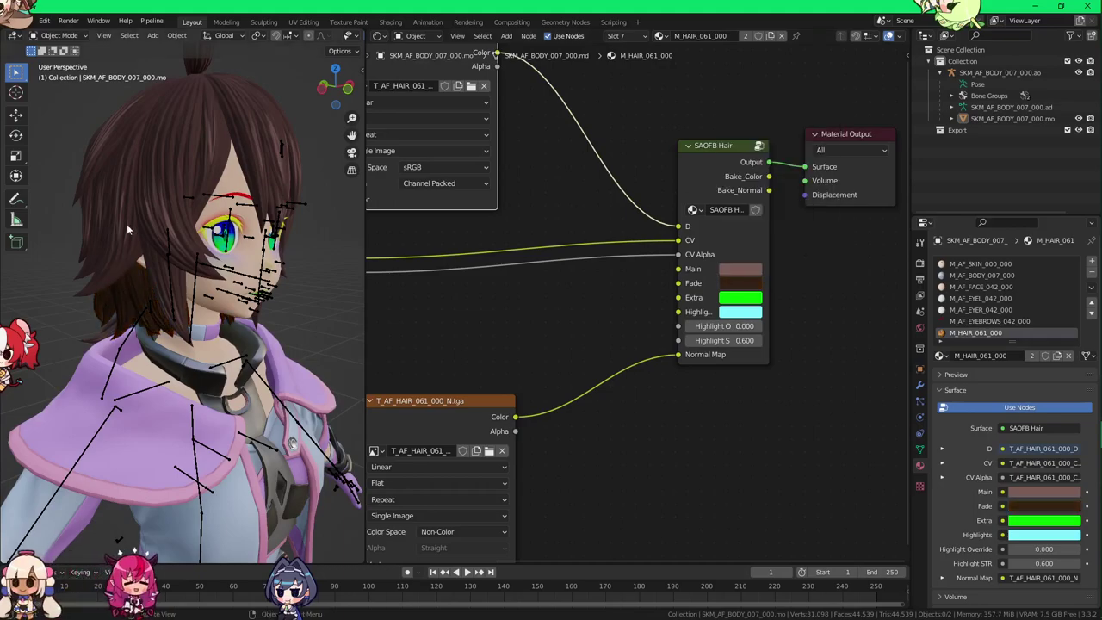
pyautogui.moveTo(128, 230); pyautogui.dragTo(372, 248, button='middle')
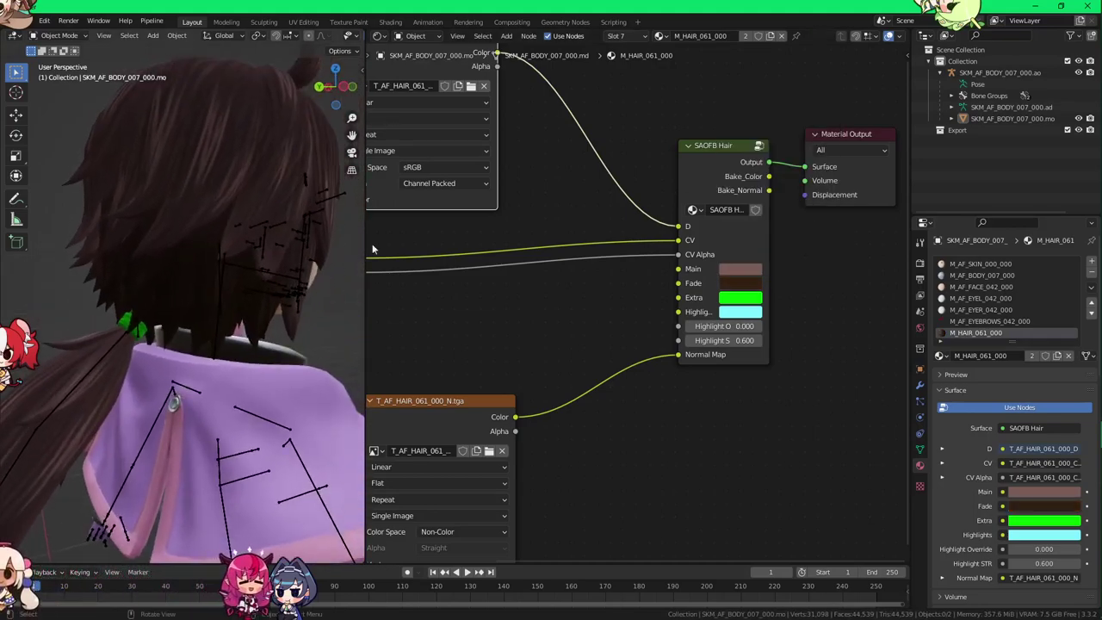
pyautogui.click(740, 284)
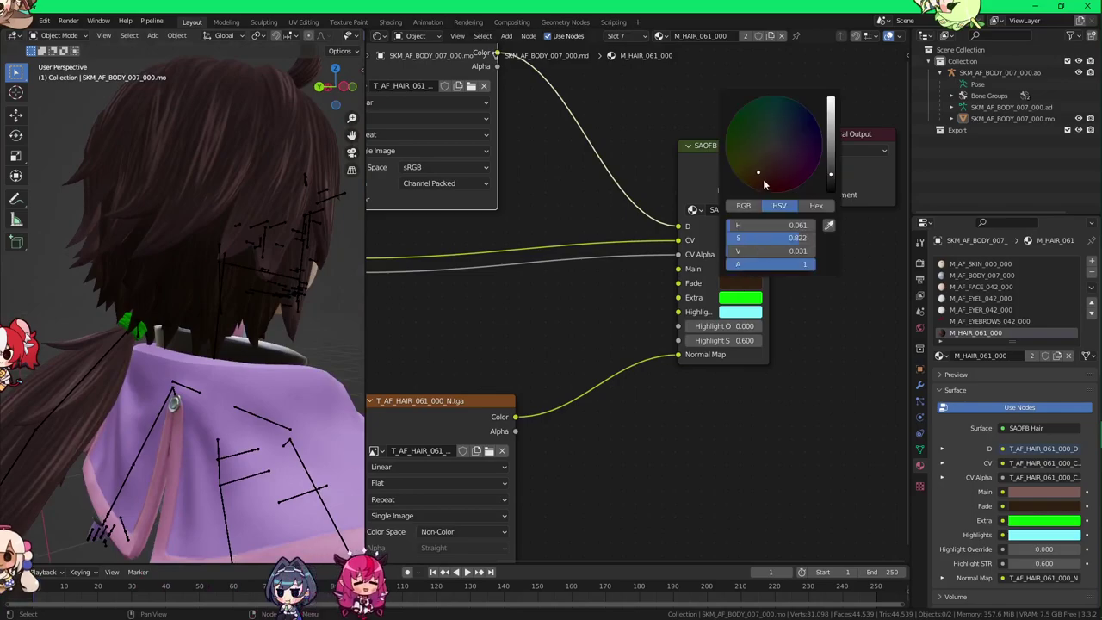
pyautogui.click(768, 182)
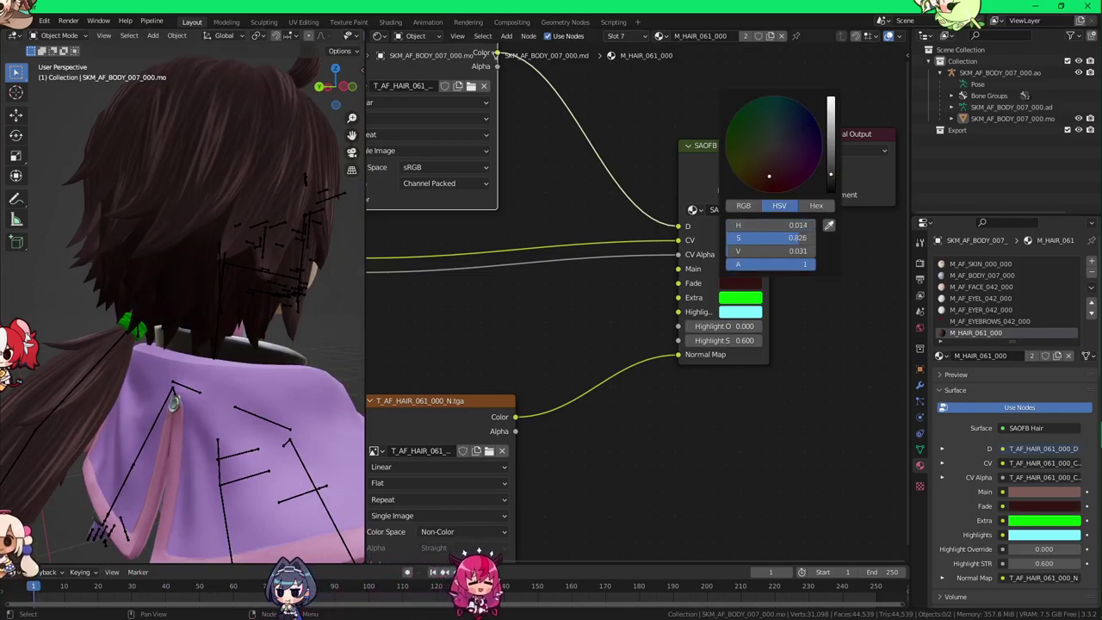
# Step: Brighten the SAOFB Hair node's Fade colour to a dark reddish brown with hue 0.015, saturation 0.910 and value 0.066
pyautogui.moveTo(831, 173); pyautogui.dragTo(831, 168)
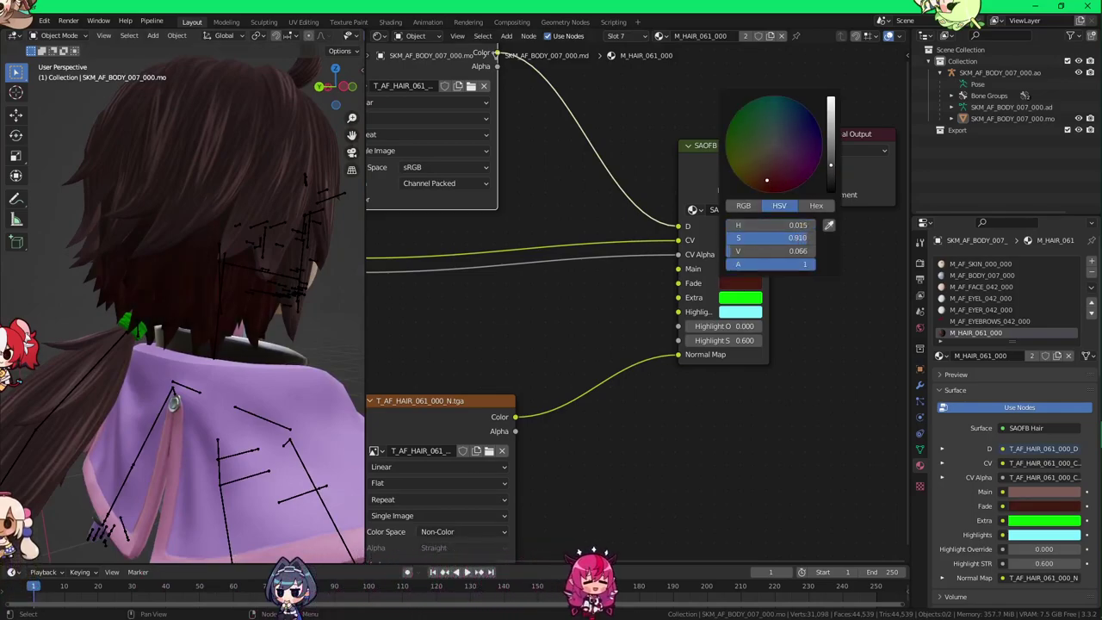
pyautogui.moveTo(333, 234); pyautogui.dragTo(190, 265, button='middle')
pyautogui.scroll(3, 190, 266)
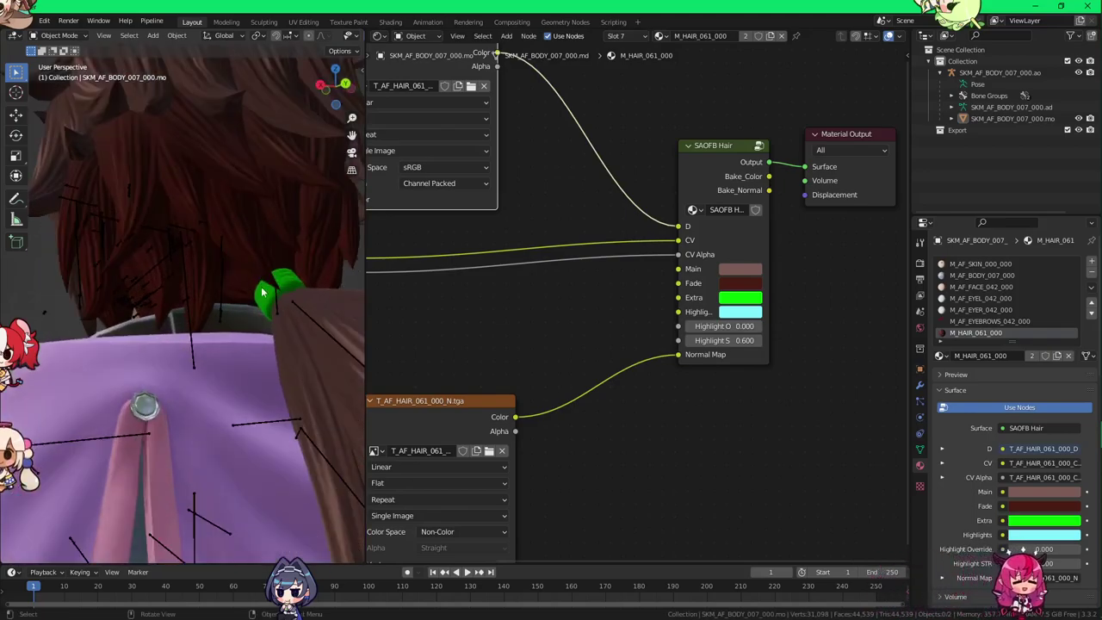
# Step: Set the SAOFB Hair node's Extra colour, used on the hair tie, to dark crimson with hue 0.988, saturation 0.904 and value 0.330
pyautogui.click(739, 298)
pyautogui.moveTo(776, 192)
pyautogui.mouseDown()
pyautogui.moveTo(778, 168)
pyautogui.moveTo(791, 180)
pyautogui.moveTo(755, 182)
pyautogui.moveTo(776, 156)
pyautogui.moveTo(779, 190)
pyautogui.mouseUp()
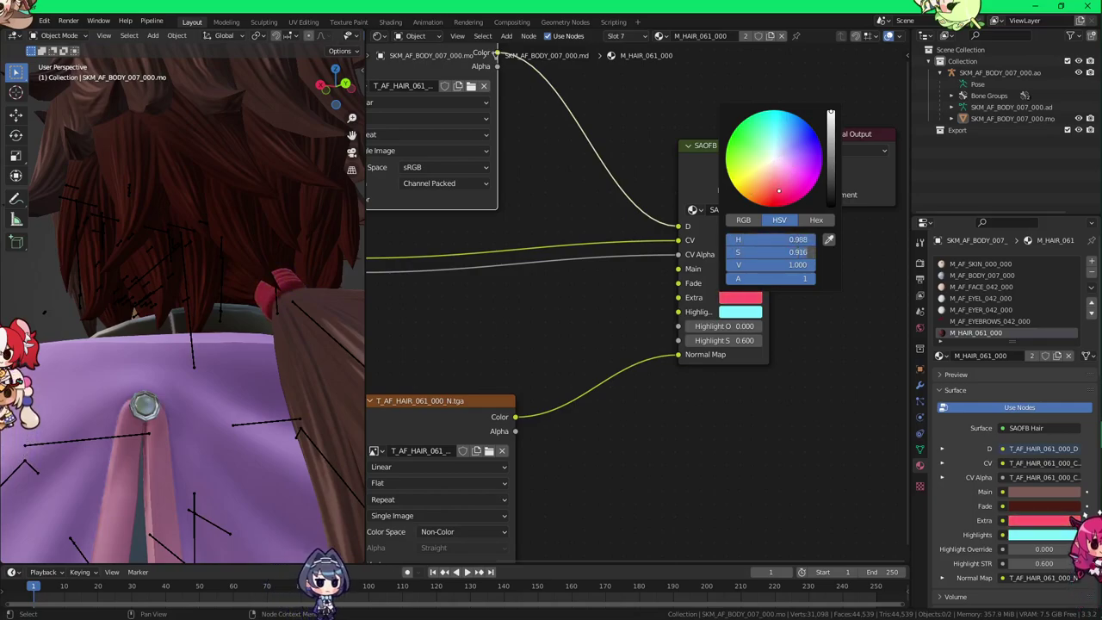
pyautogui.moveTo(832, 113); pyautogui.dragTo(831, 151)
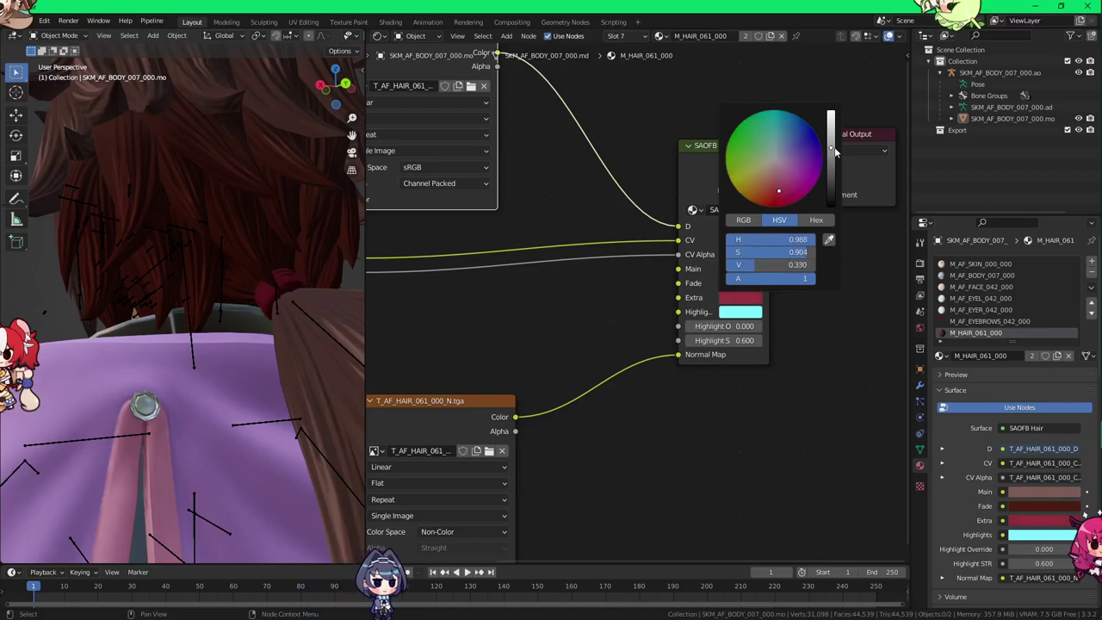
pyautogui.moveTo(180, 284); pyautogui.dragTo(298, 250, button='middle')
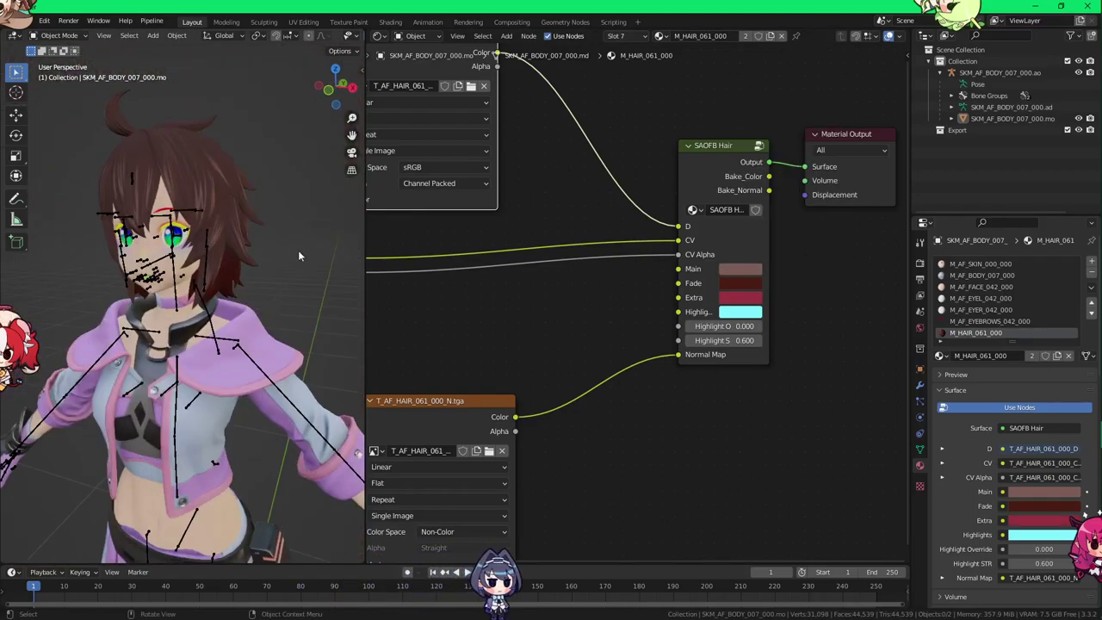
# Step: Hide the armature, select the character mesh, and bring up the M_AF_FACE_042_000 material
pyautogui.moveTo(176, 253); pyautogui.dragTo(237, 257, button='middle')
pyautogui.scroll(3, 237, 258)
pyautogui.keyDown('shift'); pyautogui.moveTo(218, 201); pyautogui.dragTo(223, 242, button='middle'); pyautogui.keyUp('shift')
pyautogui.click(233, 234)
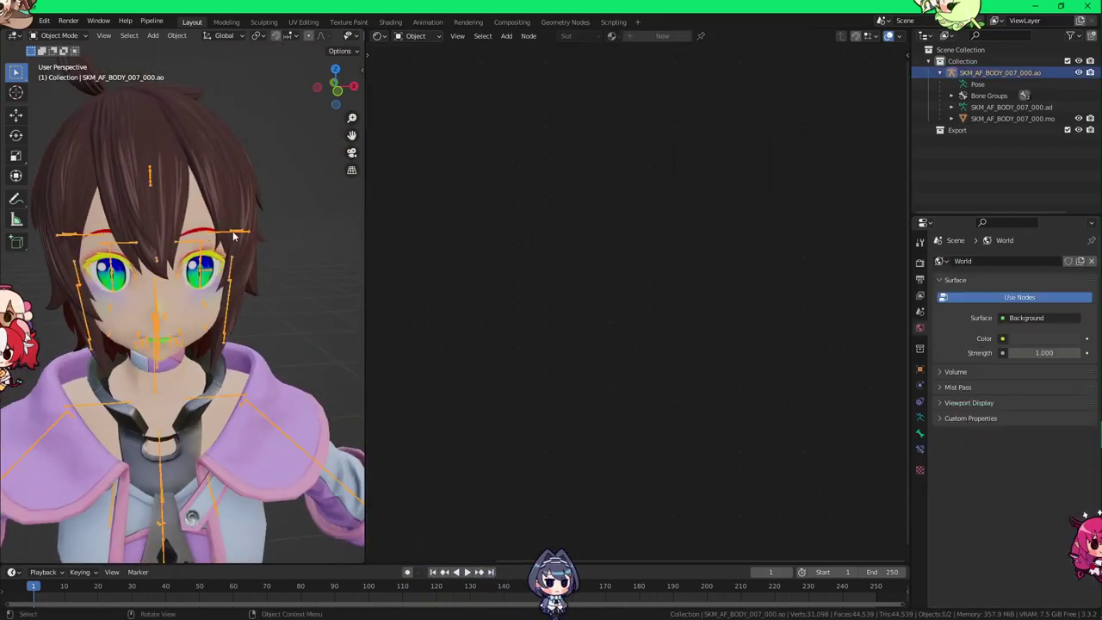
pyautogui.scroll(5, 233, 237)
pyautogui.click(262, 297)
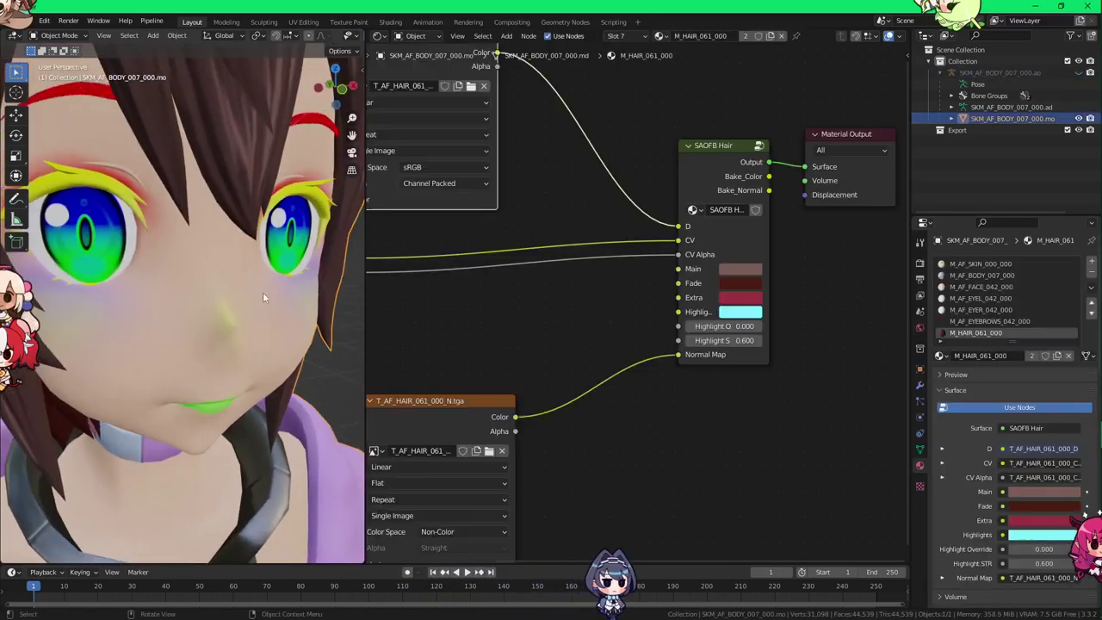
pyautogui.click(993, 286)
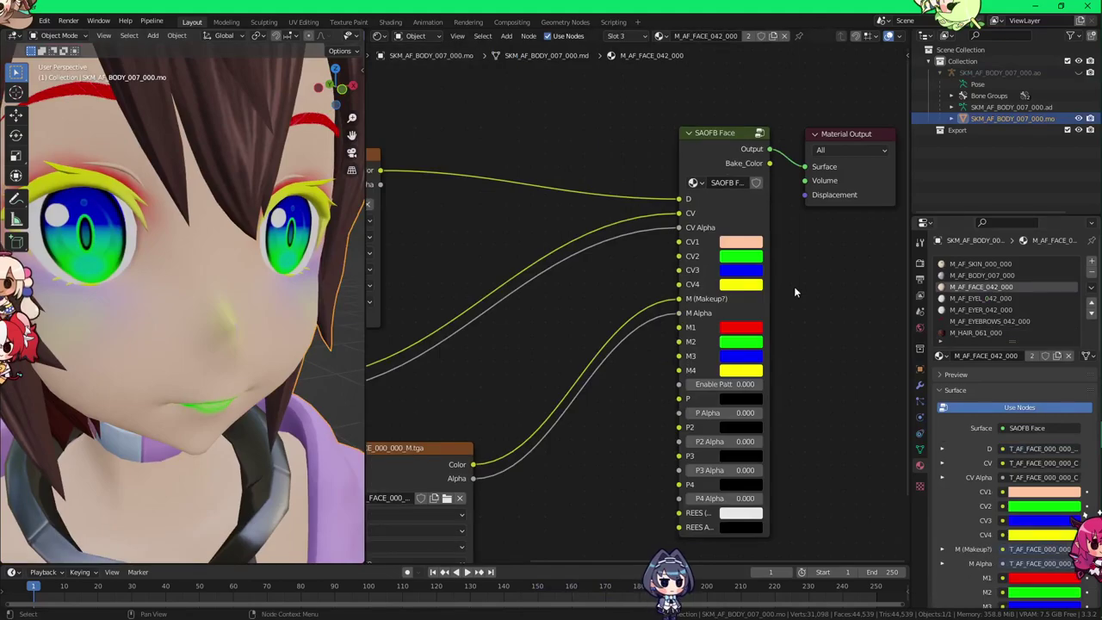
# Step: Try black for the SAOFB Face node's M1, M2 and M3 makeup colours
pyautogui.scroll(-2, 218, 263)
pyautogui.moveTo(217, 264); pyautogui.dragTo(229, 258, button='middle')
pyautogui.scroll(3, 655, 300)
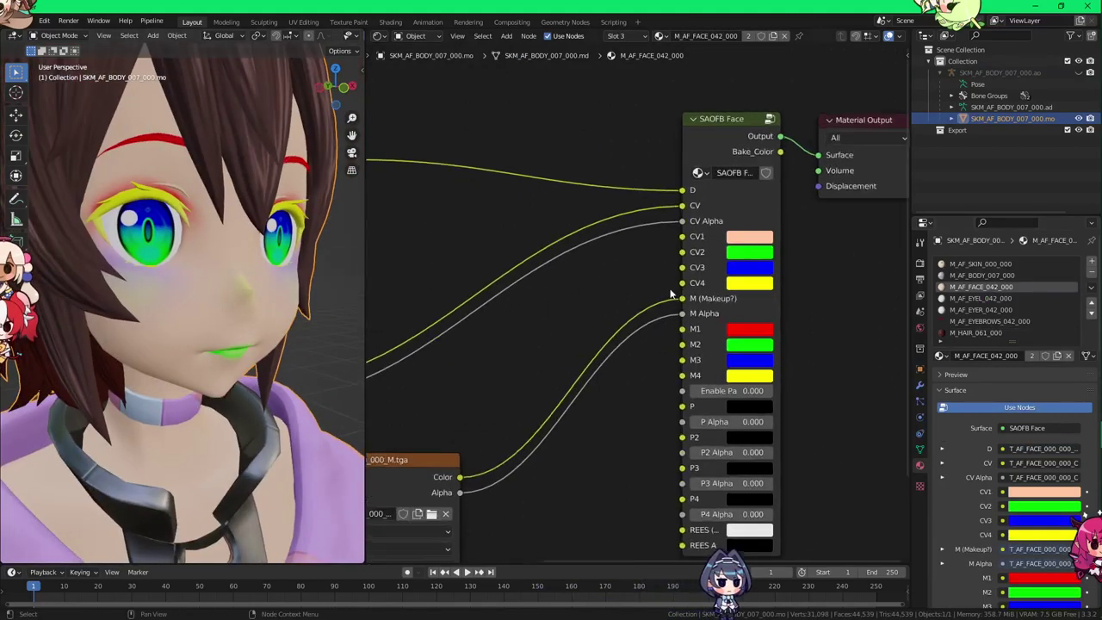
pyautogui.moveTo(676, 301); pyautogui.dragTo(626, 285, button='middle')
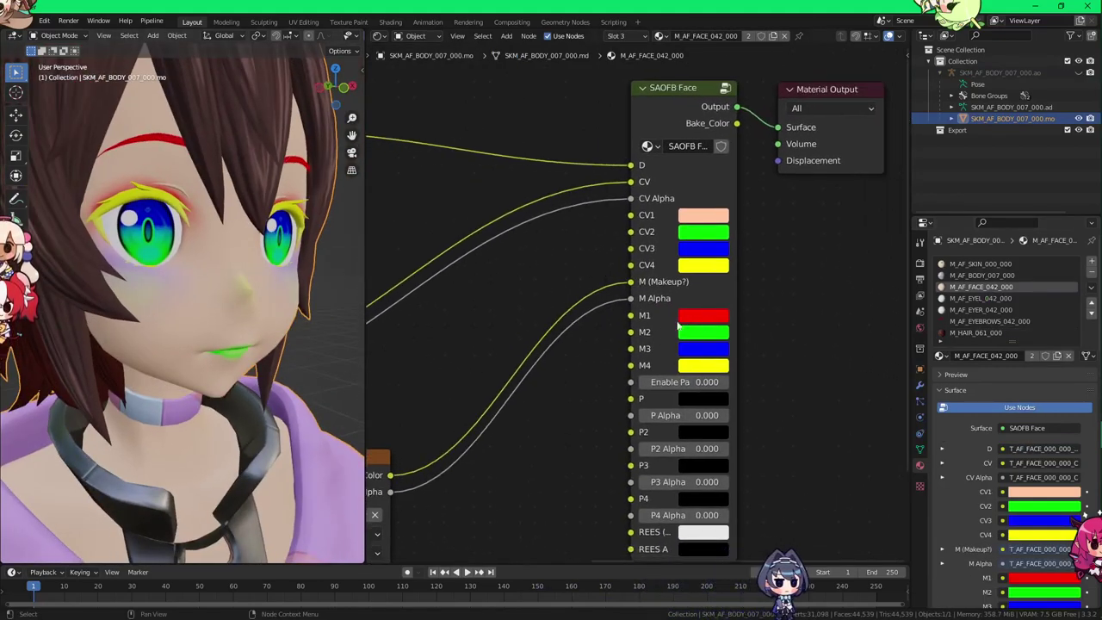
pyautogui.click(713, 316)
pyautogui.moveTo(763, 277); pyautogui.dragTo(693, 294)
pyautogui.click(718, 332)
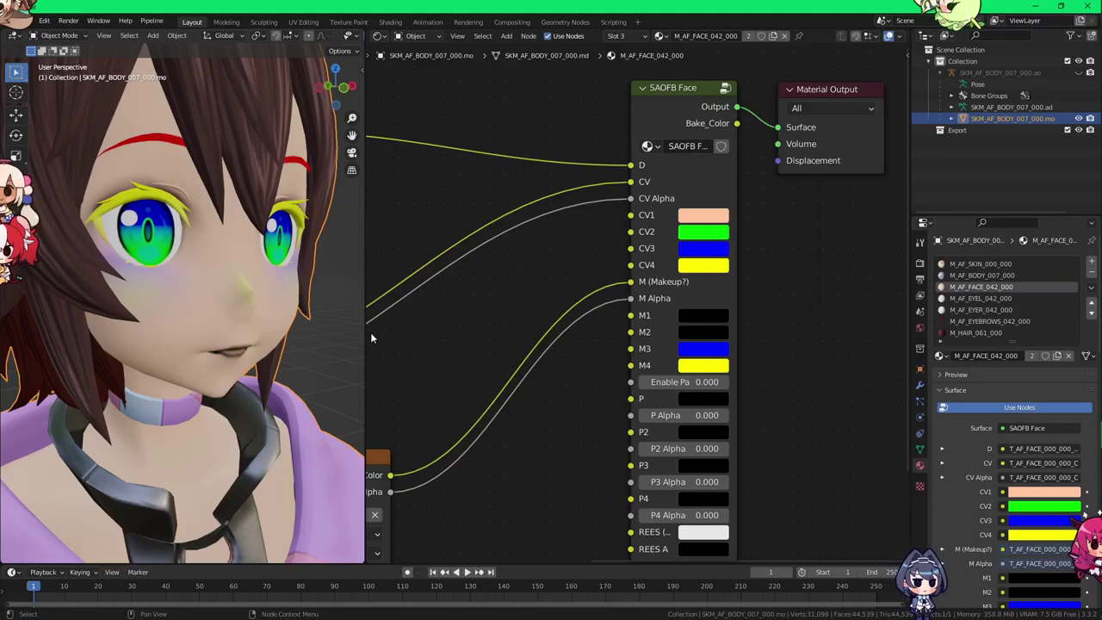
pyautogui.moveTo(371, 332); pyautogui.dragTo(188, 337, button='middle')
pyautogui.scroll(3, 194, 336)
pyautogui.scroll(-1, 215, 323)
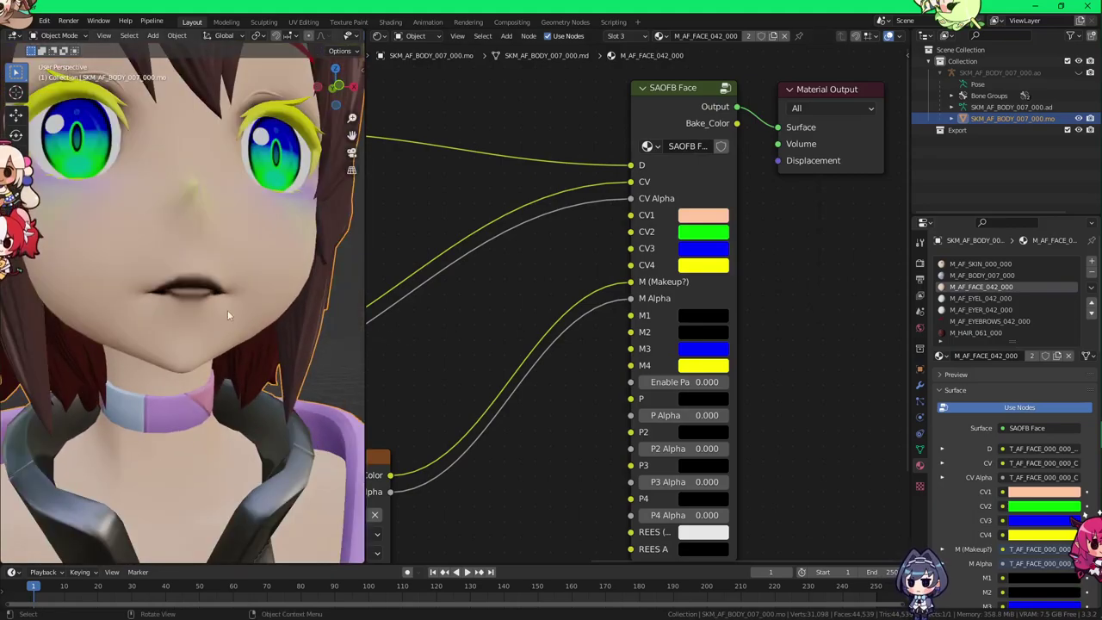
pyautogui.click(704, 349)
pyautogui.moveTo(728, 310); pyautogui.dragTo(689, 310)
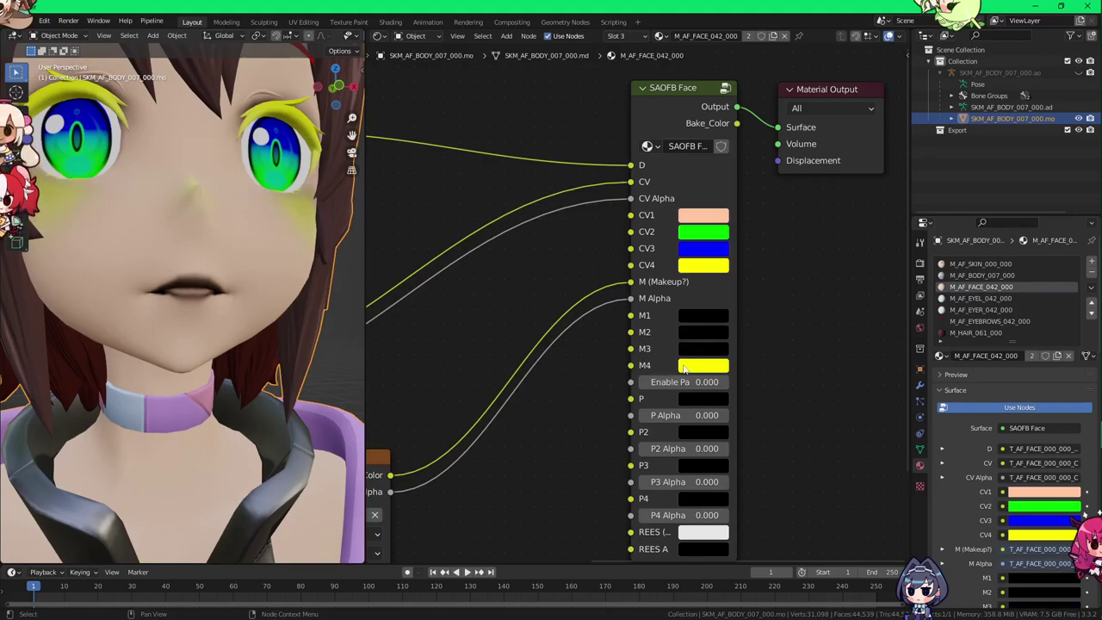
# Step: Apply the peach CV1 skin colour to the M1, M2, M3 and M4 makeup colours on the SAOFB Face node
pyautogui.moveTo(719, 316)
pyautogui.mouseDown()
pyautogui.moveTo(702, 332)
pyautogui.moveTo(720, 348)
pyautogui.mouseUp()
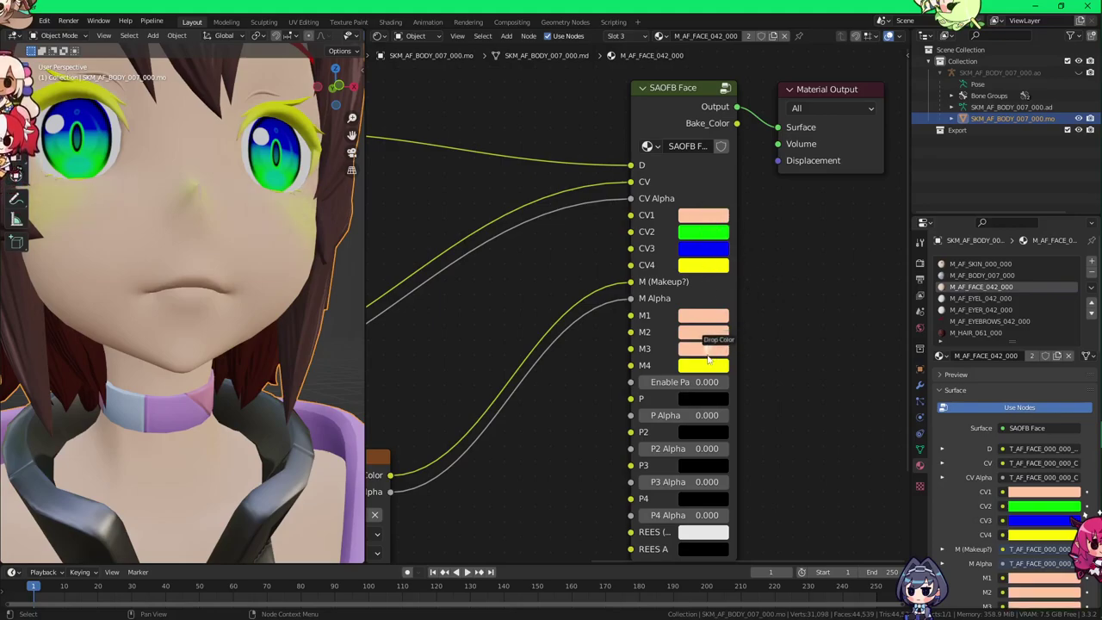
pyautogui.moveTo(245, 258); pyautogui.dragTo(354, 255, button='middle')
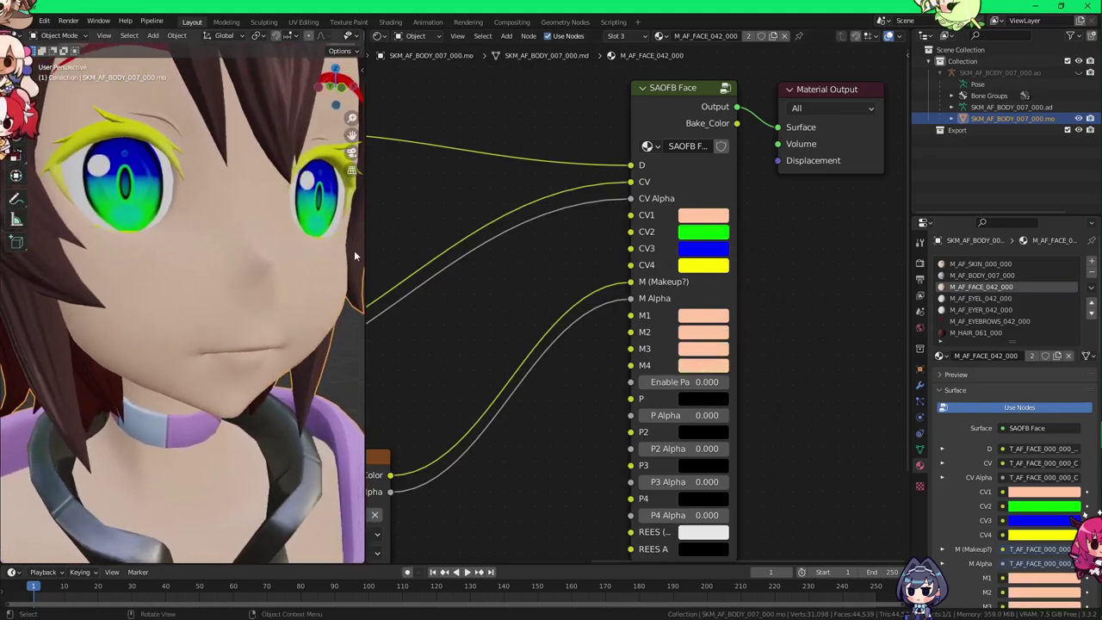
# Step: Try a dark brown with value 0.130 for the SAOFB Face node's CV4 eyelash colour
pyautogui.click(701, 269)
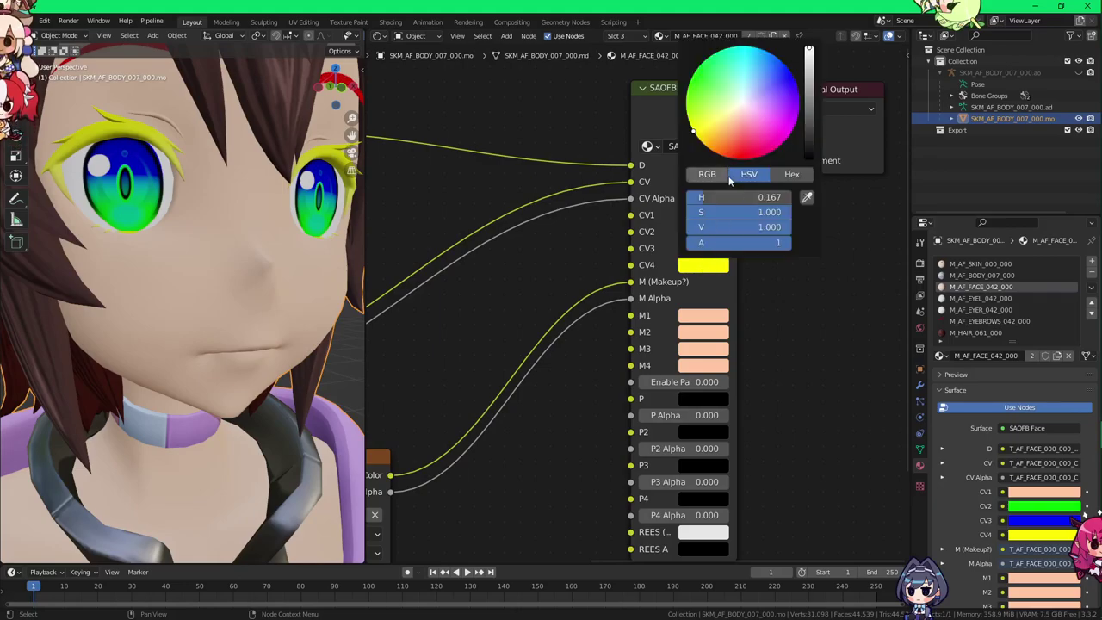
pyautogui.moveTo(755, 213); pyautogui.dragTo(638, 228)
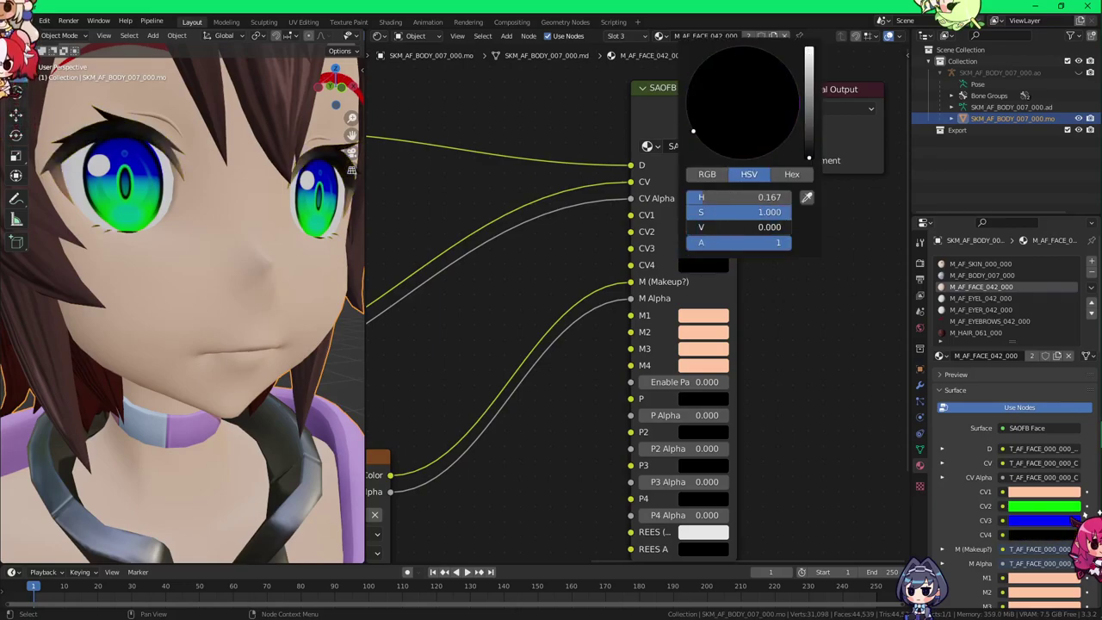
pyautogui.moveTo(725, 228); pyautogui.dragTo(701, 230)
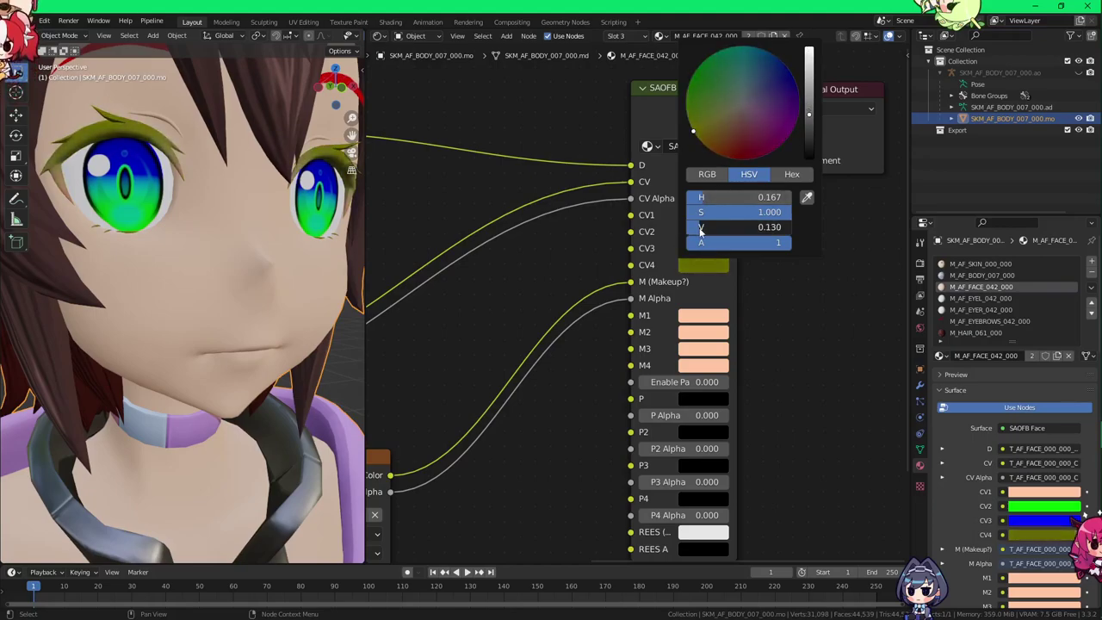
pyautogui.moveTo(721, 114); pyautogui.dragTo(740, 135)
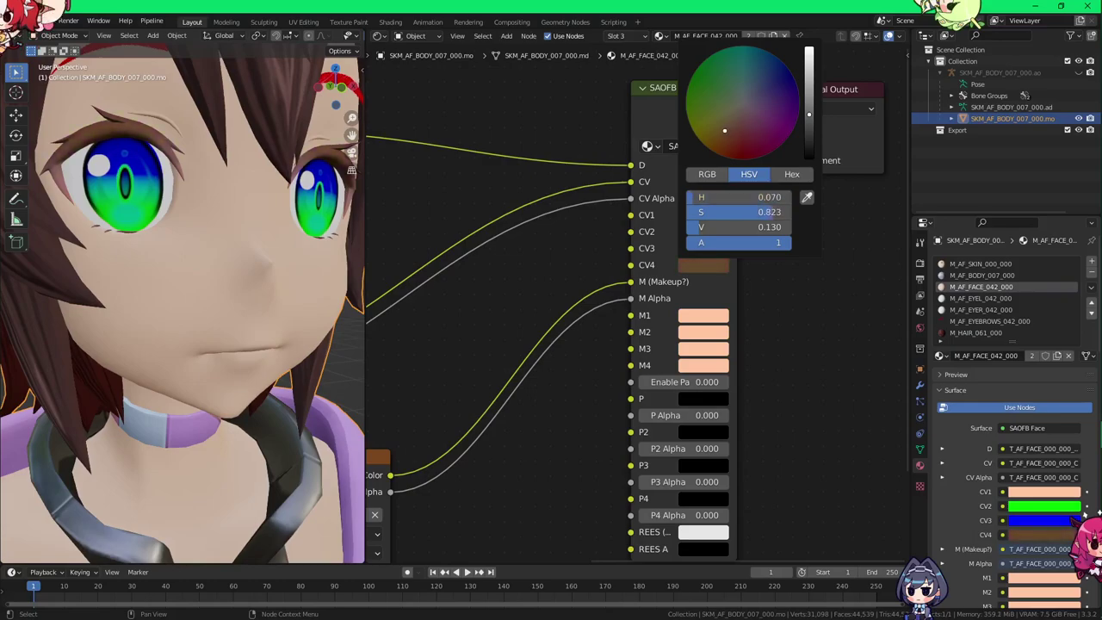
pyautogui.scroll(-1, 489, 224)
pyautogui.moveTo(505, 221); pyautogui.dragTo(521, 249, button='middle')
pyautogui.scroll(-4, 274, 234)
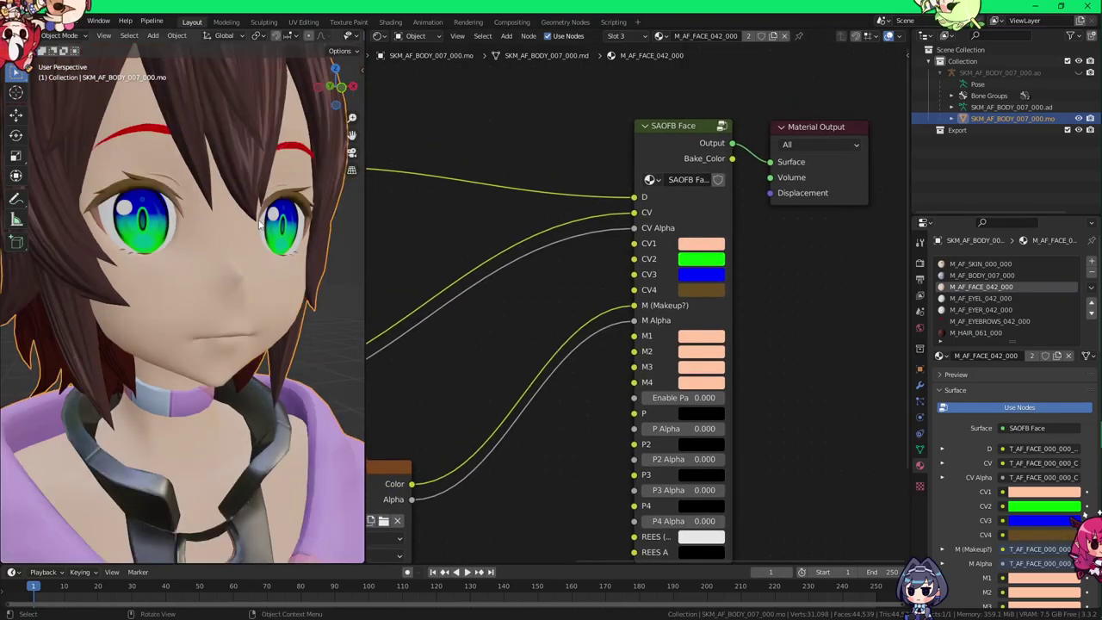
# Step: Copy the Main colour from M_HAIR_061_000's SAOFB Hair node into CV4 on M_AF_FACE_042_000's SAOFB Face node
pyautogui.click(999, 333)
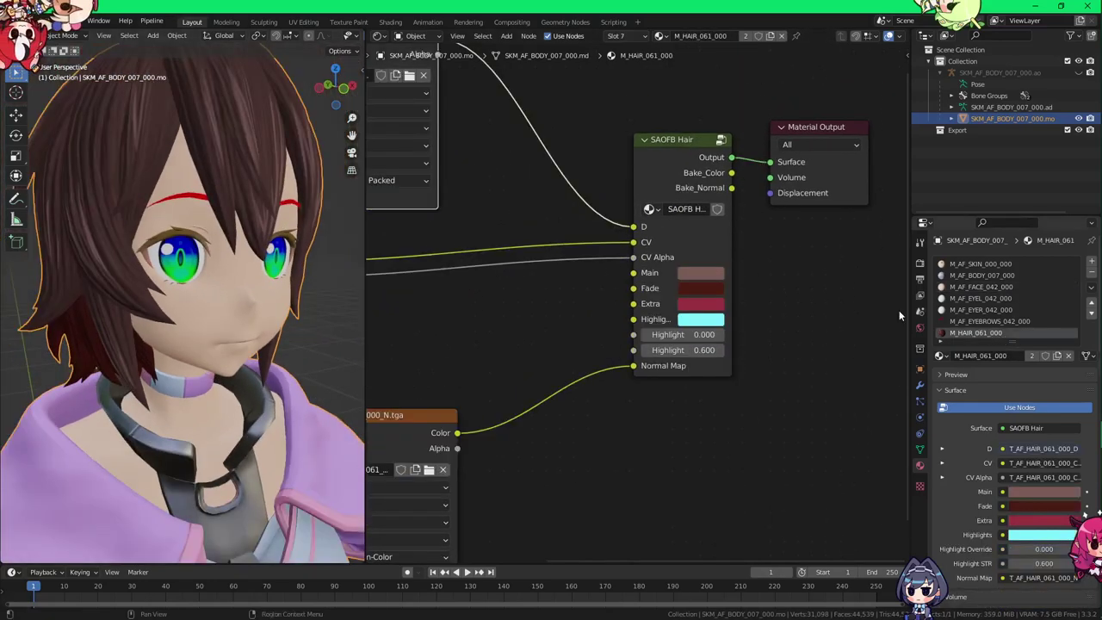
pyautogui.rightClick(701, 275)
pyautogui.press('Escape')
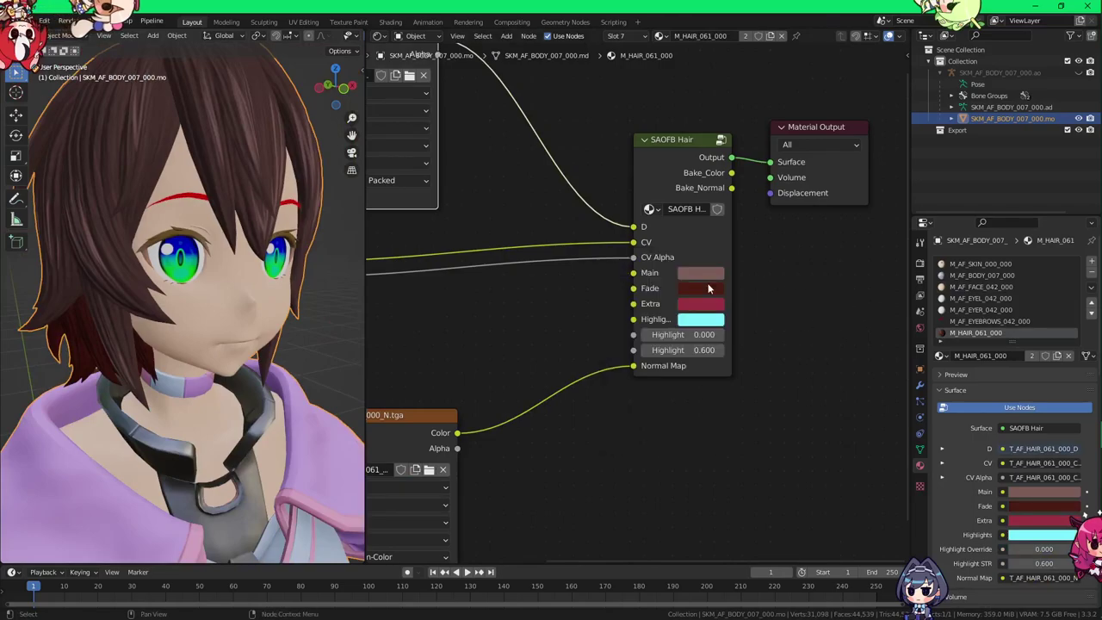
pyautogui.click(694, 273)
pyautogui.click(781, 190)
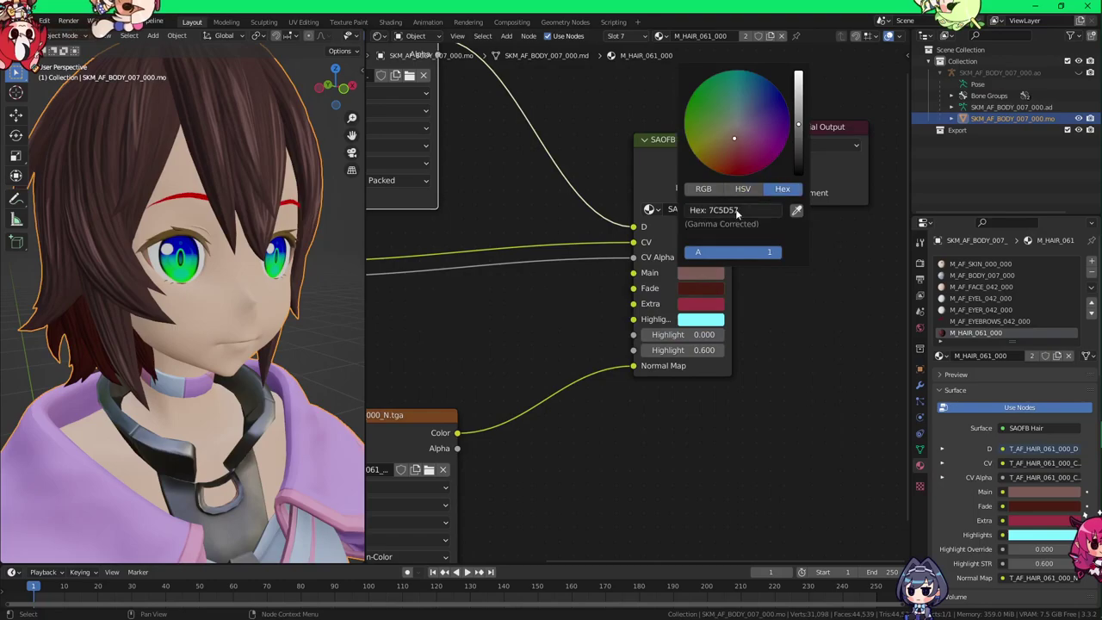
pyautogui.click(748, 192)
pyautogui.click(879, 253)
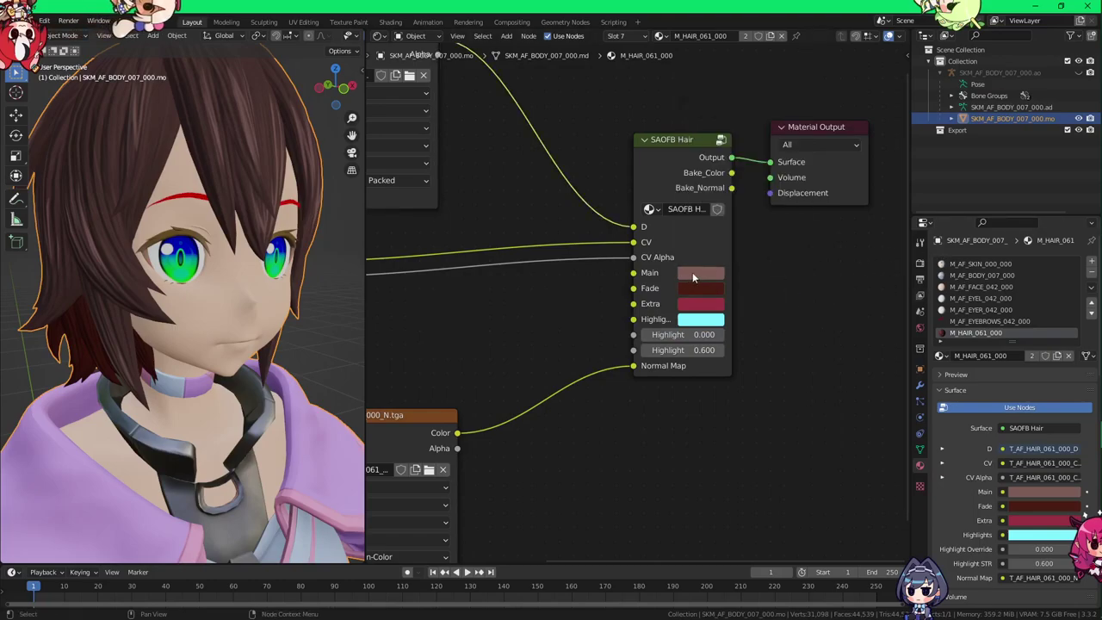
pyautogui.click(975, 298)
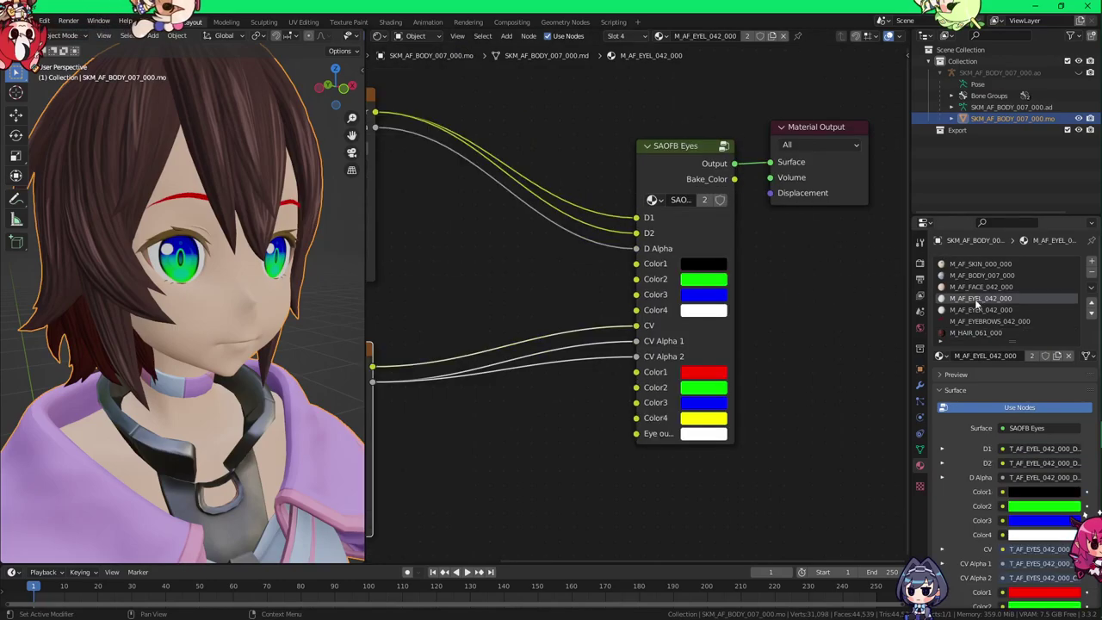
pyautogui.click(953, 288)
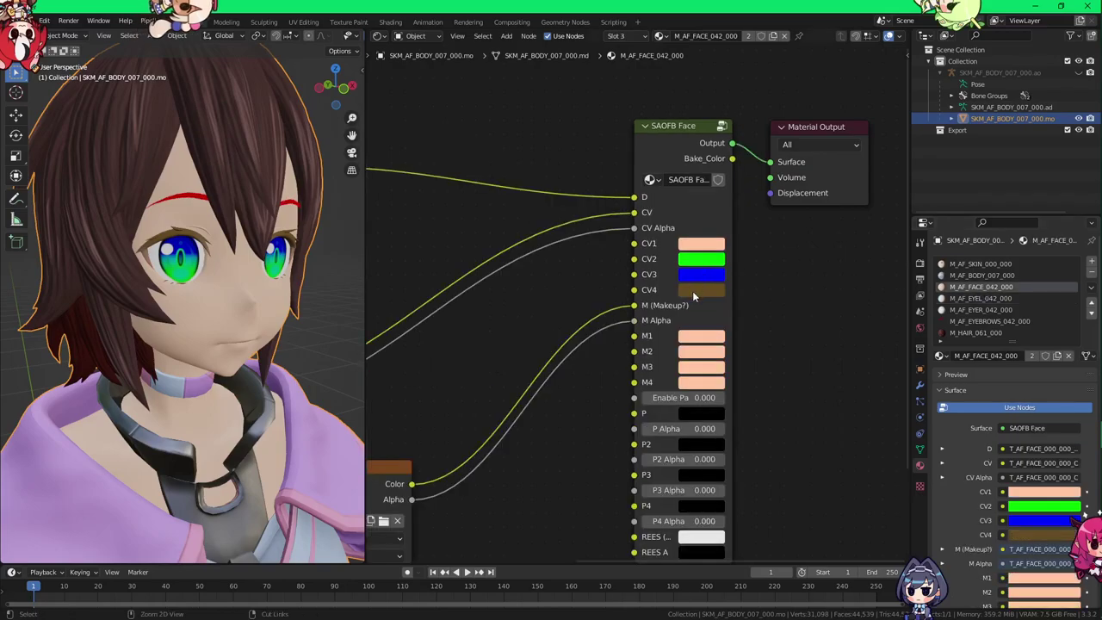
pyautogui.hotkey('ctrl', 'v')
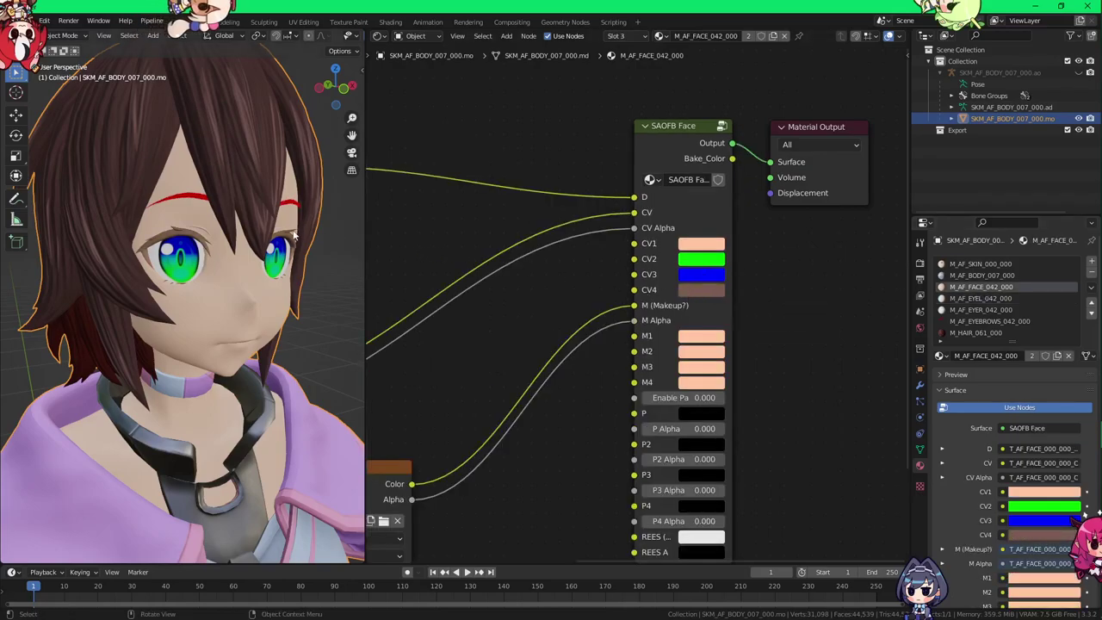
# Step: Darken the CV4 eyelash colour to hue 0.021, saturation 0.492 and value 0.054
pyautogui.scroll(5, 295, 235)
pyautogui.click(706, 291)
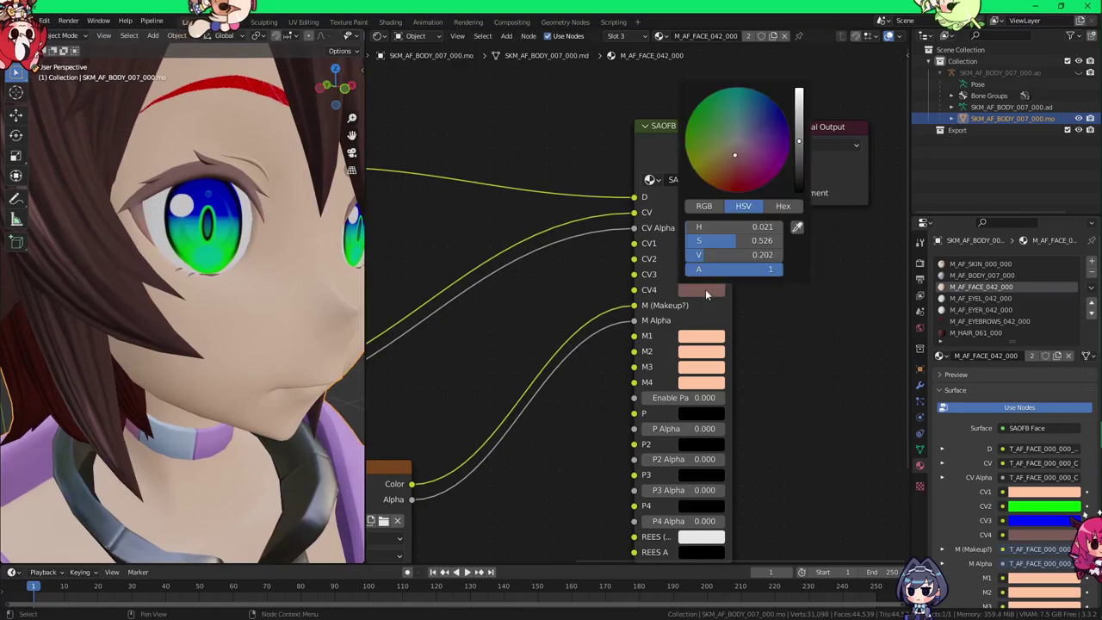
pyautogui.moveTo(799, 144); pyautogui.dragTo(799, 162)
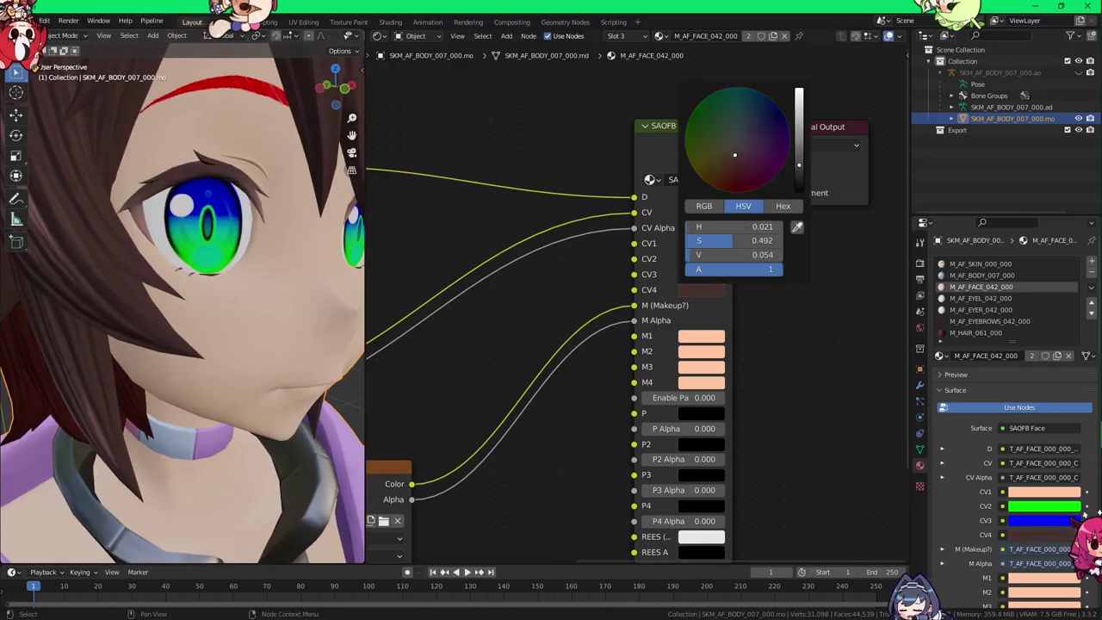
pyautogui.moveTo(293, 207)
pyautogui.mouseDown(button='middle')
pyautogui.moveTo(258, 200)
pyautogui.moveTo(288, 197)
pyautogui.mouseUp(button='middle')
pyautogui.scroll(2, 288, 196)
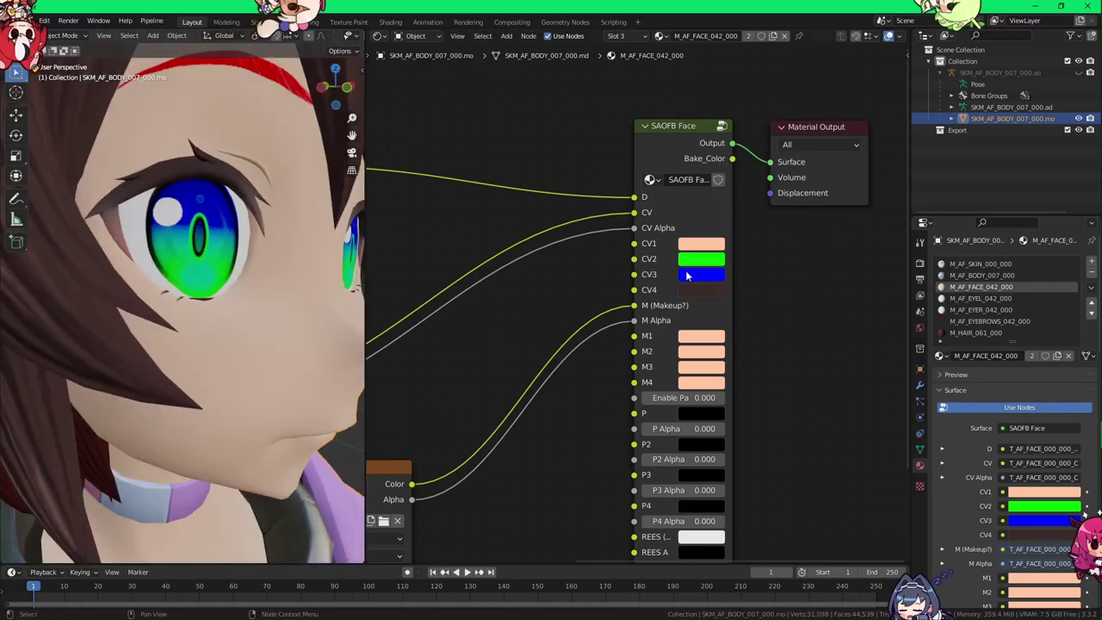
pyautogui.scroll(-2, 274, 250)
pyautogui.moveTo(274, 250); pyautogui.dragTo(217, 245, button='middle')
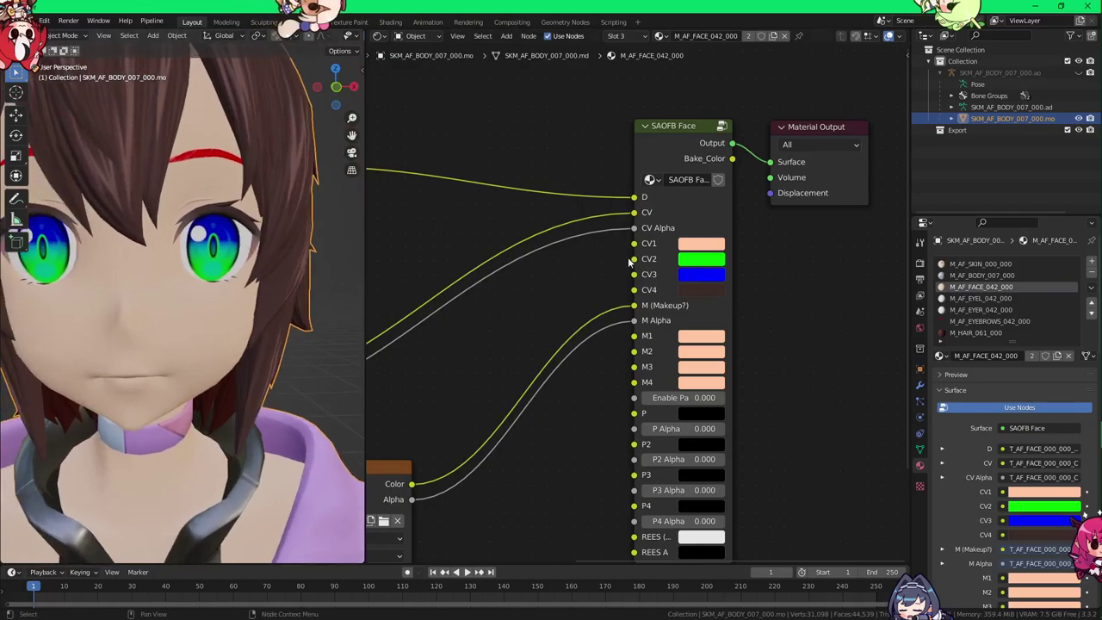
# Step: Try changing the SAOFB Face node's CV2 and CV3 colours
pyautogui.click(703, 260)
pyautogui.moveTo(706, 152)
pyautogui.mouseDown()
pyautogui.moveTo(765, 129)
pyautogui.moveTo(729, 114)
pyautogui.moveTo(737, 134)
pyautogui.mouseUp()
pyautogui.click(697, 276)
pyautogui.press('Escape')
pyautogui.moveTo(679, 280); pyautogui.dragTo(720, 256, button='middle')
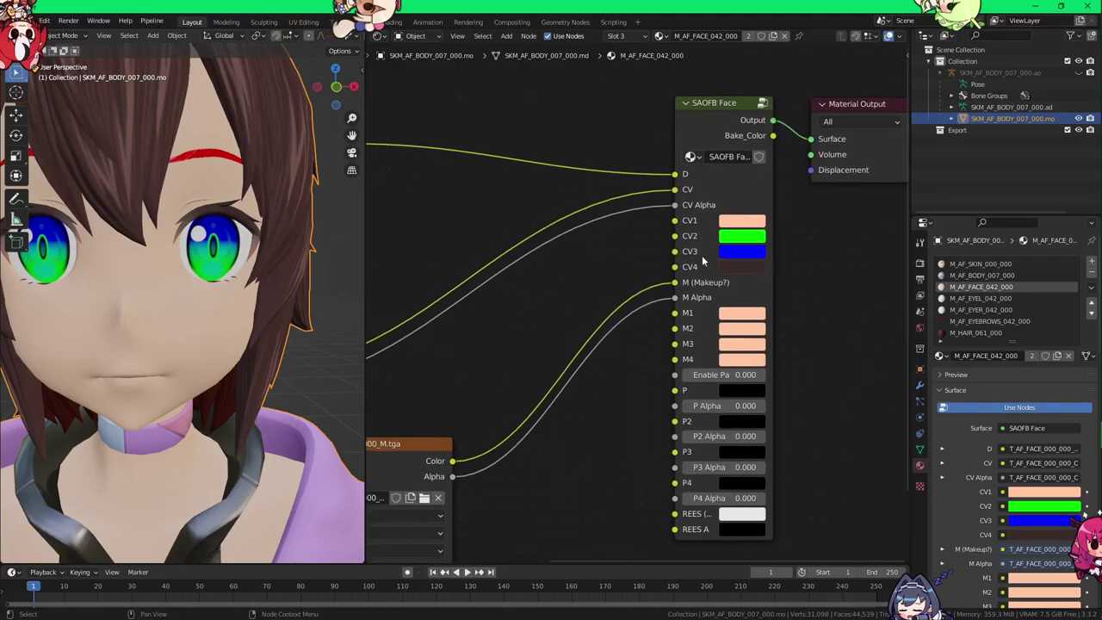
pyautogui.moveTo(632, 296); pyautogui.dragTo(602, 293, button='middle')
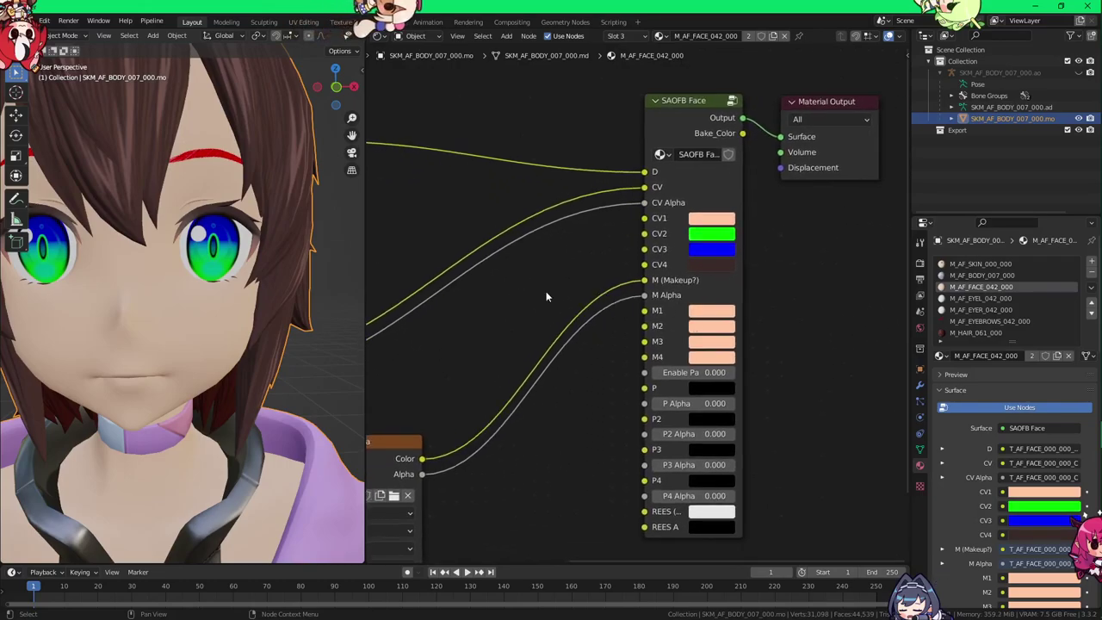
# Step: Recolour the eyeshadow magenta-pink through the M1 makeup colour on M_AF_FACE_042_000's SAOFB Face node
pyautogui.moveTo(262, 299); pyautogui.dragTo(284, 302, button='middle')
pyautogui.click(719, 316)
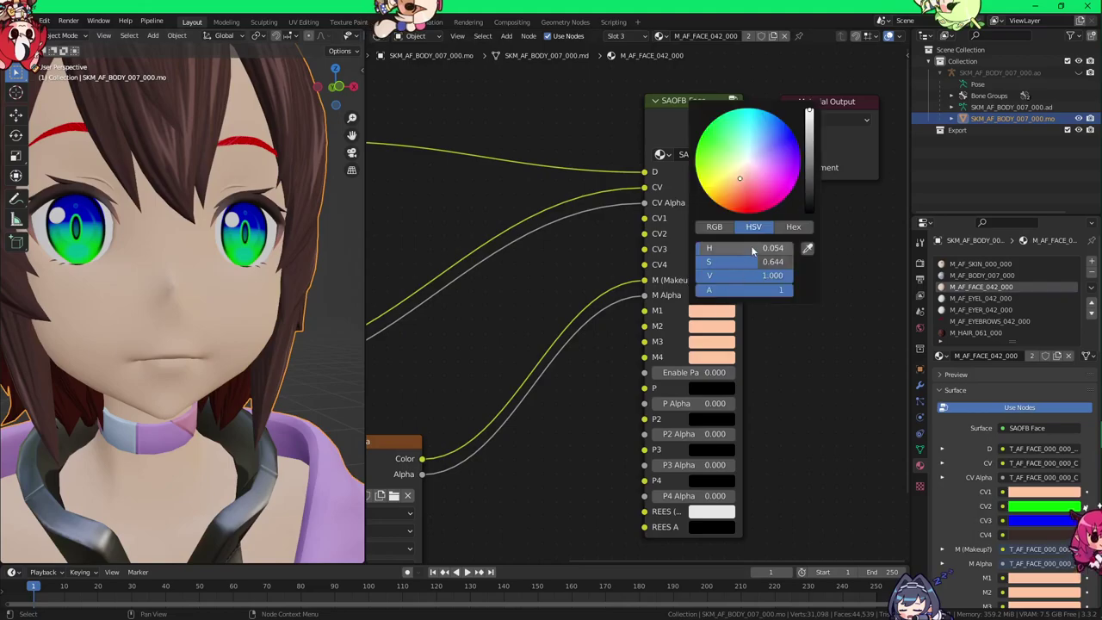
pyautogui.moveTo(750, 262); pyautogui.dragTo(734, 263)
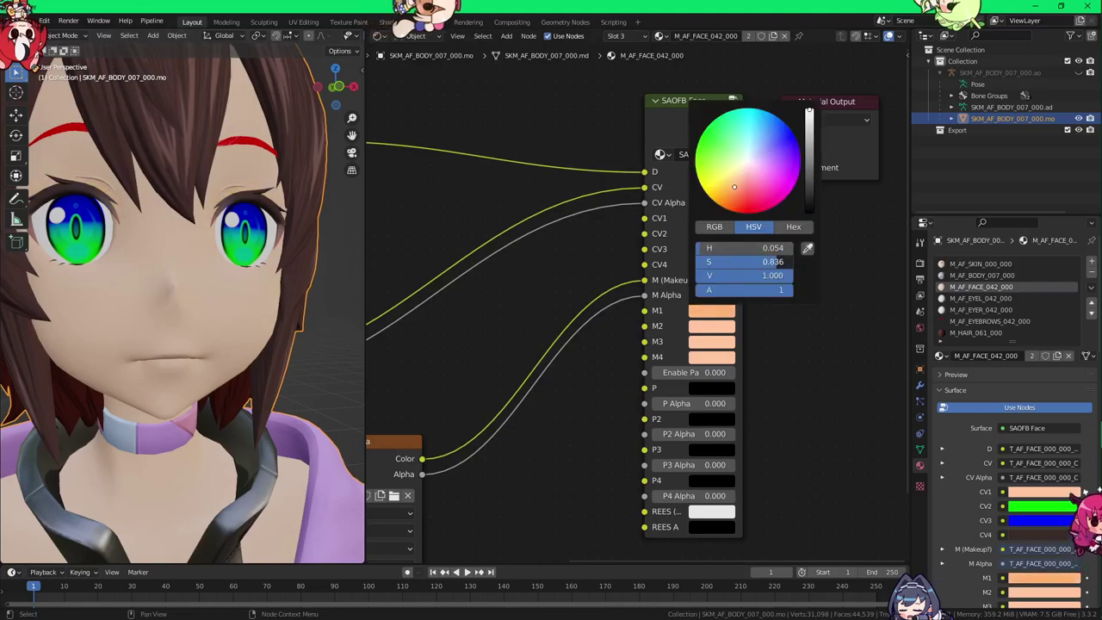
pyautogui.moveTo(745, 190); pyautogui.dragTo(753, 187)
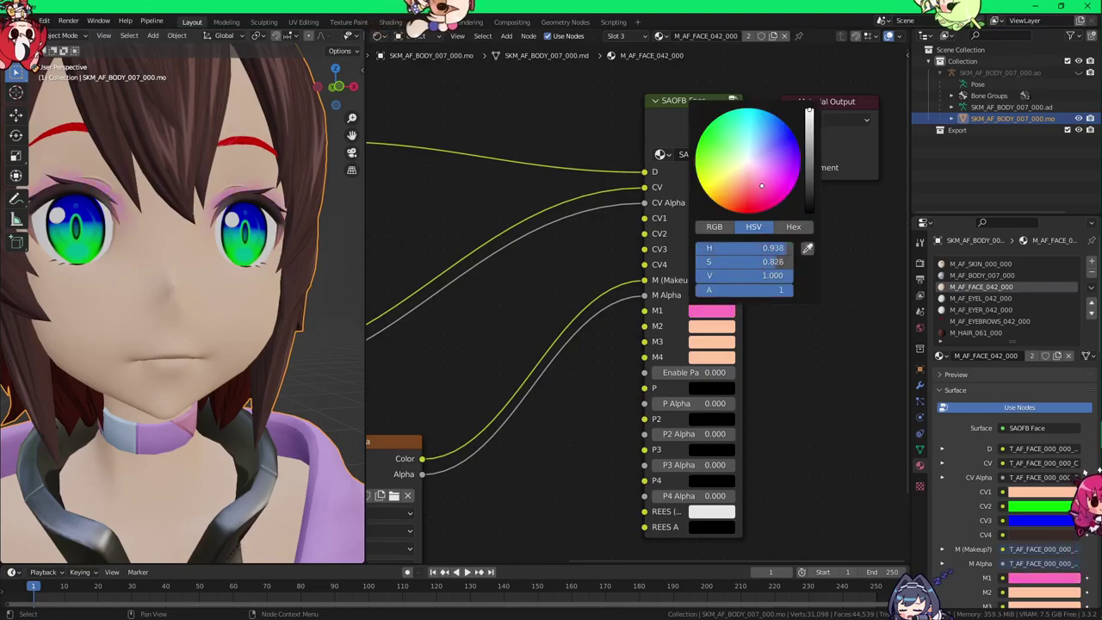
pyautogui.scroll(10, 212, 185)
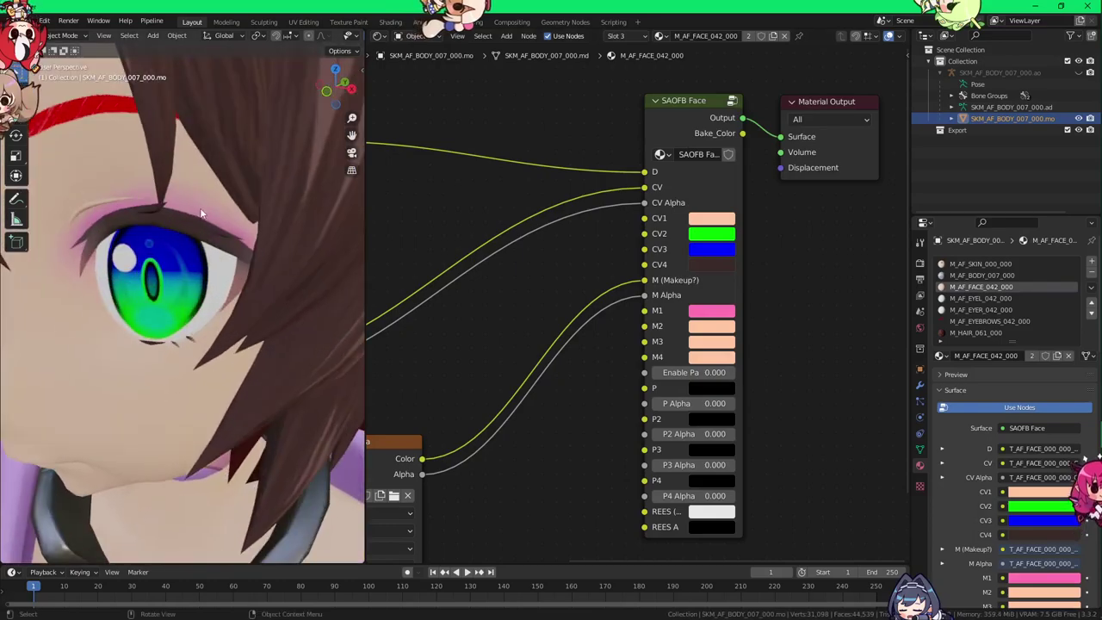
pyautogui.click(711, 310)
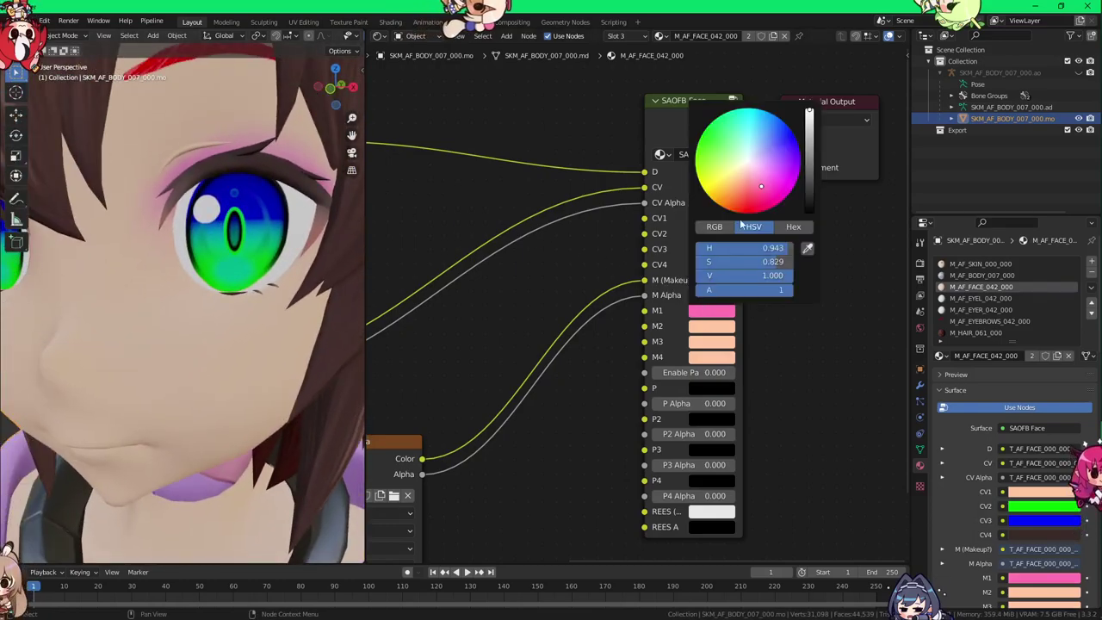
pyautogui.click(772, 163)
pyautogui.moveTo(772, 164); pyautogui.dragTo(769, 185)
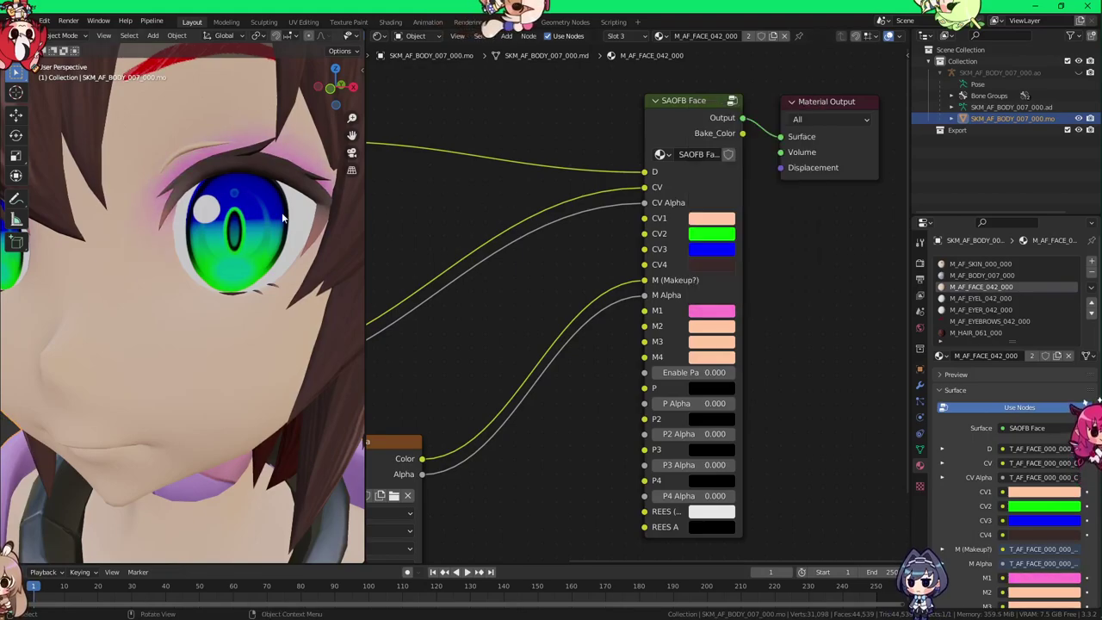
pyautogui.scroll(-8, 230, 221)
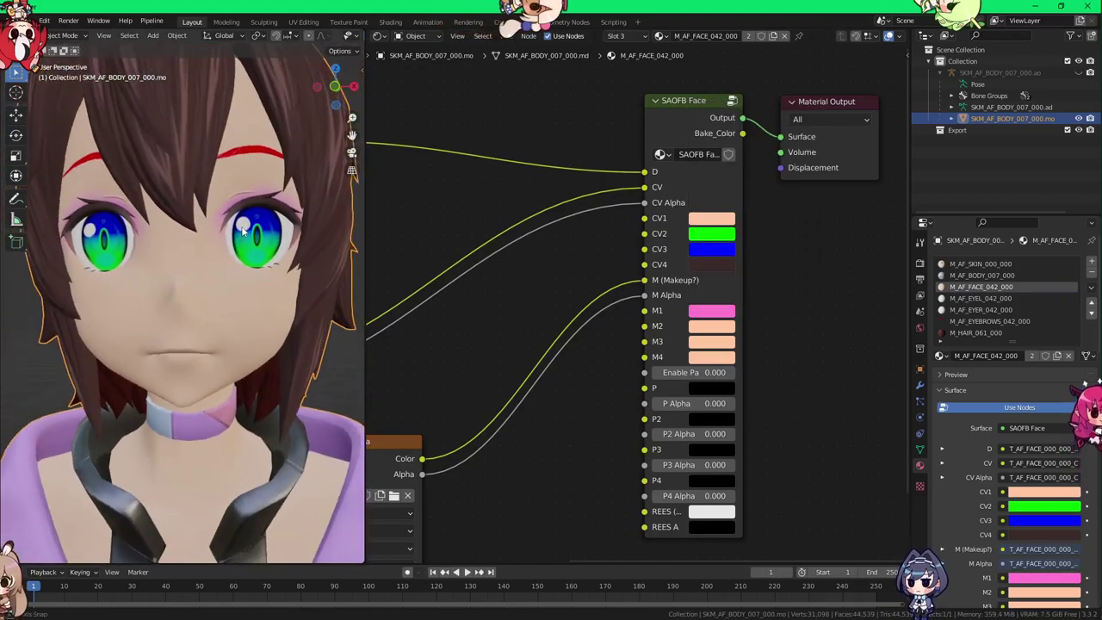
# Step: Give the lips a coral red through the SAOFB Face node's M2 colour
pyautogui.click(701, 328)
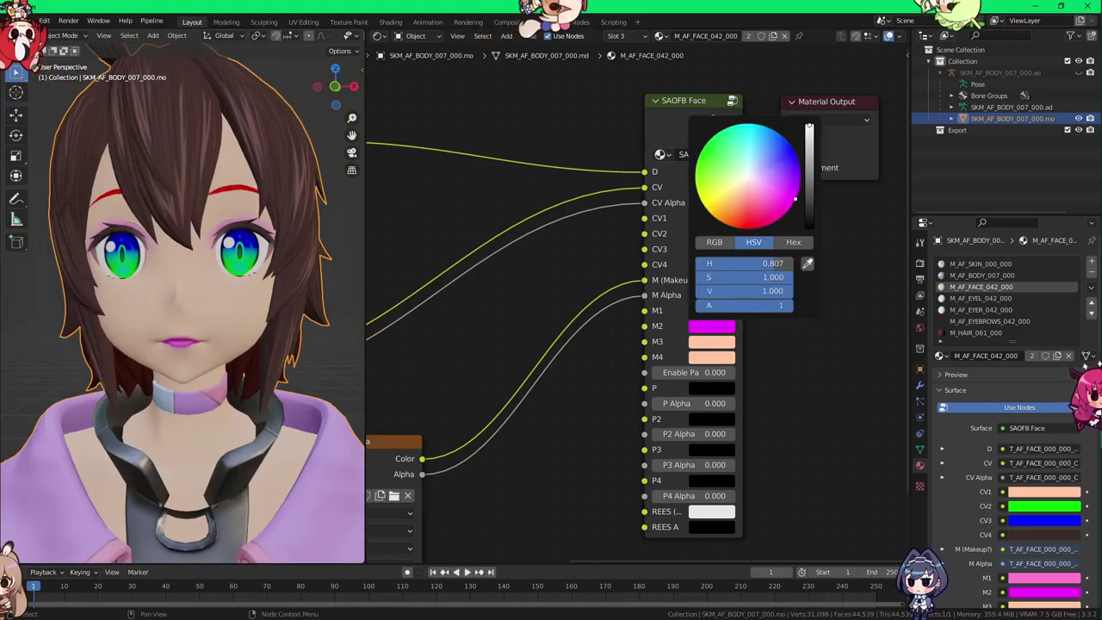
pyautogui.moveTo(738, 194); pyautogui.dragTo(741, 209)
pyautogui.scroll(2, 250, 297)
pyautogui.moveTo(250, 297); pyautogui.dragTo(302, 293, button='middle')
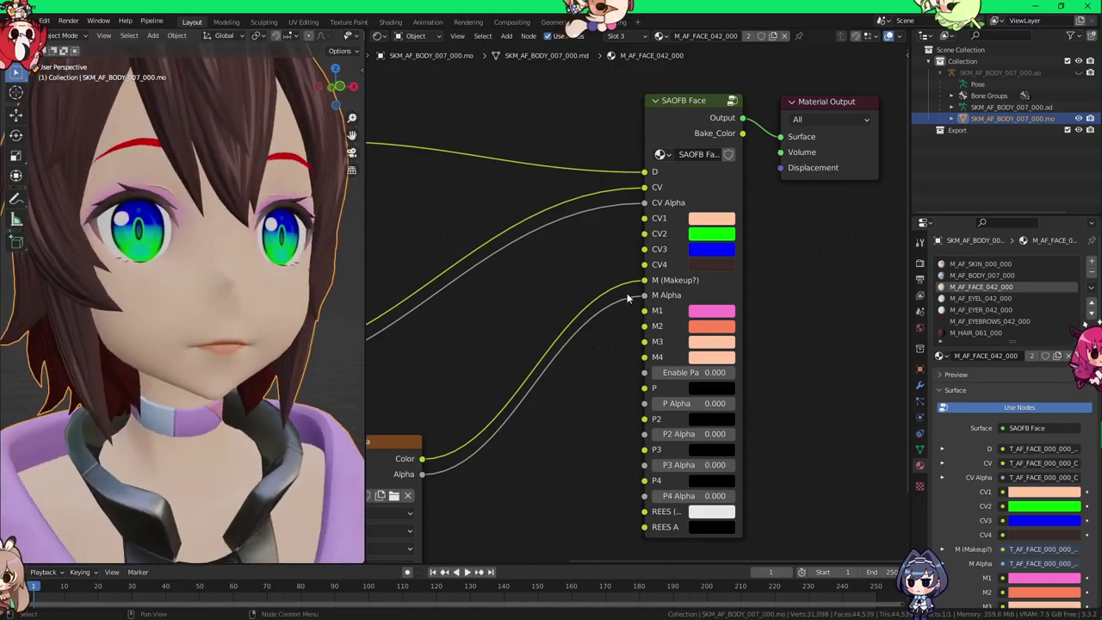
# Step: Change the SAOFB Face node's M3 makeup colour to a dark red with value 0.452
pyautogui.click(713, 342)
pyautogui.moveTo(744, 209); pyautogui.dragTo(743, 224)
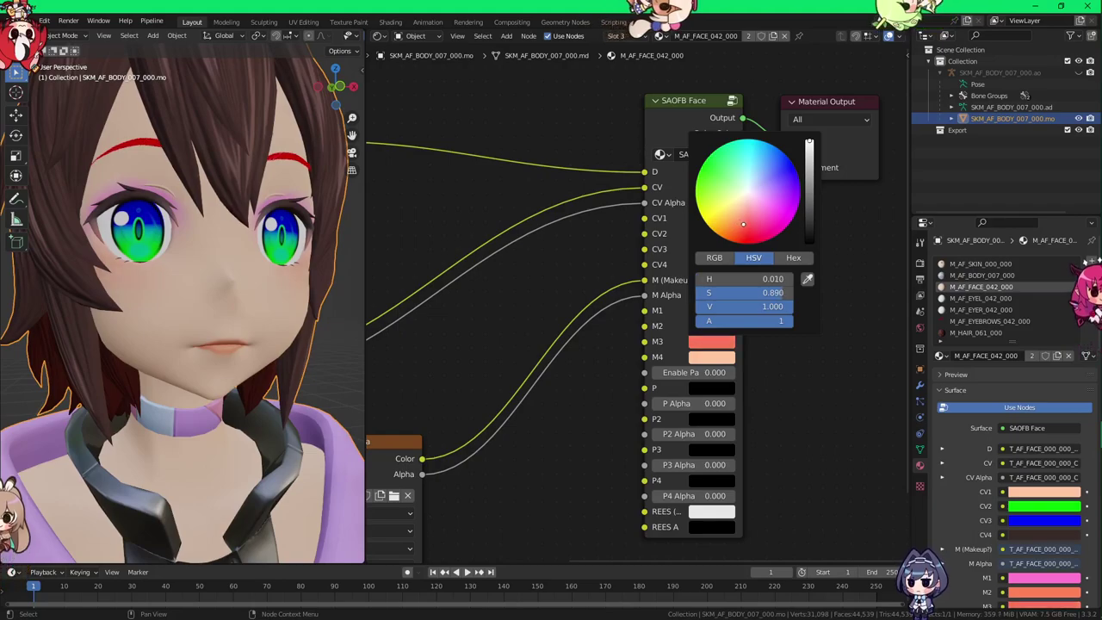
pyautogui.moveTo(302, 227); pyautogui.dragTo(240, 230, button='middle')
pyautogui.scroll(2, 263, 228)
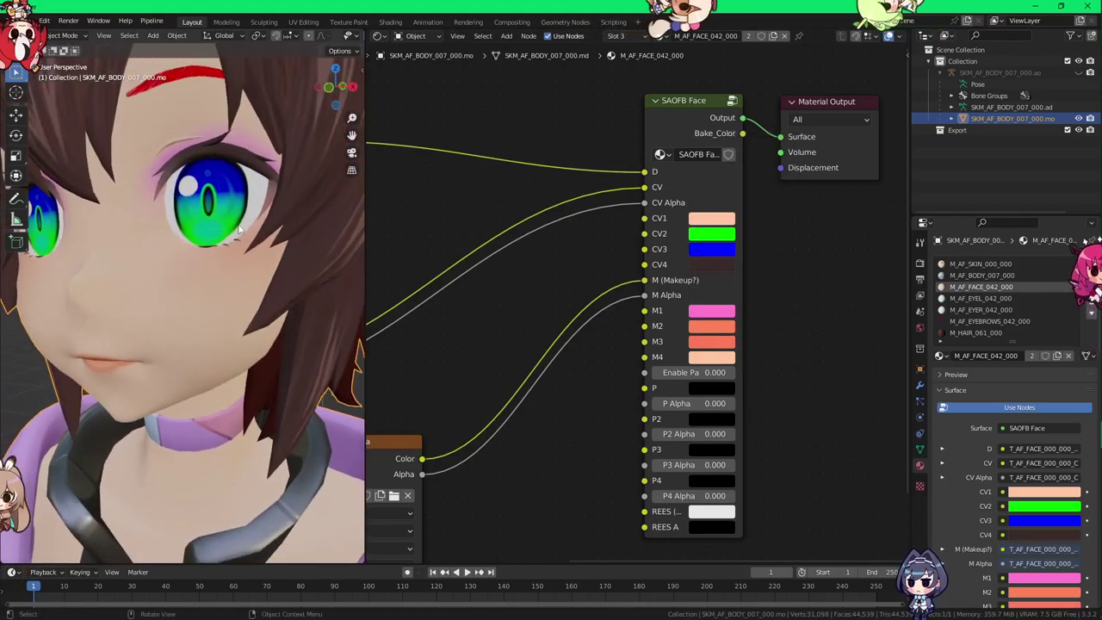
pyautogui.click(693, 342)
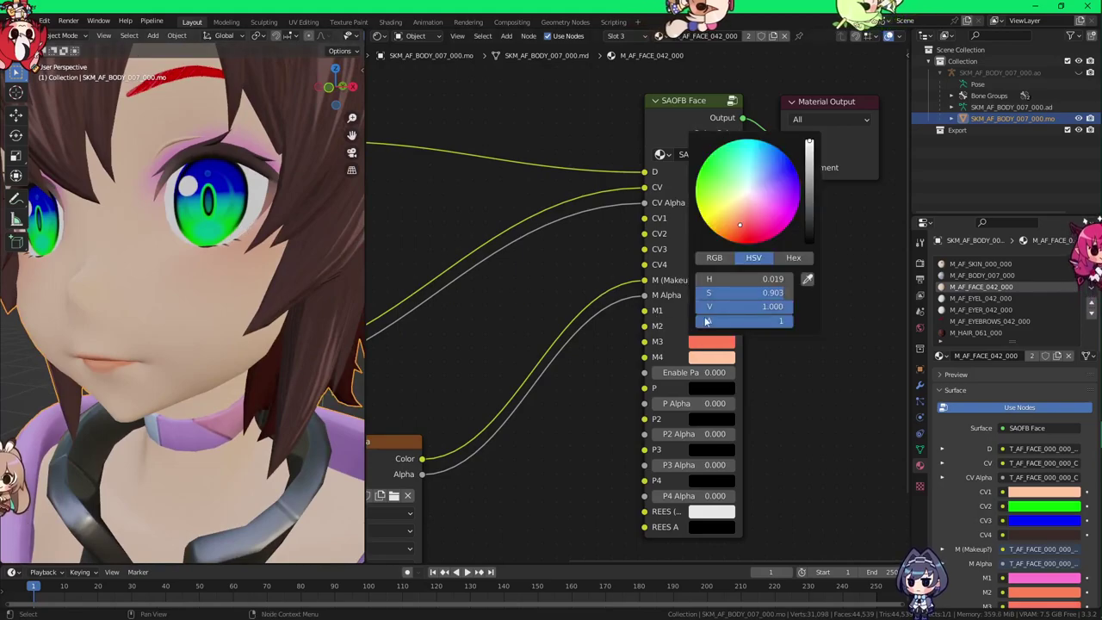
pyautogui.moveTo(743, 226); pyautogui.dragTo(749, 226)
pyautogui.moveTo(810, 189); pyautogui.dragTo(809, 169)
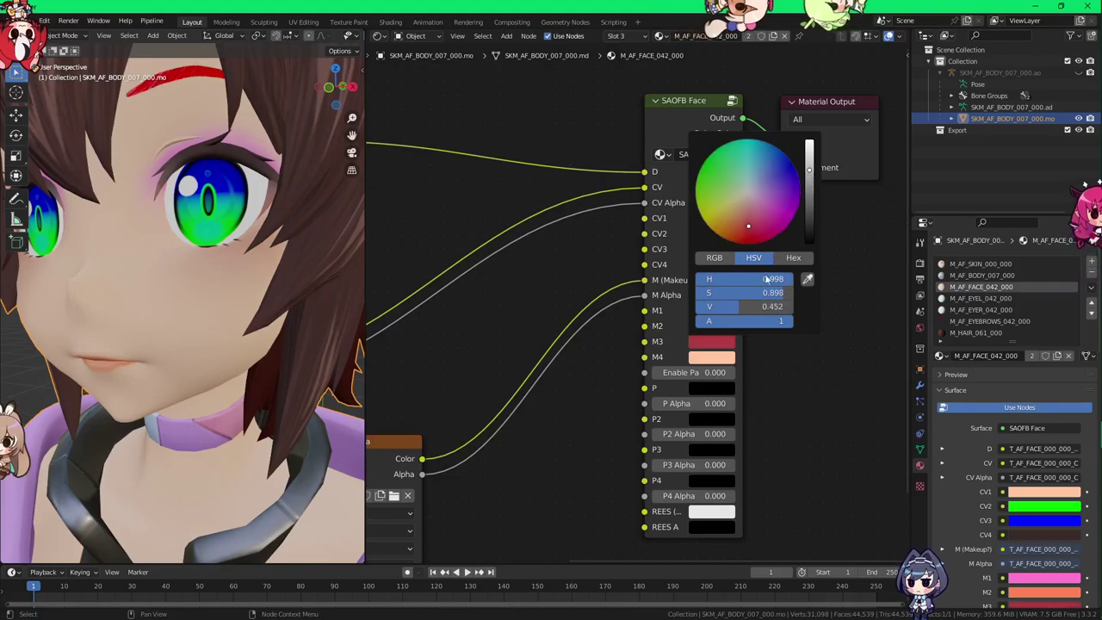
pyautogui.moveTo(760, 230); pyautogui.dragTo(761, 231)
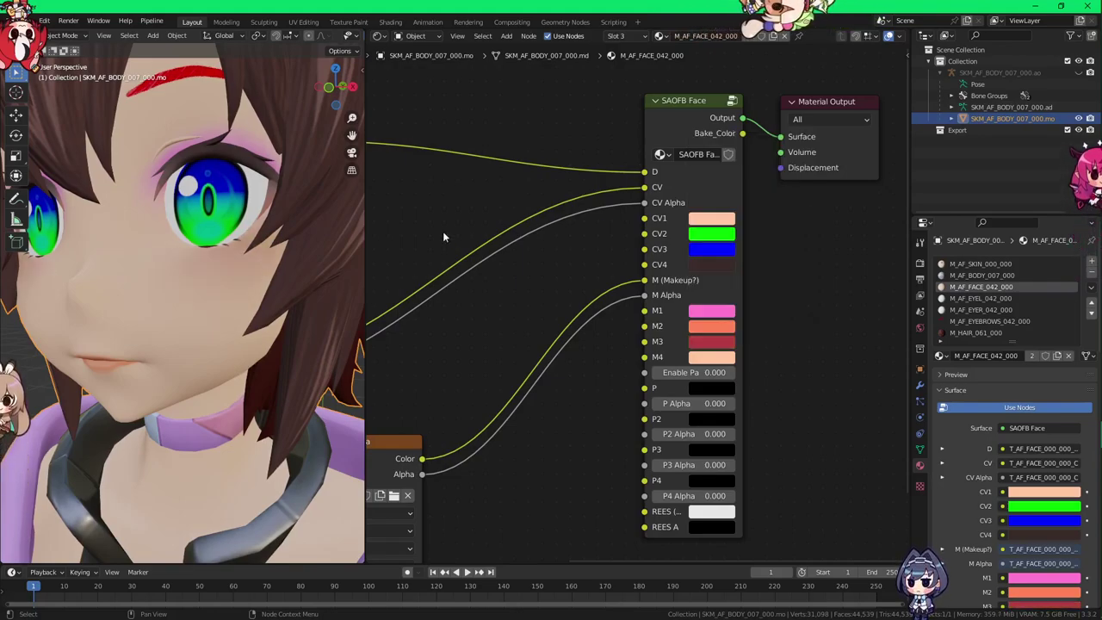
pyautogui.moveTo(240, 244); pyautogui.dragTo(263, 231, button='middle')
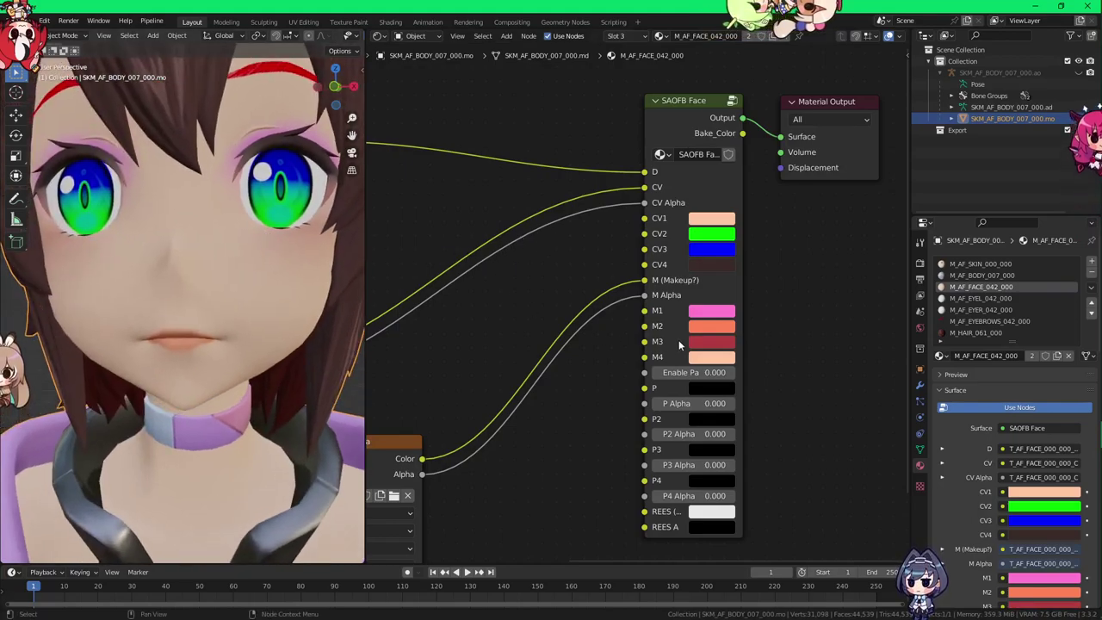
# Step: Try a strongly saturated red for the SAOFB Face node's M4 cheek blush colour
pyautogui.click(711, 356)
pyautogui.click(739, 245)
pyautogui.moveTo(739, 245); pyautogui.dragTo(739, 224)
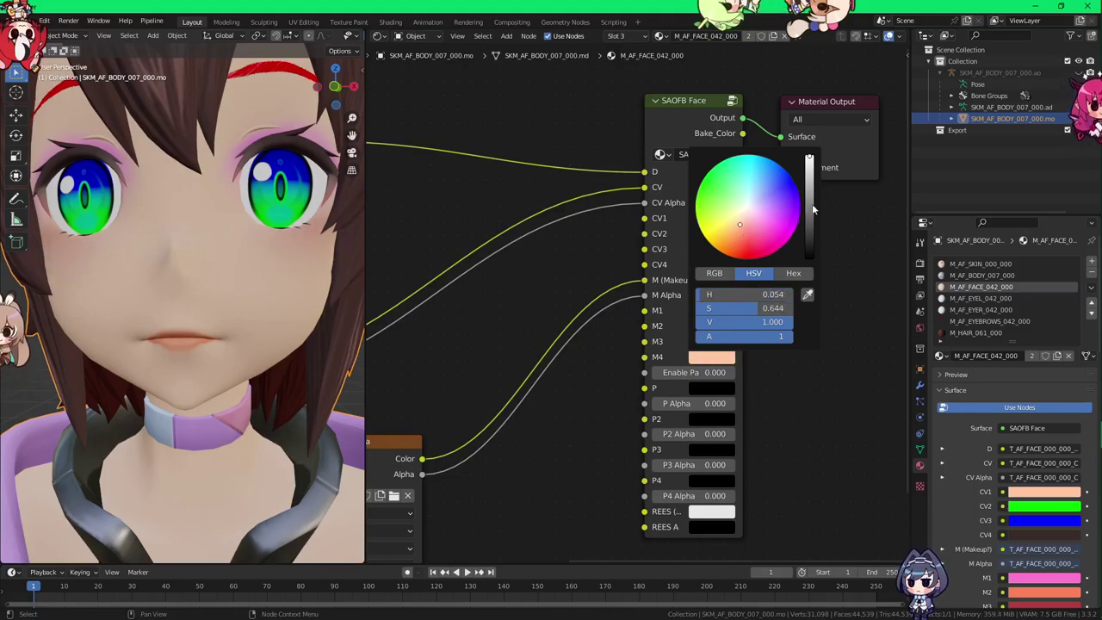
pyautogui.moveTo(738, 238); pyautogui.dragTo(738, 253)
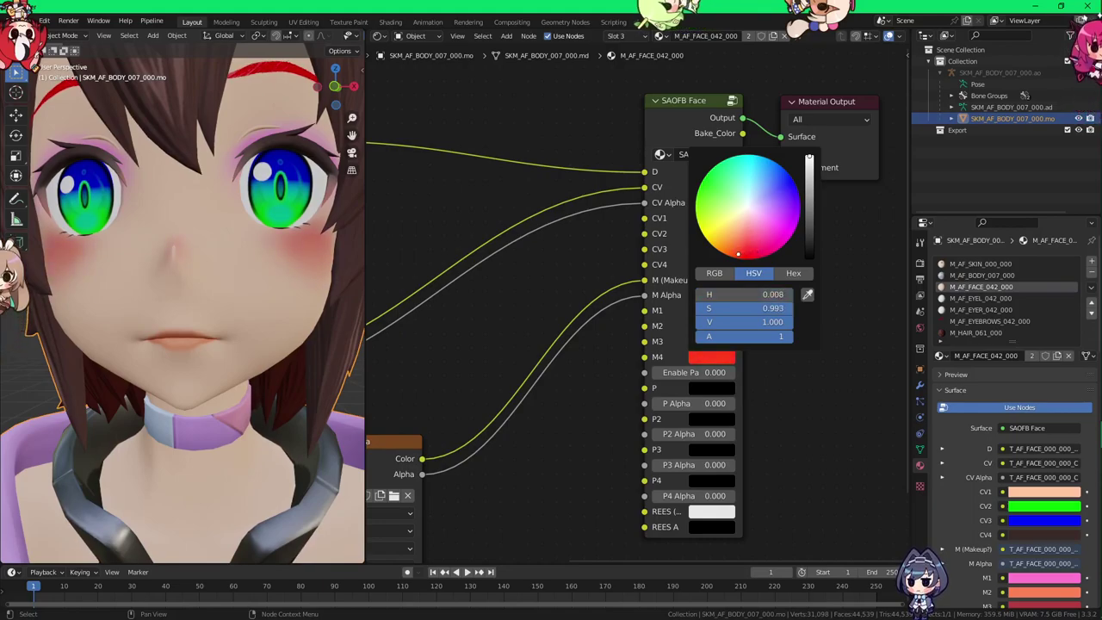
pyautogui.moveTo(226, 247)
pyautogui.mouseDown(button='middle')
pyautogui.moveTo(288, 249)
pyautogui.moveTo(210, 256)
pyautogui.moveTo(265, 259)
pyautogui.moveTo(230, 255)
pyautogui.mouseUp(button='middle')
pyautogui.click(716, 358)
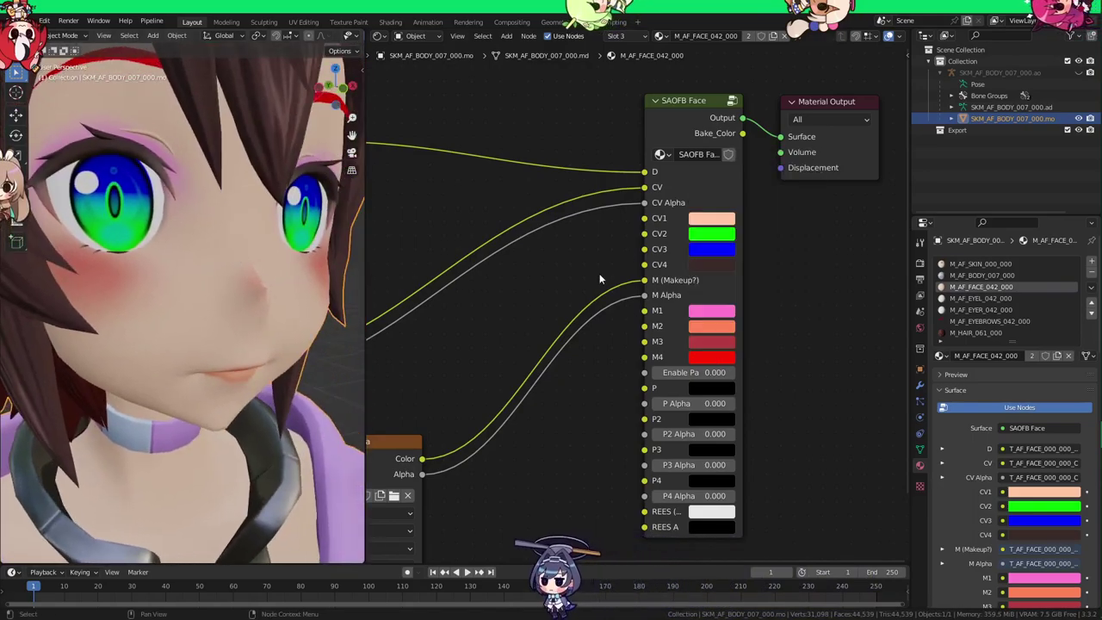
# Step: Copy the dark red M3 colour into M4 on the SAOFB Face node for the cheek and nose blush
pyautogui.moveTo(704, 224); pyautogui.dragTo(714, 355)
pyautogui.moveTo(319, 270); pyautogui.dragTo(282, 257, button='middle')
pyautogui.scroll(-1, 282, 259)
pyautogui.moveTo(714, 343); pyautogui.dragTo(708, 357)
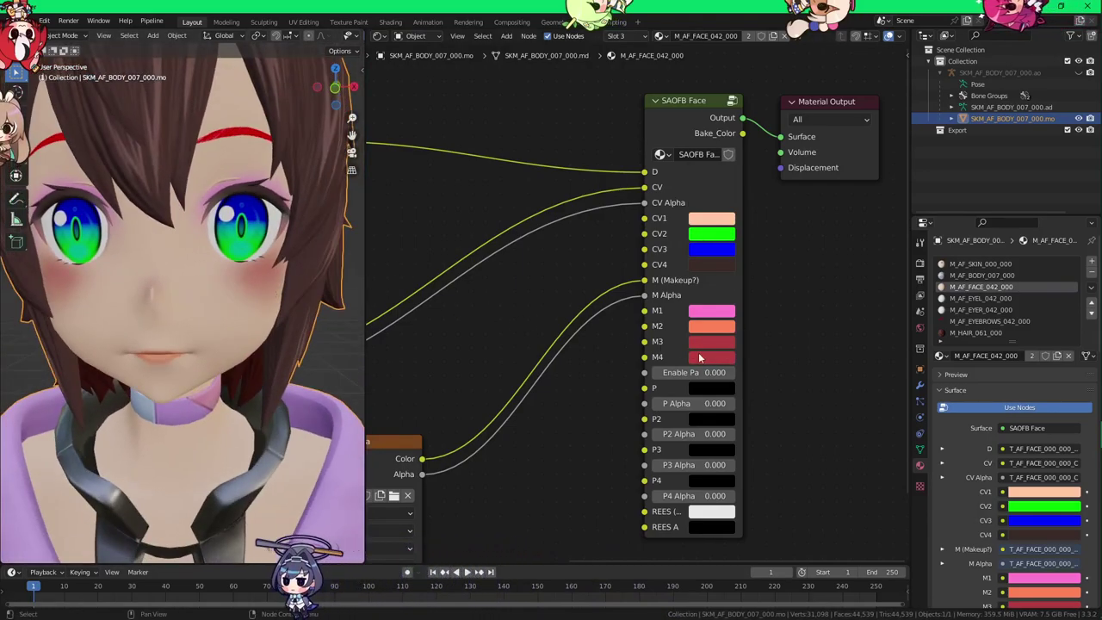
# Step: Preview the alpha of the face's _M.tga makeup texture on the model and restore the SAOFB Face node as the material output
pyautogui.moveTo(609, 347); pyautogui.dragTo(672, 304, button='middle')
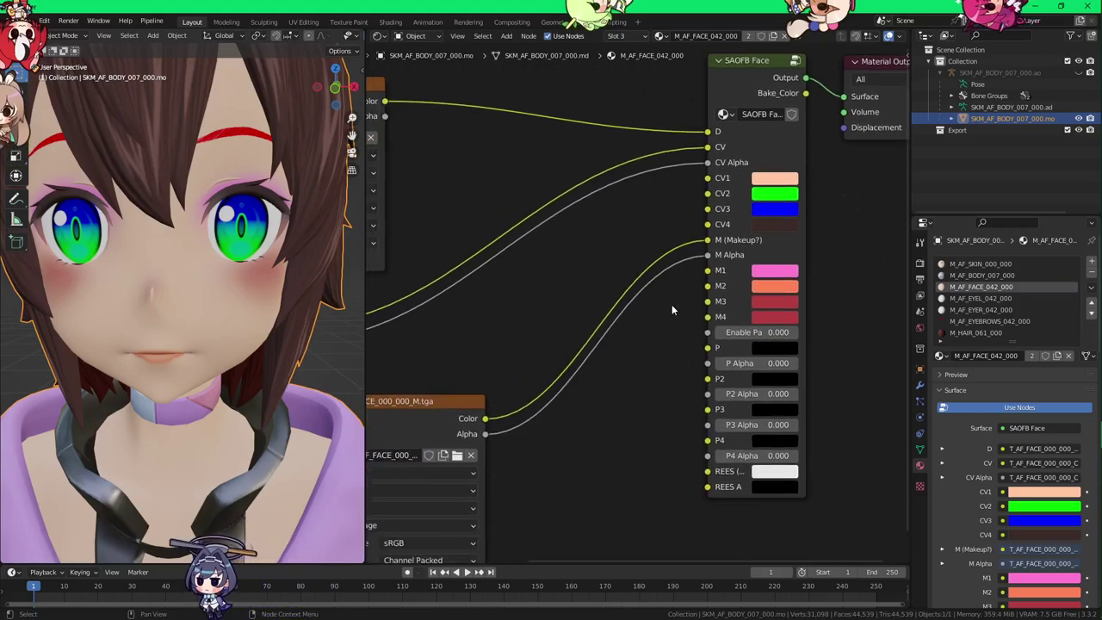
pyautogui.keyDown('ctrl'); pyautogui.keyDown('shift'); pyautogui.click(450, 408); pyautogui.keyUp('shift'); pyautogui.keyUp('ctrl')
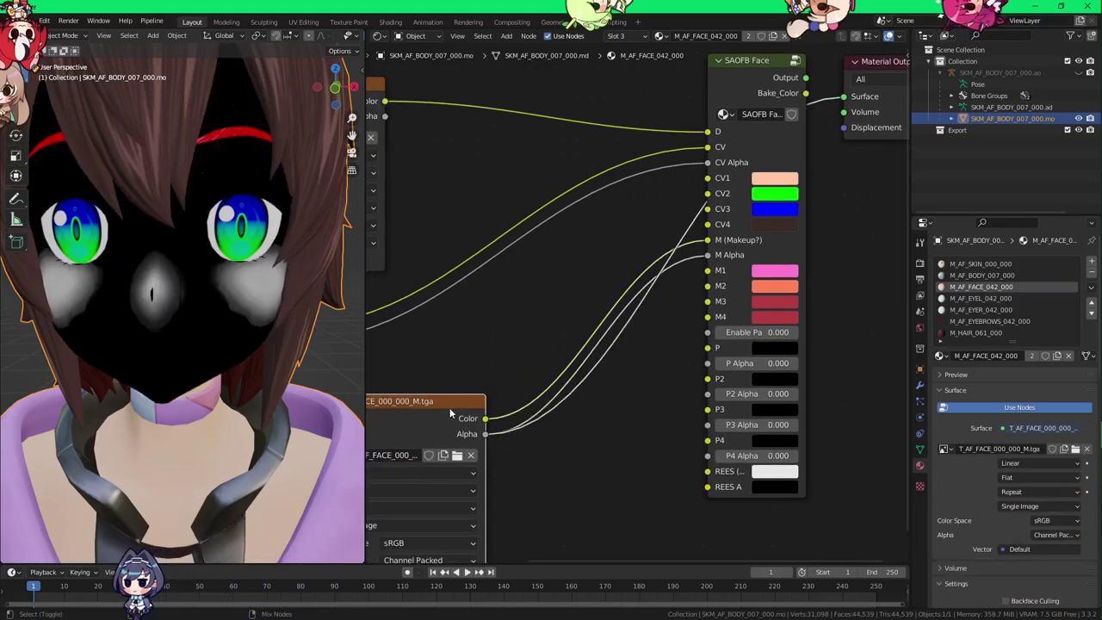
pyautogui.keyDown('ctrl'); pyautogui.keyDown('shift'); pyautogui.click(780, 136); pyautogui.keyUp('shift'); pyautogui.keyUp('ctrl')
# Step: Cut the makeup texture's link into the SAOFB Face node's M Alpha and set M Alpha to 0.000
pyautogui.keyDown('ctrl'); pyautogui.moveTo(683, 269); pyautogui.dragTo(670, 275, button='right'); pyautogui.keyUp('ctrl')
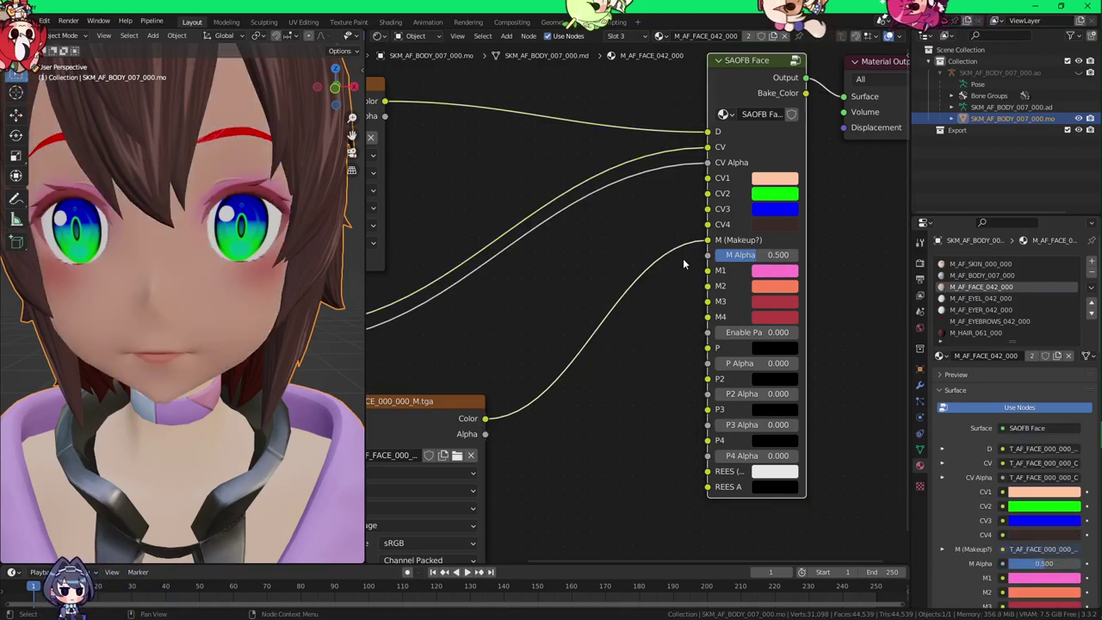
pyautogui.moveTo(757, 256); pyautogui.dragTo(716, 256)
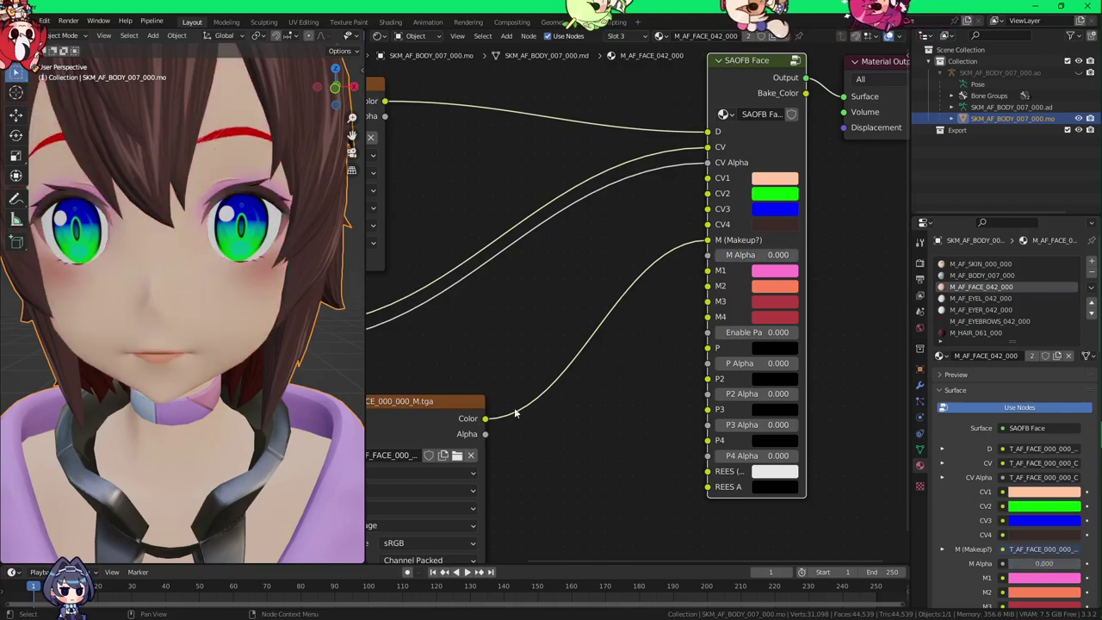
# Step: Compare the blush by reconnecting the makeup texture's Alpha to M Alpha and cutting the link again
pyautogui.moveTo(487, 434); pyautogui.dragTo(684, 322)
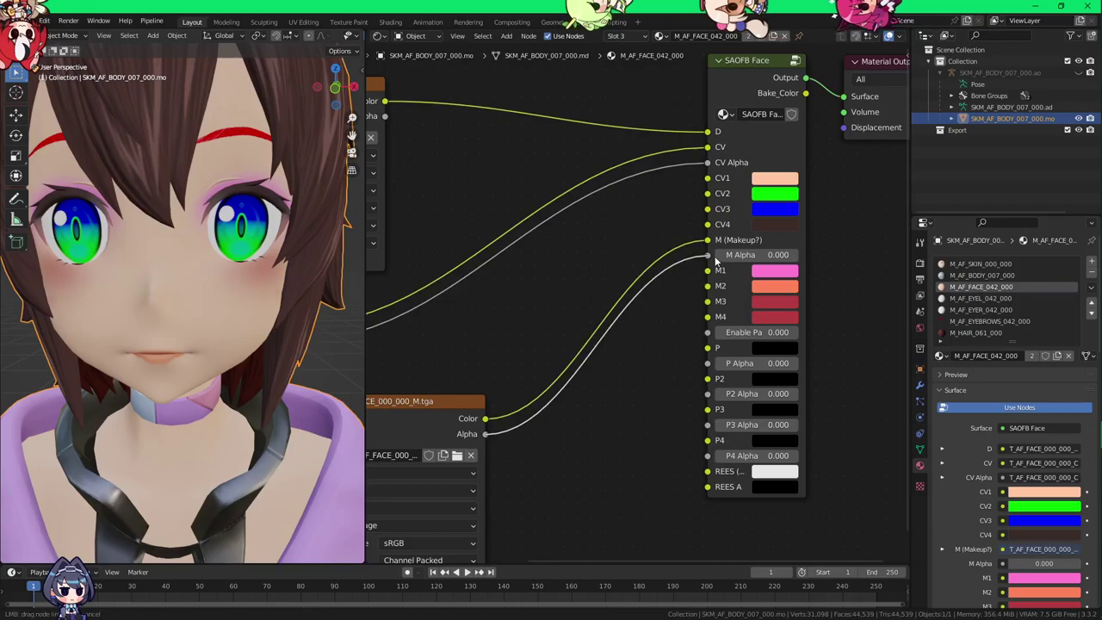
pyautogui.moveTo(715, 260); pyautogui.dragTo(672, 285)
pyautogui.moveTo(486, 436); pyautogui.dragTo(485, 435)
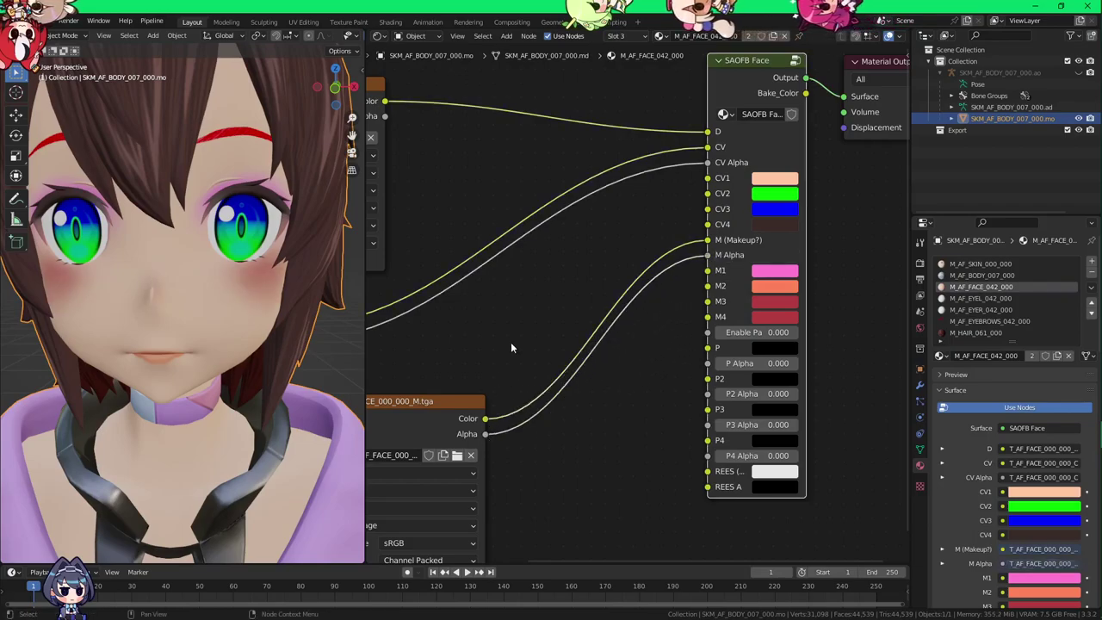
pyautogui.keyDown('ctrl'); pyautogui.moveTo(613, 324); pyautogui.dragTo(615, 325, button='right'); pyautogui.keyUp('ctrl')
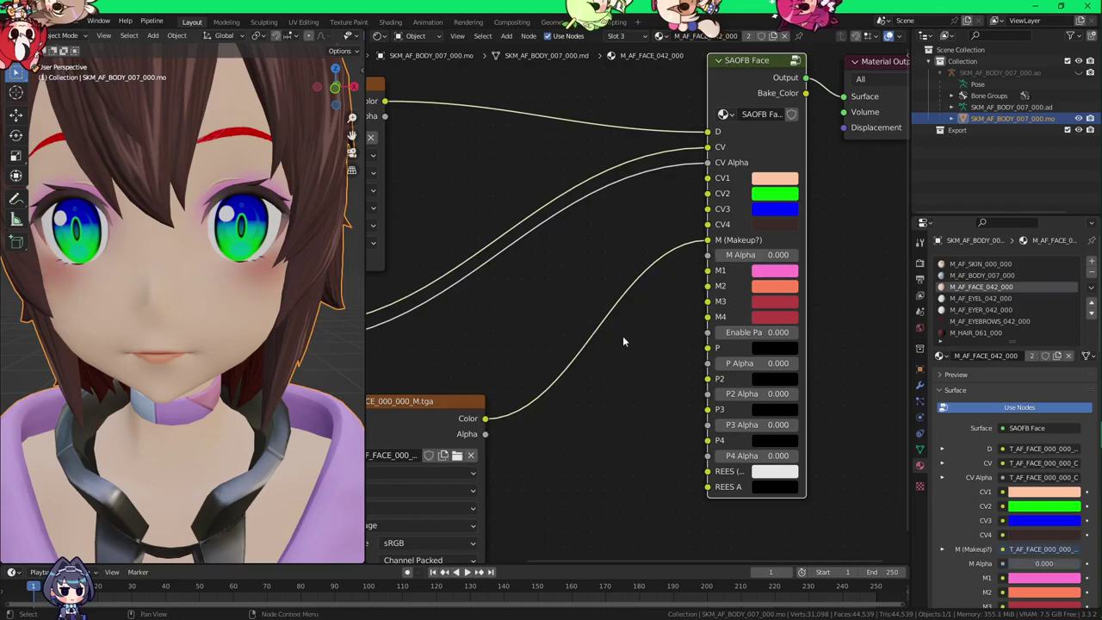
# Step: Check the finished face makeup and open the M_AF_EYEL_042_000 eye material's nodes
pyautogui.moveTo(261, 318); pyautogui.dragTo(284, 325, button='middle')
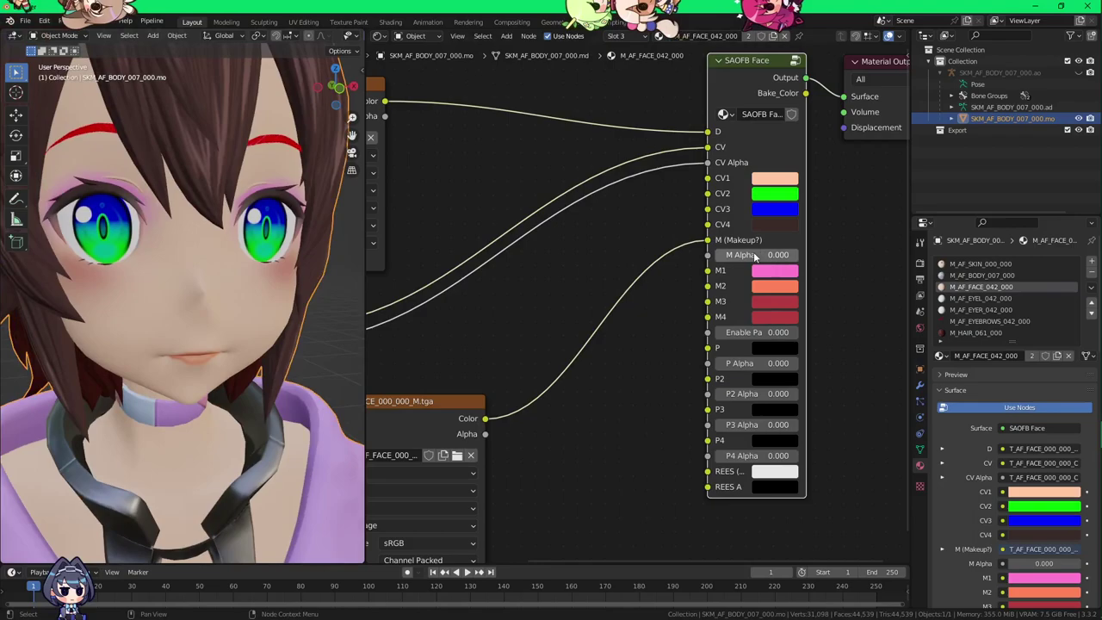
pyautogui.moveTo(248, 279)
pyautogui.mouseDown(button='middle')
pyautogui.moveTo(193, 278)
pyautogui.moveTo(232, 253)
pyautogui.moveTo(254, 260)
pyautogui.moveTo(238, 262)
pyautogui.mouseUp(button='middle')
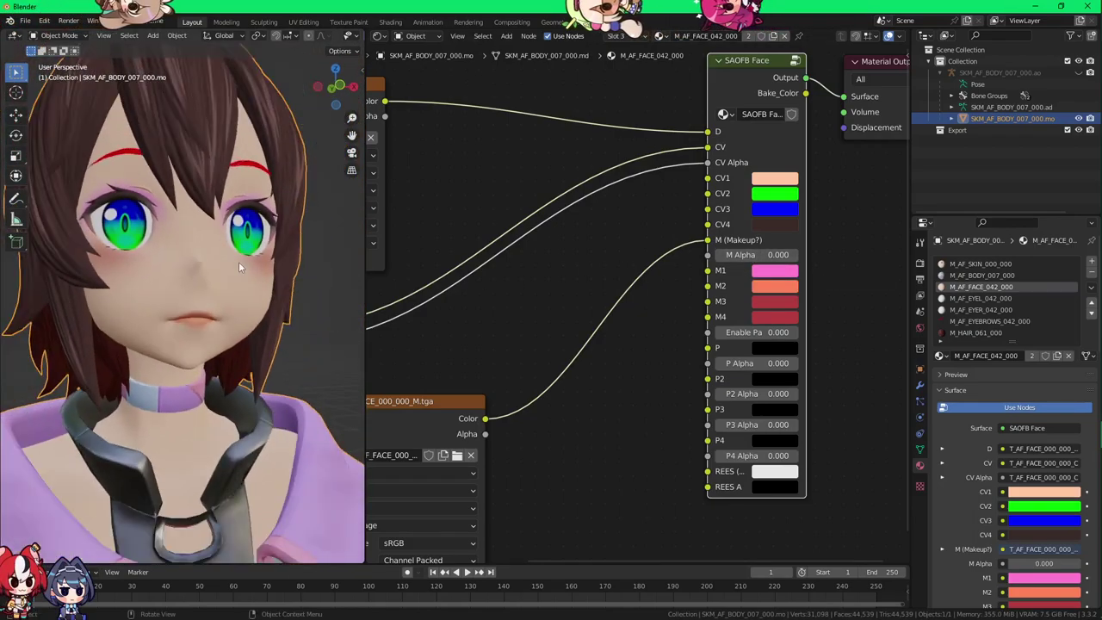
pyautogui.scroll(-5, 239, 262)
pyautogui.scroll(3, 239, 262)
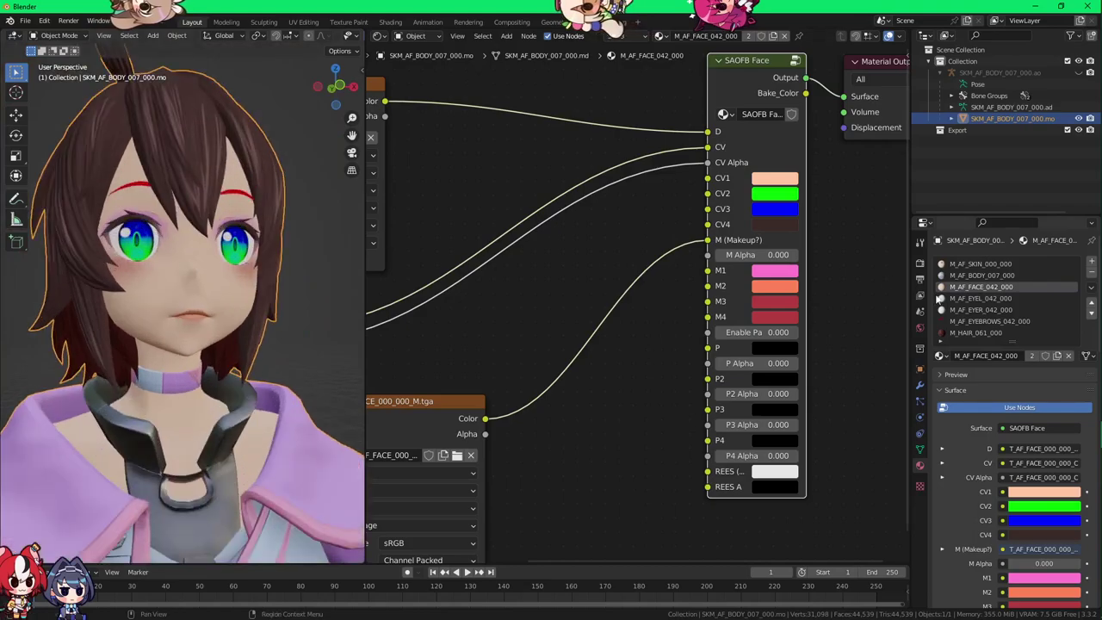
pyautogui.click(977, 298)
pyautogui.scroll(3, 264, 266)
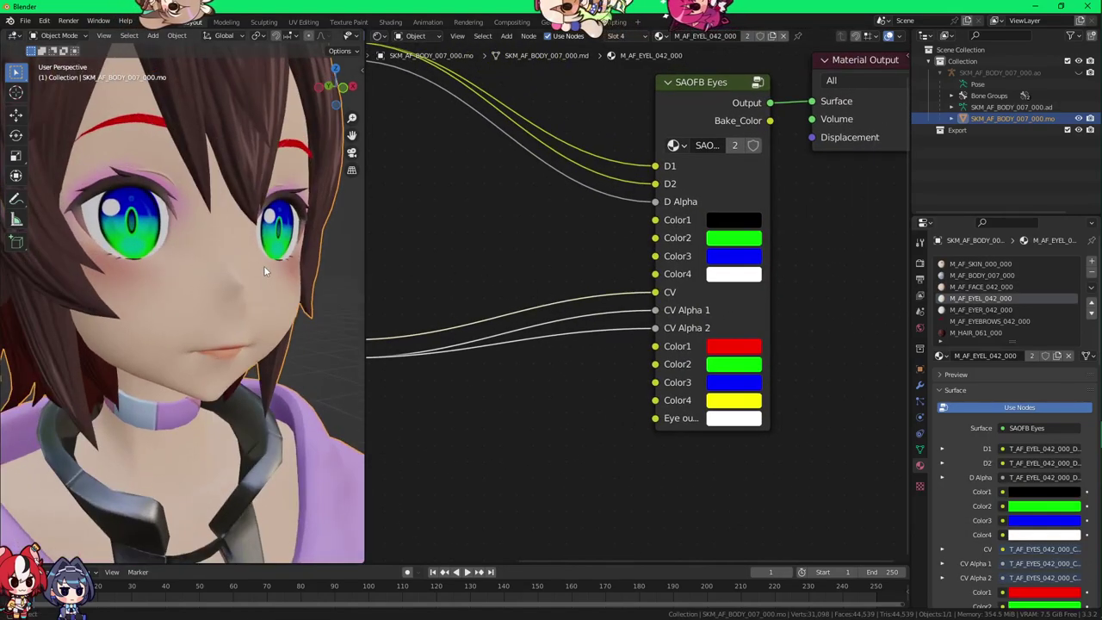
pyautogui.click(738, 244)
pyautogui.click(771, 291)
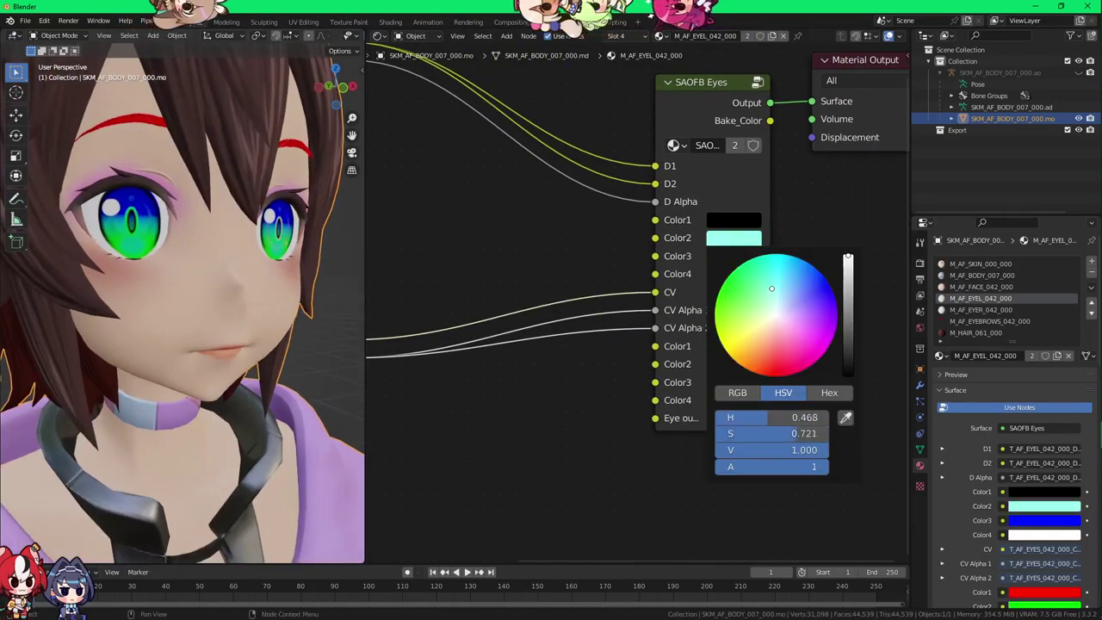
pyautogui.press('Escape')
# Step: Recolour the SAOFB Eyes node's upper Color2 to orange and upper Color3 to yellow in M_AF_EYEL_042_000
pyautogui.scroll(6, 300, 221)
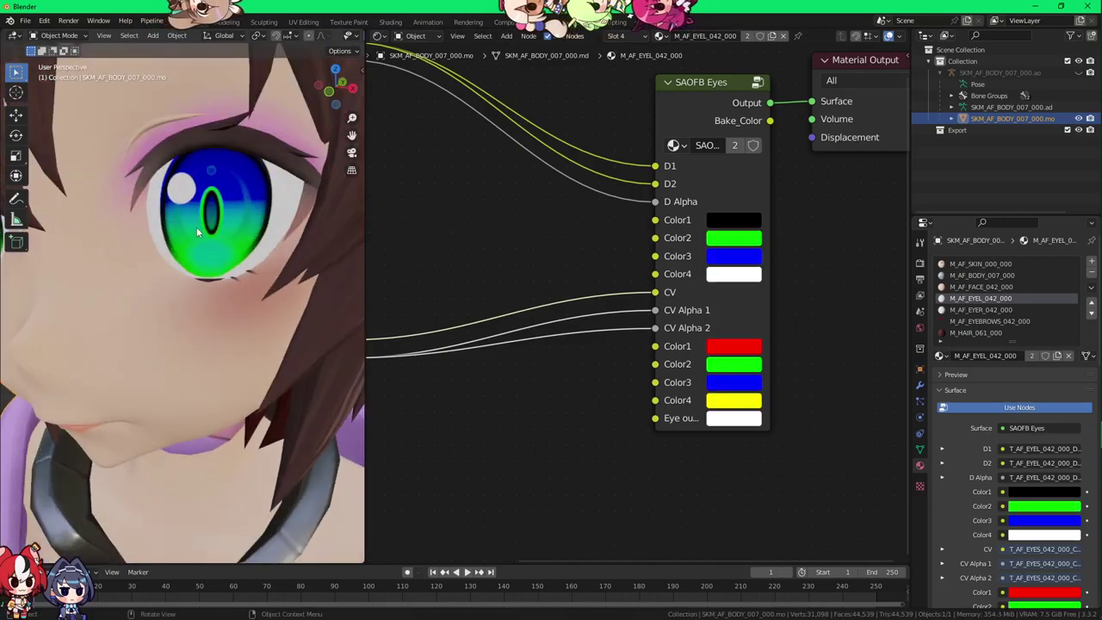
pyautogui.scroll(1, 604, 286)
pyautogui.scroll(-2, 206, 264)
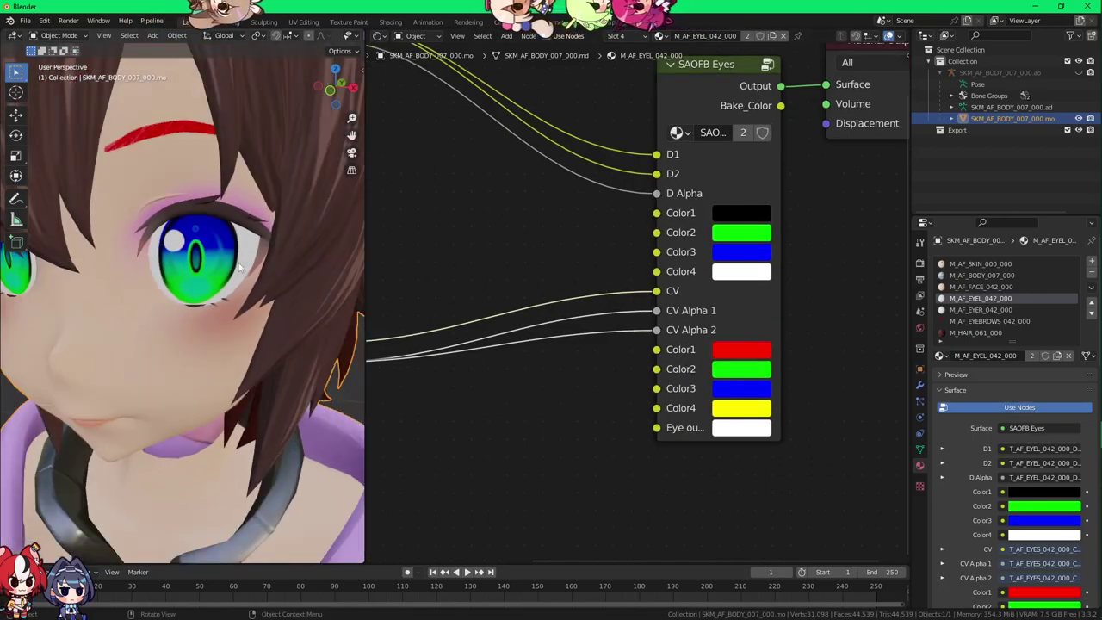
pyautogui.moveTo(203, 263); pyautogui.dragTo(542, 278, button='middle')
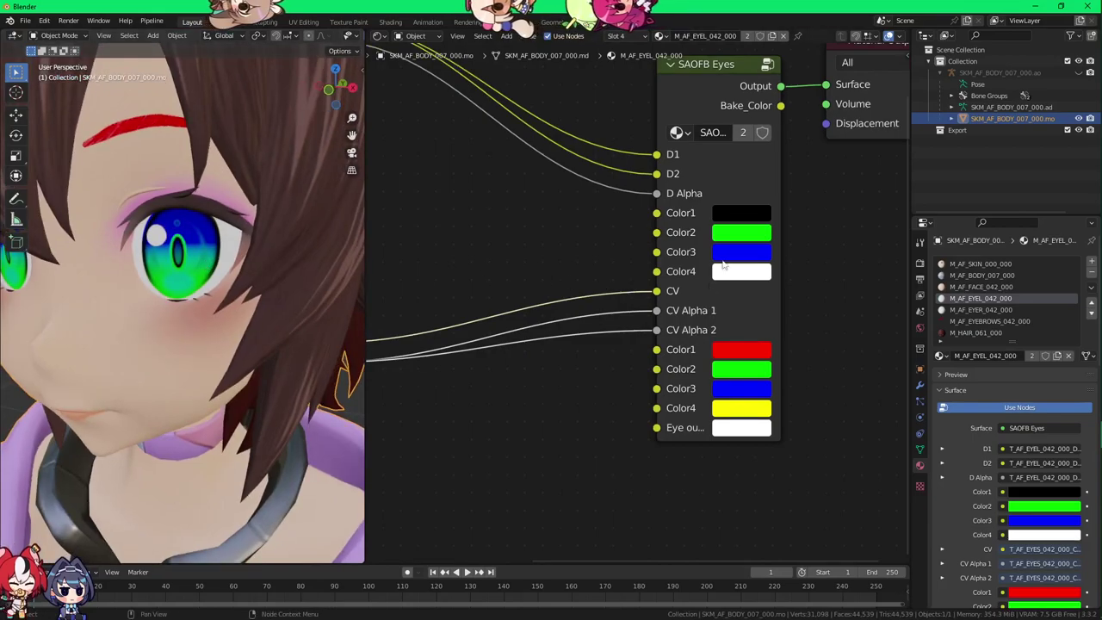
pyautogui.click(742, 232)
pyautogui.click(781, 302)
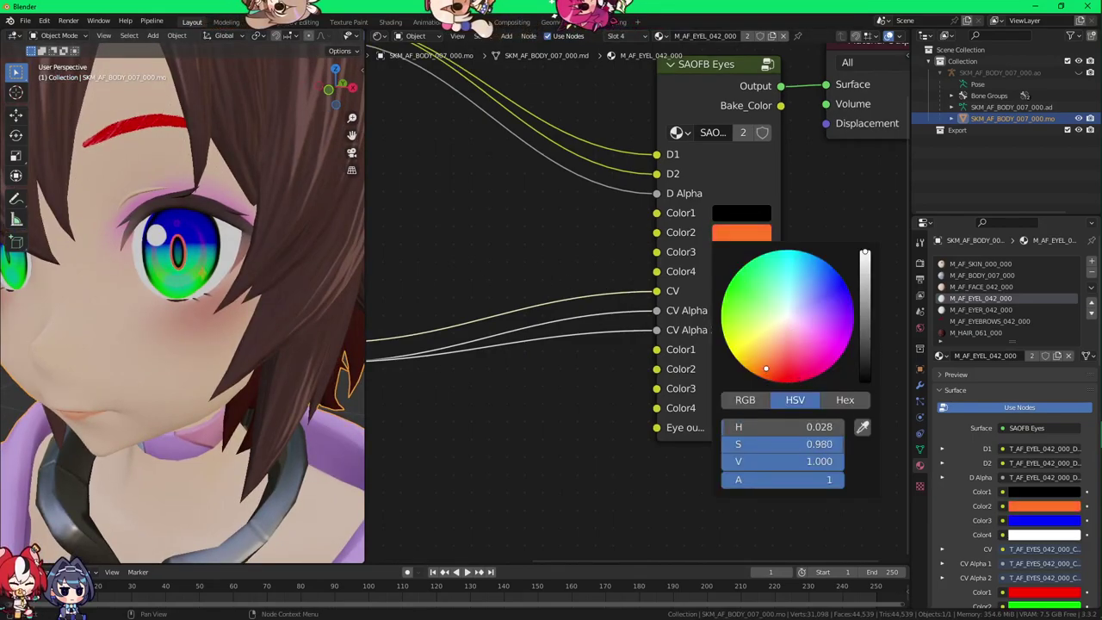
pyautogui.click(726, 252)
pyautogui.moveTo(793, 321); pyautogui.dragTo(746, 323)
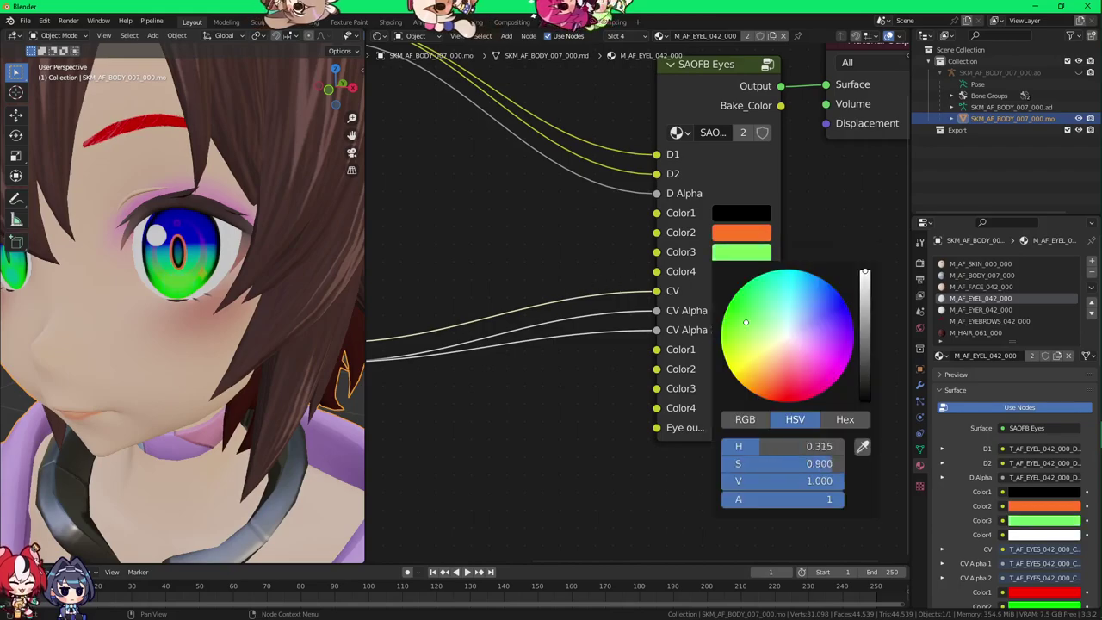
# Step: Recolour the Color2 and Color3 inputs below CV Alpha 2 to matching pinkish reds
pyautogui.click(744, 371)
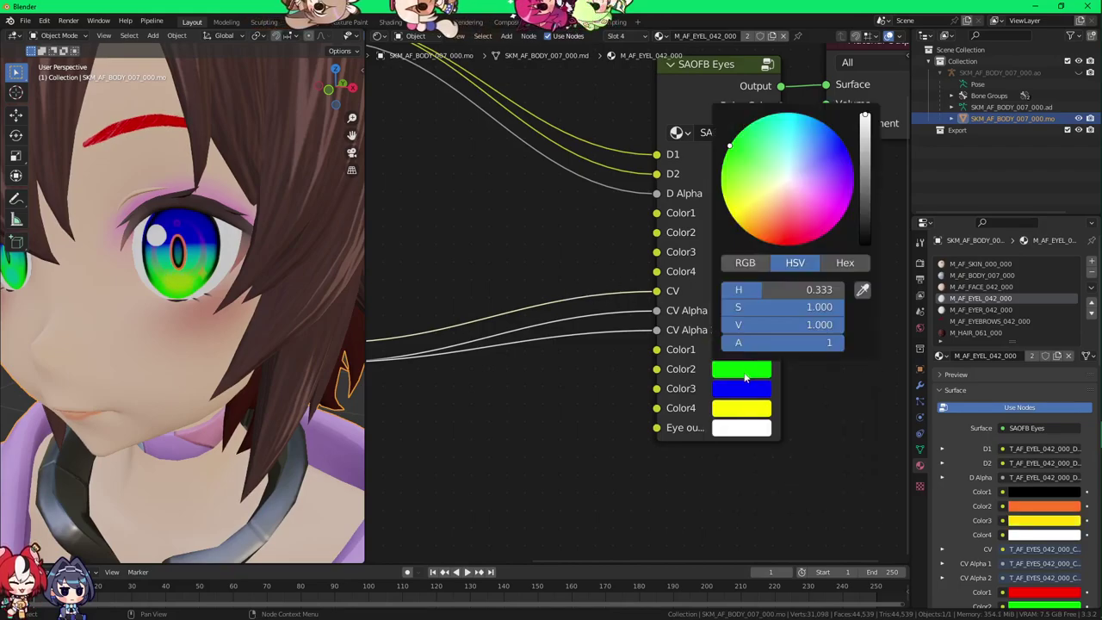
pyautogui.moveTo(787, 181); pyautogui.dragTo(761, 215)
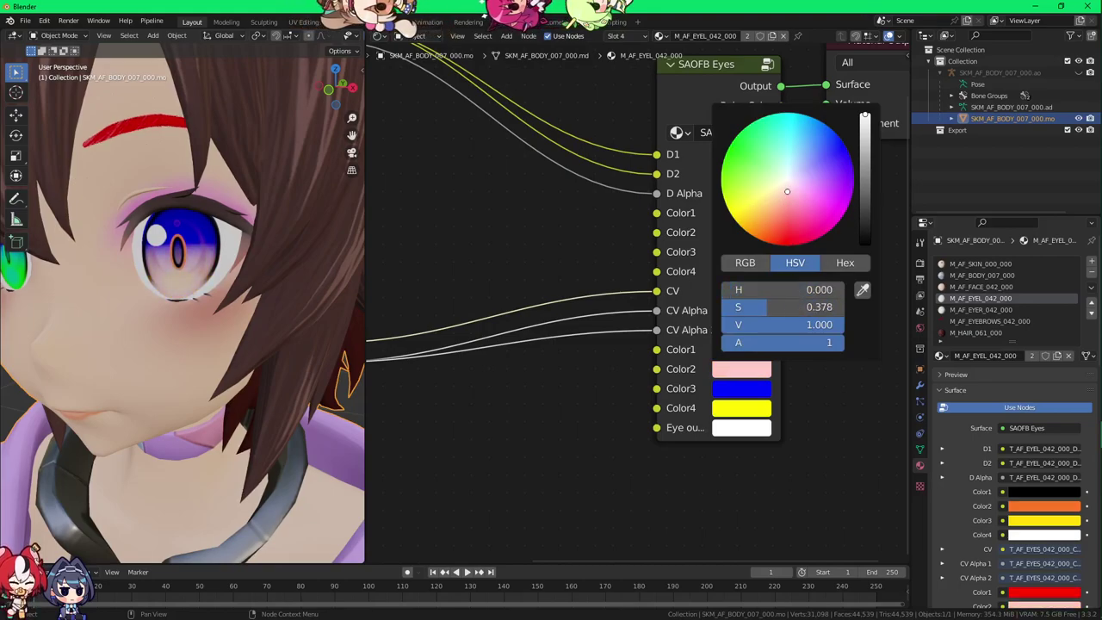
pyautogui.click(736, 393)
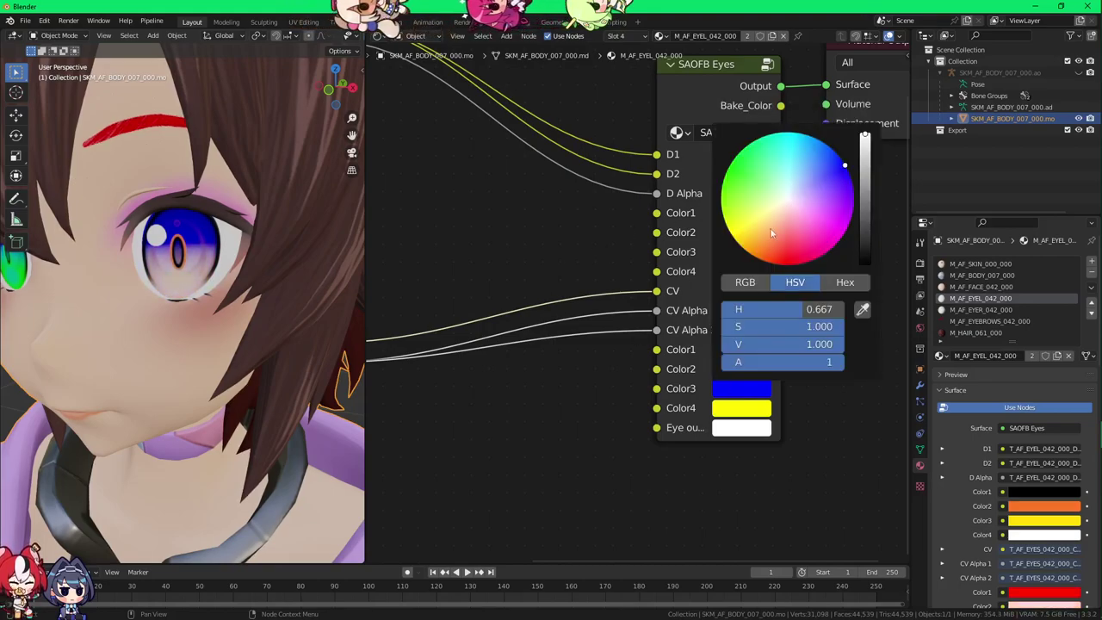
pyautogui.moveTo(788, 204)
pyautogui.mouseDown()
pyautogui.moveTo(777, 197)
pyautogui.moveTo(788, 226)
pyautogui.mouseUp()
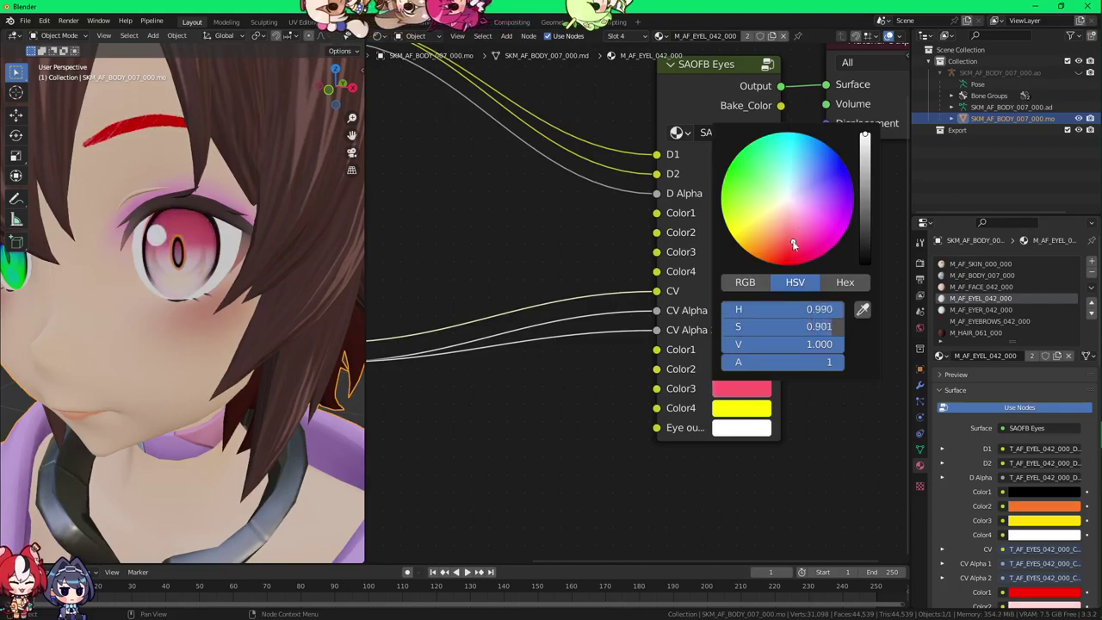
pyautogui.click(742, 370)
pyautogui.moveTo(791, 221); pyautogui.dragTo(792, 214)
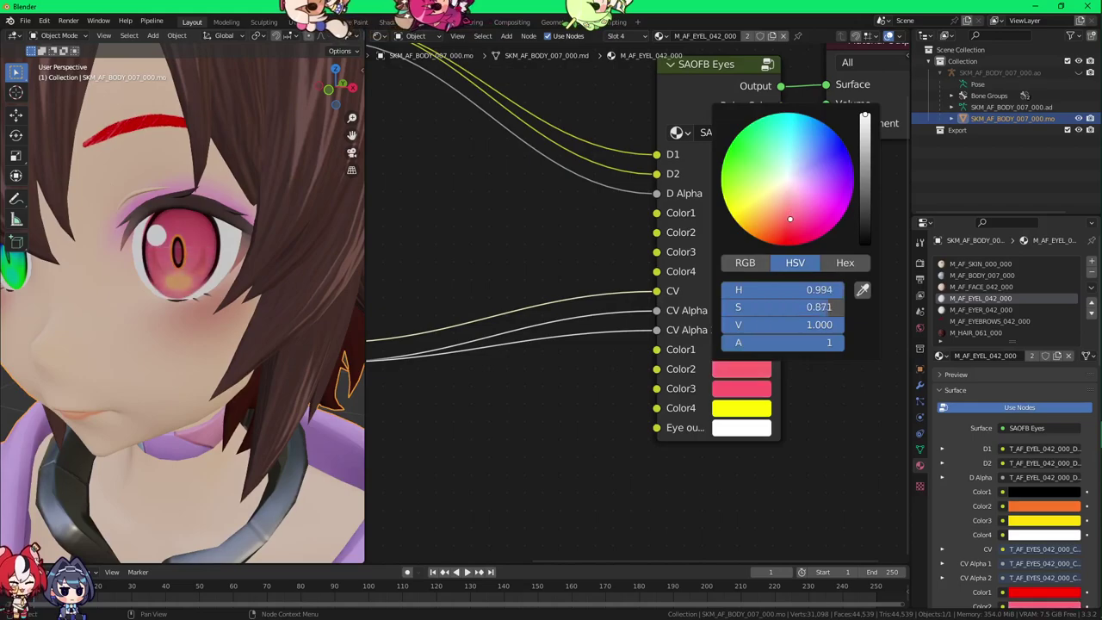
# Step: Try other hues on the Color1 and Color4 inputs below CV Alpha 2, keeping them red and yellow
pyautogui.moveTo(693, 356); pyautogui.dragTo(689, 326, button='middle')
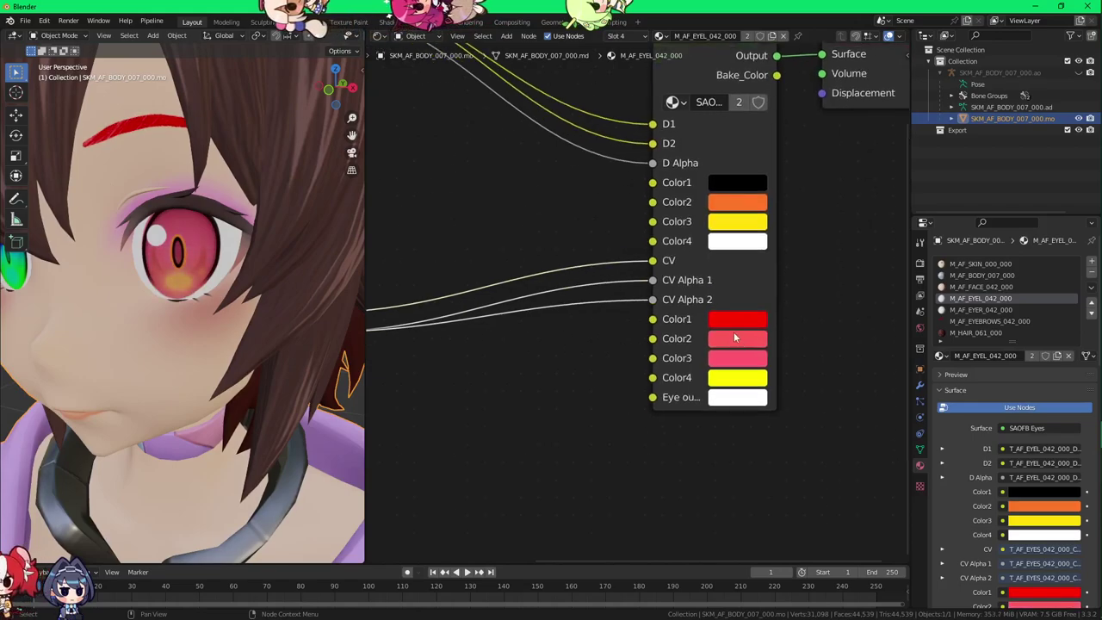
pyautogui.click(737, 319)
pyautogui.click(776, 123)
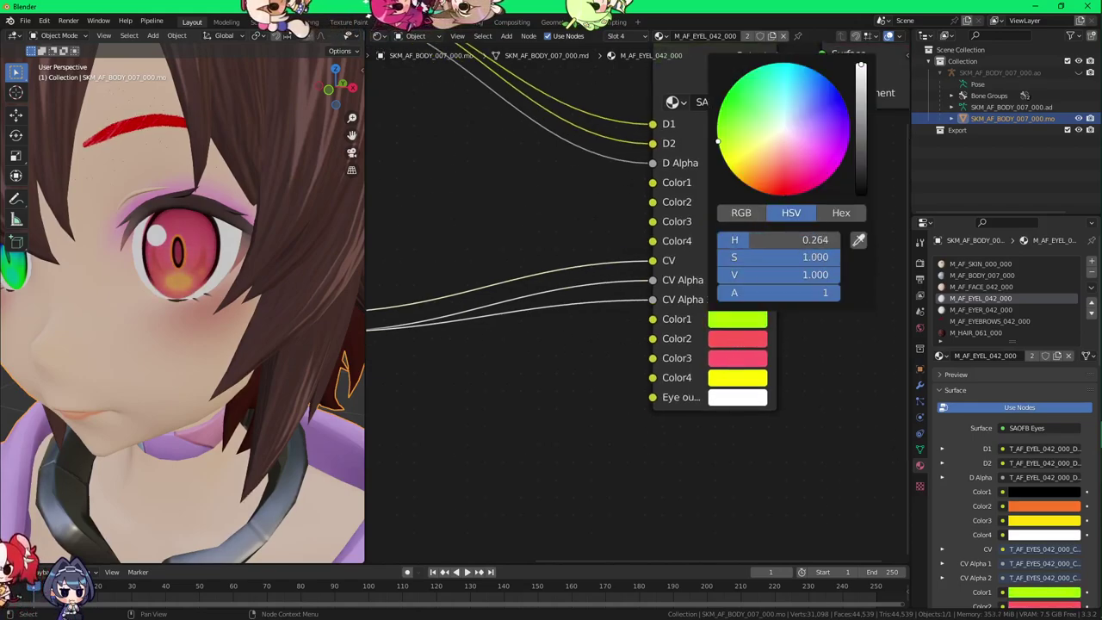
pyautogui.click(726, 316)
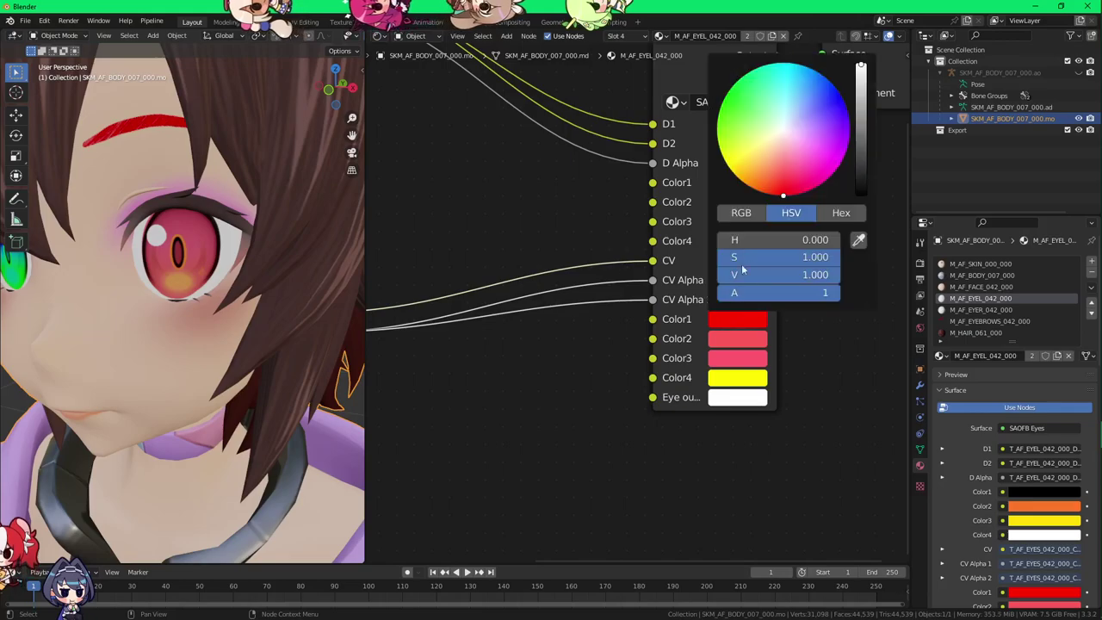
pyautogui.moveTo(786, 140); pyautogui.dragTo(722, 155)
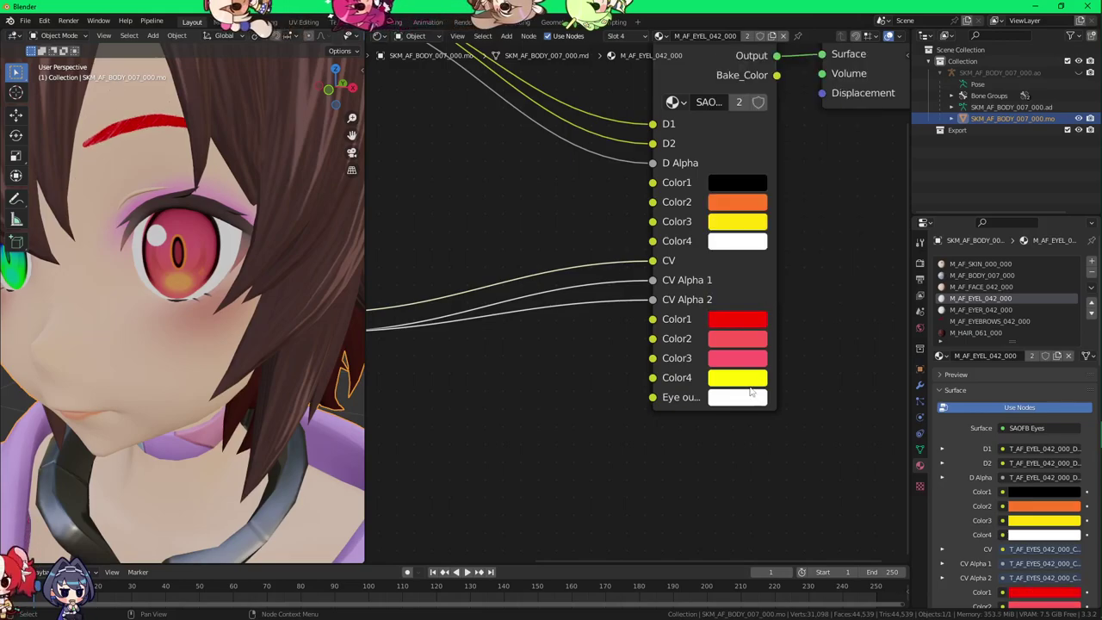
pyautogui.click(737, 377)
pyautogui.click(800, 198)
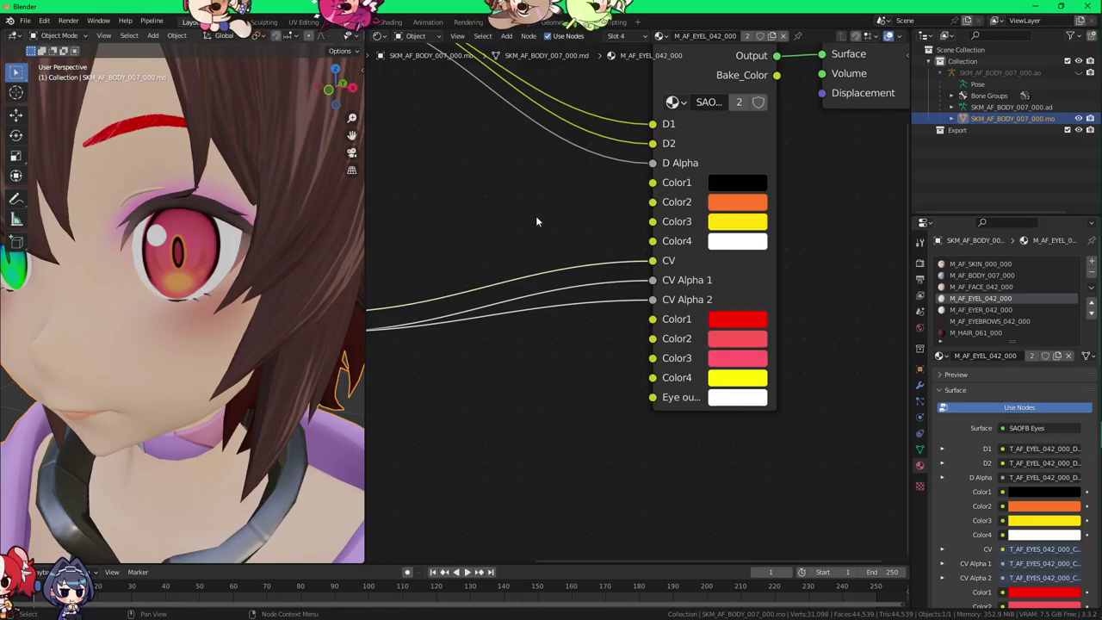
# Step: Test a green eye outside colour against the other eye and restore it to white
pyautogui.moveTo(532, 231); pyautogui.dragTo(561, 283, button='middle')
pyautogui.moveTo(241, 218); pyautogui.dragTo(301, 213, button='middle')
pyautogui.click(787, 293)
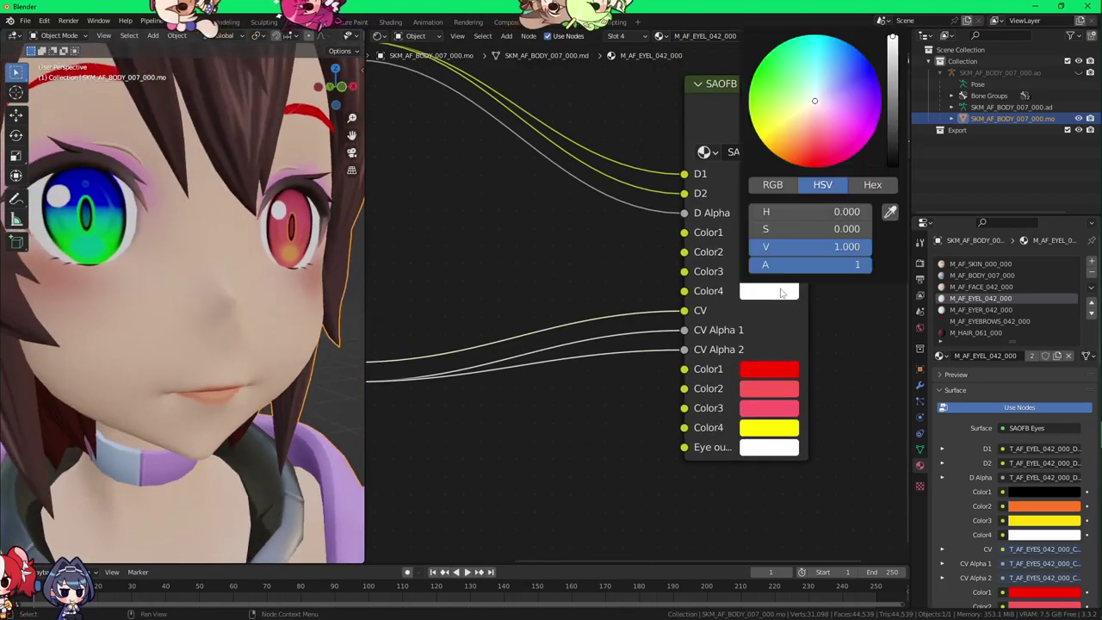
pyautogui.click(765, 449)
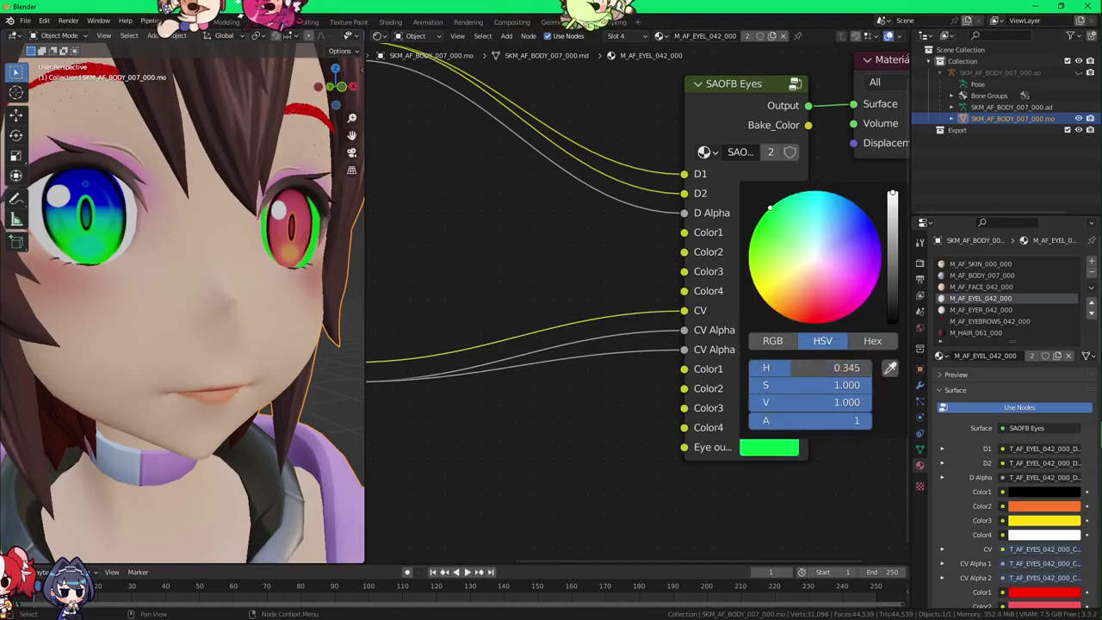
pyautogui.moveTo(782, 368); pyautogui.dragTo(868, 367)
pyautogui.moveTo(861, 385); pyautogui.dragTo(758, 385)
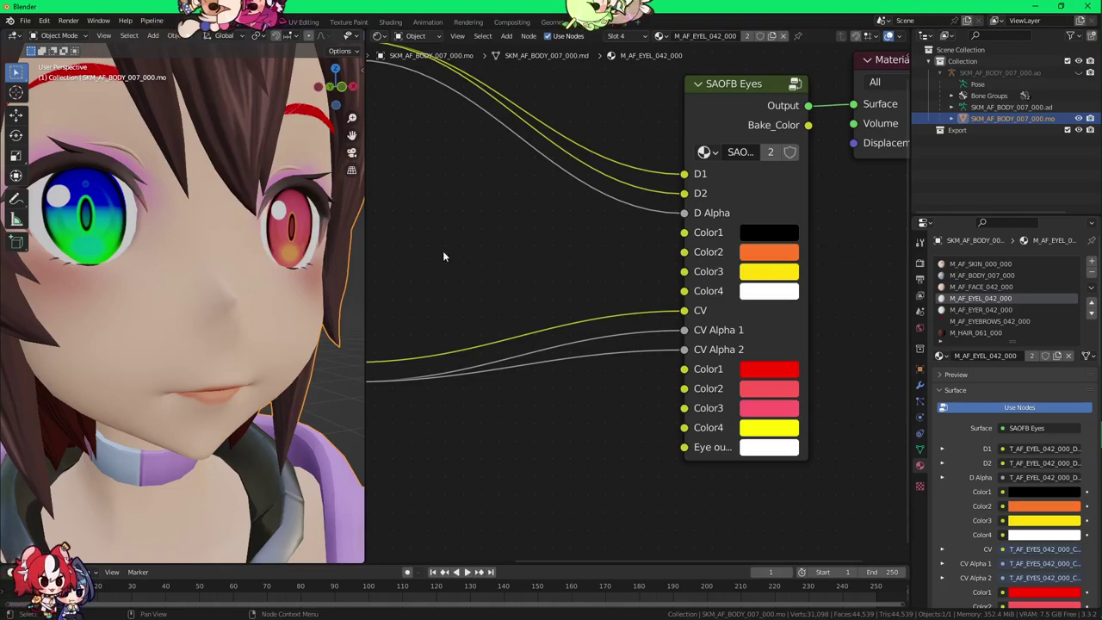
pyautogui.moveTo(319, 246); pyautogui.dragTo(284, 250, button='middle')
# Step: Bring T_AF_EYES_000_000_S.tga from the AF_FACE_000_000 Texture folder into the eye material as an image texture node
pyautogui.hotkey('alt', 'Tab')
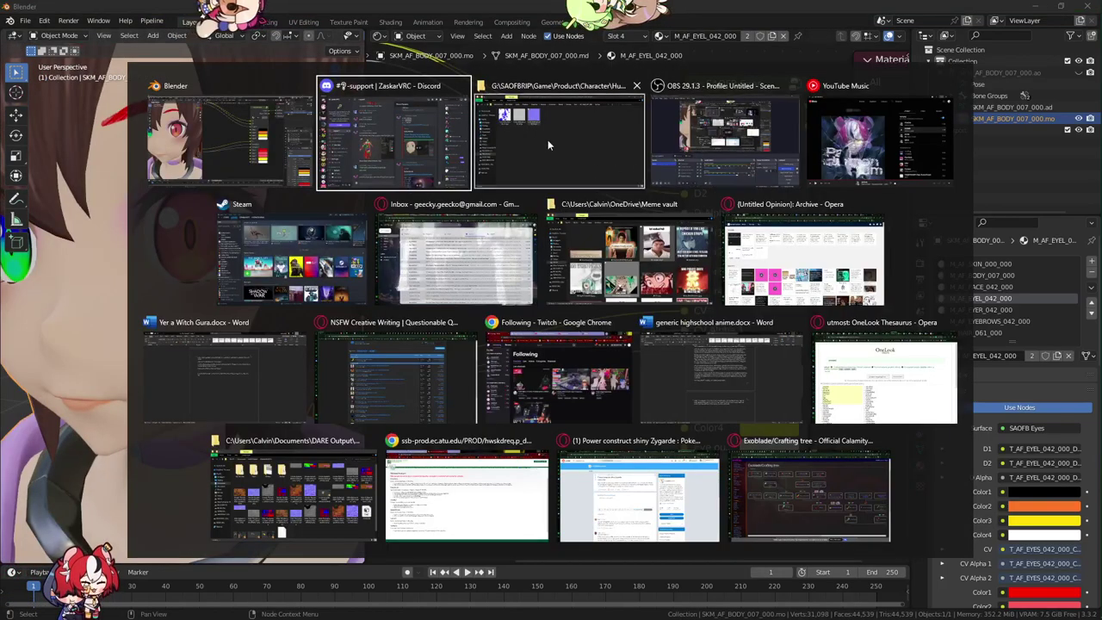
pyautogui.click(548, 141)
pyautogui.click(541, 280)
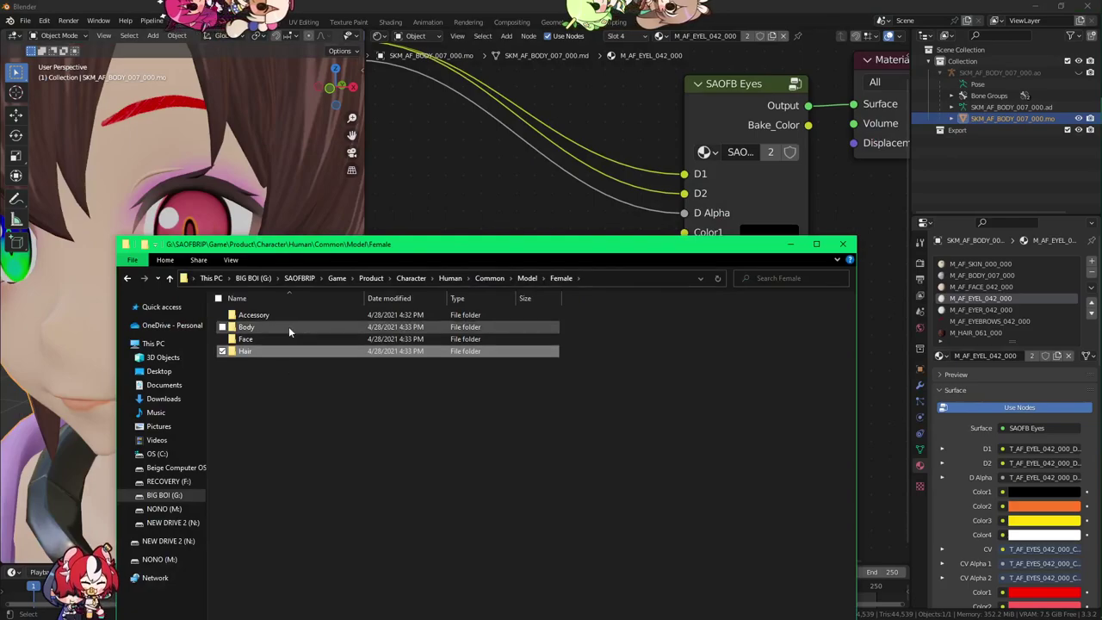
pyautogui.doubleClick(291, 339)
pyautogui.doubleClick(299, 315)
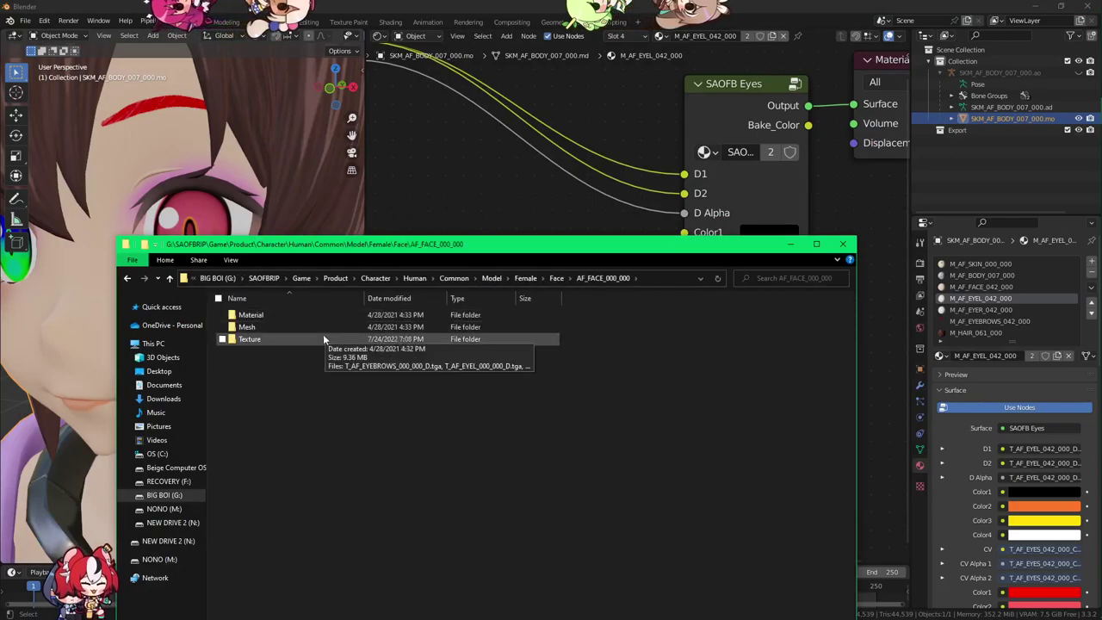
pyautogui.doubleClick(321, 338)
pyautogui.moveTo(502, 331); pyautogui.dragTo(463, 193)
pyautogui.click(482, 156)
pyautogui.moveTo(593, 213); pyautogui.dragTo(522, 429)
pyautogui.moveTo(522, 435); pyautogui.dragTo(614, 332, button='middle')
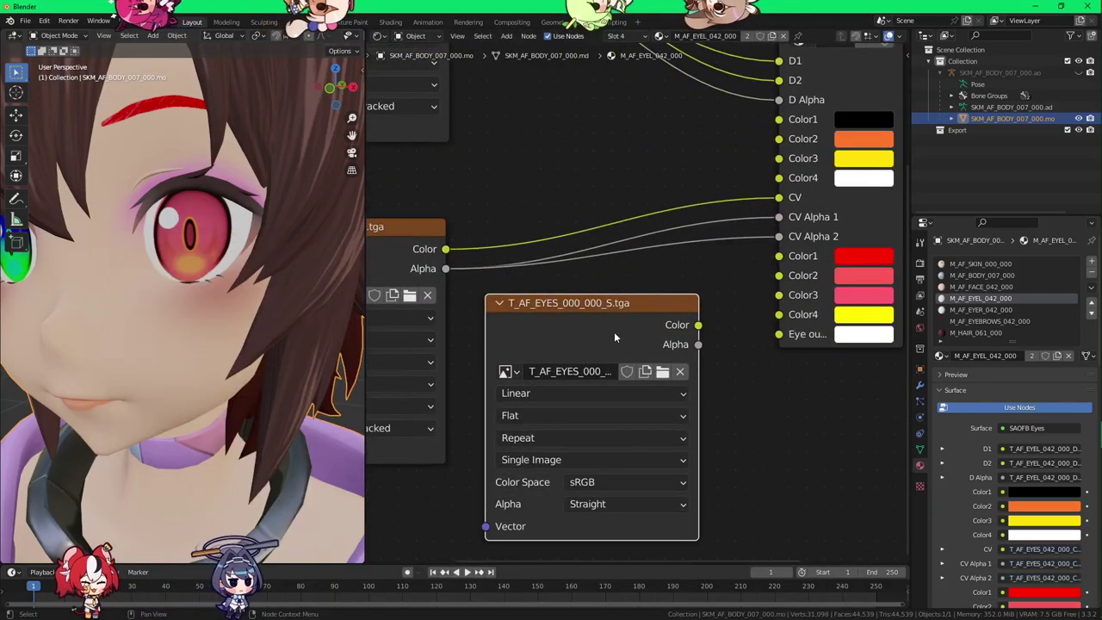
# Step: Link the T_AF_EYES_000_000_S.tga Color to the eye outside colour input, preview the texture alone, and restore the SAOFB Eyes output
pyautogui.moveTo(614, 332); pyautogui.dragTo(590, 381)
pyautogui.moveTo(676, 371); pyautogui.dragTo(780, 336)
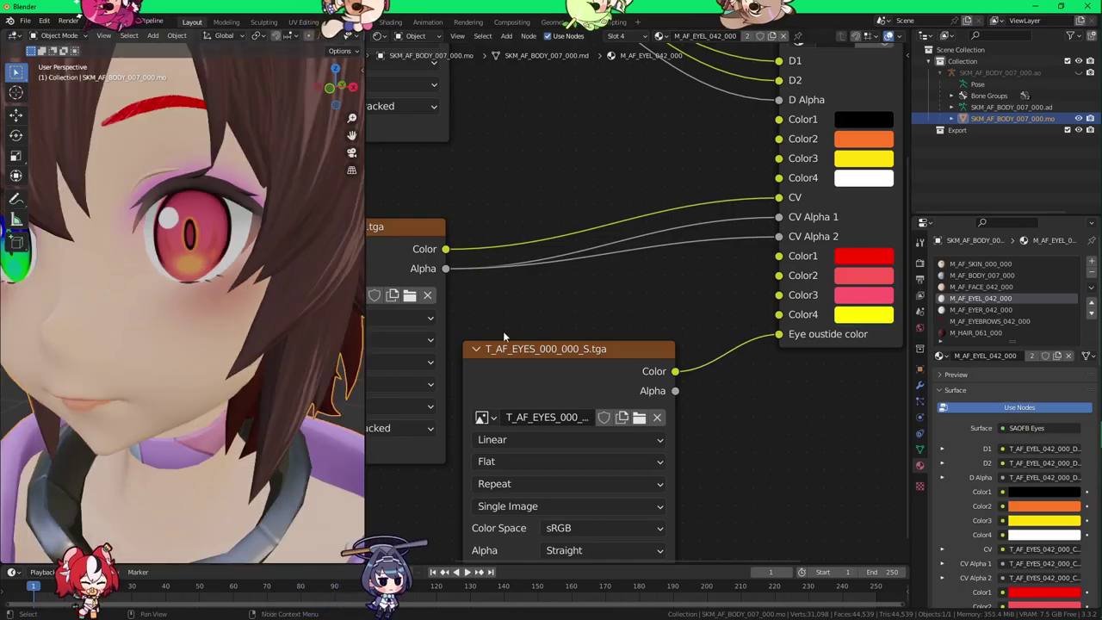
pyautogui.keyDown('ctrl'); pyautogui.keyDown('shift'); pyautogui.click(576, 379); pyautogui.keyUp('shift'); pyautogui.keyUp('ctrl')
pyautogui.moveTo(575, 379); pyautogui.dragTo(469, 425, button='middle')
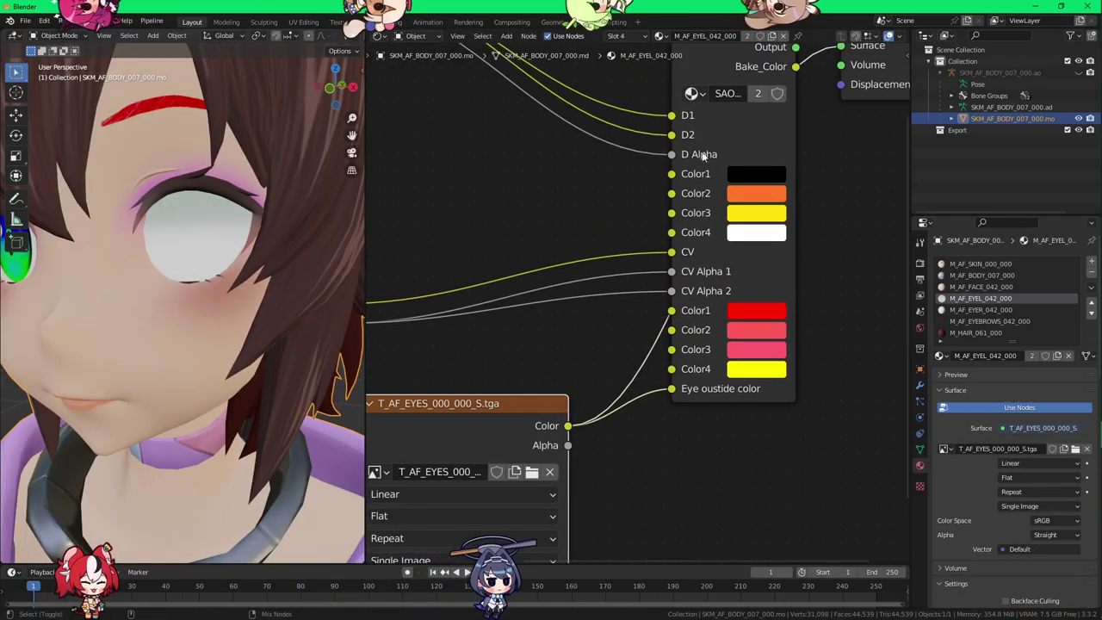
pyautogui.keyDown('ctrl'); pyautogui.keyDown('shift'); pyautogui.click(705, 155); pyautogui.keyUp('shift'); pyautogui.keyUp('ctrl')
pyautogui.moveTo(260, 282)
pyautogui.mouseDown(button='middle')
pyautogui.moveTo(283, 274)
pyautogui.moveTo(263, 285)
pyautogui.mouseUp(button='middle')
pyautogui.scroll(2, 283, 274)
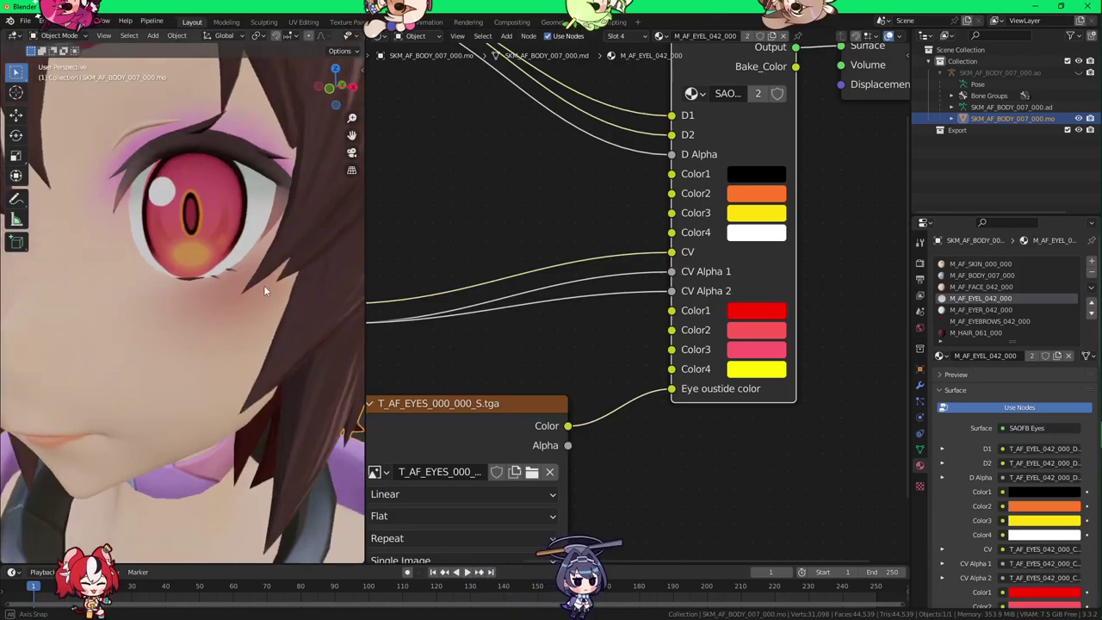
# Step: Set the T_AF_EYES_000_000_S.tga texture's Alpha mode to Channel Packed and inspect the eye up close
pyautogui.moveTo(561, 376); pyautogui.dragTo(672, 274, button='middle')
pyautogui.click(596, 322)
pyautogui.moveTo(596, 322); pyautogui.dragTo(611, 303)
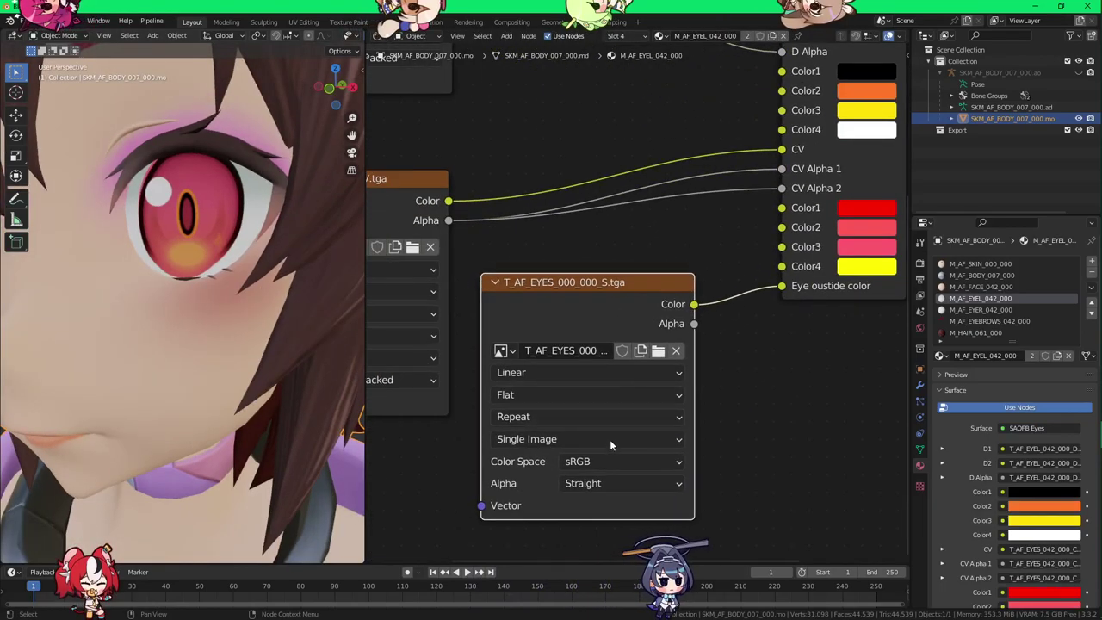
pyautogui.click(620, 483)
pyautogui.click(612, 543)
pyautogui.click(789, 410)
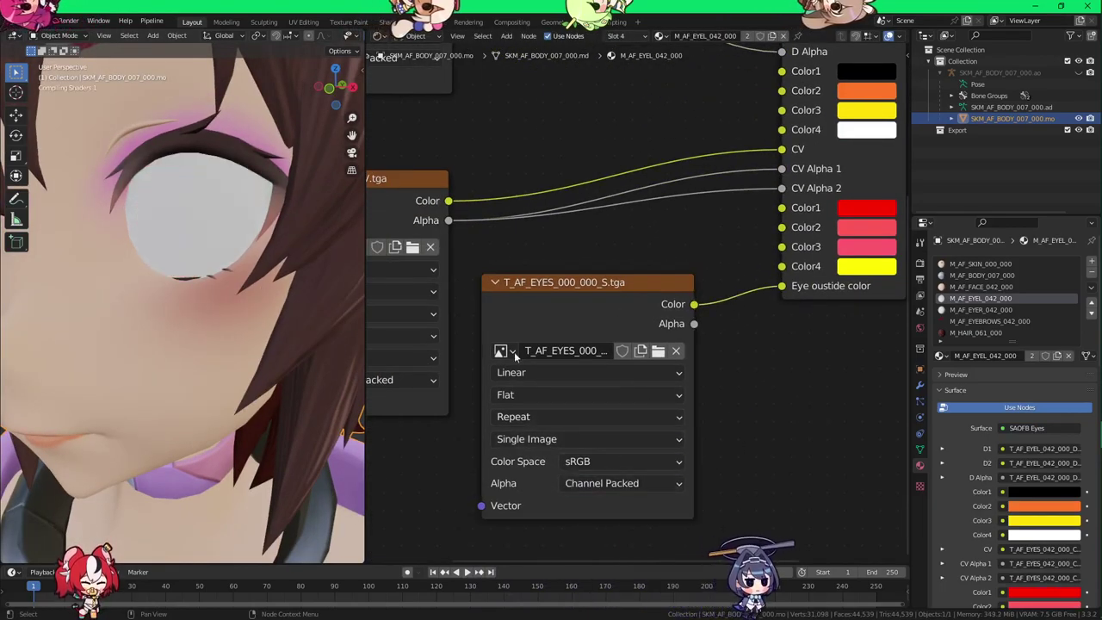
pyautogui.scroll(-3, 260, 271)
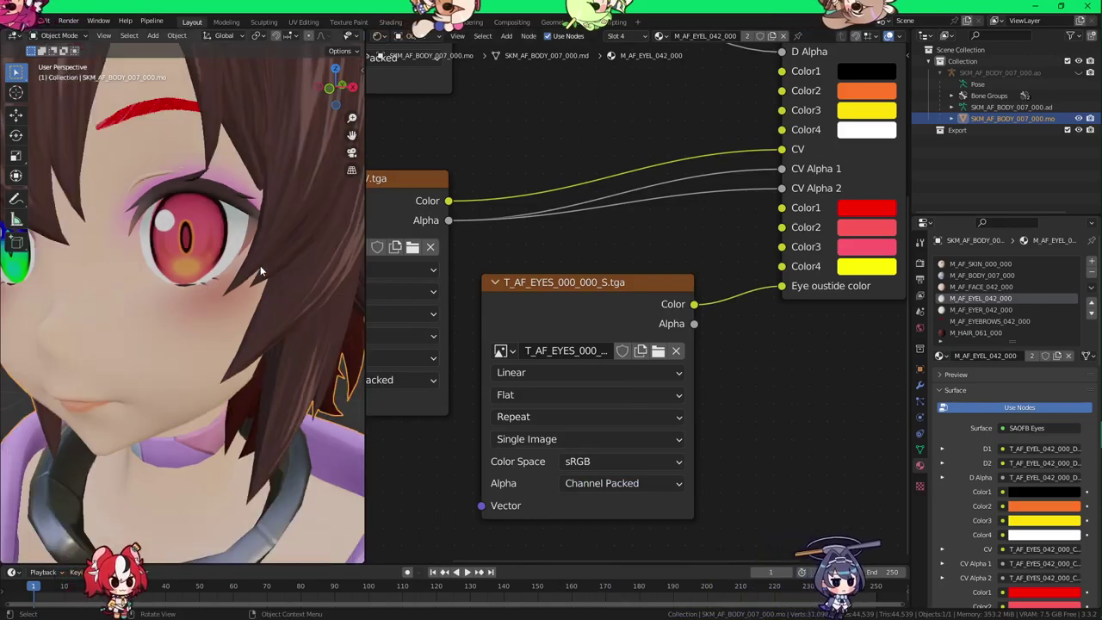
pyautogui.scroll(3, 260, 271)
pyautogui.moveTo(261, 270); pyautogui.dragTo(278, 276, button='middle')
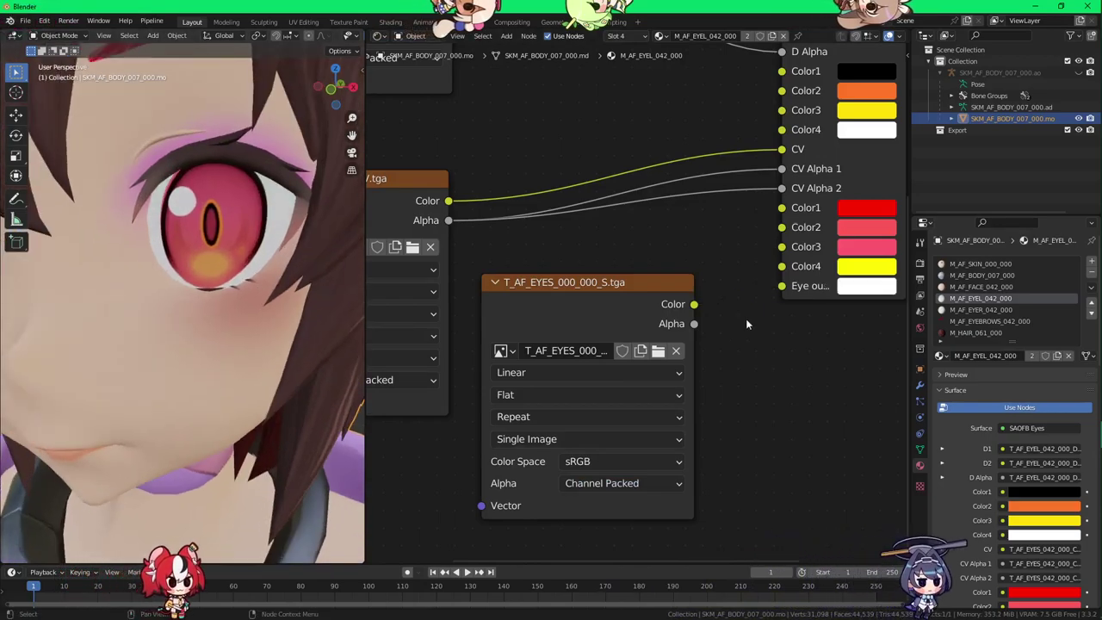
# Step: Try a plain tint for the eye outside colour, reset it to white, and reconnect the T_AF_EYES_000_000_S.tga Color
pyautogui.moveTo(747, 318); pyautogui.dragTo(688, 334, button='middle')
pyautogui.click(808, 303)
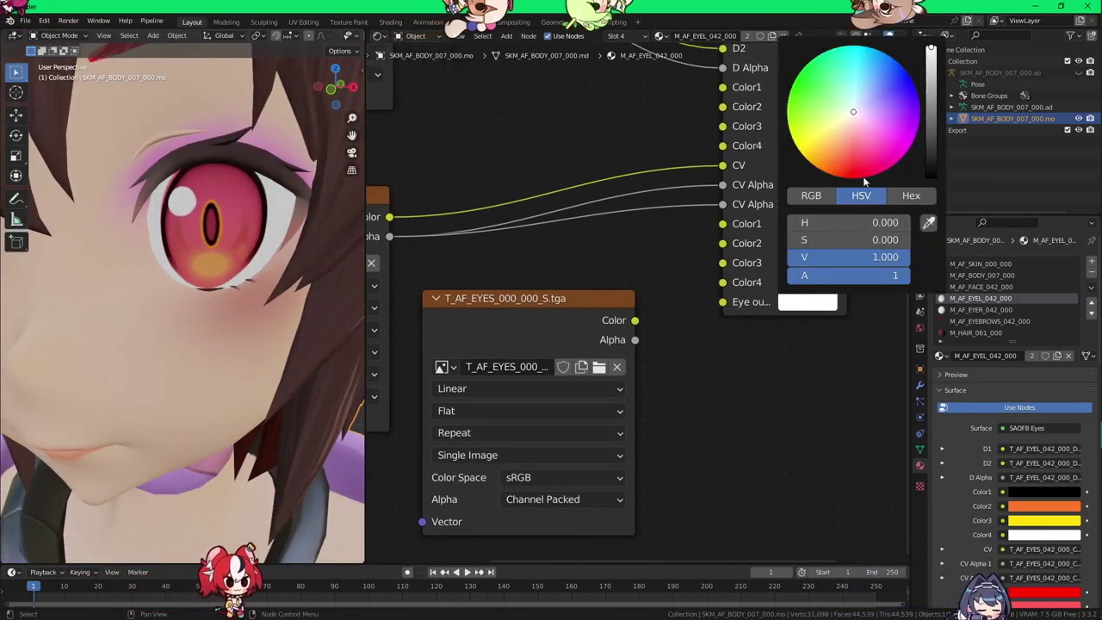
pyautogui.moveTo(870, 169); pyautogui.dragTo(814, 153)
pyautogui.press('BackSpace')
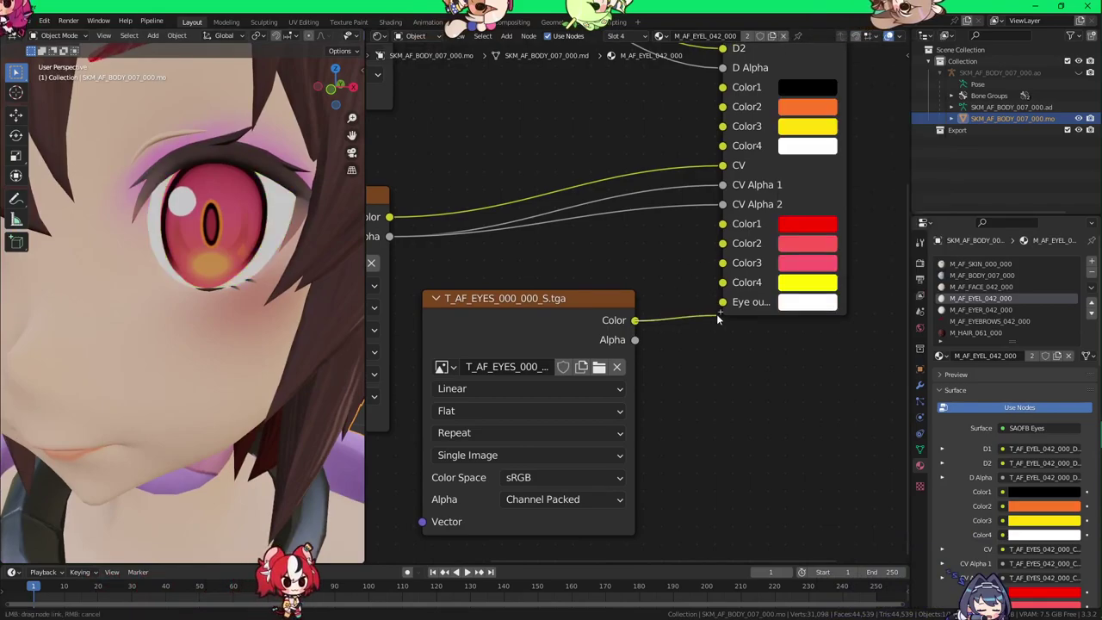
pyautogui.moveTo(718, 315); pyautogui.dragTo(723, 303)
pyautogui.scroll(-1, 543, 340)
pyautogui.moveTo(543, 339); pyautogui.dragTo(614, 329, button='middle')
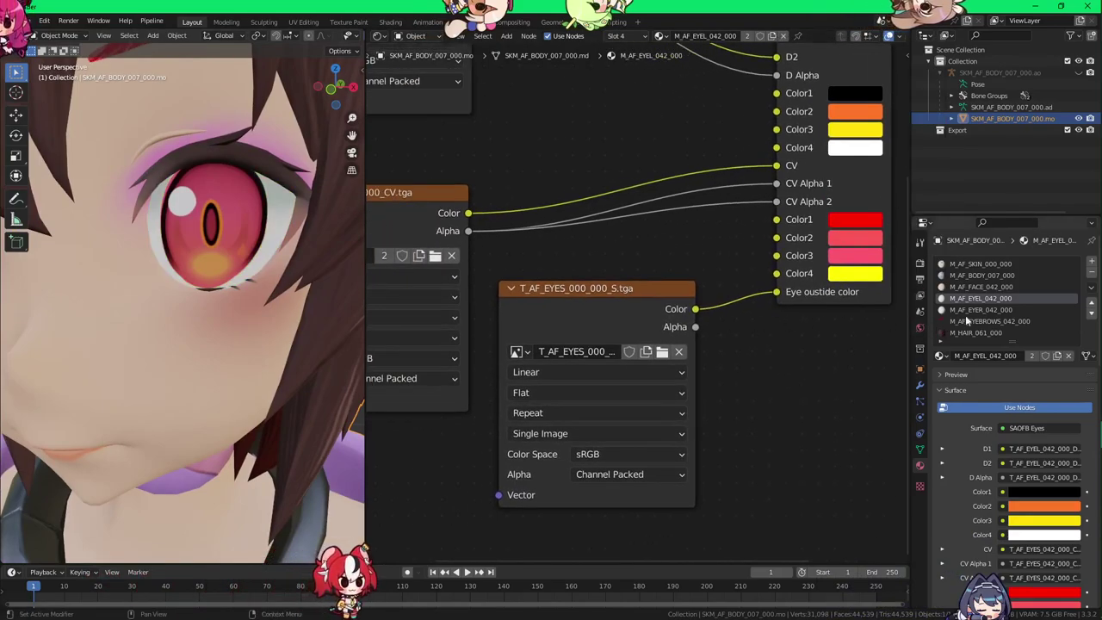
# Step: Copy the recoloured SAOFB Eyes node from M_AF_EYEL_042_000 and paste it into the M_AF_EYER_042_000 material
pyautogui.scroll(-2, 289, 267)
pyautogui.moveTo(331, 243); pyautogui.dragTo(356, 240, button='middle')
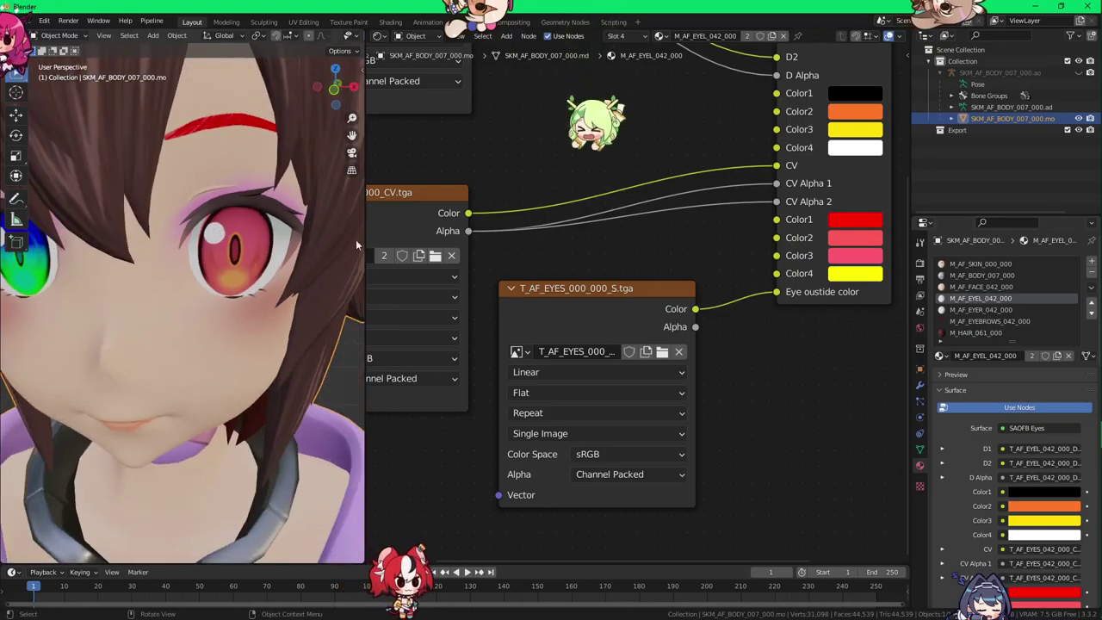
pyautogui.moveTo(777, 224); pyautogui.dragTo(740, 280, button='middle')
pyautogui.moveTo(771, 324); pyautogui.dragTo(735, 337, button='middle')
pyautogui.click(765, 242)
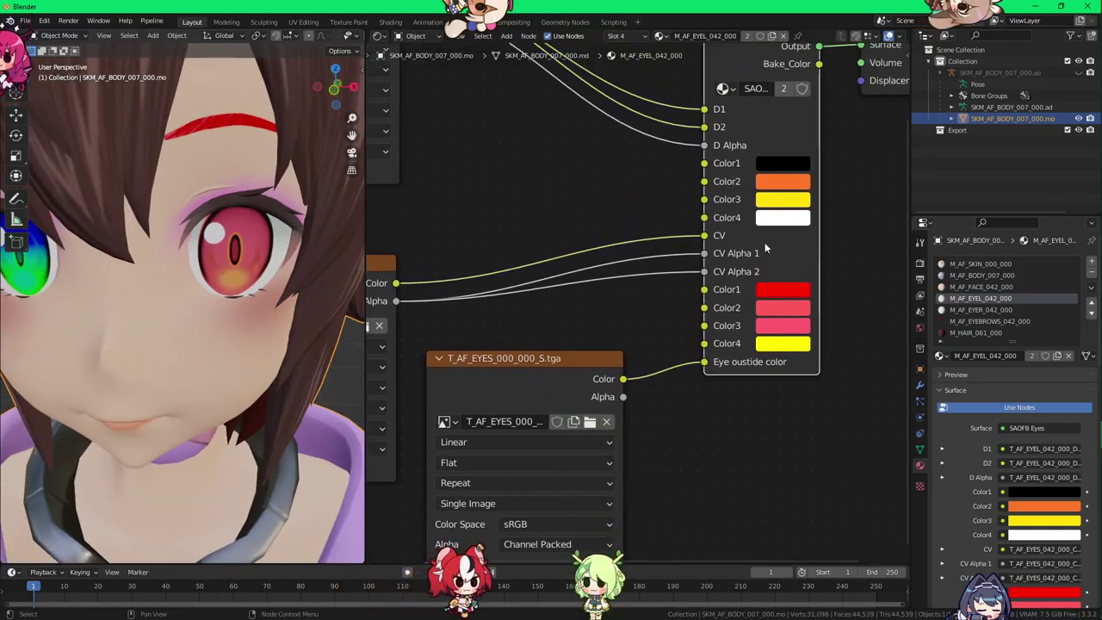
pyautogui.rightClick(768, 260)
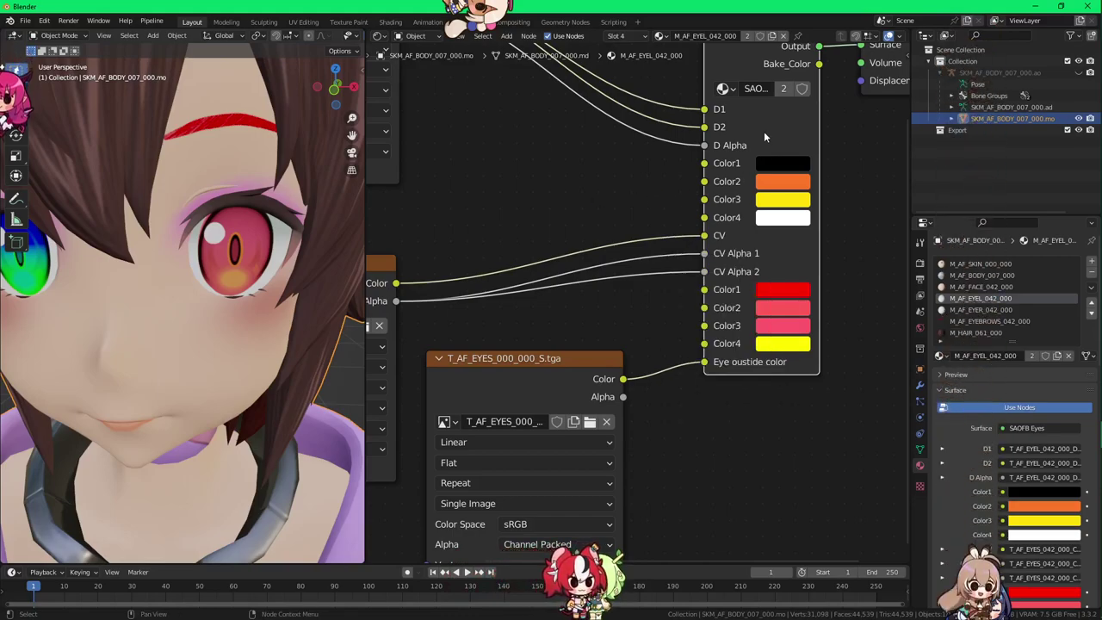
pyautogui.click(954, 311)
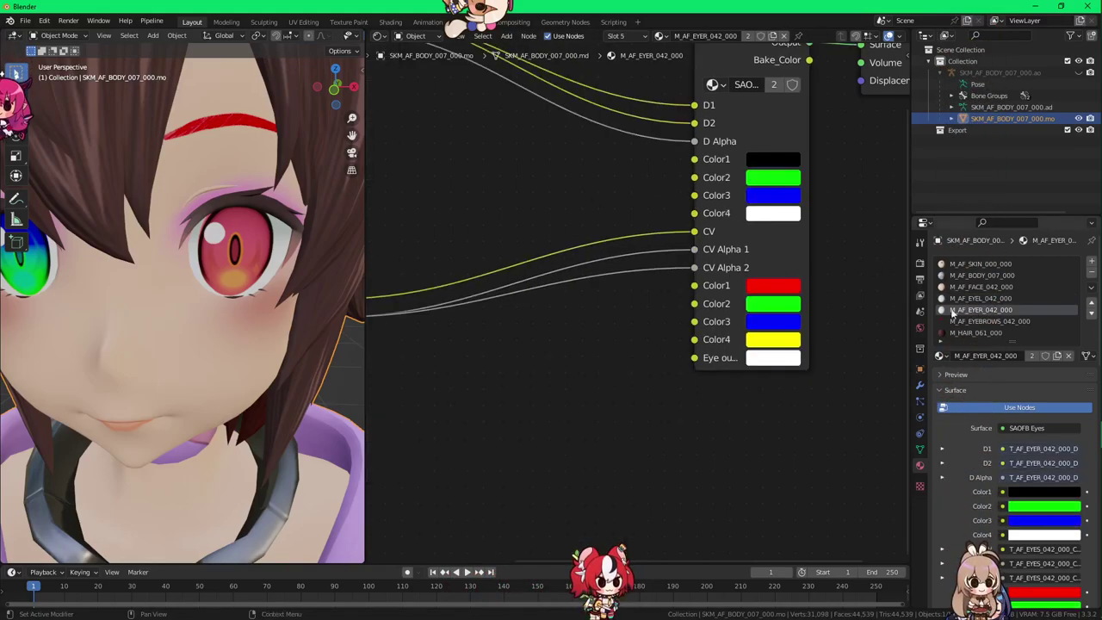
pyautogui.hotkey('ctrl', 'v')
# Step: Move the original SAOFB Eyes node of M_AF_EYER_042_000 clear of the pasted copy
pyautogui.moveTo(640, 158); pyautogui.dragTo(572, 271, button='middle')
pyautogui.click(631, 164)
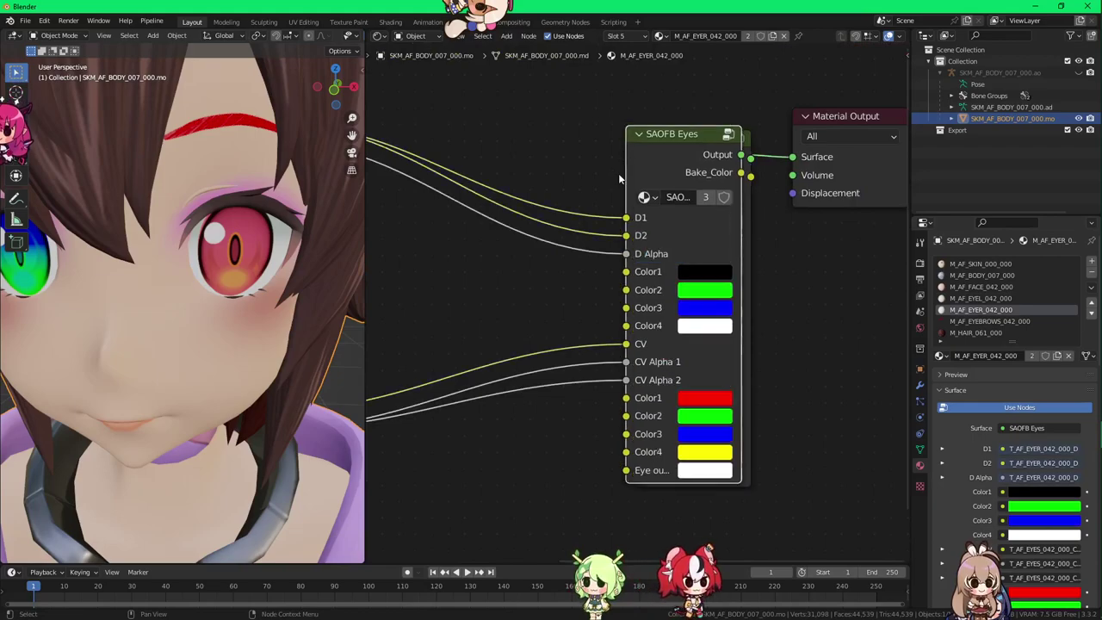
pyautogui.moveTo(648, 168); pyautogui.dragTo(541, 172)
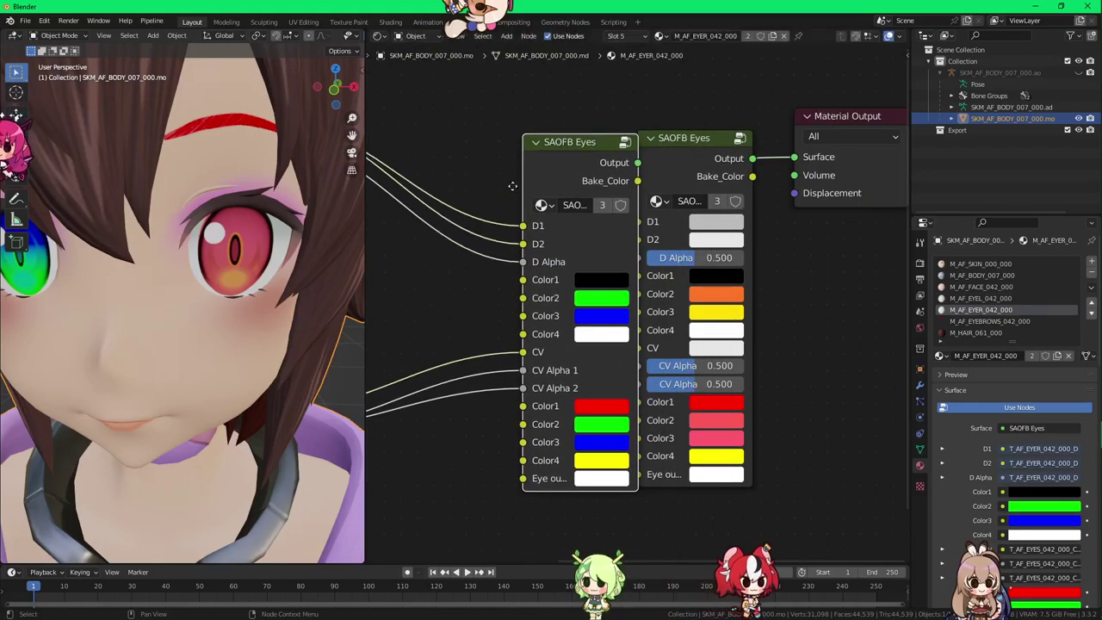
# Step: Delete the SAOFB Eyes node with the green and blue colors and connect the remaining SAOFB Eyes node to the Material Output's Surface
pyautogui.scroll(-2, 511, 178)
pyautogui.moveTo(506, 171); pyautogui.dragTo(622, 175, button='middle')
pyautogui.press('x')
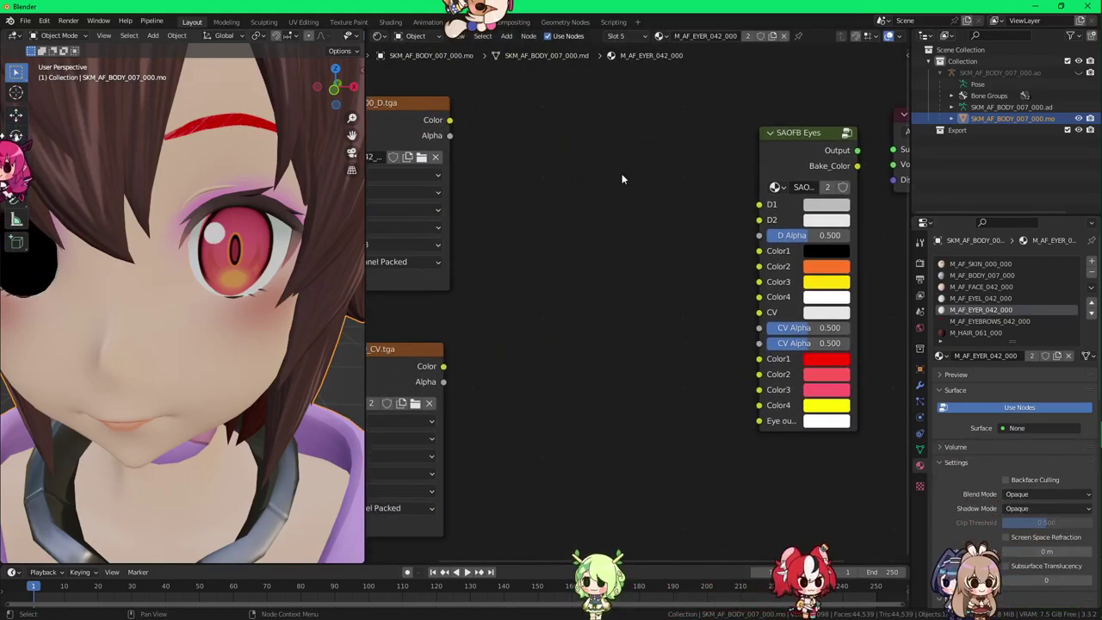
pyautogui.keyDown('ctrl'); pyautogui.keyDown('shift'); pyautogui.click(767, 156); pyautogui.keyUp('shift'); pyautogui.keyUp('ctrl')
# Step: Link the D texture's Color to D1 and D2 and its Alpha to D Alpha on the SAOFB Eyes node
pyautogui.moveTo(450, 120); pyautogui.dragTo(759, 204)
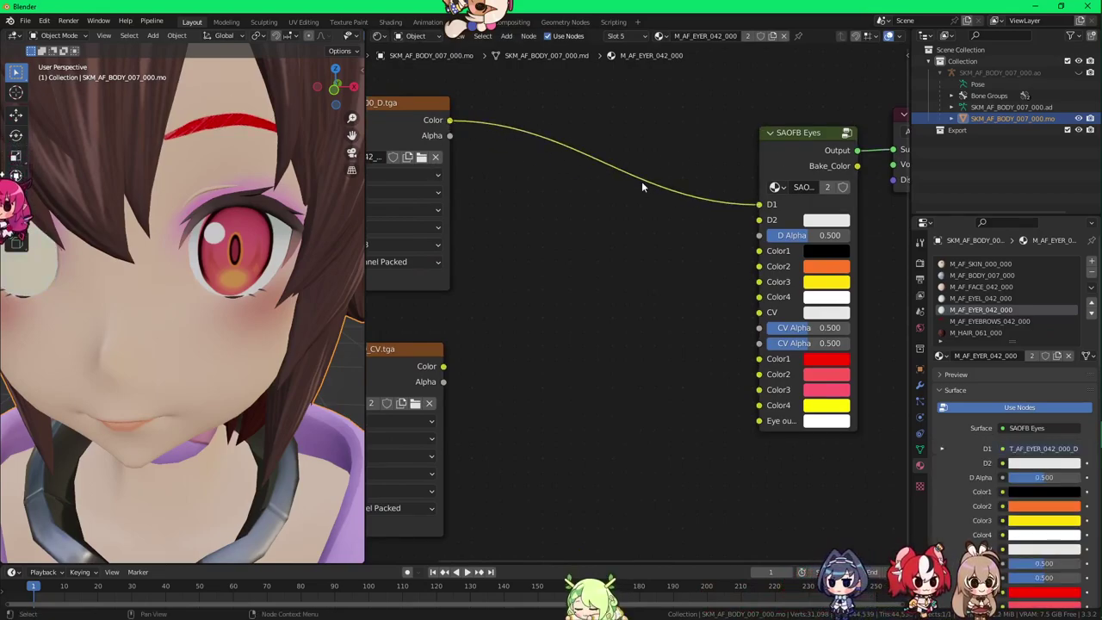
pyautogui.moveTo(449, 121); pyautogui.dragTo(755, 220)
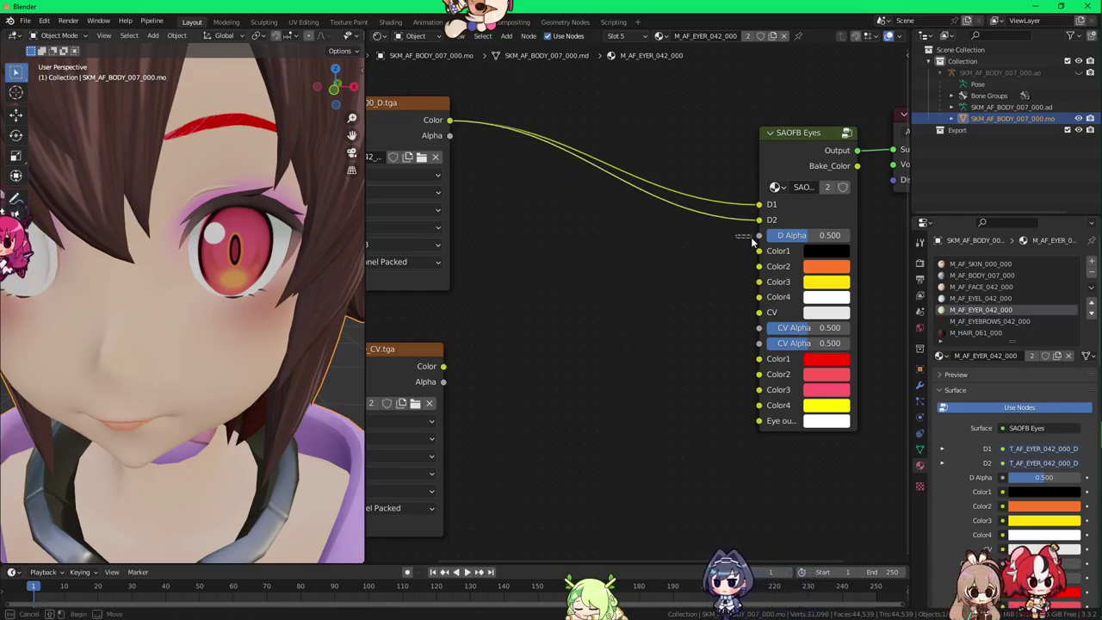
pyautogui.moveTo(449, 135); pyautogui.dragTo(757, 236)
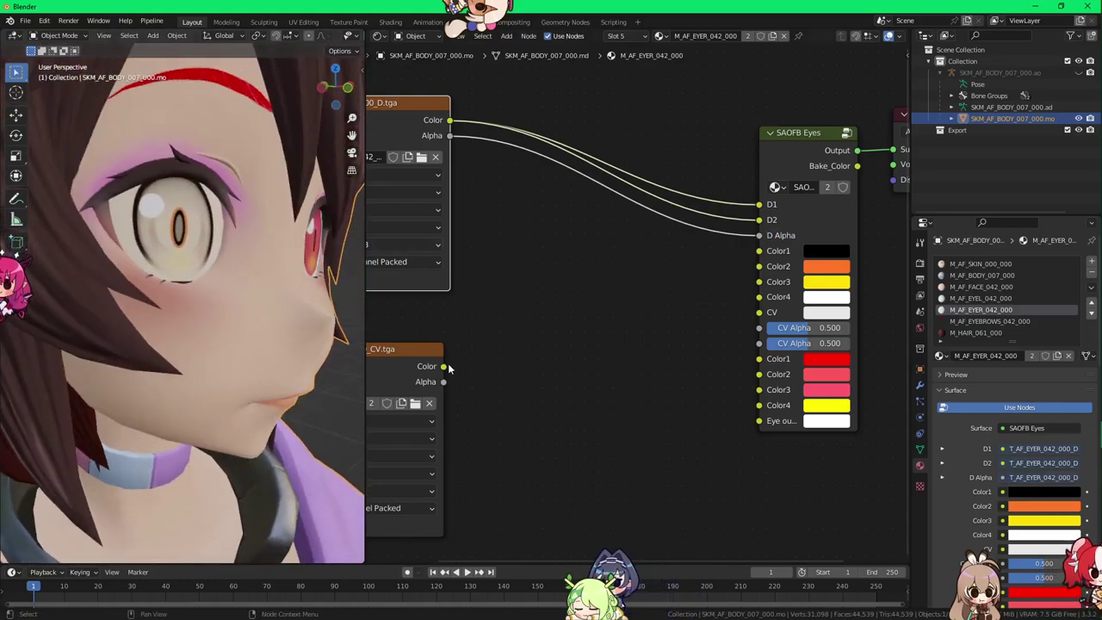
# Step: Link the CV texture's Color to CV and its Alpha to CV Alpha 1 and CV Alpha 2 on the SAOFB Eyes node
pyautogui.moveTo(444, 366); pyautogui.dragTo(622, 352)
pyautogui.moveTo(752, 321); pyautogui.dragTo(757, 314)
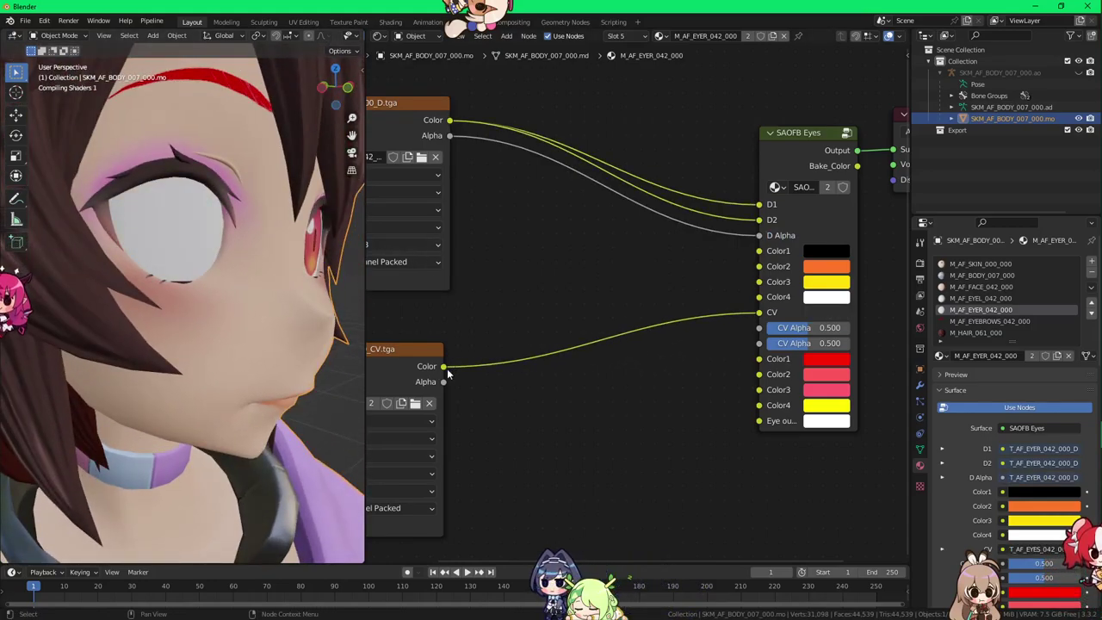
pyautogui.moveTo(443, 382); pyautogui.dragTo(760, 329)
pyautogui.moveTo(442, 382); pyautogui.dragTo(760, 343)
pyautogui.moveTo(267, 250); pyautogui.dragTo(231, 236, button='middle')
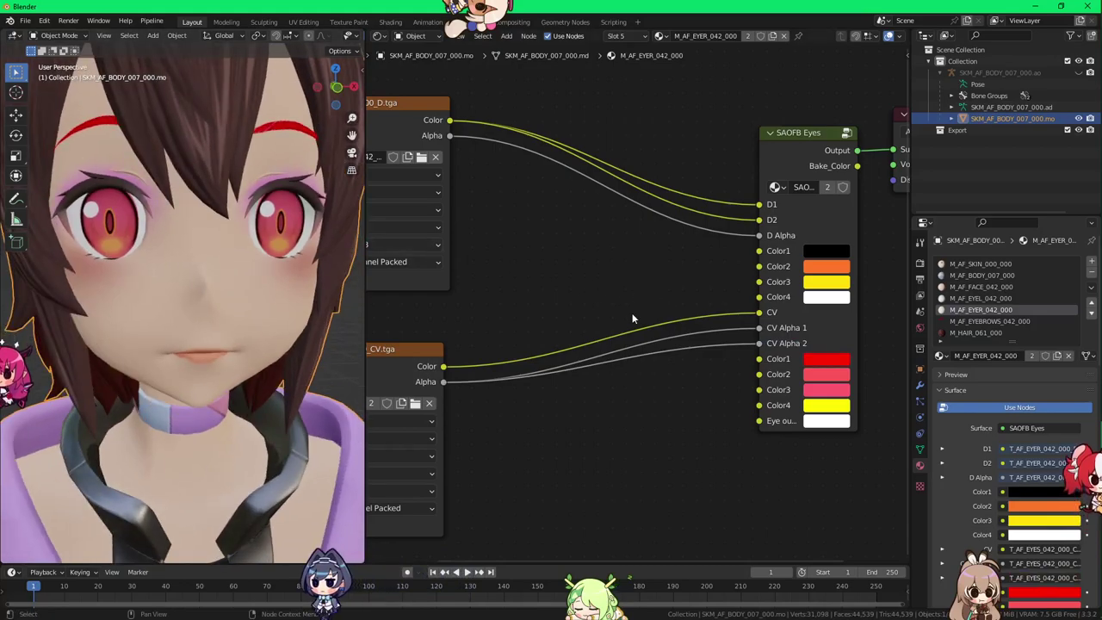
pyautogui.scroll(-5, 199, 278)
pyautogui.scroll(2, 199, 274)
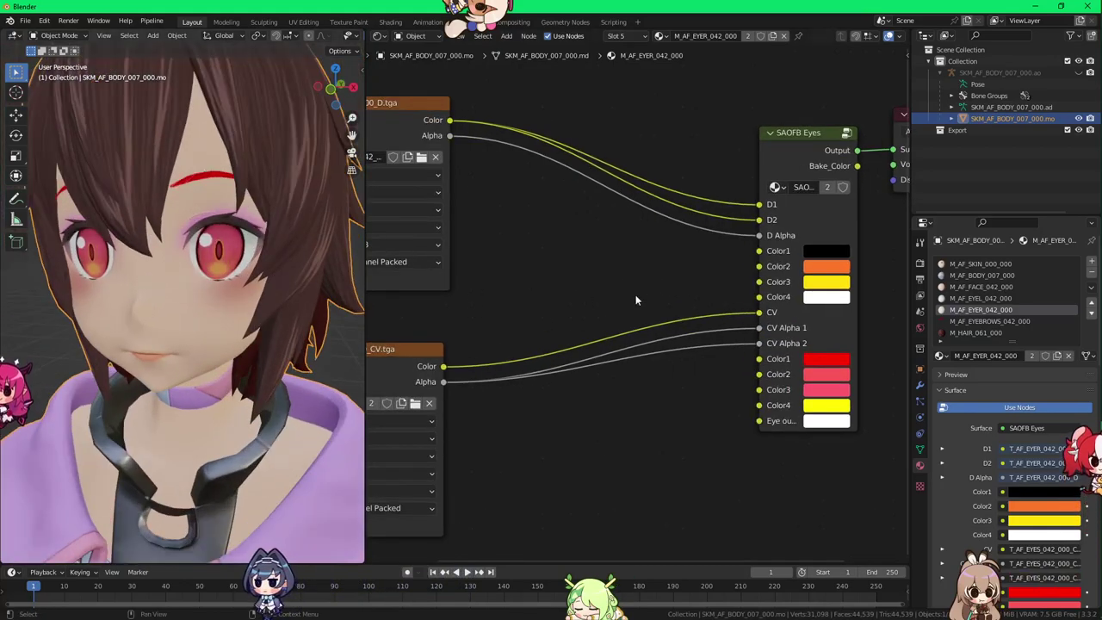
# Step: Copy the Main color of M_HAIR_061_000 into the SAOFB Eyebrows node's D Color in M_AF_EYEBROWS_042_000
pyautogui.click(990, 320)
pyautogui.moveTo(728, 272); pyautogui.dragTo(698, 304, button='middle')
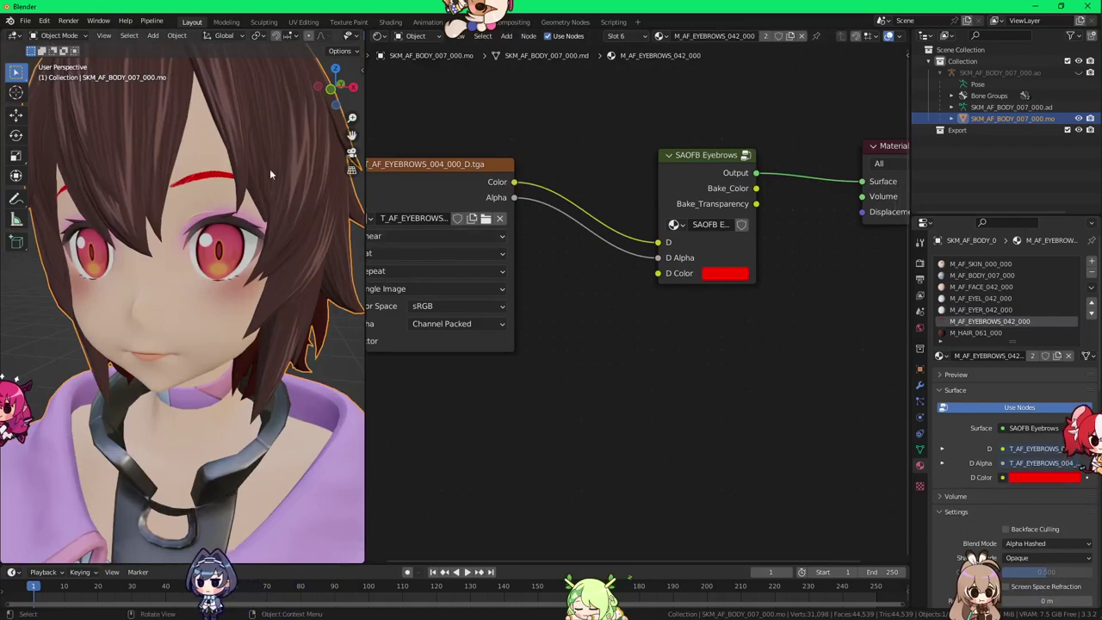
pyautogui.click(976, 332)
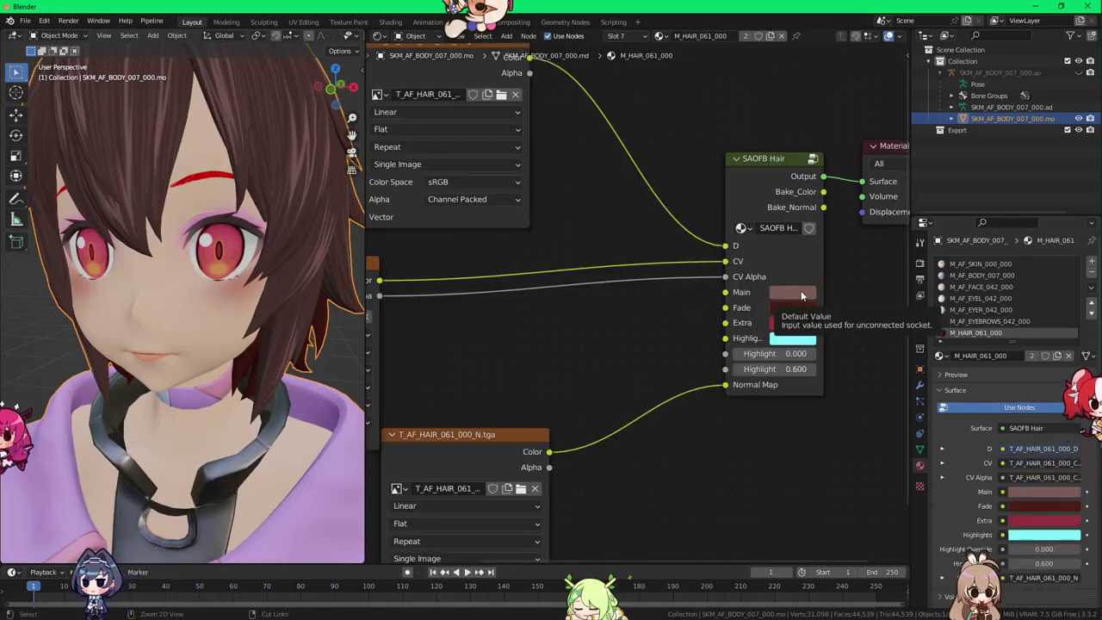
pyautogui.click(986, 321)
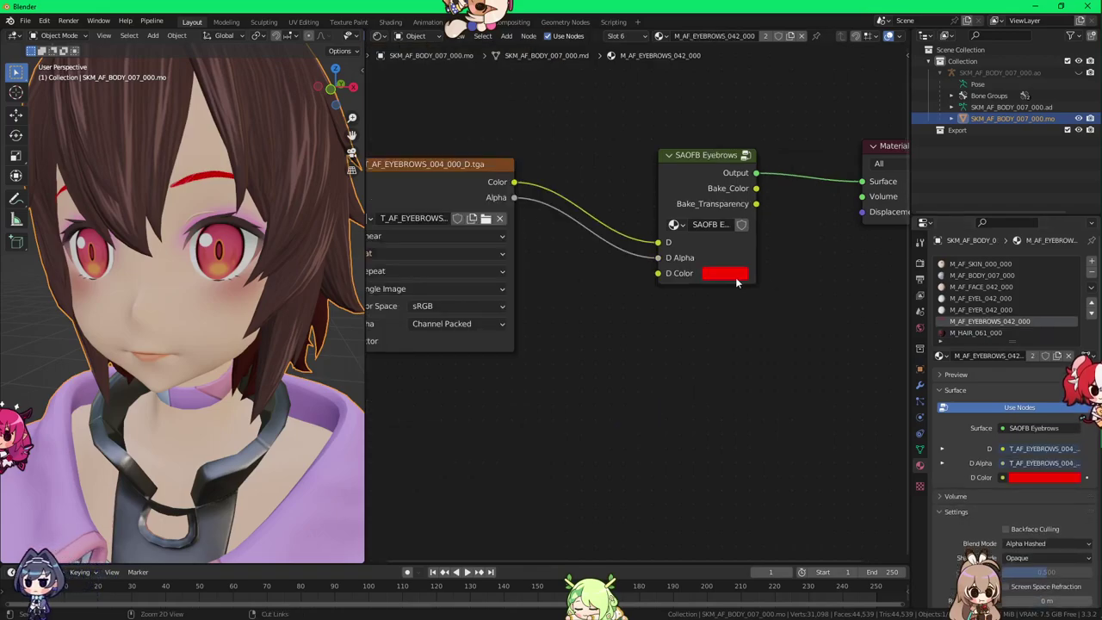
pyautogui.hotkey('ctrl', 'v')
# Step: Darken the eyebrows' D Color to a value of about 0.056
pyautogui.moveTo(213, 218); pyautogui.dragTo(363, 249, button='middle')
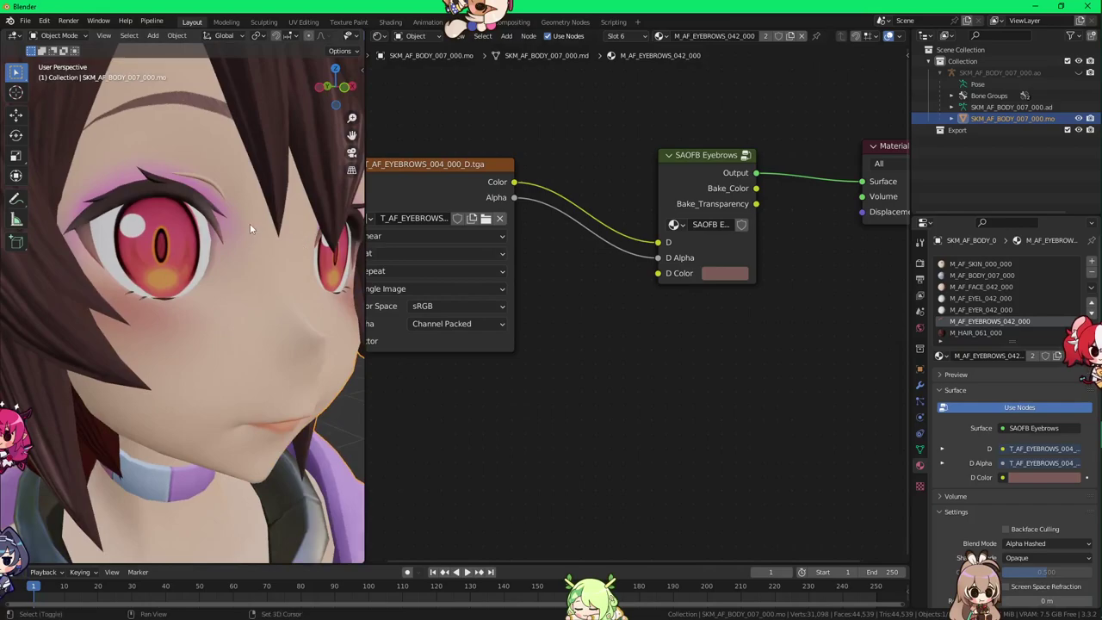
pyautogui.keyDown('shift'); pyautogui.moveTo(250, 228); pyautogui.dragTo(259, 302, button='middle'); pyautogui.keyUp('shift')
pyautogui.scroll(1, 285, 266)
pyautogui.click(723, 274)
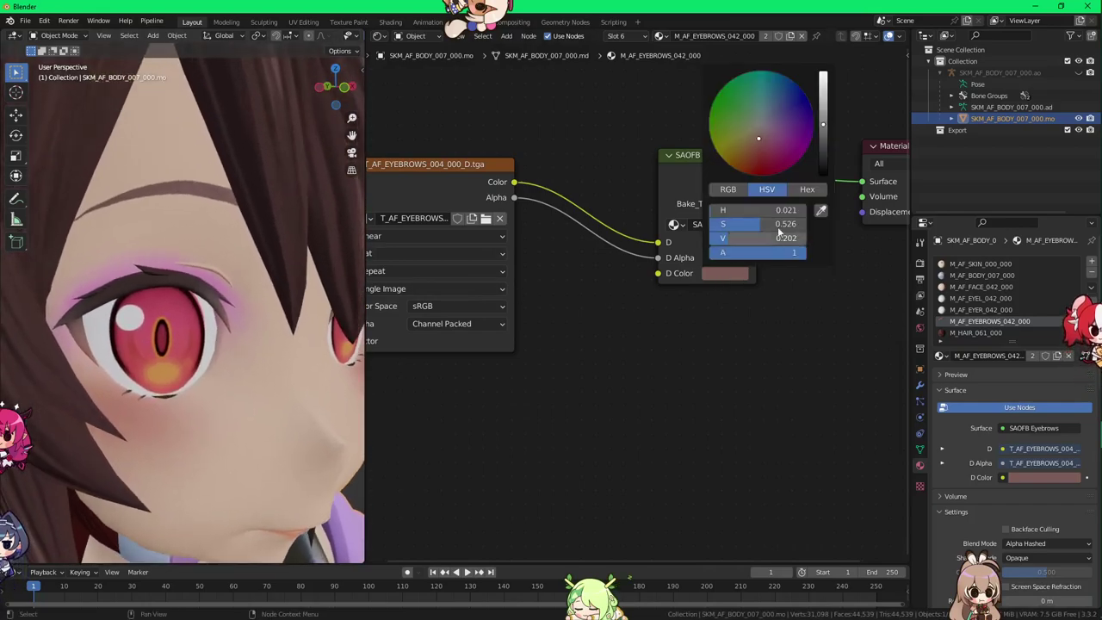
pyautogui.moveTo(826, 137); pyautogui.dragTo(823, 148)
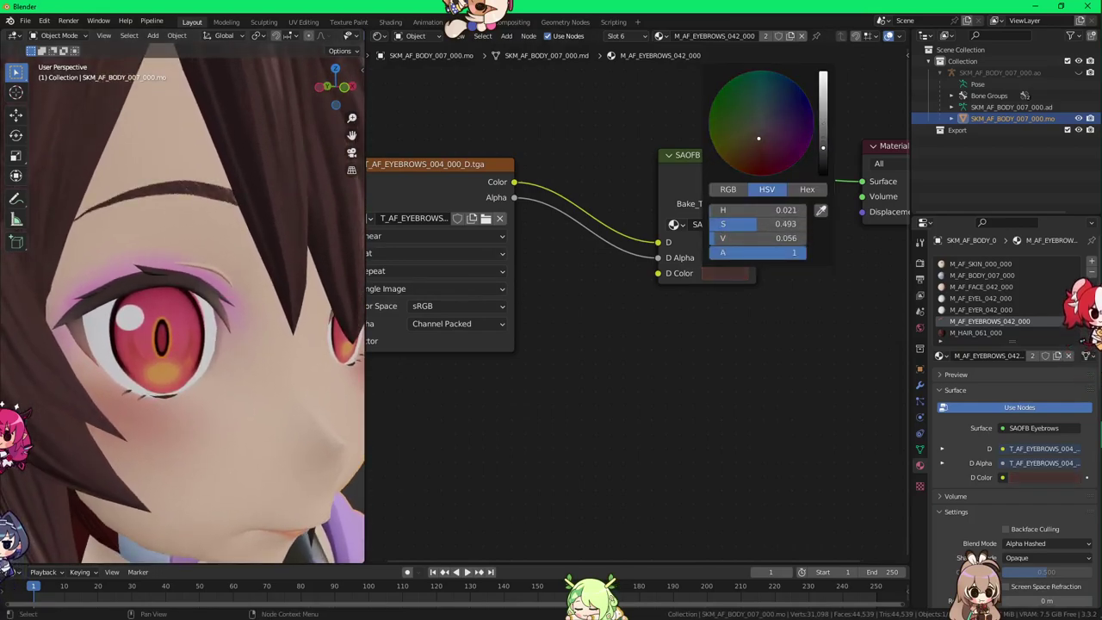
# Step: Widen the 3D viewport and frame the whole character in it
pyautogui.scroll(-6, 259, 233)
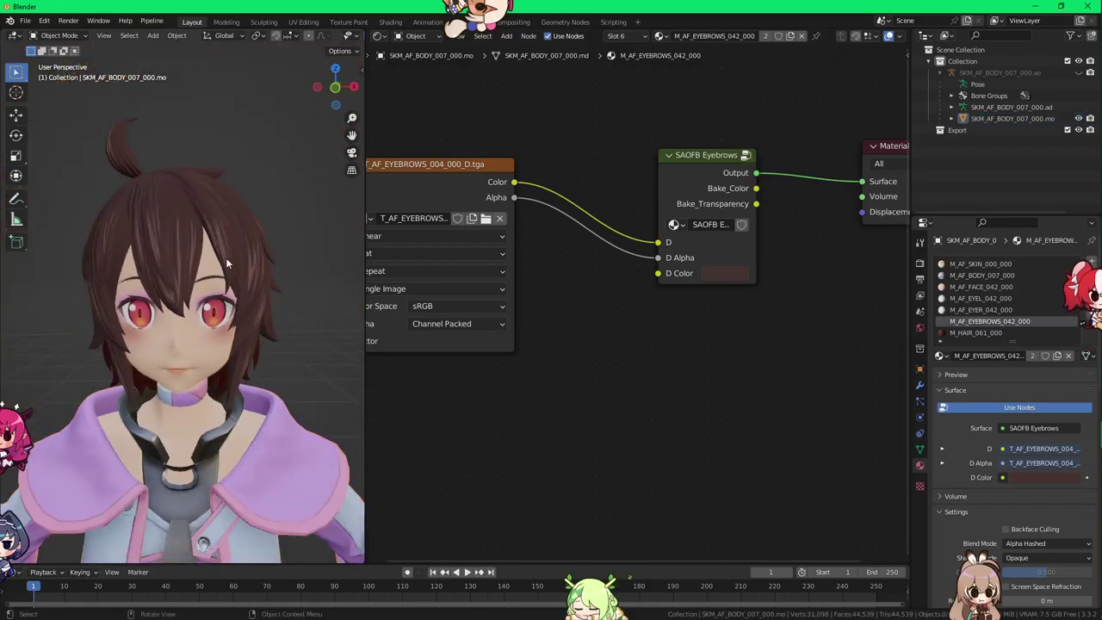
pyautogui.scroll(-5, 225, 258)
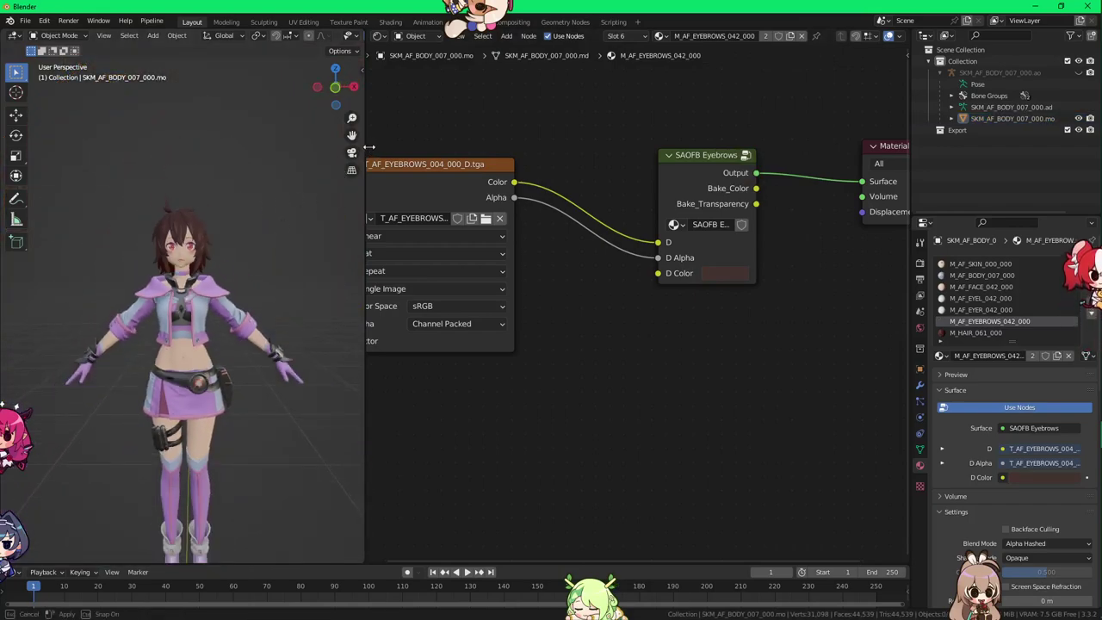
pyautogui.moveTo(369, 146); pyautogui.dragTo(548, 165)
pyautogui.keyDown('shift'); pyautogui.moveTo(367, 230); pyautogui.dragTo(438, 210, button='middle'); pyautogui.keyUp('shift')
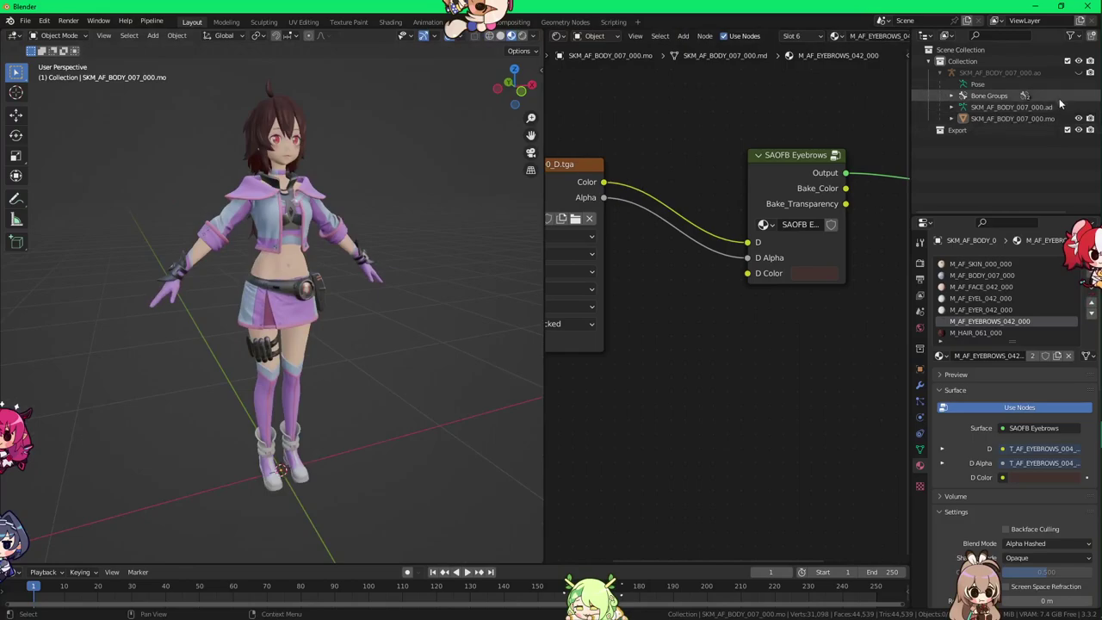
# Step: Show the SKM_AF_BODY_007_000.ao armature to examine its bones on the body, and hide it again
pyautogui.click(1080, 73)
pyautogui.click(1002, 73)
pyautogui.click(462, 246)
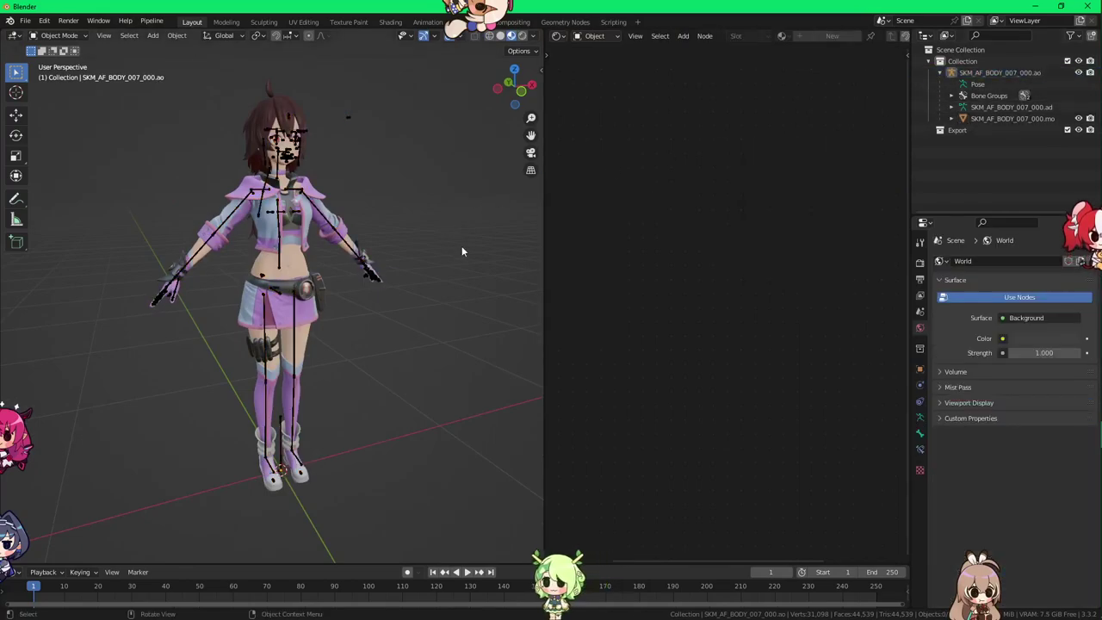
pyautogui.keyDown('shift'); pyautogui.moveTo(408, 250); pyautogui.dragTo(367, 336, button='middle'); pyautogui.keyUp('shift')
pyautogui.scroll(3, 413, 292)
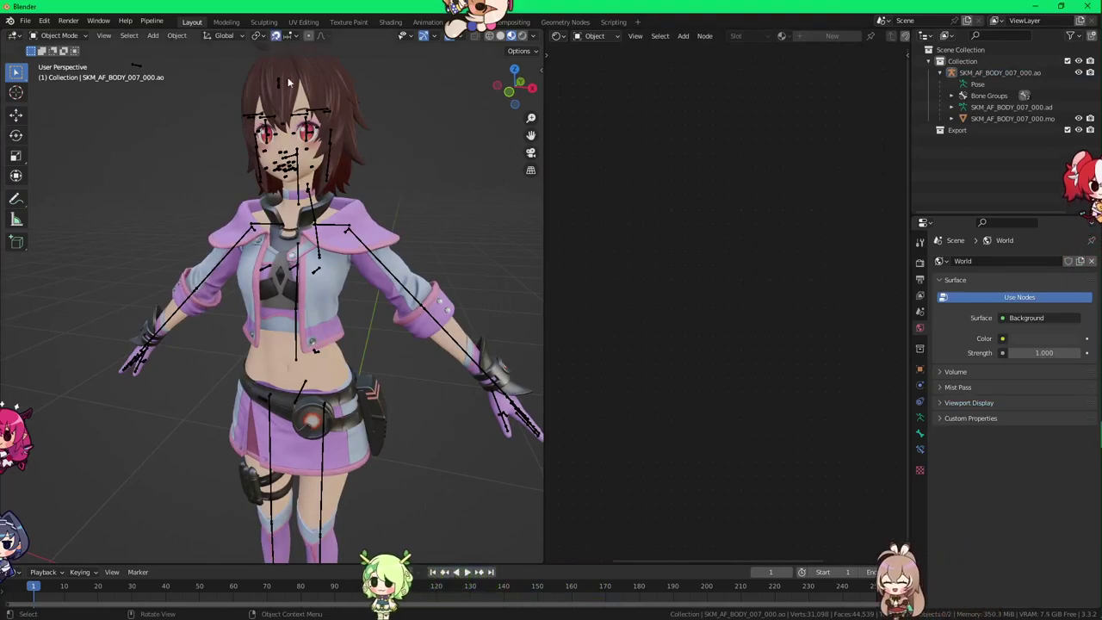
pyautogui.moveTo(288, 352); pyautogui.dragTo(398, 351, button='middle')
pyautogui.scroll(-1, 392, 336)
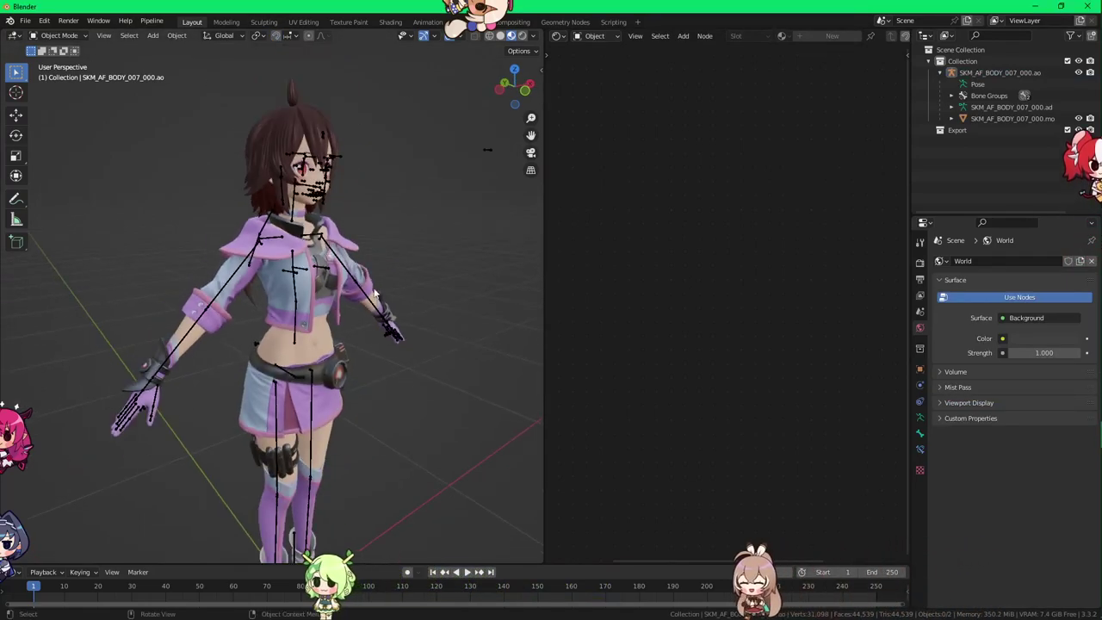
pyautogui.click(311, 191)
pyautogui.press('h')
pyautogui.moveTo(352, 231); pyautogui.dragTo(275, 263, button='middle')
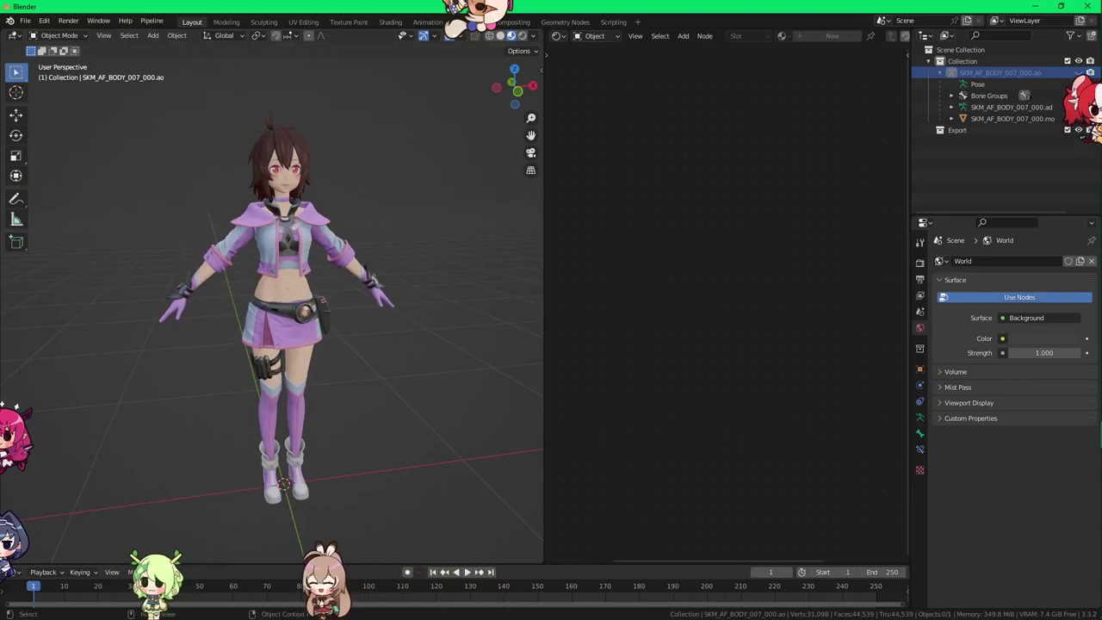
# Step: Switch to the Unity project to look at the VRChat SDK options, and return to Blender
pyautogui.hotkey('alt', 'Tab')
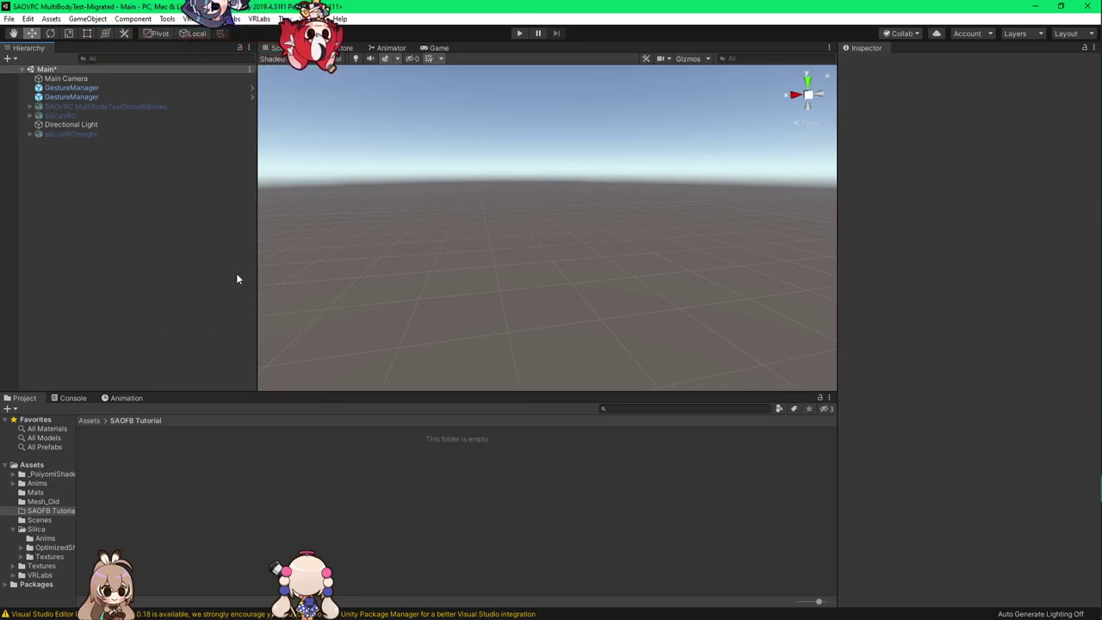
pyautogui.click(203, 18)
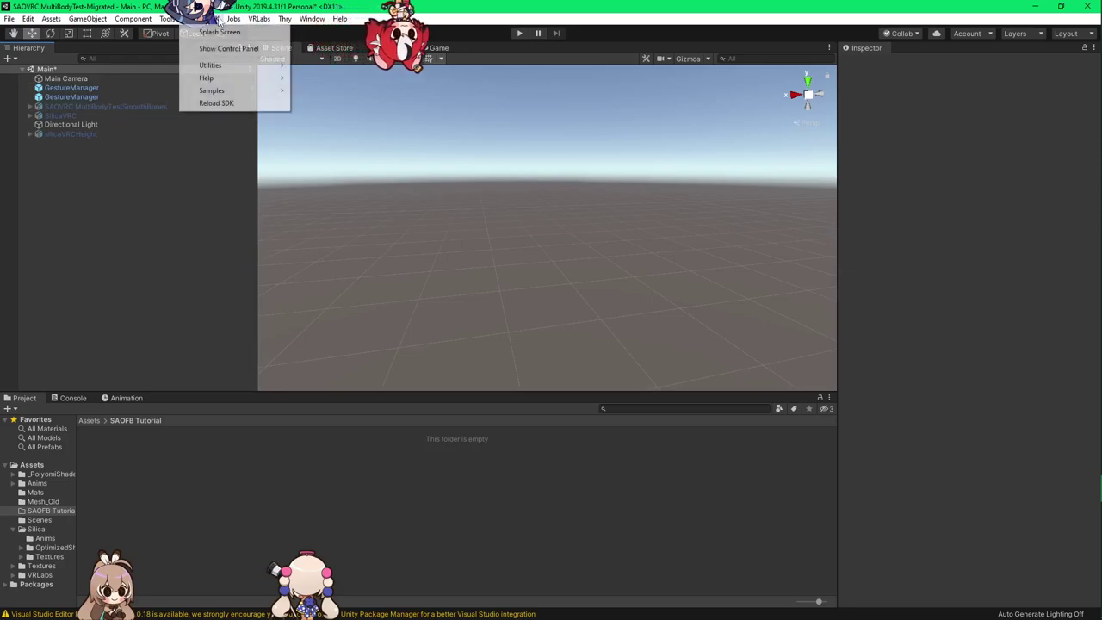
pyautogui.click(108, 180)
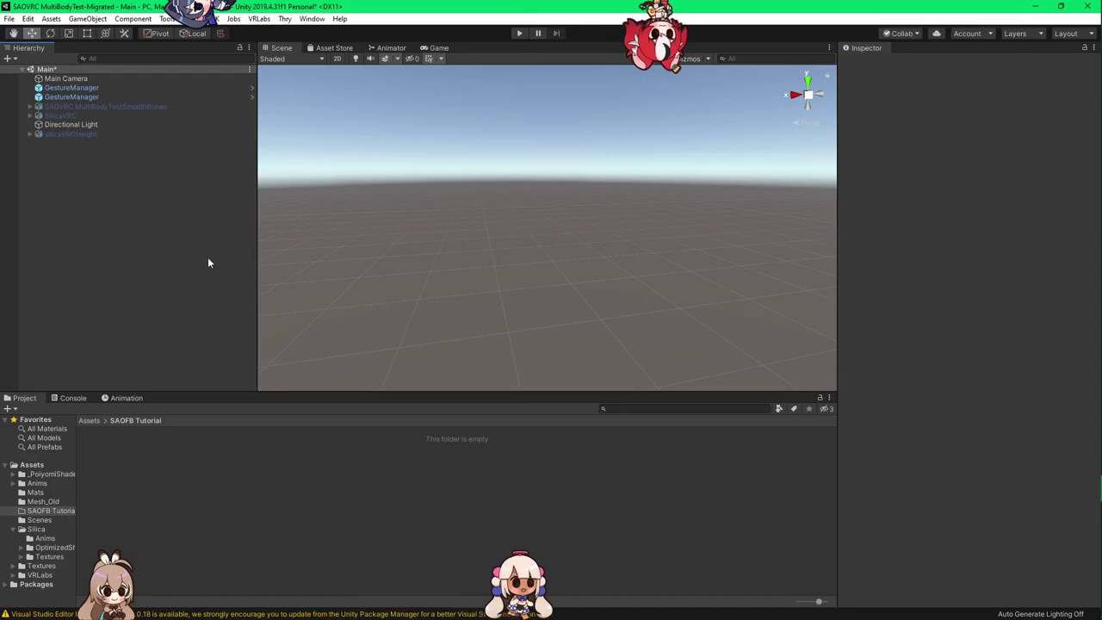
pyautogui.hotkey('alt', 'Tab')
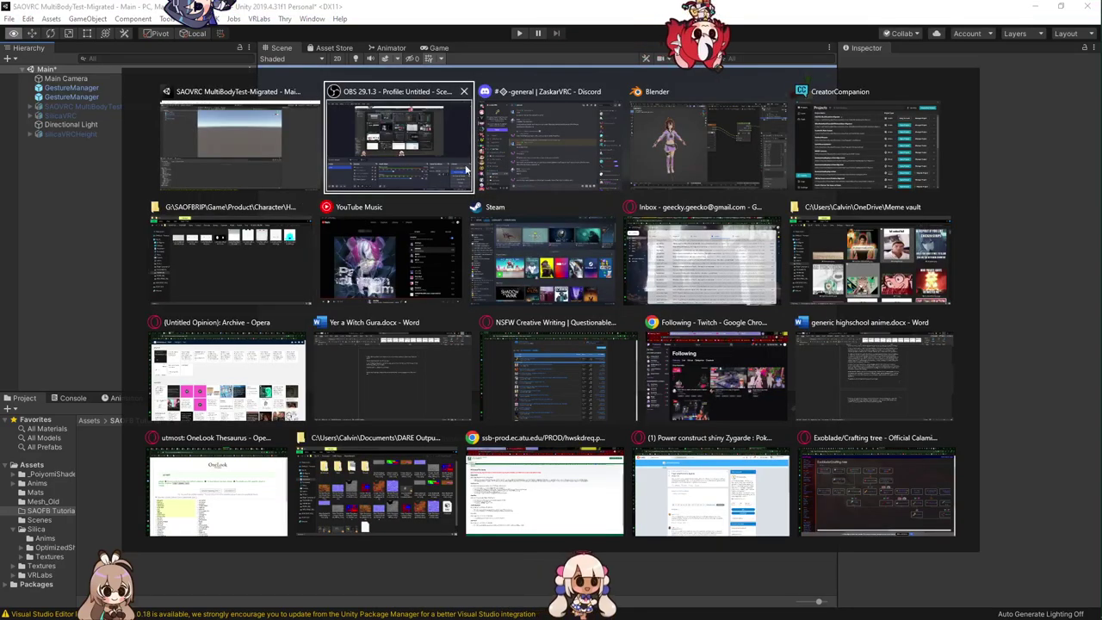
pyautogui.click(676, 155)
# Step: Unhide the SKM_AF_BODY_007_000.ao armature and select it together with the body mesh
pyautogui.scroll(-1, 347, 261)
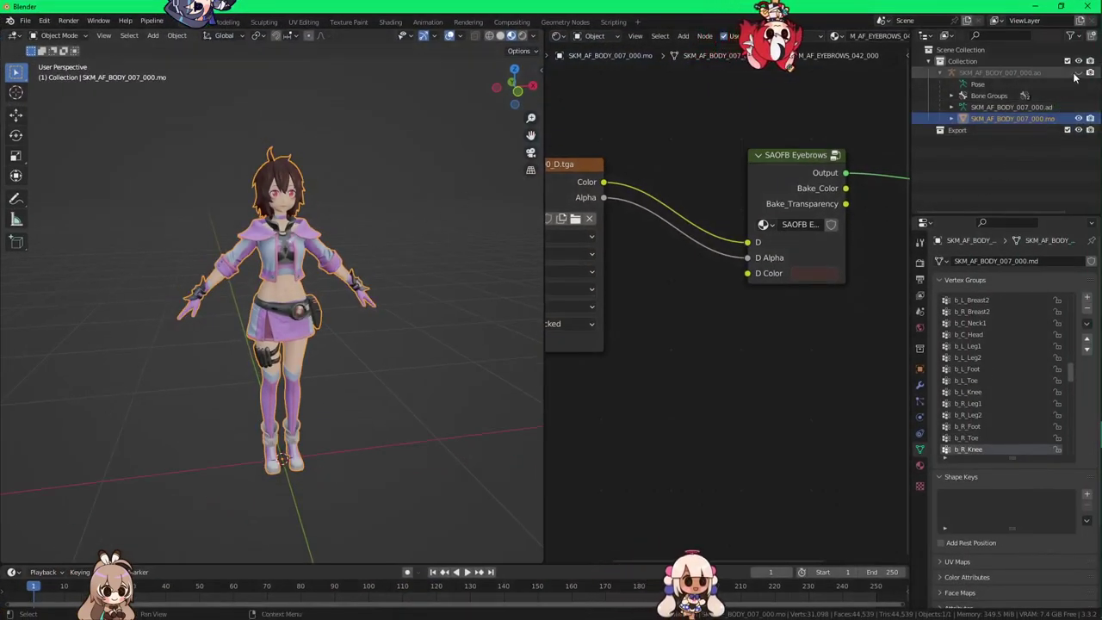
pyautogui.click(999, 74)
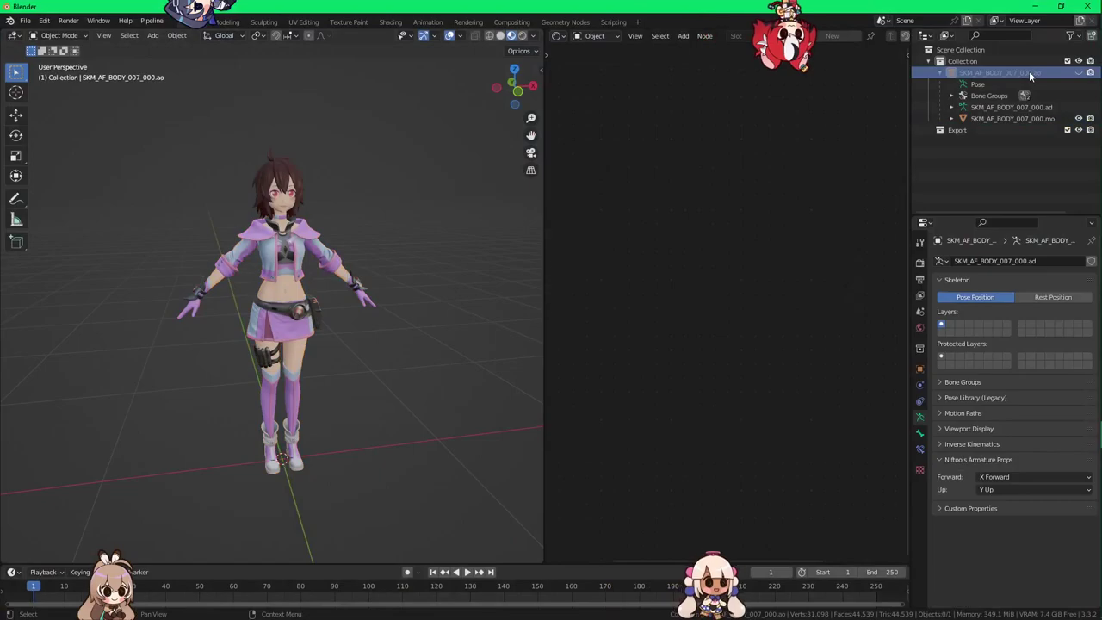
pyautogui.click(1078, 73)
pyautogui.press('a')
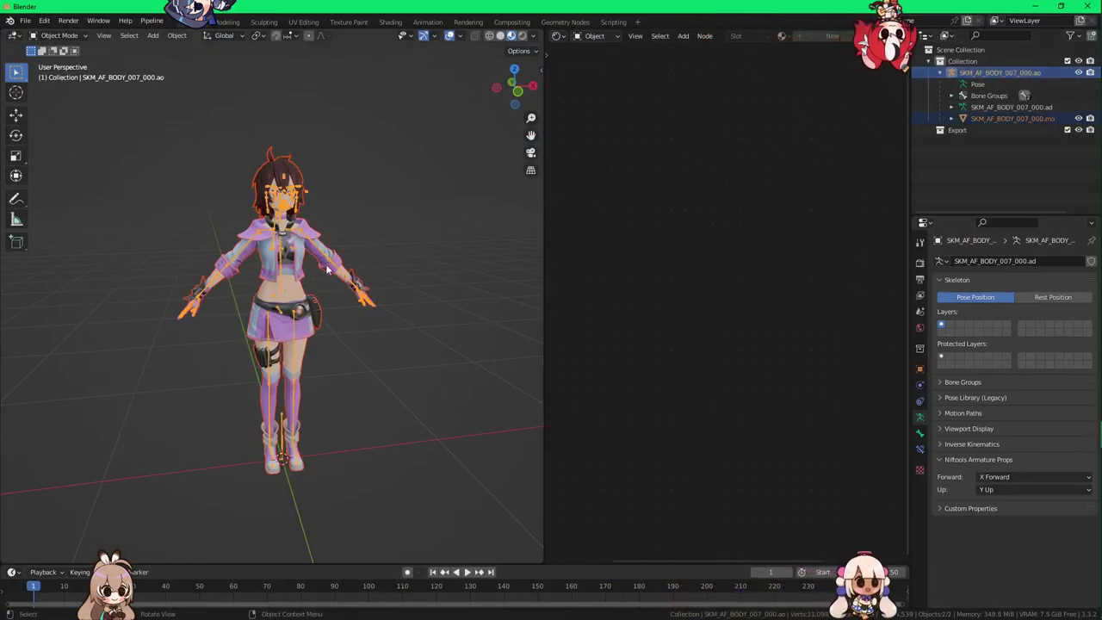
pyautogui.rightClick(322, 262)
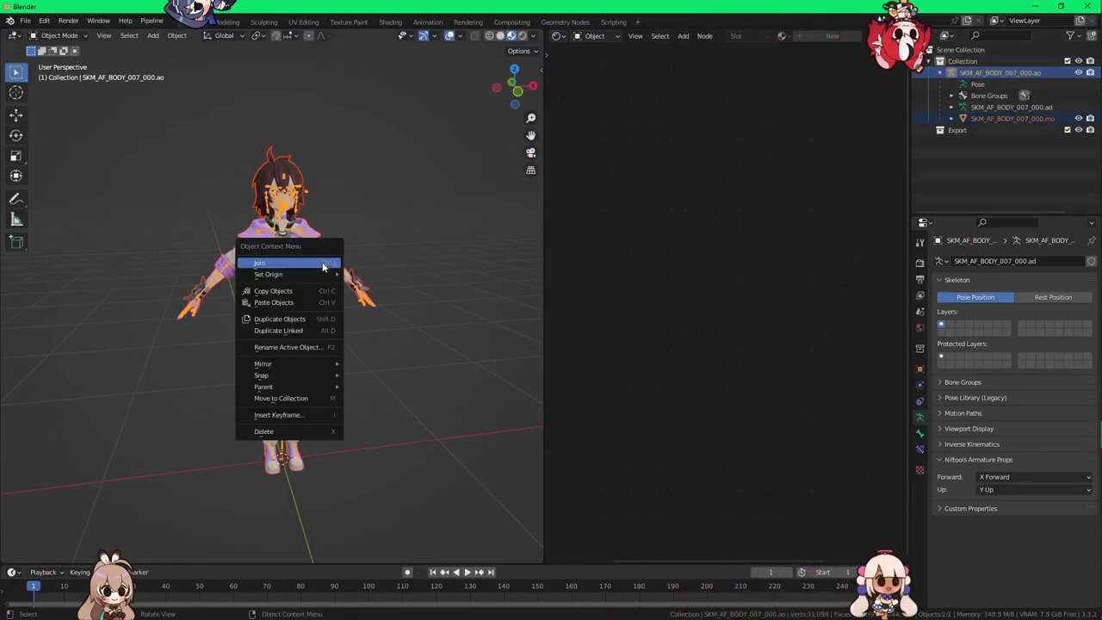
# Step: Start an FBX export limited to the selected objects
pyautogui.click(25, 20)
pyautogui.moveTo(62, 187)
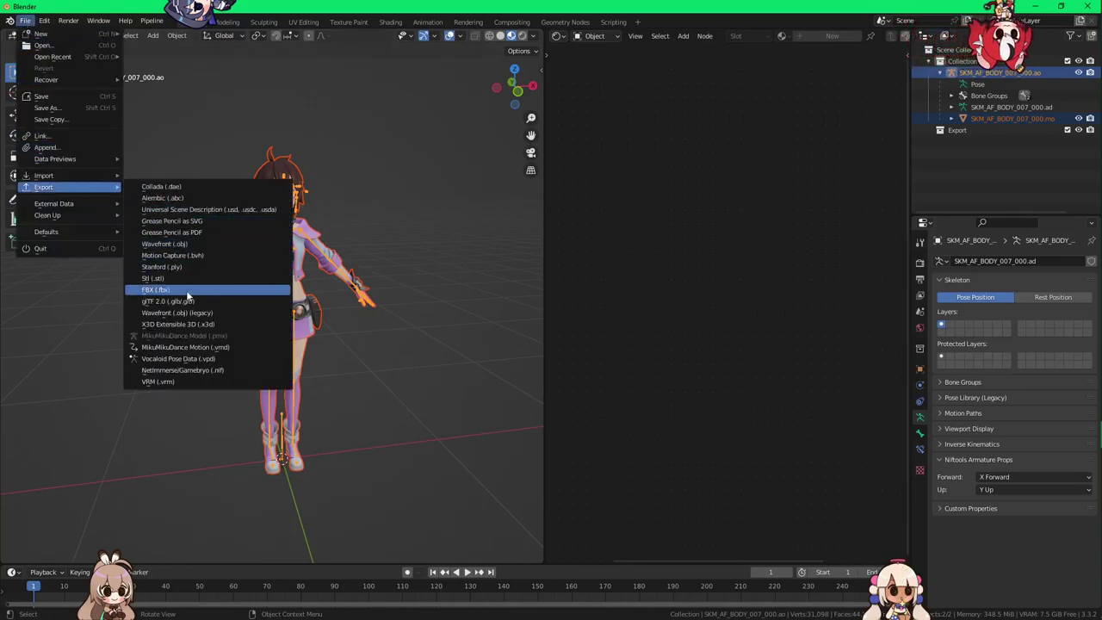
pyautogui.click(156, 289)
pyautogui.click(867, 236)
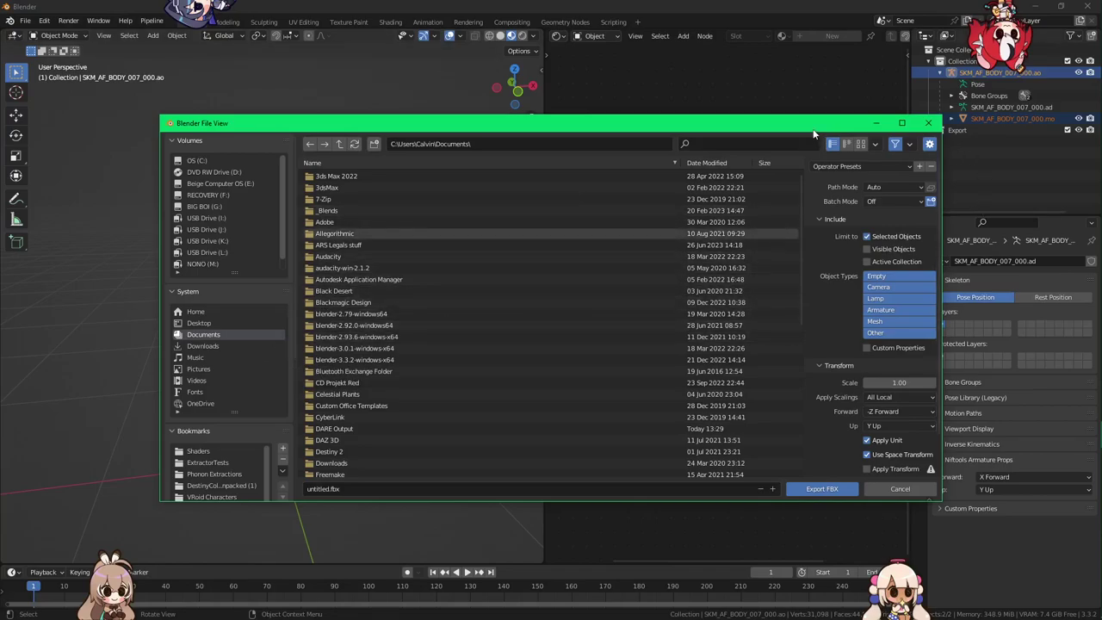
# Step: Create a folder named SAOFBTut inside G:\SAOVRC Avatar and open it as the export location
pyautogui.moveTo(814, 125); pyautogui.dragTo(727, 125)
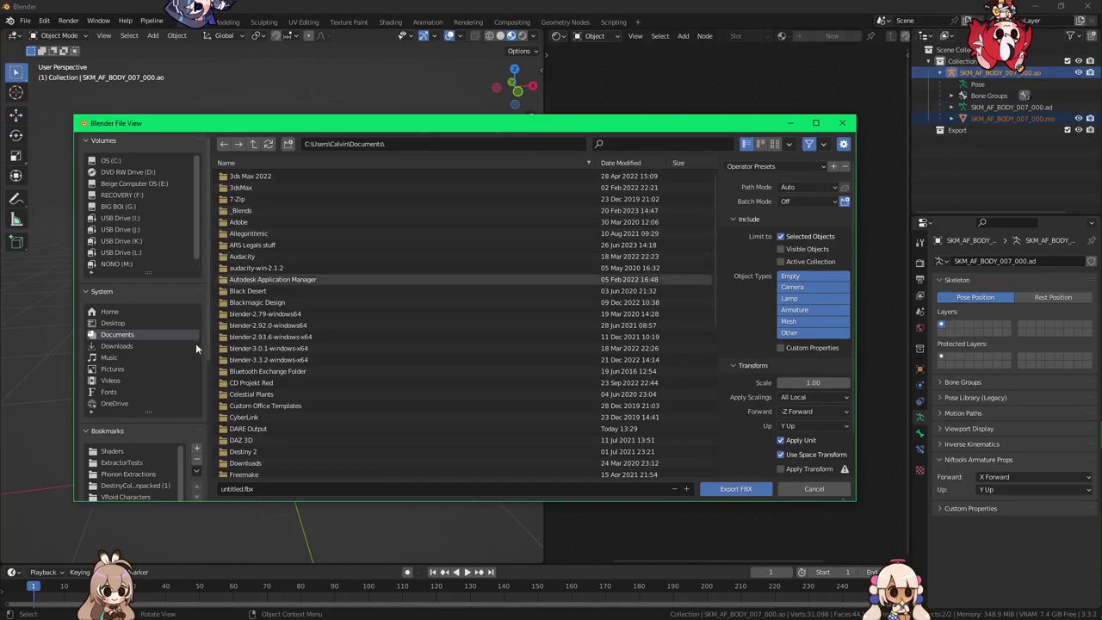
pyautogui.scroll(-4, 196, 343)
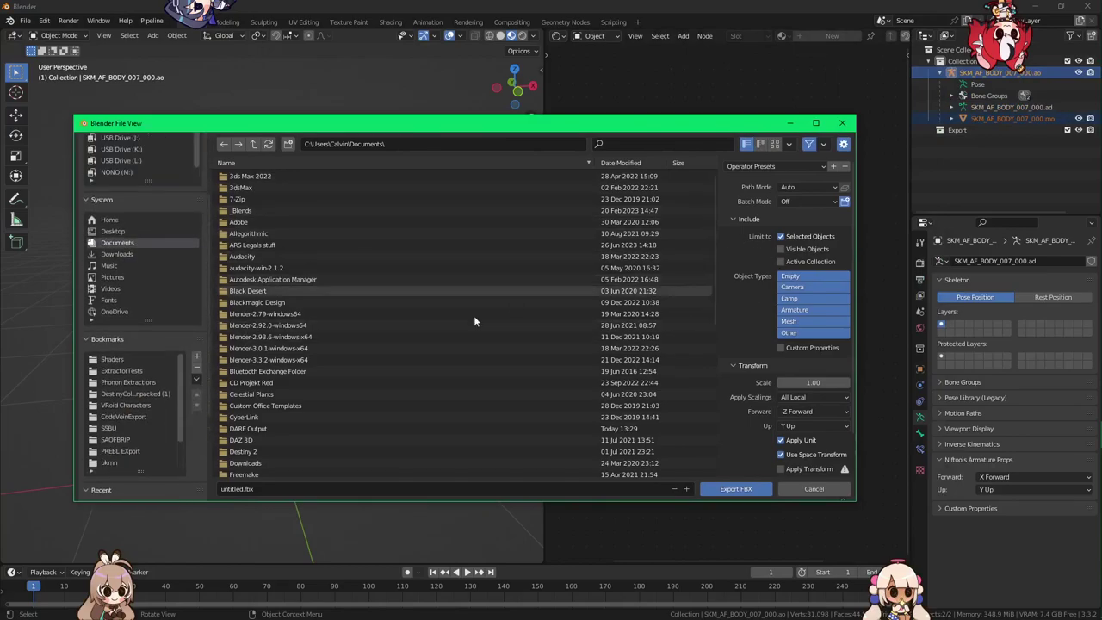
pyautogui.scroll(-6, 196, 355)
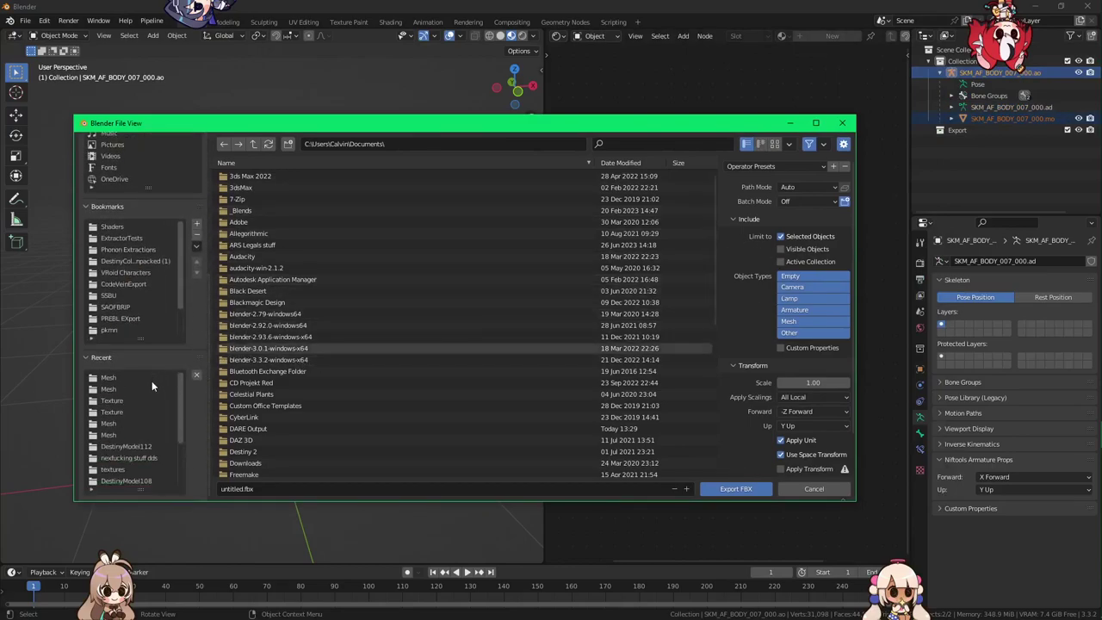
pyautogui.click(155, 319)
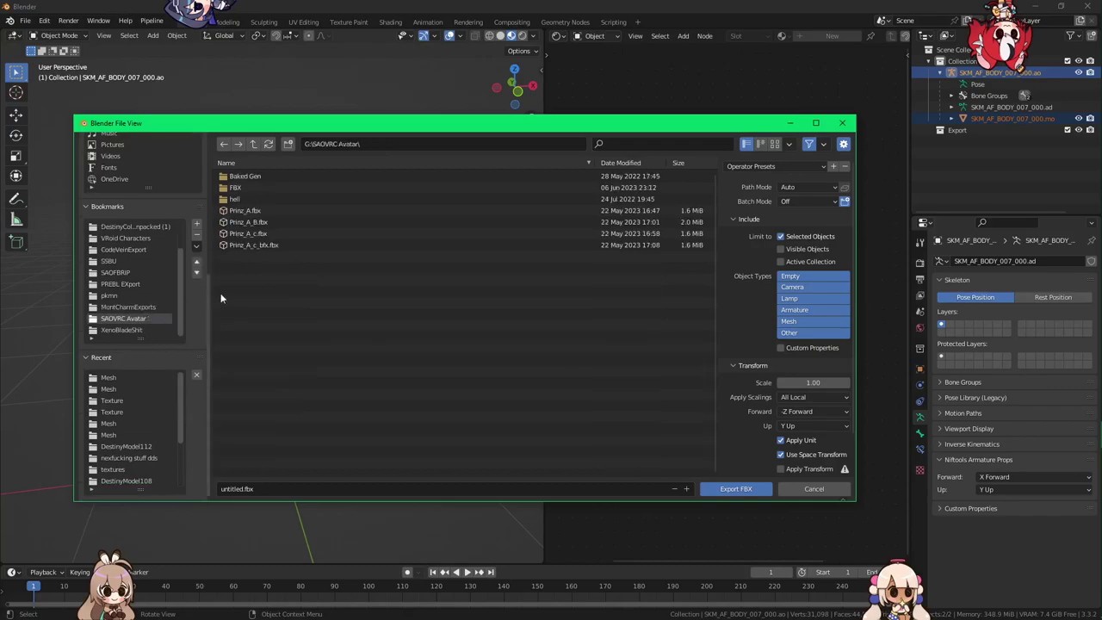
pyautogui.rightClick(325, 305)
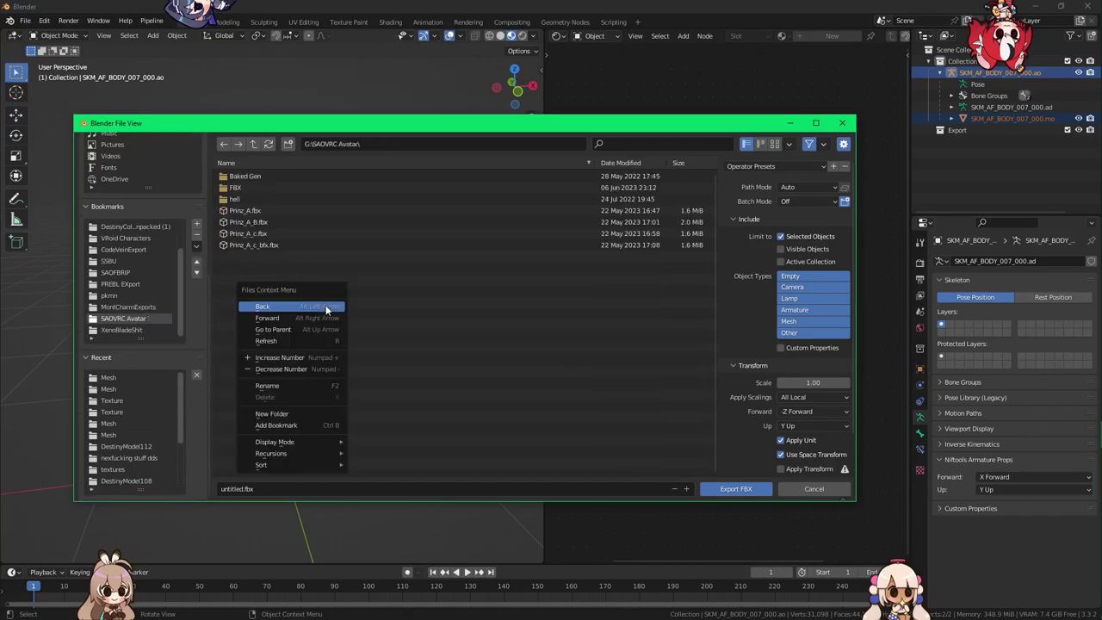
pyautogui.click(306, 413)
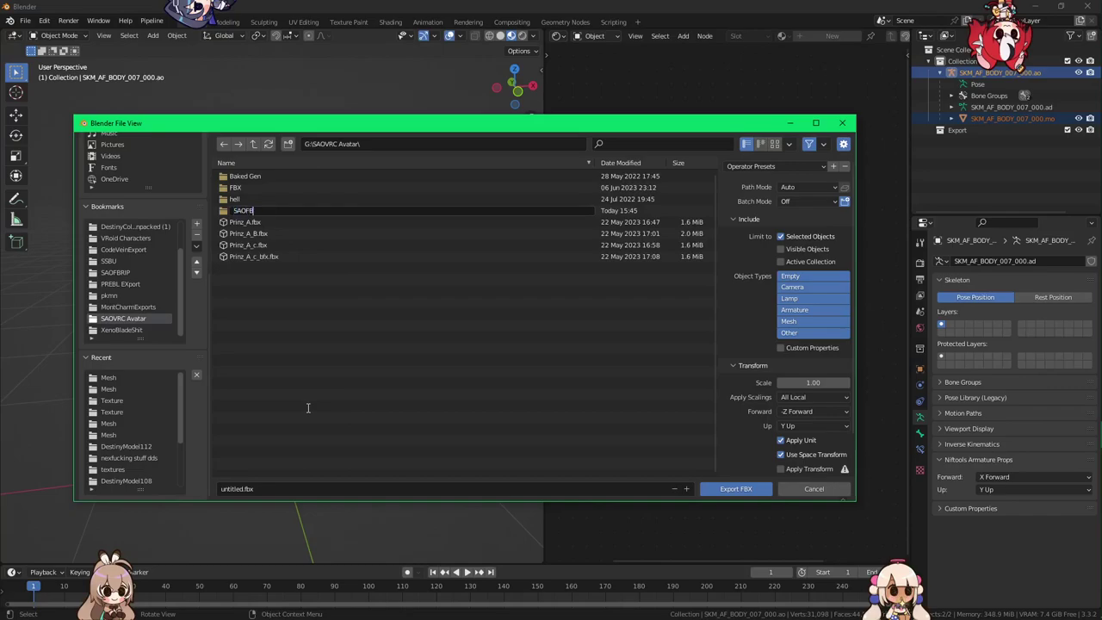
pyautogui.press('Return')
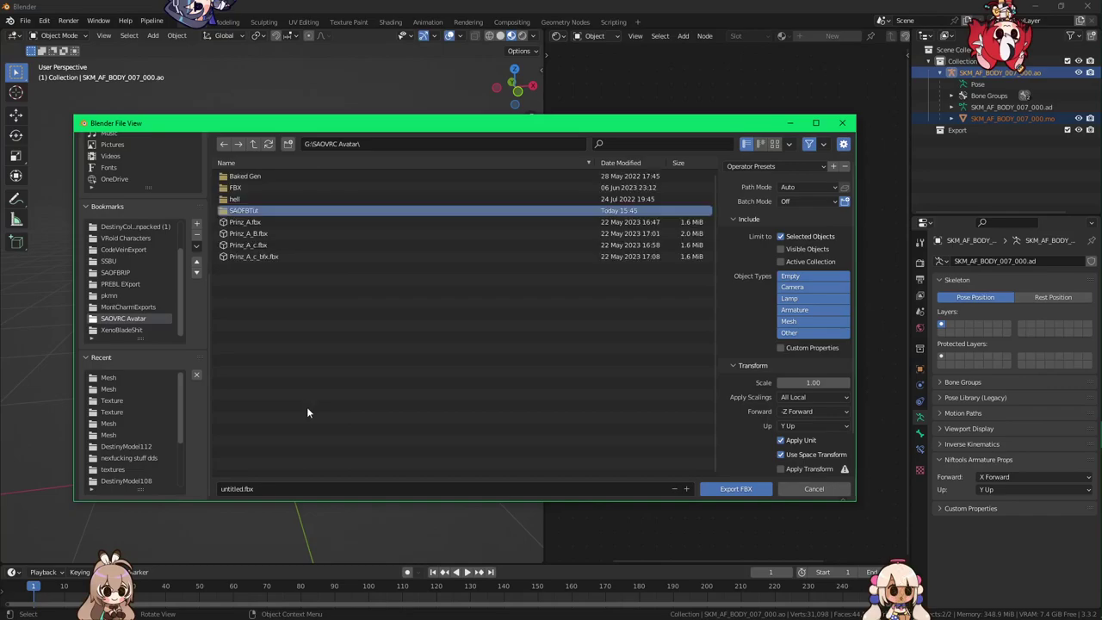
pyautogui.press('Return')
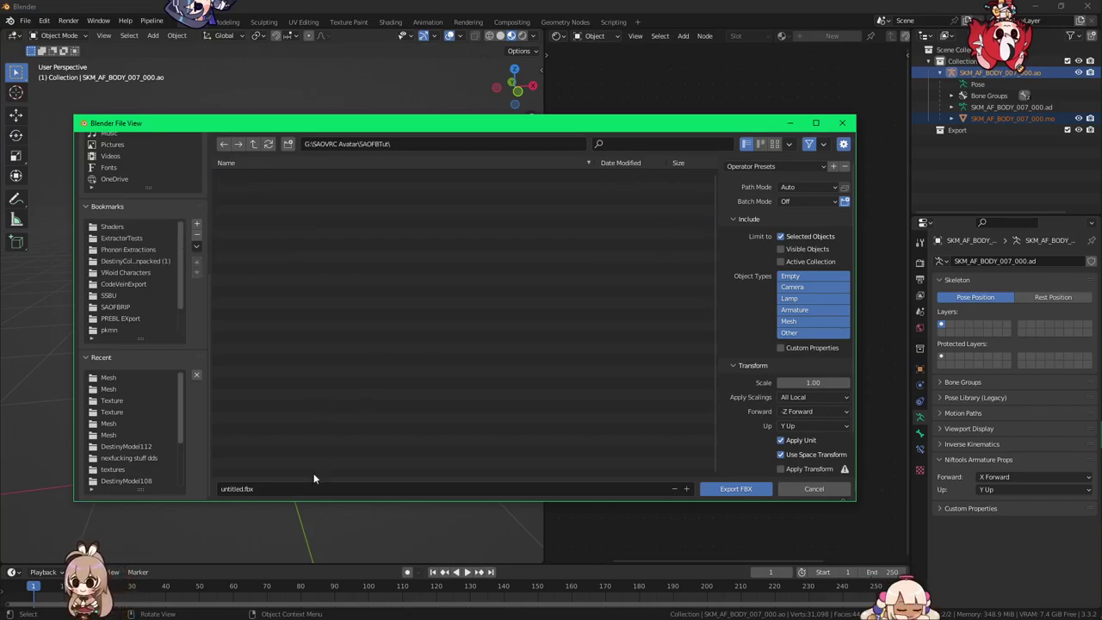
# Step: Name the export file SAOFB Tutorial Avatar, export the FBX, and switch to the Unity project
pyautogui.click(301, 490)
pyautogui.write('SAOFB T')
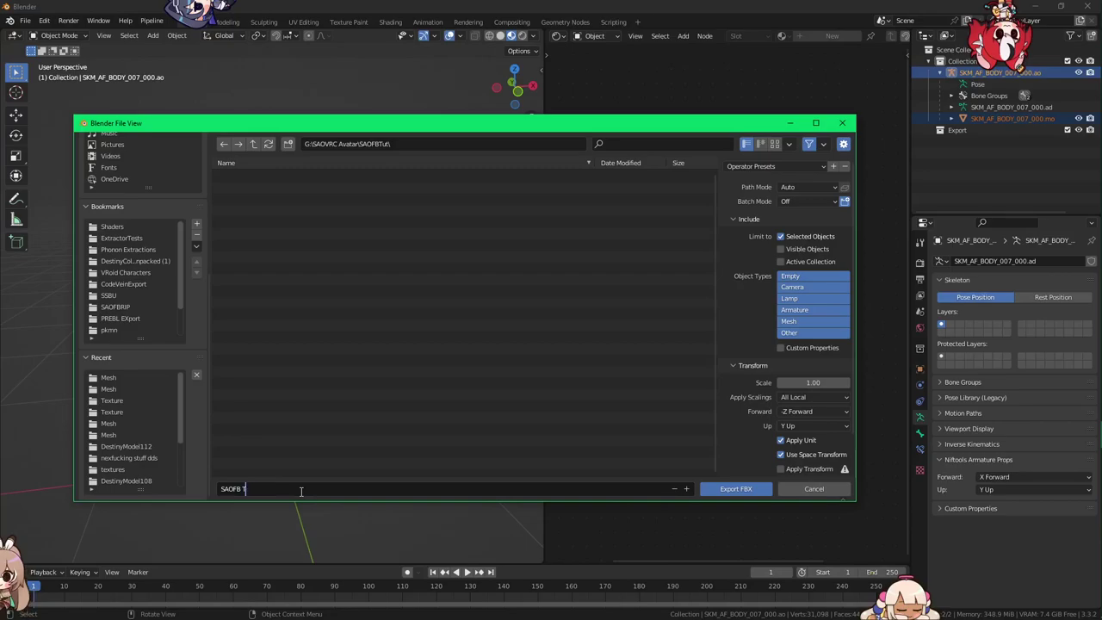
pyautogui.write('Utorial Avat')
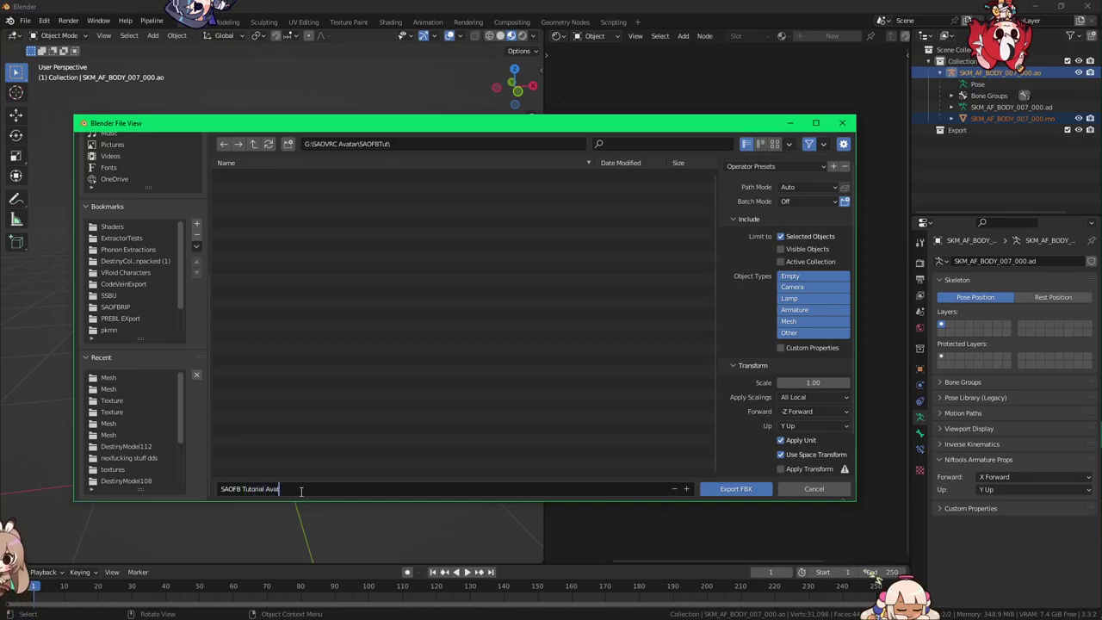
pyautogui.write('ar')
pyautogui.press('Return')
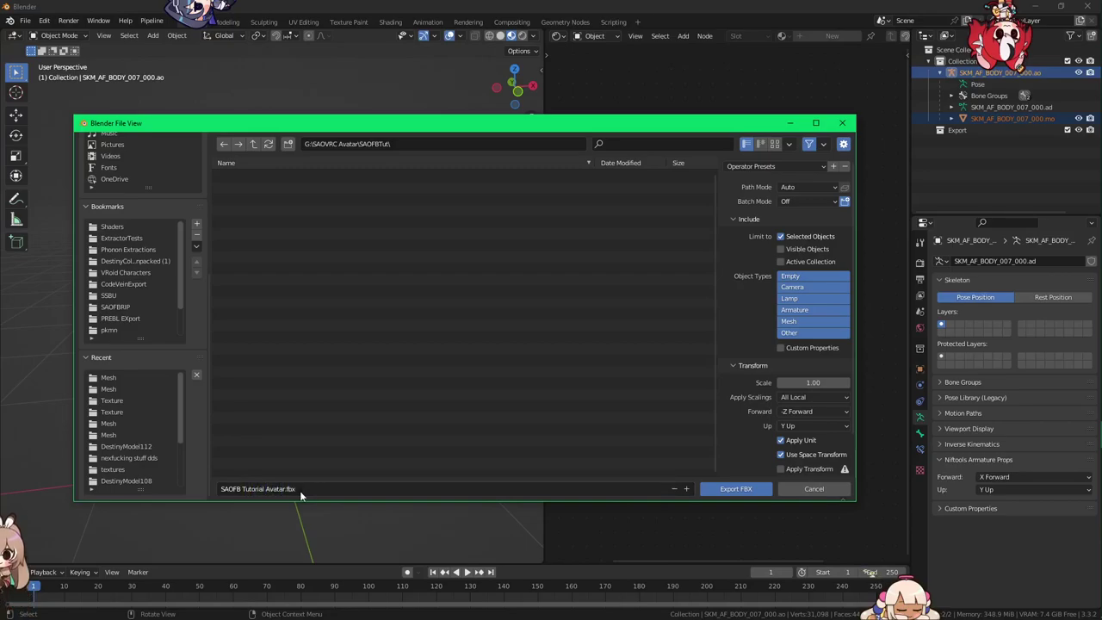
pyautogui.click(735, 488)
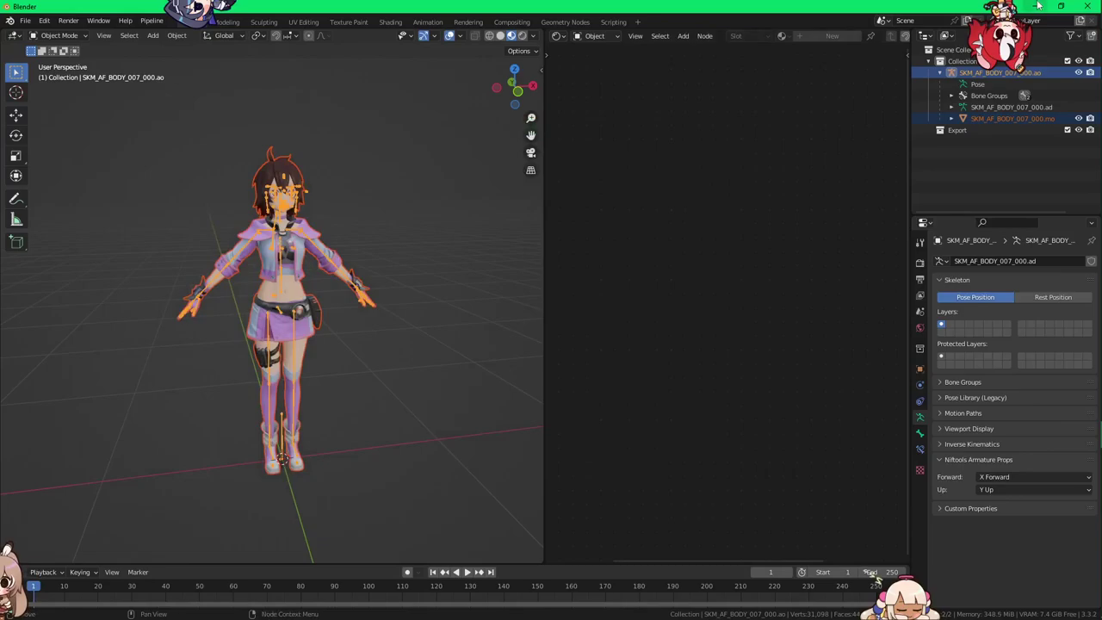
pyautogui.click(1043, 7)
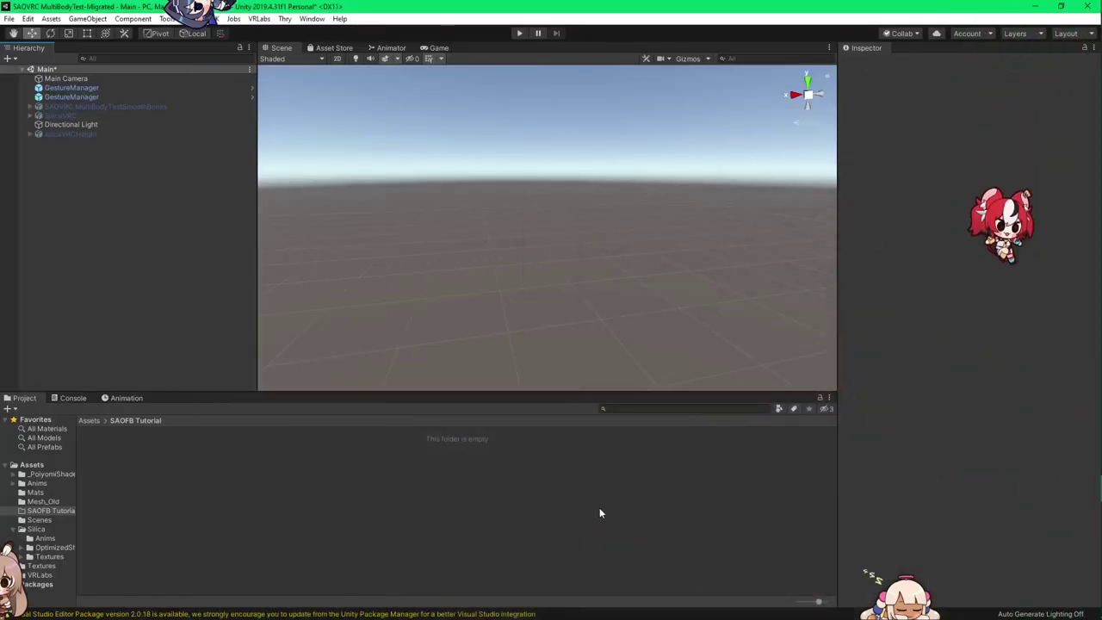
pyautogui.moveTo(1051, 118)
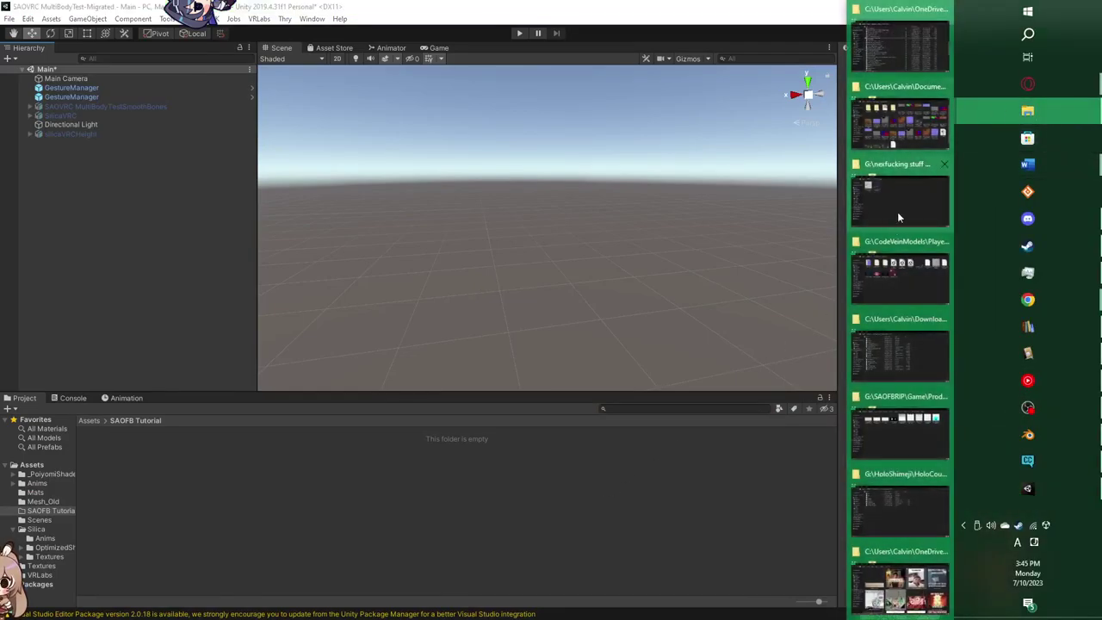
pyautogui.click(883, 395)
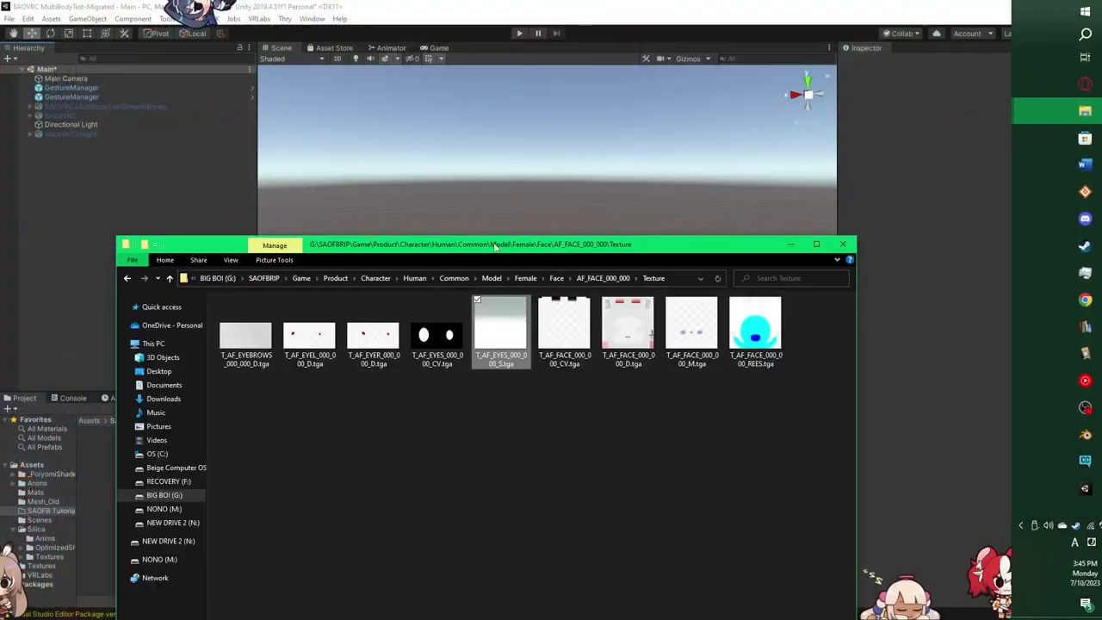
pyautogui.moveTo(497, 247); pyautogui.dragTo(396, 185)
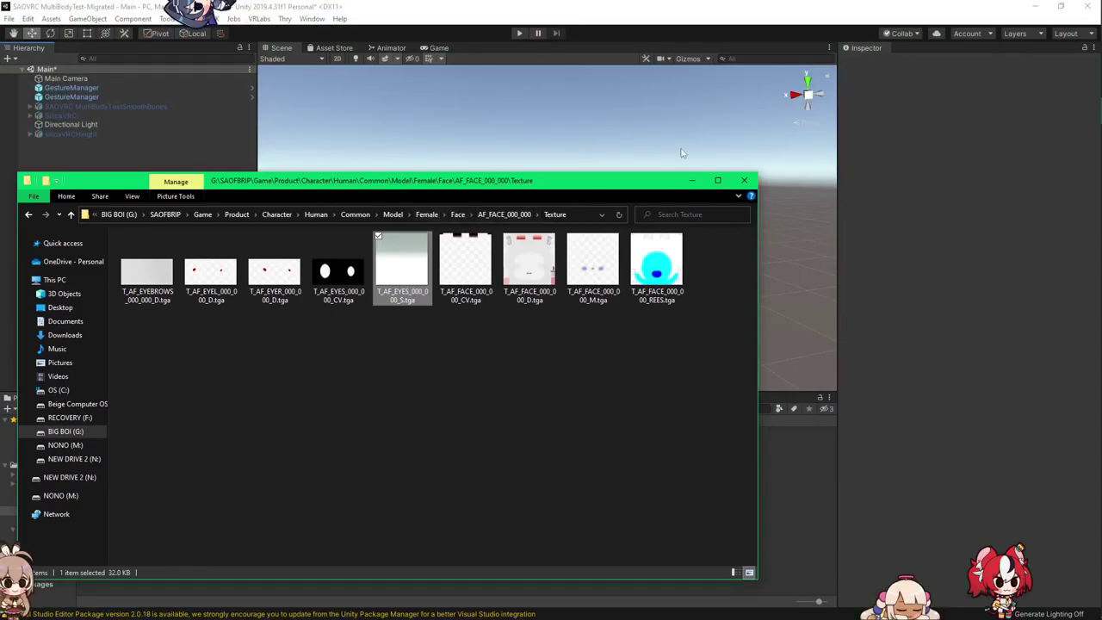
pyautogui.click(691, 180)
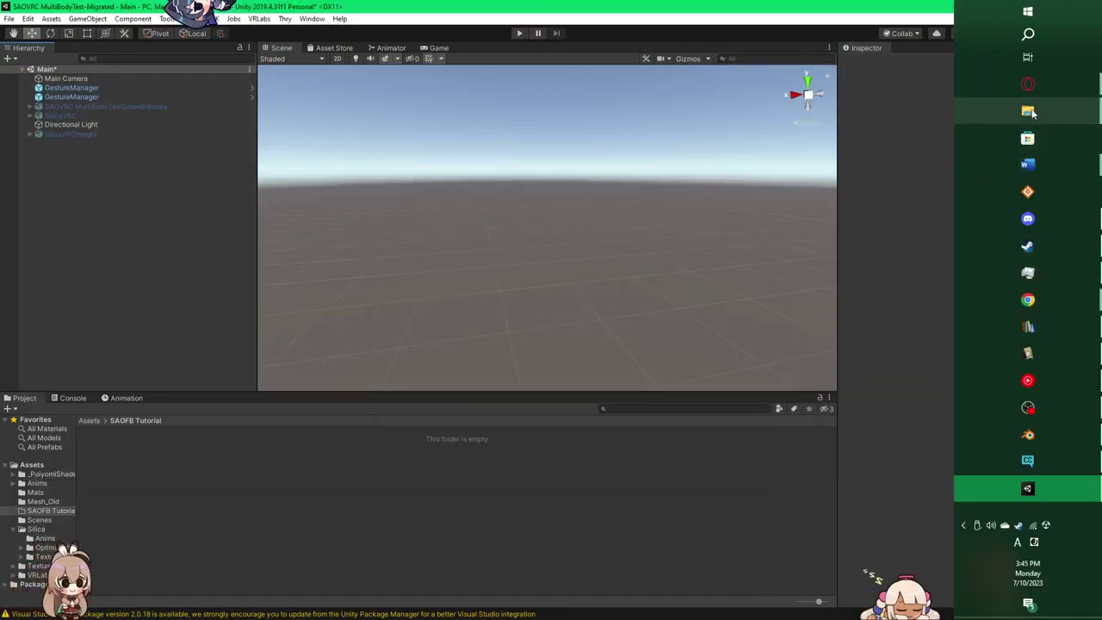
# Step: In File Explorer, browse the BIG BOI (G:) drive to the SAOFBTut folder inside SAOVRC Avatar
pyautogui.moveTo(1030, 111)
pyautogui.moveTo(887, 494)
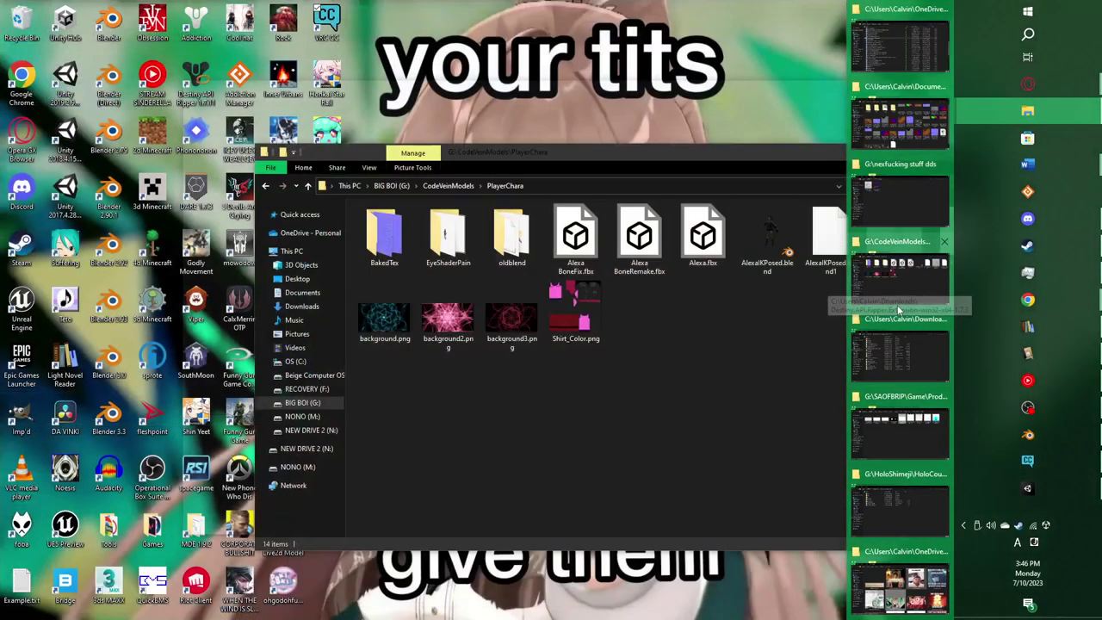
pyautogui.click(897, 305)
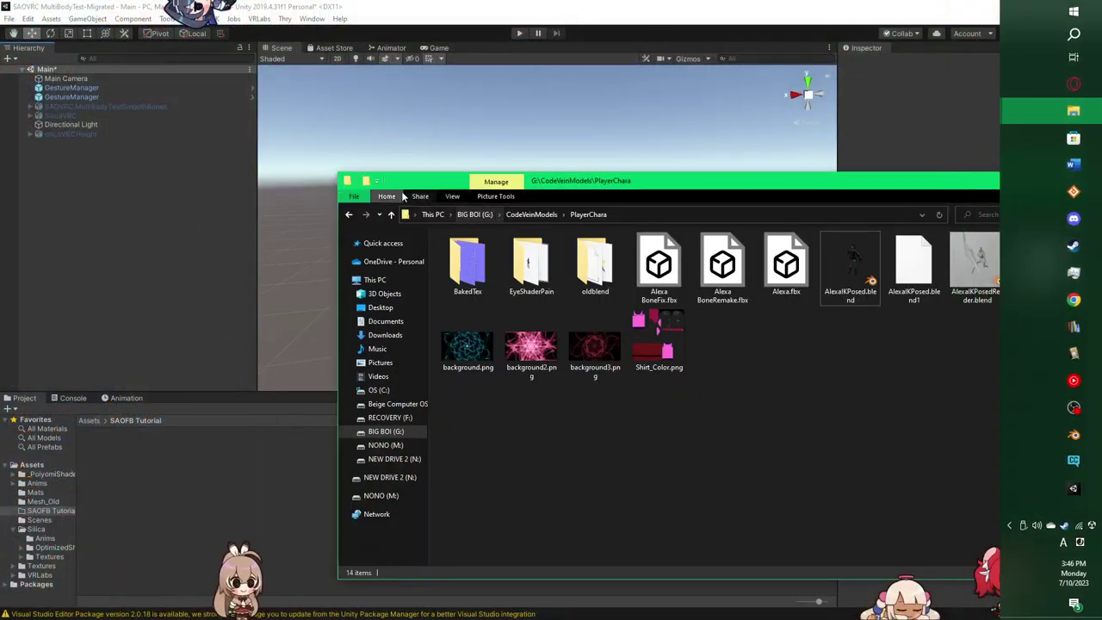
pyautogui.click(485, 216)
pyautogui.moveTo(689, 181); pyautogui.dragTo(441, 85)
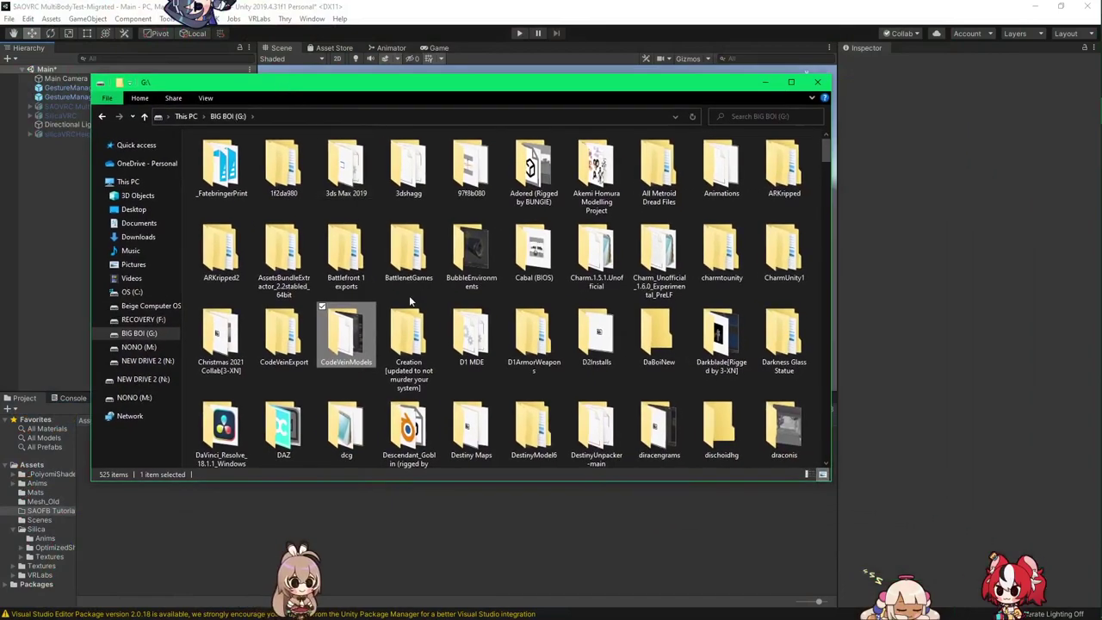
pyautogui.scroll(-5, 409, 301)
pyautogui.scroll(-15, 409, 301)
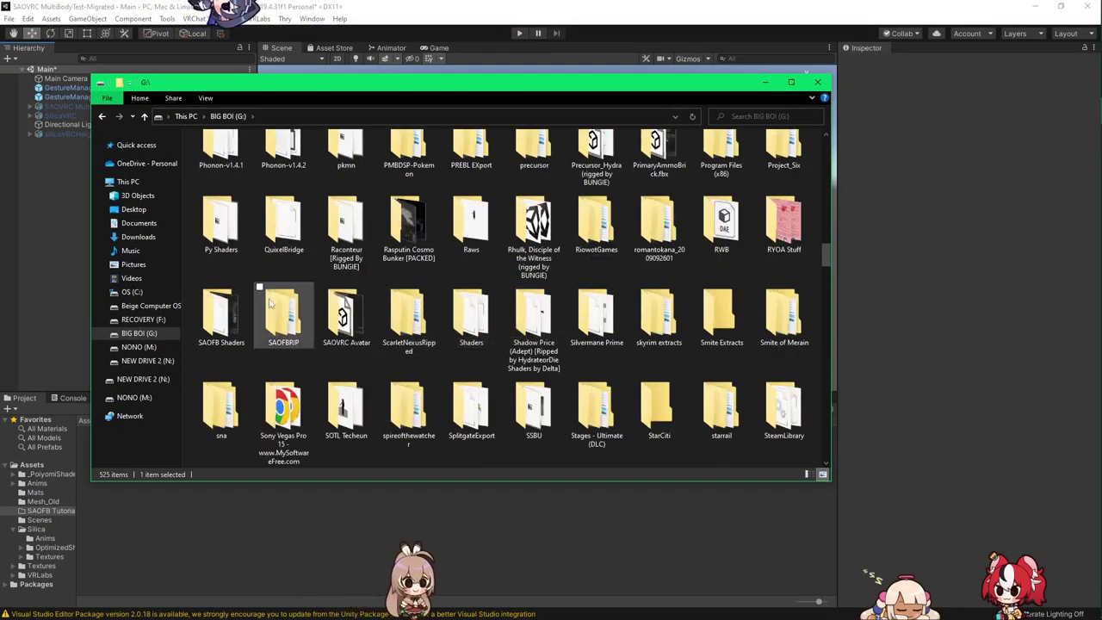
pyautogui.doubleClick(328, 321)
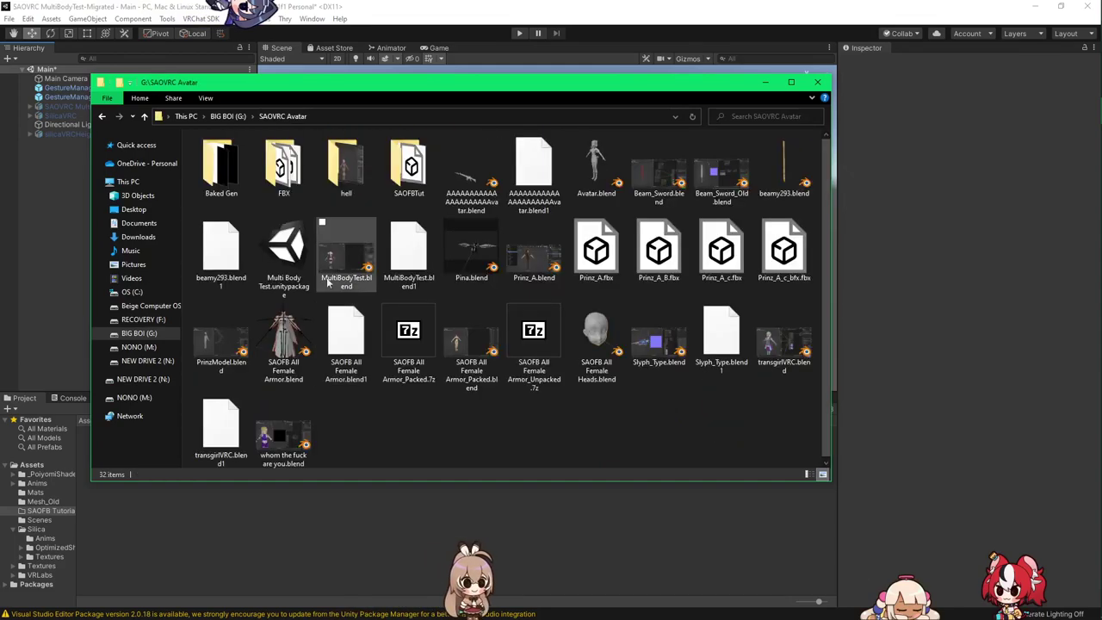
pyautogui.doubleClick(386, 174)
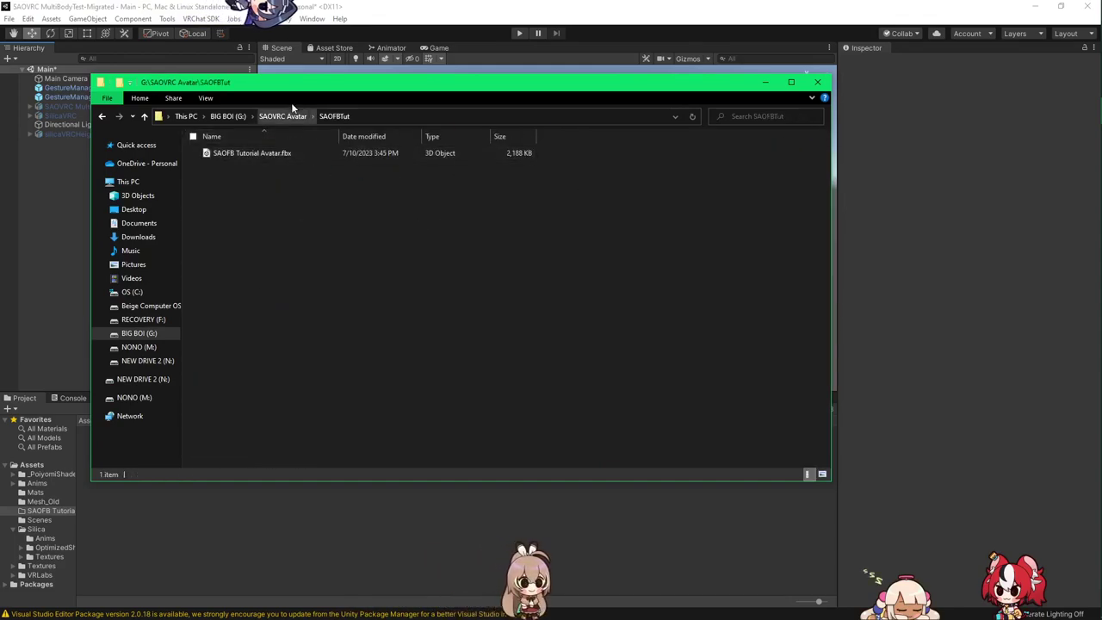
# Step: Import SAOFB Tutorial Avatar.fbx from the SAOFBTut folder into Unity's SAOFB Tutorial assets folder
pyautogui.moveTo(299, 86); pyautogui.dragTo(454, 41)
pyautogui.moveTo(411, 101); pyautogui.dragTo(197, 483)
pyautogui.click(224, 520)
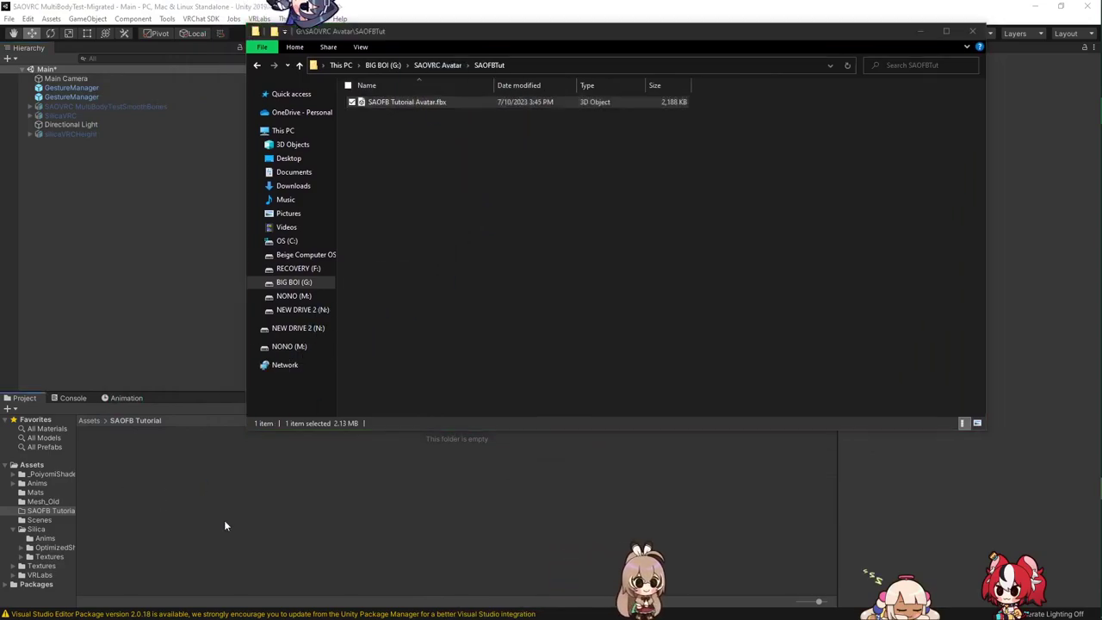
# Step: Extract the embedded materials of the SAOFB Tutorial Avatar model into the SAOFB Tutorial folder
pyautogui.click(113, 467)
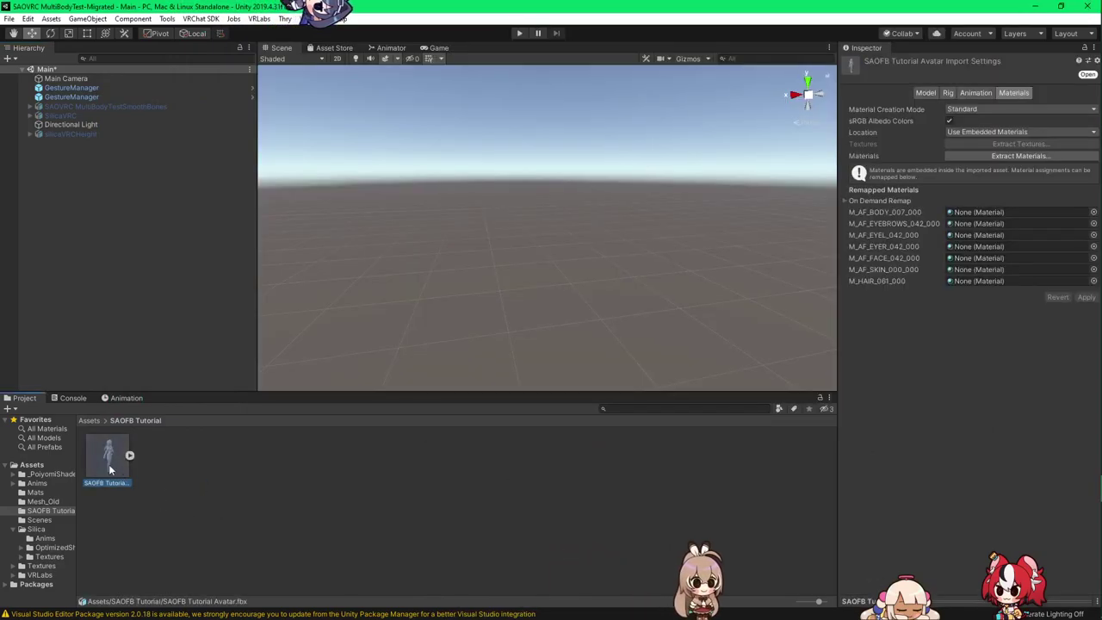
pyautogui.click(1012, 157)
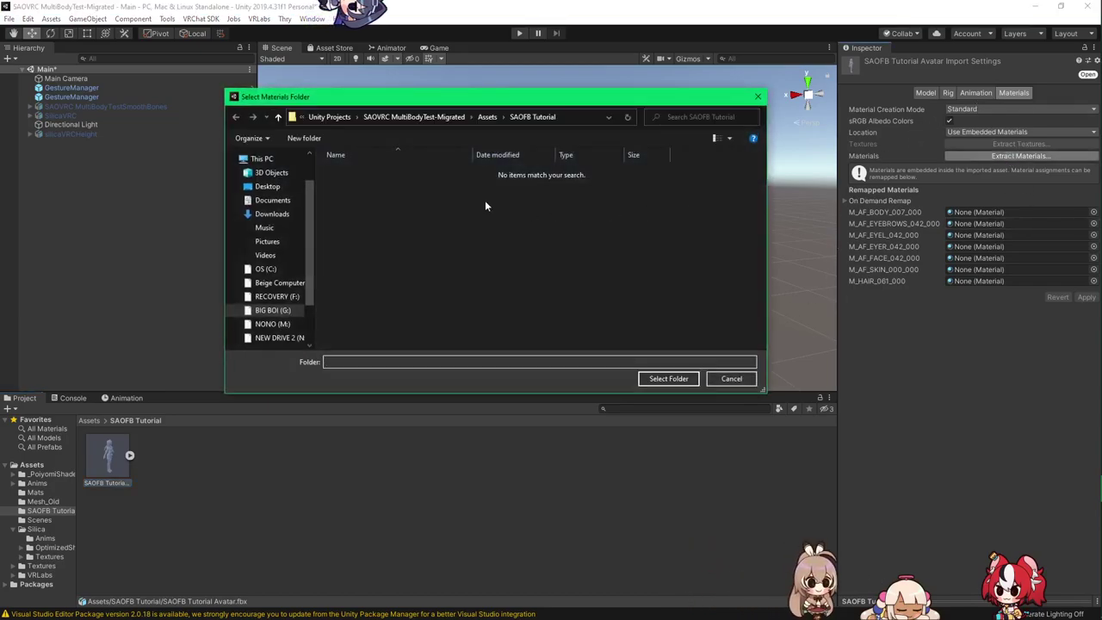
pyautogui.click(668, 379)
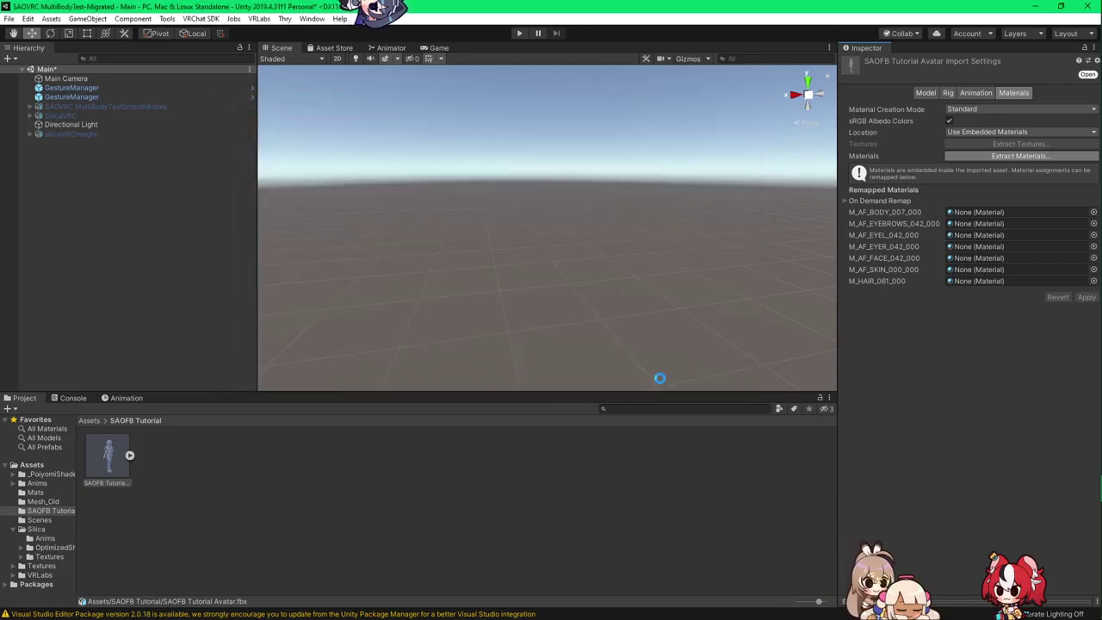
pyautogui.click(576, 522)
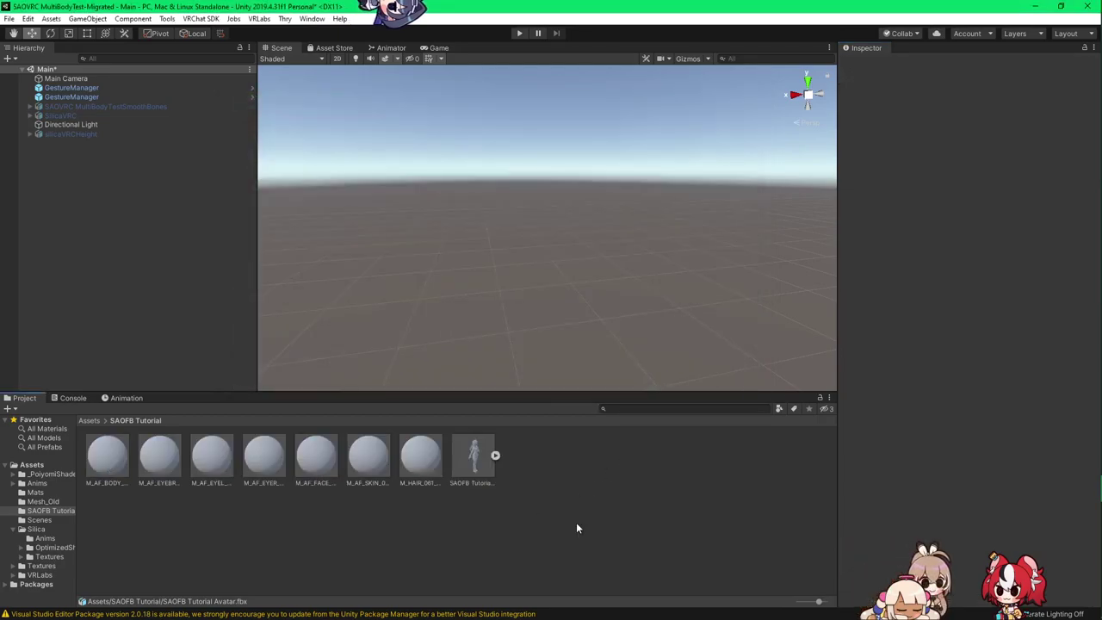
pyautogui.rightClick(575, 520)
pyautogui.click(545, 497)
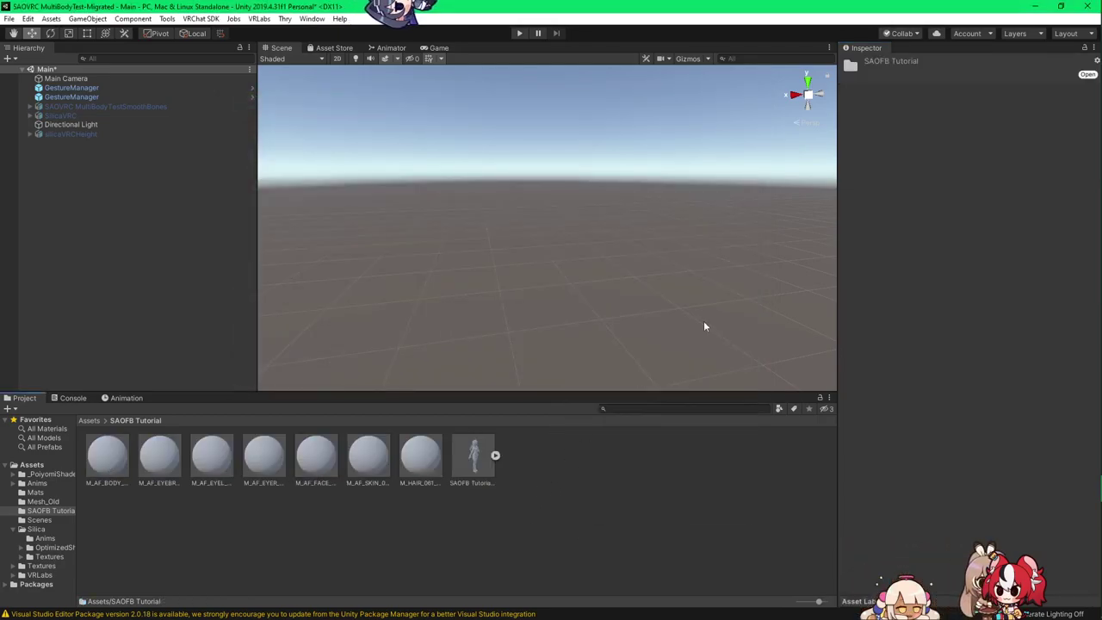
pyautogui.rightClick(574, 482)
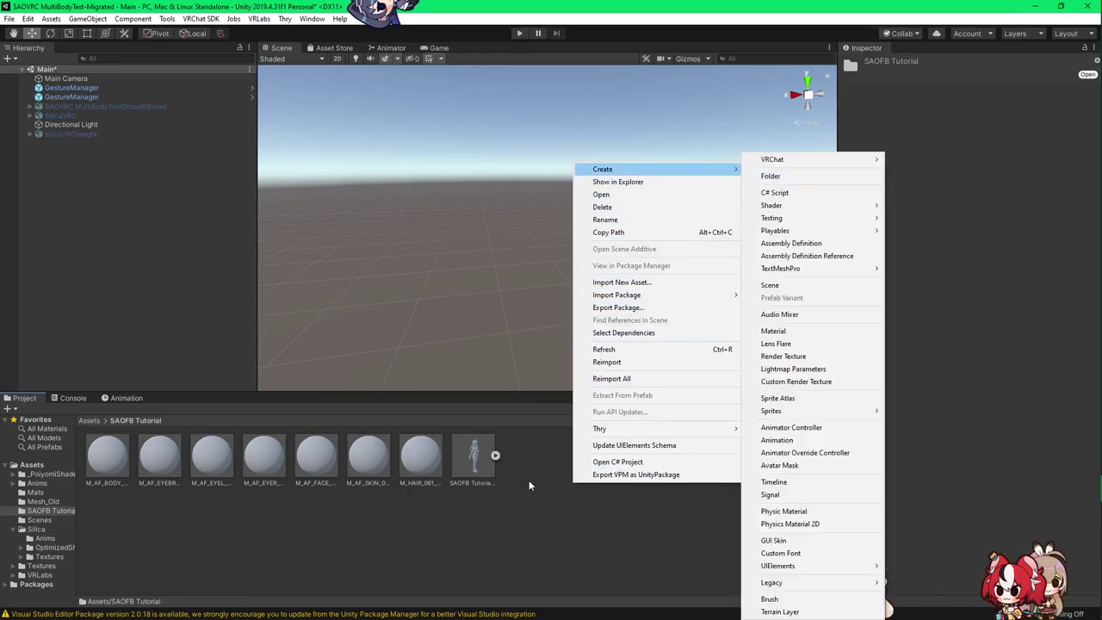
pyautogui.click(529, 482)
# Step: Set the SAOFB Tutorial Avatar model's rig animation type to Humanoid and apply the import settings
pyautogui.click(475, 458)
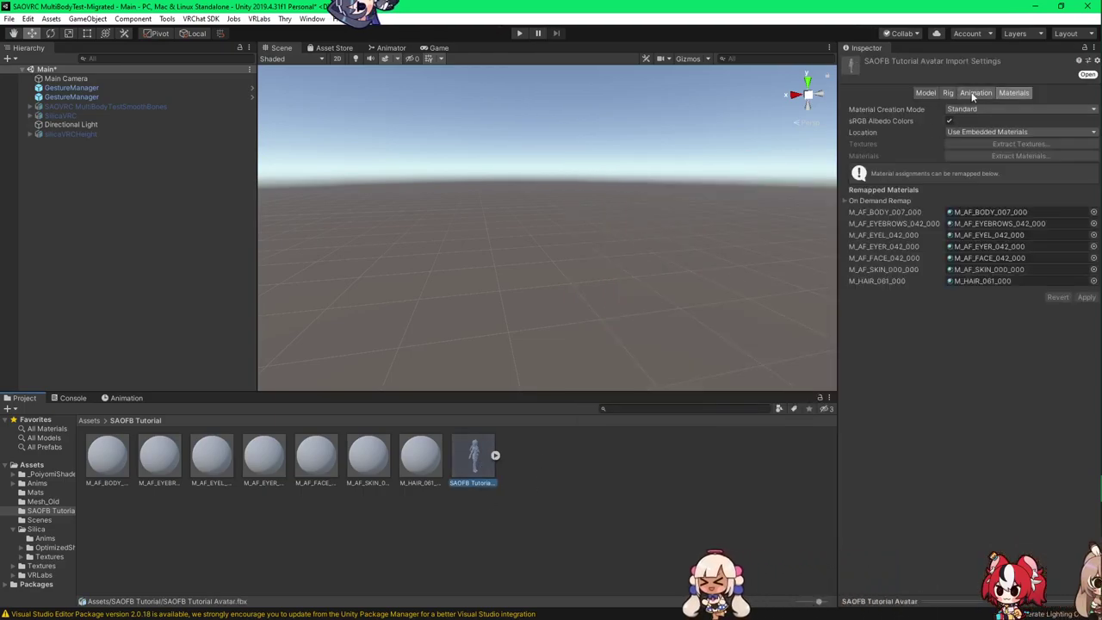
pyautogui.click(948, 93)
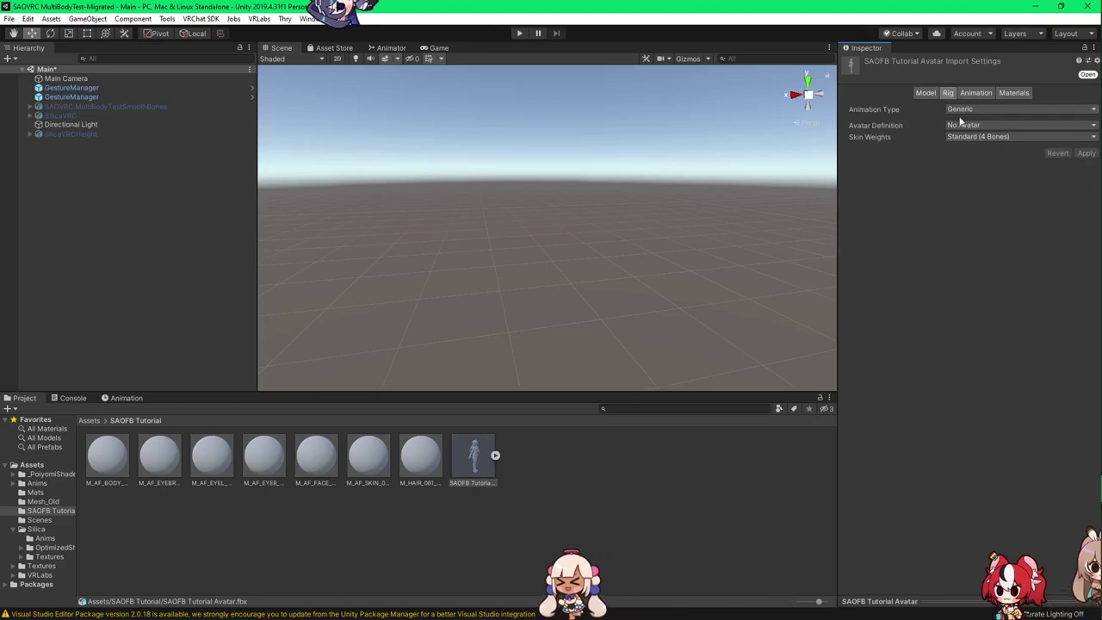
pyautogui.click(980, 109)
pyautogui.click(982, 160)
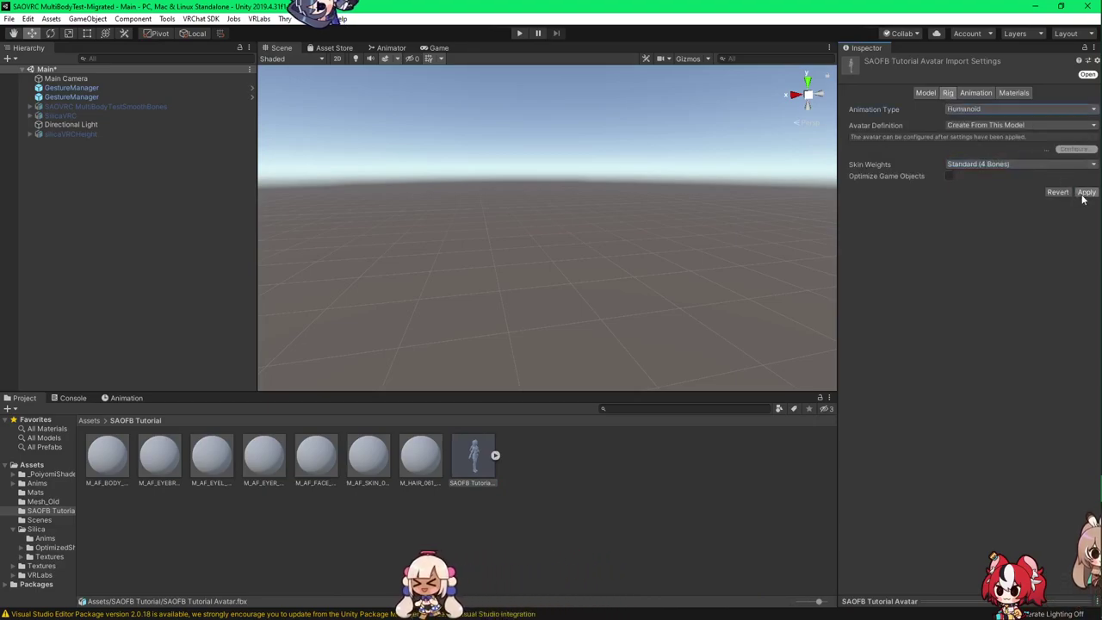
pyautogui.click(1087, 192)
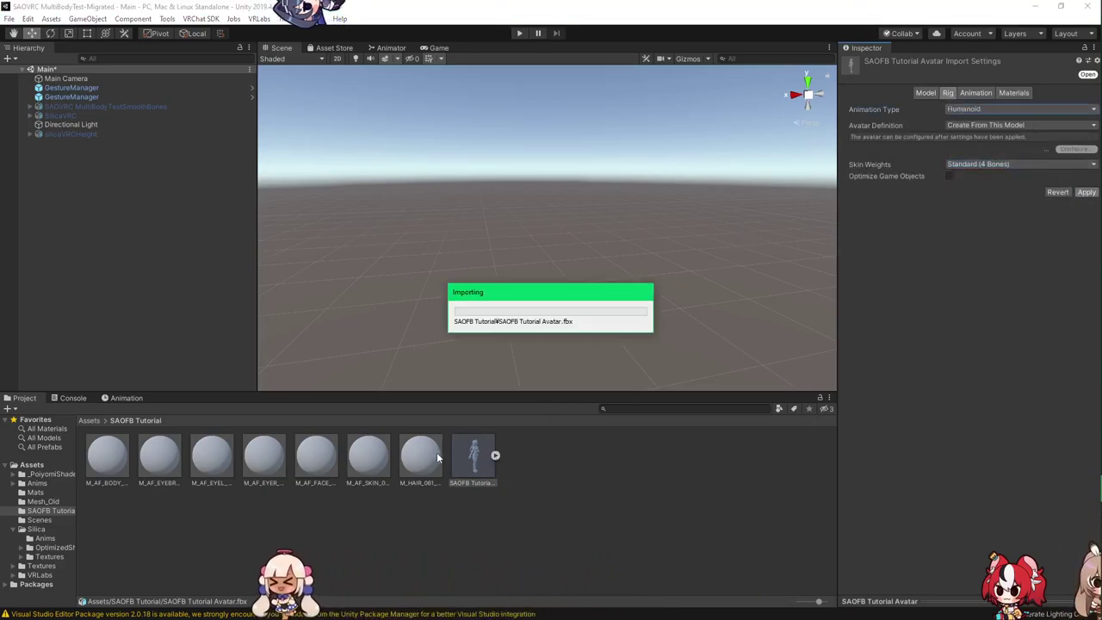
# Step: Place the SAOFB Tutorial Avatar model in the Main scene and reselect its model asset to show the rig settings
pyautogui.moveTo(473, 457); pyautogui.dragTo(138, 265)
pyautogui.keyDown('alt'); pyautogui.moveTo(494, 260); pyautogui.dragTo(535, 397); pyautogui.keyUp('alt')
pyautogui.click(475, 461)
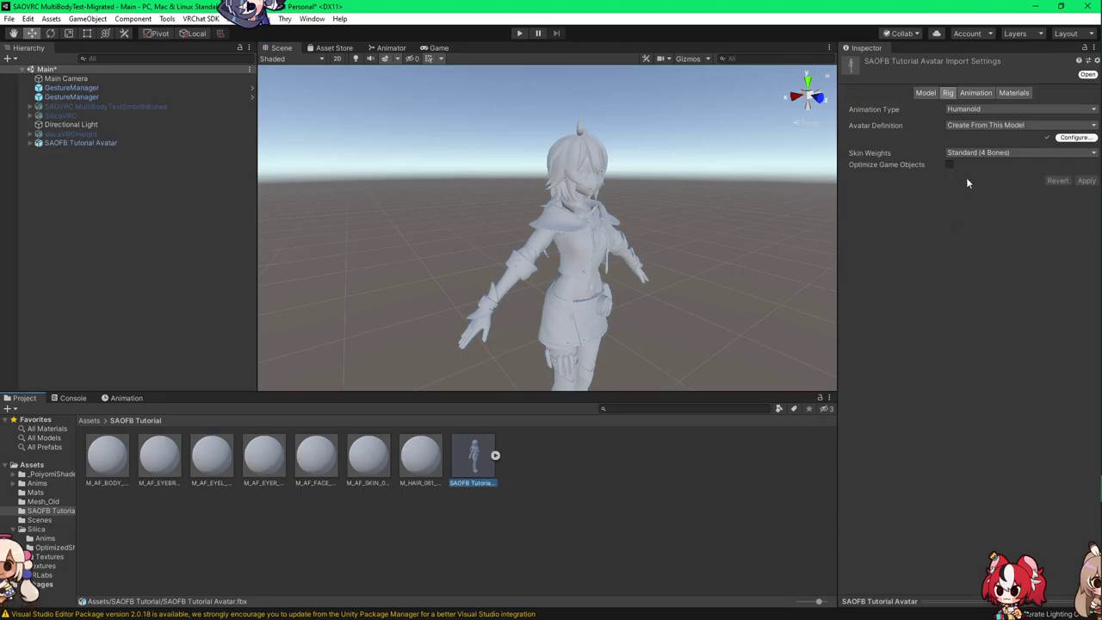
# Step: Save the Main scene, open the SAOFB Tutorial Avatar's humanoid configuration, and inspect the skeleton up close on the model
pyautogui.click(1080, 137)
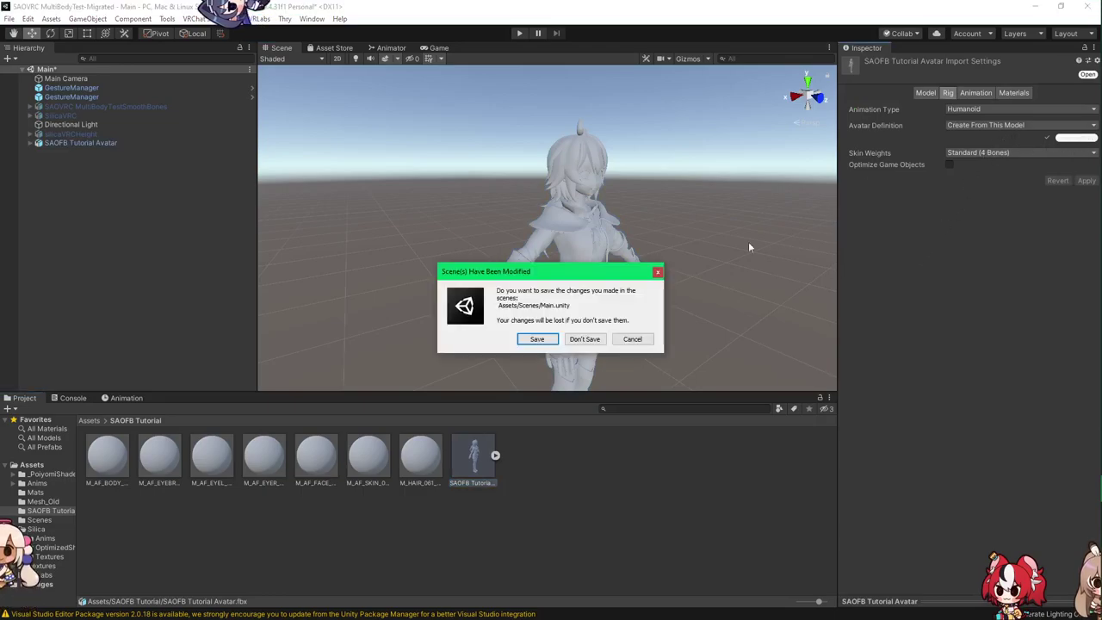
pyautogui.click(537, 339)
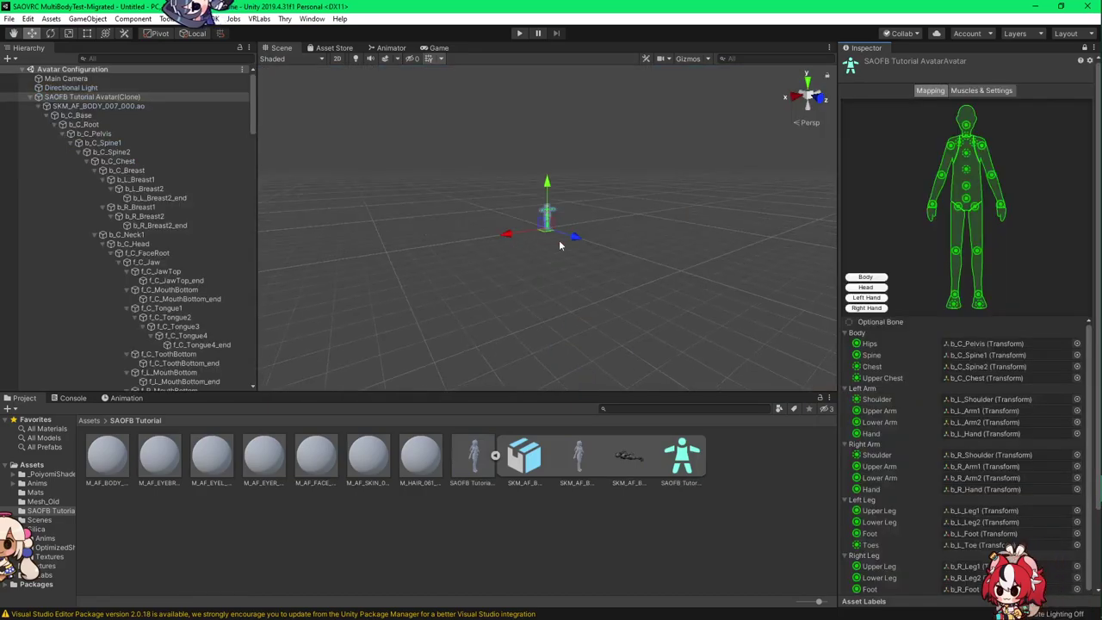
pyautogui.scroll(8, 606, 261)
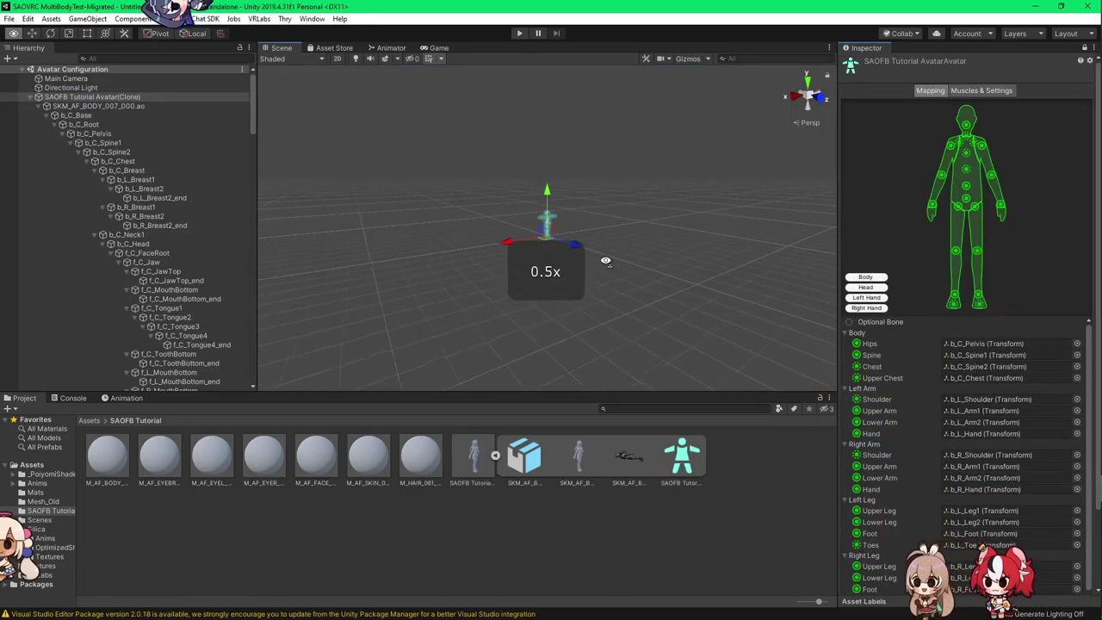
pyautogui.scroll(1, 606, 261)
pyautogui.press('w')
pyautogui.moveTo(606, 261); pyautogui.dragTo(823, 343, button='right')
pyautogui.press('w')
pyautogui.press('d')
pyautogui.press('a')
pyautogui.press('q')
pyautogui.press('s')
pyautogui.scroll(-1, 535, 267)
pyautogui.press('e')
pyautogui.press('w')
pyautogui.press('q')
pyautogui.press('w')
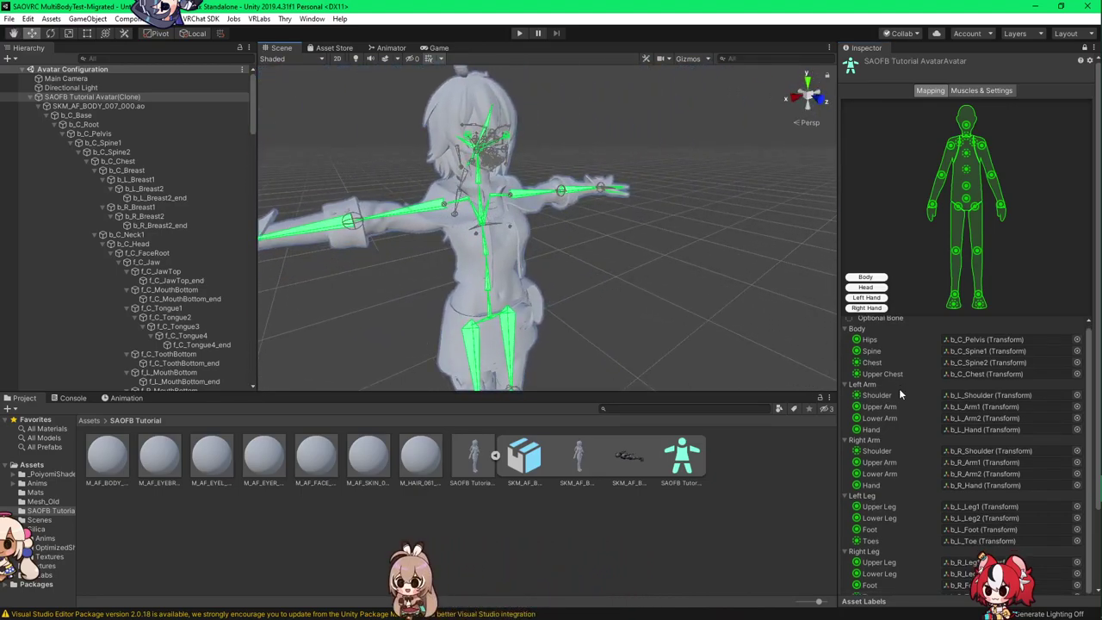
# Step: Review the humanoid bone assignments for the body, arms and legs, and finish the avatar configuration
pyautogui.scroll(-3, 926, 281)
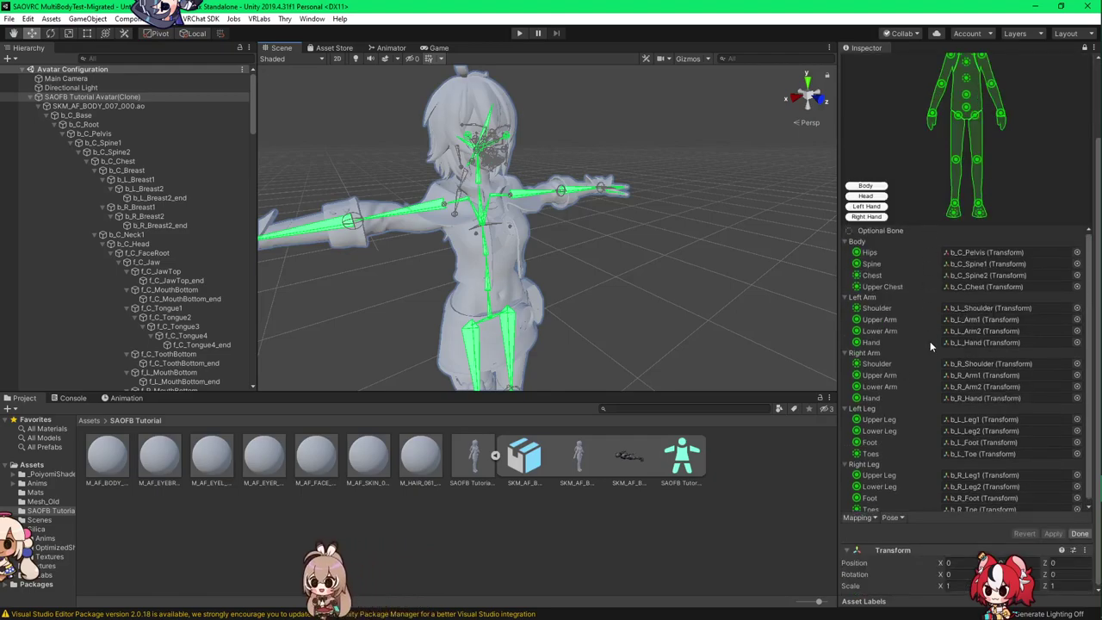
pyautogui.scroll(3, 904, 222)
pyautogui.scroll(-2, 905, 221)
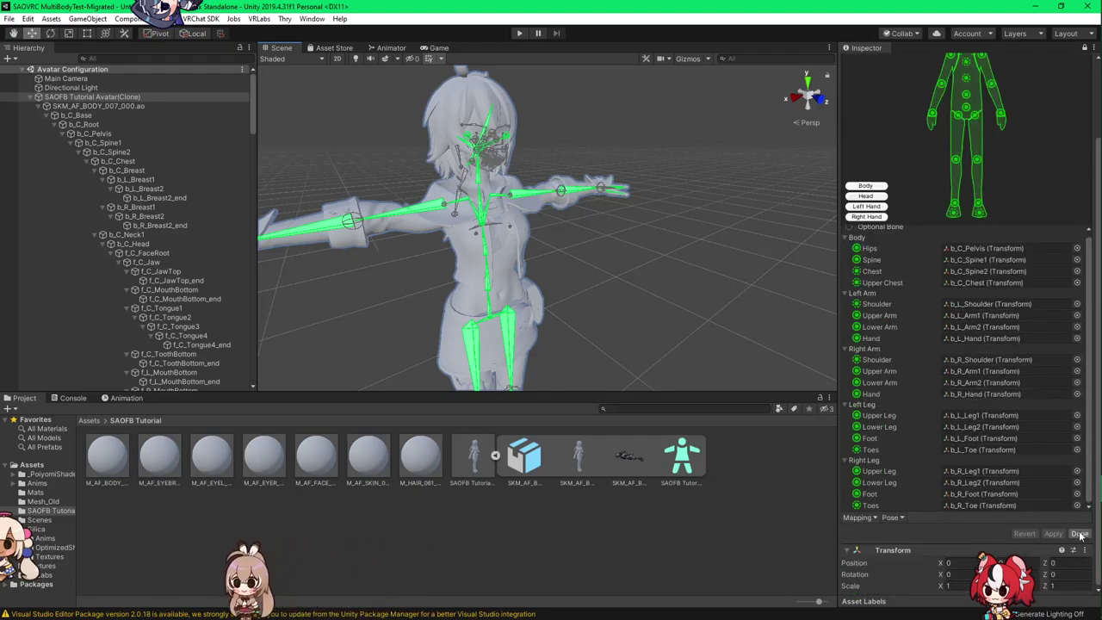
pyautogui.scroll(2, 922, 273)
pyautogui.scroll(-2, 922, 274)
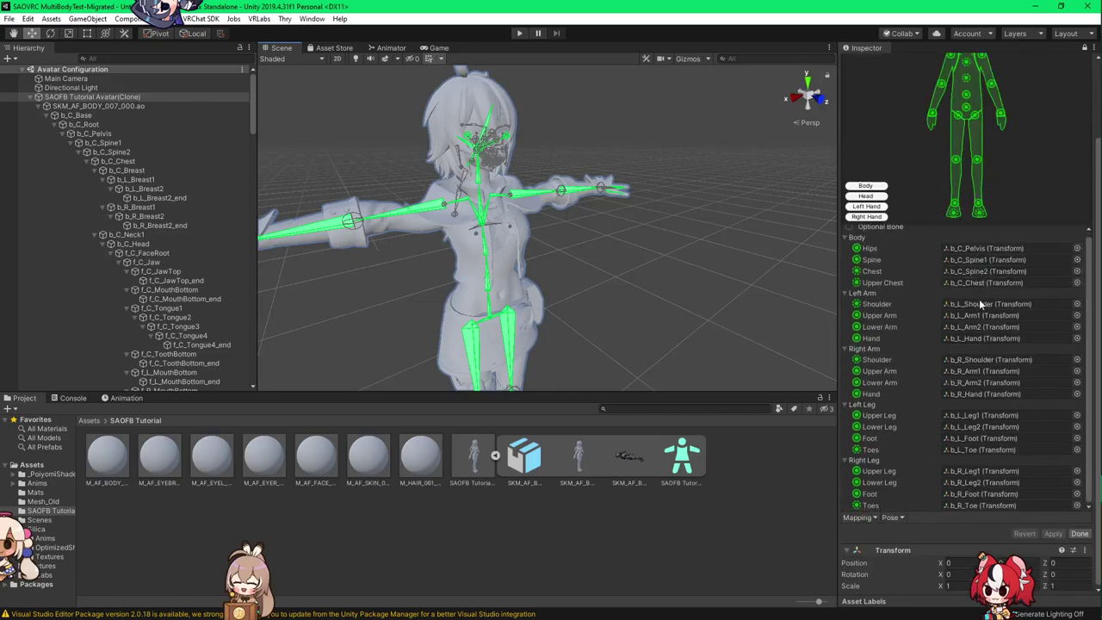
pyautogui.click(1079, 534)
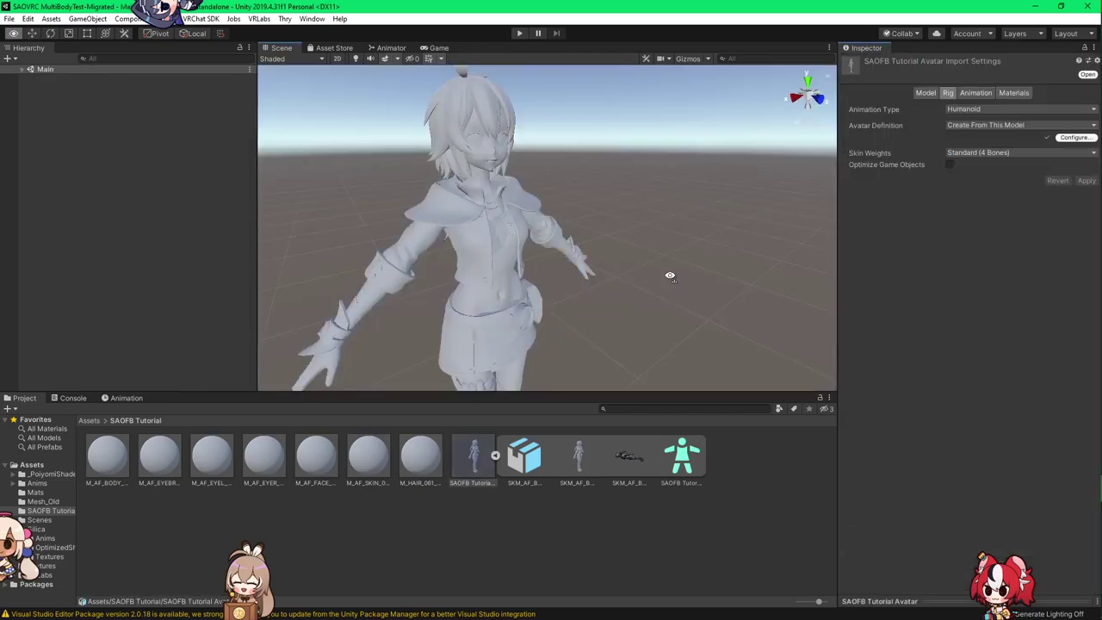
# Step: Add a VRC Avatar Descriptor component to the SAOFB Tutorial Avatar in the Main scene
pyautogui.keyDown('alt'); pyautogui.moveTo(670, 276); pyautogui.dragTo(379, 188); pyautogui.keyUp('alt')
pyautogui.click(509, 222)
pyautogui.keyDown('alt'); pyautogui.moveTo(642, 251); pyautogui.dragTo(693, 258); pyautogui.keyUp('alt')
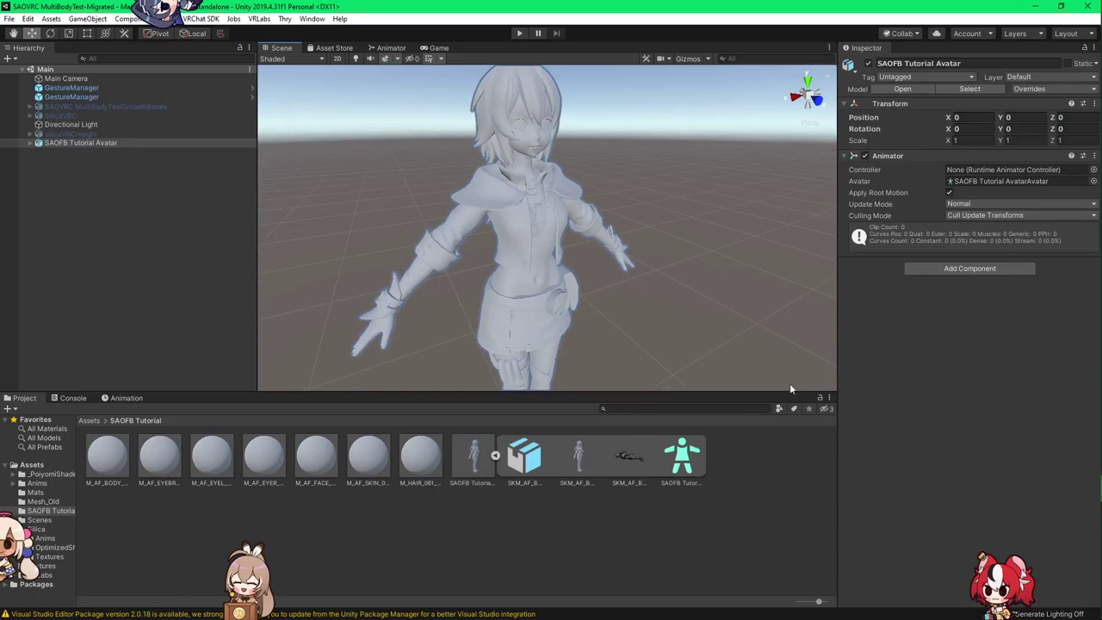
pyautogui.click(971, 268)
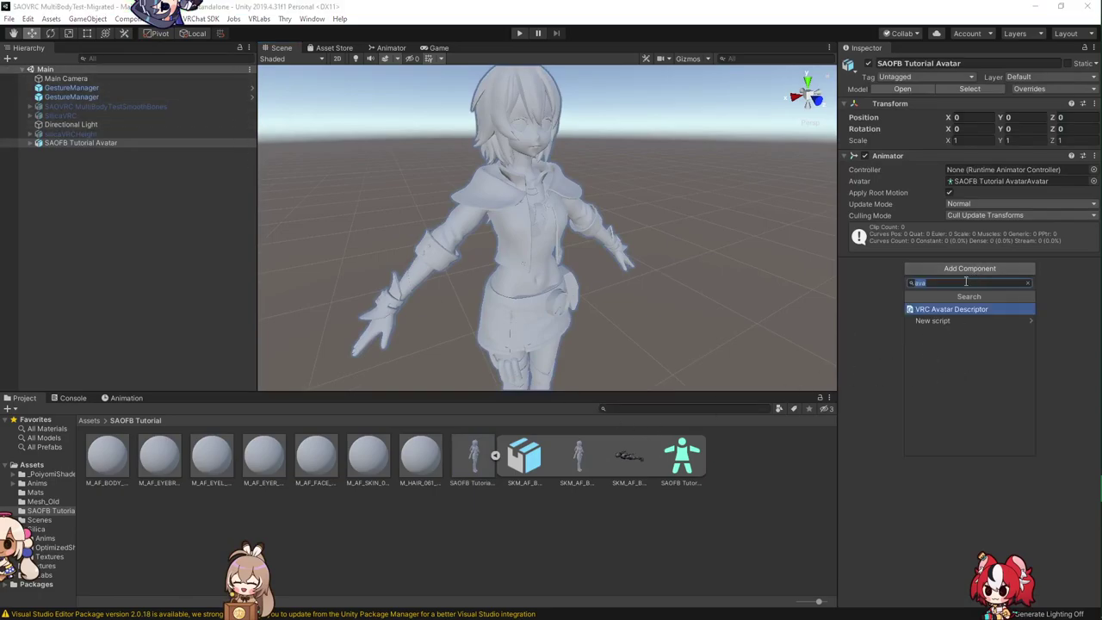
pyautogui.click(950, 309)
pyautogui.scroll(-3, 904, 294)
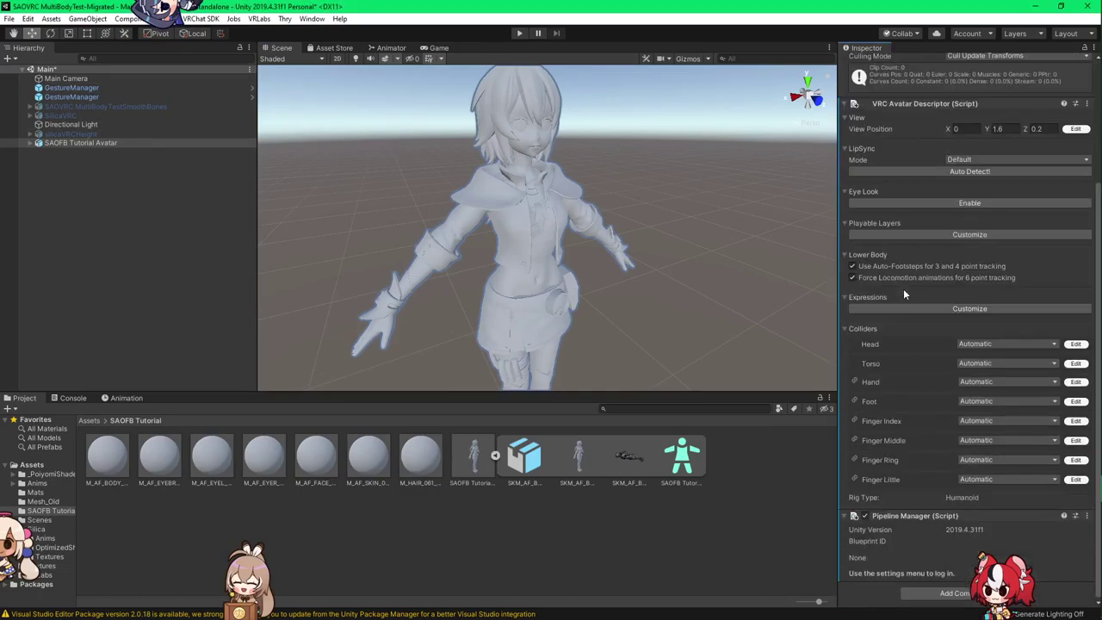
# Step: Try to sign in to the VRChat account through the VRChat SDK control panel
pyautogui.click(199, 19)
pyautogui.click(203, 50)
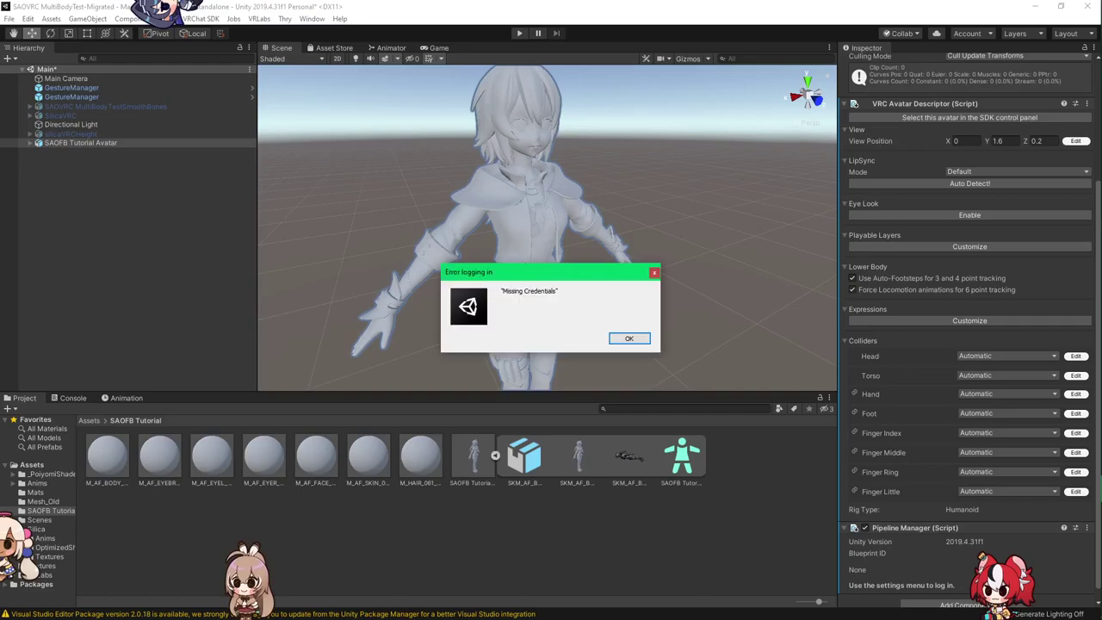
pyautogui.click(620, 341)
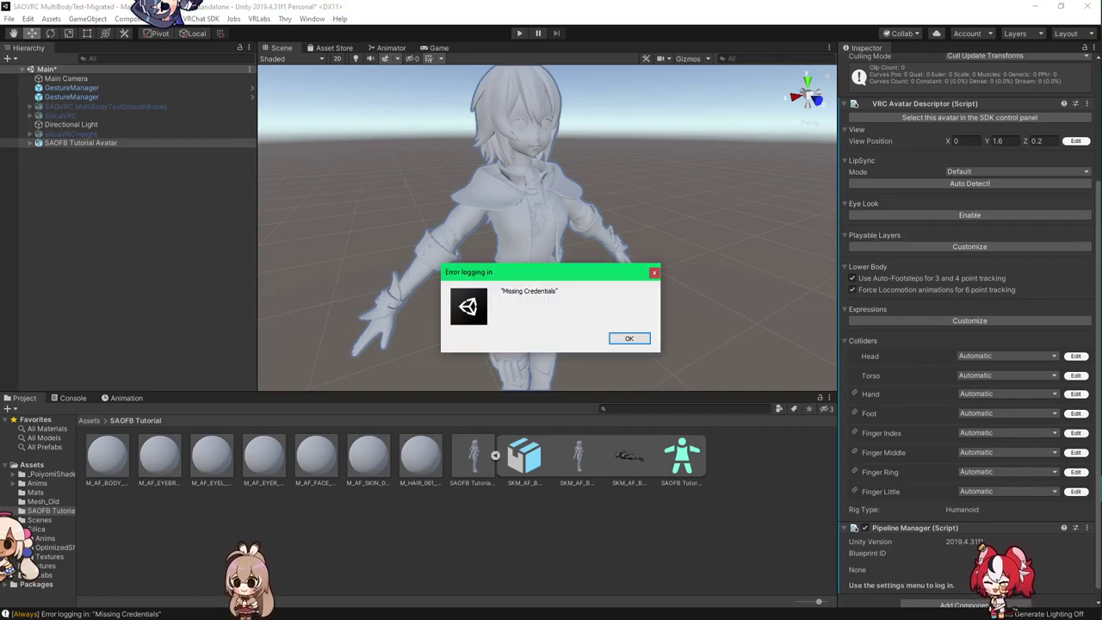
pyautogui.press('Return')
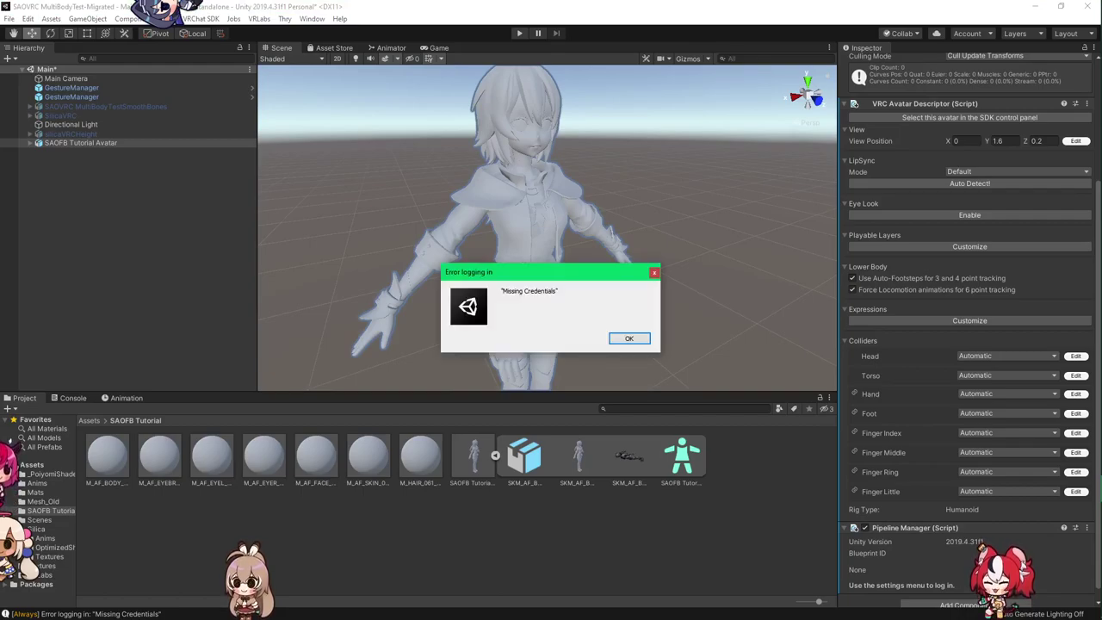
pyautogui.press('Return')
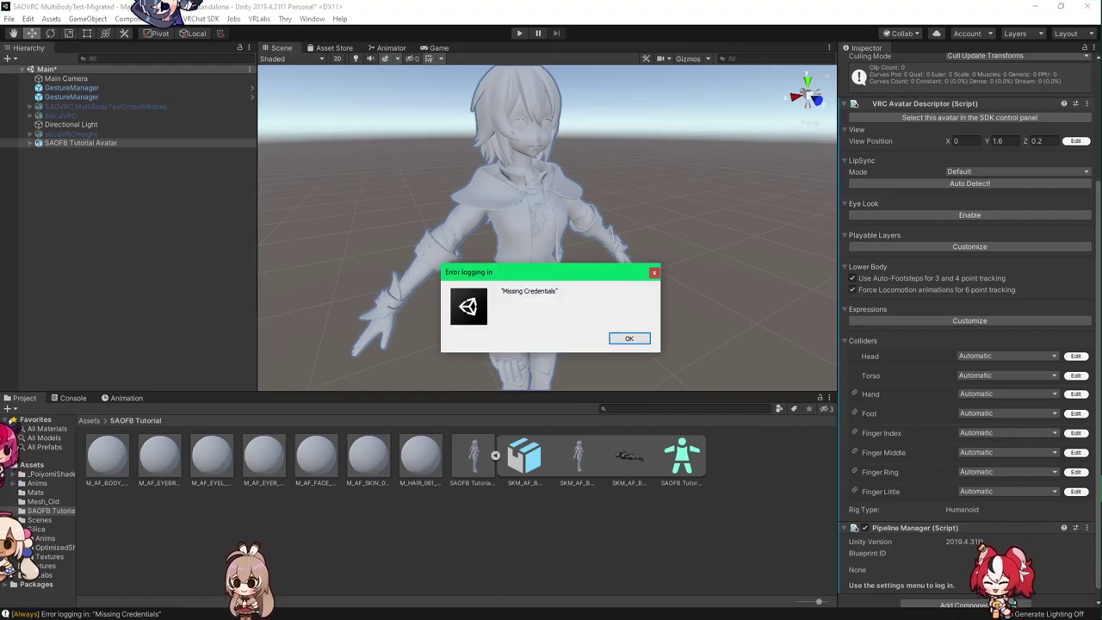
pyautogui.press('Return')
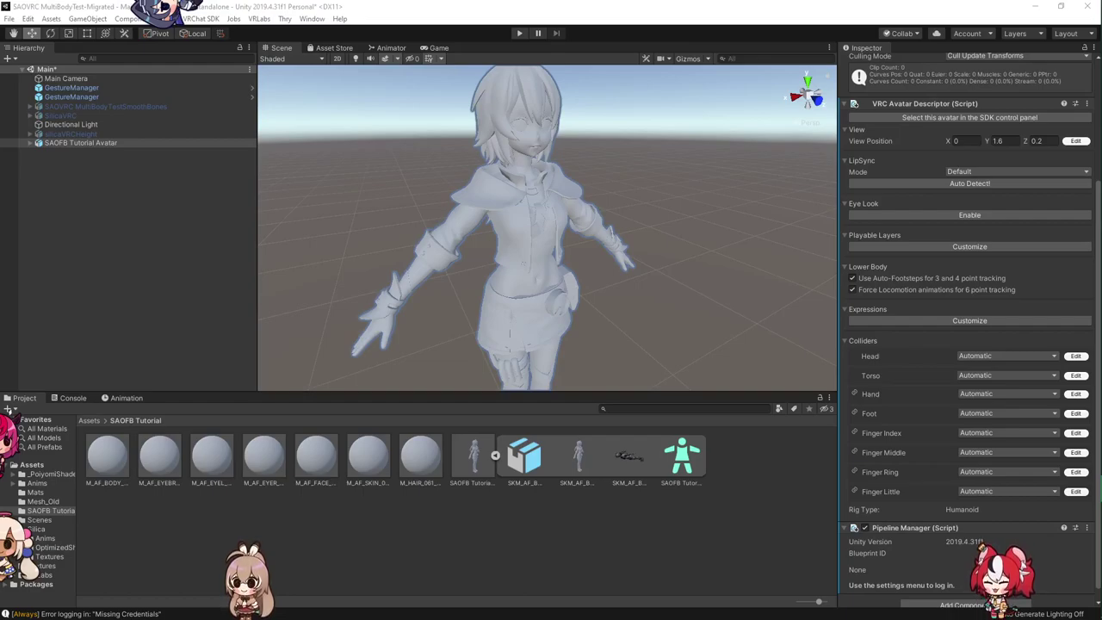
pyautogui.press('Return')
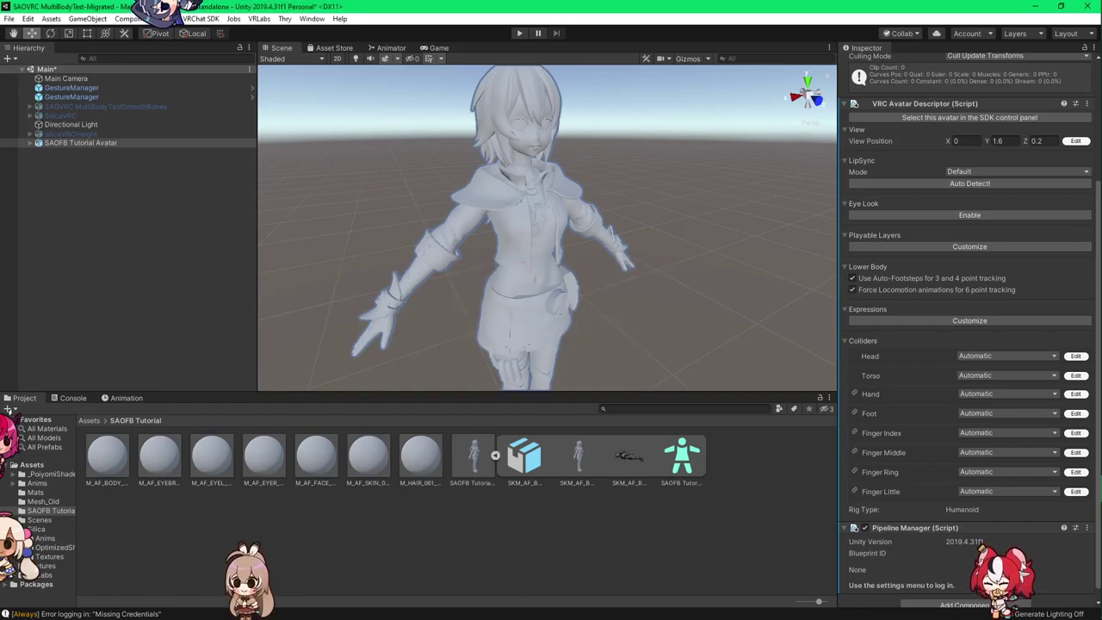
pyautogui.scroll(-1, 969, 345)
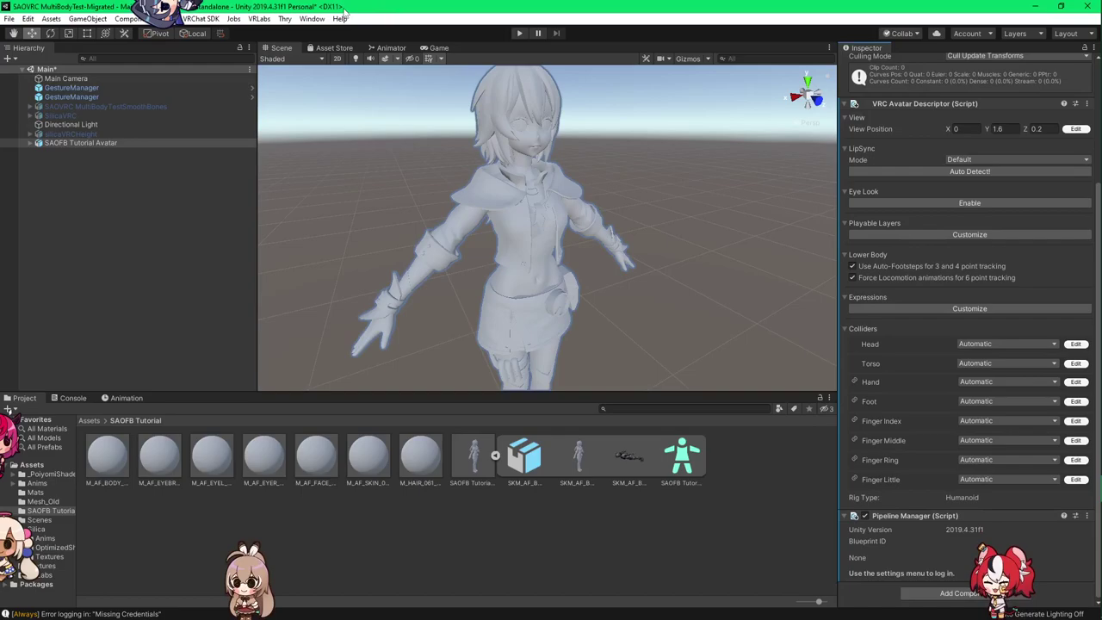
pyautogui.click(201, 18)
pyautogui.click(226, 44)
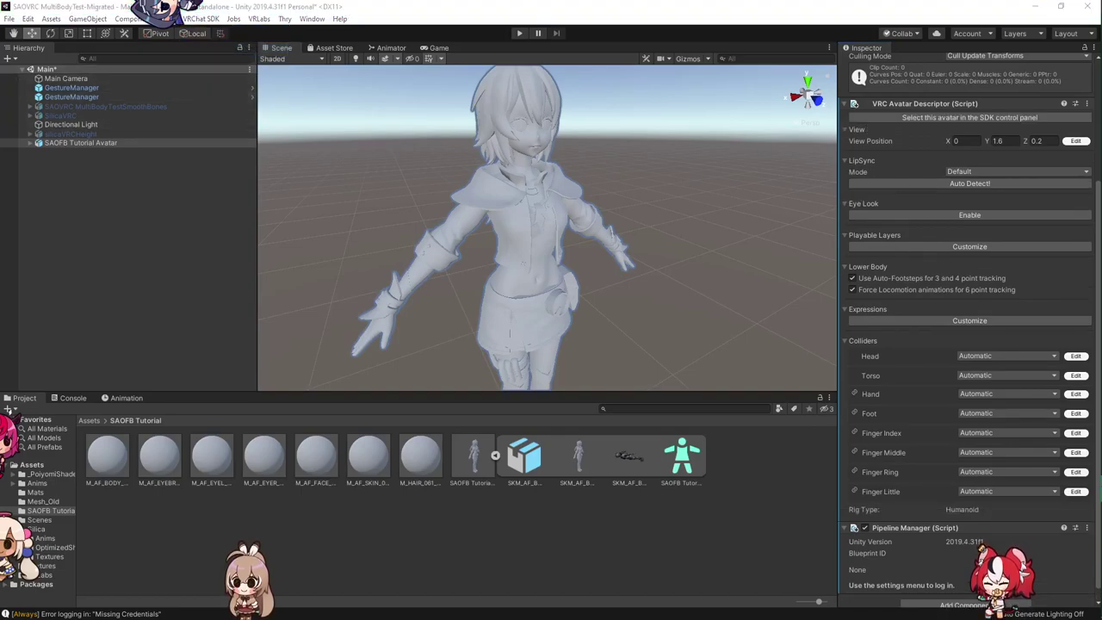
pyautogui.press('Return')
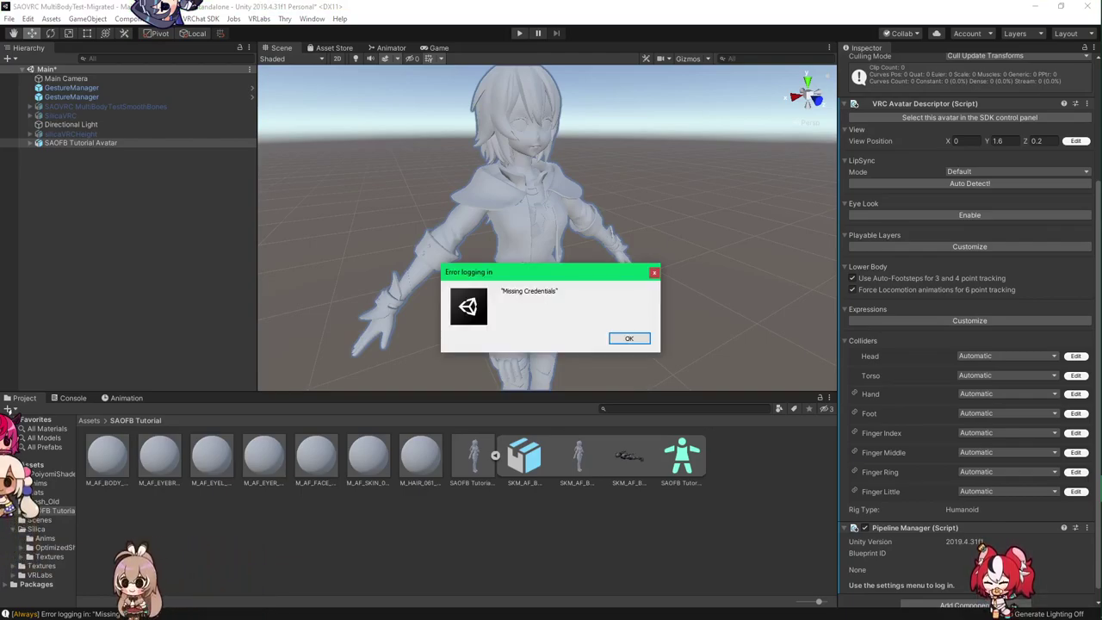
pyautogui.press('Return')
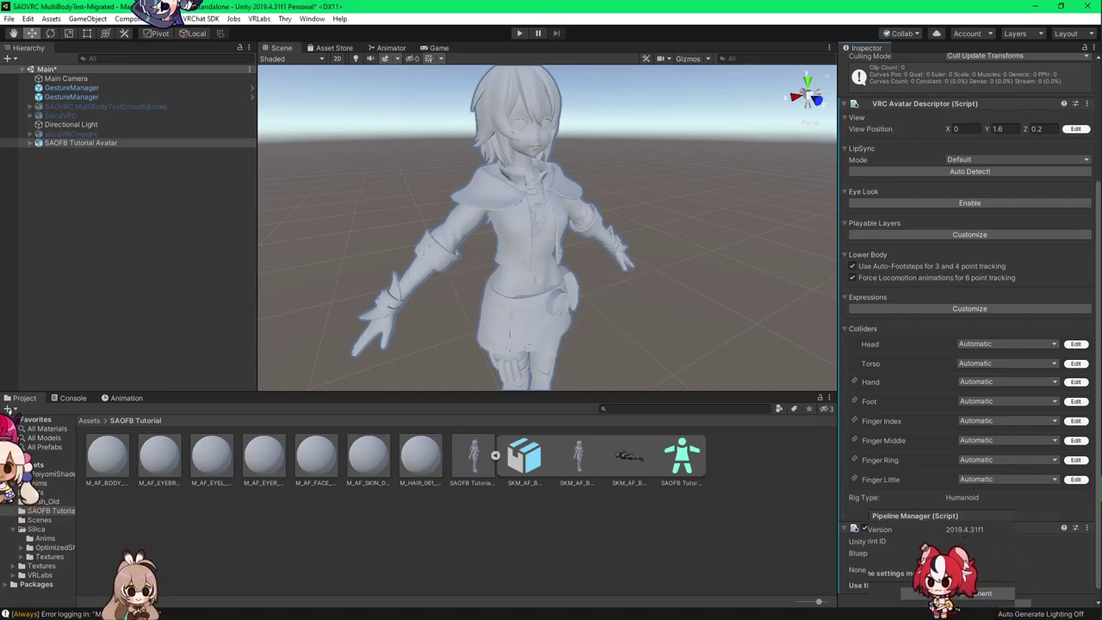
# Step: View the avatar's full body from the front in the scene and collapse the SAOFB Tutorial Avatar model asset's contents
pyautogui.moveTo(666, 207); pyautogui.dragTo(569, 220, button='right')
pyautogui.scroll(-6, 651, 214)
pyautogui.scroll(6, 651, 213)
pyautogui.scroll(-6, 650, 213)
pyautogui.scroll(-1, 653, 237)
pyautogui.press('w')
pyautogui.press('s')
pyautogui.press('q')
pyautogui.press('e')
pyautogui.click(492, 455)
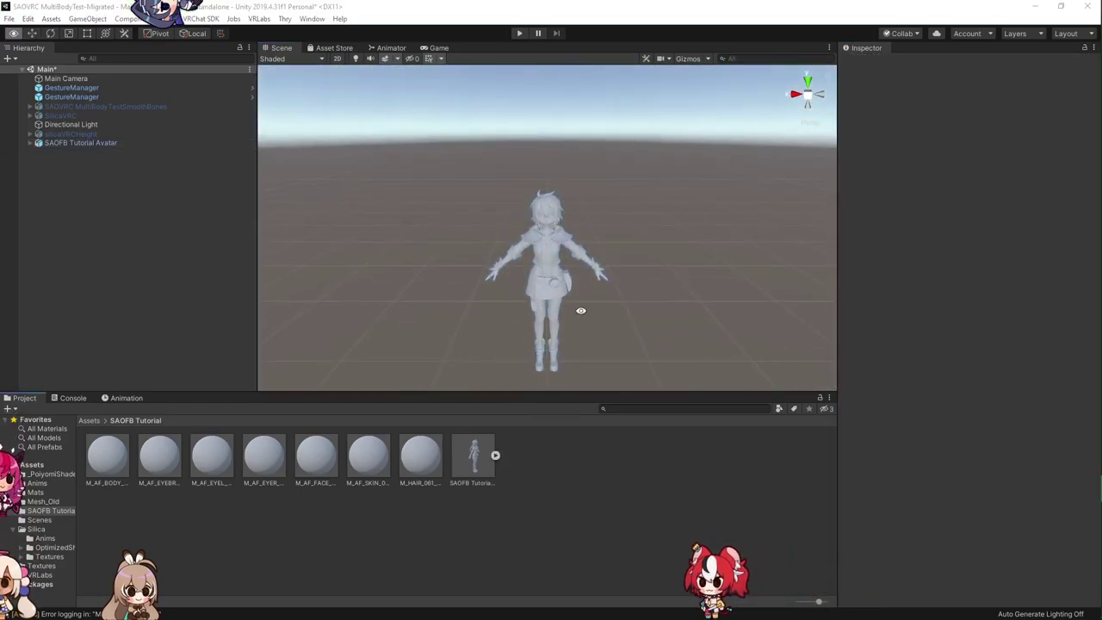
# Step: Switch to File Explorer's AF_FACE_000_000 Texture folder and place its window so Unity's SAOFB Tutorial assets stay visible
pyautogui.hotkey('alt', 'Tab')
pyautogui.click(516, 143)
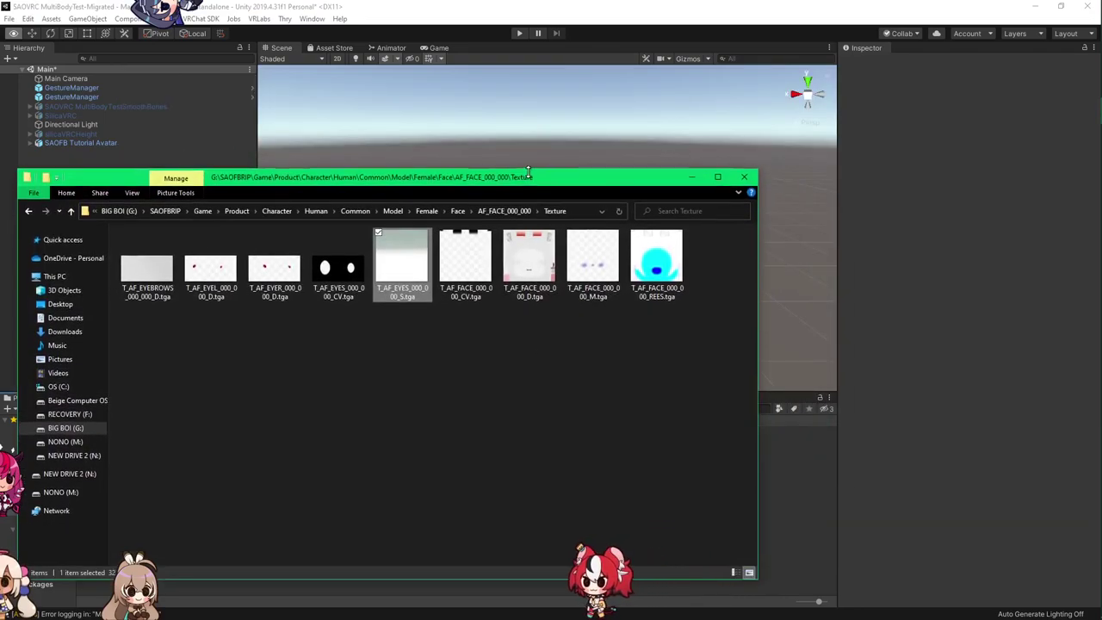
pyautogui.moveTo(528, 172); pyautogui.dragTo(786, 64)
pyautogui.moveTo(632, 256); pyautogui.dragTo(657, 267)
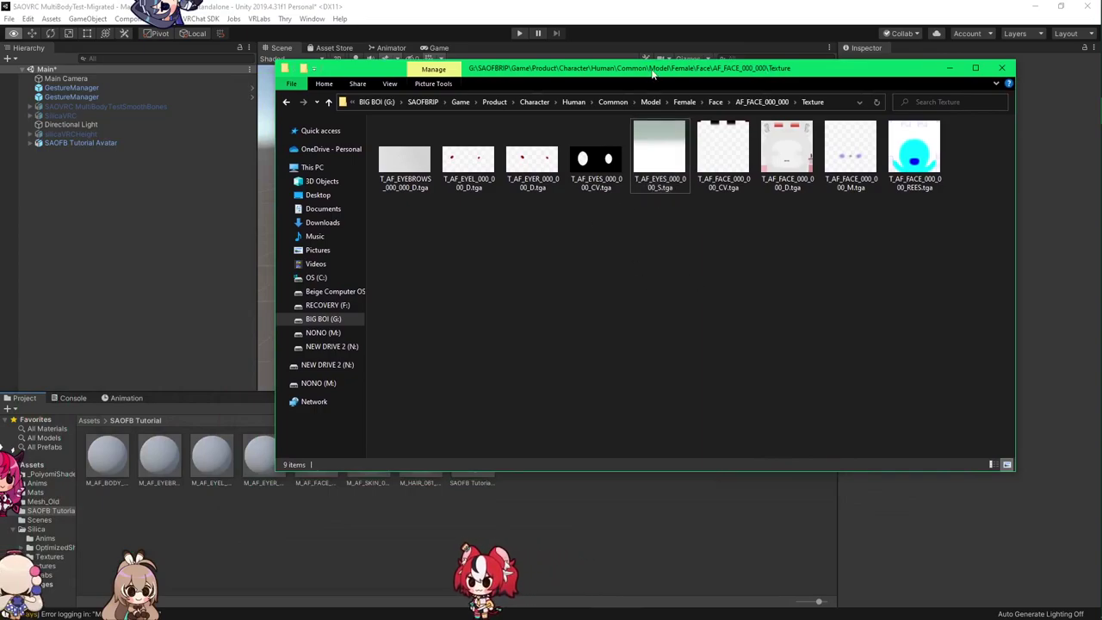
pyautogui.moveTo(653, 75); pyautogui.dragTo(611, 62)
# Step: Switch to Blender and examine which image texture the M_AF_EYEBROWS_042_000 material uses
pyautogui.click(1029, 436)
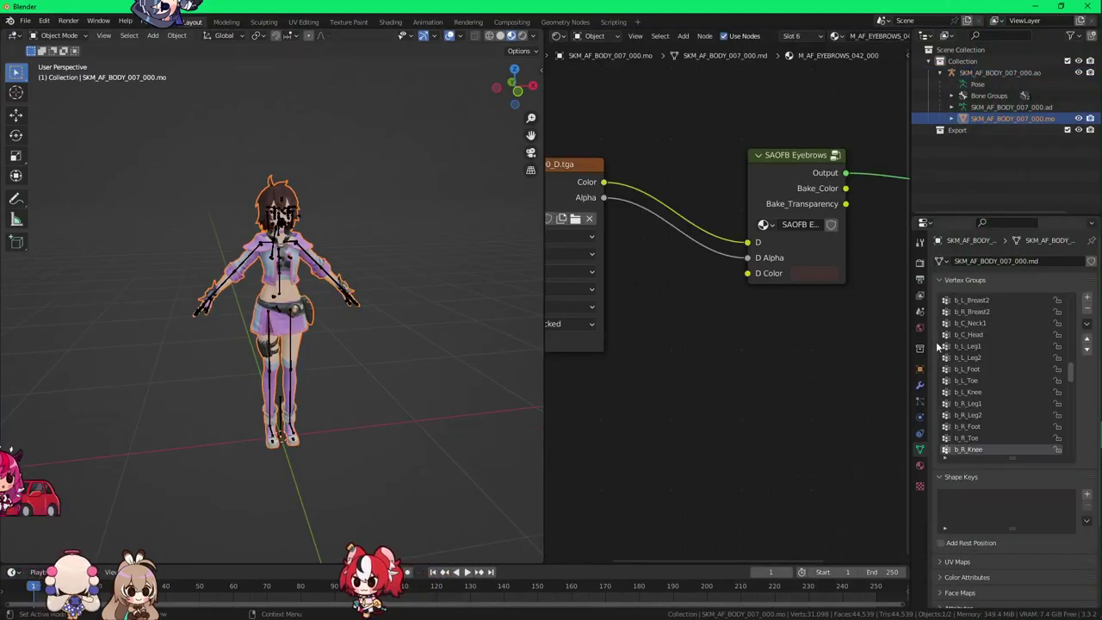
pyautogui.moveTo(692, 341); pyautogui.dragTo(822, 384, button='middle')
pyautogui.scroll(-1, 819, 382)
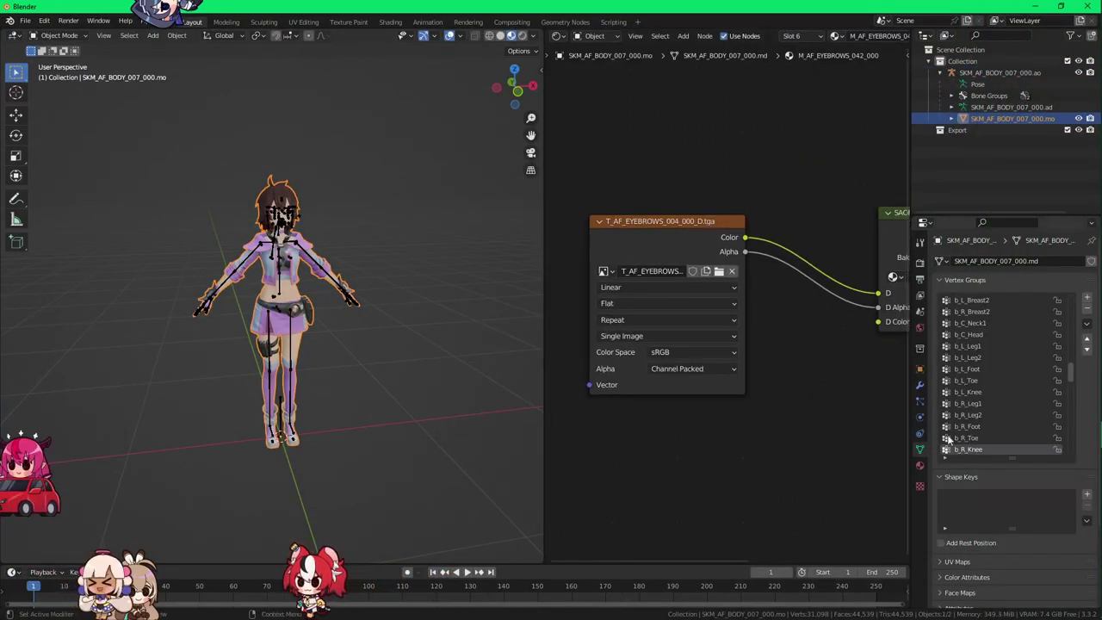
pyautogui.click(920, 465)
pyautogui.scroll(1, 868, 346)
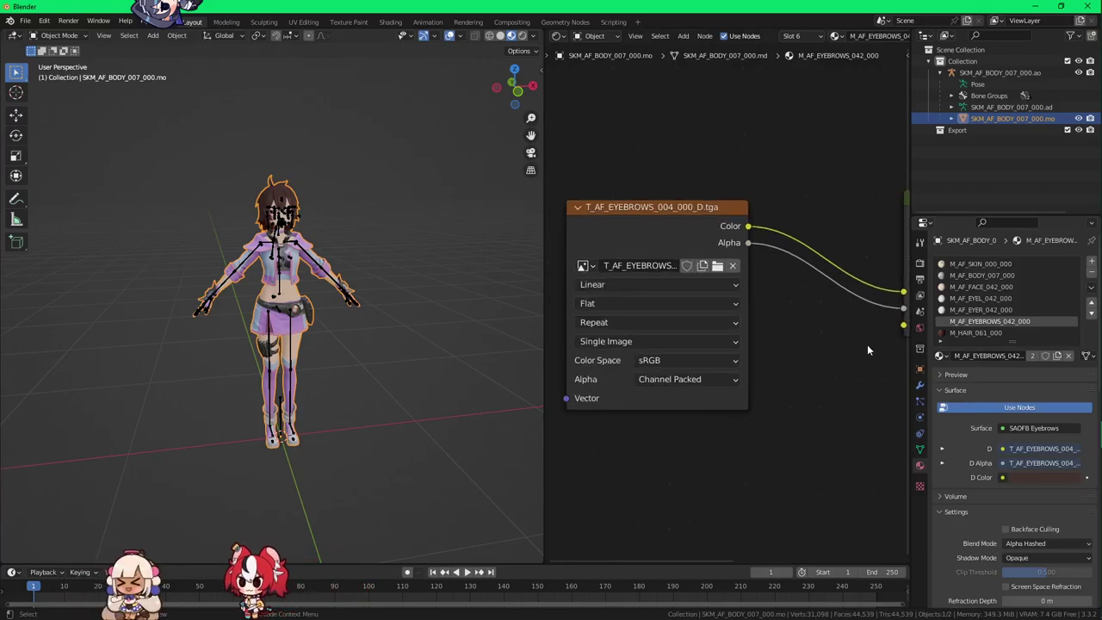
pyautogui.moveTo(847, 339); pyautogui.dragTo(883, 351, button='middle')
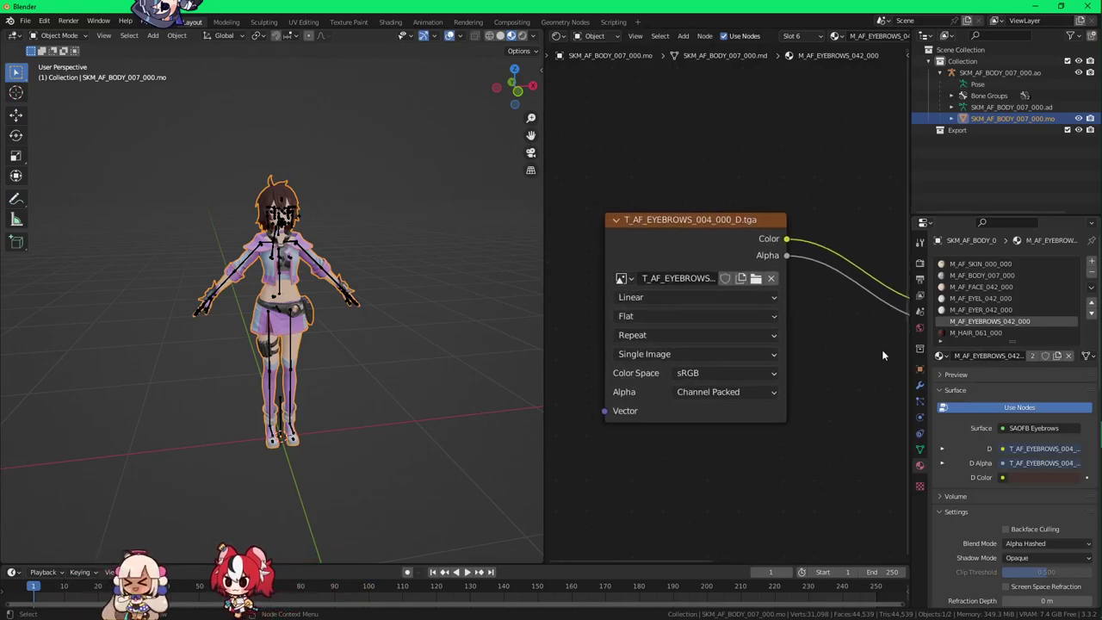
# Step: Examine the image textures used by the M_AF_EYER_042_000, M_AF_FACE_042_000, M_AF_SKIN_000_000 and M_AF_BODY_007_000 materials
pyautogui.click(986, 311)
pyautogui.scroll(-1, 785, 304)
pyautogui.moveTo(785, 302); pyautogui.dragTo(817, 285, button='middle')
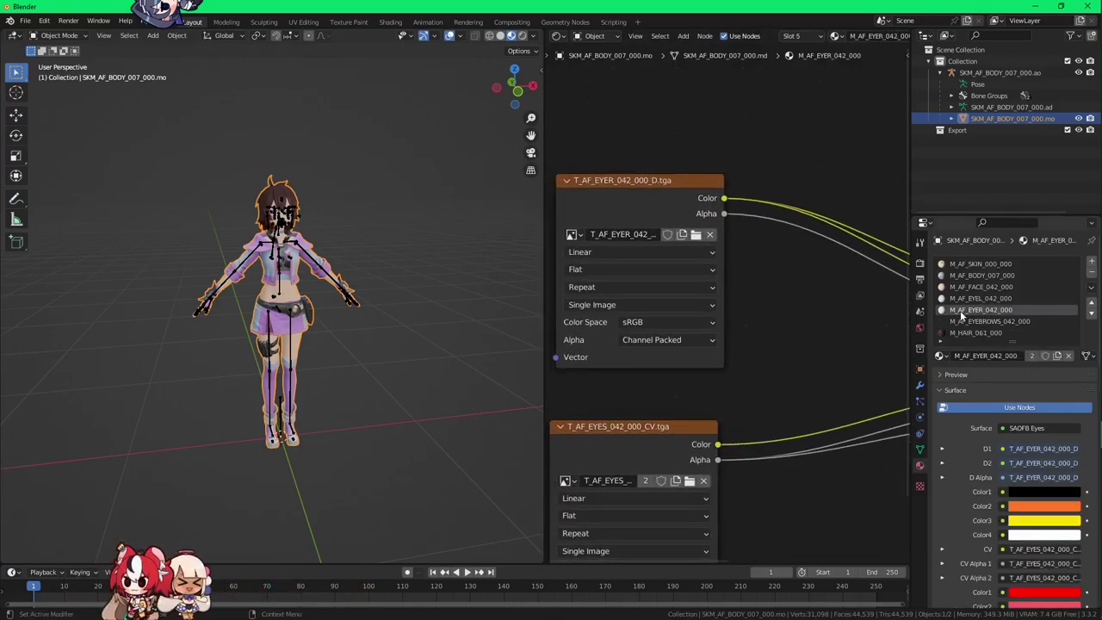
pyautogui.click(977, 287)
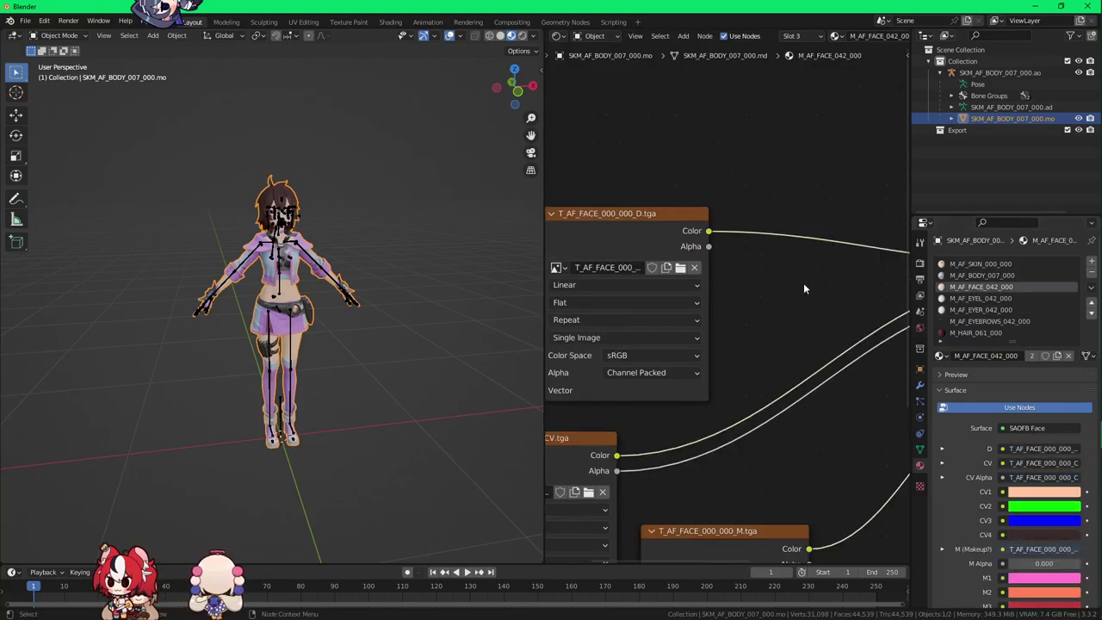
pyautogui.scroll(-1, 787, 305)
pyautogui.moveTo(787, 306); pyautogui.dragTo(817, 286, button='middle')
pyautogui.click(981, 264)
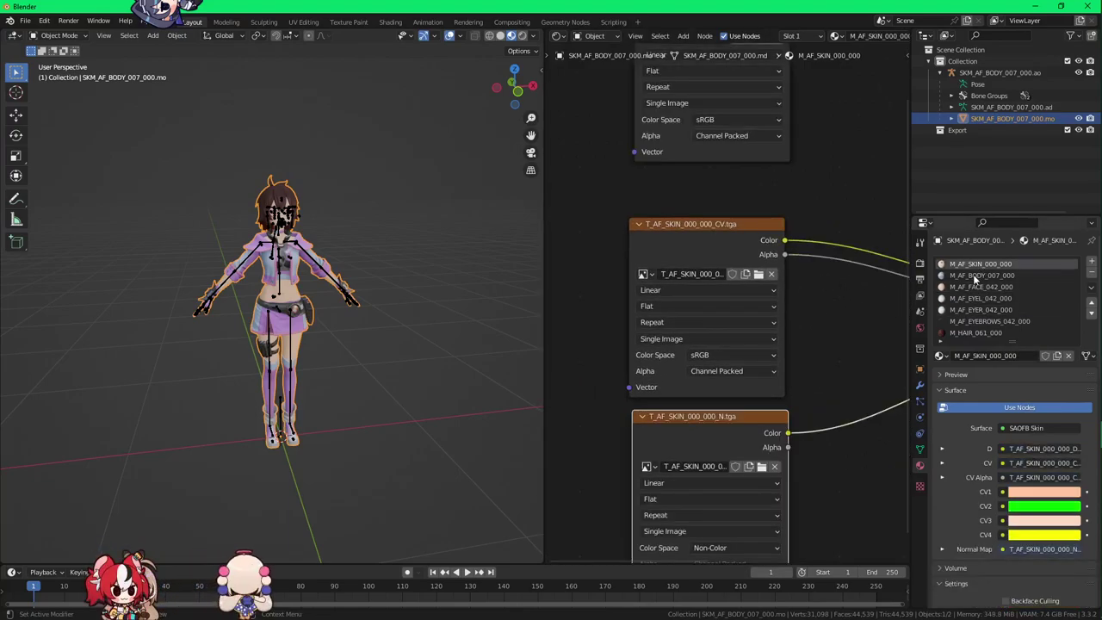
pyautogui.click(979, 275)
# Step: Import T_AF_EYES_000_000_S.tga and the T_AF_FACE_000_000 CV, D and M textures from File Explorer into Unity's SAOFB Tutorial folder
pyautogui.hotkey('alt', 'Tab')
pyautogui.click(387, 143)
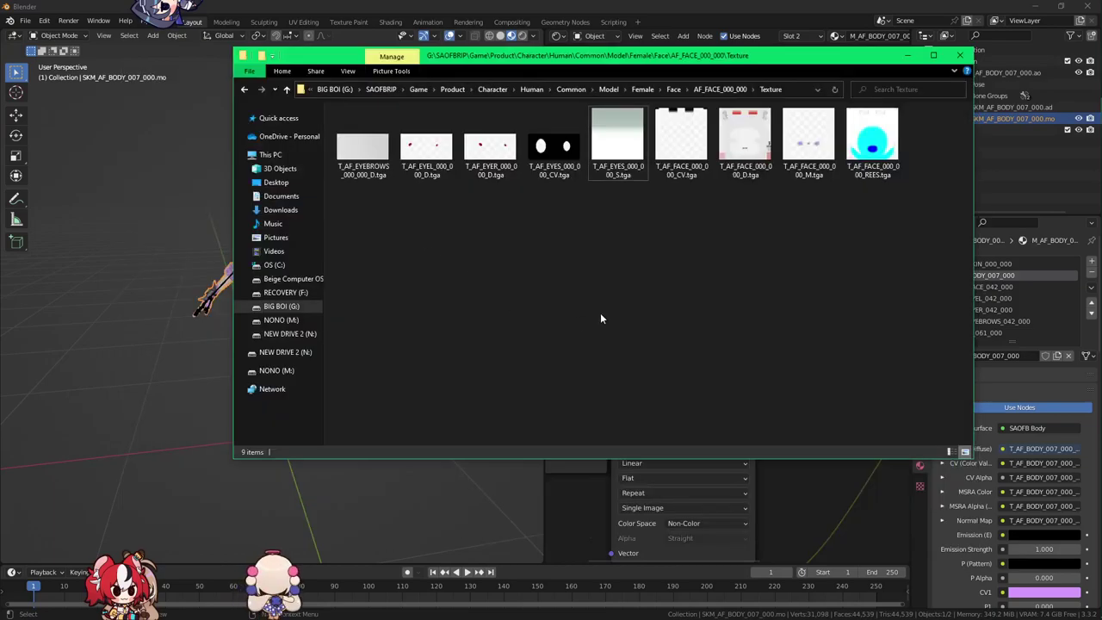
pyautogui.moveTo(664, 65); pyautogui.dragTo(595, 147)
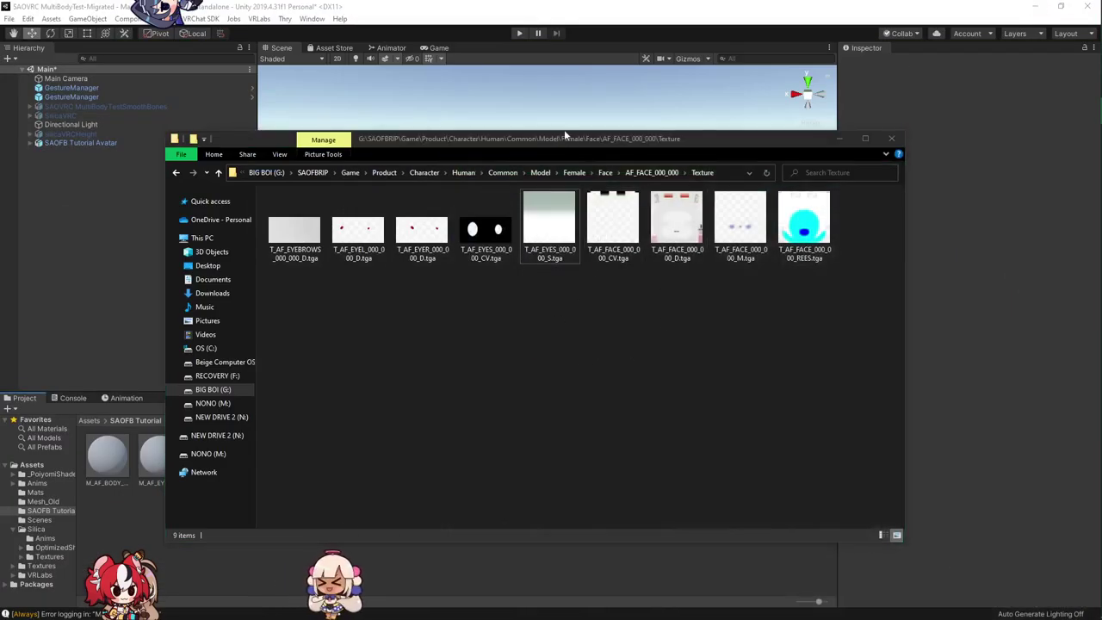
pyautogui.moveTo(564, 135); pyautogui.dragTo(582, 50)
pyautogui.moveTo(570, 225); pyautogui.dragTo(786, 156)
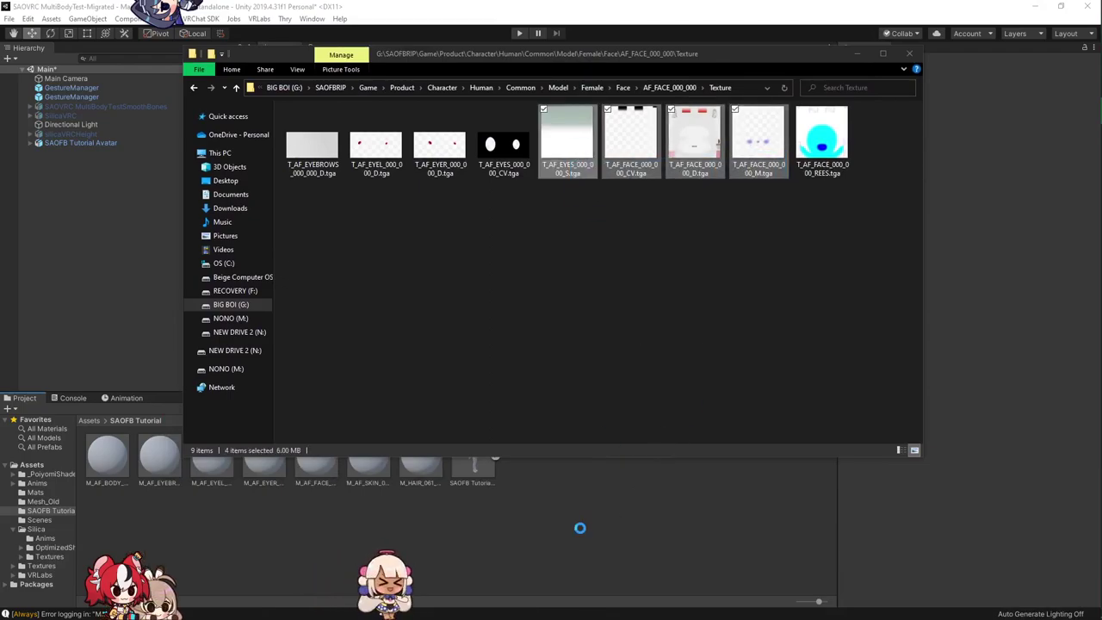
pyautogui.moveTo(631, 345); pyautogui.dragTo(594, 482)
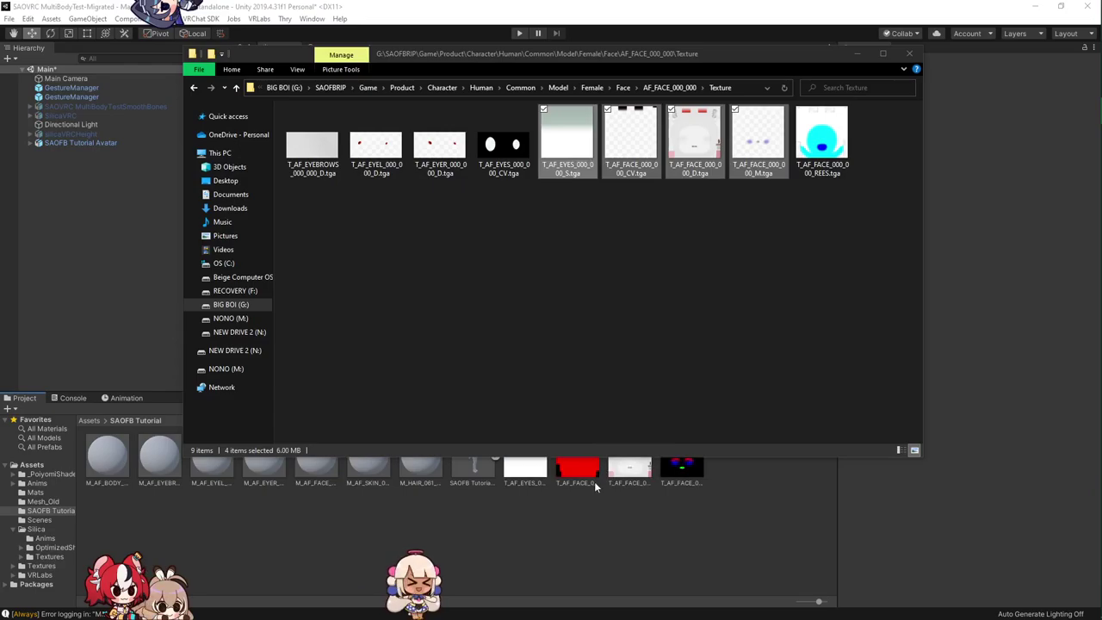
# Step: Open the Female model's Body folder in File Explorer and minimize Blender so Unity's SAOFB Tutorial assets stay behind it
pyautogui.click(624, 88)
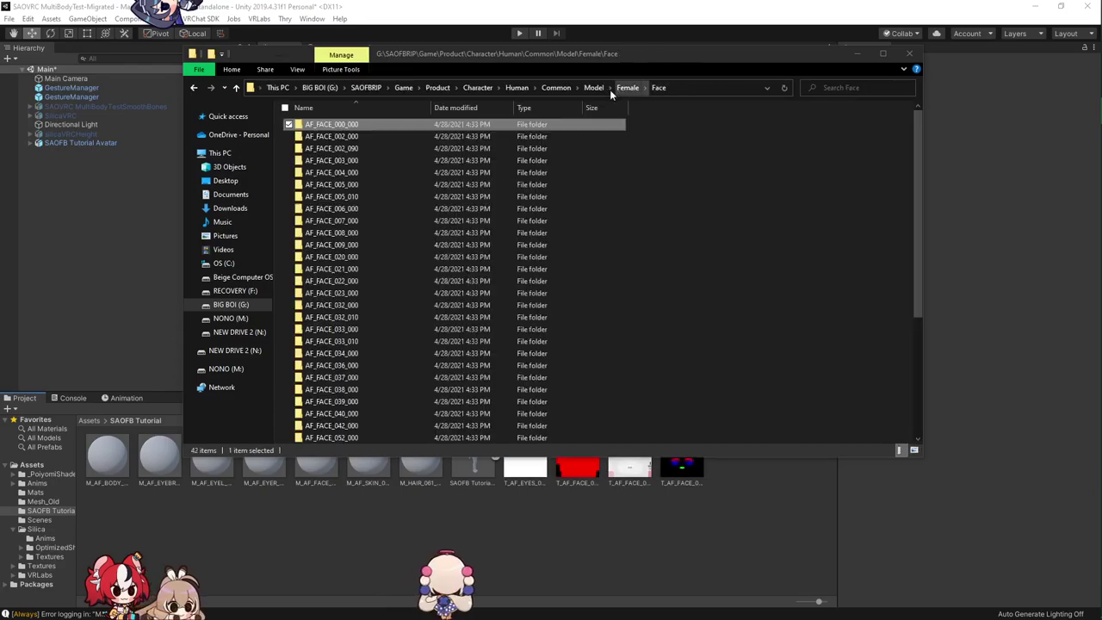
pyautogui.click(622, 88)
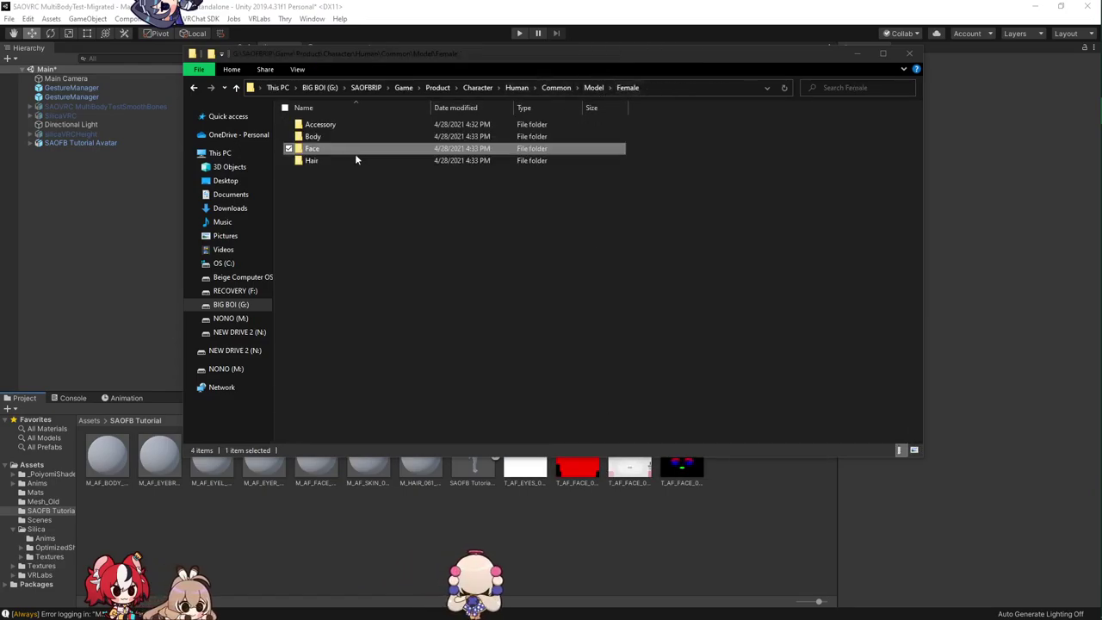
pyautogui.doubleClick(355, 135)
pyautogui.hotkey('alt', 'Tab')
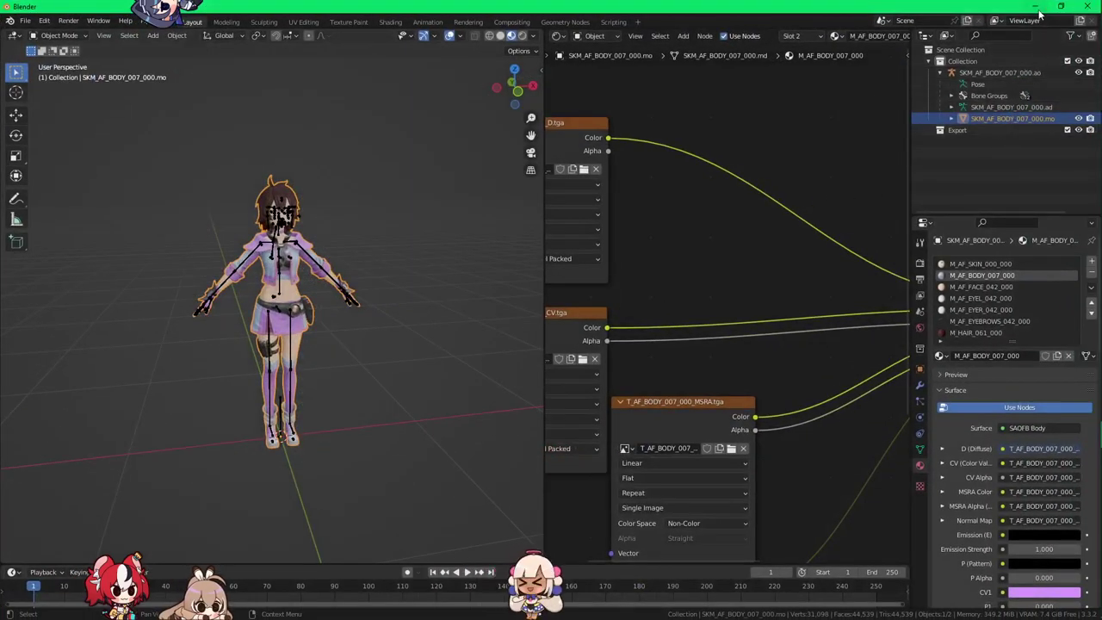
pyautogui.click(1042, 6)
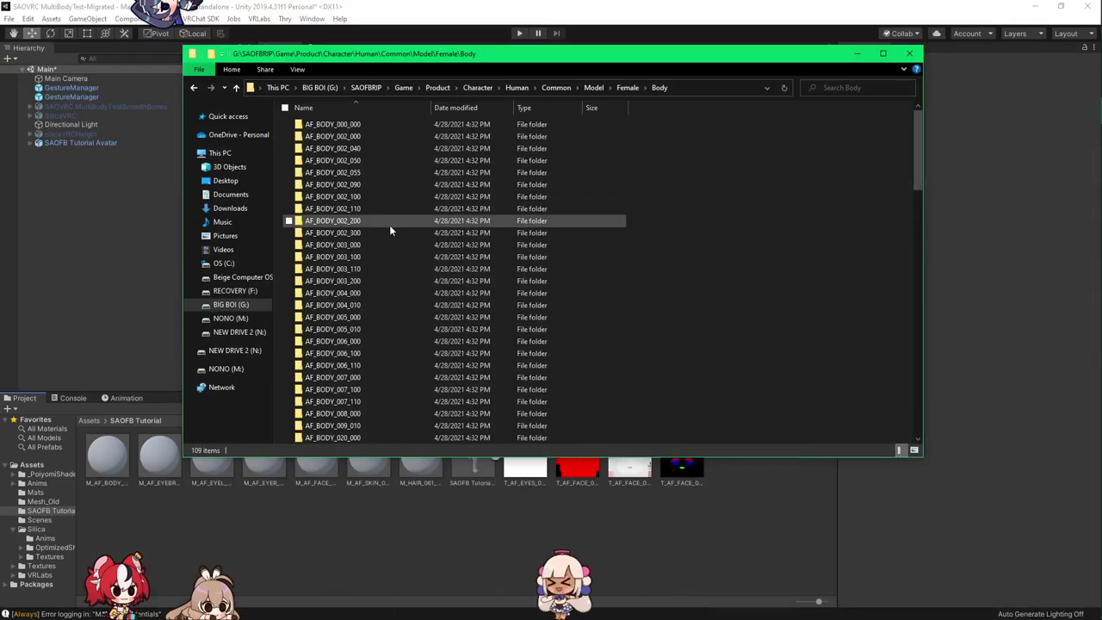
# Step: Import the T_AF_BODY_007_000 CV, D, MSRA and N textures from AF_BODY_007_000's Texture folder into Unity's SAOFB Tutorial folder
pyautogui.doubleClick(362, 378)
pyautogui.doubleClick(342, 147)
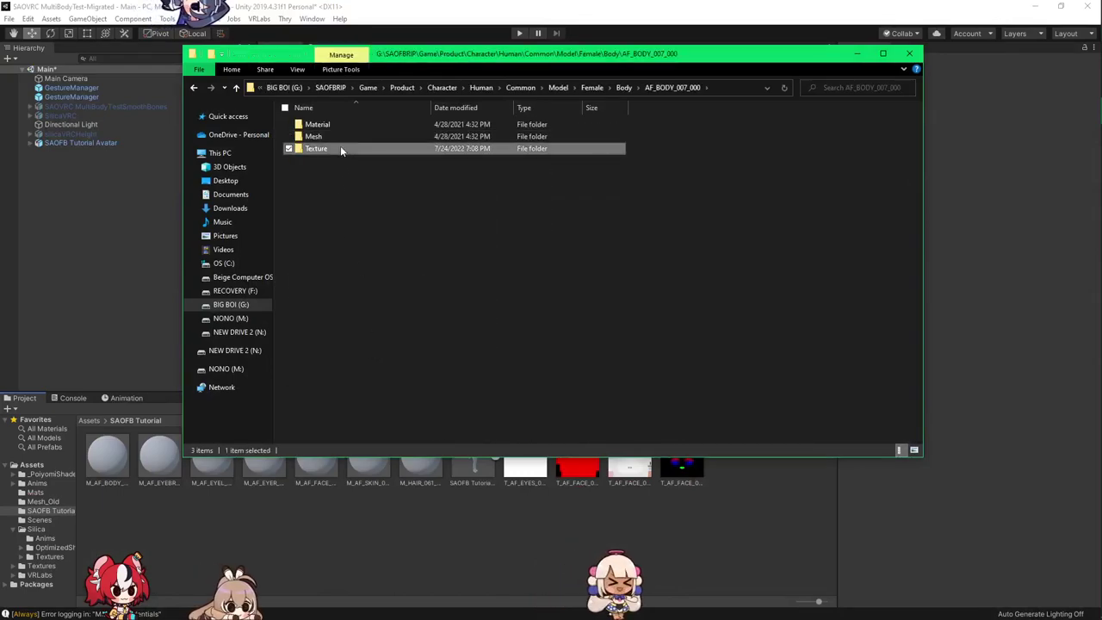
pyautogui.moveTo(309, 230); pyautogui.dragTo(491, 138)
pyautogui.hotkey('ctrl', 'a')
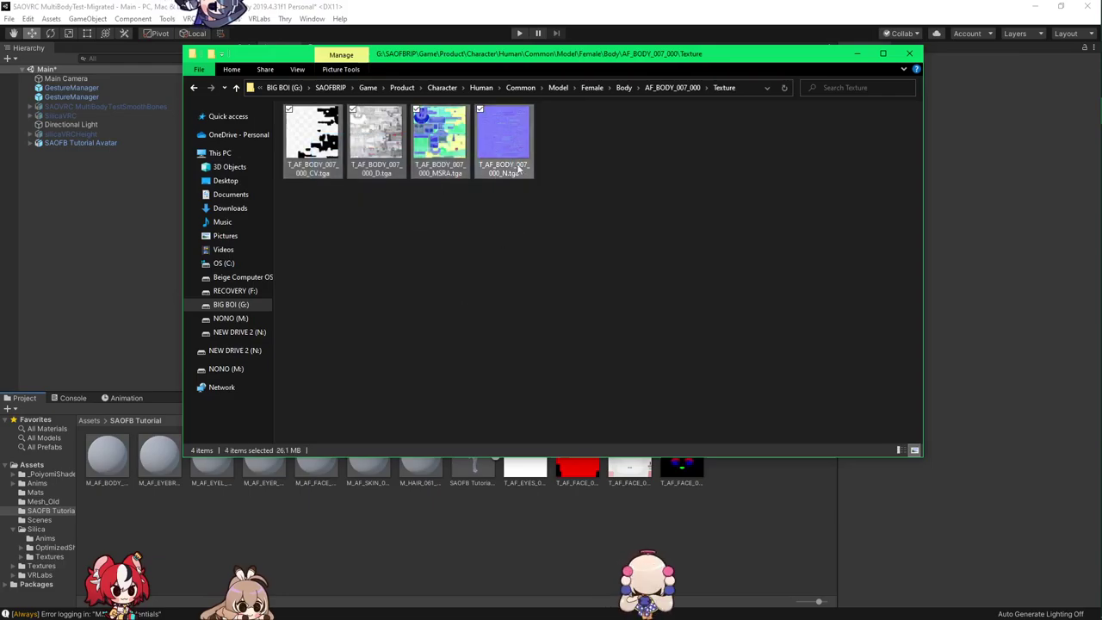
pyautogui.moveTo(531, 537); pyautogui.dragTo(540, 505)
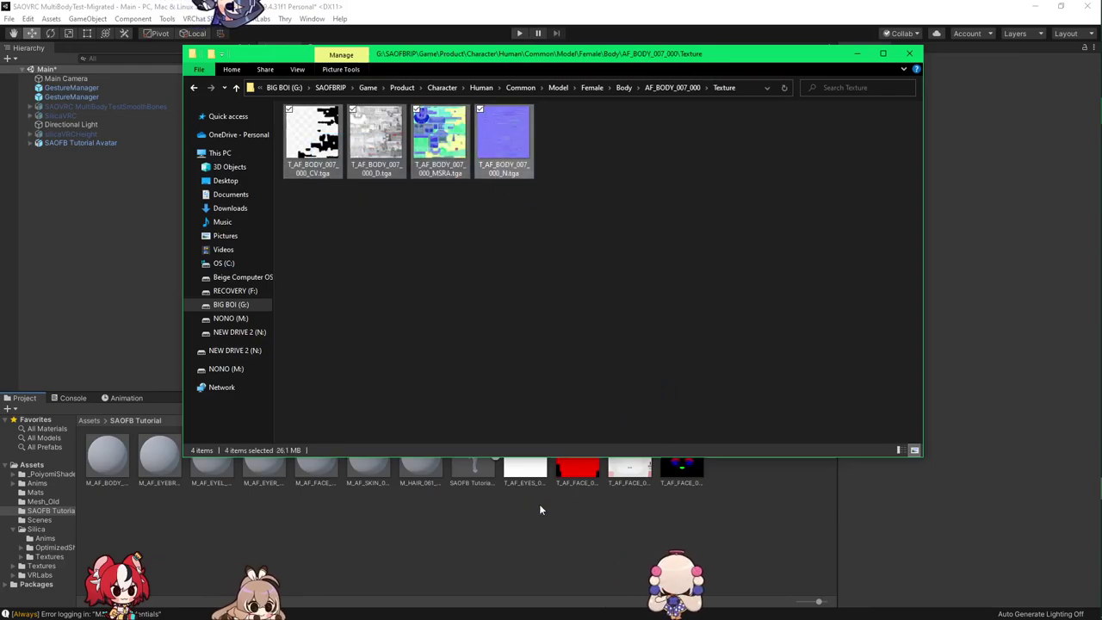
# Step: Switch to Blender, check the image textures of the M_AF_SKIN_000_000 material, and return to File Explorer
pyautogui.hotkey('alt', 'Tab')
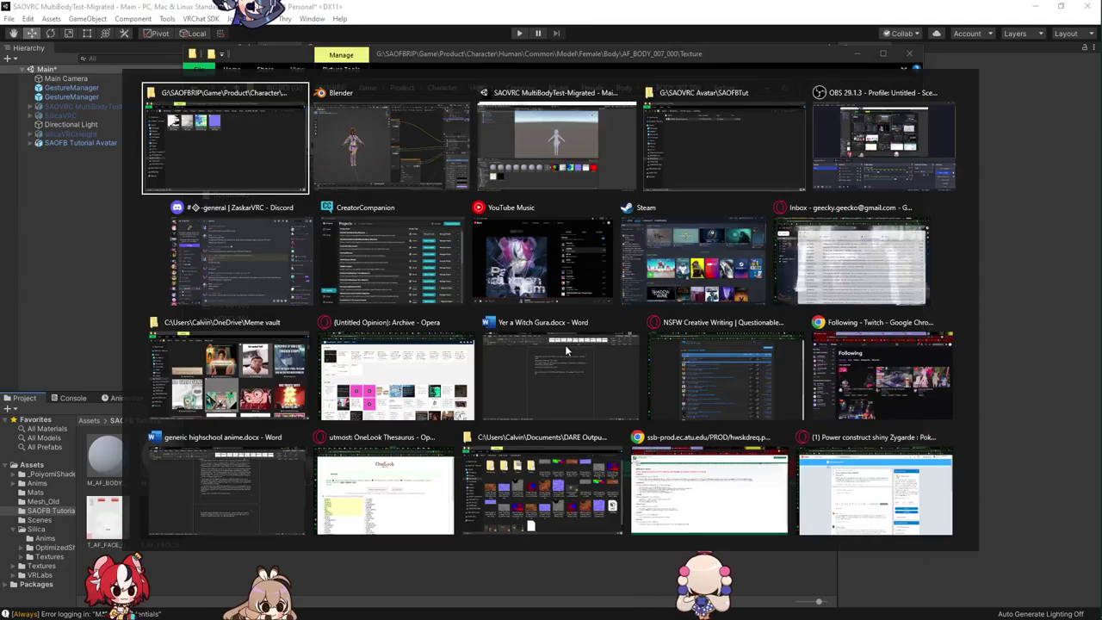
pyautogui.hotkey('alt', 'Tab')
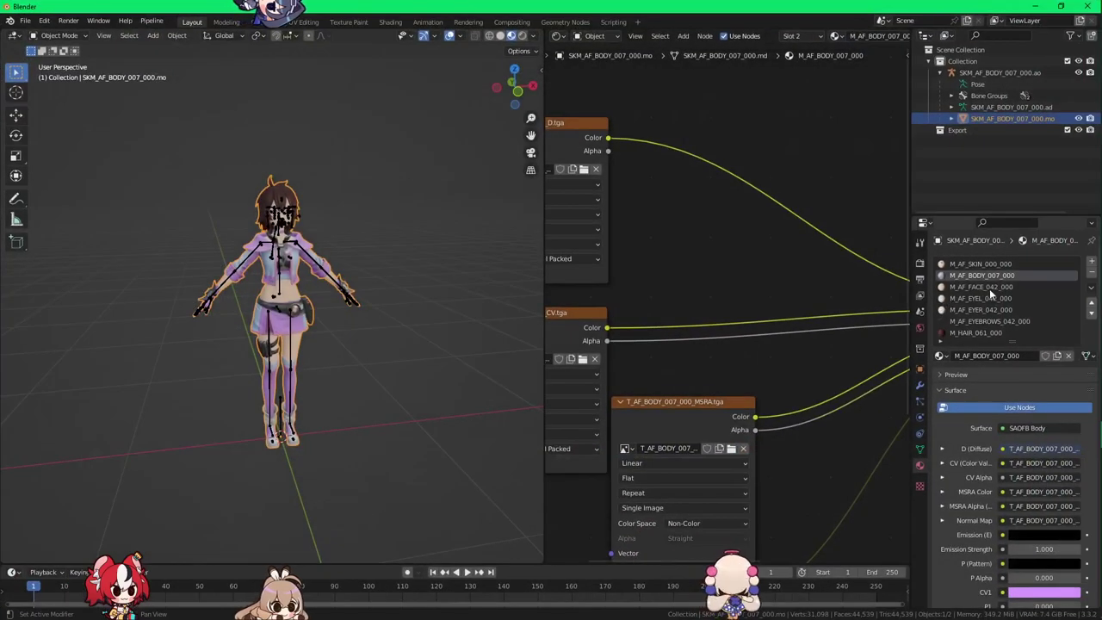
pyautogui.click(979, 265)
pyautogui.hotkey('alt', 'Tab')
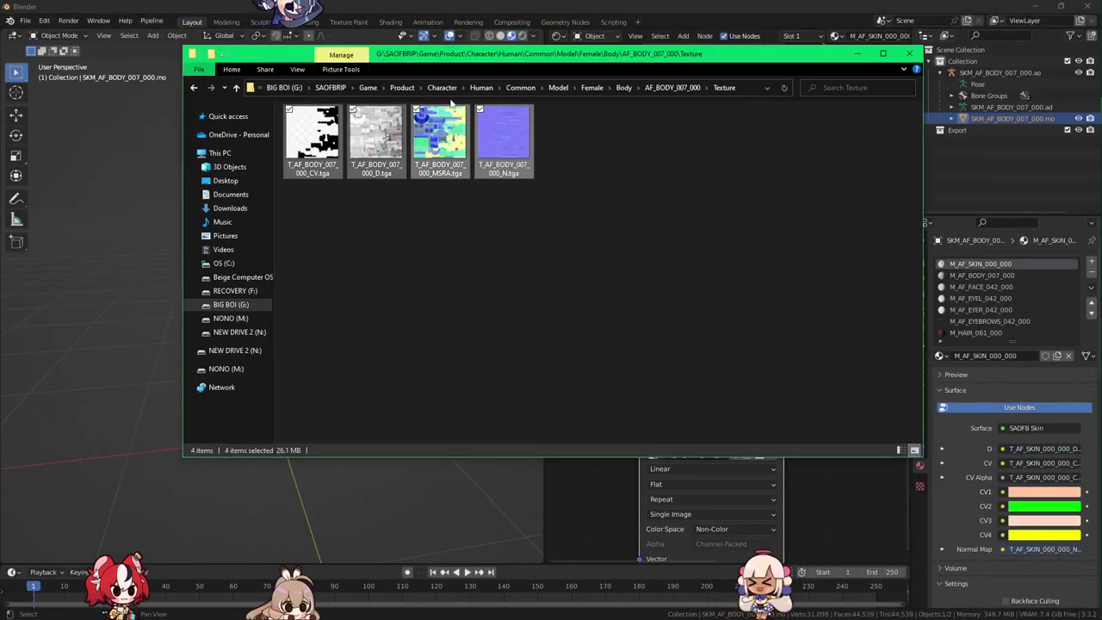
# Step: Import the T_AF_SKIN_000_000 CV, D and N textures from AF_BODY_000_000's Texture folder into Unity, checking the selection against Blender's skin material nodes
pyautogui.click(622, 87)
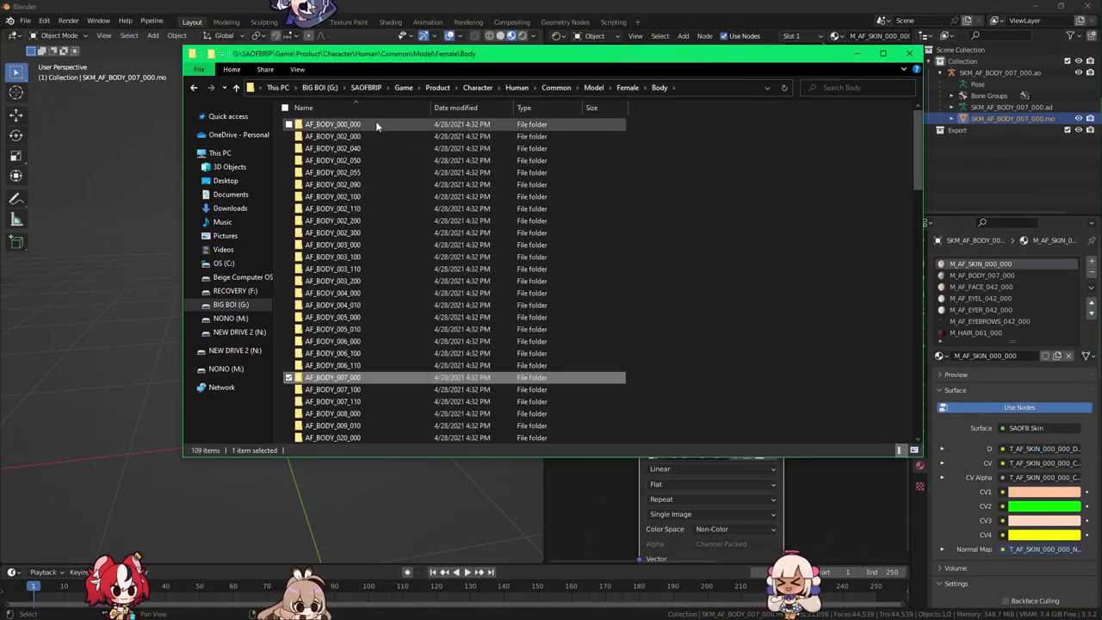
pyautogui.doubleClick(376, 122)
pyautogui.doubleClick(375, 149)
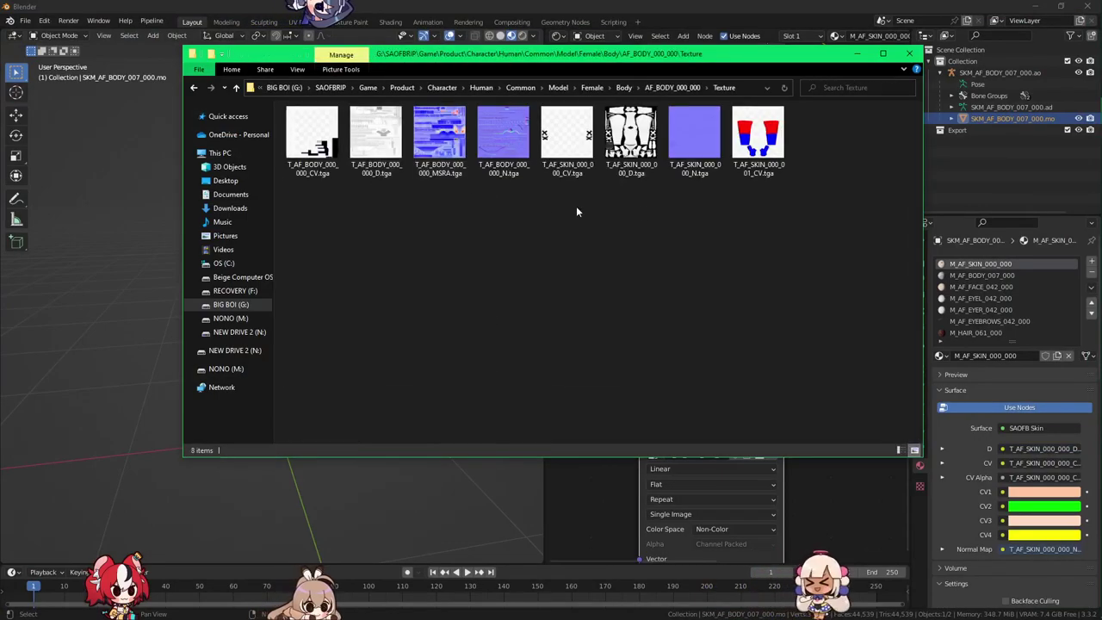
pyautogui.moveTo(569, 199); pyautogui.dragTo(697, 153)
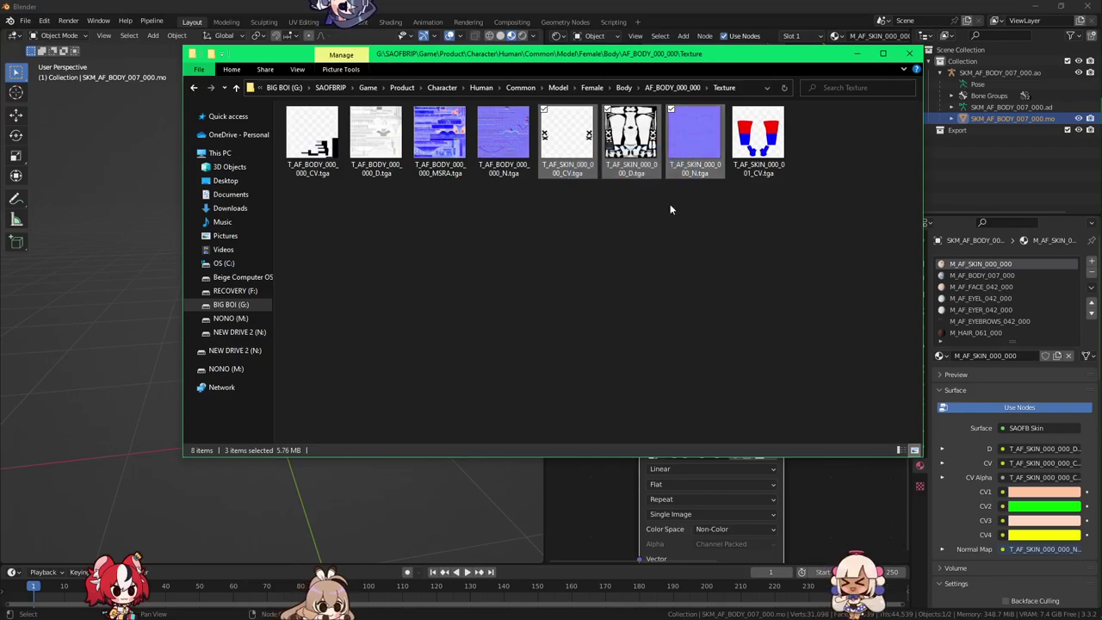
pyautogui.click(616, 483)
pyautogui.moveTo(733, 317); pyautogui.dragTo(724, 344, button='middle')
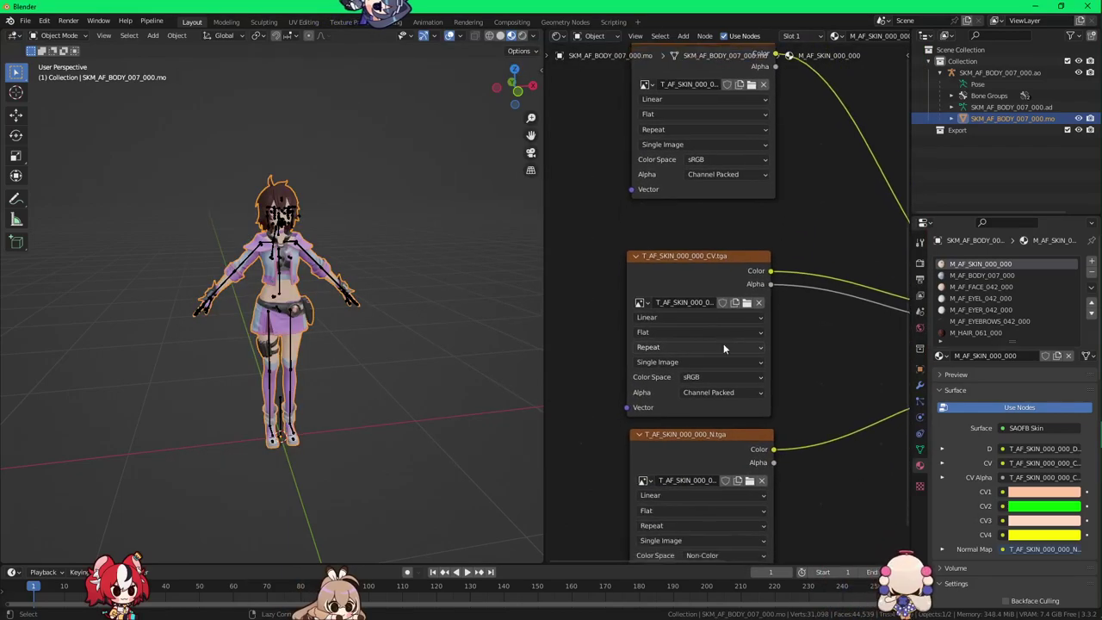
pyautogui.hotkey('alt', 'Tab')
pyautogui.hotkey('alt', 'Tab')
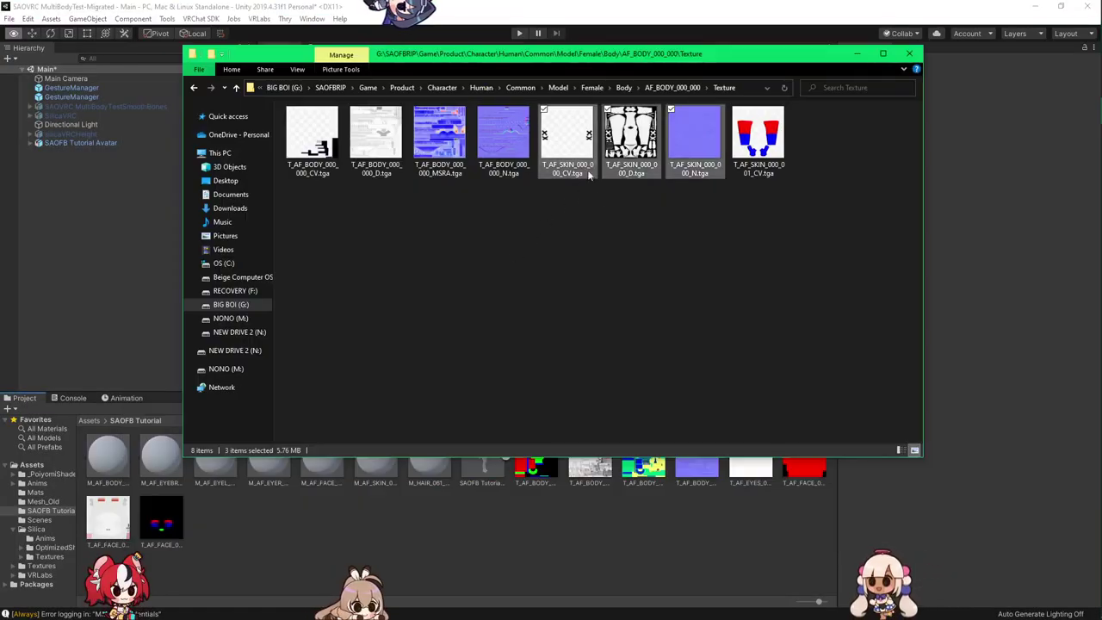
pyautogui.moveTo(568, 142); pyautogui.dragTo(552, 527)
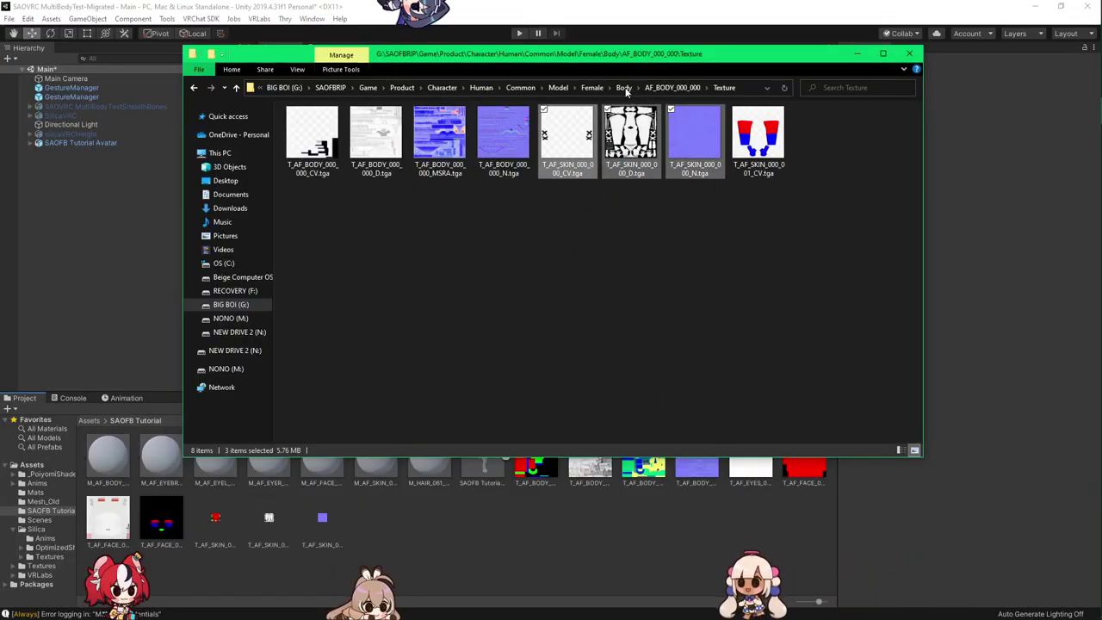
# Step: Open the Female model's Hair folder and check in Blender which image textures M_HAIR_061_000 uses
pyautogui.click(592, 87)
pyautogui.click(390, 162)
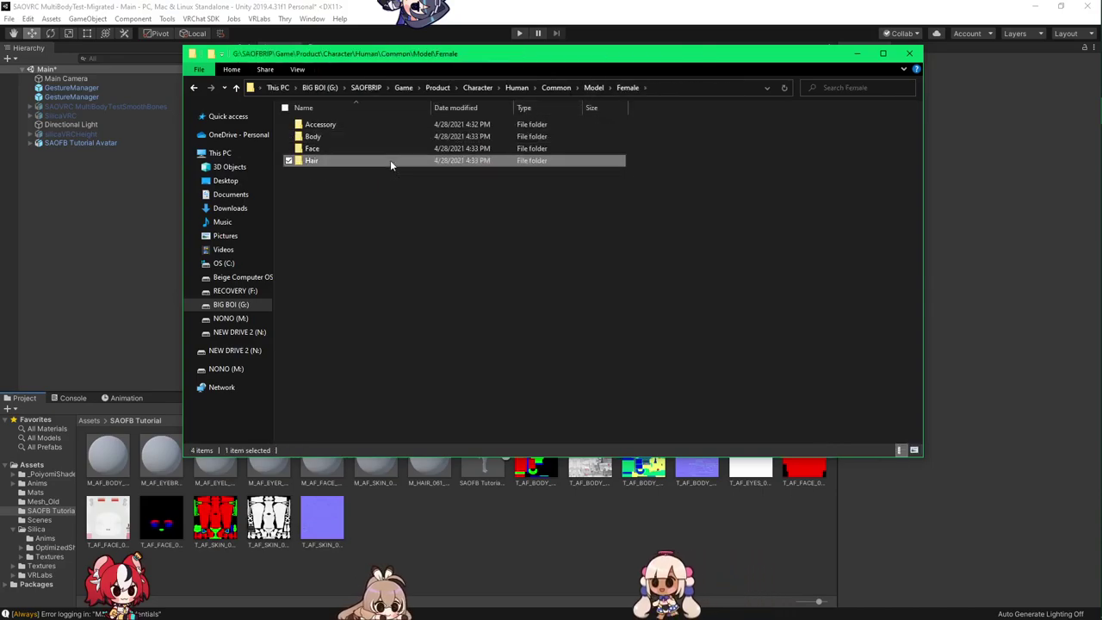
pyautogui.doubleClick(390, 164)
pyautogui.hotkey('alt', 'Tab')
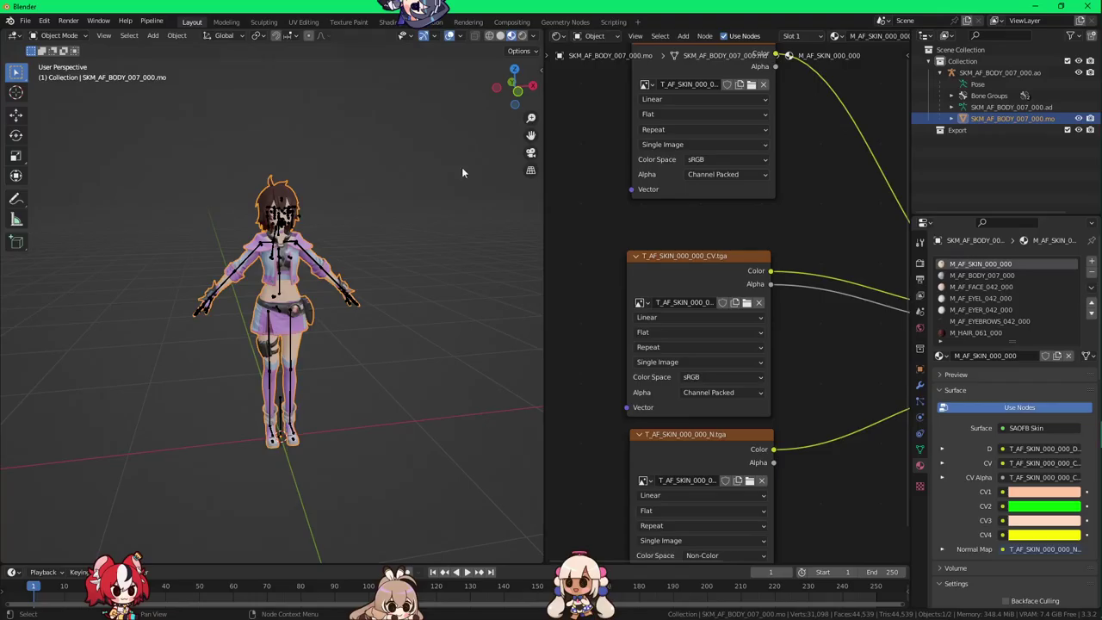
pyautogui.click(982, 334)
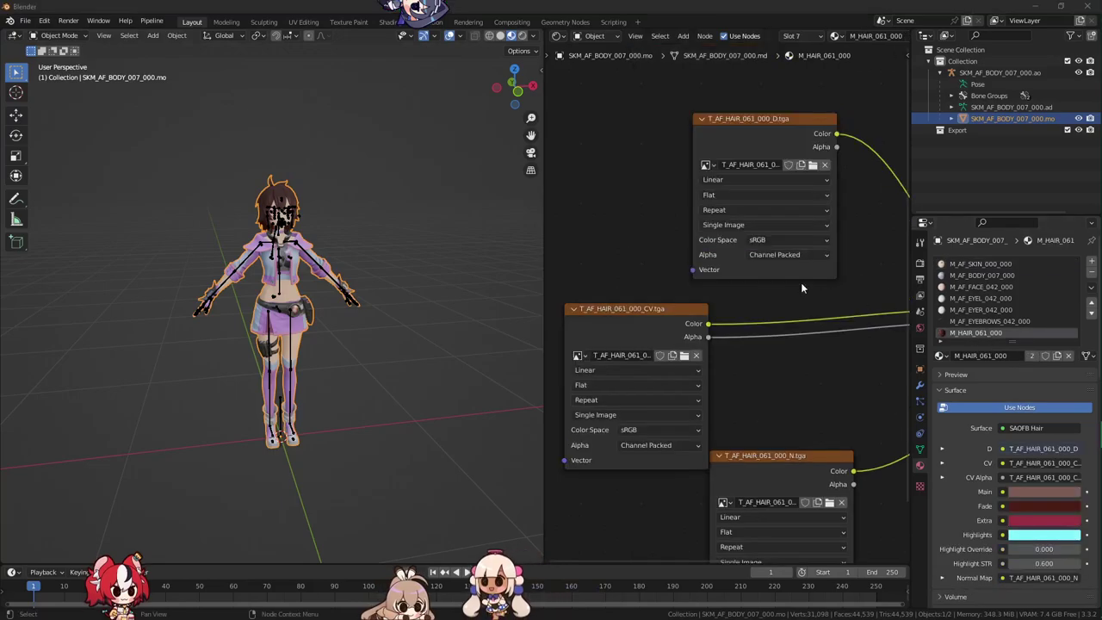
pyautogui.hotkey('alt', 'Tab')
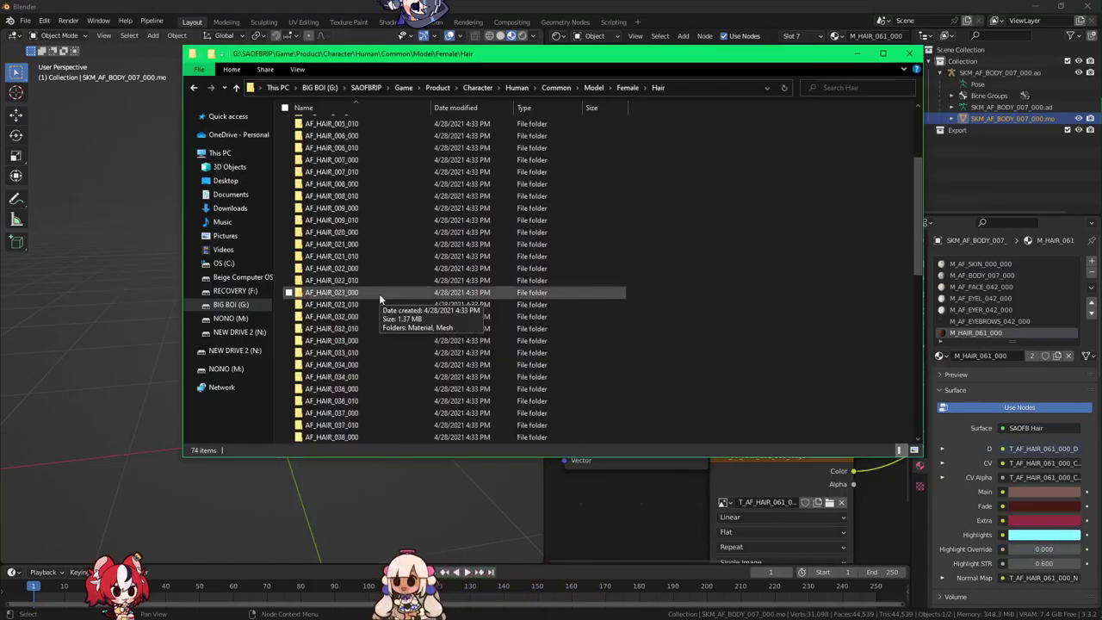
# Step: Import the T_AF_HAIR_061_000 CV, D and N textures from AF_HAIR_061_000's Texture folder into Unity's SAOFB Tutorial folder
pyautogui.scroll(-15, 379, 297)
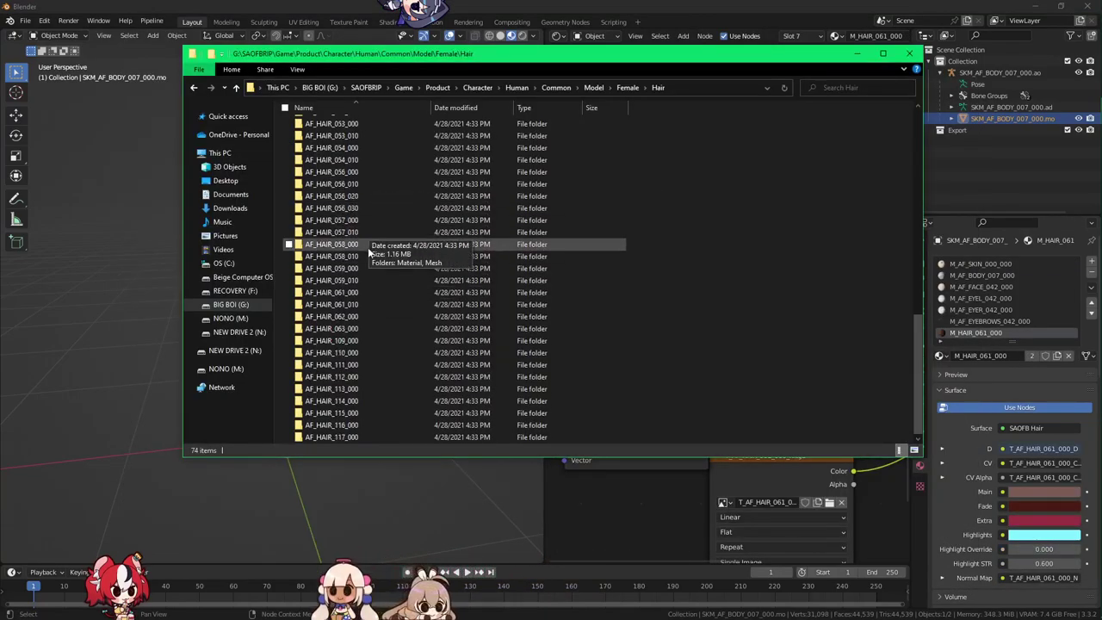
pyautogui.doubleClick(366, 291)
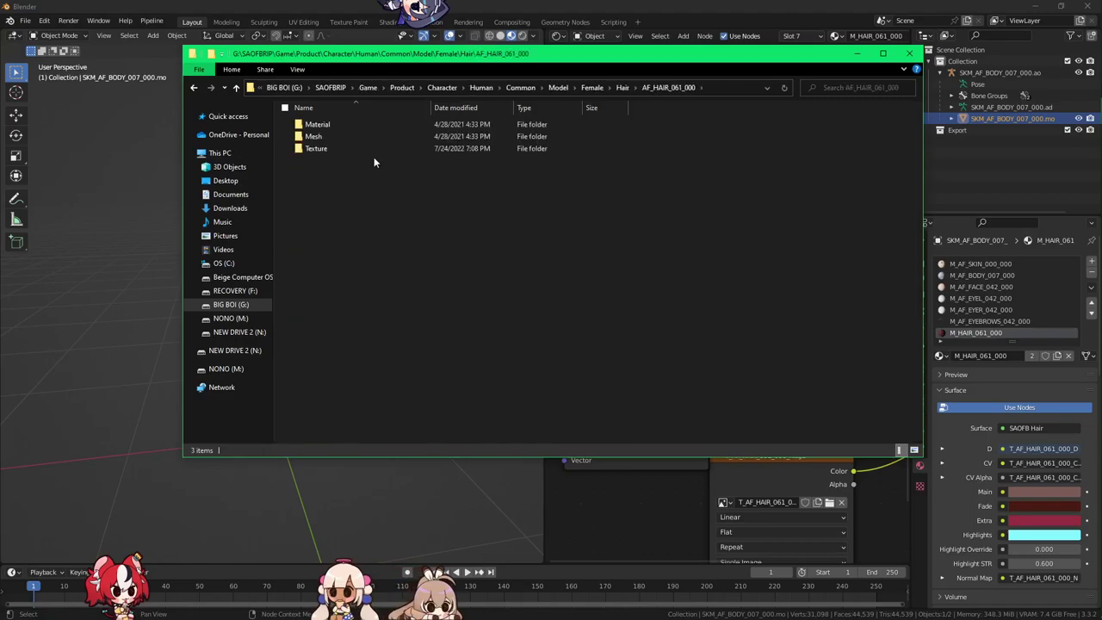
pyautogui.doubleClick(376, 151)
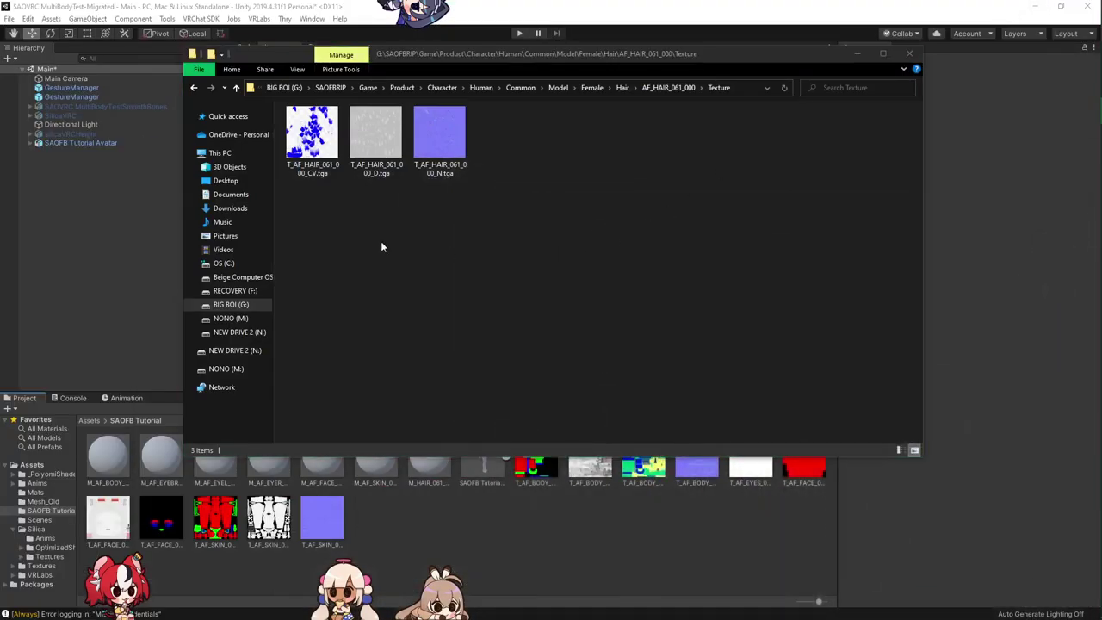
pyautogui.click(312, 133)
pyautogui.keyDown('shift'); pyautogui.click(421, 136); pyautogui.keyUp('shift')
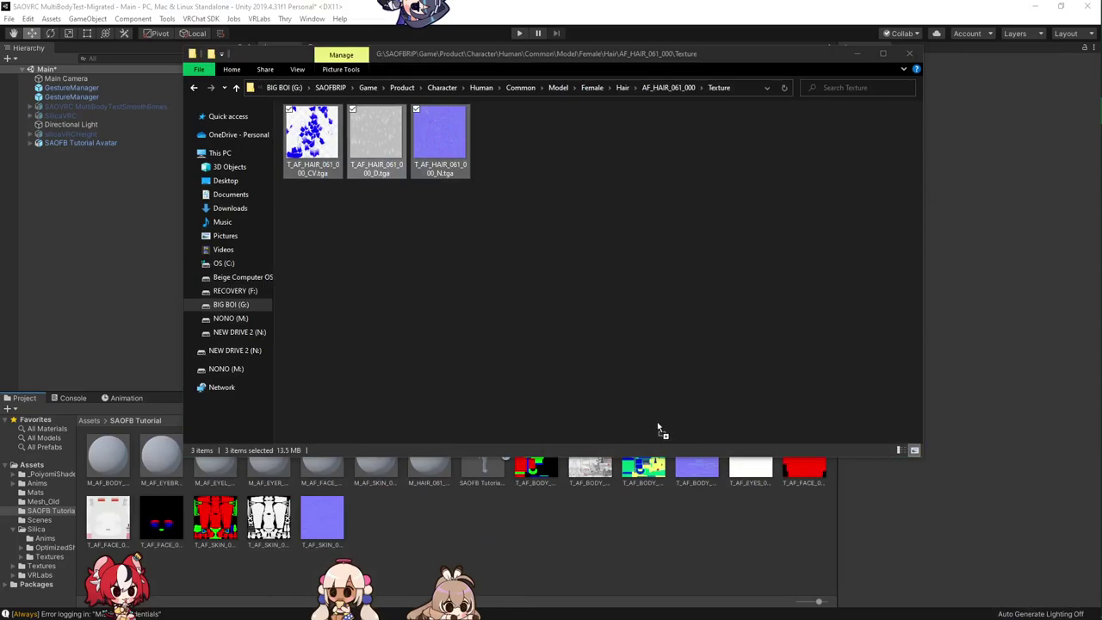
# Step: Check in Blender which image texture the M_AF_EYEBROWS_042_000 material uses, and return to File Explorer
pyautogui.hotkey('alt', 'Tab')
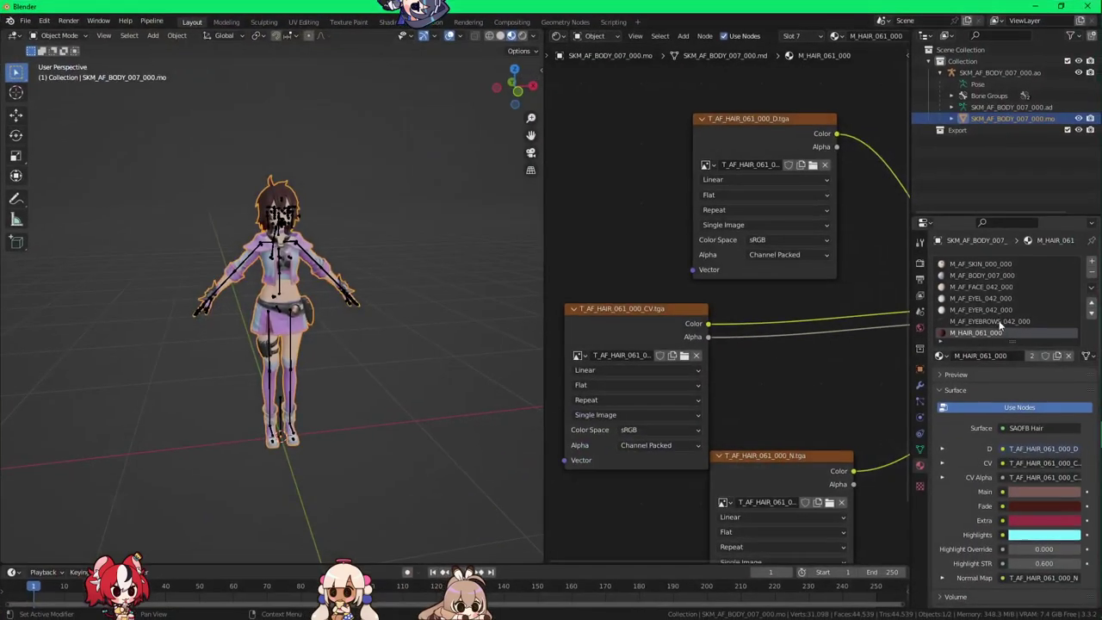
pyautogui.click(990, 322)
pyautogui.hotkey('alt', 'Tab')
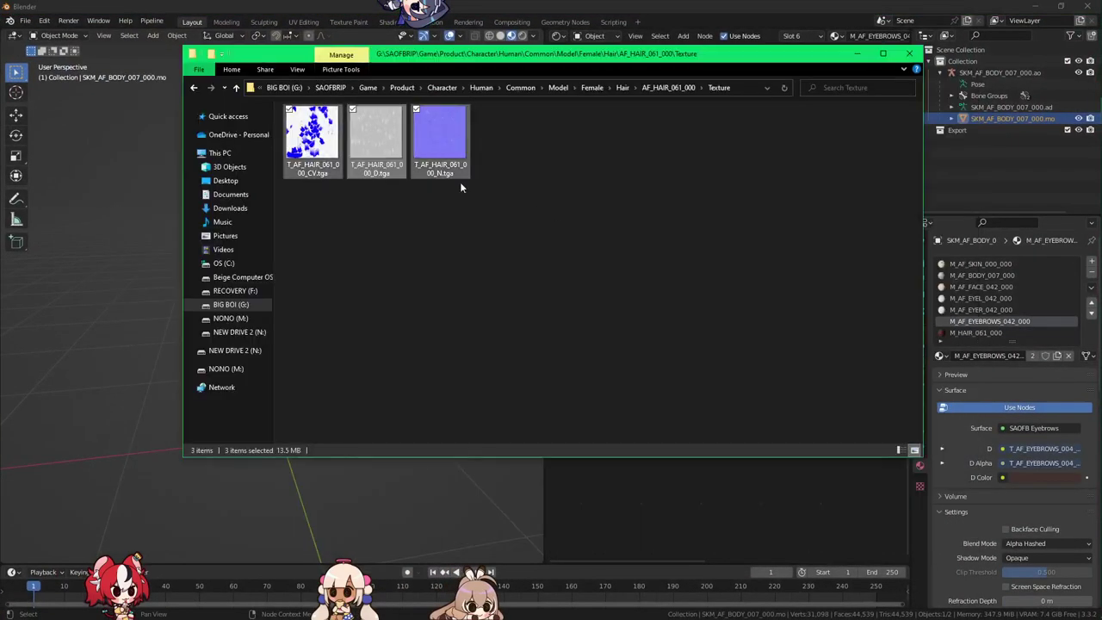
# Step: Import T_AF_EYEBROWS_004_000_D.tga from AF_FACE_004_000's Texture folder into Unity's SAOFB Tutorial folder
pyautogui.click(621, 88)
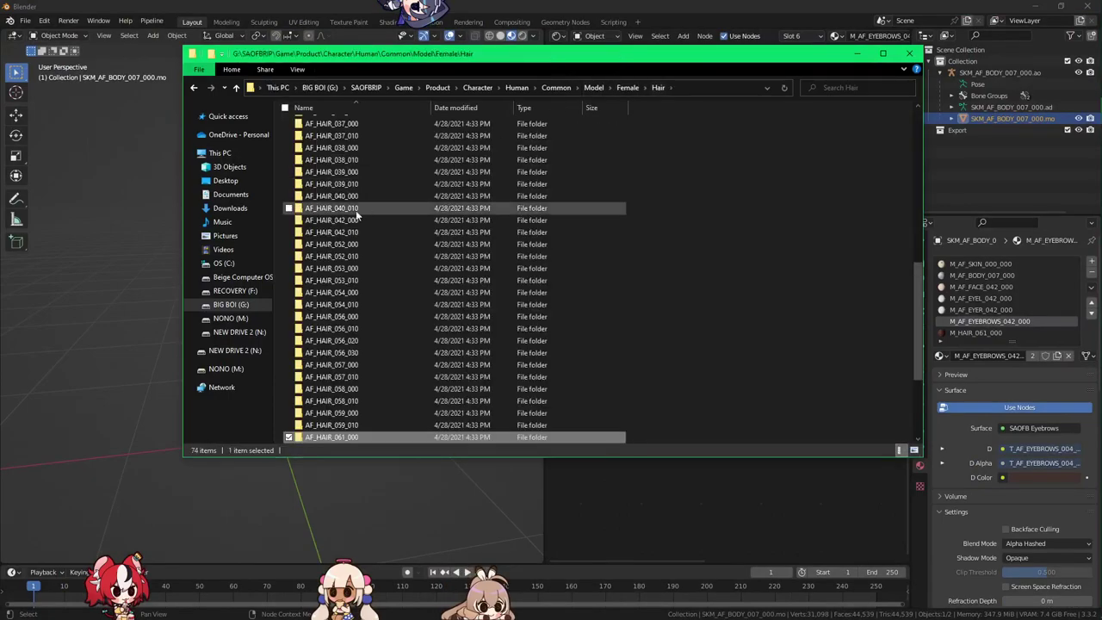
pyautogui.click(618, 88)
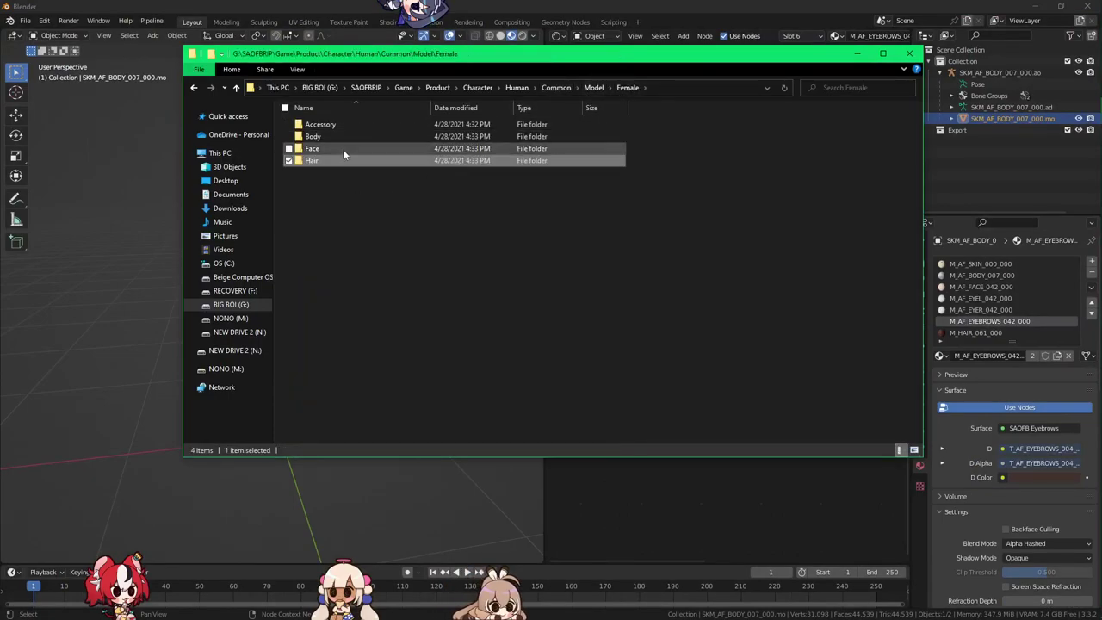
pyautogui.doubleClick(342, 149)
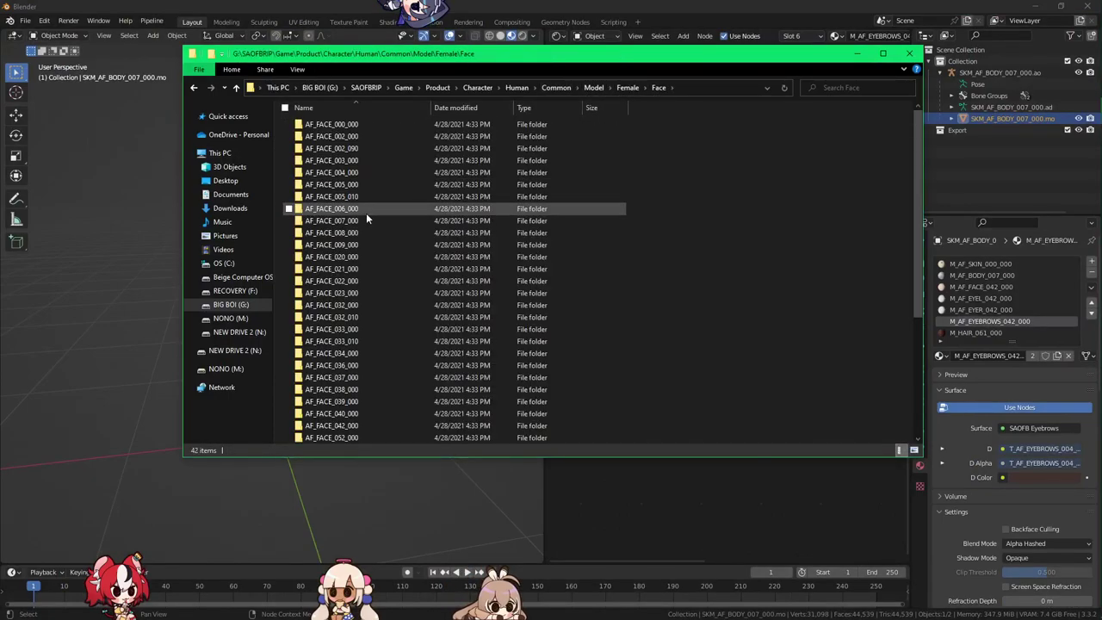
pyautogui.click(403, 174)
pyautogui.doubleClick(403, 175)
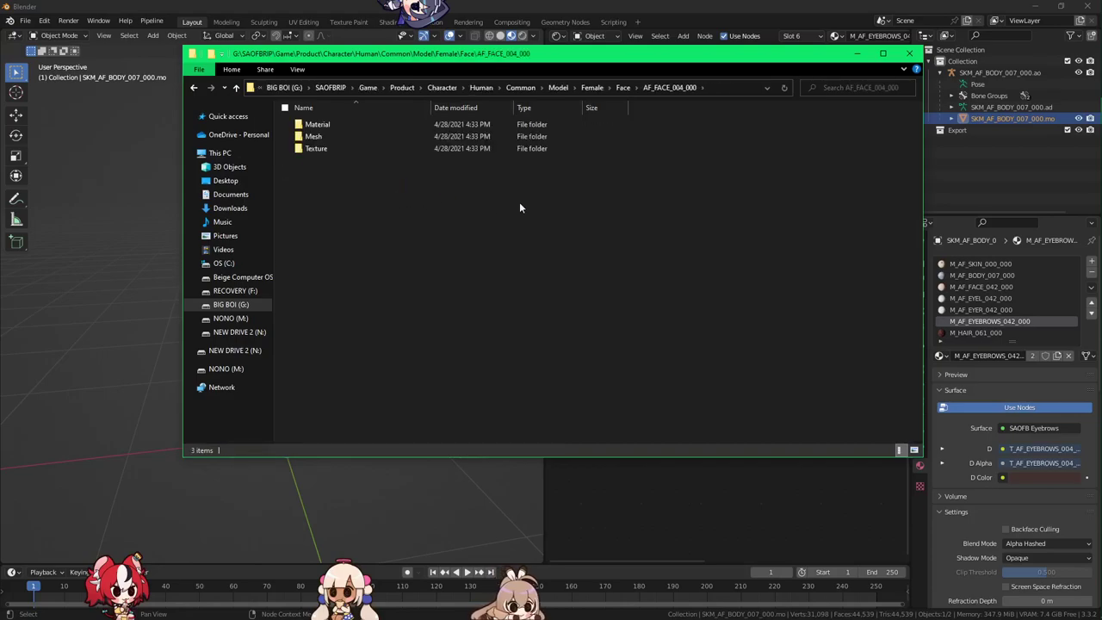
pyautogui.doubleClick(372, 150)
pyautogui.click(1036, 8)
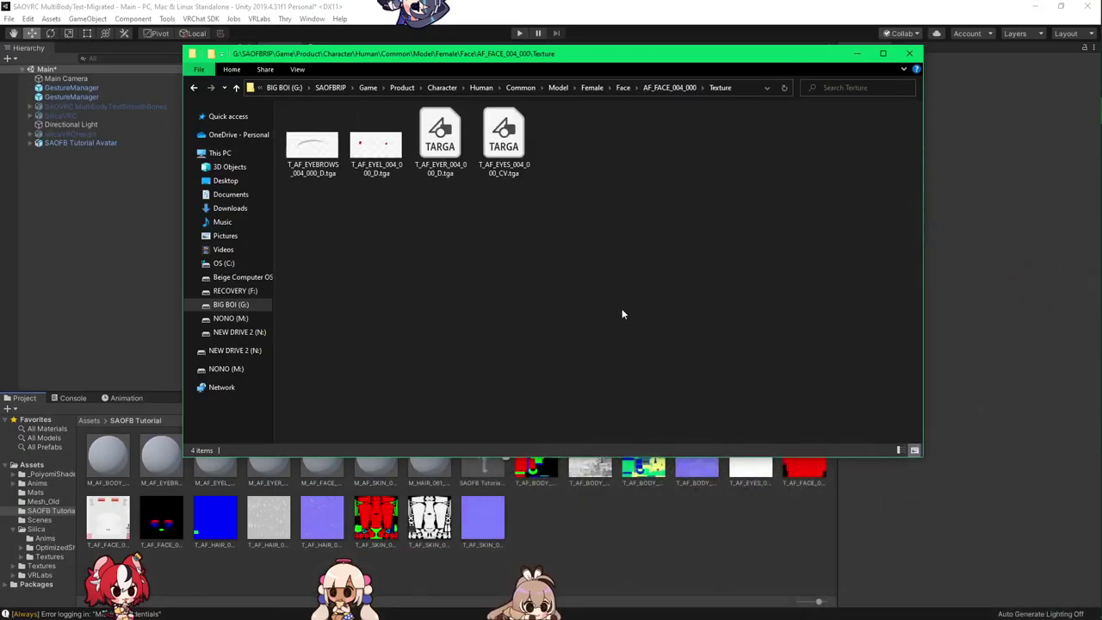
pyautogui.moveTo(468, 260); pyautogui.dragTo(552, 298)
pyautogui.moveTo(319, 164); pyautogui.dragTo(627, 527)
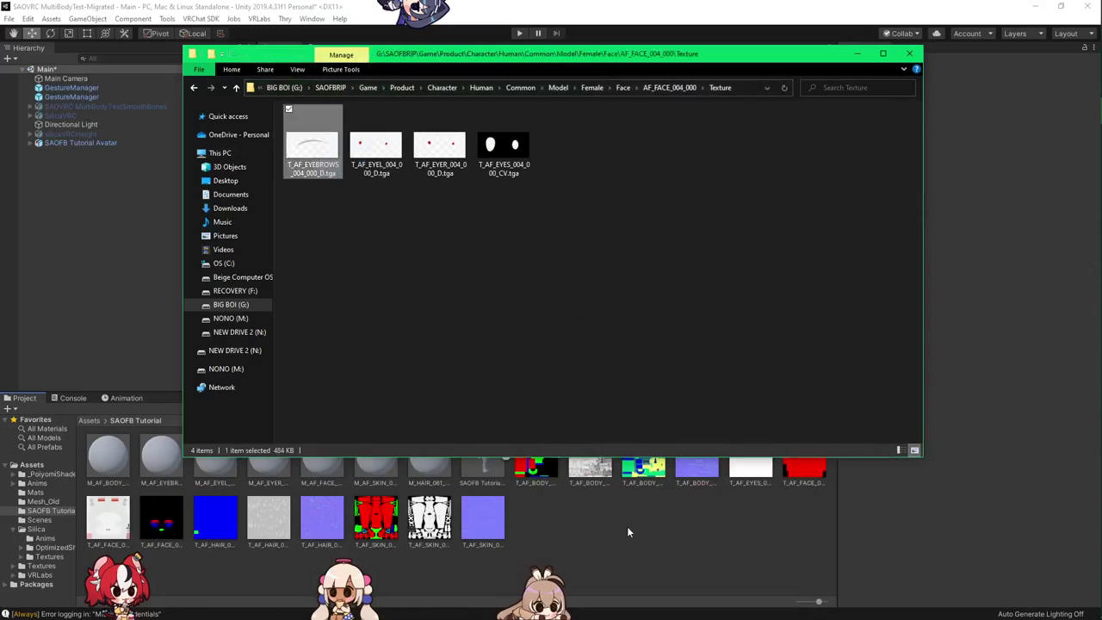
# Step: Go back to the Face folder in File Explorer and check the M_AF_FACE_042_000 material's textures in Blender
pyautogui.click(648, 89)
pyautogui.click(623, 87)
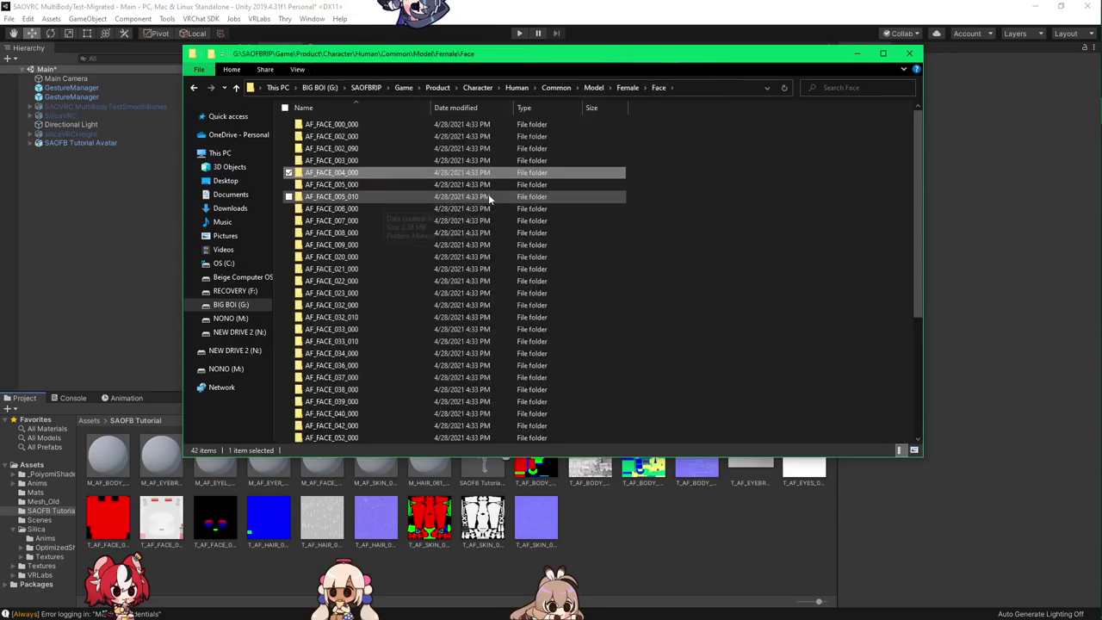
pyautogui.press('super+Tab')
pyautogui.click(392, 145)
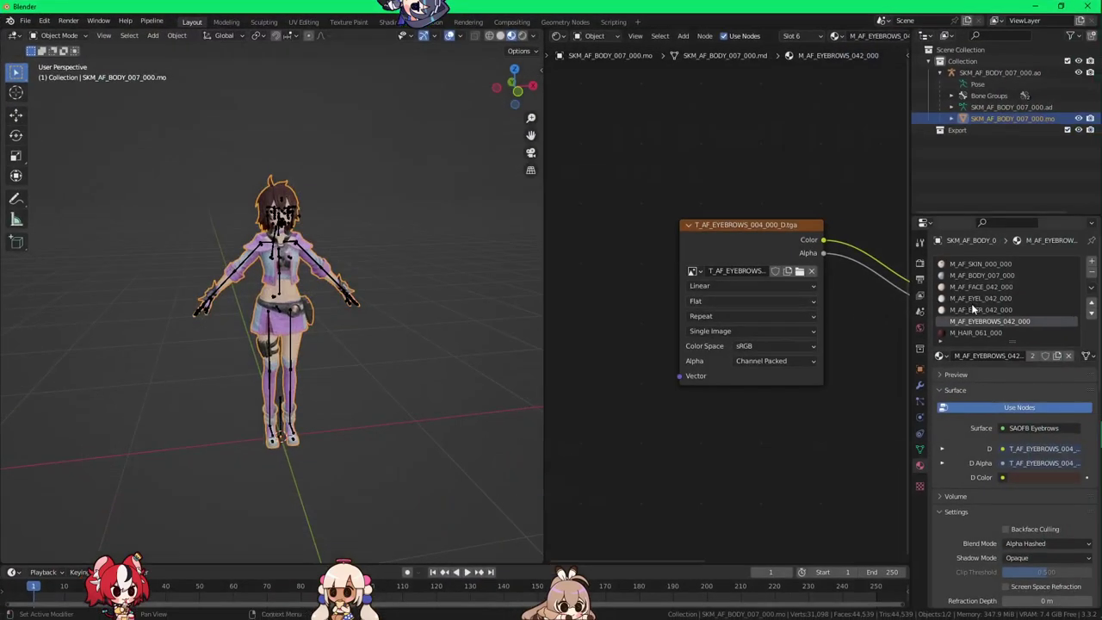
pyautogui.click(979, 288)
pyautogui.hotkey('alt', 'Tab')
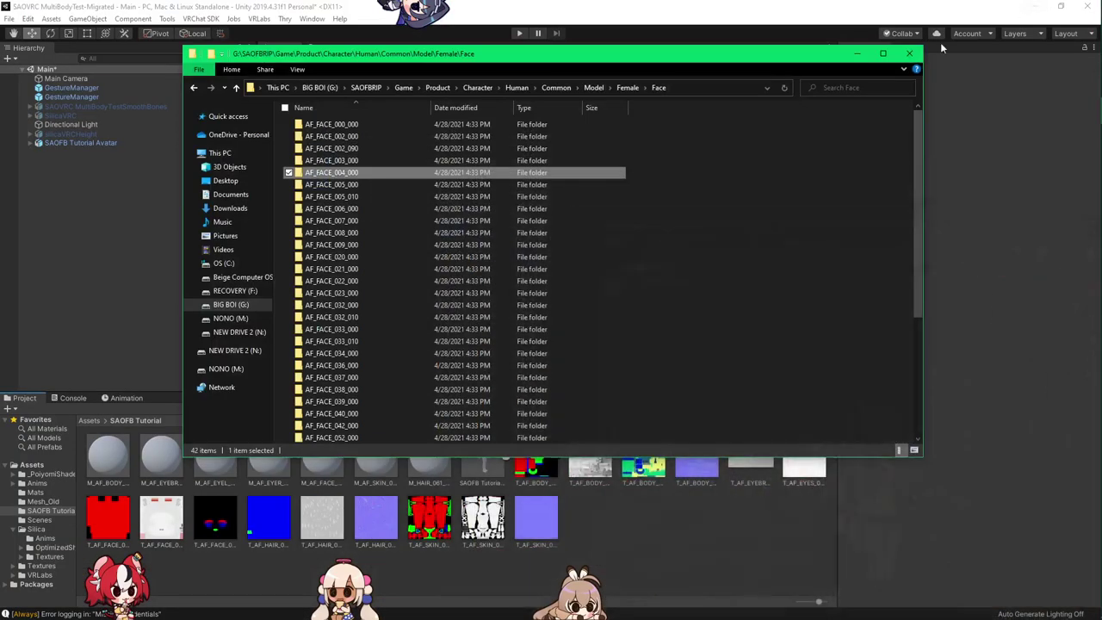
# Step: Check the face textures already in Unity's SAOFB Tutorial folder, and return to File Explorer
pyautogui.click(624, 526)
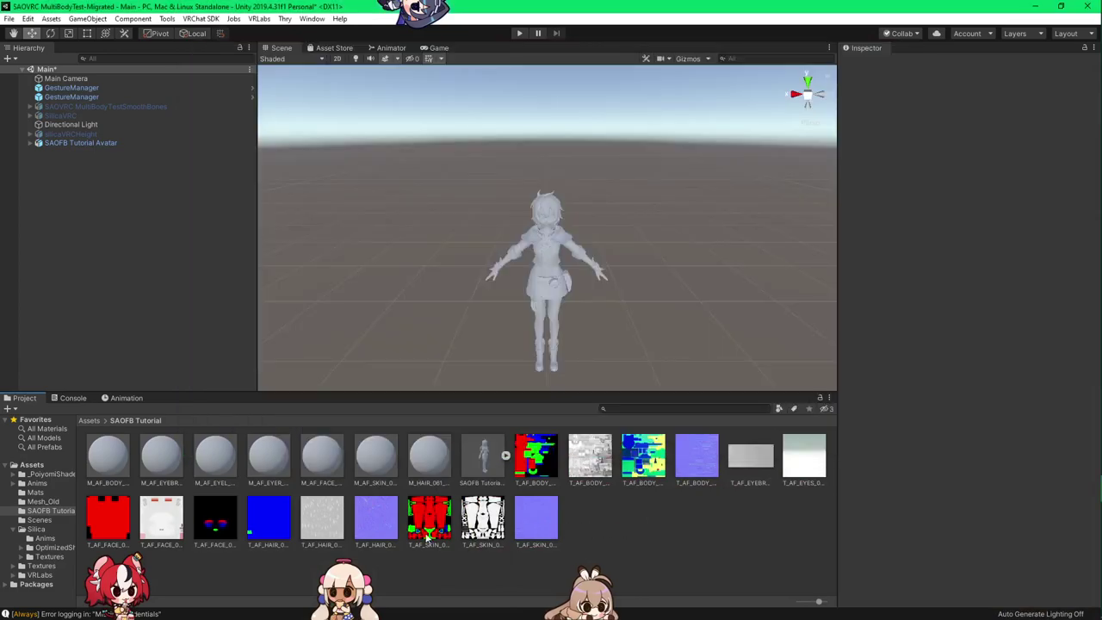
pyautogui.click(159, 521)
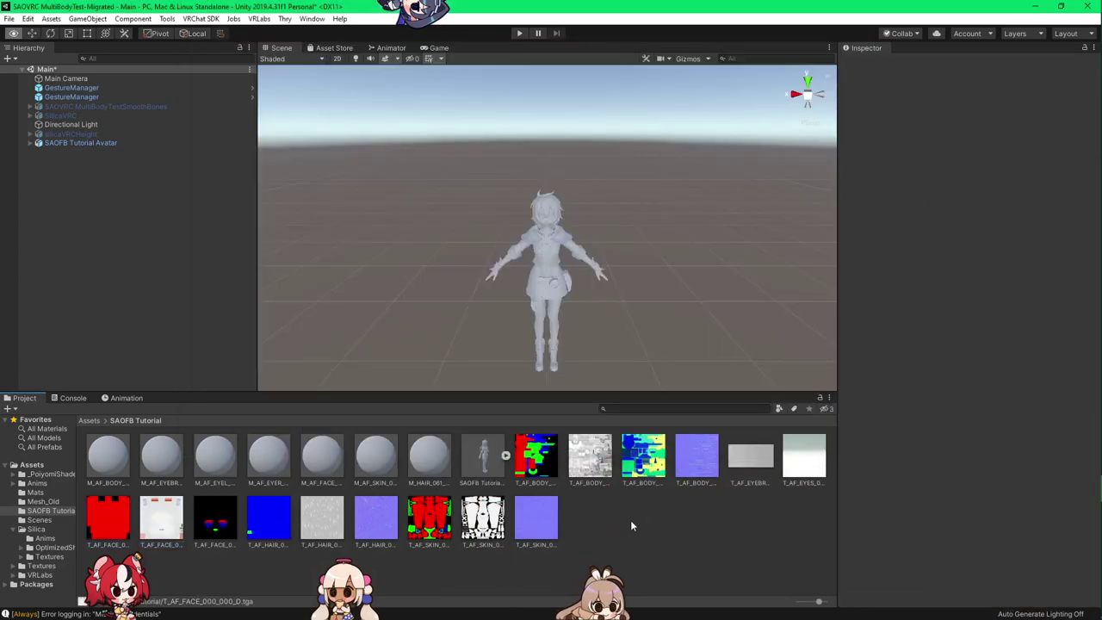
pyautogui.hotkey('alt', 'Tab')
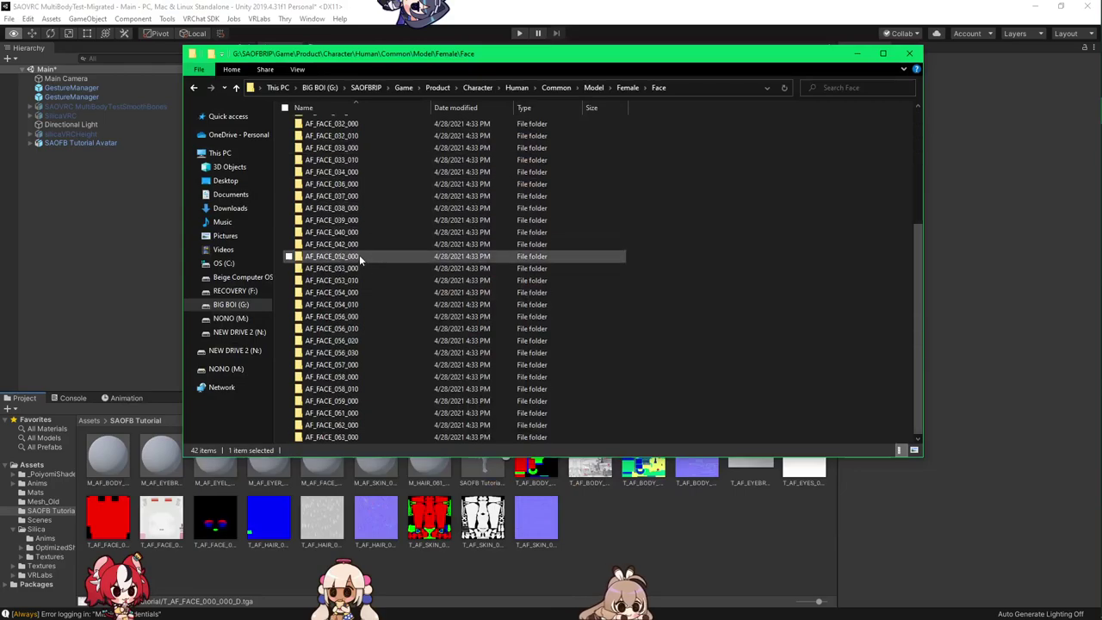
# Step: Import T_AF_EYEL_042_000_D, T_AF_EYER_042_000_D and T_AF_EYES_042_000_CV from AF_FACE_042_000's Texture folder into Unity's SAOFB Tutorial folder
pyautogui.scroll(-5, 361, 250)
pyautogui.doubleClick(332, 256)
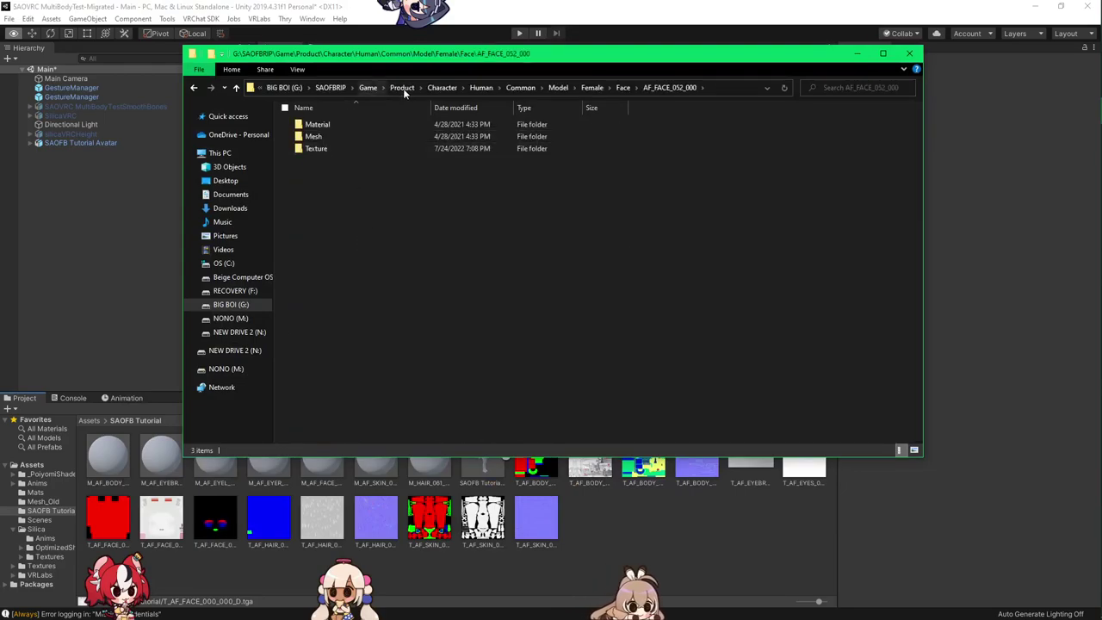
pyautogui.click(624, 87)
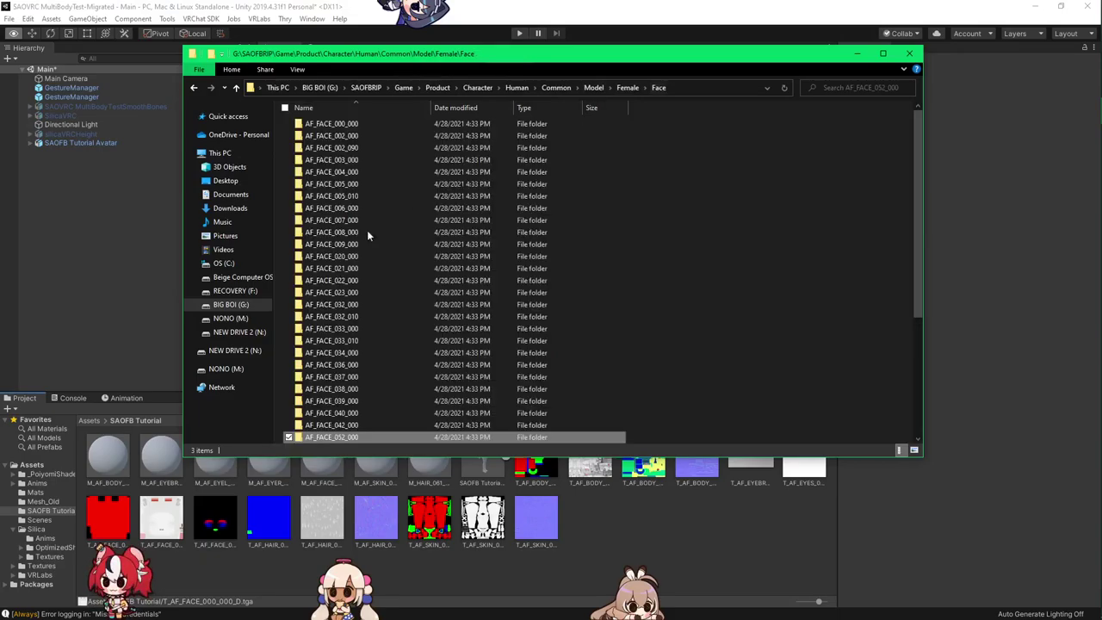
pyautogui.doubleClick(353, 423)
pyautogui.doubleClick(376, 148)
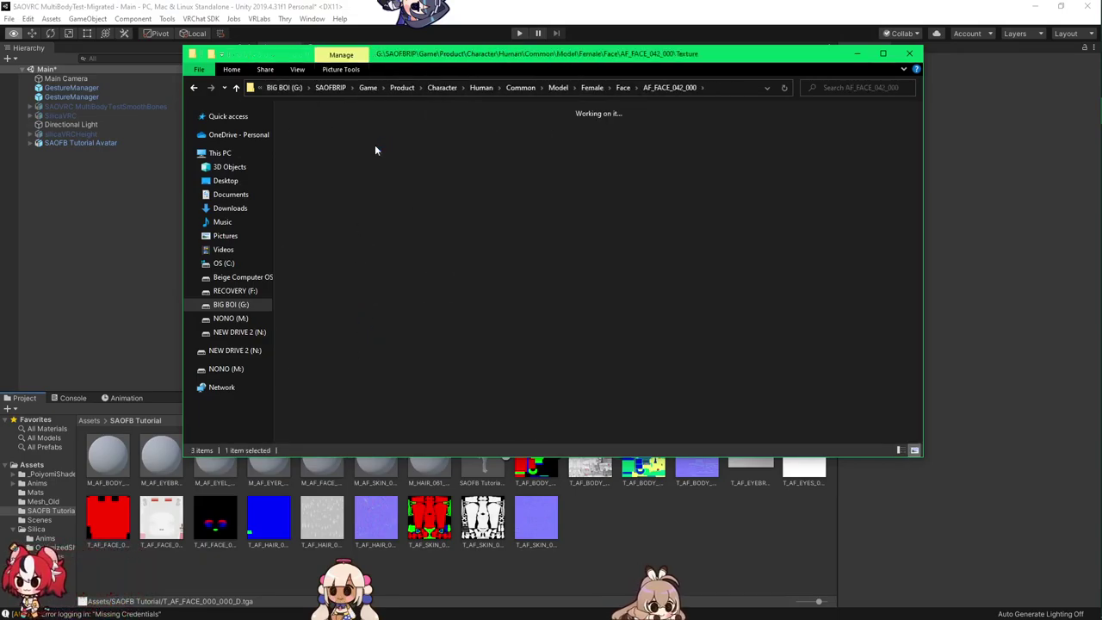
pyautogui.moveTo(317, 209); pyautogui.dragTo(506, 156)
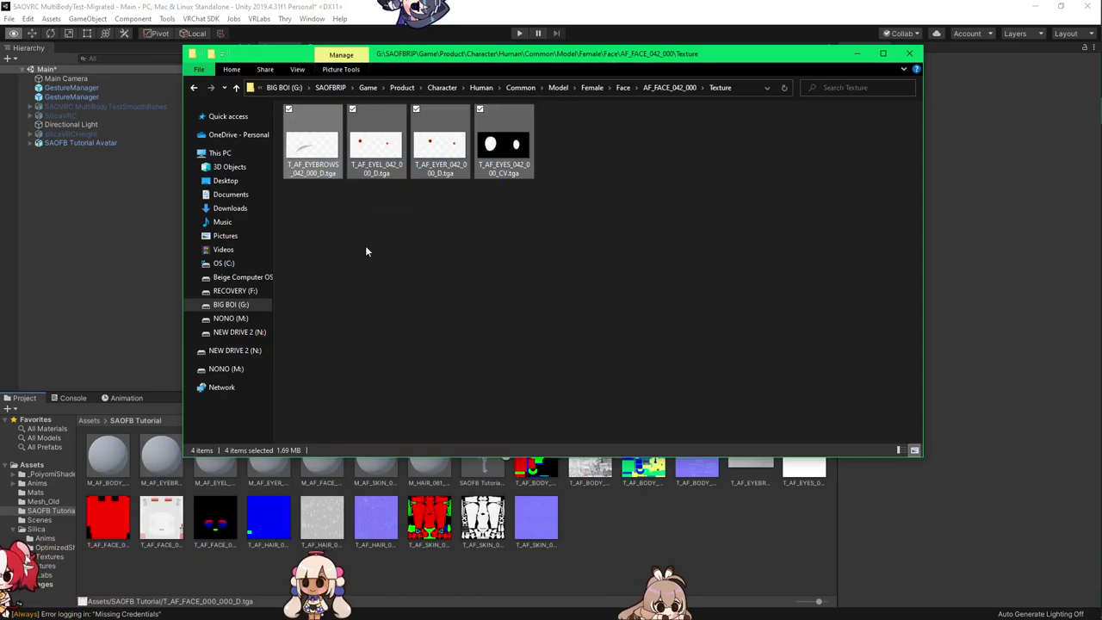
pyautogui.moveTo(371, 232); pyautogui.dragTo(605, 529)
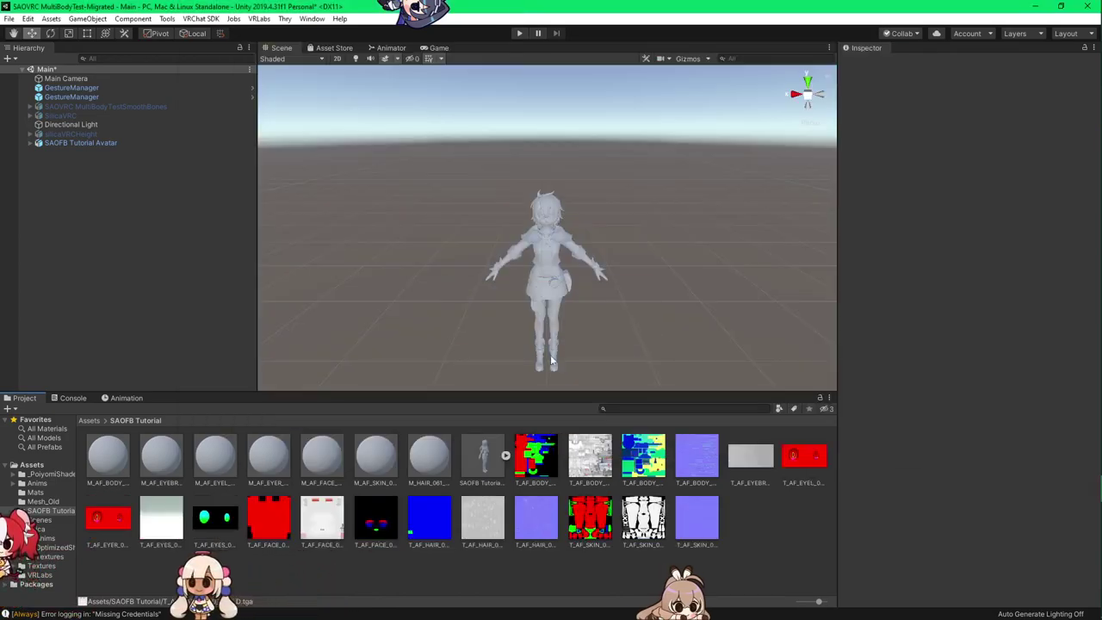
# Step: Examine the shader settings of the Silica folder's M_AF_BODY_007_000 material, and return to the SAOFB Tutorial folder
pyautogui.moveTo(582, 291); pyautogui.dragTo(598, 308, button='right')
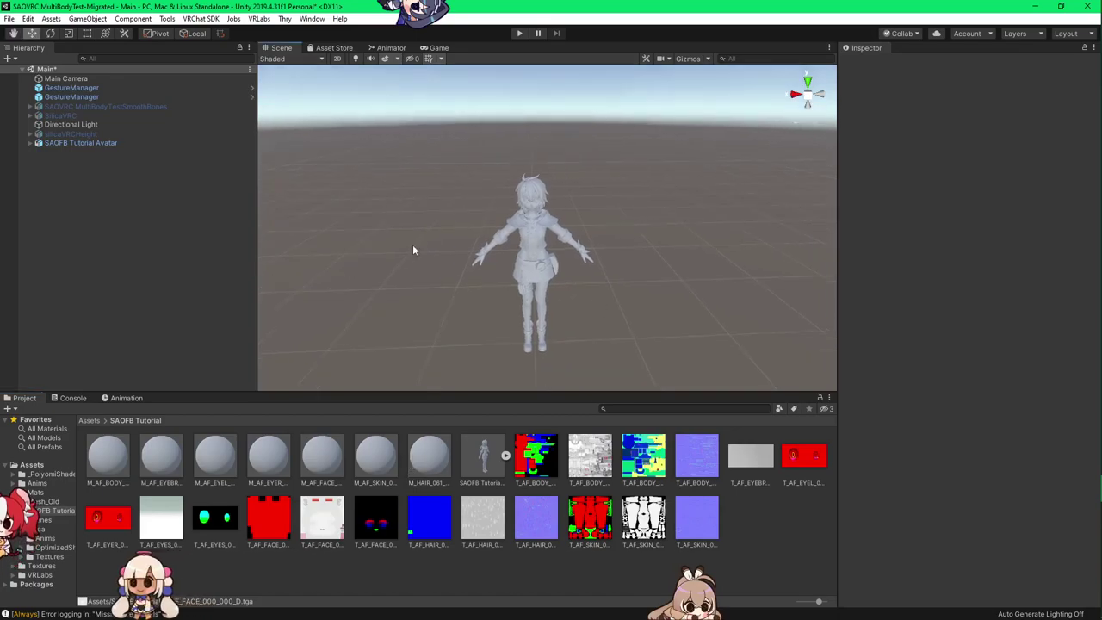
pyautogui.click(89, 135)
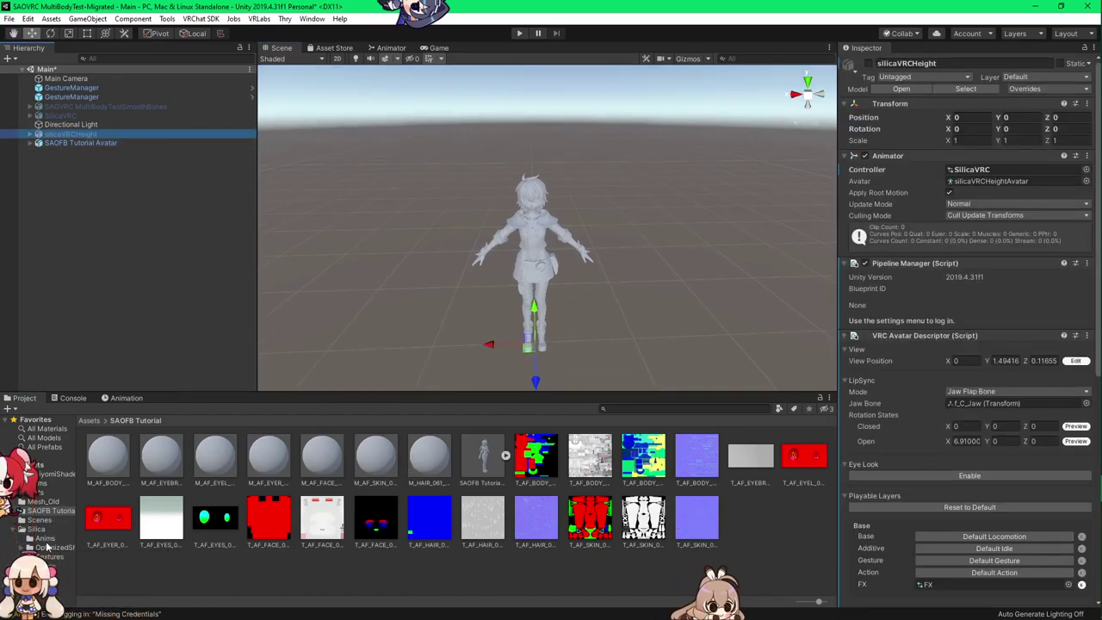
pyautogui.click(45, 529)
pyautogui.click(269, 476)
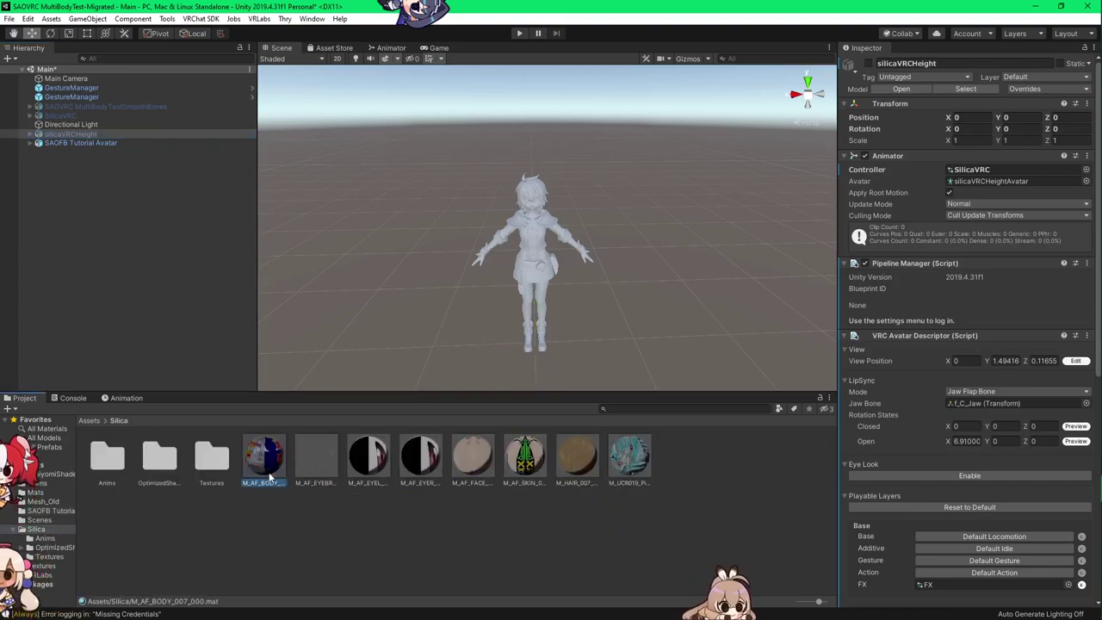
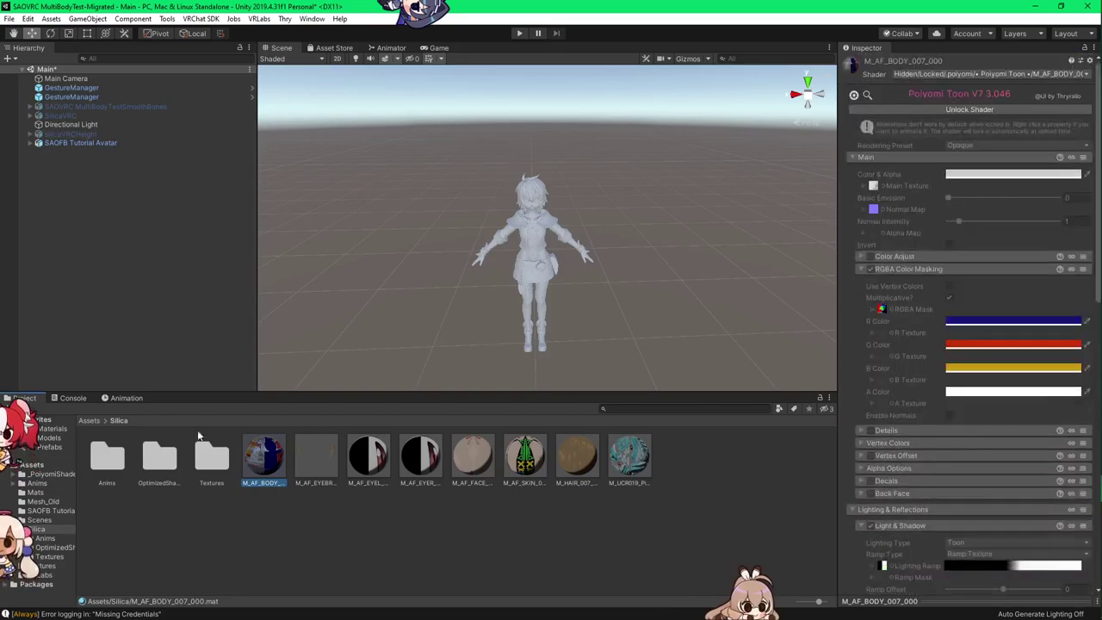
pyautogui.click(54, 512)
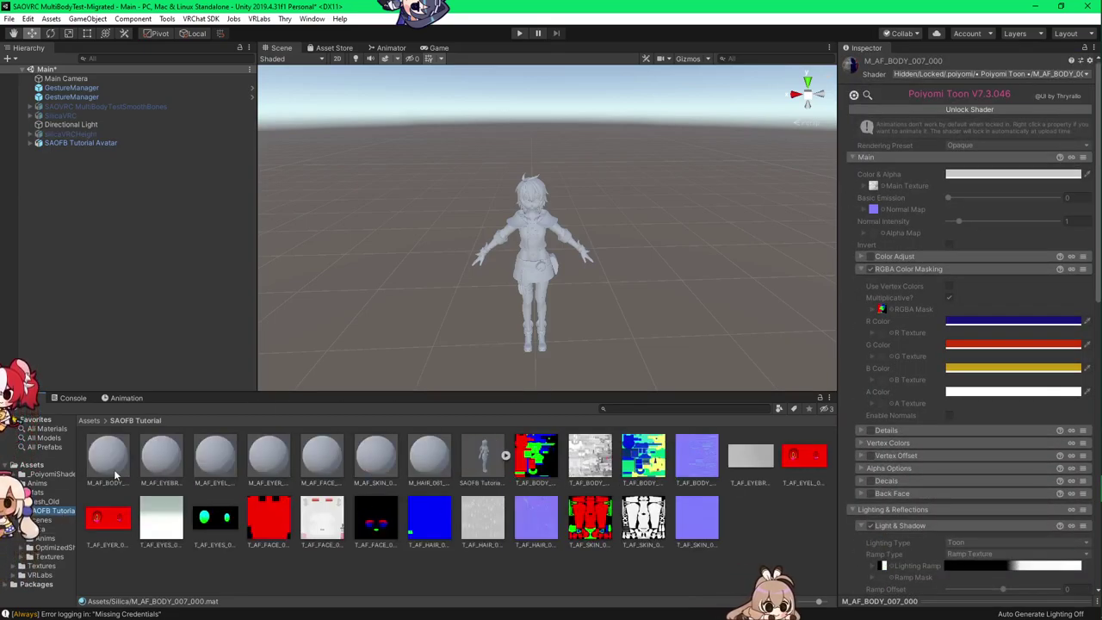
# Step: Set the shader of the SAOFB Tutorial folder's M_AF_BODY_007_000 material to Poiyomi Toon
pyautogui.click(117, 152)
pyautogui.click(118, 144)
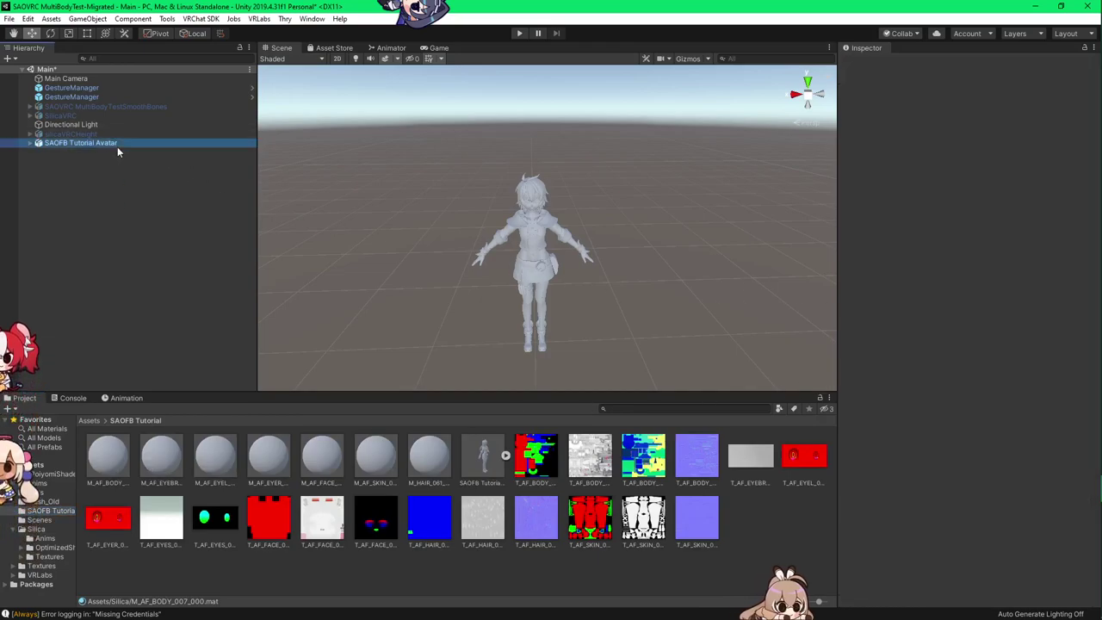
pyautogui.click(107, 456)
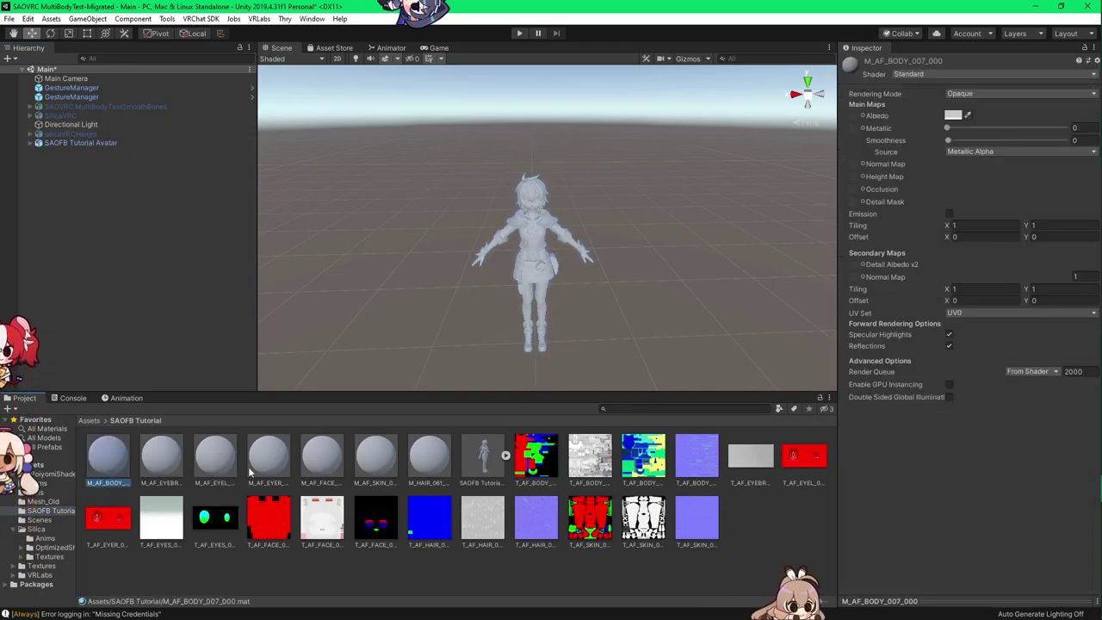
pyautogui.click(928, 74)
pyautogui.click(930, 113)
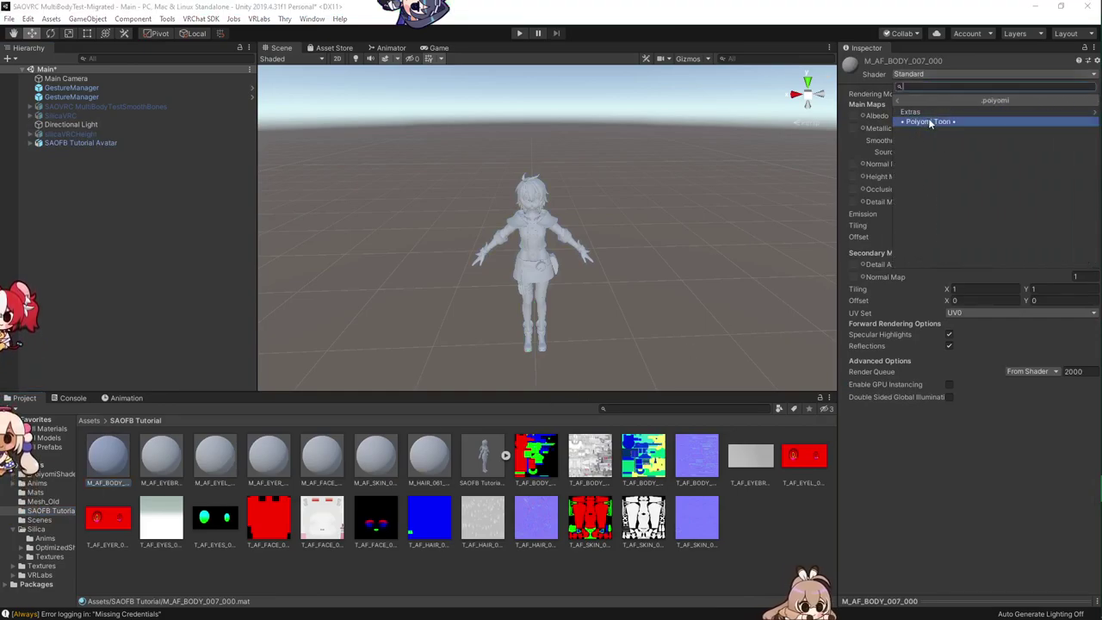
pyautogui.click(933, 120)
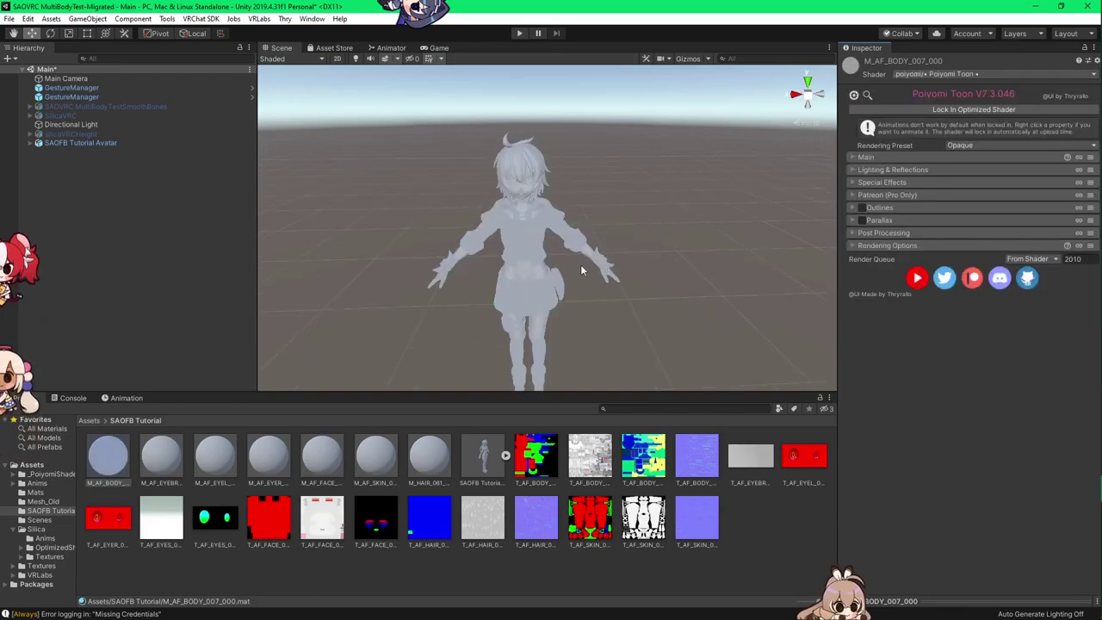
# Step: Assign the T_AF_BODY D texture as the Main Texture of the M_AF_BODY_007_000 material
pyautogui.scroll(6, 578, 270)
pyautogui.moveTo(578, 271); pyautogui.dragTo(843, 157, button='right')
pyautogui.press('a')
pyautogui.press('s')
pyautogui.press('d')
pyautogui.scroll(-2, 629, 241)
pyautogui.scroll(-4, 623, 236)
pyautogui.press('w')
pyautogui.click(864, 157)
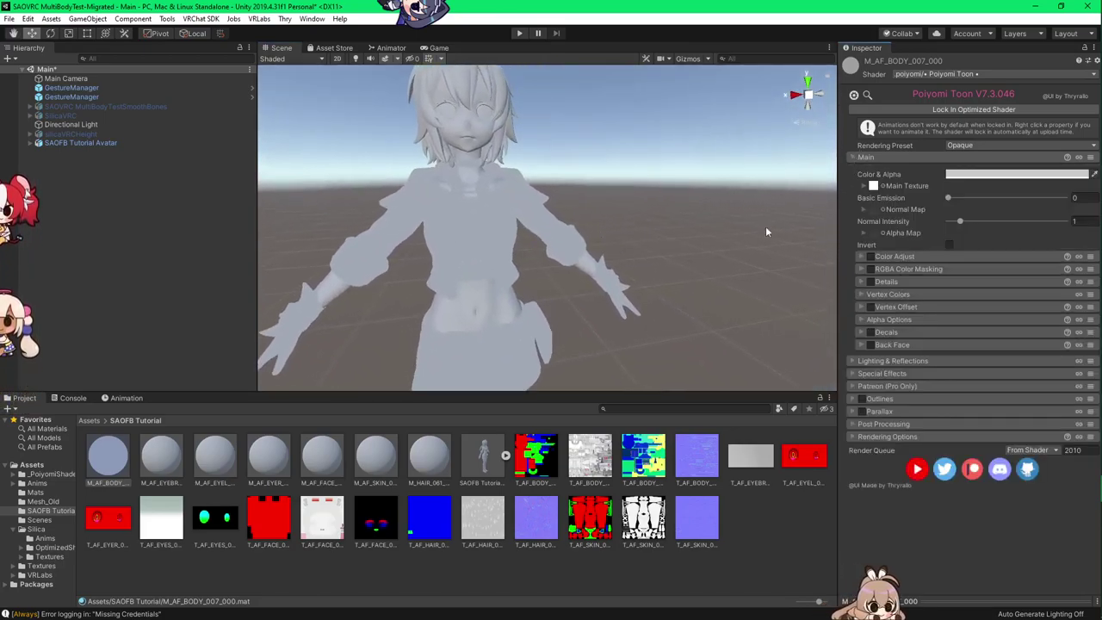
pyautogui.moveTo(616, 496); pyautogui.dragTo(919, 227)
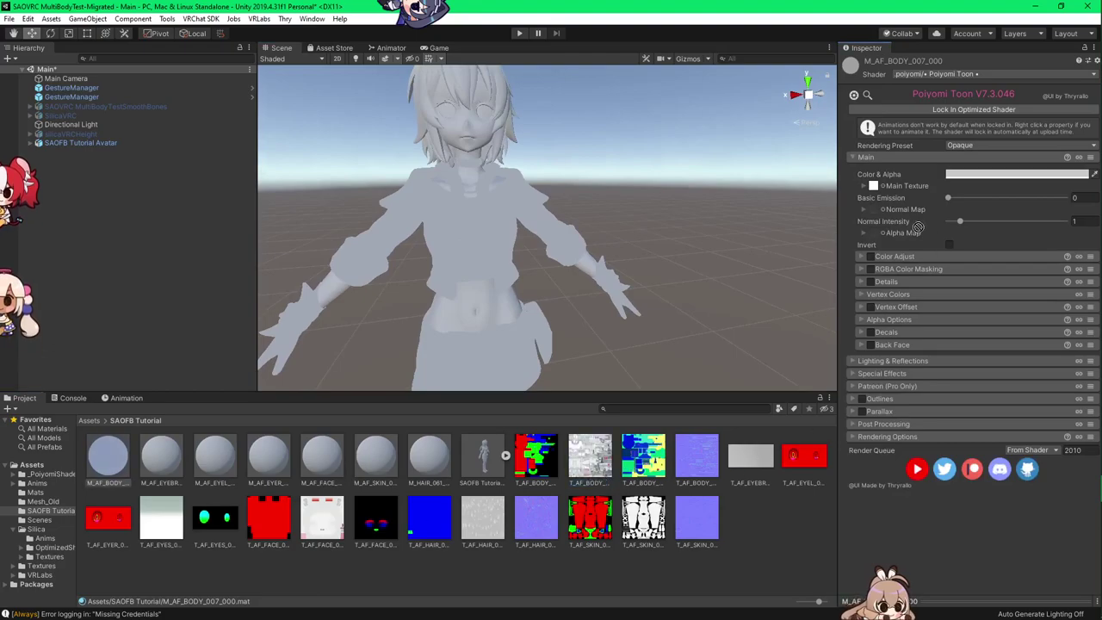
pyautogui.moveTo(879, 188); pyautogui.dragTo(879, 187)
# Step: Assign the T_AF_BODY N texture as the M_AF_BODY_007_000 material's Normal Map and view the avatar's body
pyautogui.moveTo(687, 236); pyautogui.dragTo(676, 281, button='right')
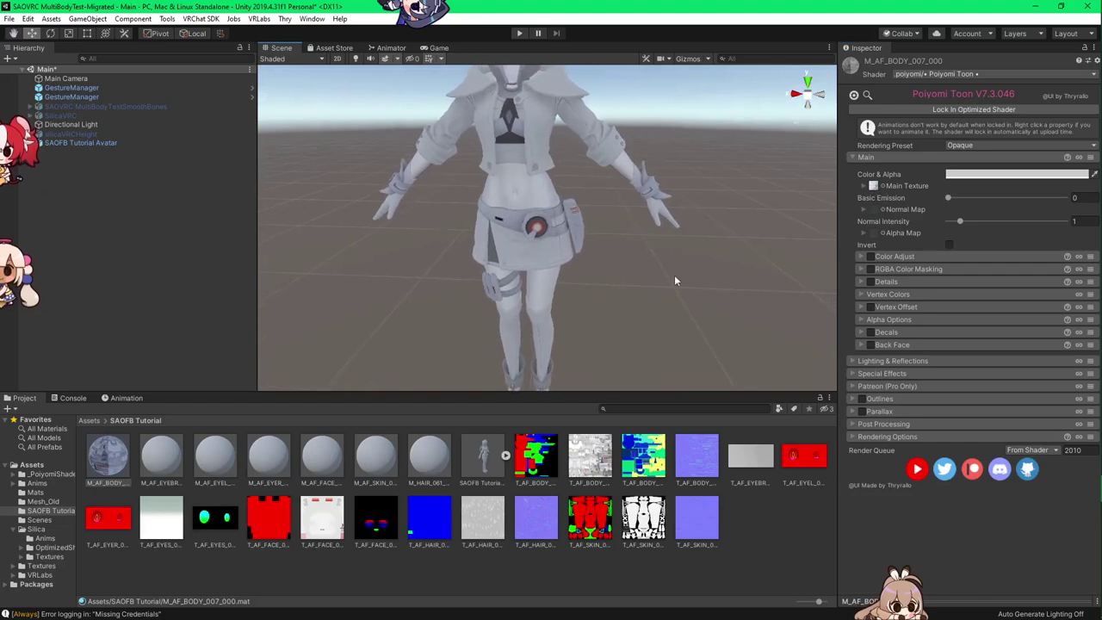
pyautogui.moveTo(694, 465); pyautogui.dragTo(882, 255)
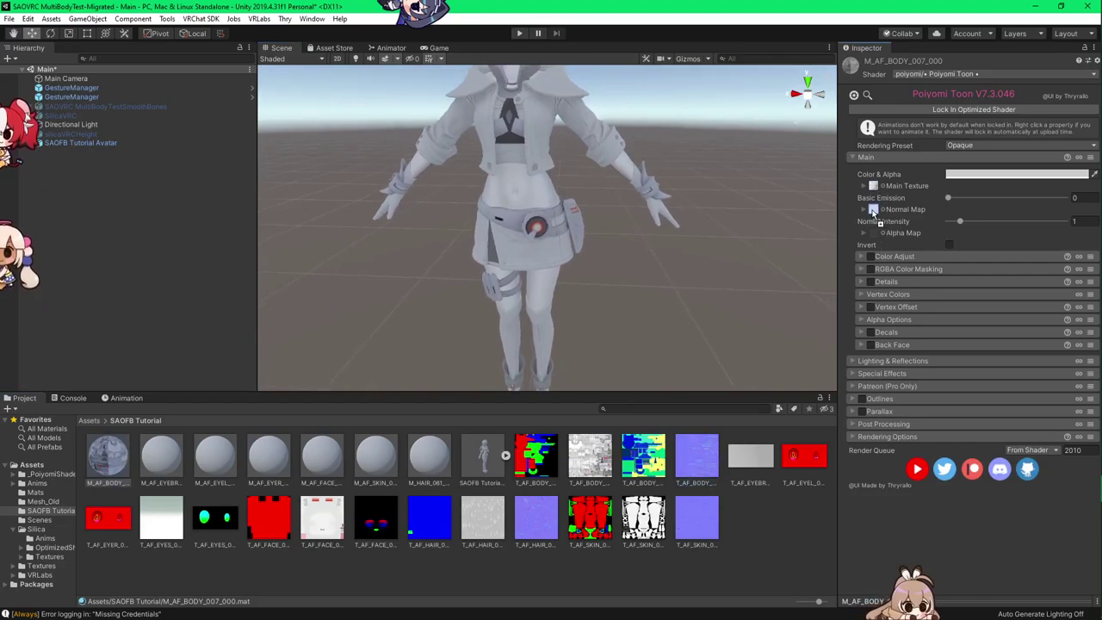
pyautogui.moveTo(874, 214); pyautogui.dragTo(875, 216)
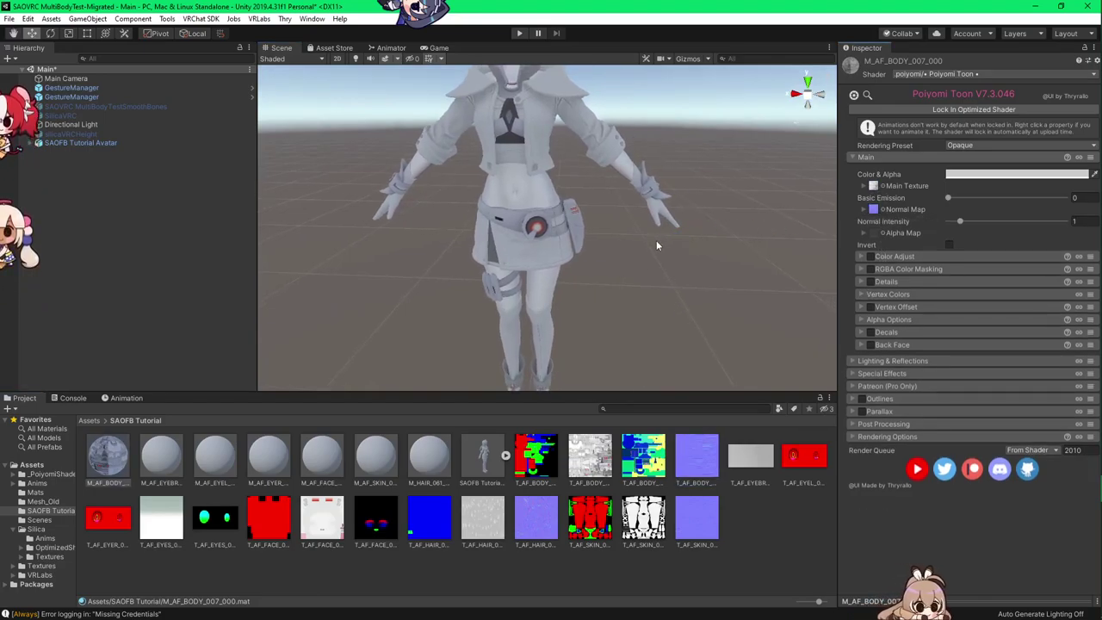
pyautogui.moveTo(657, 241); pyautogui.dragTo(700, 243, button='right')
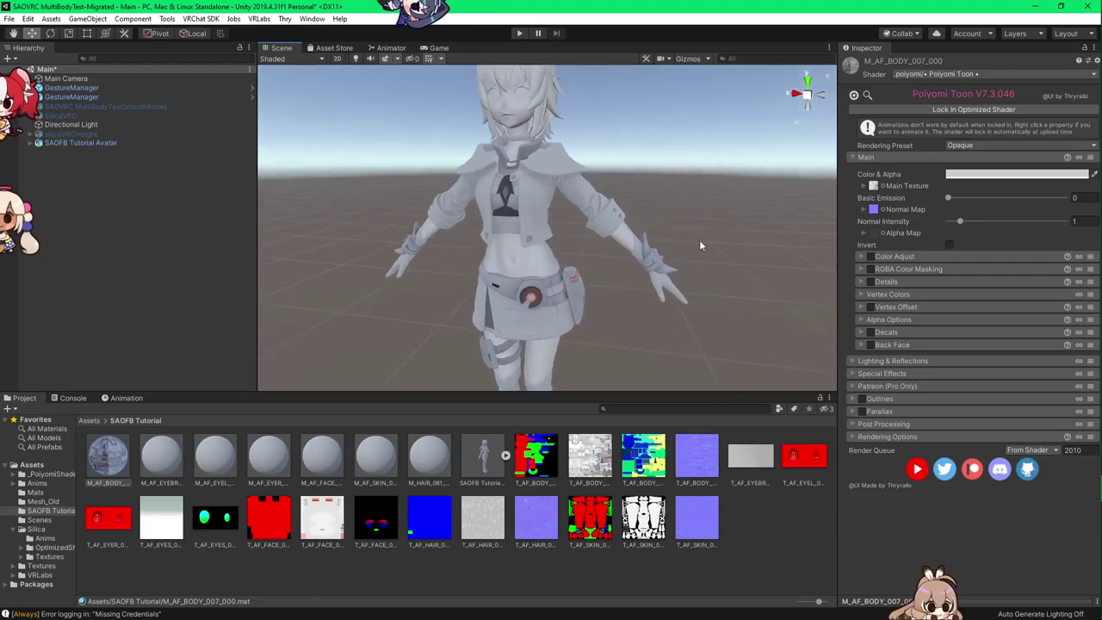
# Step: Enable multiplicative RGBA Color Masking on the M_AF_BODY_007_000 material, using the T_AF_BODY CV texture as the RGBA Mask
pyautogui.click(871, 268)
pyautogui.click(892, 268)
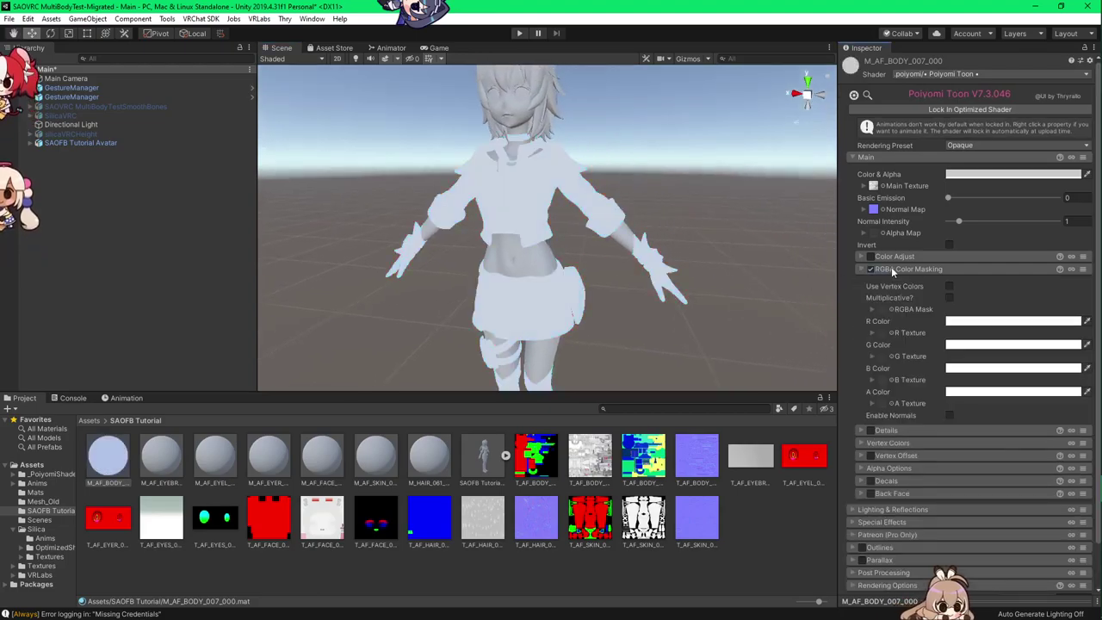
pyautogui.moveTo(538, 462); pyautogui.dragTo(816, 455)
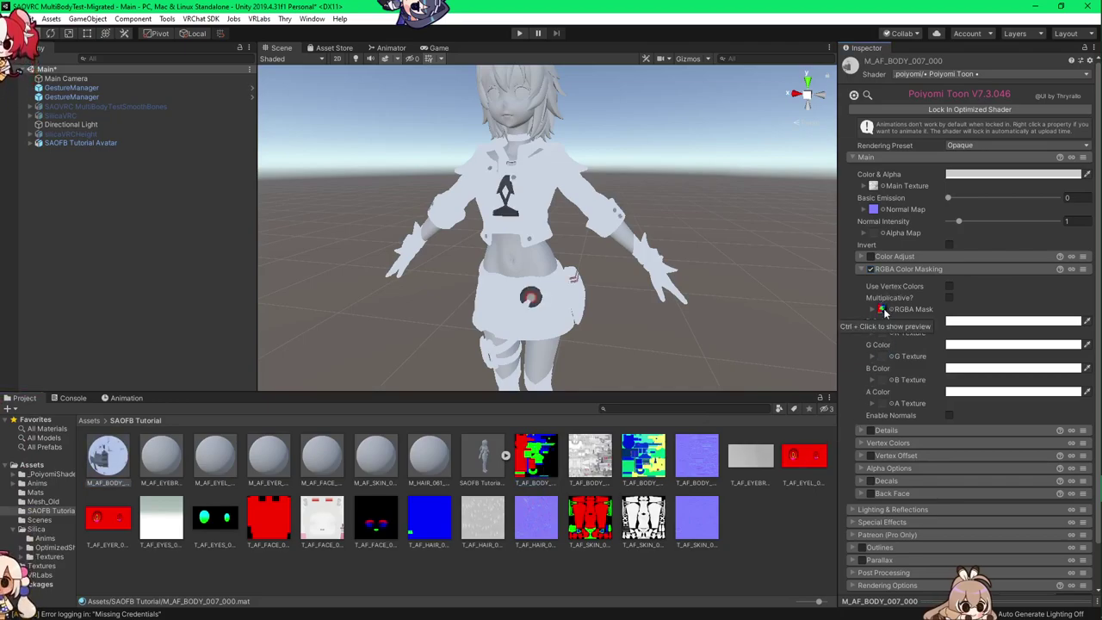
pyautogui.moveTo(803, 314); pyautogui.dragTo(772, 328, button='right')
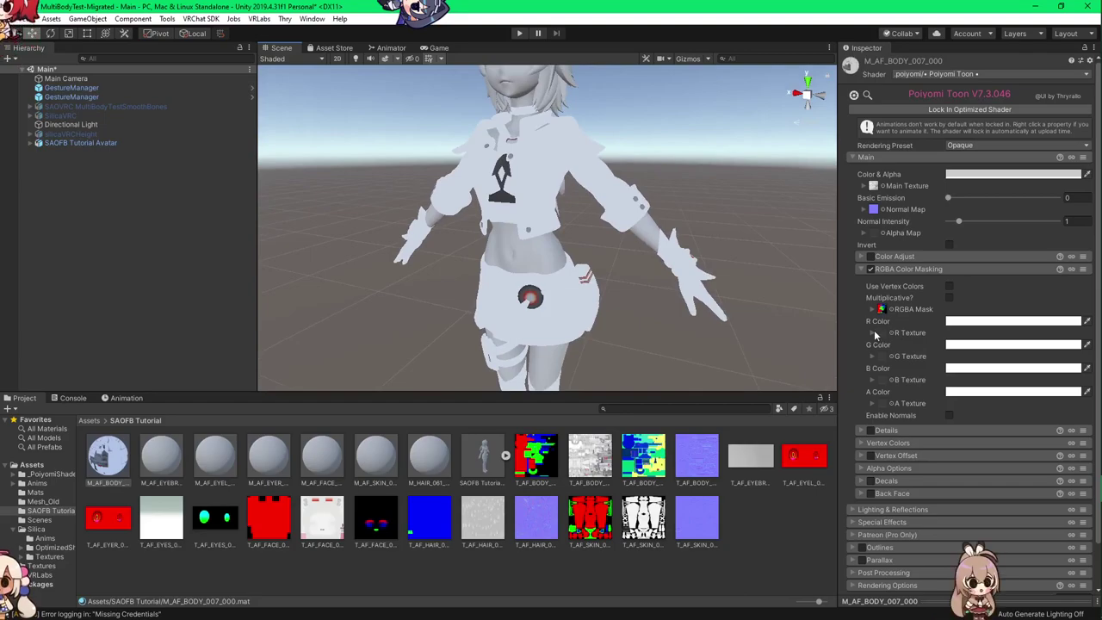
pyautogui.click(948, 297)
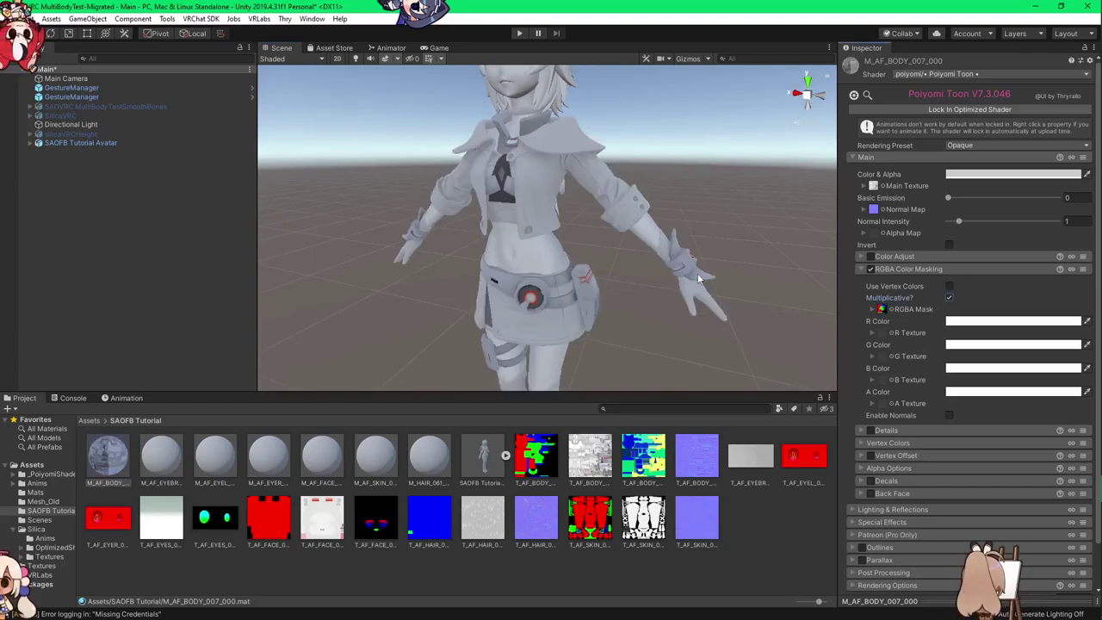
pyautogui.moveTo(531, 272); pyautogui.dragTo(585, 276, button='right')
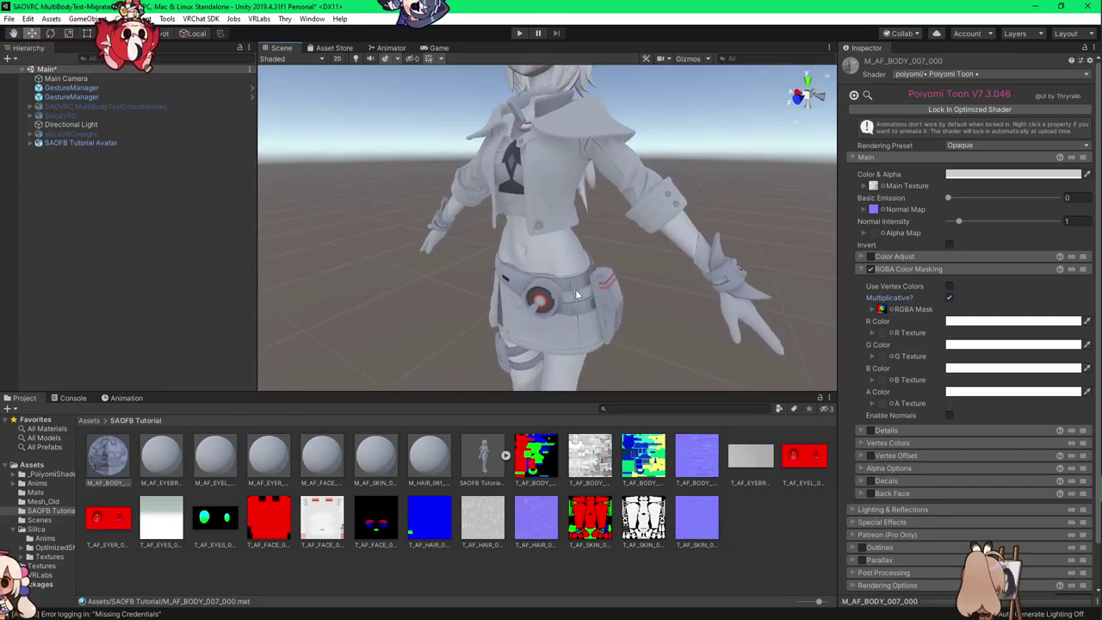
# Step: Switch to Blender and bring up the shader nodes of the M_AF_BODY_007_000 material
pyautogui.hotkey('alt', 'Tab')
pyautogui.click(538, 146)
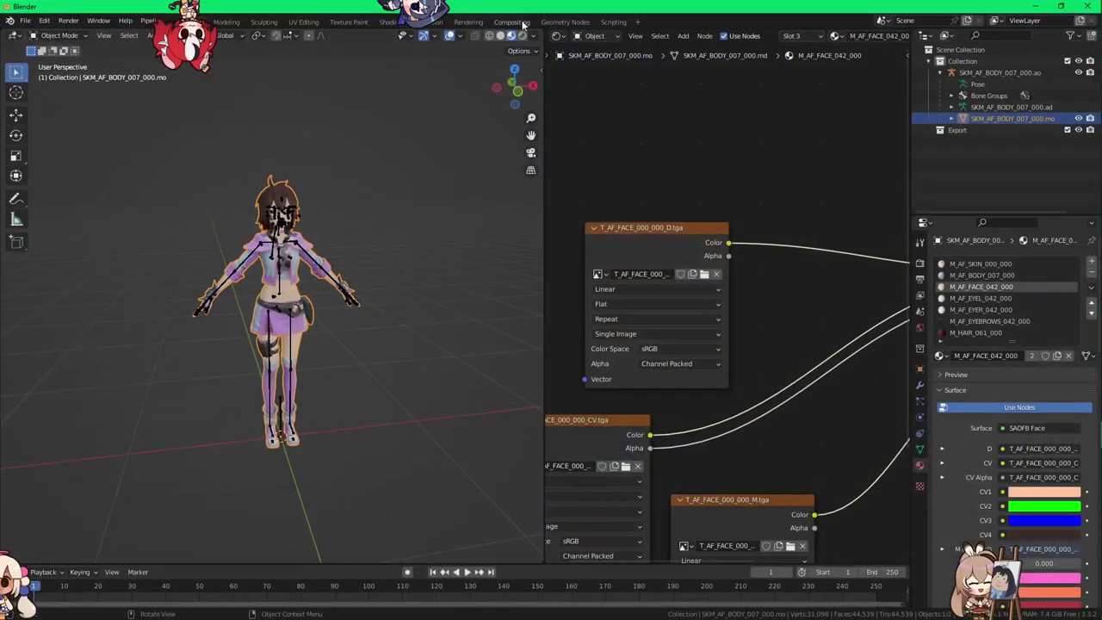
pyautogui.moveTo(532, 12); pyautogui.dragTo(547, 56)
pyautogui.scroll(-2, 749, 350)
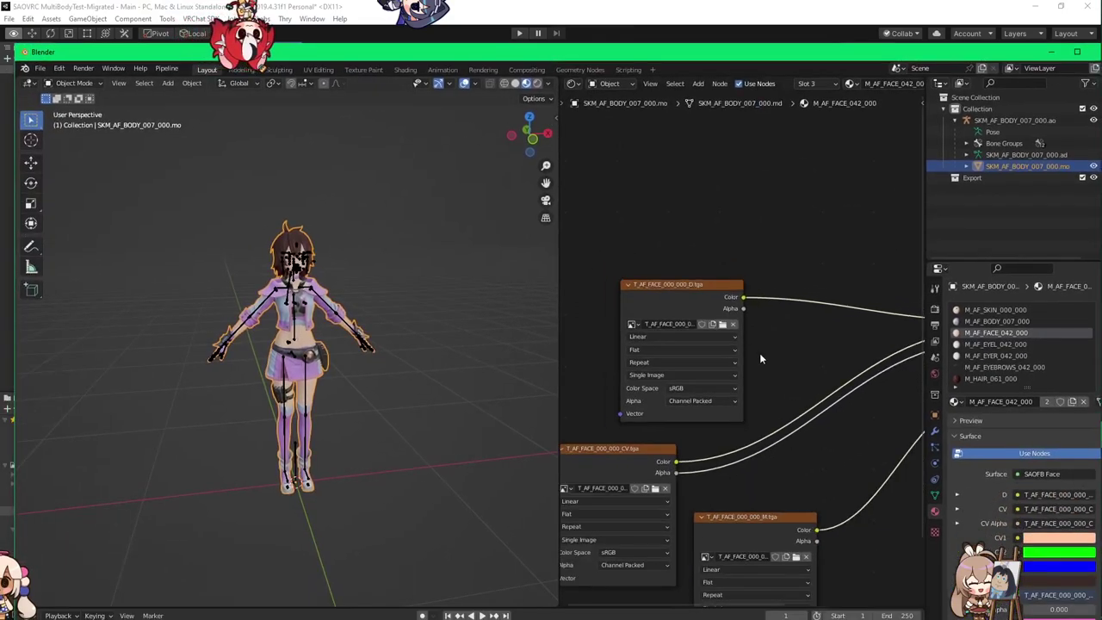
pyautogui.moveTo(760, 354); pyautogui.dragTo(682, 317, button='middle')
pyautogui.click(991, 321)
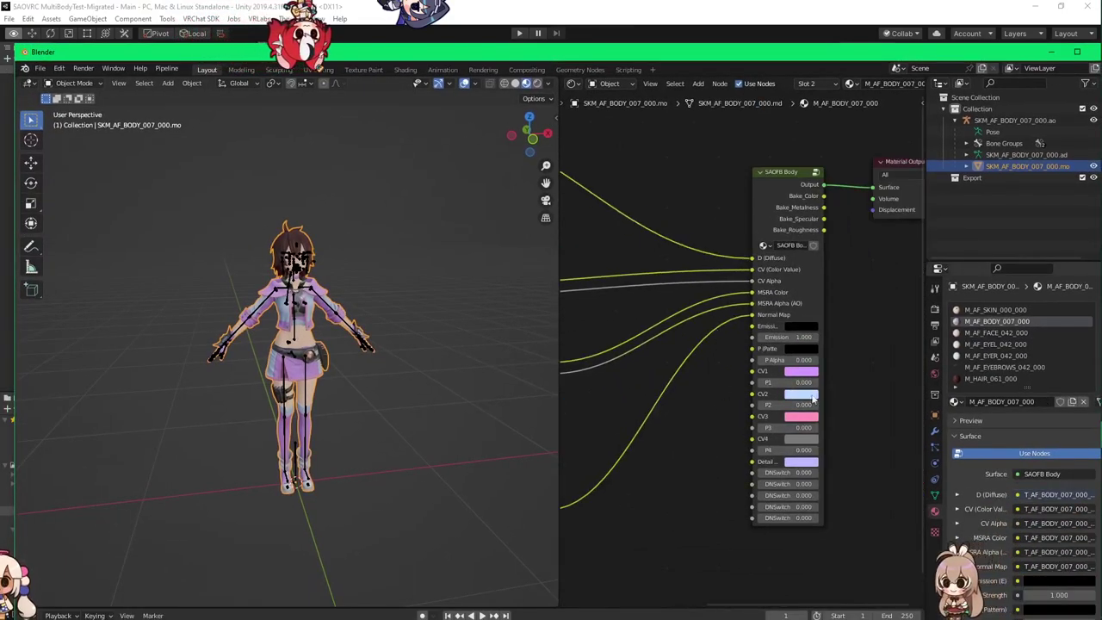
# Step: Copy the hex code of the SAOFB Body node's CV1 colour, D69AFF, in Blender and return to Unity
pyautogui.moveTo(743, 57); pyautogui.dragTo(0, 0)
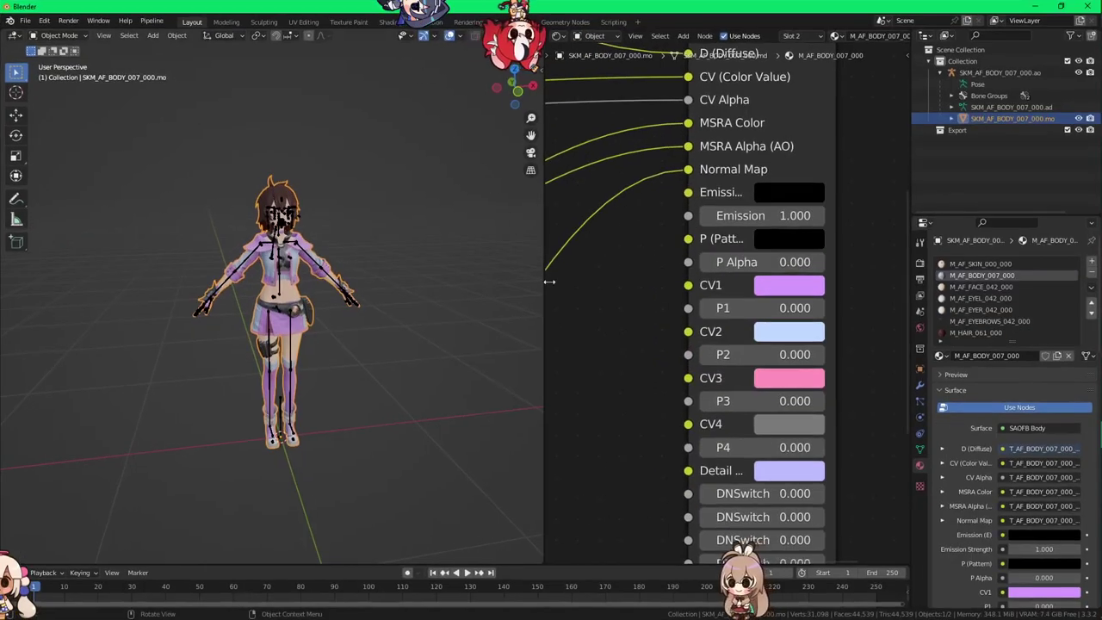
pyautogui.keyDown('shift'); pyautogui.scroll(-1, 797, 290); pyautogui.keyUp('shift')
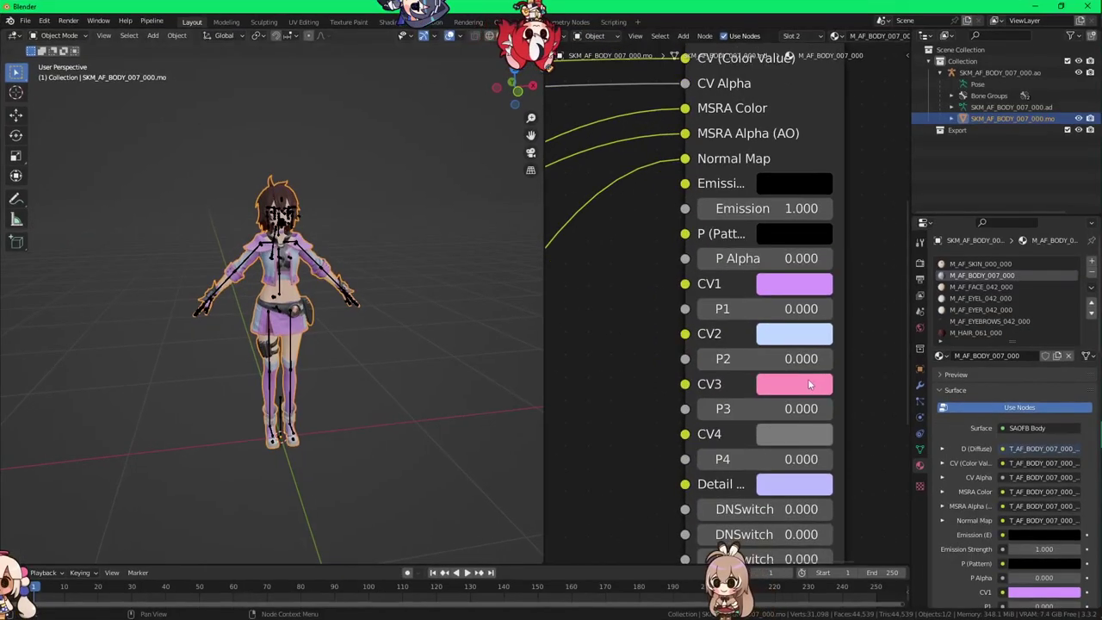
pyautogui.click(796, 290)
pyautogui.scroll(-1, 575, 384)
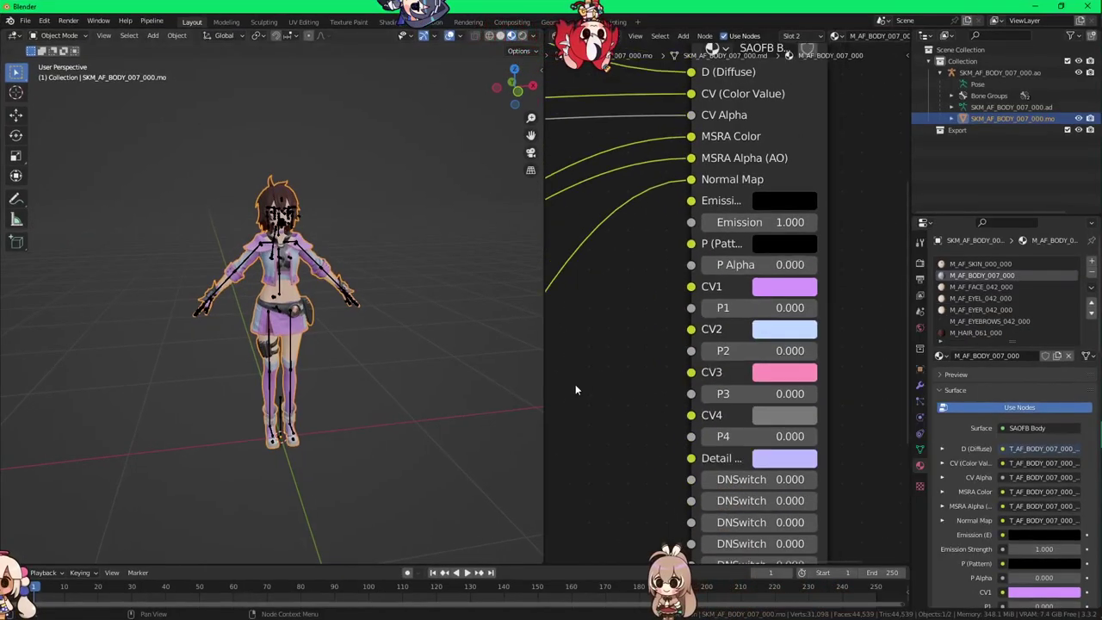
pyautogui.click(787, 290)
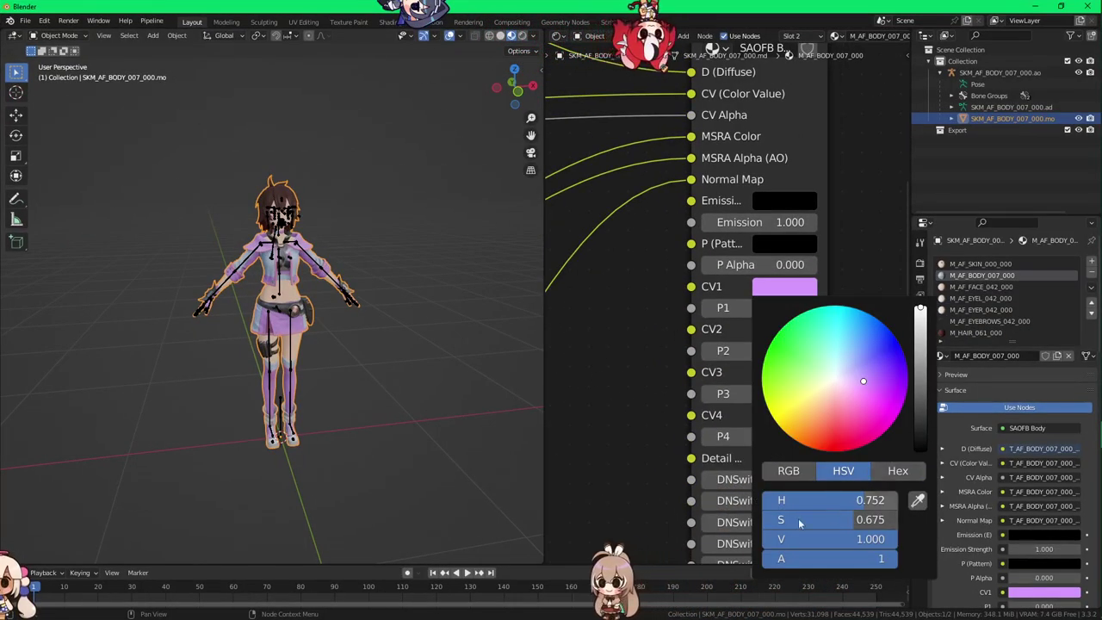
pyautogui.click(900, 472)
pyautogui.click(859, 501)
pyautogui.hotkey('ctrl', 'c')
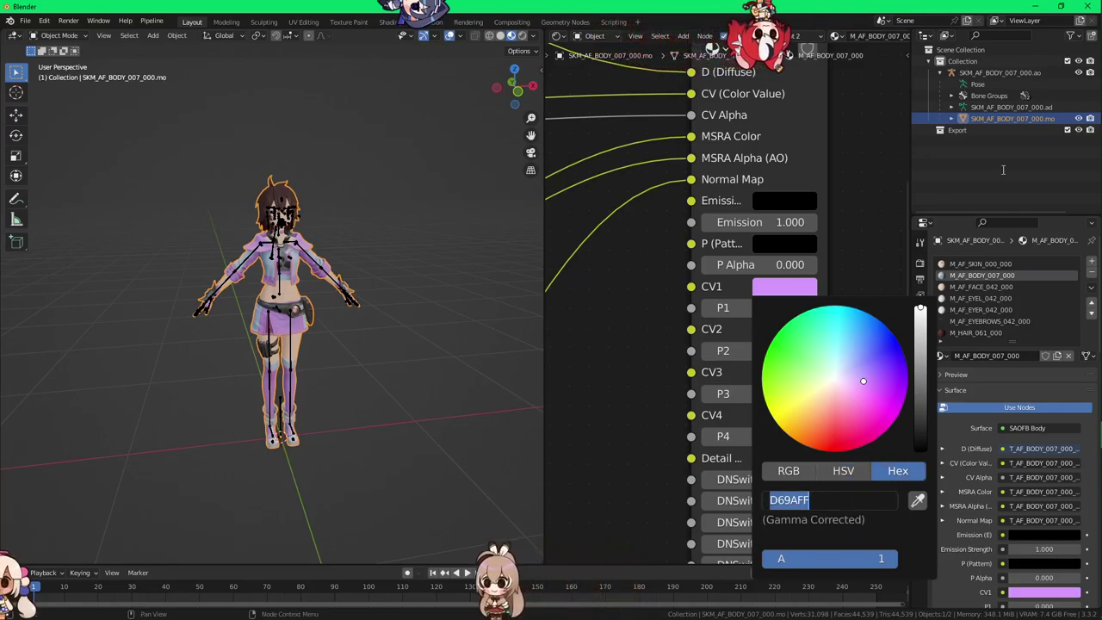
pyautogui.press('Return')
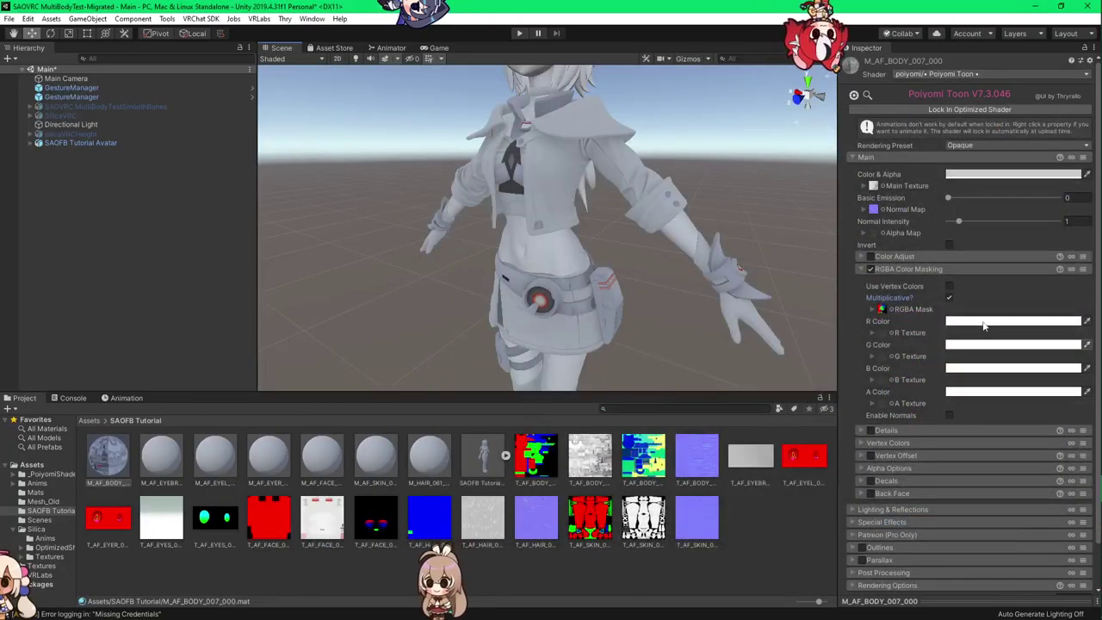
# Step: Set the R Color of the M_AF_BODY_007_000 material's RGBA Color Masking to D69AFF and view the jacket from the side
pyautogui.click(964, 322)
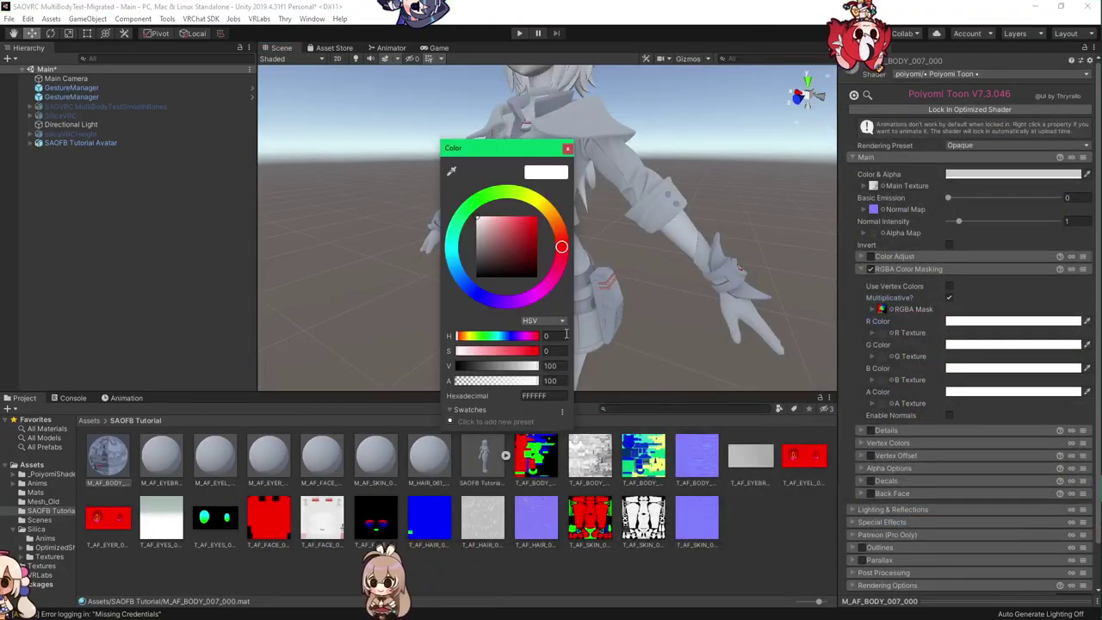
pyautogui.hotkey('ctrl', 'v')
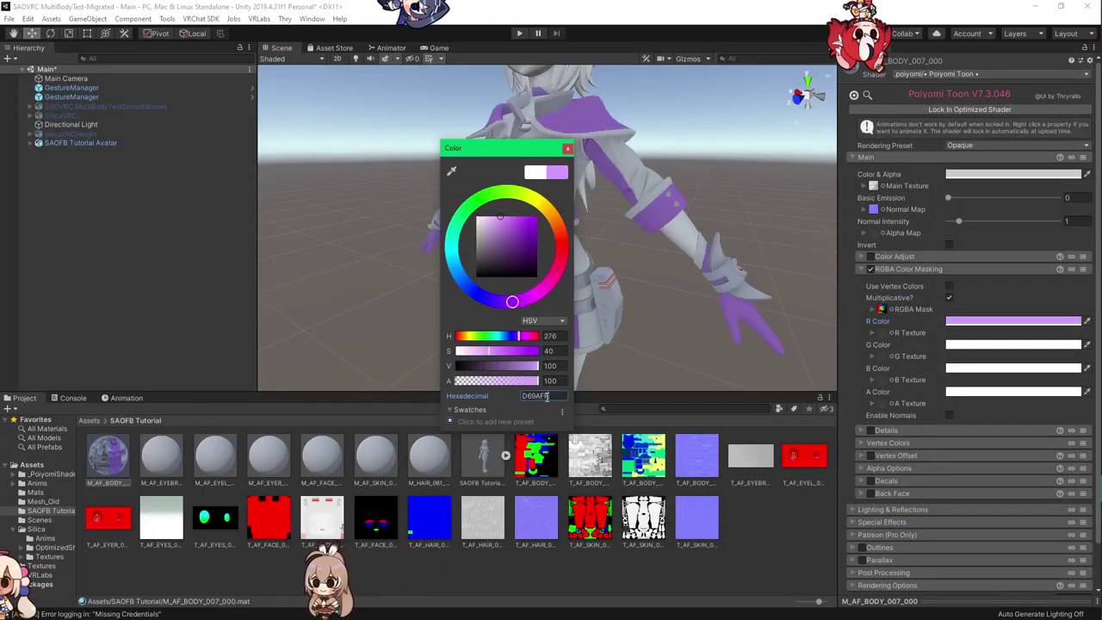
pyautogui.click(567, 149)
pyautogui.keyDown('alt'); pyautogui.moveTo(602, 236); pyautogui.dragTo(521, 194); pyautogui.keyUp('alt')
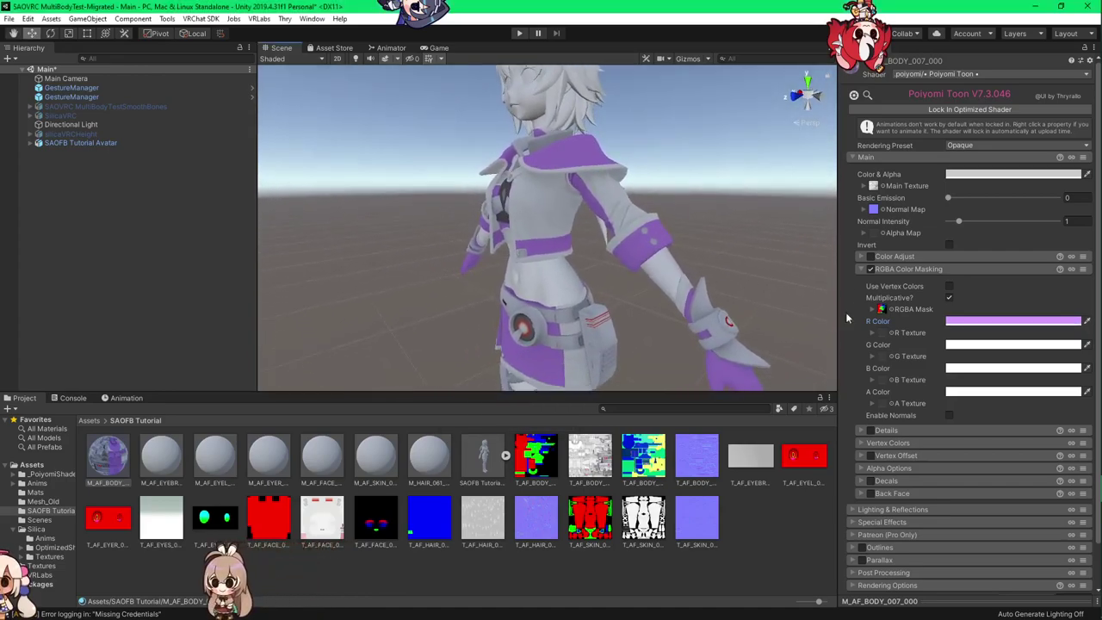
# Step: Copy the CV2 colour's hex code from Blender and set the body material's G Color in Unity to BED8FF
pyautogui.click(962, 345)
pyautogui.hotkey('alt', 'Tab')
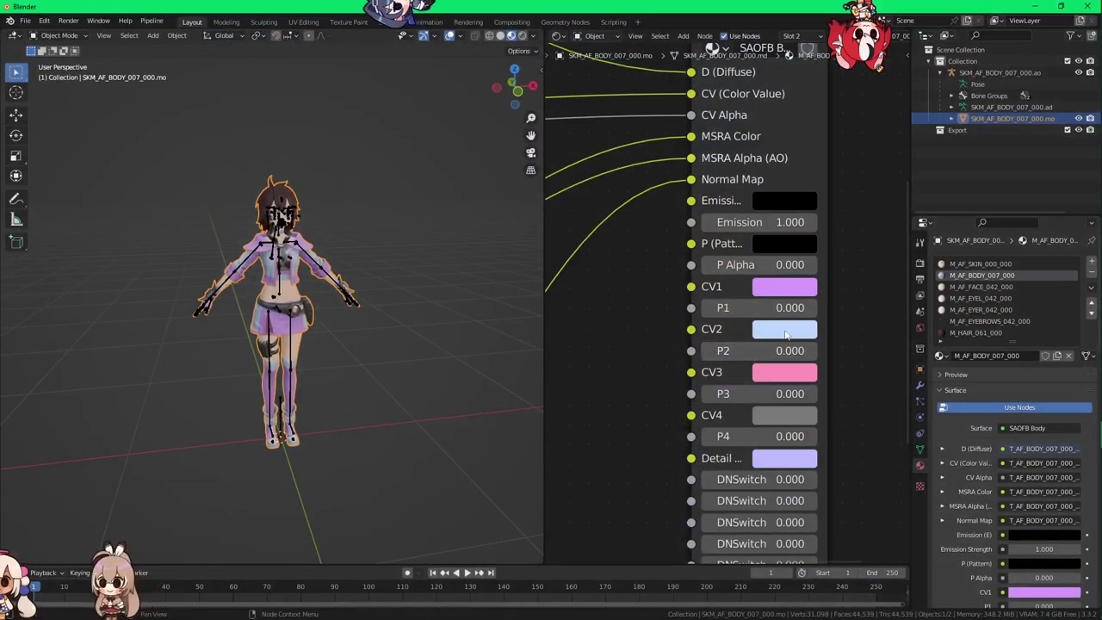
pyautogui.click(785, 332)
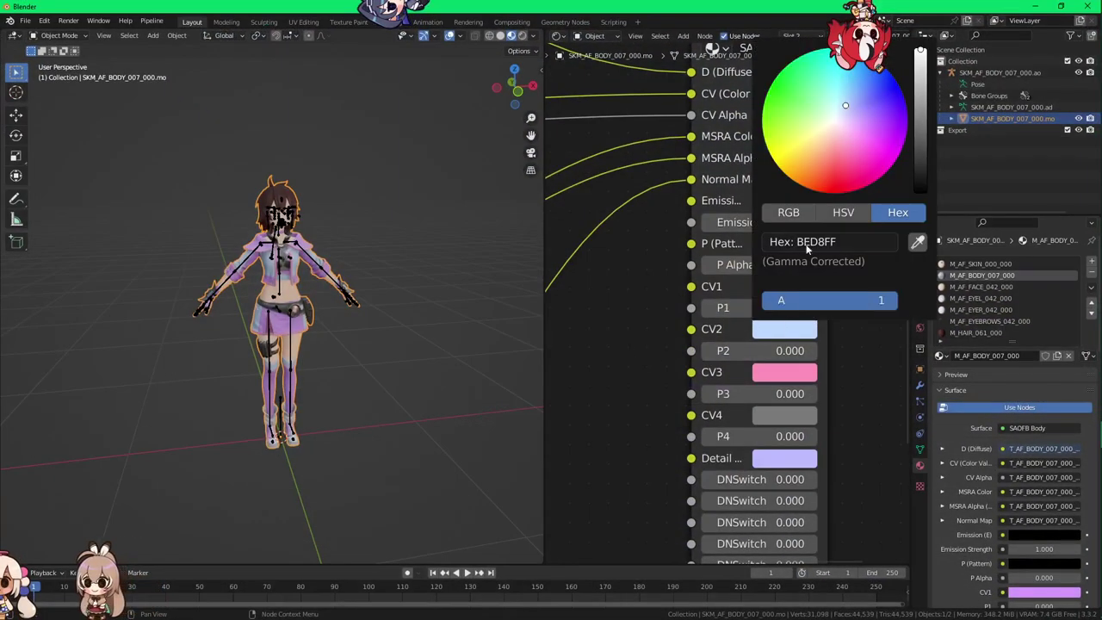
pyautogui.click(843, 242)
pyautogui.hotkey('ctrl', 'c')
pyautogui.hotkey('alt', 'Tab')
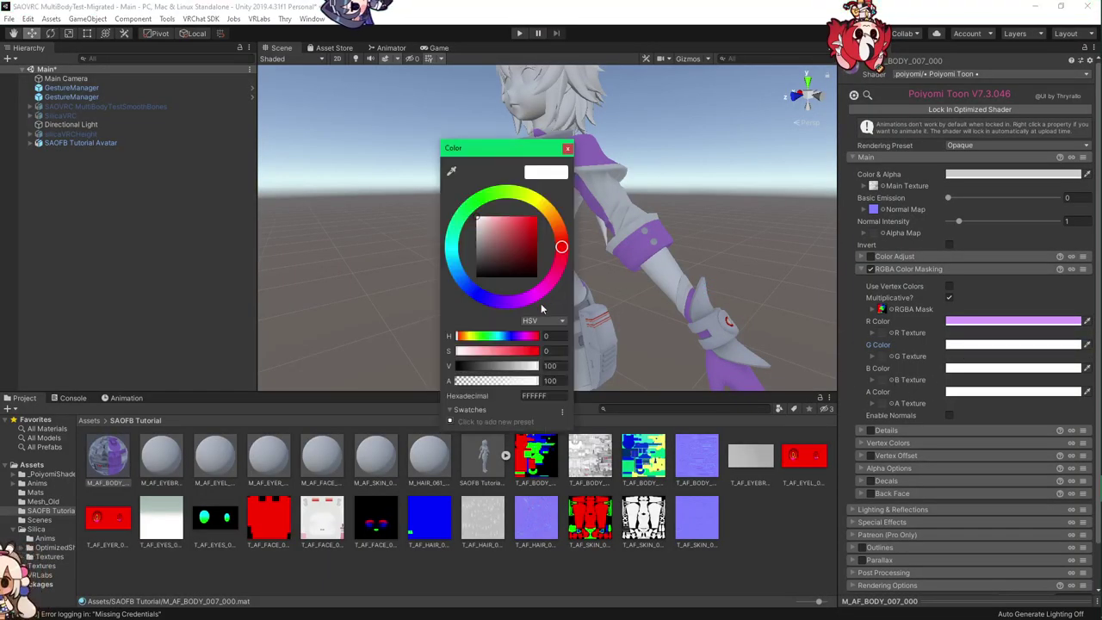
pyautogui.hotkey('ctrl', 'v')
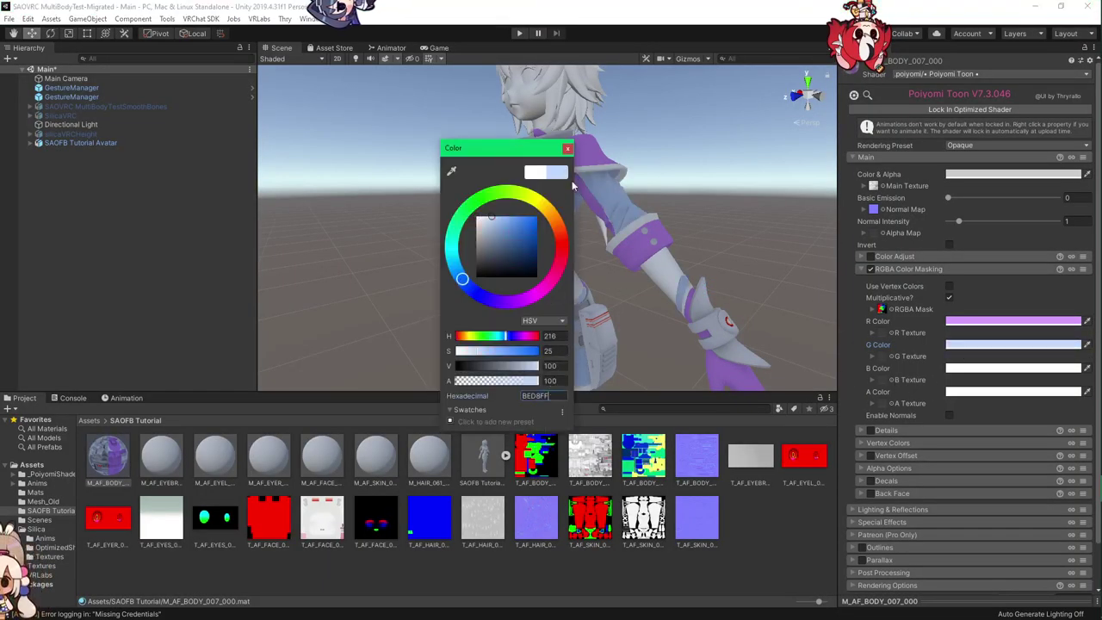
pyautogui.click(568, 149)
# Step: Copy the CV3 colour's hex code from Blender and set the body material's B Color in Unity to FF92BC
pyautogui.hotkey('alt', 'Tab')
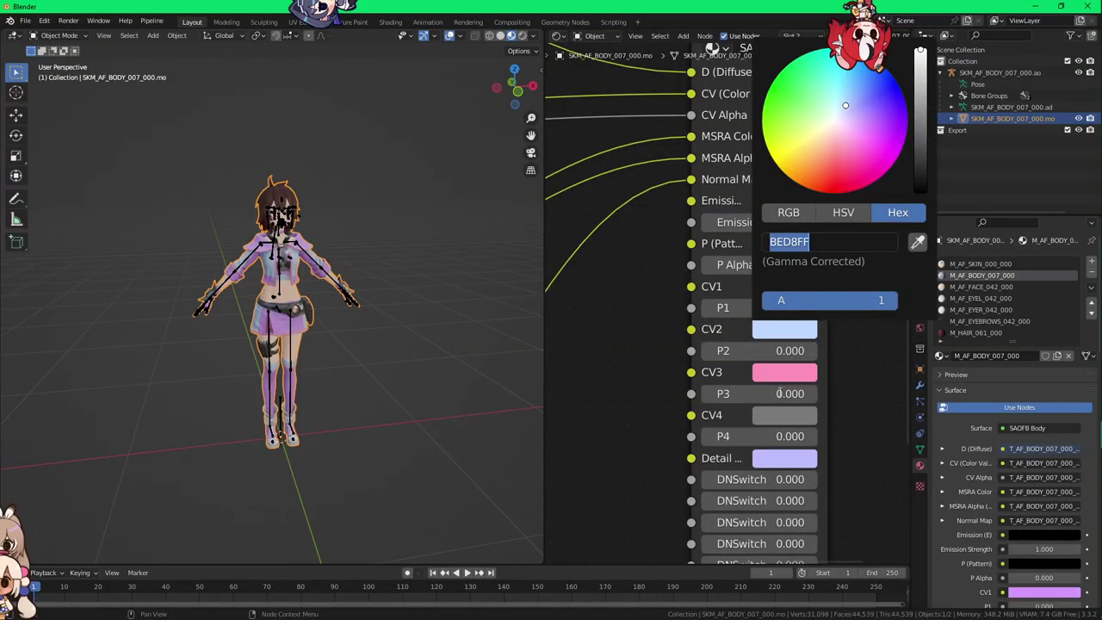
pyautogui.click(784, 372)
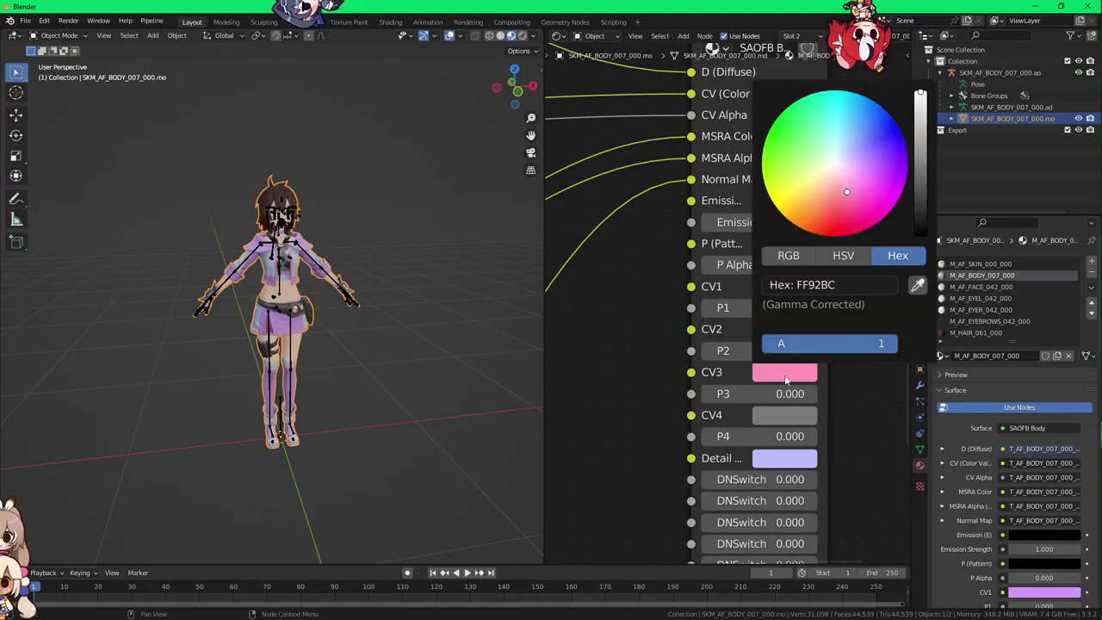
pyautogui.click(833, 284)
pyautogui.hotkey('ctrl', 'c')
pyautogui.hotkey('alt', 'Tab')
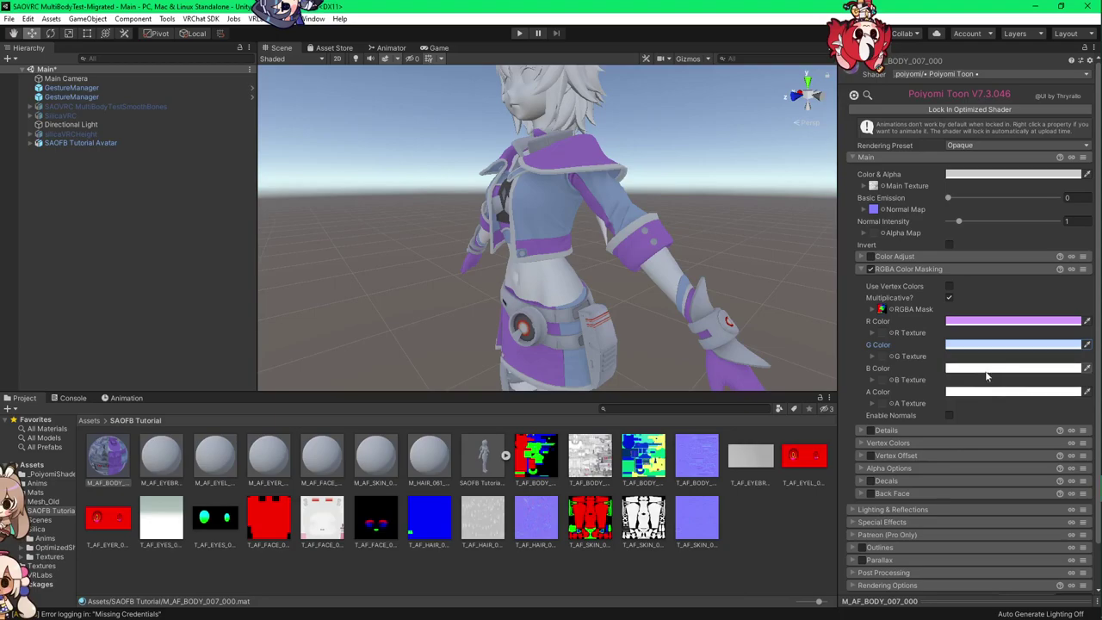
pyautogui.click(987, 371)
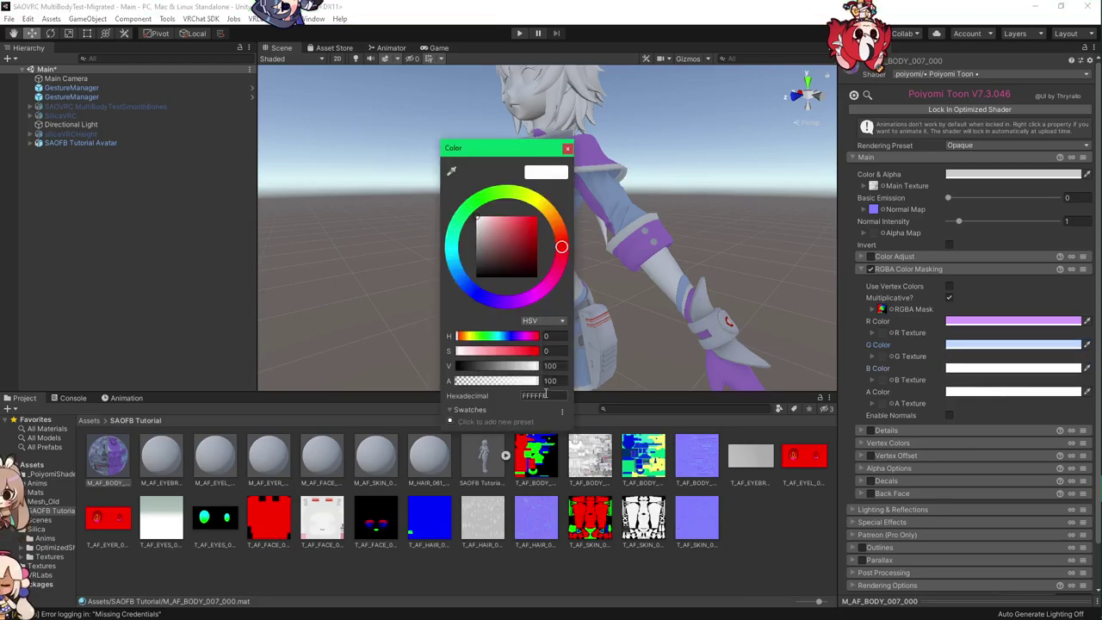
pyautogui.hotkey('ctrl', 'v')
# Step: Copy the CV4 colour's hex code from Blender, set the body material's A Color in Unity to 797979, and view the avatar from the front
pyautogui.hotkey('alt', 'Tab')
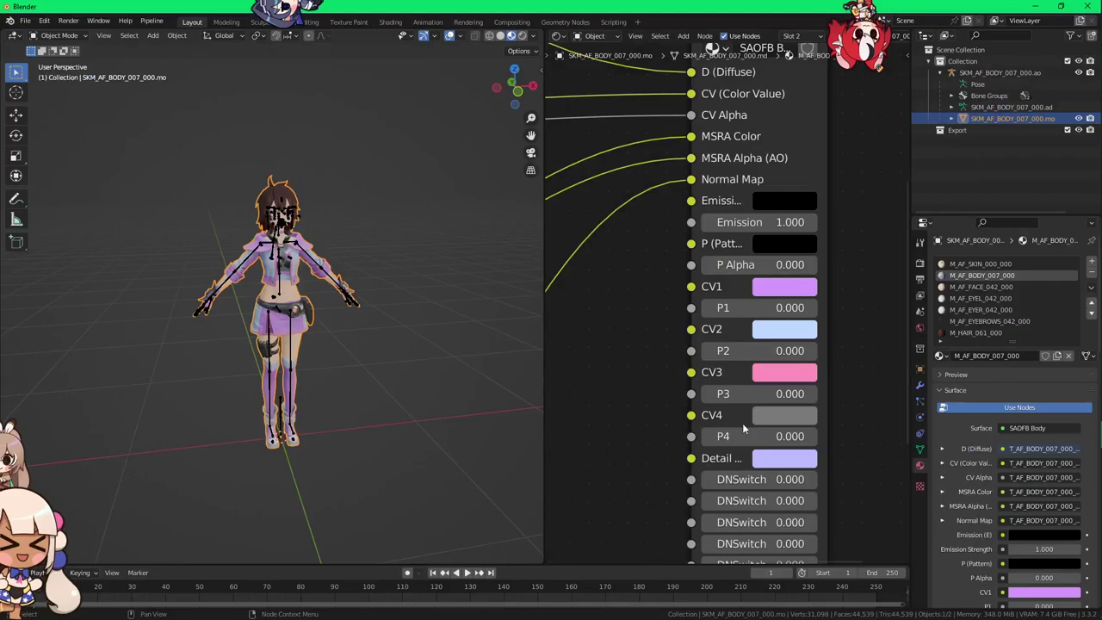
pyautogui.click(762, 417)
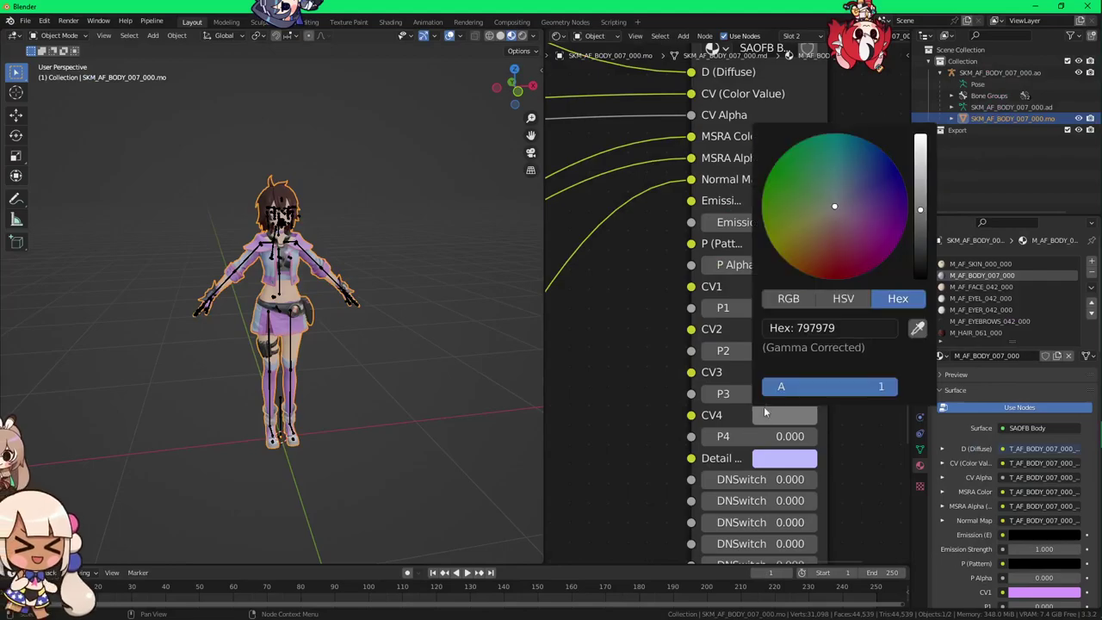
pyautogui.click(826, 327)
pyautogui.hotkey('ctrl', 'c')
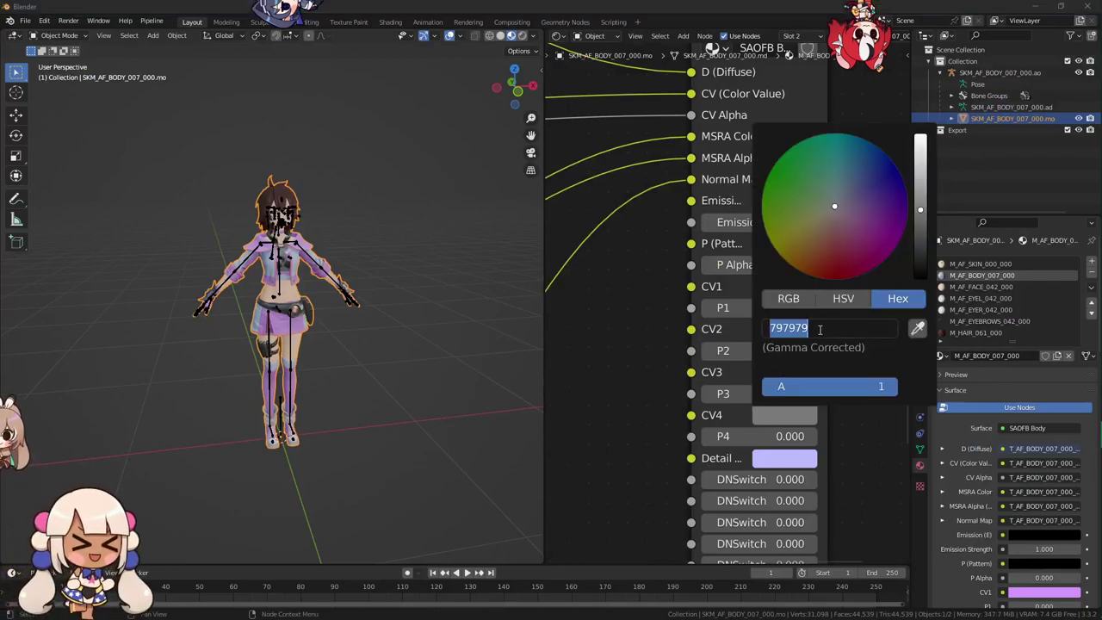
pyautogui.hotkey('alt', 'Tab')
pyautogui.click(967, 394)
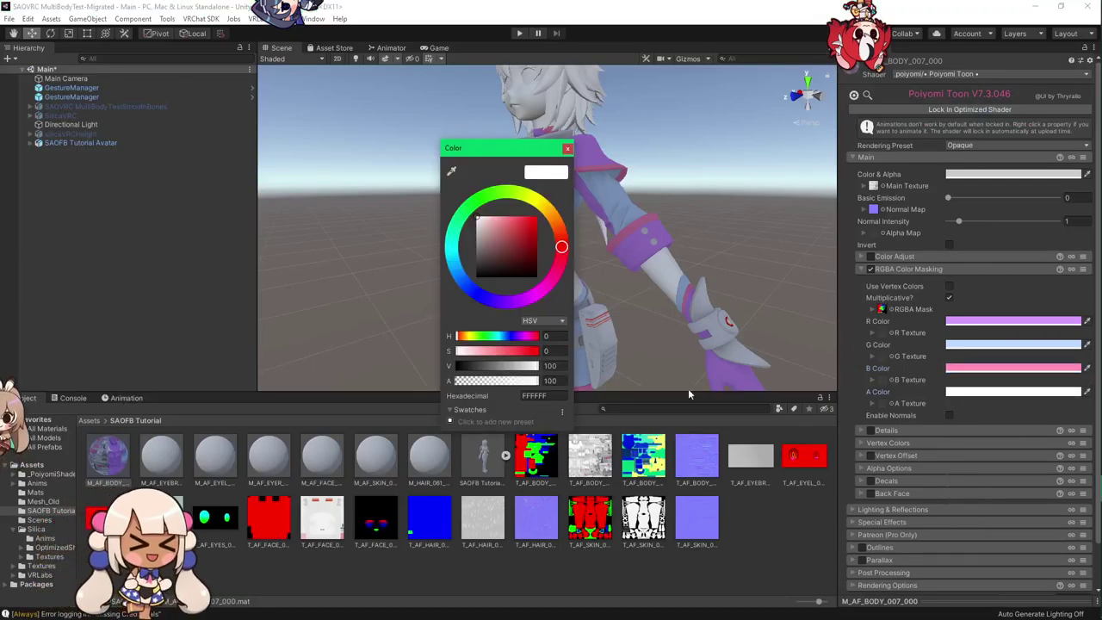
pyautogui.click(559, 396)
pyautogui.hotkey('ctrl', 'v')
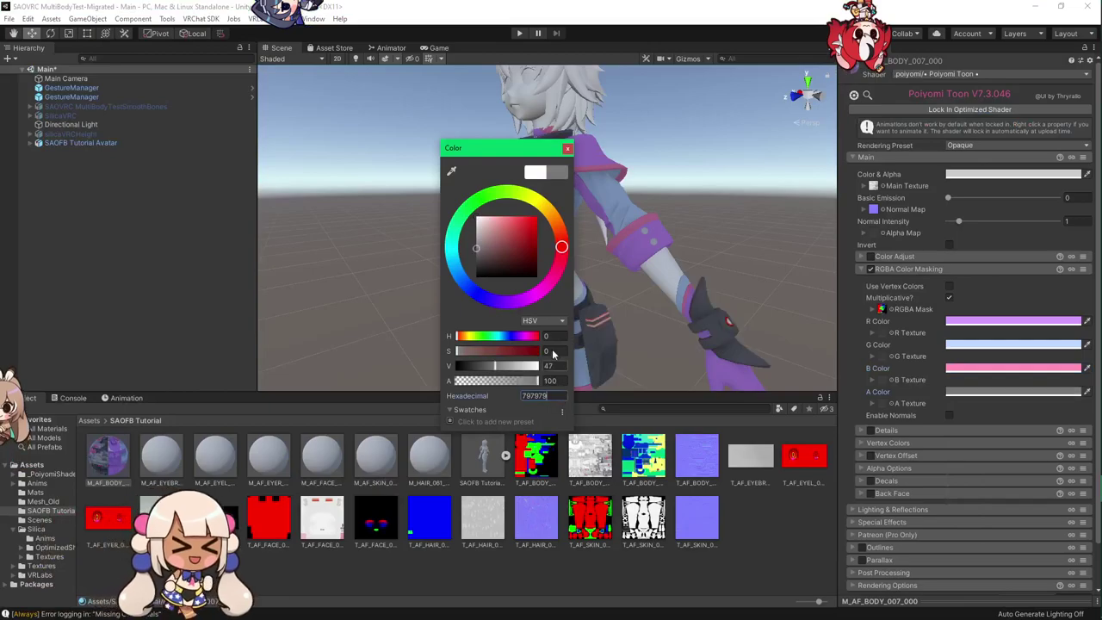
pyautogui.click(568, 149)
pyautogui.moveTo(572, 258); pyautogui.dragTo(717, 263, button='right')
pyautogui.keyDown('alt'); pyautogui.moveTo(717, 264); pyautogui.dragTo(785, 320); pyautogui.keyUp('alt')
# Step: Check the body material's Special Effects options, then expand its Lighting & Reflections settings
pyautogui.scroll(-2, 871, 478)
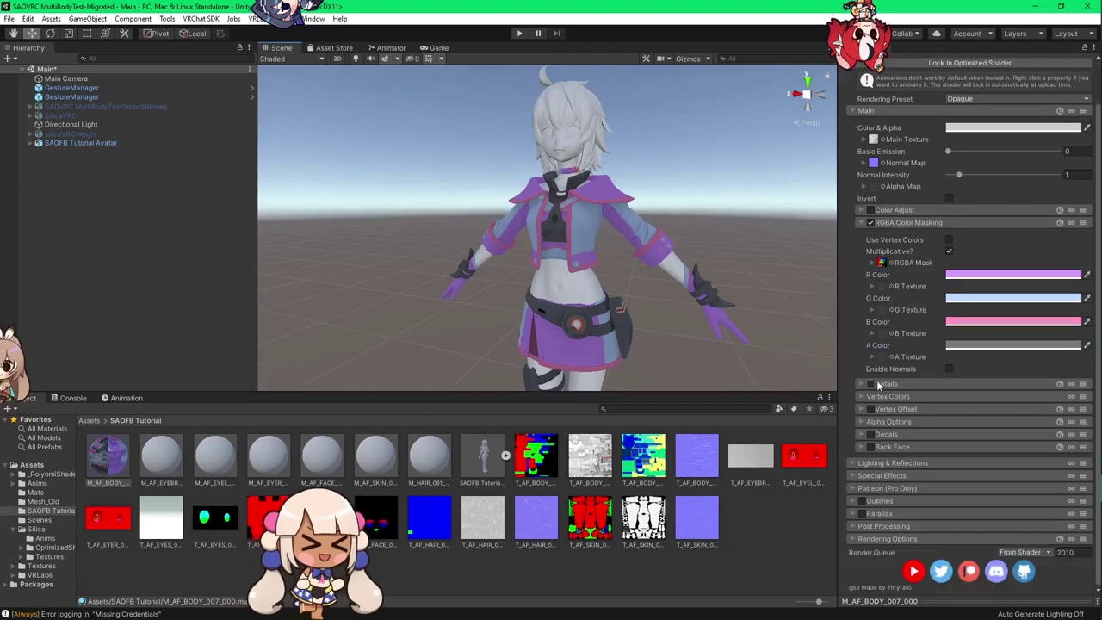
pyautogui.click(871, 476)
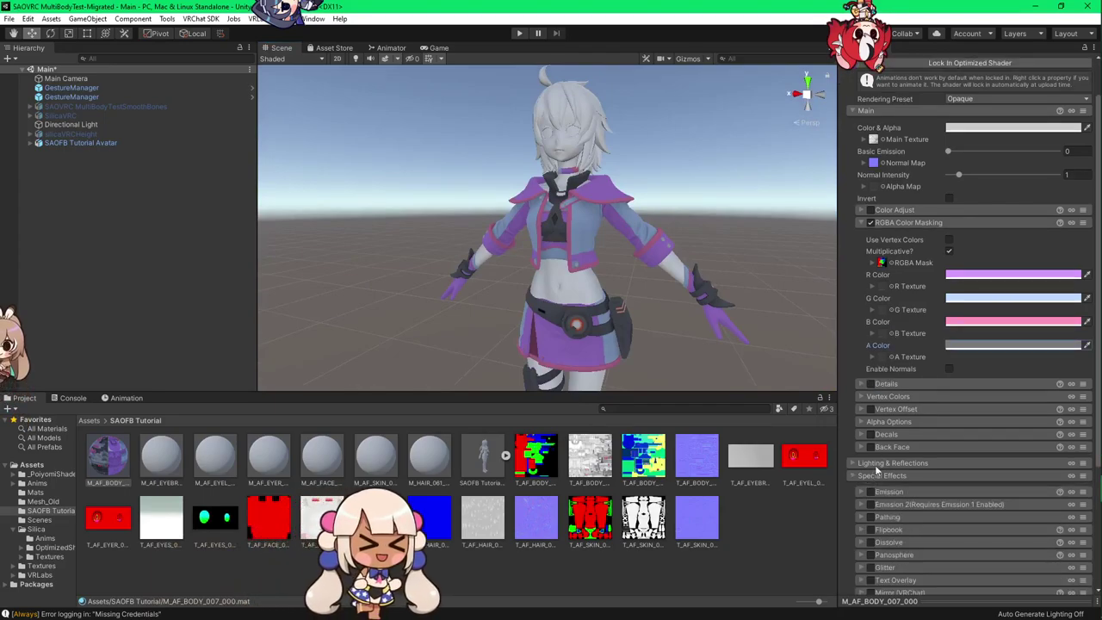
pyautogui.scroll(-5, 885, 425)
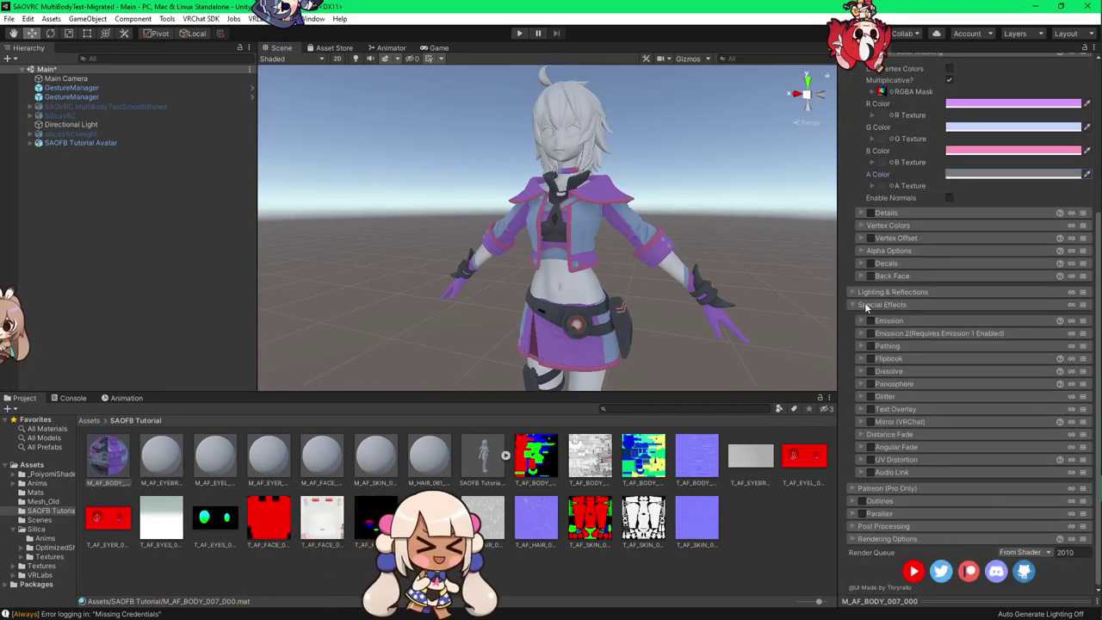
pyautogui.click(865, 302)
pyautogui.click(870, 451)
pyautogui.scroll(-4, 872, 422)
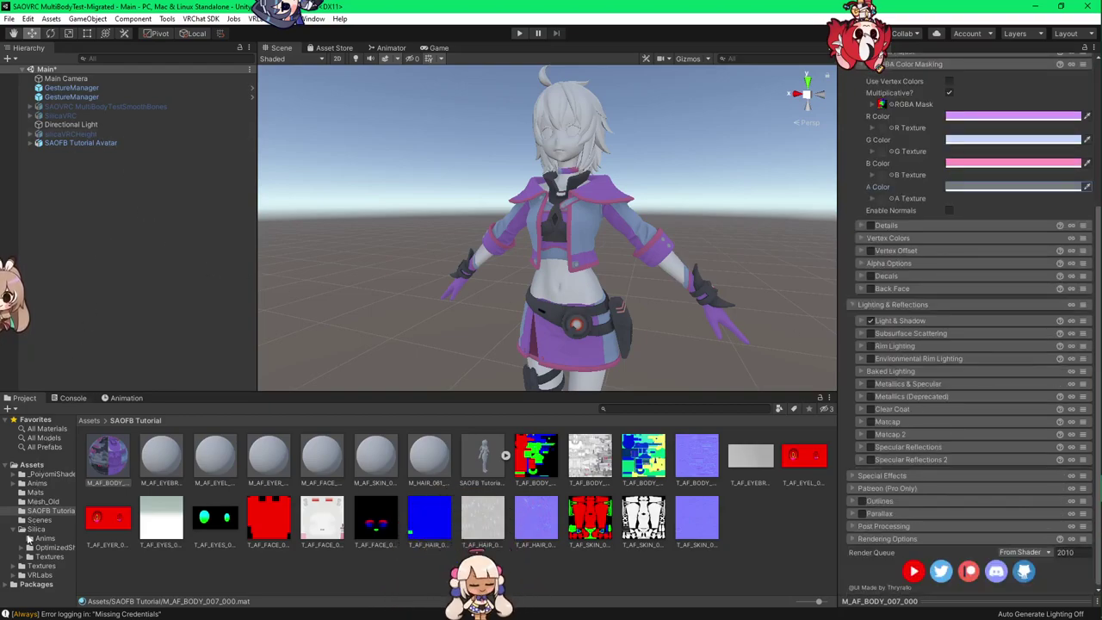
# Step: Examine the lighting and Metallics & Specular settings of the Silica folder's M_AF_BODY_007_000 material, including its Metallic Gloss Map channel layout
pyautogui.click(45, 558)
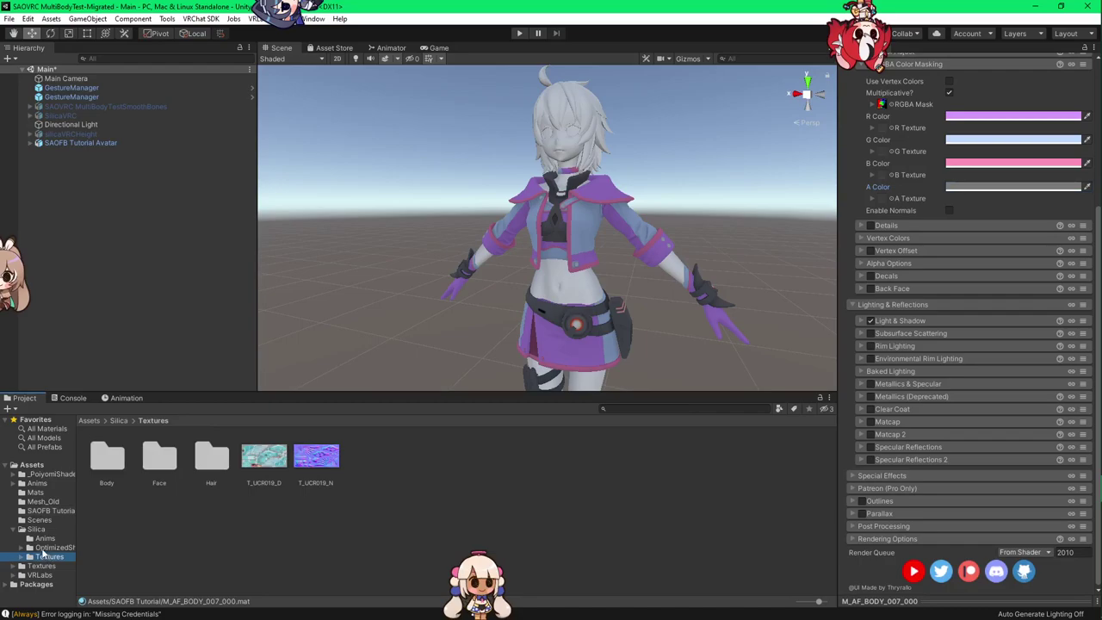
pyautogui.click(52, 548)
pyautogui.click(36, 529)
pyautogui.click(265, 465)
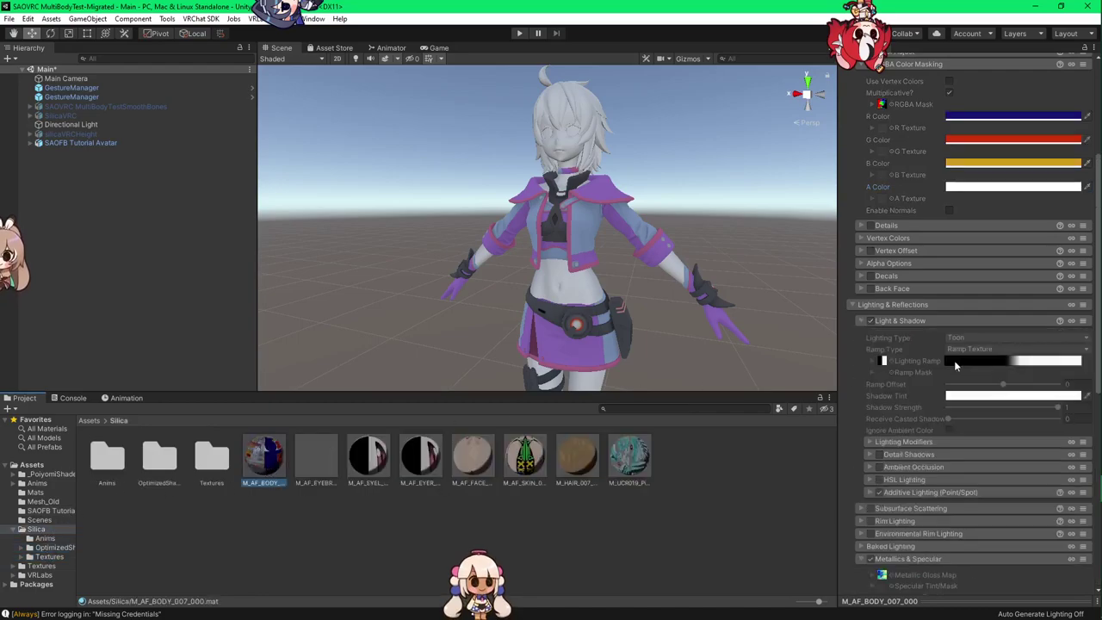
pyautogui.scroll(3, 917, 366)
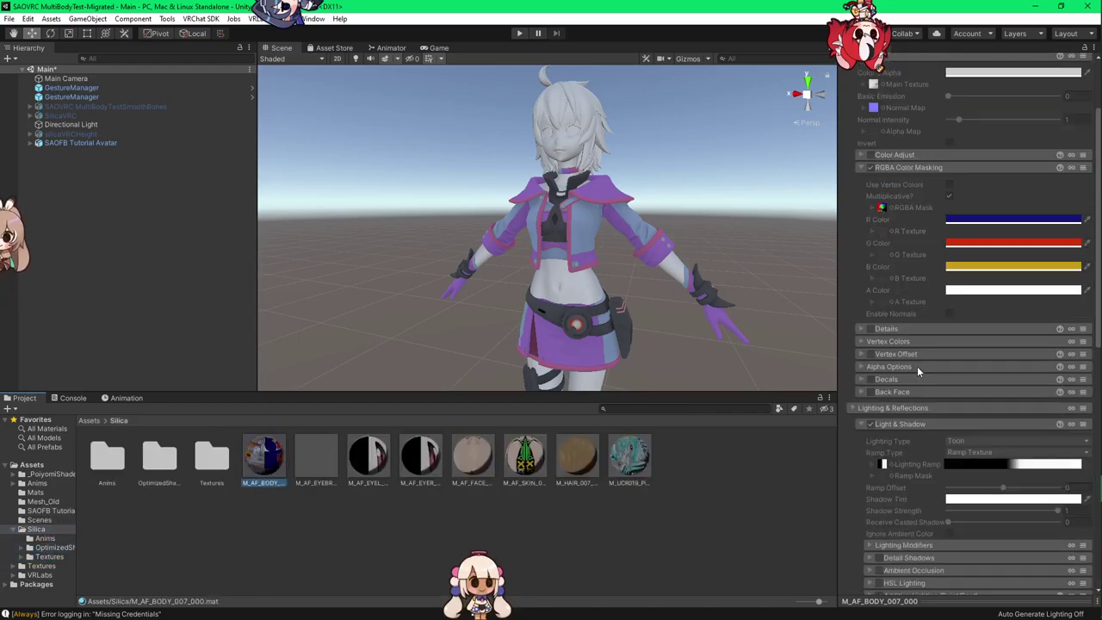
pyautogui.scroll(-3, 917, 366)
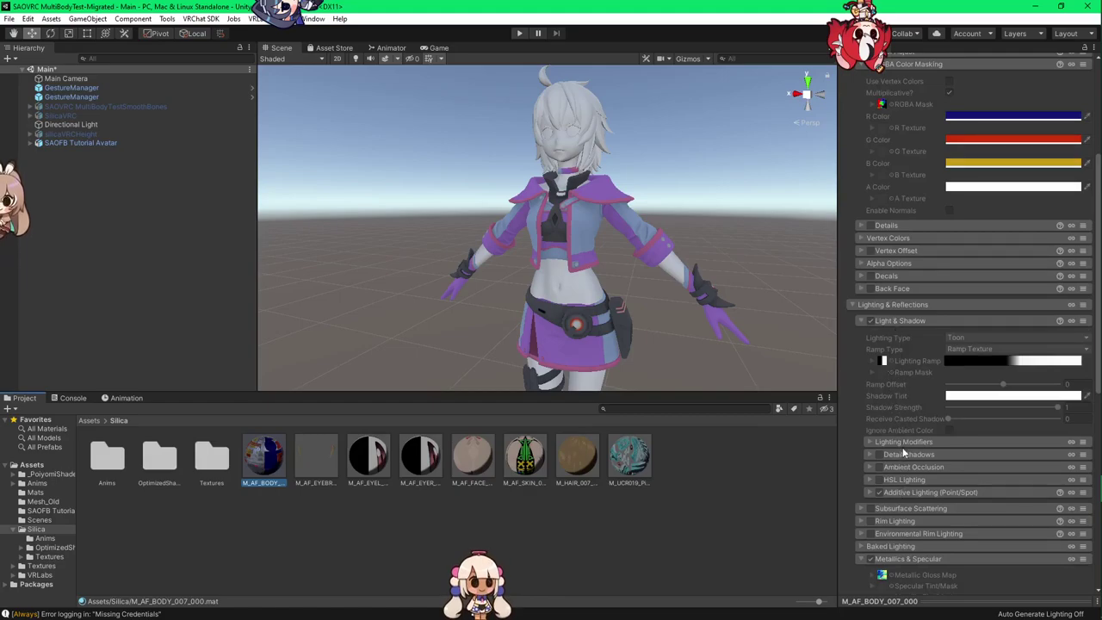
pyautogui.scroll(-9, 892, 517)
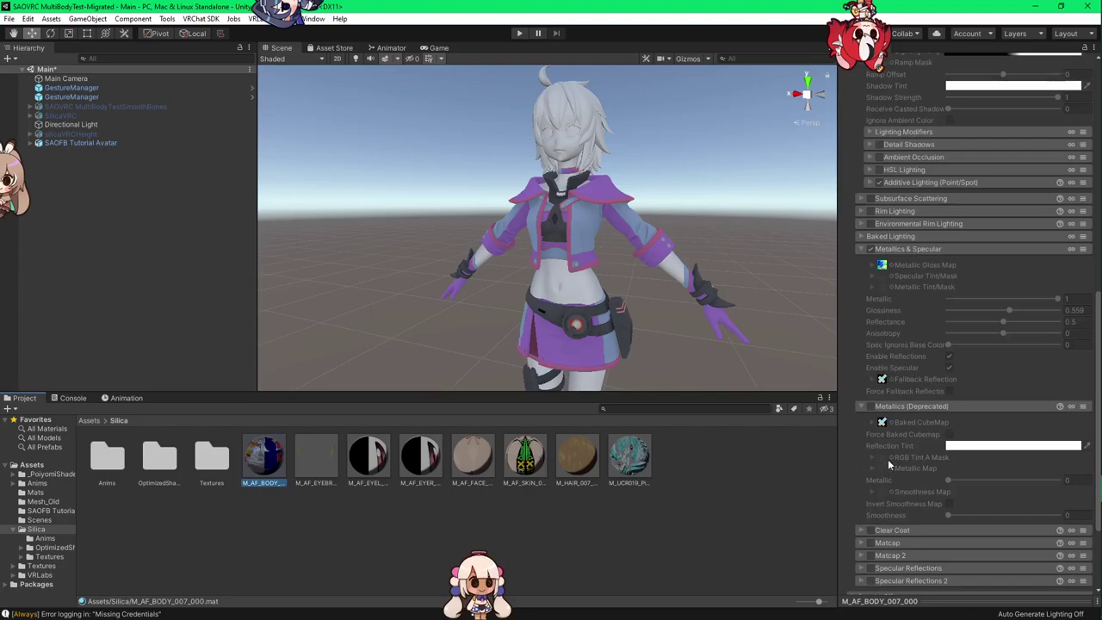
pyautogui.click(871, 266)
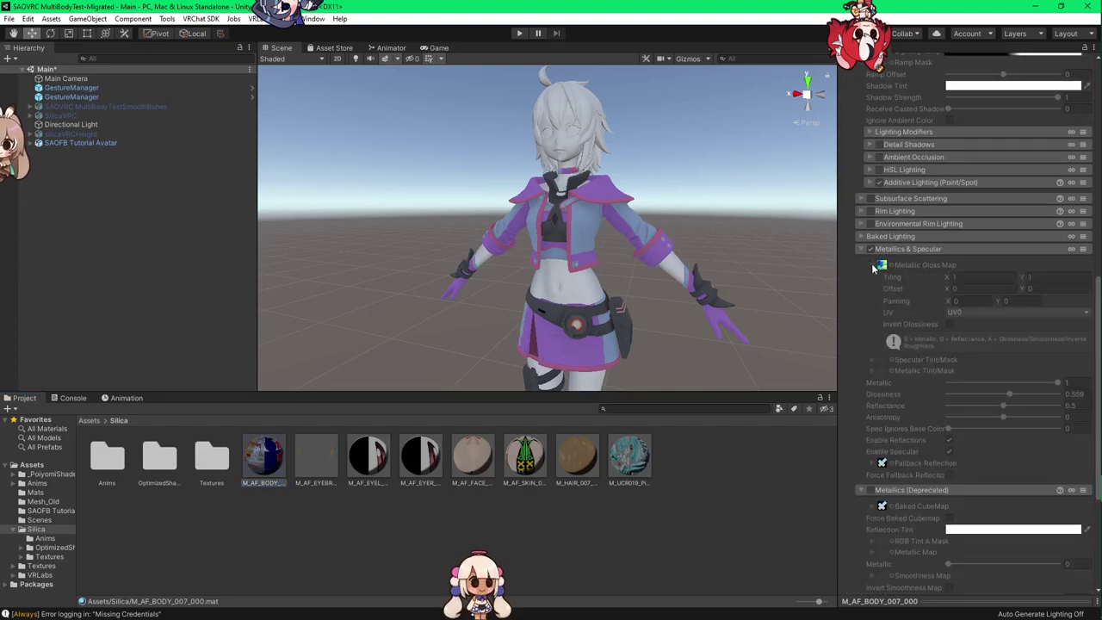
# Step: Enable Metallics & Specular on the SAOFB Tutorial folder's M_AF_BODY_007_000 material
pyautogui.click(48, 510)
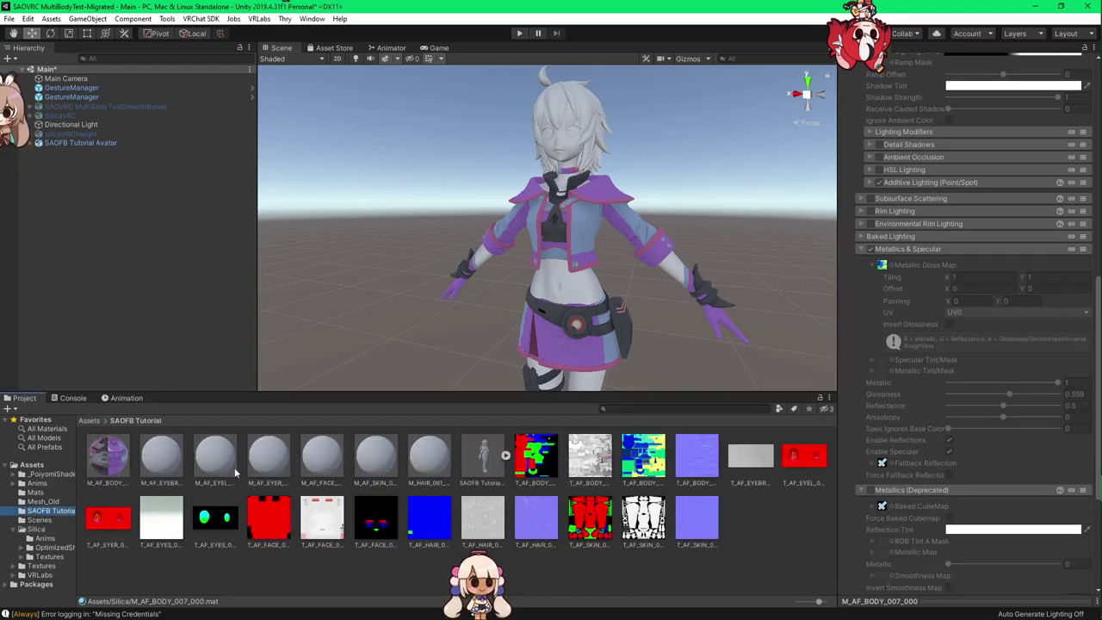
pyautogui.click(107, 465)
pyautogui.click(896, 382)
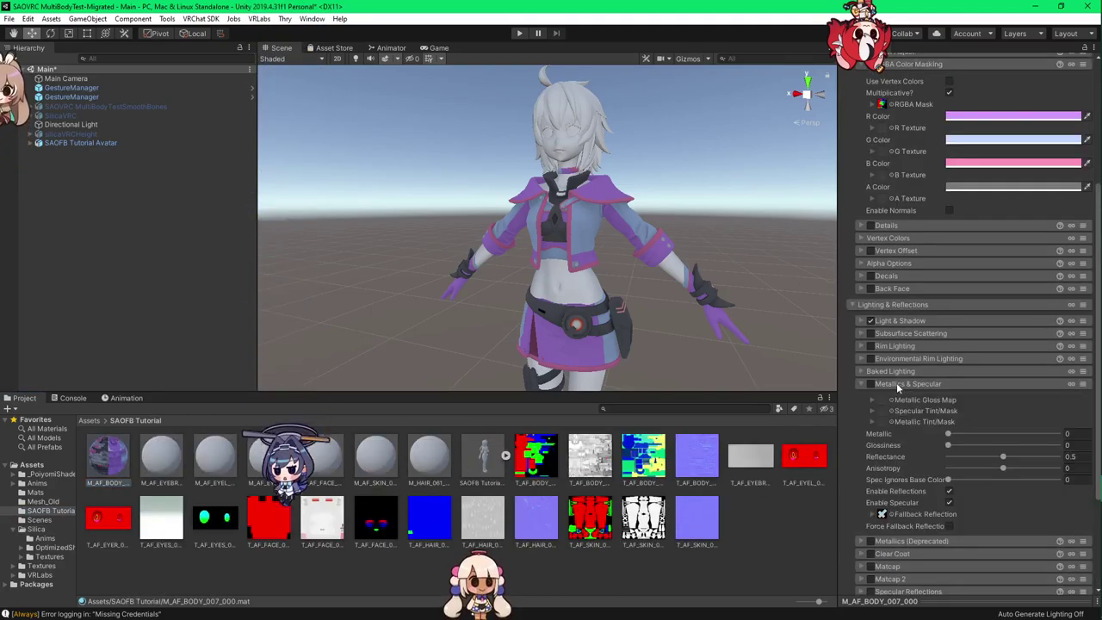
pyautogui.scroll(-3, 897, 383)
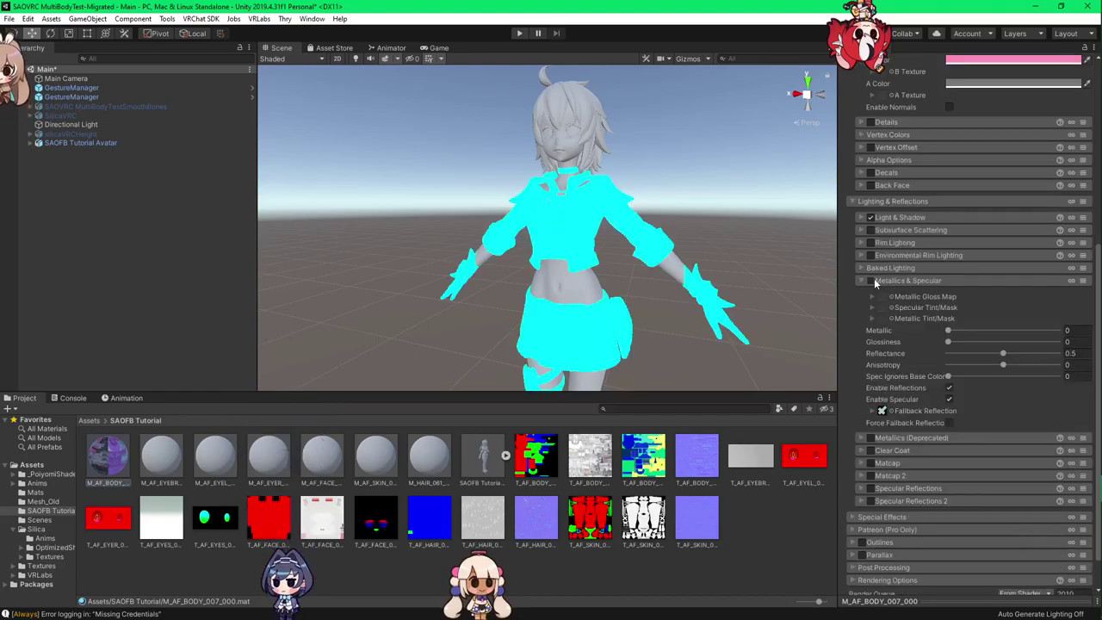
pyautogui.hotkey('alt', 'Tab')
pyautogui.click(555, 158)
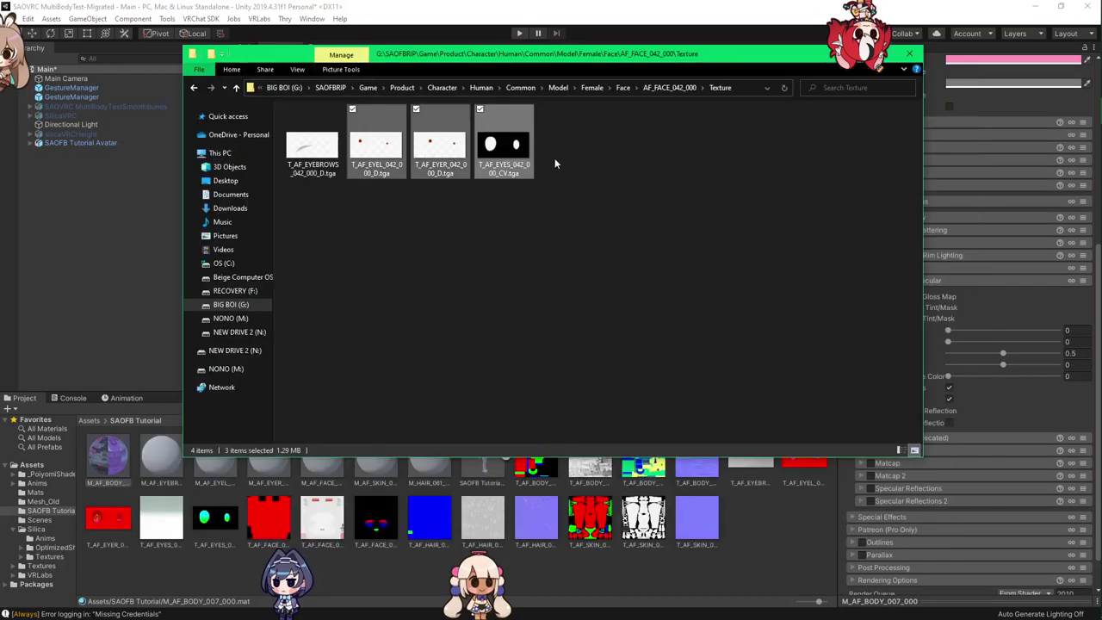
pyautogui.moveTo(789, 57); pyautogui.dragTo(678, 57)
pyautogui.click(741, 57)
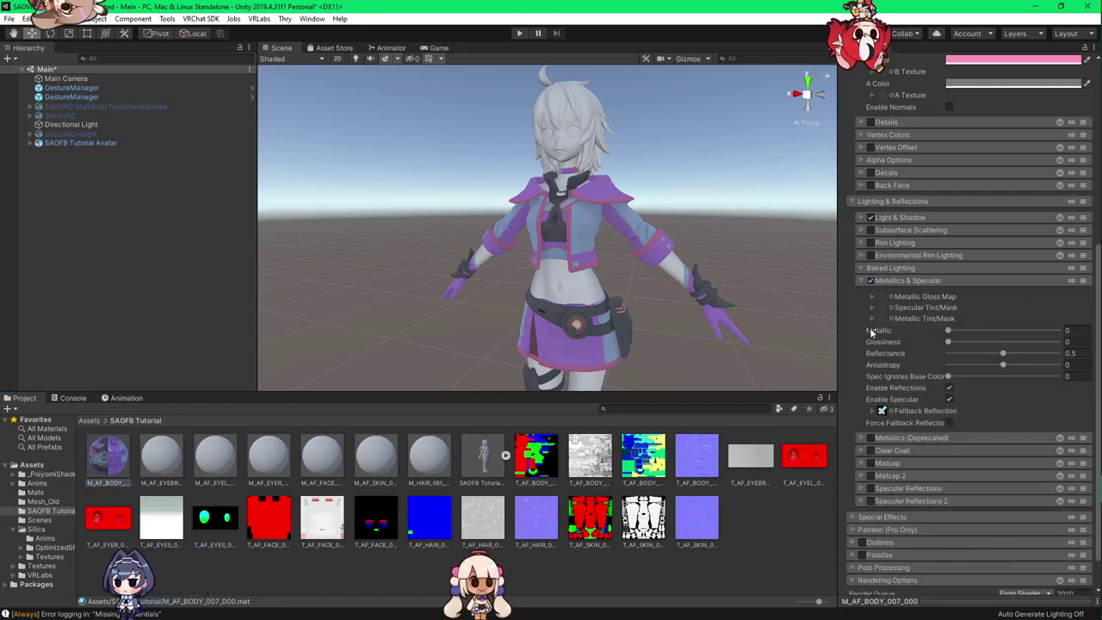
# Step: Check the body material's deprecated Metallics section, then compare with the Metallics & Specular settings and gloss map of the Silica folder's body material
pyautogui.click(861, 437)
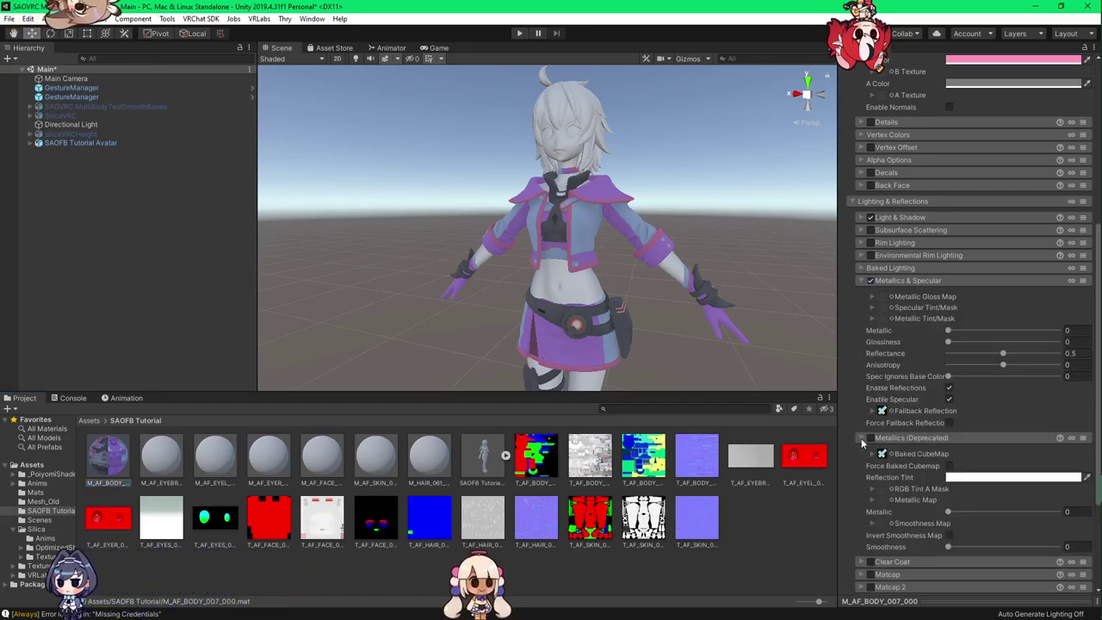
pyautogui.click(861, 438)
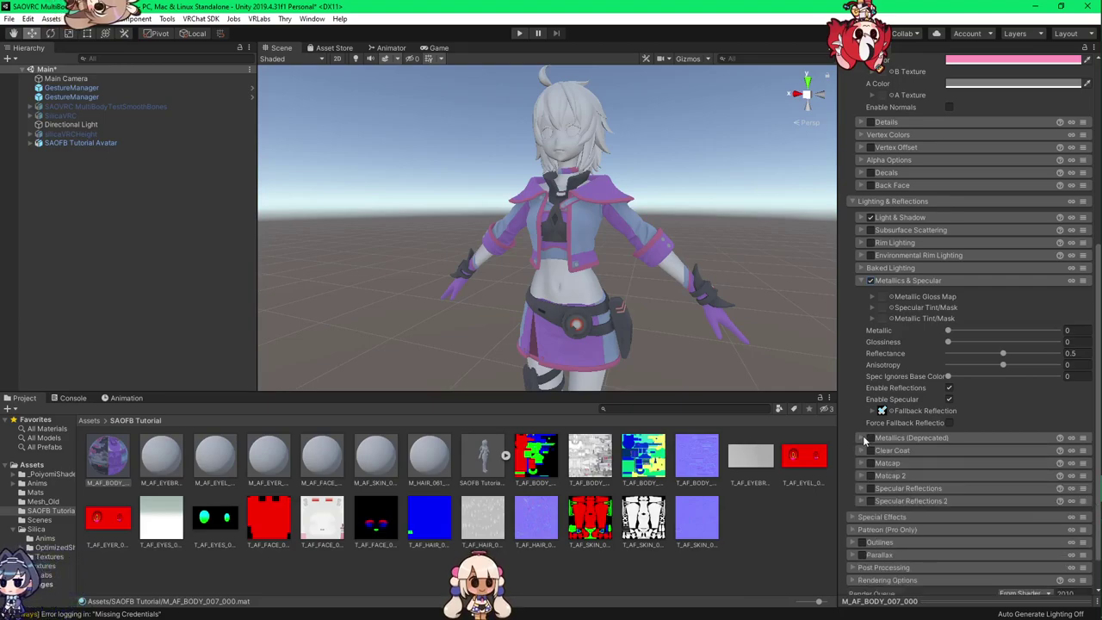
pyautogui.click(861, 438)
pyautogui.click(860, 437)
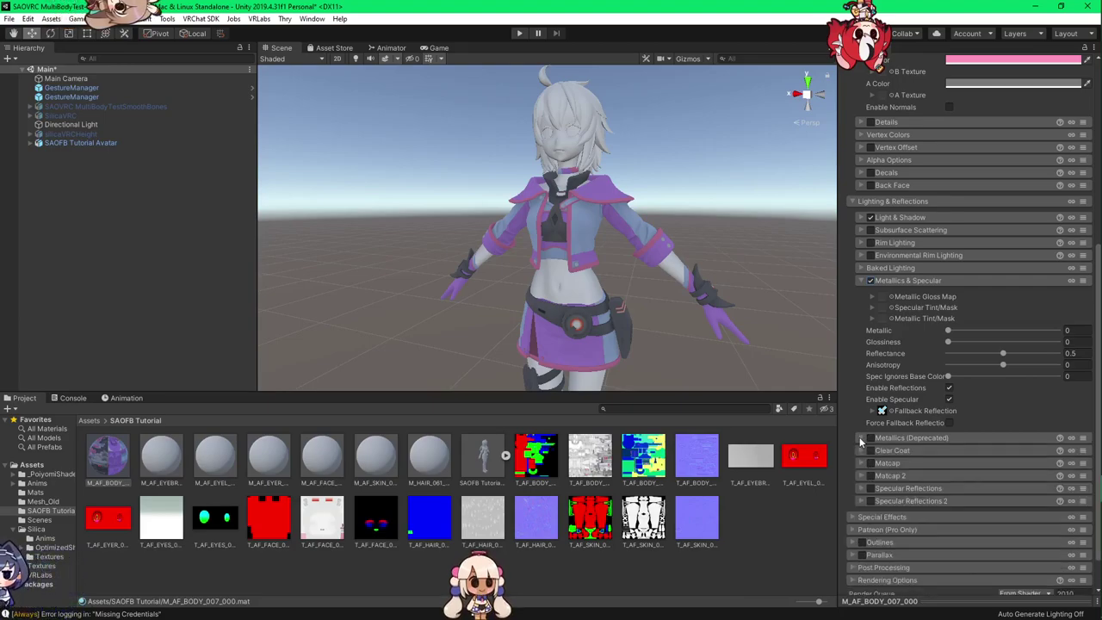
pyautogui.click(60, 529)
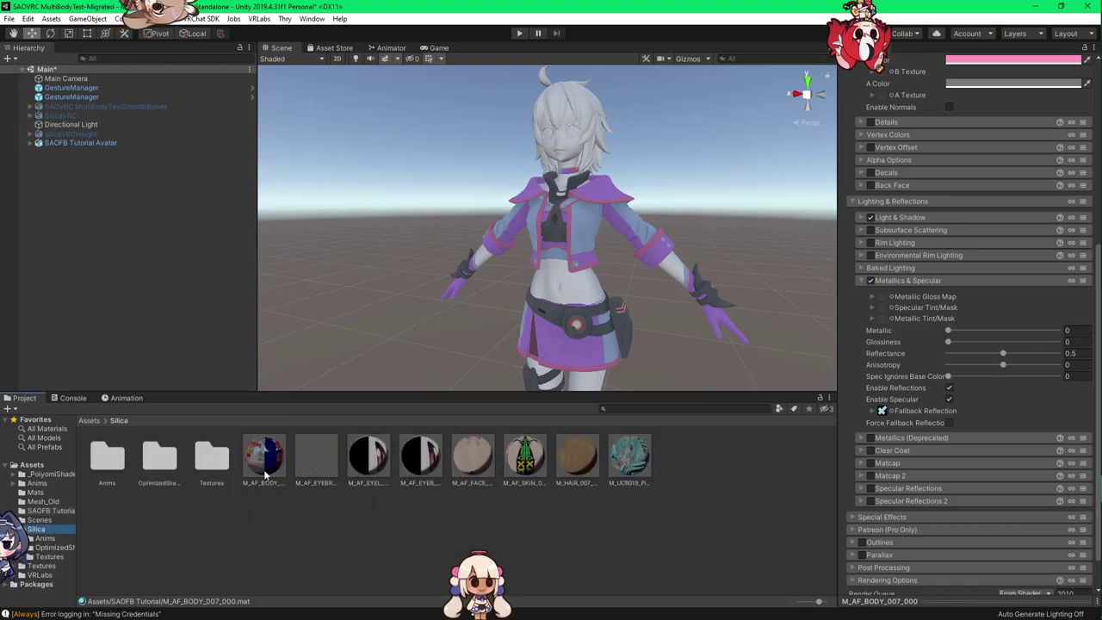
pyautogui.scroll(-3, 877, 389)
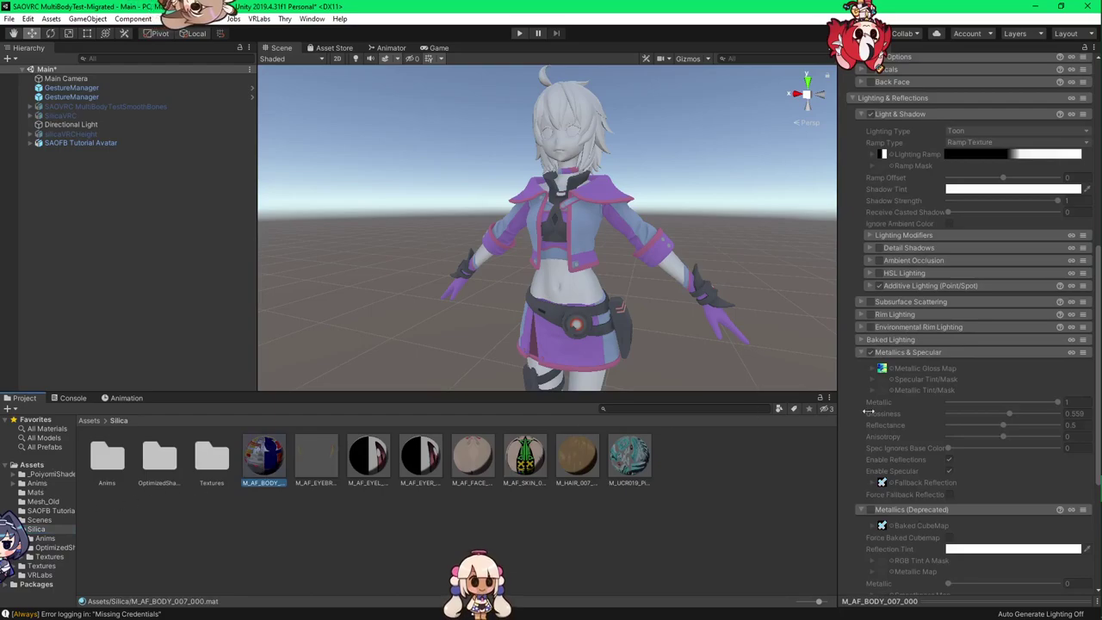
pyautogui.click(870, 369)
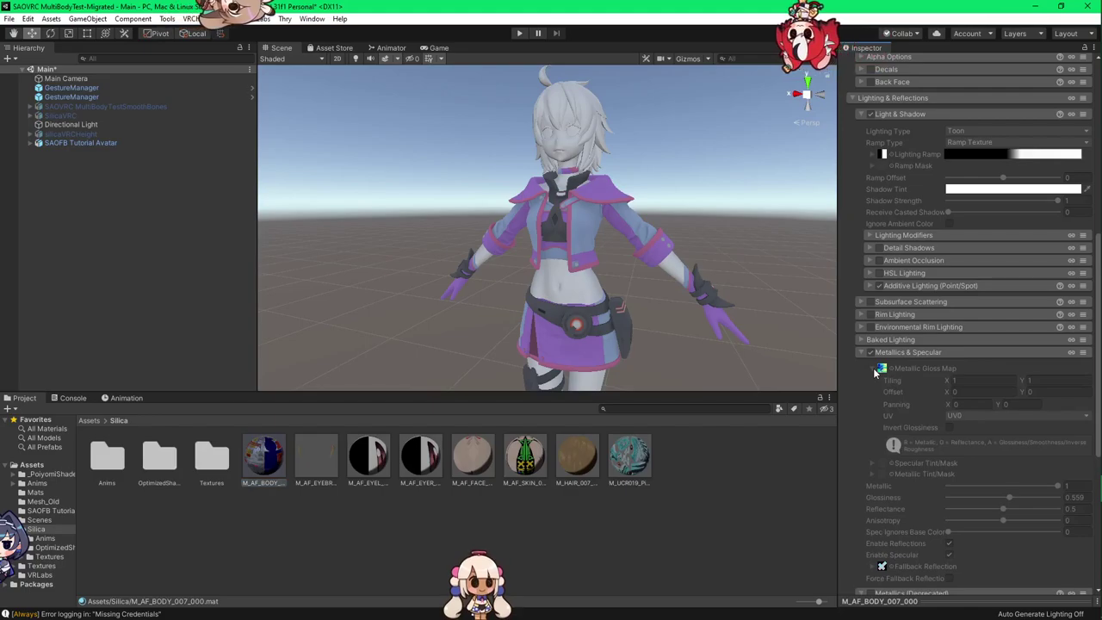
pyautogui.click(873, 369)
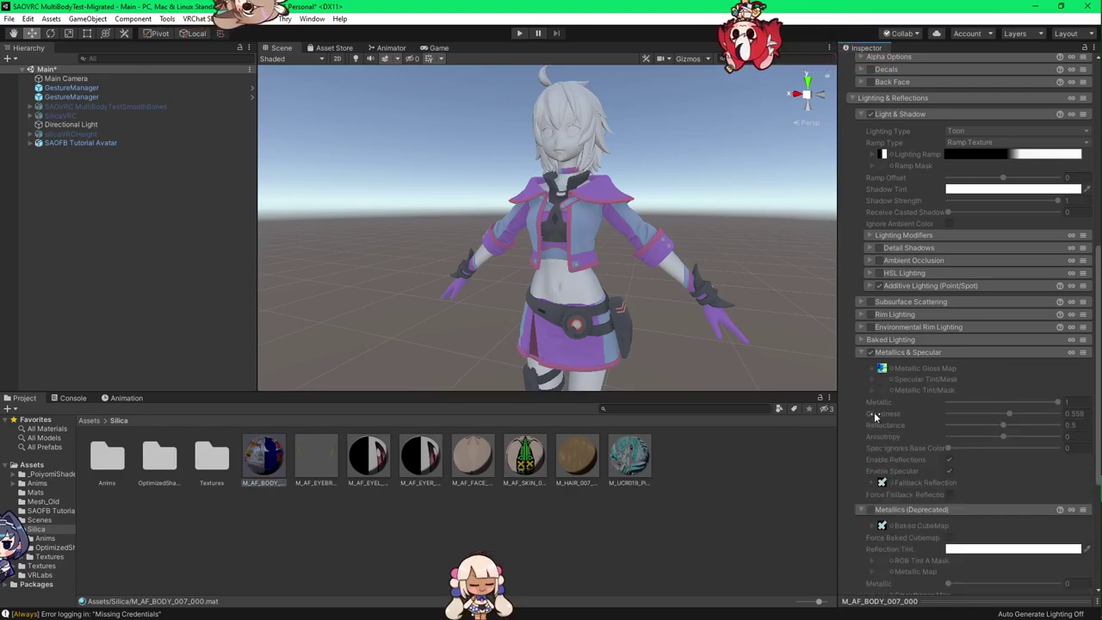
pyautogui.scroll(-3, 873, 467)
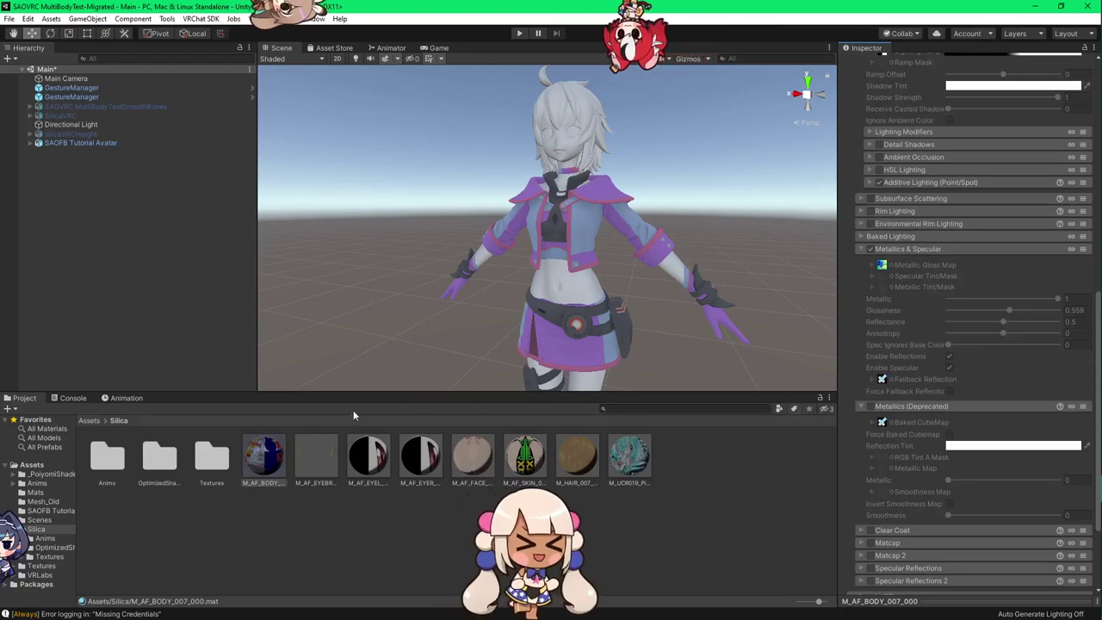
# Step: Assign the T_AF_BODY_007_000_MSRA texture as the Metallic Gloss Map of the SAOFB Tutorial body material
pyautogui.click(40, 466)
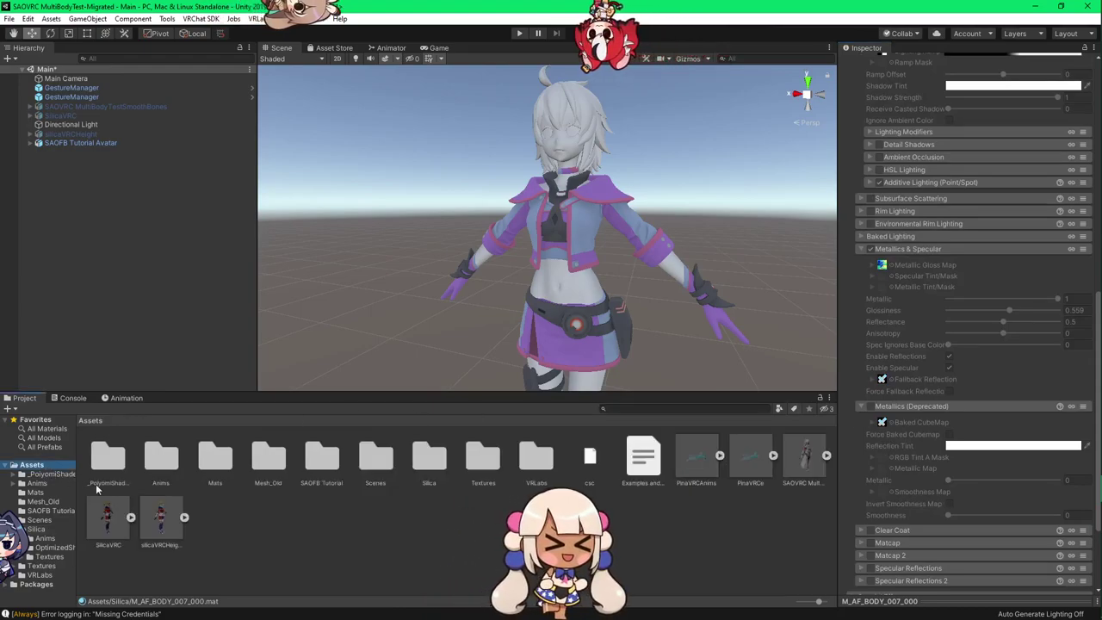
pyautogui.click(50, 512)
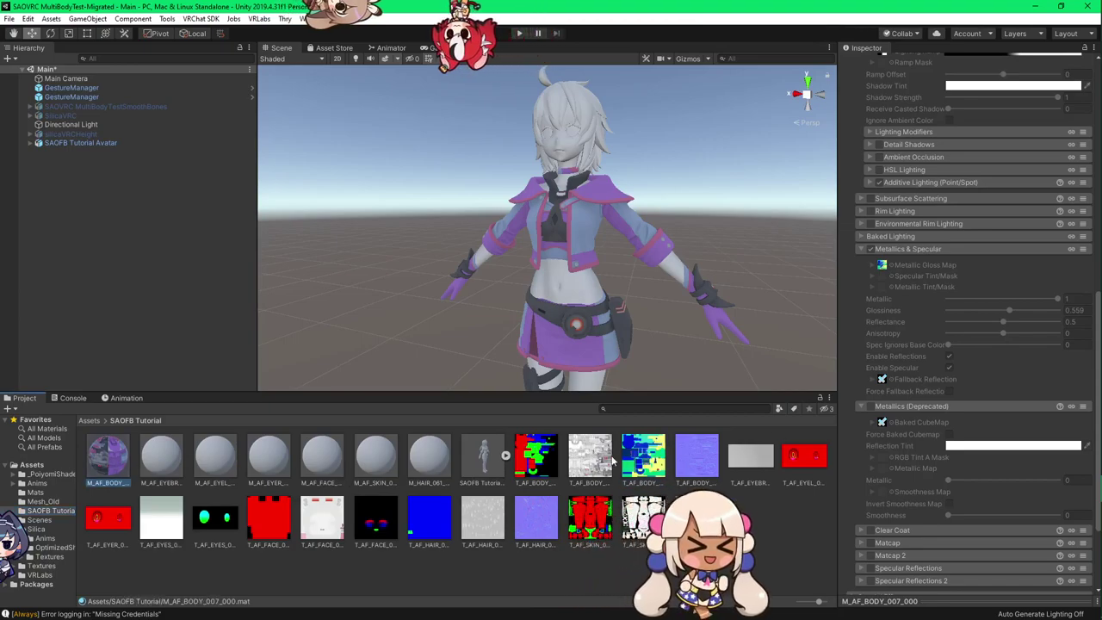
pyautogui.moveTo(643, 458); pyautogui.dragTo(891, 260)
pyautogui.scroll(5, 686, 276)
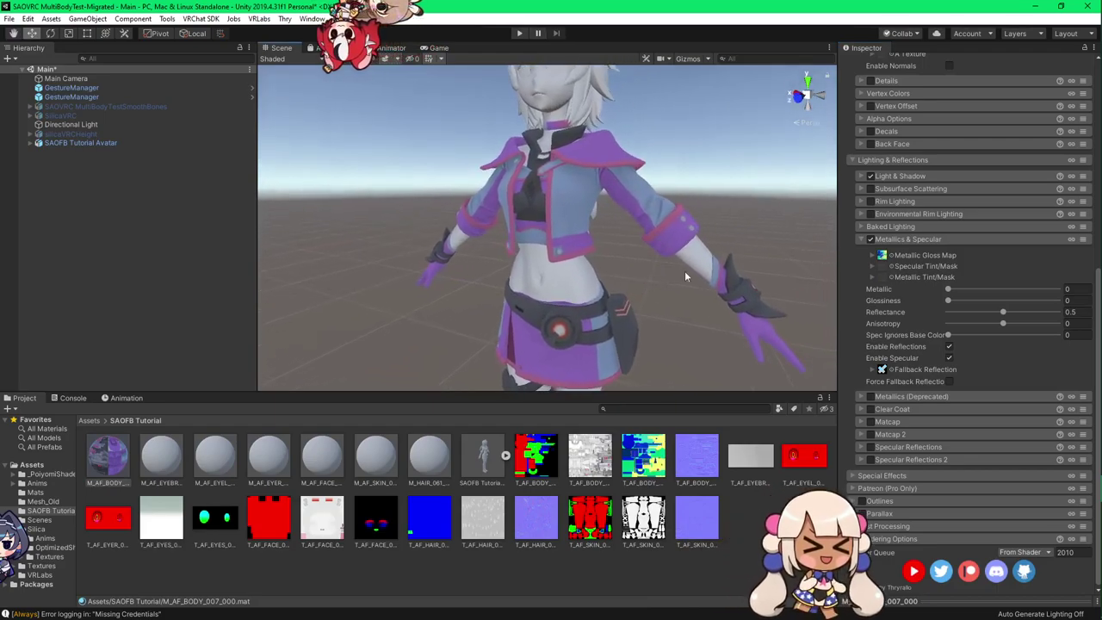
# Step: Set the body material's Metallic to 1 and Glossiness to 0.717, and view the jacket from the side
pyautogui.click(1057, 289)
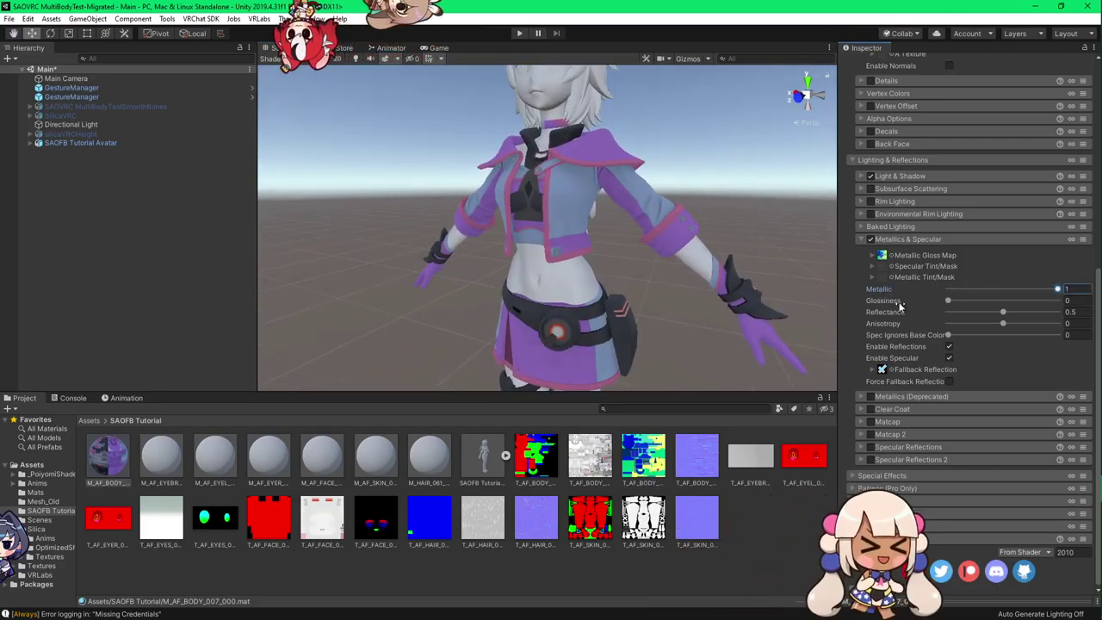
pyautogui.moveTo(950, 300); pyautogui.dragTo(1037, 306)
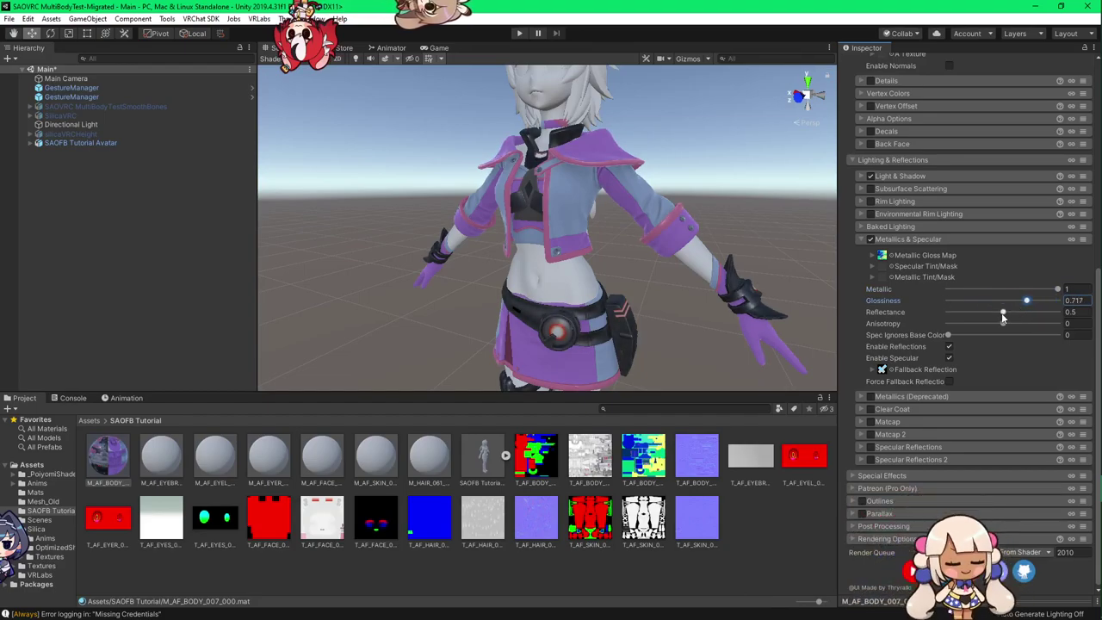
pyautogui.keyDown('alt'); pyautogui.moveTo(641, 307); pyautogui.dragTo(543, 295); pyautogui.keyUp('alt')
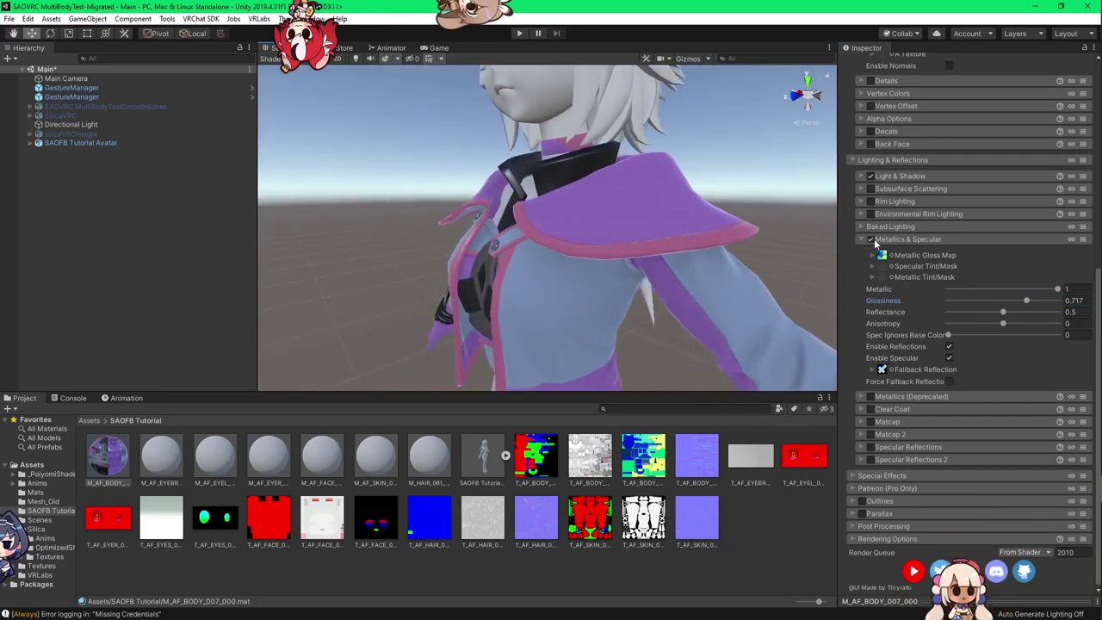
pyautogui.click(874, 256)
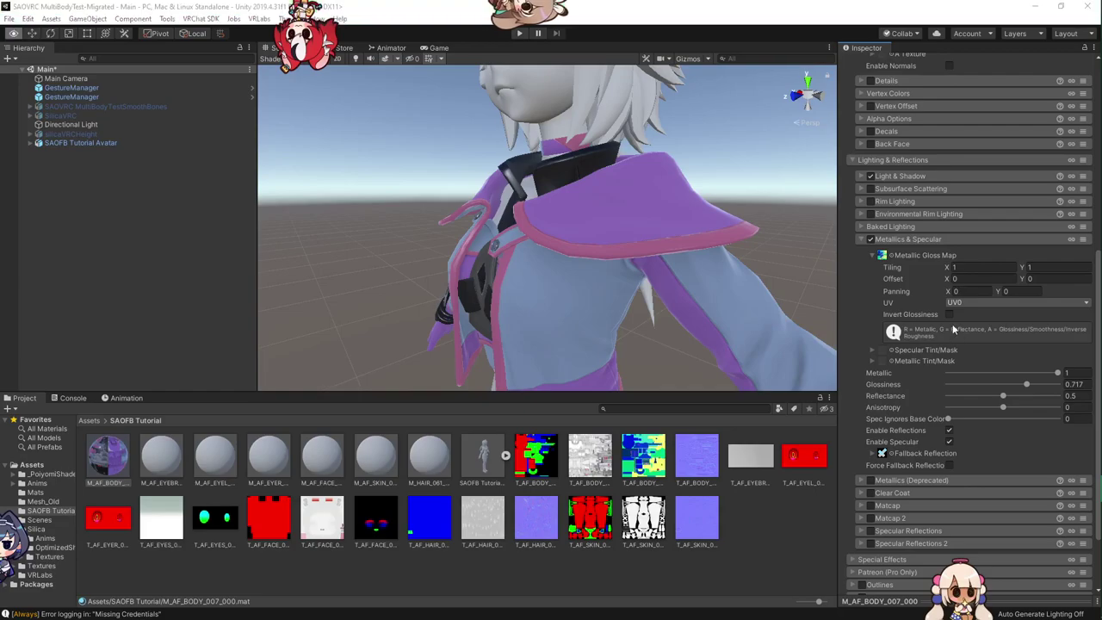
pyautogui.hotkey('alt', 'Tab')
pyautogui.click(654, 310)
pyautogui.scroll(-3, 608, 317)
pyautogui.moveTo(603, 312); pyautogui.dragTo(699, 322, button='middle')
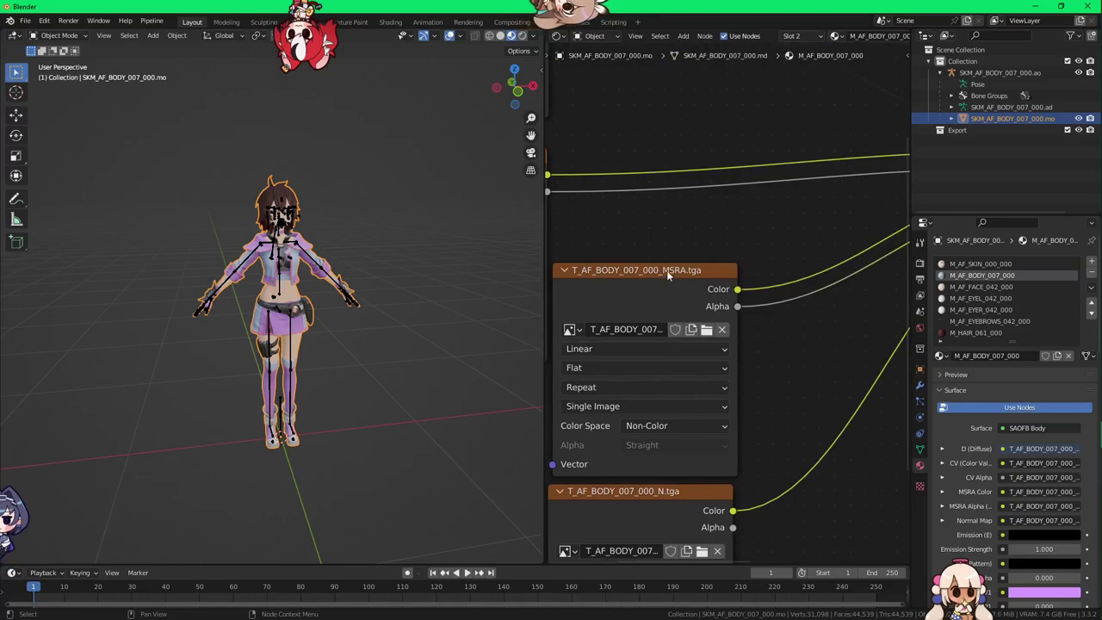
pyautogui.hotkey('alt', 'Tab')
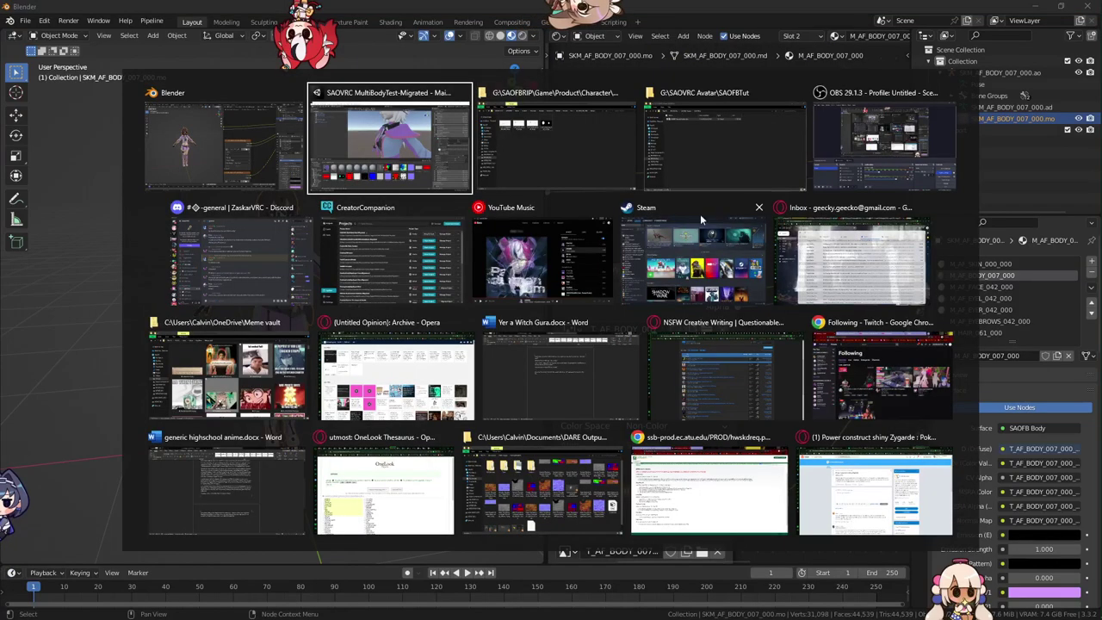
pyautogui.keyDown('alt'); pyautogui.moveTo(801, 336); pyautogui.dragTo(686, 281); pyautogui.keyUp('alt')
# Step: Examine how Blender's SAOFB Body node group separates the MSRA colour channels into the Principled BSDF inputs, and return to Unity
pyautogui.hotkey('alt', 'Tab')
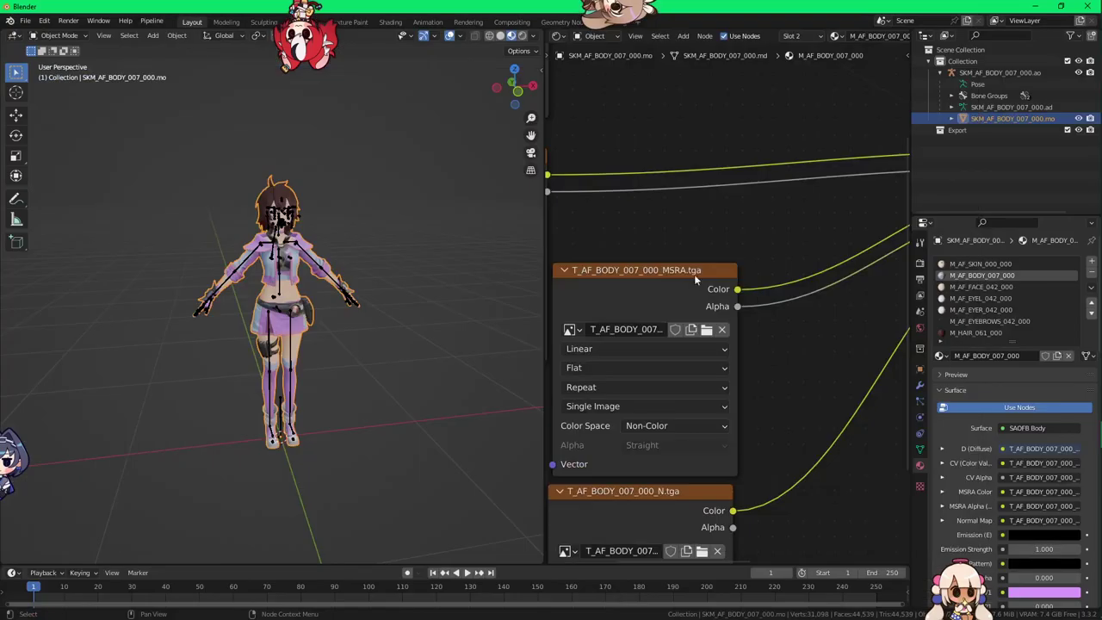
pyautogui.moveTo(658, 283); pyautogui.dragTo(680, 295, button='middle')
pyautogui.click(682, 299)
pyautogui.scroll(-4, 731, 300)
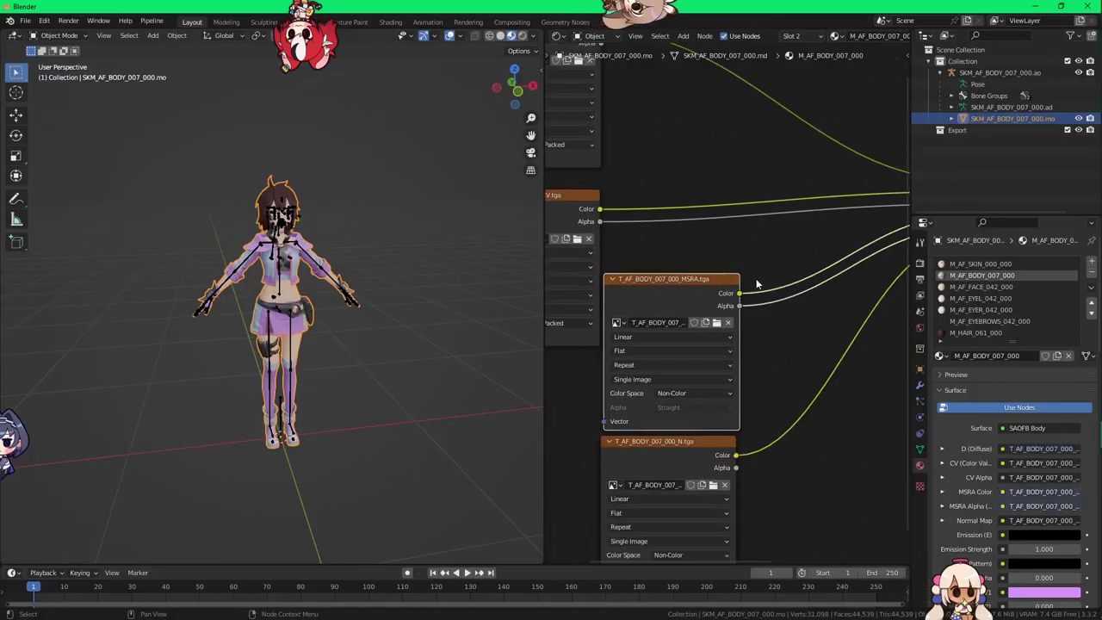
pyautogui.moveTo(758, 285); pyautogui.dragTo(632, 358, button='middle')
pyautogui.click(821, 229)
pyautogui.press('Tab')
pyautogui.scroll(-2, 690, 279)
pyautogui.scroll(-1, 652, 346)
pyautogui.scroll(4, 715, 308)
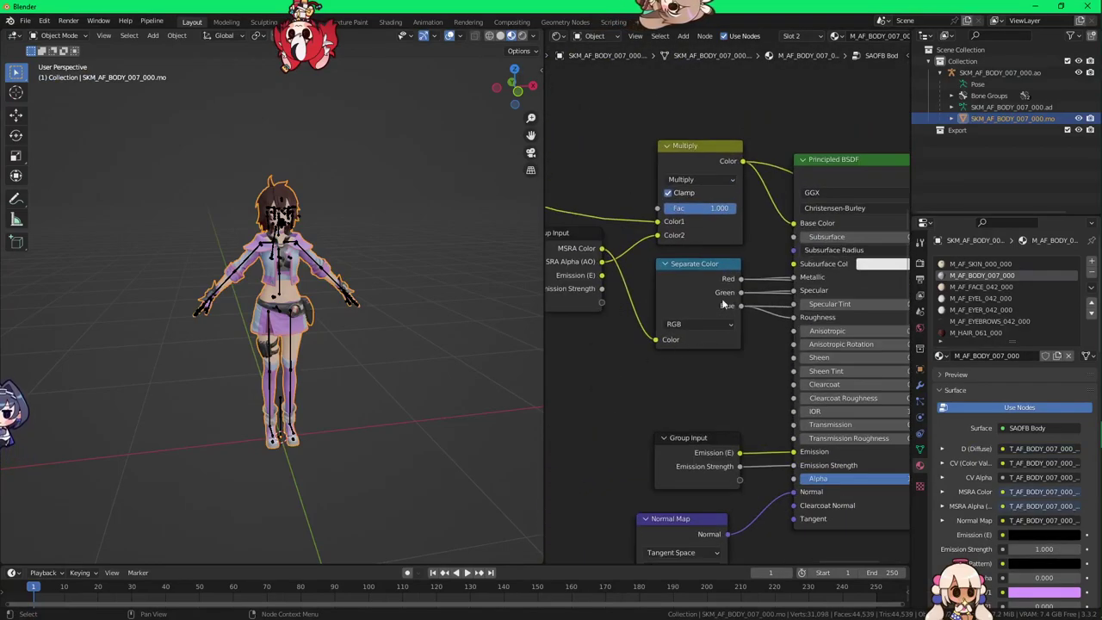
pyautogui.click(1037, 7)
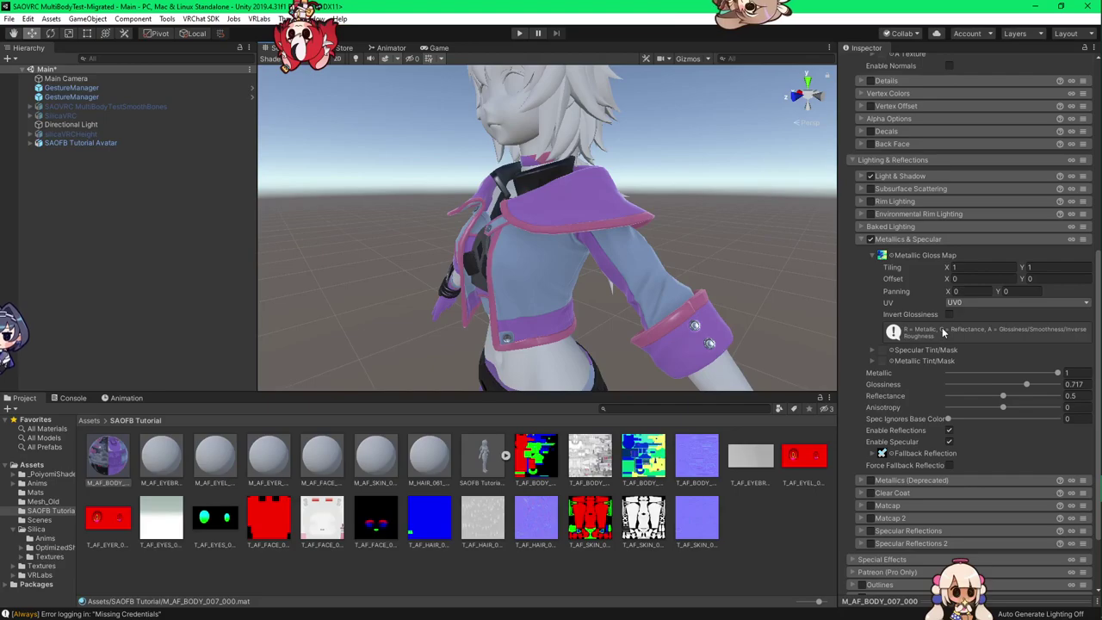
# Step: Test the body material's Metallic value while viewing the jacket up close
pyautogui.keyDown('alt'); pyautogui.moveTo(598, 284); pyautogui.dragTo(689, 282); pyautogui.keyUp('alt')
pyautogui.moveTo(880, 374); pyautogui.dragTo(935, 376)
pyautogui.scroll(8, 685, 299)
pyautogui.keyDown('alt'); pyautogui.moveTo(685, 300); pyautogui.dragTo(831, 265); pyautogui.keyUp('alt')
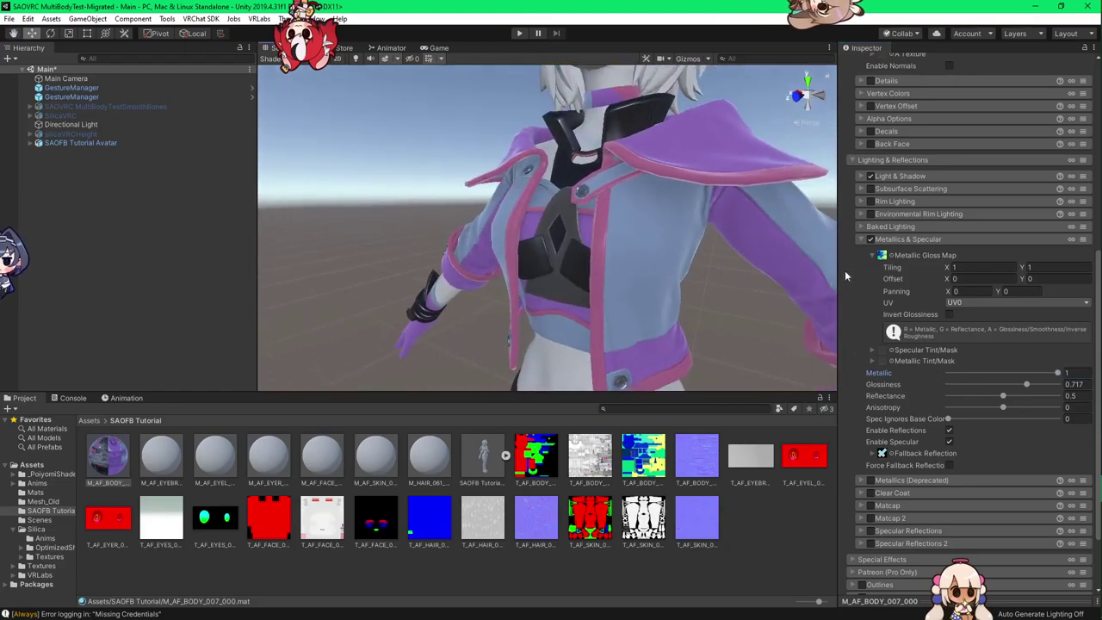
# Step: Turn off sRGB (Color Texture) for the T_AF_BODY_007_000_MSRA texture, and apply it off and back on for the T_AF_BODY_007_000_CV texture
pyautogui.click(648, 459)
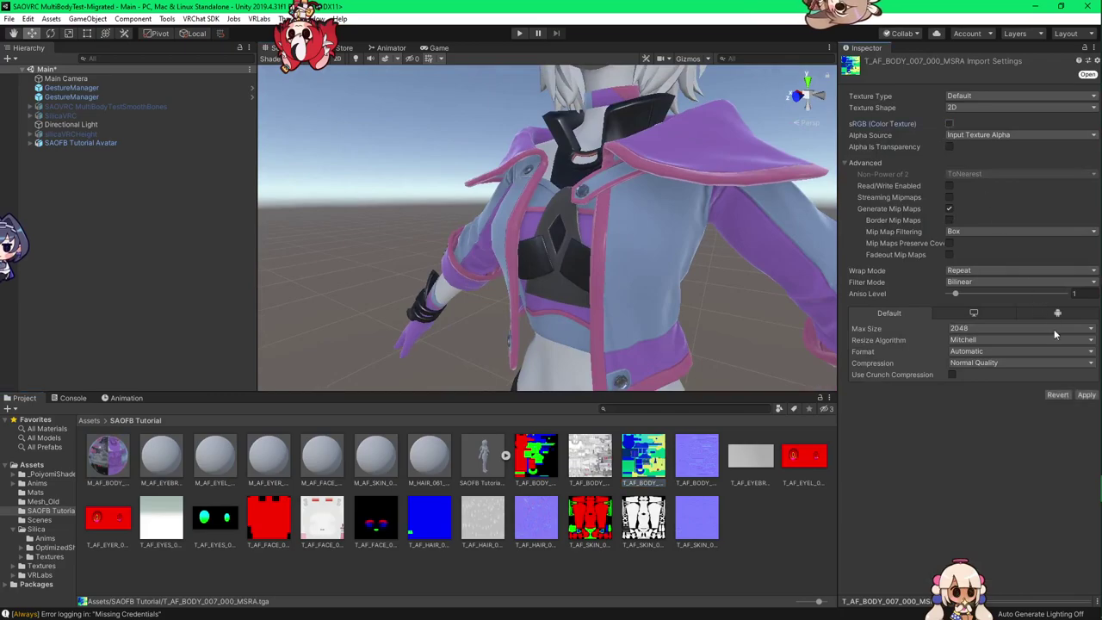
pyautogui.click(543, 471)
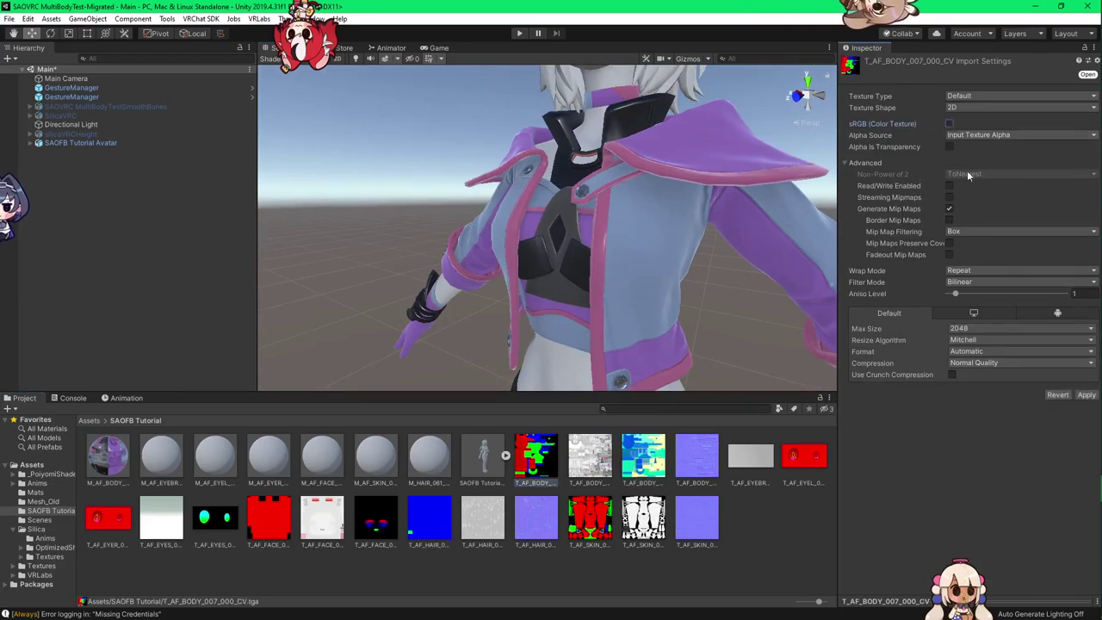
pyautogui.click(1084, 395)
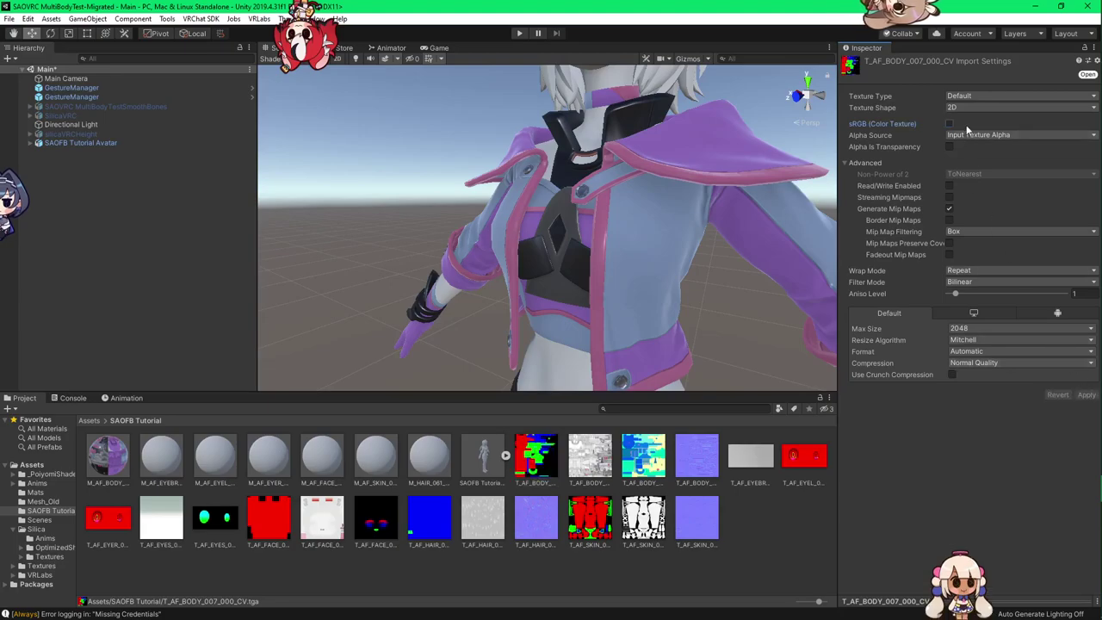
pyautogui.click(1084, 395)
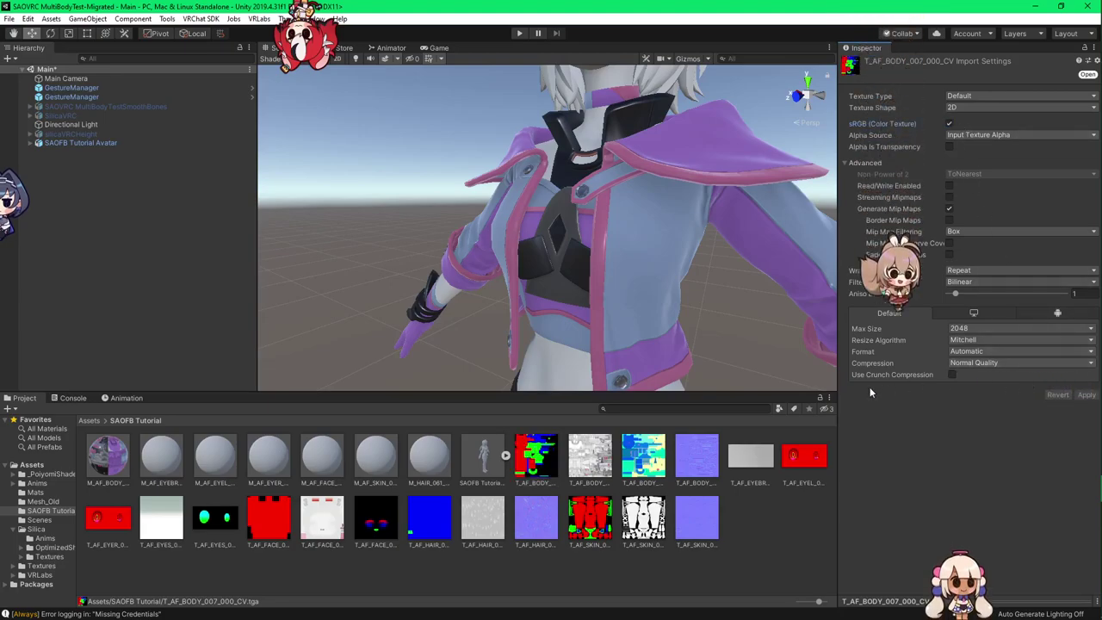
# Step: Check the import settings of the body's MSRA, D and N textures while viewing the avatar's outfit
pyautogui.click(643, 457)
pyautogui.moveTo(738, 379); pyautogui.dragTo(625, 352, button='right')
pyautogui.click(592, 465)
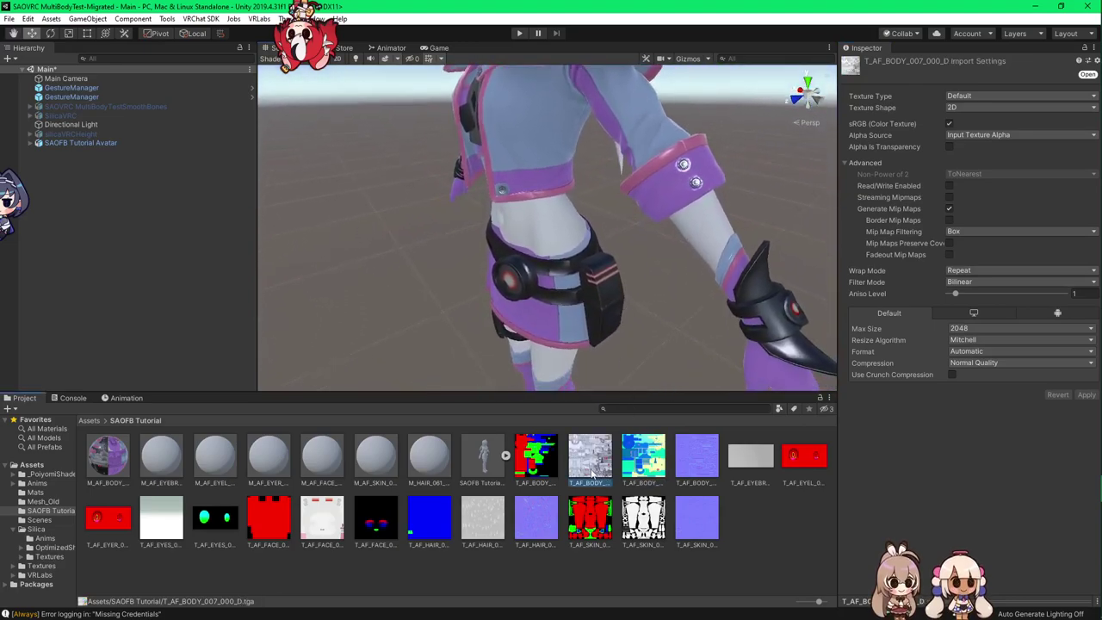
pyautogui.click(697, 465)
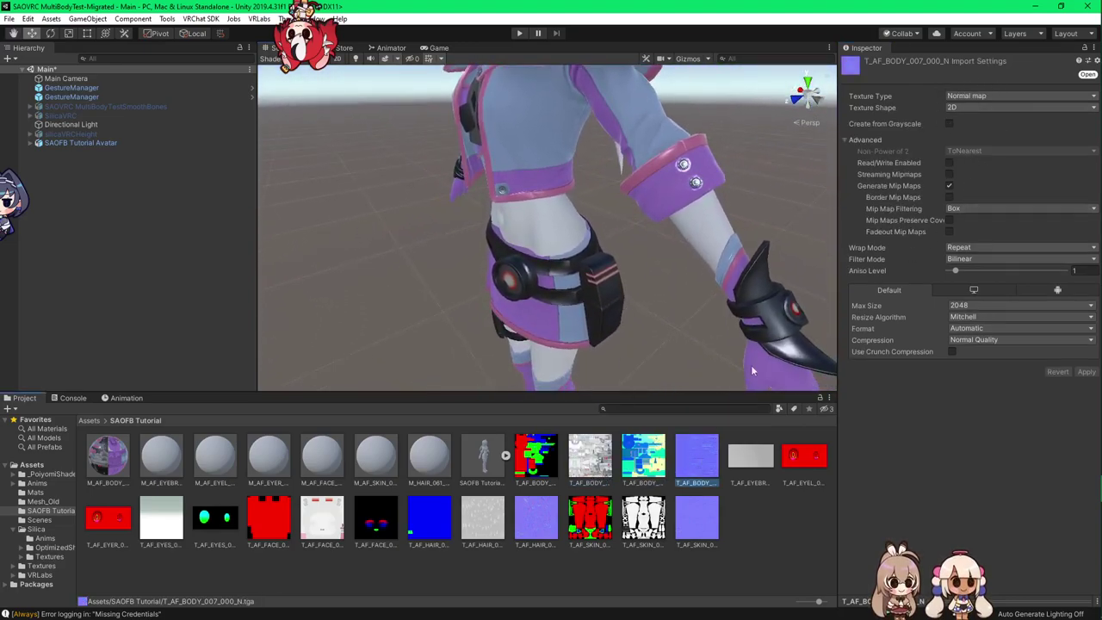
pyautogui.click(579, 465)
pyautogui.keyDown('alt'); pyautogui.moveTo(726, 294); pyautogui.dragTo(734, 241); pyautogui.keyUp('alt')
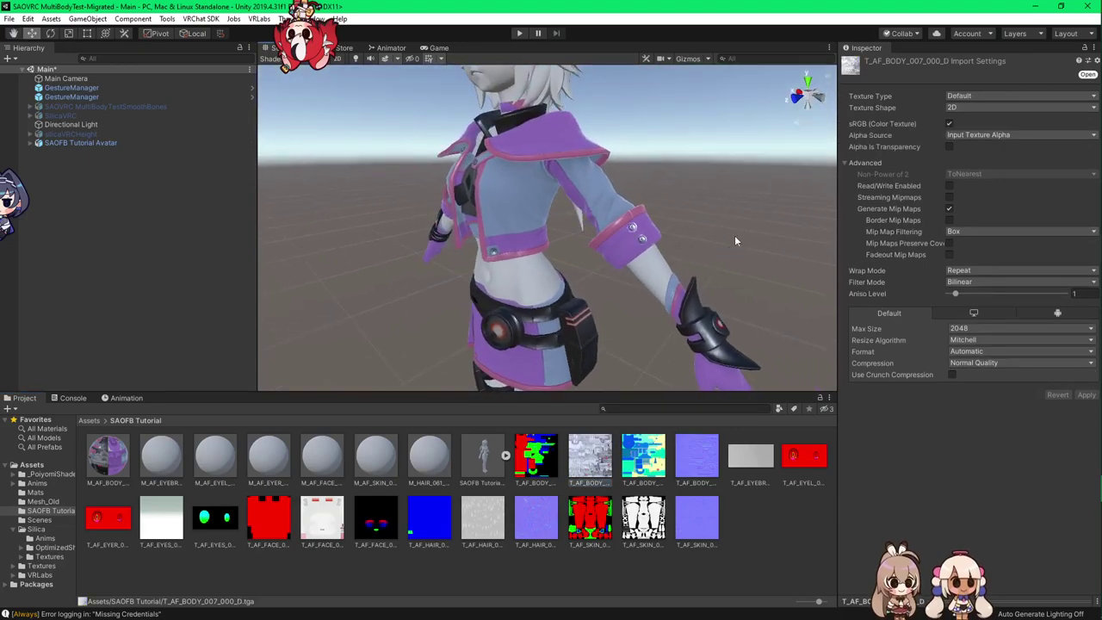
# Step: Reopen the M_AF_BODY_007_000 material's settings and view more of the avatar's body from the side
pyautogui.click(485, 461)
pyautogui.click(121, 463)
pyautogui.keyDown('alt'); pyautogui.moveTo(558, 241); pyautogui.dragTo(442, 318); pyautogui.keyUp('alt')
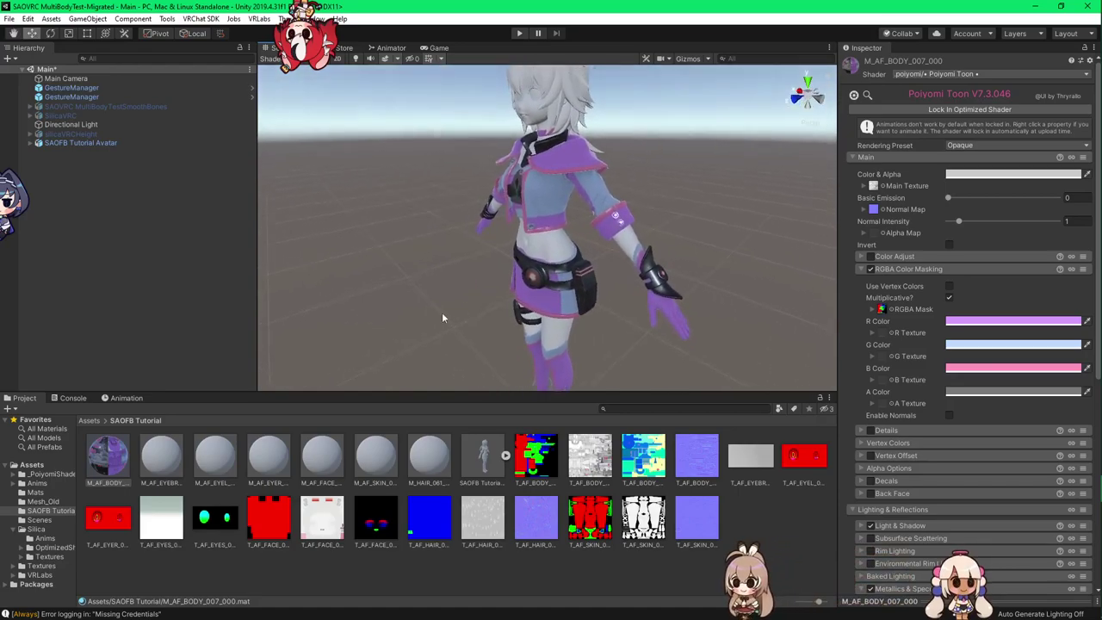
# Step: Examine the body and skin materials in the Silica folder, comparing their RGBA Color Masking and shading settings
pyautogui.click(50, 529)
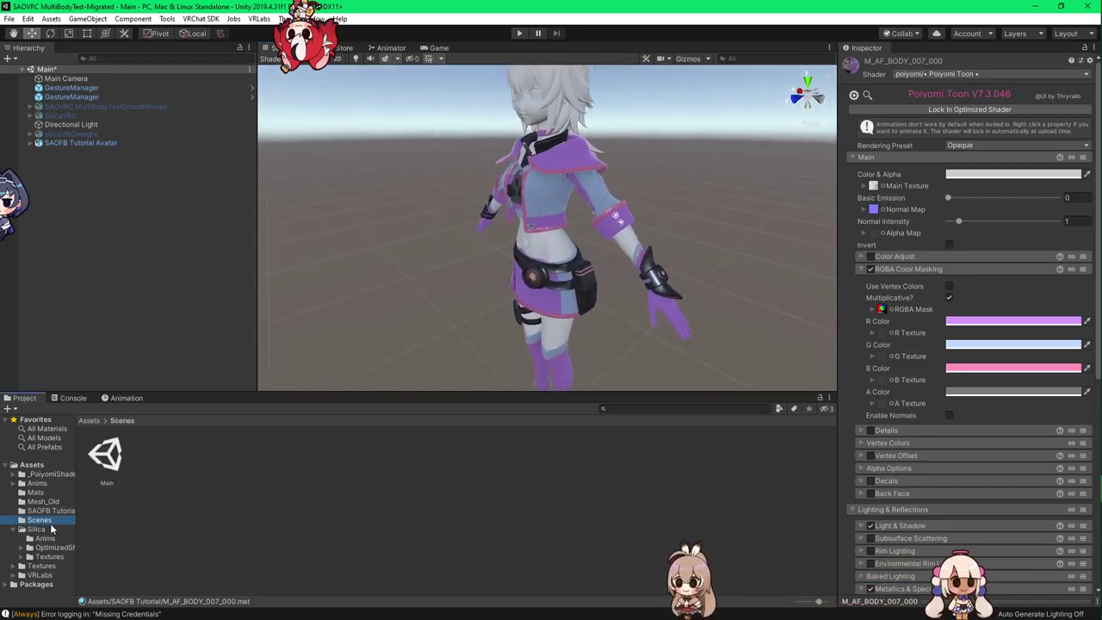
pyautogui.click(107, 469)
pyautogui.click(264, 457)
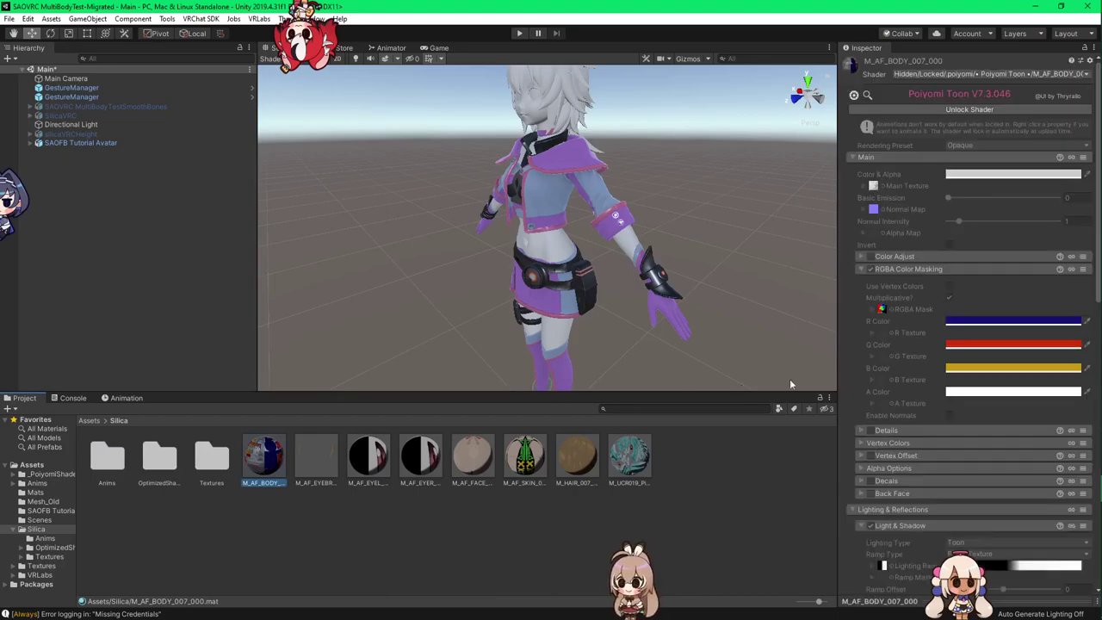
pyautogui.scroll(-10, 942, 344)
pyautogui.scroll(10, 942, 343)
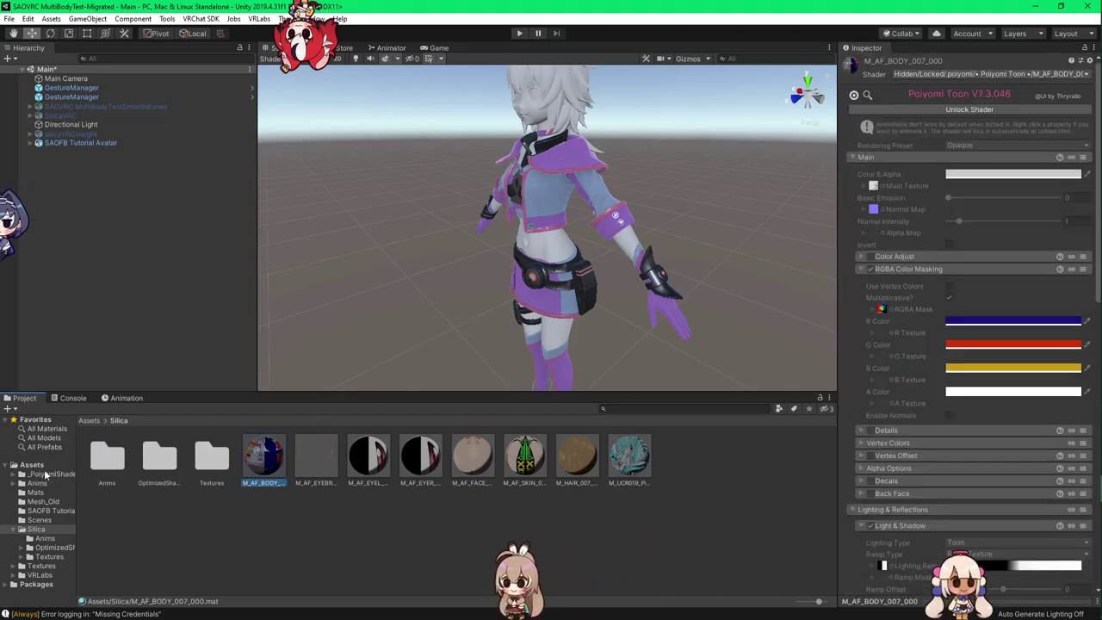
pyautogui.click(476, 468)
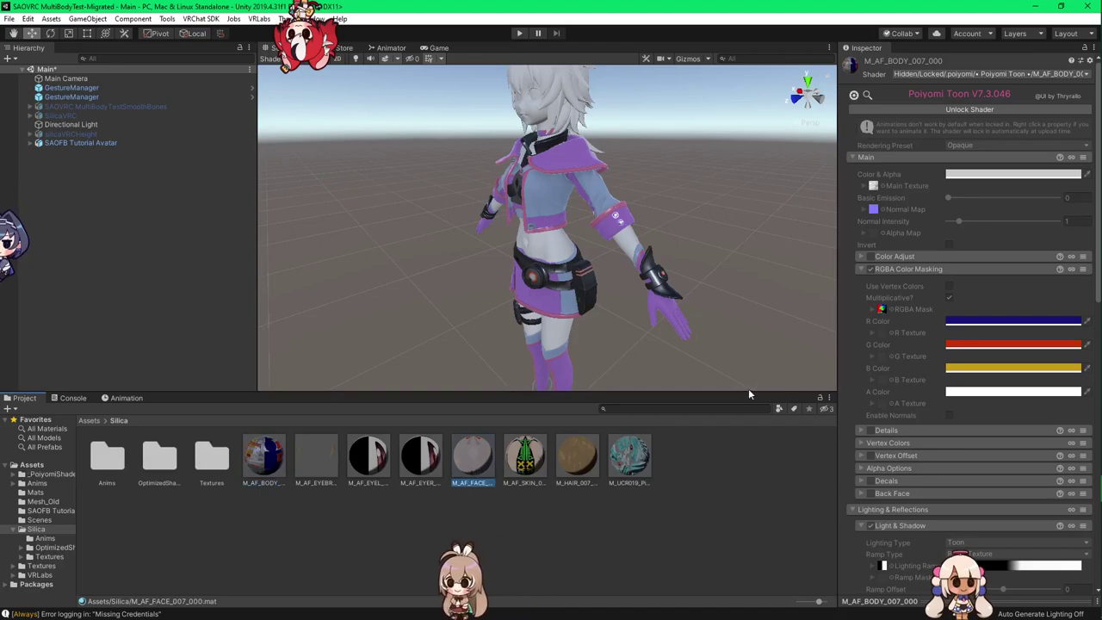
pyautogui.click(528, 461)
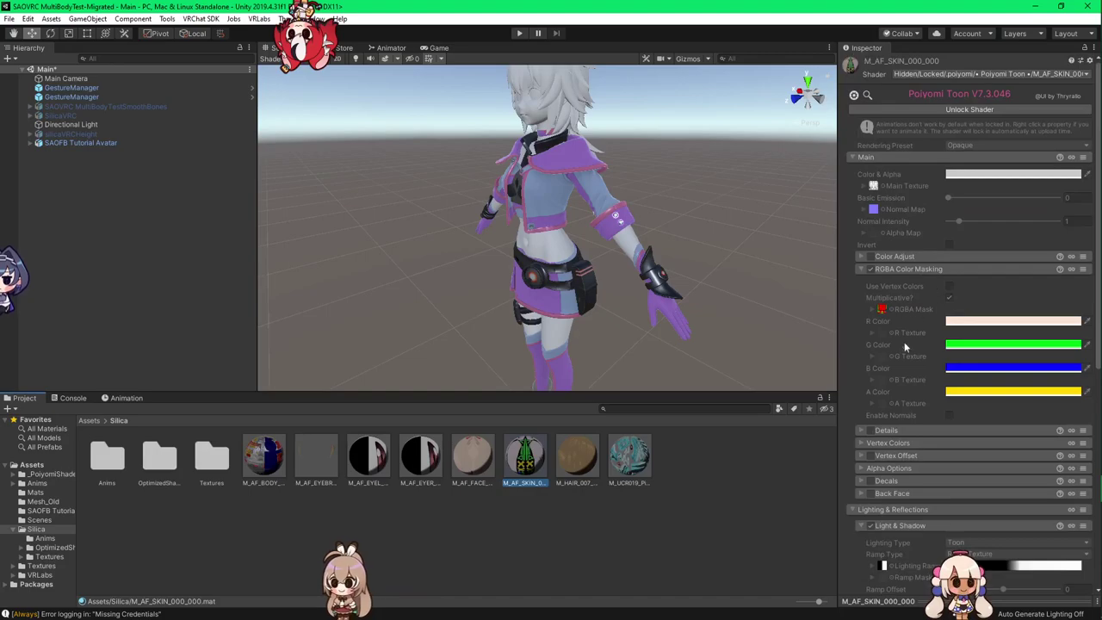
pyautogui.scroll(-3, 928, 320)
pyautogui.scroll(3, 929, 321)
pyautogui.scroll(-2, 930, 322)
pyautogui.scroll(2, 930, 322)
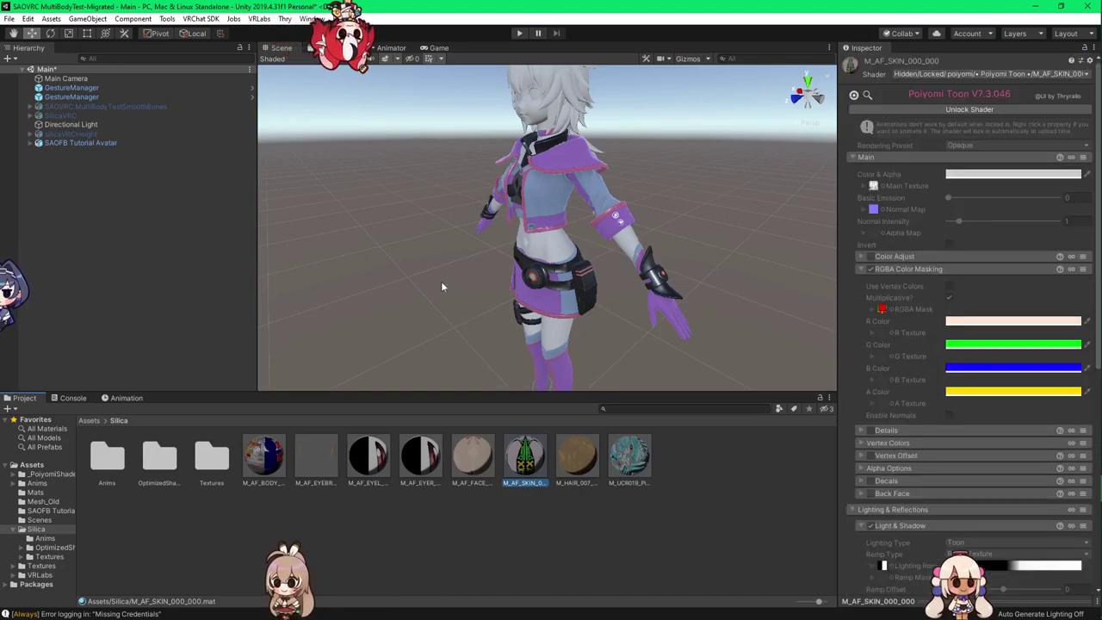
# Step: Switch M_AF_SKIN_000_000 in the SAOFB Tutorial folder to the Poiyomi Toon shader and assign the skin's main texture and normal map
pyautogui.click(39, 511)
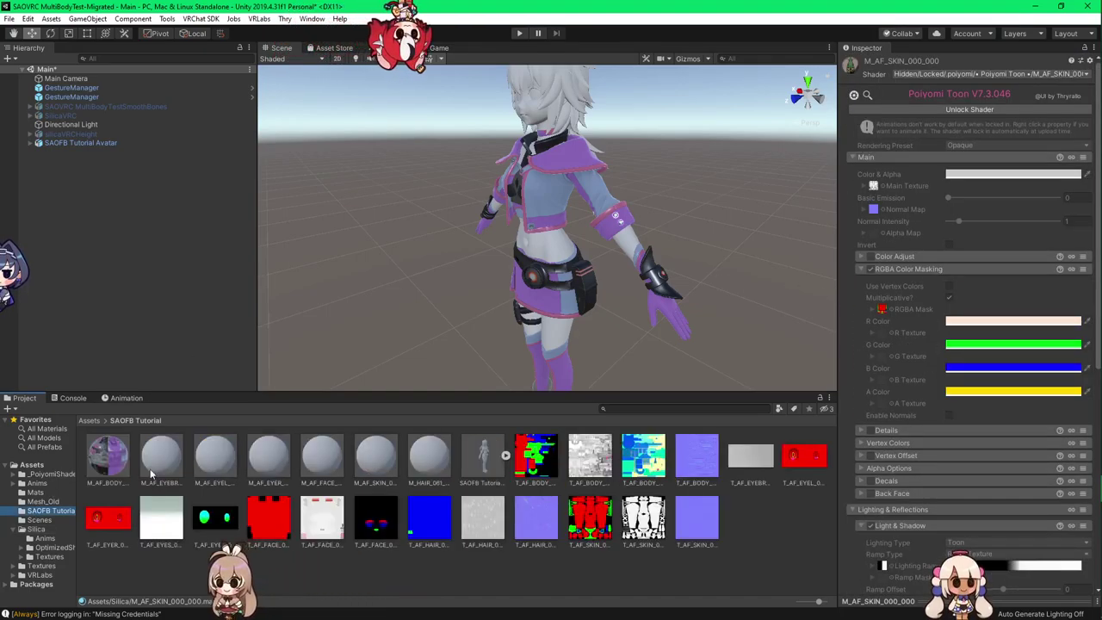
pyautogui.click(376, 457)
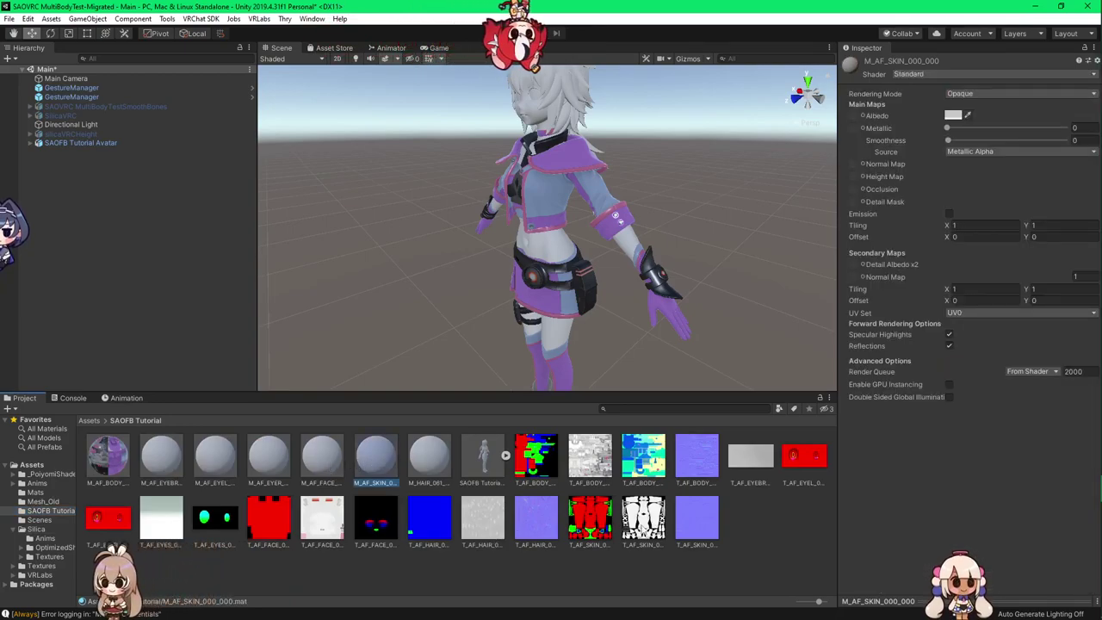
pyautogui.click(937, 75)
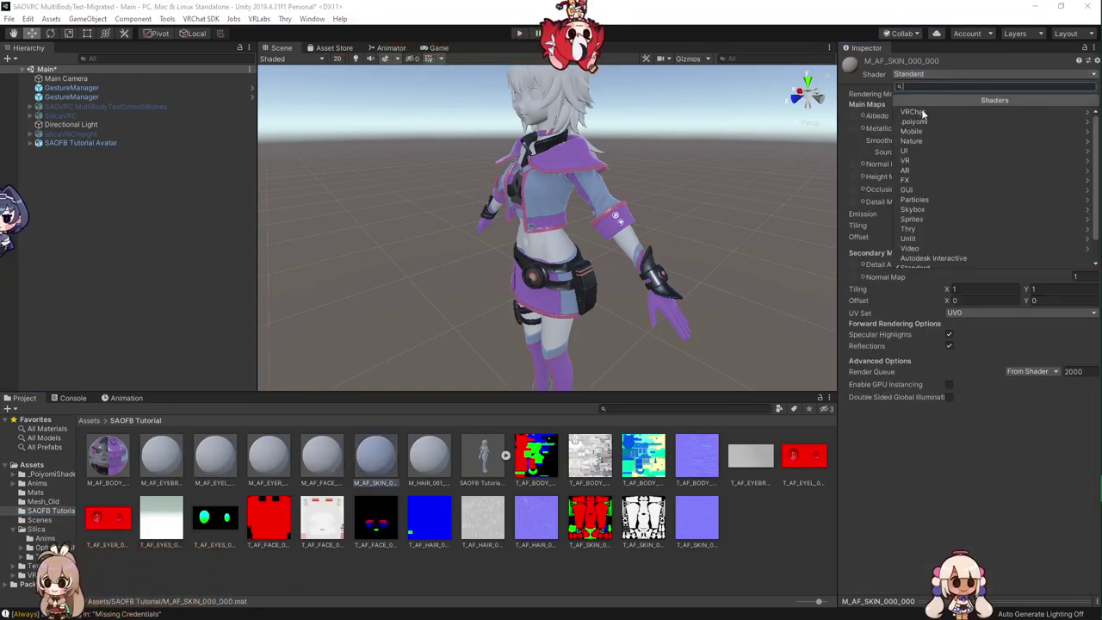
pyautogui.click(934, 112)
pyautogui.click(930, 121)
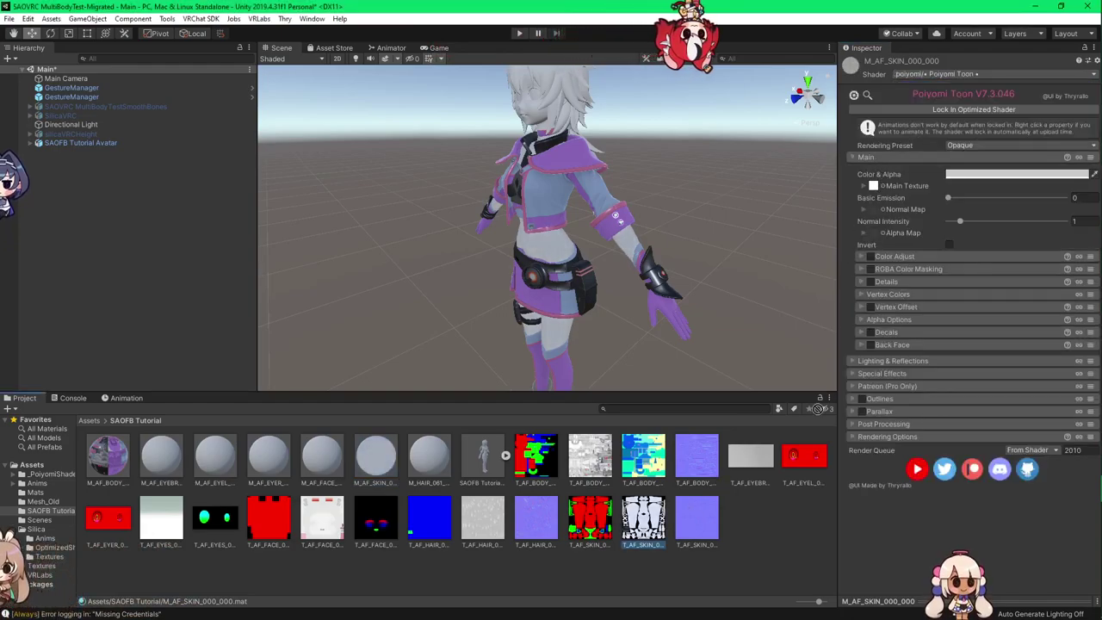
pyautogui.moveTo(878, 190); pyautogui.dragTo(875, 186)
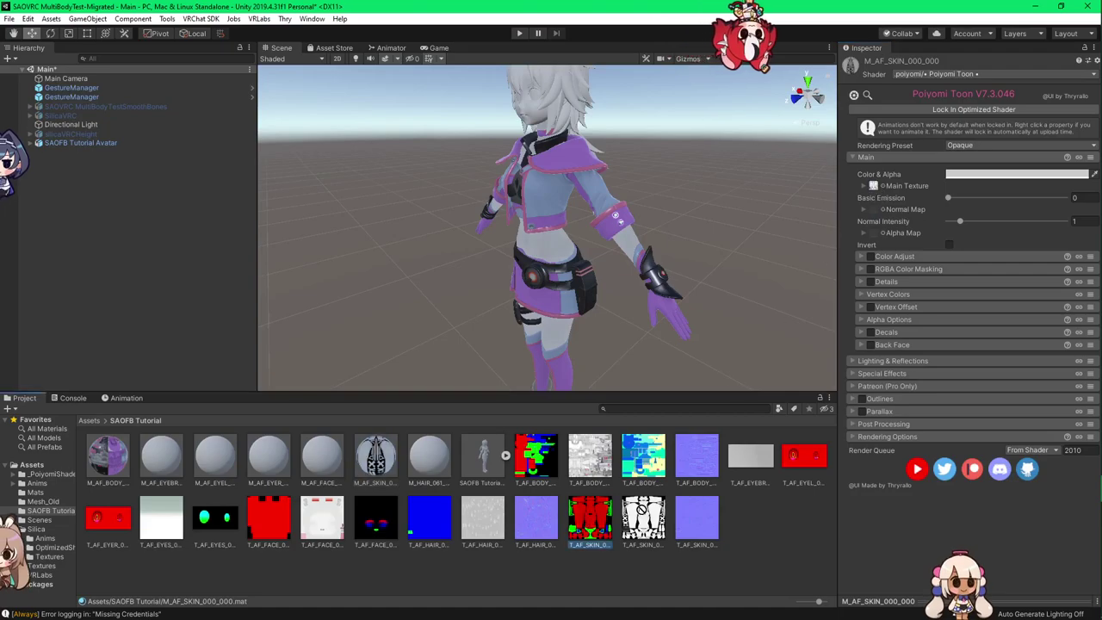
pyautogui.moveTo(696, 517); pyautogui.dragTo(876, 209)
pyautogui.click(1073, 231)
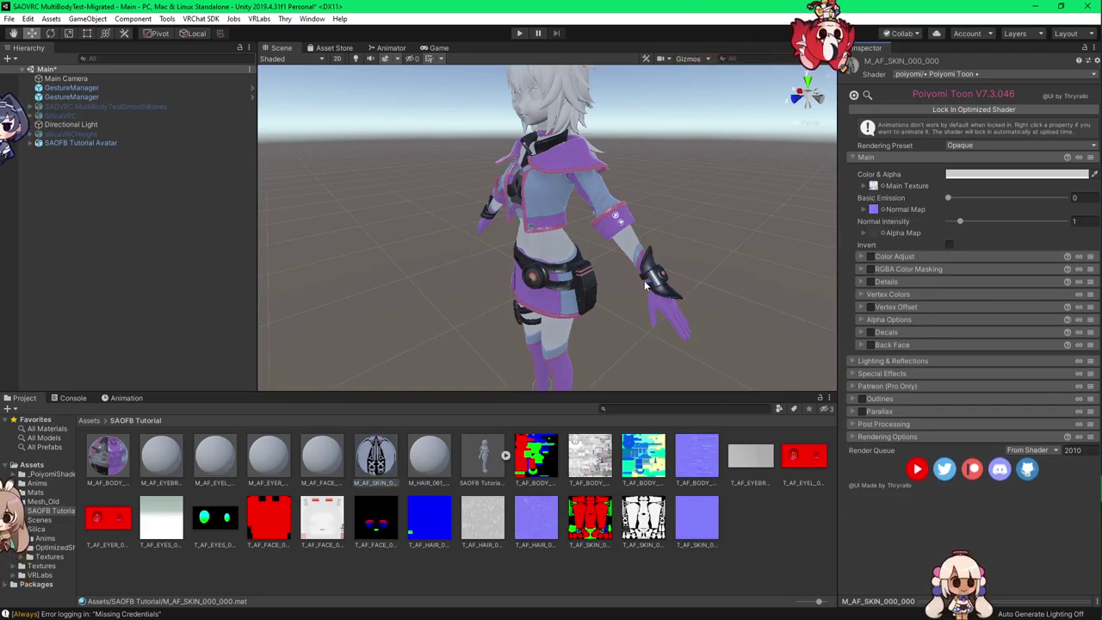
# Step: Enable RGBA Color Masking with Multiplicative on the skin material and assign the red-green skin texture as its RGBA mask
pyautogui.moveTo(657, 277); pyautogui.dragTo(814, 259, button='right')
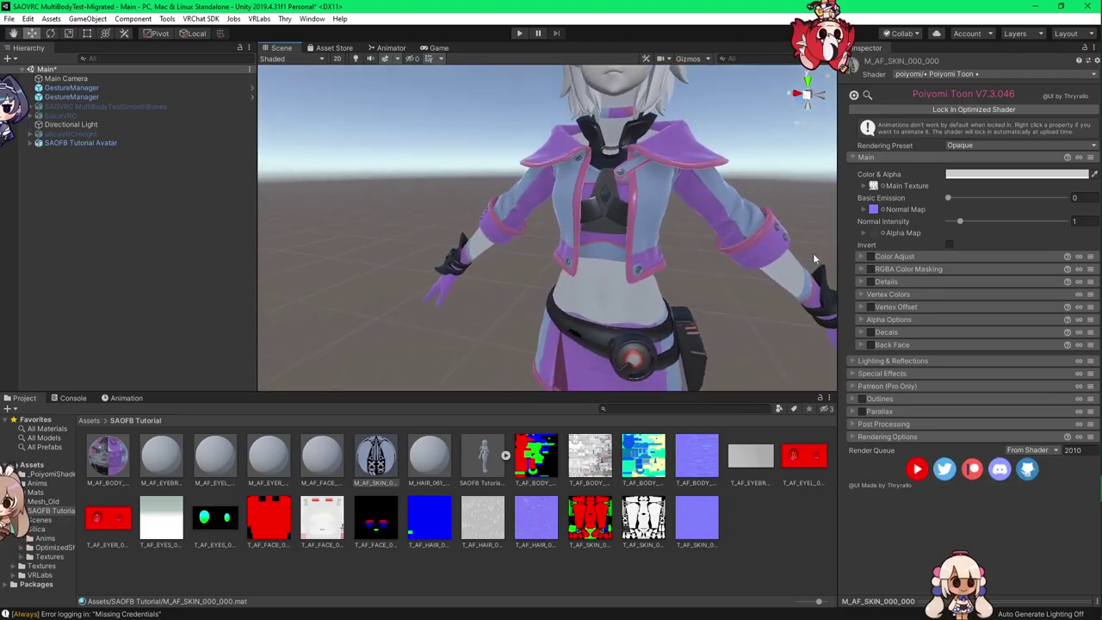
pyautogui.click(872, 268)
pyautogui.click(949, 298)
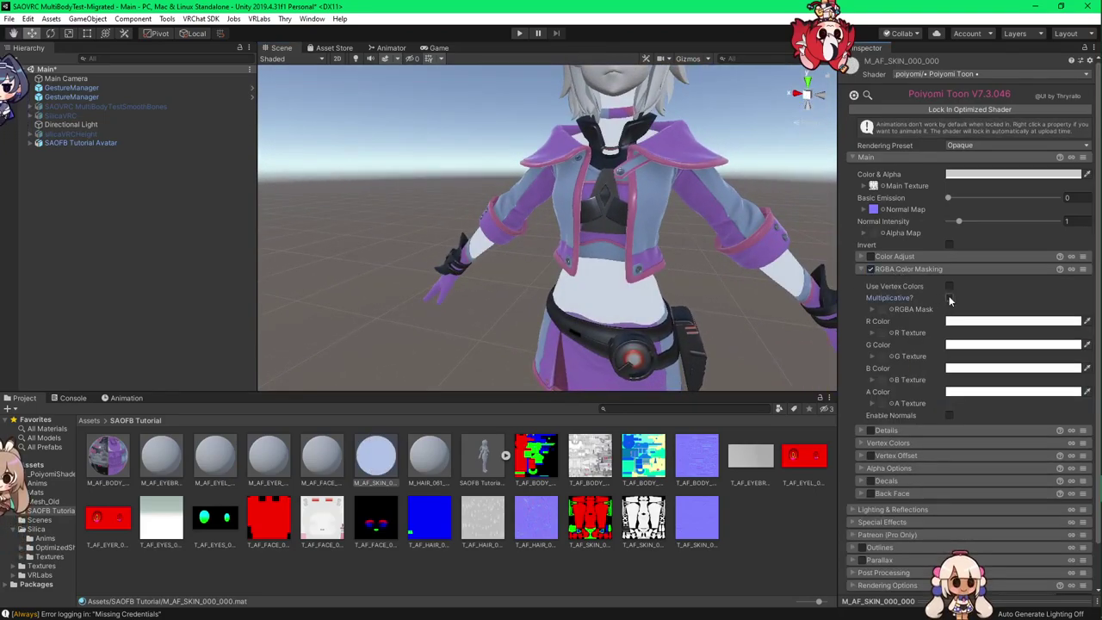
pyautogui.scroll(-4, 758, 310)
pyautogui.moveTo(760, 310); pyautogui.dragTo(708, 248, button='middle')
pyautogui.moveTo(591, 519); pyautogui.dragTo(886, 311)
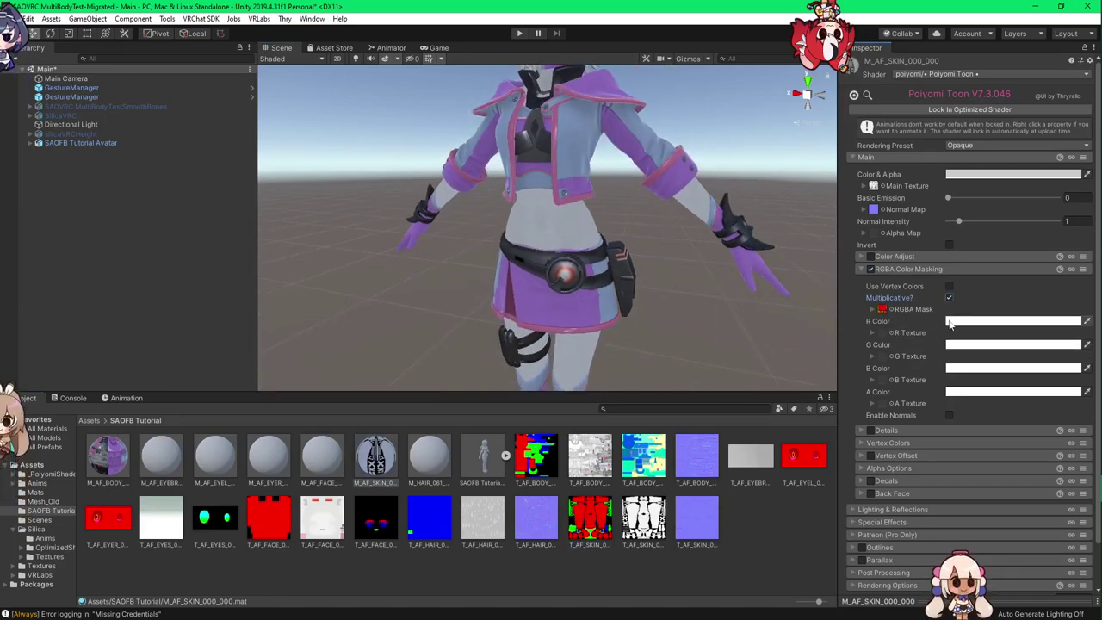
# Step: Switch to Blender and copy the hex code of the CV1 colour from the M_AF_SKIN_000_000 material's SAOFB Skin node
pyautogui.hotkey('alt', 'Tab')
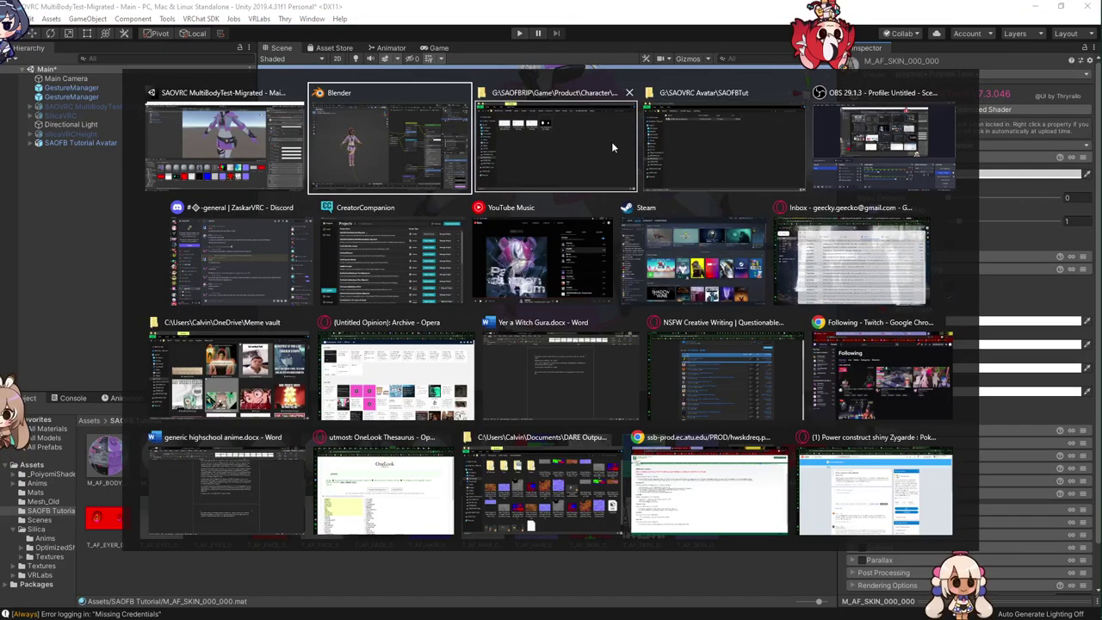
pyautogui.click(372, 156)
pyautogui.click(974, 263)
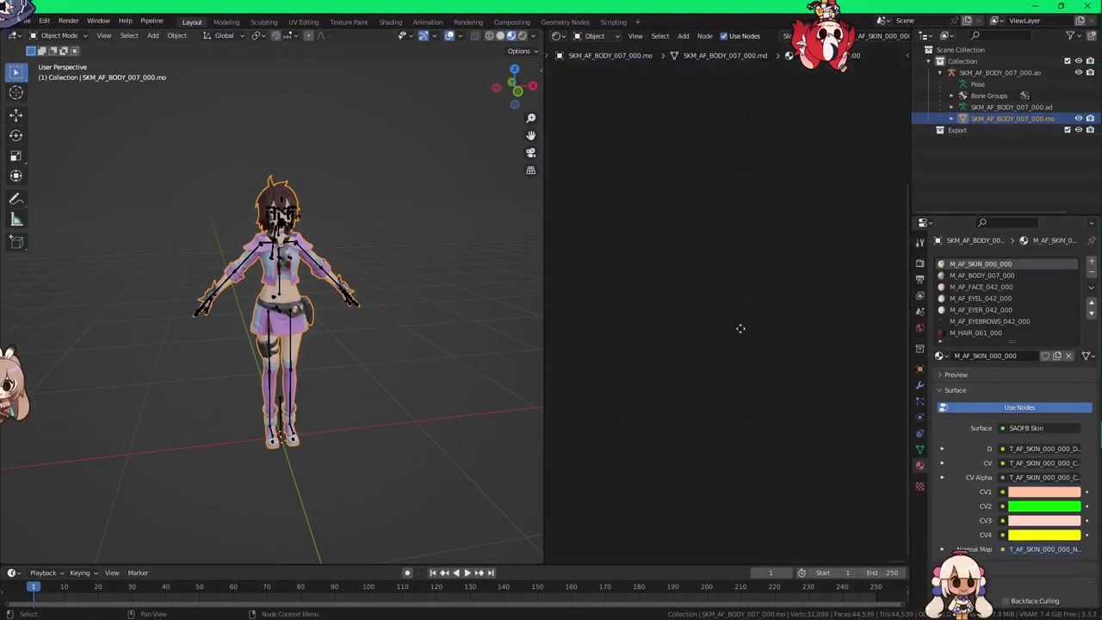
pyautogui.scroll(-5, 717, 325)
pyautogui.moveTo(661, 325); pyautogui.dragTo(766, 330, button='middle')
pyautogui.scroll(8, 766, 330)
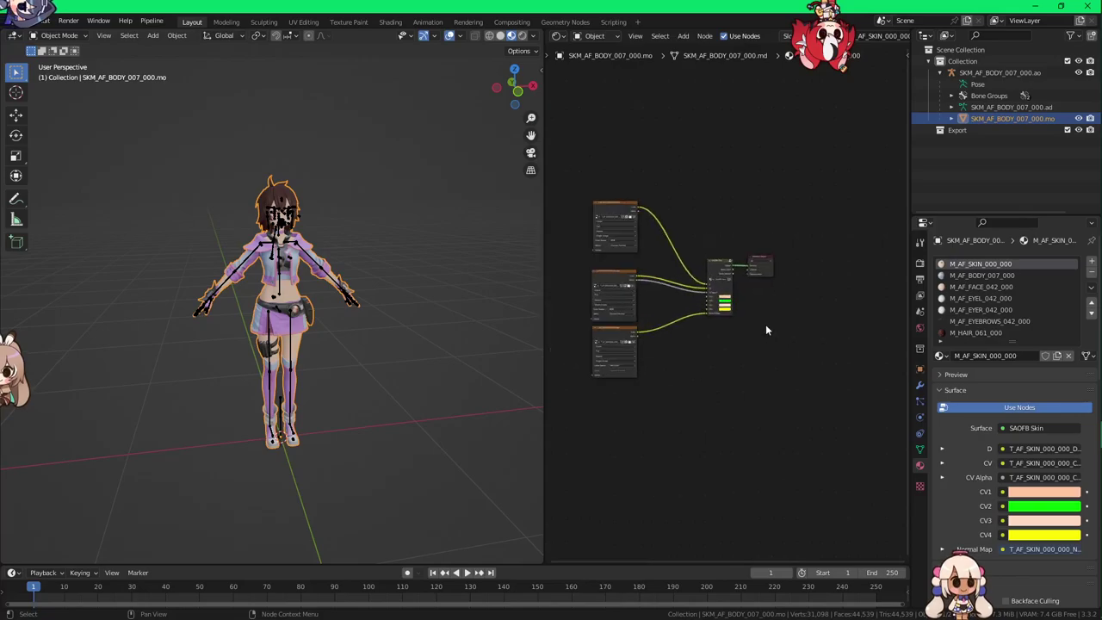
pyautogui.scroll(5, 766, 324)
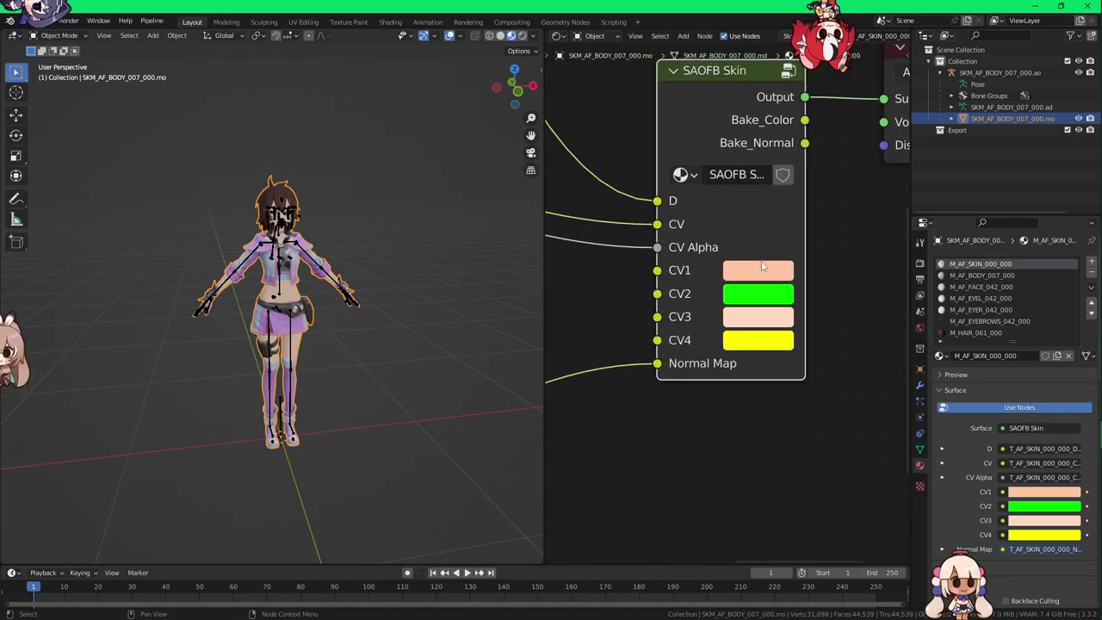
pyautogui.click(761, 273)
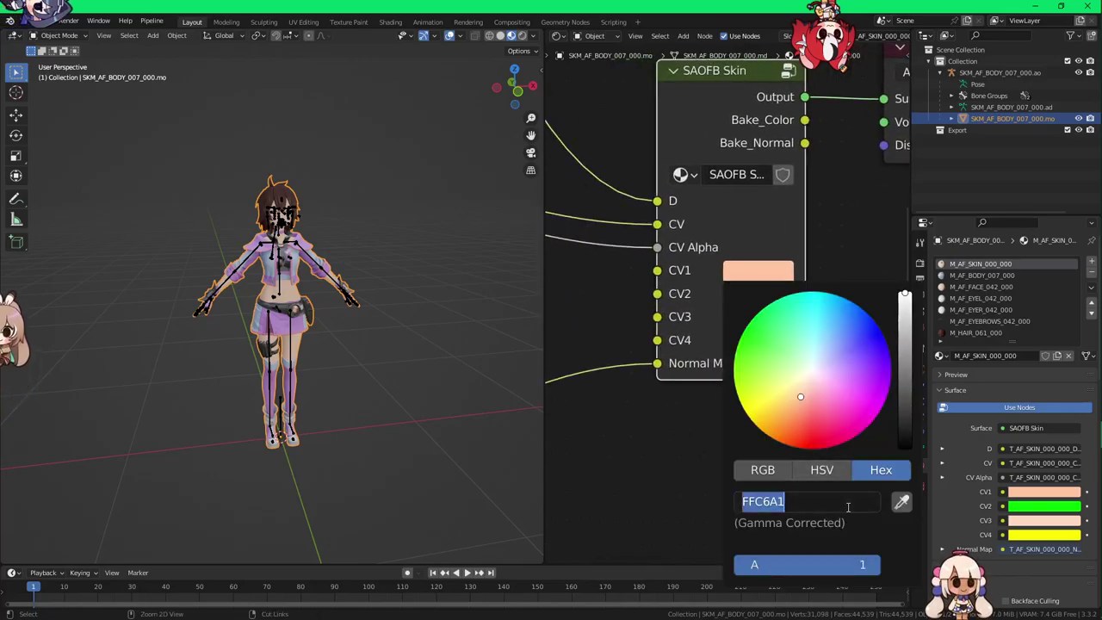
# Step: Try a darker brightness for the skin node's CV1 colour while viewing the character up close
pyautogui.scroll(7, 368, 312)
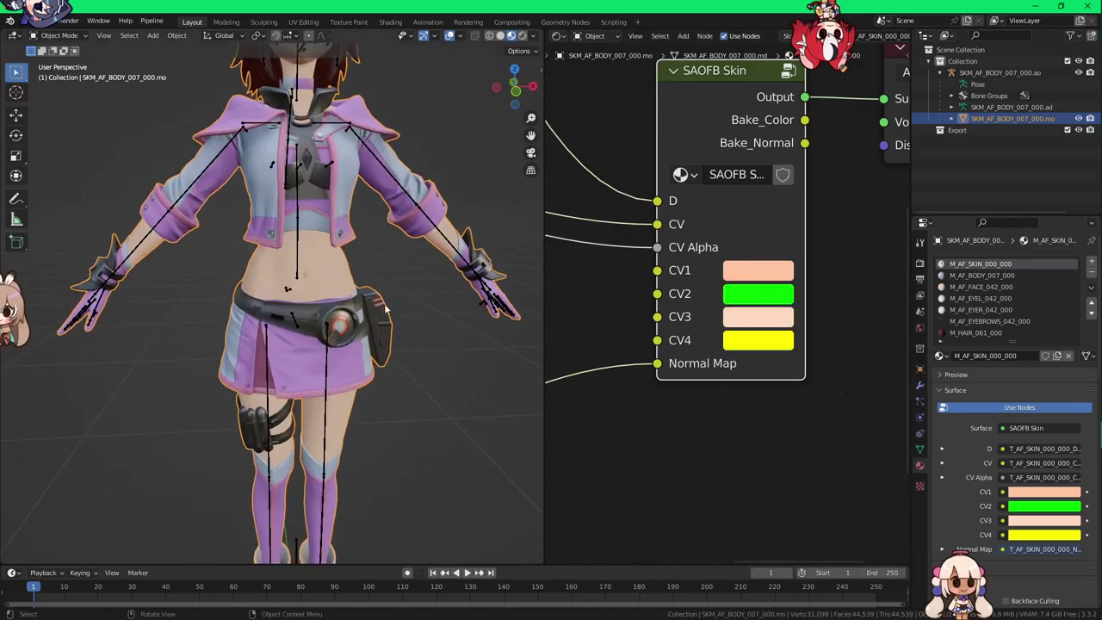
pyautogui.click(769, 274)
pyautogui.click(760, 270)
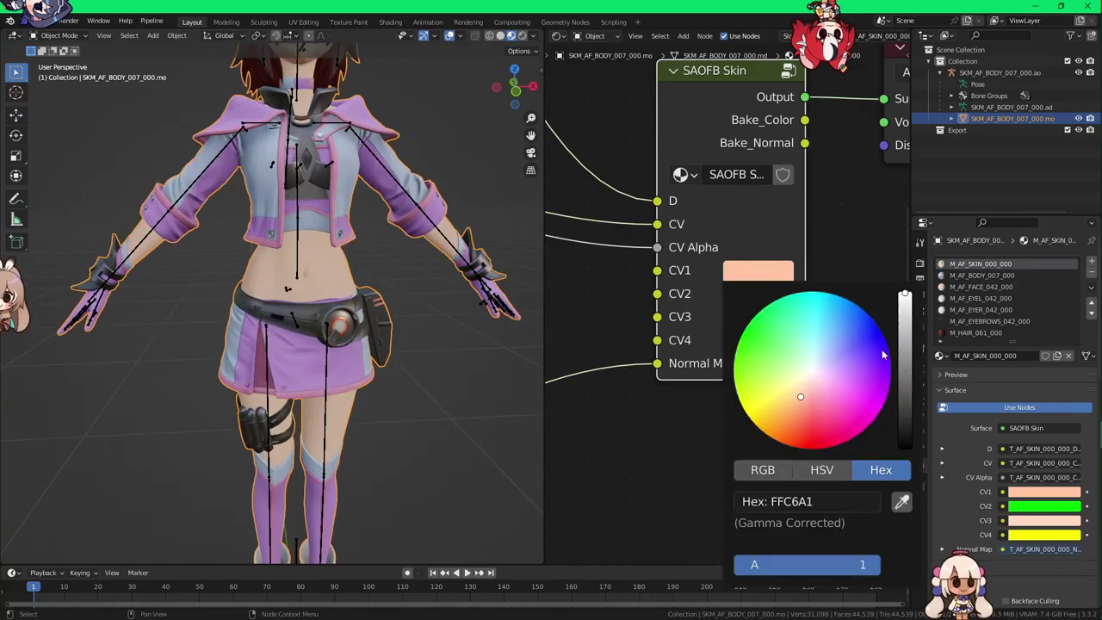
pyautogui.moveTo(907, 369); pyautogui.dragTo(906, 403)
pyautogui.press('Escape')
pyautogui.moveTo(414, 303); pyautogui.dragTo(390, 271, button='middle')
# Step: Return to Unity, set the skin material's R Color to FFC6A1 and view the avatar's skin from an angle
pyautogui.press('super+Tab')
pyautogui.click(388, 255)
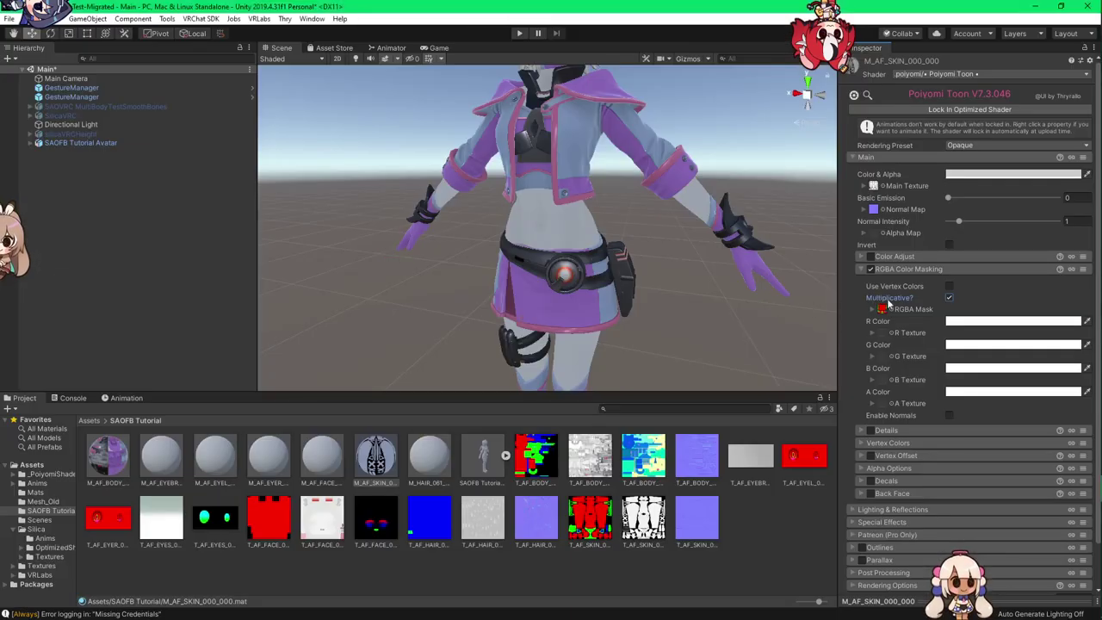
pyautogui.click(975, 324)
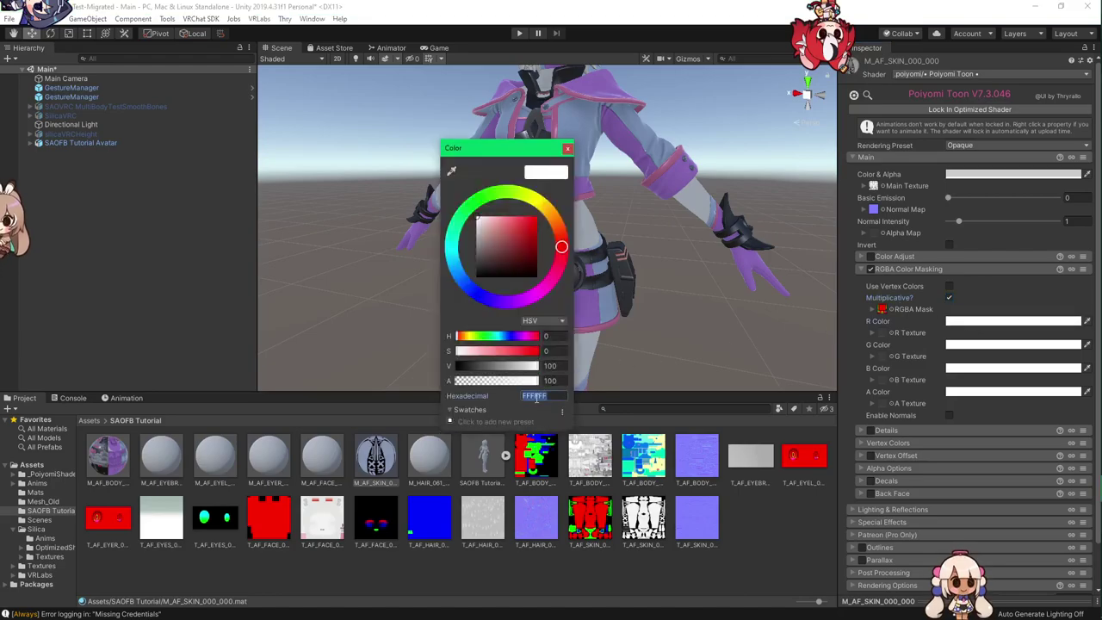
pyautogui.write('FFC6A1')
pyautogui.click(568, 151)
pyautogui.moveTo(644, 224); pyautogui.dragTo(687, 223, button='right')
pyautogui.press('e')
pyautogui.keyDown('alt'); pyautogui.moveTo(688, 224); pyautogui.dragTo(670, 299); pyautogui.keyUp('alt')
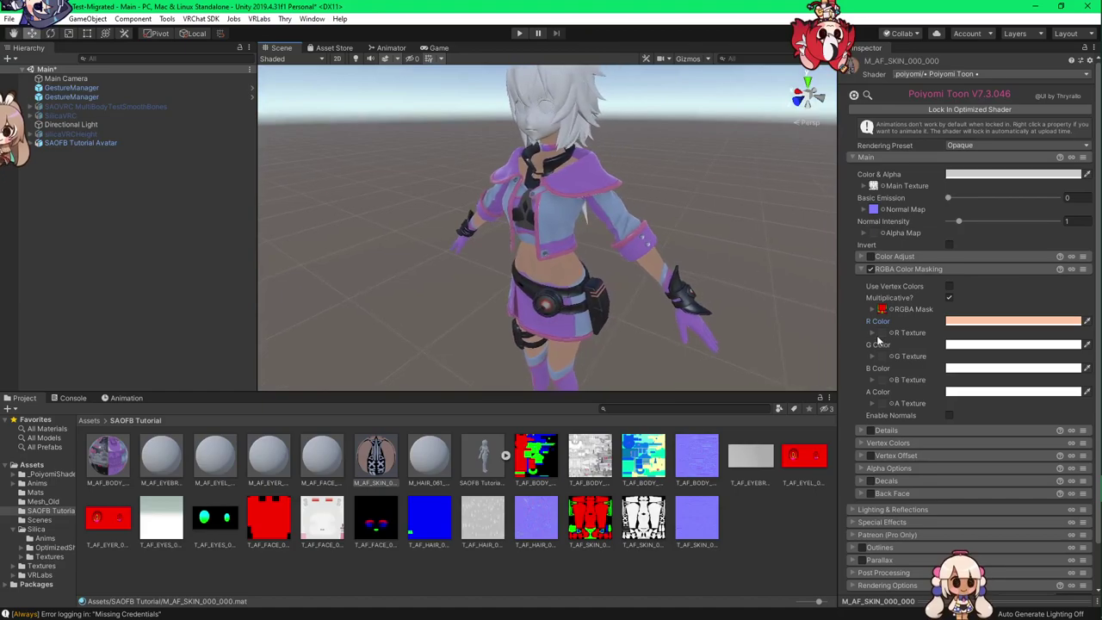
# Step: Check the skin material's Metallics & Specular settings under Lighting & Reflections and view the avatar's upper body
pyautogui.scroll(-2, 877, 335)
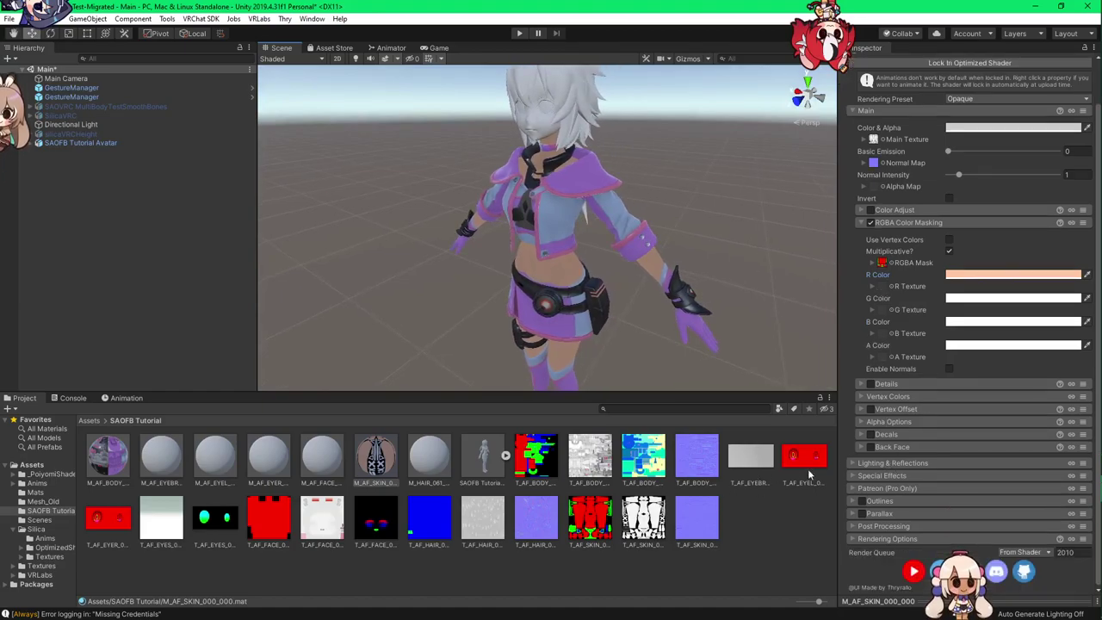
pyautogui.click(891, 463)
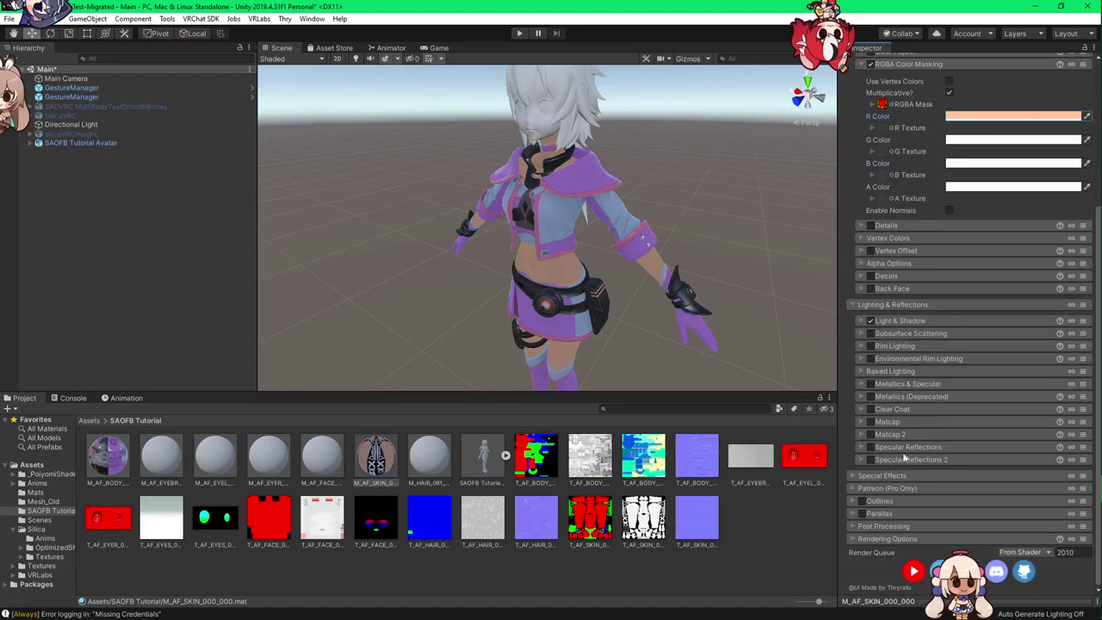
pyautogui.click(923, 384)
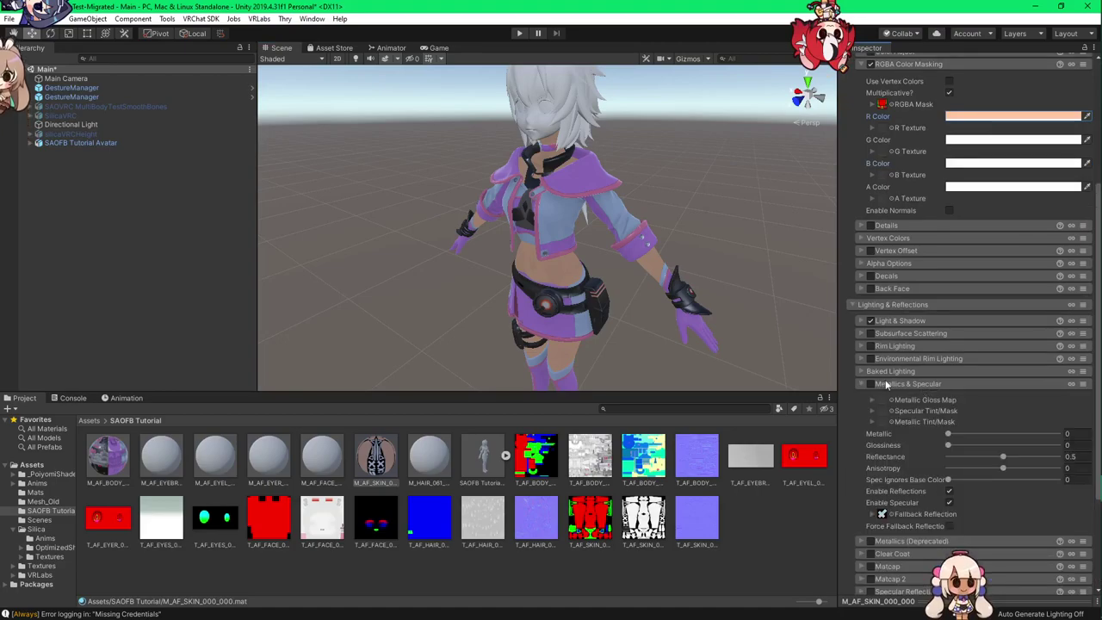
pyautogui.moveTo(612, 268); pyautogui.dragTo(637, 239, button='right')
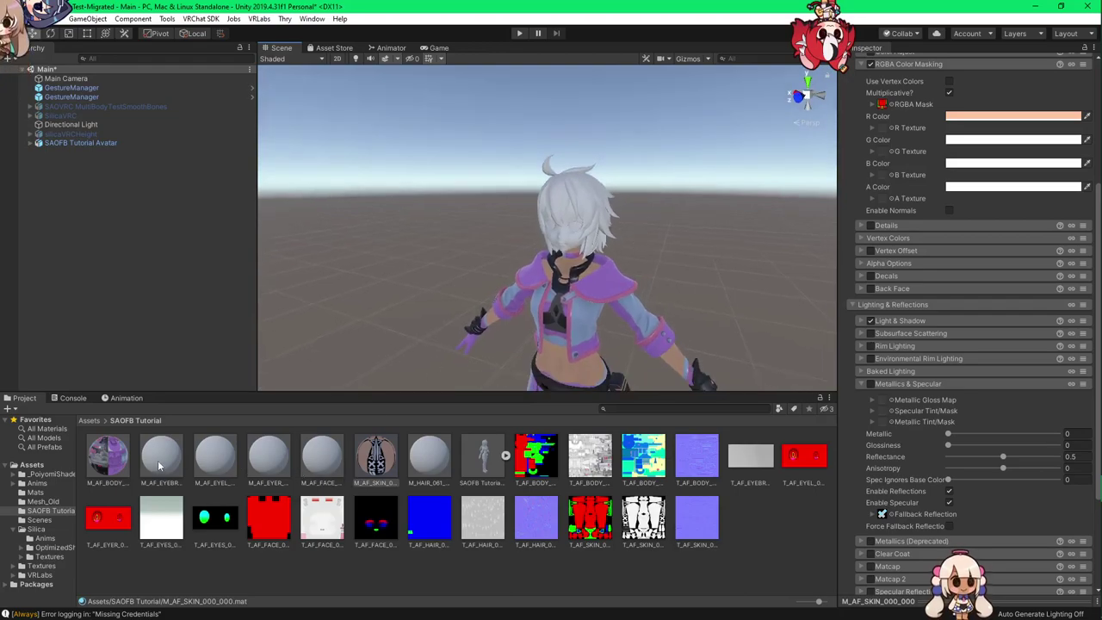
# Step: Assign the eyebrow texture as the albedo of M_AF_EYEBROWS_042_000 and set its rendering mode to Transparent
pyautogui.click(430, 456)
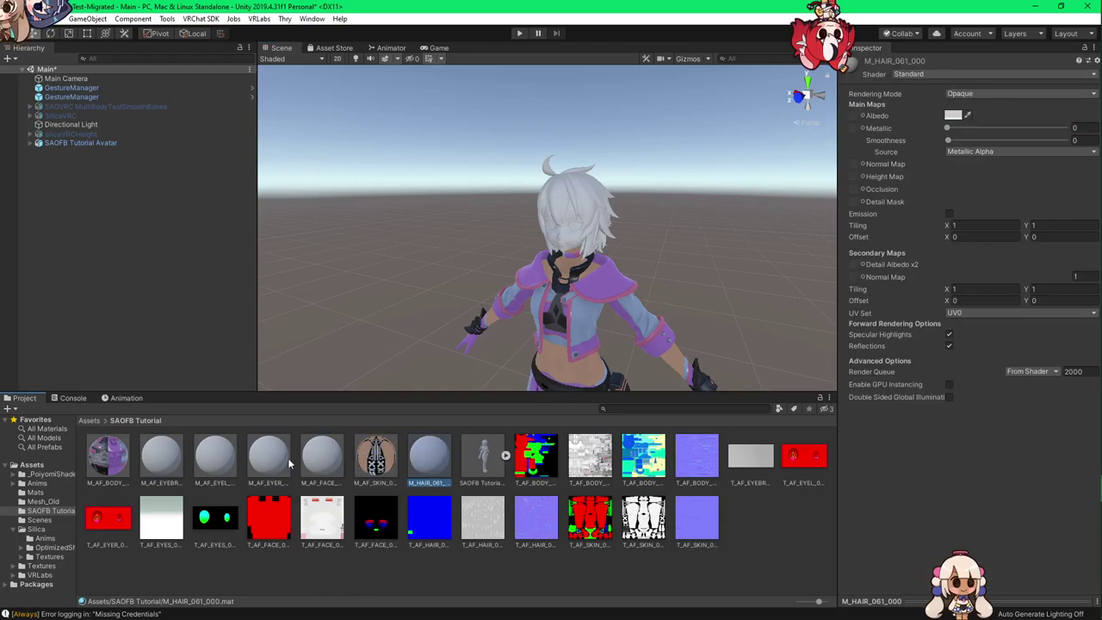
pyautogui.click(168, 466)
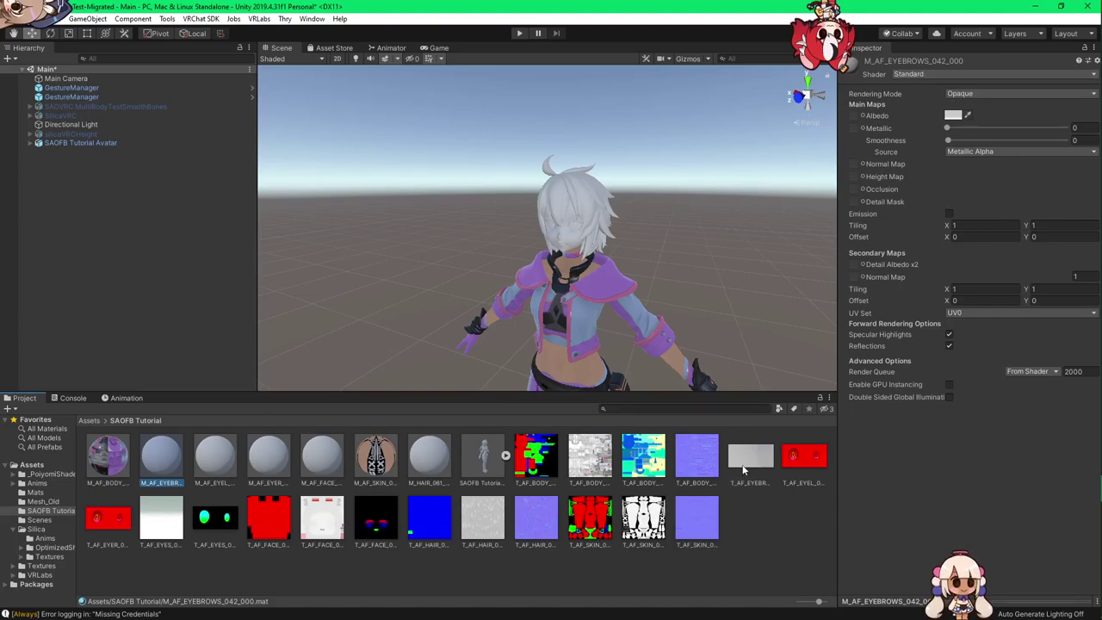
pyautogui.click(974, 94)
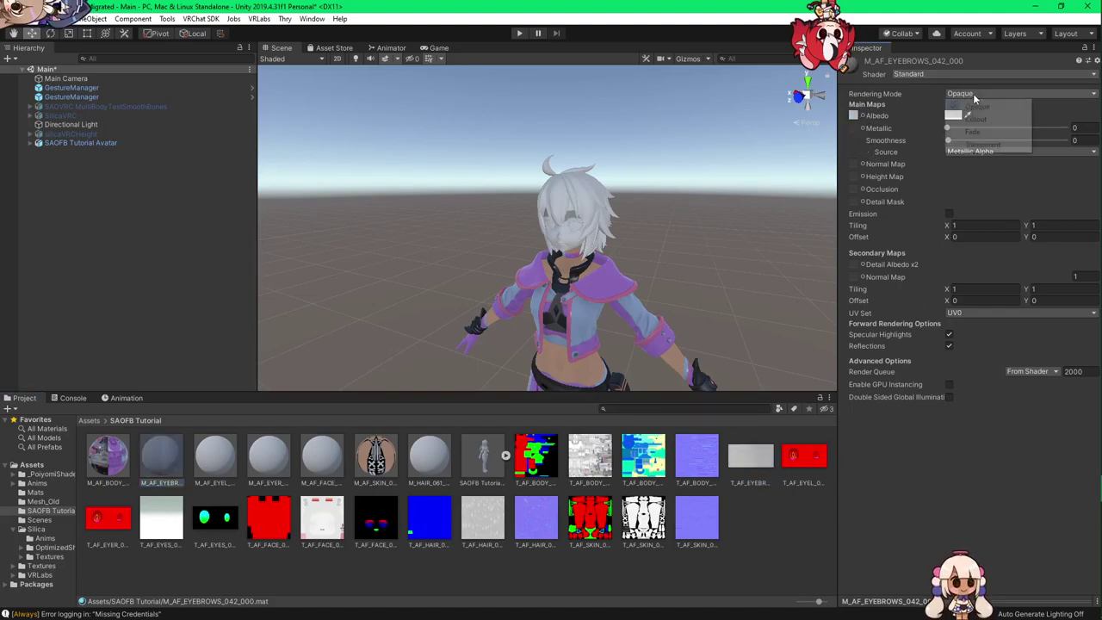
pyautogui.click(975, 144)
# Step: Set the eyebrow material's albedo colour to red FF3232 and view the eyebrows up close
pyautogui.scroll(10, 698, 229)
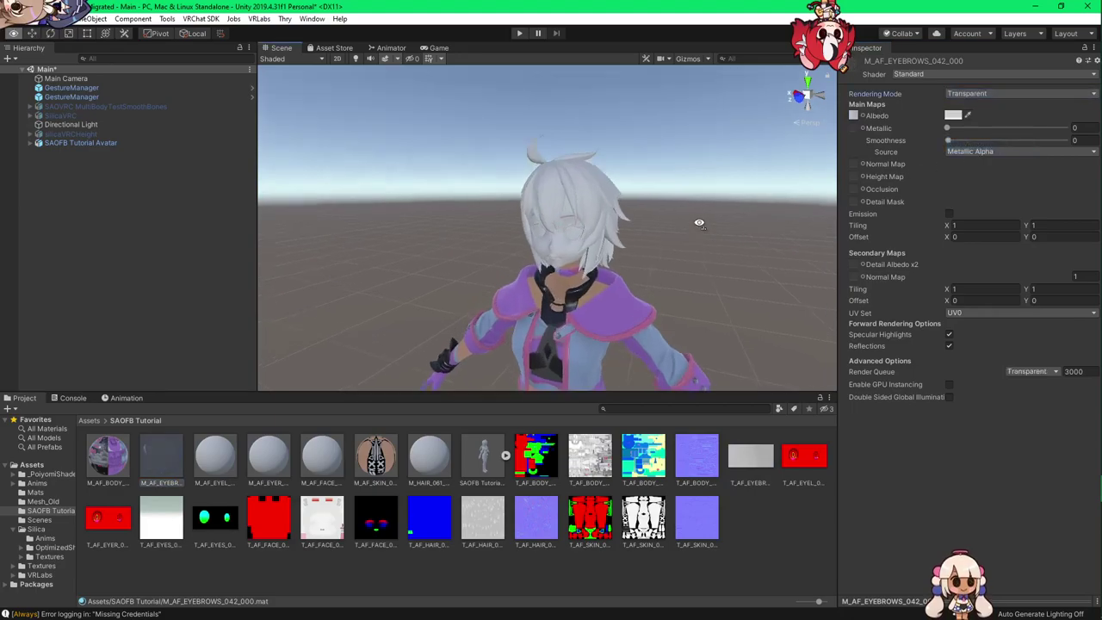
pyautogui.click(953, 114)
pyautogui.moveTo(504, 238); pyautogui.dragTo(525, 216)
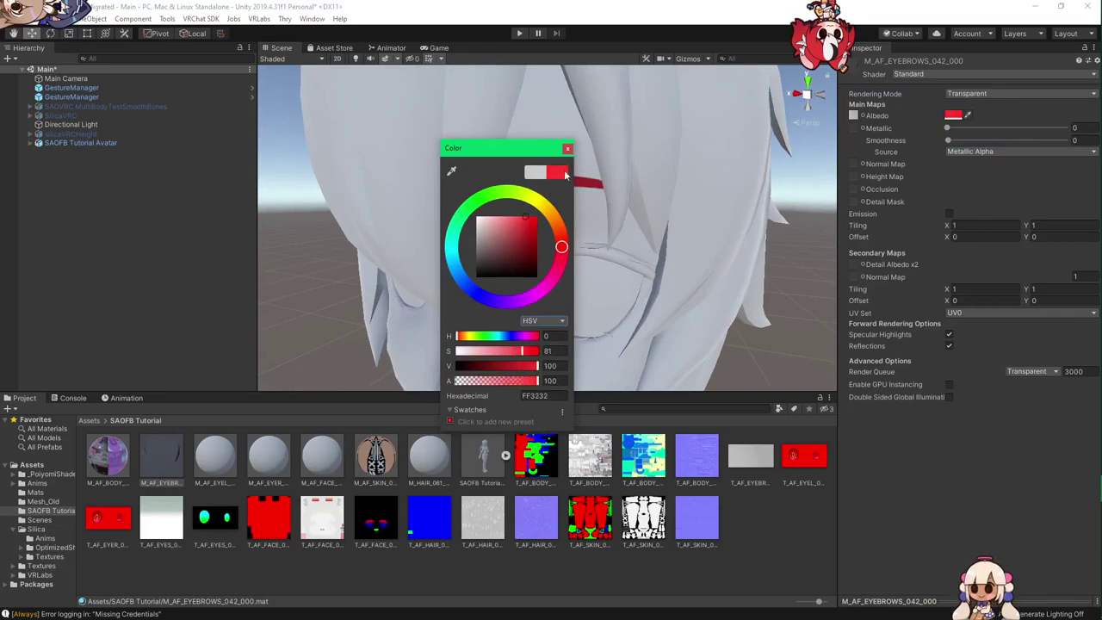
pyautogui.click(567, 150)
pyautogui.moveTo(593, 196); pyautogui.dragTo(794, 179, button='right')
pyautogui.press('s')
pyautogui.press('w')
pyautogui.press('s')
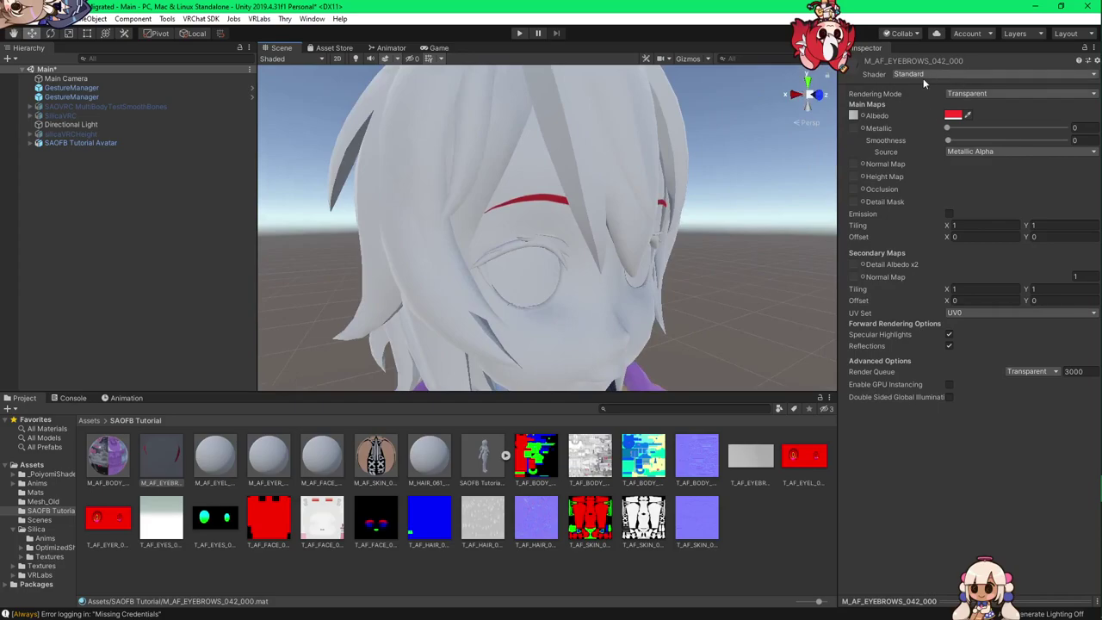
# Step: Switch to Blender and open the D Color value of the M_AF_EYEBROWS_042_000 material
pyautogui.hotkey('alt', 'Tab')
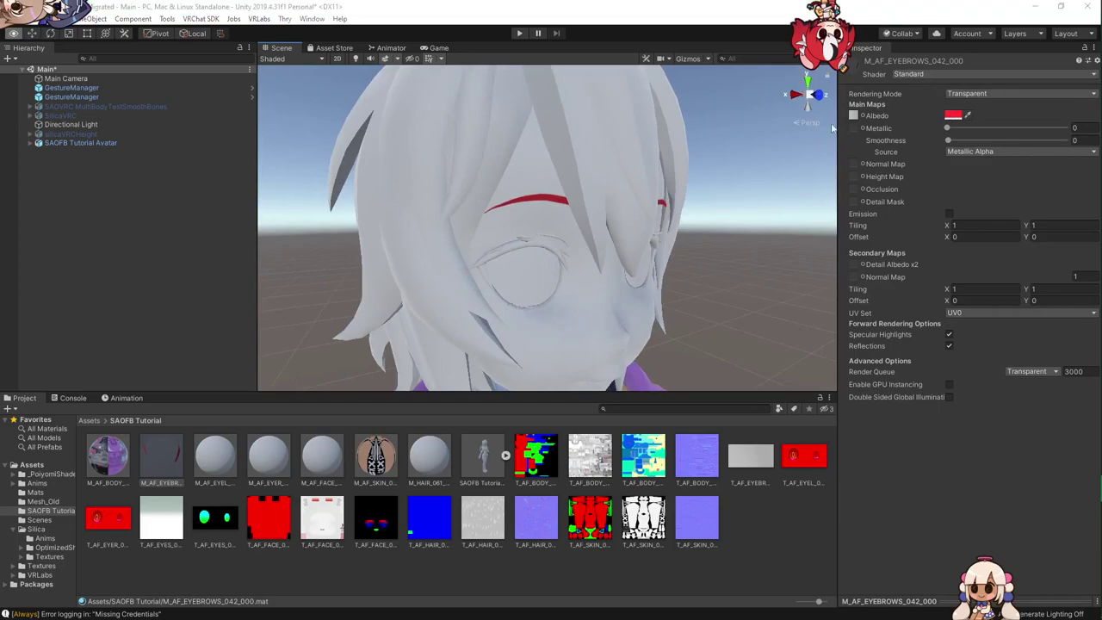
pyautogui.hotkey('alt', 'Tab')
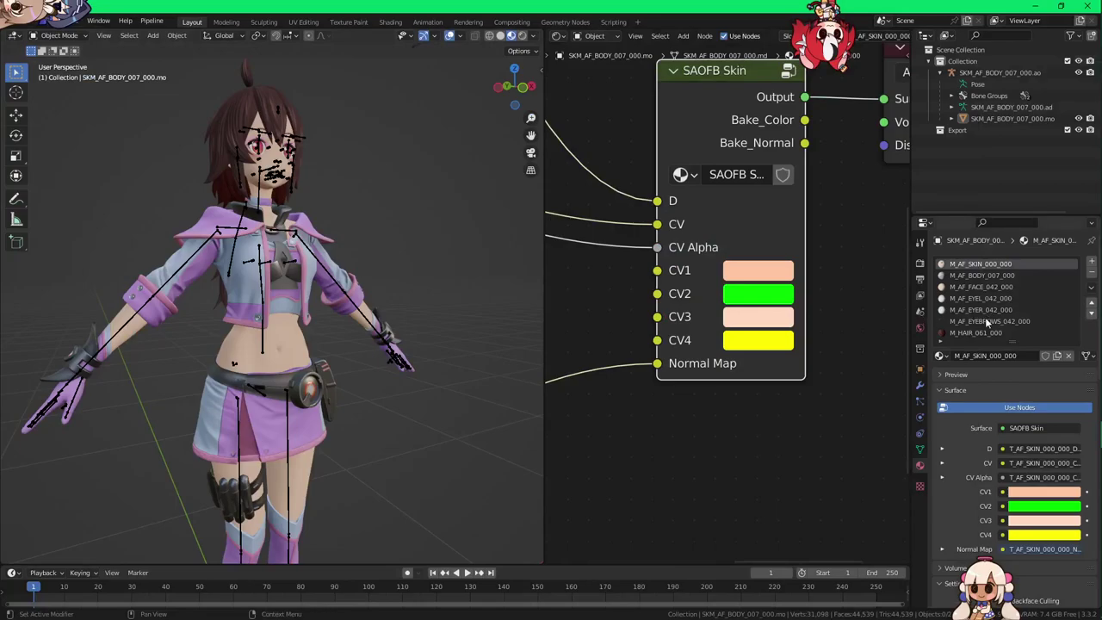
pyautogui.click(987, 321)
pyautogui.click(675, 233)
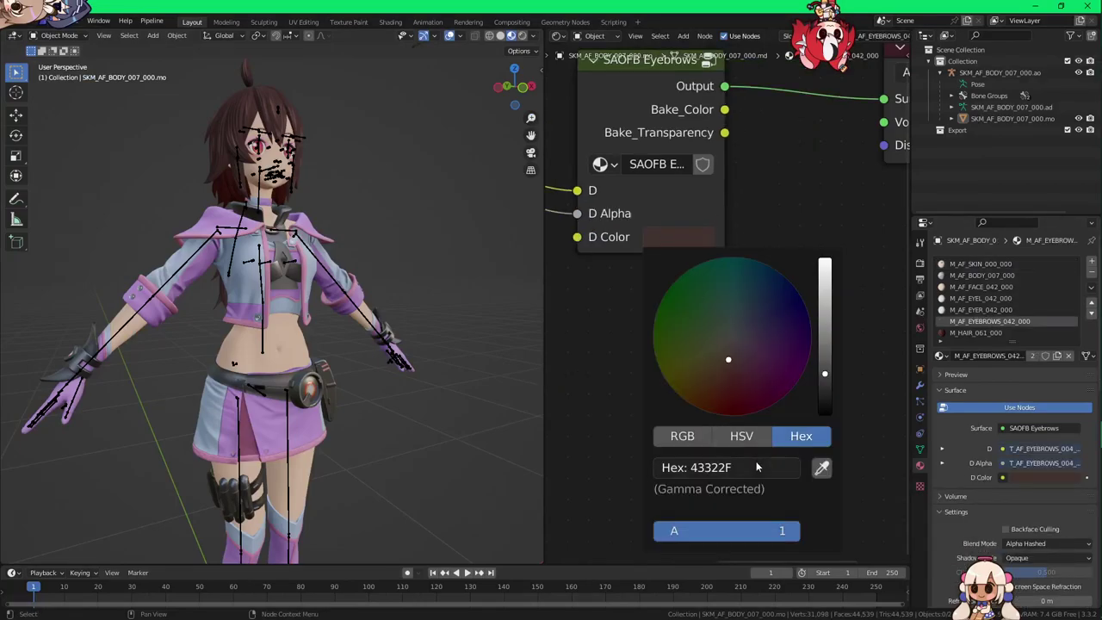
# Step: Return to Unity, set the eyebrow material's albedo colour to 43322F and view the whole head
pyautogui.hotkey('alt', 'Tab')
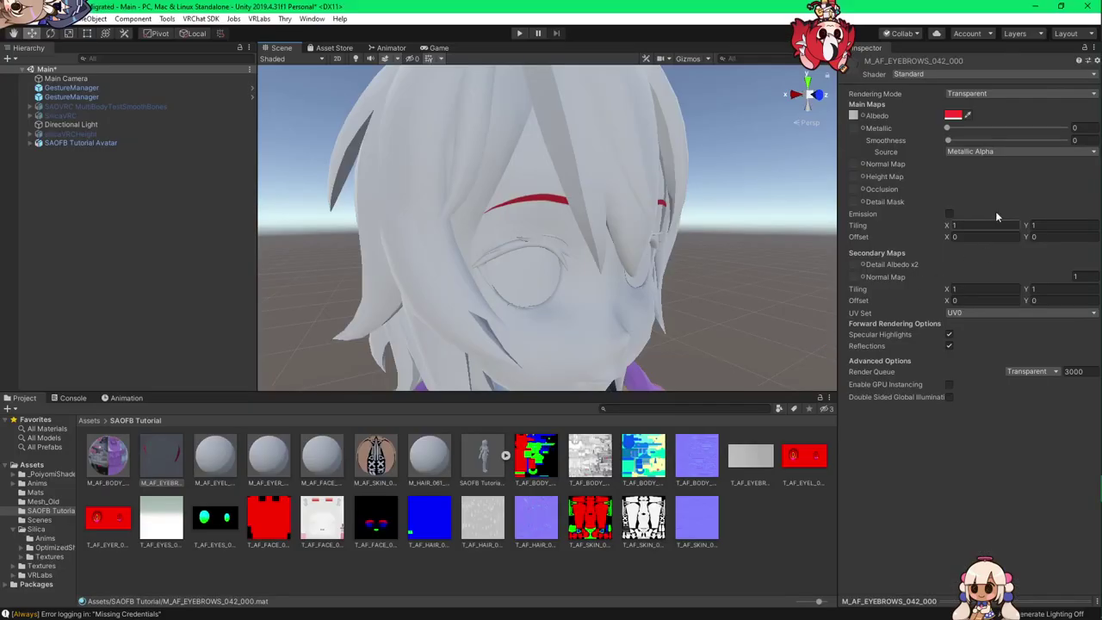
pyautogui.click(953, 115)
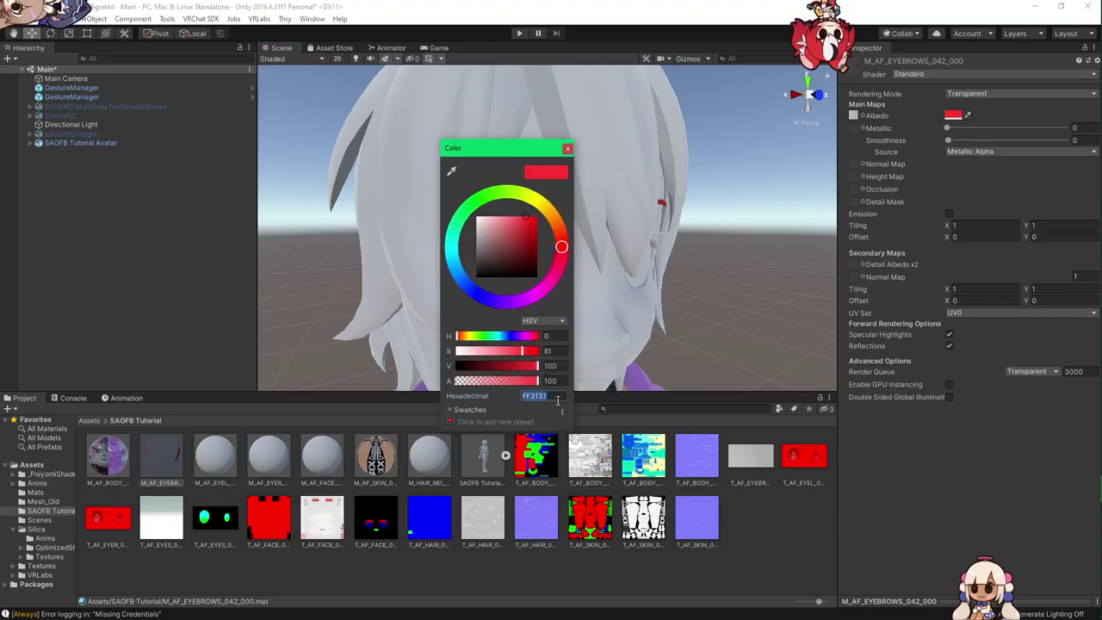
pyautogui.write('43322F')
pyautogui.click(568, 149)
pyautogui.keyDown('alt'); pyautogui.moveTo(610, 258); pyautogui.dragTo(571, 284); pyautogui.keyUp('alt')
pyautogui.scroll(-3, 570, 285)
# Step: Change the shader of the M_HAIR_061_000 material to Poiyomi Toon
pyautogui.click(435, 459)
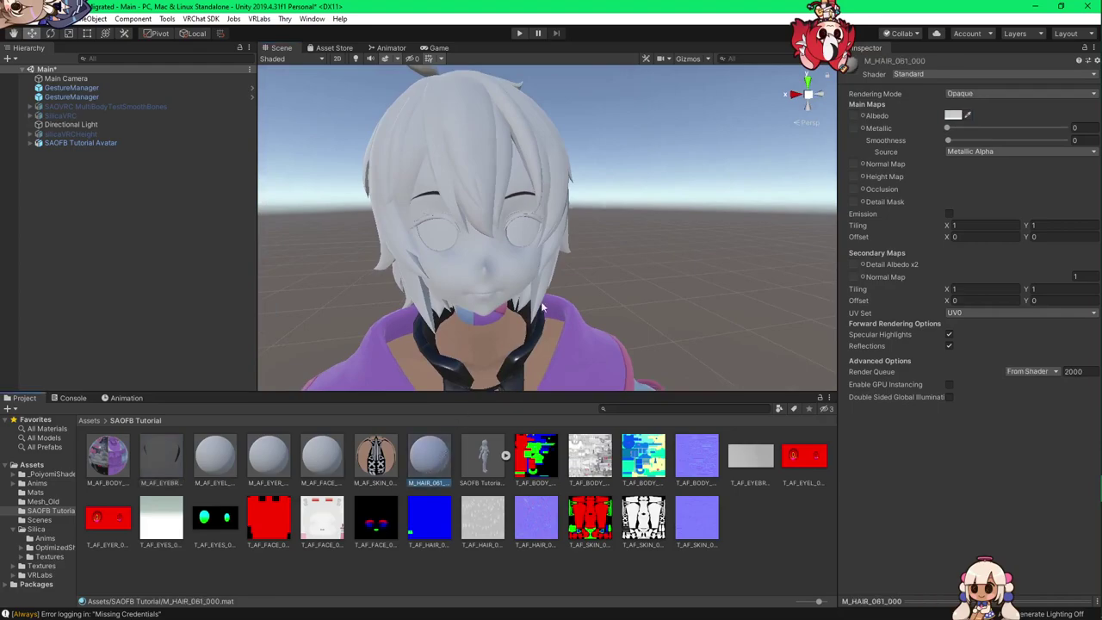
pyautogui.click(957, 73)
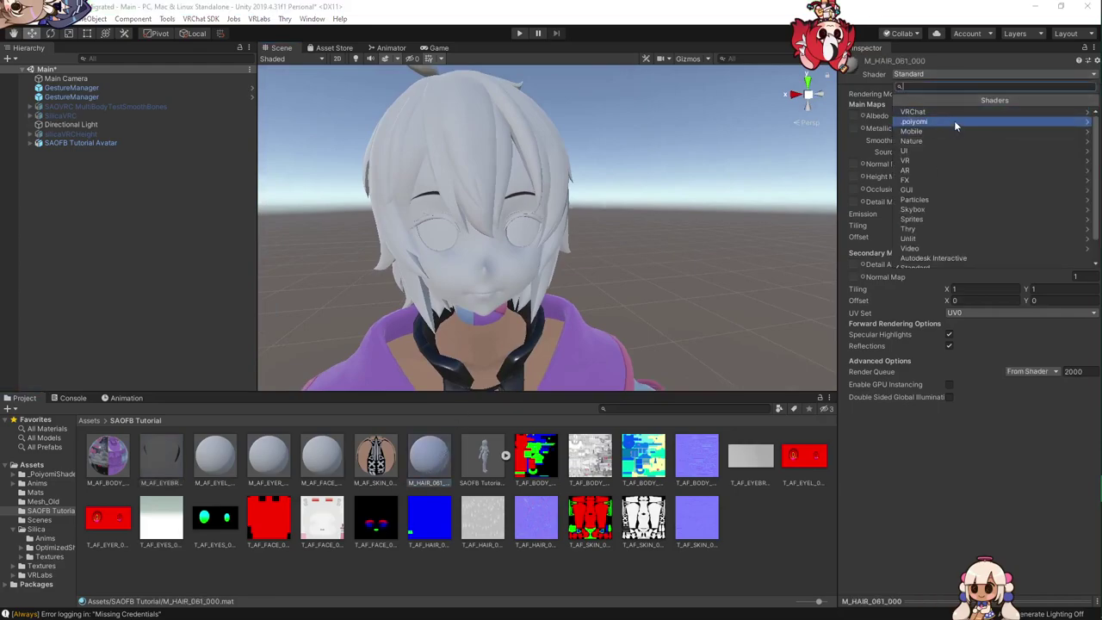
pyautogui.click(955, 121)
pyautogui.click(918, 121)
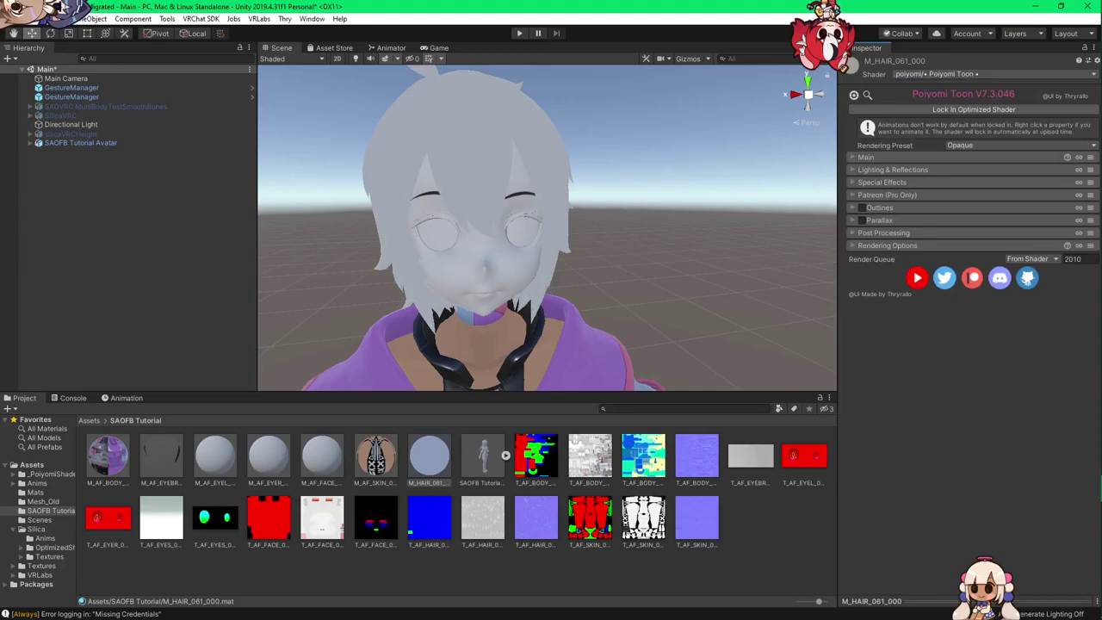
# Step: Assign the grey hair texture as the hair material's Main Texture and enable RGBA Color Masking with the blue hair mask
pyautogui.click(861, 158)
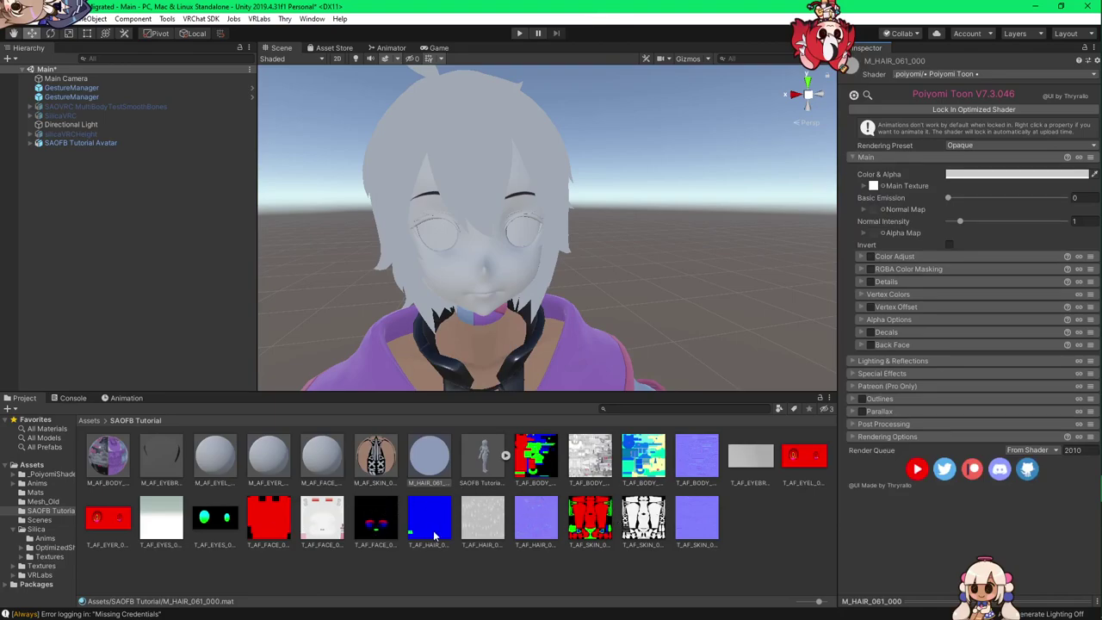
pyautogui.moveTo(484, 527); pyautogui.dragTo(881, 191)
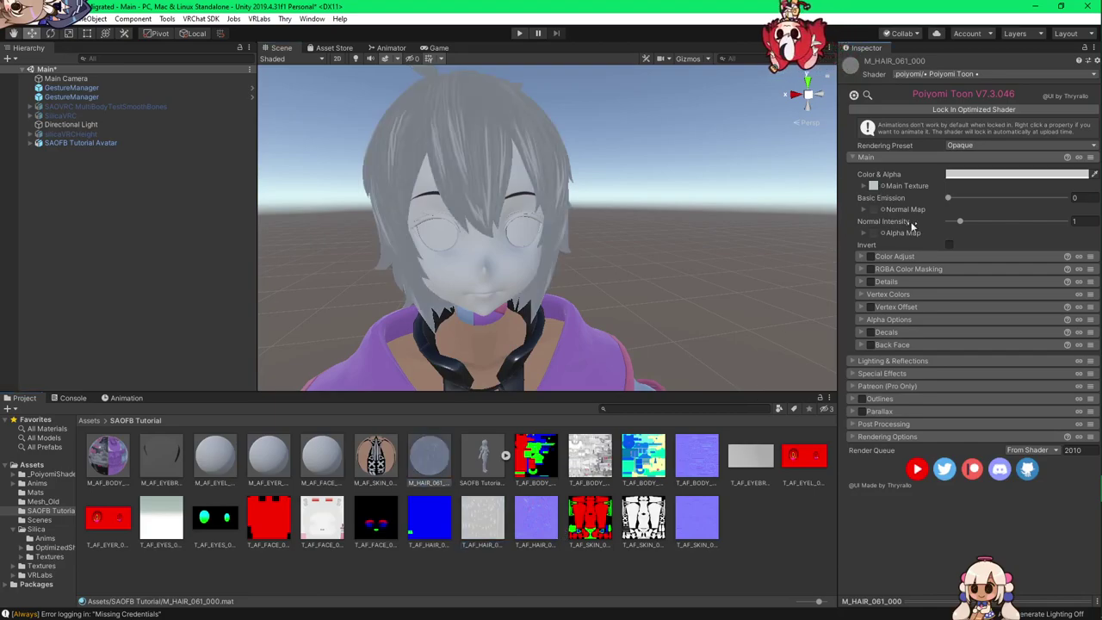
pyautogui.click(871, 269)
pyautogui.moveTo(437, 529); pyautogui.dragTo(885, 310)
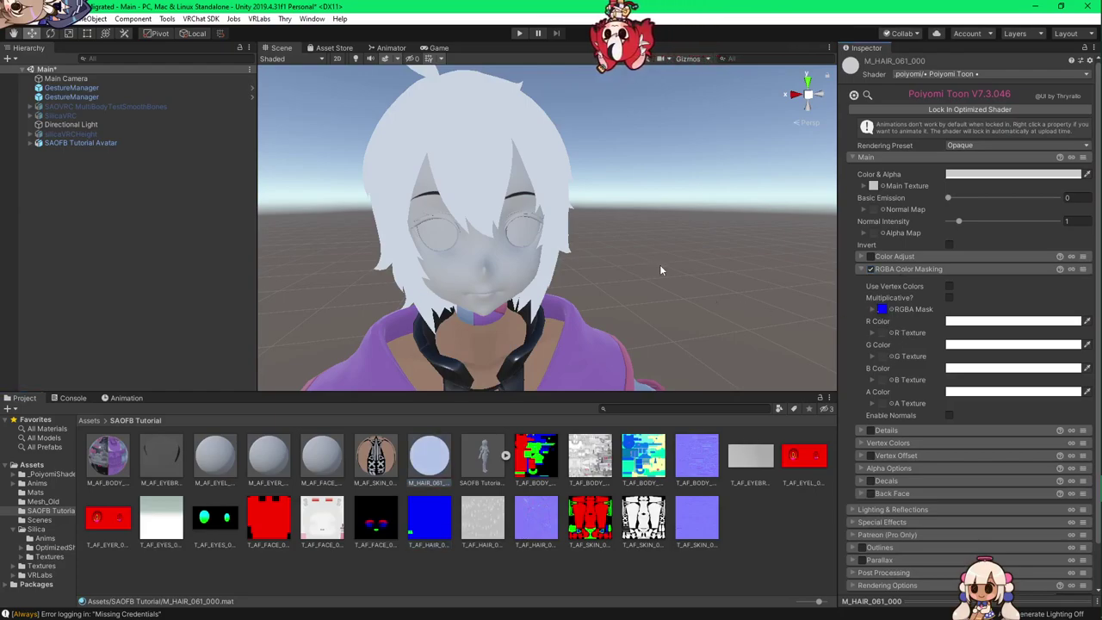
# Step: Make the hair material's colour masking multiplicative and assign the hair normal texture as its Normal Map
pyautogui.click(949, 297)
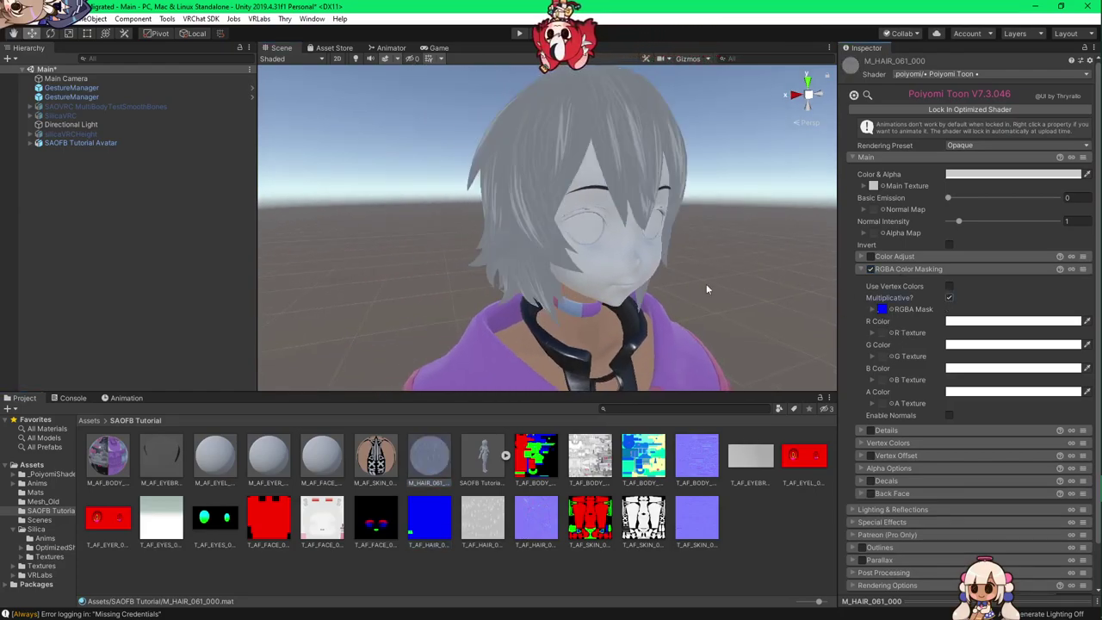
pyautogui.keyDown('alt'); pyautogui.moveTo(697, 276); pyautogui.dragTo(684, 286); pyautogui.keyUp('alt')
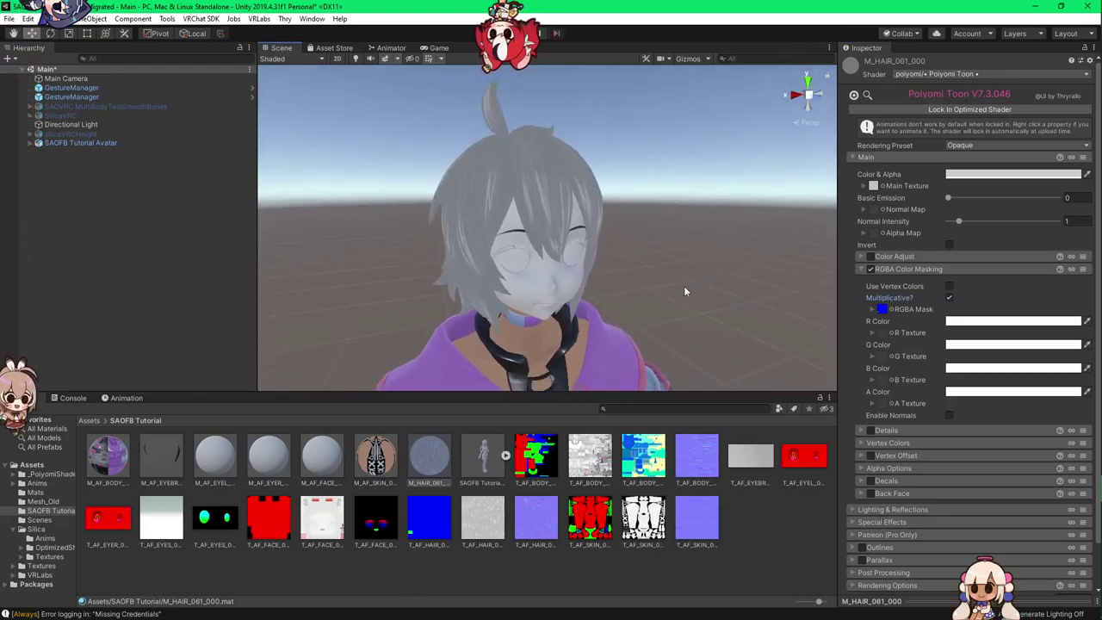
pyautogui.moveTo(859, 231); pyautogui.dragTo(874, 209)
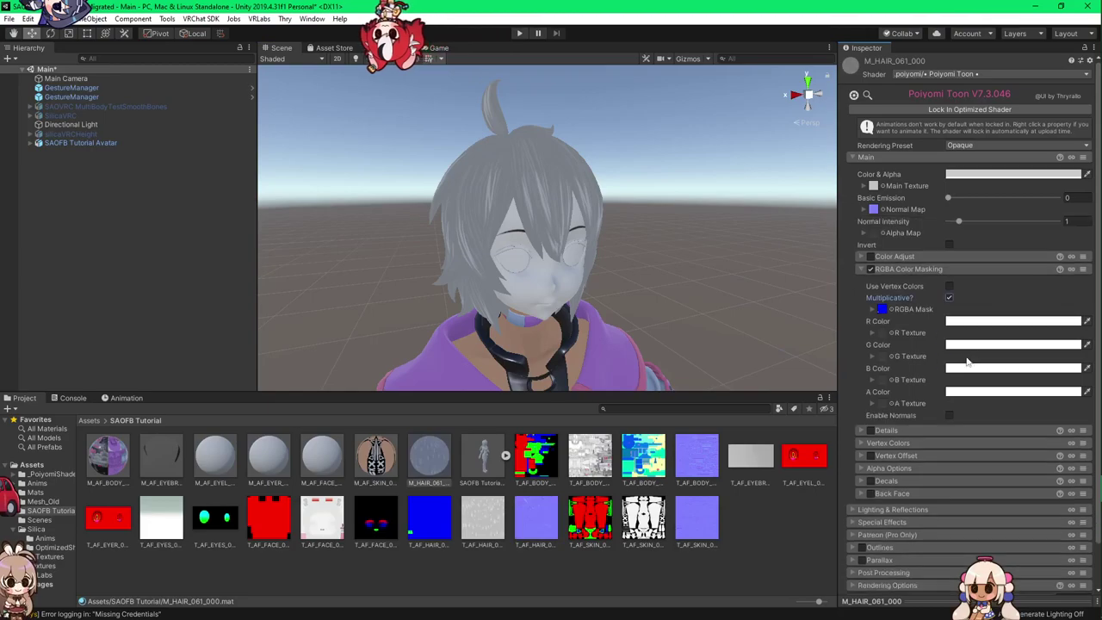
# Step: Switch to Blender and copy the Main colour 7C5D57 of the M_HAIR_061_000 material
pyautogui.hotkey('alt', 'Tab')
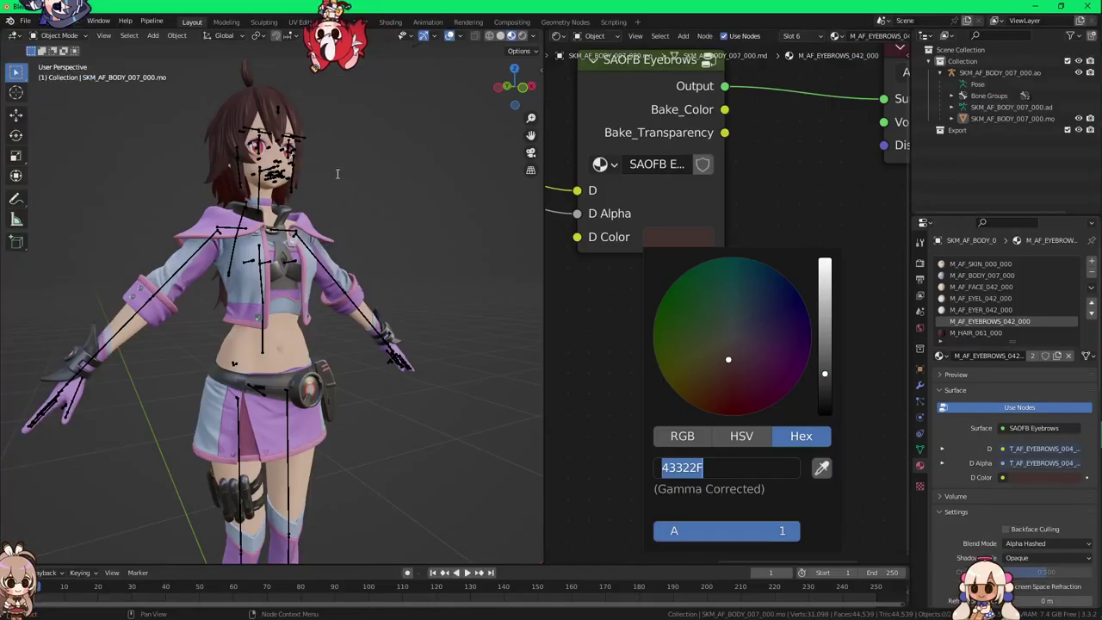
pyautogui.click(976, 332)
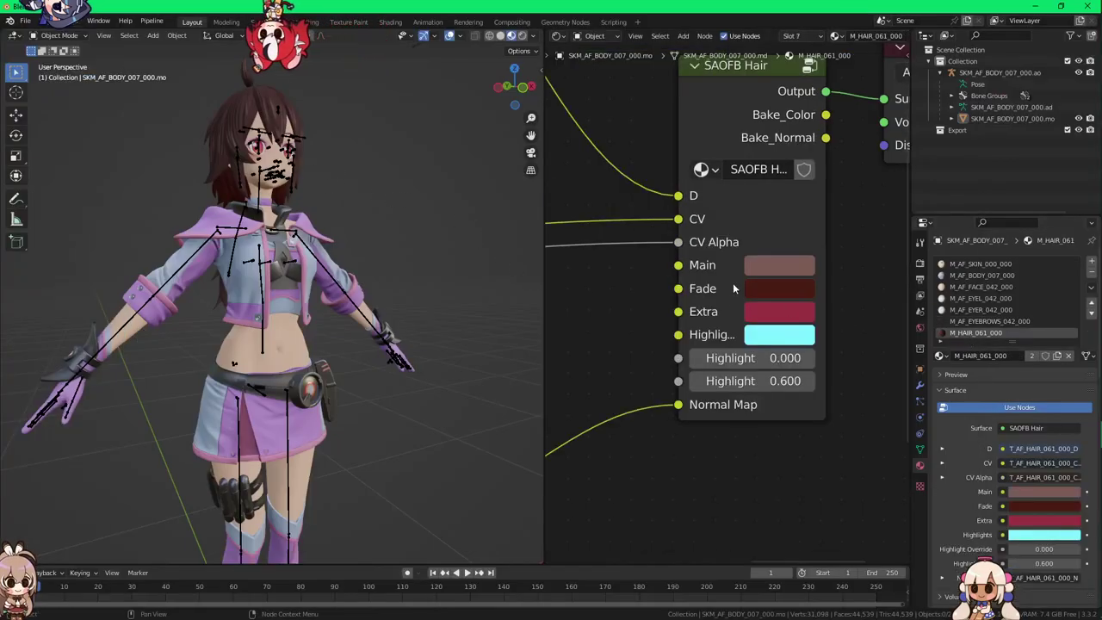
pyautogui.click(780, 273)
pyautogui.click(861, 495)
pyautogui.hotkey('ctrl', 'c')
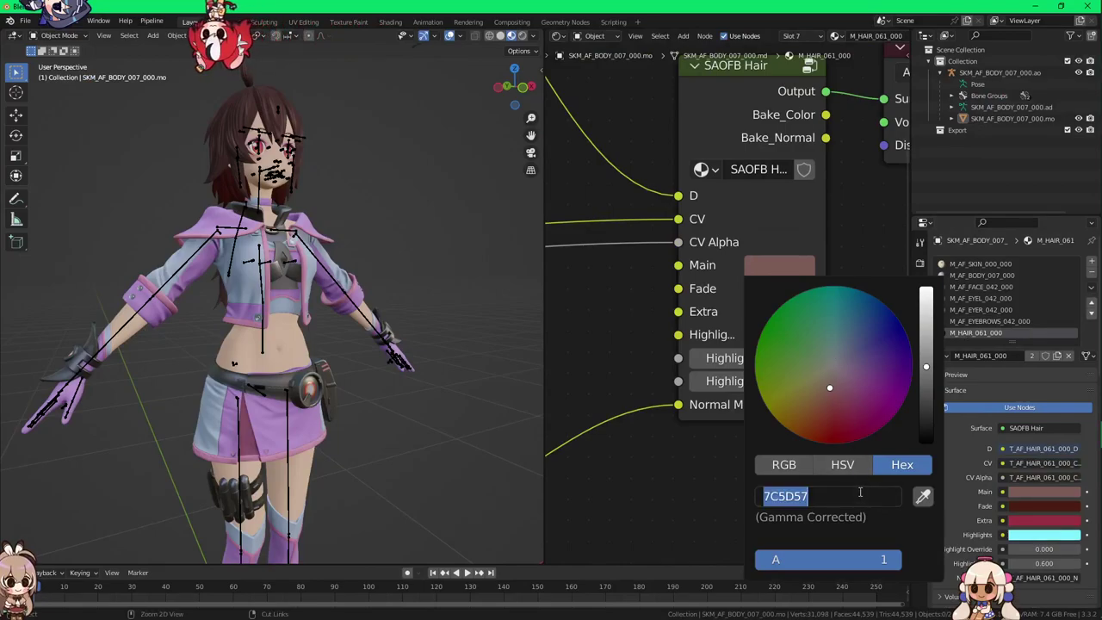
# Step: Return to Unity, set the hair material's R Color to 7C5D57 and view the head from an angle
pyautogui.hotkey('alt', 'Tab')
pyautogui.click(1002, 322)
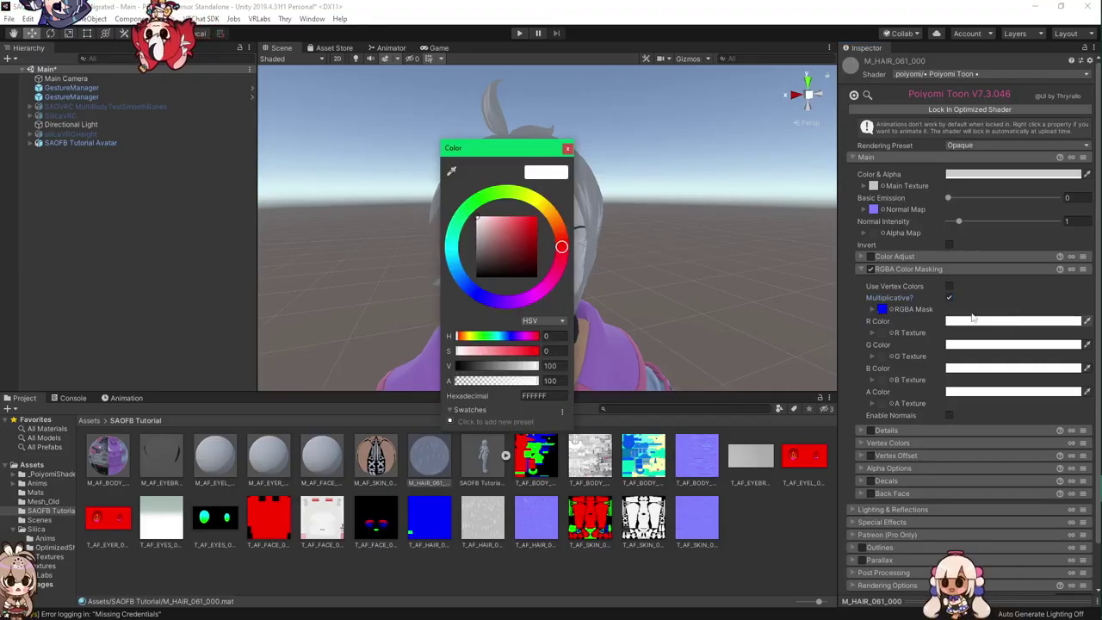
pyautogui.click(543, 397)
pyautogui.hotkey('ctrl', 'v')
pyautogui.press('Return')
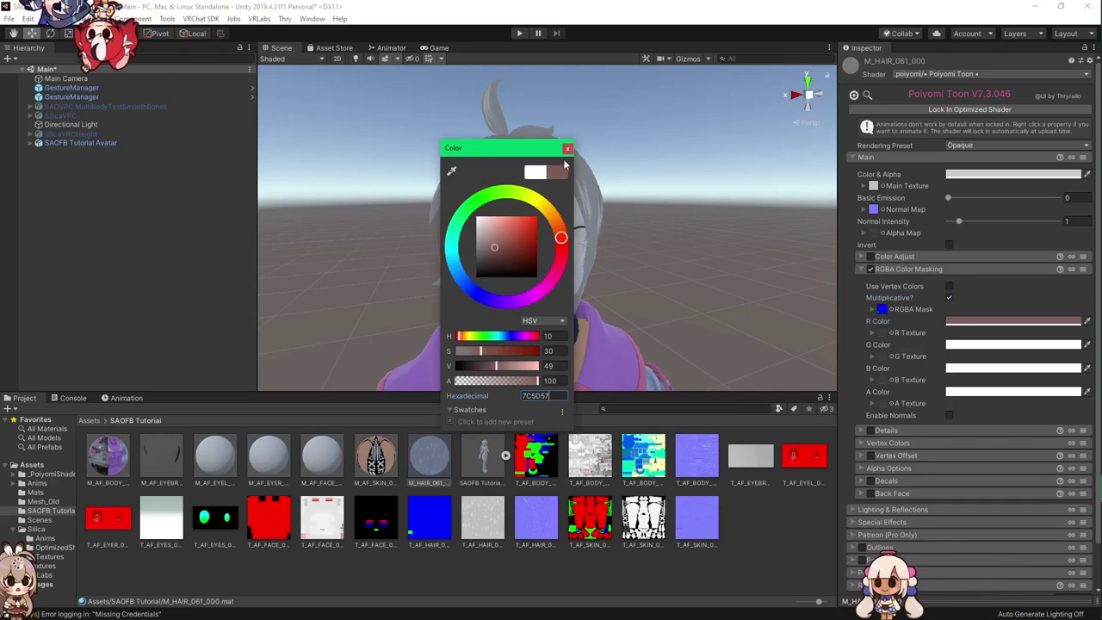
pyautogui.click(568, 148)
pyautogui.keyDown('alt'); pyautogui.moveTo(570, 174); pyautogui.dragTo(674, 244); pyautogui.keyUp('alt')
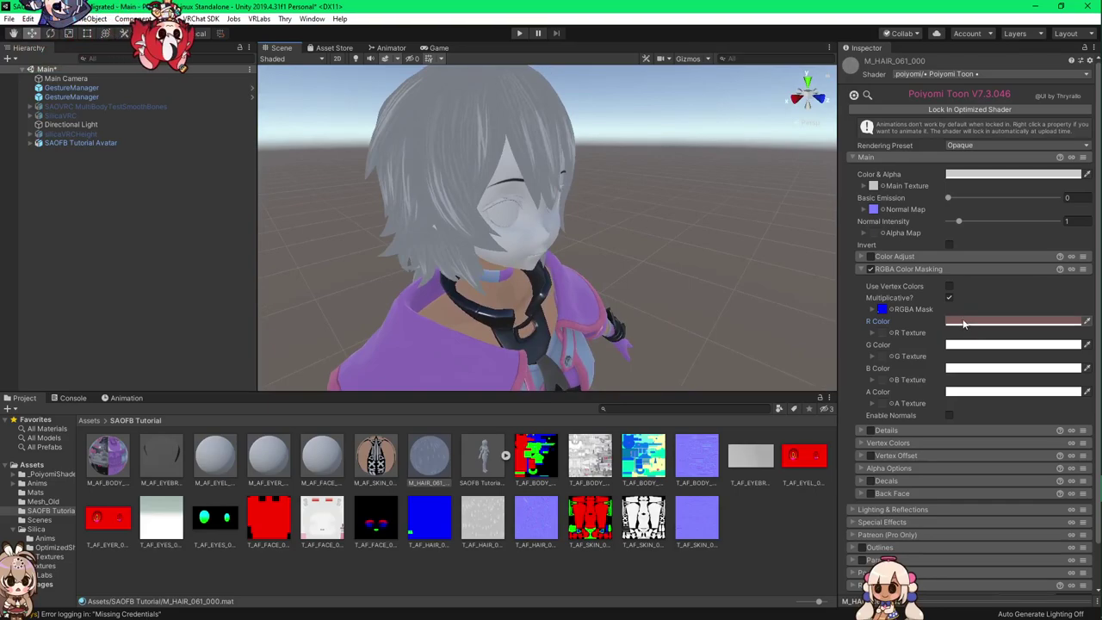
# Step: Sample the hair material's R Color into its G Color and B Color, and view the hair from the side
pyautogui.click(986, 324)
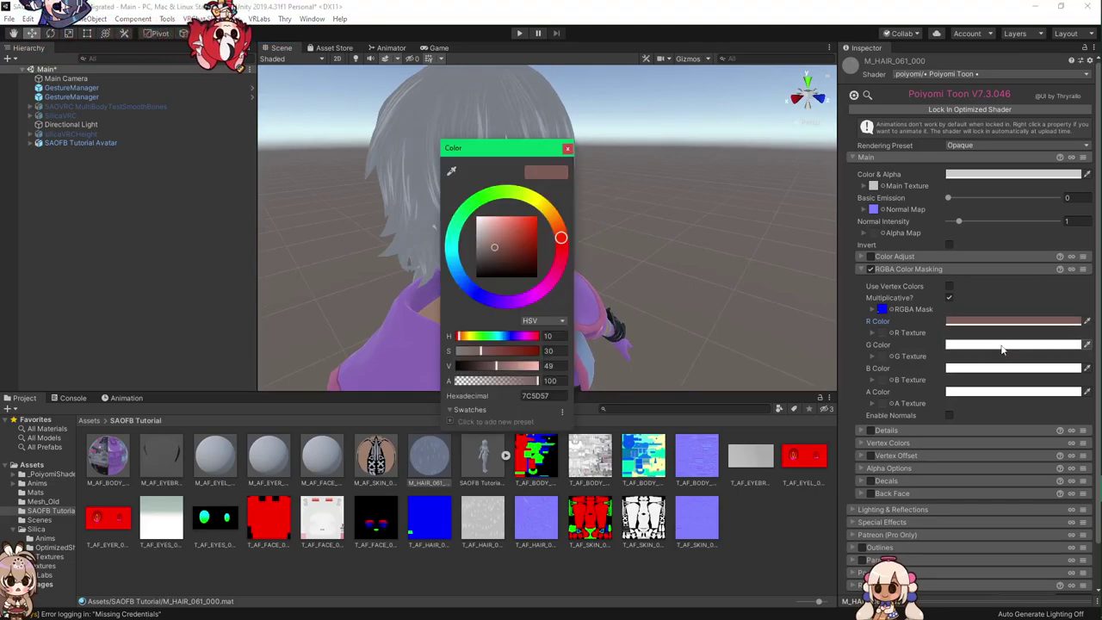
pyautogui.click(1087, 344)
pyautogui.click(1059, 324)
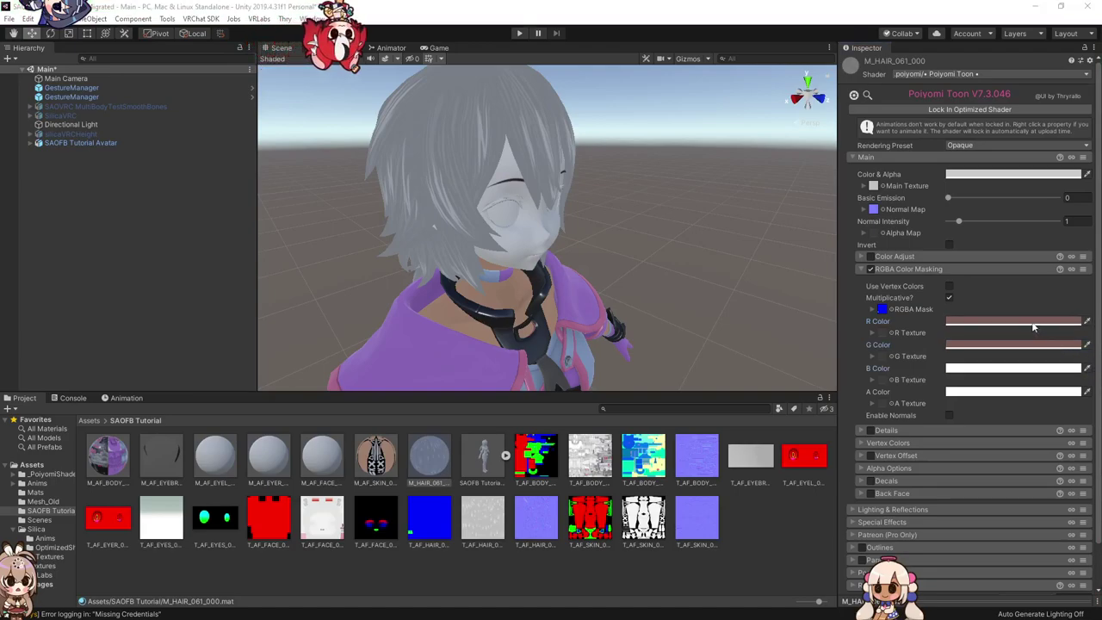
pyautogui.click(1034, 327)
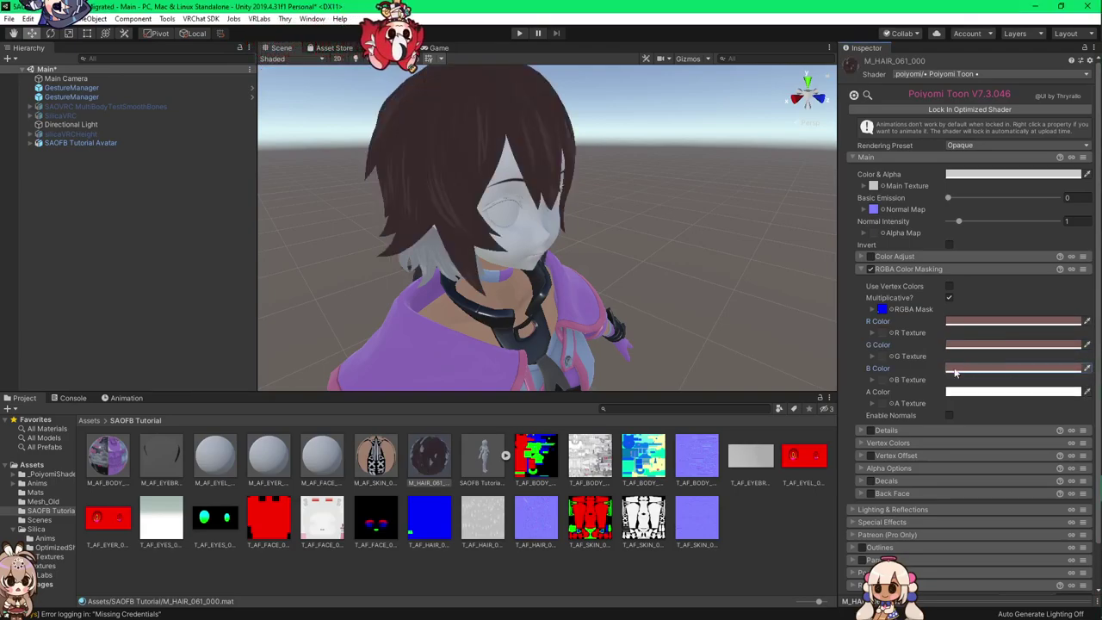
pyautogui.keyDown('alt'); pyautogui.moveTo(673, 285); pyautogui.dragTo(617, 213); pyautogui.keyUp('alt')
pyautogui.scroll(3, 617, 213)
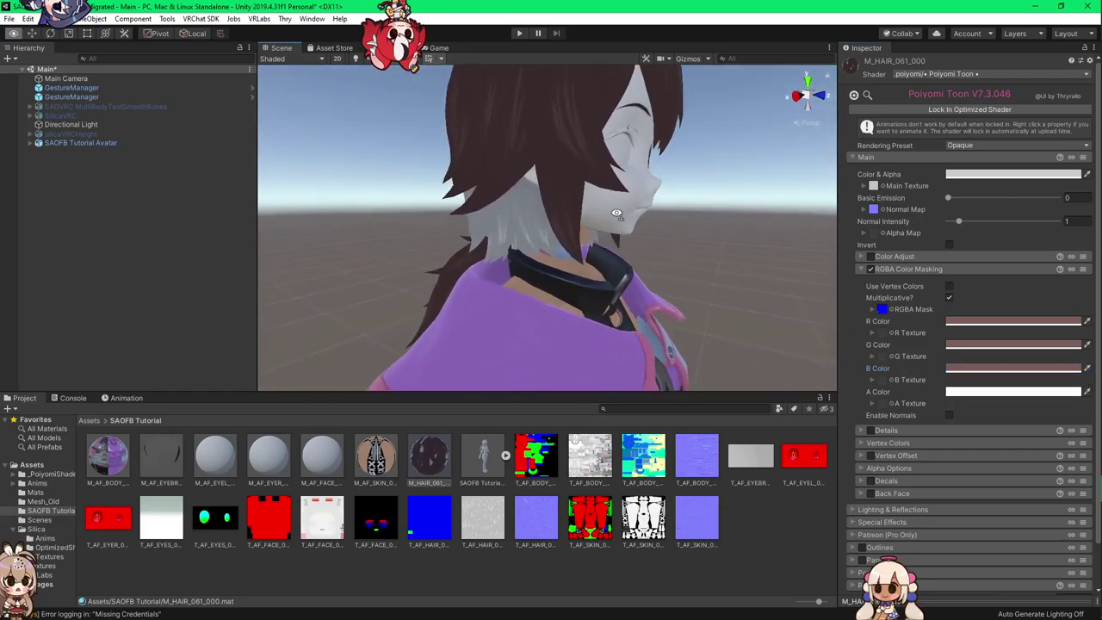
# Step: Switch to Blender and copy the hair material's Fade colour 491C12
pyautogui.hotkey('alt', 'Tab')
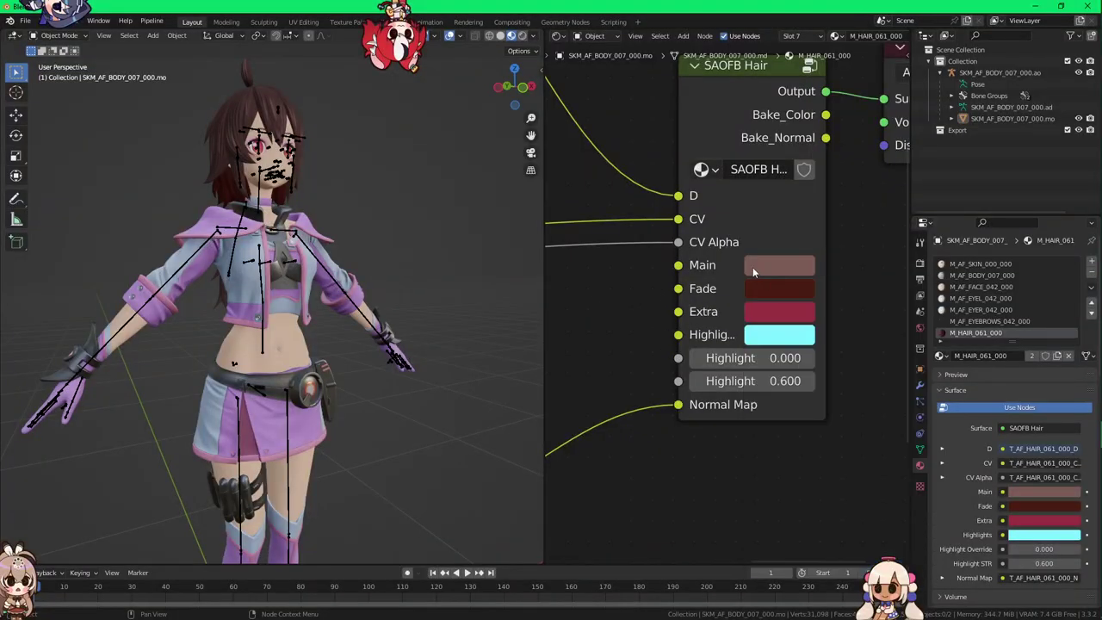
pyautogui.hotkey('alt', 'Tab')
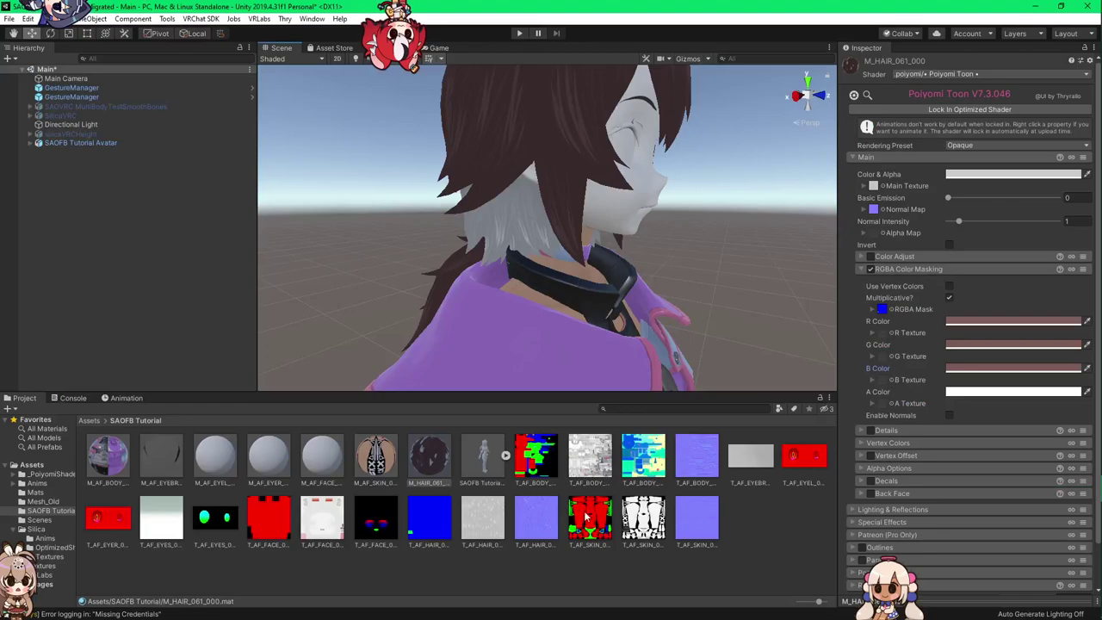
pyautogui.hotkey('alt', 'Tab')
pyautogui.click(796, 292)
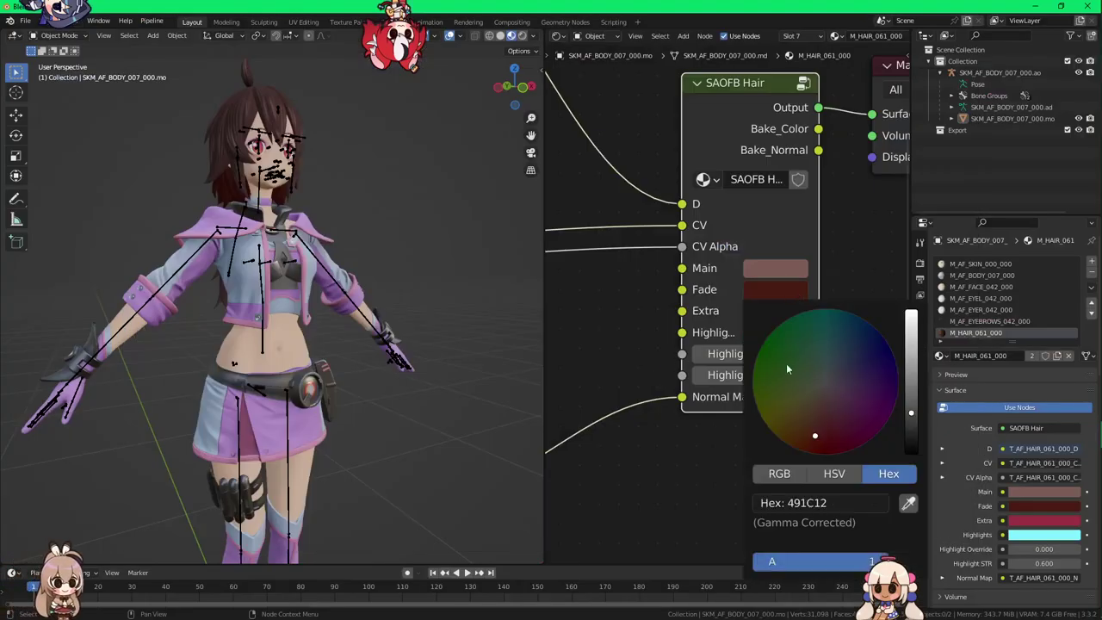
pyautogui.click(832, 506)
pyautogui.hotkey('ctrl', 'c')
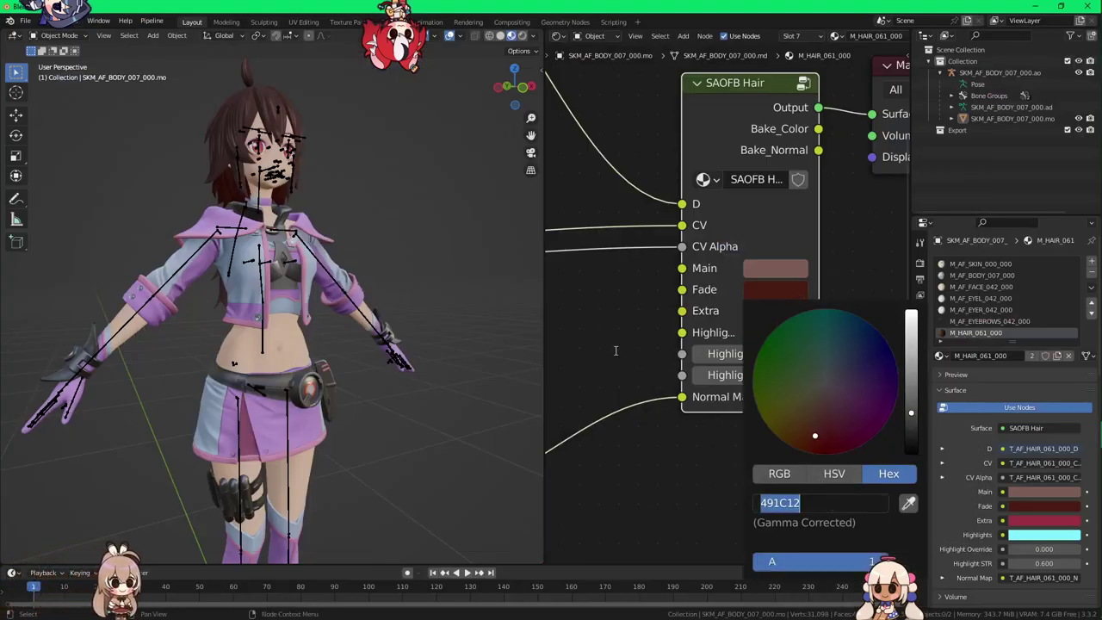
# Step: Return to Unity, set the hair material's A Color to 491C12 and view the hair from behind
pyautogui.hotkey('alt', 'Tab')
pyautogui.click(975, 393)
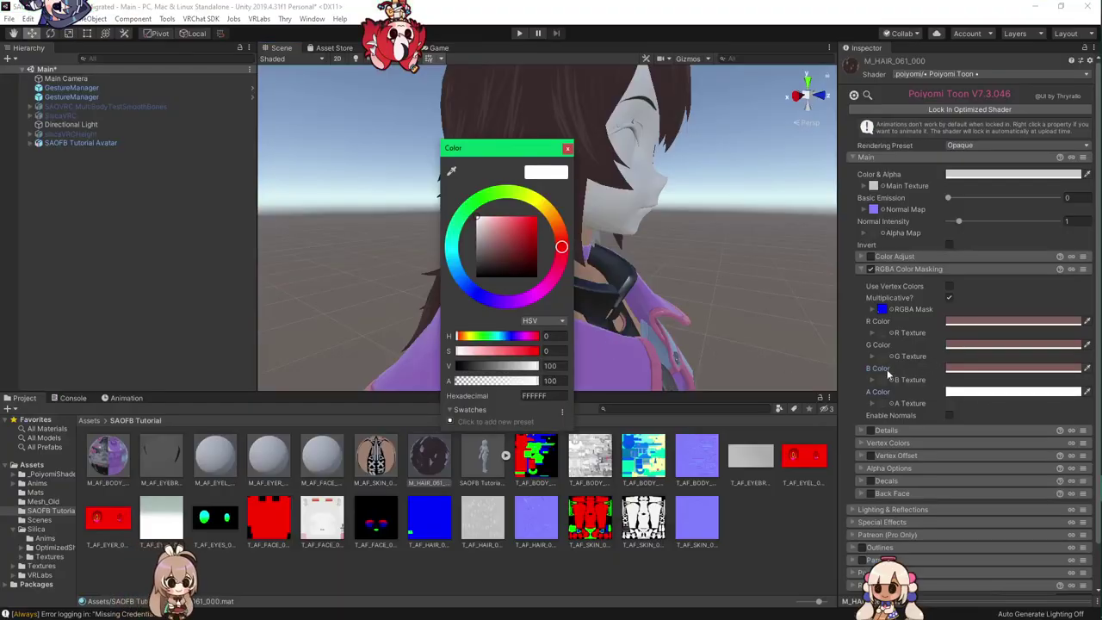
pyautogui.hotkey('ctrl', 'v')
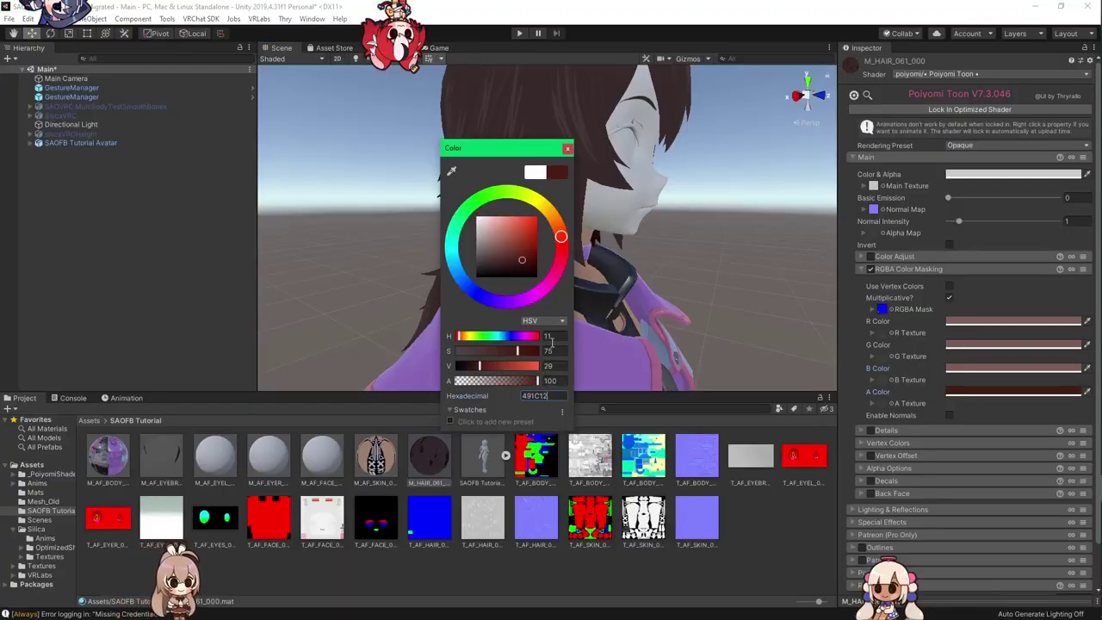
pyautogui.click(567, 149)
pyautogui.keyDown('alt'); pyautogui.moveTo(603, 218); pyautogui.dragTo(835, 231); pyautogui.keyUp('alt')
pyautogui.scroll(-5, 913, 186)
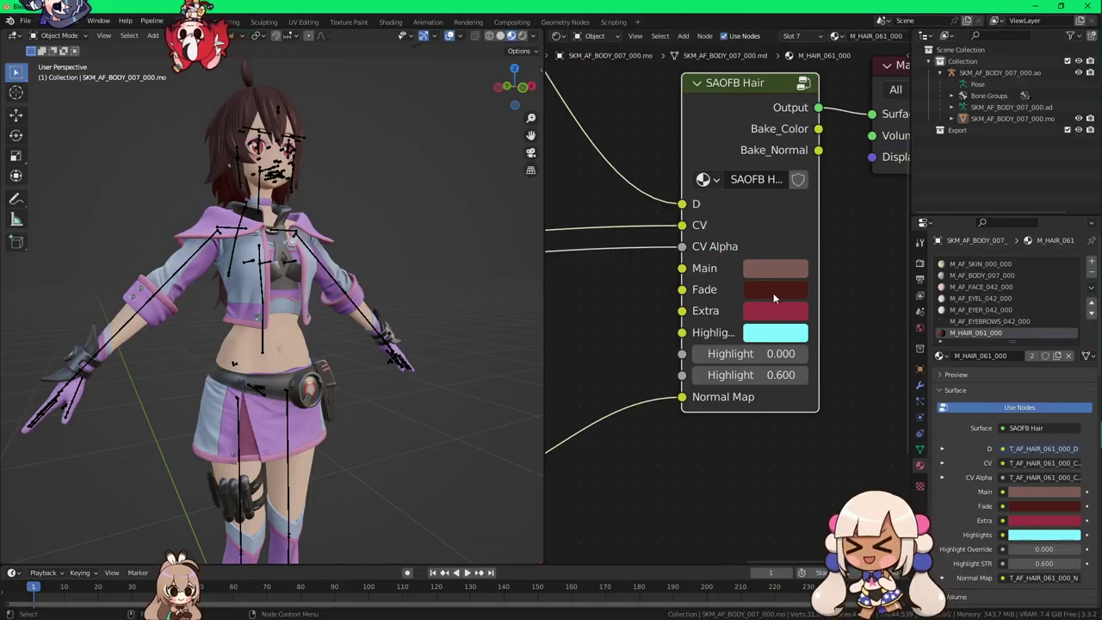
# Step: Copy the hair material's Extra colour 9B3242 in Blender
pyautogui.click(773, 291)
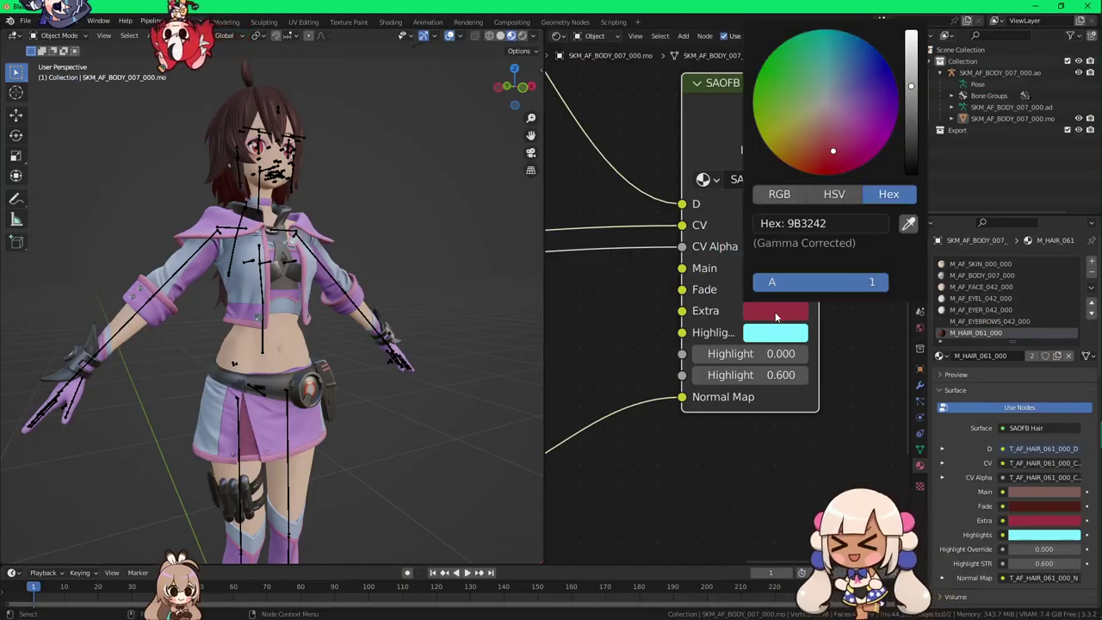
pyautogui.click(814, 225)
pyautogui.hotkey('ctrl', 'c')
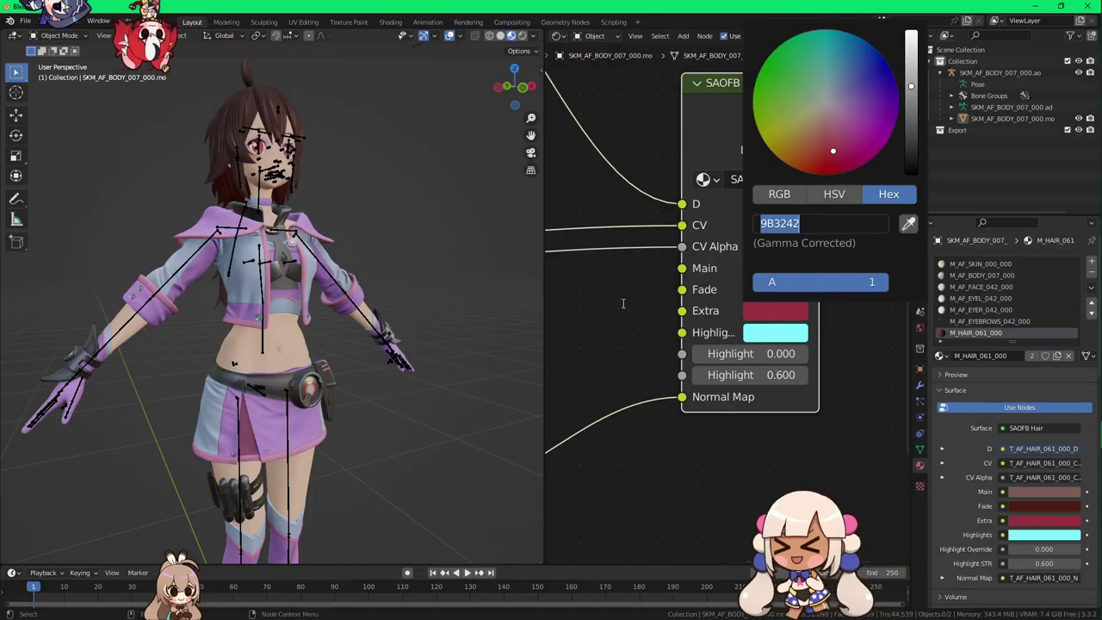
# Step: Return to Unity and set the hair material's G Color to 9B3242
pyautogui.hotkey('alt', 'Tab')
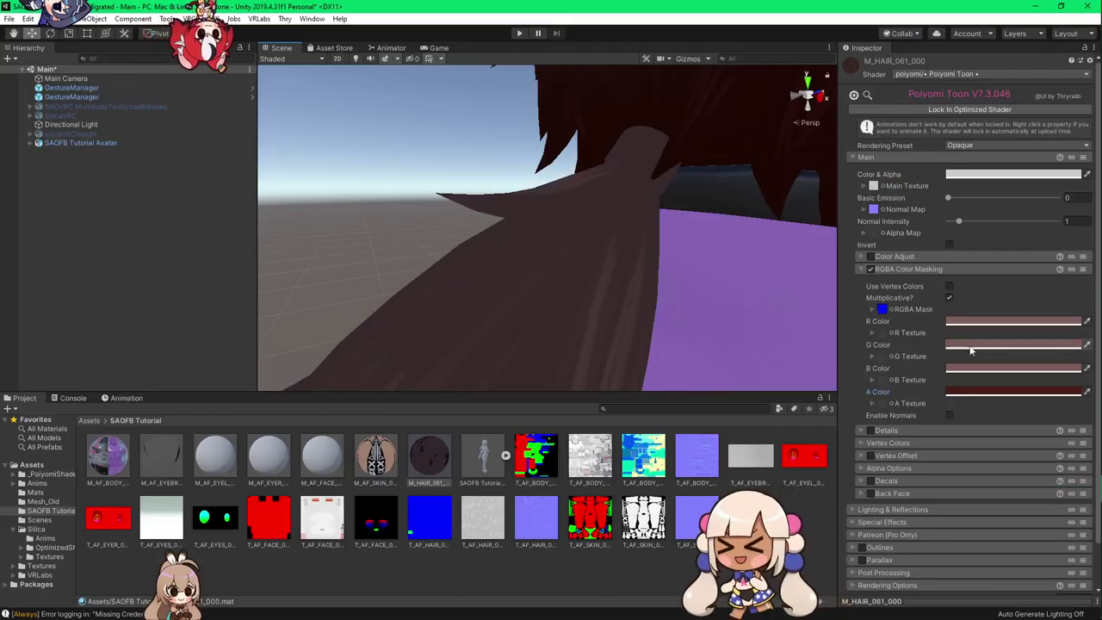
pyautogui.click(971, 347)
pyautogui.click(542, 396)
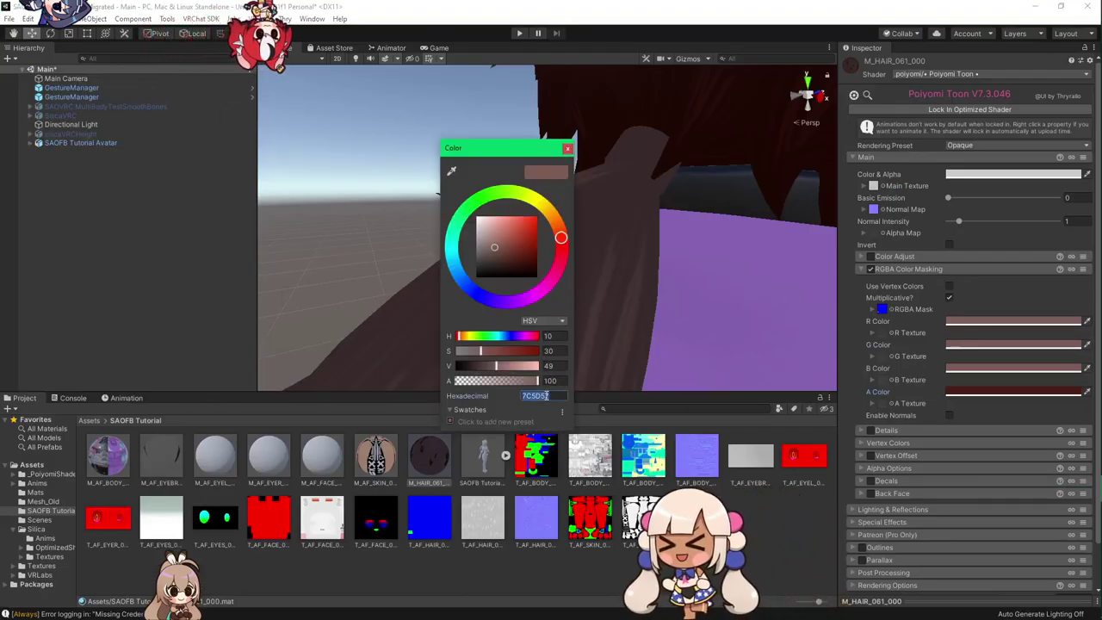
pyautogui.hotkey('ctrl', 'v')
pyautogui.click(568, 150)
# Step: Compare the hair at Normal Intensity 10 and 1 from the side and front, and locate the material's main texture in the project
pyautogui.press('s')
pyautogui.moveTo(603, 203); pyautogui.dragTo(465, 252, button='right')
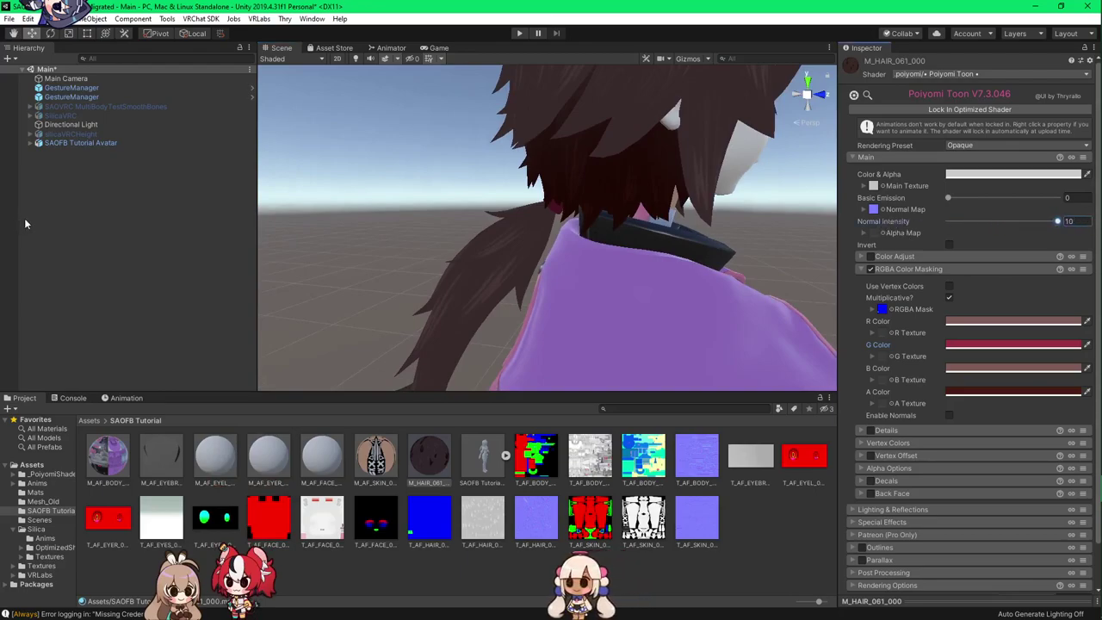
pyautogui.moveTo(571, 264); pyautogui.dragTo(686, 285, button='right')
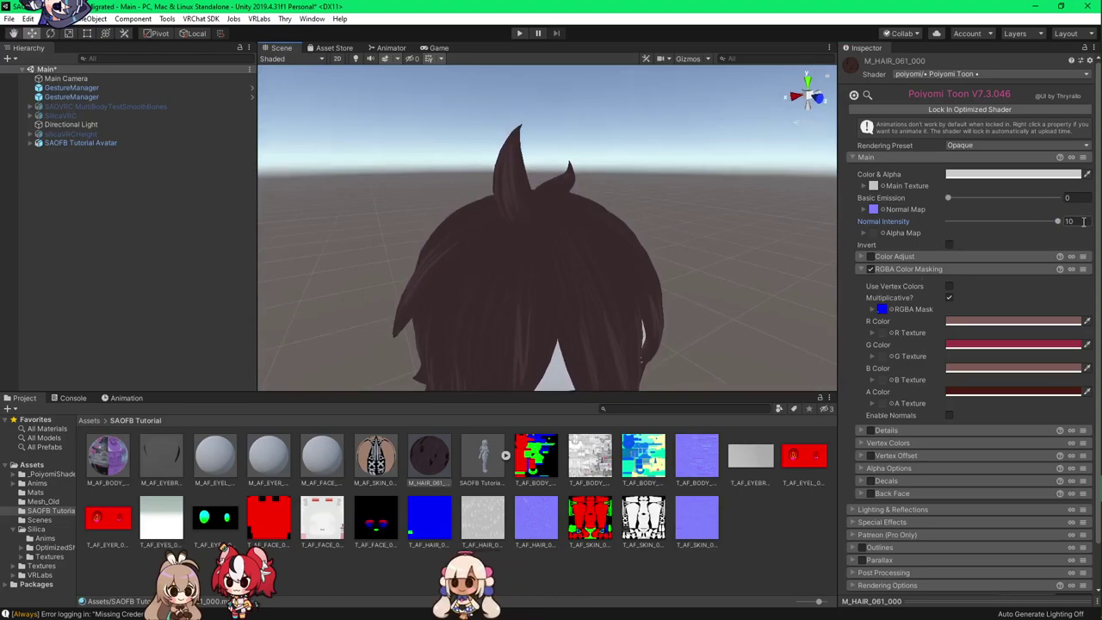
pyautogui.click(873, 186)
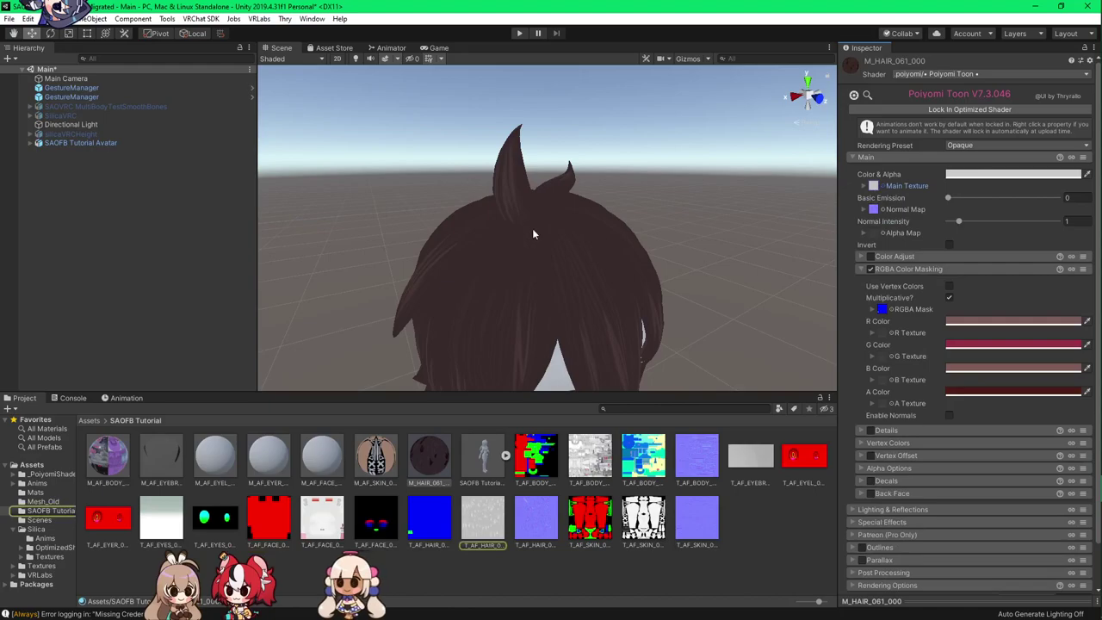
# Step: View the whole avatar from the front and compare its materials with scene lighting switched on and off
pyautogui.moveTo(533, 233); pyautogui.dragTo(388, 136, button='right')
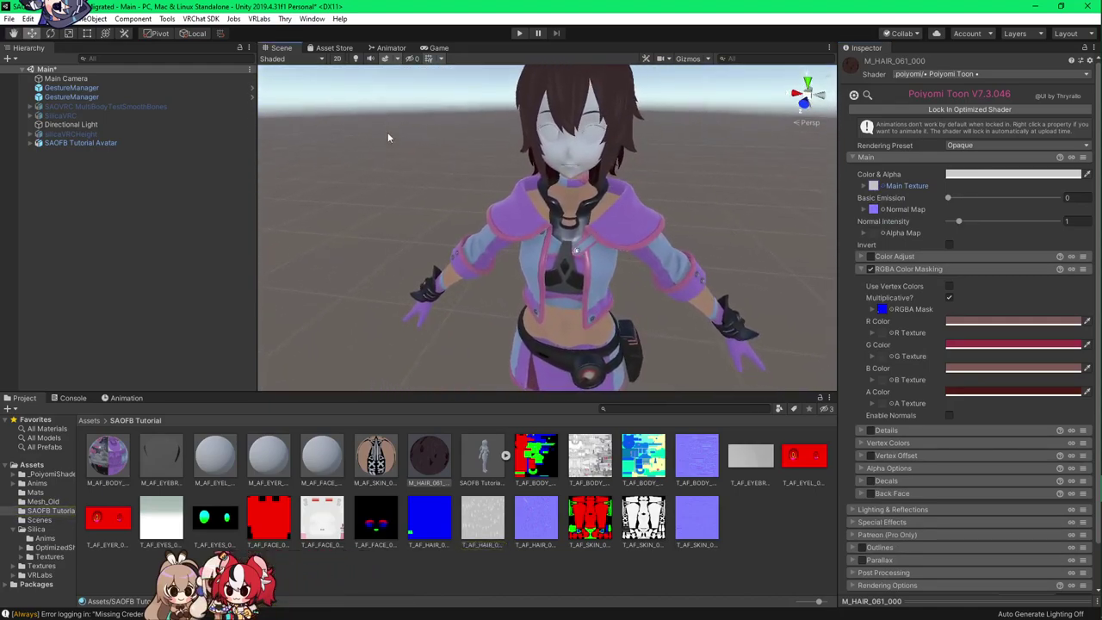
pyautogui.click(354, 60)
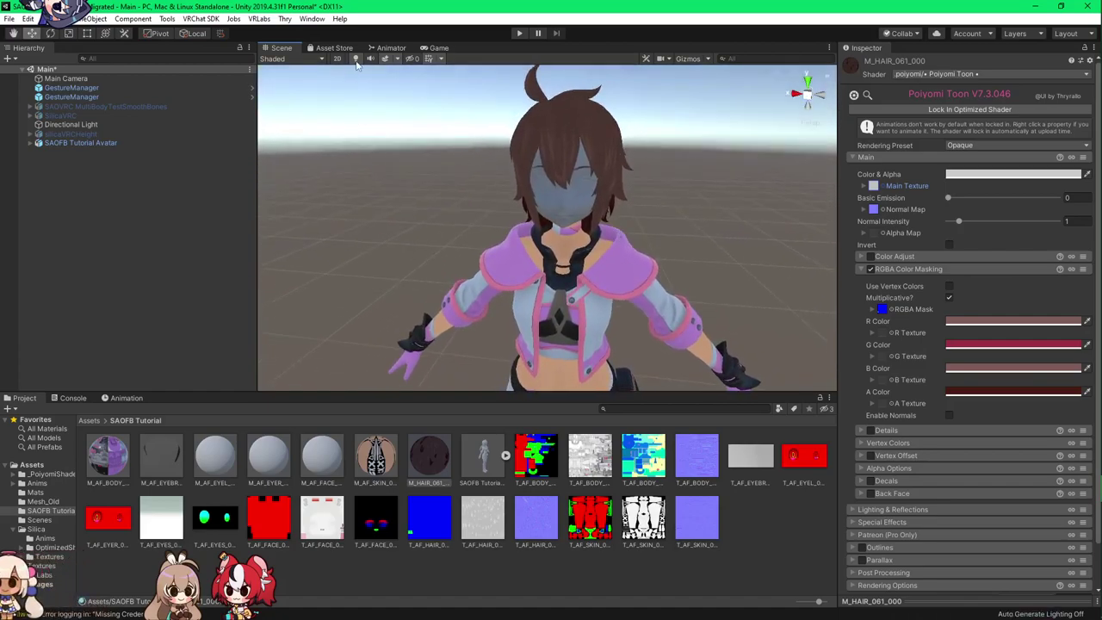
pyautogui.click(358, 61)
pyautogui.click(358, 61)
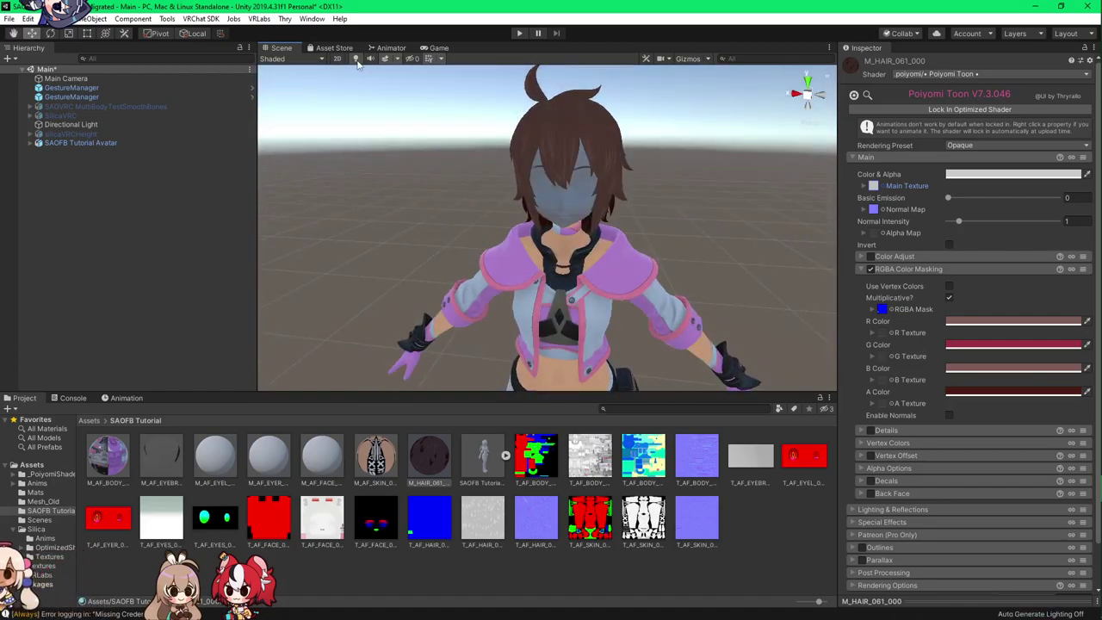
# Step: Compare the avatar with scene lighting on and off from several angles
pyautogui.click(356, 58)
pyautogui.click(355, 58)
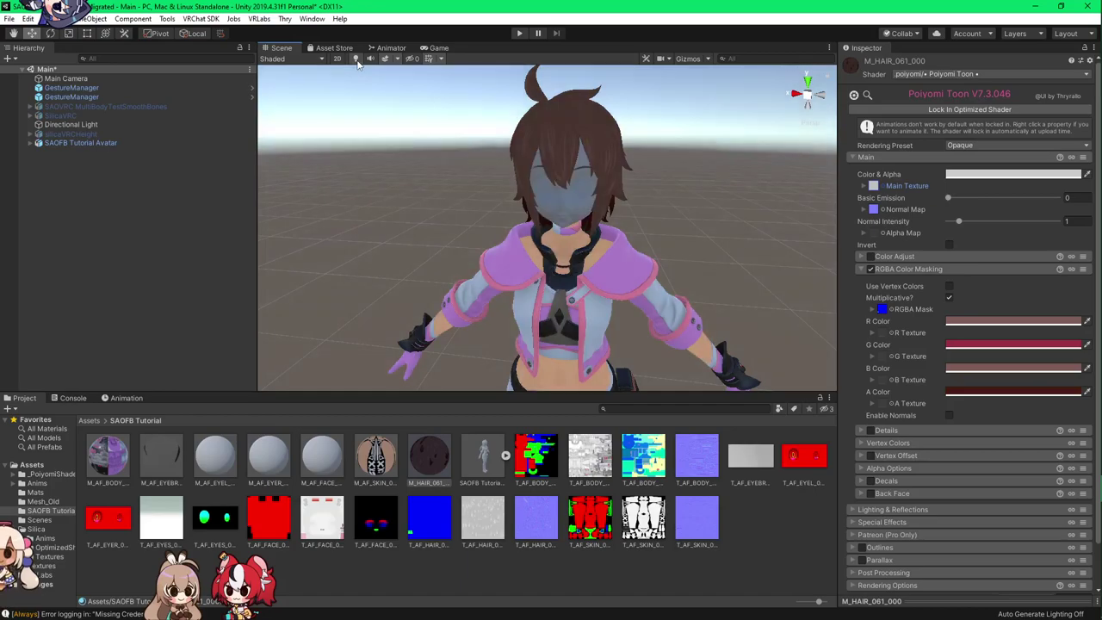
pyautogui.click(358, 63)
pyautogui.keyDown('alt'); pyautogui.moveTo(517, 207); pyautogui.dragTo(684, 288); pyautogui.keyUp('alt')
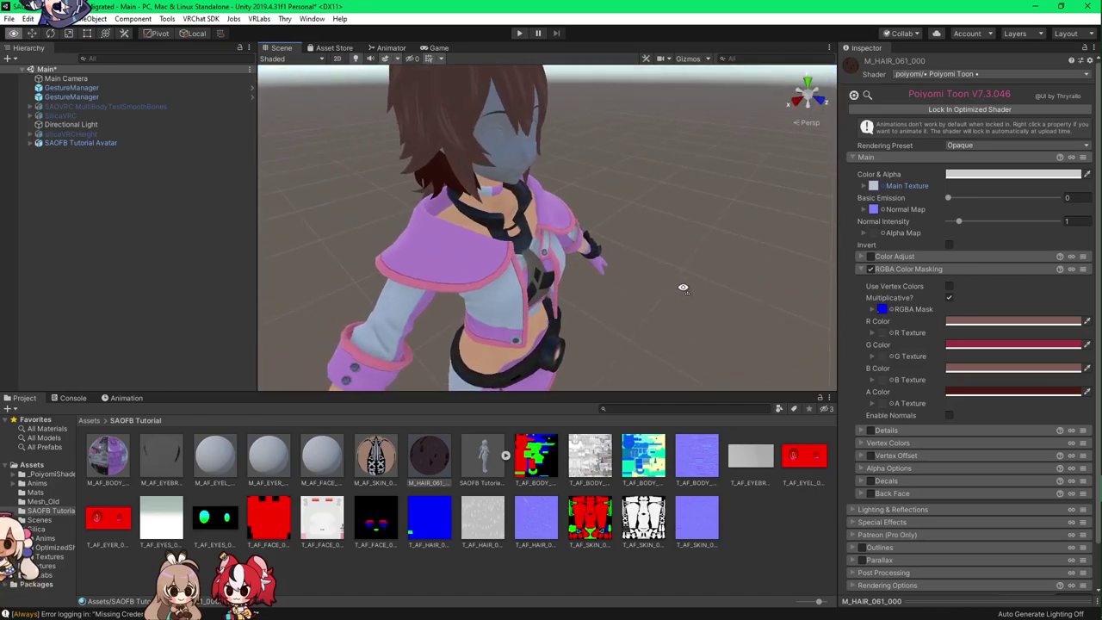
pyautogui.click(354, 60)
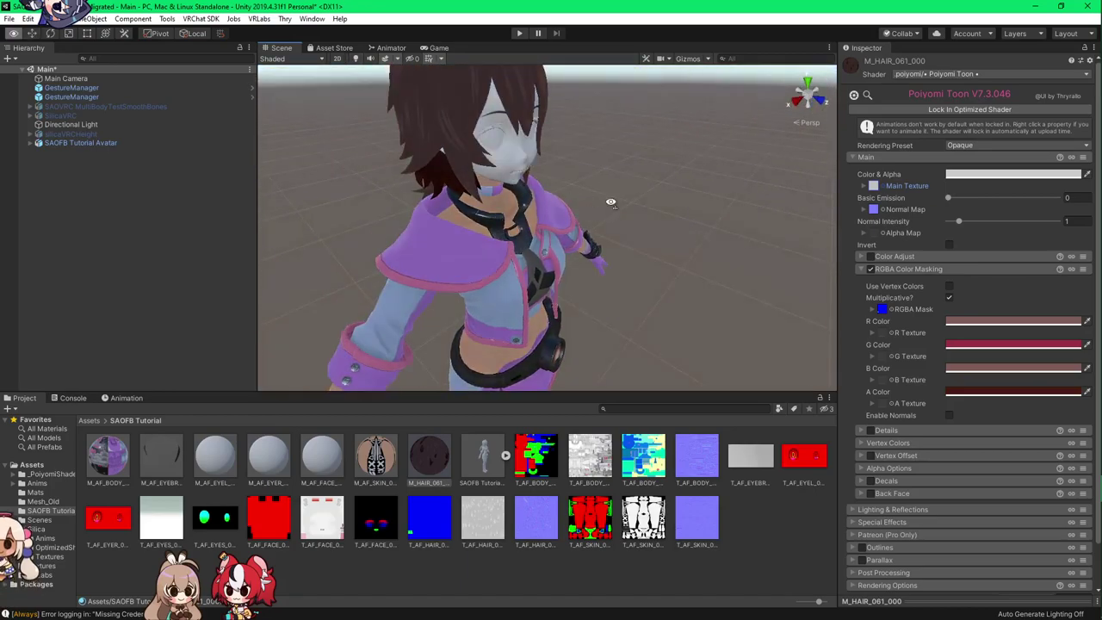
pyautogui.keyDown('alt'); pyautogui.moveTo(613, 202); pyautogui.dragTo(432, 199); pyautogui.keyUp('alt')
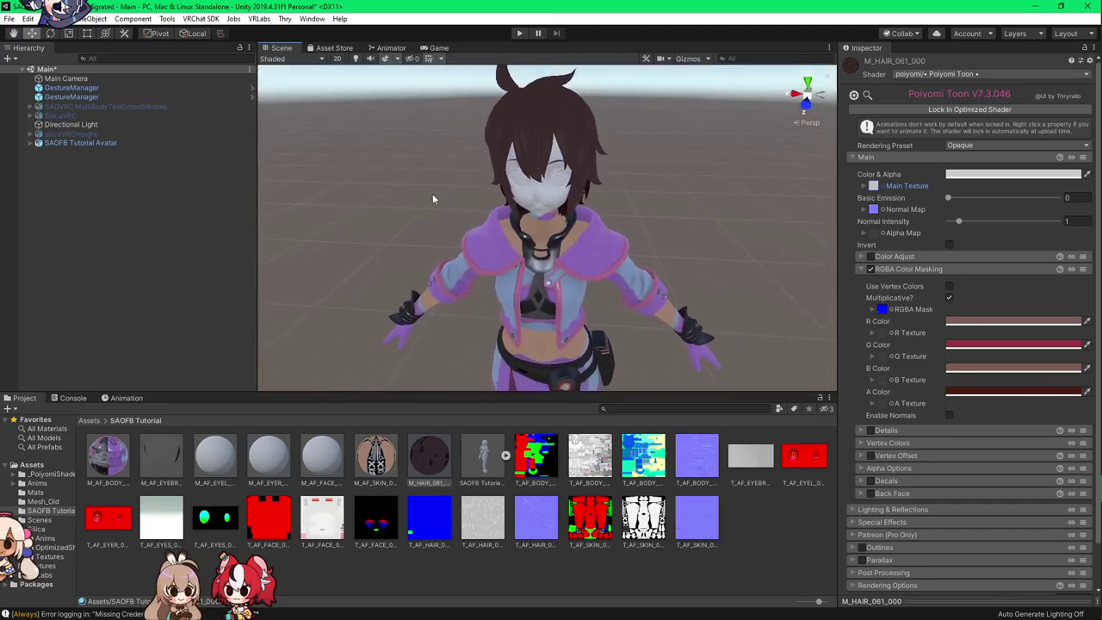
pyautogui.click(362, 60)
pyautogui.click(361, 60)
pyautogui.keyDown('alt'); pyautogui.moveTo(535, 199); pyautogui.dragTo(536, 204); pyautogui.keyUp('alt')
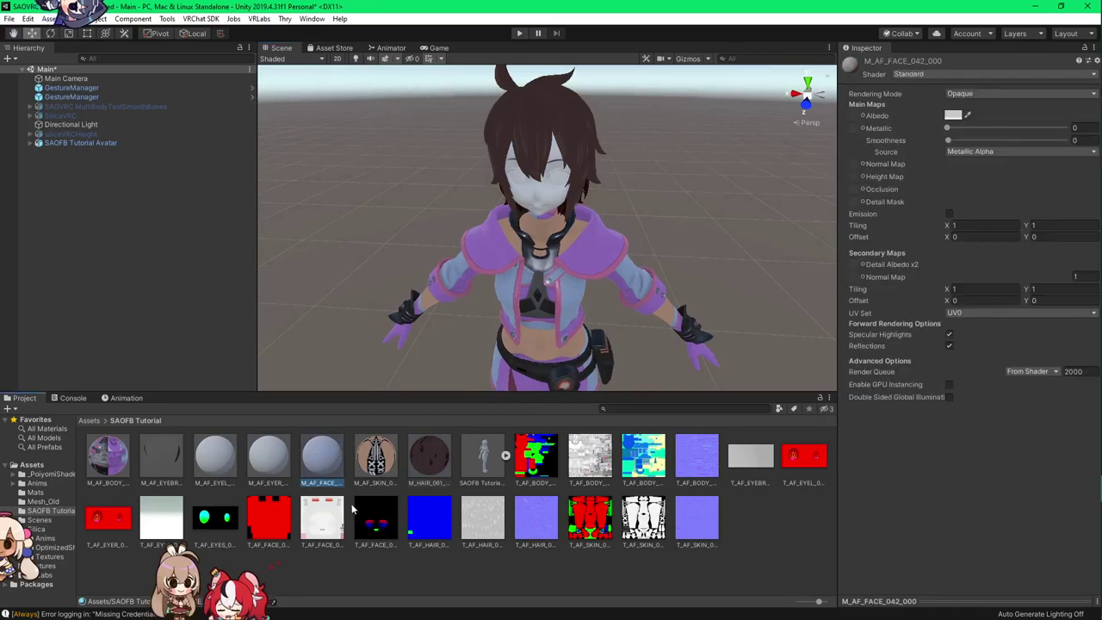
# Step: Change the shader of the M_AF_FACE_042_000 material to Poiyomi Toon
pyautogui.click(274, 473)
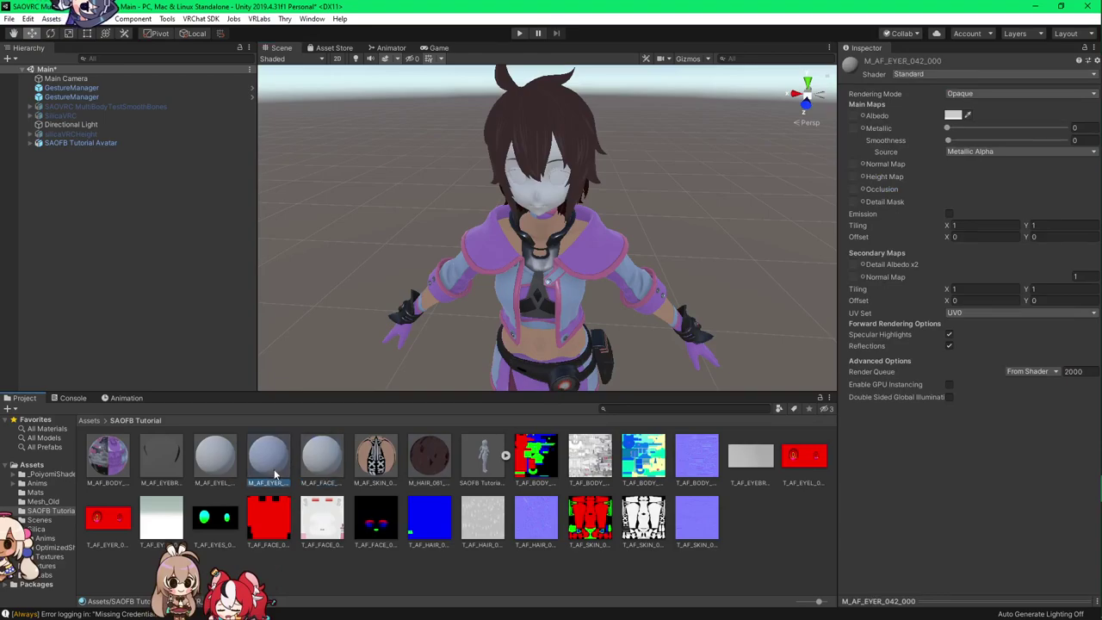
pyautogui.click(318, 472)
pyautogui.moveTo(331, 531); pyautogui.dragTo(519, 510)
pyautogui.click(929, 75)
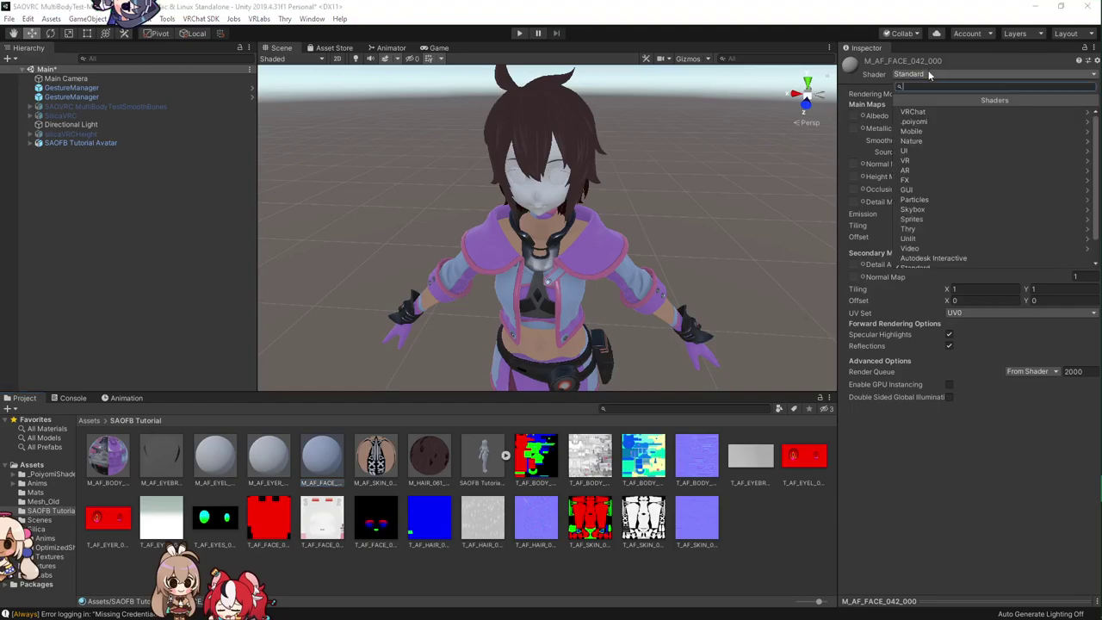
pyautogui.click(947, 122)
pyautogui.click(946, 122)
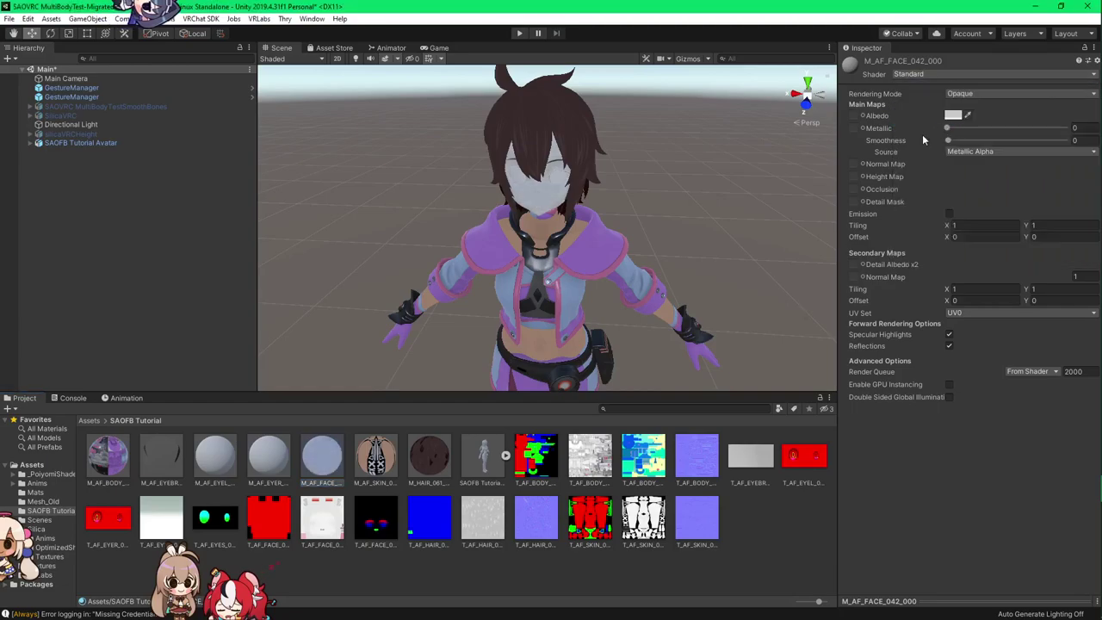
pyautogui.click(900, 157)
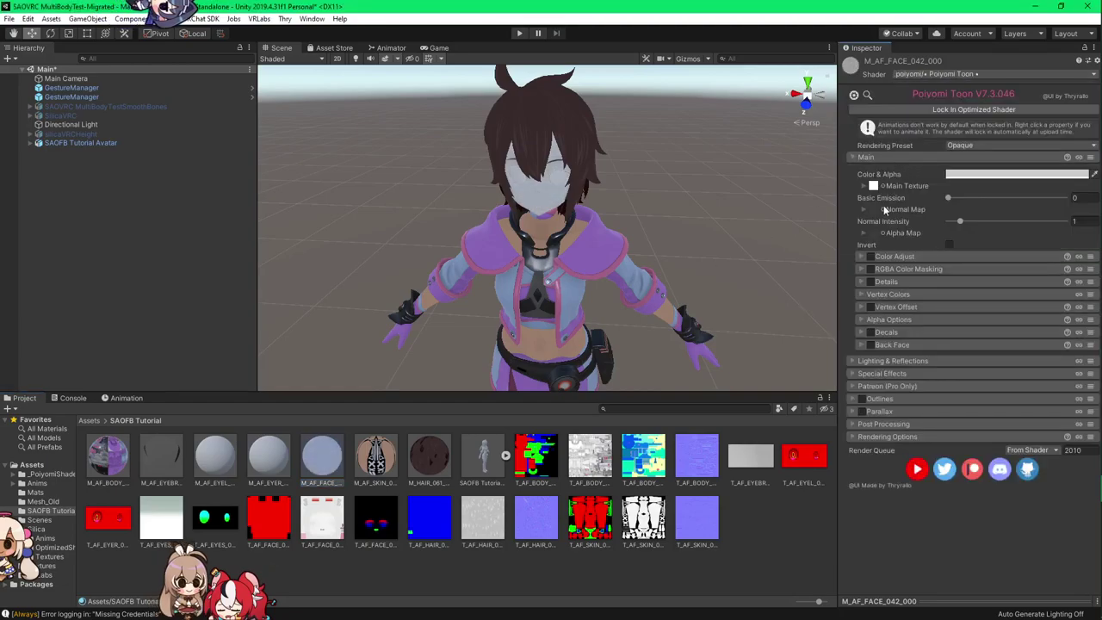
# Step: Assign the pale face base texture as the face material's Main Texture and check it on the avatar's face
pyautogui.moveTo(341, 517); pyautogui.dragTo(789, 316)
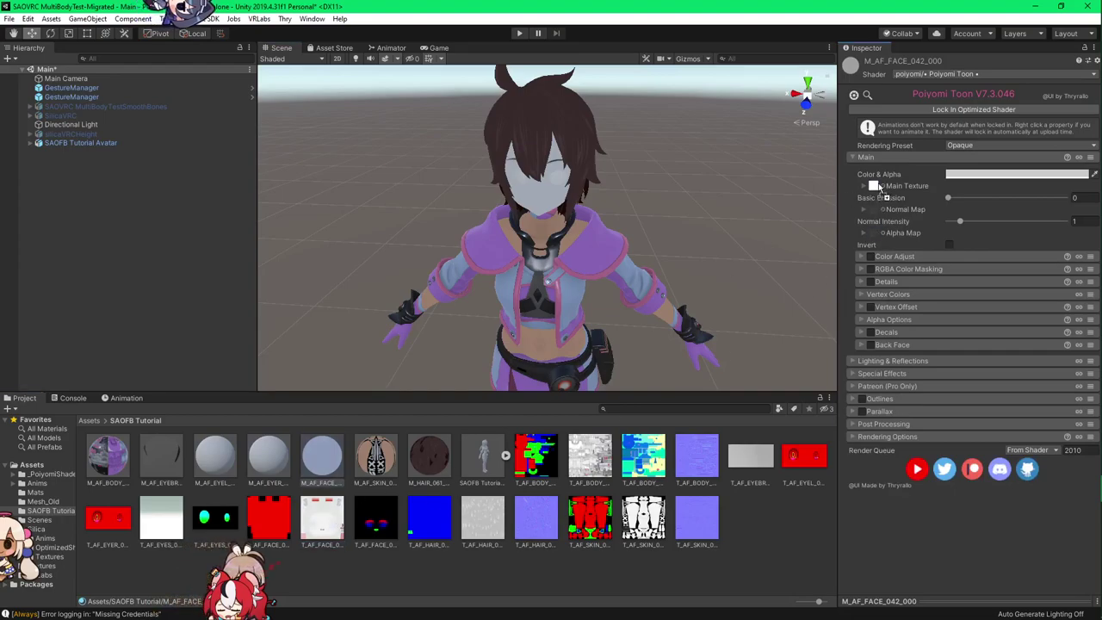
pyautogui.moveTo(878, 188); pyautogui.dragTo(872, 186)
pyautogui.scroll(4, 598, 222)
pyautogui.moveTo(598, 221); pyautogui.dragTo(578, 356, button='middle')
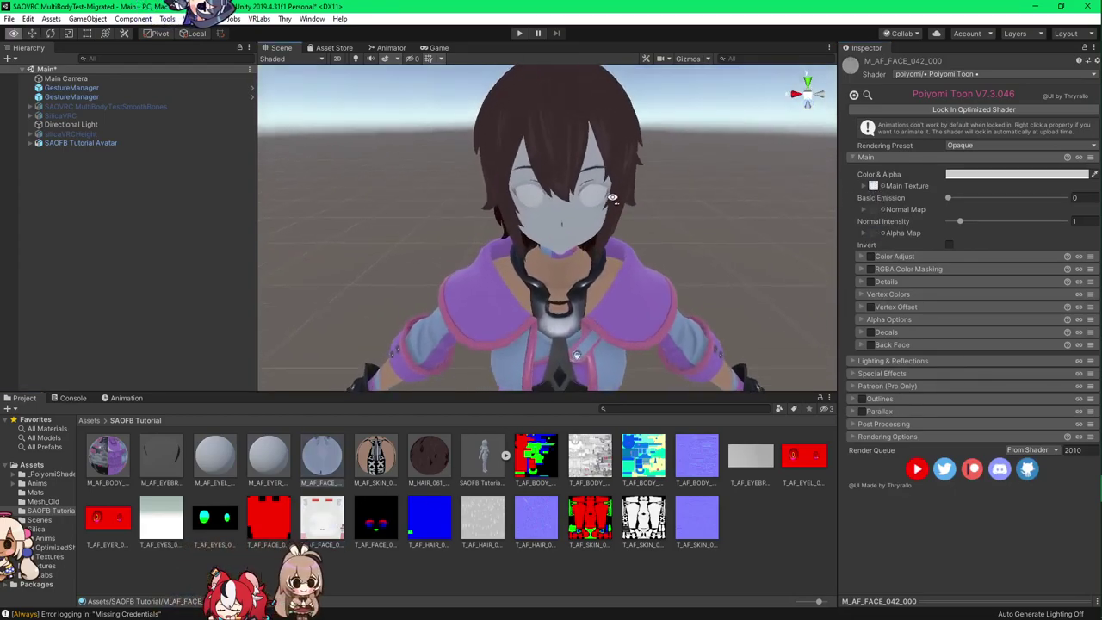
pyautogui.keyDown('alt'); pyautogui.moveTo(578, 356); pyautogui.dragTo(637, 166); pyautogui.keyUp('alt')
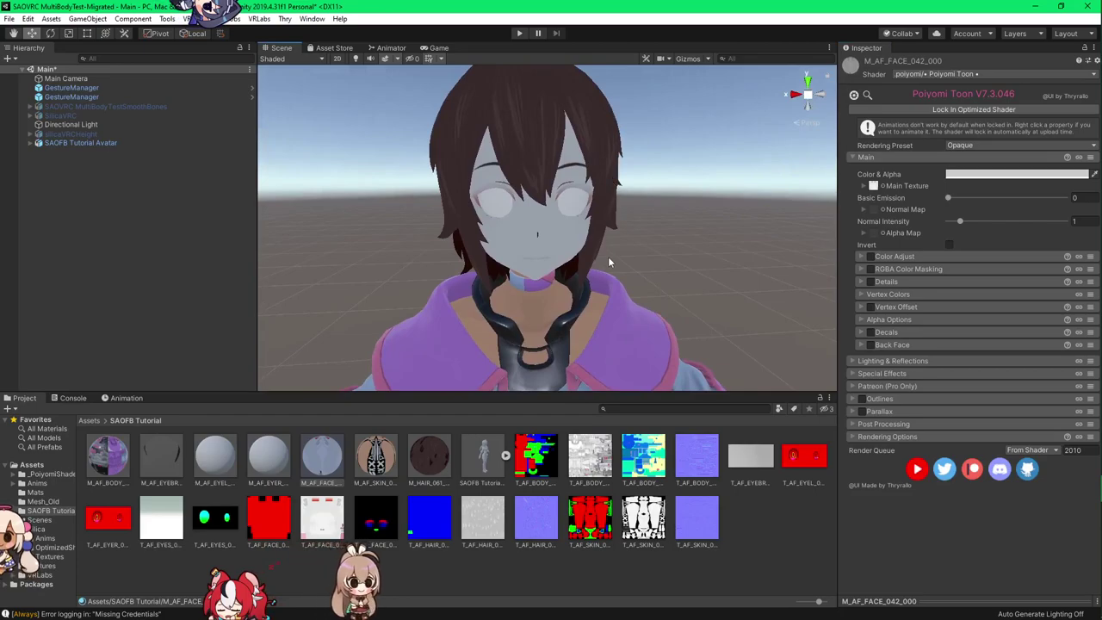
# Step: Enable RGBA Color Masking on the face material
pyautogui.click(871, 269)
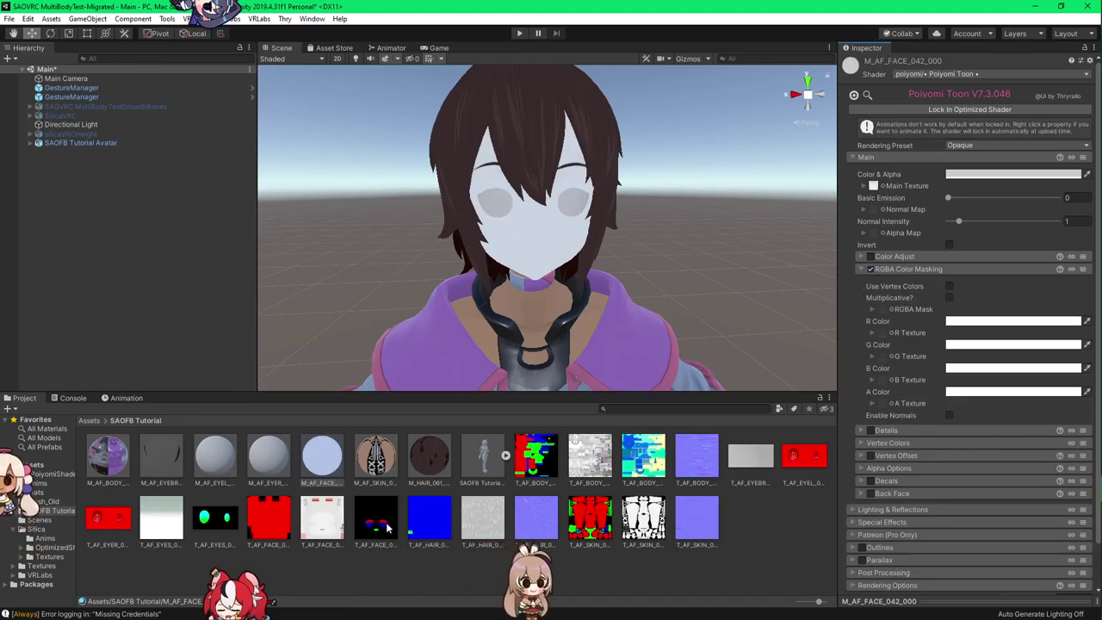
pyautogui.moveTo(384, 526); pyautogui.dragTo(477, 540)
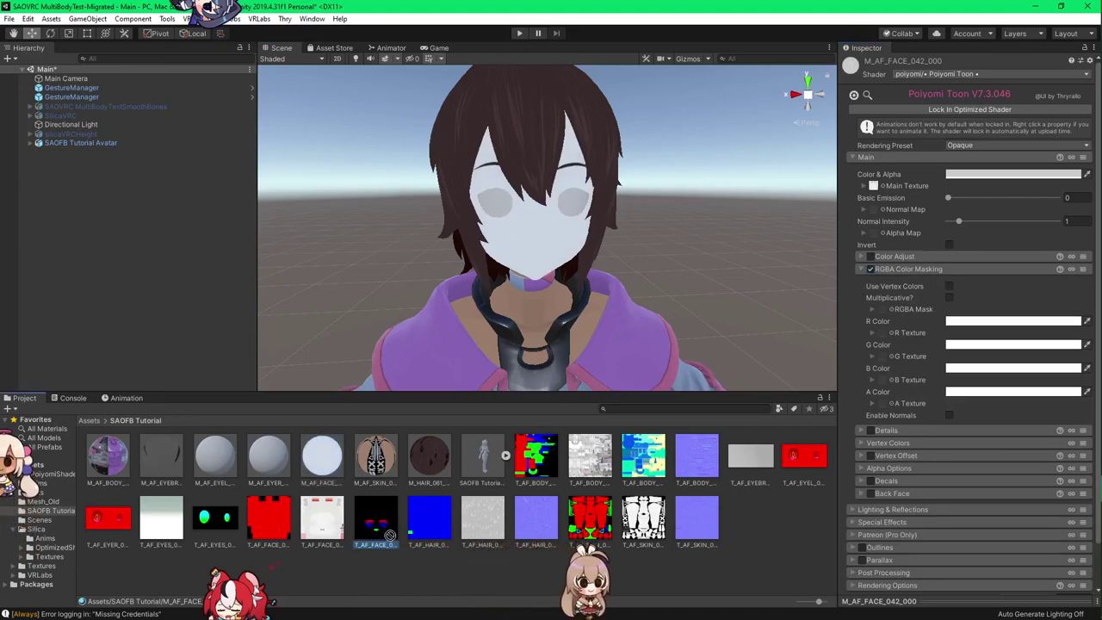
pyautogui.moveTo(390, 536); pyautogui.dragTo(411, 532)
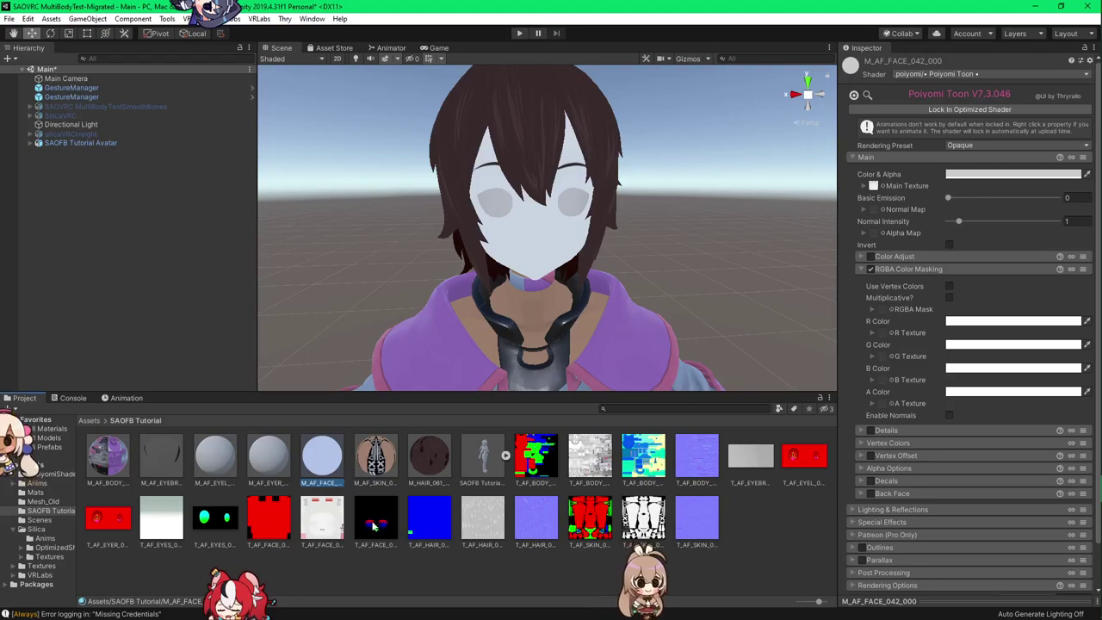
# Step: Switch to Blender and preview the T_AF_FACE_000_000_CV.tga texture of the M_AF_FACE_042_000 material on the model's face
pyautogui.hotkey('alt', 'Tab')
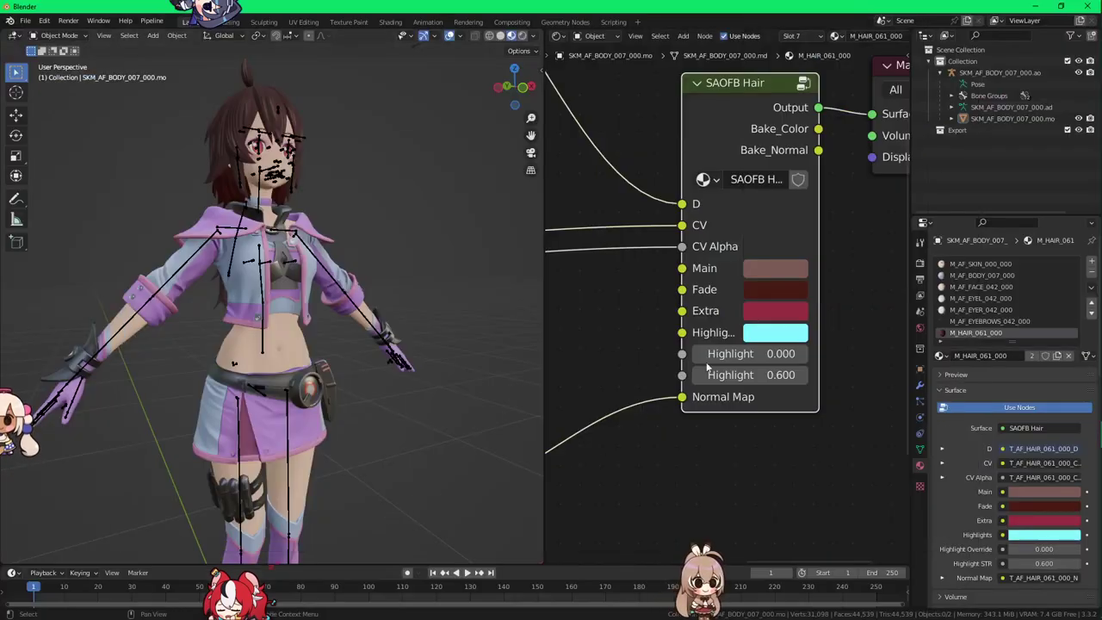
pyautogui.click(978, 287)
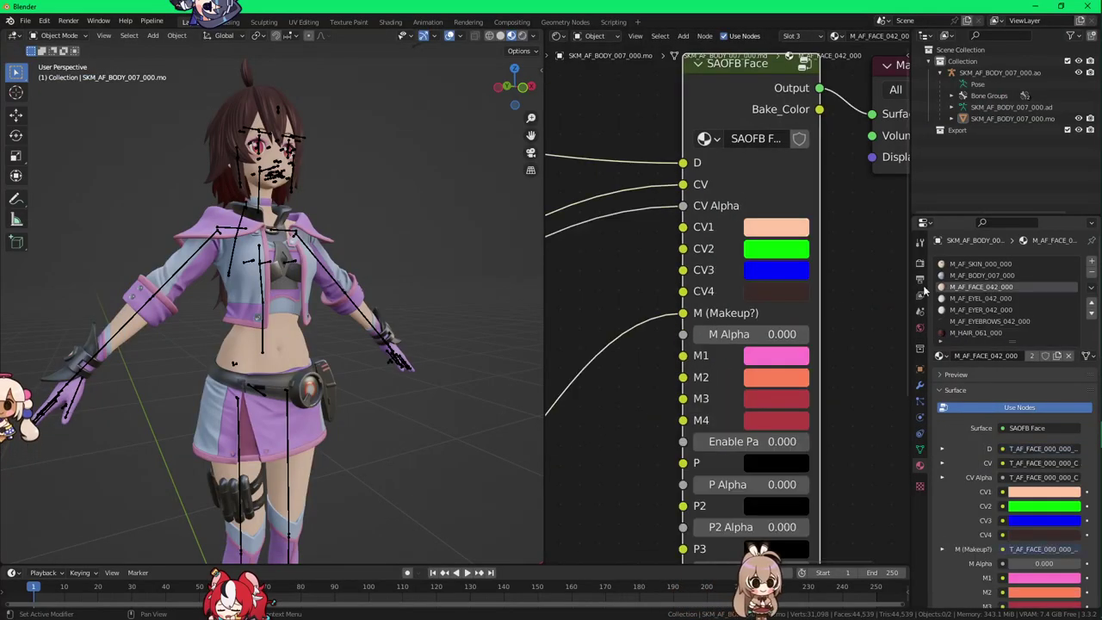
pyautogui.keyDown('shift'); pyautogui.moveTo(685, 337); pyautogui.dragTo(766, 327, button='middle'); pyautogui.keyUp('shift')
pyautogui.scroll(-4, 765, 328)
pyautogui.keyDown('shift'); pyautogui.moveTo(689, 377); pyautogui.dragTo(849, 326, button='middle'); pyautogui.keyUp('shift')
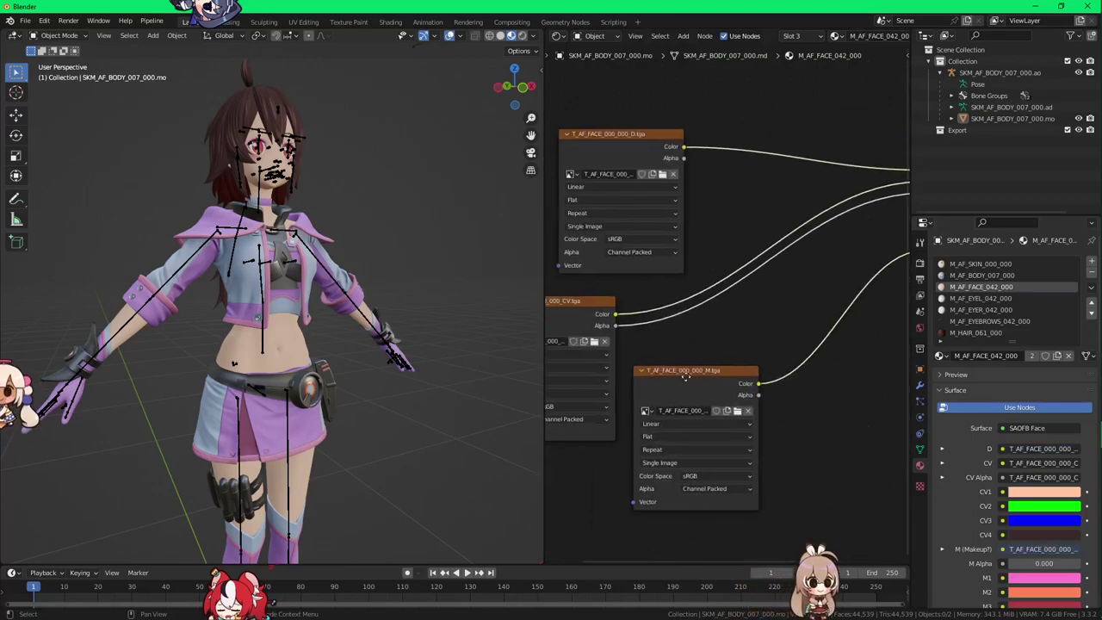
pyautogui.keyDown('shift'); pyautogui.moveTo(584, 317); pyautogui.dragTo(674, 309, button='middle'); pyautogui.keyUp('shift')
pyautogui.keyDown('ctrl'); pyautogui.keyDown('shift'); pyautogui.click(674, 309); pyautogui.keyUp('shift'); pyautogui.keyUp('ctrl')
pyautogui.scroll(5, 370, 328)
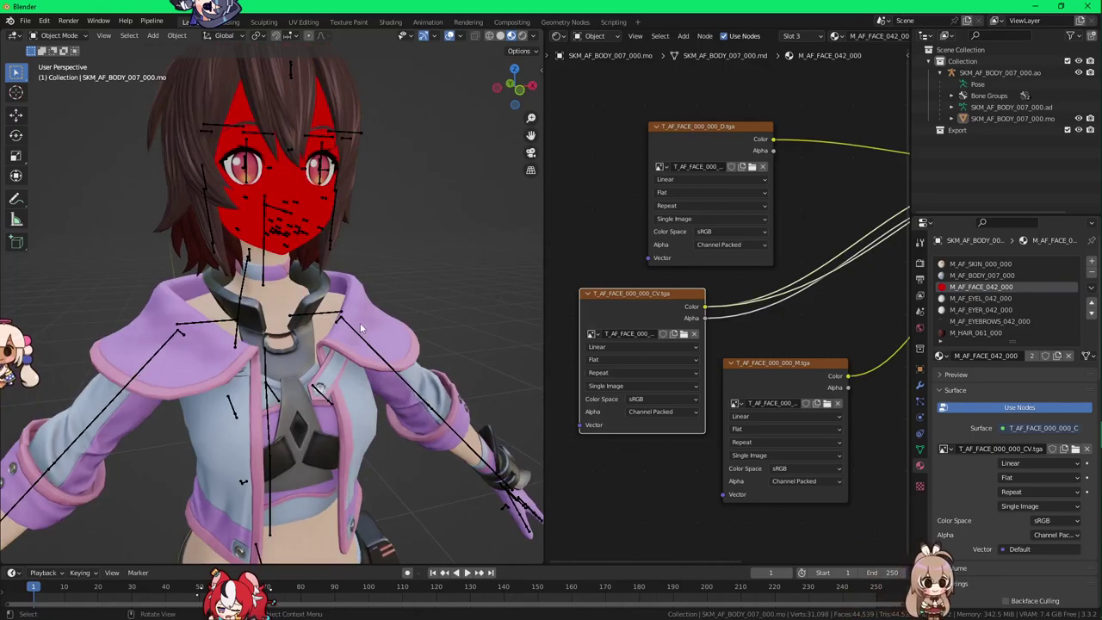
# Step: Preview the T_AF_FACE_000_000_M.tga makeup texture on the face and restore the SAOFB Face node as the material output
pyautogui.keyDown('ctrl'); pyautogui.keyDown('shift'); pyautogui.click(776, 366); pyautogui.keyUp('shift'); pyautogui.keyUp('ctrl')
pyautogui.moveTo(778, 366); pyautogui.dragTo(627, 412, button='middle')
pyautogui.scroll(-3, 643, 391)
pyautogui.keyDown('ctrl'); pyautogui.keyDown('shift'); pyautogui.click(835, 211); pyautogui.keyUp('shift'); pyautogui.keyUp('ctrl')
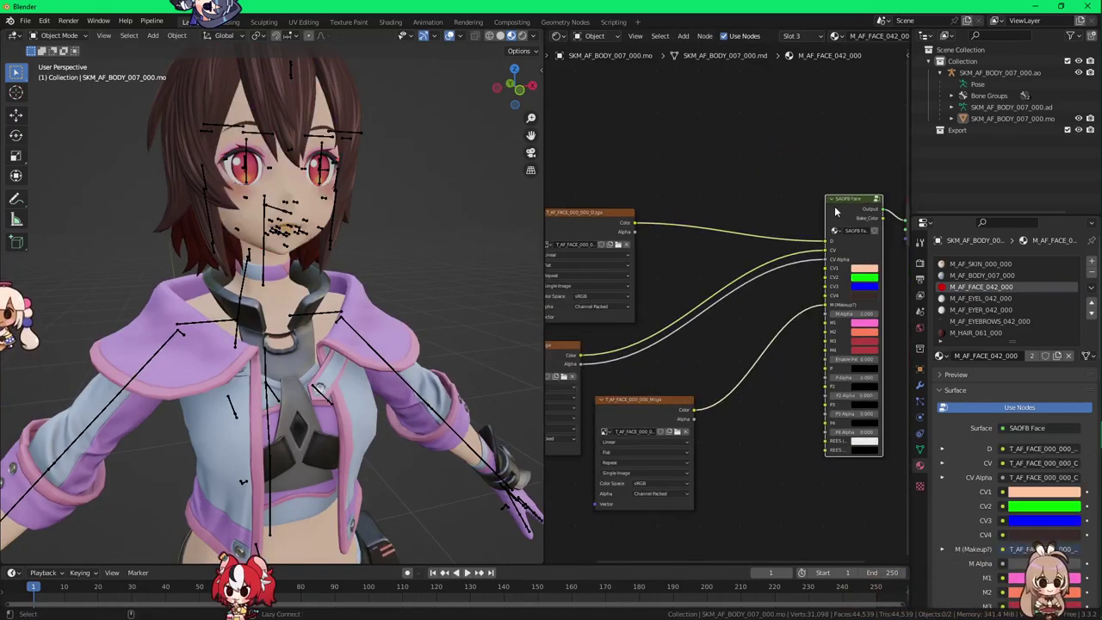
# Step: Switch to Unity, assign the black makeup texture as the face material's RGBA Mask and enable Multiplicative
pyautogui.hotkey('alt', 'Tab')
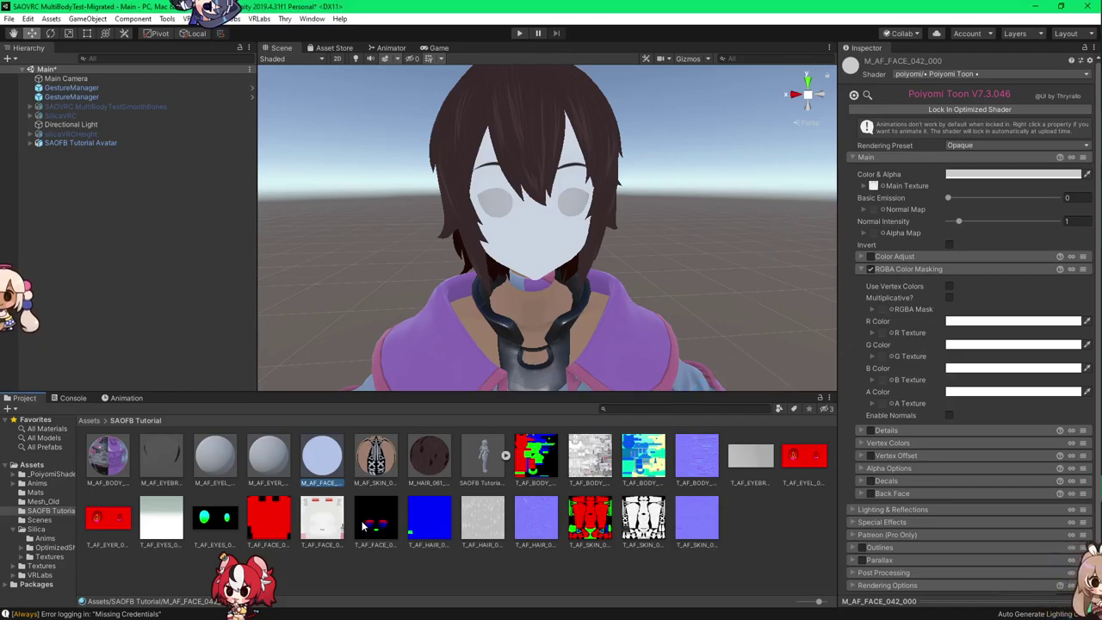
pyautogui.moveTo(784, 356); pyautogui.dragTo(895, 224)
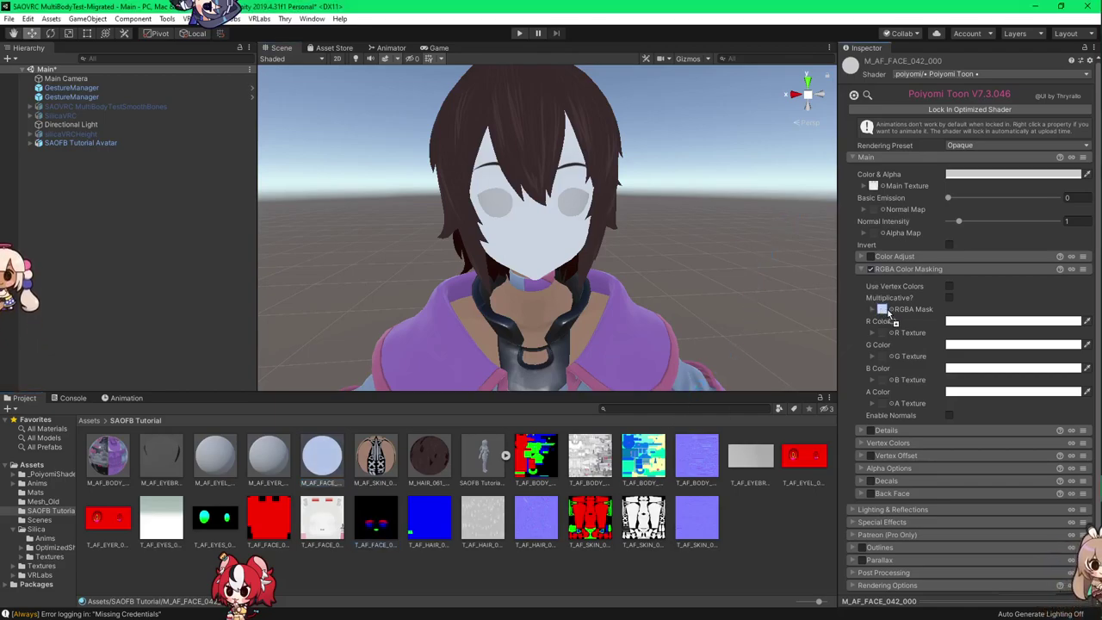
pyautogui.moveTo(892, 316); pyautogui.dragTo(894, 311)
pyautogui.press('w')
pyautogui.moveTo(605, 277); pyautogui.dragTo(639, 276, button='right')
pyautogui.press('s')
pyautogui.click(979, 322)
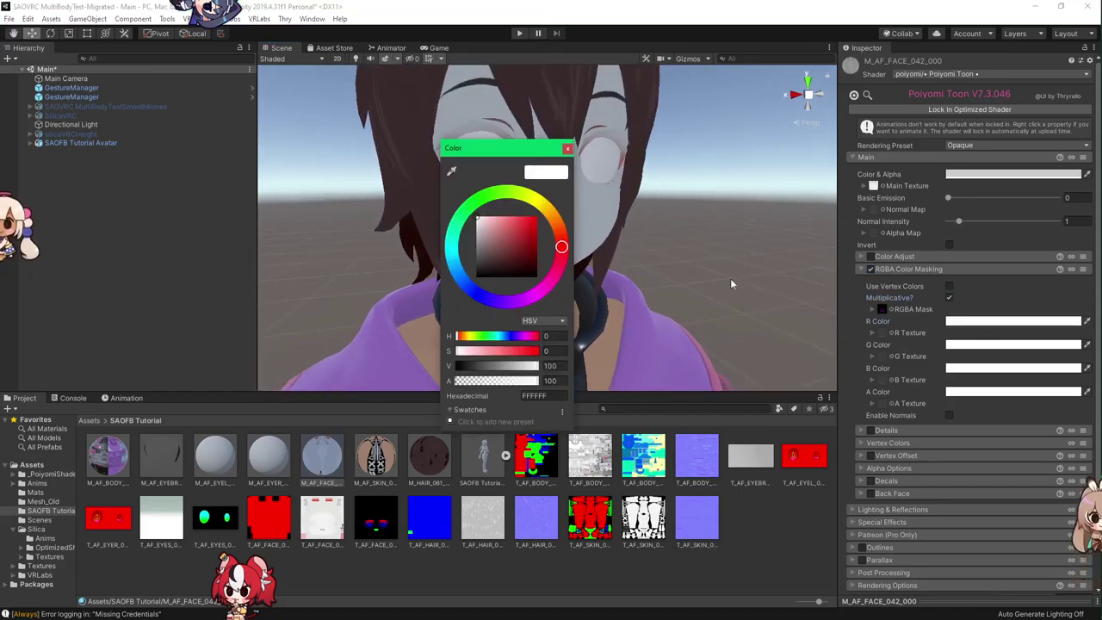
pyautogui.click(568, 148)
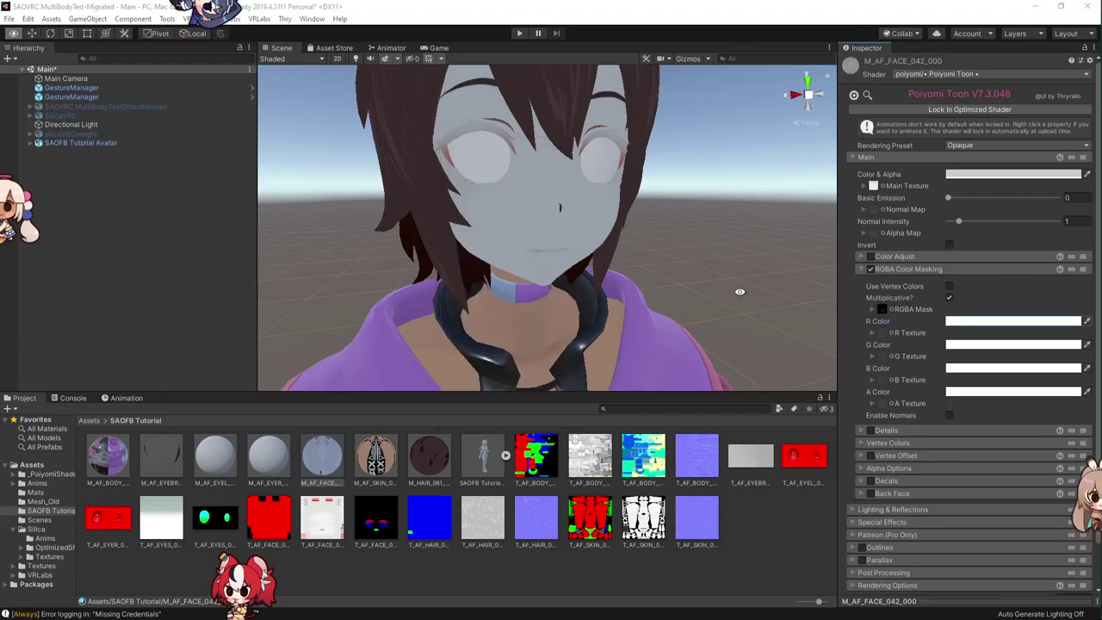
# Step: Switch to Blender and copy the hex value of the M1 makeup color from the SAOFB Face node
pyautogui.hotkey('alt', 'Tab')
pyautogui.scroll(4, 818, 384)
pyautogui.moveTo(787, 372); pyautogui.dragTo(727, 328, button='middle')
pyautogui.scroll(2, 731, 359)
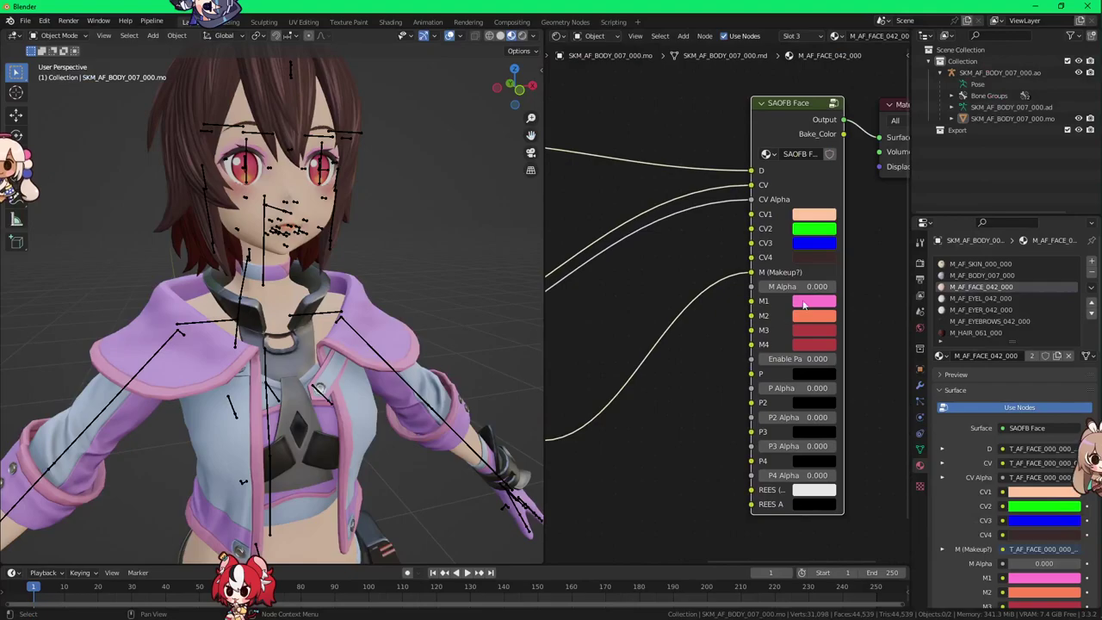
pyautogui.click(811, 302)
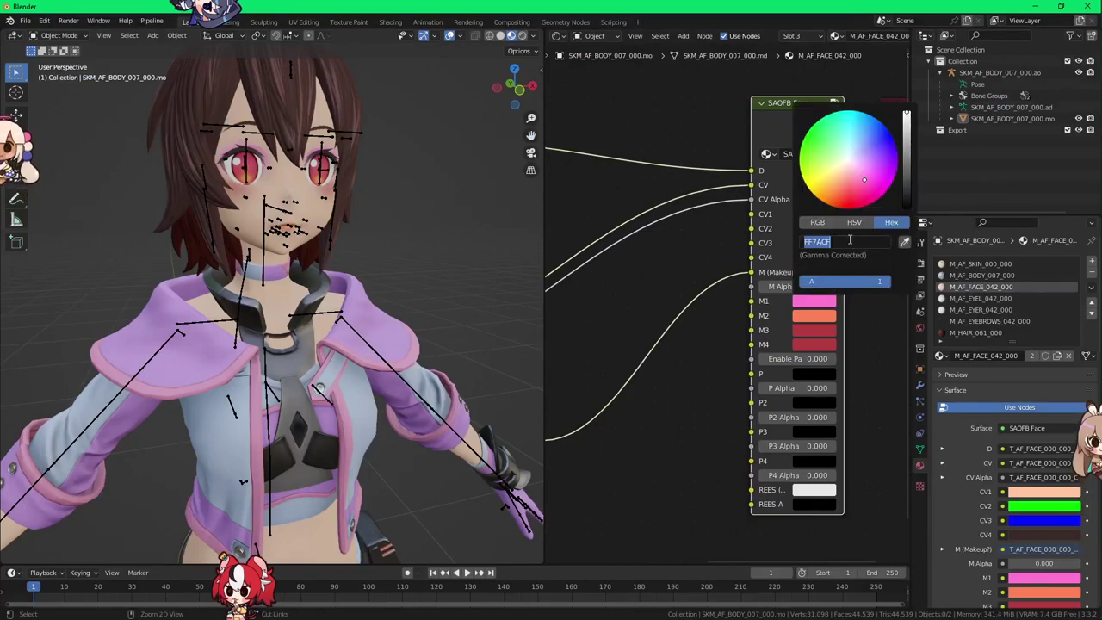
# Step: Switch to Unity and examine the shader settings of the M_AF_FACE_007_000 material in the Silica folder
pyautogui.hotkey('alt', 'Tab')
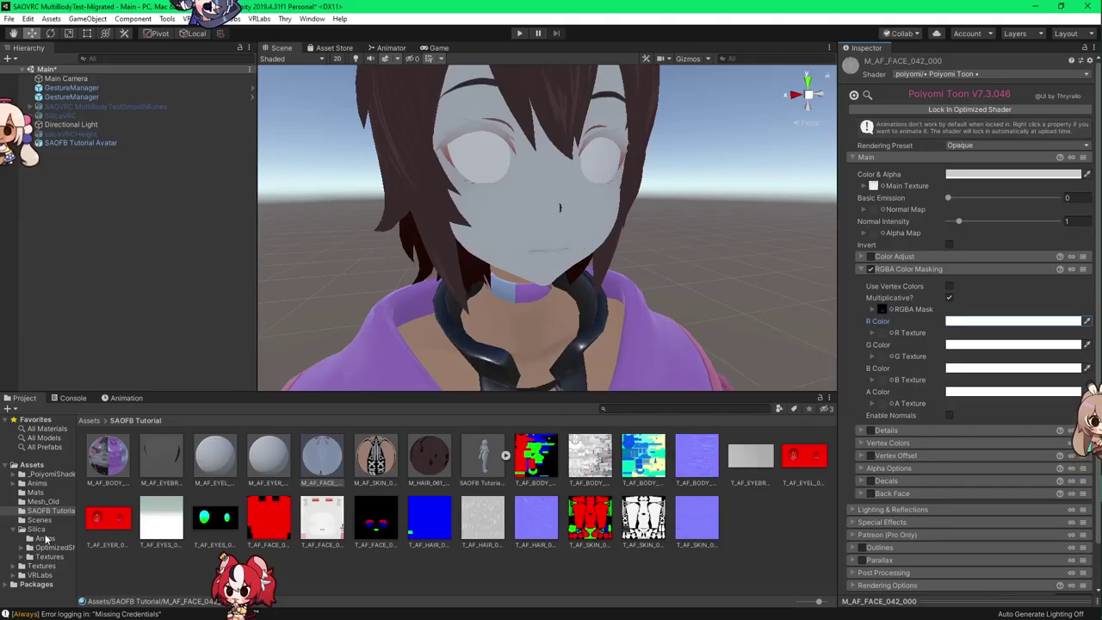
pyautogui.click(50, 529)
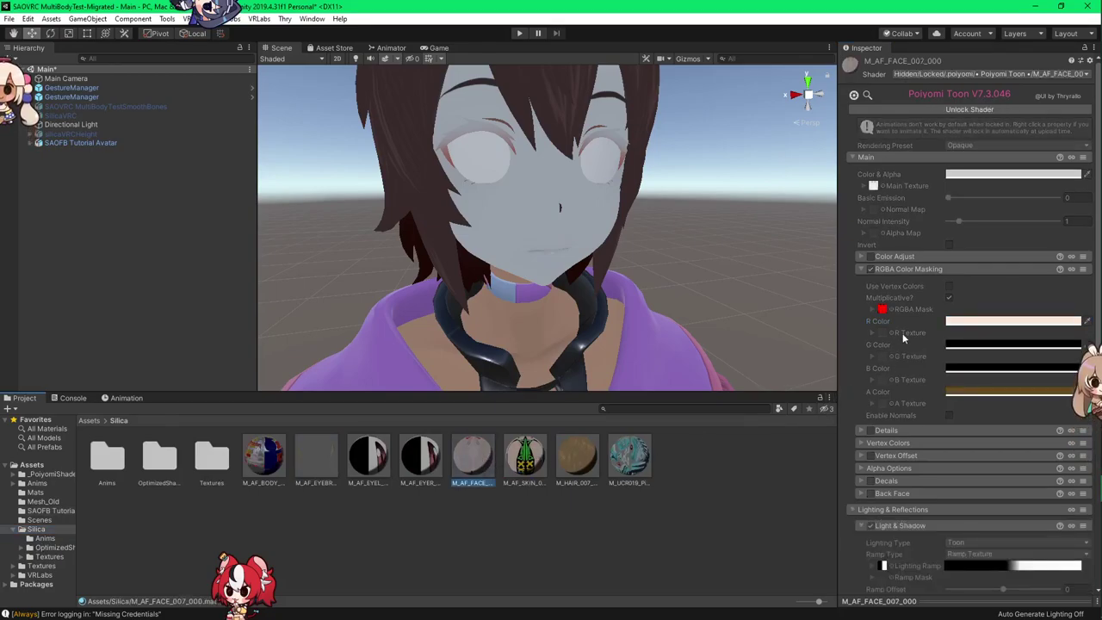
pyautogui.scroll(-10, 903, 338)
pyautogui.scroll(10, 903, 336)
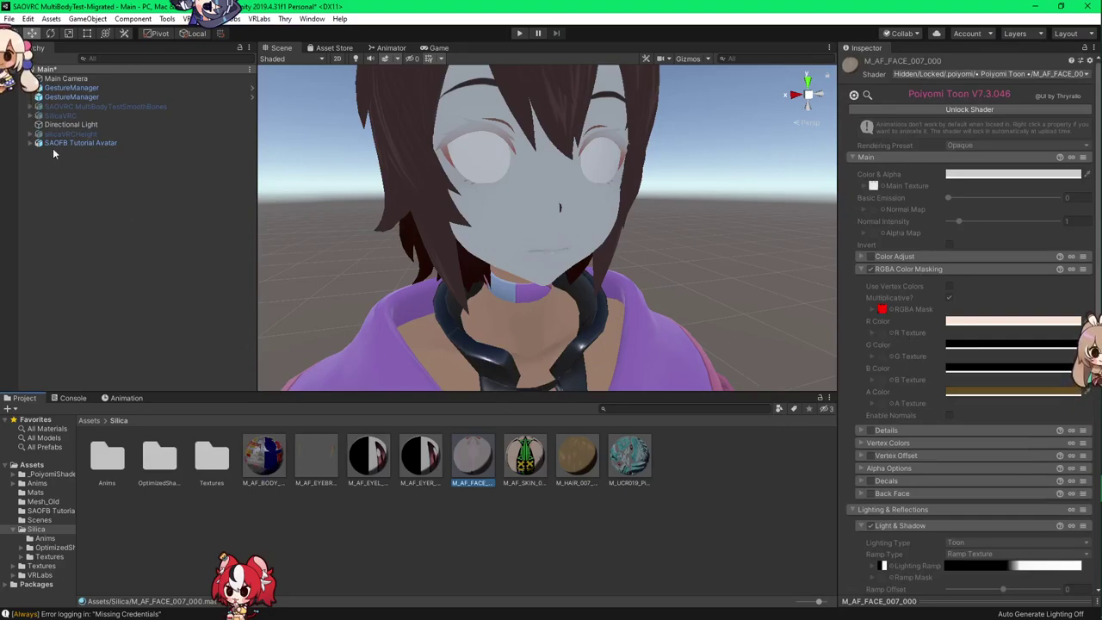
pyautogui.click(32, 465)
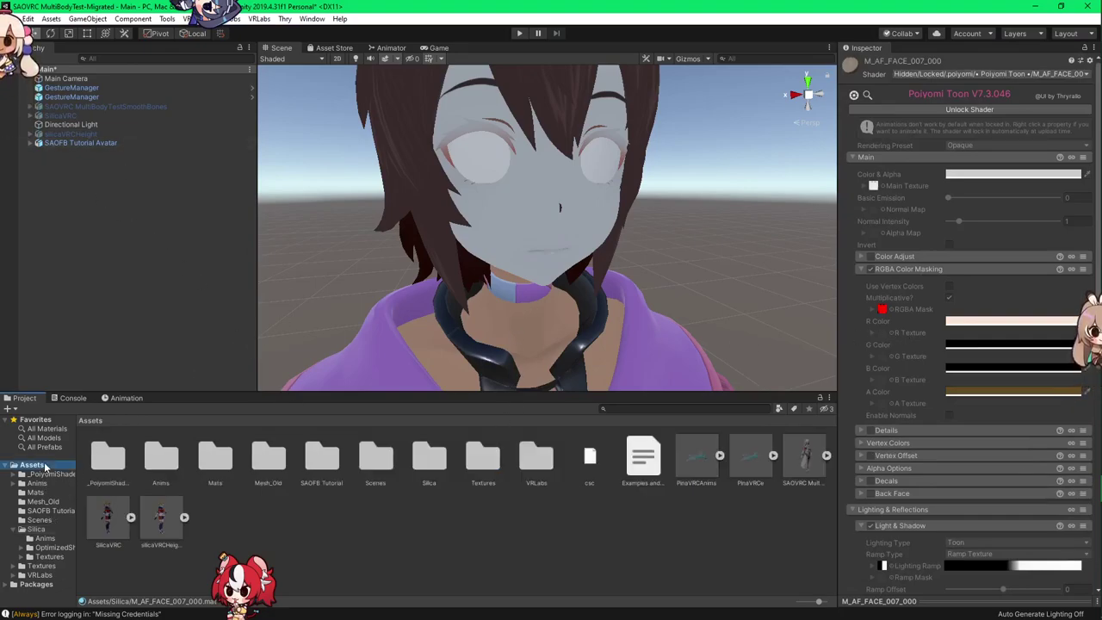
pyautogui.click(38, 529)
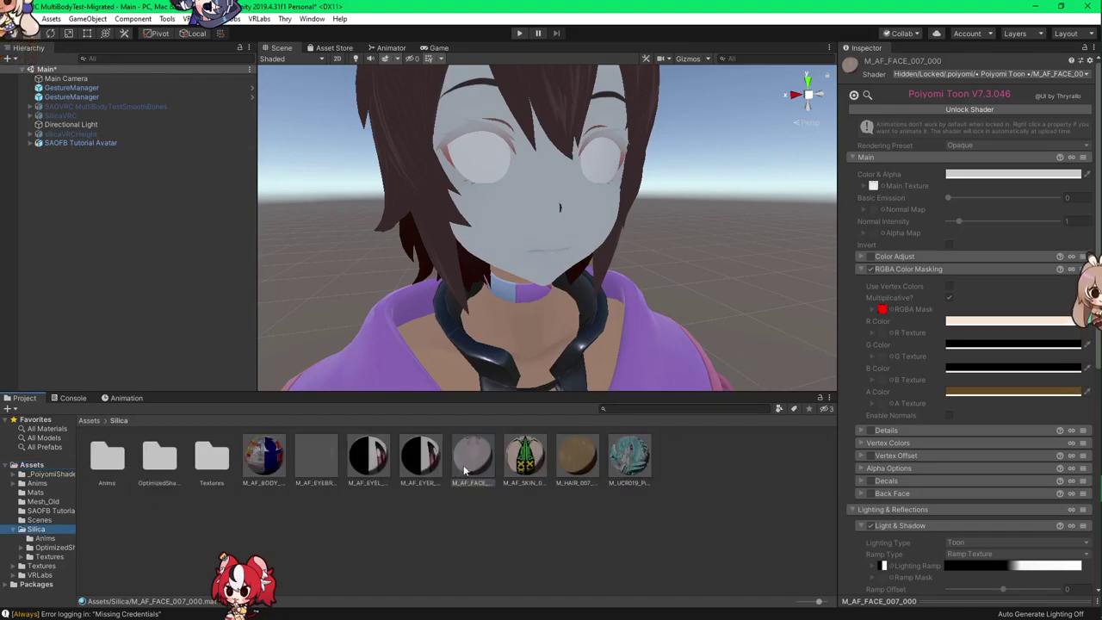
# Step: Set the R Color of the M_AF_FACE_042_000 material in the SAOFB Tutorial folder to hex FF7ACF
pyautogui.click(47, 511)
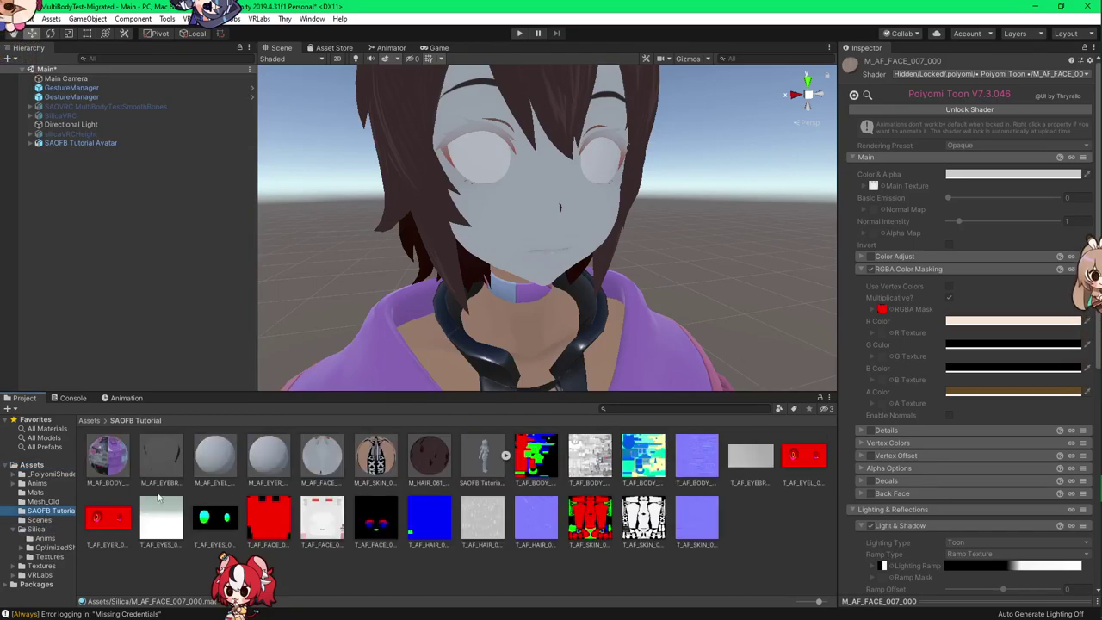
pyautogui.click(322, 457)
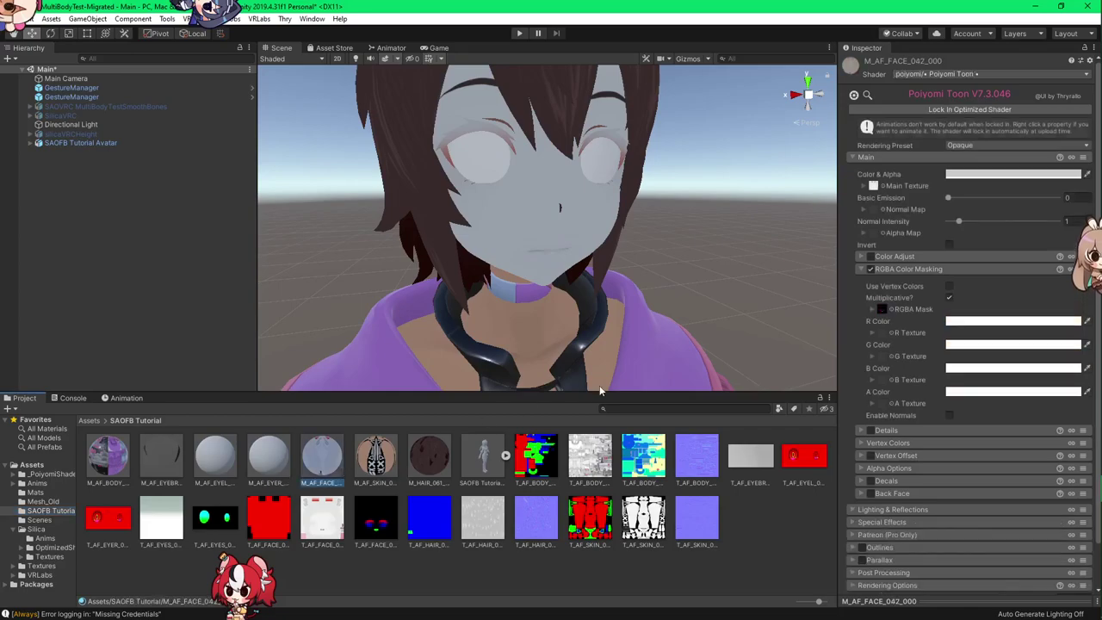
pyautogui.click(979, 322)
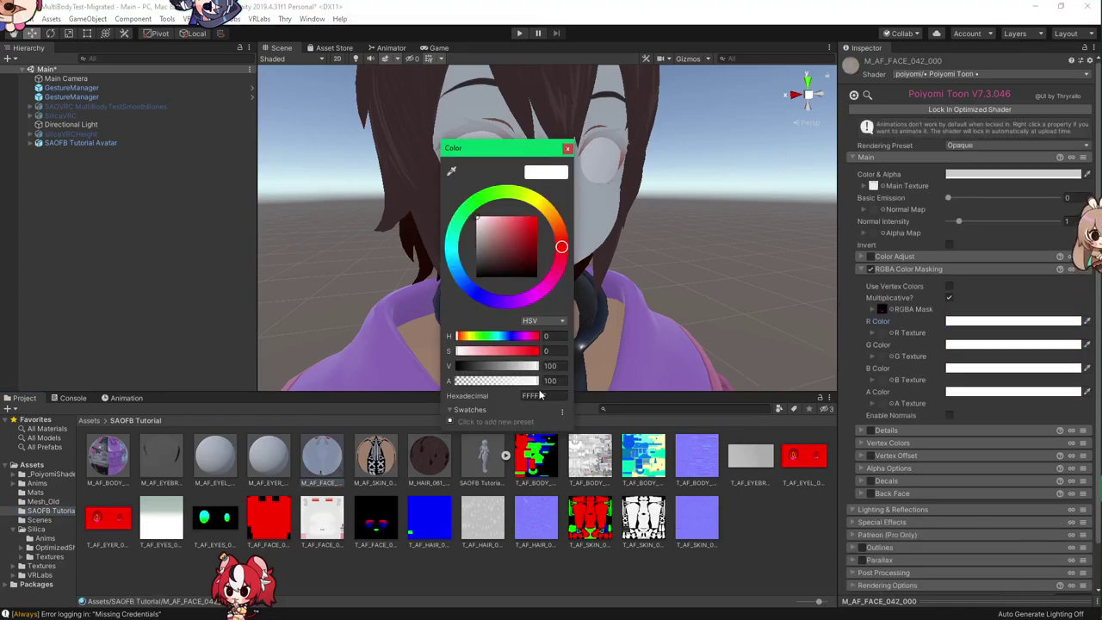
pyautogui.write('FF7ACF')
pyautogui.click(568, 149)
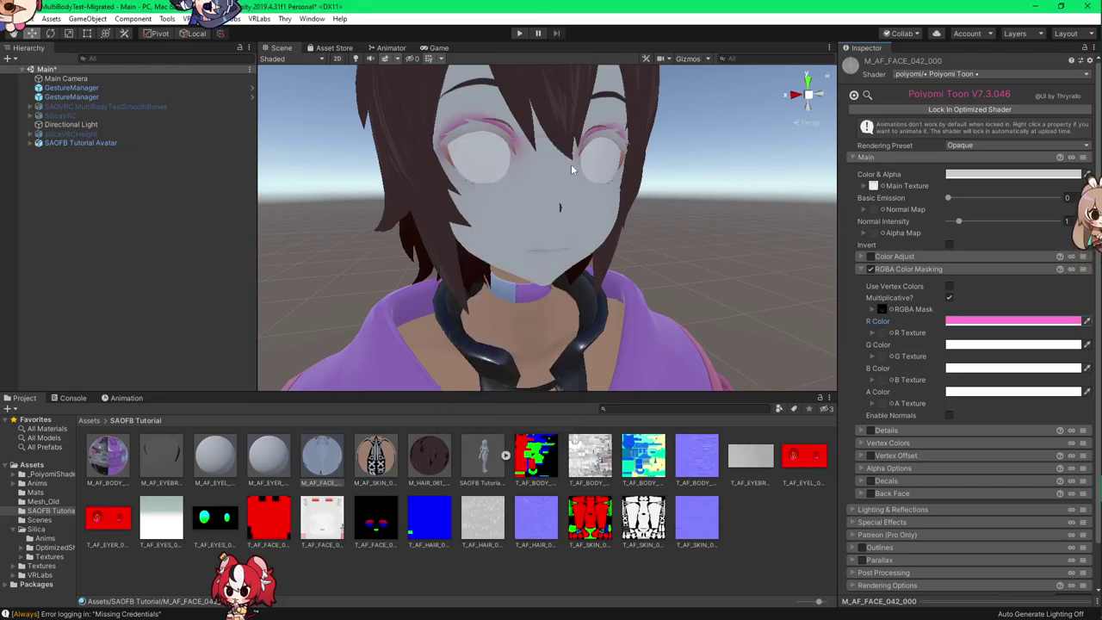
# Step: Try a bright green tint, hex 06FF62, as the face material's Color & Alpha
pyautogui.click(1014, 175)
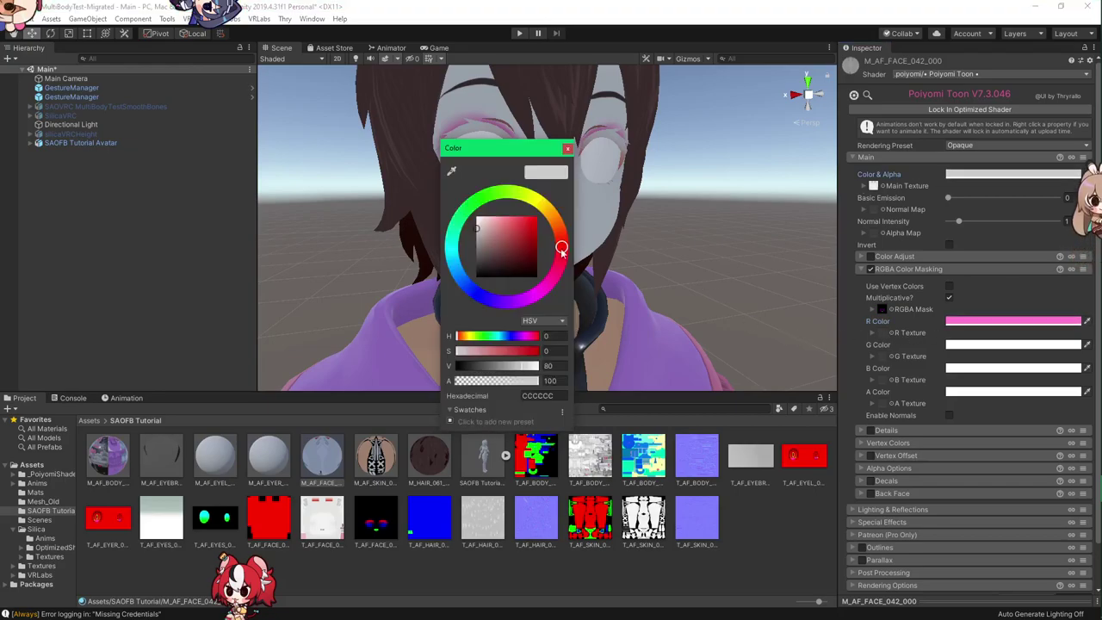
pyautogui.moveTo(560, 244)
pyautogui.mouseDown()
pyautogui.moveTo(494, 201)
pyautogui.moveTo(534, 244)
pyautogui.moveTo(535, 221)
pyautogui.mouseUp()
pyautogui.click(569, 150)
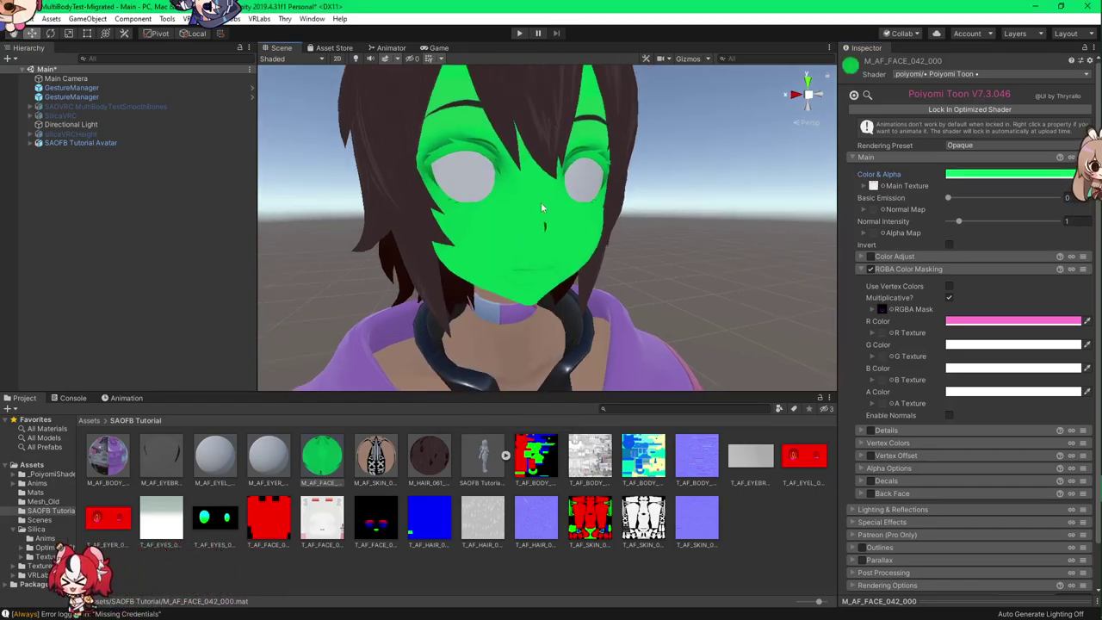
# Step: Switch to Blender and copy the hex value of the CV1 color from the SAOFB Face node
pyautogui.click(1022, 175)
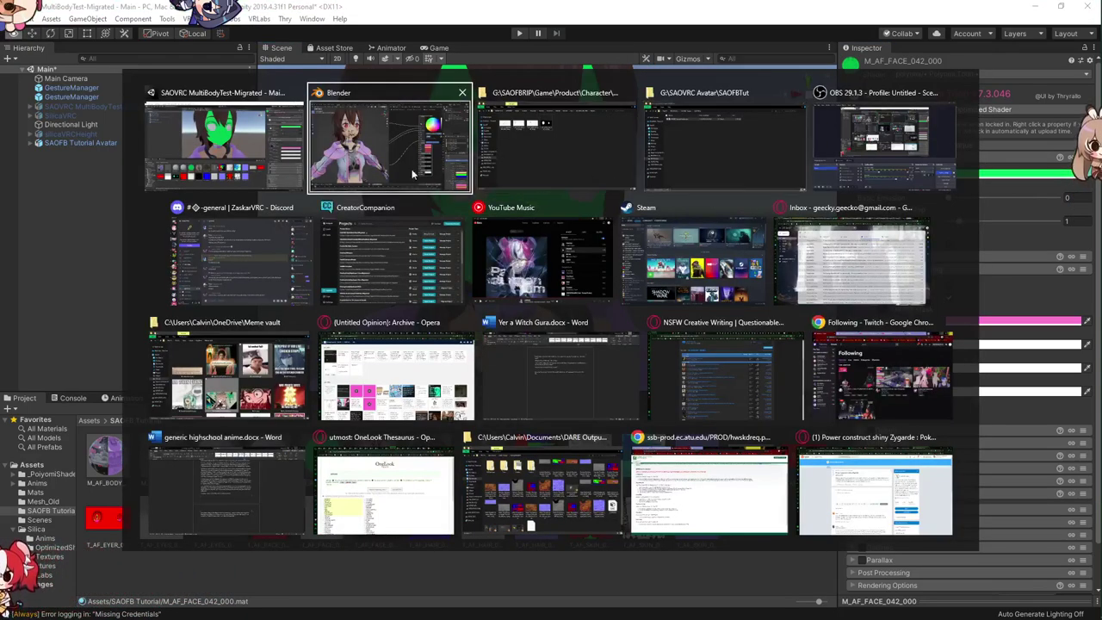
pyautogui.hotkey('alt', 'Tab')
pyautogui.click(778, 277)
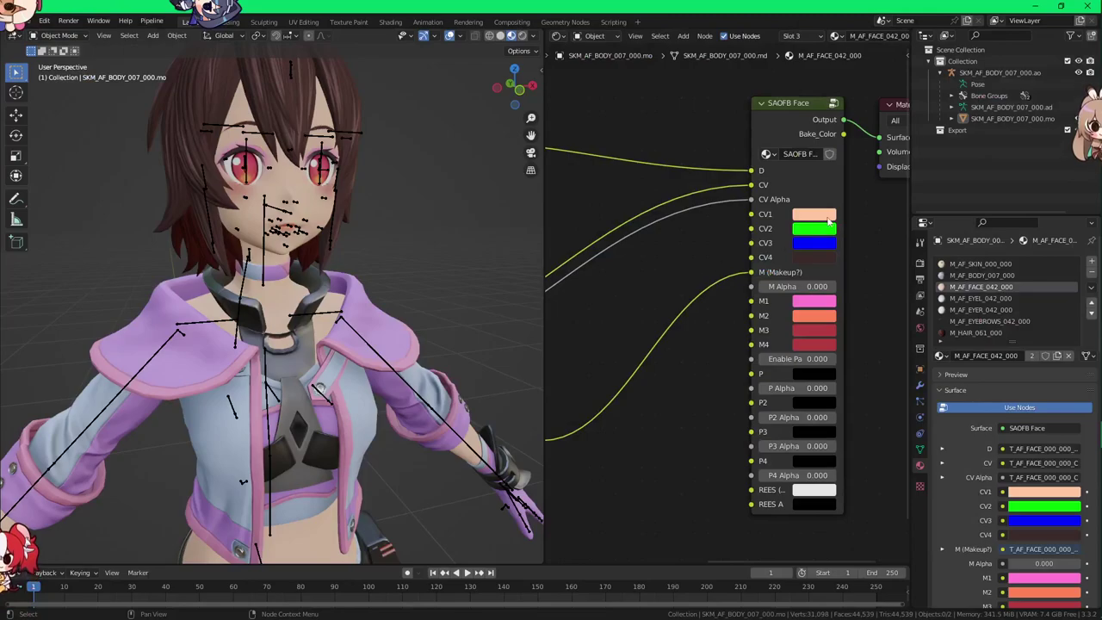
pyautogui.click(827, 215)
pyautogui.hotkey('ctrl', 'c')
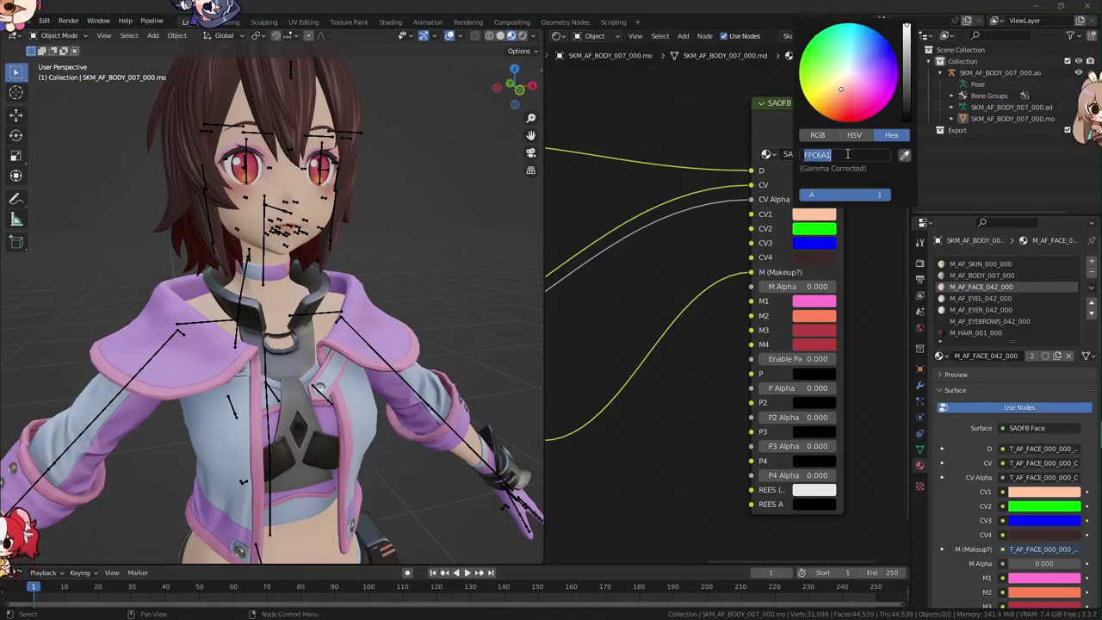
# Step: Switch to Unity and set the face material's Color & Alpha to hex FFC6A1
pyautogui.hotkey('alt', 'Tab')
pyautogui.click(1001, 175)
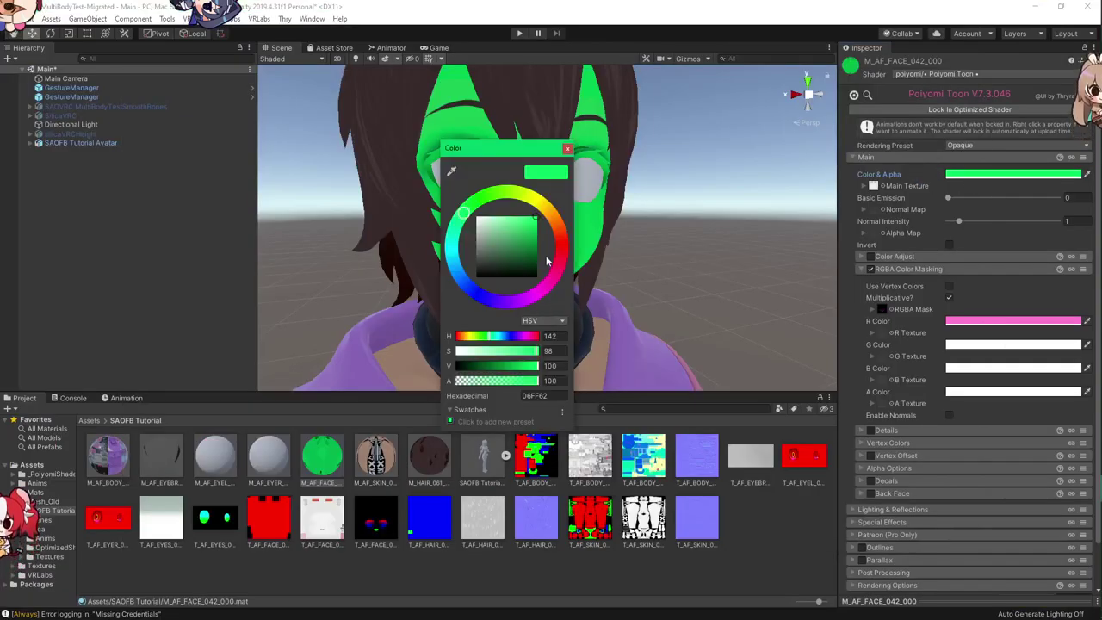
pyautogui.hotkey('ctrl', 'v')
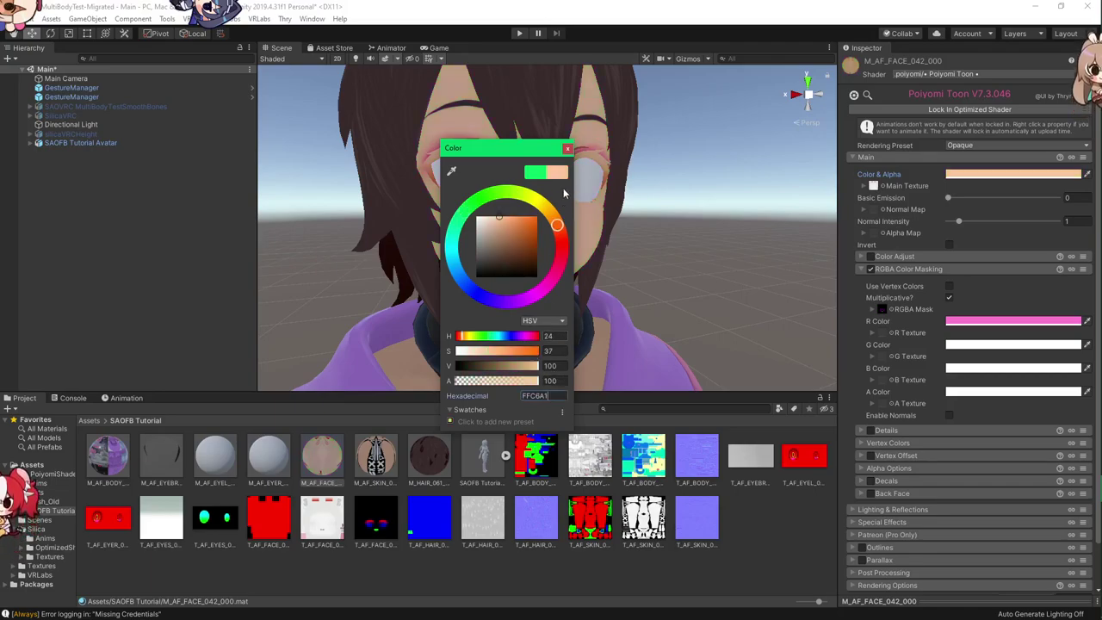
pyautogui.click(567, 151)
pyautogui.moveTo(564, 193)
pyautogui.keyDown('alt'); pyautogui.mouseDown()
pyautogui.moveTo(581, 202)
pyautogui.moveTo(565, 187)
pyautogui.moveTo(576, 192)
pyautogui.mouseUp(); pyautogui.keyUp('alt')
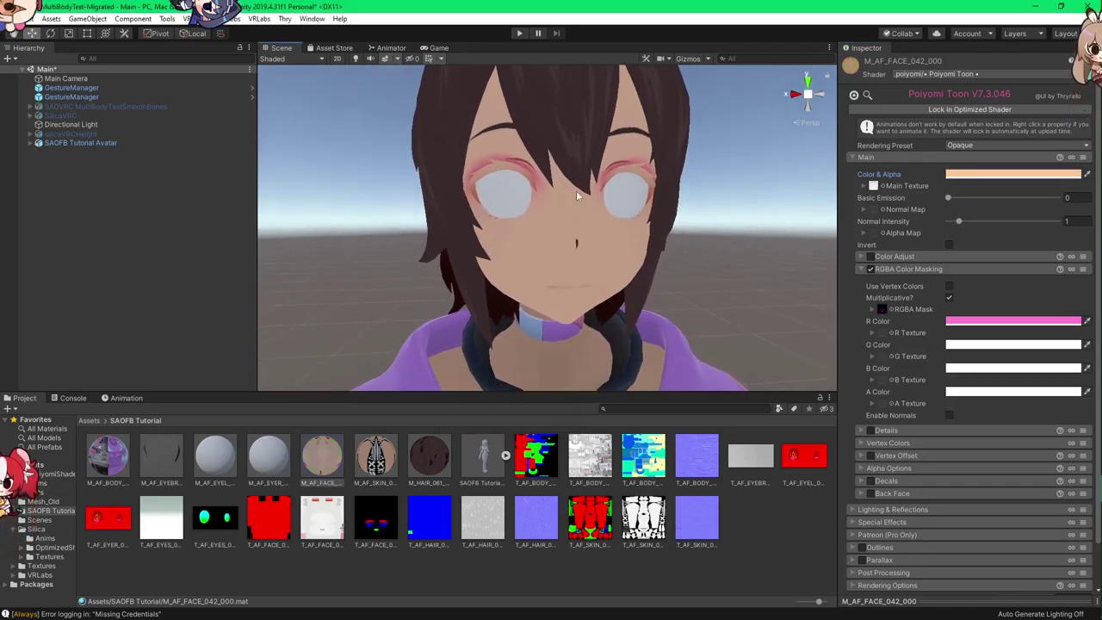
# Step: Switch to Blender and compare the CV1 colors of the M_AF_SKIN_000_000 and M_AF_FACE_042_000 materials
pyautogui.hotkey('alt', 'Tab')
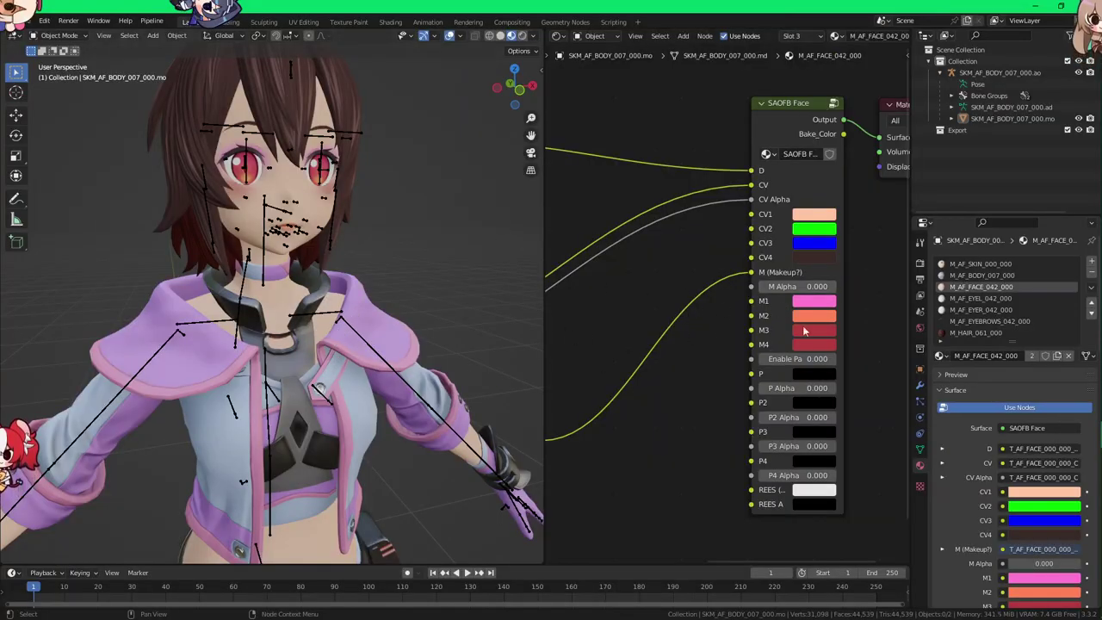
pyautogui.click(981, 264)
pyautogui.click(808, 248)
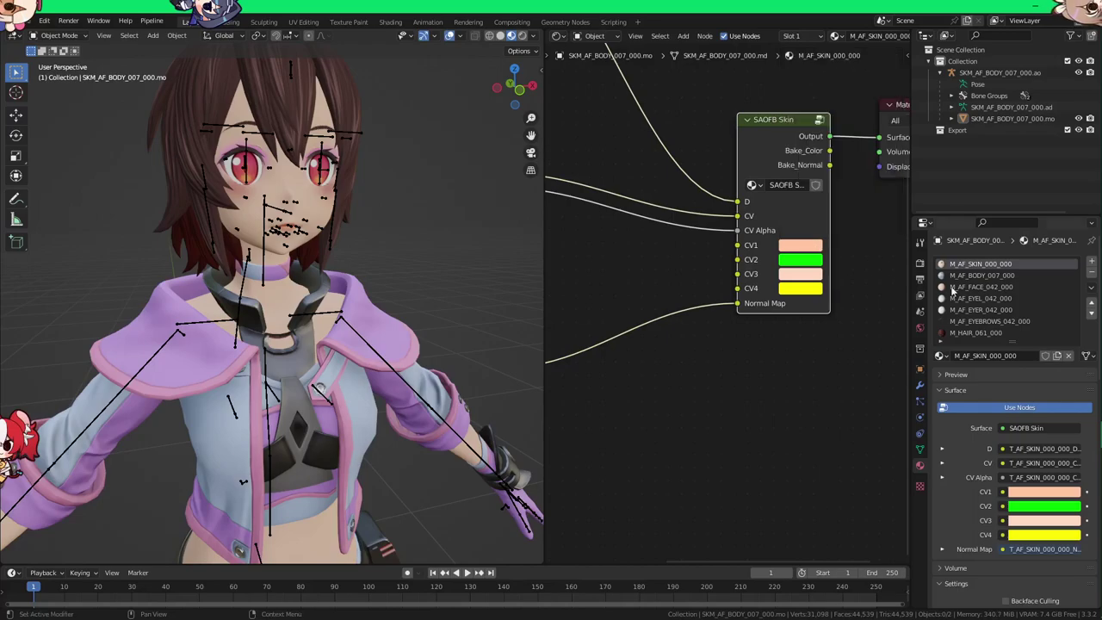
pyautogui.click(981, 287)
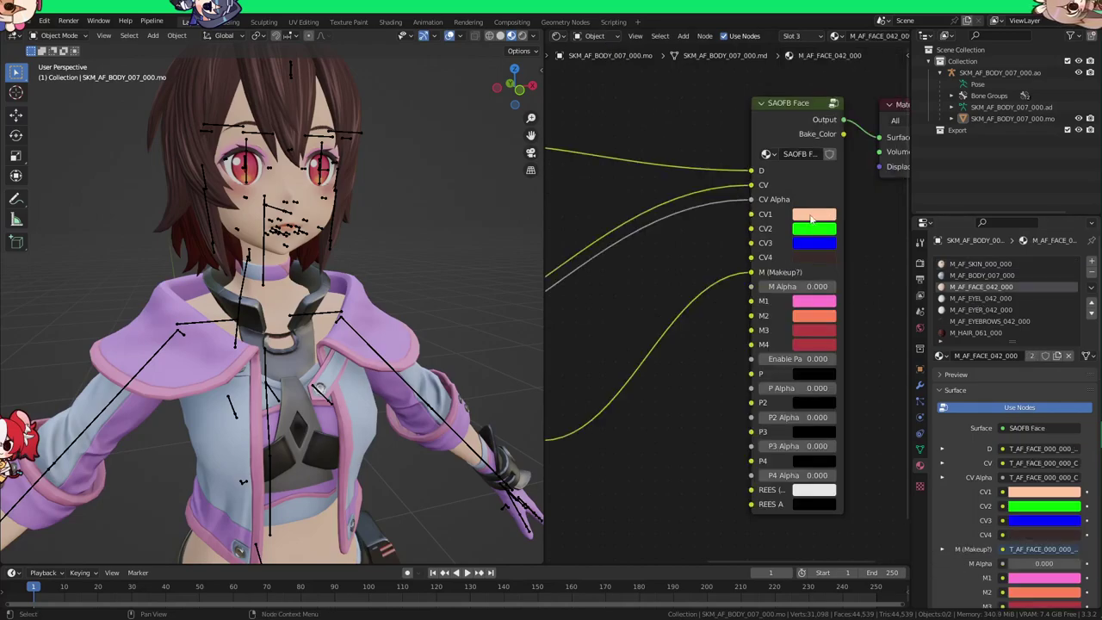
pyautogui.click(811, 217)
# Step: Examine how the avatar's face and neck skin tones blend in the front view and from nearby angles
pyautogui.moveTo(386, 330); pyautogui.dragTo(336, 344, button='middle')
pyautogui.moveTo(352, 299); pyautogui.dragTo(369, 291, button='middle')
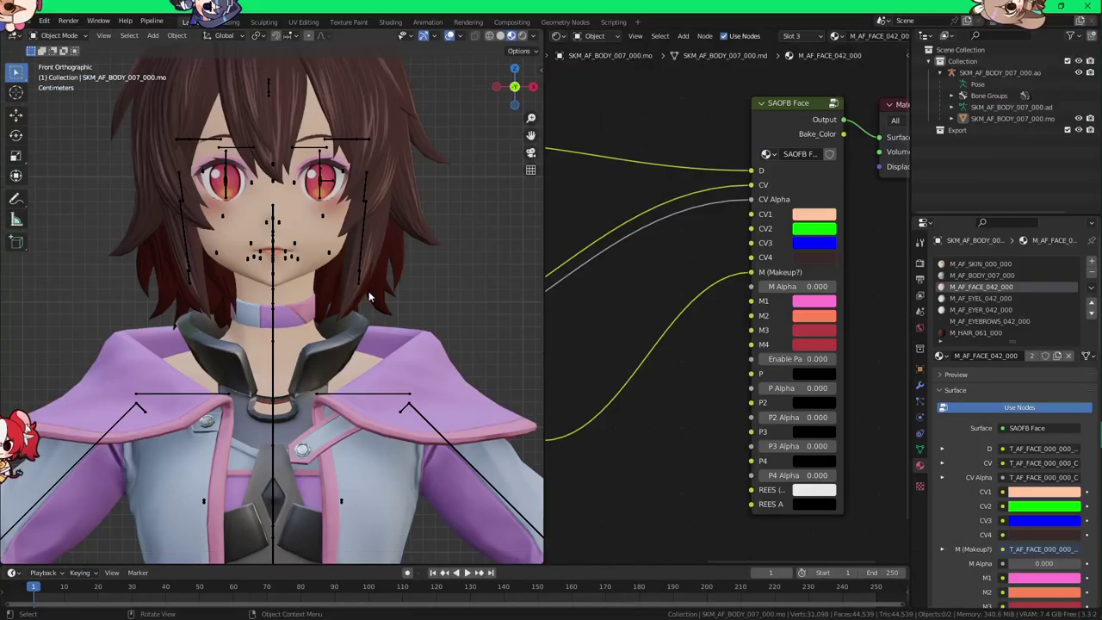
pyautogui.moveTo(368, 291)
pyautogui.mouseDown(button='middle')
pyautogui.moveTo(363, 301)
pyautogui.moveTo(379, 303)
pyautogui.mouseUp(button='middle')
pyautogui.press('KP_1')
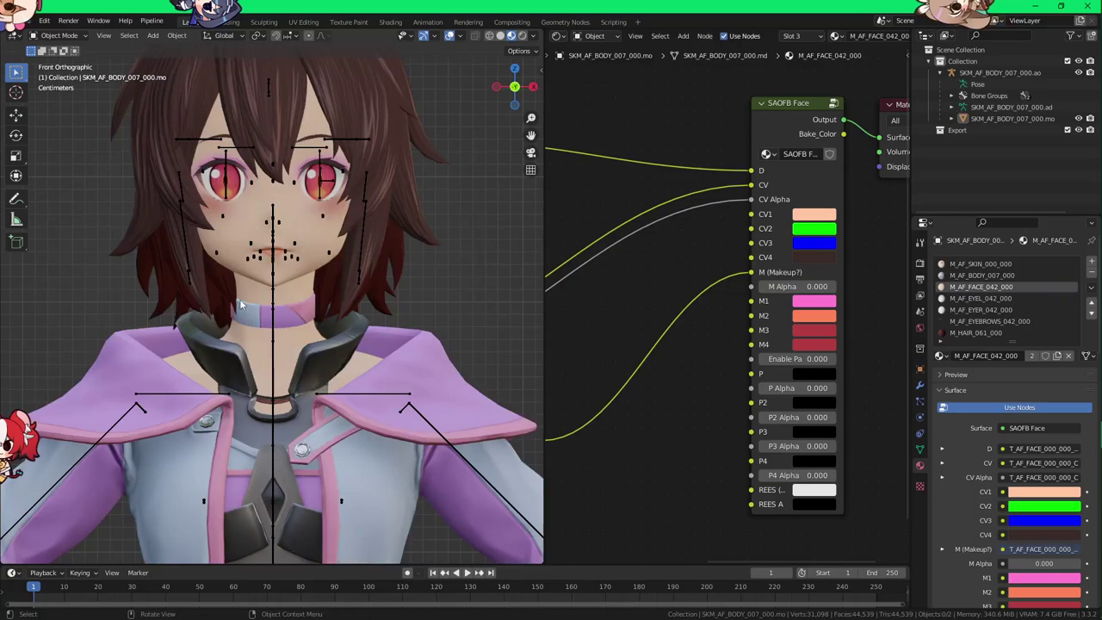
pyautogui.scroll(-3, 241, 305)
pyautogui.scroll(2, 250, 309)
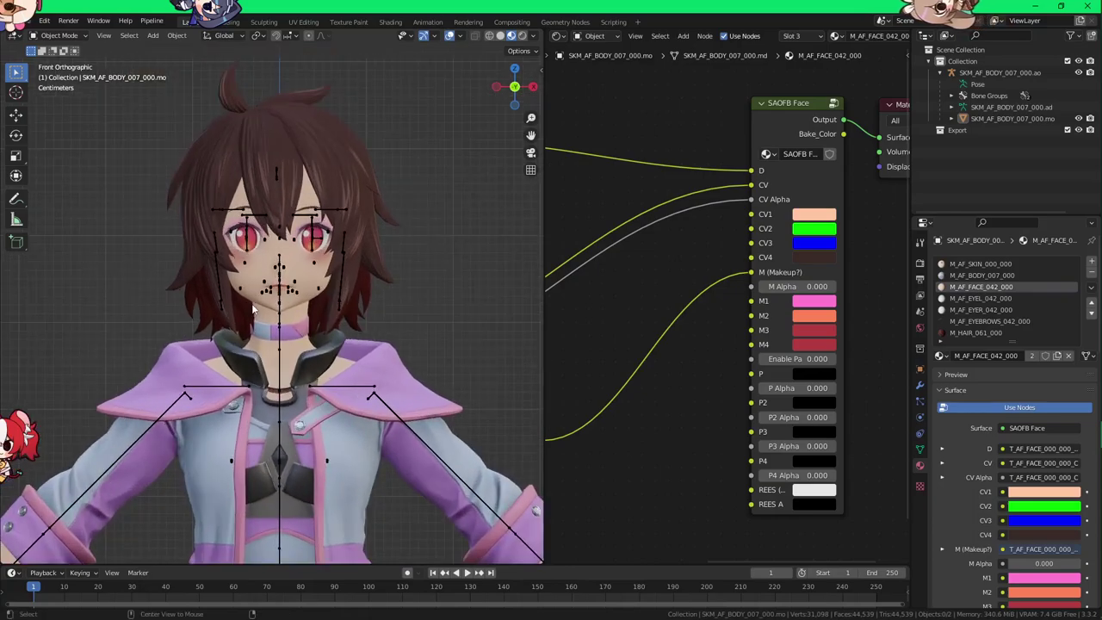
pyautogui.scroll(4, 257, 308)
pyautogui.moveTo(264, 308); pyautogui.dragTo(290, 307, button='middle')
pyautogui.hotkey('alt', 'Tab')
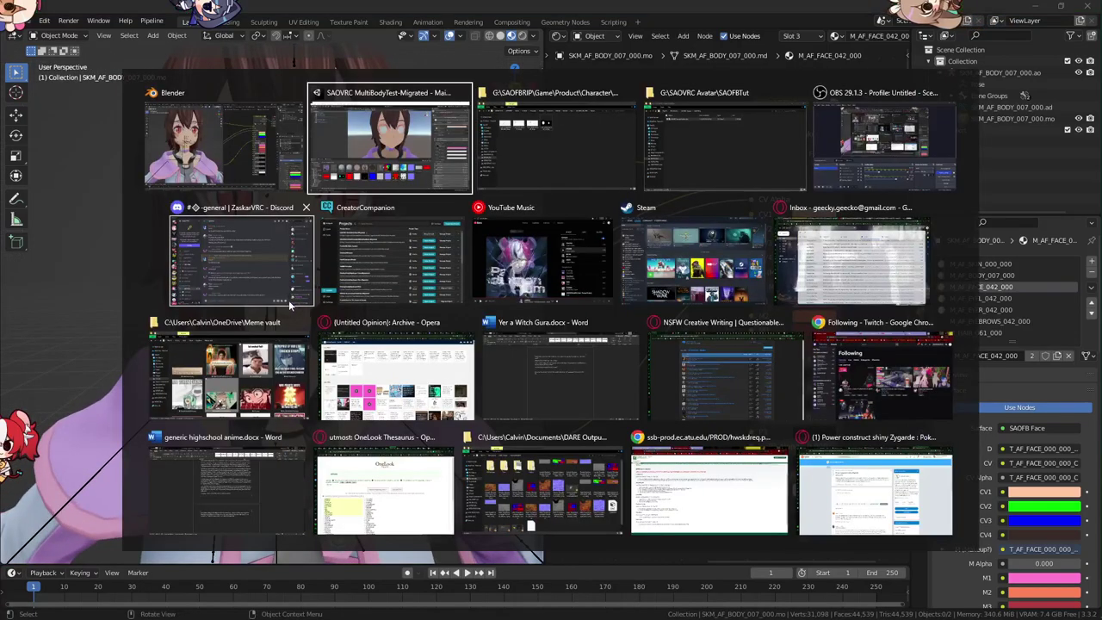
pyautogui.hotkey('alt', 'Tab')
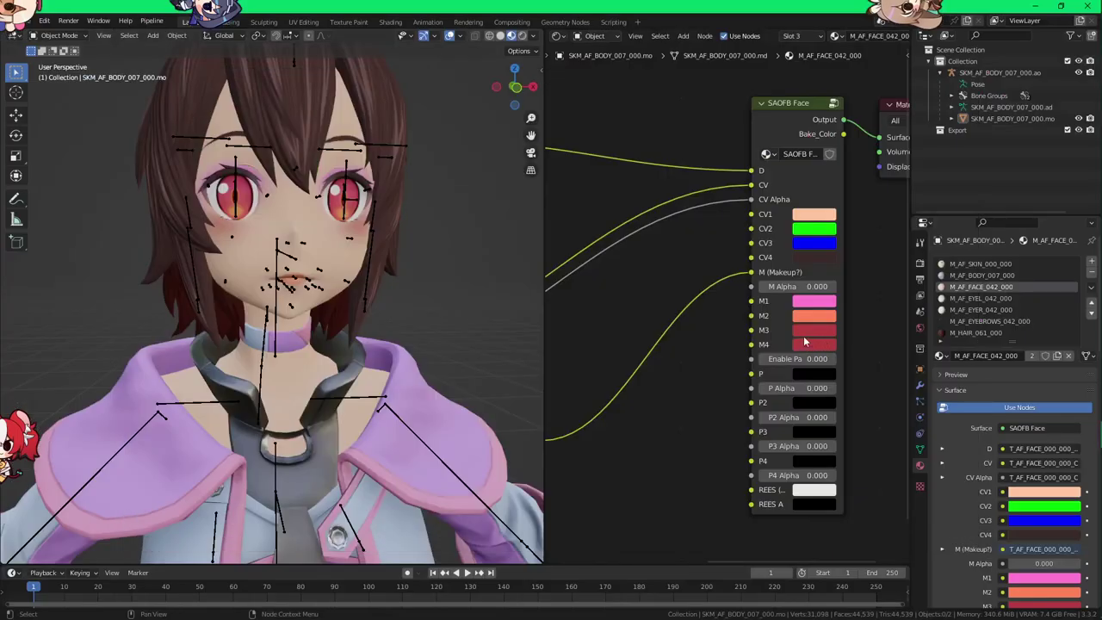
# Step: Copy the M2 makeup color's hex value, switch to Unity and set the face material's G Color to FF8359
pyautogui.click(824, 317)
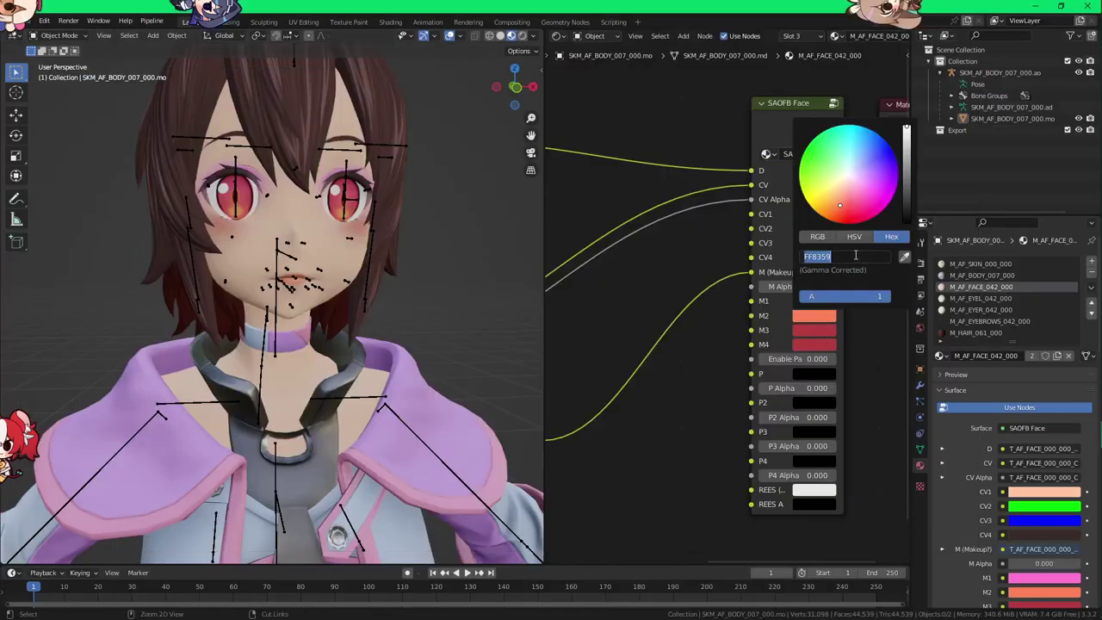
pyautogui.hotkey('alt', 'Tab')
pyautogui.click(988, 345)
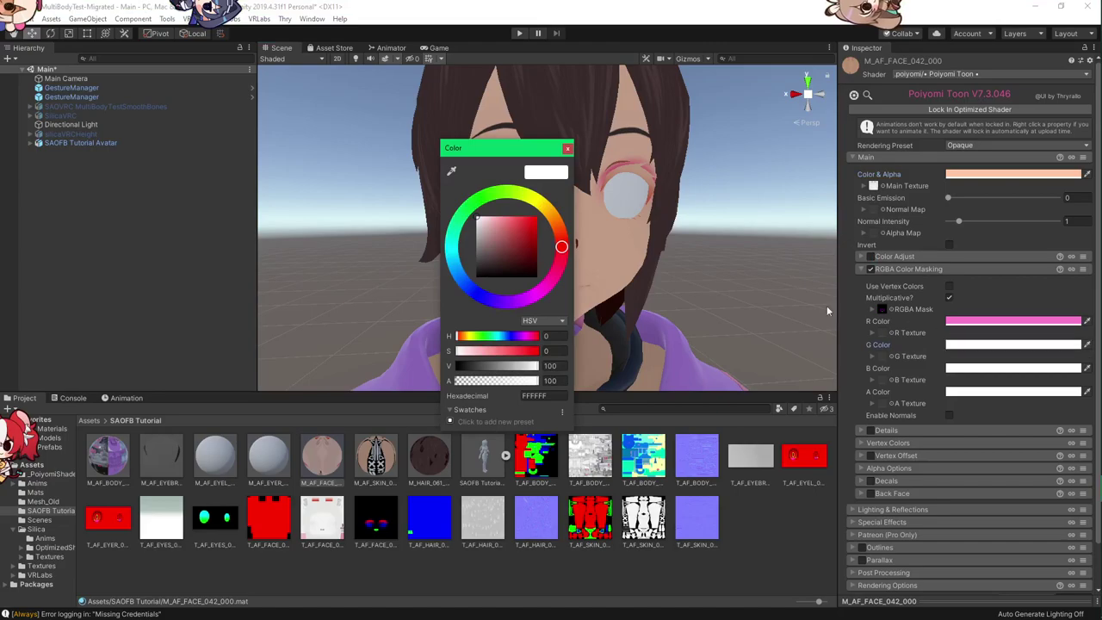
pyautogui.hotkey('ctrl', 'v')
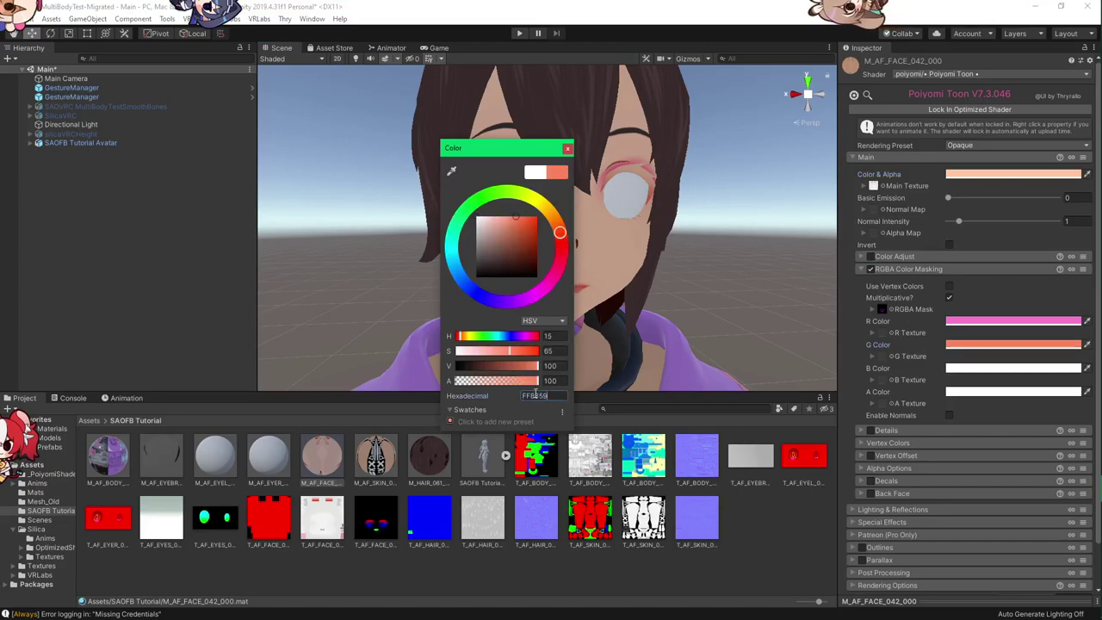
pyautogui.click(568, 148)
# Step: Copy the M3 makeup color's hex value from Blender and set the face material's B Color to B33D3F in Unity
pyautogui.hotkey('alt', 'Tab')
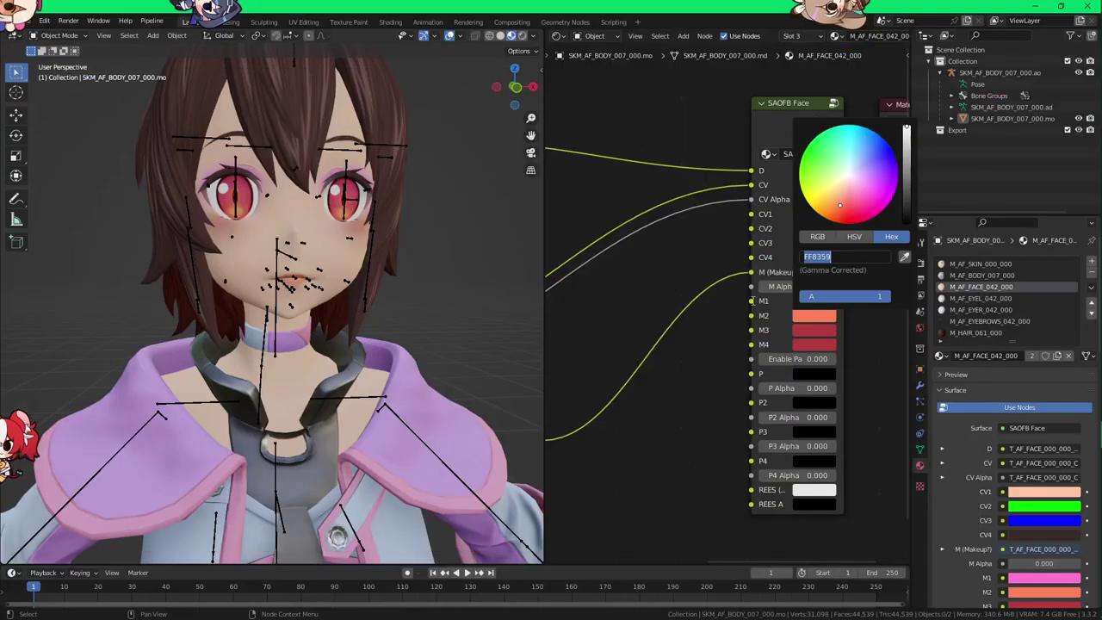
pyautogui.press('Return')
pyautogui.click(811, 331)
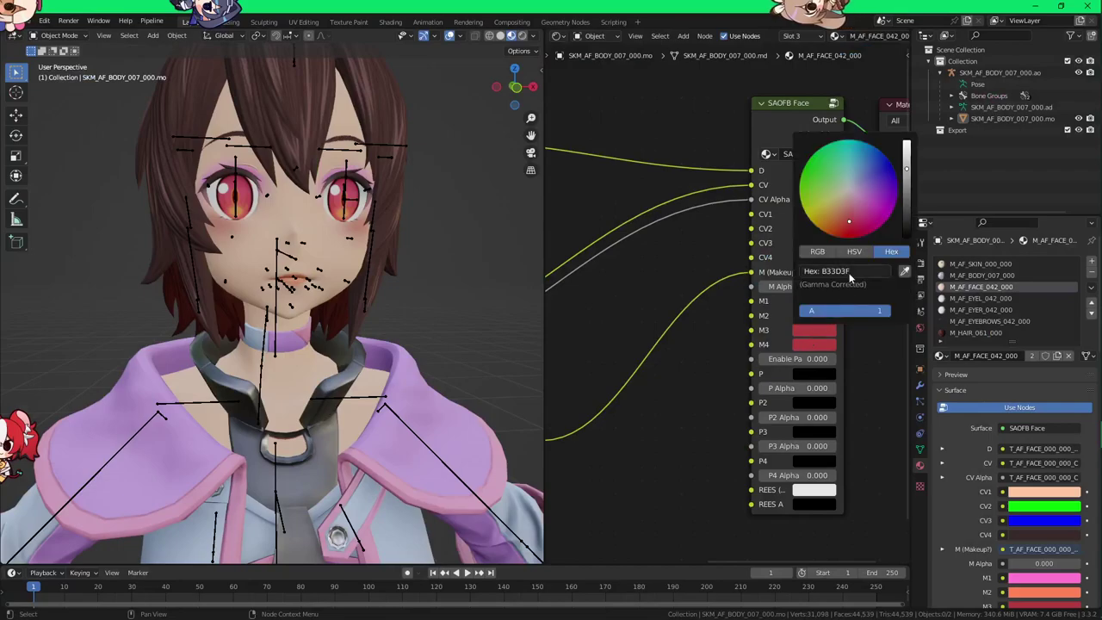
pyautogui.hotkey('alt', 'Tab')
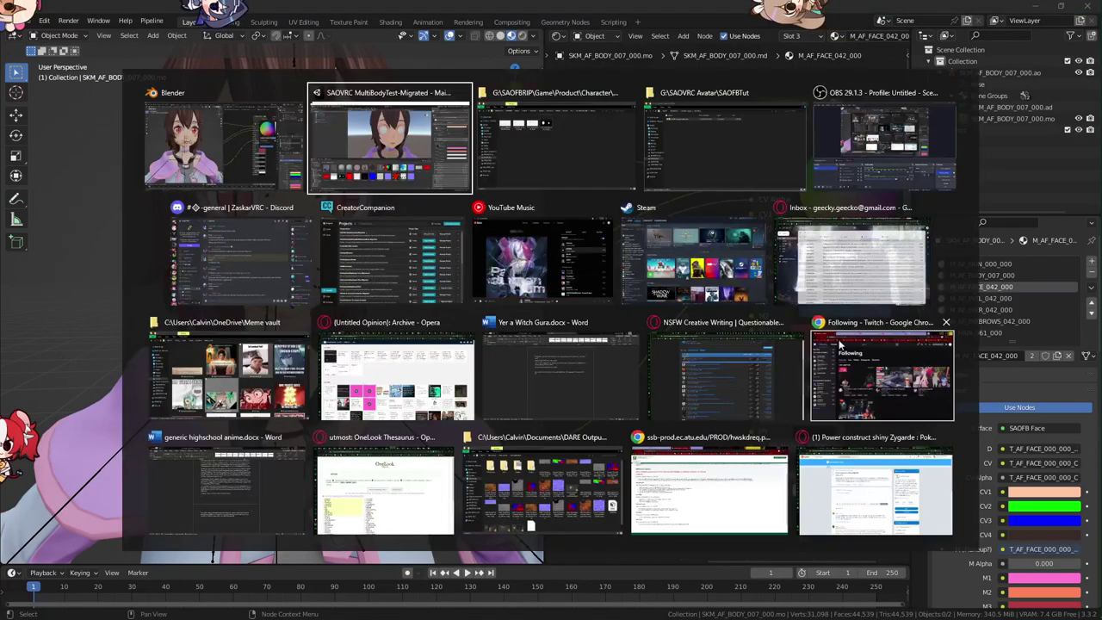
pyautogui.click(974, 369)
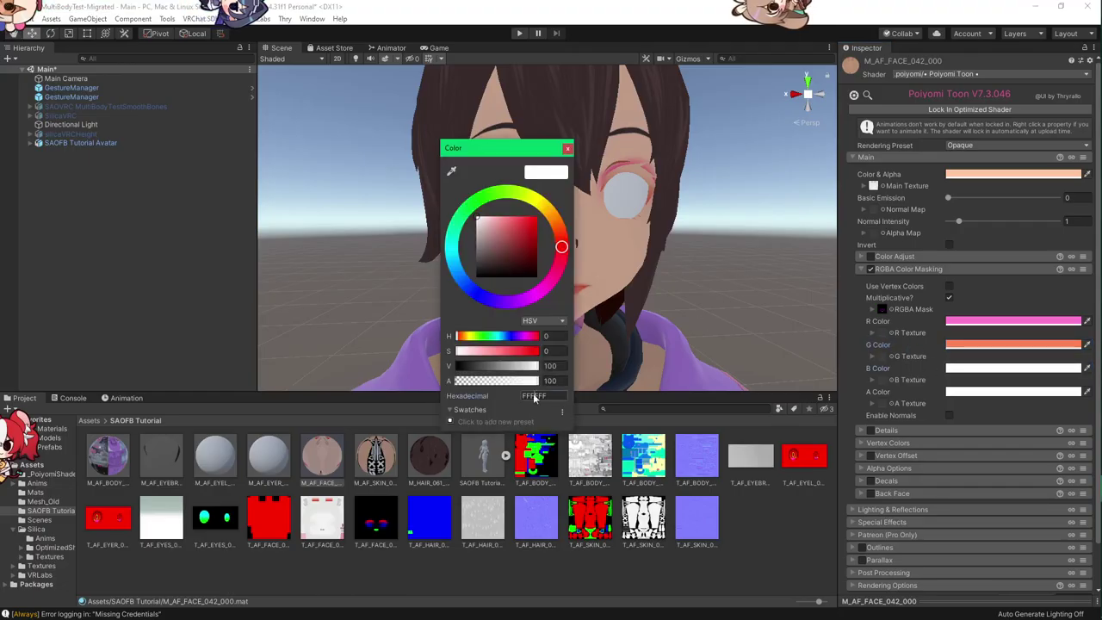
pyautogui.write('B33D3F')
pyautogui.click(568, 149)
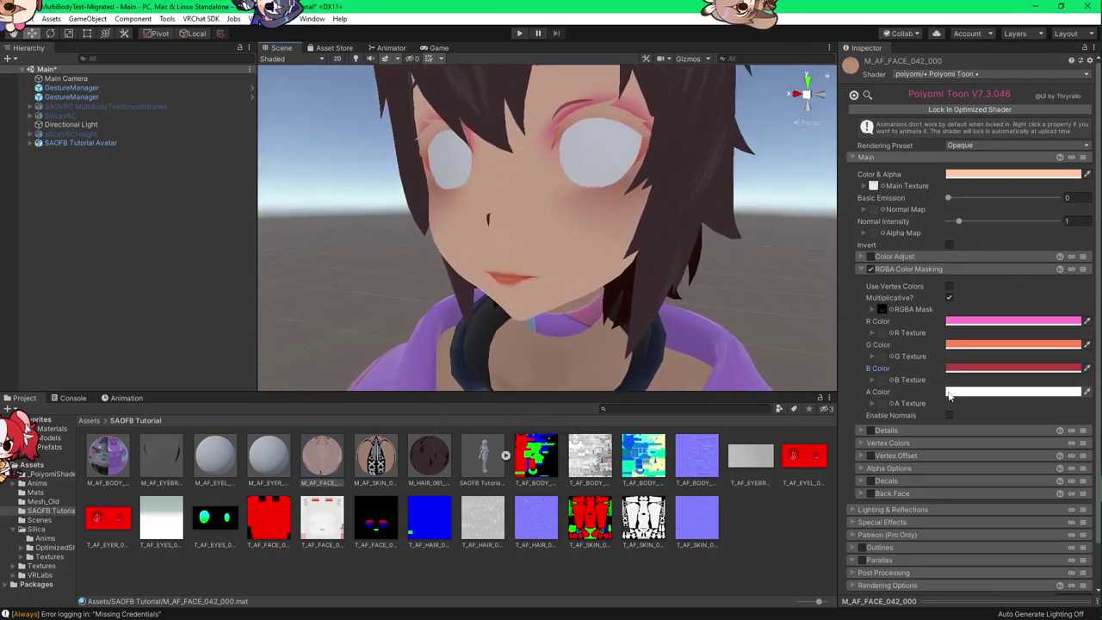
# Step: Check the face material's A Color and compare the avatar's face makeup between Blender and Unity
pyautogui.click(951, 392)
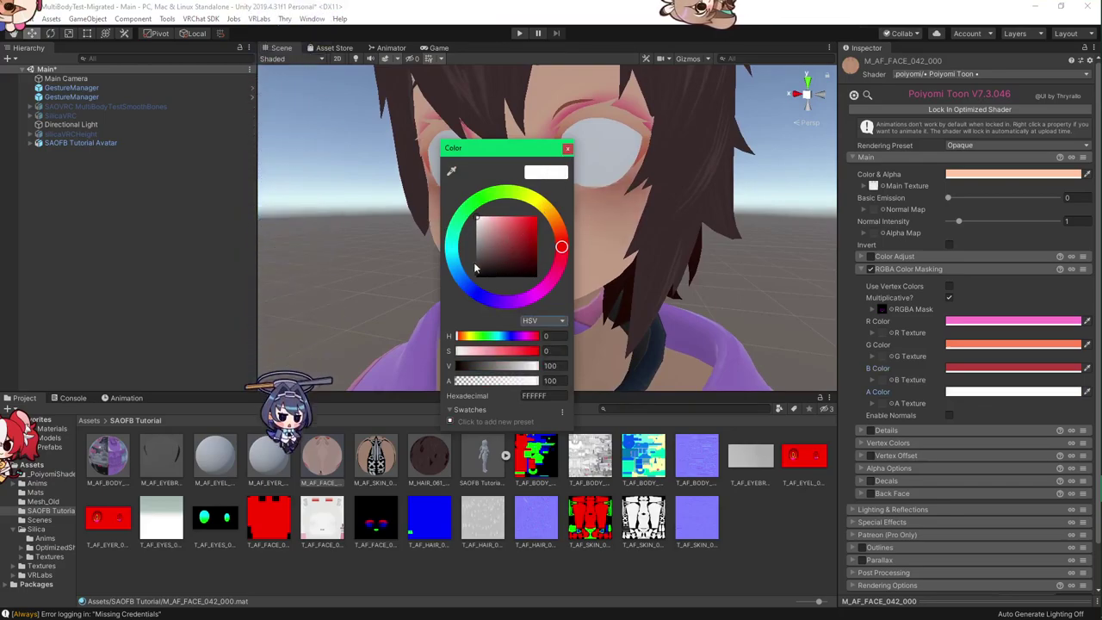
pyautogui.click(568, 149)
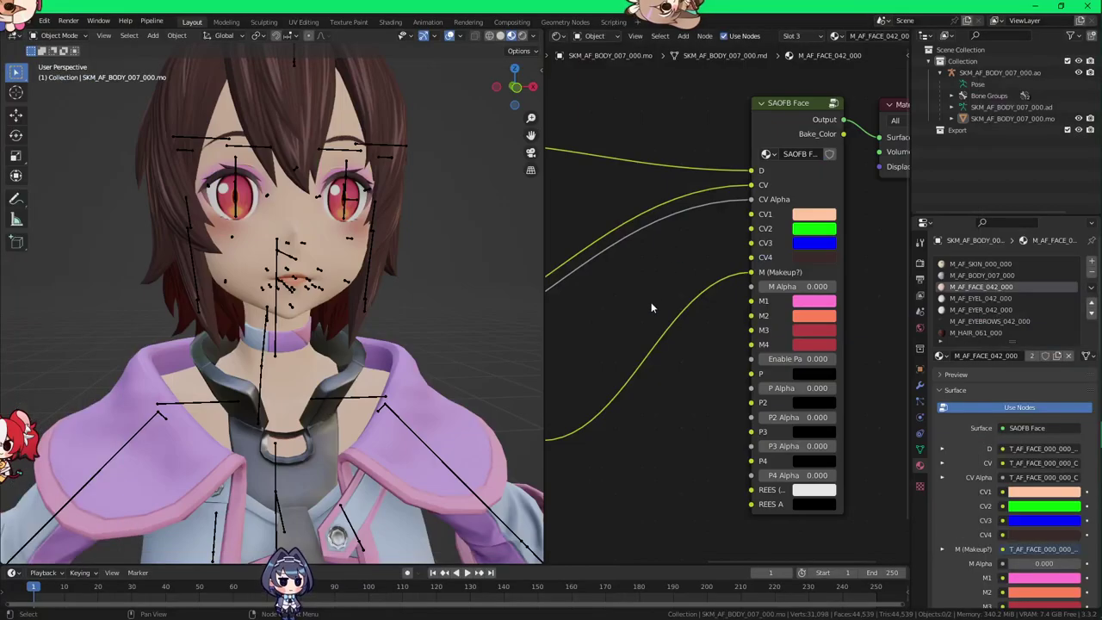
pyautogui.scroll(3, 389, 304)
pyautogui.moveTo(388, 305); pyautogui.dragTo(389, 313, button='middle')
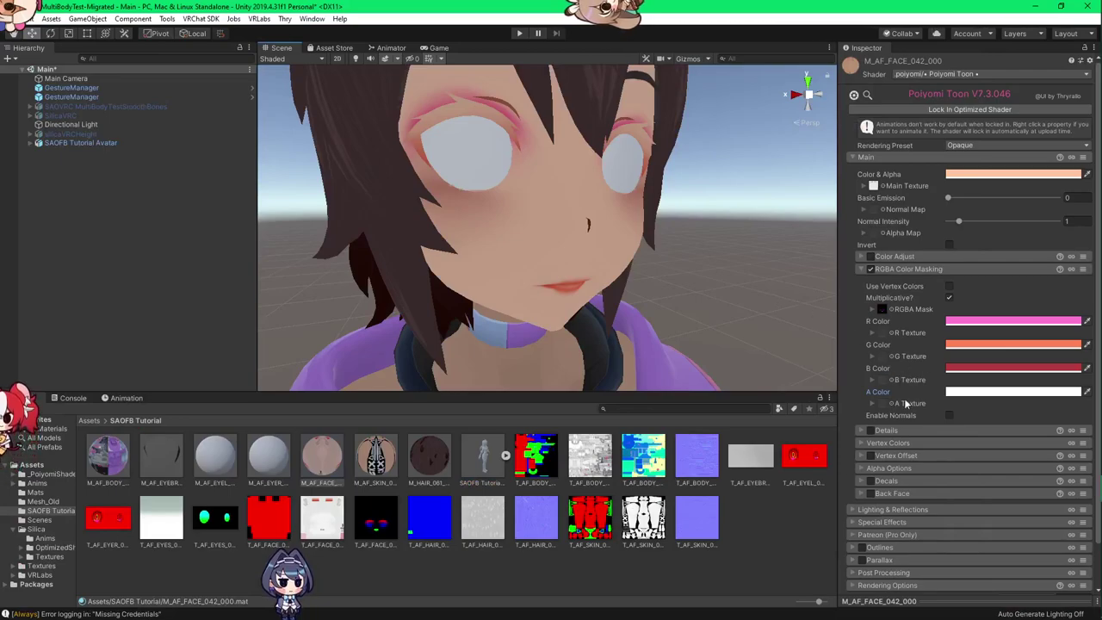
pyautogui.moveTo(732, 267); pyautogui.dragTo(673, 257, button='right')
pyautogui.scroll(3, 674, 257)
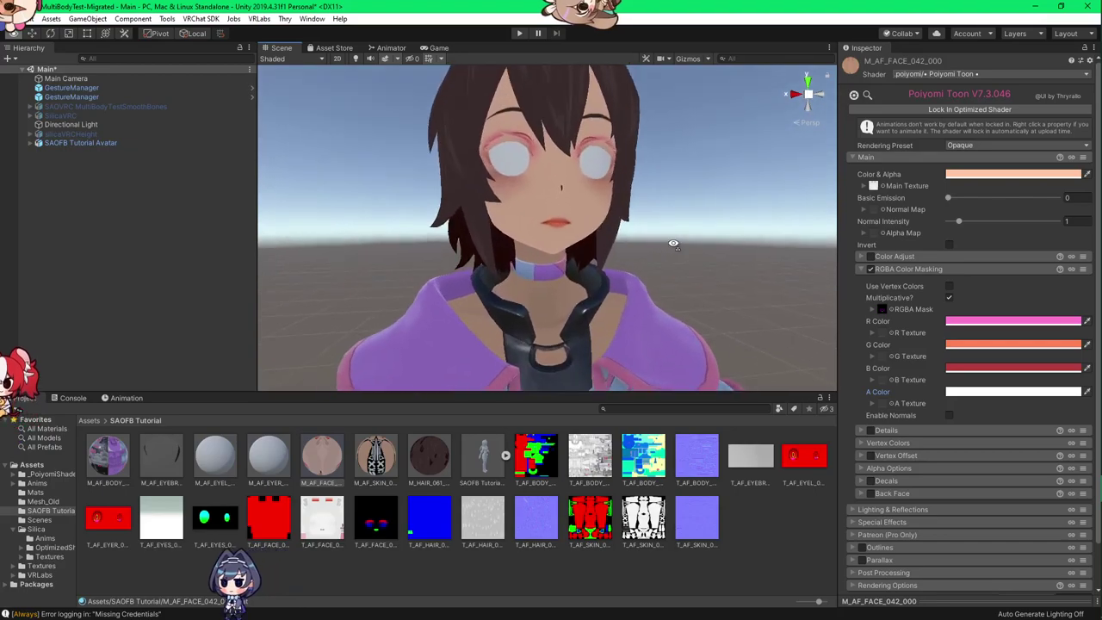
# Step: Inspect the face material's Normal Map options and try a higher Normal Intensity
pyautogui.click(876, 209)
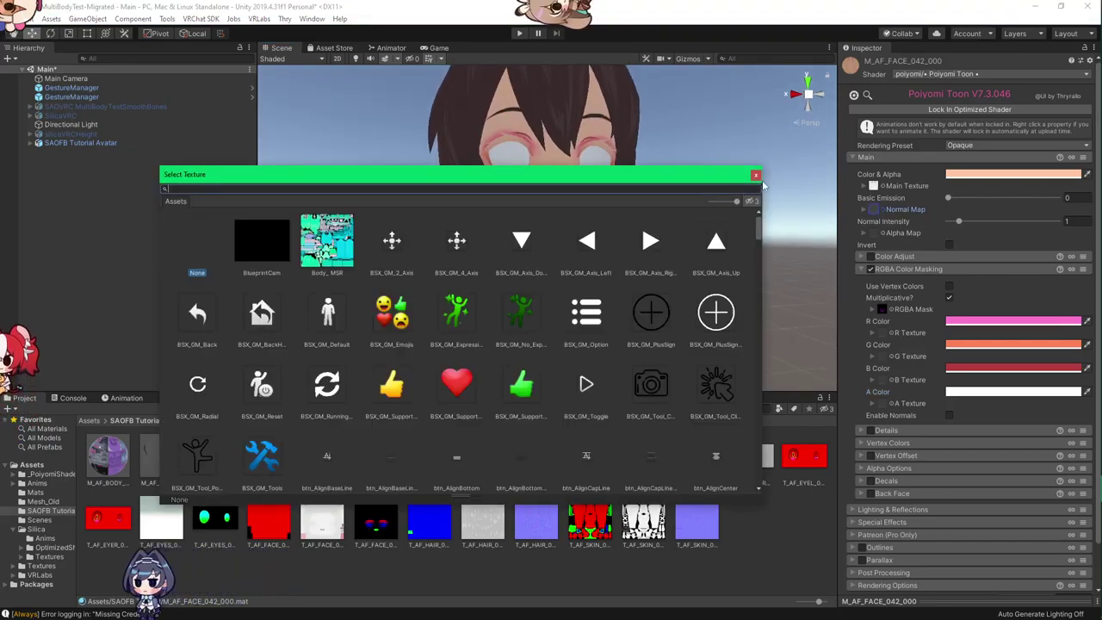
pyautogui.click(756, 178)
pyautogui.click(882, 210)
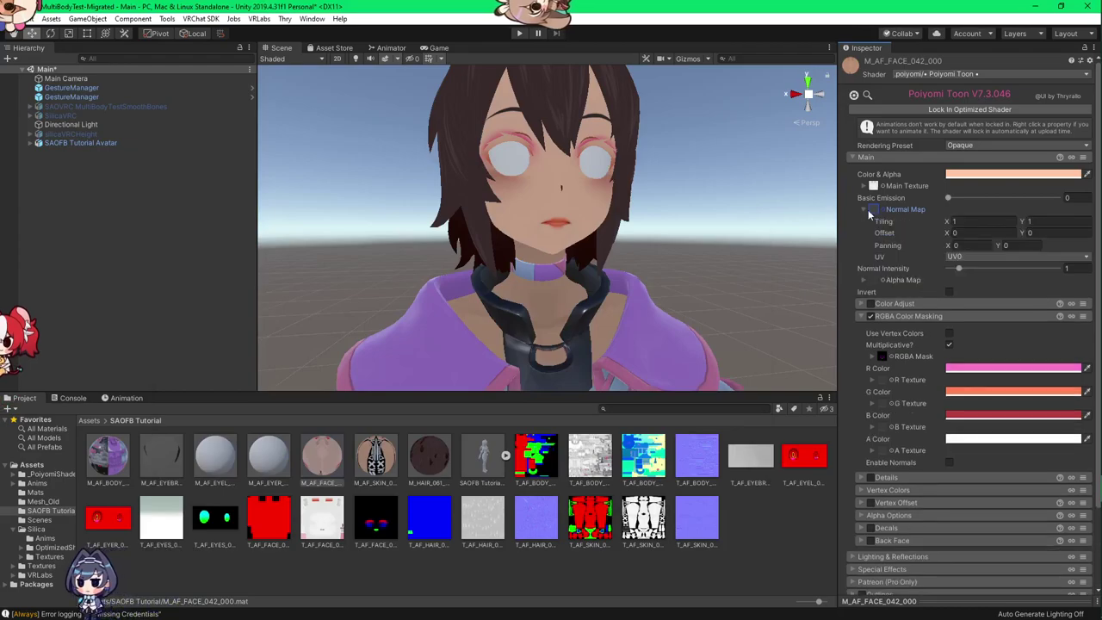
pyautogui.moveTo(958, 269); pyautogui.dragTo(1073, 274)
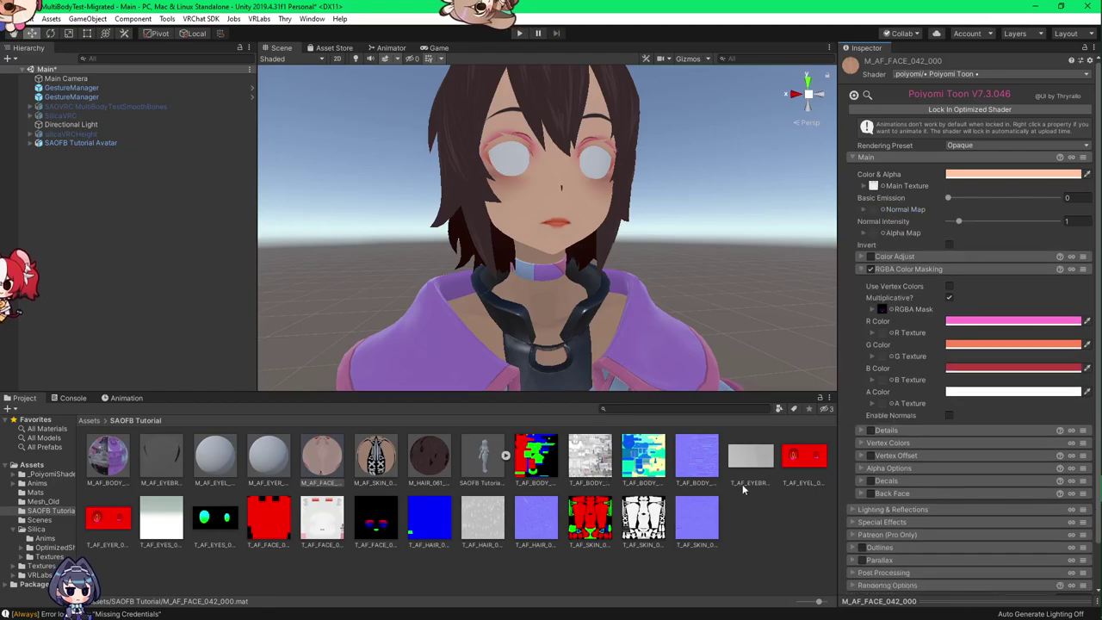
pyautogui.click(772, 531)
pyautogui.click(334, 458)
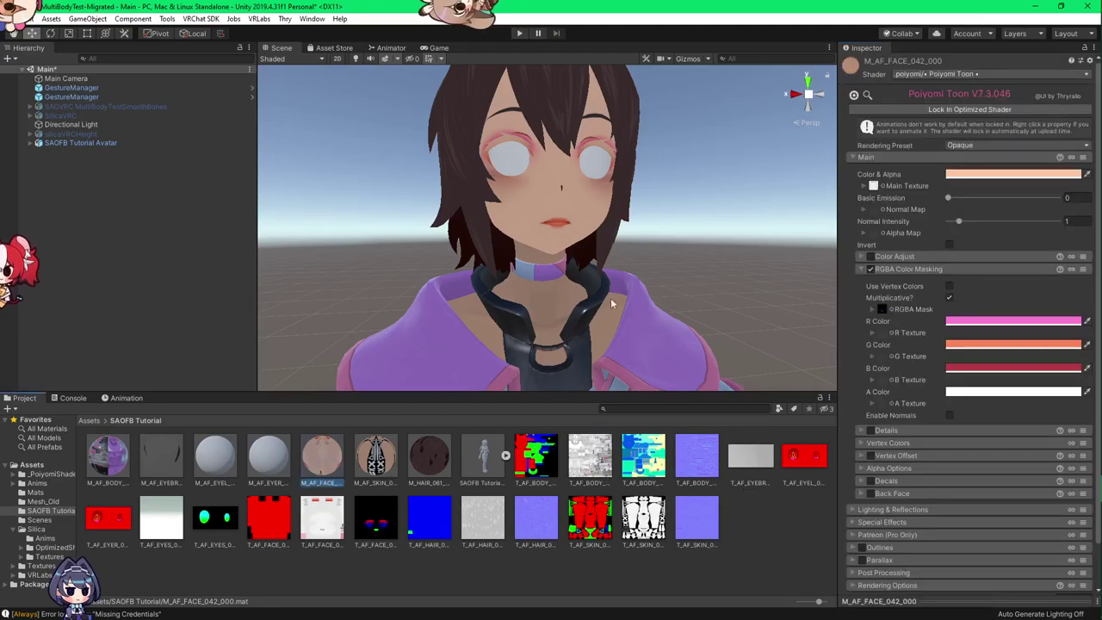
# Step: Compare the avatar's face in Unity with the Blender model, switching to Blender and viewing it from the front and an angle
pyautogui.moveTo(612, 305); pyautogui.dragTo(602, 291, button='right')
pyautogui.keyDown('alt'); pyautogui.moveTo(602, 290); pyautogui.dragTo(593, 345); pyautogui.keyUp('alt')
pyautogui.hotkey('alt', 'Tab')
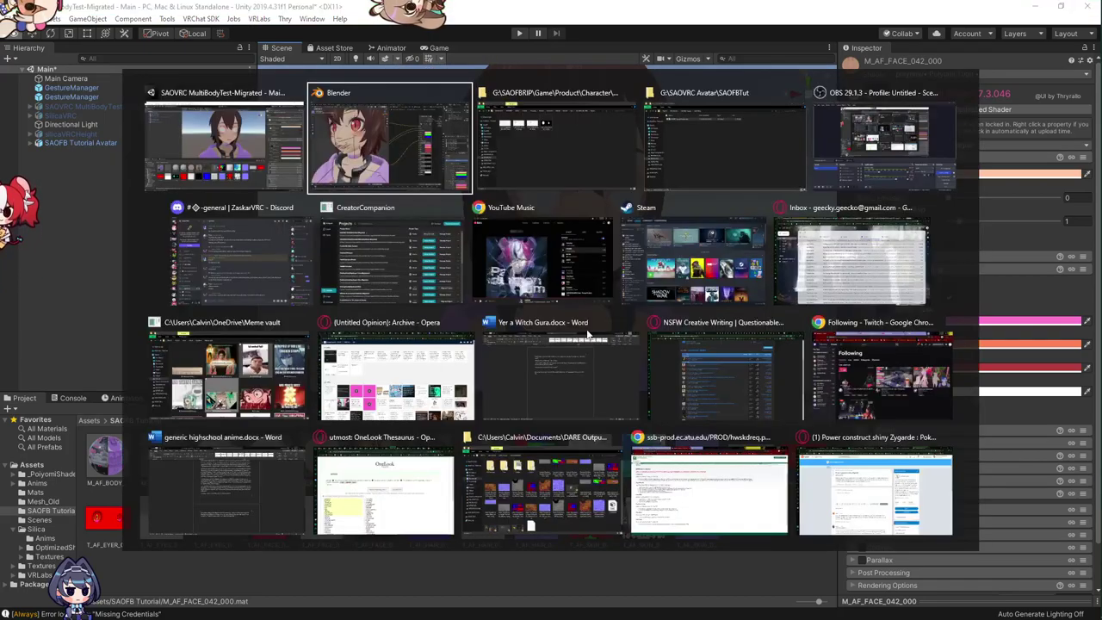
pyautogui.moveTo(413, 320); pyautogui.dragTo(464, 318, button='middle')
pyautogui.scroll(-1, 736, 306)
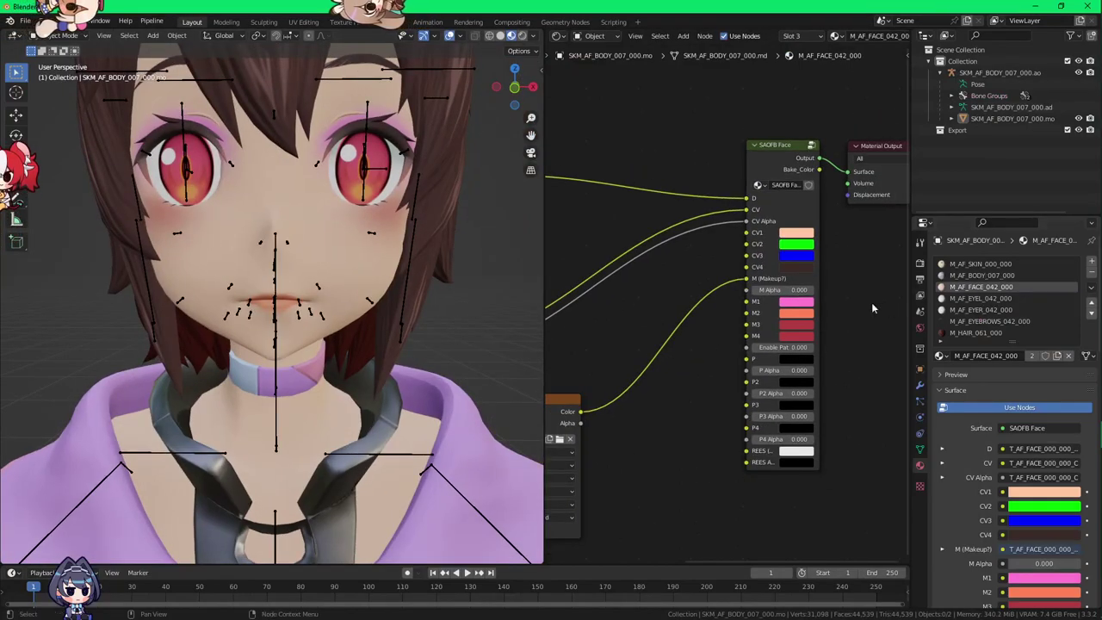
pyautogui.scroll(-4, 872, 308)
pyautogui.moveTo(349, 278); pyautogui.dragTo(391, 218, button='middle')
# Step: Display the Normal render pass in the Blender viewport and examine the shading of the avatar's face
pyautogui.click(534, 37)
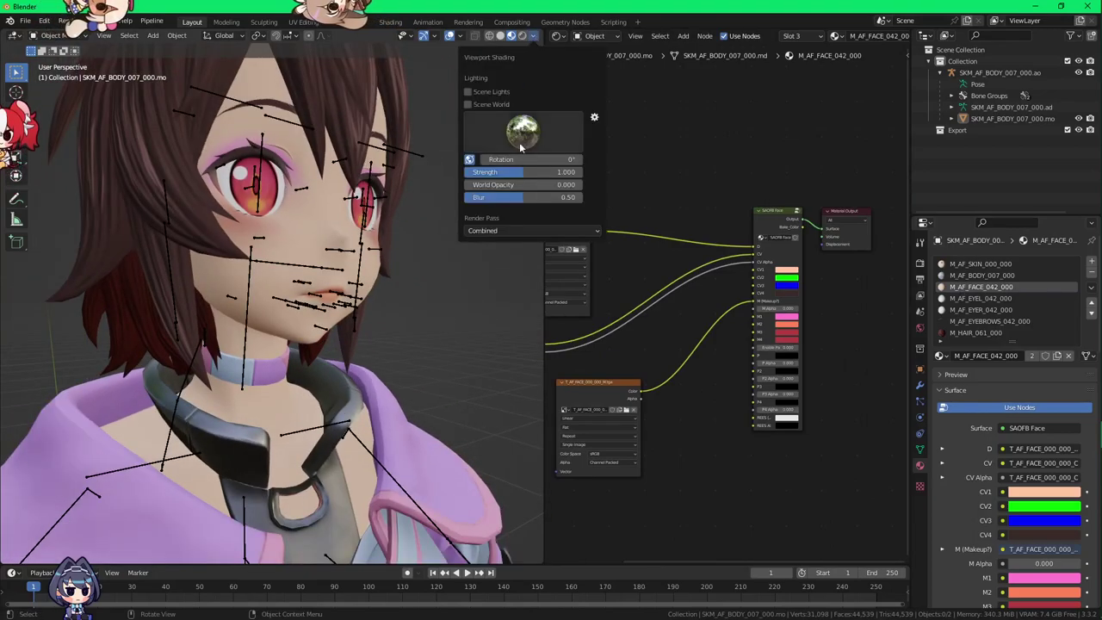
pyautogui.click(516, 231)
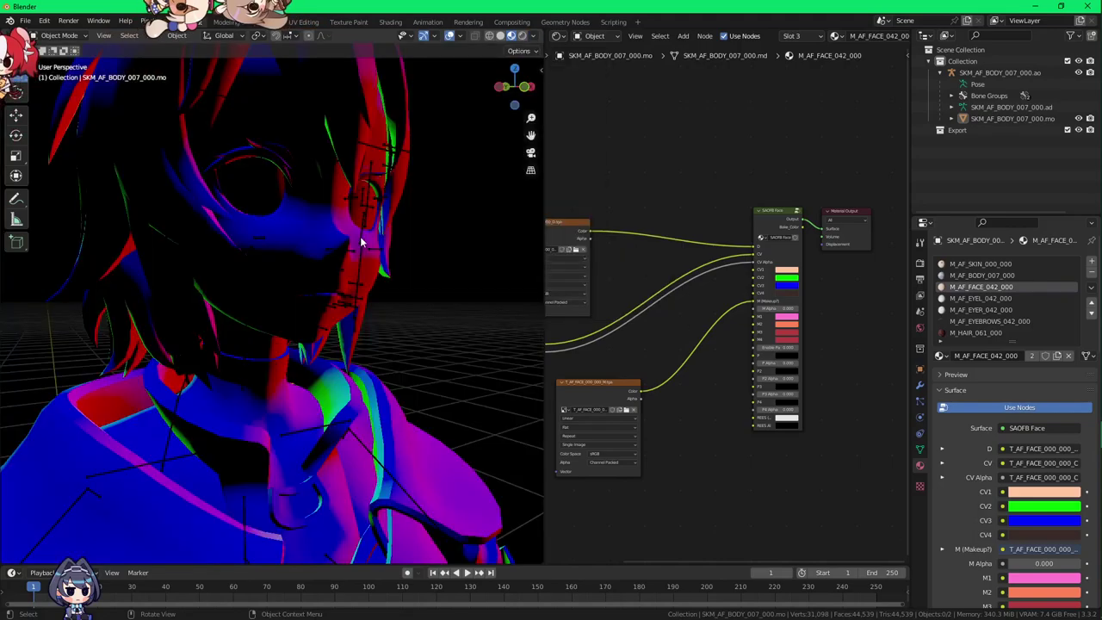
pyautogui.scroll(-1, 362, 241)
pyautogui.moveTo(376, 239)
pyautogui.mouseDown(button='middle')
pyautogui.moveTo(293, 254)
pyautogui.moveTo(379, 246)
pyautogui.mouseUp(button='middle')
pyautogui.rightClick(701, 349)
pyautogui.press('Escape')
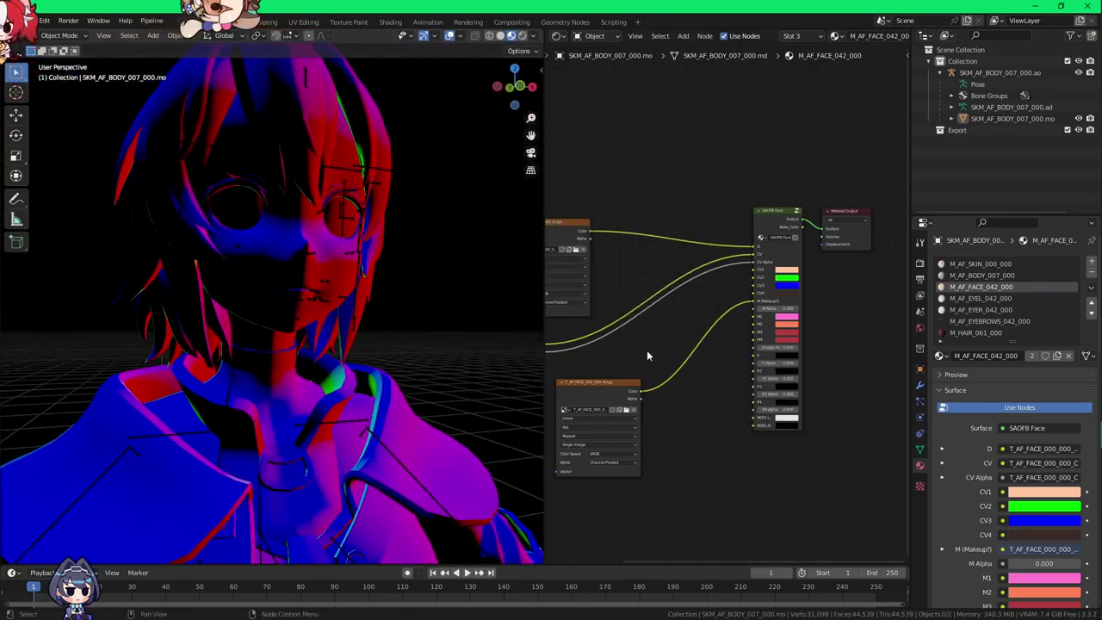
# Step: Open the SAOFB Face node group and examine the inputs of its Principled BSDF node
pyautogui.click(785, 221)
pyautogui.press('Tab')
pyautogui.scroll(-4, 765, 323)
pyautogui.scroll(5, 660, 372)
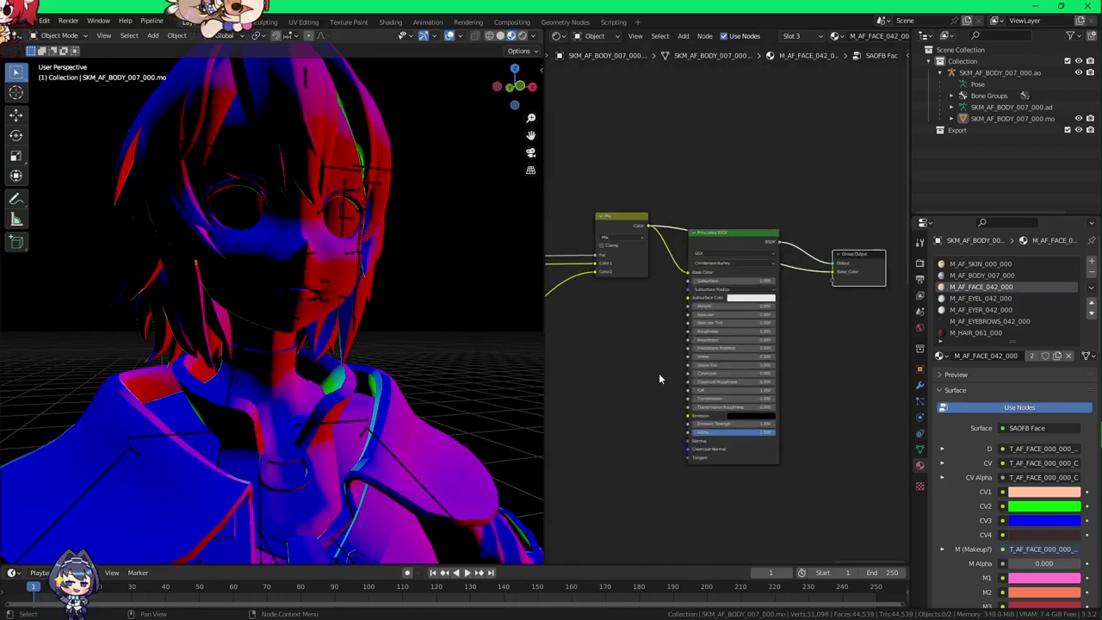
pyautogui.moveTo(658, 373); pyautogui.dragTo(734, 305, button='middle')
pyautogui.moveTo(707, 336); pyautogui.dragTo(748, 372)
pyautogui.scroll(2, 736, 369)
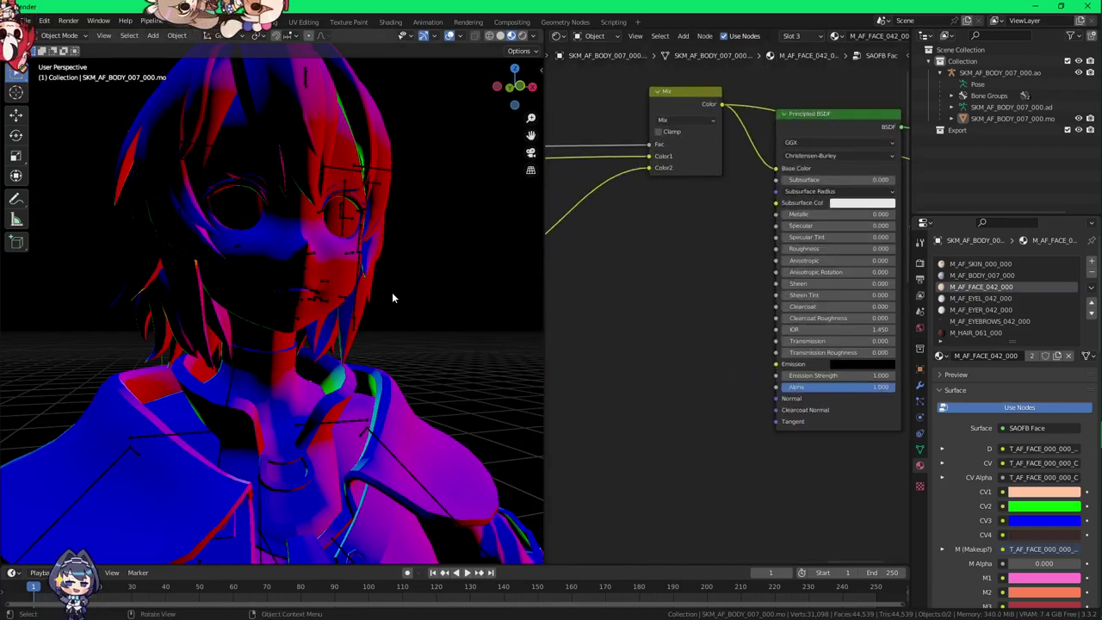
# Step: Set the viewport's render pass to Combined
pyautogui.click(534, 36)
pyautogui.click(527, 231)
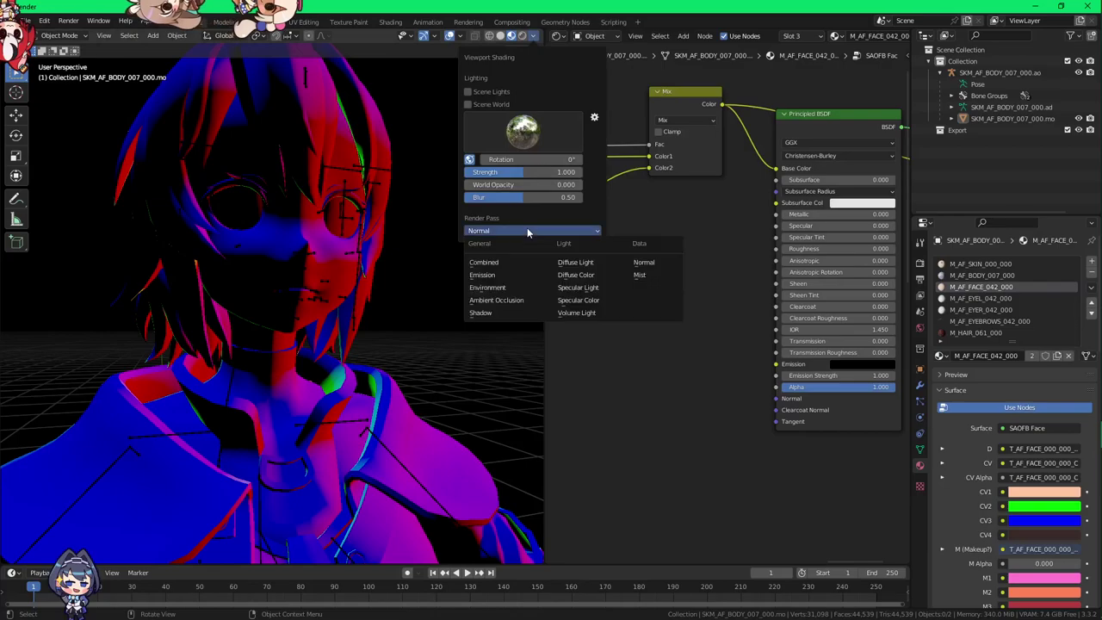
pyautogui.click(507, 262)
# Step: Add a Normal Map node, connect it to the Principled BSDF's Normal input, and leave the SAOFB Face node group
pyautogui.hotkey('shift', 'a')
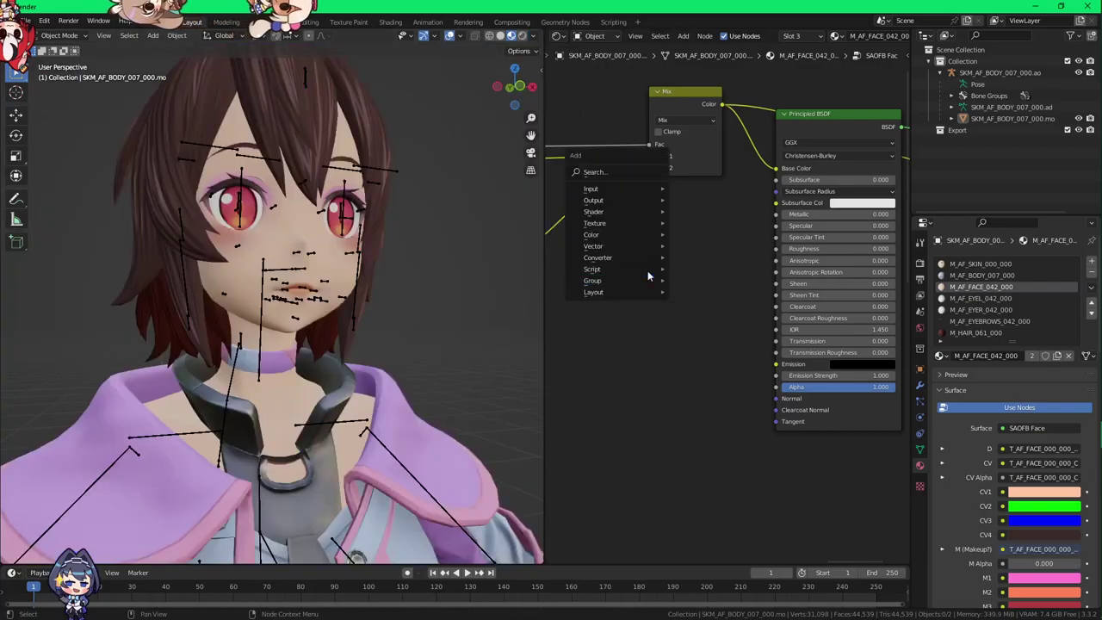
pyautogui.moveTo(639, 260)
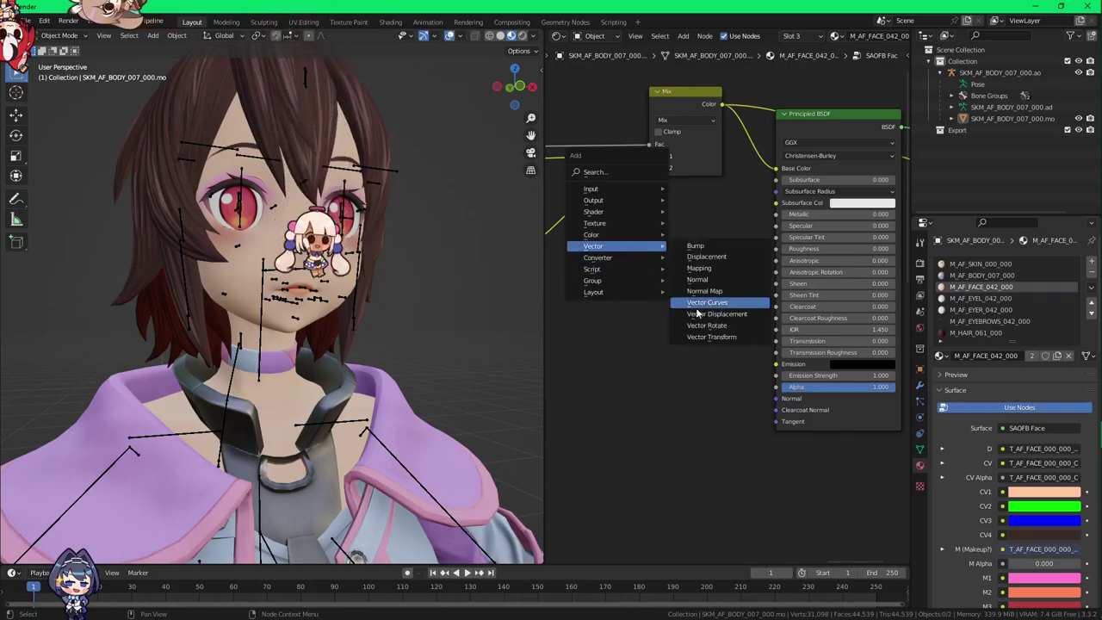
pyautogui.click(710, 283)
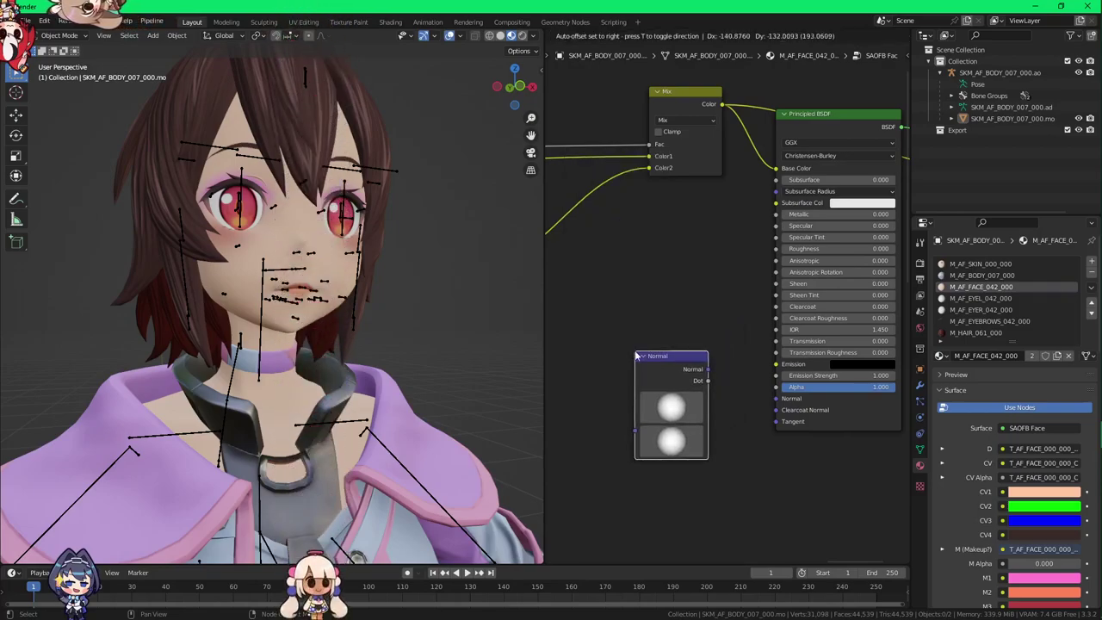
pyautogui.rightClick(636, 353)
pyautogui.hotkey('shift', 'a')
pyautogui.moveTo(636, 353)
pyautogui.click(691, 396)
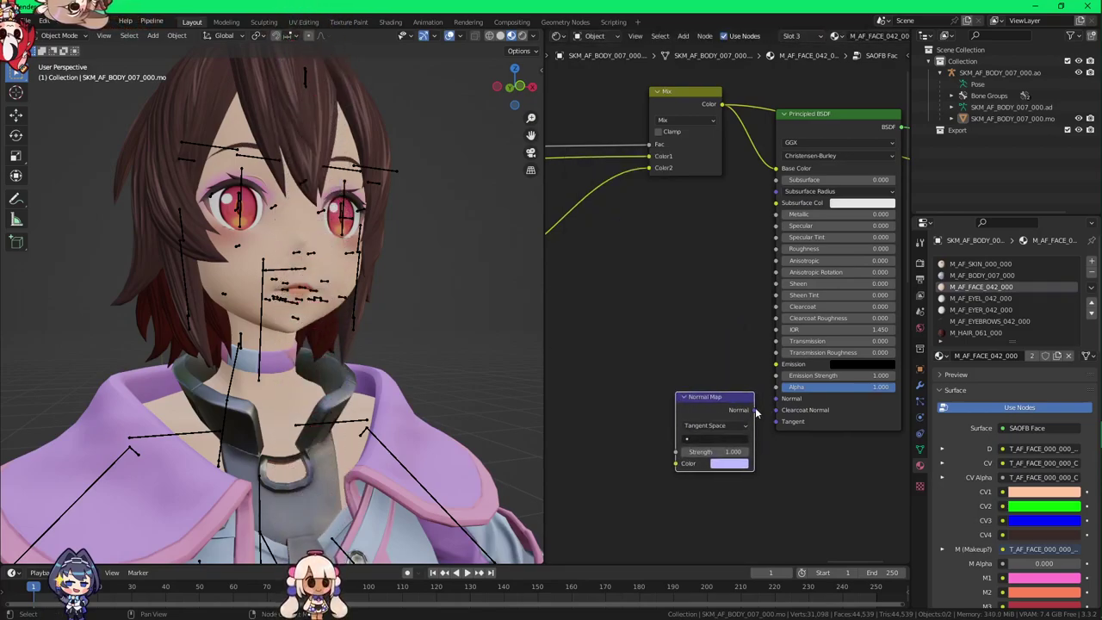
pyautogui.moveTo(773, 407); pyautogui.dragTo(775, 399)
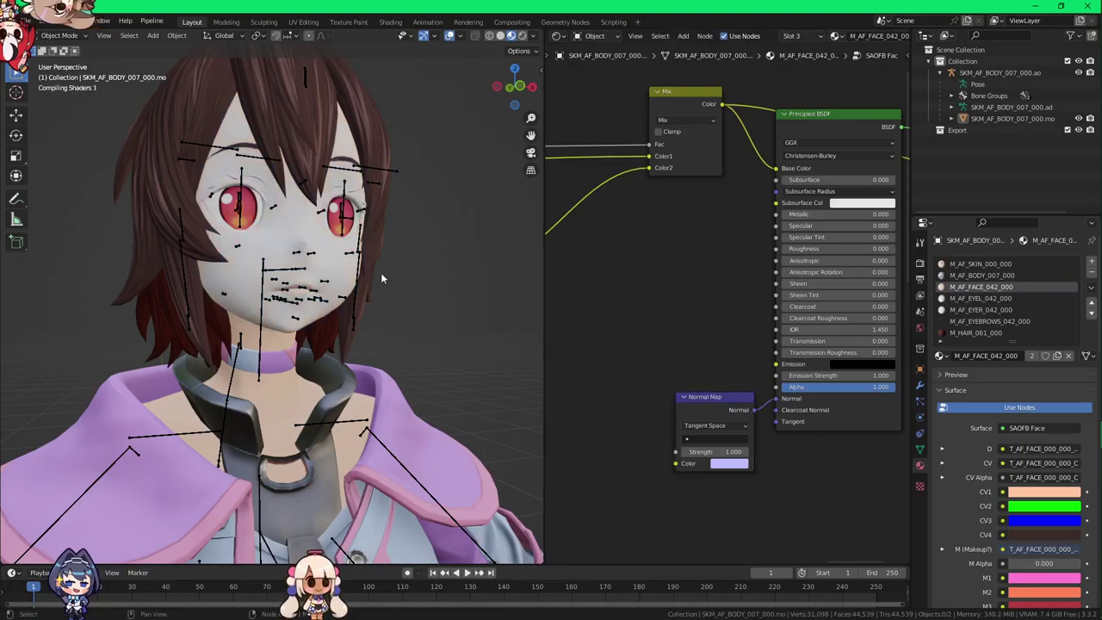
pyautogui.moveTo(422, 261); pyautogui.dragTo(378, 295, button='middle')
pyautogui.press('Tab')
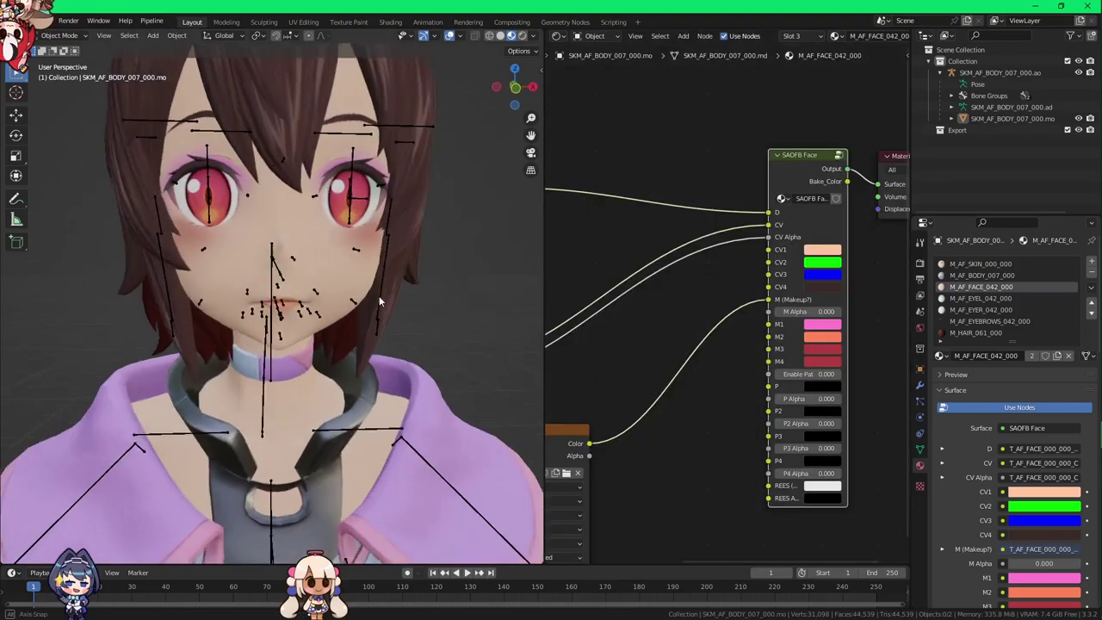
# Step: Check the face from the front in Blender, then switch to Unity and view the same face there
pyautogui.scroll(2, 379, 296)
pyautogui.moveTo(422, 326); pyautogui.dragTo(393, 256, button='middle')
pyautogui.click(1078, 73)
pyautogui.hotkey('alt', 'Tab')
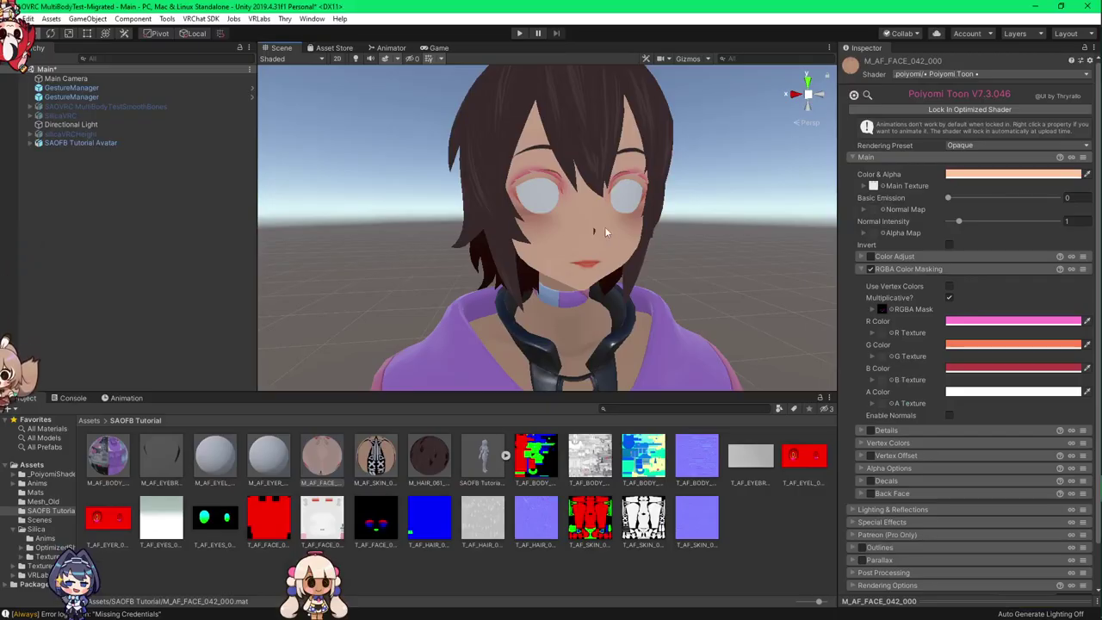
pyautogui.keyDown('alt'); pyautogui.moveTo(621, 238); pyautogui.dragTo(584, 251); pyautogui.keyUp('alt')
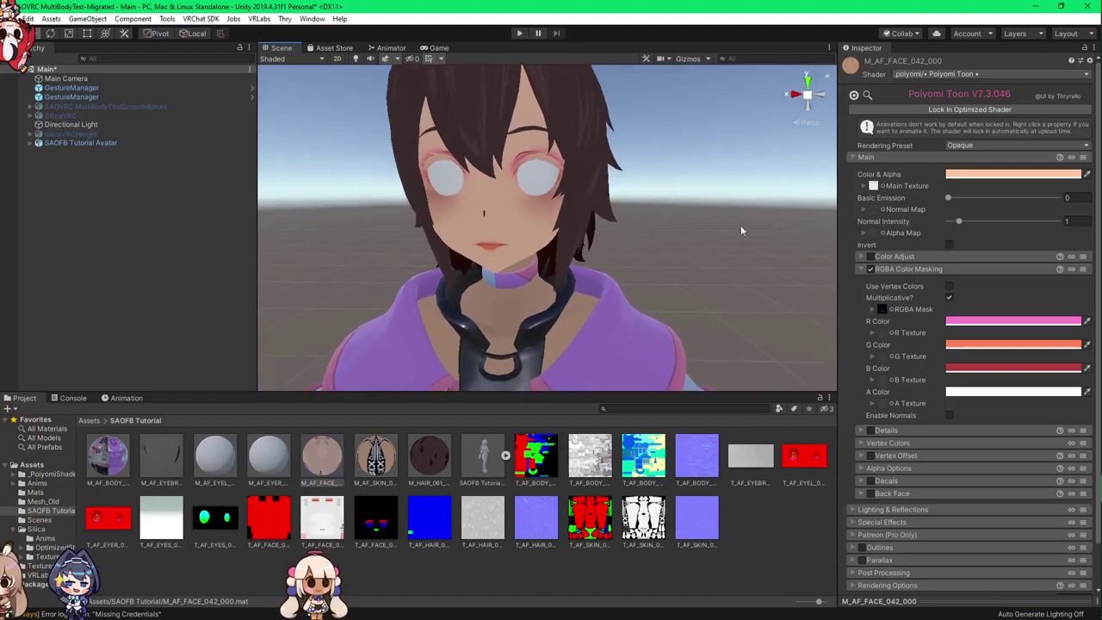
# Step: Inspect the face material's Normal Map texture choices and its tiling, offset and UV options
pyautogui.click(884, 208)
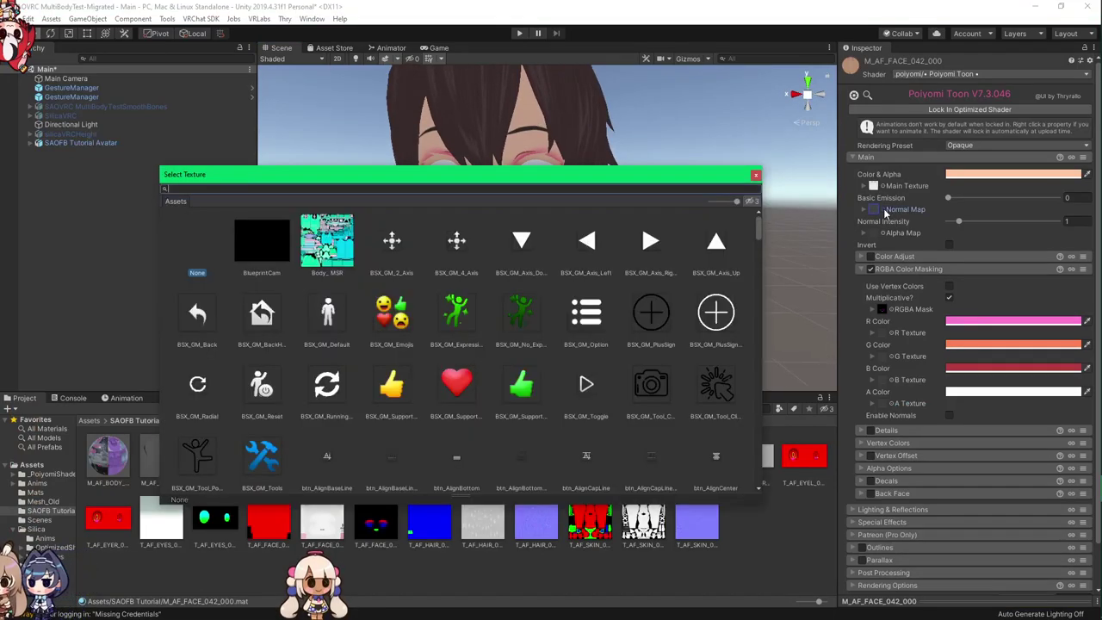
pyautogui.click(756, 177)
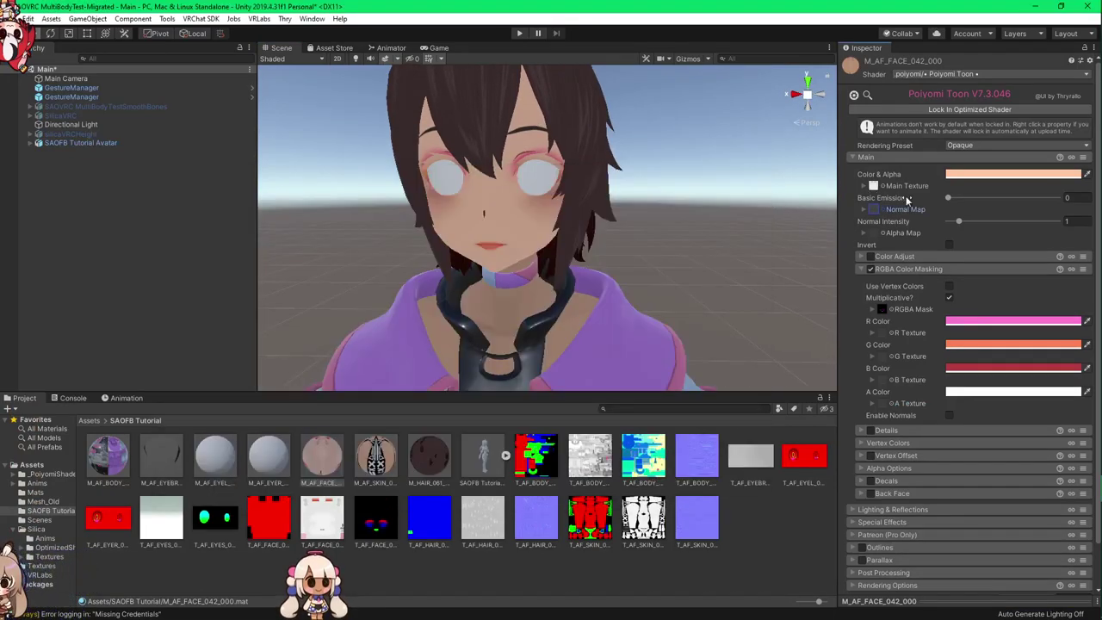
pyautogui.click(865, 209)
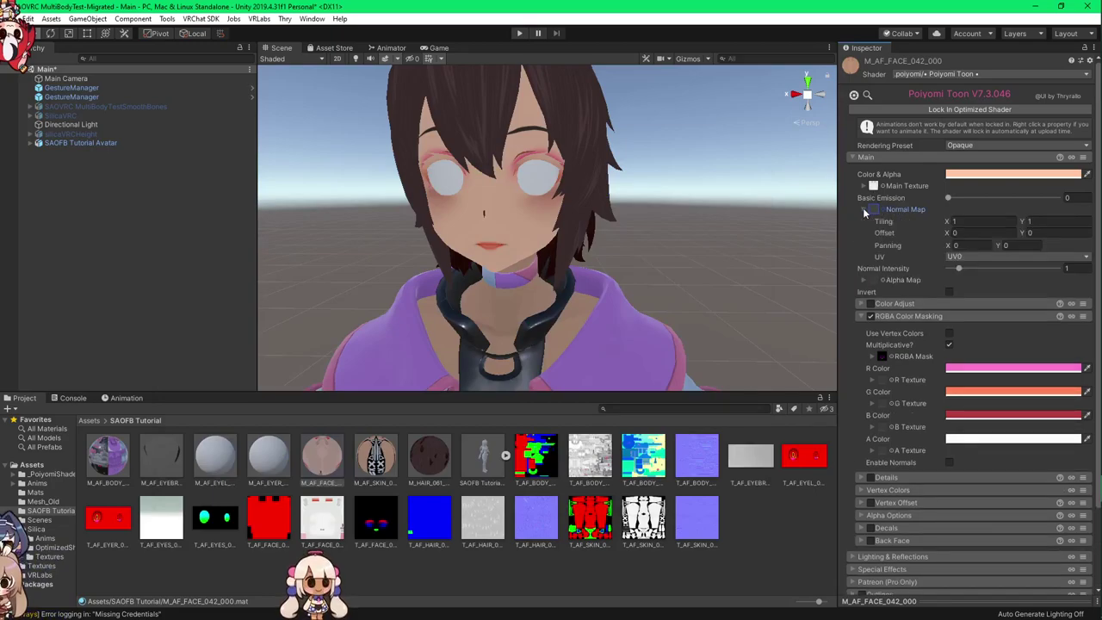
pyautogui.click(864, 209)
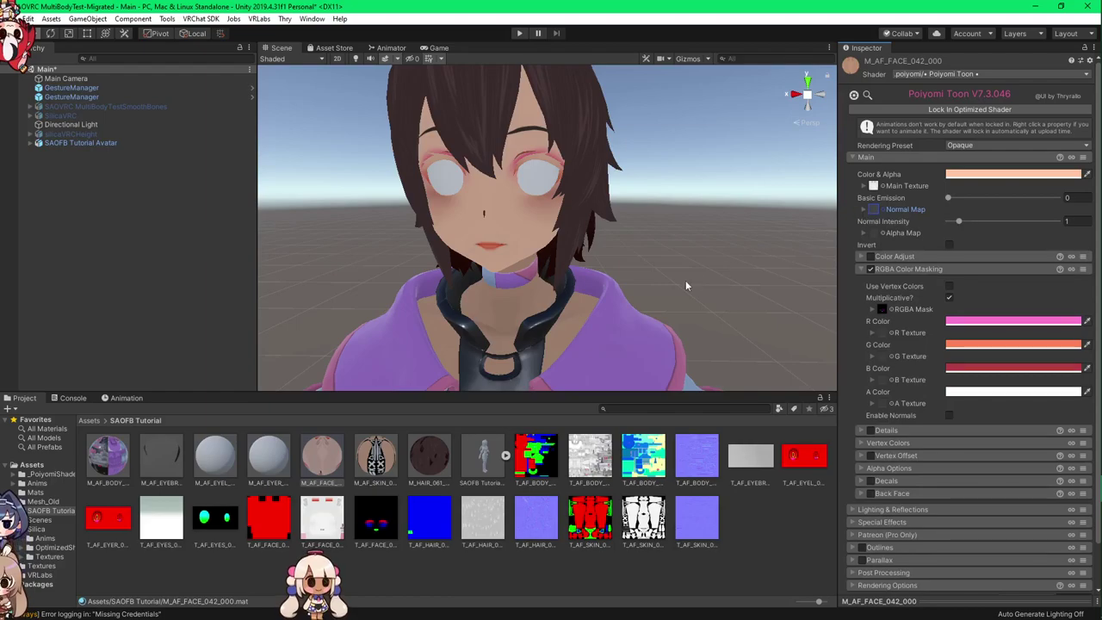
# Step: Switch the M_AF_EYER_042_000 material to the Poiyomi Toon shader
pyautogui.click(269, 452)
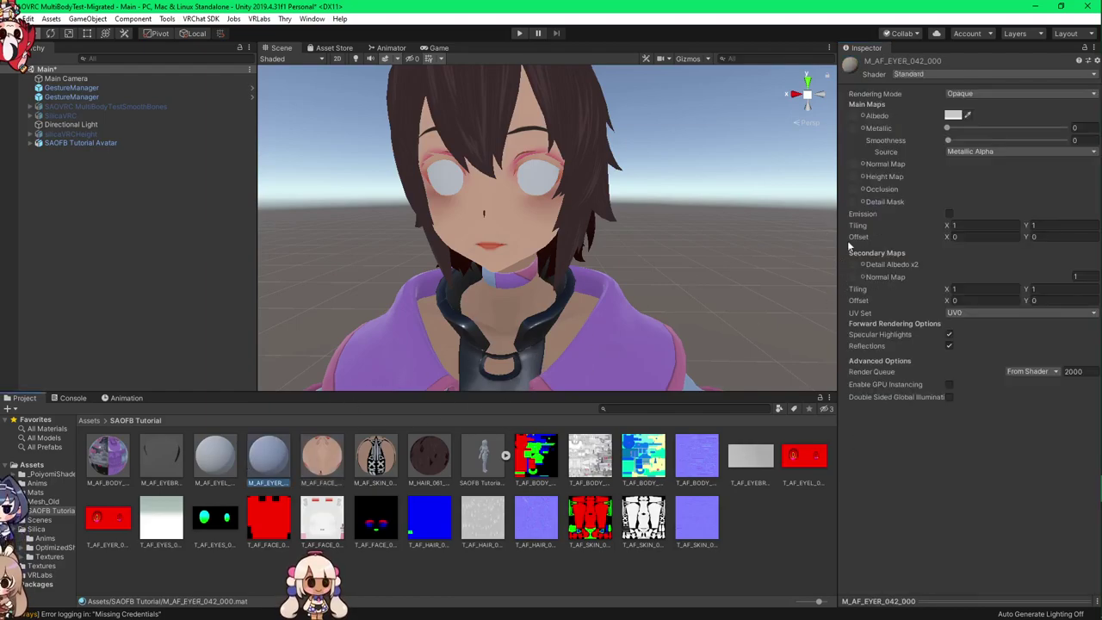
pyautogui.click(933, 73)
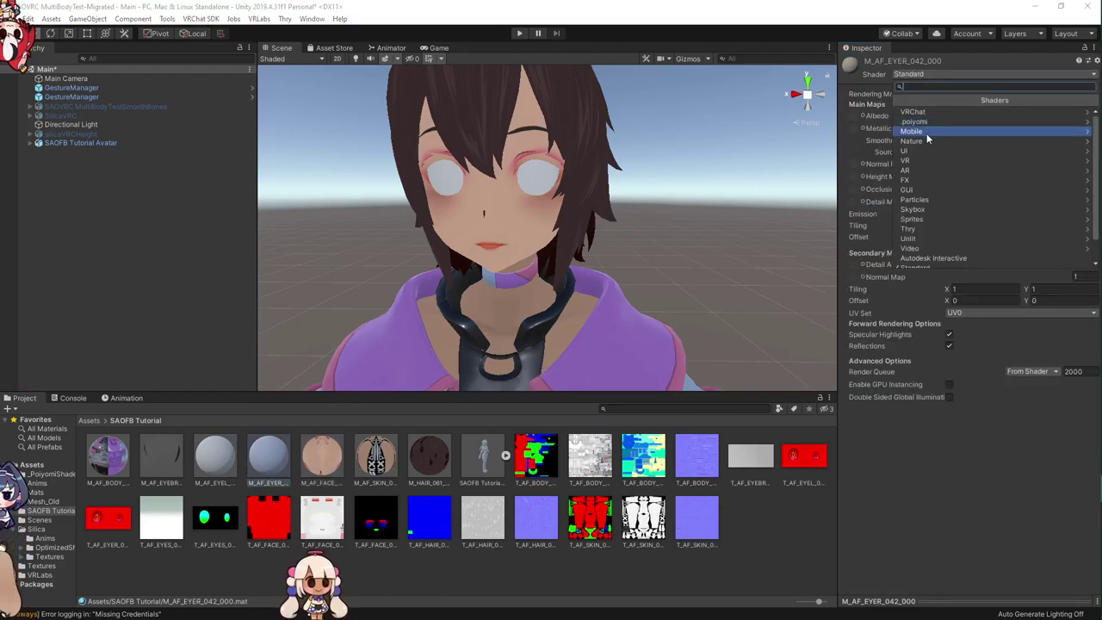
pyautogui.click(940, 122)
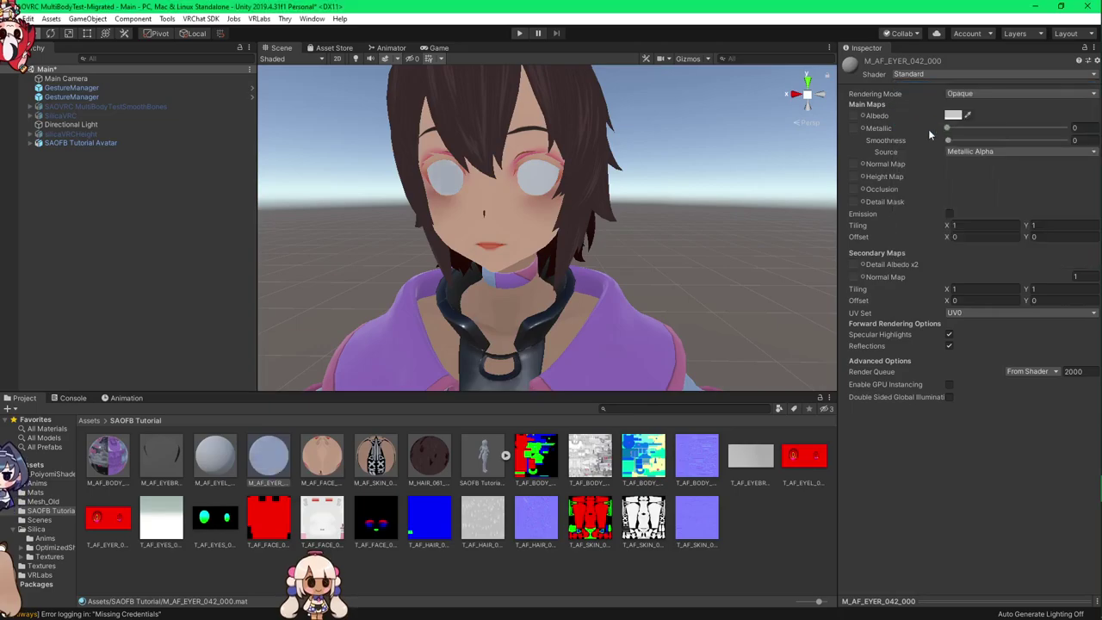
pyautogui.click(896, 158)
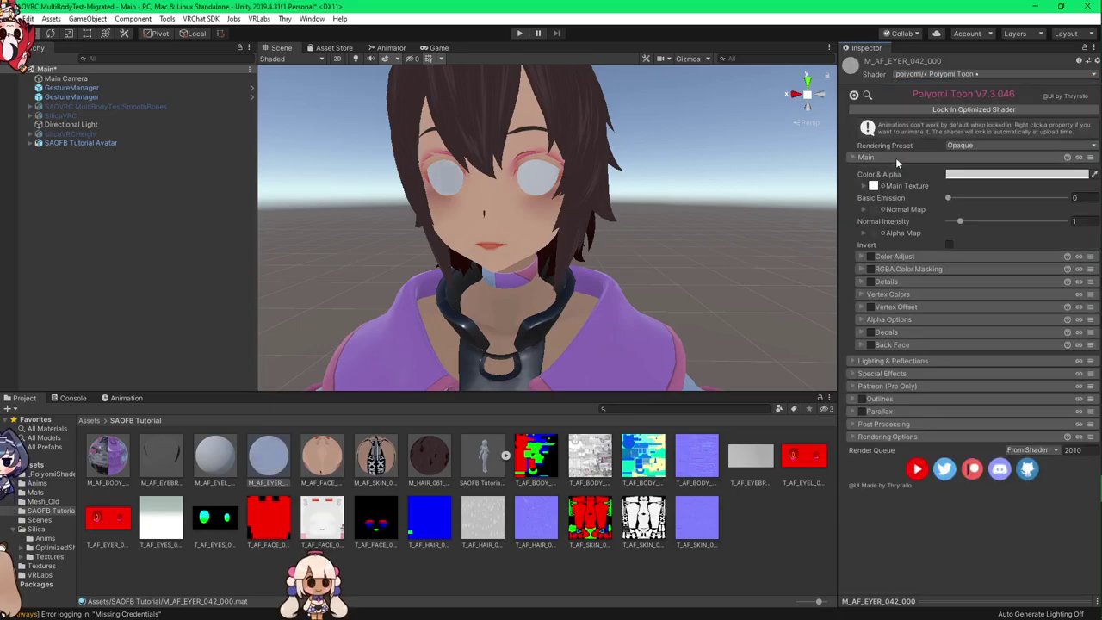
# Step: Enable RGBA Color Masking on the M_AF_EYER material and assign T_AF_EYER_042_000_D as both its RGBA mask and main texture
pyautogui.click(900, 270)
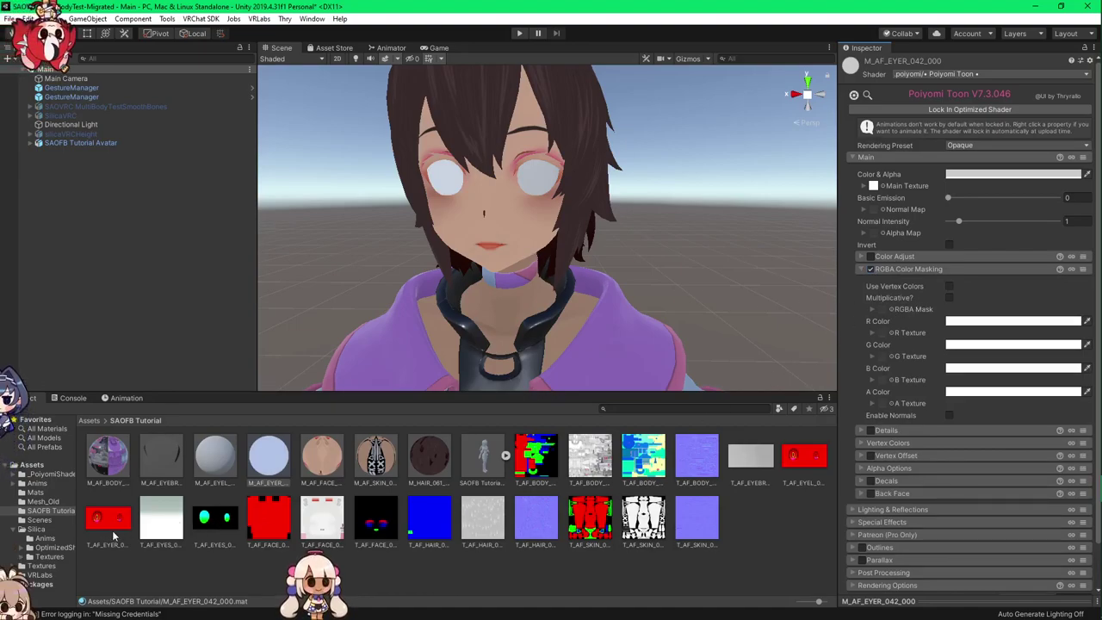
pyautogui.moveTo(112, 530); pyautogui.dragTo(883, 310)
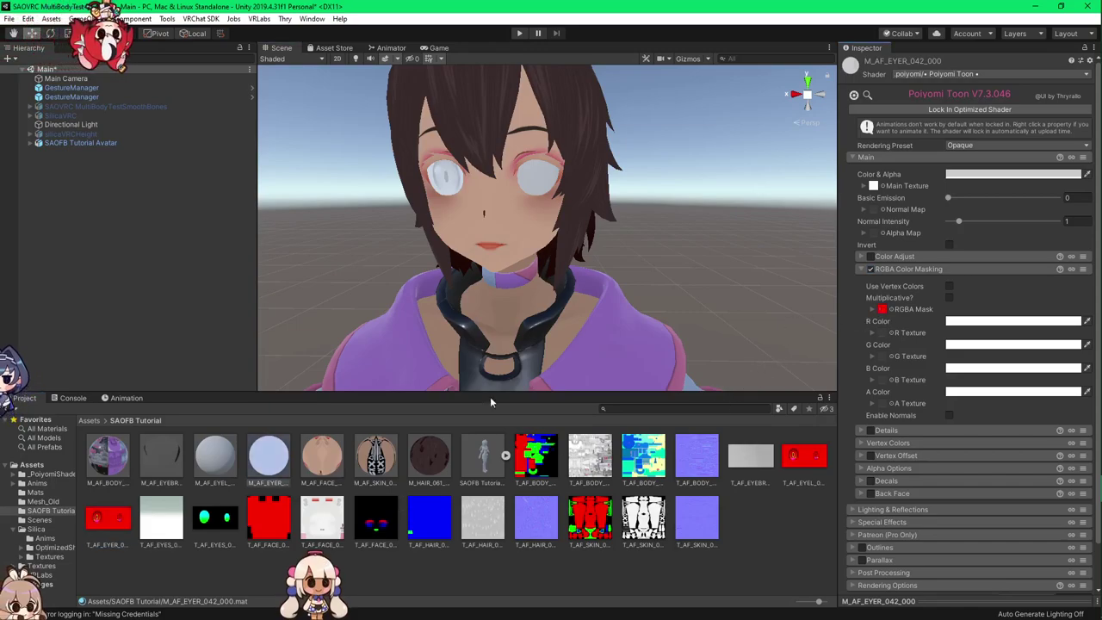
pyautogui.click(102, 525)
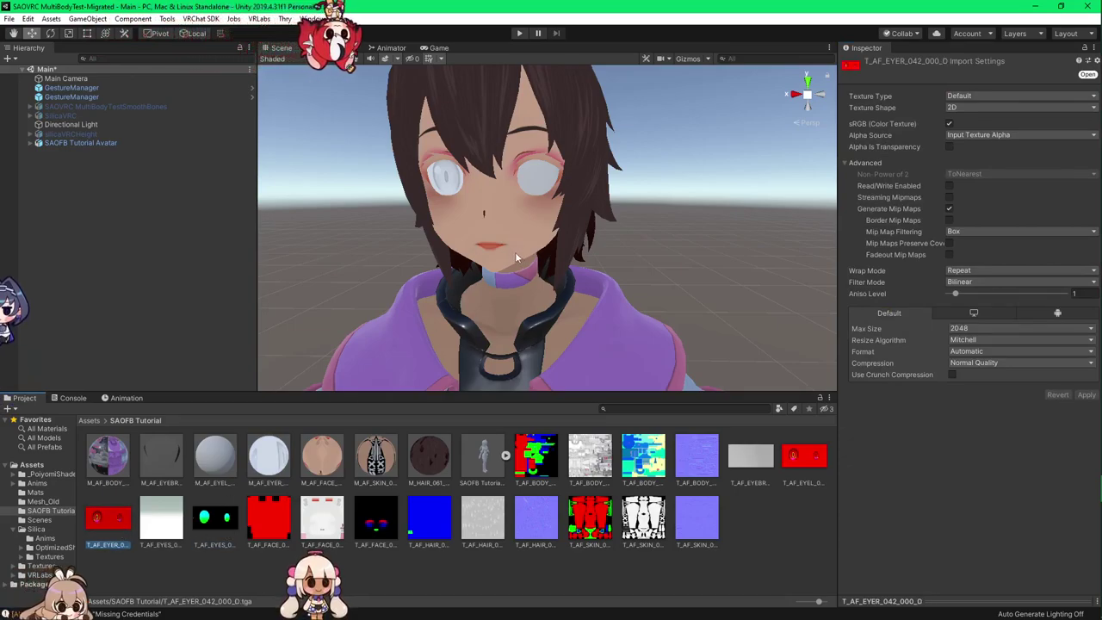
pyautogui.click(269, 455)
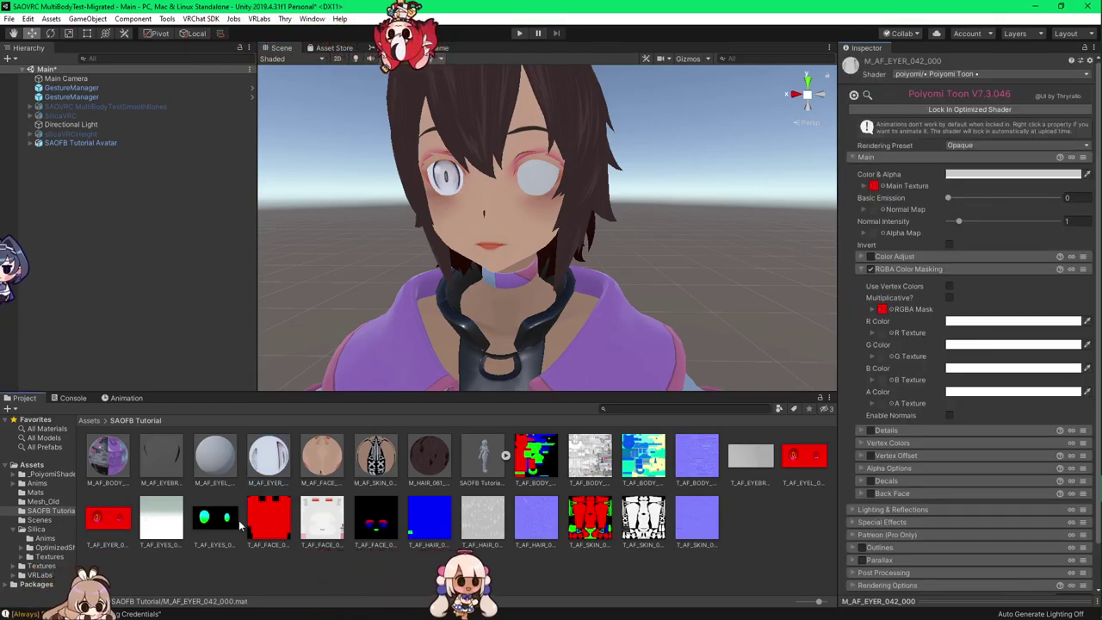
# Step: Replace the M_AF_EYER material's RGBA mask with the black T_AF_EYES texture with green-cyan spots and inspect the eye up close
pyautogui.click(716, 463)
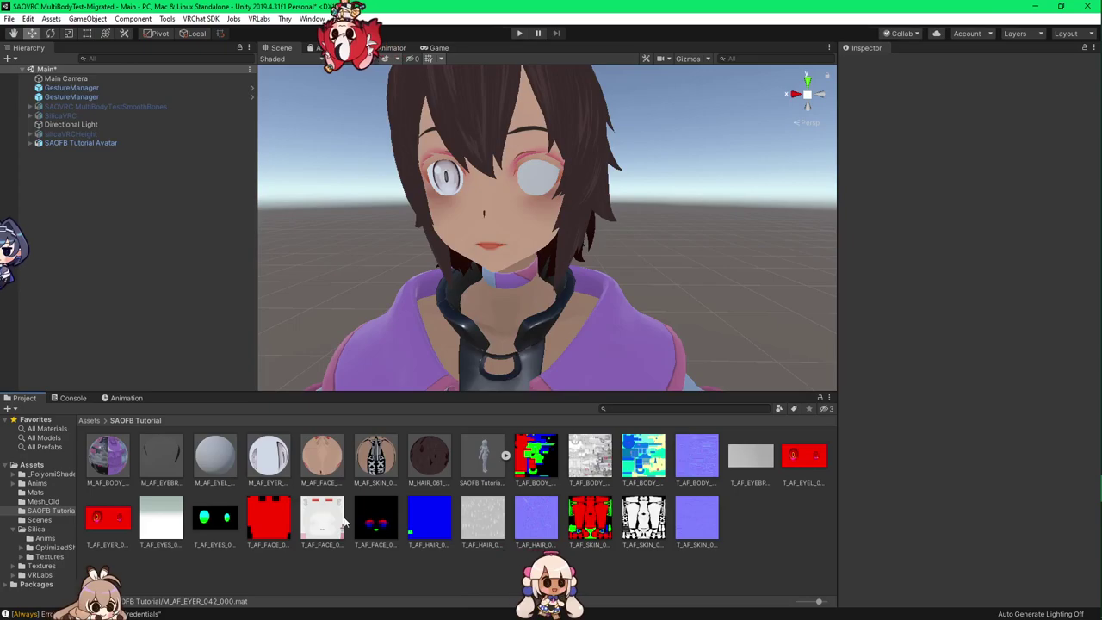
pyautogui.click(268, 455)
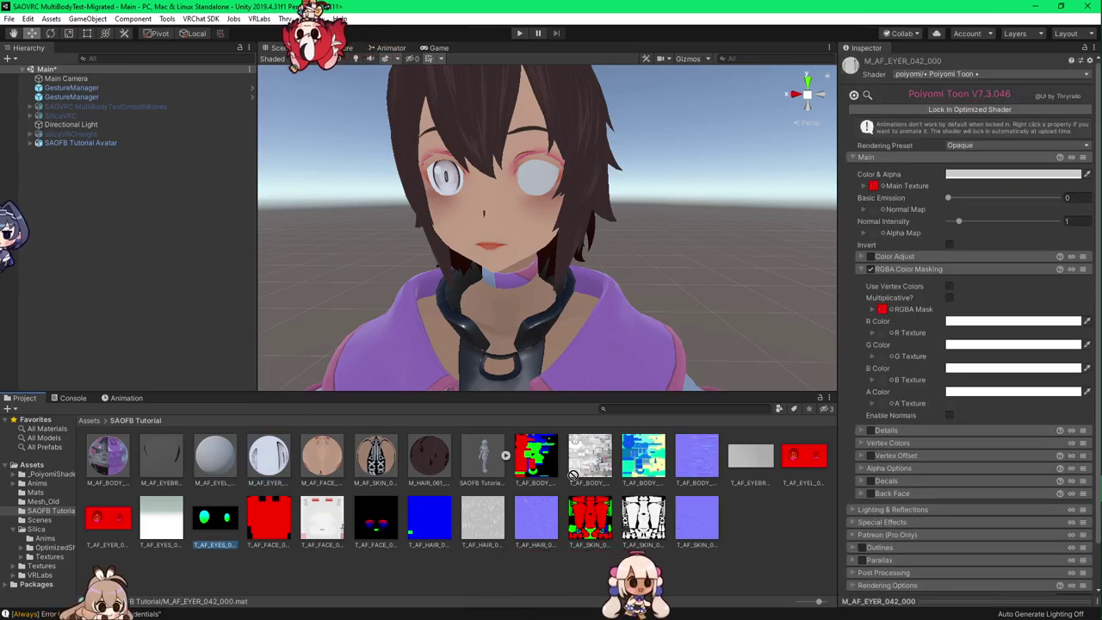
pyautogui.moveTo(876, 253); pyautogui.dragTo(885, 313)
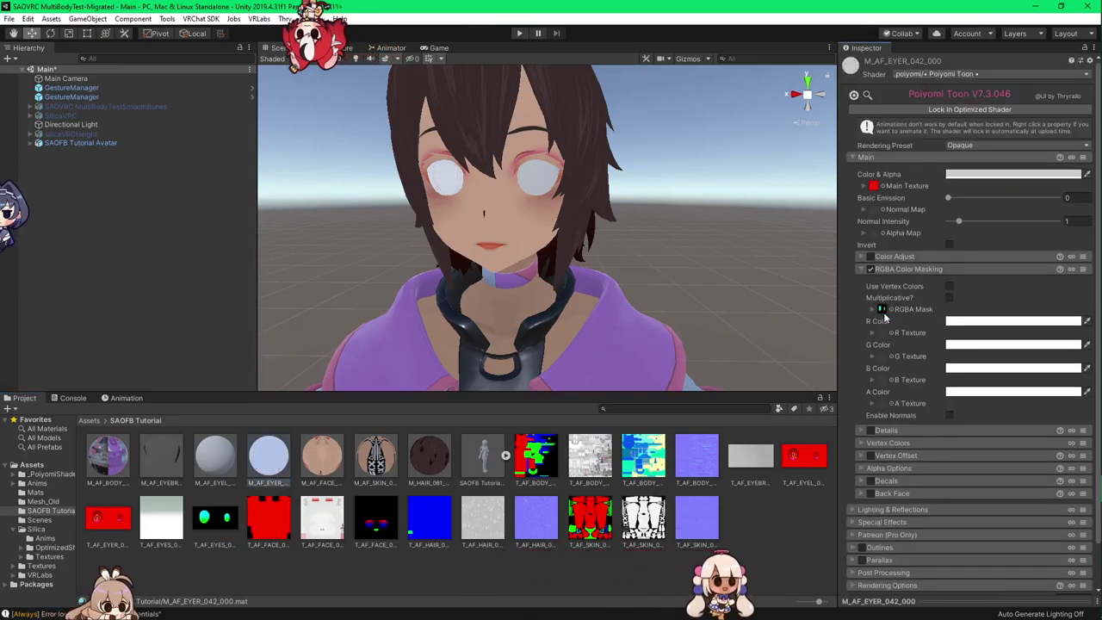
pyautogui.press('w')
pyautogui.moveTo(588, 226); pyautogui.dragTo(706, 205, button='right')
pyautogui.press('a')
pyautogui.press('w')
pyautogui.press('d')
pyautogui.press('s')
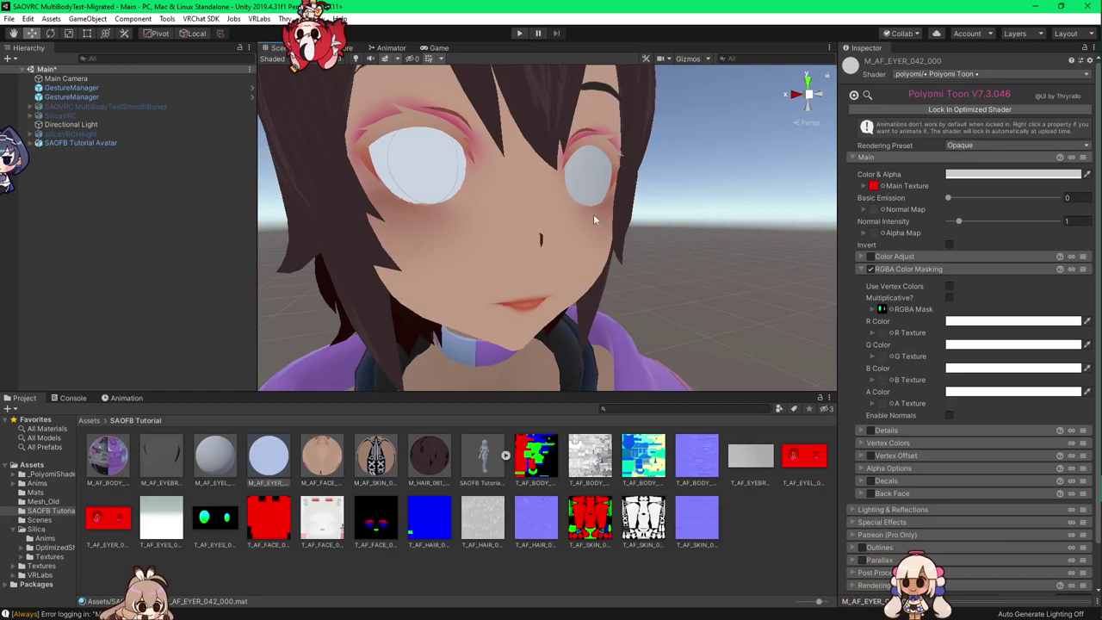
# Step: Switch the M_AF_EYEL_042_000 material to the Poiyomi Toon shader and show its Main settings
pyautogui.press('Left')
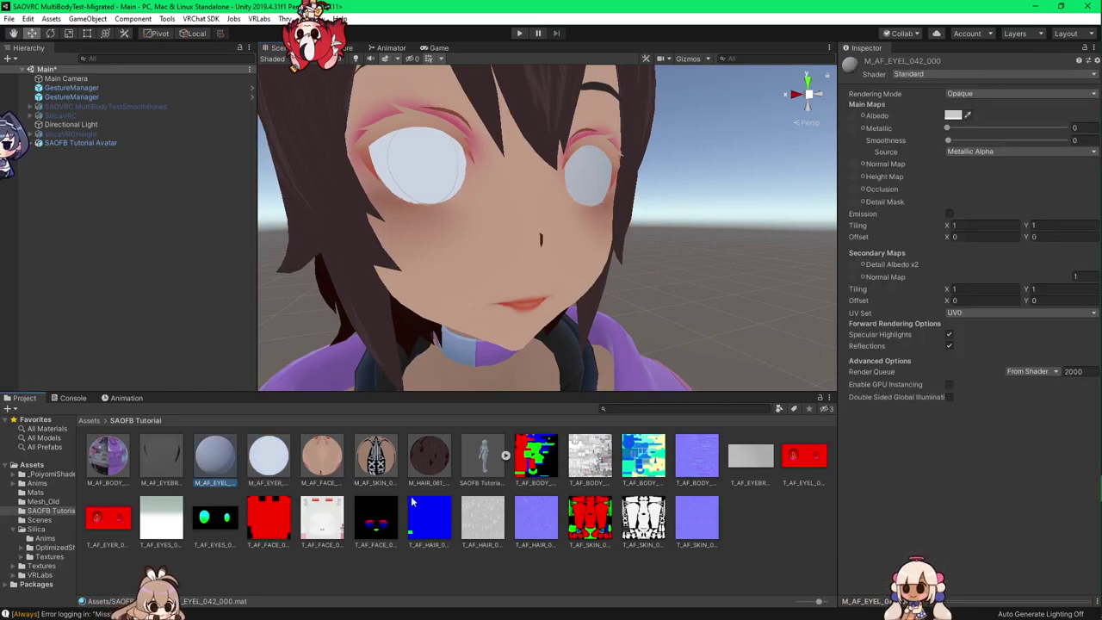
pyautogui.moveTo(825, 470); pyautogui.dragTo(968, 178)
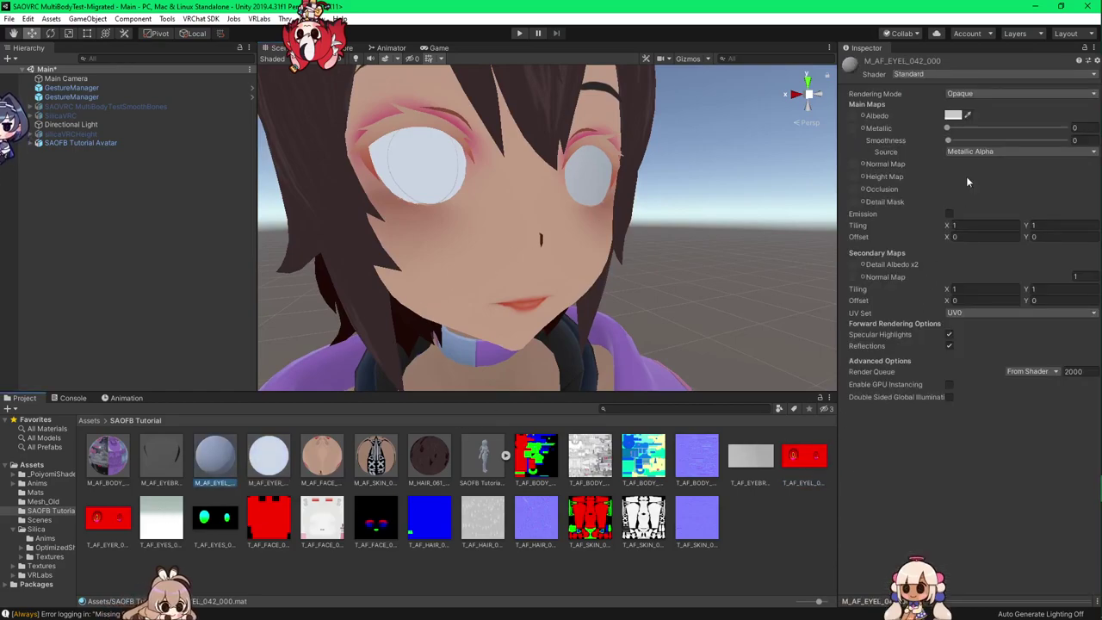
pyautogui.click(976, 75)
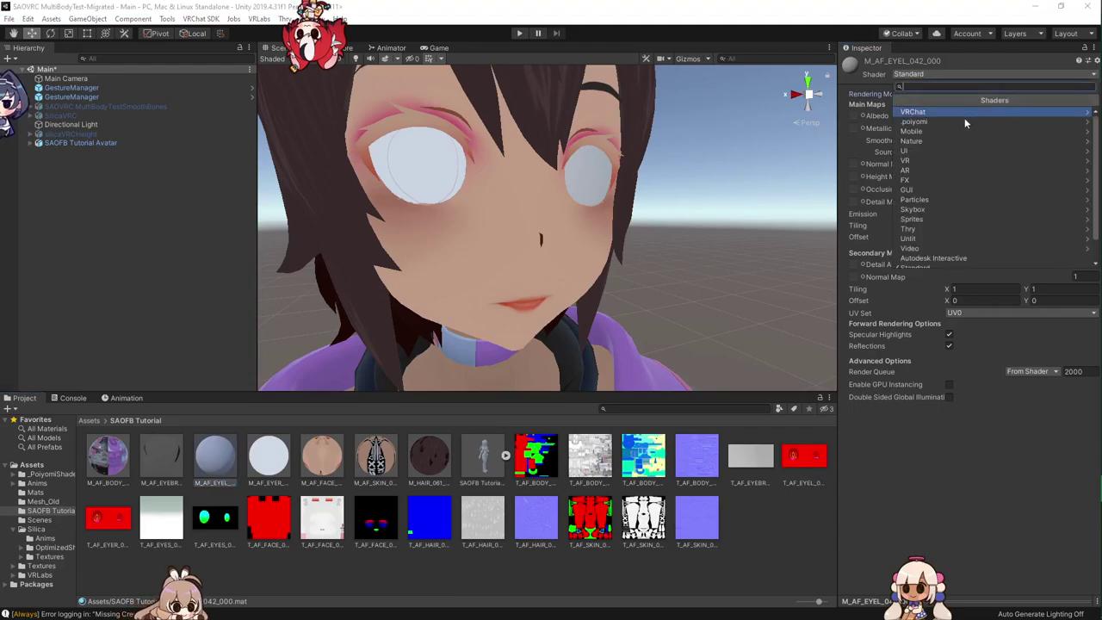
pyautogui.click(957, 124)
pyautogui.click(963, 121)
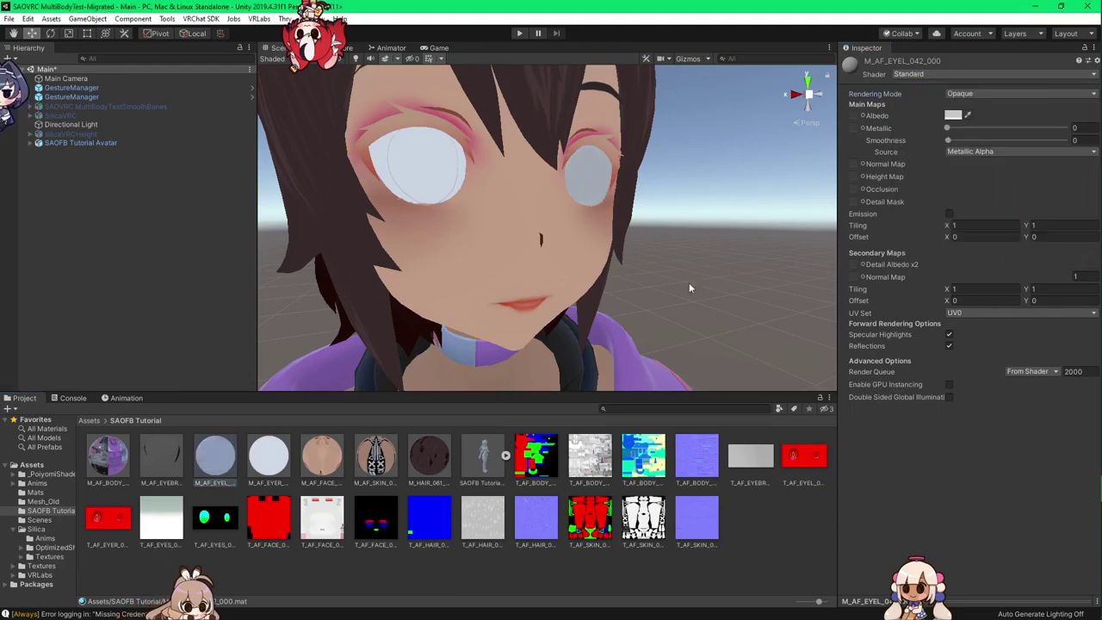
pyautogui.click(895, 158)
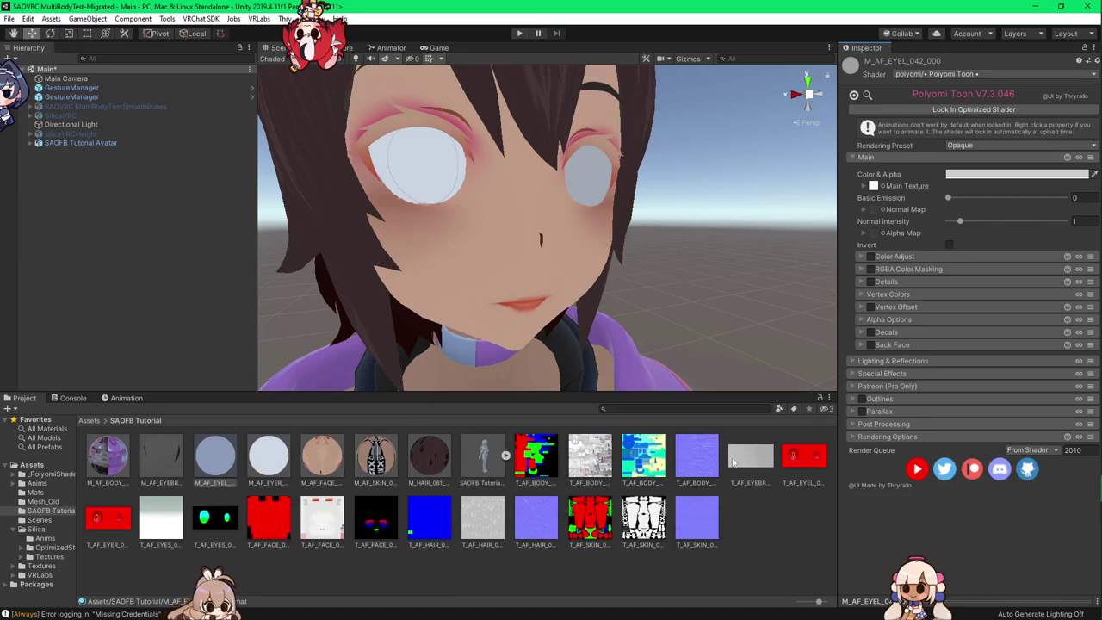
# Step: Enable RGBA Color Masking on M_AF_EYEL with its T_AF_EYEL main texture and T_AF_EYES mask, and turn on Multiplicative for both eye materials
pyautogui.click(870, 269)
pyautogui.click(900, 270)
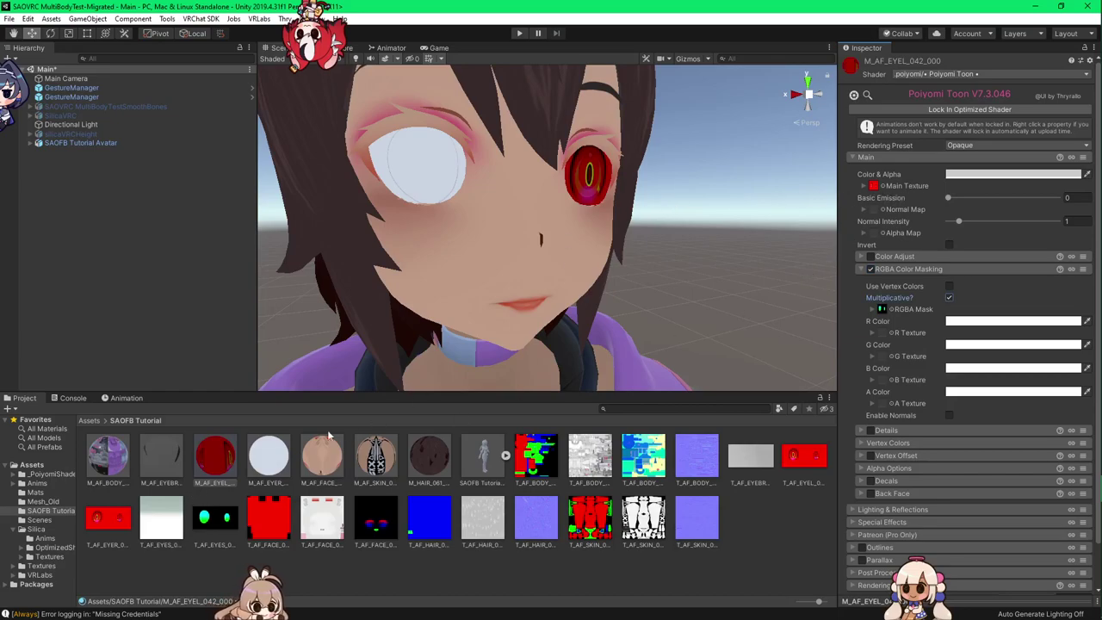
pyautogui.click(948, 299)
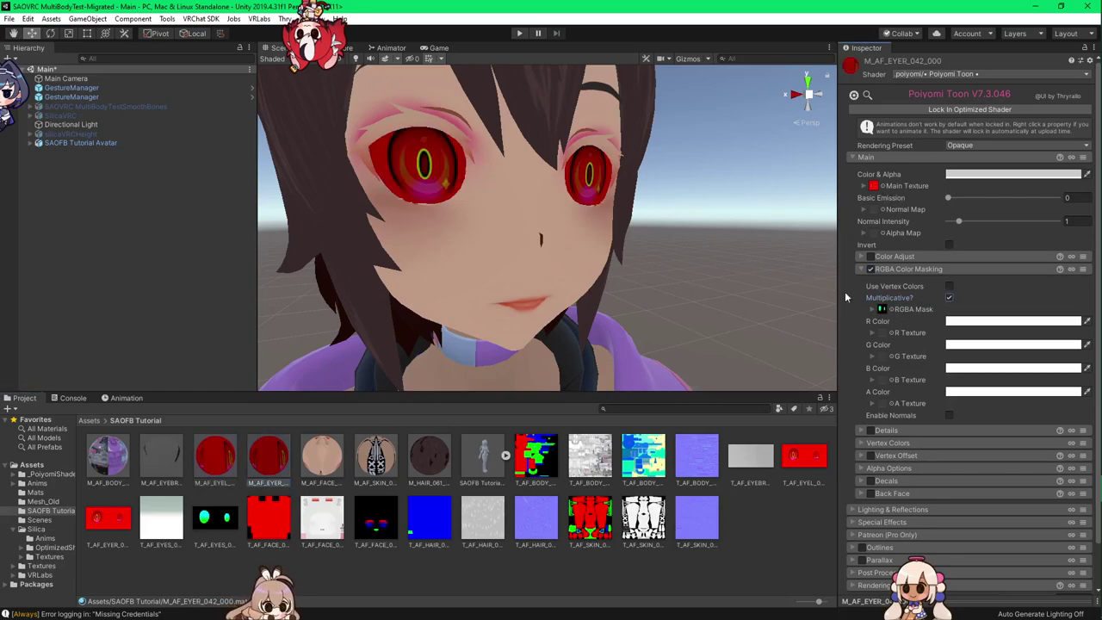
pyautogui.moveTo(643, 245); pyautogui.dragTo(611, 232, button='right')
pyautogui.press('w')
pyautogui.scroll(-2, 578, 231)
pyautogui.press('a')
pyautogui.keyDown('alt'); pyautogui.moveTo(609, 233); pyautogui.dragTo(624, 234); pyautogui.keyUp('alt')
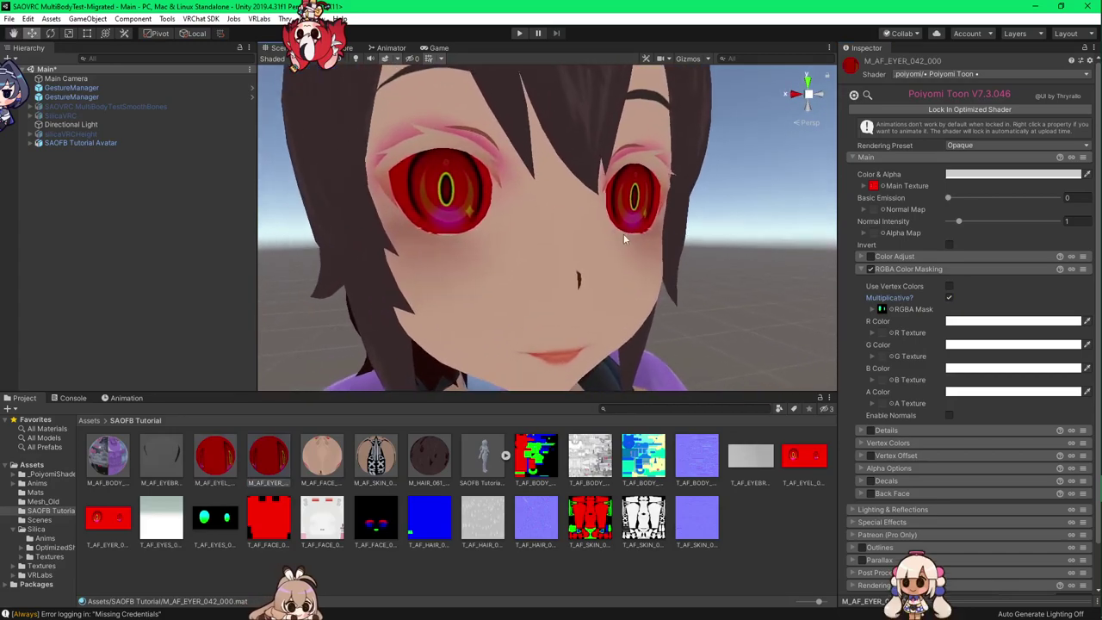
# Step: Check the texture files in the AF_FACE_042_000 folder, and switch to Blender to compare the reference eyes
pyautogui.hotkey('alt', 'Tab')
pyautogui.click(539, 153)
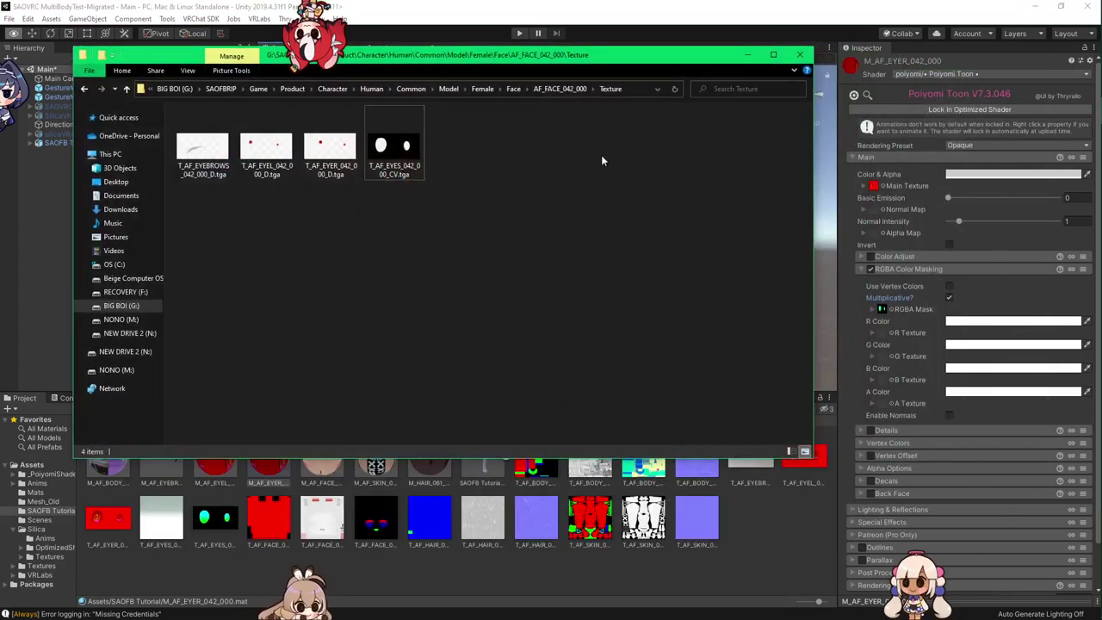
pyautogui.click(750, 56)
pyautogui.hotkey('alt', 'Tab')
pyautogui.hotkey('alt', 'Tab')
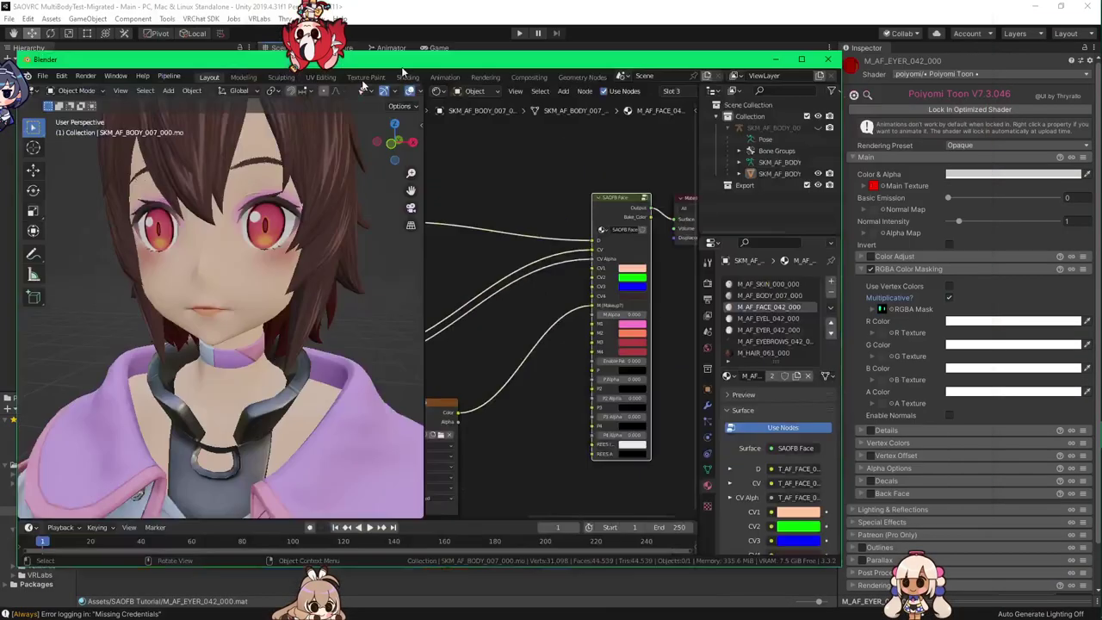
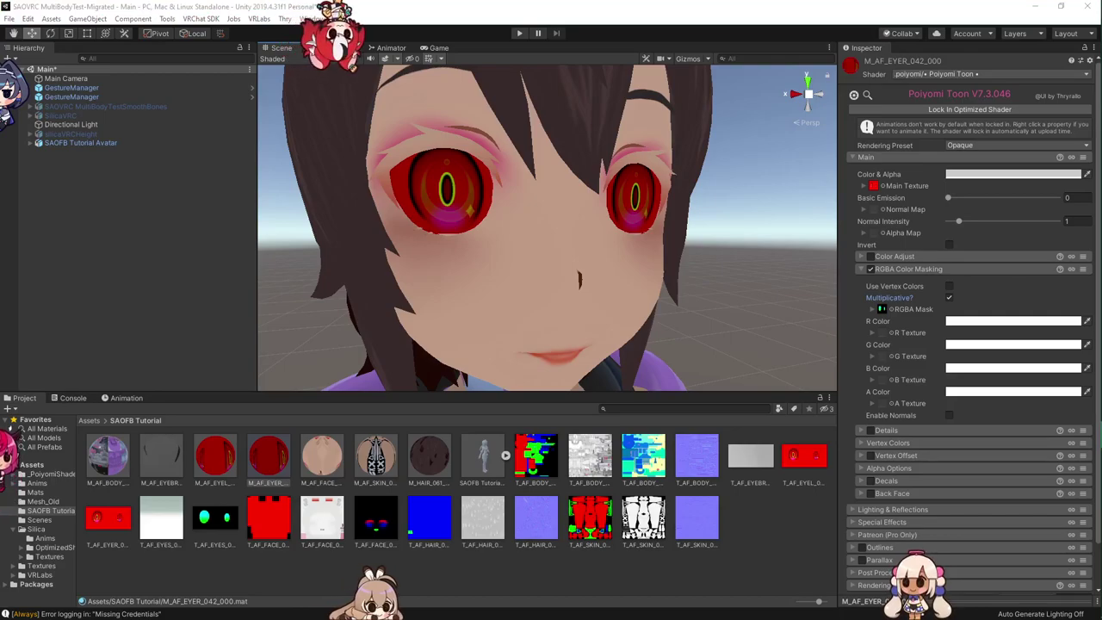
# Step: Try a tan R Color in the M_AF_EYER material's RGBA Color Masking
pyautogui.click(974, 320)
pyautogui.moveTo(531, 237); pyautogui.dragTo(642, 168)
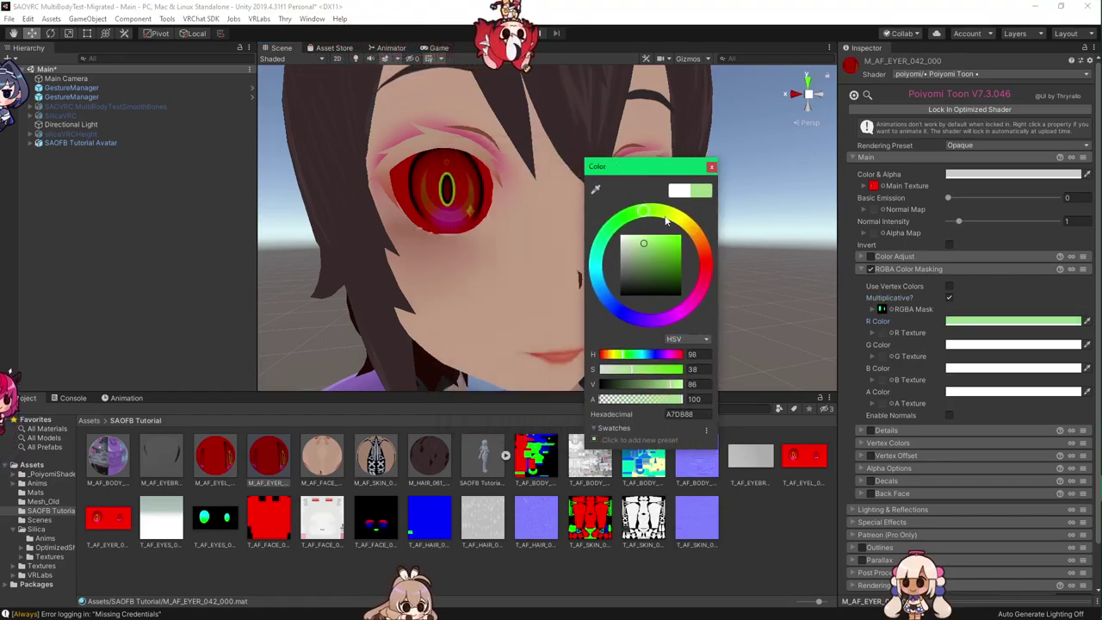
pyautogui.moveTo(665, 221); pyautogui.dragTo(703, 212)
pyautogui.click(712, 167)
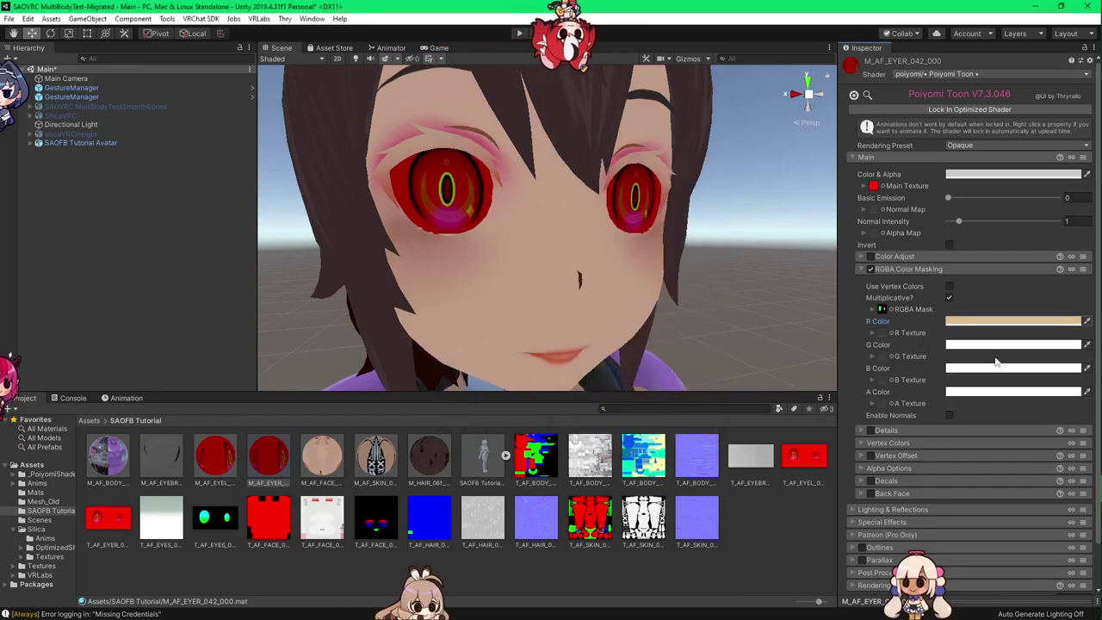
# Step: Try other hues for the remaining mask colors of the M_AF_EYER material, including G Color and A Color
pyautogui.click(984, 346)
pyautogui.moveTo(705, 256)
pyautogui.mouseDown()
pyautogui.moveTo(662, 318)
pyautogui.moveTo(680, 217)
pyautogui.mouseUp()
pyautogui.click(712, 167)
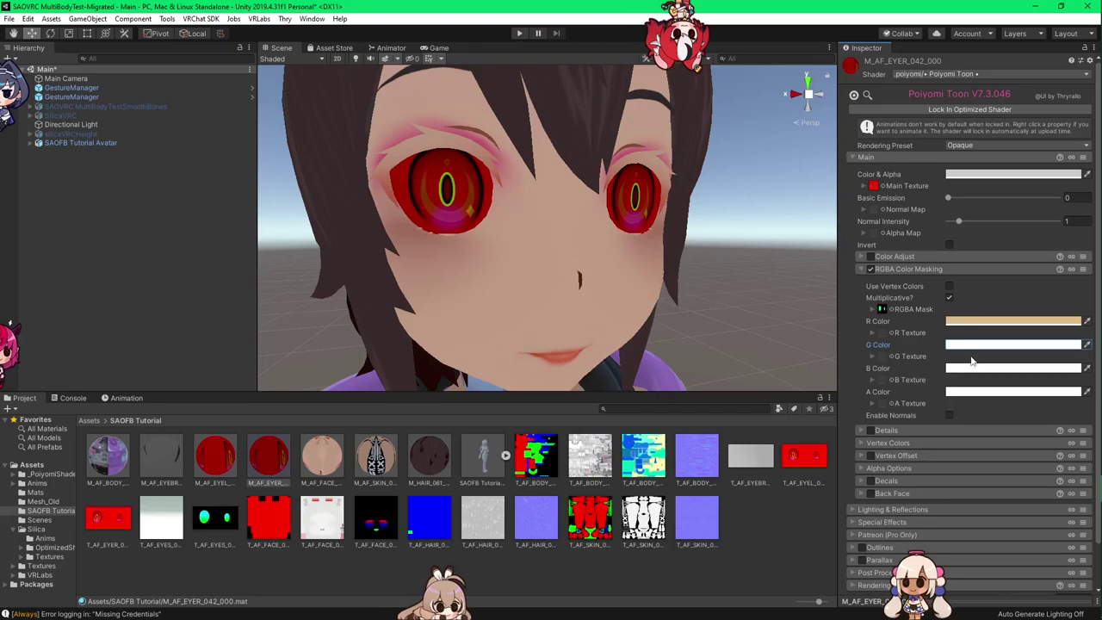
pyautogui.click(1014, 345)
pyautogui.moveTo(707, 268); pyautogui.dragTo(701, 240)
pyautogui.click(711, 167)
pyautogui.click(950, 368)
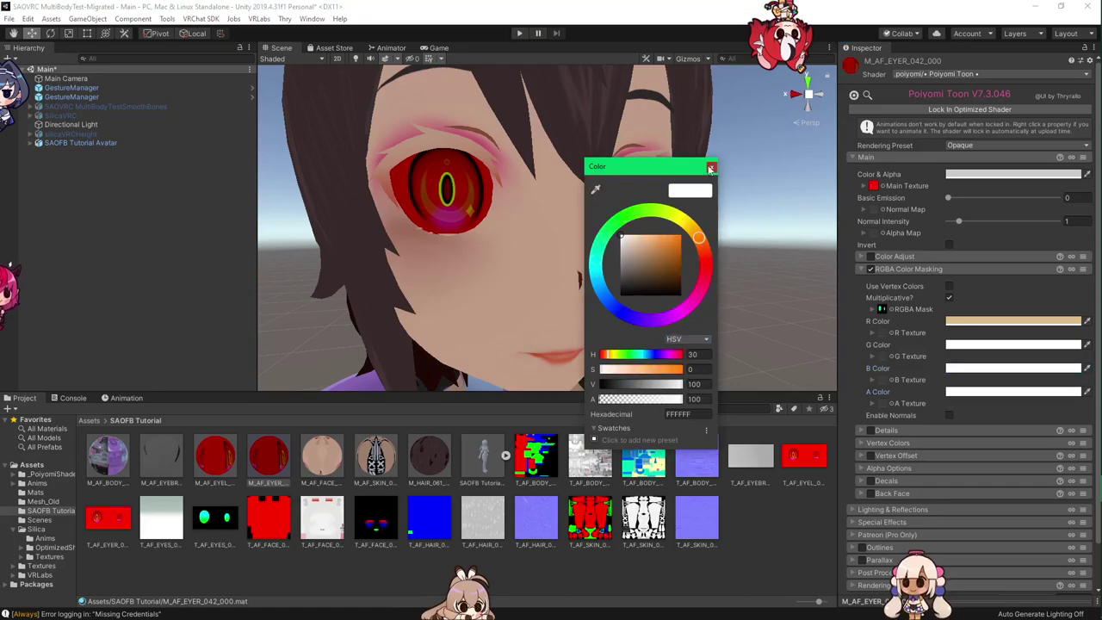
pyautogui.click(711, 167)
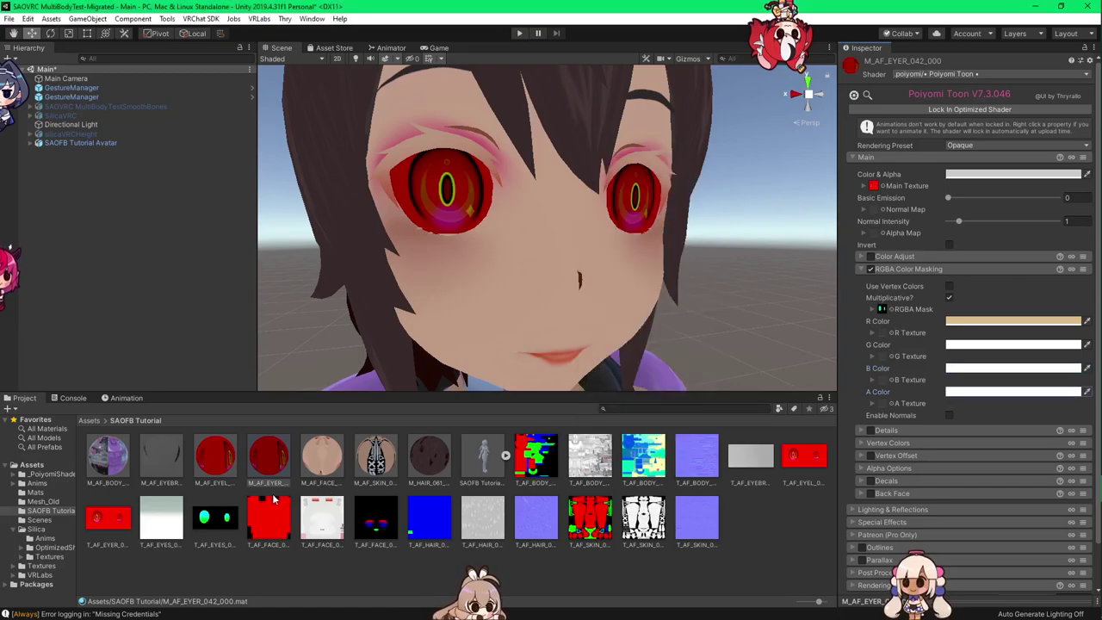
# Step: Swap the M_AF_EYER textures, using the green-cyan T_AF_EYES as main texture and the red T_AF_EYER as RGBA mask
pyautogui.moveTo(215, 519); pyautogui.dragTo(874, 186)
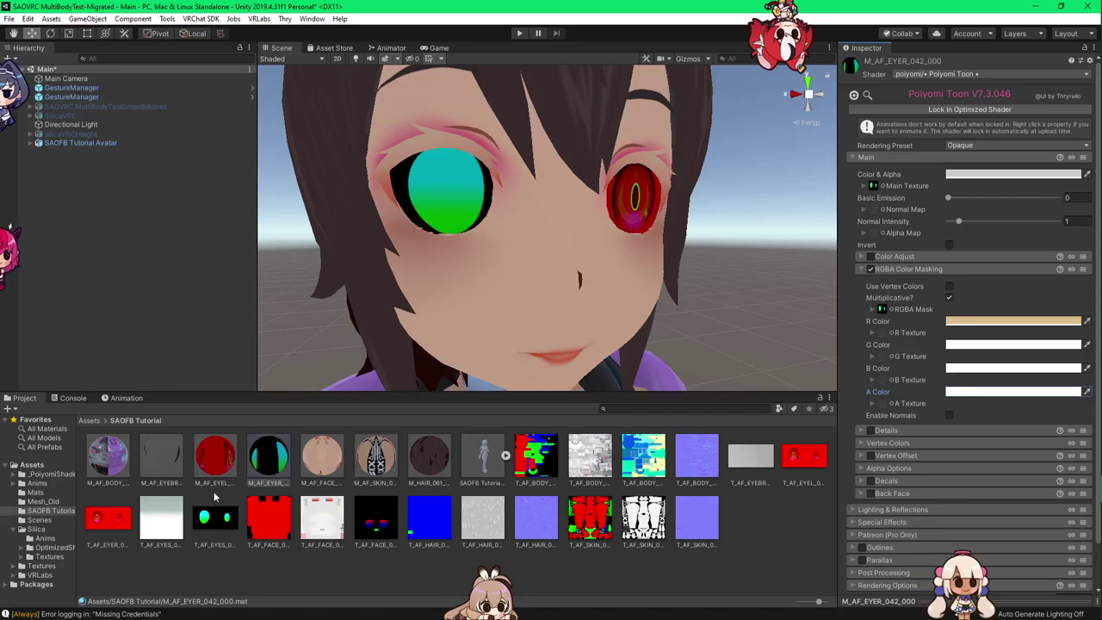
pyautogui.moveTo(110, 519); pyautogui.dragTo(884, 309)
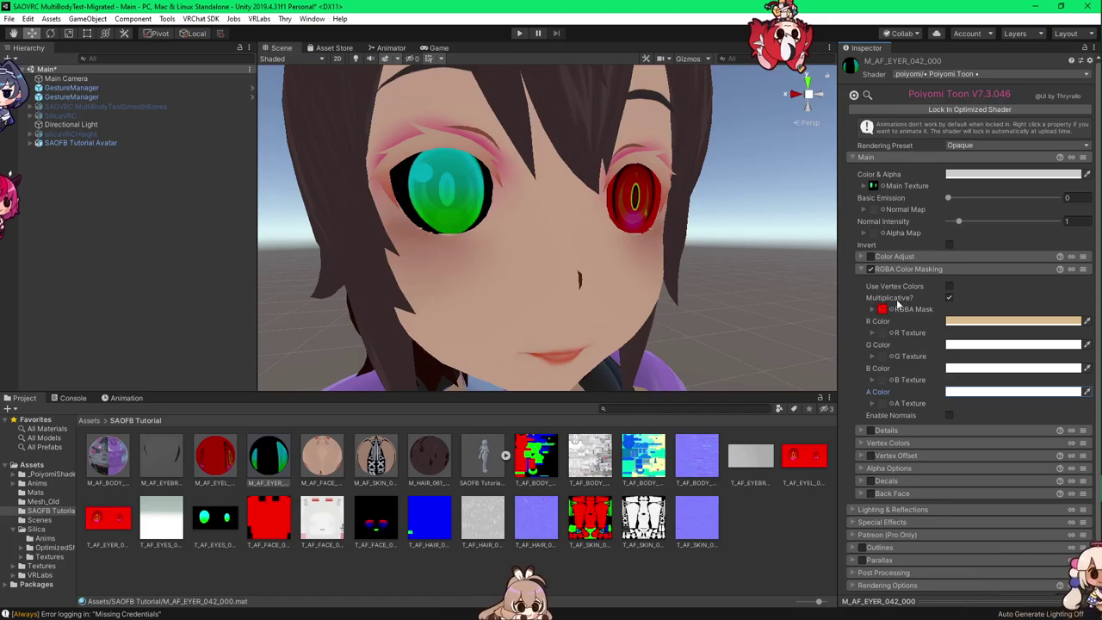
# Step: Try white as the M_AF_EYER material's main Color & Alpha, and reset it to the original grey
pyautogui.click(954, 174)
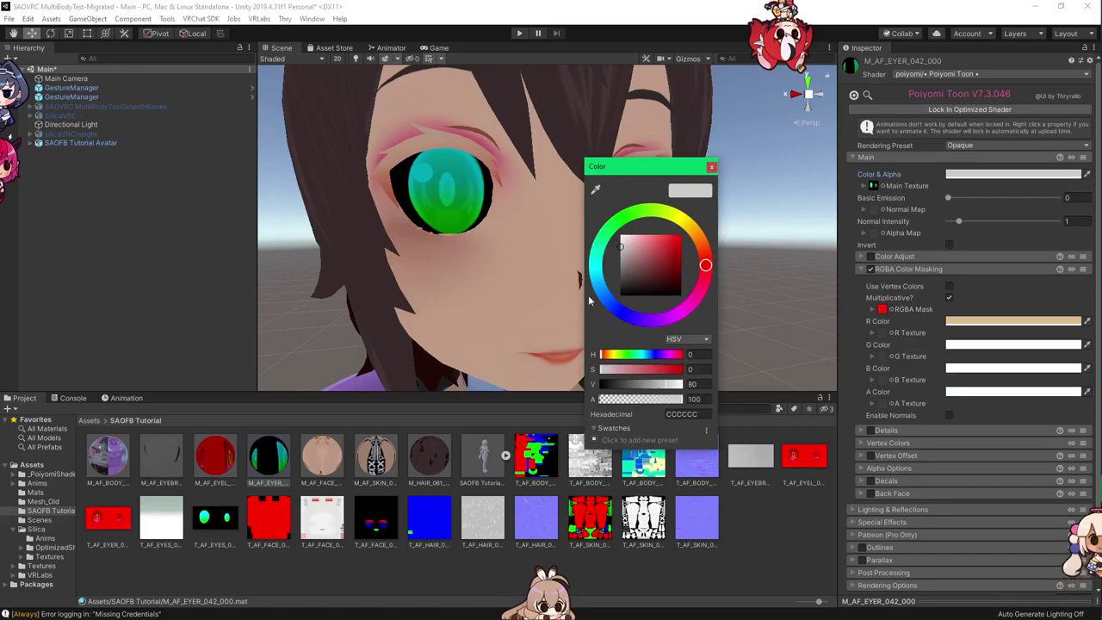
pyautogui.moveTo(637, 272)
pyautogui.mouseDown()
pyautogui.moveTo(607, 300)
pyautogui.moveTo(597, 191)
pyautogui.mouseUp()
pyautogui.click(596, 190)
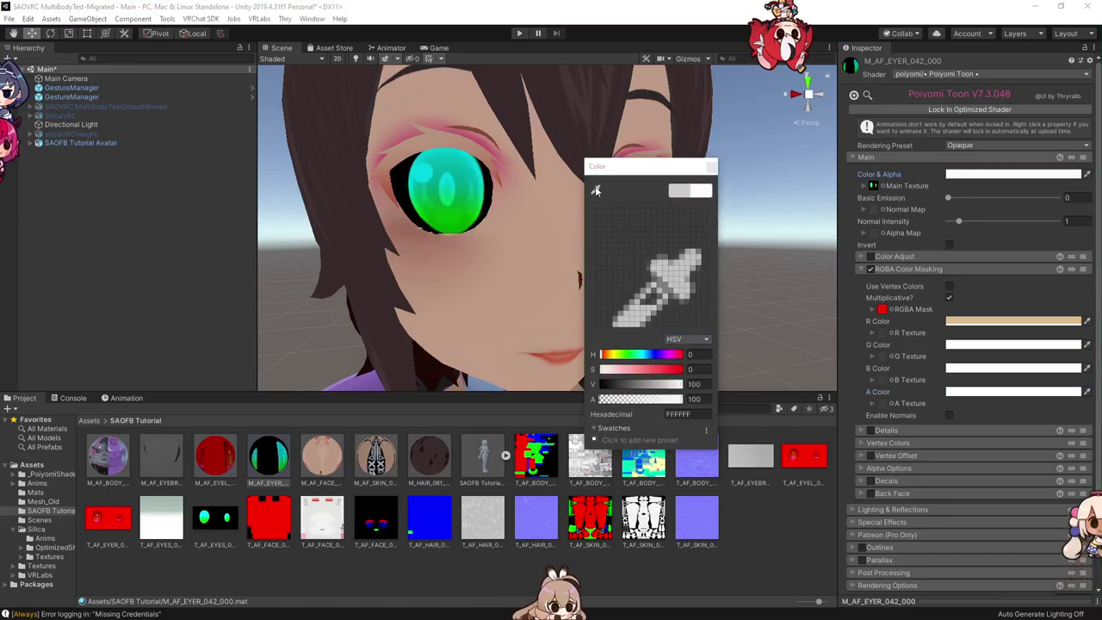
pyautogui.click(678, 195)
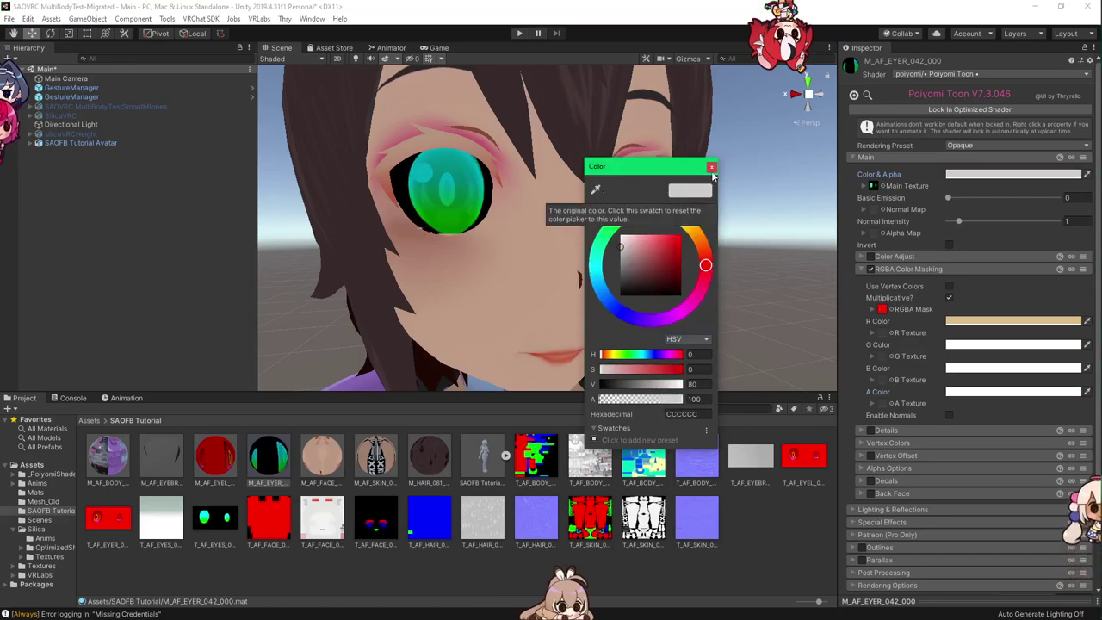
pyautogui.click(711, 169)
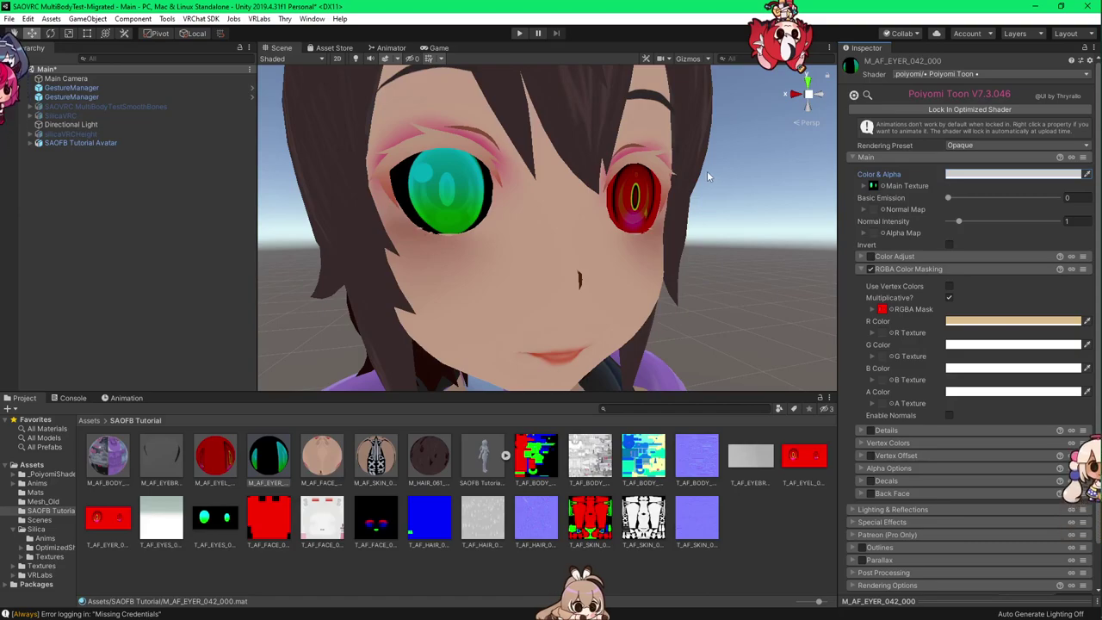
# Step: Set the M_AF_EYER material's R Color to black (000000)
pyautogui.click(956, 321)
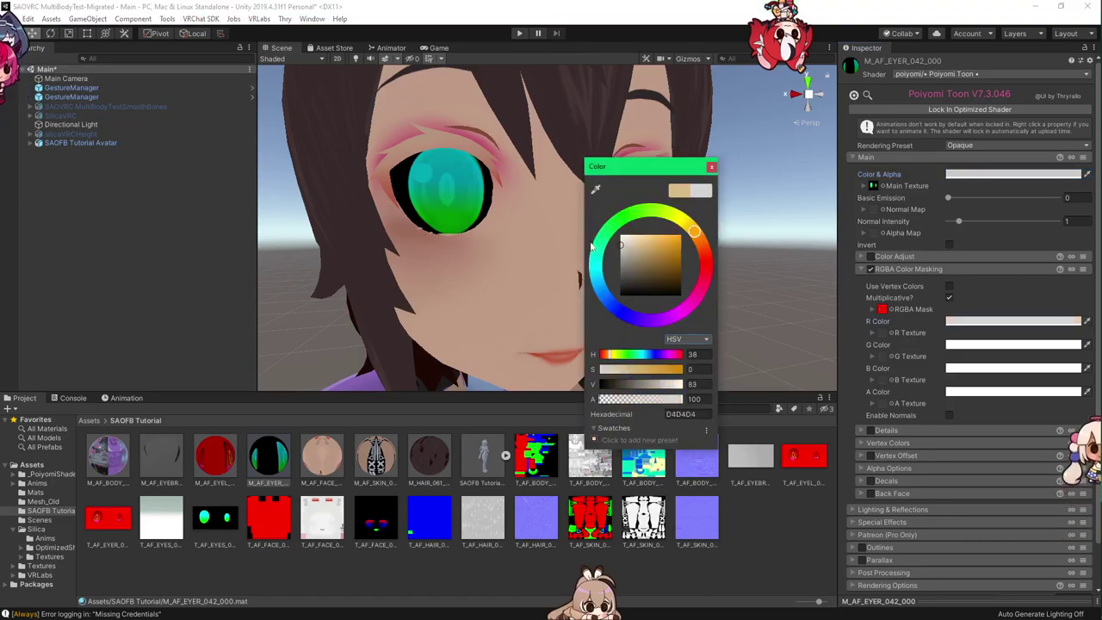
pyautogui.moveTo(643, 246); pyautogui.dragTo(528, 312)
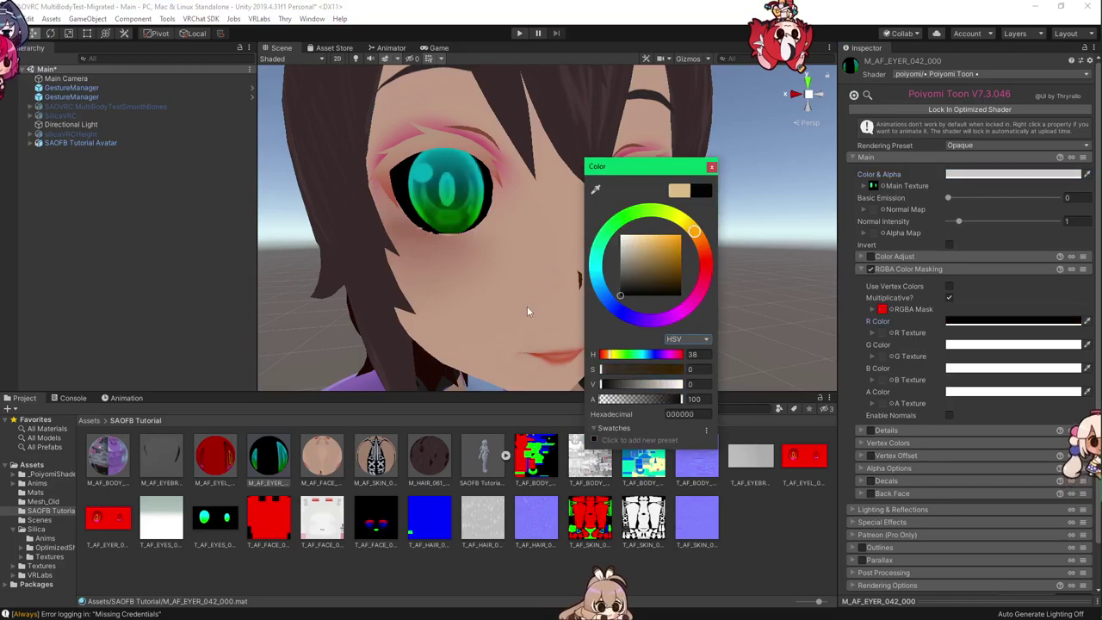
pyautogui.click(712, 166)
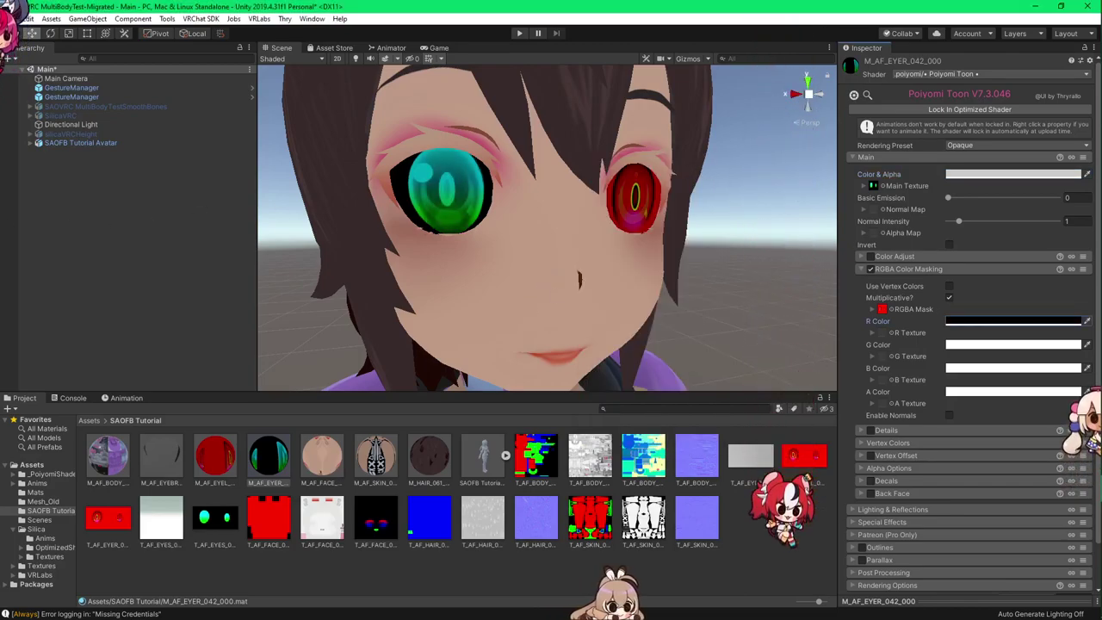
# Step: Open the Silica asset folder and select its M_AF_EYEL_007_000 material for reference
pyautogui.click(39, 529)
pyautogui.click(379, 476)
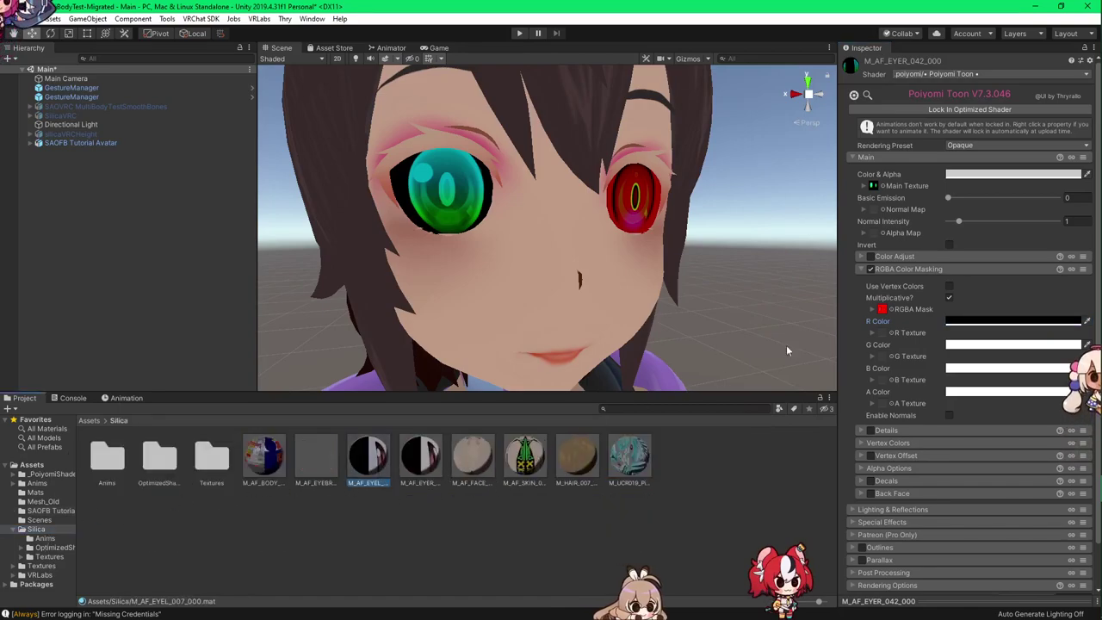
pyautogui.click(360, 465)
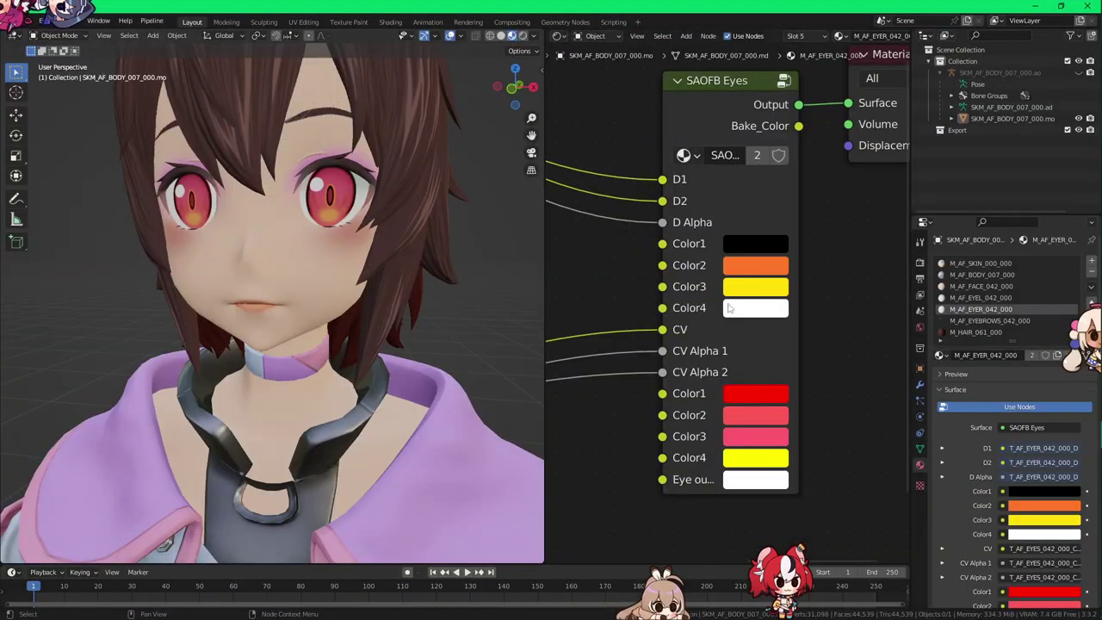
# Step: Switch to Blender and examine the color inputs of the SAOFB Eyes node in M_AF_EYER_042_000
pyautogui.moveTo(750, 241); pyautogui.dragTo(750, 353, button='middle')
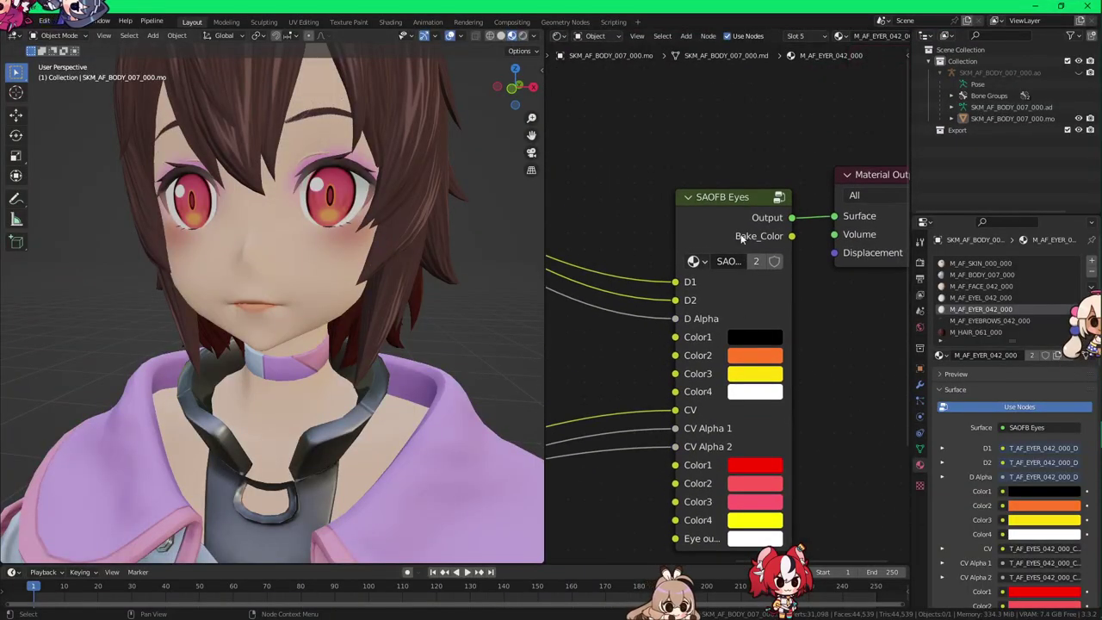
pyautogui.moveTo(295, 233); pyautogui.dragTo(473, 298, button='middle')
pyautogui.moveTo(688, 217); pyautogui.dragTo(558, 204)
# Step: In M_AF_SKIN_000_000, duplicate the T_AF_SKIN_000_000_D texture node, place it above the SAOFB Skin node and clear its image
pyautogui.click(991, 264)
pyautogui.scroll(-5, 728, 293)
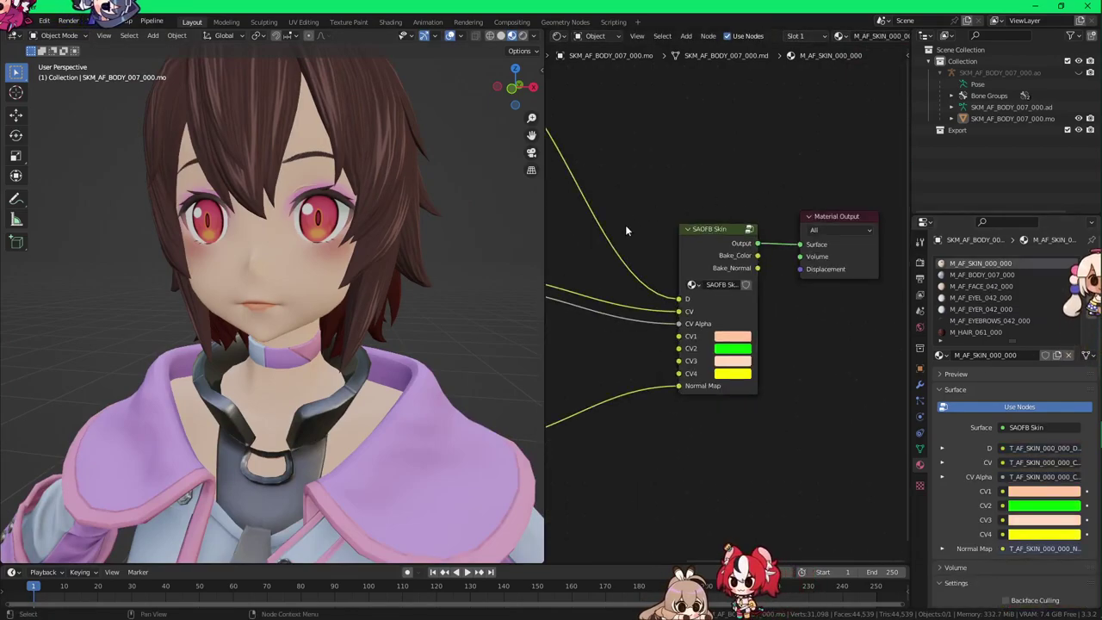
pyautogui.moveTo(413, 250); pyautogui.dragTo(392, 261, button='middle')
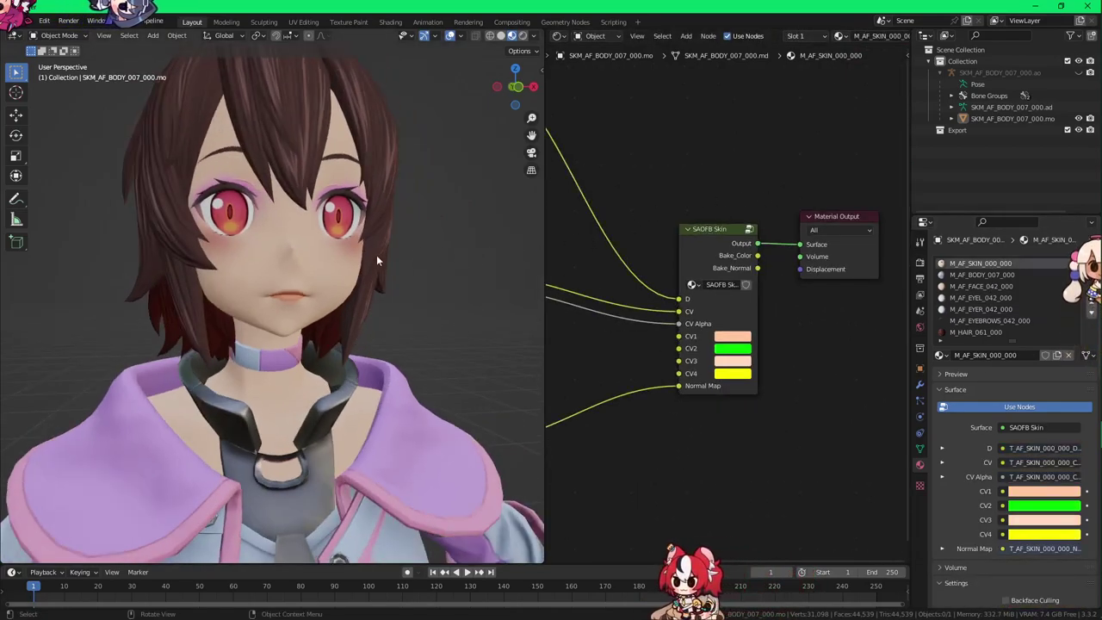
pyautogui.click(319, 223)
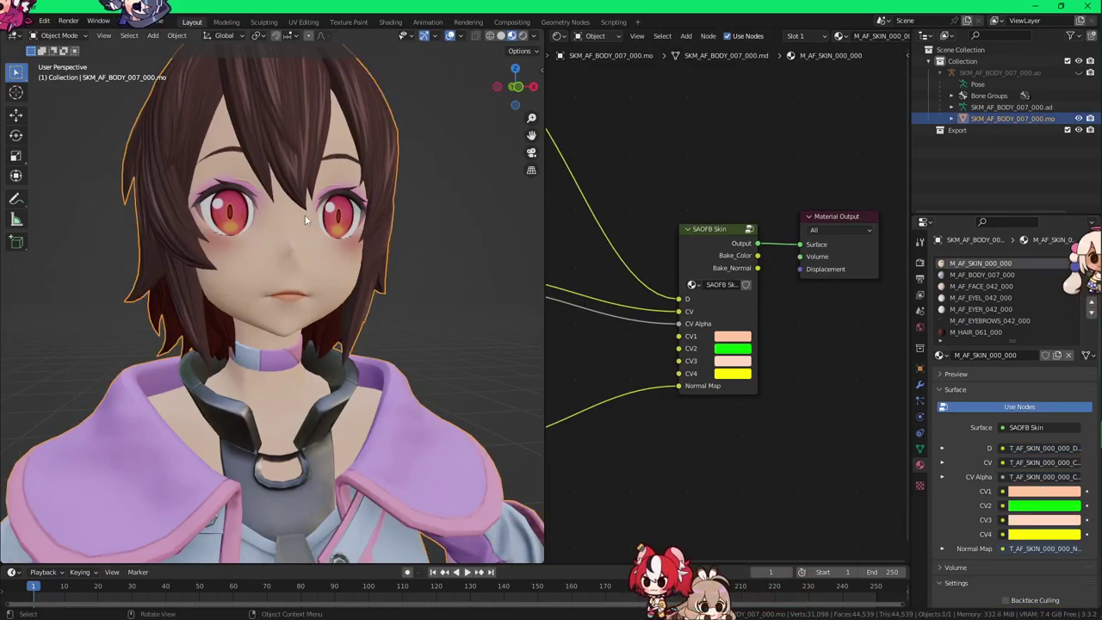
pyautogui.moveTo(699, 188); pyautogui.dragTo(870, 284, button='middle')
pyautogui.scroll(-1, 642, 238)
pyautogui.click(589, 182)
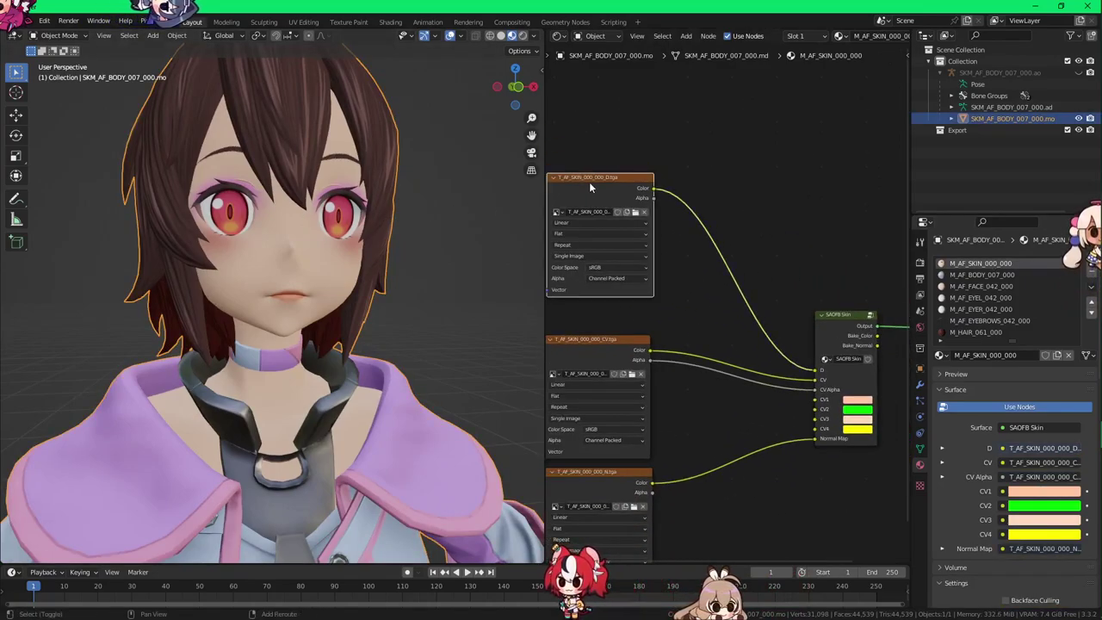
pyautogui.hotkey('shift', 'd')
pyautogui.click(803, 142)
pyautogui.click(850, 171)
pyautogui.moveTo(853, 168); pyautogui.dragTo(741, 209, button='middle')
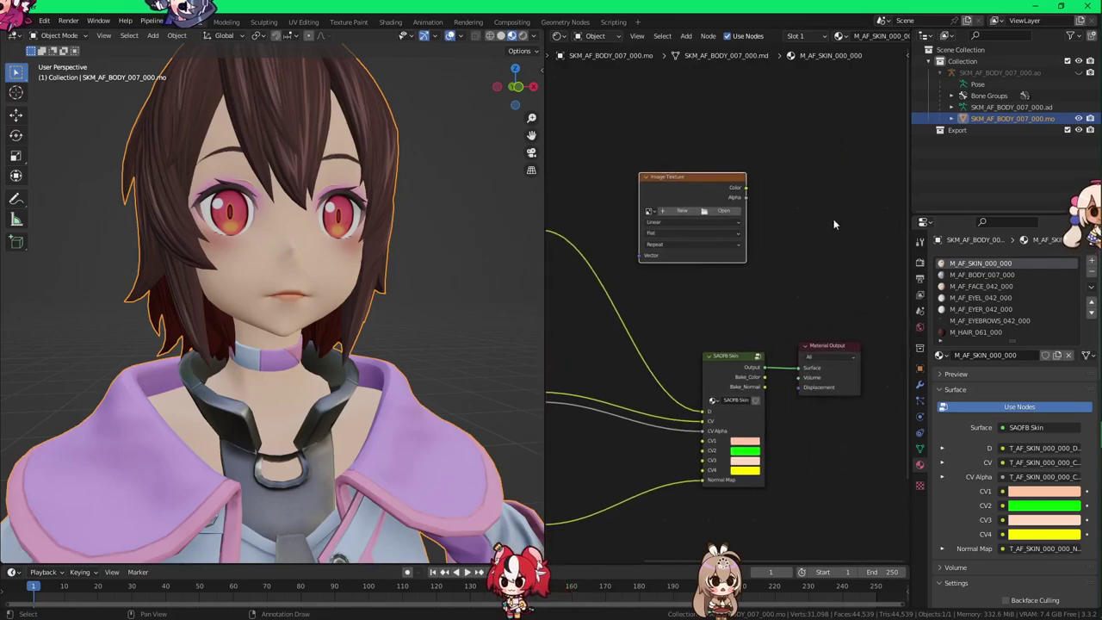
# Step: In M_AF_BODY_007_000, duplicate the diffuse texture node, place it above the SAOFB Body node and clear its image
pyautogui.click(961, 274)
pyautogui.scroll(-2, 751, 295)
pyautogui.moveTo(705, 280); pyautogui.dragTo(805, 285, button='middle')
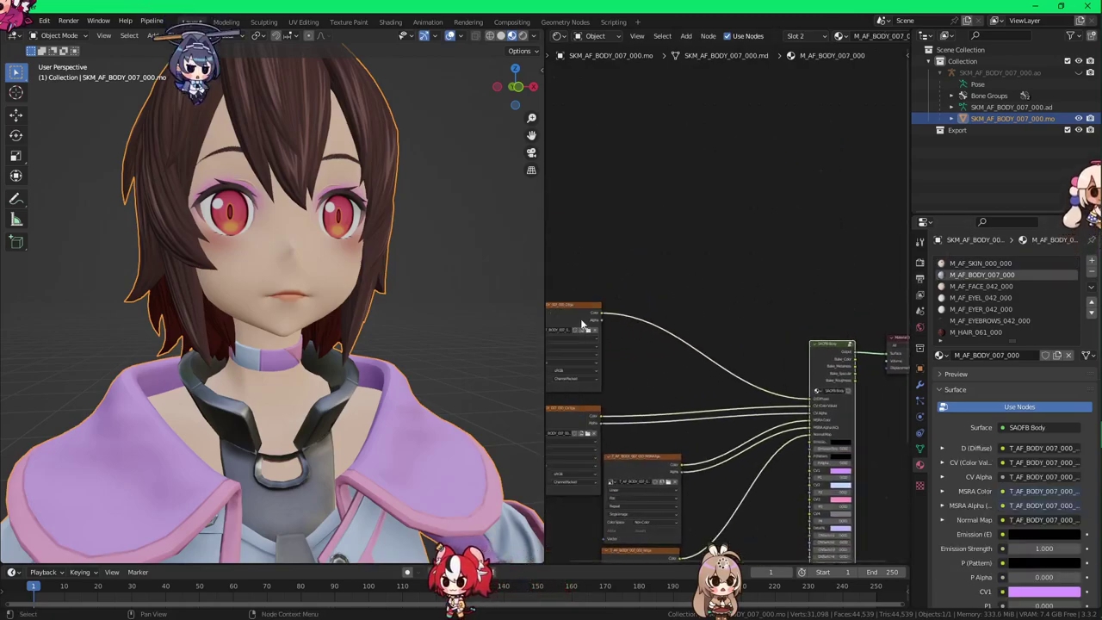
pyautogui.click(583, 322)
pyautogui.hotkey('shift', 'd')
pyautogui.click(801, 231)
pyautogui.click(812, 241)
pyautogui.scroll(4, 812, 243)
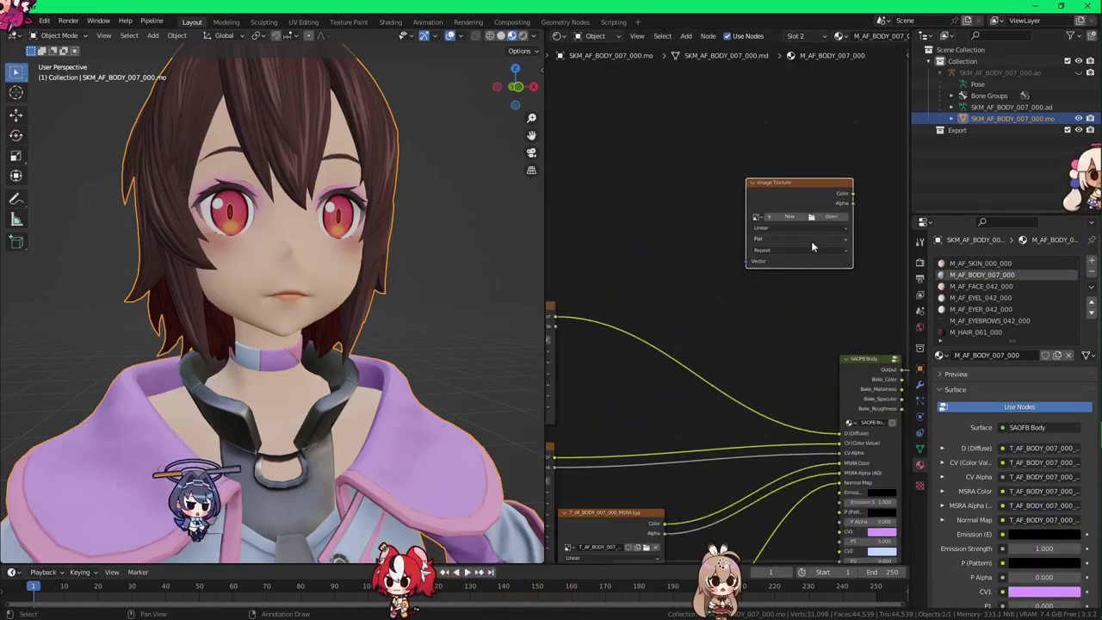
# Step: In M_AF_FACE_042_000, duplicate the diffuse texture node, place it above the SAOFB Face node and clear its image
pyautogui.moveTo(812, 243); pyautogui.dragTo(734, 271, button='middle')
pyautogui.click(958, 285)
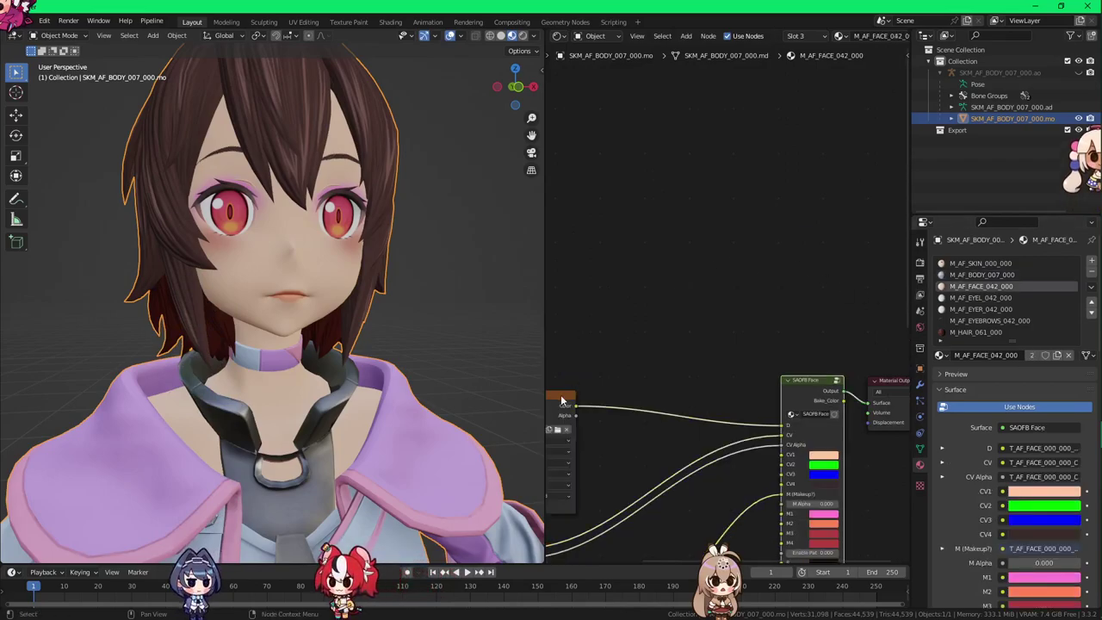
pyautogui.click(562, 399)
pyautogui.hotkey('shift', 'd')
pyautogui.click(756, 226)
pyautogui.click(761, 257)
pyautogui.moveTo(751, 233); pyautogui.dragTo(764, 228)
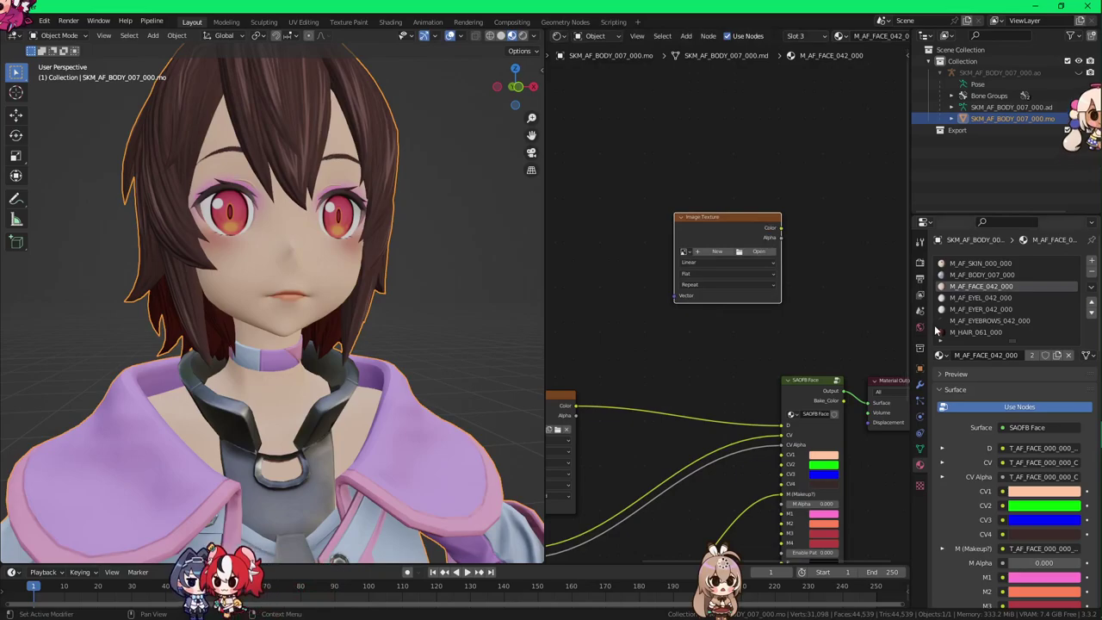
# Step: In M_AF_EYEL_042_000, duplicate the T_AF_EYEL_042_000_D texture node, place it above the SAOFB Eyes node and clear its image
pyautogui.click(980, 297)
pyautogui.hotkey('shift', 'd')
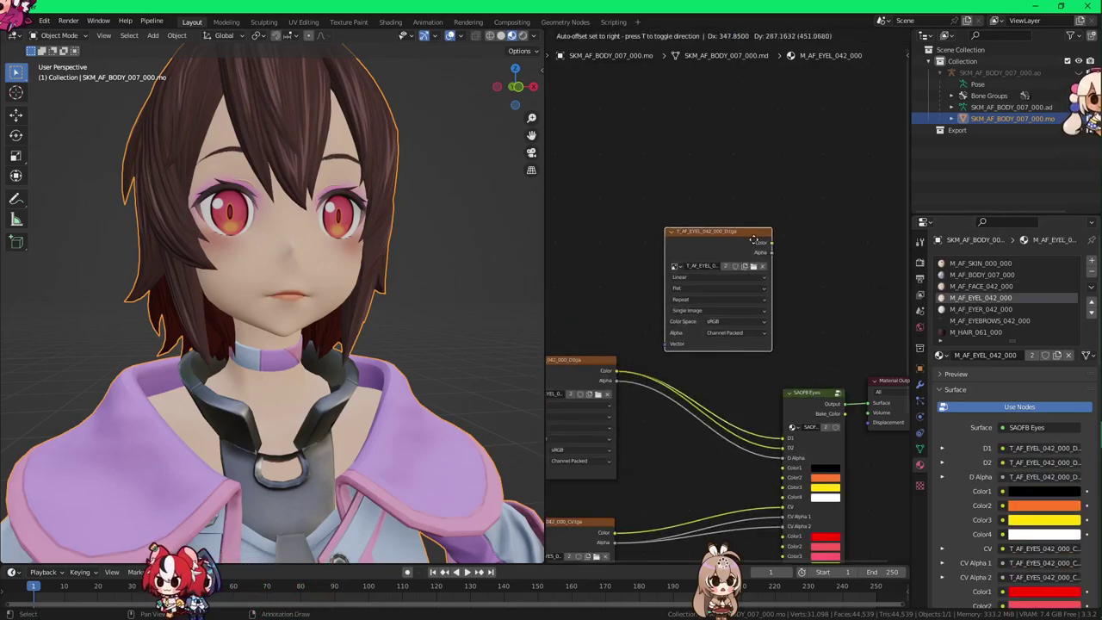
pyautogui.click(754, 240)
pyautogui.click(762, 266)
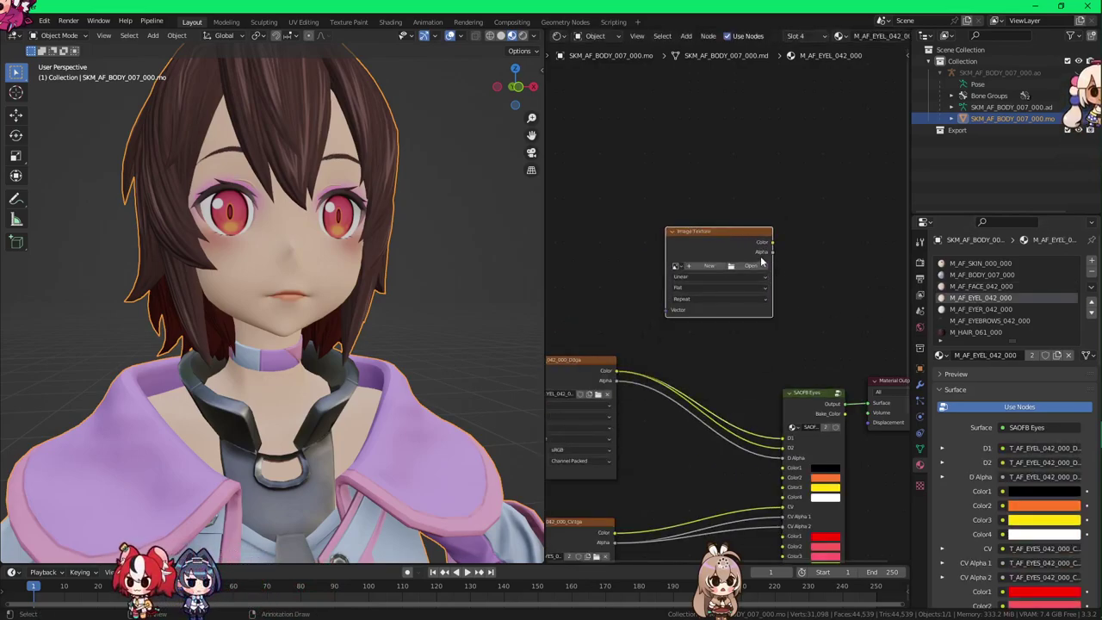
# Step: In M_AF_EYER_042_000, duplicate the diffuse texture node, place it above the SAOFB Eyes node and clear its image
pyautogui.click(980, 311)
pyautogui.click(564, 391)
pyautogui.hotkey('shift', 'd')
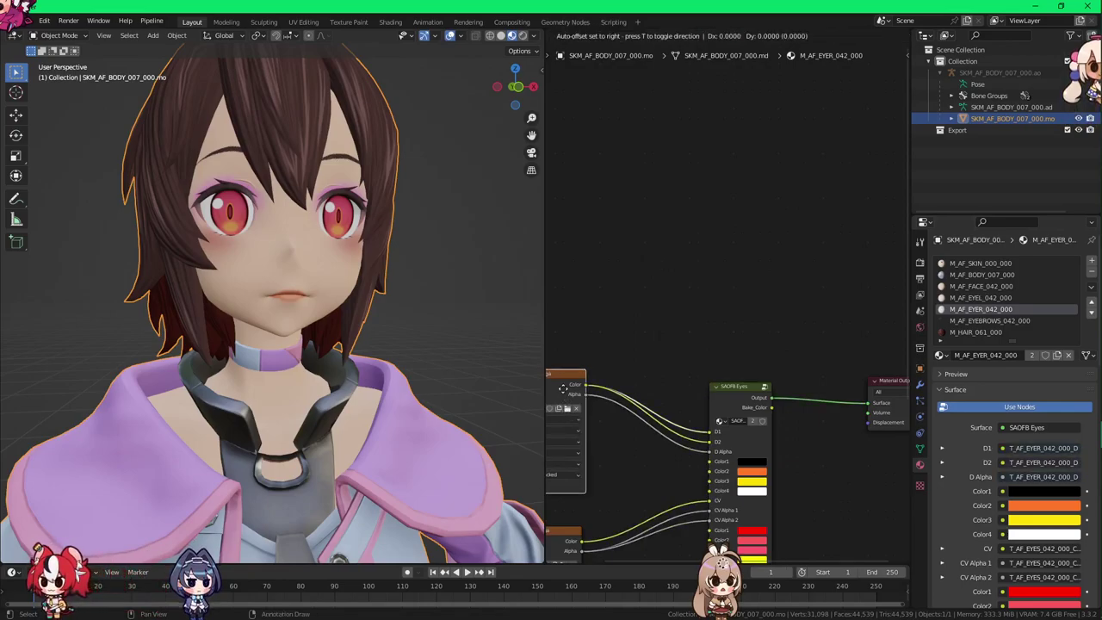
pyautogui.click(788, 272)
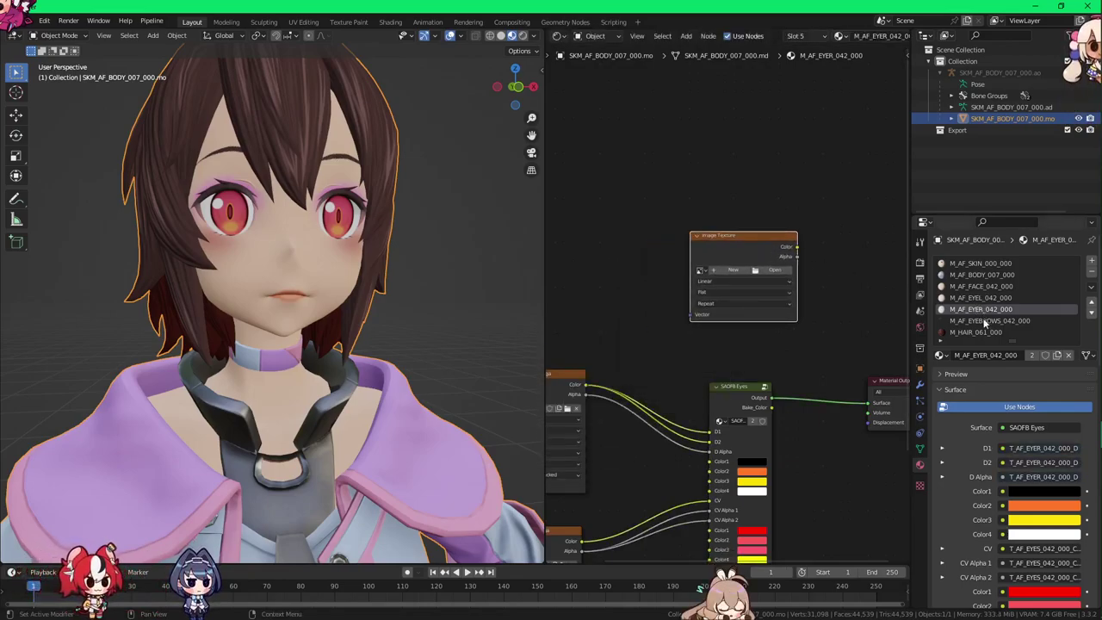
# Step: In M_AF_EYEBROWS_042_000, duplicate the eyebrow diffuse texture node, place it above the SAOFB Eyebrows node and clear its image
pyautogui.click(985, 322)
pyautogui.click(595, 404)
pyautogui.hotkey('shift', 'd')
pyautogui.click(734, 254)
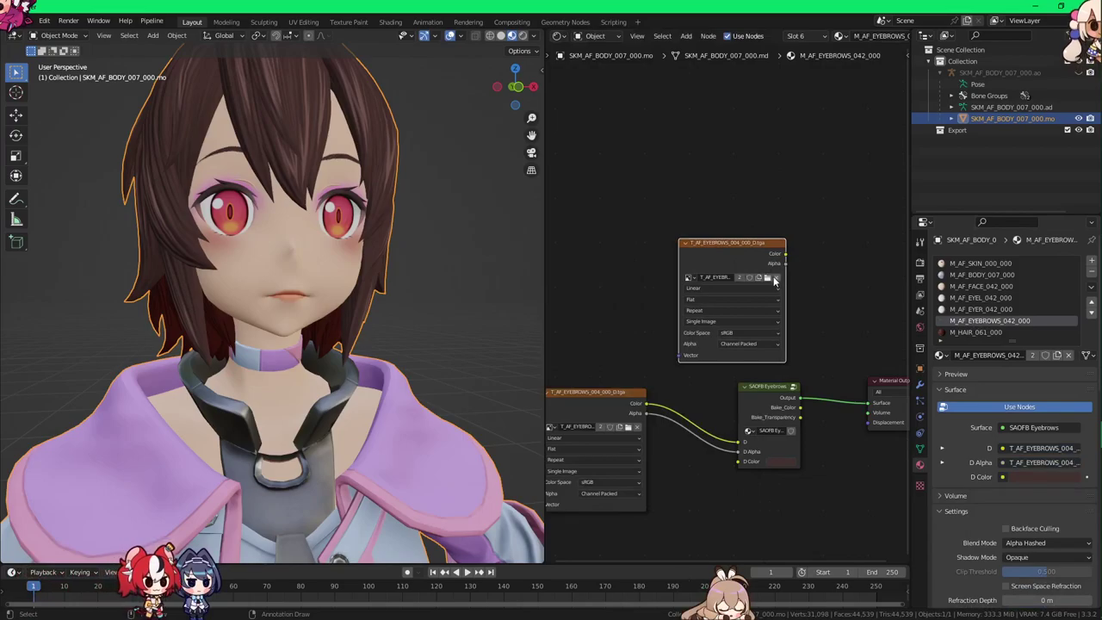
pyautogui.click(775, 278)
# Step: In M_HAIR_061_000, duplicate the T_AF_HAIR_061_000_D texture node, place it above the SAOFB Hair node and clear its image
pyautogui.click(977, 332)
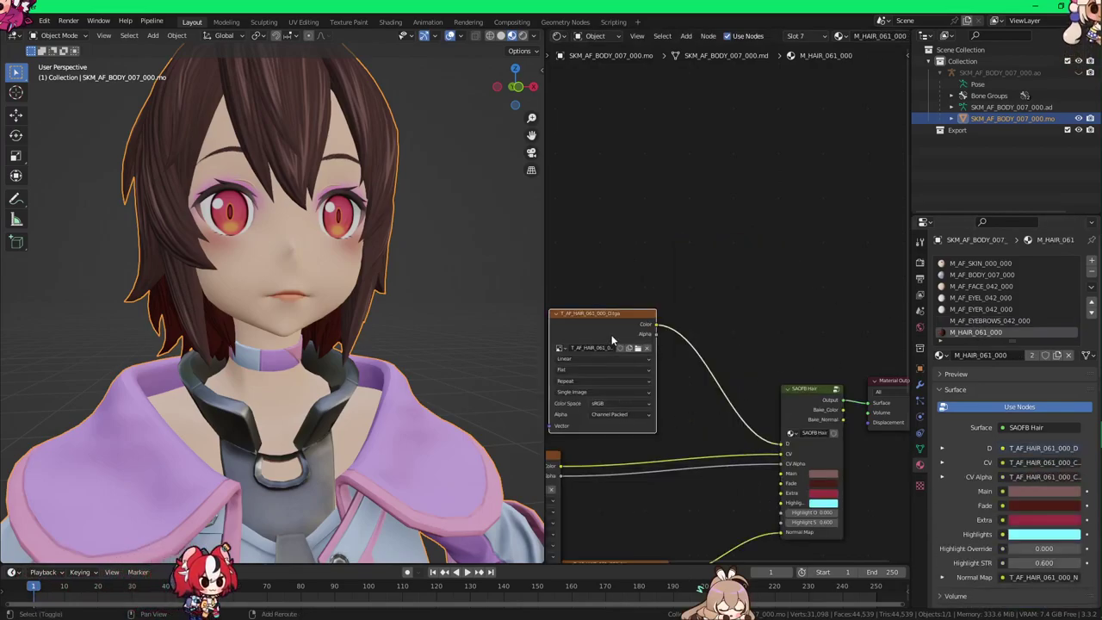
pyautogui.hotkey('shift', 'd')
pyautogui.click(758, 236)
pyautogui.click(783, 246)
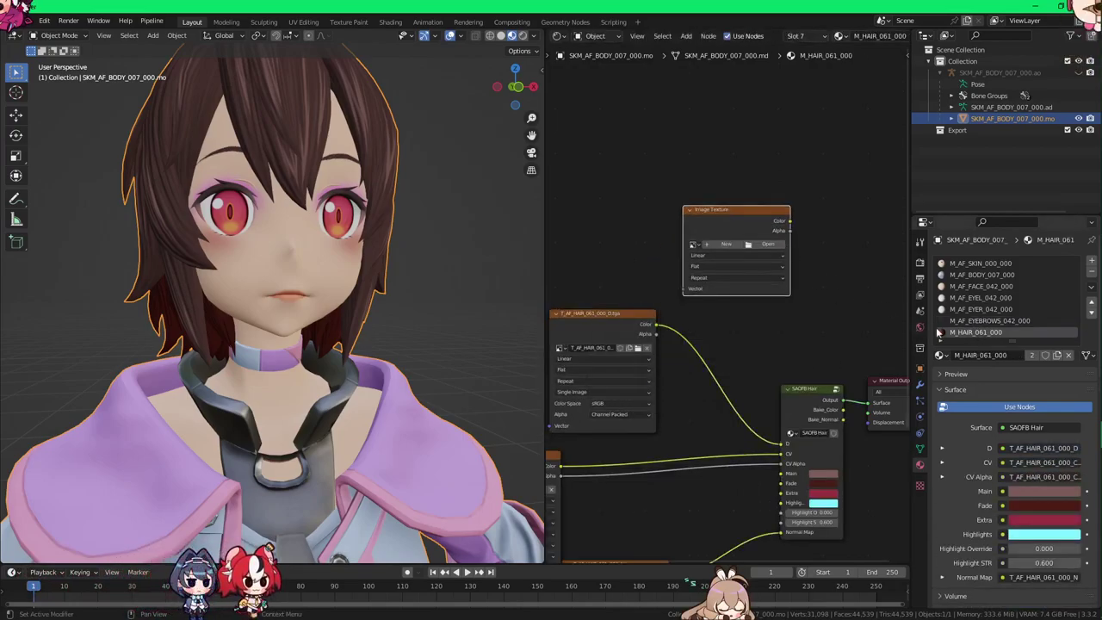
# Step: In M_AF_EYER_042_000, connect the SAOFB Eyes node's Bake_Color output to the Material Output's Surface
pyautogui.click(994, 321)
pyautogui.click(992, 308)
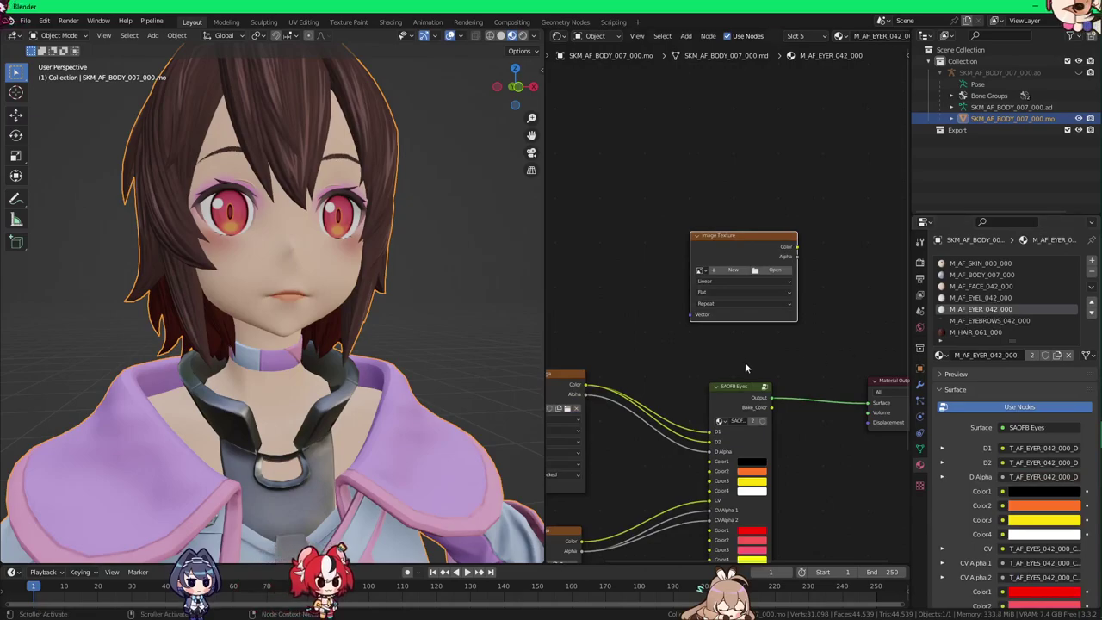
pyautogui.scroll(3, 746, 364)
pyautogui.moveTo(740, 362); pyautogui.dragTo(679, 304, button='middle')
pyautogui.moveTo(720, 360); pyautogui.dragTo(842, 355)
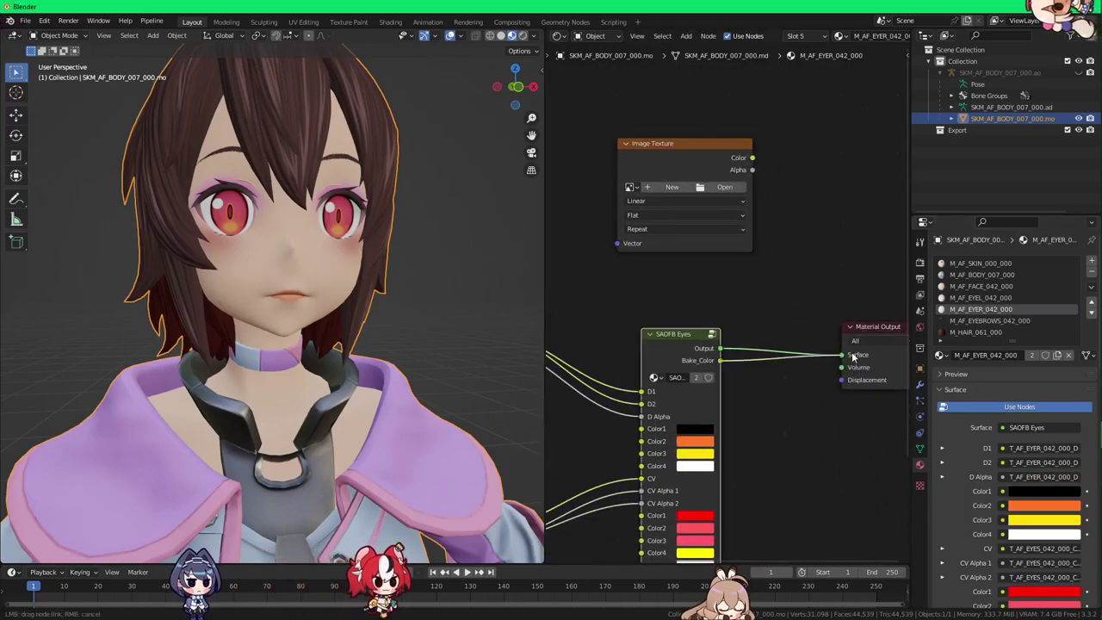
pyautogui.scroll(1, 366, 282)
pyautogui.moveTo(366, 281); pyautogui.dragTo(415, 307, button='middle')
# Step: Show the node properties of the T_AF_EYER_042_000_D texture to check its resolution
pyautogui.click(671, 189)
pyautogui.moveTo(671, 292); pyautogui.dragTo(862, 262, button='middle')
pyautogui.press('n')
pyautogui.moveTo(692, 296); pyautogui.dragTo(786, 299, button='middle')
pyautogui.click(637, 305)
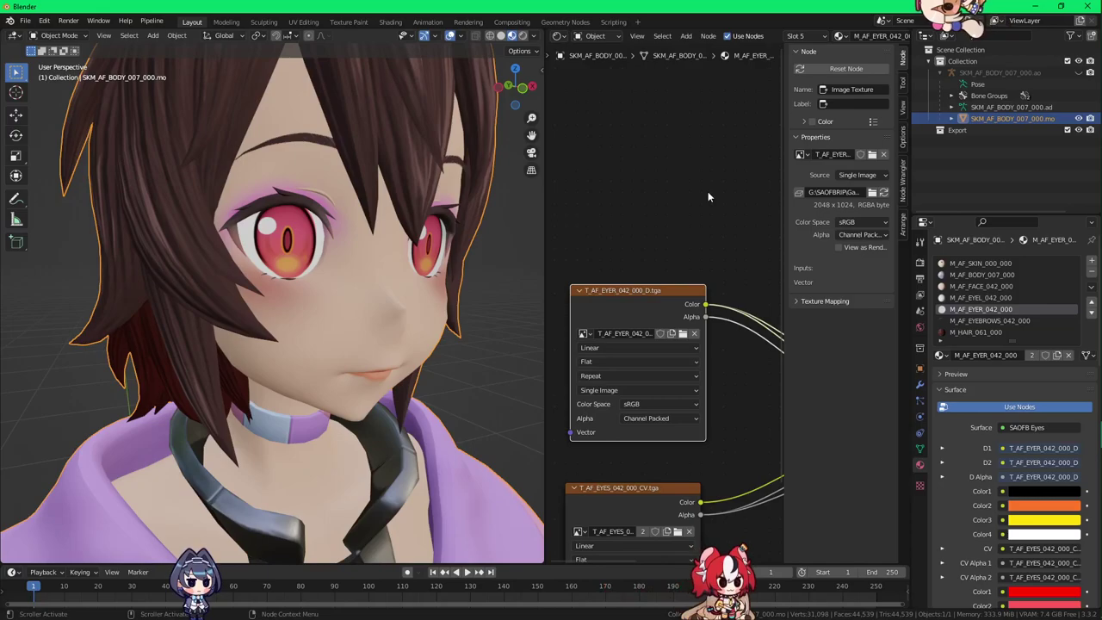
# Step: Create a new blank image named EyeRBake at 2048 x 1024 px in the empty Image Texture node
pyautogui.moveTo(708, 192); pyautogui.dragTo(584, 244, button='middle')
pyautogui.moveTo(731, 207); pyautogui.dragTo(648, 219, button='middle')
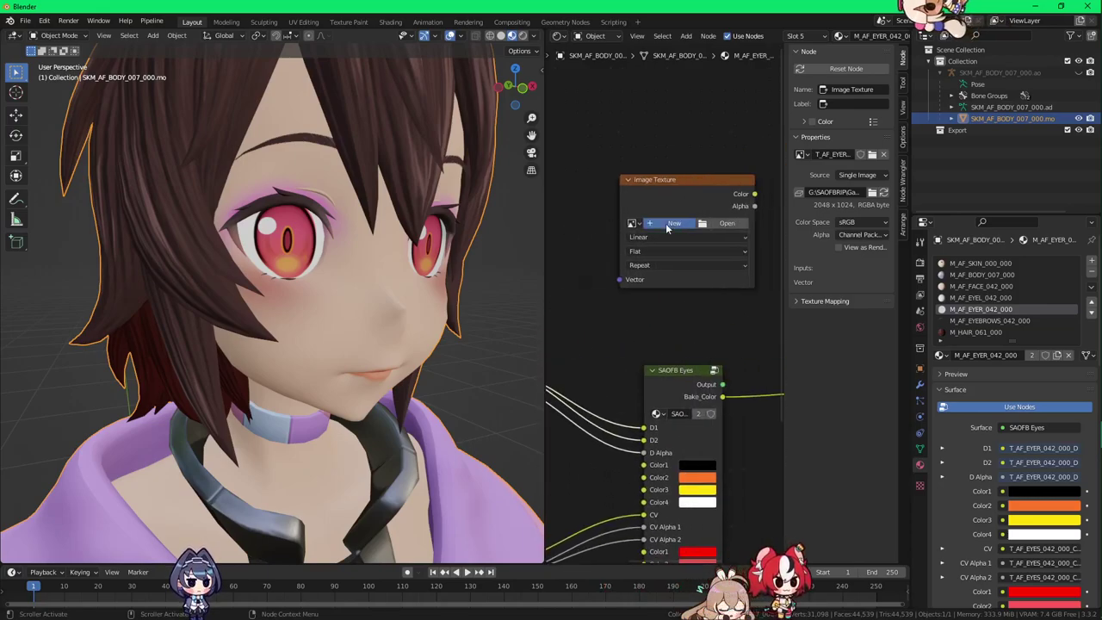
pyautogui.click(667, 227)
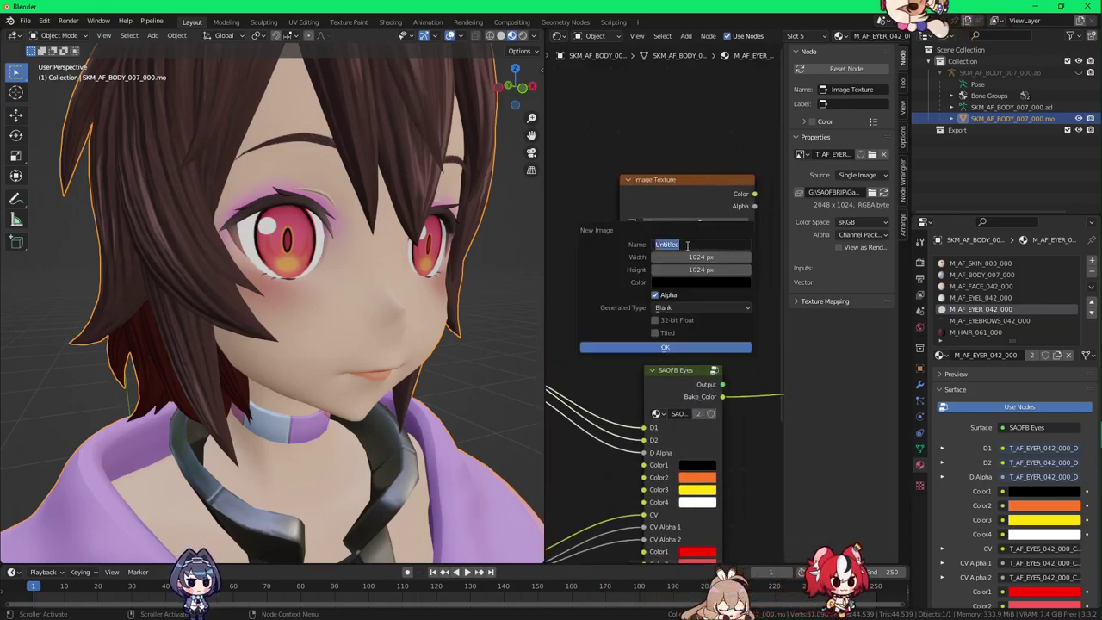
pyautogui.write('EyeR')
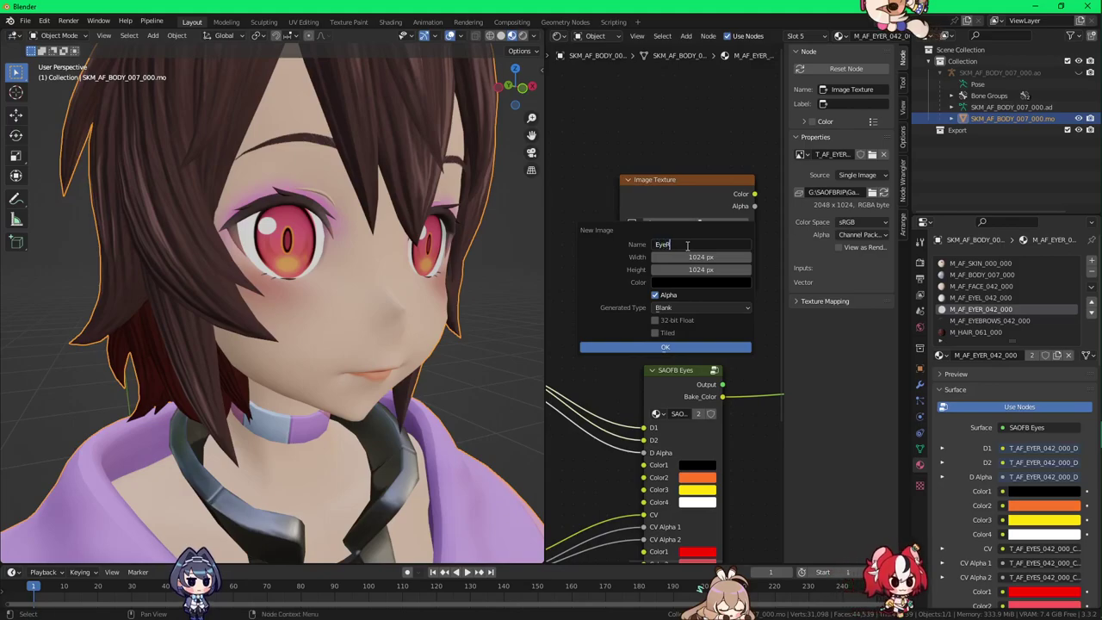
pyautogui.write('Bake')
pyautogui.press('Tab')
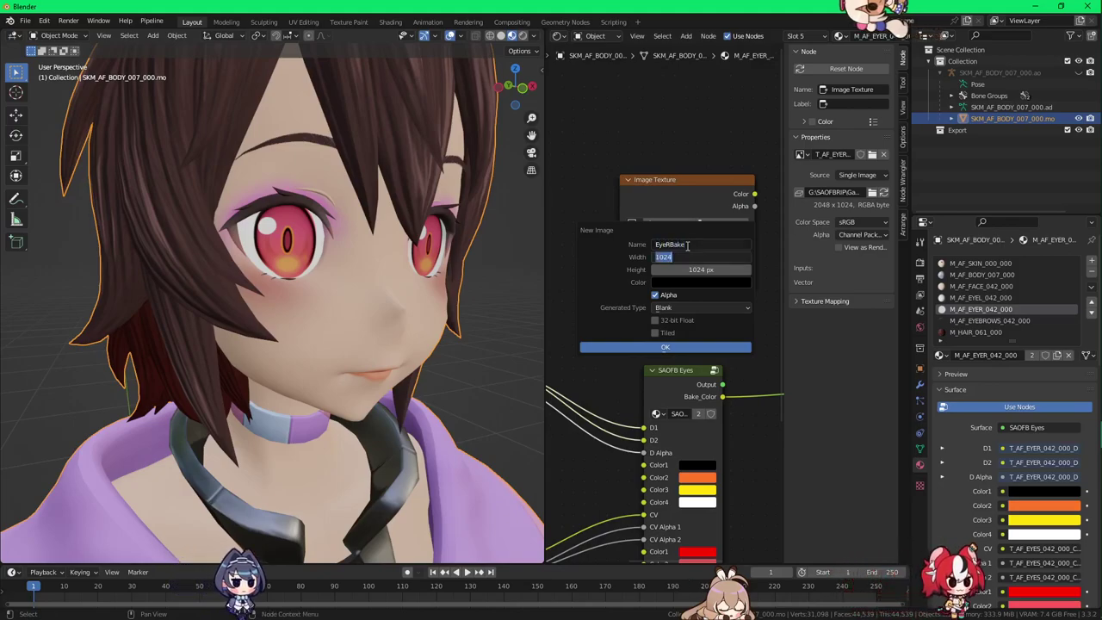
pyautogui.write('2048')
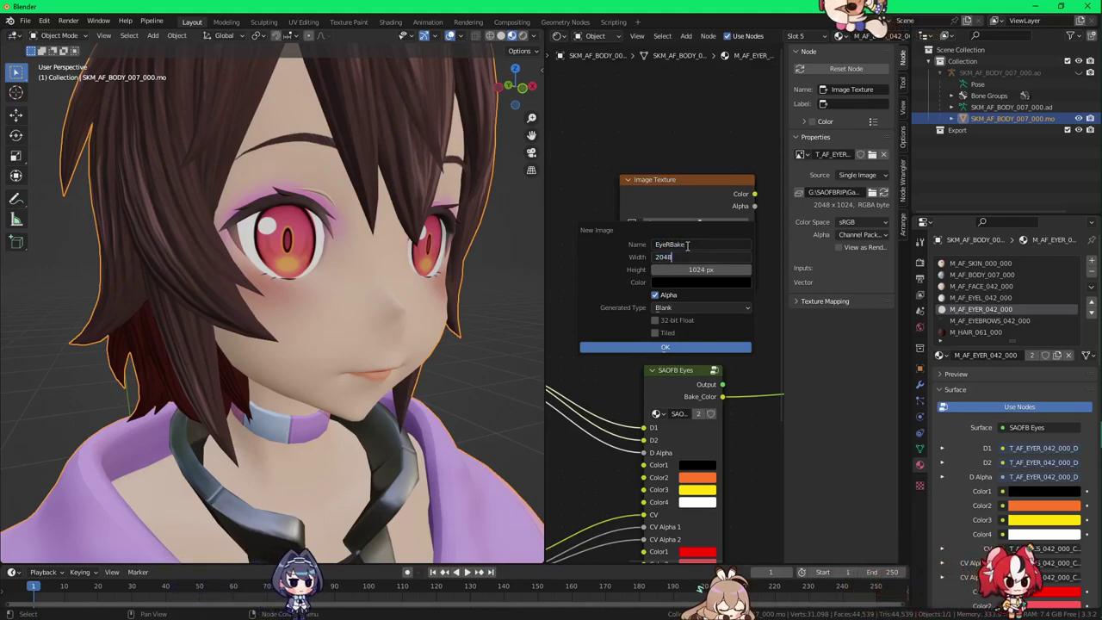
pyautogui.press('Return')
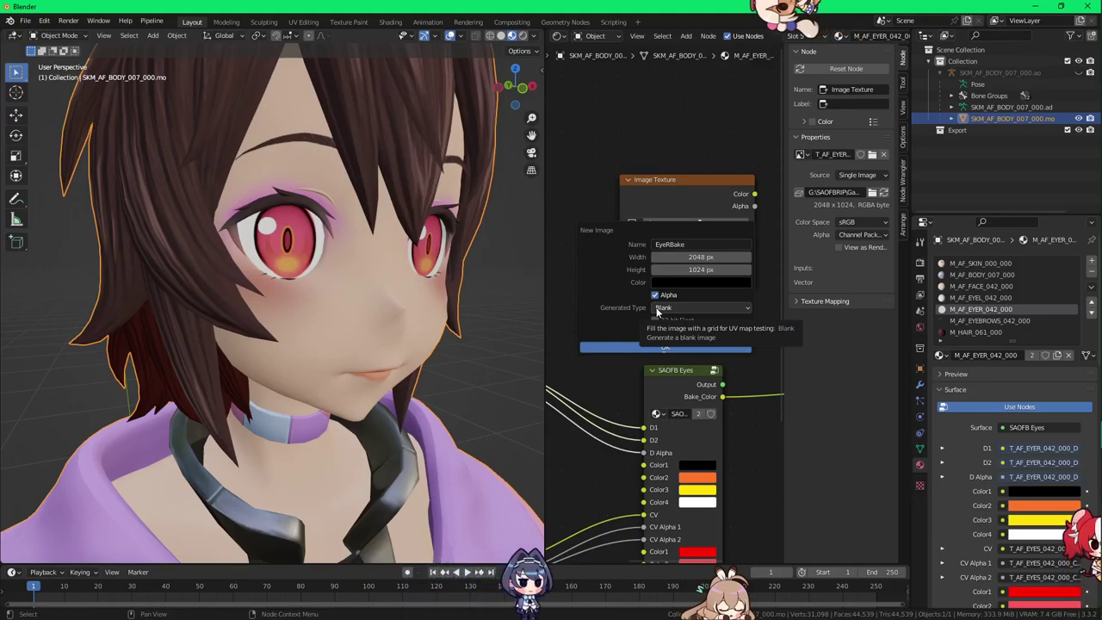
pyautogui.click(621, 348)
pyautogui.moveTo(683, 207); pyautogui.dragTo(651, 221, button='middle')
pyautogui.scroll(-2, 655, 233)
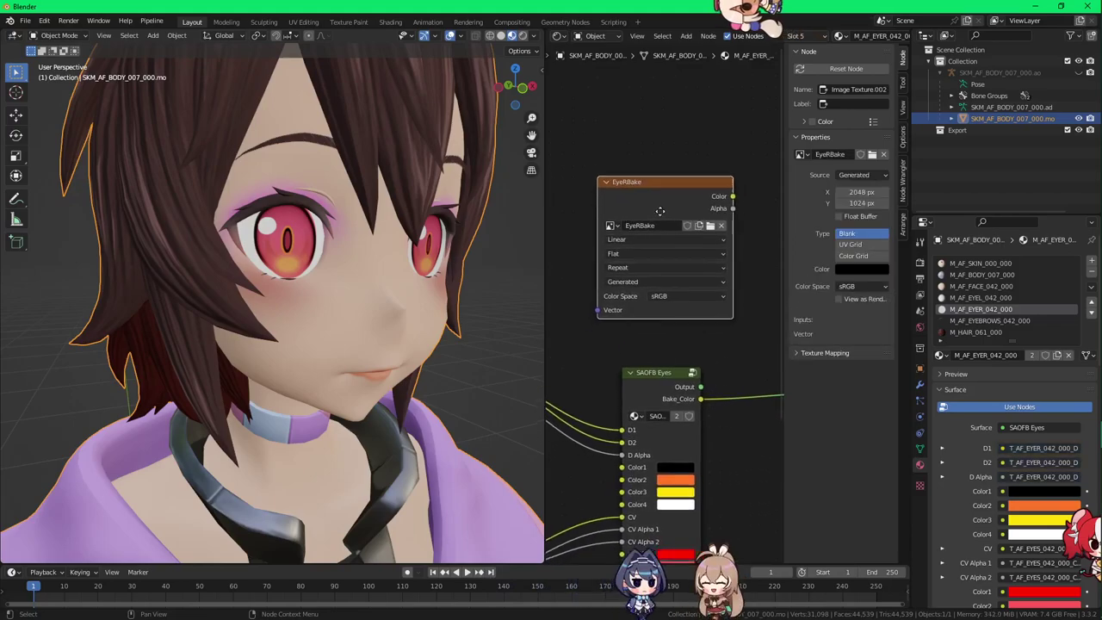
# Step: Switch the render engine to Cycles and set the render max samples to 1
pyautogui.click(920, 262)
pyautogui.click(1051, 260)
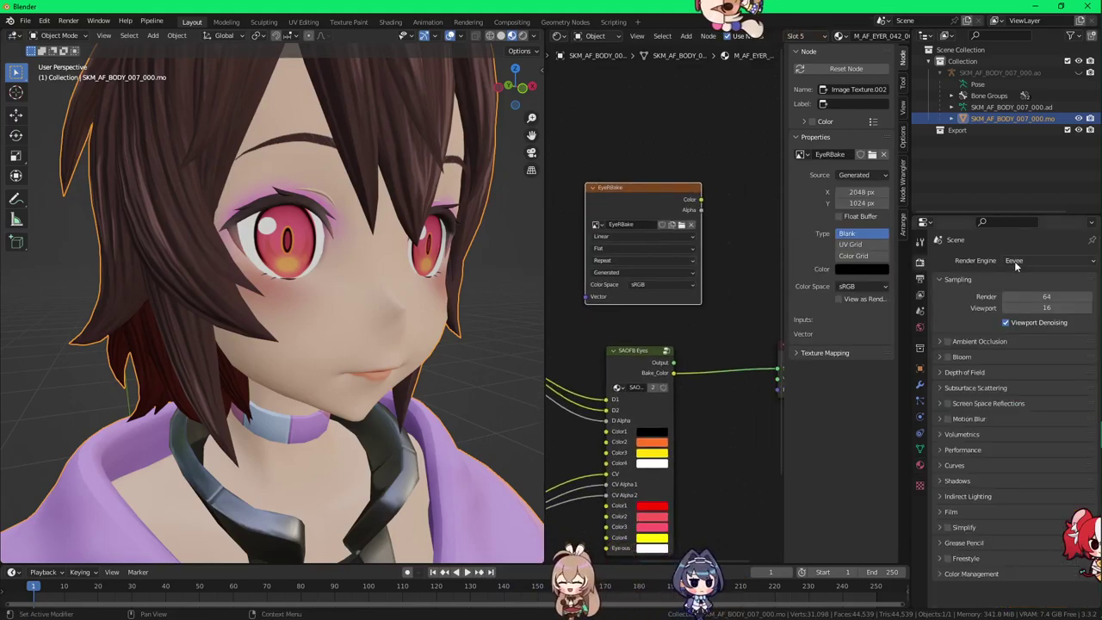
pyautogui.click(1025, 301)
pyautogui.scroll(-1, 641, 392)
pyautogui.scroll(2, 641, 386)
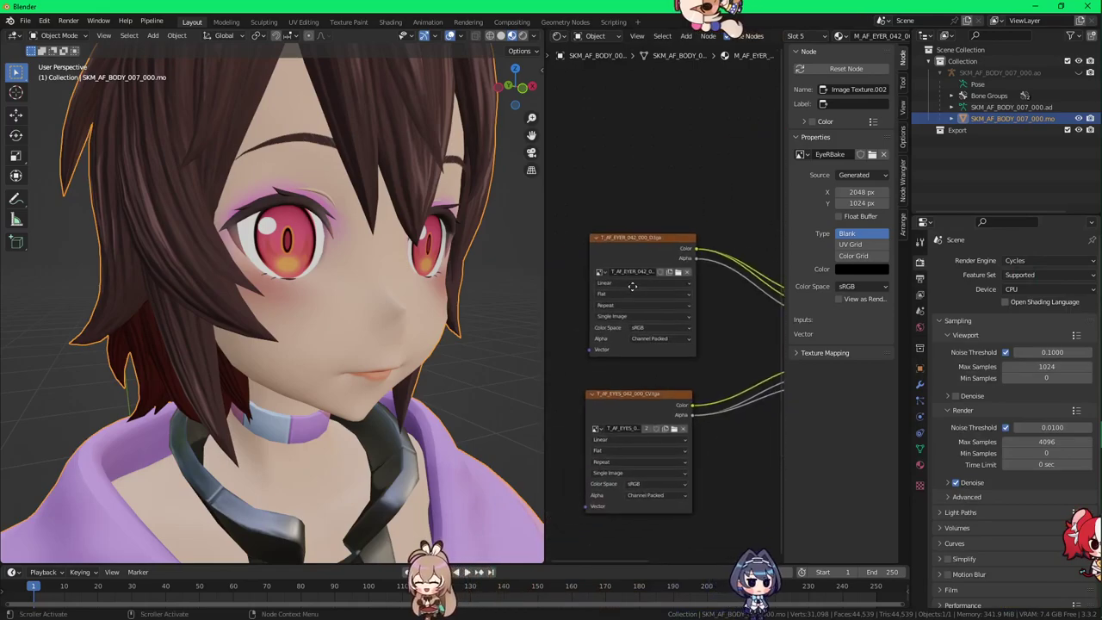
pyautogui.scroll(-2, 659, 372)
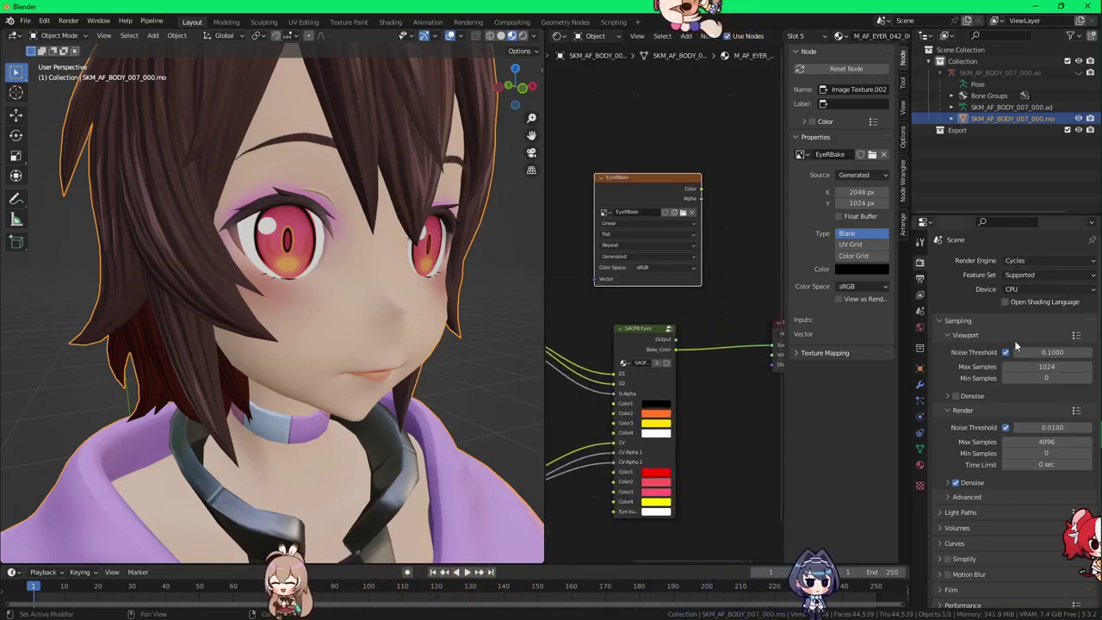
pyautogui.scroll(-3, 1050, 384)
pyautogui.click(1050, 377)
pyautogui.write('1')
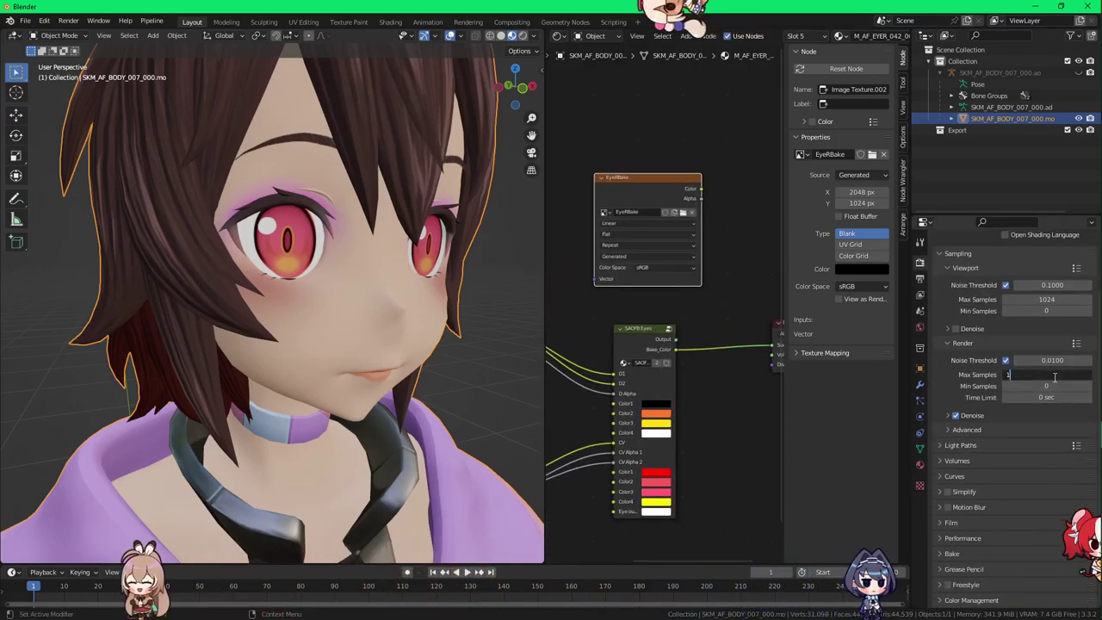
pyautogui.press('Return')
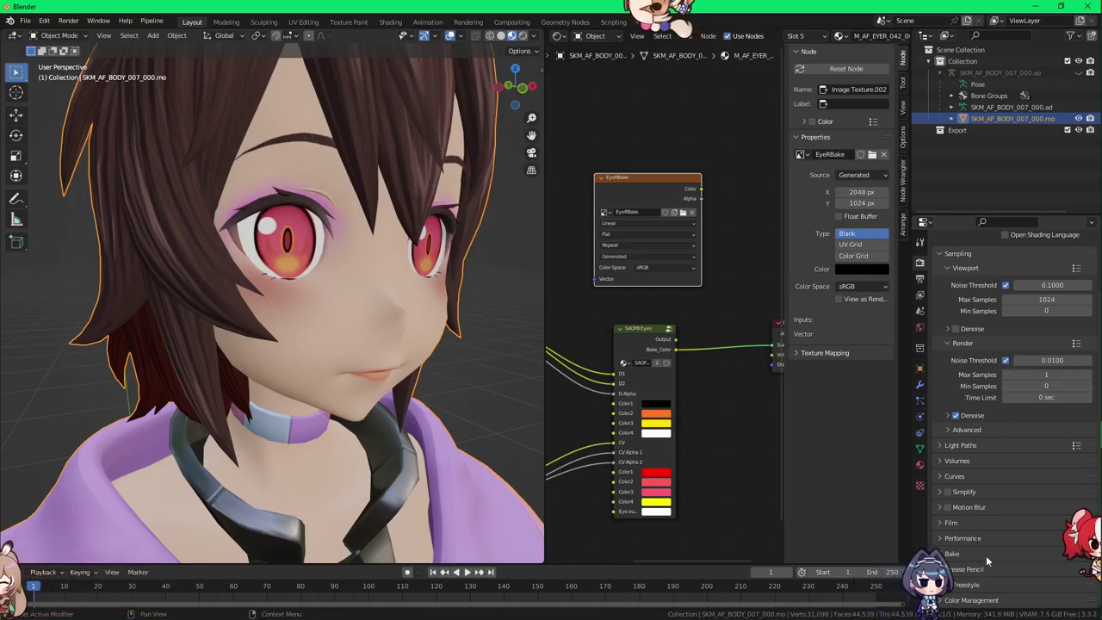
# Step: Set the bake type to Emit with a 5 px margin, and hide the node properties
pyautogui.scroll(-10, 965, 504)
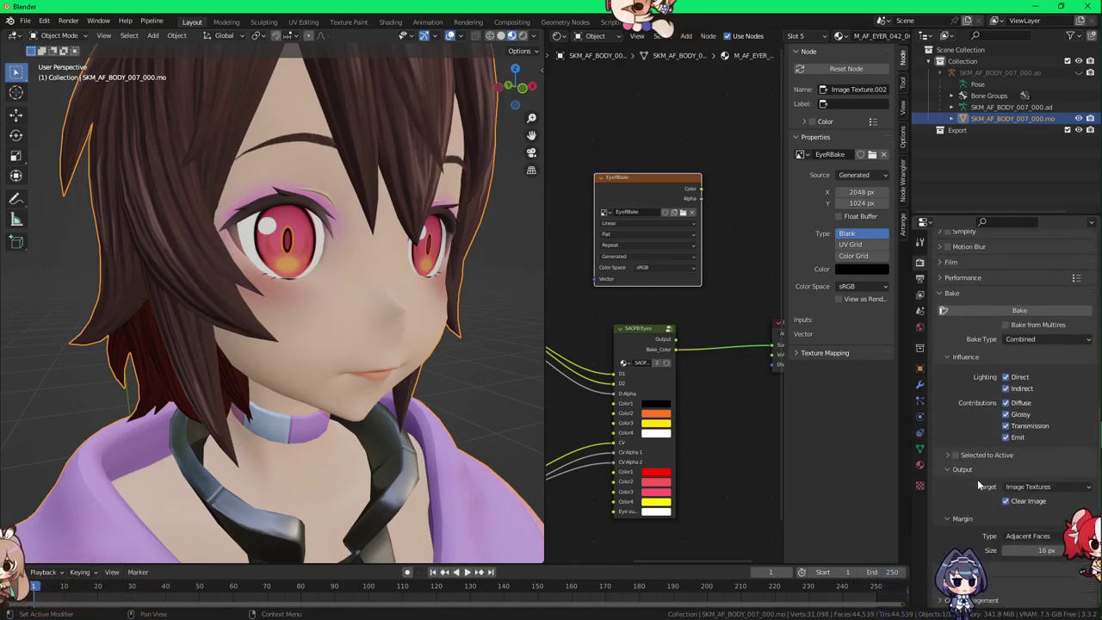
pyautogui.click(1013, 340)
pyautogui.click(1015, 440)
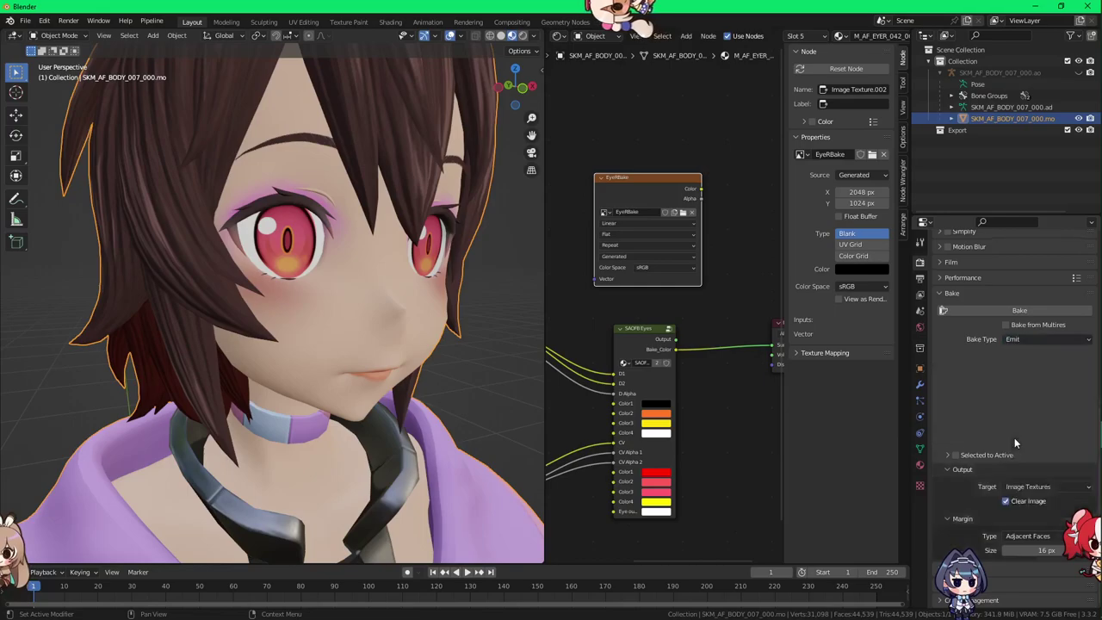
pyautogui.scroll(4, 999, 431)
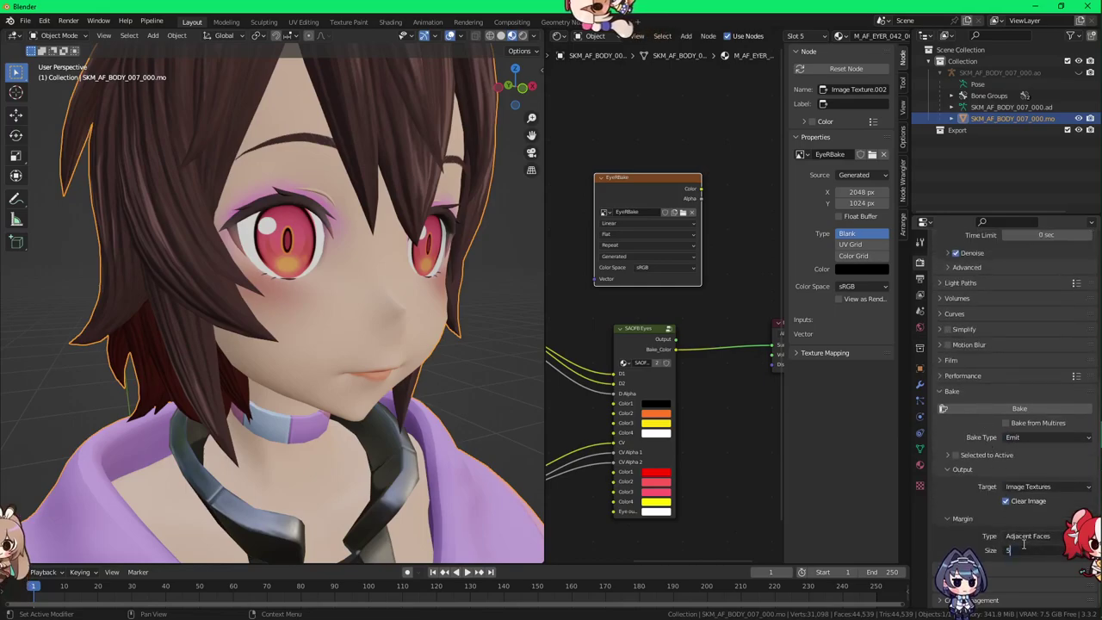
pyautogui.moveTo(721, 316); pyautogui.dragTo(711, 351, button='middle')
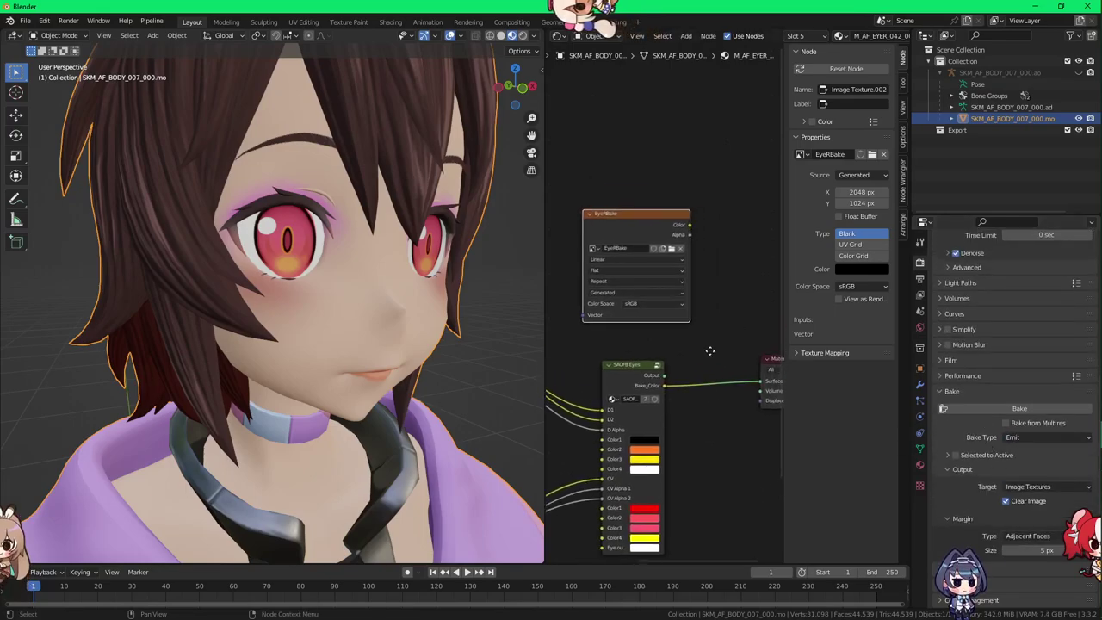
pyautogui.press('n')
pyautogui.moveTo(454, 269); pyautogui.dragTo(448, 257, button='middle')
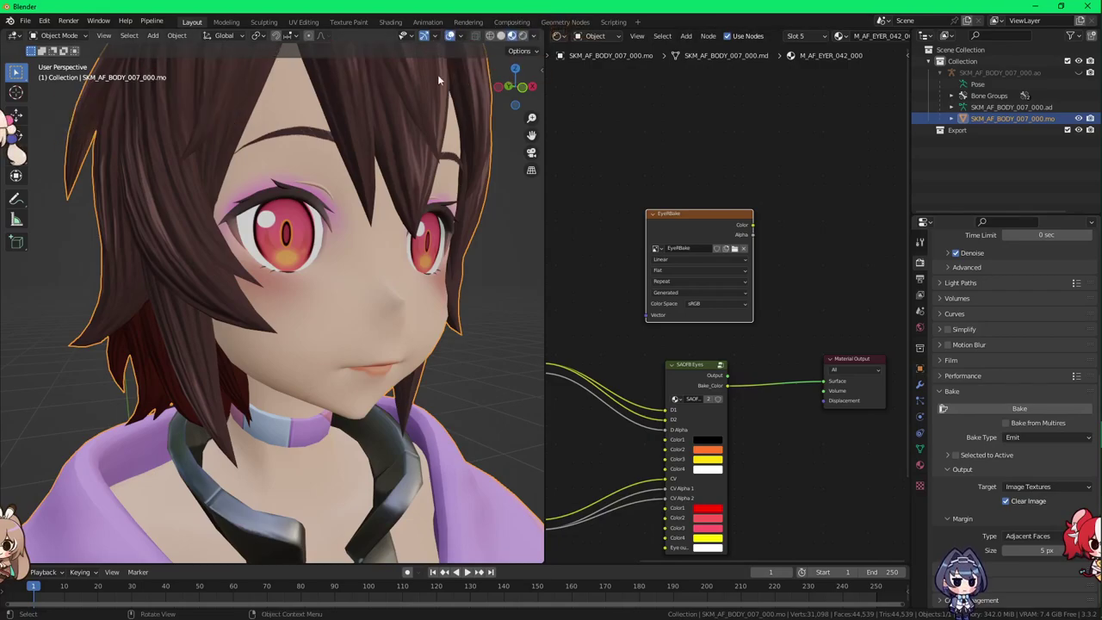
# Step: Split the 3D viewport in two and turn the new area into a UV Editor
pyautogui.moveTo(539, 32); pyautogui.dragTo(355, 51)
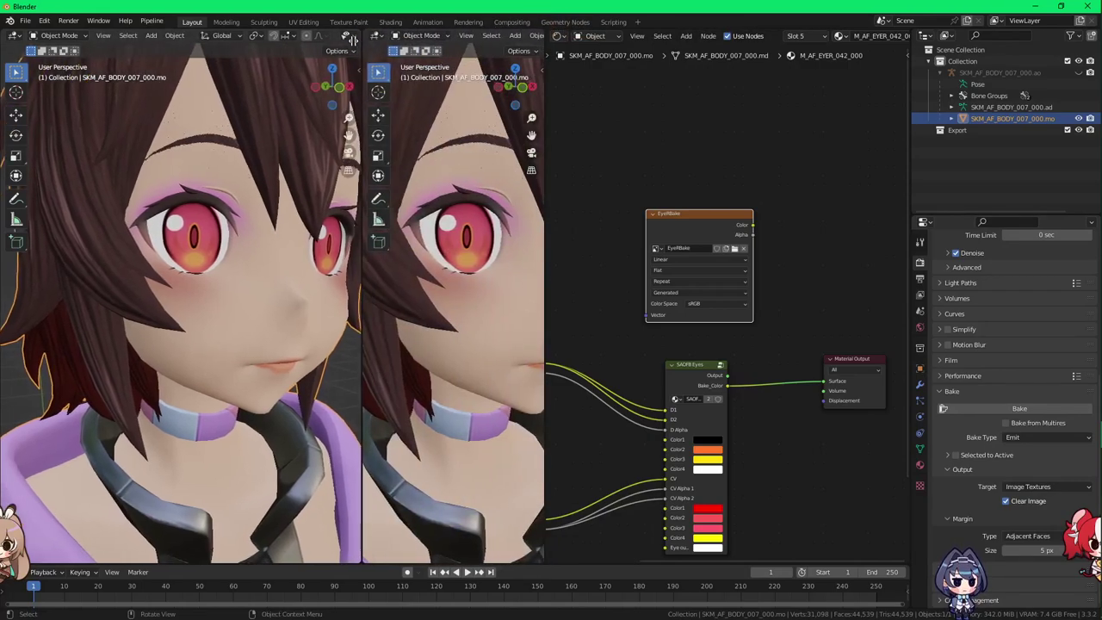
pyautogui.click(368, 36)
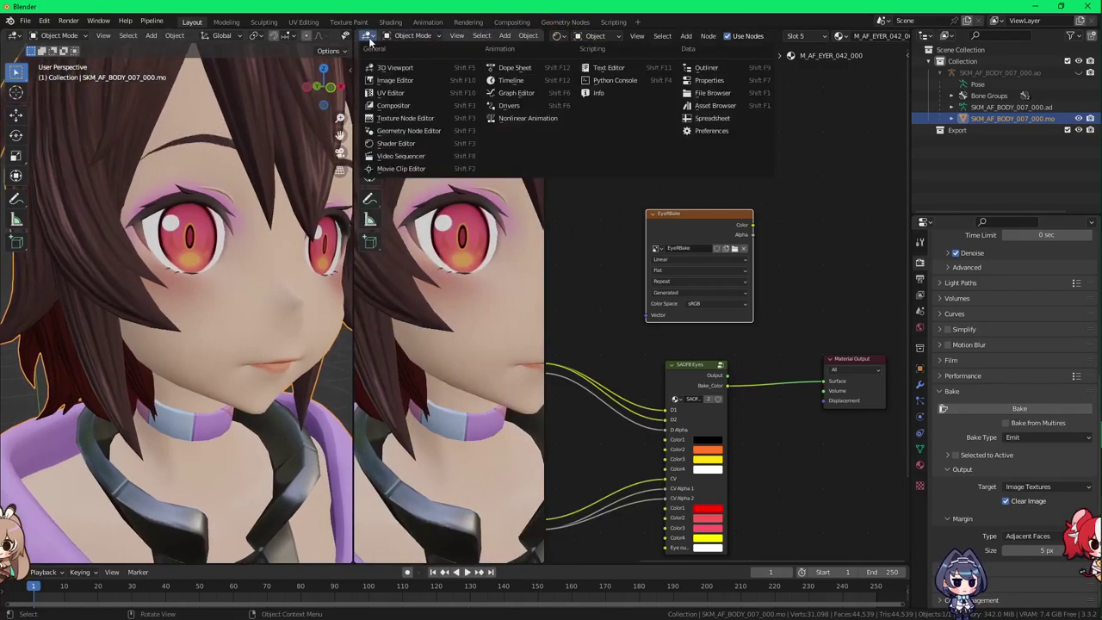
pyautogui.click(410, 93)
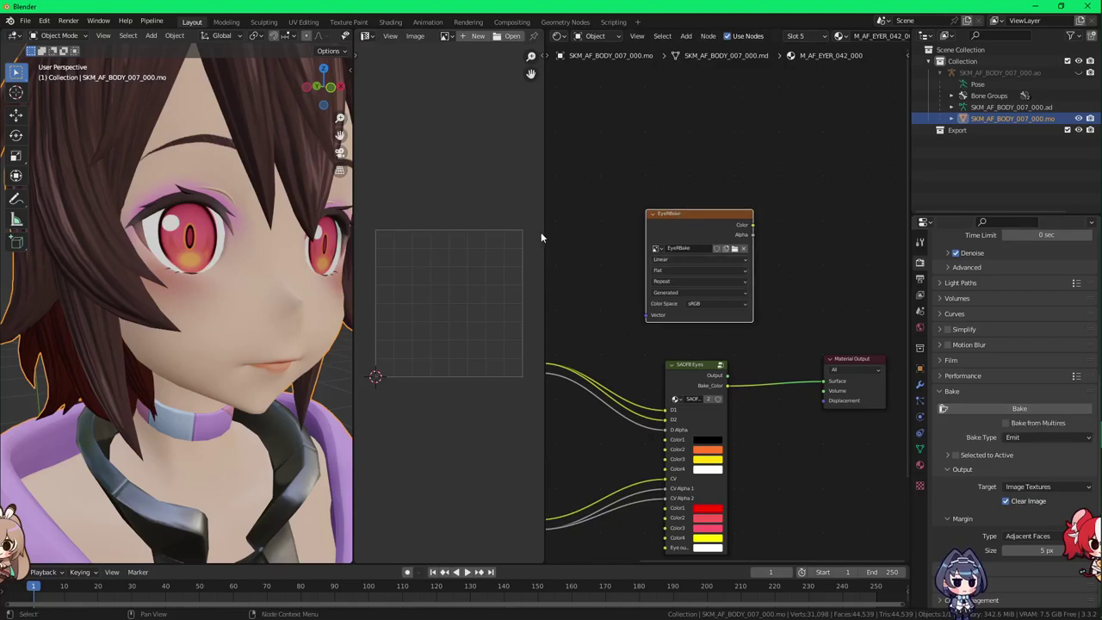
# Step: Bake the right eye's emission to the EyeRBake image and display that image in the UV Editor
pyautogui.click(962, 409)
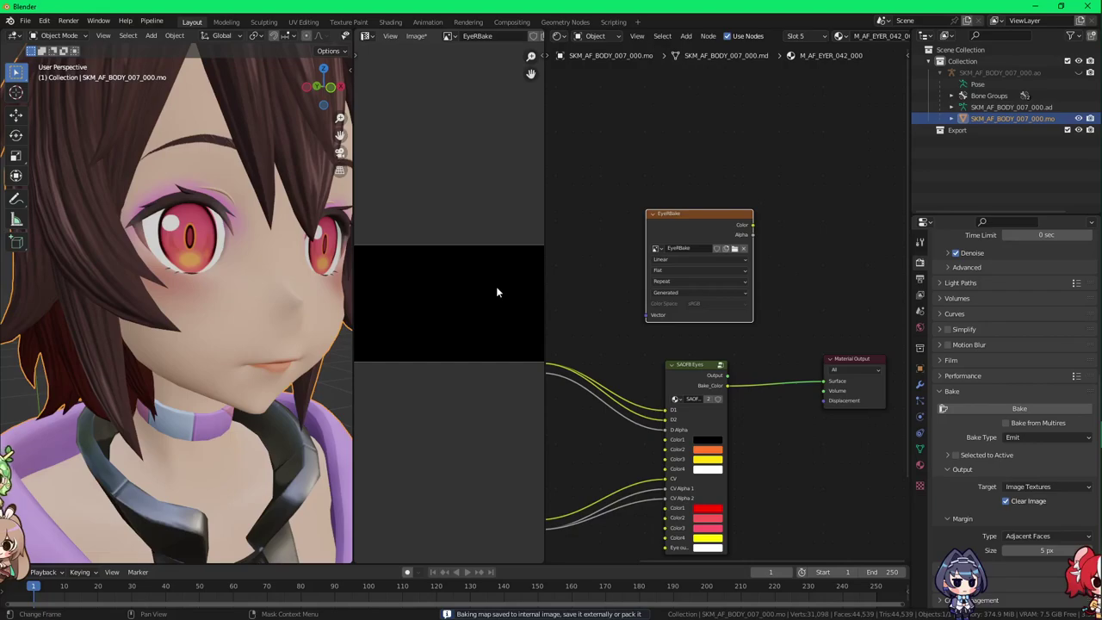
pyautogui.click(447, 36)
pyautogui.click(455, 54)
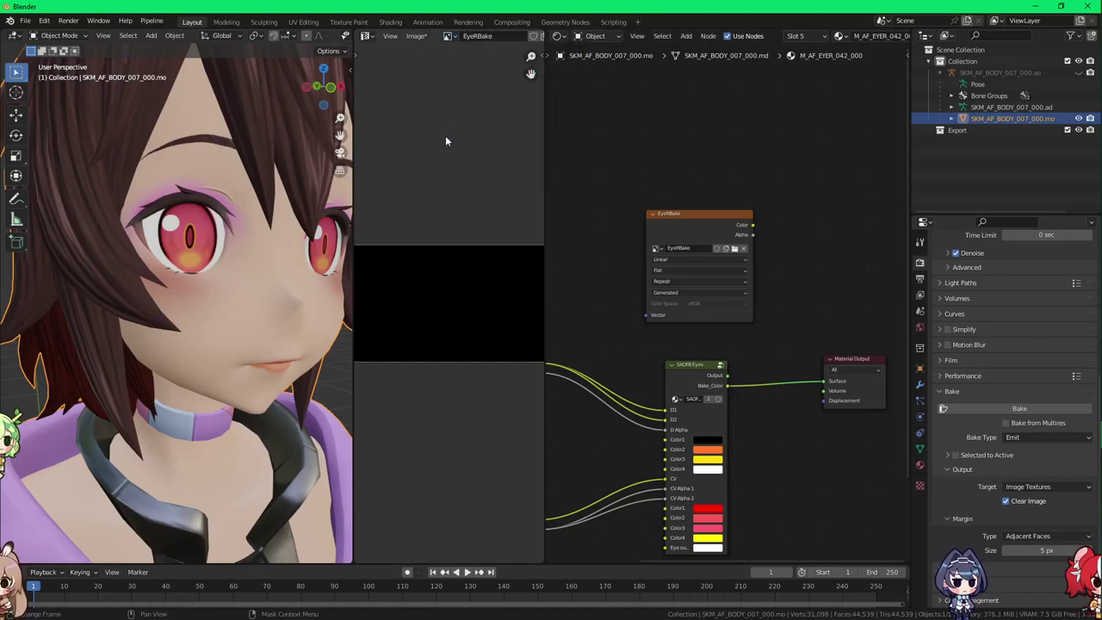
pyautogui.scroll(-1, 459, 270)
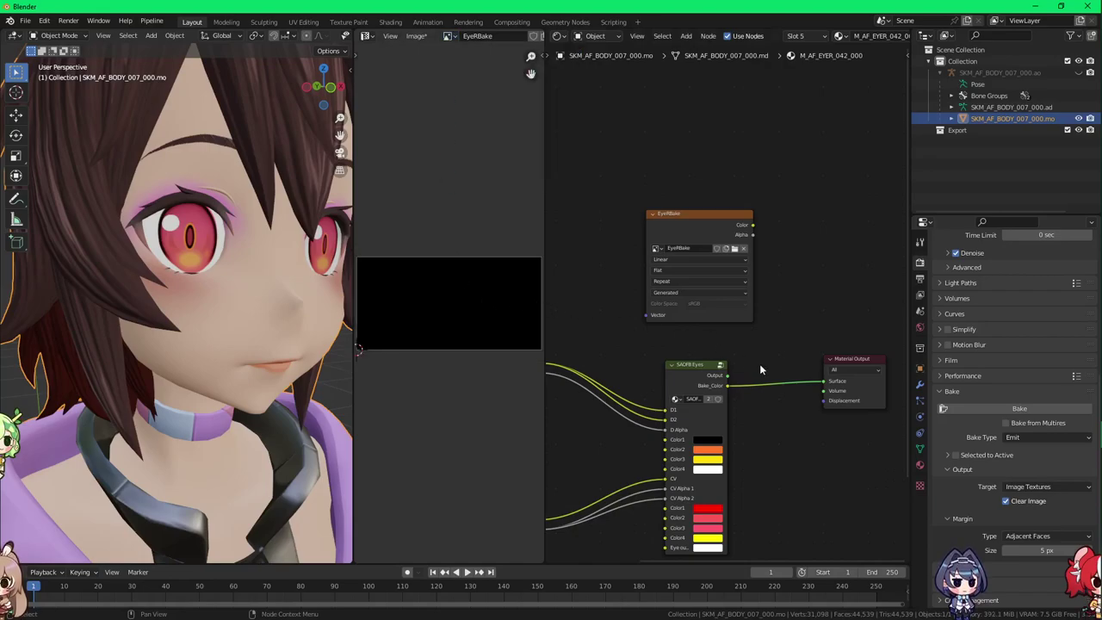
# Step: Preview the EyeRBake image on the right eye's surface, and reconnect the SAOFB Eyes Bake_Color output to the Material Output
pyautogui.moveTo(819, 351); pyautogui.dragTo(820, 323, button='middle')
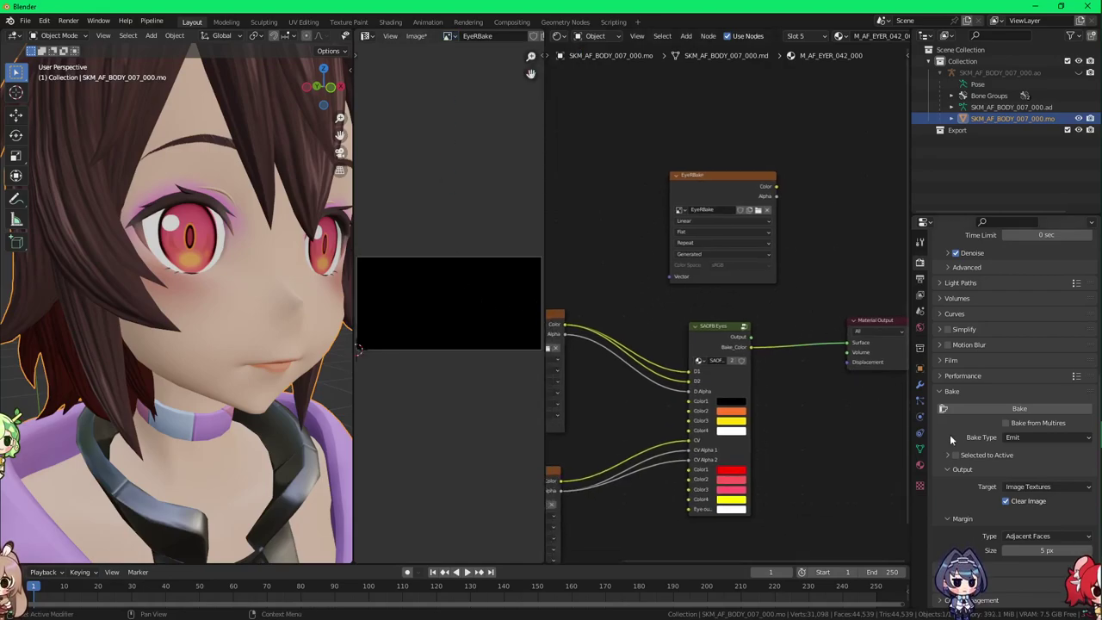
pyautogui.scroll(-1, 755, 358)
pyautogui.keyDown('ctrl'); pyautogui.keyDown('shift'); pyautogui.click(728, 342); pyautogui.keyUp('shift'); pyautogui.keyUp('ctrl')
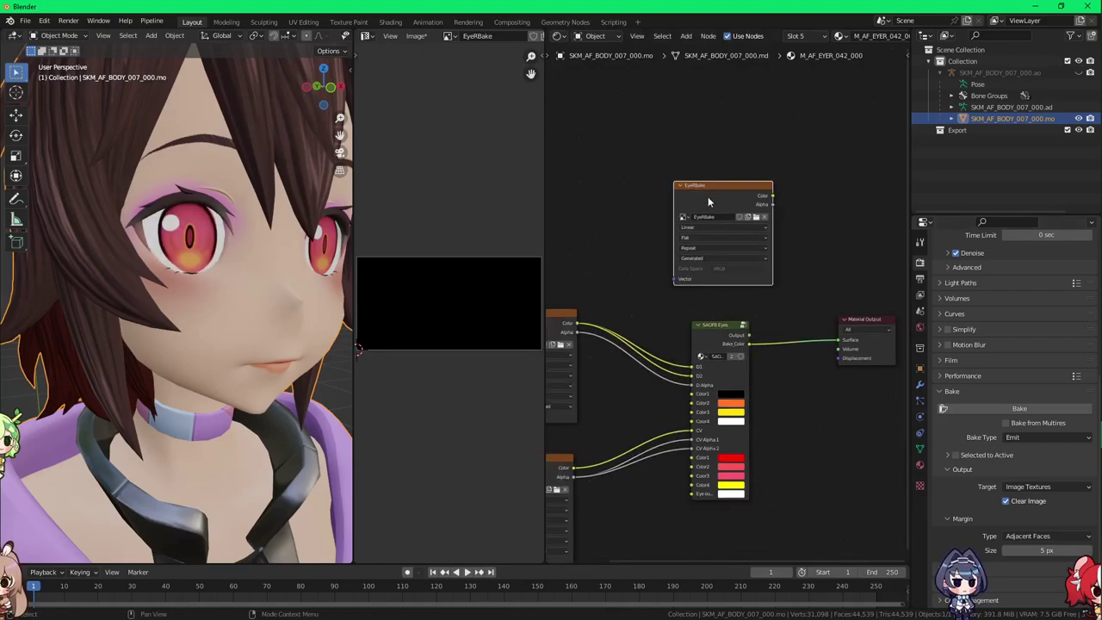
pyautogui.scroll(2, 708, 196)
pyautogui.keyDown('ctrl'); pyautogui.keyDown('shift'); pyautogui.click(744, 208); pyautogui.keyUp('shift'); pyautogui.keyUp('ctrl')
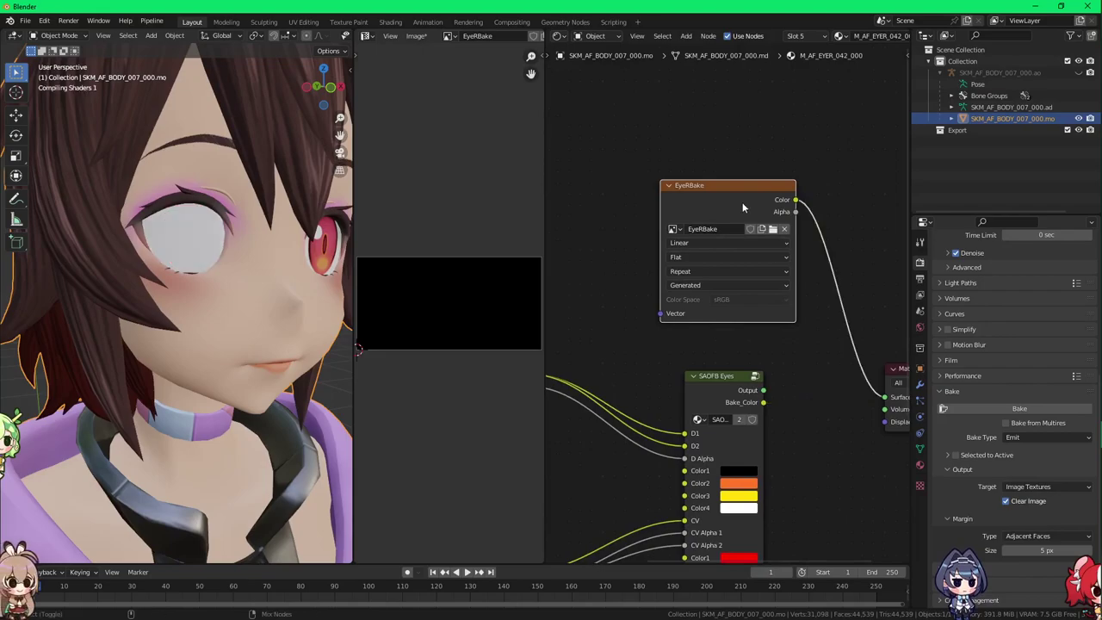
pyautogui.keyDown('ctrl'); pyautogui.keyDown('shift'); pyautogui.click(737, 389); pyautogui.keyUp('shift'); pyautogui.keyUp('ctrl')
pyautogui.keyDown('ctrl'); pyautogui.keyDown('shift'); pyautogui.click(724, 208); pyautogui.keyUp('shift'); pyautogui.keyUp('ctrl')
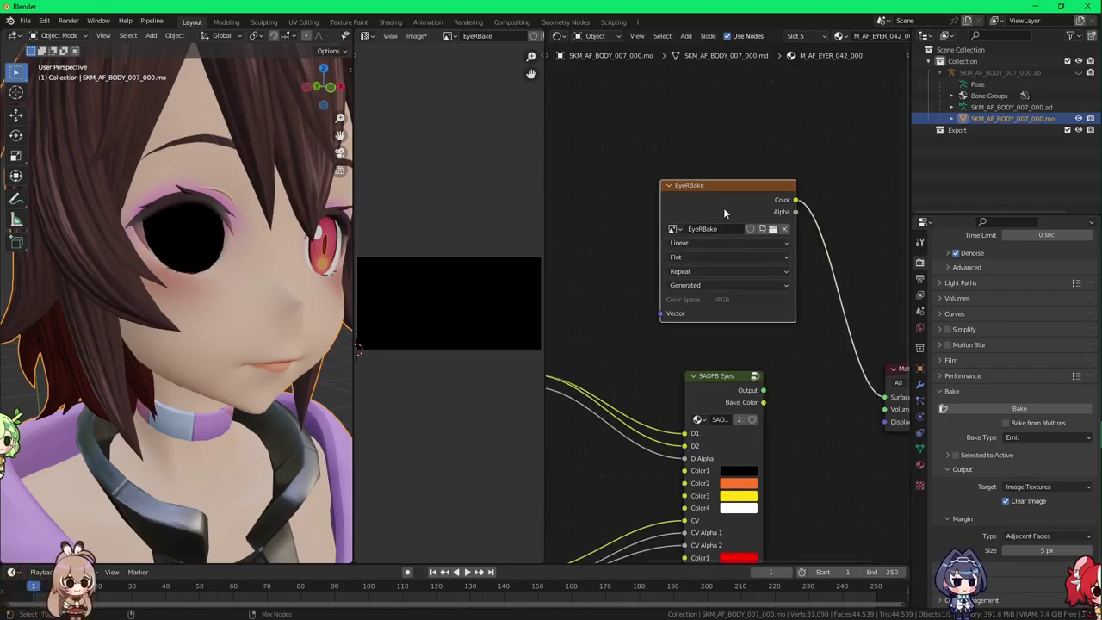
pyautogui.keyDown('ctrl'); pyautogui.keyDown('shift'); pyautogui.click(746, 408); pyautogui.keyUp('shift'); pyautogui.keyUp('ctrl')
pyautogui.moveTo(775, 405); pyautogui.dragTo(741, 396, button='middle')
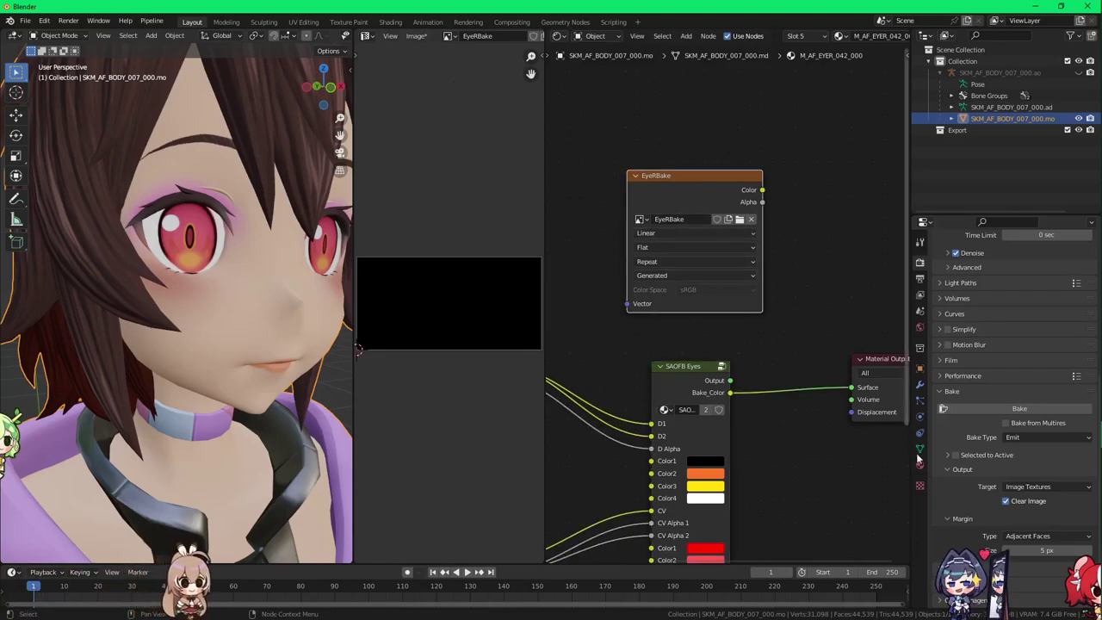
# Step: Try to bake the right eye's emission to EyeRBake from the undivided body mesh again, and check its material slots
pyautogui.click(1003, 409)
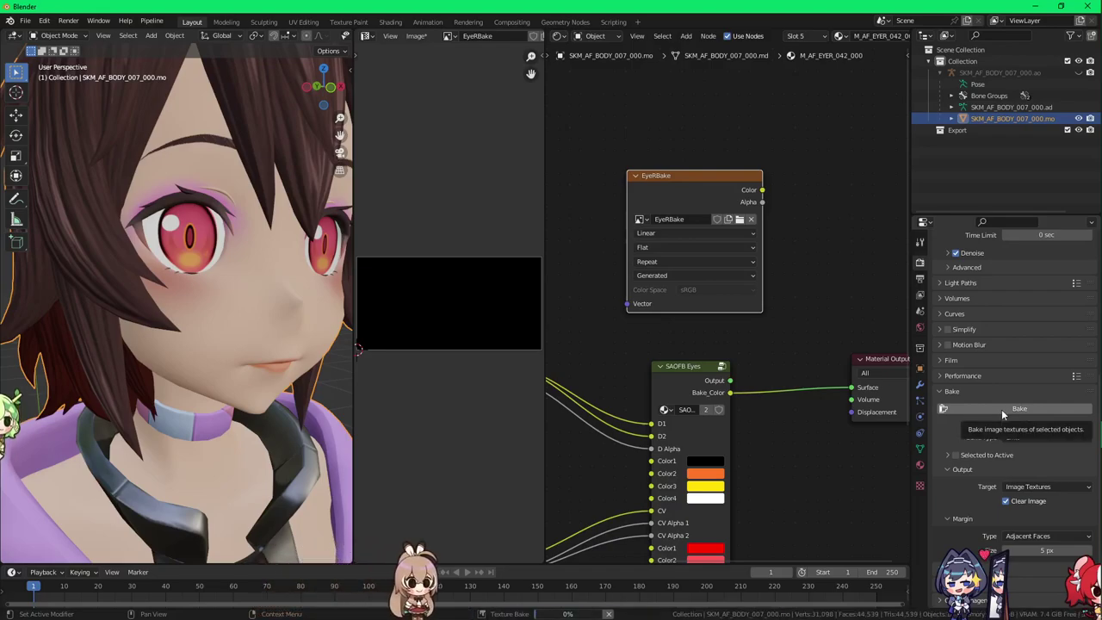
pyautogui.click(920, 465)
pyautogui.scroll(3, 954, 441)
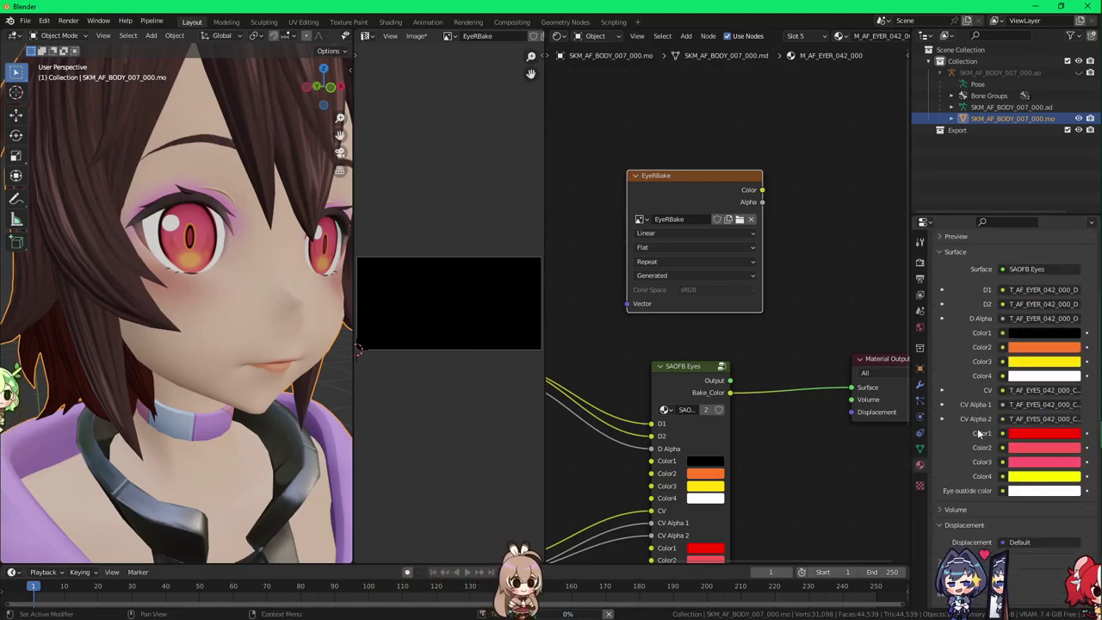
pyautogui.scroll(4, 943, 405)
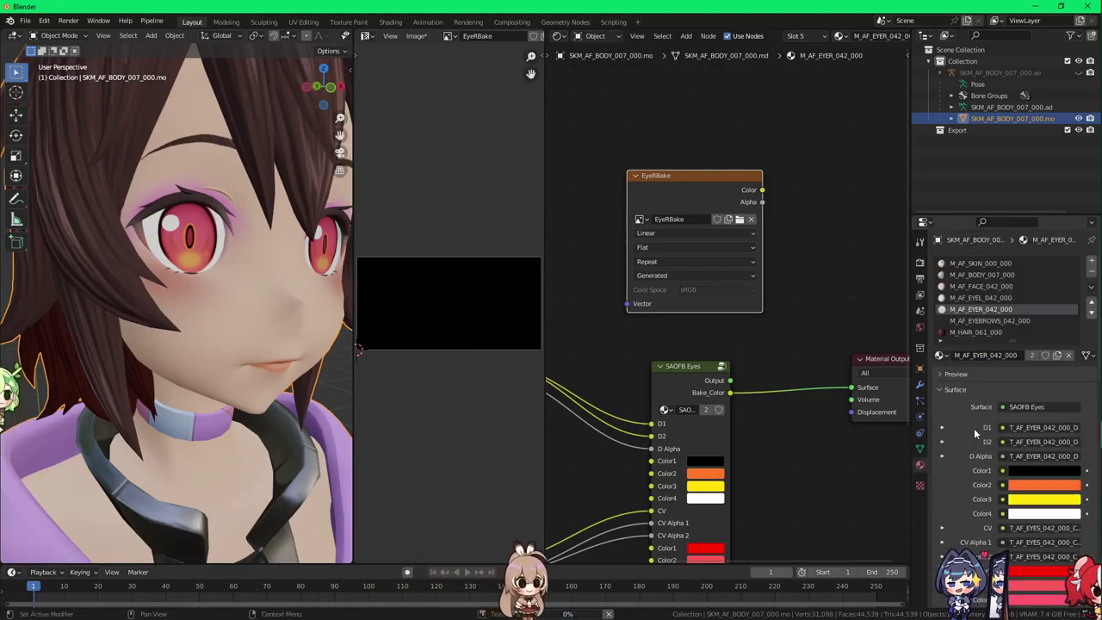
pyautogui.click(920, 262)
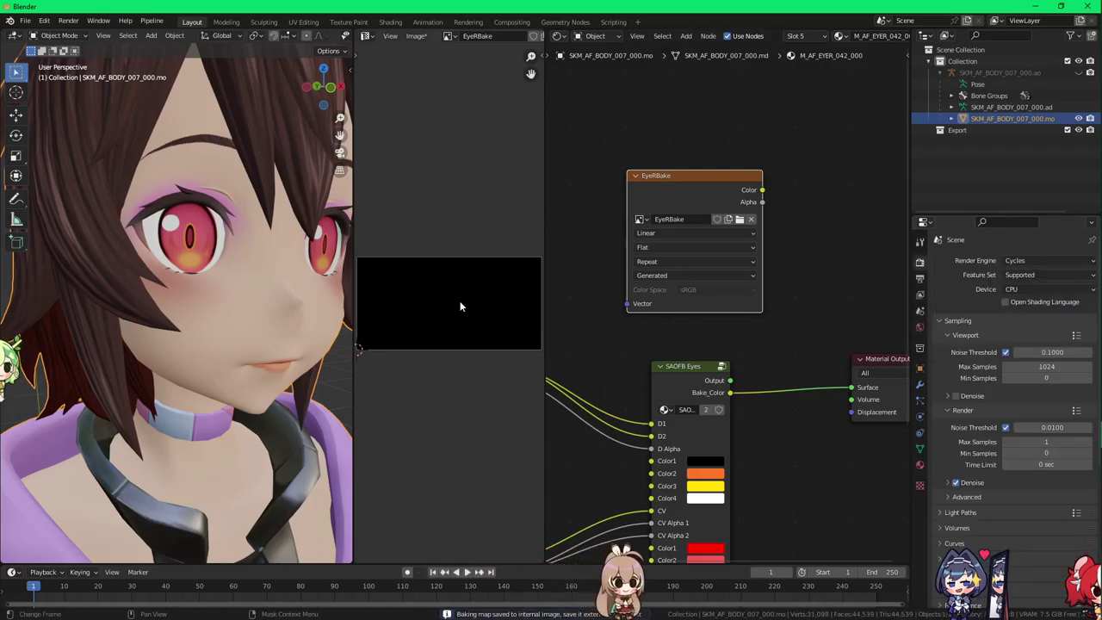
pyautogui.click(920, 467)
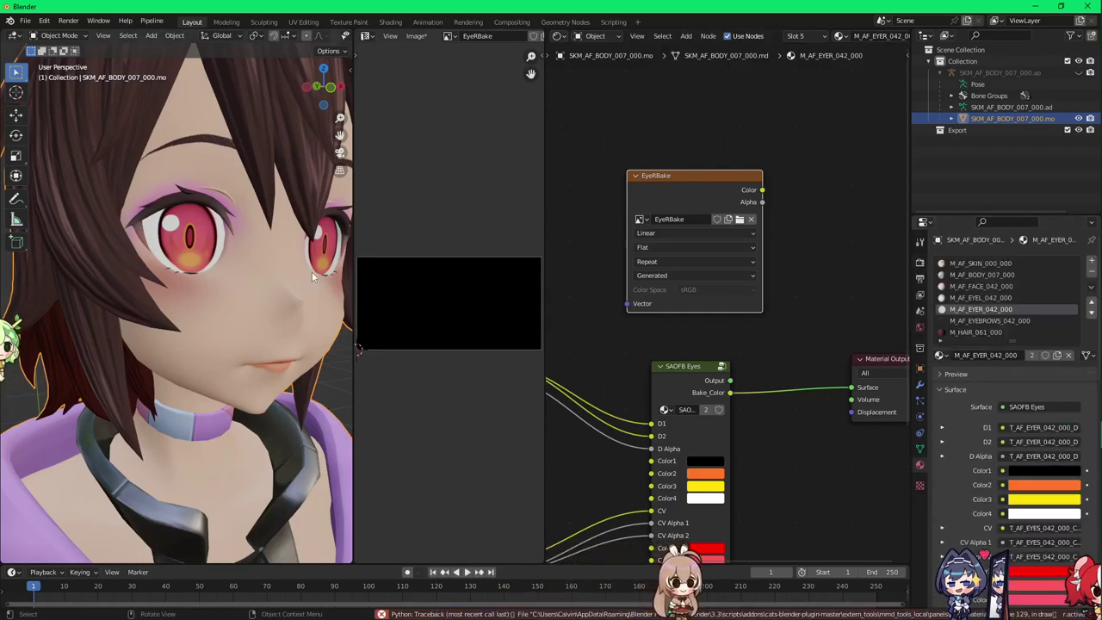
# Step: Separate the whole body mesh into individual objects by material, and return to Object Mode
pyautogui.scroll(-5, 258, 269)
pyautogui.rightClick(248, 265)
pyautogui.press('Escape')
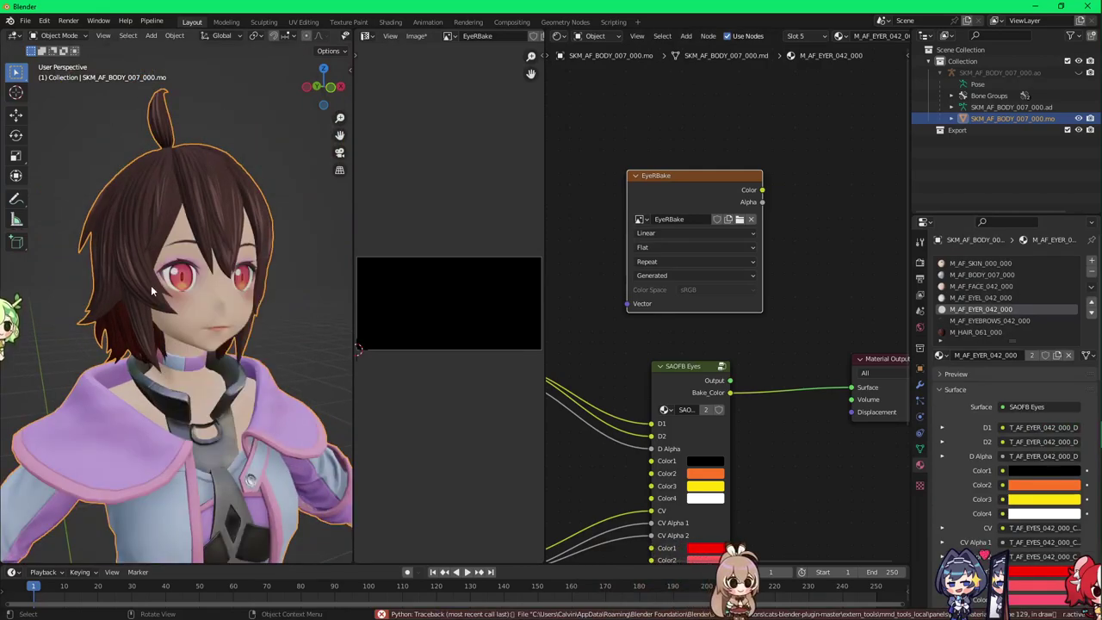
pyautogui.press('Tab')
pyautogui.scroll(-3, 175, 286)
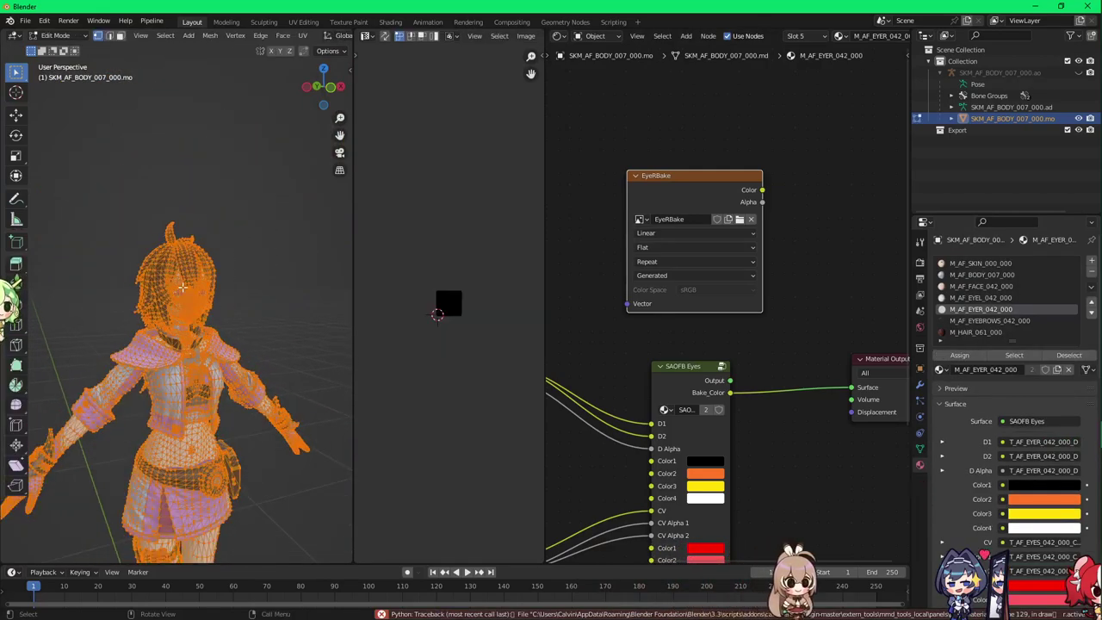
pyautogui.rightClick(244, 272)
pyautogui.moveTo(229, 490)
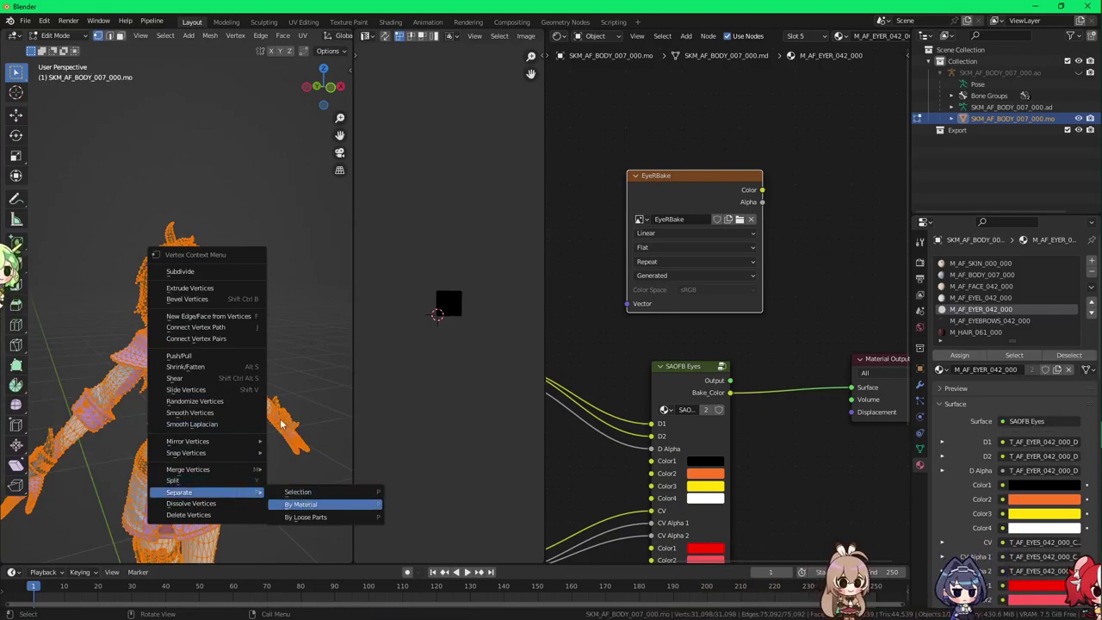
pyautogui.click(301, 504)
pyautogui.press('Tab')
# Step: Select only the separated right eye object and bake its emission to the EyeRBake image
pyautogui.scroll(5, 189, 261)
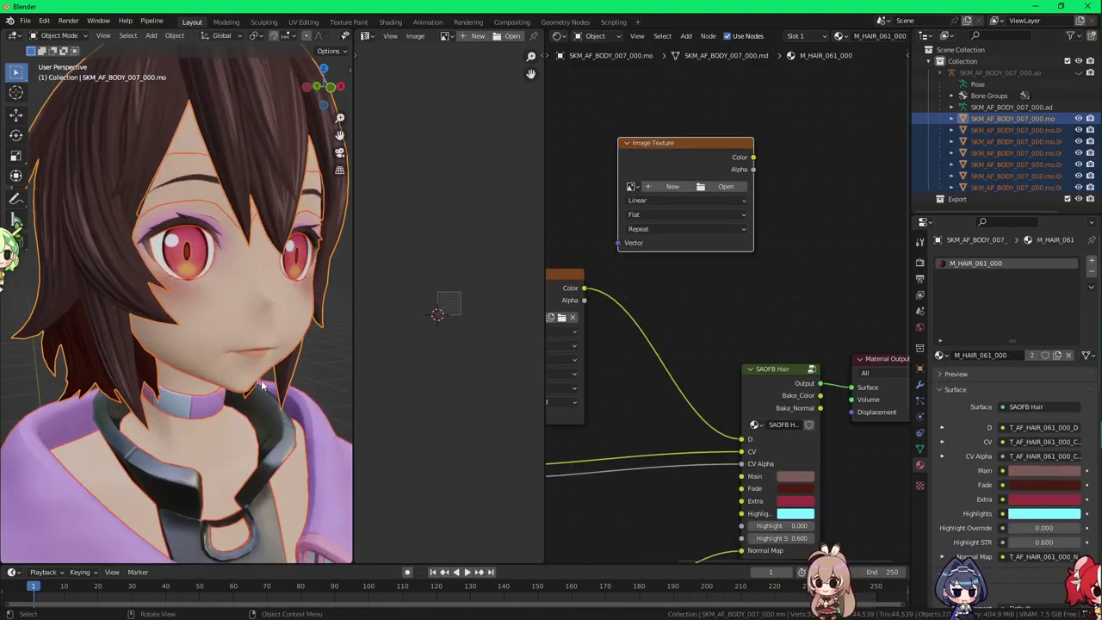
pyautogui.click(189, 261)
pyautogui.moveTo(697, 344); pyautogui.dragTo(669, 355, button='middle')
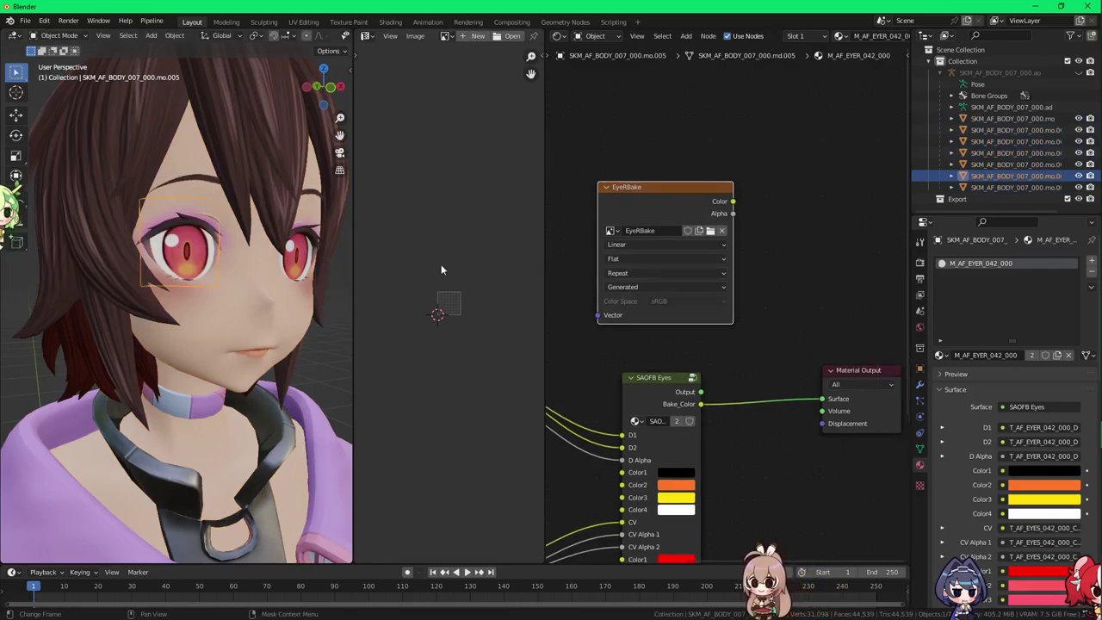
pyautogui.click(920, 262)
pyautogui.scroll(-3, 1005, 419)
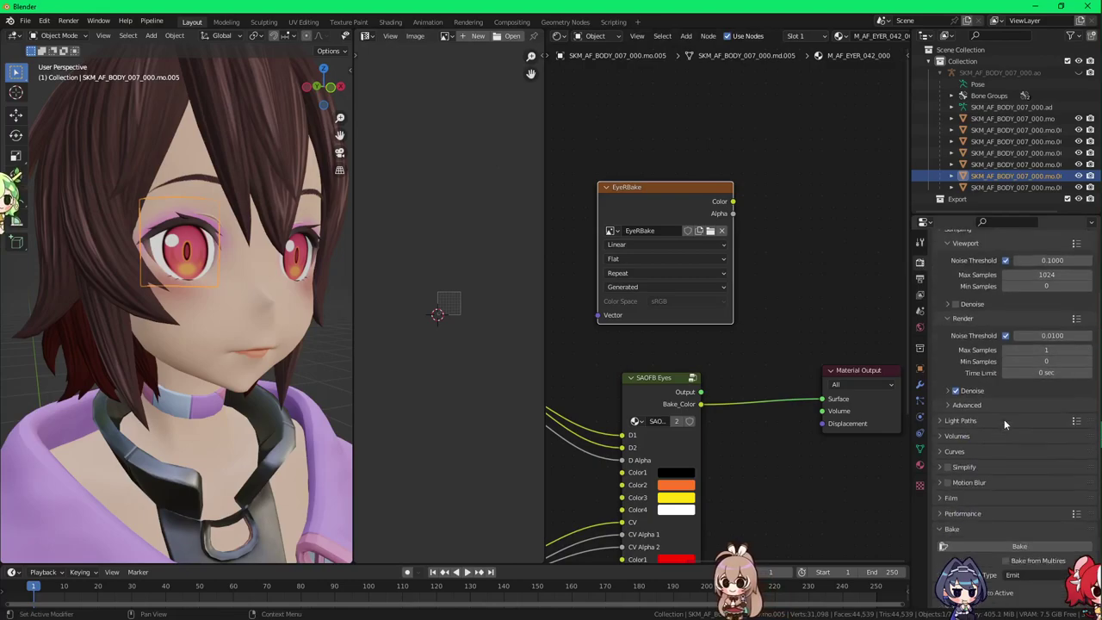
pyautogui.scroll(-4, 1004, 420)
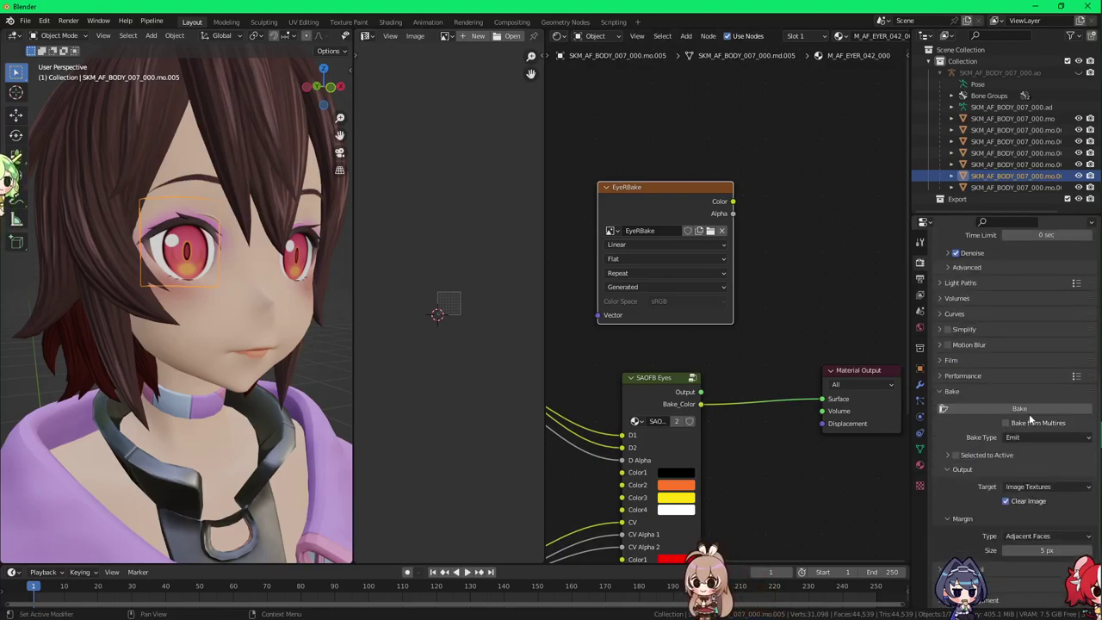
pyautogui.click(1031, 412)
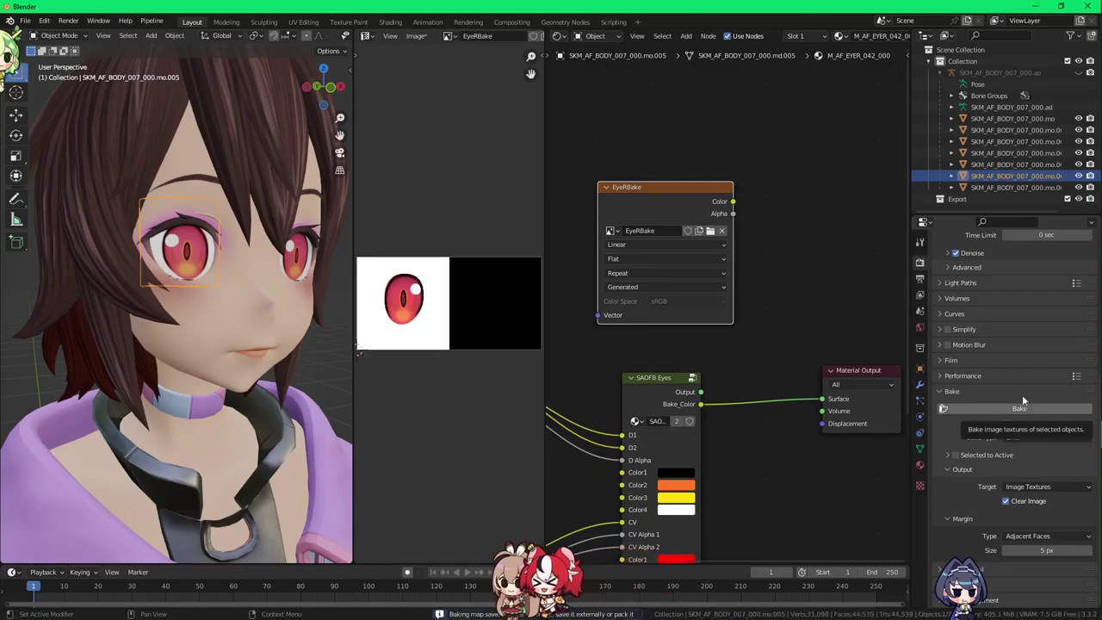
# Step: Save the baked right eye image as EyeRBake.png in the SAOFBTut folder
pyautogui.click(415, 38)
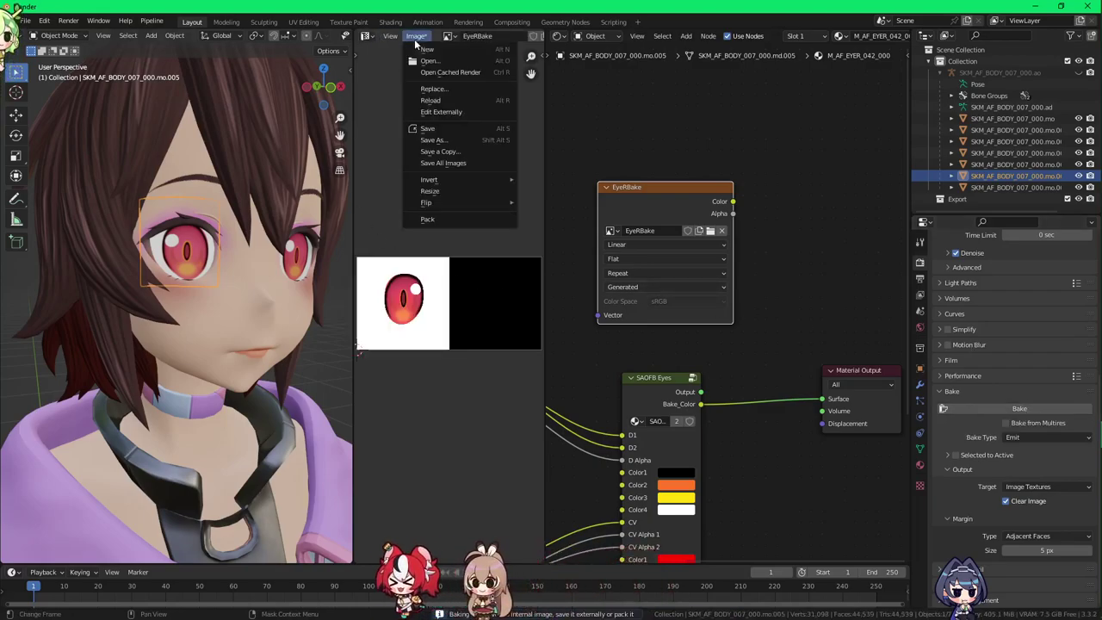
pyautogui.click(435, 140)
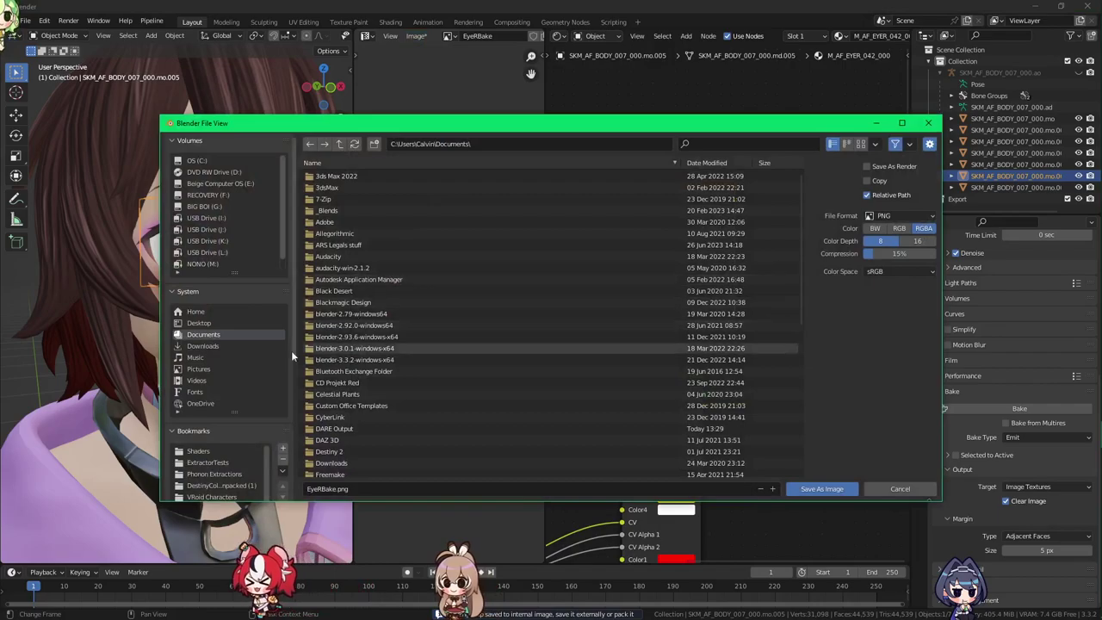
pyautogui.scroll(-4, 279, 396)
pyautogui.click(246, 465)
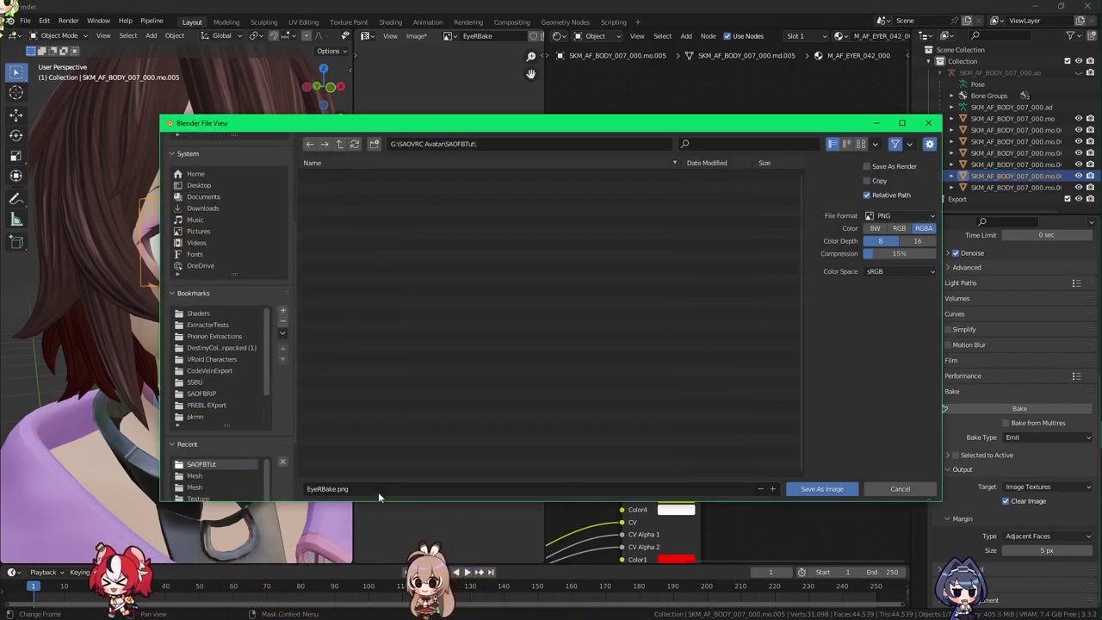
pyautogui.click(818, 489)
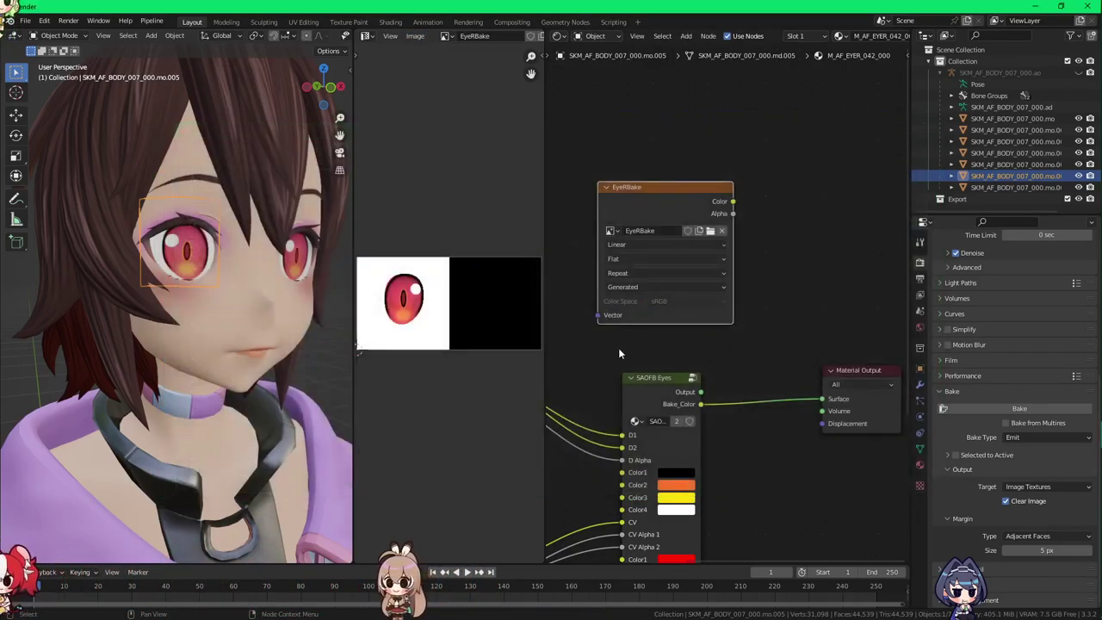
# Step: Create a 2048 × 1024 px image named EyeLBake in the left eye material's empty Image Texture node, and reposition the node
pyautogui.moveTo(618, 348); pyautogui.dragTo(683, 350, button='middle')
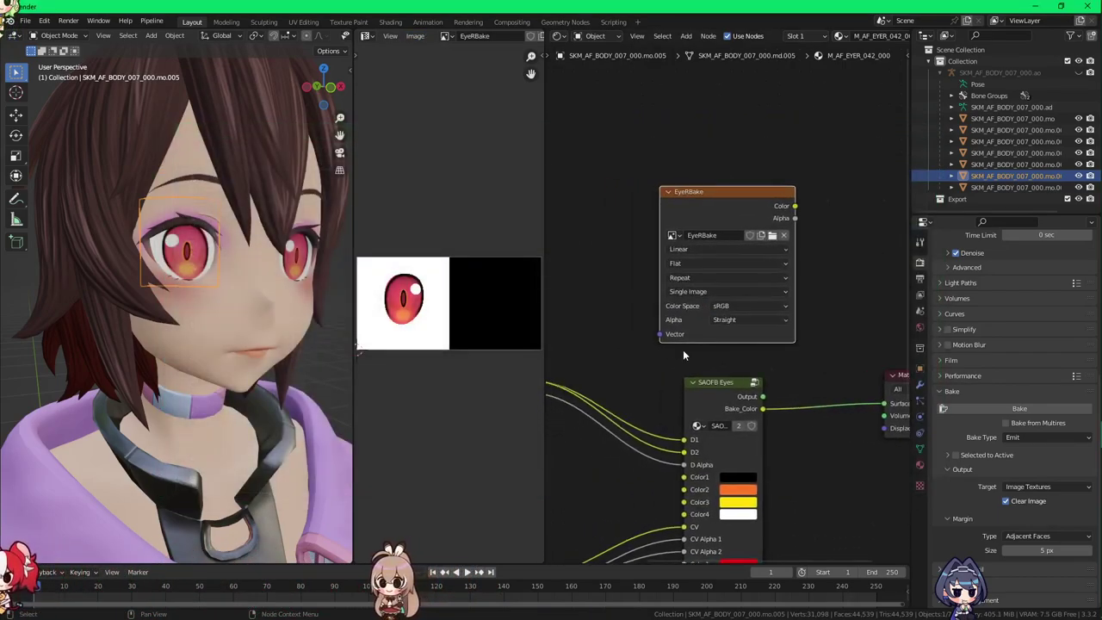
pyautogui.click(305, 258)
pyautogui.moveTo(305, 257); pyautogui.dragTo(191, 256, button='middle')
pyautogui.click(689, 235)
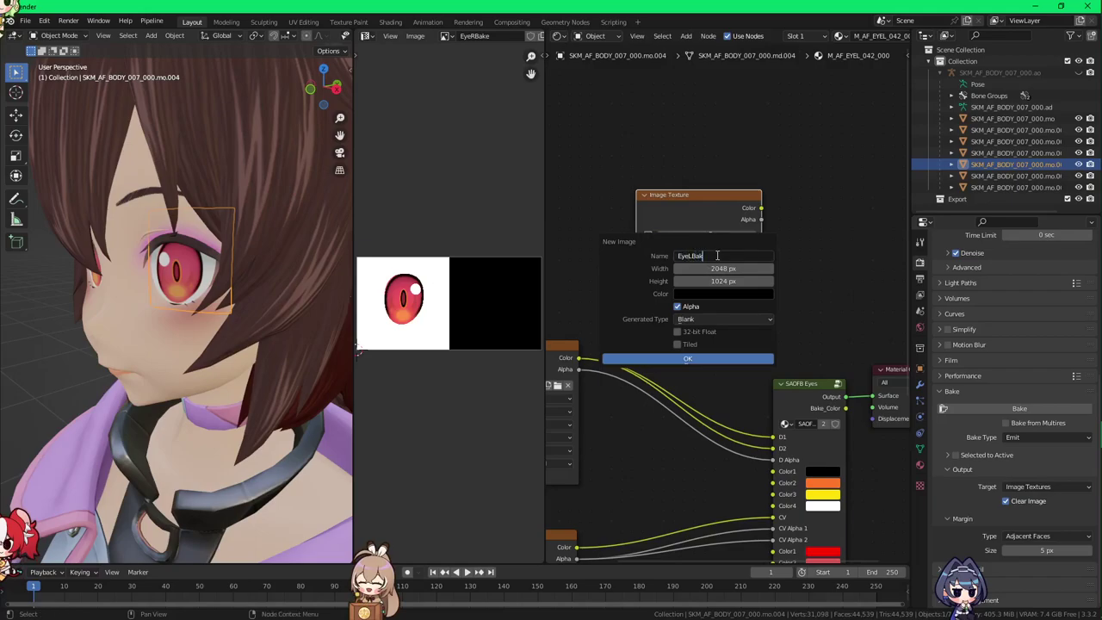
pyautogui.press('Return')
pyautogui.press('g')
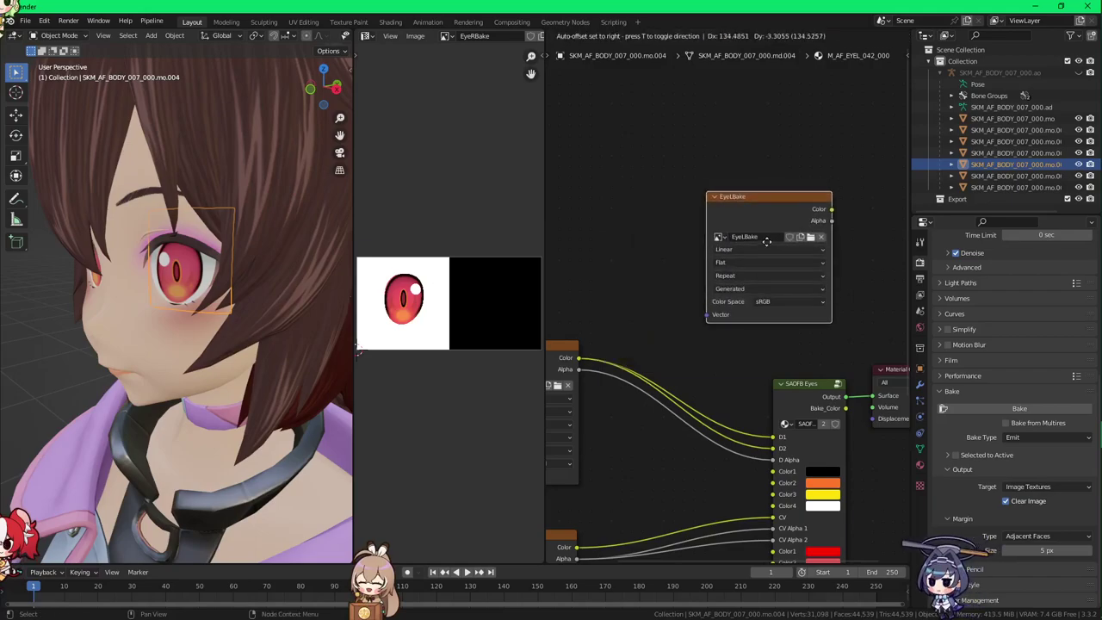
pyautogui.click(765, 242)
# Step: Try to bake the left eye's emission to EyeLBake with the SAOFB Eyes Output still feeding the surface
pyautogui.click(975, 408)
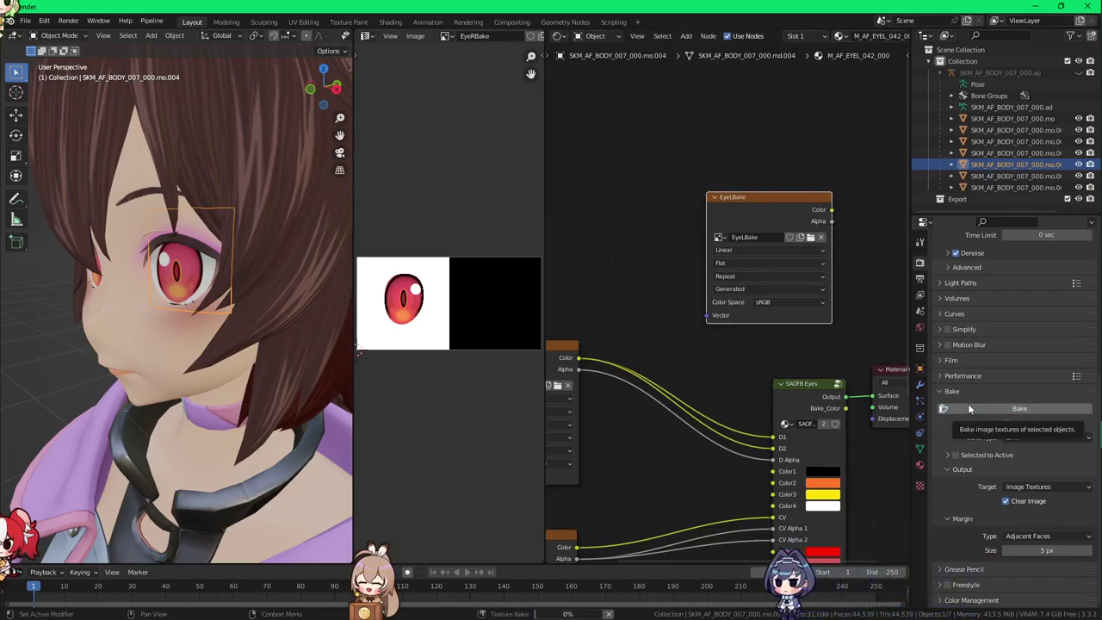
pyautogui.scroll(4, 966, 405)
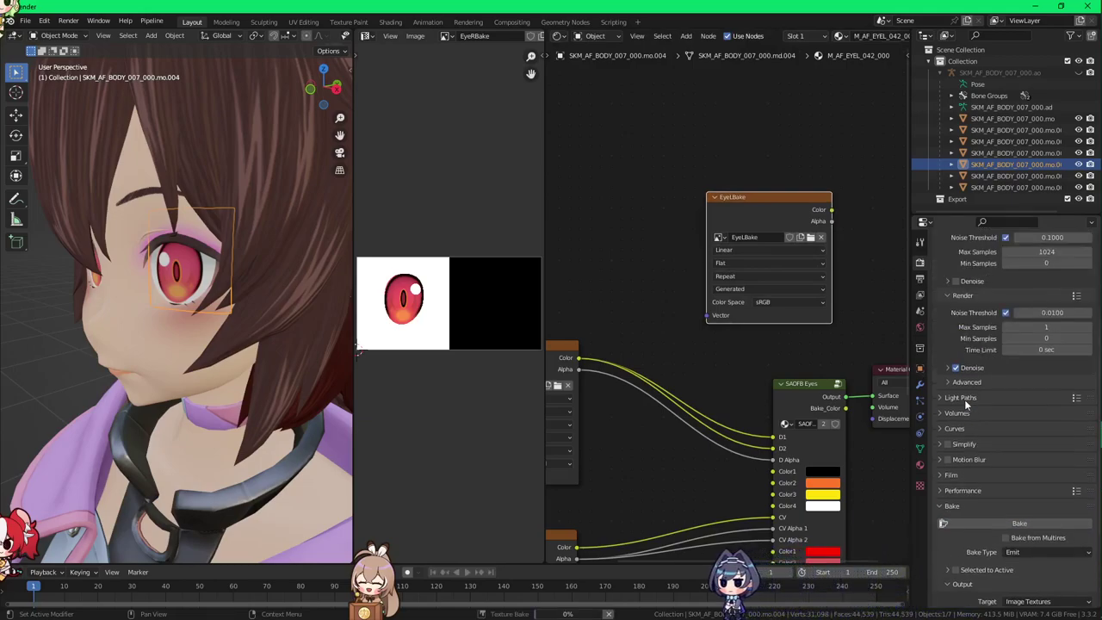
pyautogui.scroll(-4, 965, 399)
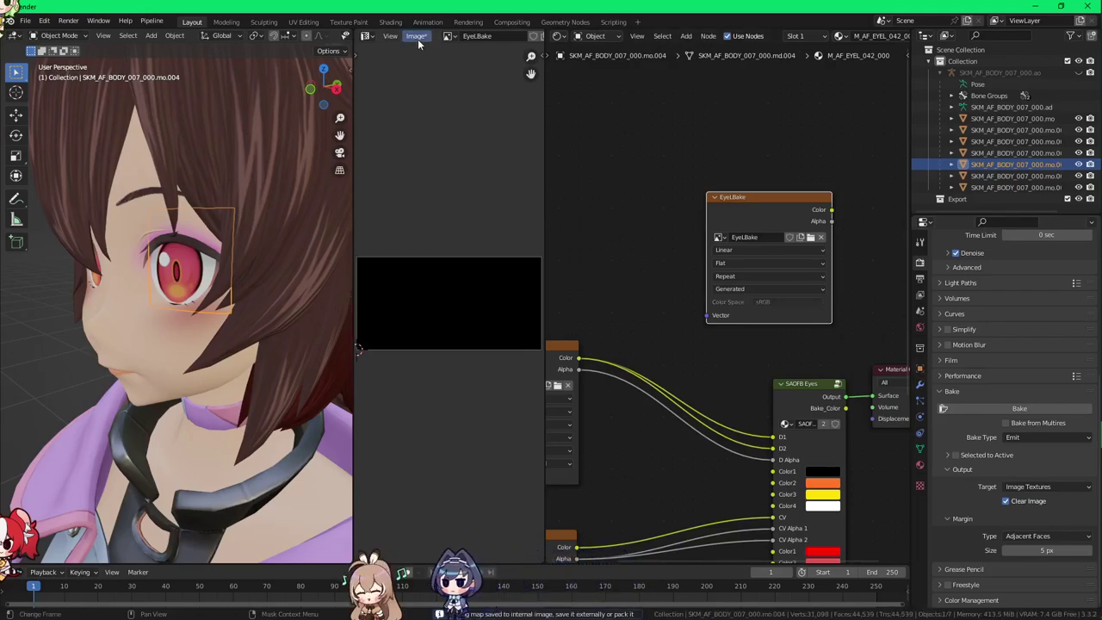
# Step: Connect the left eye's SAOFB Eyes Bake_Color output to the Material Output's Surface and bake its emission to EyeLBake
pyautogui.scroll(-1, 775, 271)
pyautogui.moveTo(764, 293); pyautogui.dragTo(644, 232, button='middle')
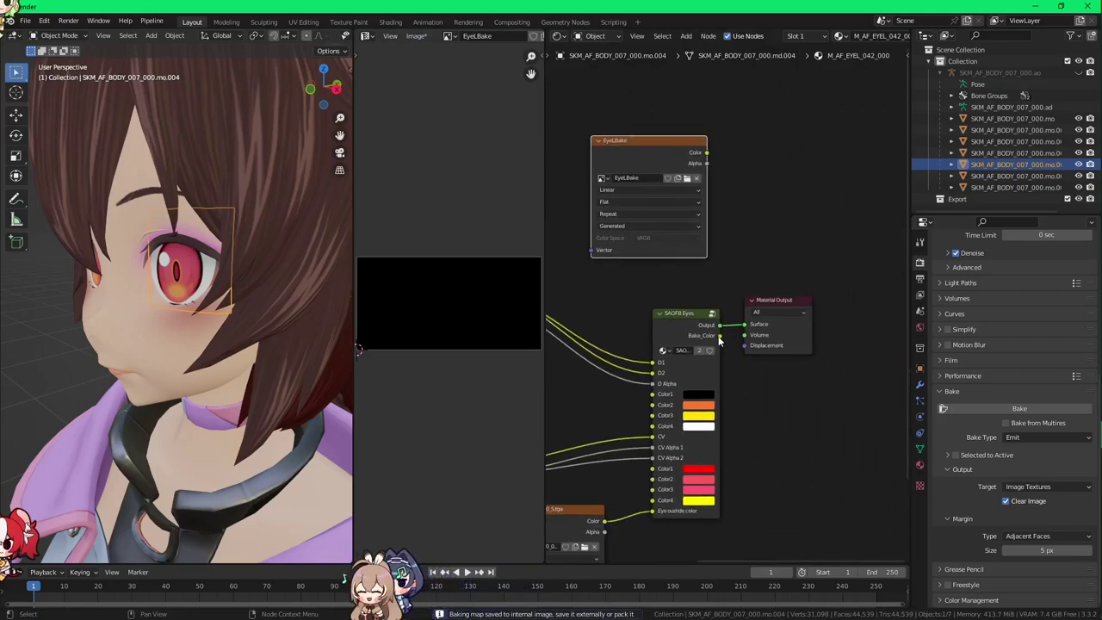
pyautogui.moveTo(720, 336); pyautogui.dragTo(745, 324)
pyautogui.moveTo(644, 162); pyautogui.dragTo(662, 165)
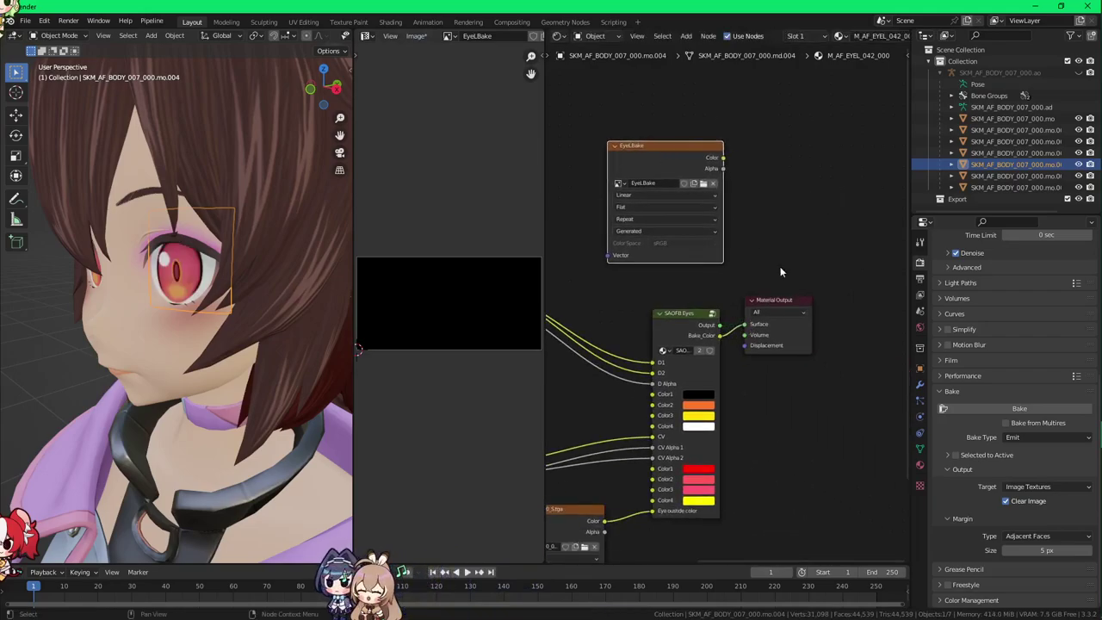
pyautogui.click(967, 406)
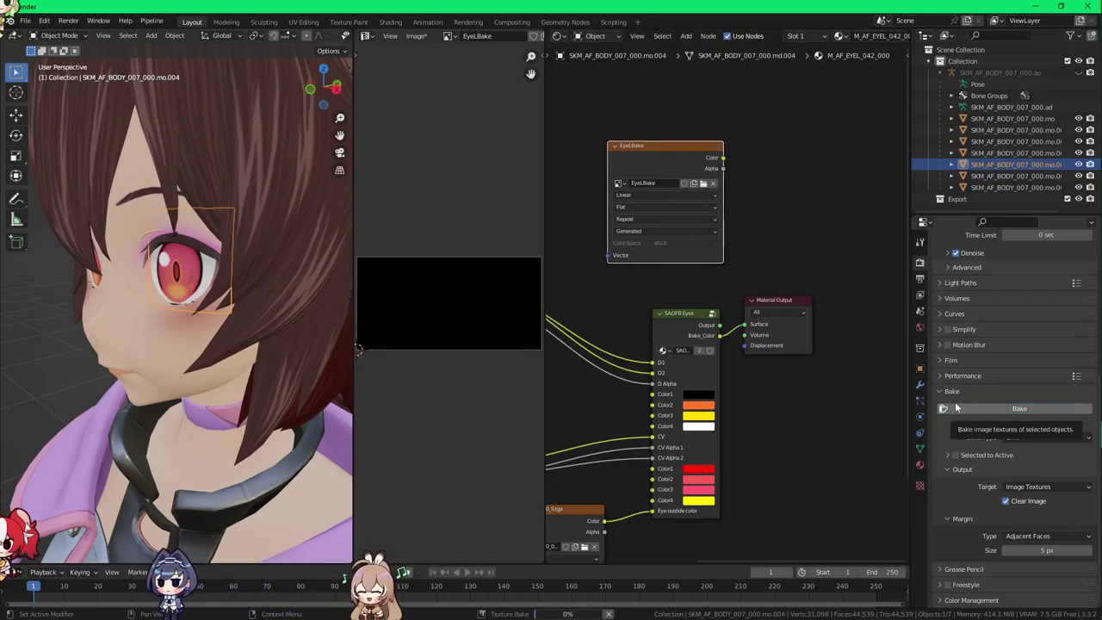
pyautogui.scroll(-1, 750, 374)
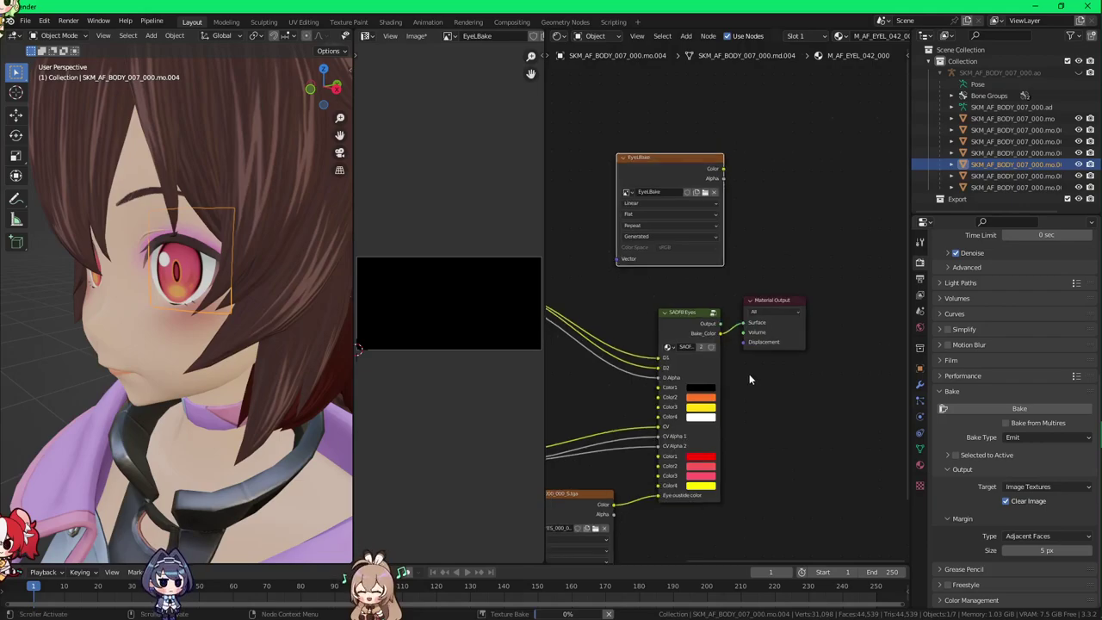
pyautogui.scroll(-1, 749, 374)
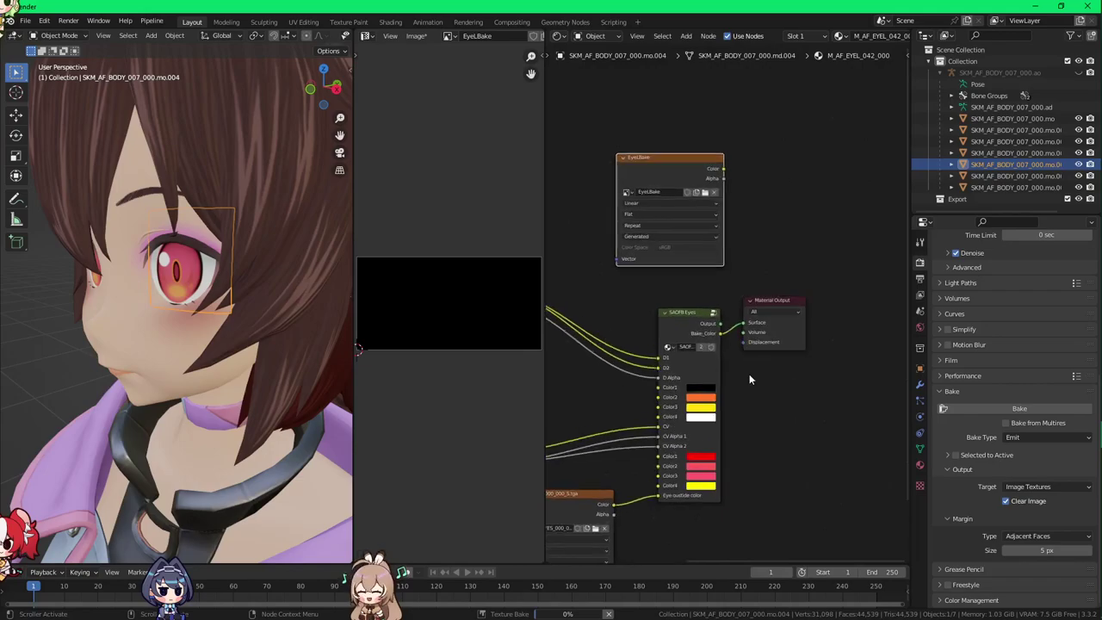
# Step: Save the baked left eye image as EyeLBake.png in the SAOFBTut folder
pyautogui.moveTo(237, 264); pyautogui.dragTo(387, 211, button='middle')
pyautogui.click(416, 35)
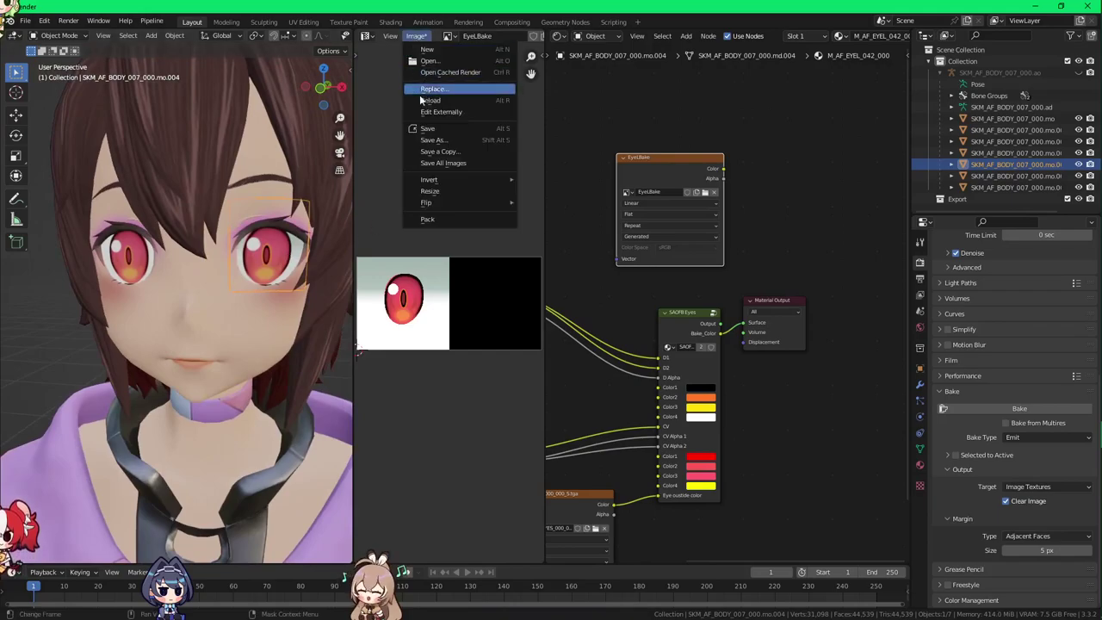
pyautogui.click(434, 140)
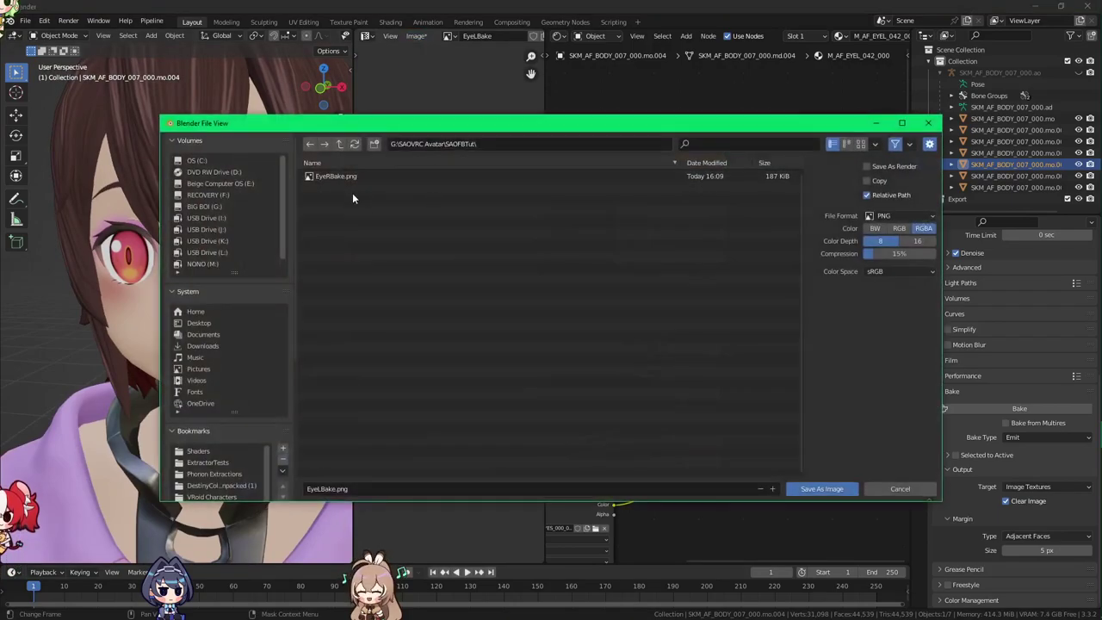
pyautogui.click(801, 491)
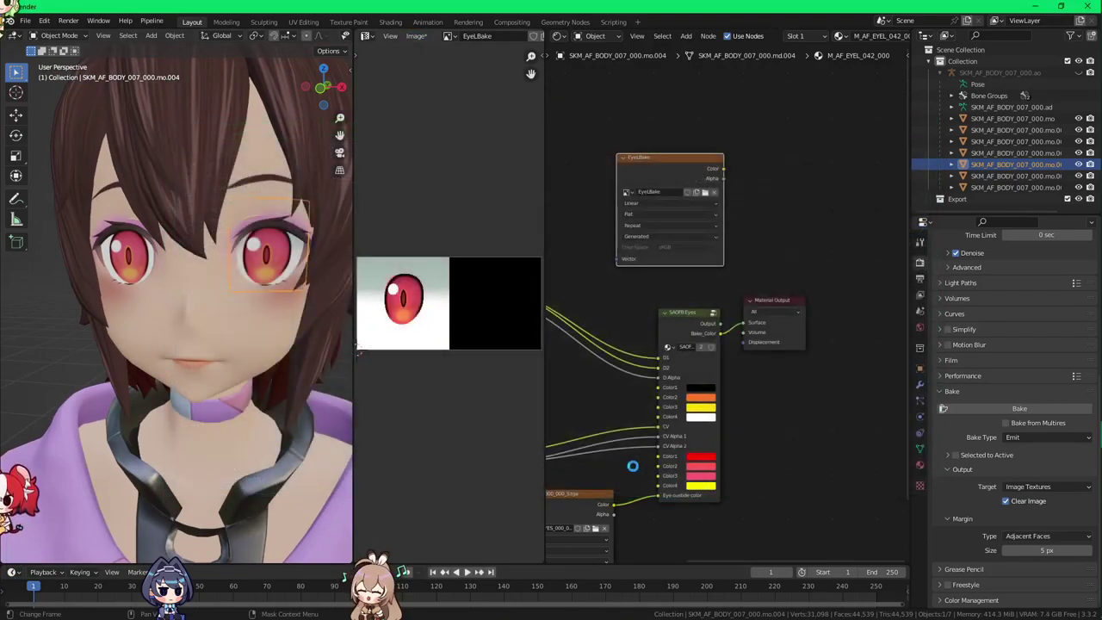
# Step: In the right eye material, duplicate the CV texture node, assign T_AF_EYES_000_000_S.tga, and connect its Color to the SAOFB Eyes outside color input
pyautogui.click(179, 270)
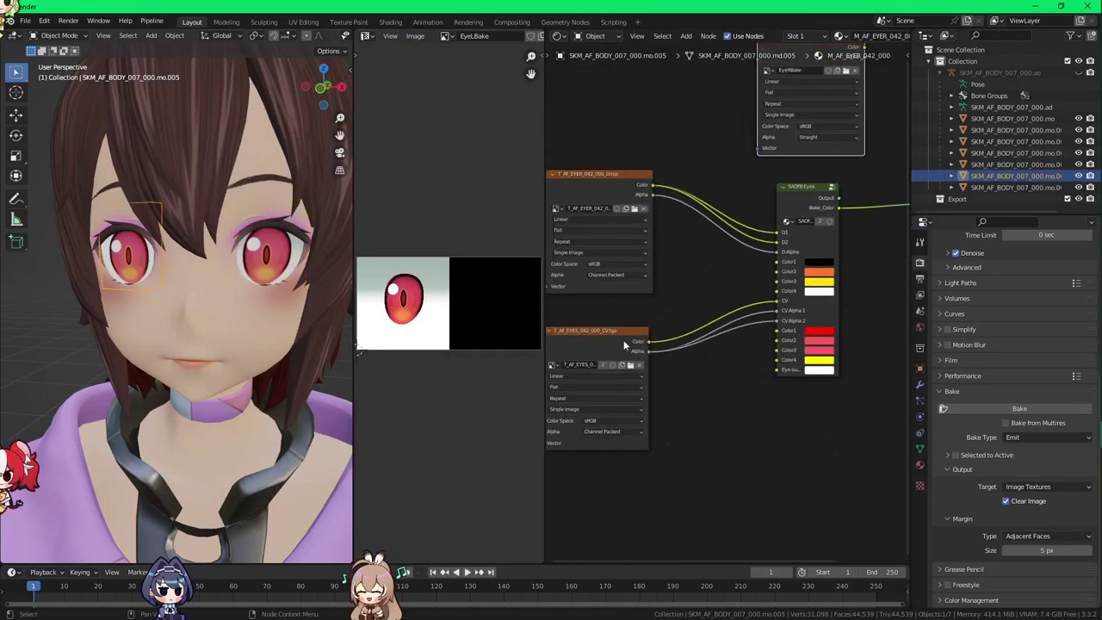
pyautogui.click(624, 340)
pyautogui.hotkey('shift', 'd')
pyautogui.click(743, 422)
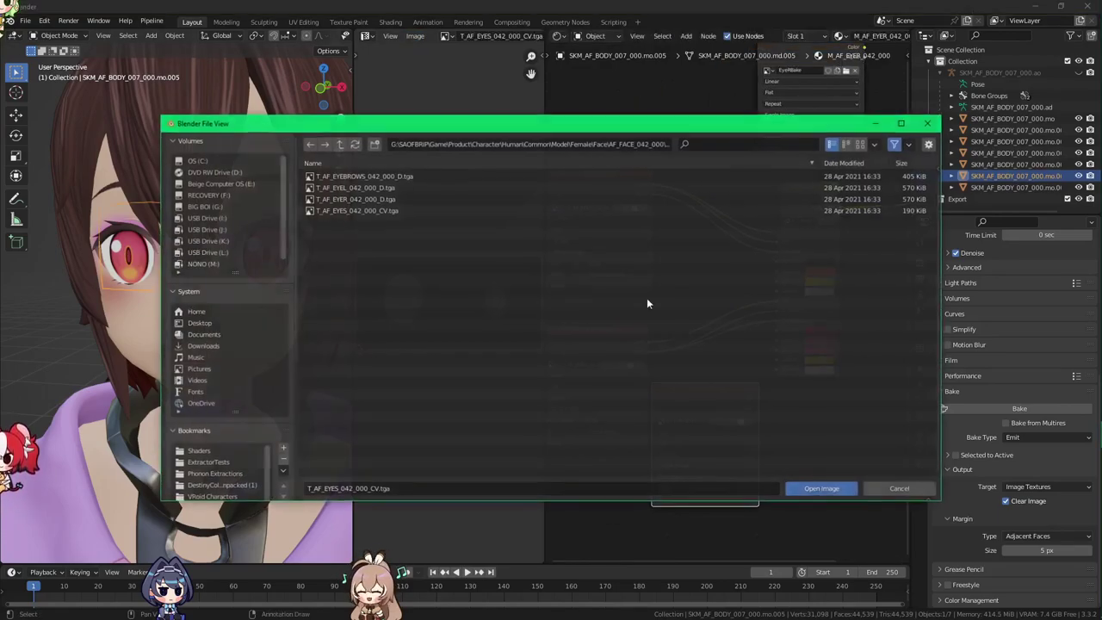
pyautogui.click(928, 123)
pyautogui.scroll(4, 726, 320)
pyautogui.click(641, 466)
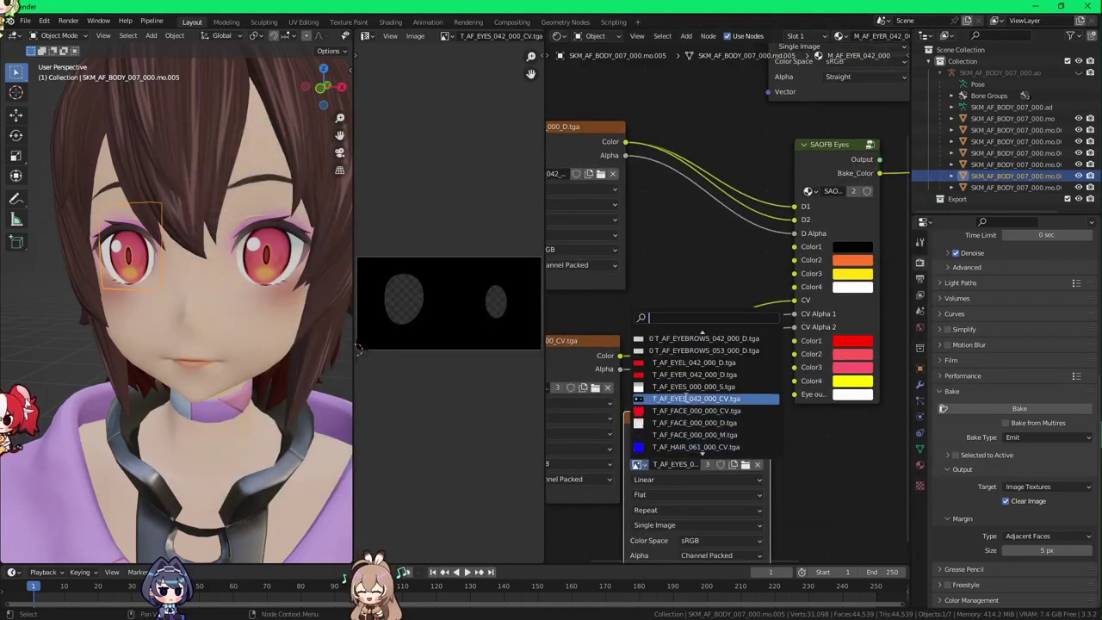
pyautogui.click(698, 386)
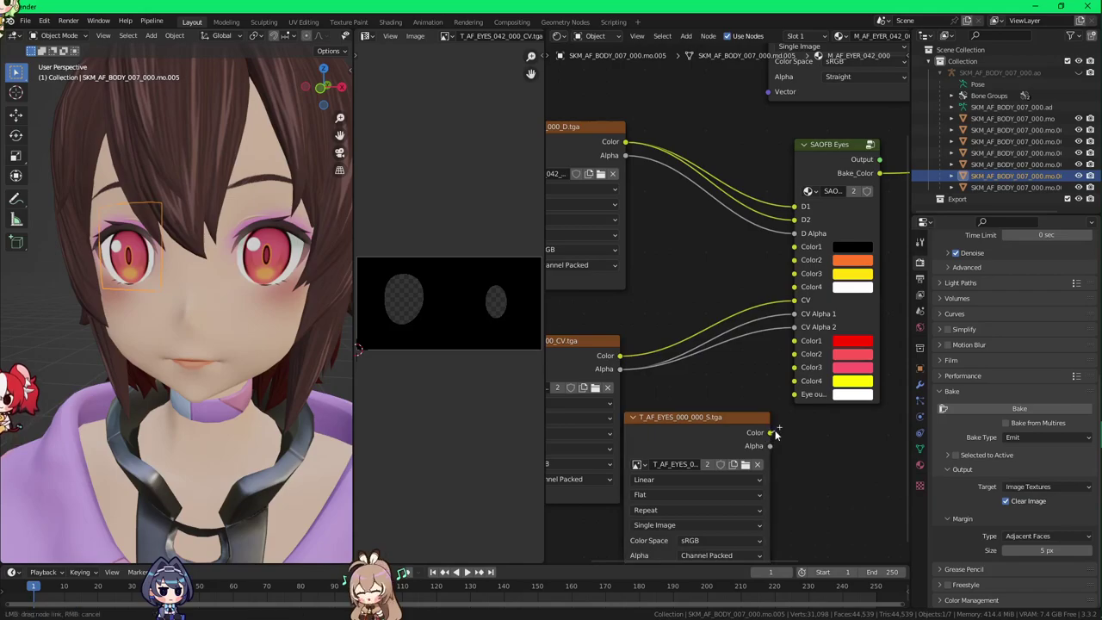
pyautogui.moveTo(791, 399); pyautogui.dragTo(792, 397)
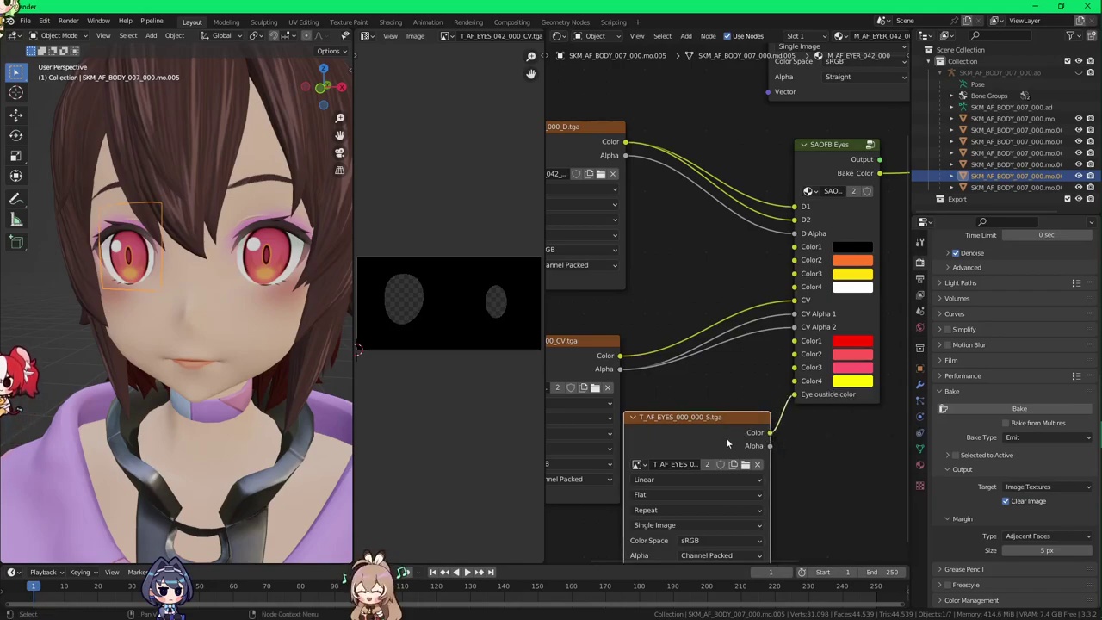
pyautogui.moveTo(729, 431); pyautogui.dragTo(748, 435)
# Step: Make the EyeRBake texture node active in the right eye material and bake its emission again
pyautogui.moveTo(727, 296); pyautogui.dragTo(640, 402, button='middle')
pyautogui.click(724, 183)
pyautogui.moveTo(722, 232); pyautogui.dragTo(714, 341, button='middle')
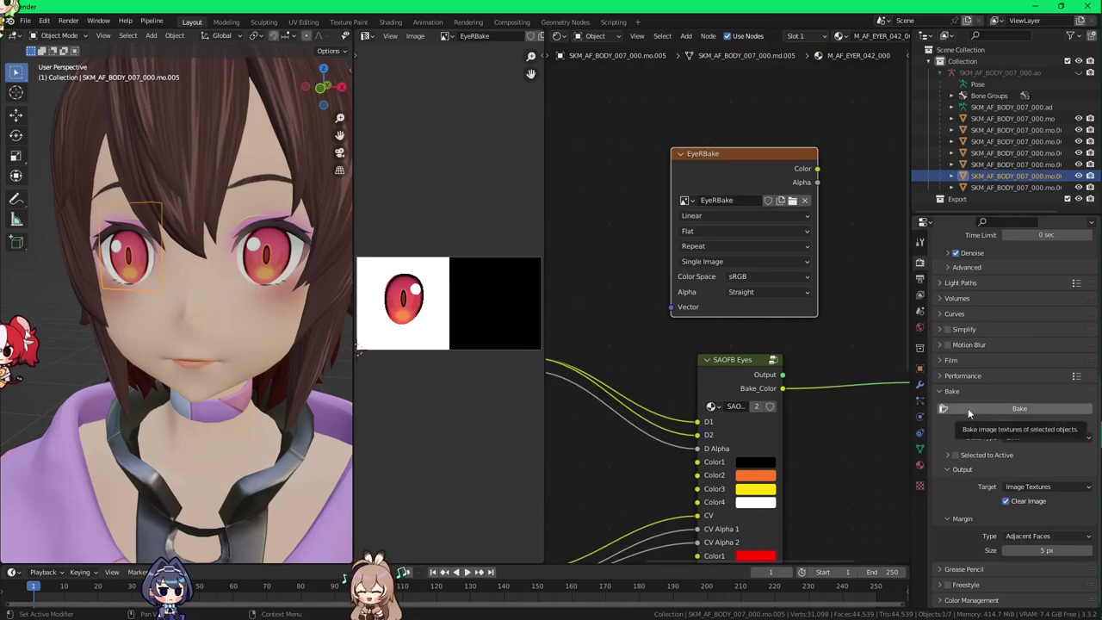
pyautogui.click(267, 272)
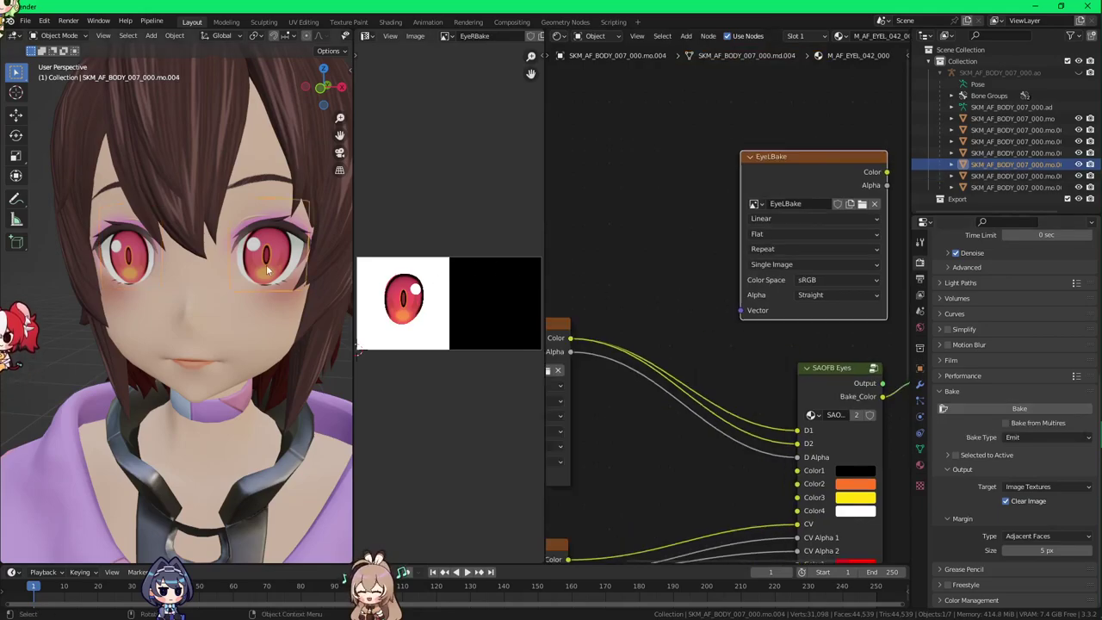
pyautogui.click(126, 262)
pyautogui.moveTo(739, 412); pyautogui.dragTo(698, 408, button='middle')
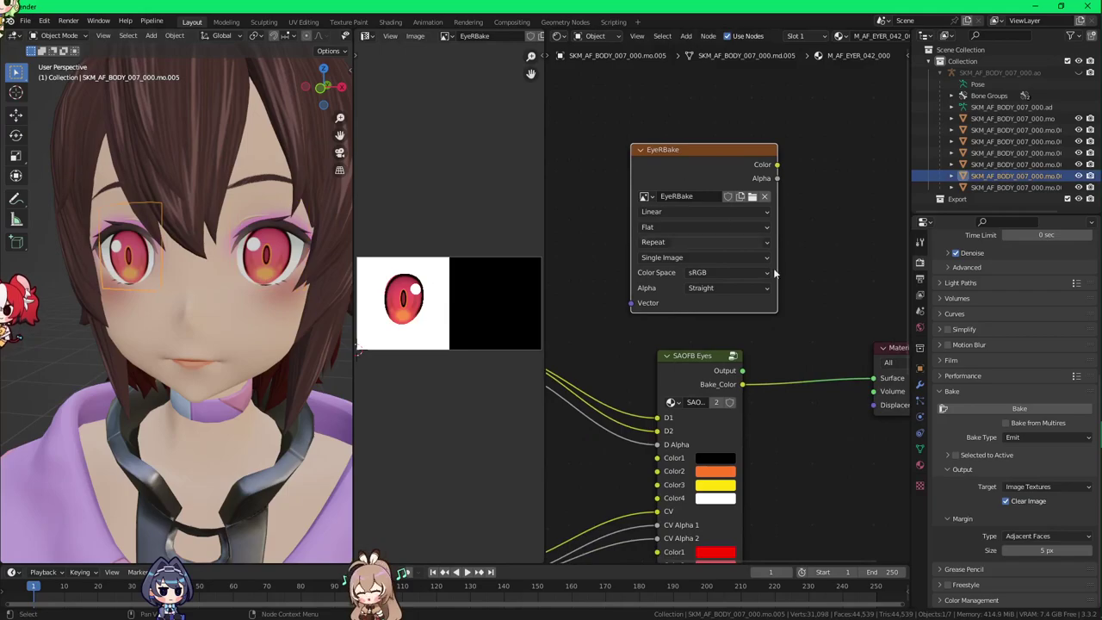
pyautogui.click(958, 408)
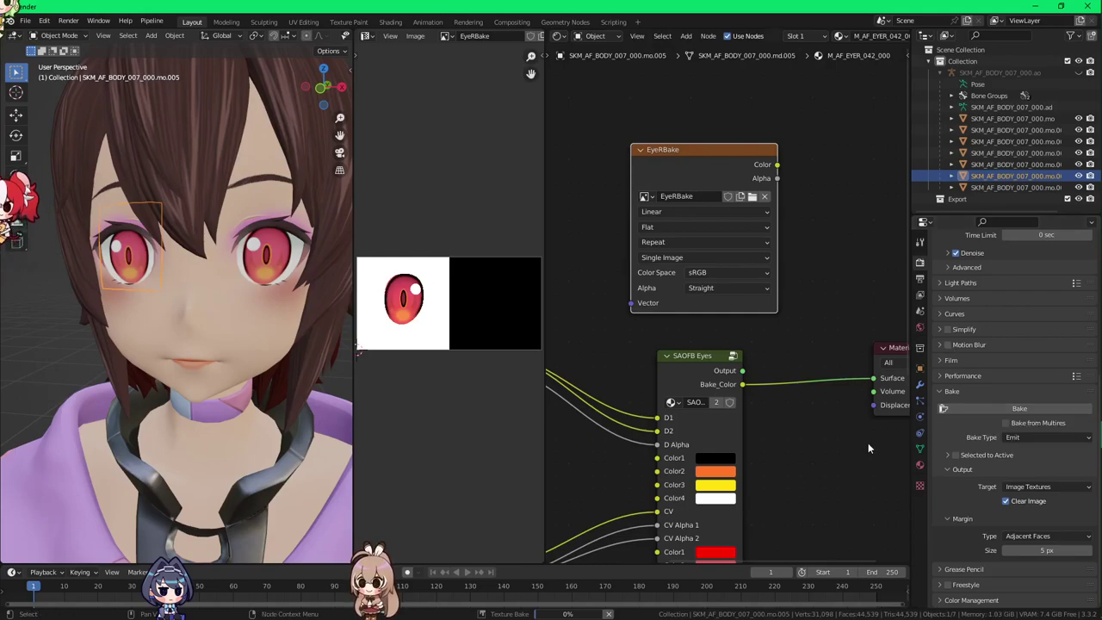
# Step: Save the rebaked right eye image over EyeRBake.png in the SAOFBTut folder
pyautogui.click(416, 40)
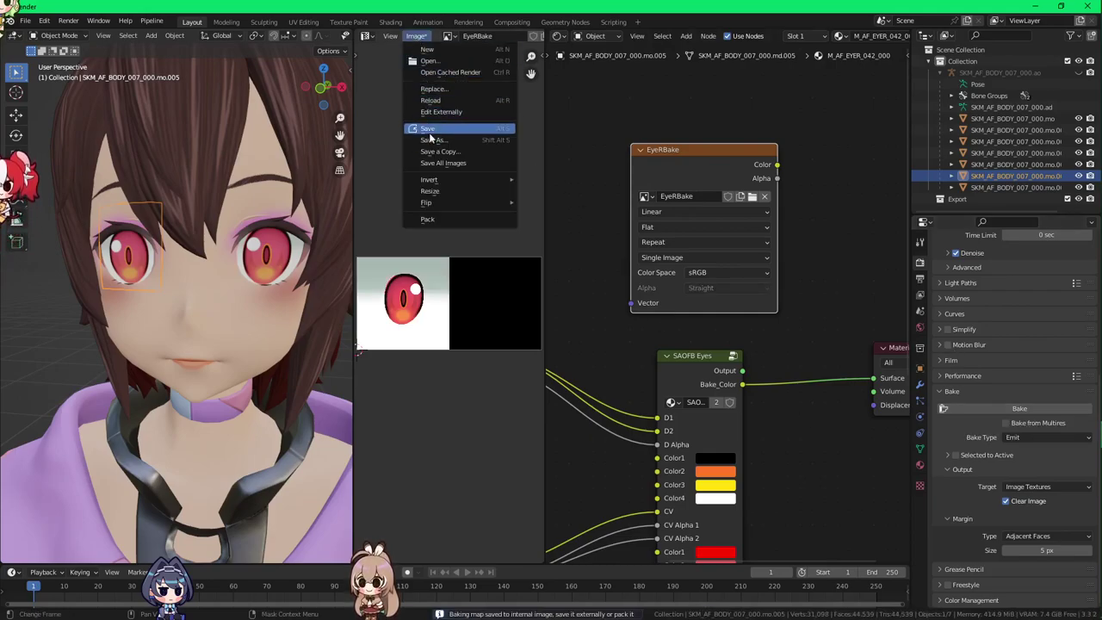
pyautogui.click(444, 142)
pyautogui.click(825, 491)
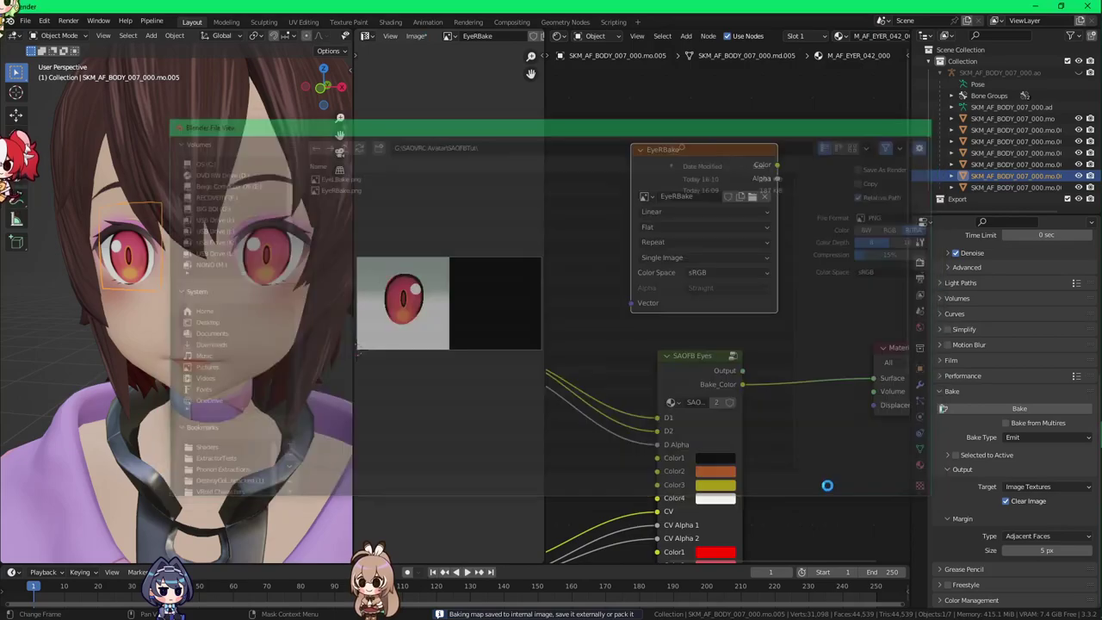
# Step: Switch to Unity and bring up the SAOFBTut folder in File Explorer over it
pyautogui.hotkey('alt', 'Tab')
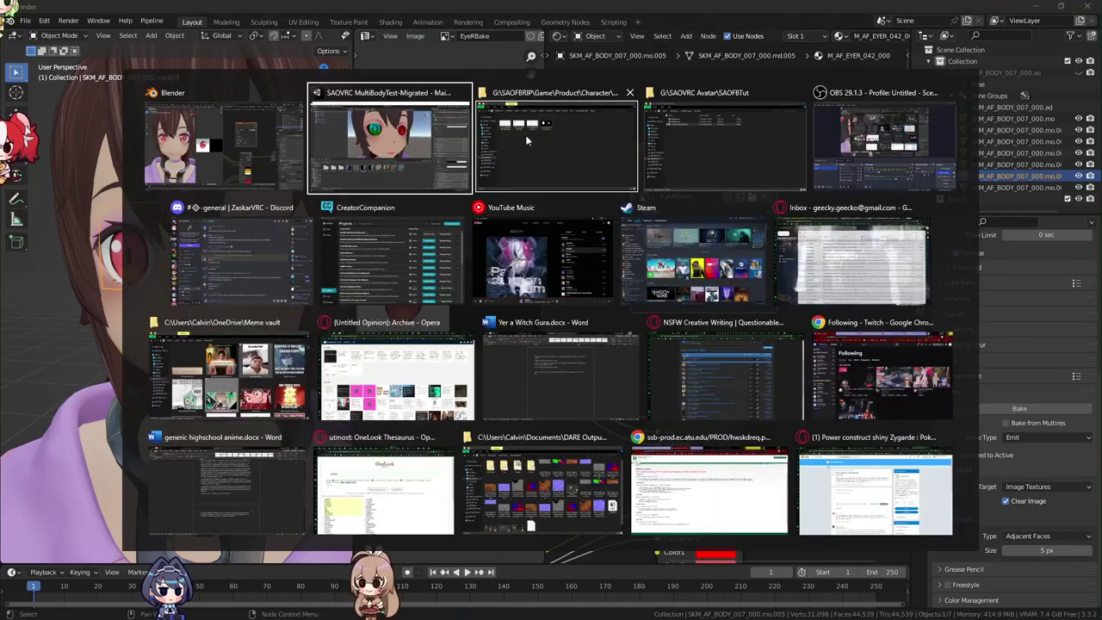
pyautogui.click(419, 142)
pyautogui.hotkey('alt', 'Tab')
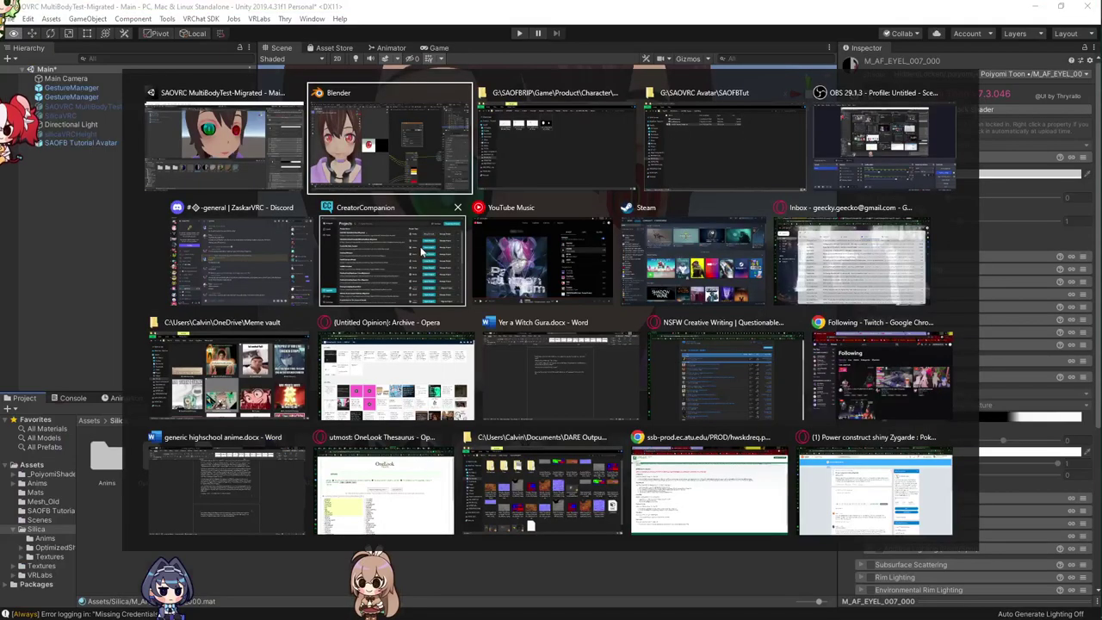
pyautogui.hotkey('alt', 'Tab')
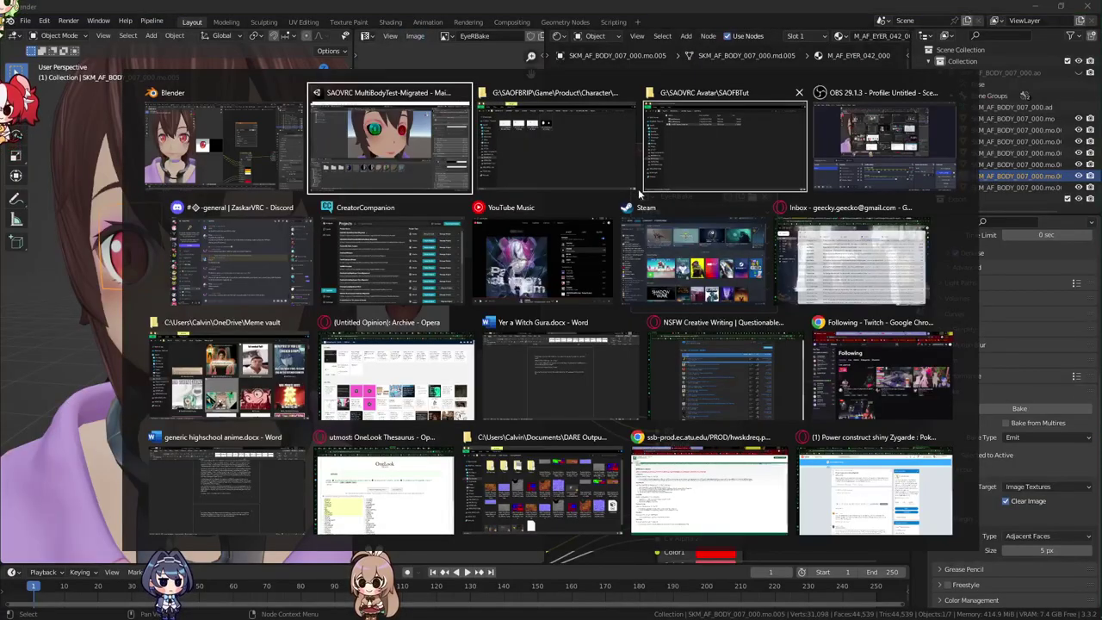
pyautogui.scroll(5, 456, 267)
pyautogui.hotkey('alt', 'Tab')
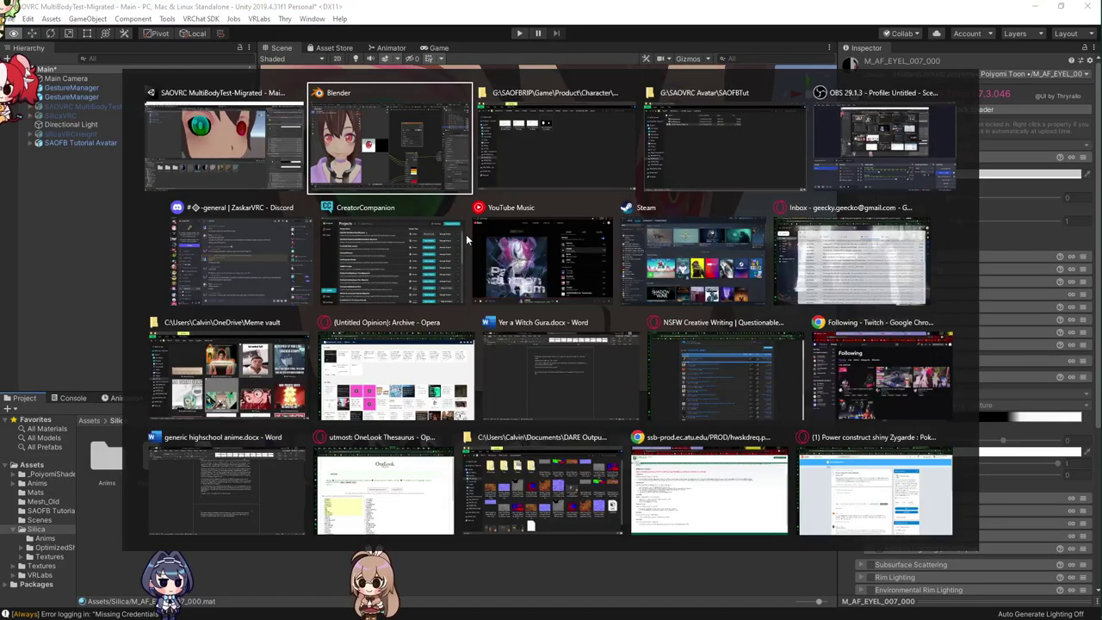
pyautogui.click(522, 164)
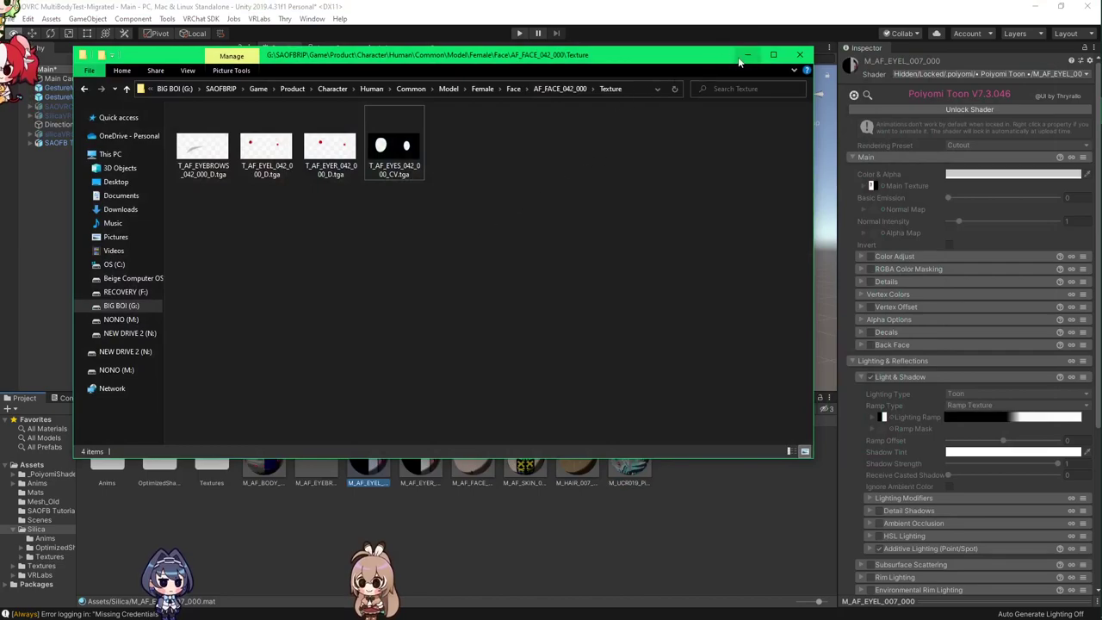
pyautogui.press('super+Tab')
pyautogui.click(751, 152)
pyautogui.click(515, 313)
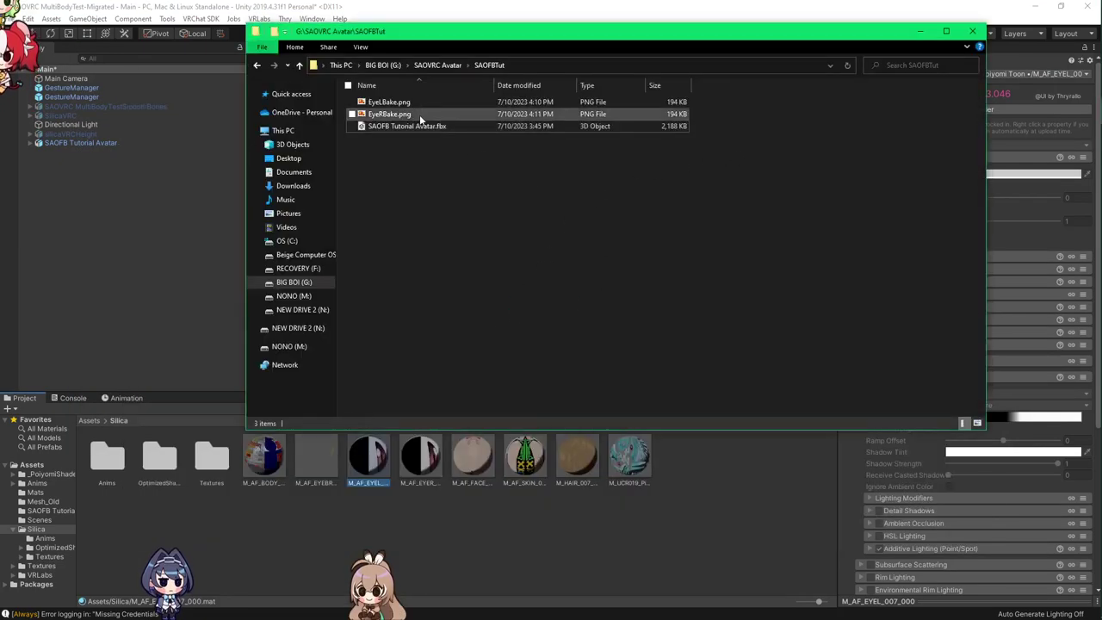
# Step: Import EyeLBake.png and EyeRBake.png from the SAOFBTut folder into Unity's SAOFB Tutorial assets folder
pyautogui.click(45, 510)
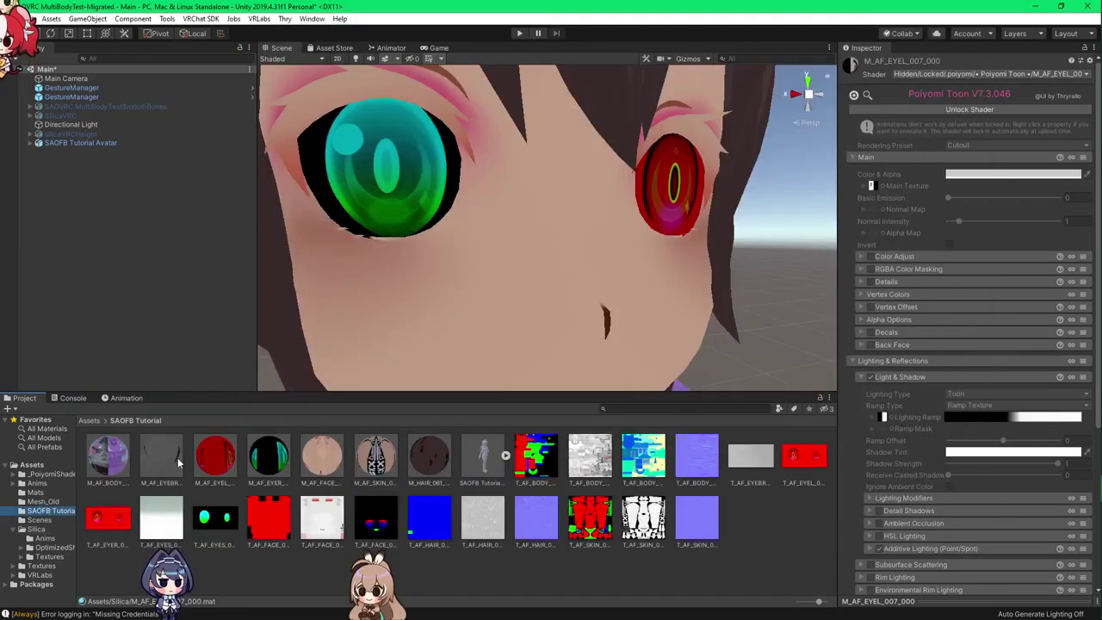
pyautogui.hotkey('alt', 'Tab')
pyautogui.click(476, 105)
pyautogui.keyDown('shift'); pyautogui.click(470, 118); pyautogui.keyUp('shift')
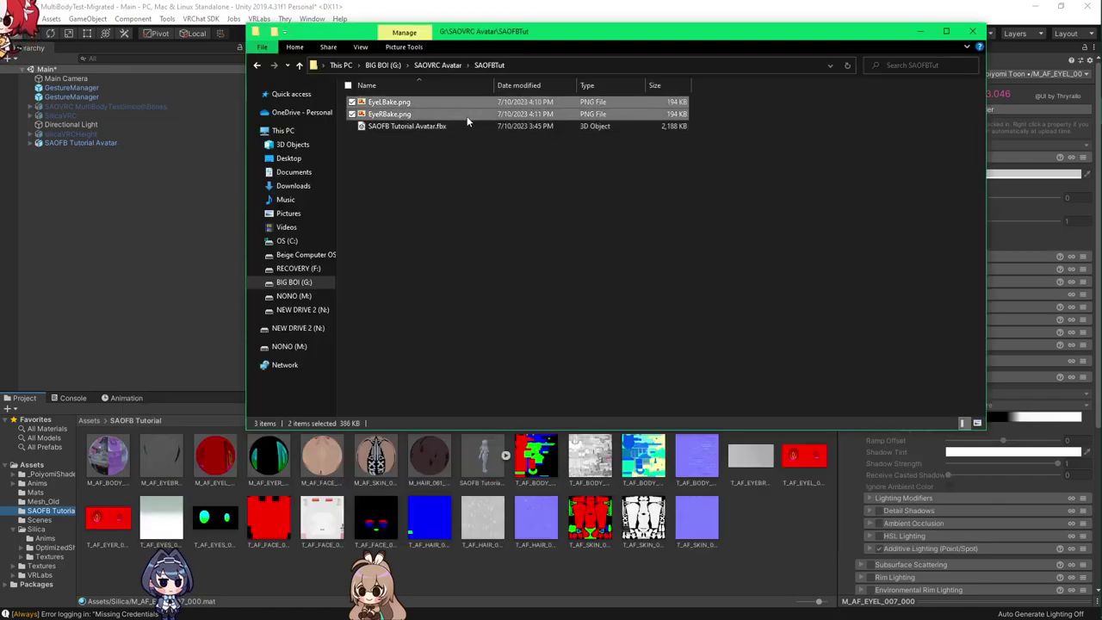
pyautogui.moveTo(470, 118); pyautogui.dragTo(765, 516)
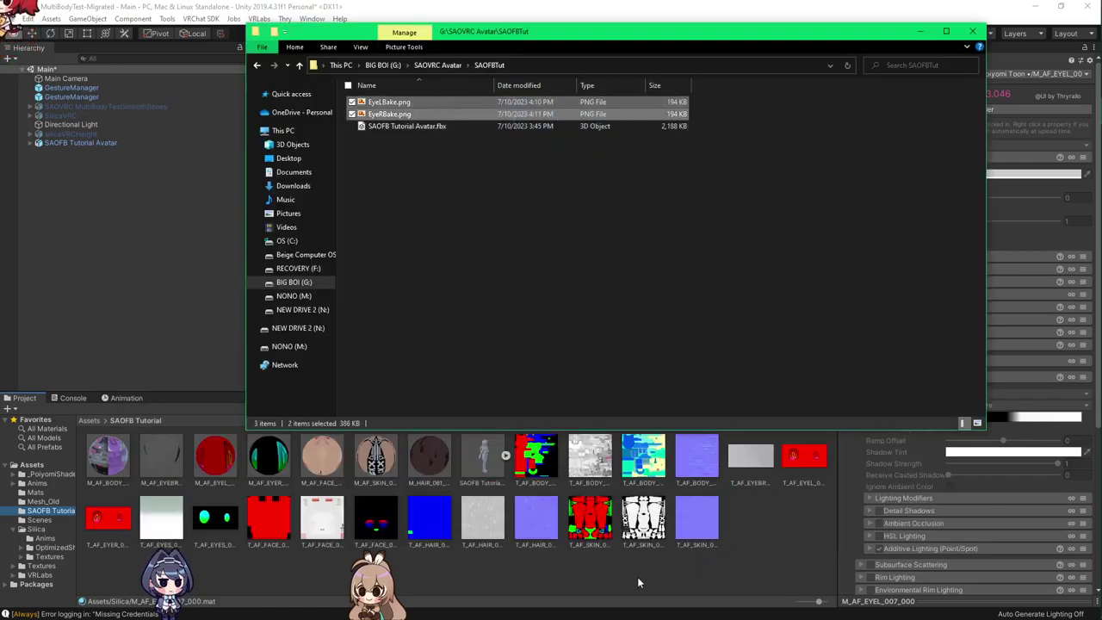
pyautogui.moveTo(638, 583); pyautogui.dragTo(627, 573)
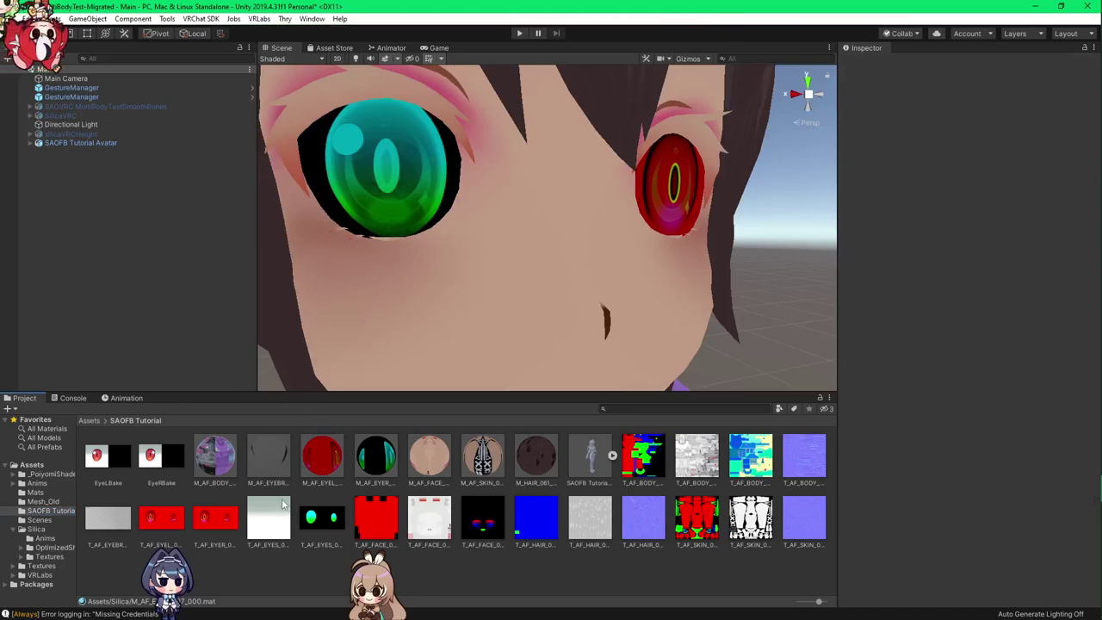
# Step: Set EyeRBake as the Main Texture of the M_AF_EYER_042_000 material and disable its RGBA Color Masking
pyautogui.click(375, 456)
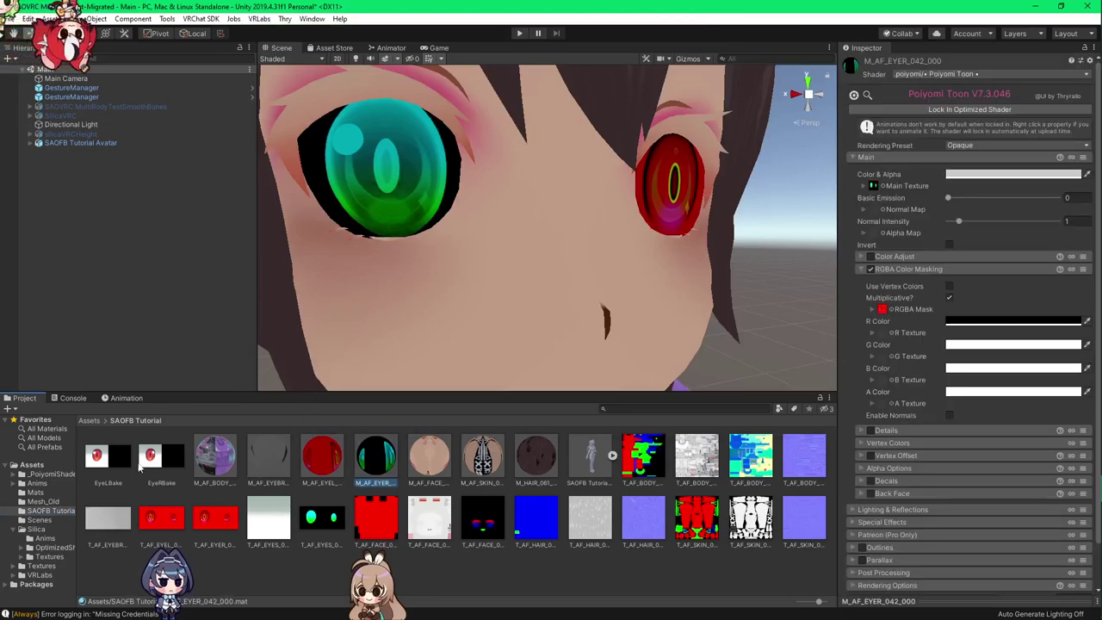
pyautogui.click(871, 269)
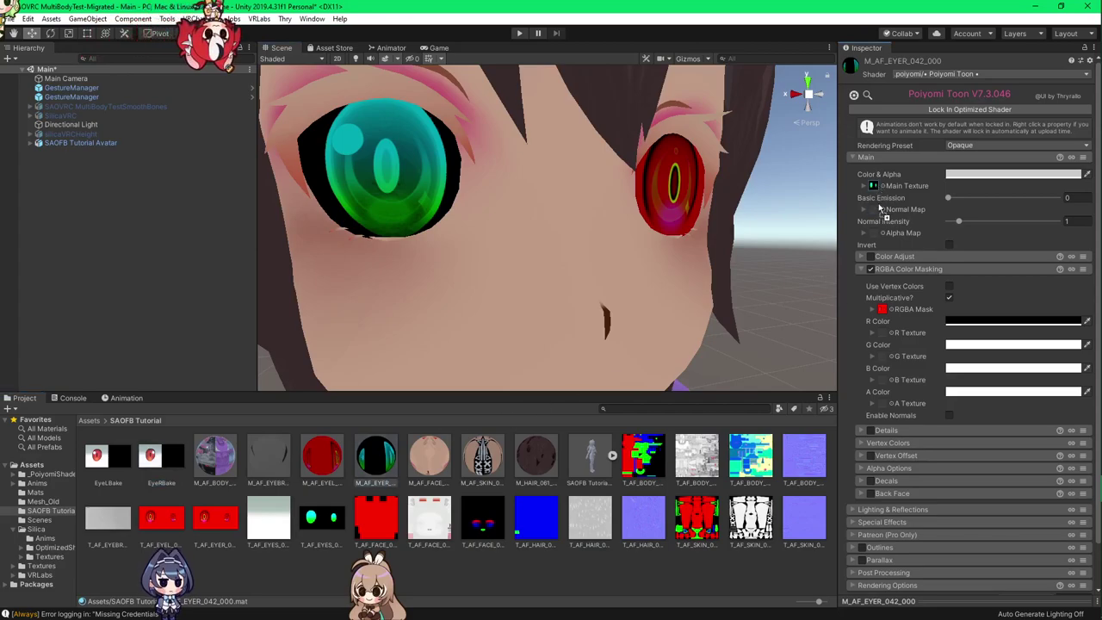
pyautogui.click(870, 268)
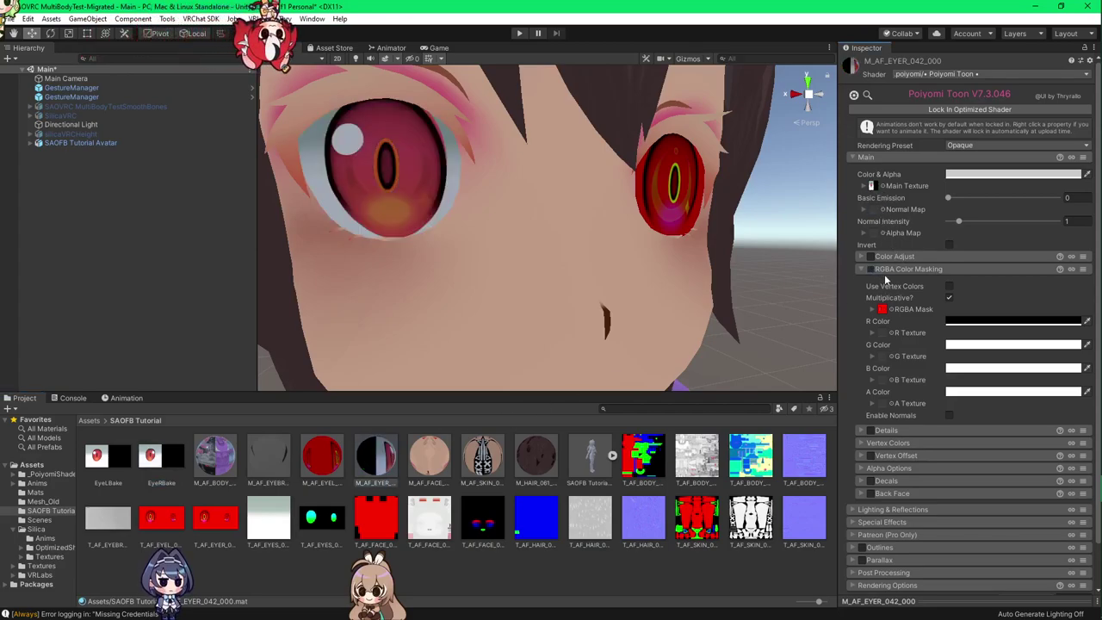
pyautogui.scroll(-10, 553, 245)
pyautogui.moveTo(553, 246); pyautogui.dragTo(511, 247, button='right')
pyautogui.scroll(10, 565, 242)
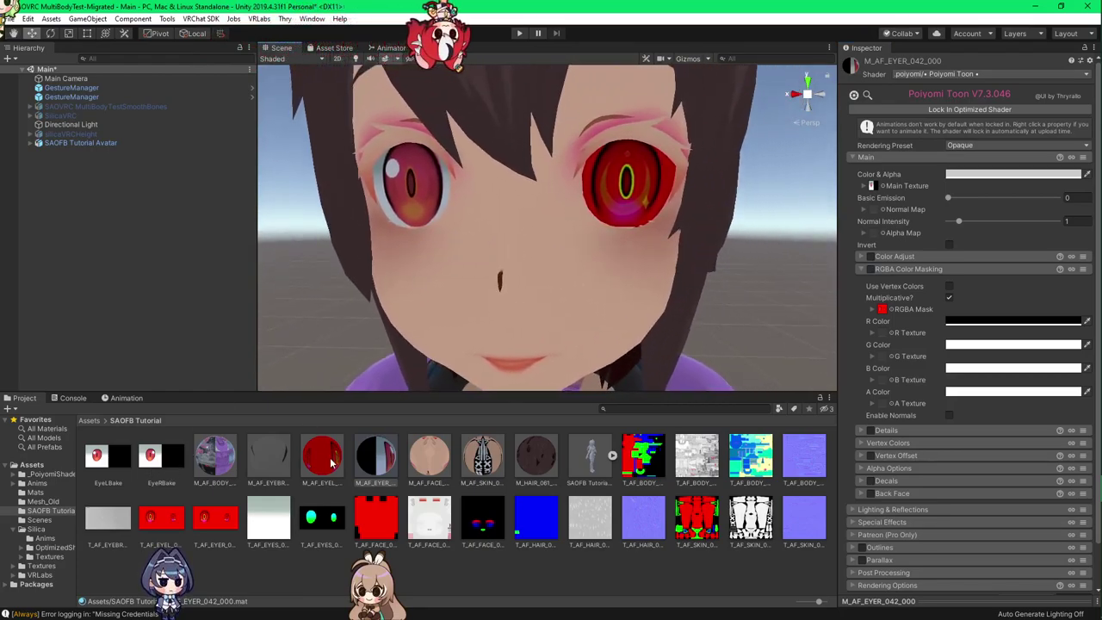
# Step: Set EyeLBake as the Main Texture of M_AF_EYEL_042_000, disable its RGBA Color Masking, and check both eyes on the avatar
pyautogui.click(339, 465)
pyautogui.moveTo(99, 457); pyautogui.dragTo(875, 186)
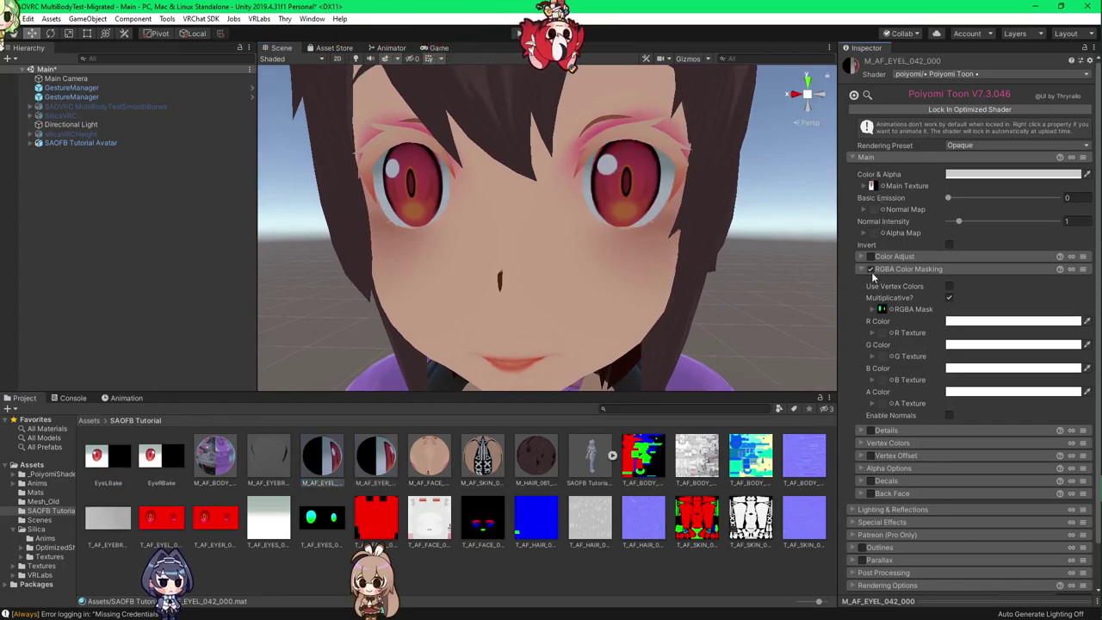
pyautogui.click(871, 270)
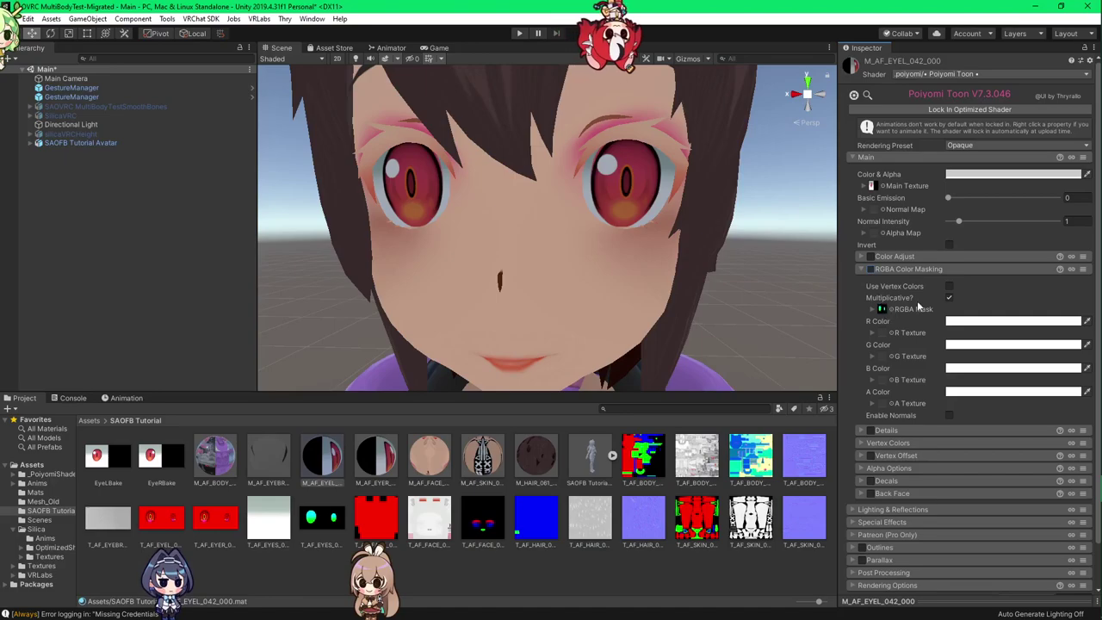
pyautogui.click(862, 269)
pyautogui.moveTo(639, 244); pyautogui.dragTo(644, 244, button='right')
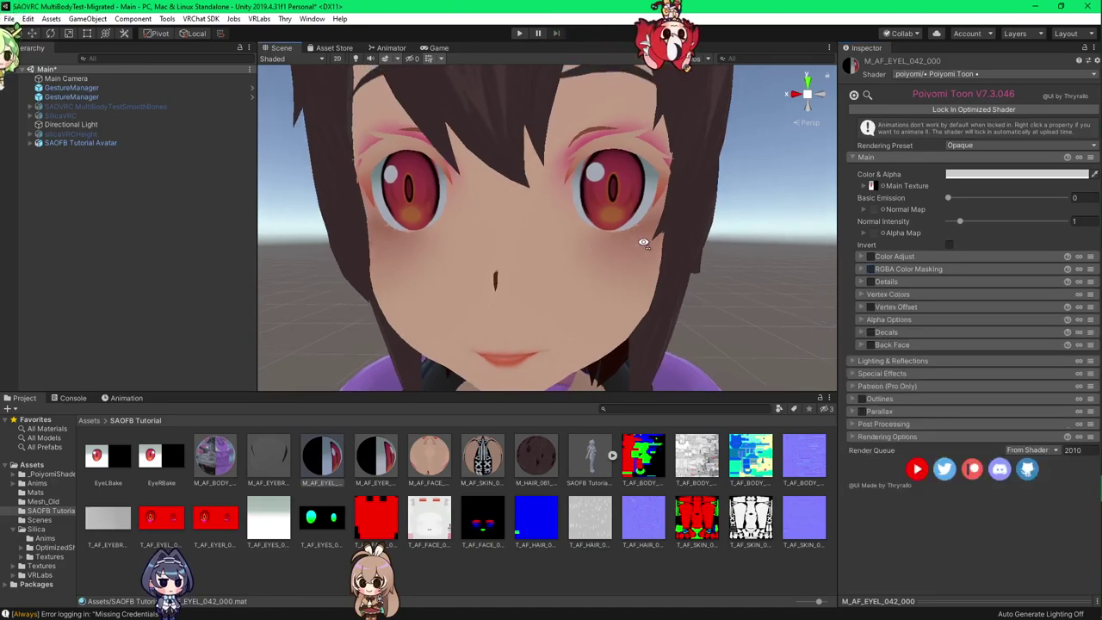
pyautogui.keyDown('alt'); pyautogui.moveTo(644, 243); pyautogui.dragTo(584, 263); pyautogui.keyUp('alt')
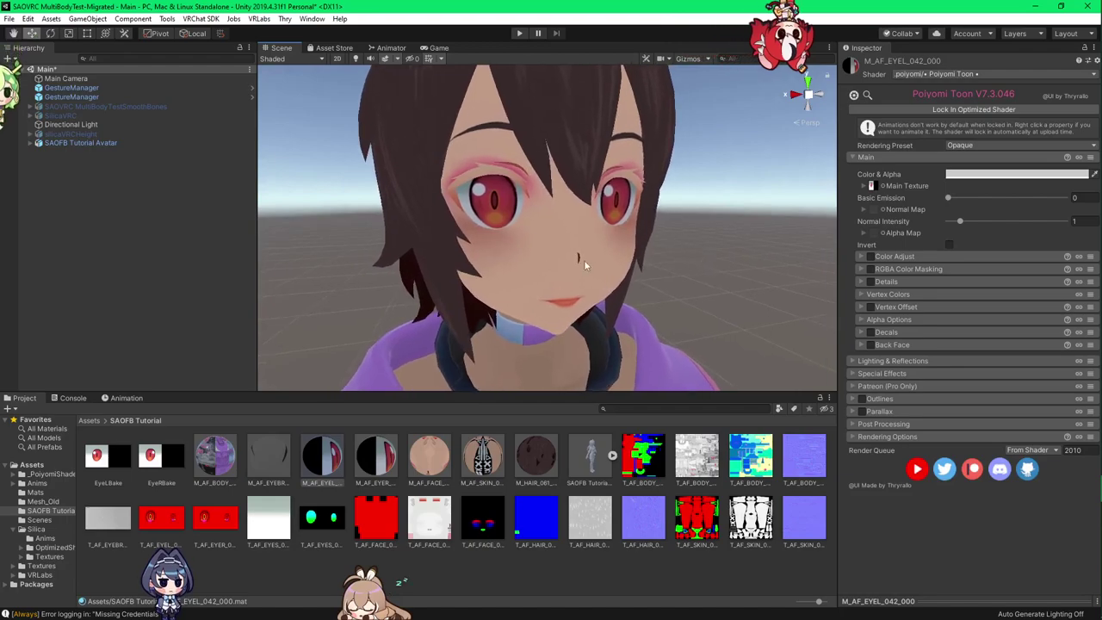
# Step: View the M_AF_FACE_042_000 material's settings in Unity, switch back to Blender, and select the face mesh
pyautogui.click(429, 457)
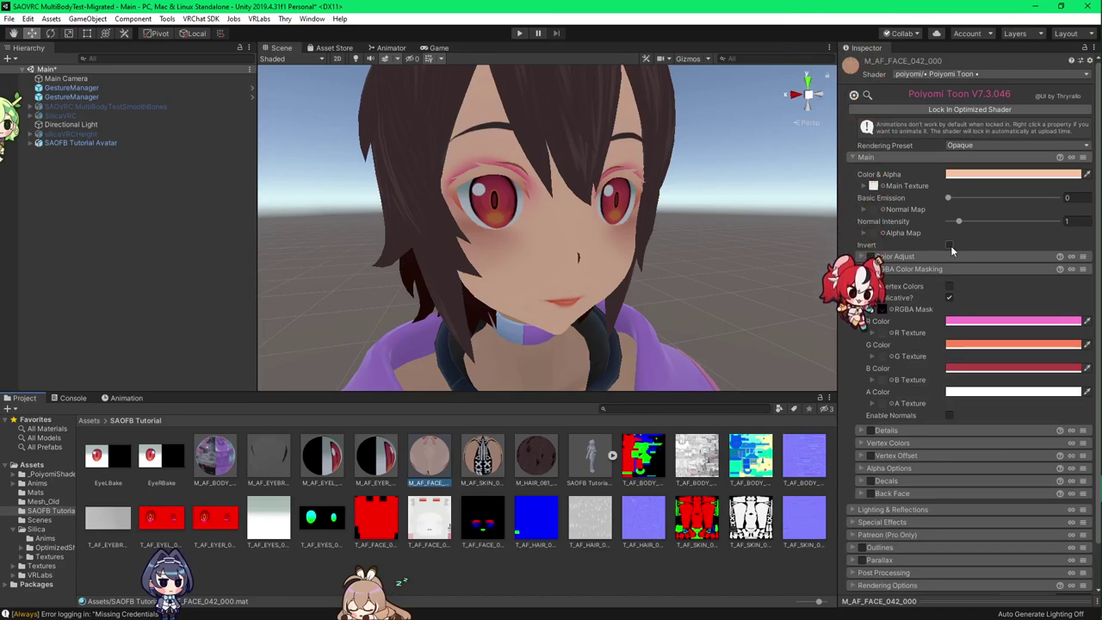
pyautogui.hotkey('alt', 'Tab')
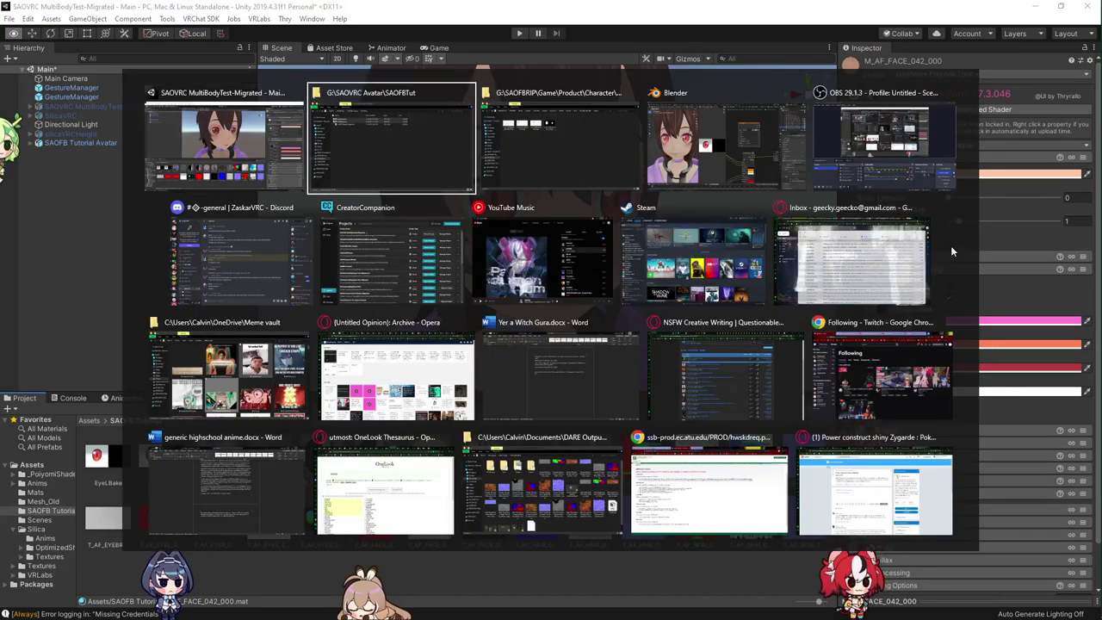
pyautogui.hotkey('alt', 'Tab')
pyautogui.hotkey('alt', 'Tab')
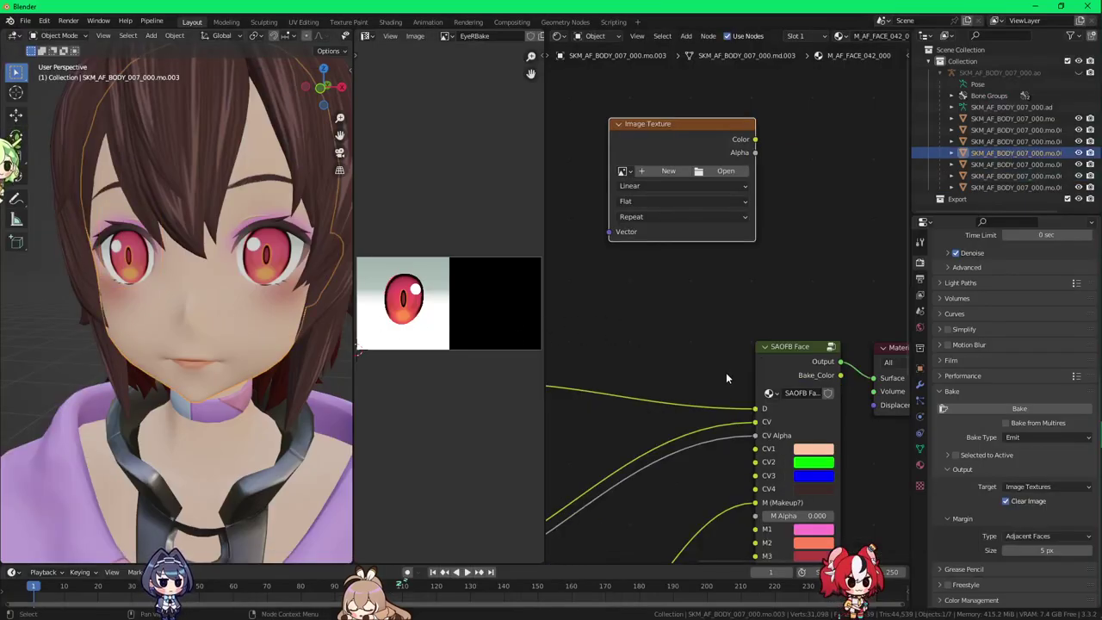
# Step: Examine the SAOFB Face node group and preview the T_AF_FACE_000_000_CV.tga texture on the face
pyautogui.scroll(-1, 726, 374)
pyautogui.moveTo(722, 379); pyautogui.dragTo(722, 353, button='middle')
pyautogui.scroll(3, 718, 350)
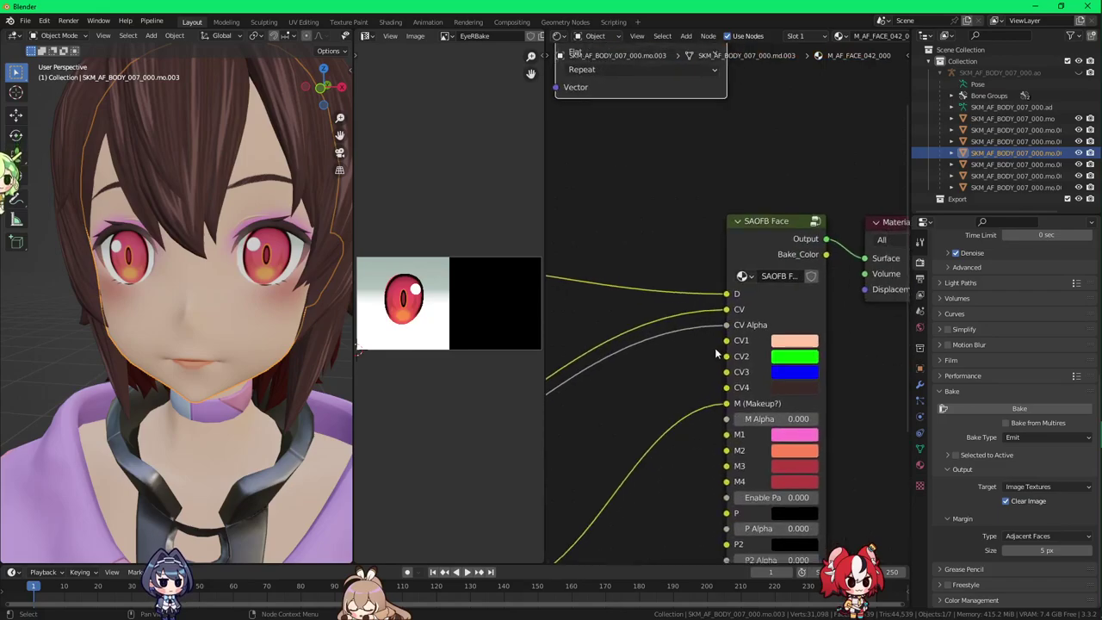
pyautogui.click(779, 388)
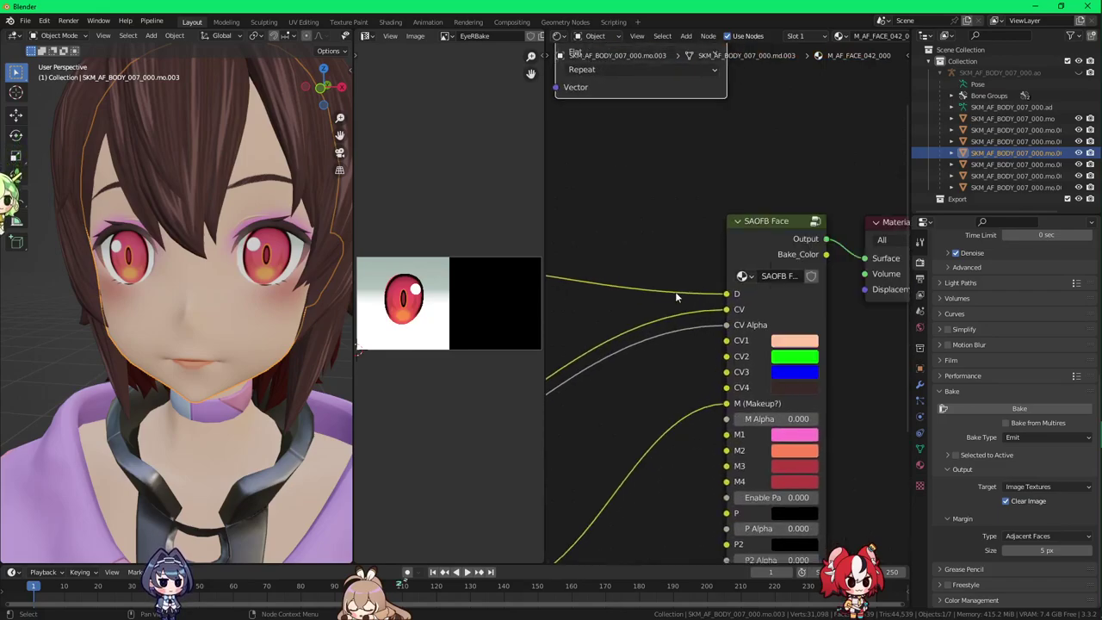
pyautogui.moveTo(663, 379); pyautogui.dragTo(803, 368, button='middle')
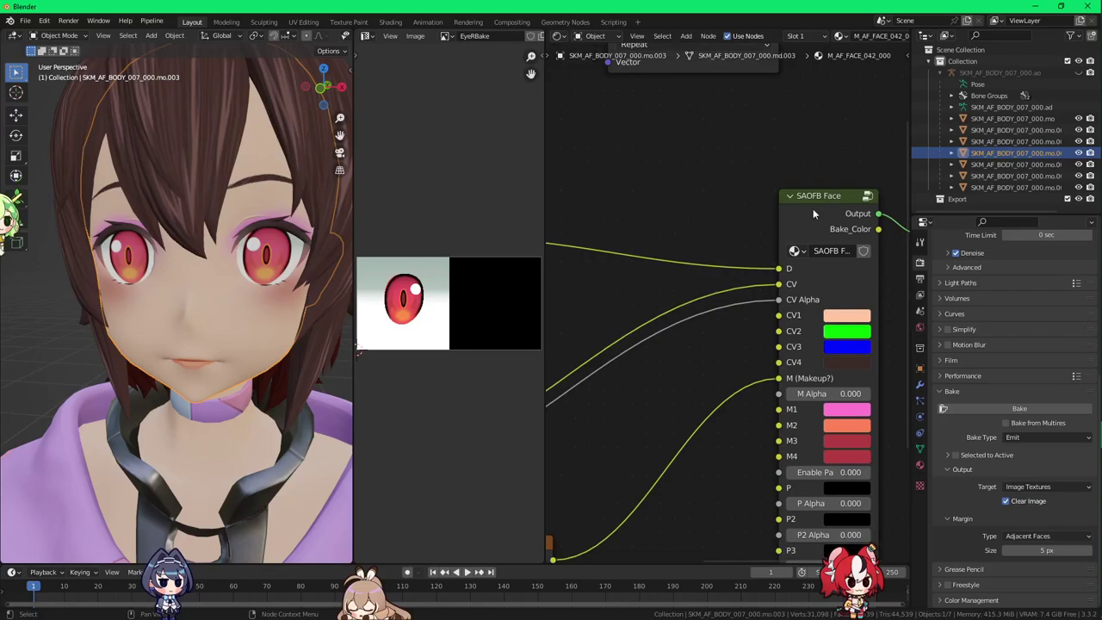
pyautogui.scroll(-4, 739, 302)
pyautogui.moveTo(553, 397); pyautogui.dragTo(689, 353, button='middle')
pyautogui.click(573, 379)
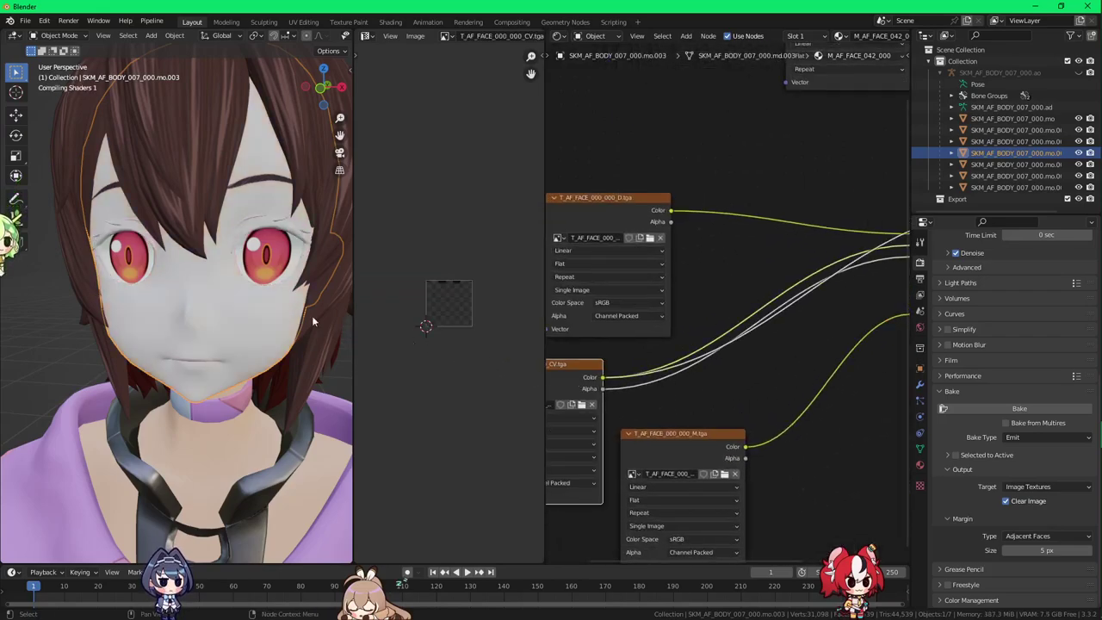
pyautogui.keyDown('ctrl'); pyautogui.keyDown('shift'); pyautogui.click(589, 379); pyautogui.keyUp('shift'); pyautogui.keyUp('ctrl')
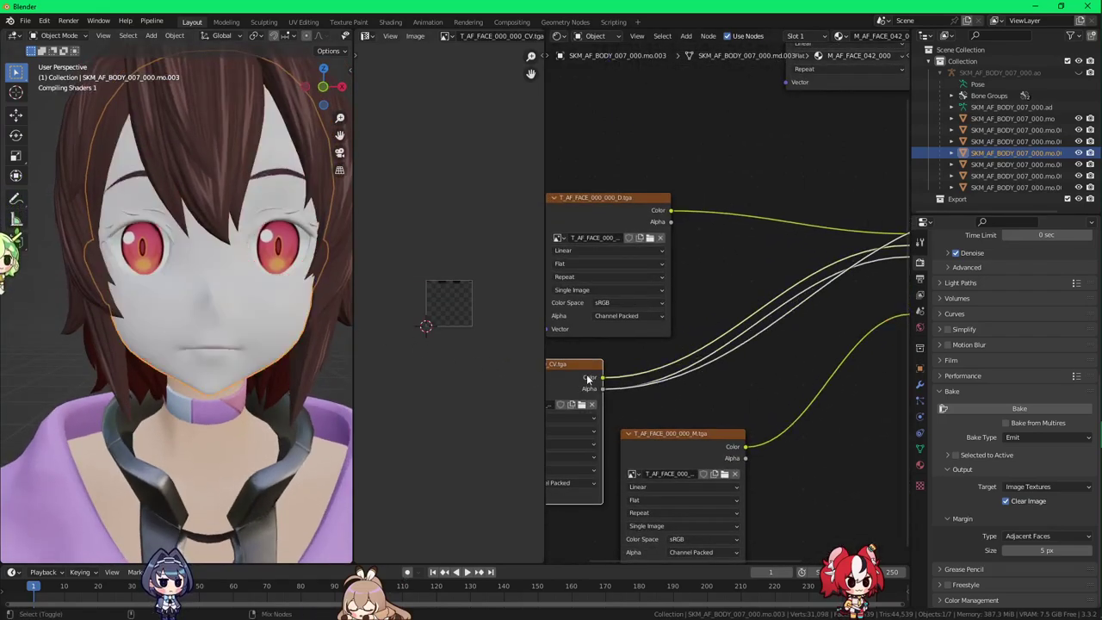
pyautogui.keyDown('ctrl'); pyautogui.keyDown('shift'); pyautogui.click(589, 378); pyautogui.keyUp('shift'); pyautogui.keyUp('ctrl')
pyautogui.moveTo(728, 326); pyautogui.dragTo(568, 386, button='middle')
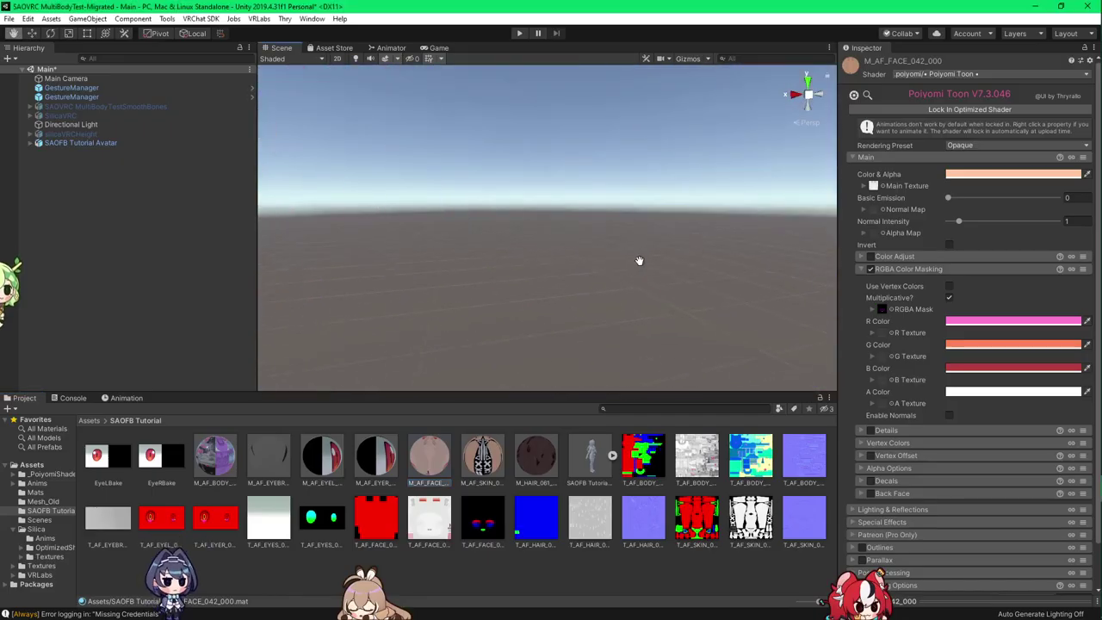
# Step: Switch to Unity, examine the avatar's face and hair from several angles, and return to Blender
pyautogui.moveTo(640, 261); pyautogui.dragTo(660, 264, button='middle')
pyautogui.keyDown('alt'); pyautogui.moveTo(659, 264); pyautogui.dragTo(674, 282); pyautogui.keyUp('alt')
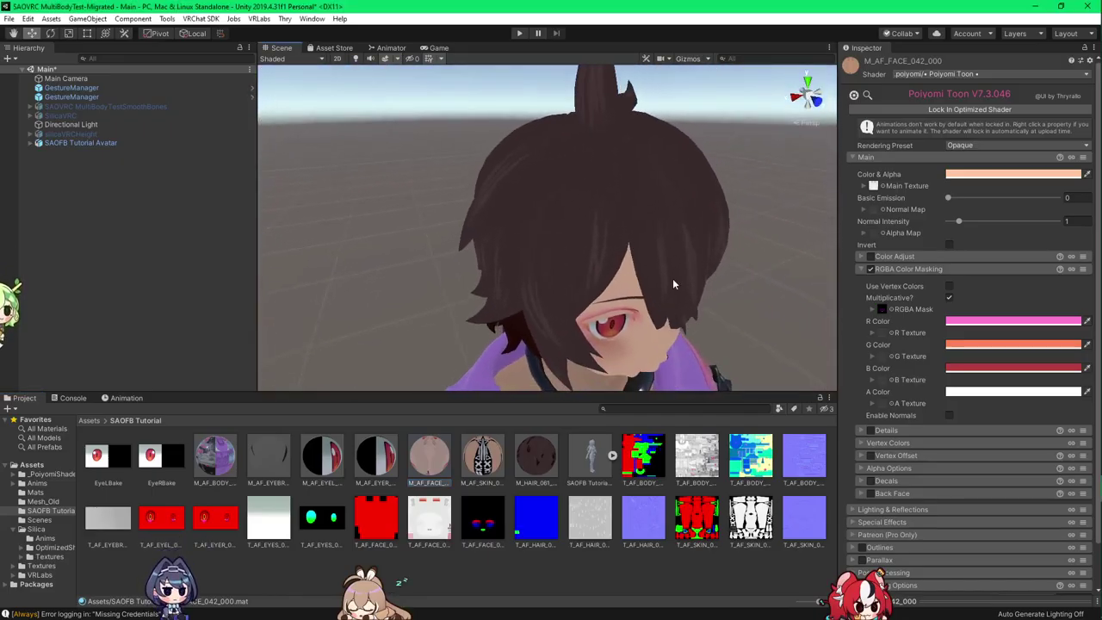
pyautogui.moveTo(673, 281)
pyautogui.mouseDown(button='middle')
pyautogui.moveTo(673, 317)
pyautogui.moveTo(667, 269)
pyautogui.moveTo(658, 279)
pyautogui.mouseUp(button='middle')
pyautogui.keyDown('alt'); pyautogui.moveTo(658, 280); pyautogui.dragTo(609, 209); pyautogui.keyUp('alt')
pyautogui.hotkey('alt', 'Tab')
# Step: Preview the SAOFB Face node's Bake_Color output on the face and inspect it from several angles
pyautogui.scroll(-2, 270, 301)
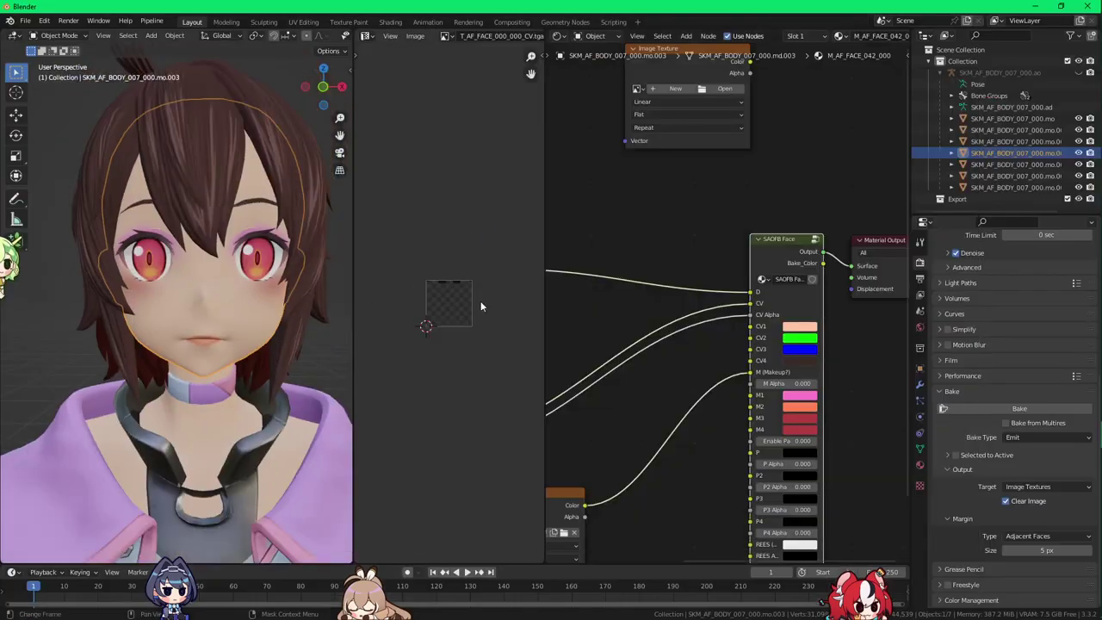
pyautogui.moveTo(739, 301); pyautogui.dragTo(681, 301, button='middle')
pyautogui.hotkey('ctrl', 'z')
pyautogui.scroll(-1, 220, 259)
pyautogui.scroll(1, 219, 259)
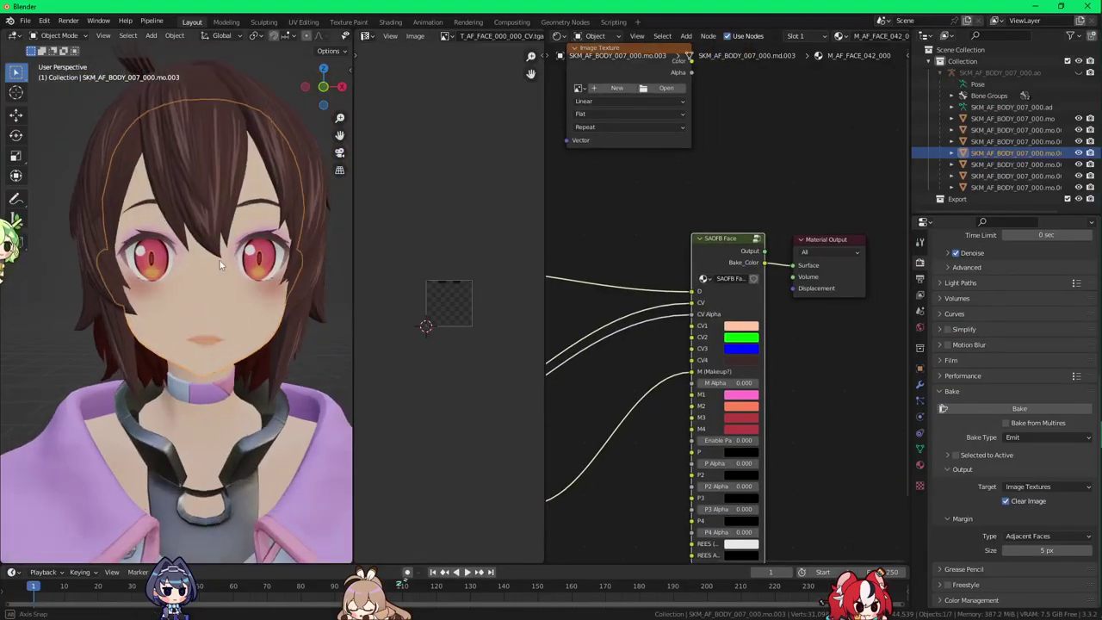
pyautogui.moveTo(219, 260); pyautogui.dragTo(267, 273, button='middle')
pyautogui.scroll(-2, 683, 340)
pyautogui.moveTo(672, 358); pyautogui.dragTo(683, 335, button='middle')
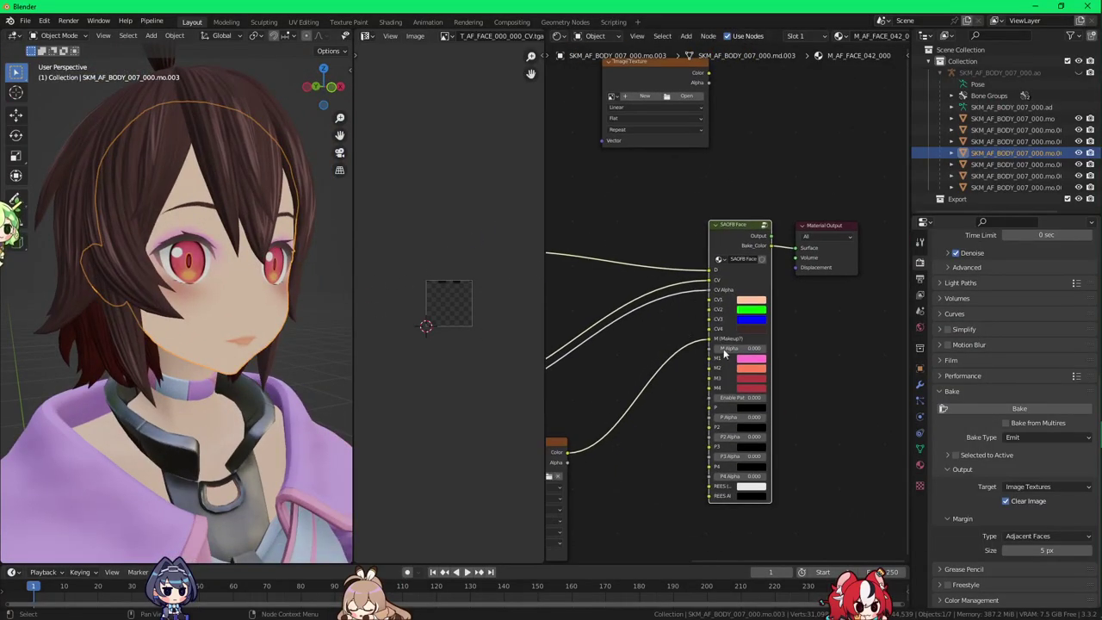
pyautogui.moveTo(696, 388); pyautogui.dragTo(810, 402, button='middle')
pyautogui.moveTo(764, 316); pyautogui.dragTo(687, 326, button='middle')
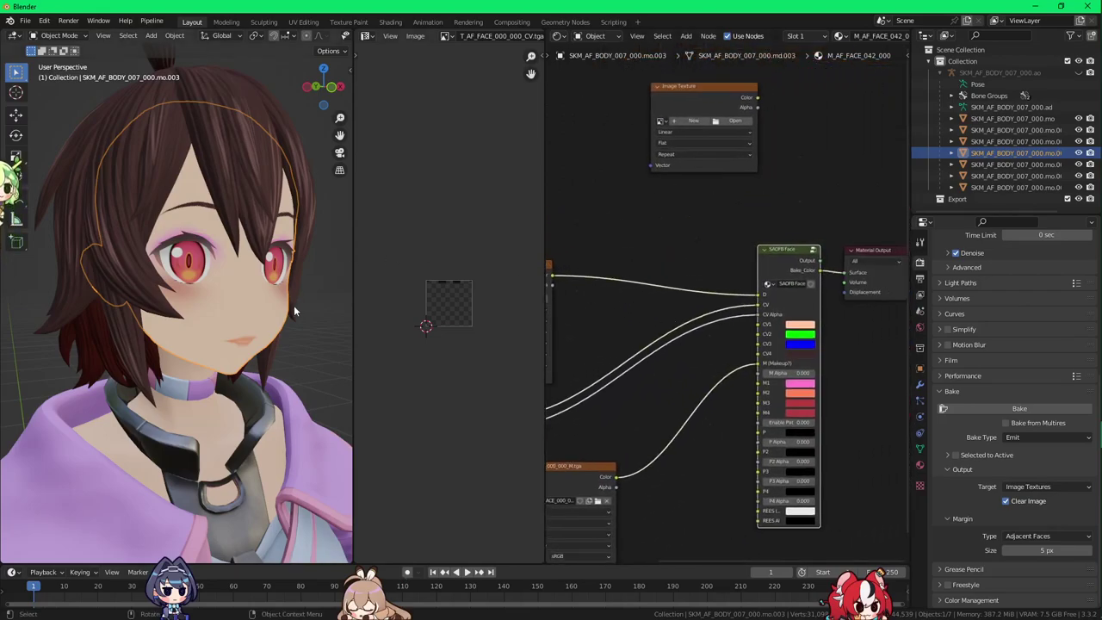
pyautogui.moveTo(294, 305); pyautogui.dragTo(345, 311, button='middle')
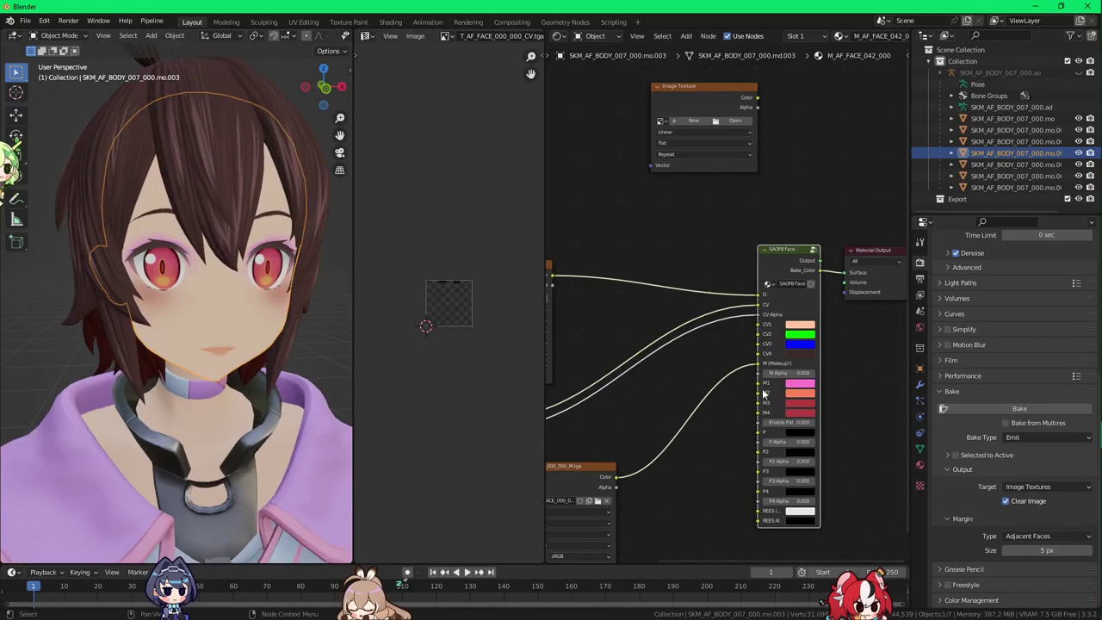
pyautogui.moveTo(715, 398); pyautogui.dragTo(817, 349, button='middle')
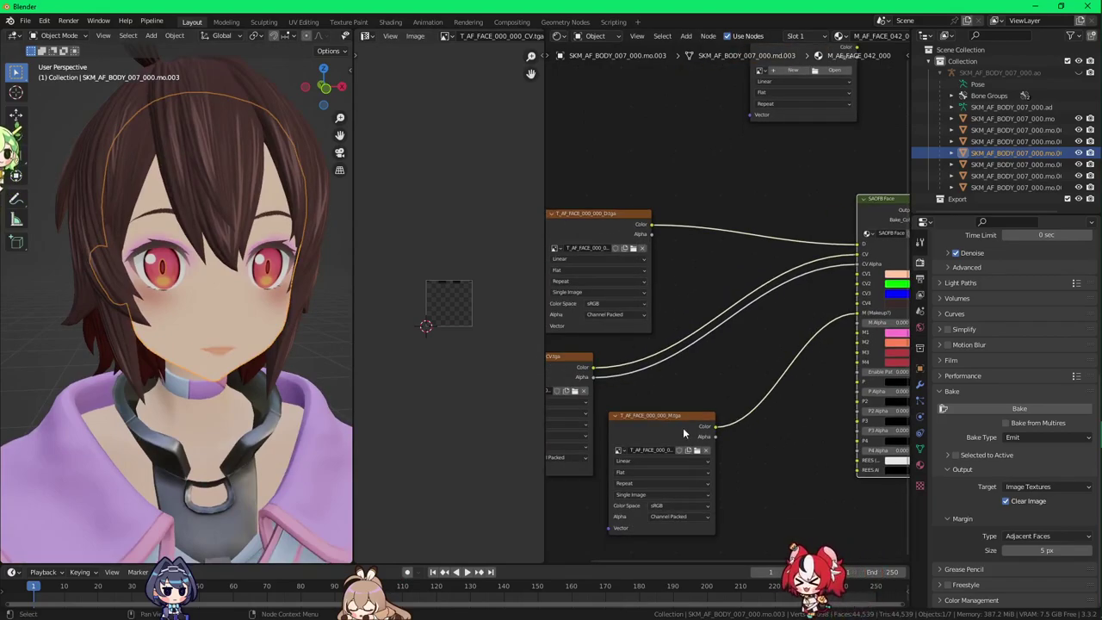
# Step: Preview the T_AF_FACE_000_000_M and CV mask textures on the face, and reconnect SAOFB Face's Output to the Material Output
pyautogui.keyDown('ctrl'); pyautogui.keyDown('shift'); pyautogui.click(682, 430); pyautogui.keyUp('shift'); pyautogui.keyUp('ctrl')
pyautogui.moveTo(685, 430); pyautogui.dragTo(713, 413, button='middle')
pyautogui.keyDown('ctrl'); pyautogui.keyDown('shift'); pyautogui.click(712, 418); pyautogui.keyUp('shift'); pyautogui.keyUp('ctrl')
pyautogui.keyDown('ctrl'); pyautogui.keyDown('shift'); pyautogui.click(713, 420); pyautogui.keyUp('shift'); pyautogui.keyUp('ctrl')
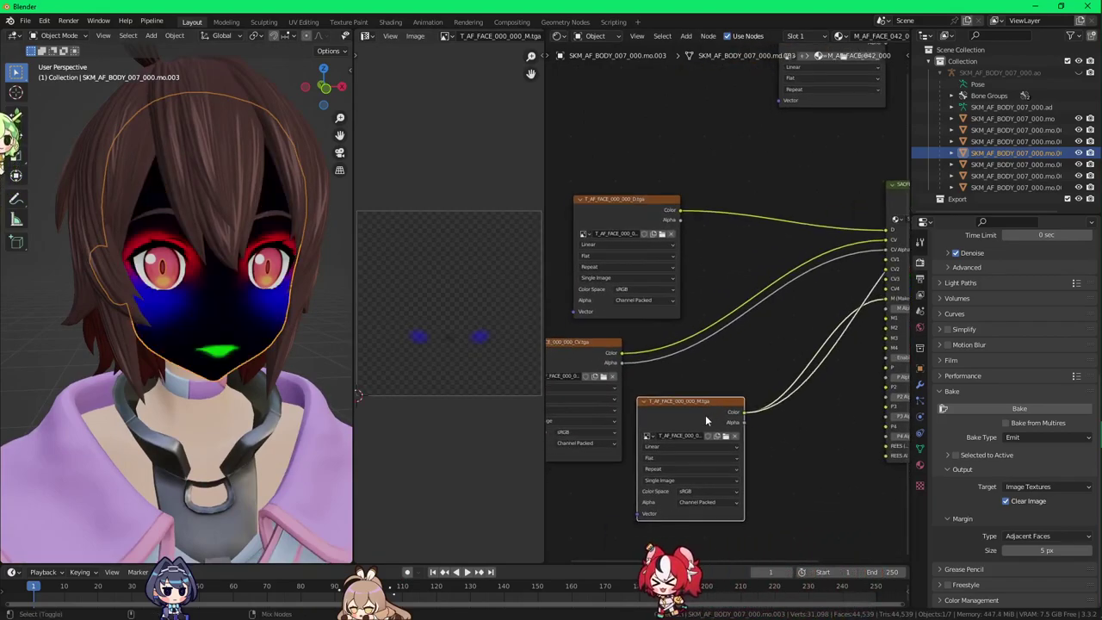
pyautogui.keyDown('ctrl'); pyautogui.keyDown('shift'); pyautogui.click(584, 344); pyautogui.keyUp('shift'); pyautogui.keyUp('ctrl')
pyautogui.keyDown('ctrl'); pyautogui.keyDown('shift'); pyautogui.click(584, 345); pyautogui.keyUp('shift'); pyautogui.keyUp('ctrl')
pyautogui.keyDown('ctrl'); pyautogui.keyDown('shift'); pyautogui.click(586, 345); pyautogui.keyUp('shift'); pyautogui.keyUp('ctrl')
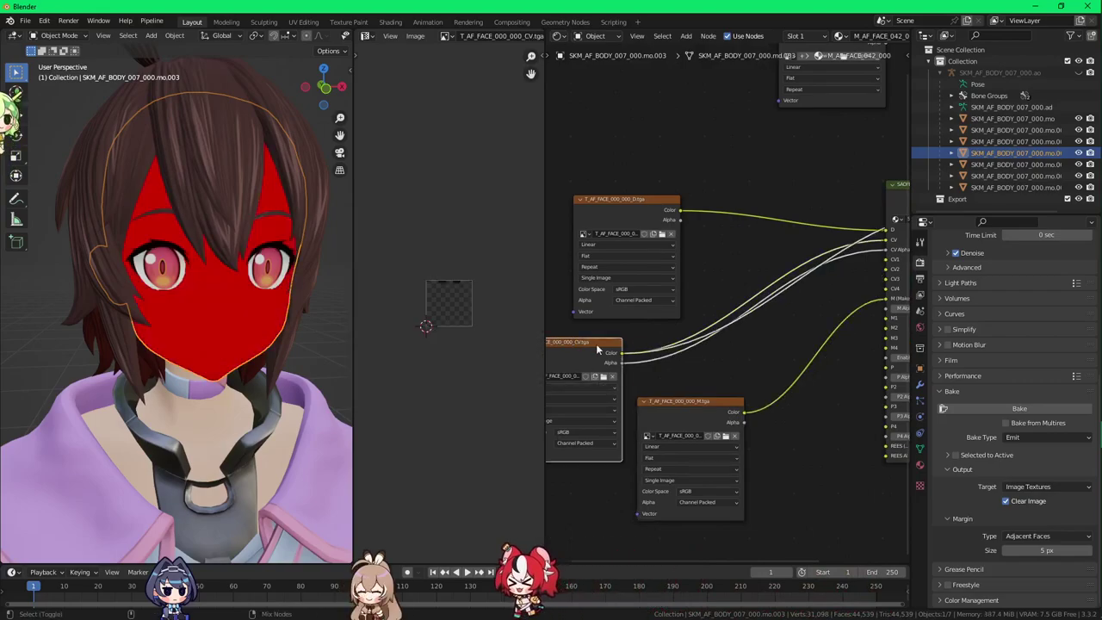
pyautogui.moveTo(821, 290); pyautogui.dragTo(748, 325, button='middle')
pyautogui.keyDown('ctrl'); pyautogui.keyDown('shift'); pyautogui.click(840, 232); pyautogui.keyUp('shift'); pyautogui.keyUp('ctrl')
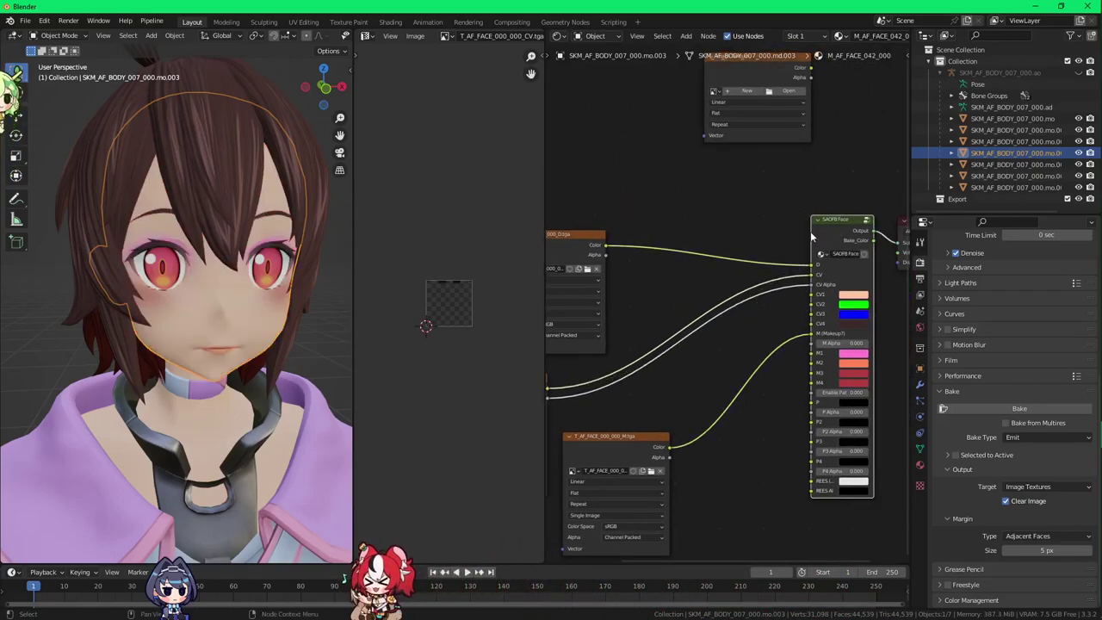
pyautogui.moveTo(811, 231); pyautogui.dragTo(754, 250, button='middle')
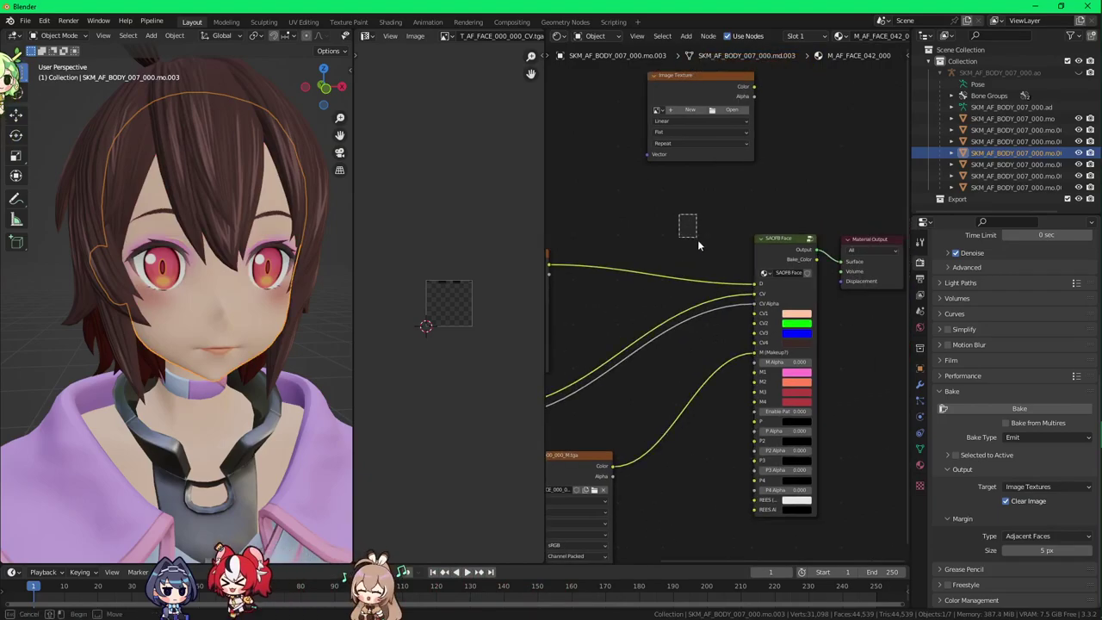
pyautogui.scroll(3, 942, 330)
# Step: Look through the material nodes of the hair, skin, face, eye and eyebrow meshes
pyautogui.click(1014, 119)
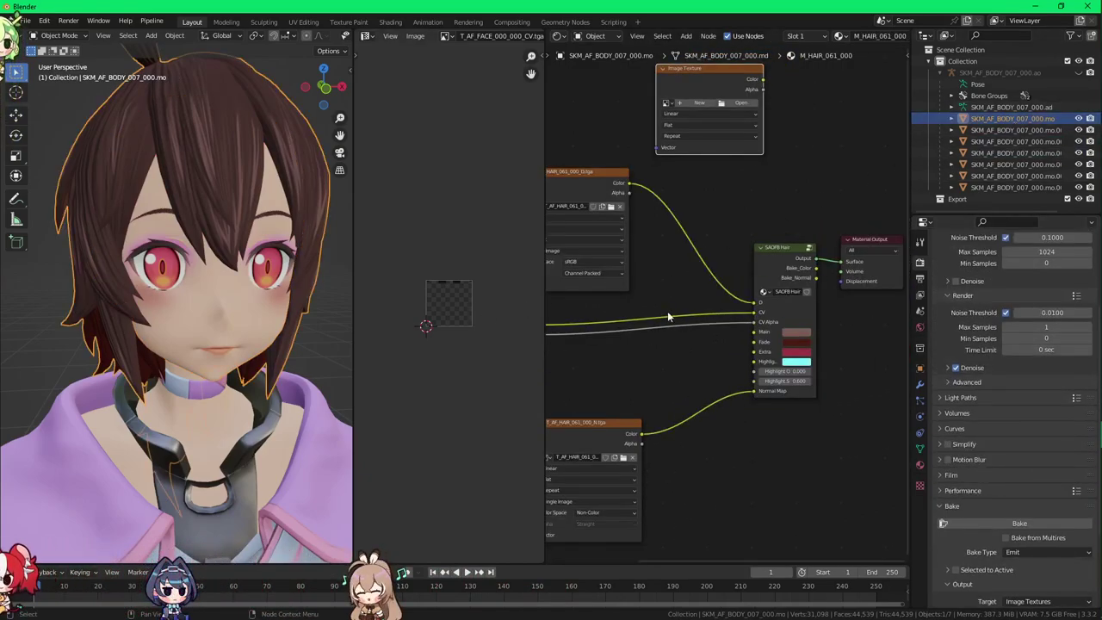
pyautogui.moveTo(669, 317); pyautogui.dragTo(752, 326, button='middle')
pyautogui.click(1021, 131)
pyautogui.moveTo(792, 290); pyautogui.dragTo(762, 313, button='middle')
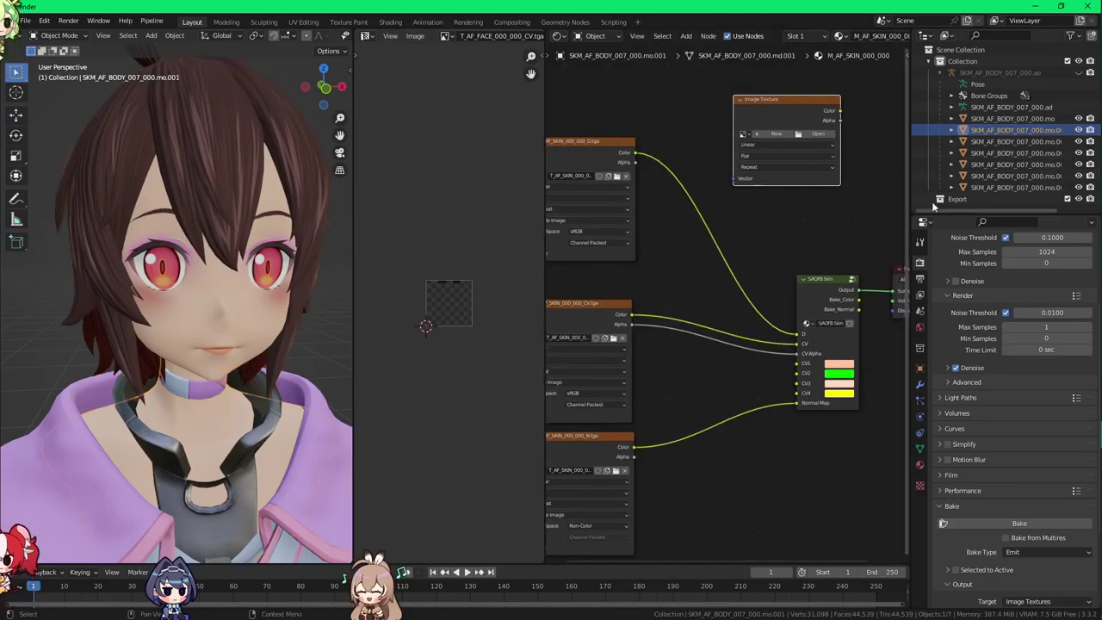
pyautogui.scroll(-2, 304, 315)
pyautogui.click(1015, 141)
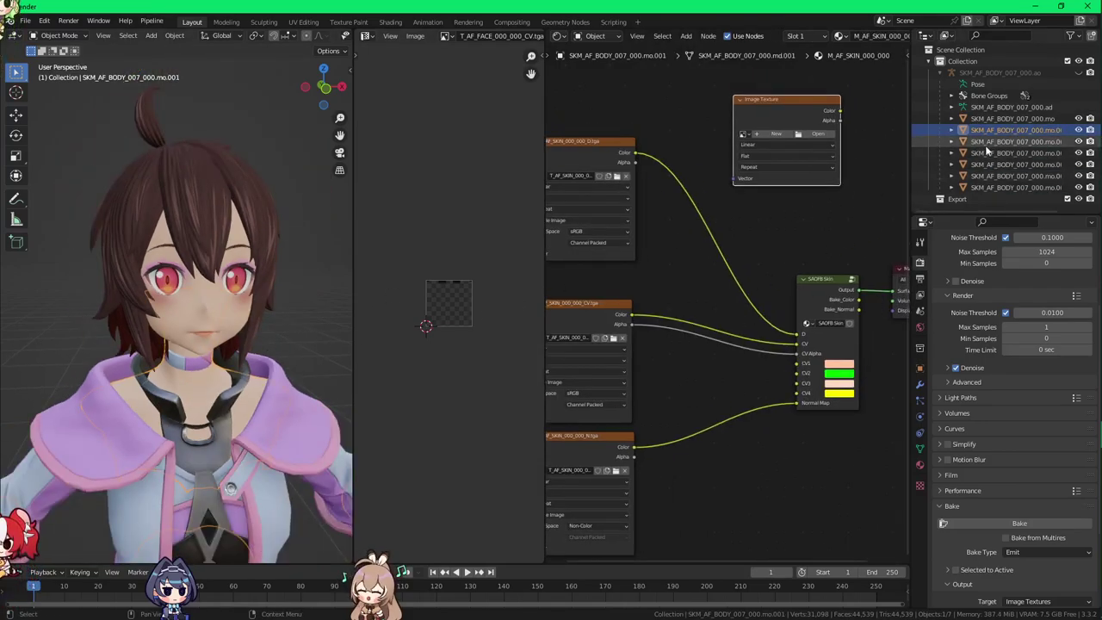
pyautogui.click(1013, 153)
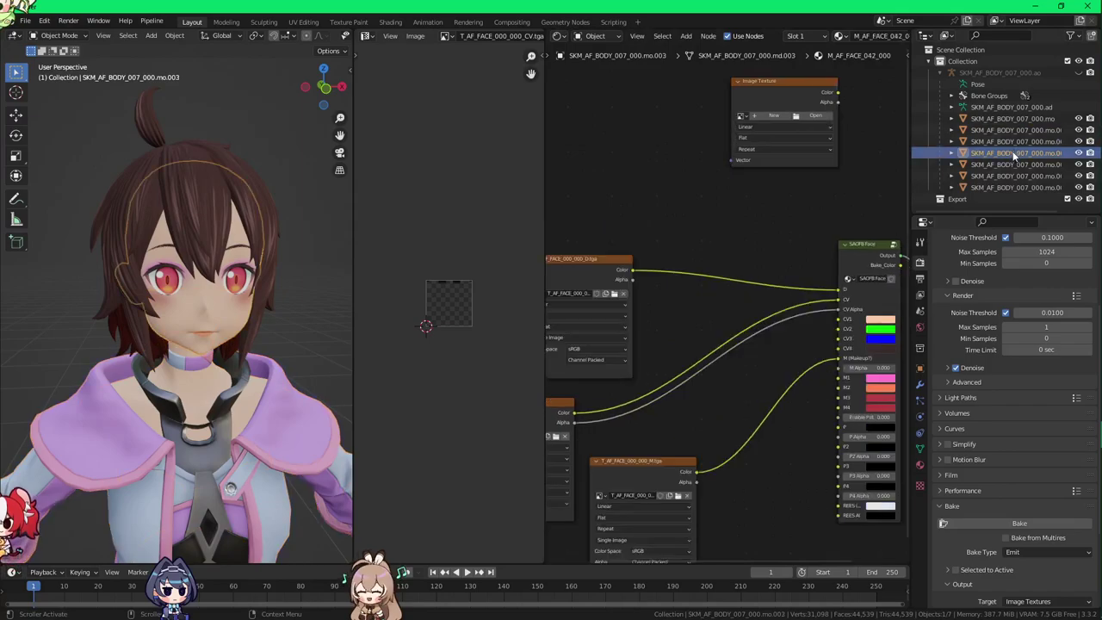
pyautogui.click(1008, 163)
pyautogui.click(1005, 175)
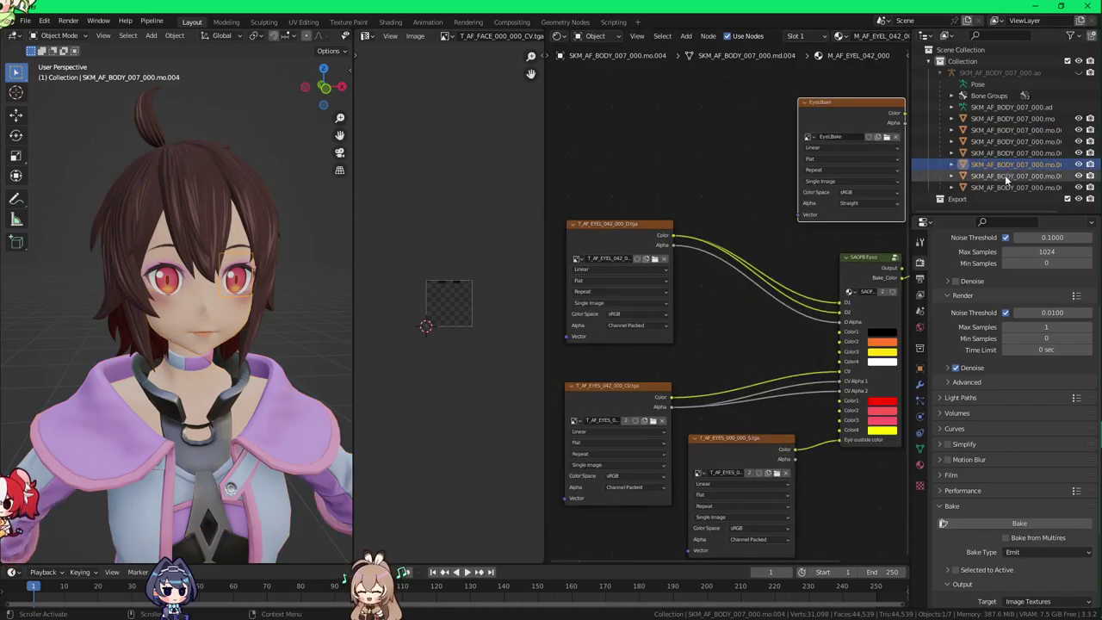
pyautogui.click(1004, 187)
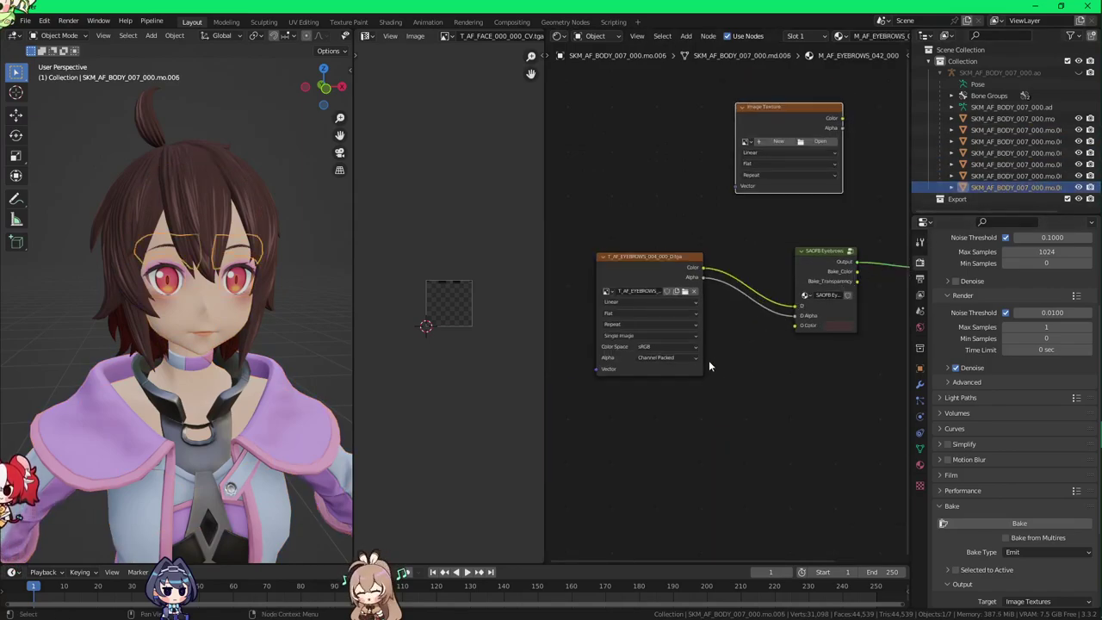
pyautogui.click(1004, 165)
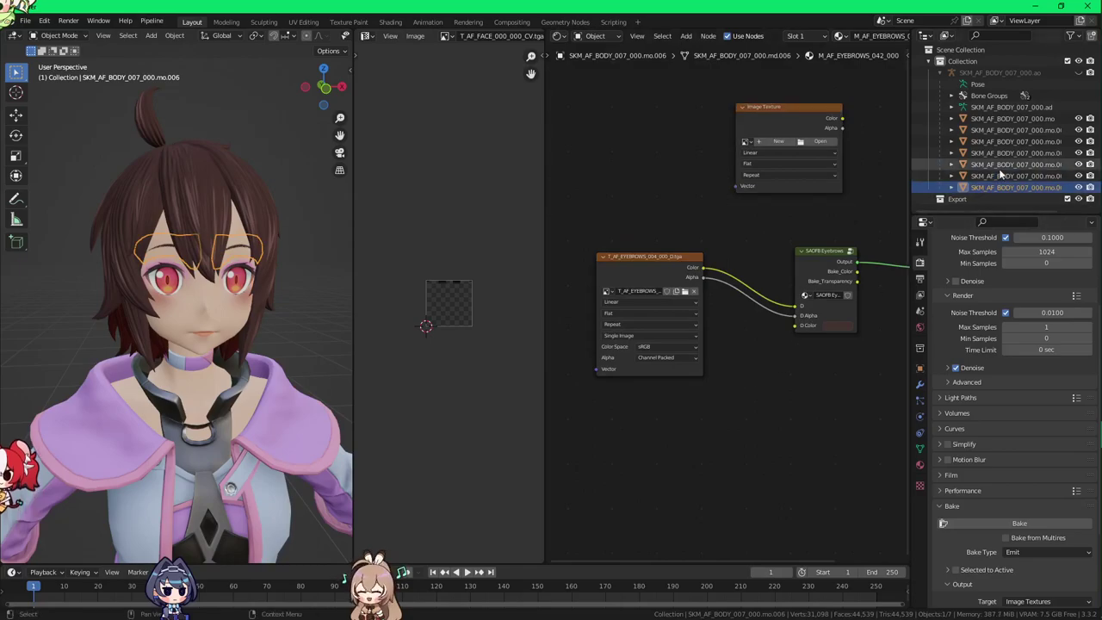
# Step: Select the face mesh, connect SAOFB Face's Bake_Color output to the Material Output surface, and move the empty Image Texture node above the group
pyautogui.click(224, 317)
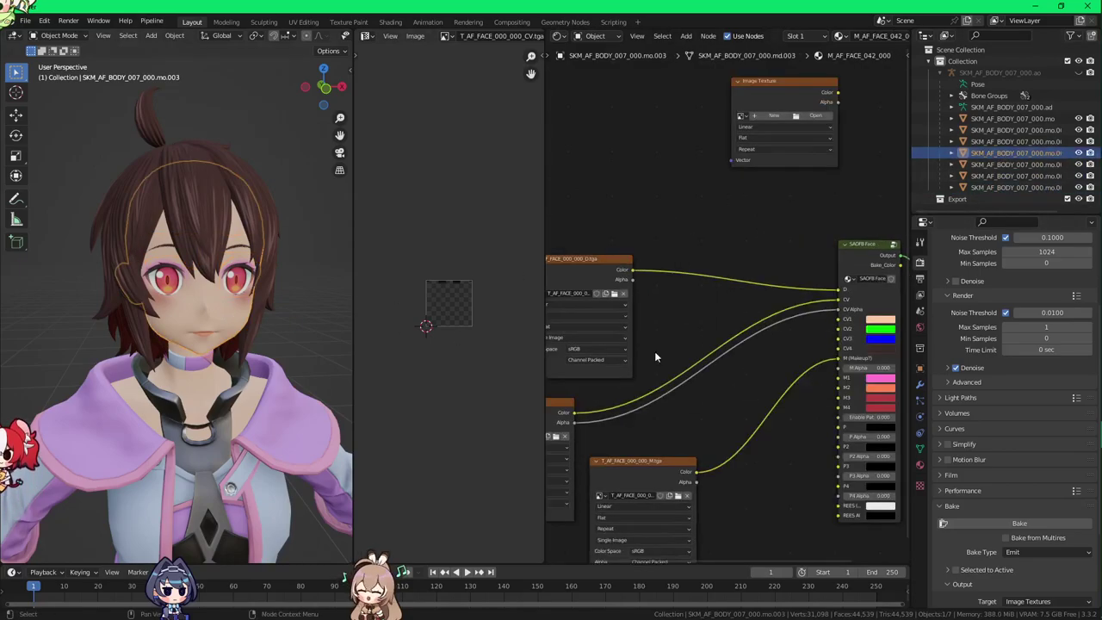
pyautogui.moveTo(773, 393); pyautogui.dragTo(622, 445, button='middle')
pyautogui.scroll(4, 703, 381)
pyautogui.keyDown('ctrl'); pyautogui.keyDown('shift'); pyautogui.click(707, 297); pyautogui.keyUp('shift'); pyautogui.keyUp('ctrl')
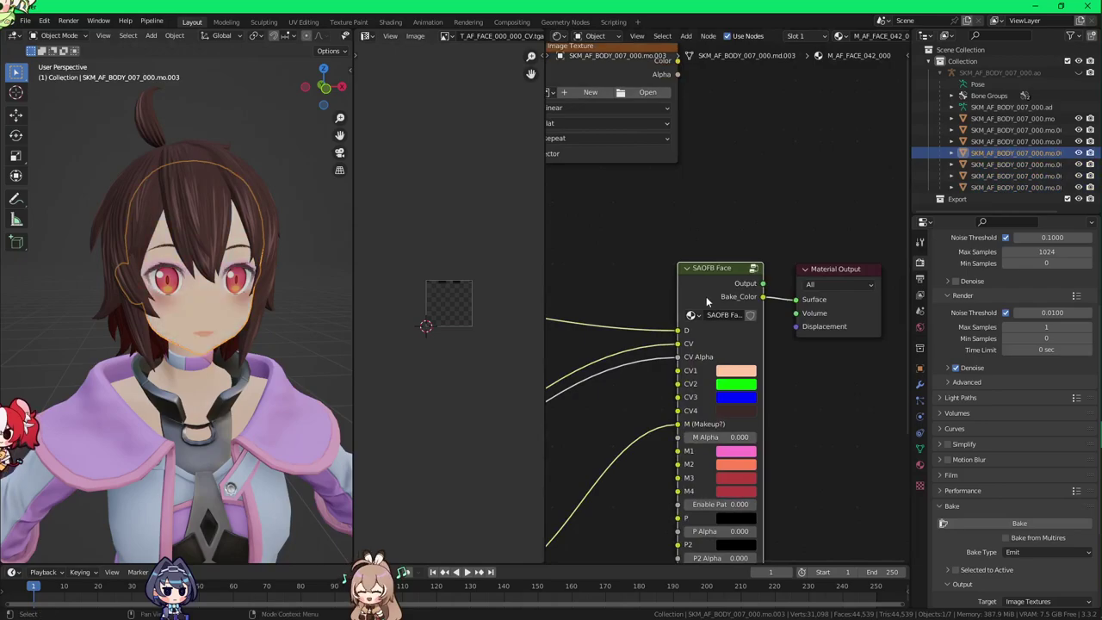
pyautogui.scroll(2, 227, 320)
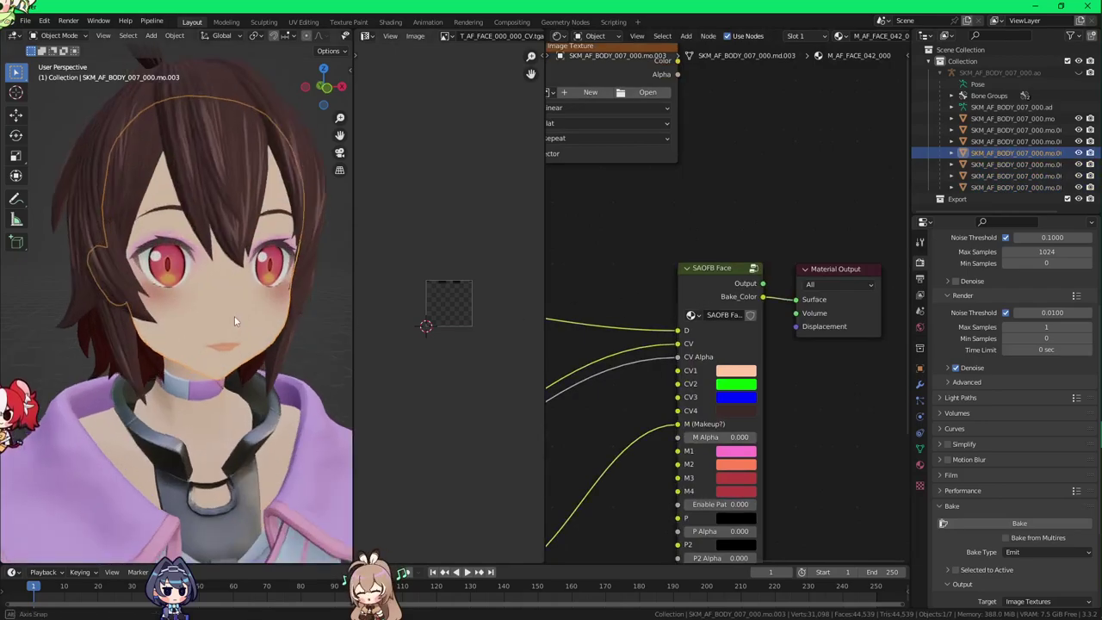
pyautogui.moveTo(799, 337); pyautogui.dragTo(824, 411, button='middle')
pyautogui.moveTo(639, 134); pyautogui.dragTo(747, 168)
# Step: Display T_AF_FACE_000_000_D.tga in the image editor and check its resolution
pyautogui.moveTo(562, 430); pyautogui.dragTo(832, 344, button='middle')
pyautogui.scroll(-1, 722, 327)
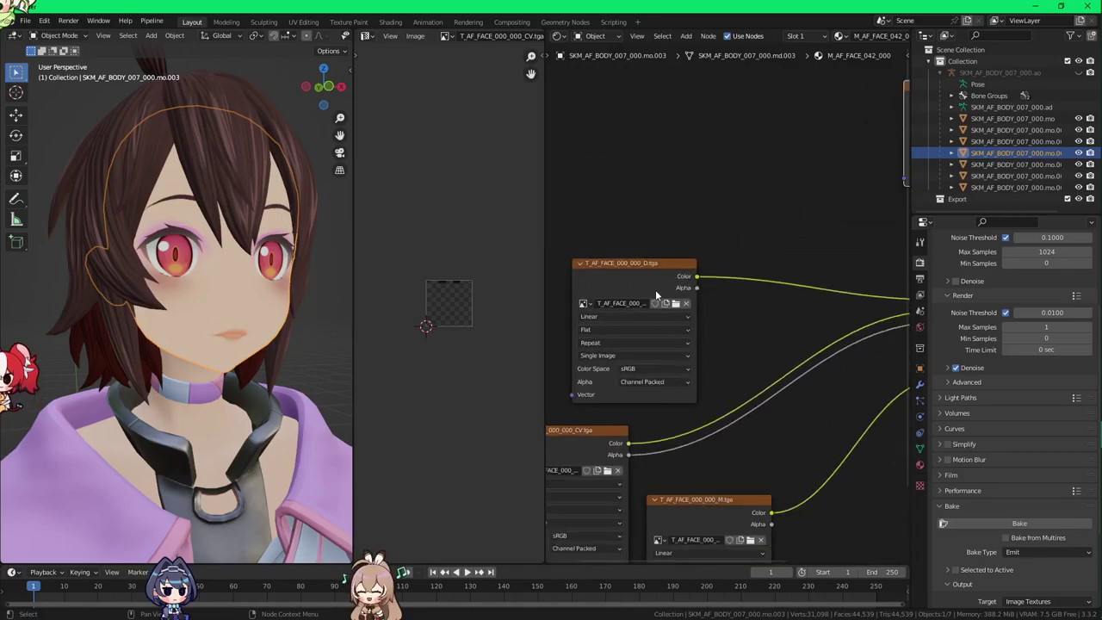
pyautogui.click(655, 290)
pyautogui.press('n')
pyautogui.press('n')
pyautogui.scroll(1, 689, 286)
pyautogui.moveTo(864, 136); pyautogui.dragTo(691, 258, button='middle')
# Step: Create a blank 2048 x 2048 px image named FaceBake in the empty Image Texture node
pyautogui.click(744, 221)
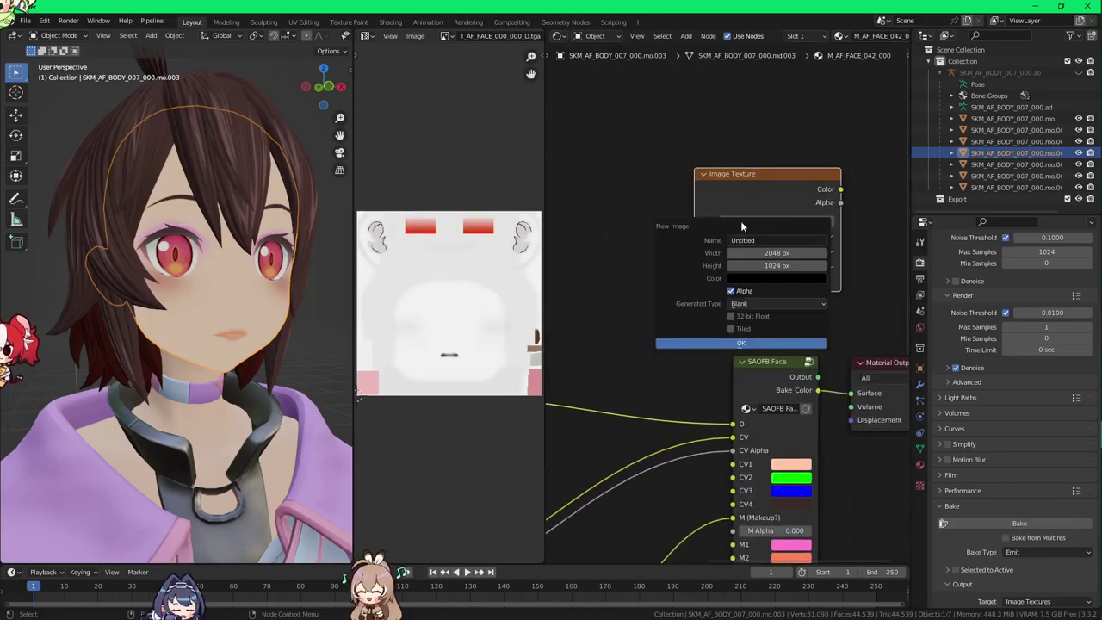
pyautogui.click(757, 265)
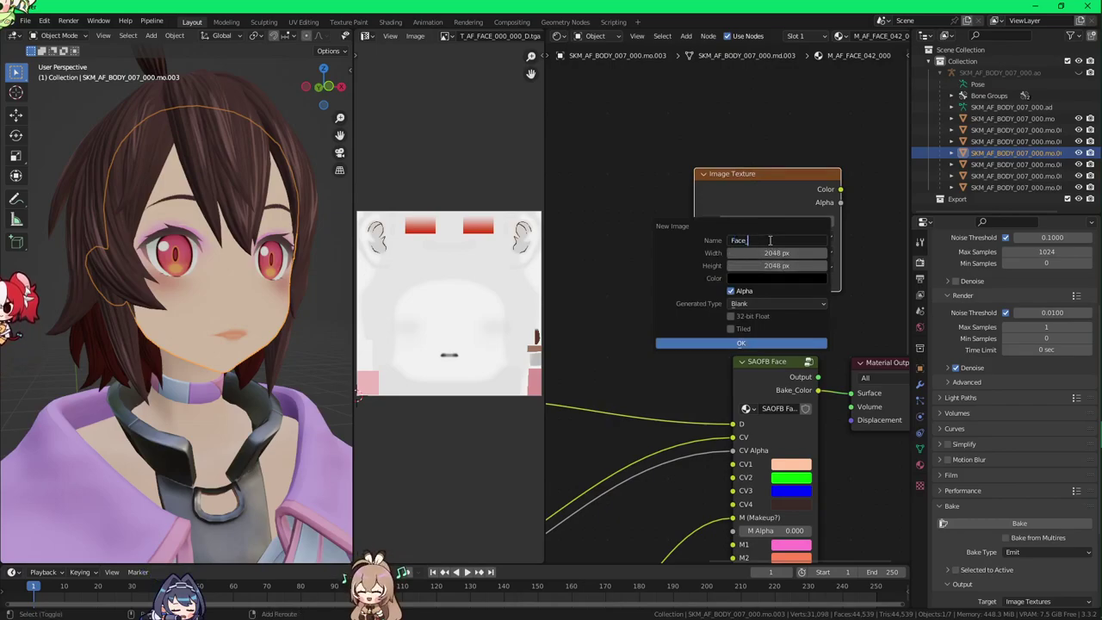
pyautogui.press('Return')
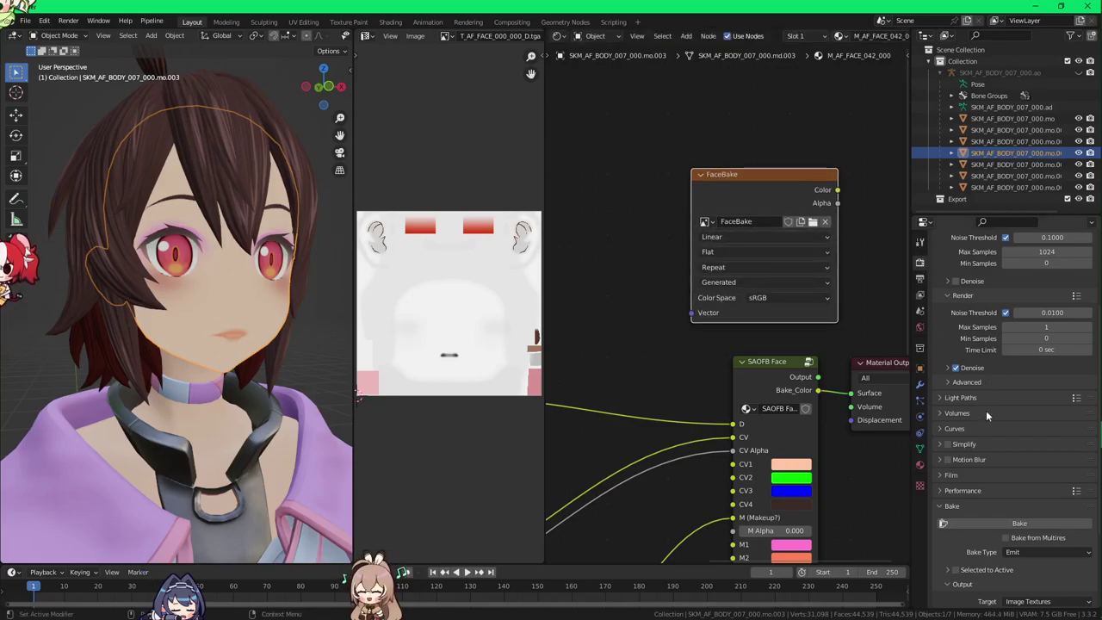
# Step: Bake the face material's color to the FaceBake image using the Emit bake type
pyautogui.scroll(-3, 986, 410)
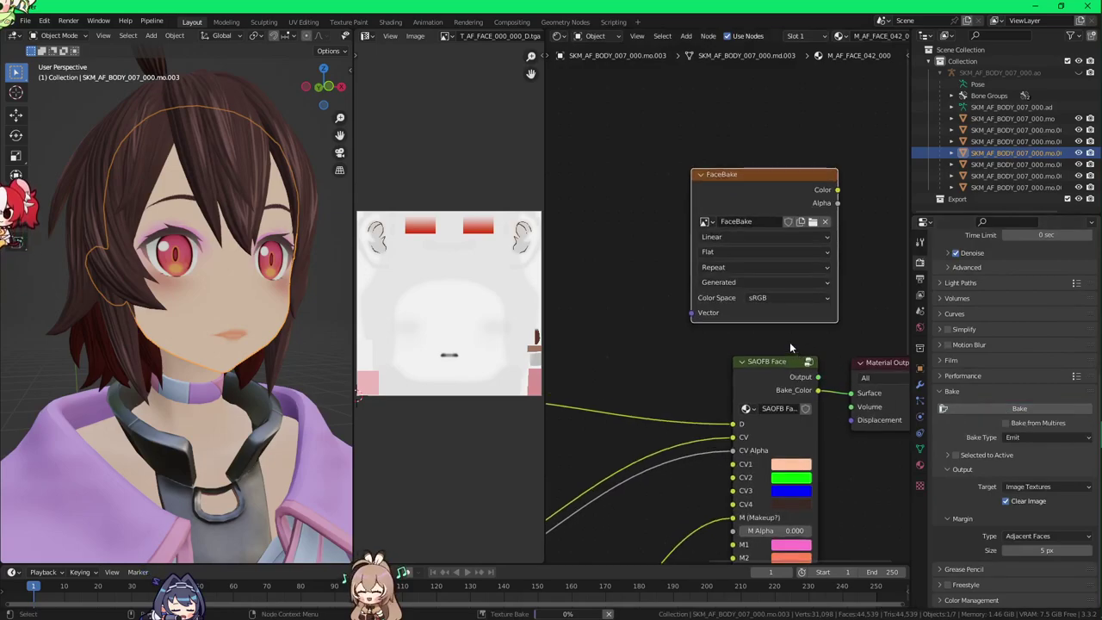
pyautogui.moveTo(745, 355)
pyautogui.mouseDown(button='middle')
pyautogui.moveTo(703, 377)
pyautogui.moveTo(742, 380)
pyautogui.moveTo(721, 352)
pyautogui.moveTo(731, 339)
pyautogui.mouseUp(button='middle')
pyautogui.scroll(-1, 735, 352)
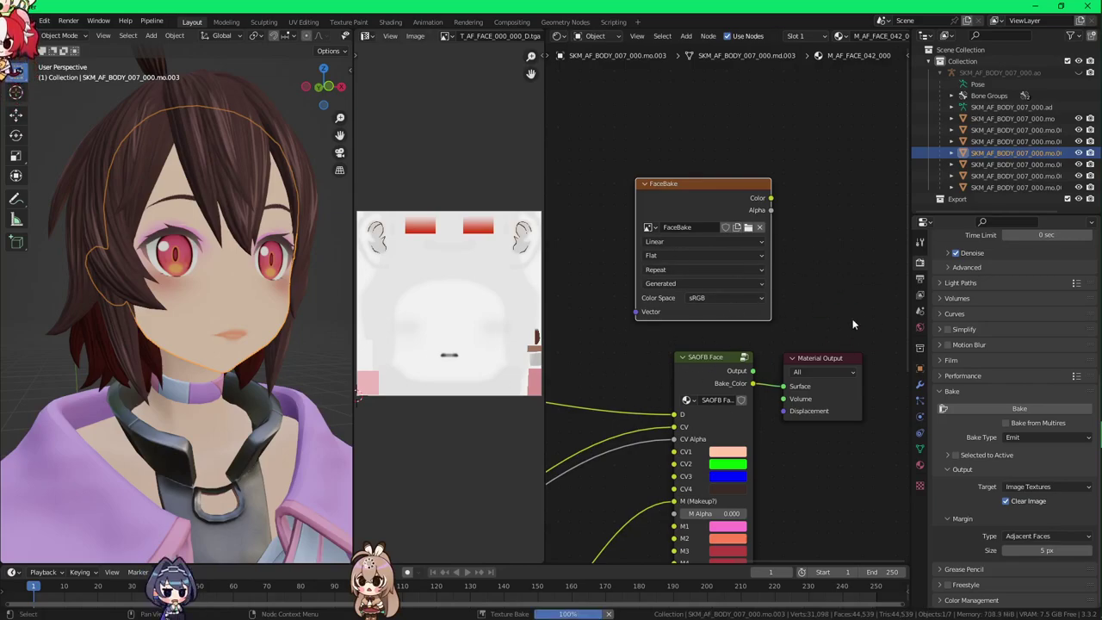
# Step: Save the baked face texture as FaceBake.png in the SAOFBTut folder
pyautogui.click(412, 37)
pyautogui.click(436, 140)
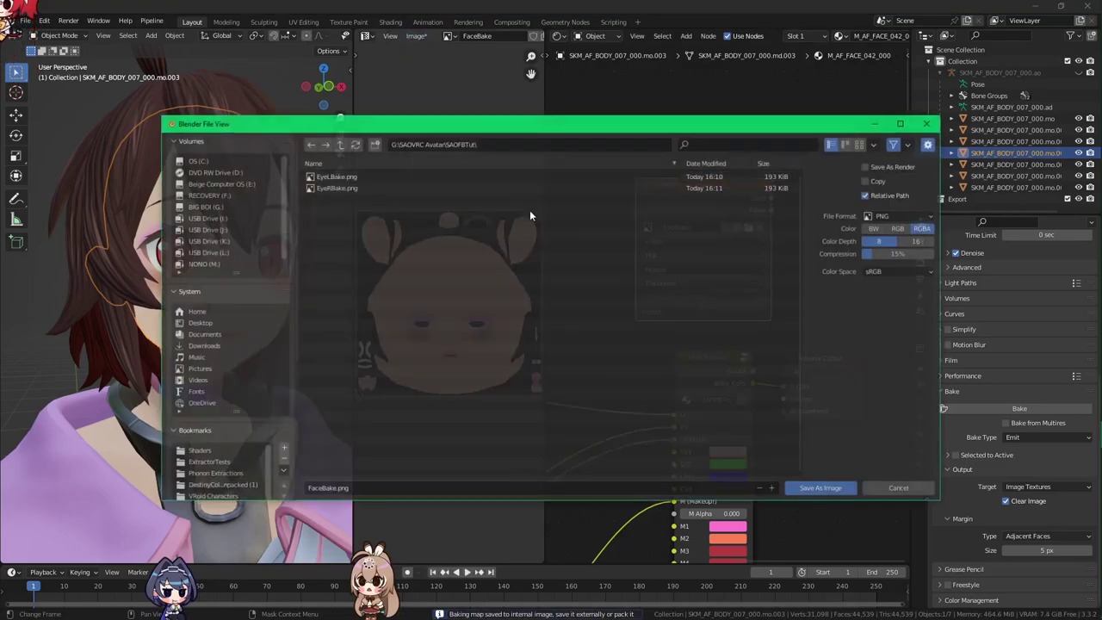
pyautogui.click(823, 489)
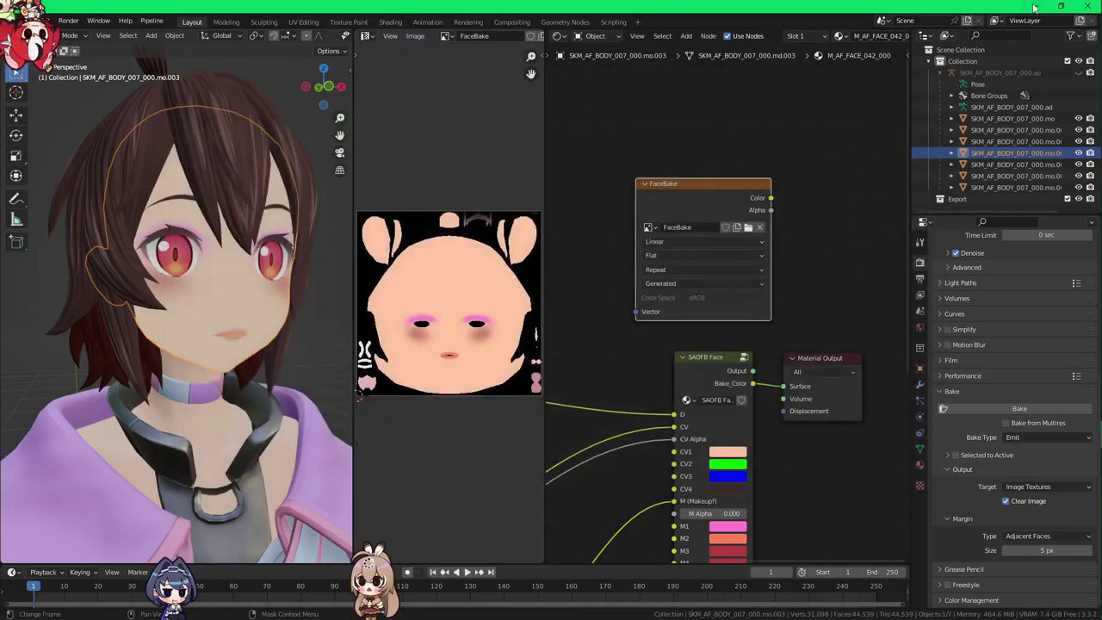
# Step: Import FaceBake.png from the SAOFBTut folder into the SAOFB Tutorial assets of the Unity project
pyautogui.hotkey('alt', 'Tab')
pyautogui.hotkey('alt', 'Tab')
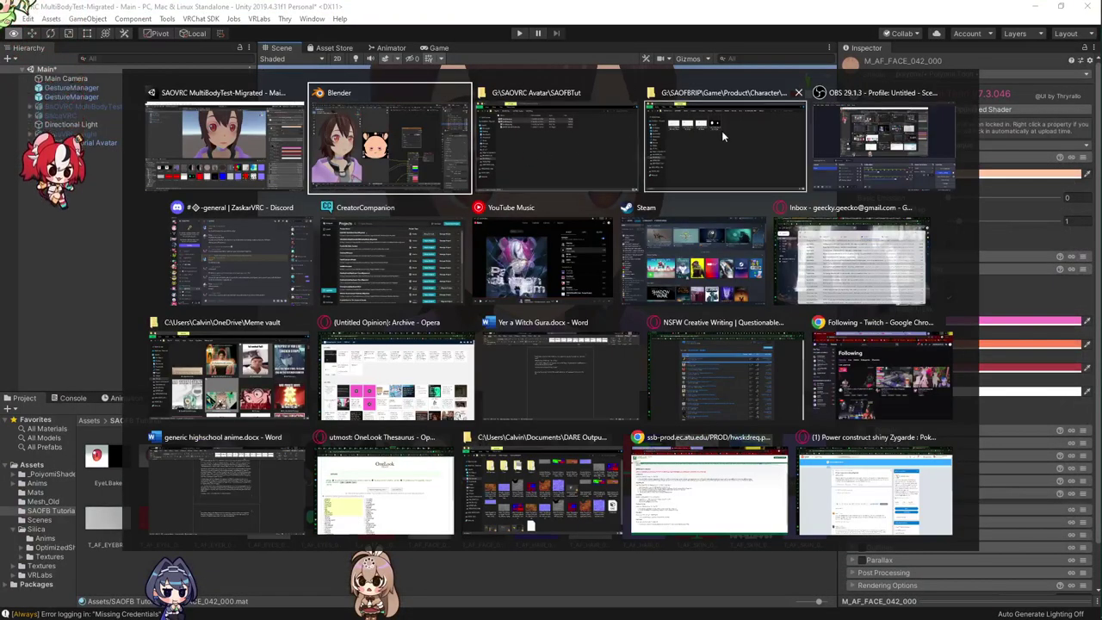
pyautogui.click(564, 140)
pyautogui.click(386, 128)
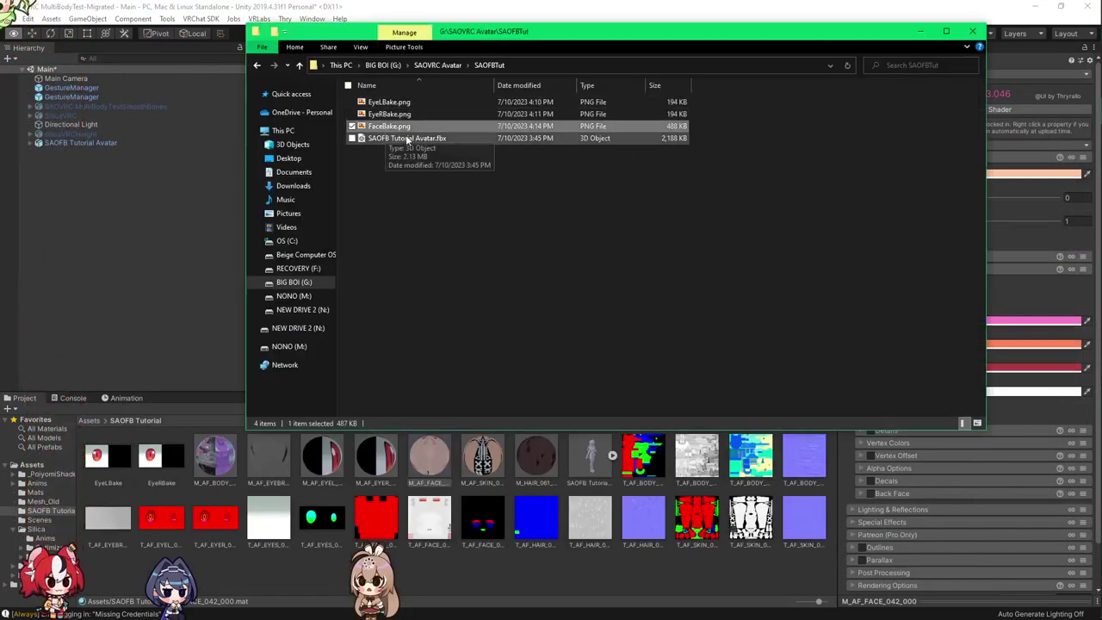
pyautogui.moveTo(406, 116); pyautogui.dragTo(558, 465)
pyautogui.click(405, 4)
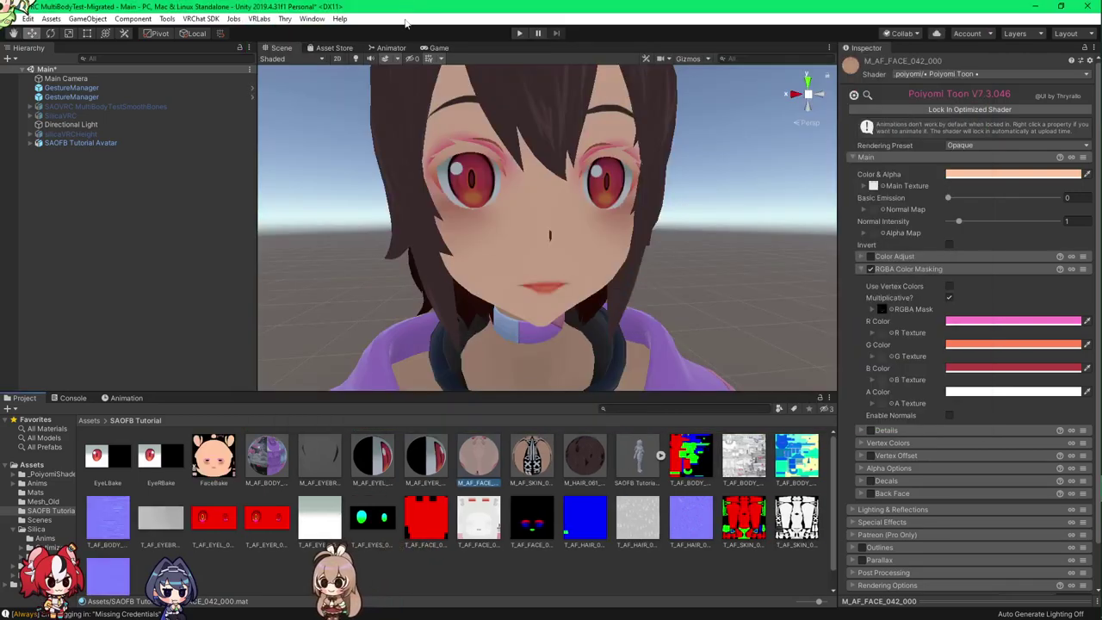
# Step: Disable RGBA Color Masking on the M_AF_FACE_042_000 material and assign FaceBake as its main texture
pyautogui.click(871, 269)
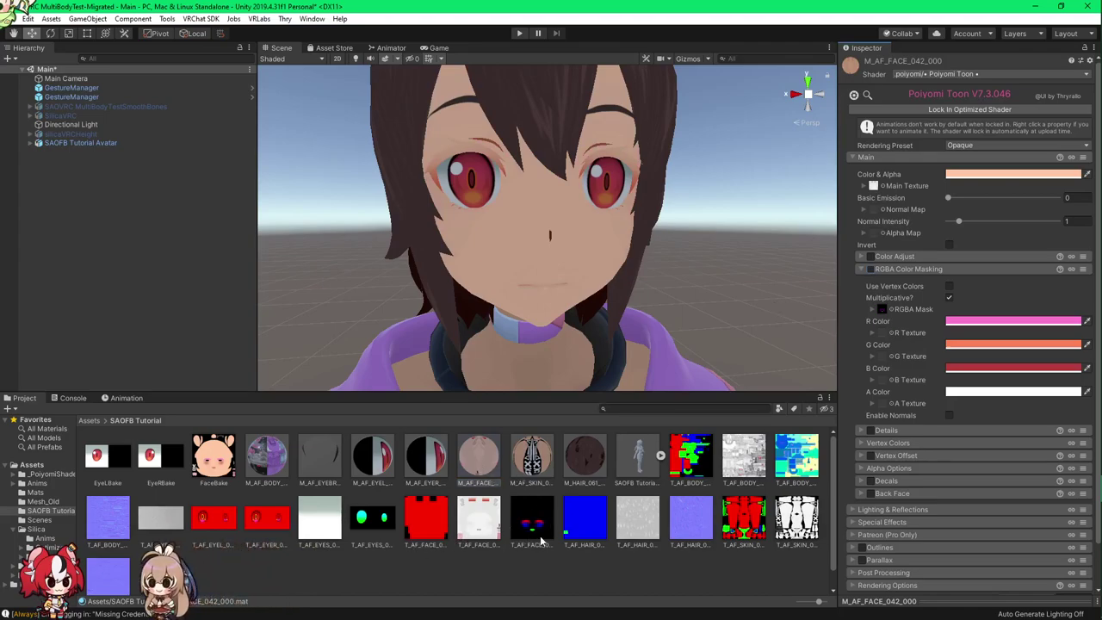
pyautogui.moveTo(208, 464); pyautogui.dragTo(878, 187)
# Step: Desaturate the face material's Color & Alpha tint to a light grey, about CFCFCF
pyautogui.click(965, 174)
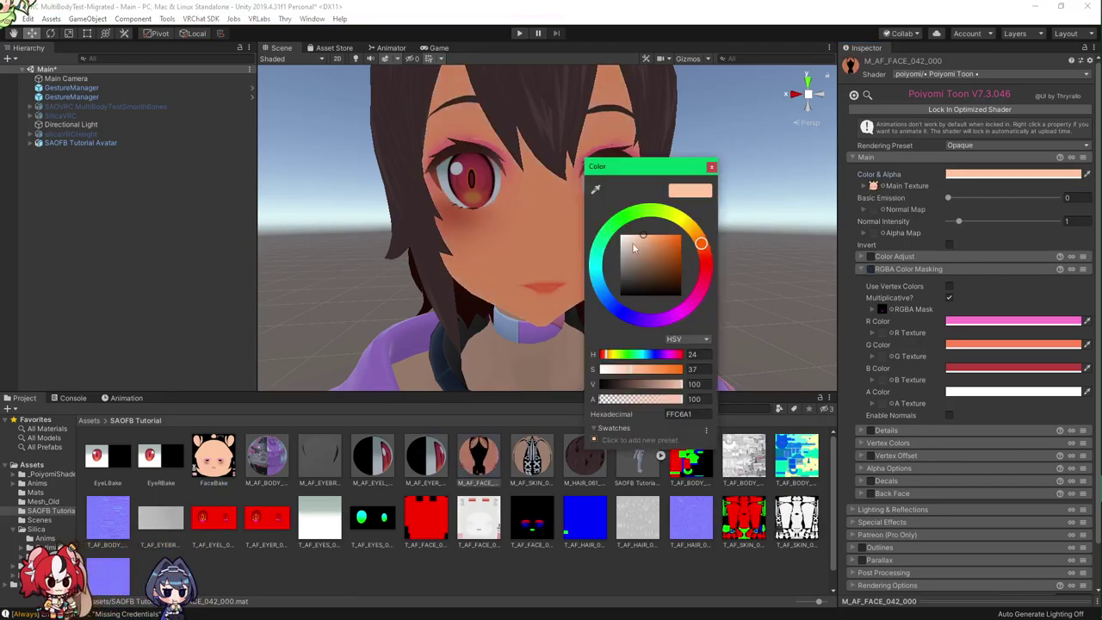
pyautogui.moveTo(586, 250)
pyautogui.mouseDown()
pyautogui.moveTo(584, 262)
pyautogui.moveTo(583, 252)
pyautogui.mouseUp()
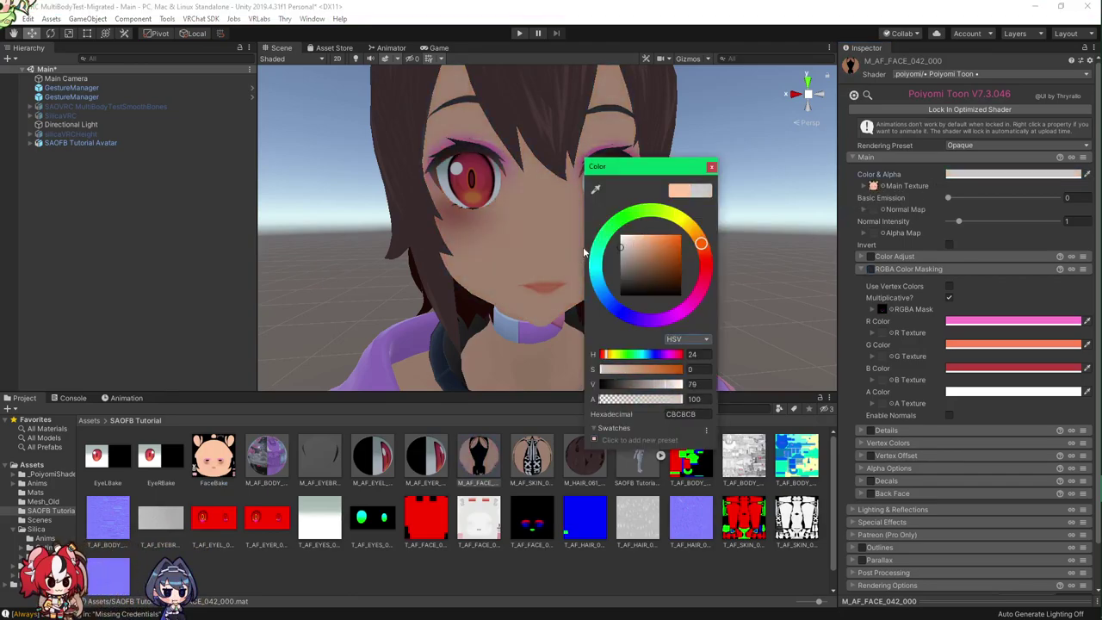
pyautogui.click(423, 469)
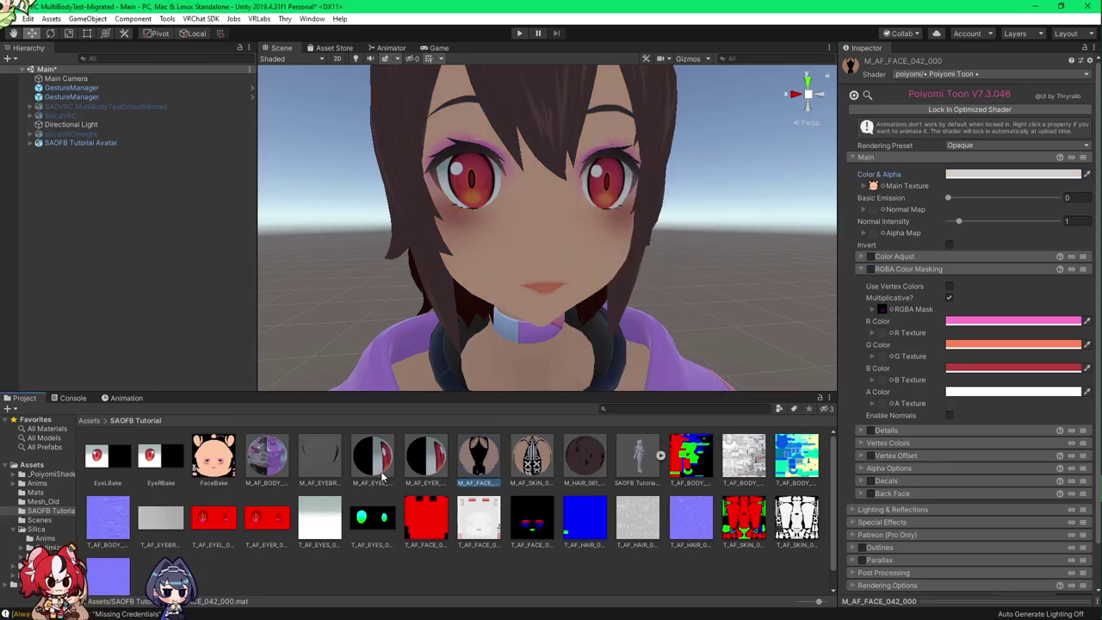
# Step: Compare the Color & Alpha tint of the face material with that of the M_AF_EYER_042_000 eye material
pyautogui.click(984, 177)
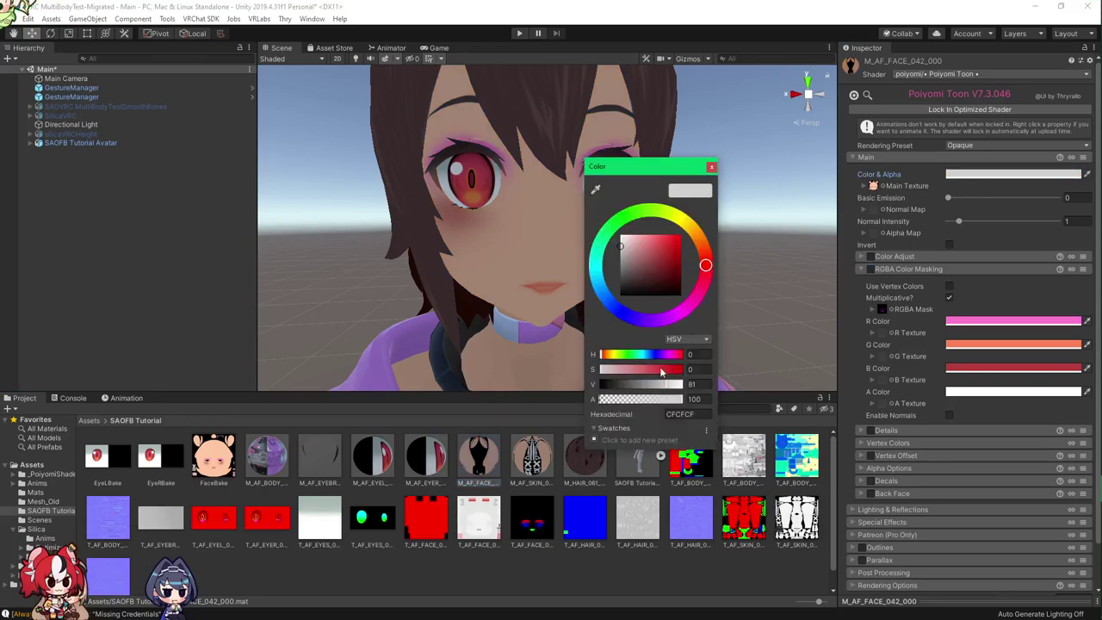
pyautogui.click(493, 476)
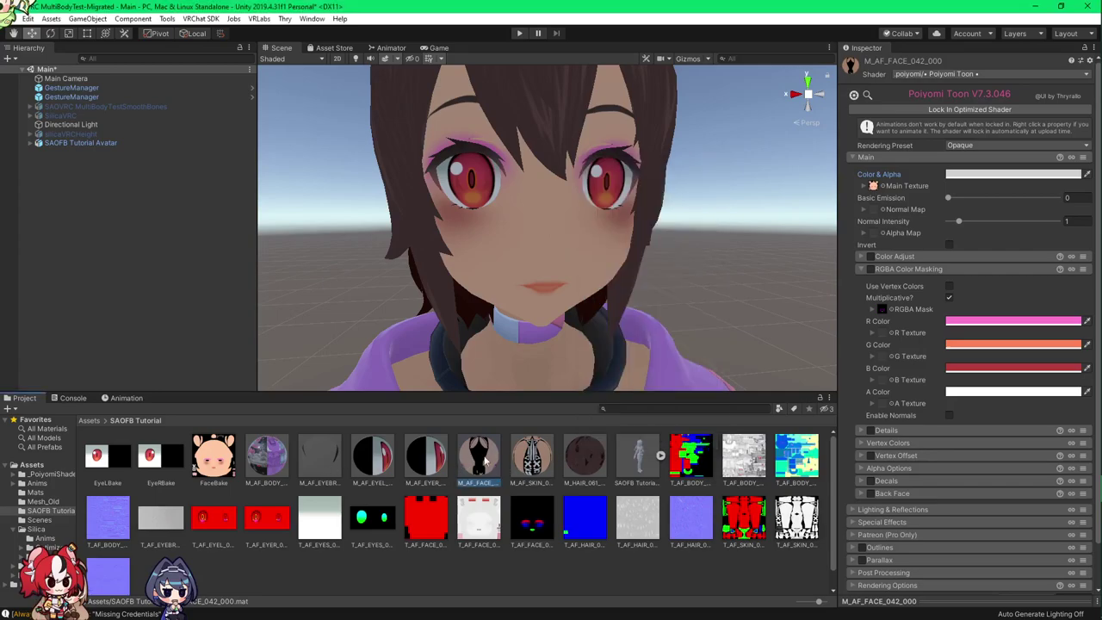
pyautogui.click(950, 175)
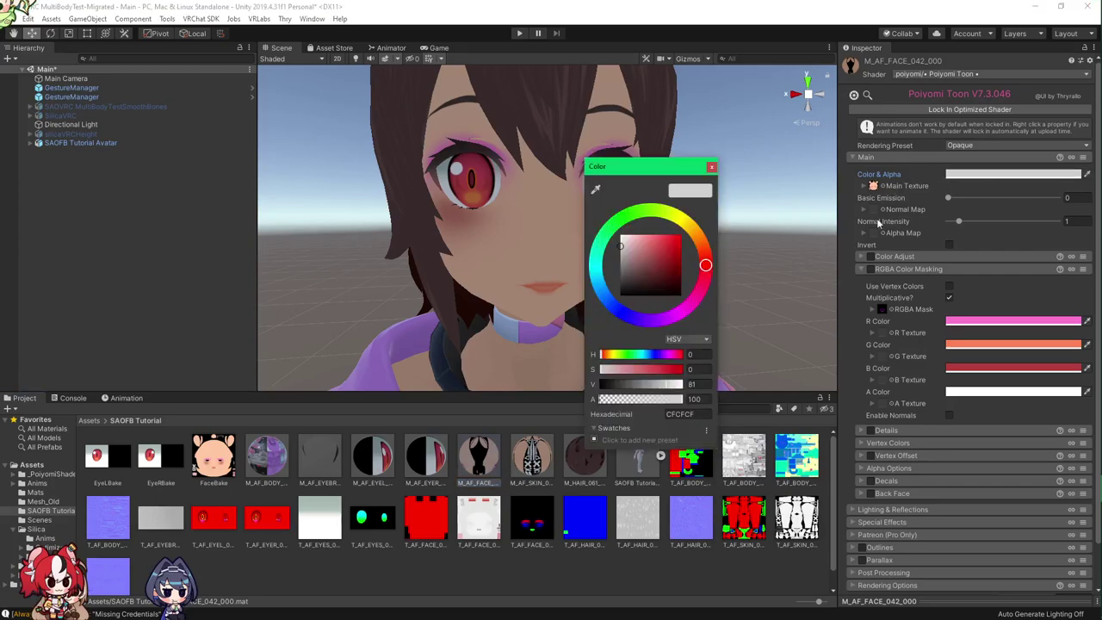
pyautogui.click(421, 471)
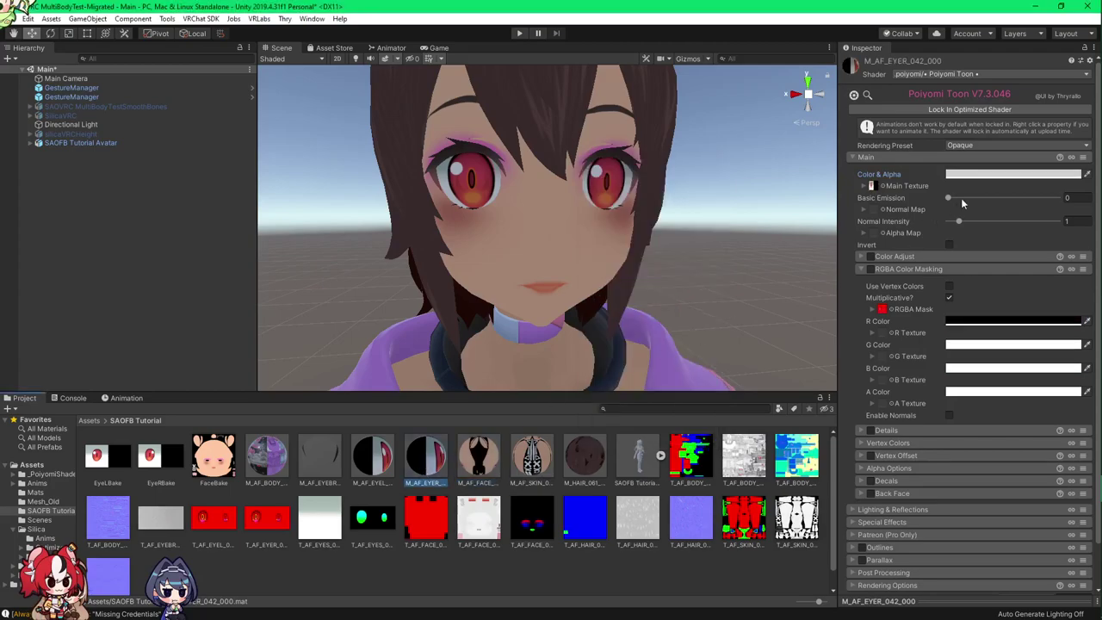
pyautogui.click(969, 175)
pyautogui.click(534, 469)
pyautogui.click(485, 477)
# Step: Set the face material's Color & Alpha tint to hexadecimal CCCCCC
pyautogui.click(998, 176)
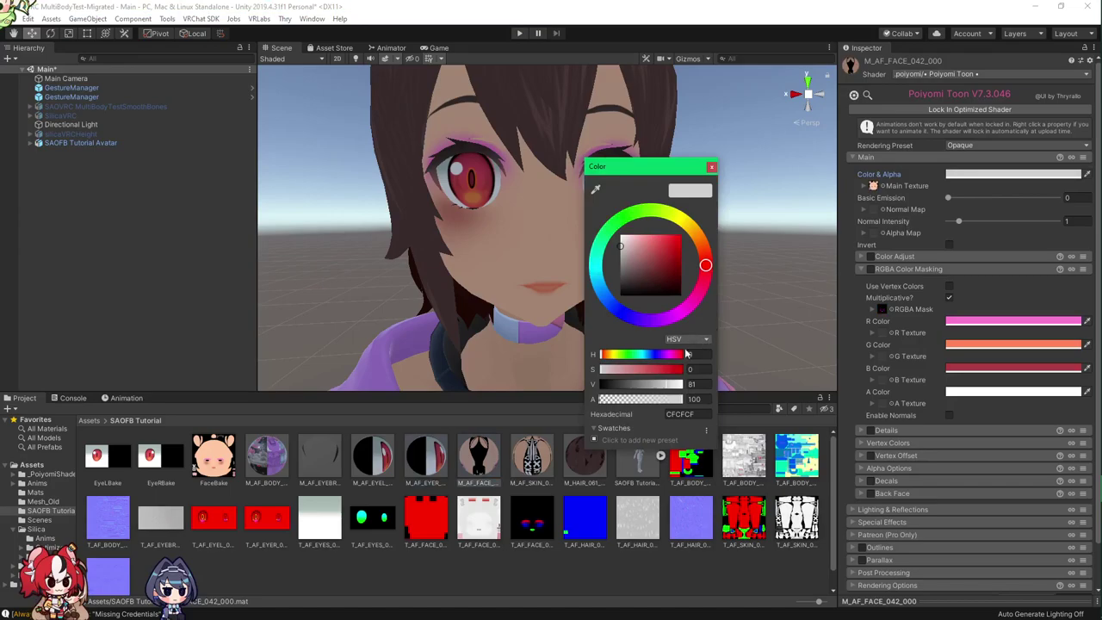
pyautogui.click(685, 414)
pyautogui.write('CCC')
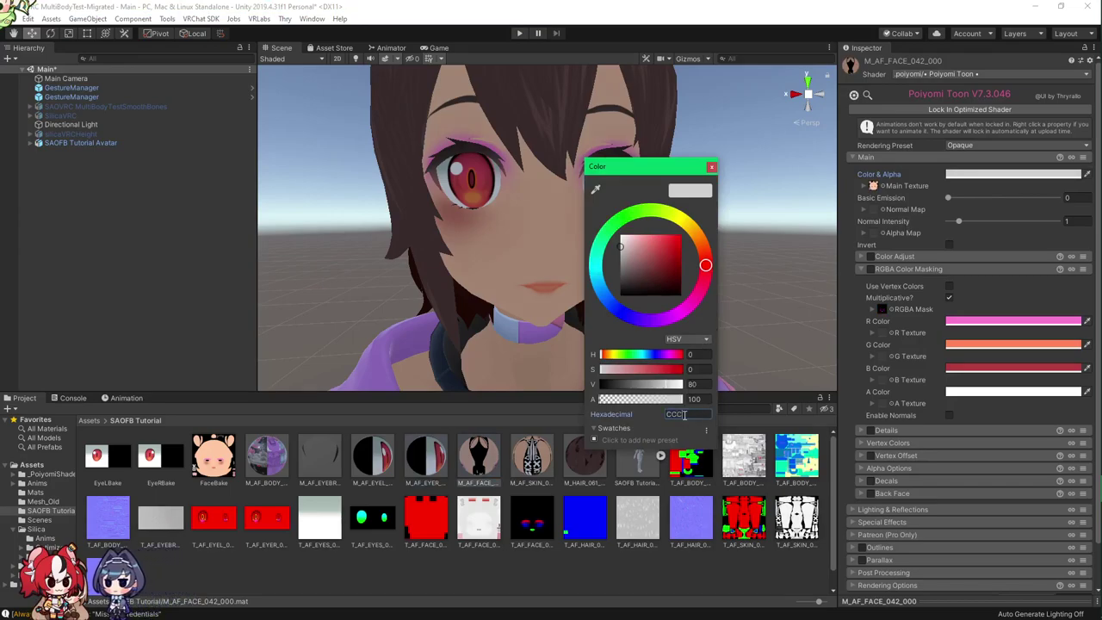
pyautogui.write('CCC')
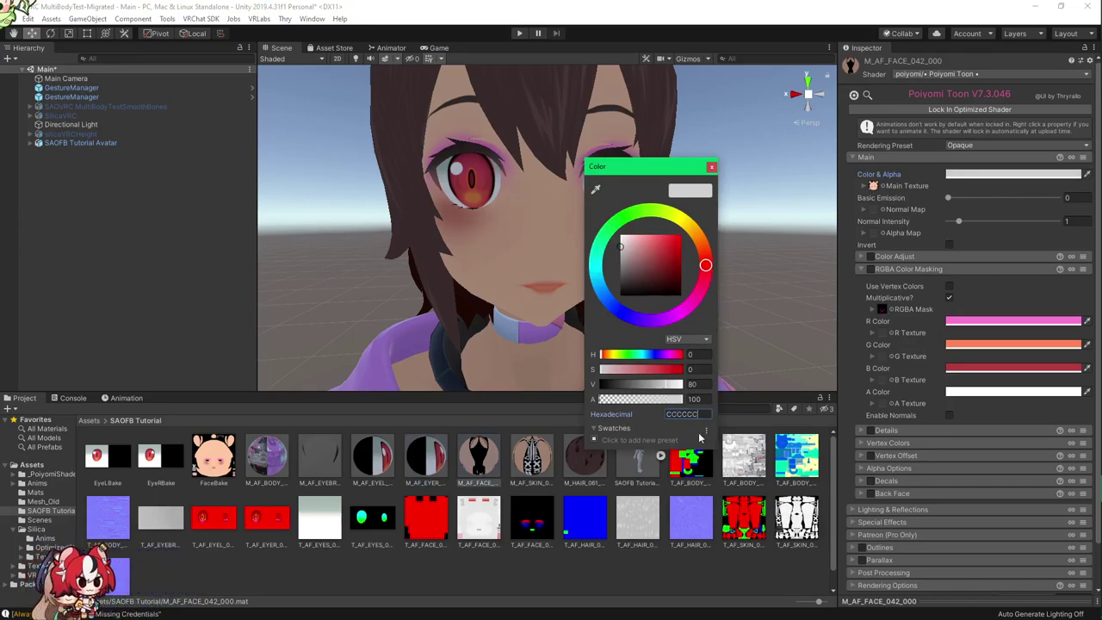
pyautogui.click(712, 168)
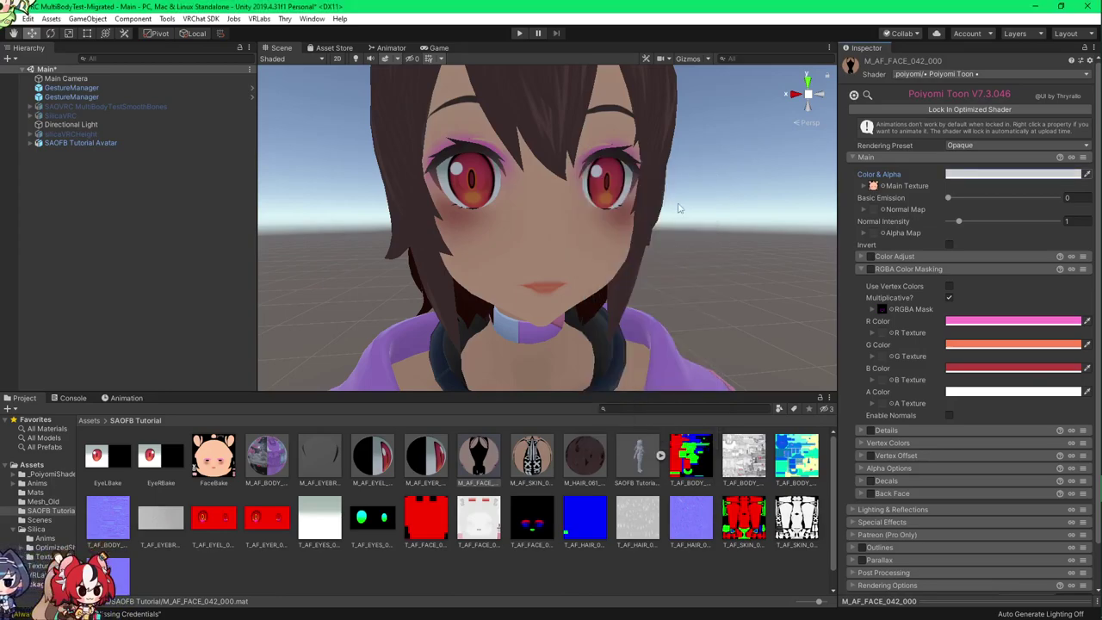
# Step: Examine the whole avatar in the scene with the baked face texture and collapse the RGBA Color Masking settings
pyautogui.keyDown('alt'); pyautogui.moveTo(681, 215); pyautogui.dragTo(642, 245); pyautogui.keyUp('alt')
pyautogui.press('s')
pyautogui.moveTo(636, 257); pyautogui.dragTo(664, 302, button='right')
pyautogui.scroll(2, 635, 267)
pyautogui.press('q')
pyautogui.press('e')
pyautogui.press('s')
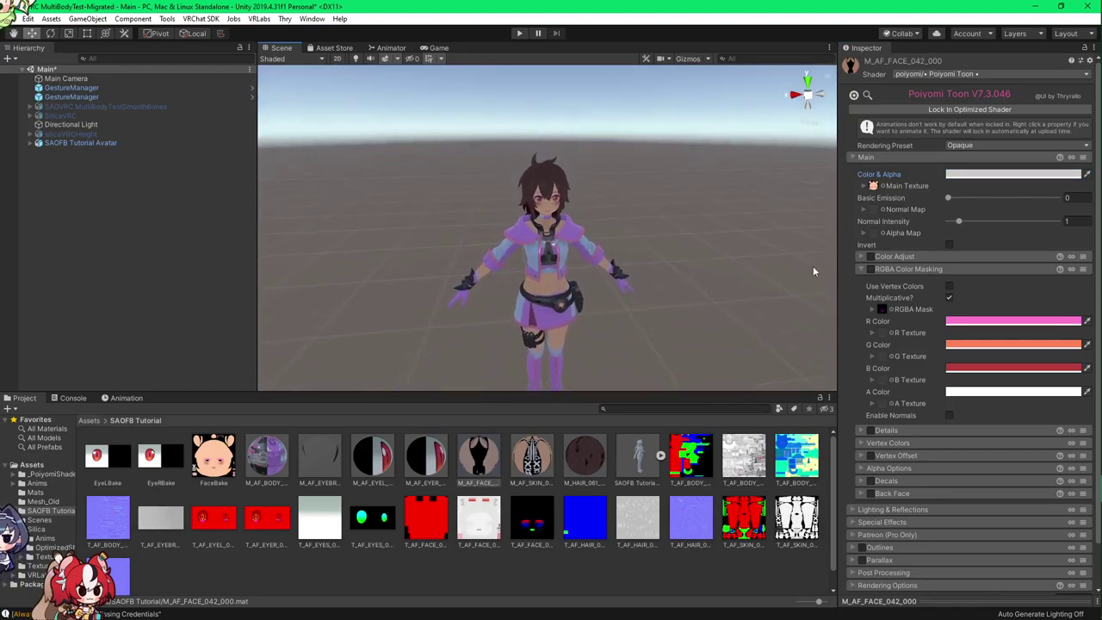
pyautogui.click(863, 269)
pyautogui.moveTo(793, 295); pyautogui.dragTo(701, 296, button='right')
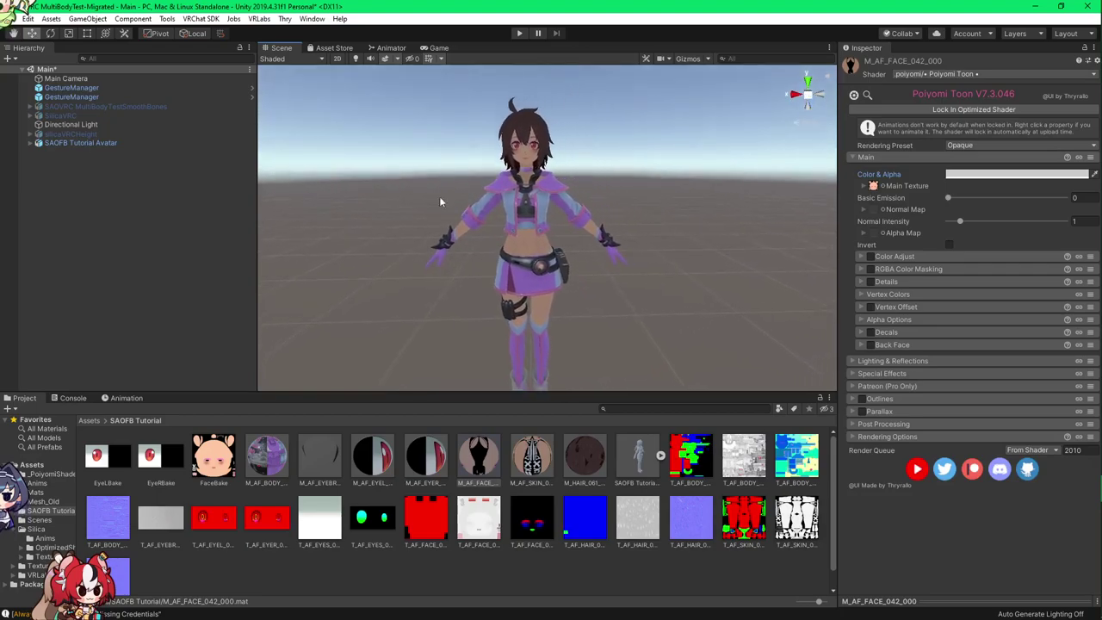
# Step: Open the VRChat SDK control panel with the Builder checks for SAOFB Tutorial Avatar
pyautogui.click(201, 18)
pyautogui.click(220, 49)
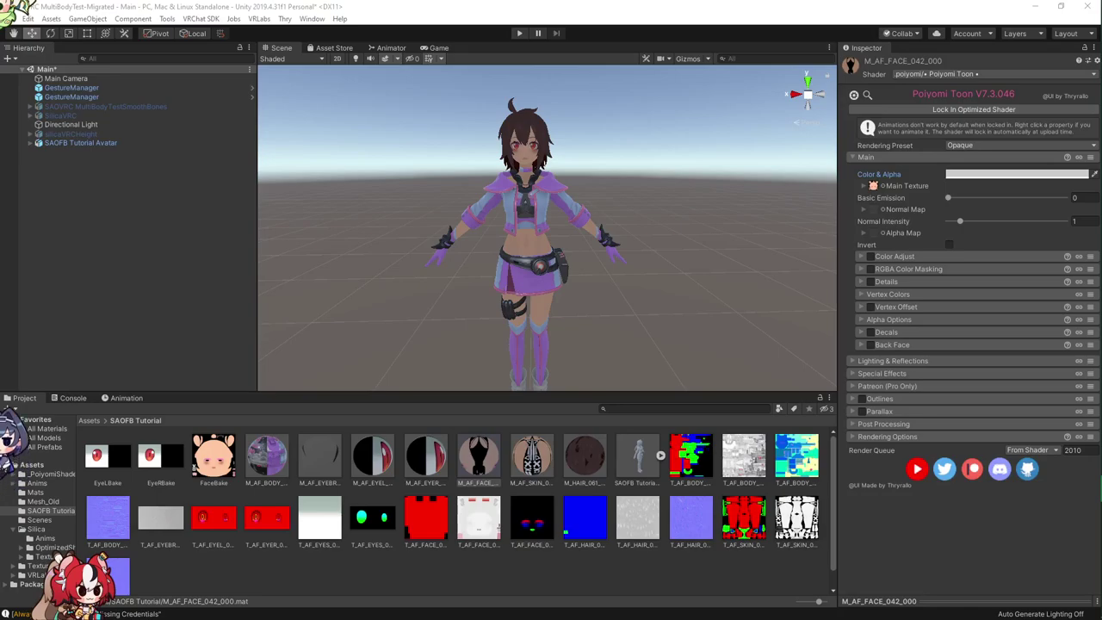
pyautogui.hotkey('alt', 'Tab')
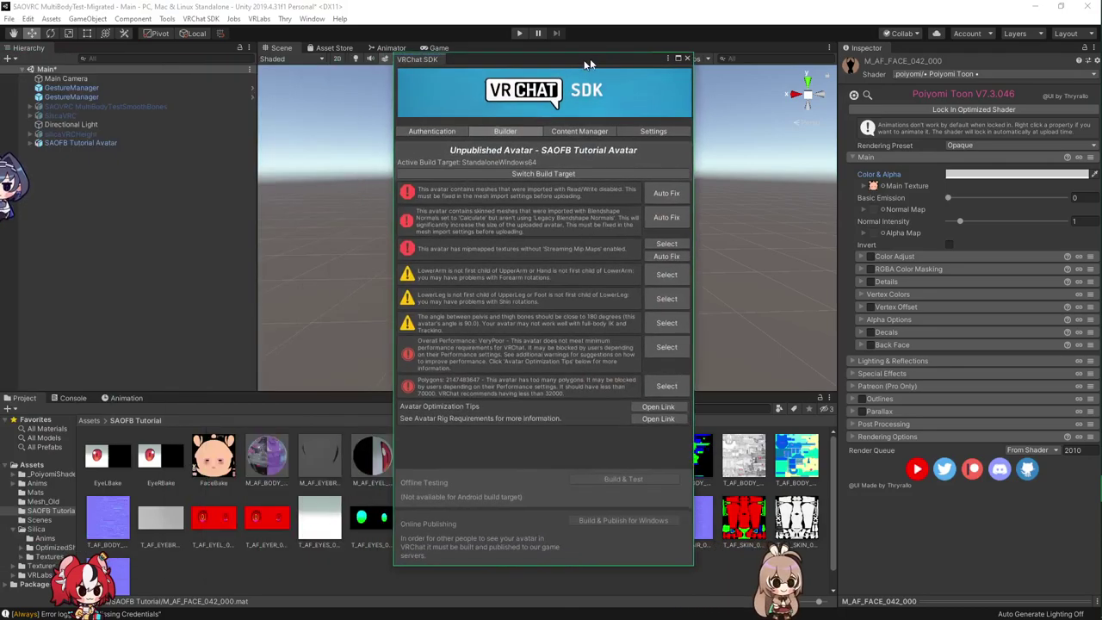
pyautogui.moveTo(585, 63); pyautogui.dragTo(602, 60)
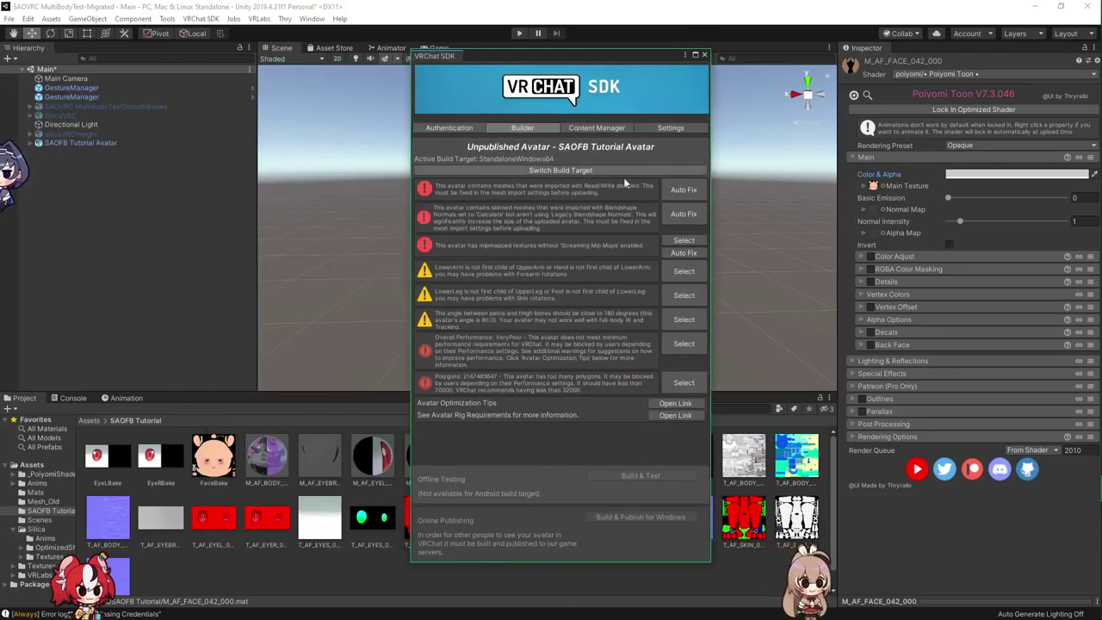
# Step: Auto-fix the avatar's Read/Write, Legacy Blendshape Normals and Streaming Mip Maps errors in the VRChat SDK Builder
pyautogui.click(671, 194)
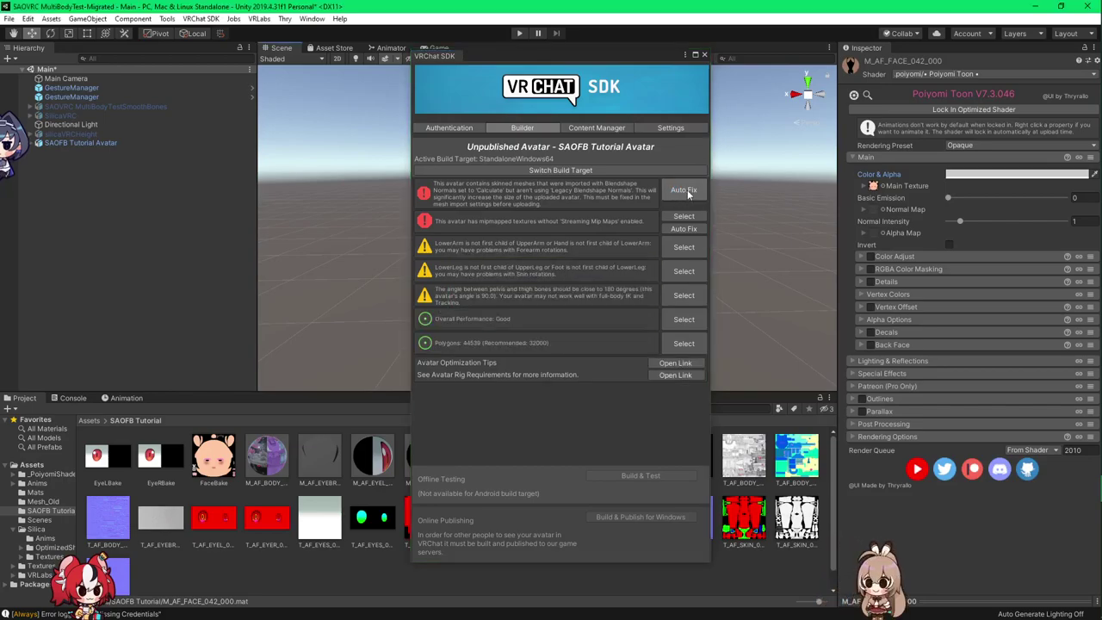
pyautogui.click(688, 191)
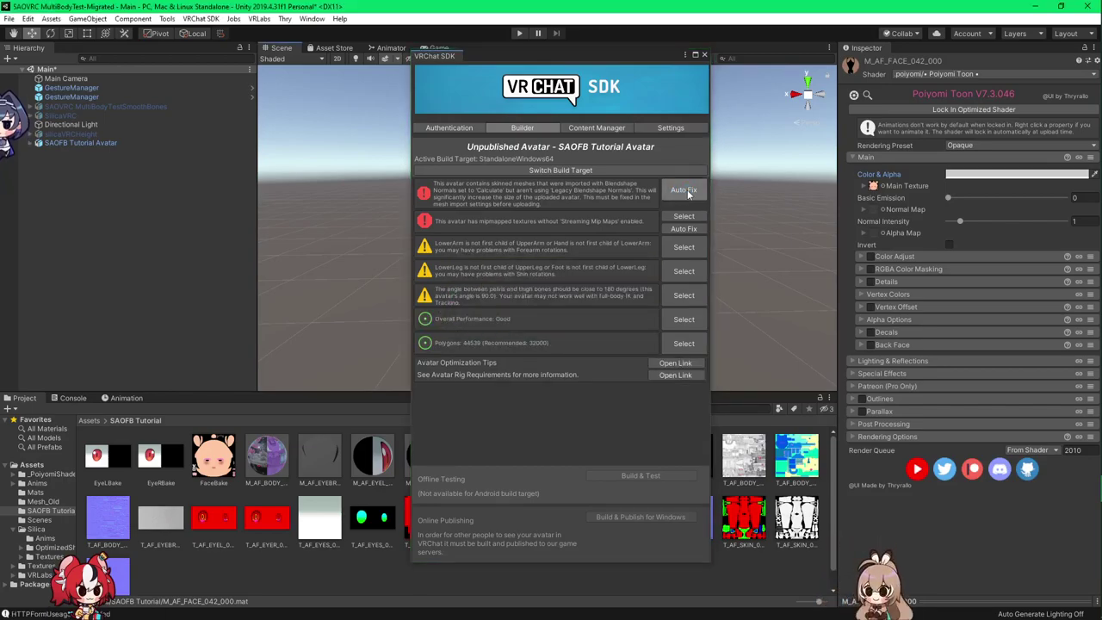
pyautogui.click(678, 197)
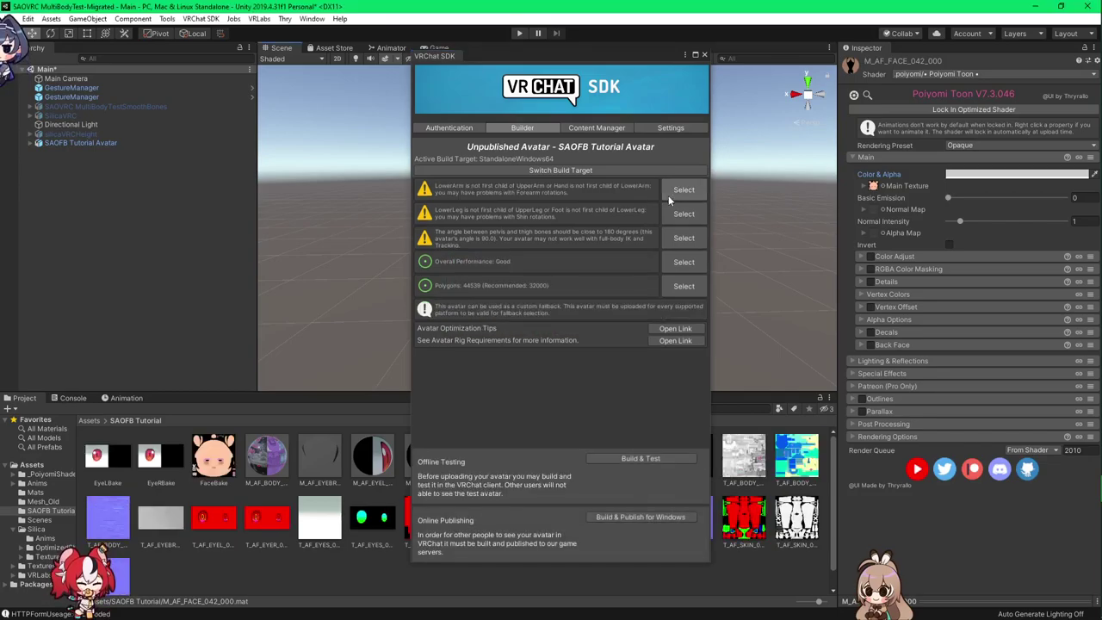
pyautogui.click(597, 243)
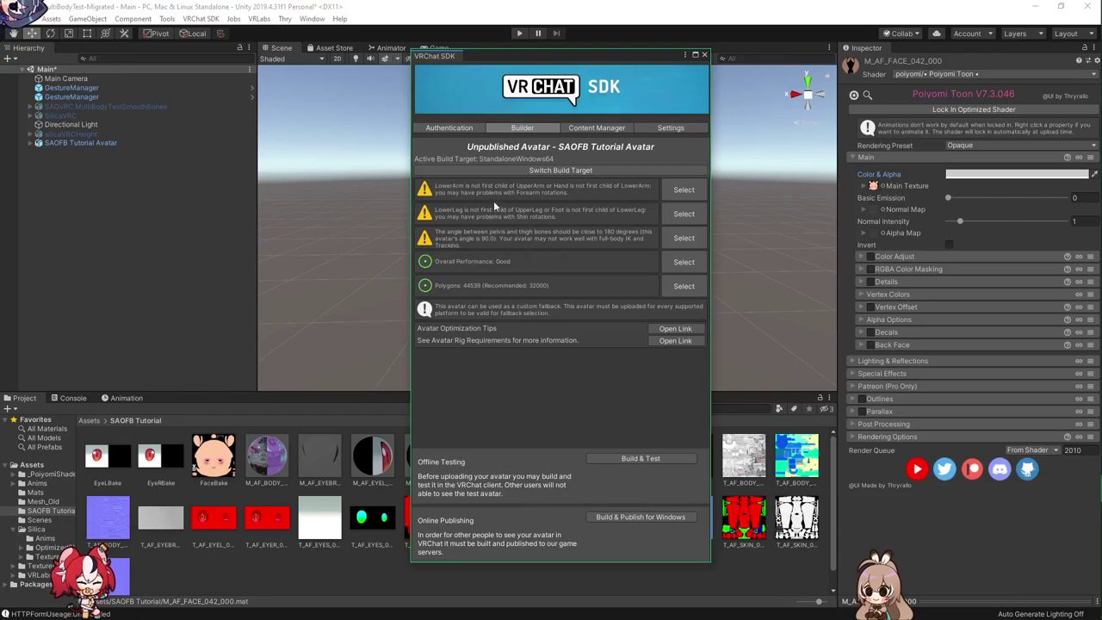
# Step: Select SAOFB Tutorial Avatar and auto-detect the LipSync mode in its VRC Avatar Descriptor
pyautogui.moveTo(499, 59); pyautogui.dragTo(217, 54)
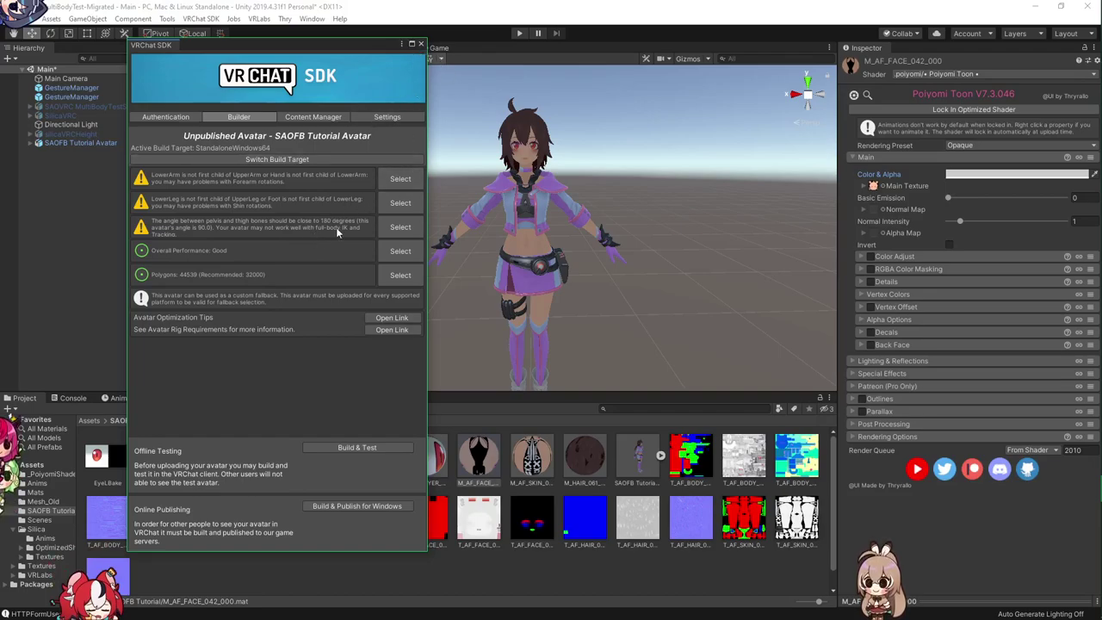
pyautogui.click(505, 179)
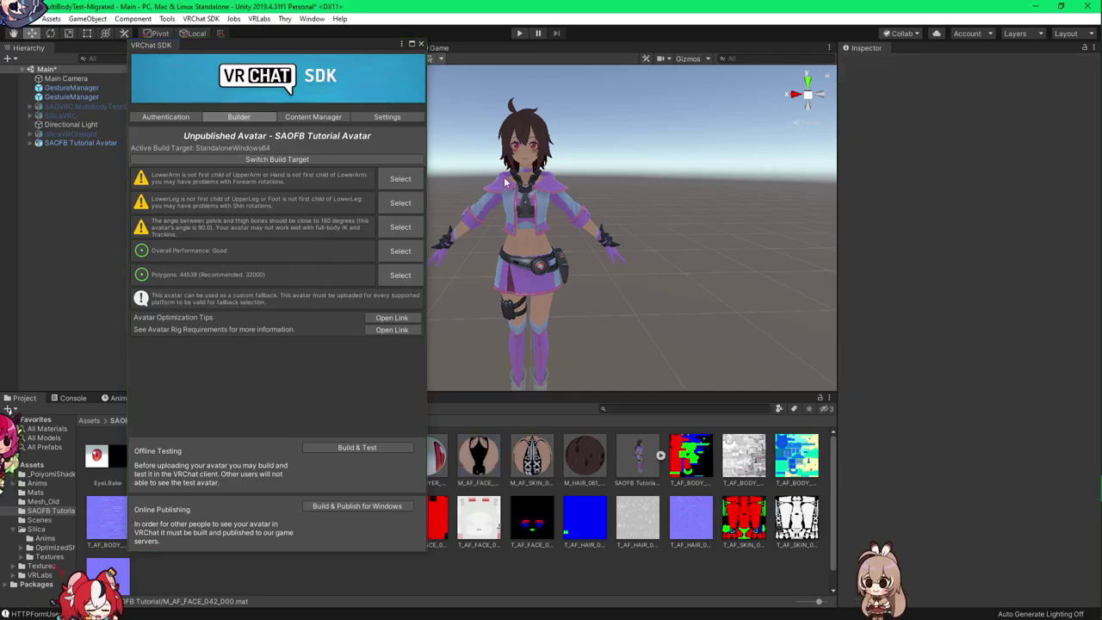
pyautogui.click(515, 207)
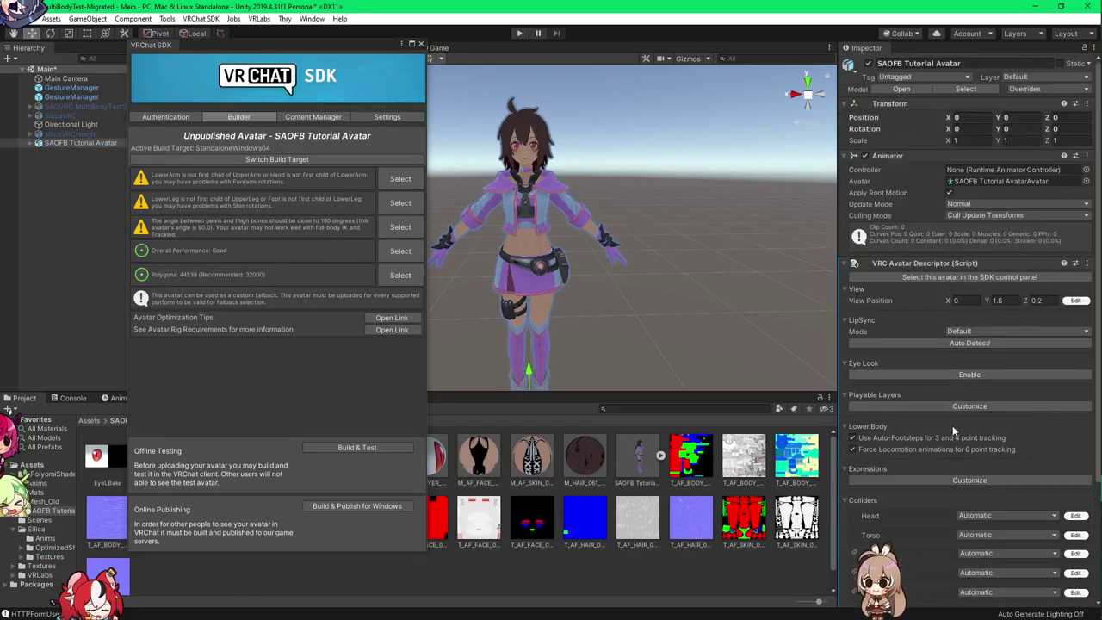
pyautogui.click(927, 342)
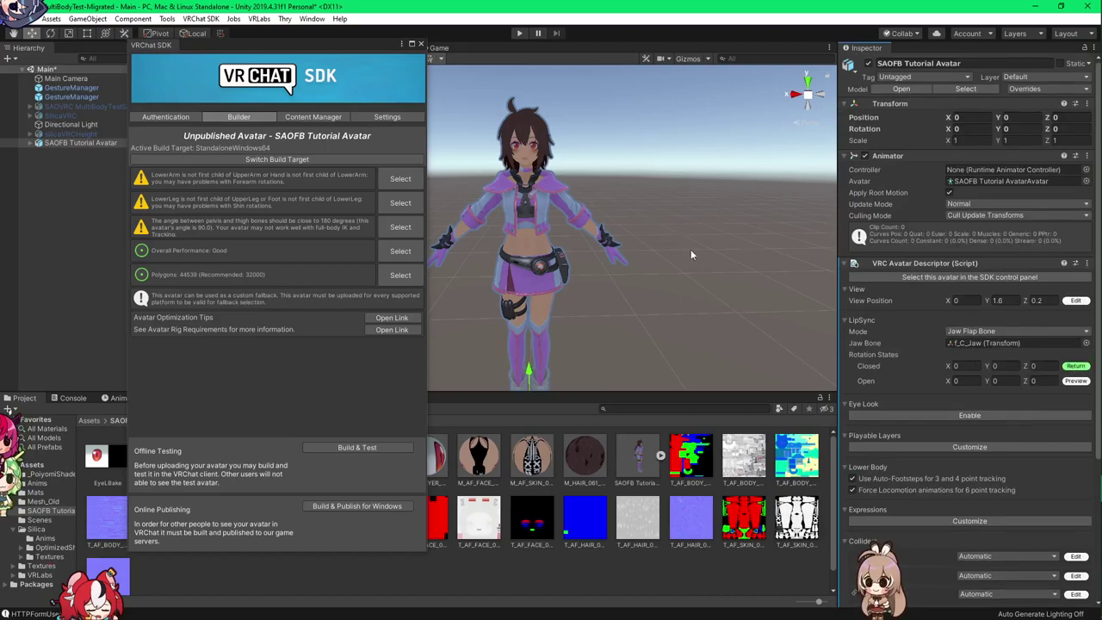
# Step: Rotate the jaw bone's Open state to about 9.76 on X so the avatar's mouth opens for LipSync
pyautogui.moveTo(692, 251); pyautogui.dragTo(793, 208, button='right')
pyautogui.press('w')
pyautogui.moveTo(751, 255); pyautogui.dragTo(724, 261, button='right')
pyautogui.press('w')
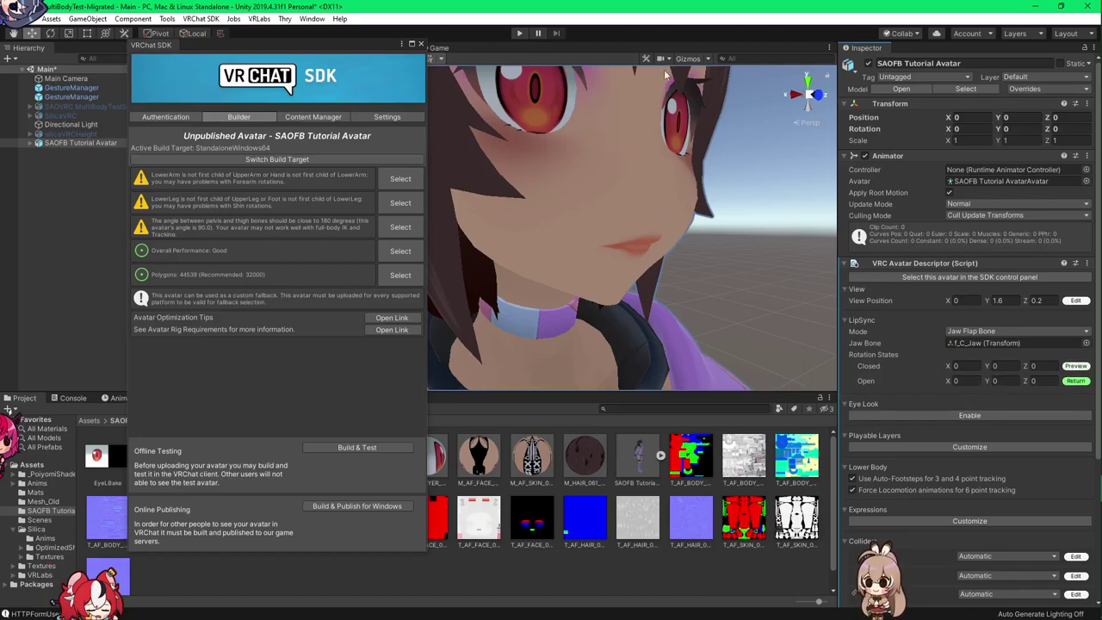
pyautogui.click(686, 62)
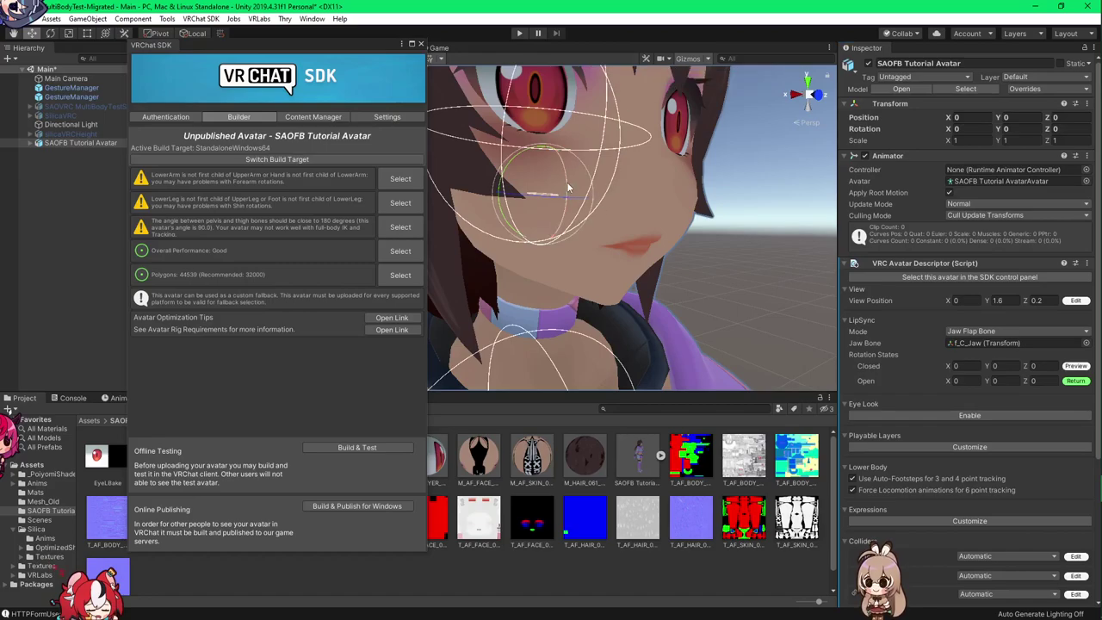
pyautogui.moveTo(565, 186); pyautogui.dragTo(558, 200)
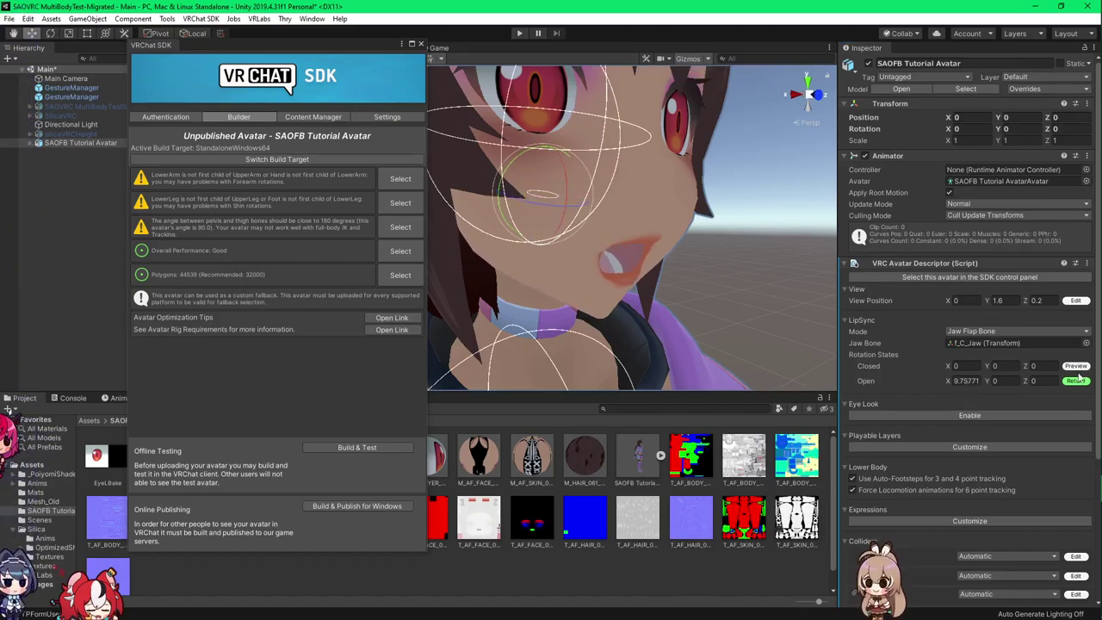
pyautogui.click(1075, 382)
# Step: Preview the jaw's Open state from the front of the avatar's face
pyautogui.press('d')
pyautogui.moveTo(673, 282); pyautogui.dragTo(535, 260, button='right')
pyautogui.keyDown('alt'); pyautogui.moveTo(534, 260); pyautogui.dragTo(681, 270); pyautogui.keyUp('alt')
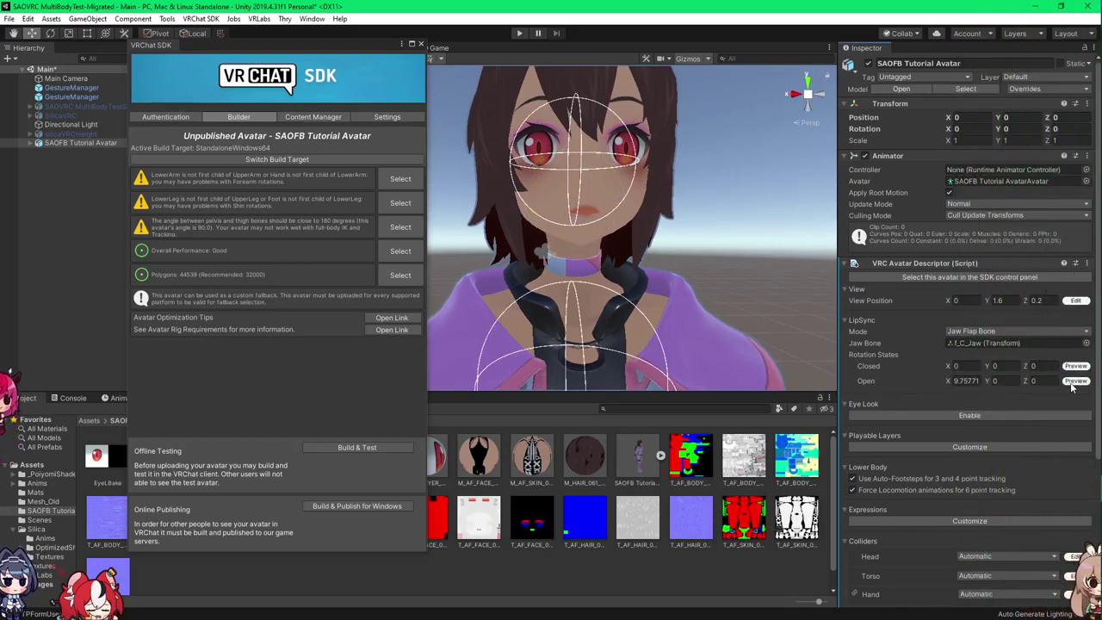
pyautogui.click(1075, 382)
pyautogui.click(1073, 384)
pyautogui.keyDown('alt'); pyautogui.moveTo(723, 312); pyautogui.dragTo(701, 327); pyautogui.keyUp('alt')
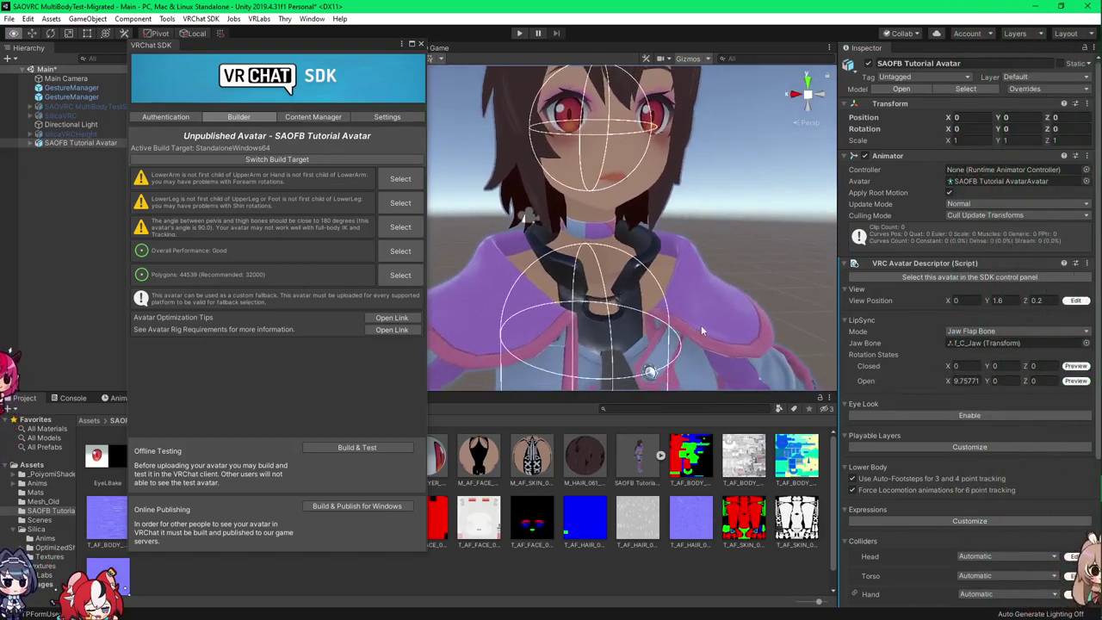
# Step: Review the Eye Look, Playable Layers, Expressions and Colliders settings of the VRC Avatar Descriptor
pyautogui.scroll(-2, 701, 327)
pyautogui.scroll(-3, 894, 369)
pyautogui.click(914, 310)
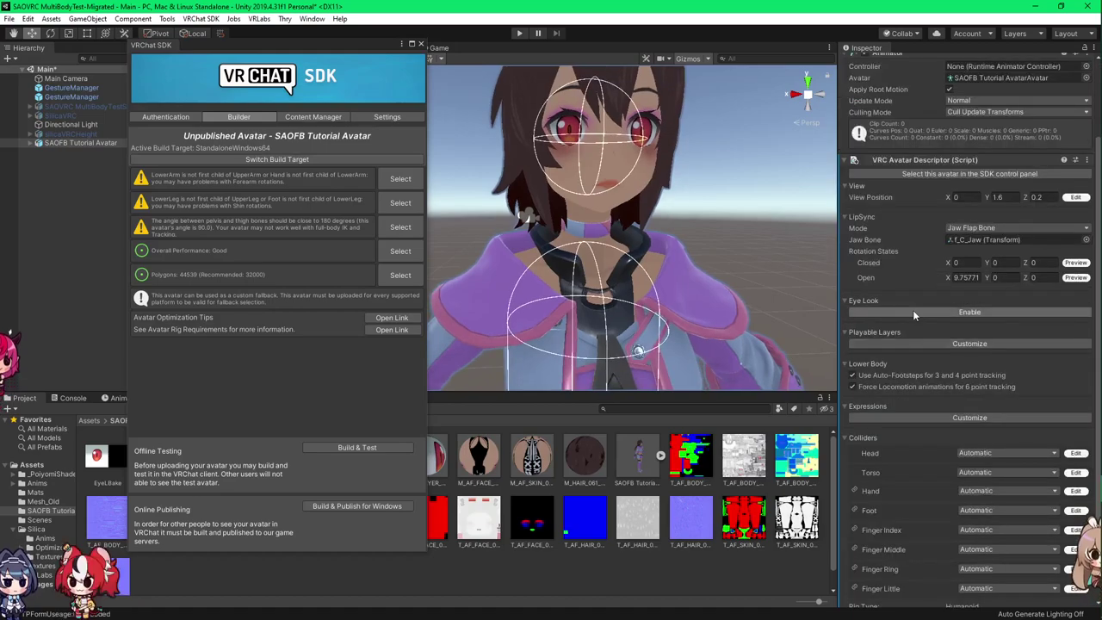
pyautogui.click(913, 312)
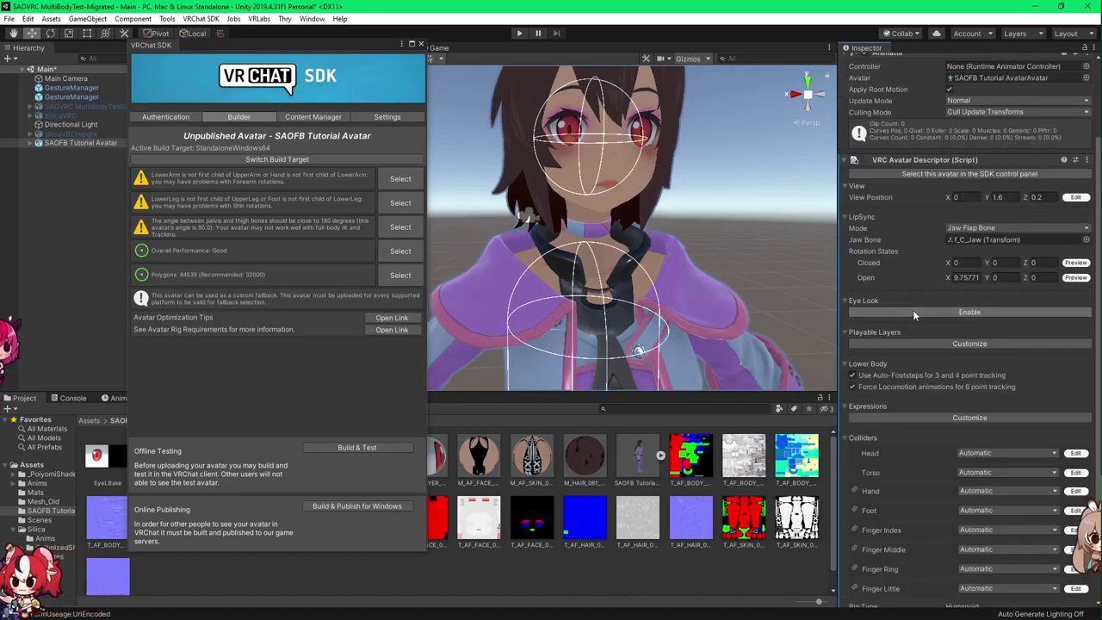
pyautogui.scroll(-3, 897, 290)
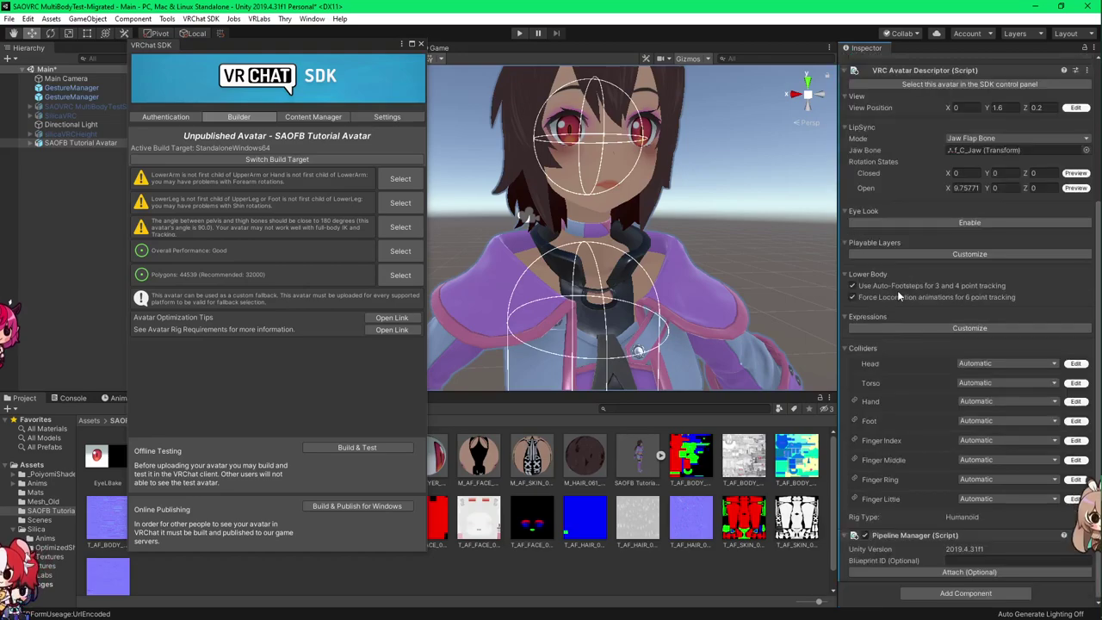
# Step: Start an offline Build & Test of SAOFB Tutorial Avatar from the VRChat SDK Builder
pyautogui.click(250, 396)
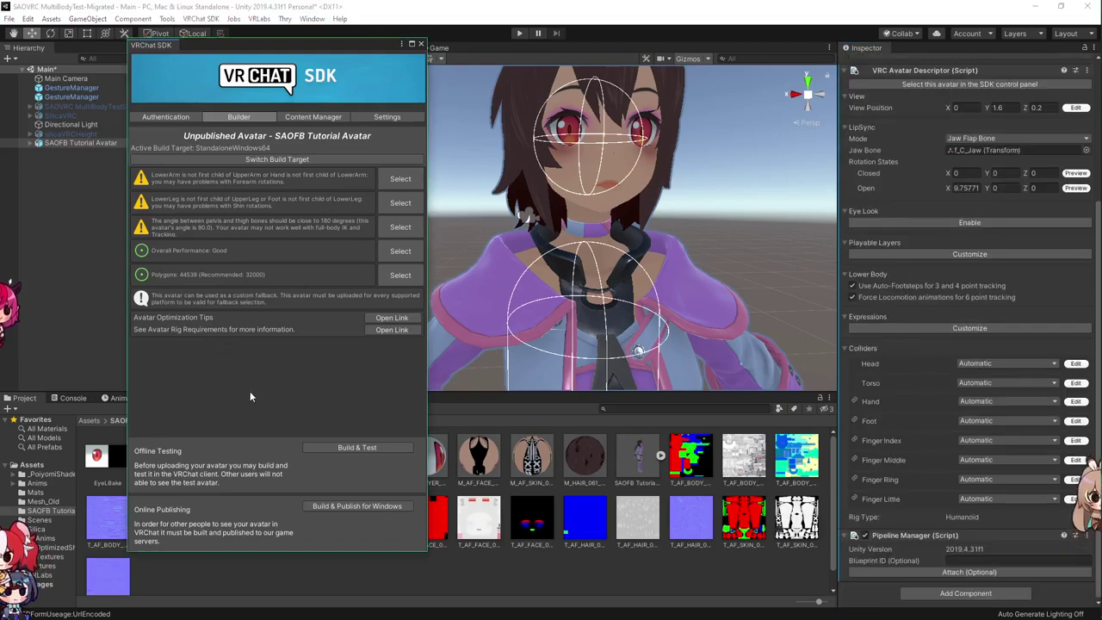
pyautogui.click(322, 449)
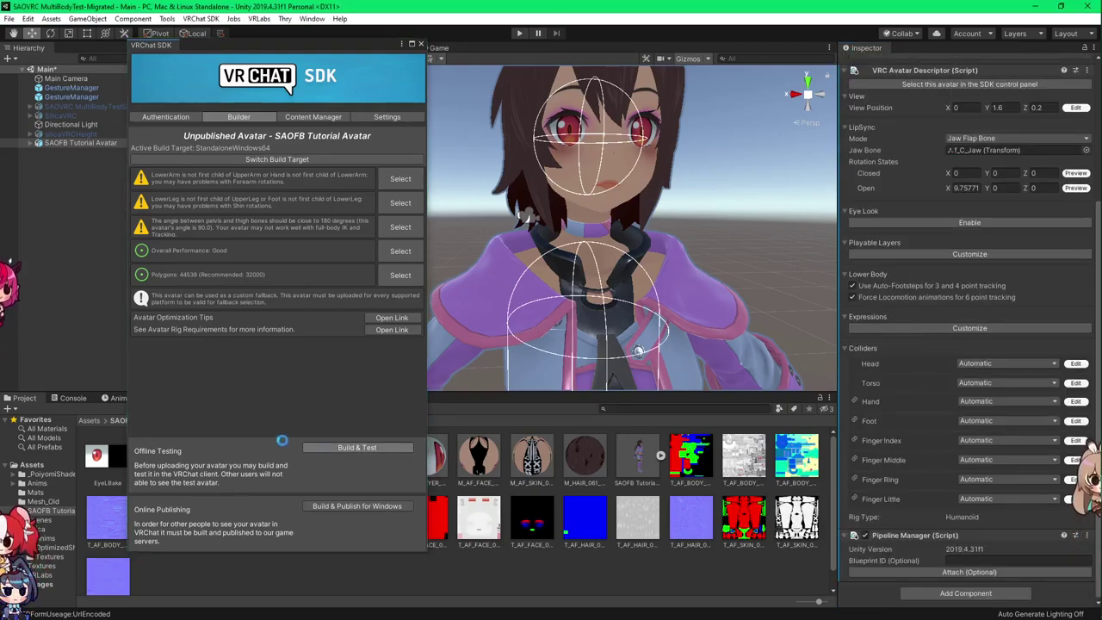